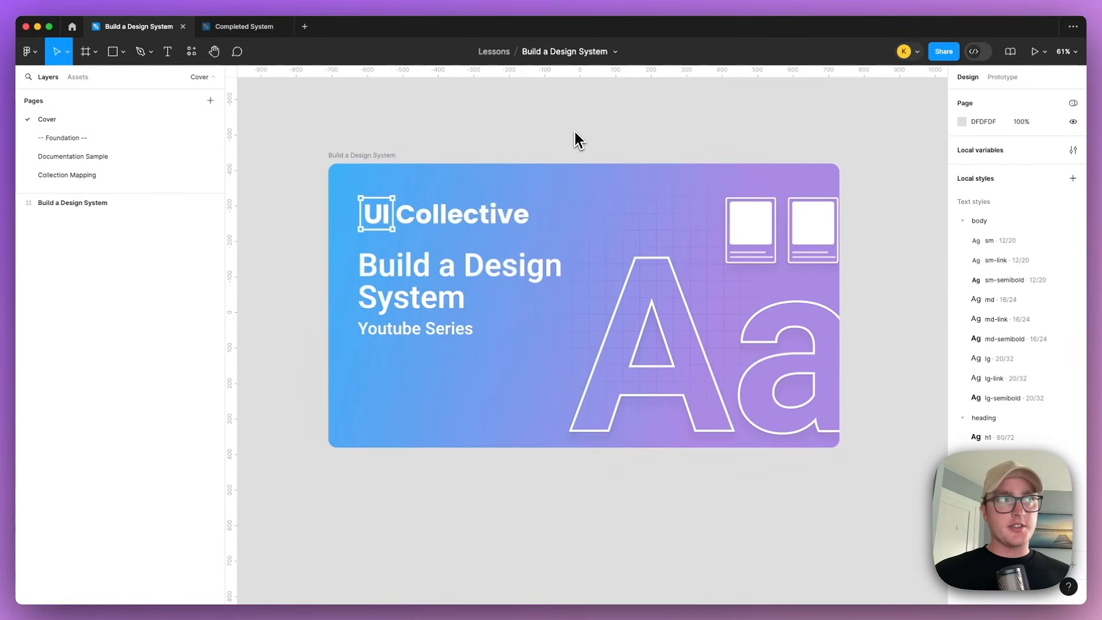
- Open the Collection Mapping page, look through the local variables and the list of variable collections, and close them
{"action": "left_click", "coordinate": [138, 175]}
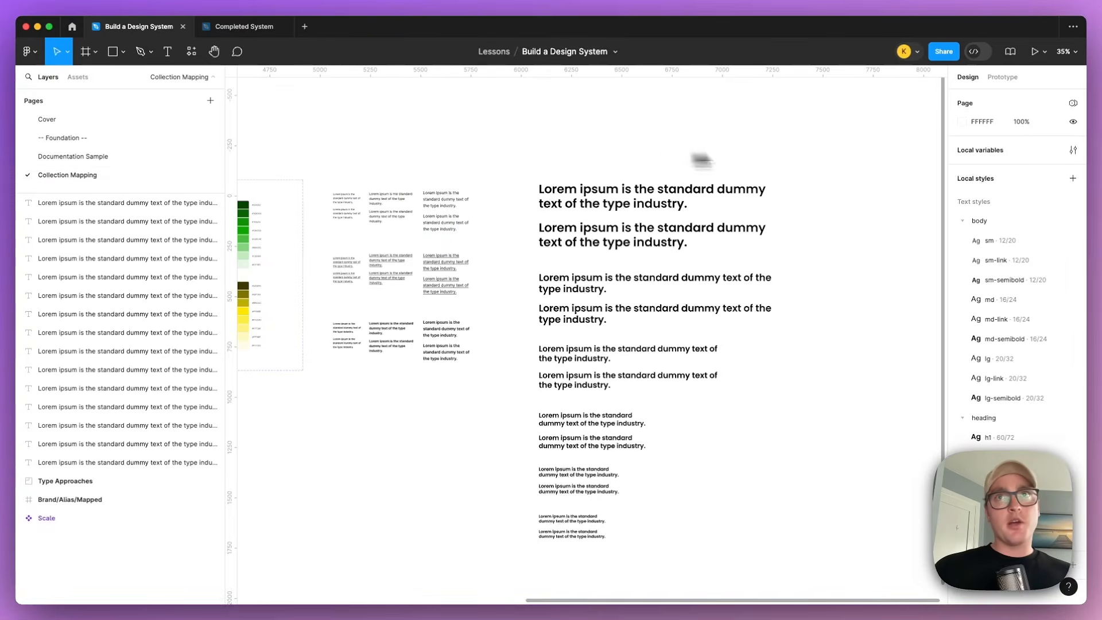
{"action": "left_click", "coordinate": [1072, 150]}
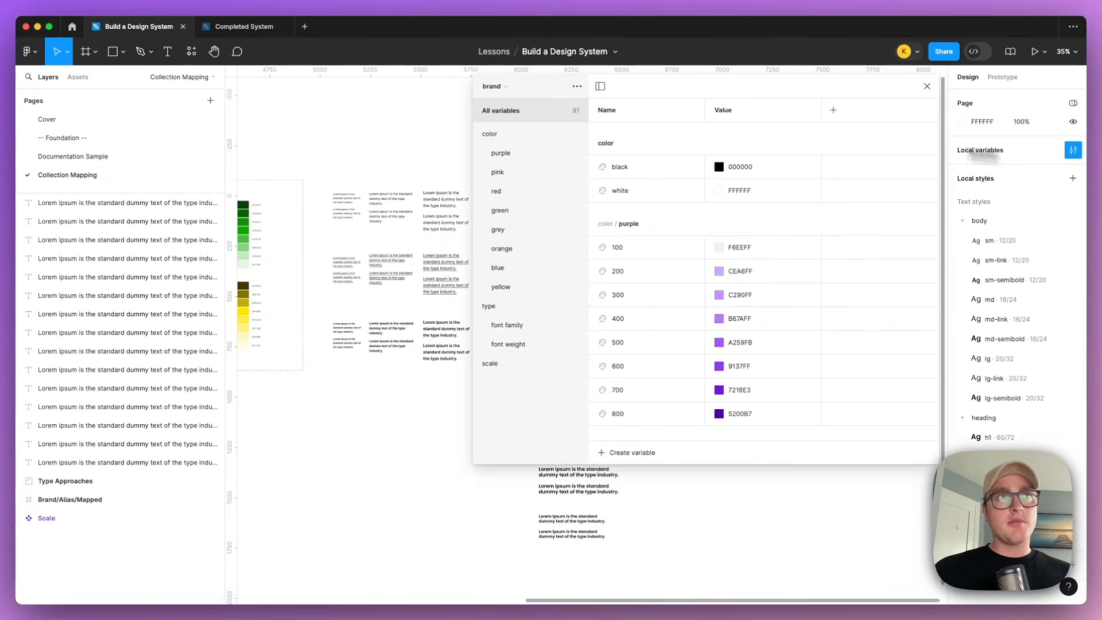
{"action": "left_click", "coordinate": [541, 89]}
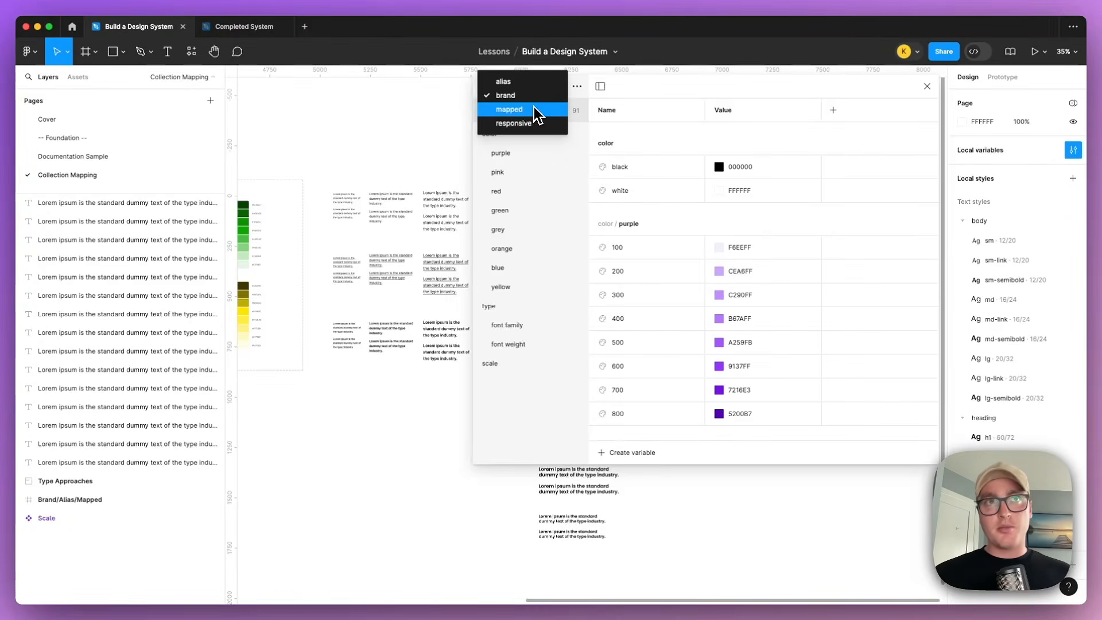
{"action": "left_click", "coordinate": [927, 86]}
{"action": "left_click", "coordinate": [926, 86]}
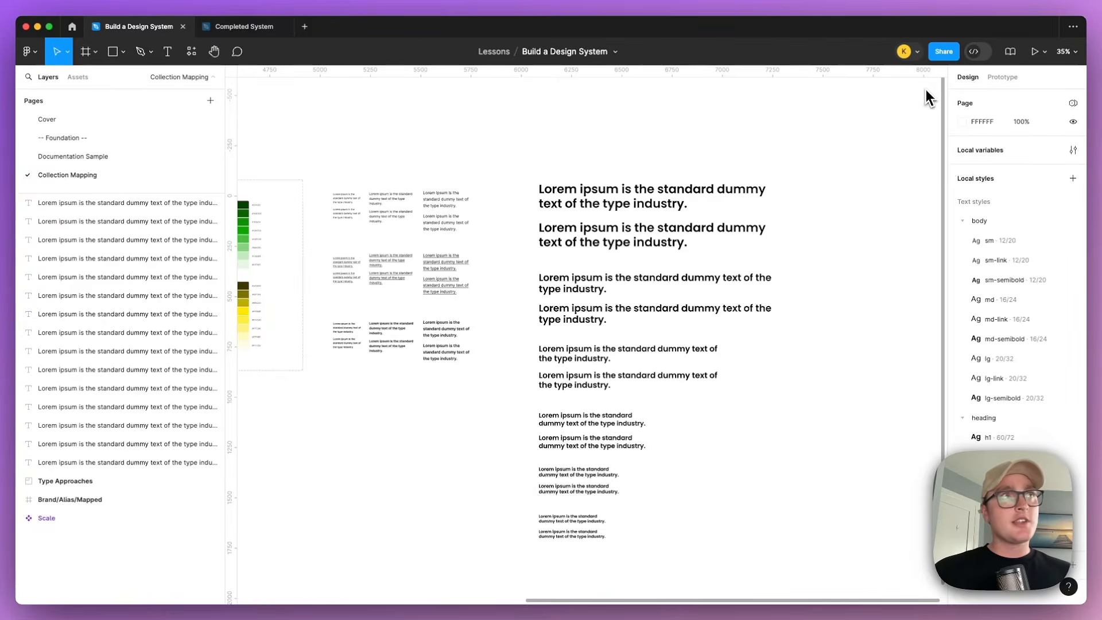
- Switch to the Completed System file and examine the light and dark component sets on the All Components page
{"action": "left_click", "coordinate": [261, 27]}
{"action": "scroll", "coordinate": [495, 202], "scroll_direction": "down", "scroll_amount": 6}
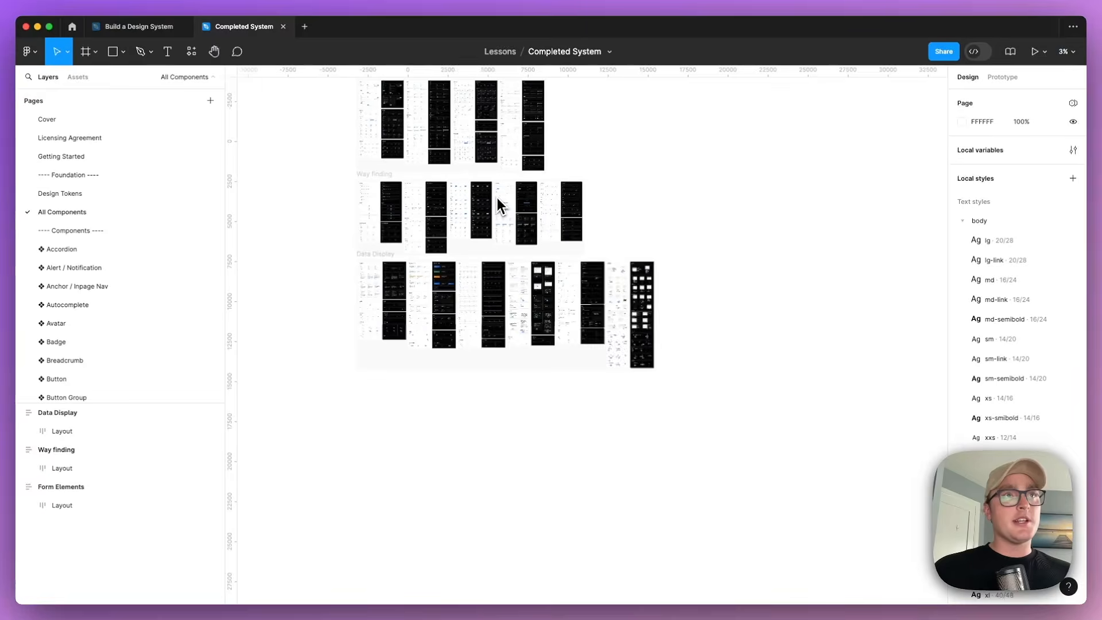
{"action": "left_click", "coordinate": [432, 160]}
{"action": "scroll", "coordinate": [390, 152], "scroll_direction": "up", "scroll_amount": 6}
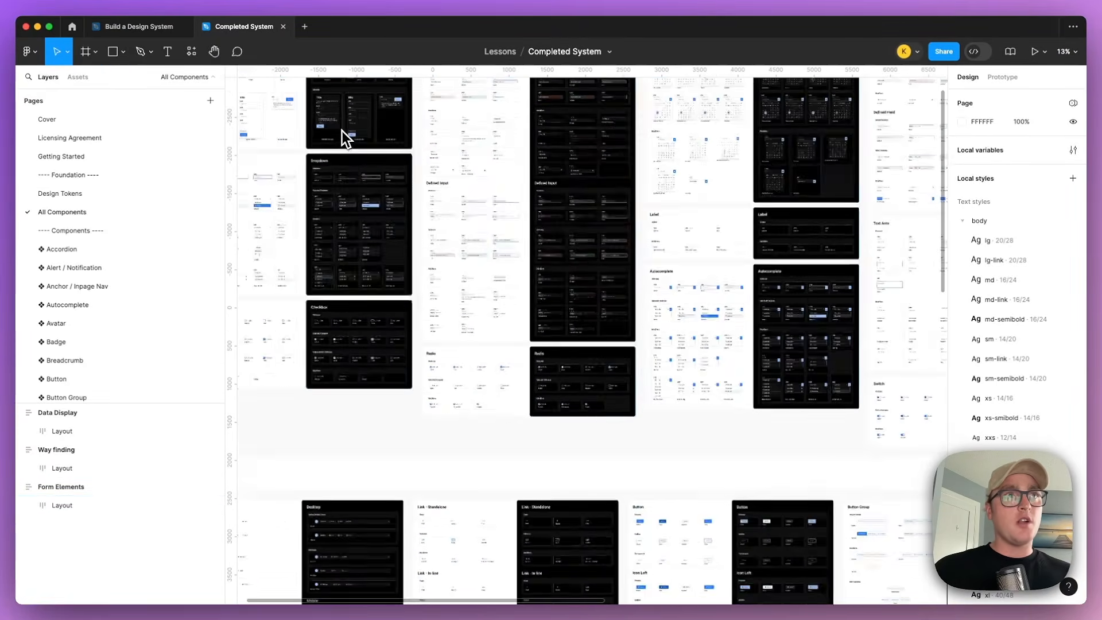
{"action": "scroll", "coordinate": [356, 155], "scroll_direction": "up", "scroll_amount": 4}
{"action": "scroll", "coordinate": [612, 253], "scroll_direction": "right", "scroll_amount": 4}
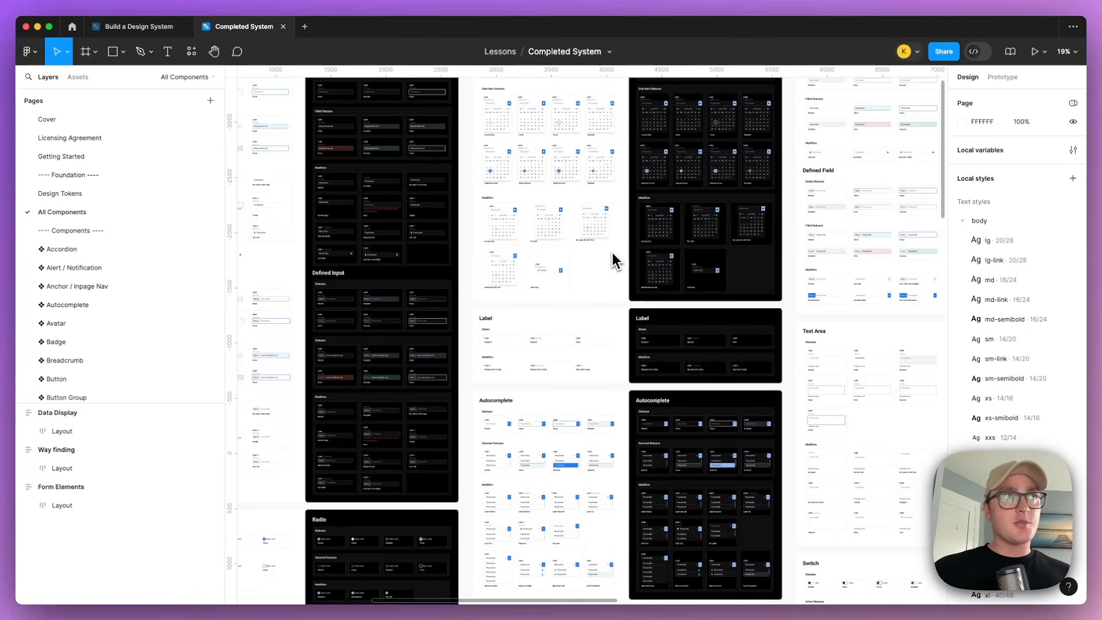
- Return to the Build a Design System file and review the token tables and color cards on the Documentation Sample page
{"action": "left_click", "coordinate": [155, 27]}
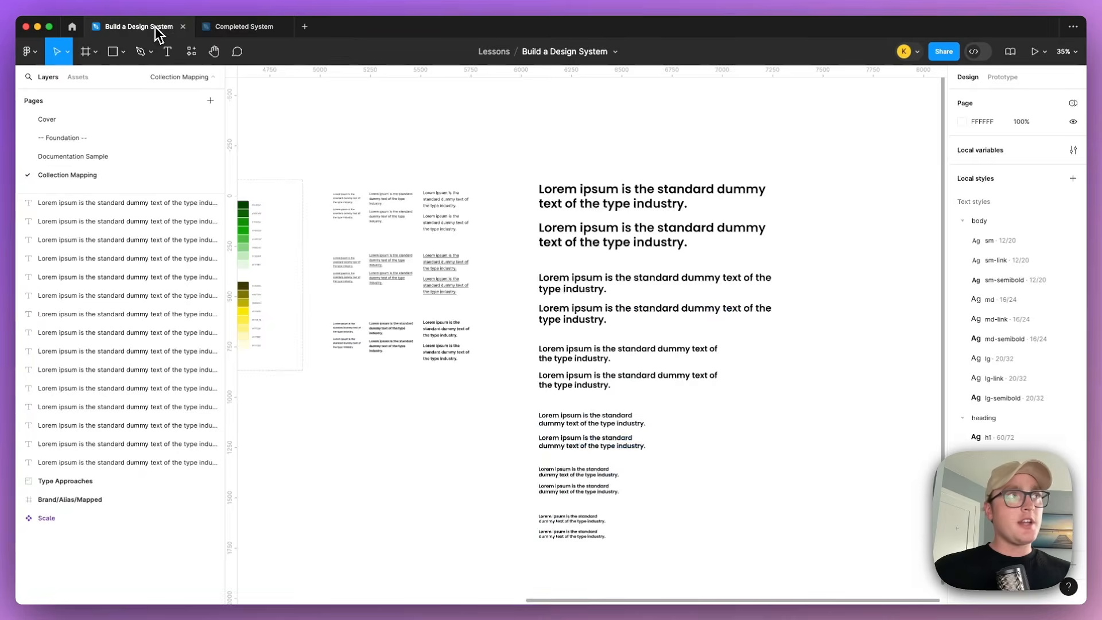
{"action": "left_click", "coordinate": [146, 161]}
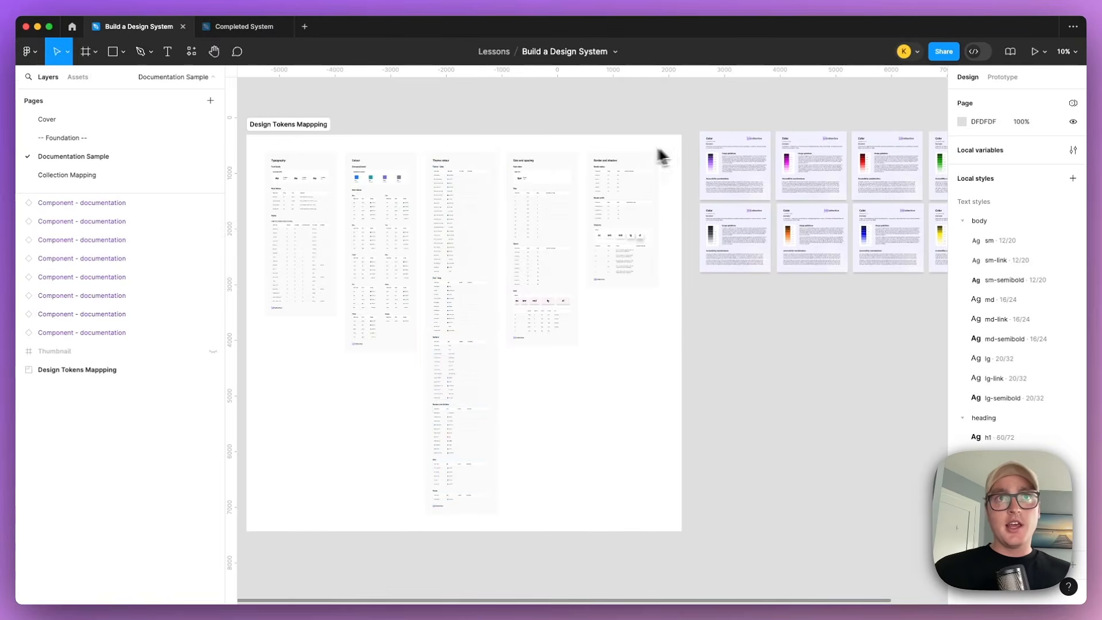
{"action": "scroll", "coordinate": [729, 135], "scroll_direction": "up", "scroll_amount": 3}
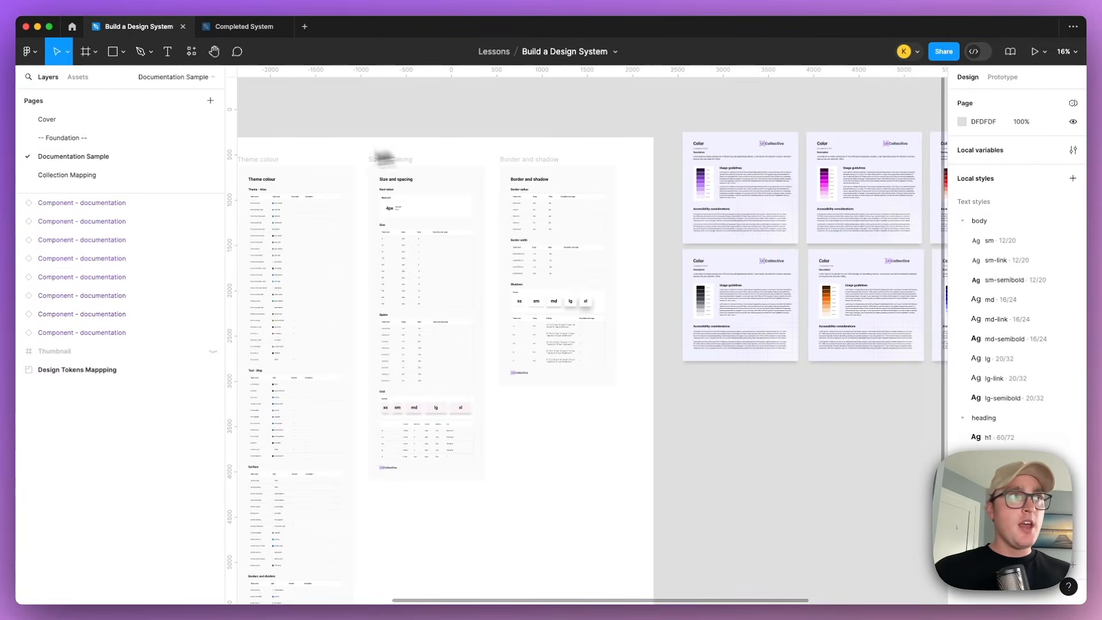
- Go back to the Collection Mapping page and examine the layout of the color documentation cards
{"action": "left_click", "coordinate": [142, 179]}
{"action": "left_click", "coordinate": [1071, 150]}
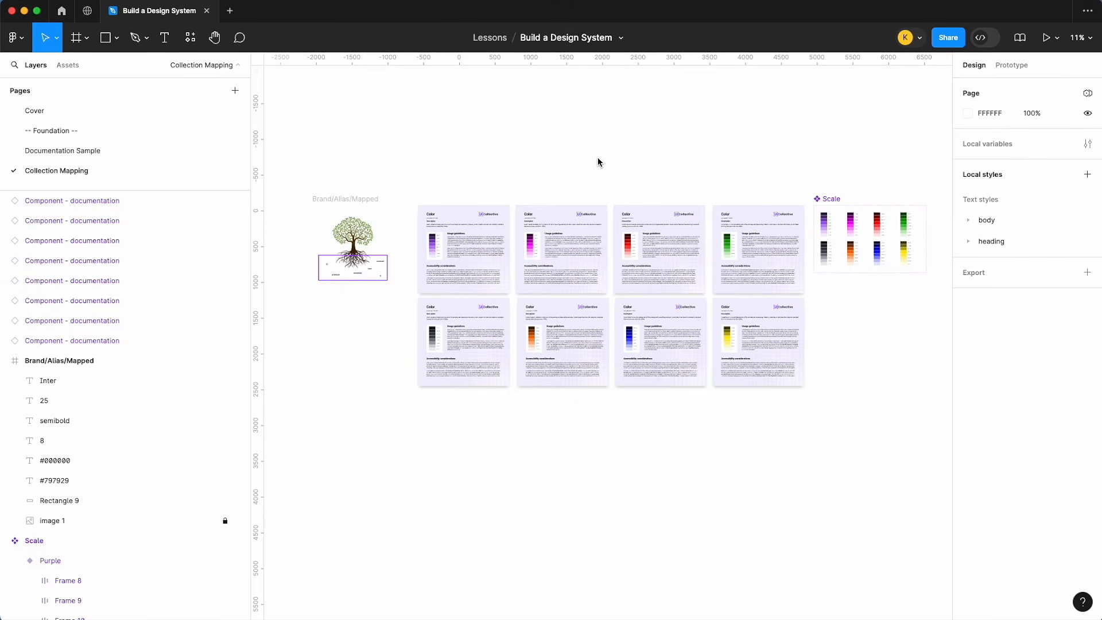
{"action": "scroll", "coordinate": [598, 162], "scroll_direction": "up", "scroll_amount": 5}
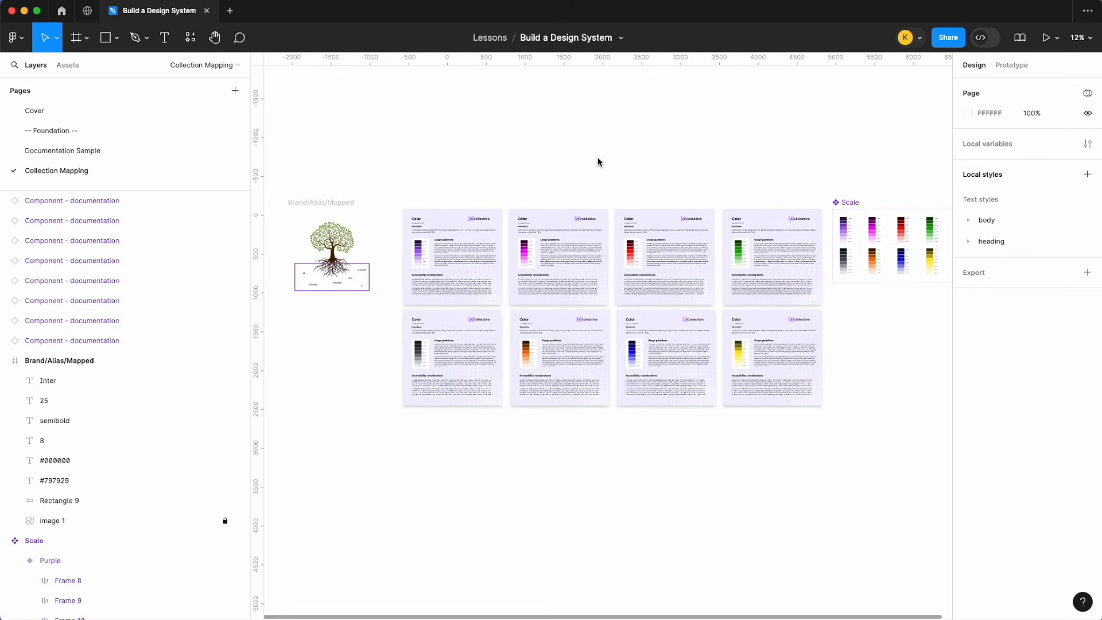
{"action": "left_click", "coordinate": [401, 315]}
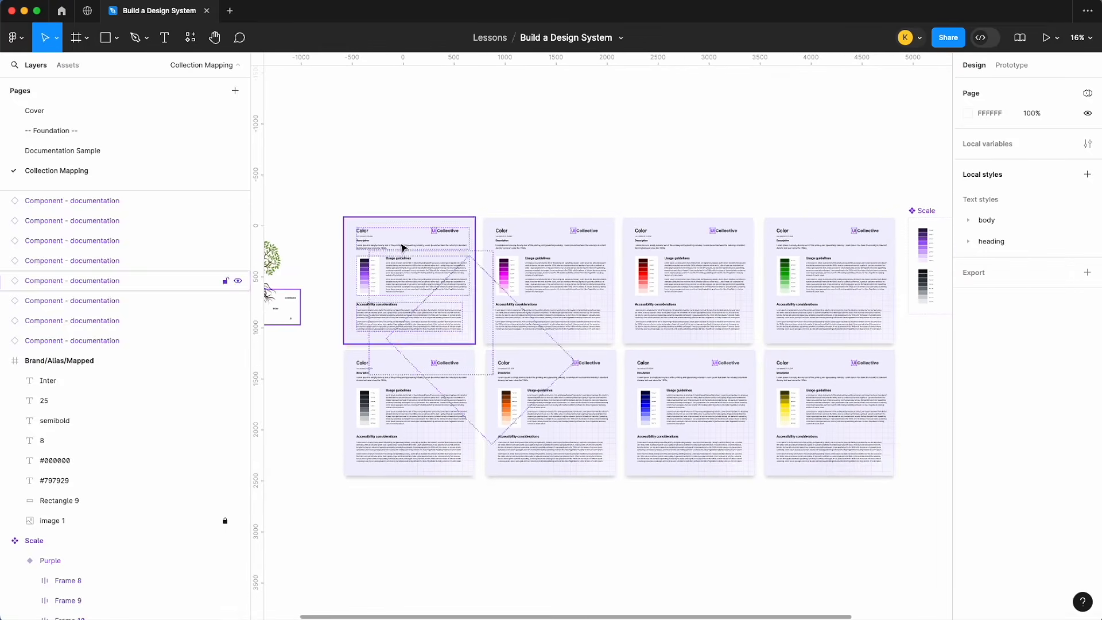
{"action": "scroll", "coordinate": [401, 315], "scroll_direction": "up", "scroll_amount": 10}
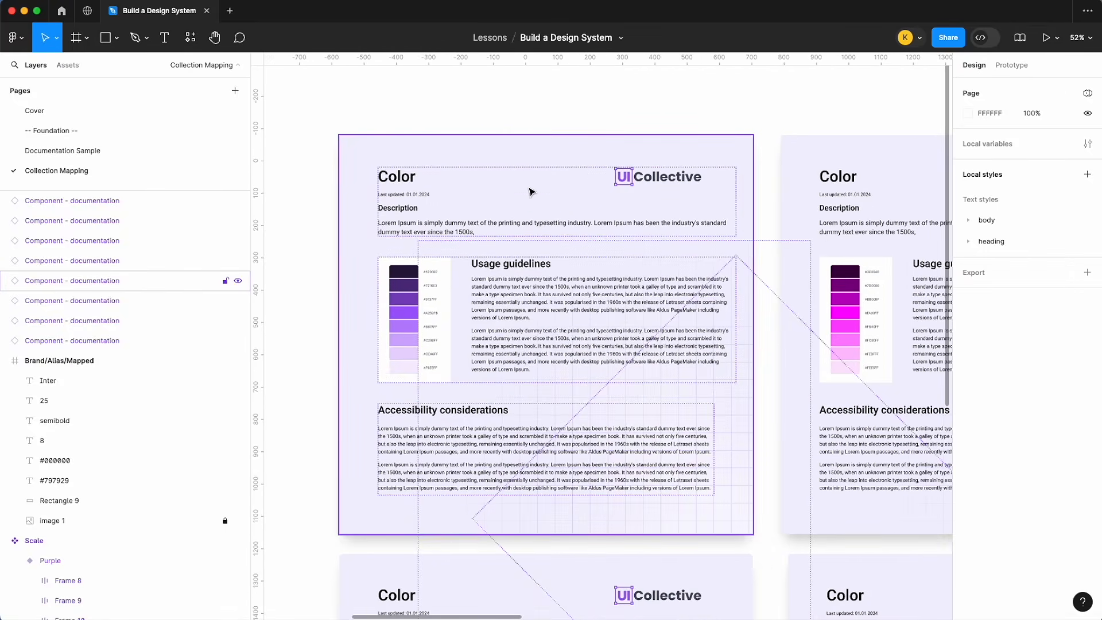
{"action": "left_click", "coordinate": [583, 130]}
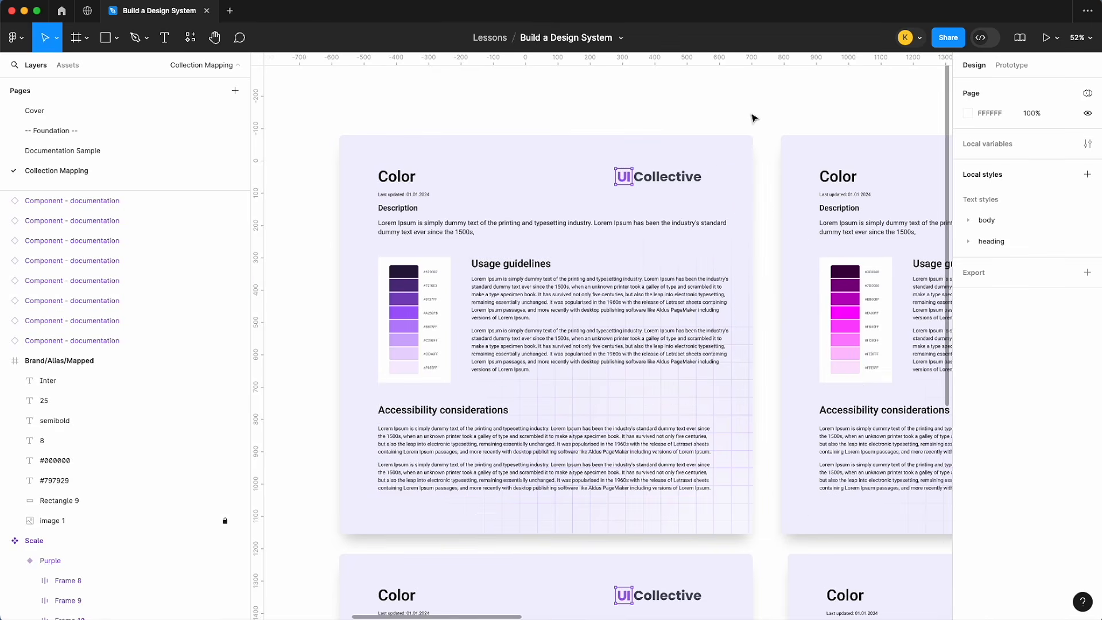
{"action": "scroll", "coordinate": [752, 115], "scroll_direction": "down", "scroll_amount": 5}
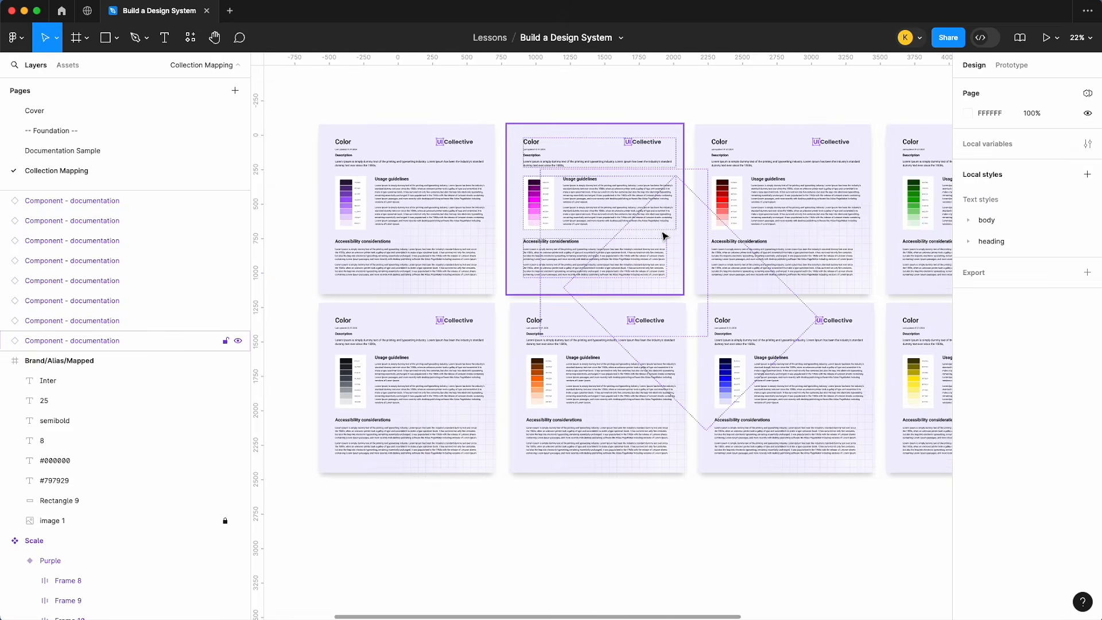
{"action": "scroll", "coordinate": [662, 236], "scroll_direction": "right", "scroll_amount": 3}
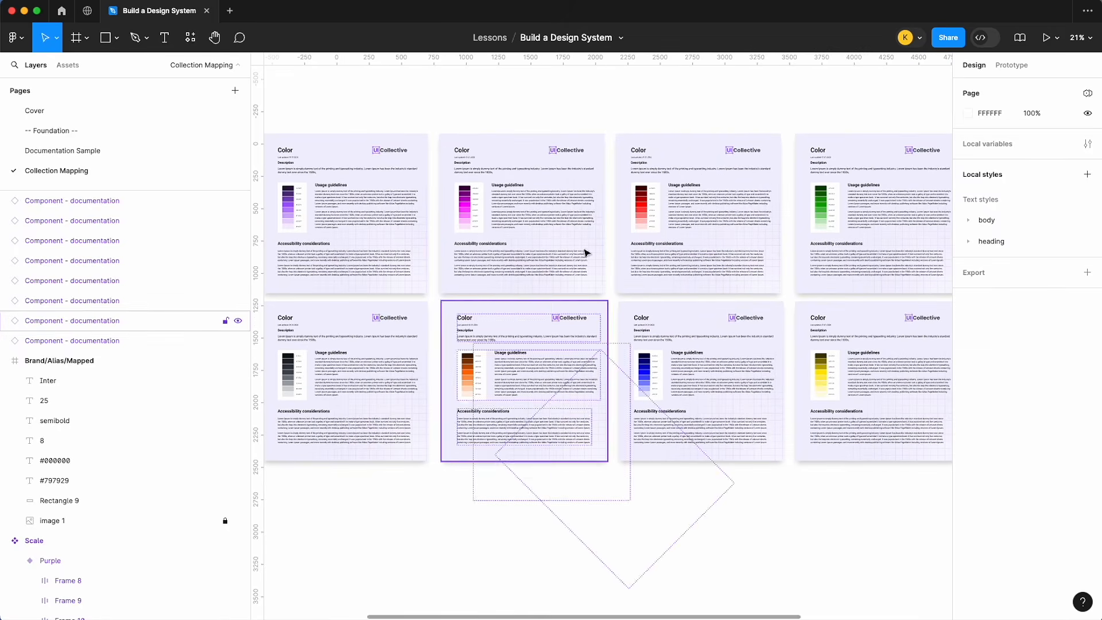
- Delete all eight color documentation cards from the Collection Mapping page
{"action": "scroll", "coordinate": [686, 523], "scroll_direction": "down", "scroll_amount": 2}
{"action": "left_click_drag", "start_coordinate": [402, 560], "coordinate": [841, 240]}
{"action": "key", "text": "Delete"}
- Move the Brand/Alias/Mapped frame and the Scale component set closer together, placing Scale at about X 3595
{"action": "scroll", "coordinate": [840, 239], "scroll_direction": "down", "scroll_amount": 4}
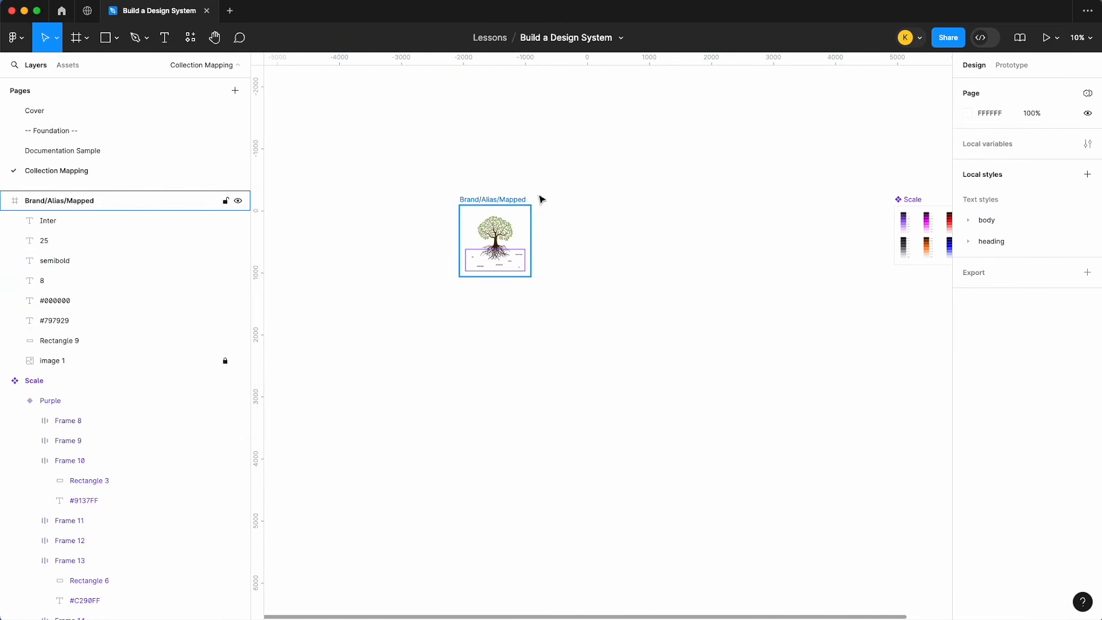
{"action": "left_click_drag", "start_coordinate": [521, 199], "coordinate": [771, 192]}
{"action": "scroll", "coordinate": [771, 192], "scroll_direction": "right", "scroll_amount": 5}
{"action": "scroll", "coordinate": [873, 206], "scroll_direction": "up", "scroll_amount": 3}
{"action": "left_click_drag", "start_coordinate": [681, 204], "coordinate": [563, 204]}
{"action": "scroll", "coordinate": [603, 204], "scroll_direction": "up", "scroll_amount": 6}
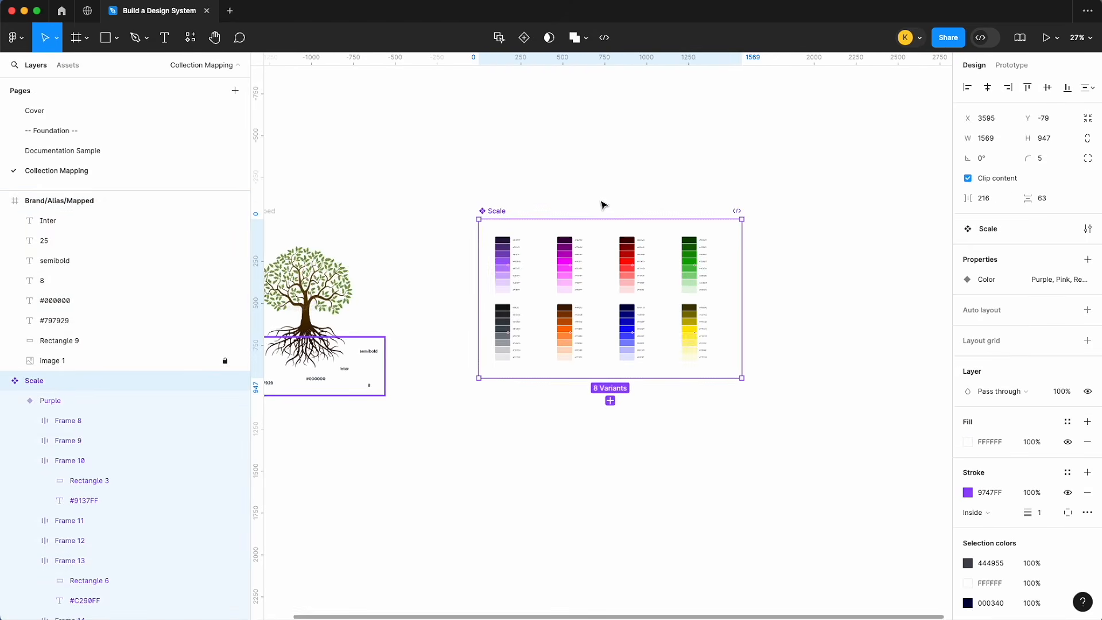
{"action": "left_click", "coordinate": [595, 167]}
{"action": "scroll", "coordinate": [593, 134], "scroll_direction": "up", "scroll_amount": 2}
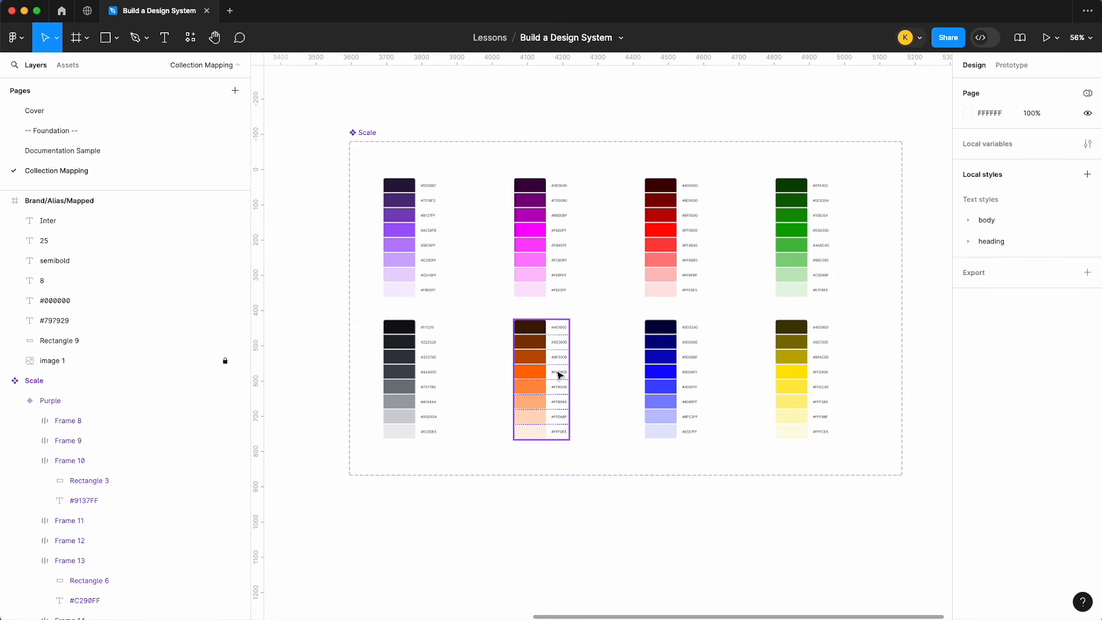
- Place a copy of the Purple scale variant outside the Scale component set, at about X 5454, Y 25
{"action": "left_click", "coordinate": [400, 212]}
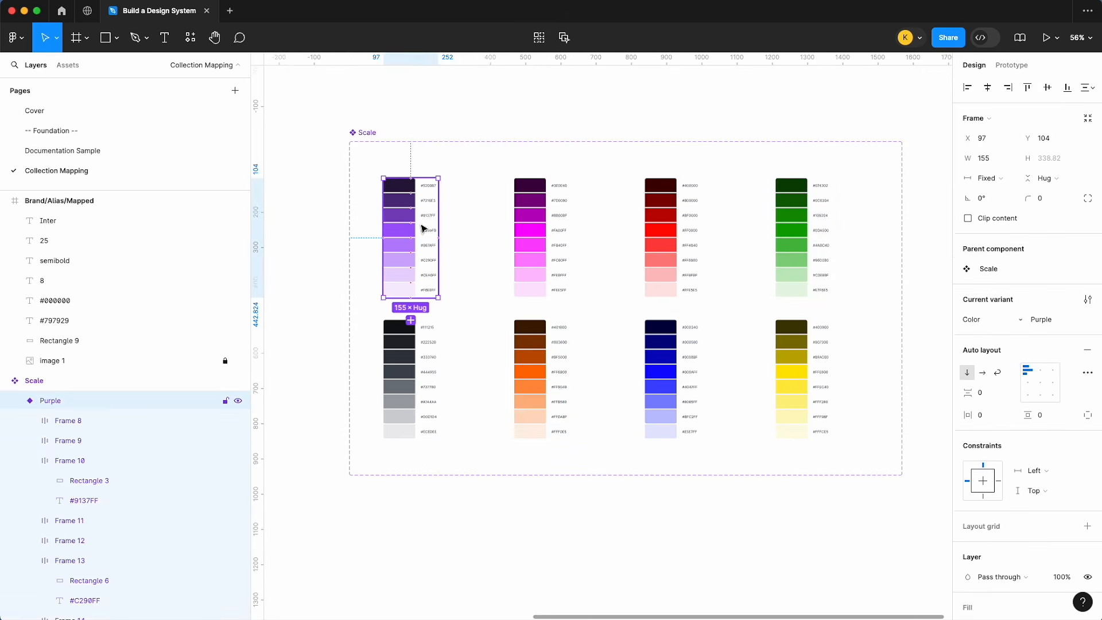
{"action": "left_click_drag", "start_coordinate": [422, 227], "coordinate": [946, 230]}
{"action": "scroll", "coordinate": [946, 230], "scroll_direction": "up", "scroll_amount": 5}
{"action": "scroll", "coordinate": [912, 229], "scroll_direction": "right", "scroll_amount": 4}
{"action": "left_click_drag", "start_coordinate": [594, 237], "coordinate": [729, 231]}
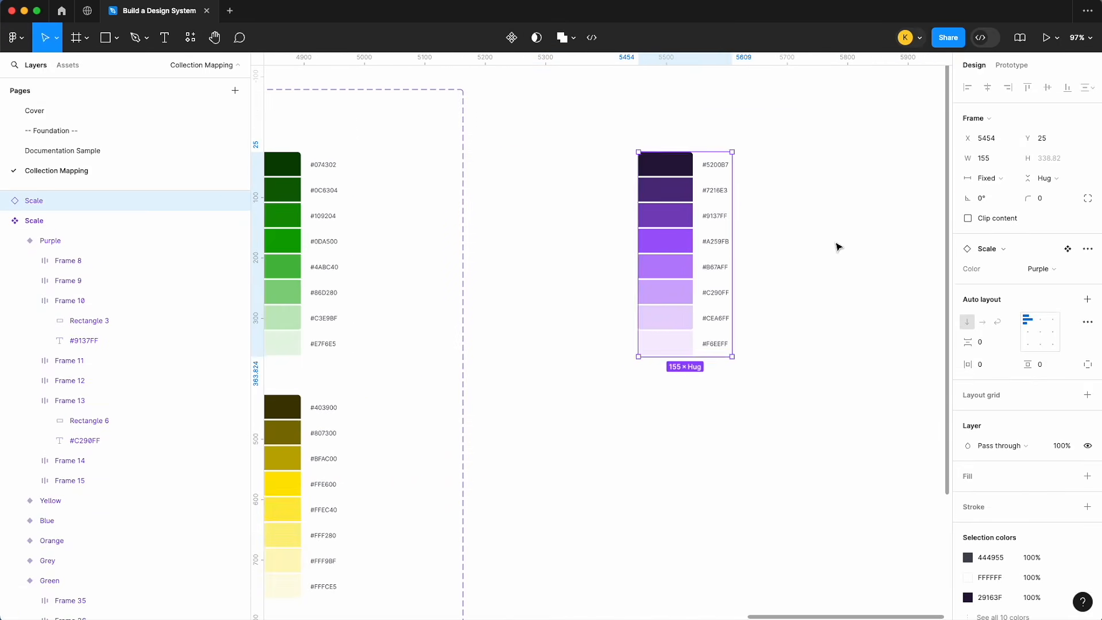
{"action": "scroll", "coordinate": [838, 246], "scroll_direction": "up", "scroll_amount": 3}
{"action": "scroll", "coordinate": [837, 246], "scroll_direction": "right", "scroll_amount": 2}
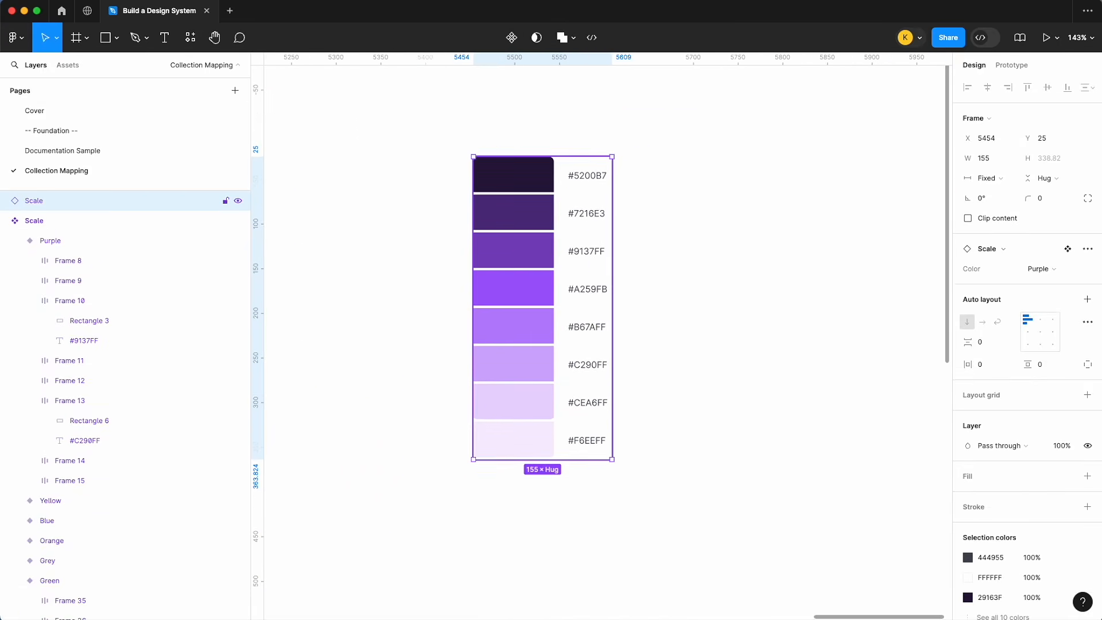
- Detach the copied purple scale instance from its component
{"action": "right_click", "coordinate": [475, 156]}
{"action": "left_click", "coordinate": [565, 435]}
{"action": "left_click", "coordinate": [700, 308]}
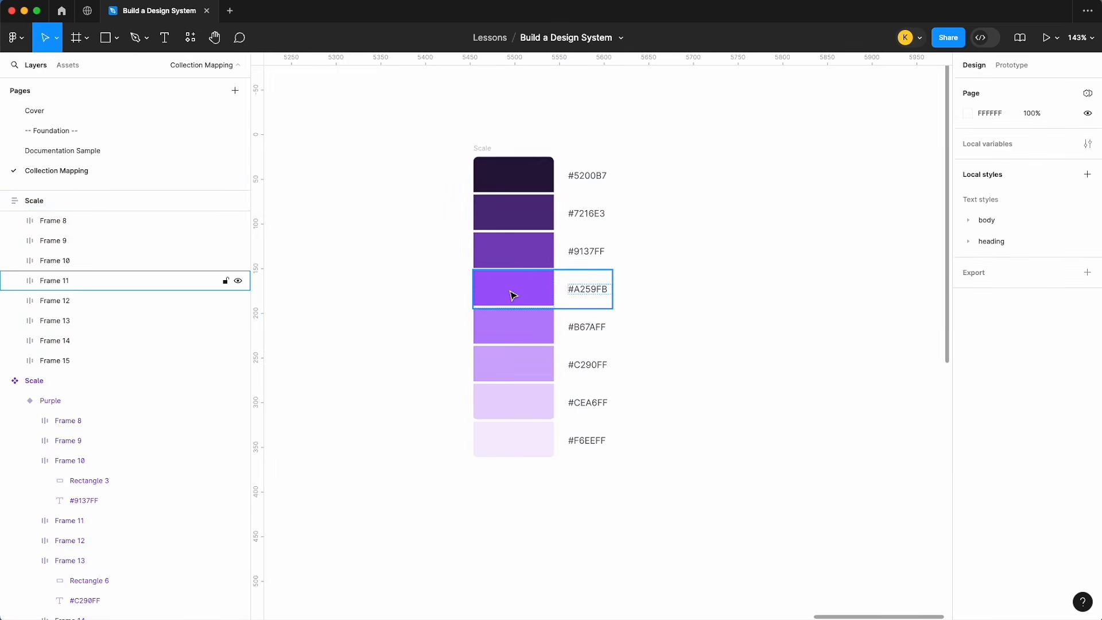
- Place a copy of the #A259FB swatch row beside the purple scale and ungroup it into its rectangle and label
{"action": "left_click", "coordinate": [513, 295]}
{"action": "left_click_drag", "start_coordinate": [515, 294], "coordinate": [814, 290]}
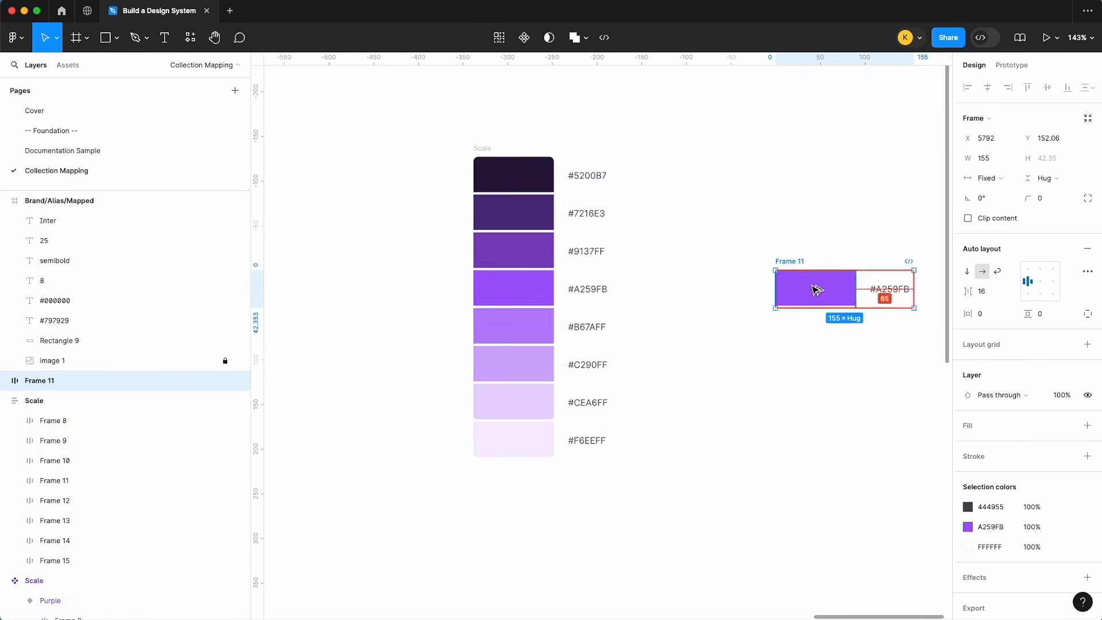
{"action": "scroll", "coordinate": [798, 294], "scroll_direction": "right", "scroll_amount": 3}
{"action": "right_click", "coordinate": [771, 299]}
{"action": "left_click", "coordinate": [820, 339]}
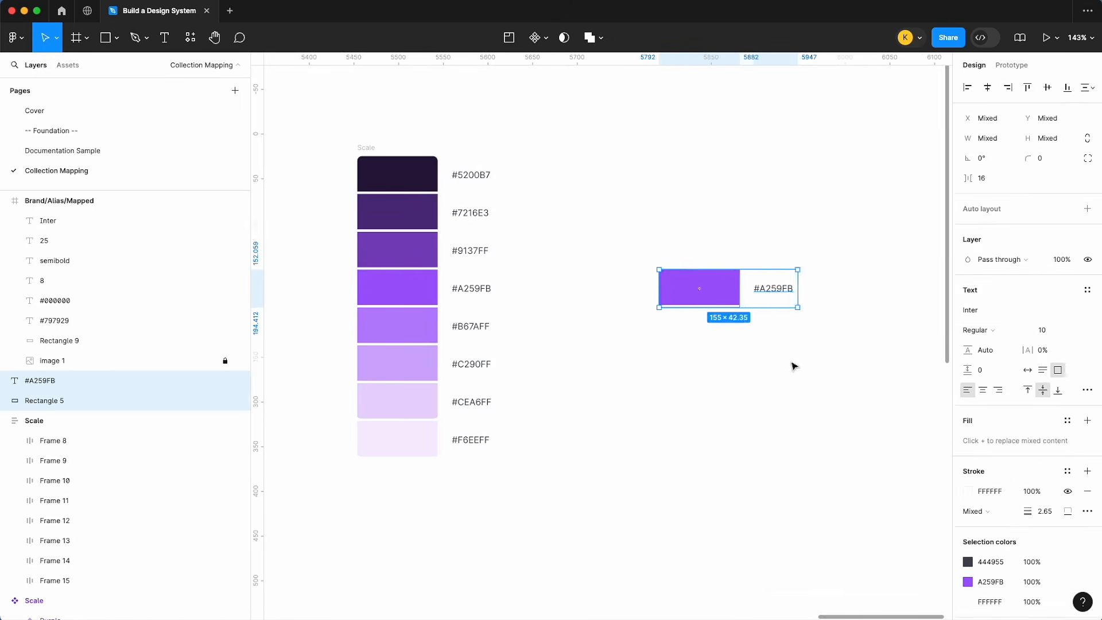
{"action": "left_click", "coordinate": [793, 364]}
- Remove the stroke from the copied #A259FB rectangle and delete its hex label
{"action": "left_click", "coordinate": [699, 287]}
{"action": "left_click", "coordinate": [1087, 310]}
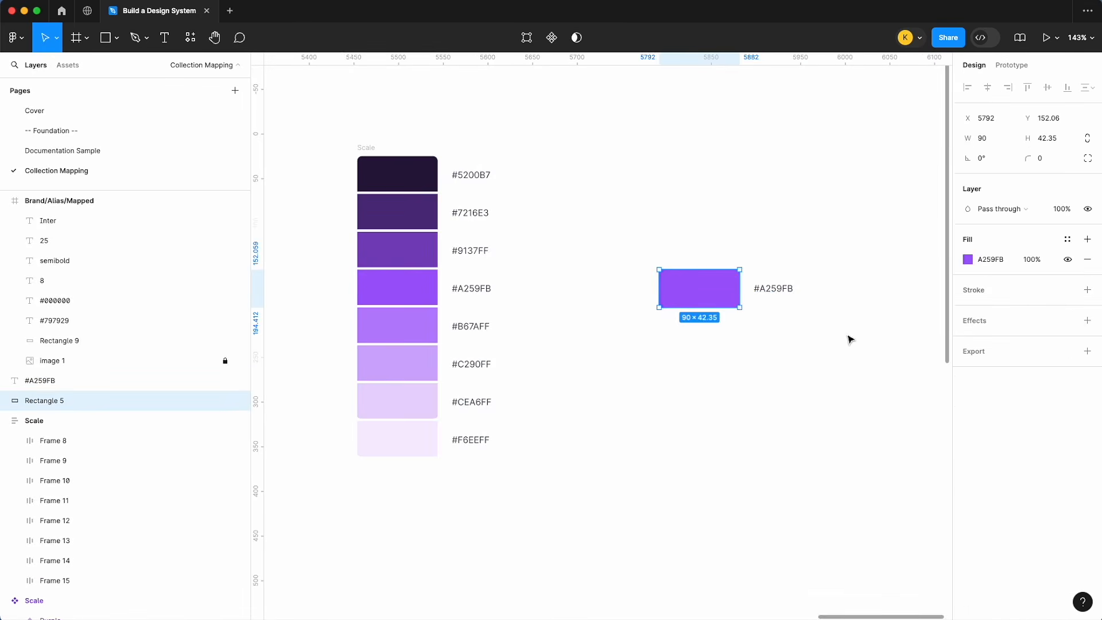
{"action": "scroll", "coordinate": [848, 339], "scroll_direction": "right", "scroll_amount": 3}
{"action": "left_click", "coordinate": [848, 339]}
{"action": "left_click", "coordinate": [708, 290]}
{"action": "key", "text": "Delete"}
- Move the purple rectangle to about X 5919 and place a copy of it at about X 6065 in the same row
{"action": "left_click_drag", "start_coordinate": [644, 287], "coordinate": [760, 287]}
{"action": "scroll", "coordinate": [759, 288], "scroll_direction": "right", "scroll_amount": 3}
{"action": "scroll", "coordinate": [760, 287], "scroll_direction": "up", "scroll_amount": 3}
{"action": "left_click_drag", "start_coordinate": [654, 319], "coordinate": [826, 322]}
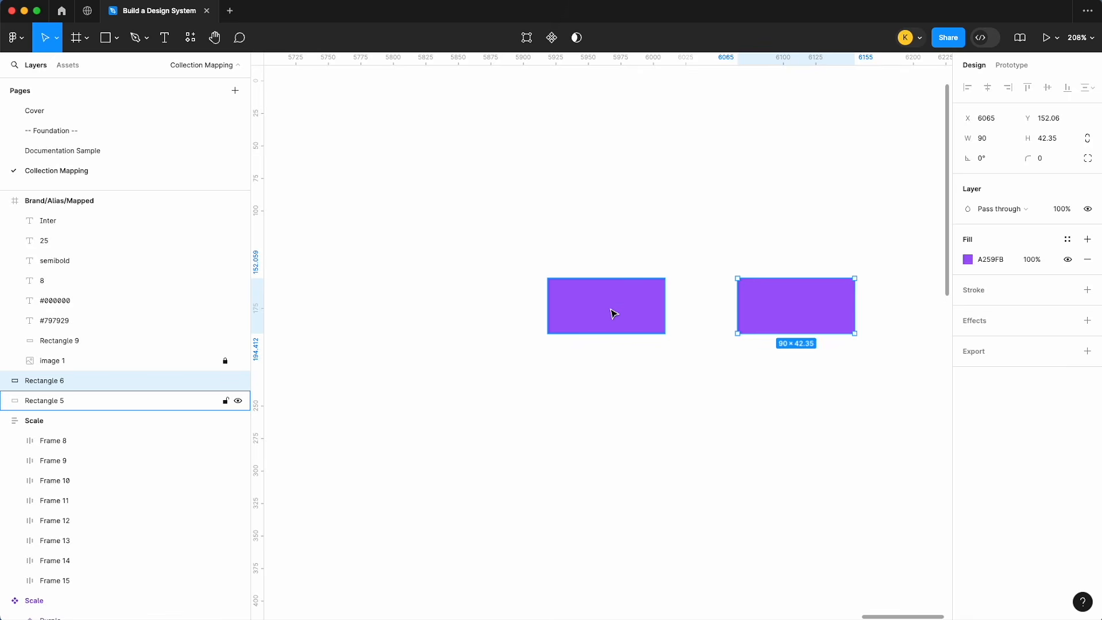
- Duplicate the right-hand rectangle above itself with a 7 px gap and move the stacked pair to about X 6104
{"action": "scroll", "coordinate": [614, 312], "scroll_direction": "right", "scroll_amount": 3}
{"action": "left_click_drag", "start_coordinate": [744, 326], "coordinate": [749, 261]}
{"action": "left_click", "coordinate": [760, 323], "text": "shift"}
{"action": "left_click_drag", "start_coordinate": [769, 325], "coordinate": [823, 346]}
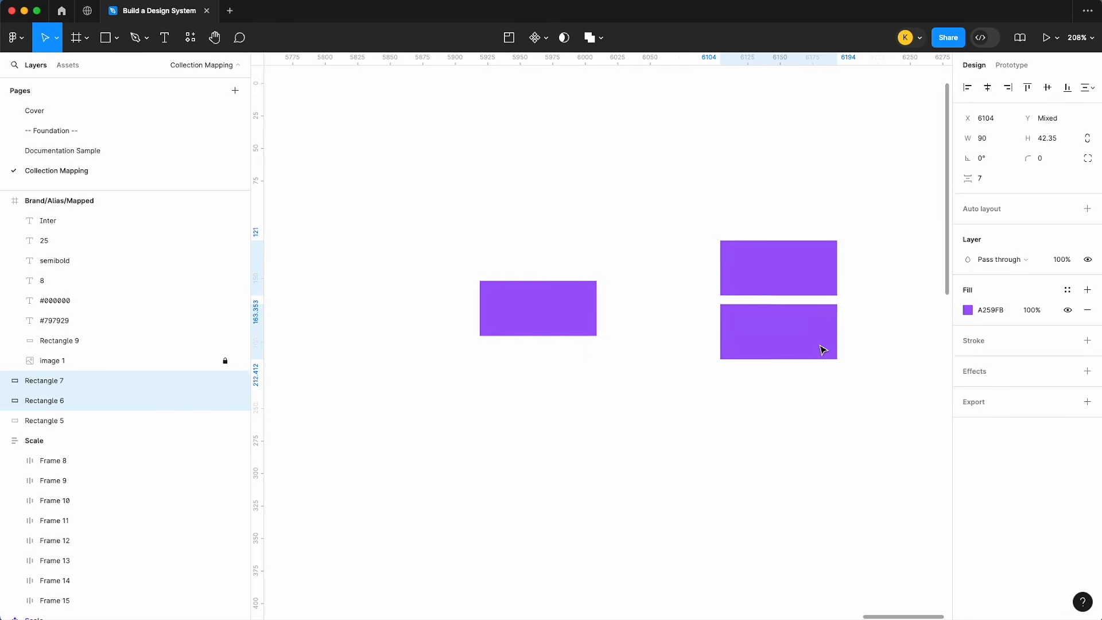
{"action": "left_click", "coordinate": [891, 347]}
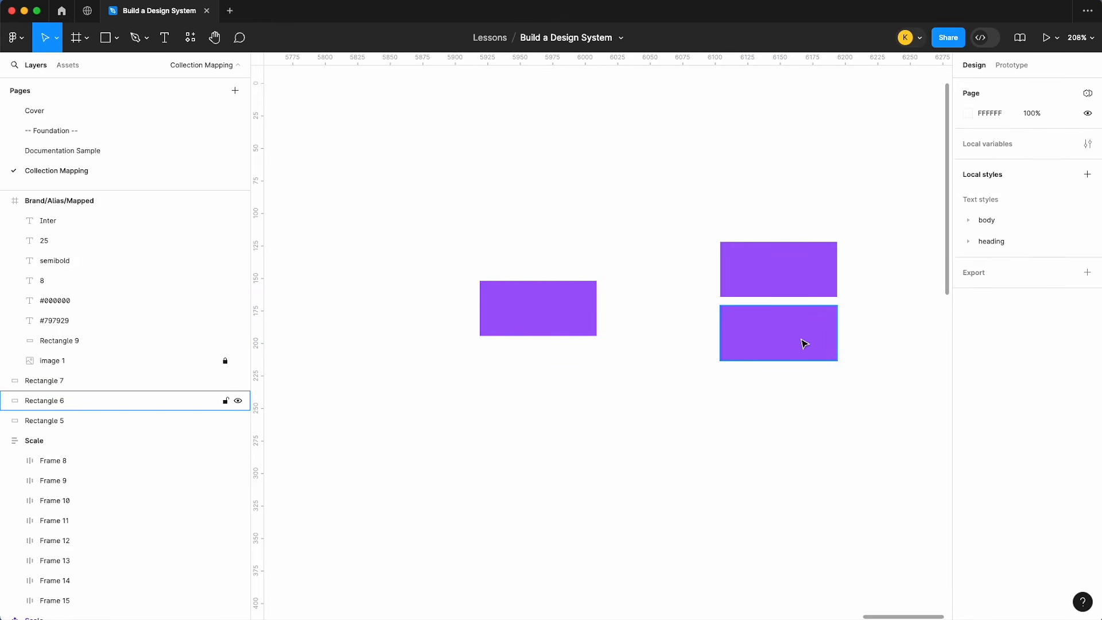
- Duplicate the upper rectangle of the pair, shift the copy to about X 6159, and fill it with black 000000
{"action": "left_click", "coordinate": [818, 256]}
{"action": "key", "text": "super+d"}
{"action": "left_click_drag", "start_coordinate": [791, 270], "coordinate": [863, 270]}
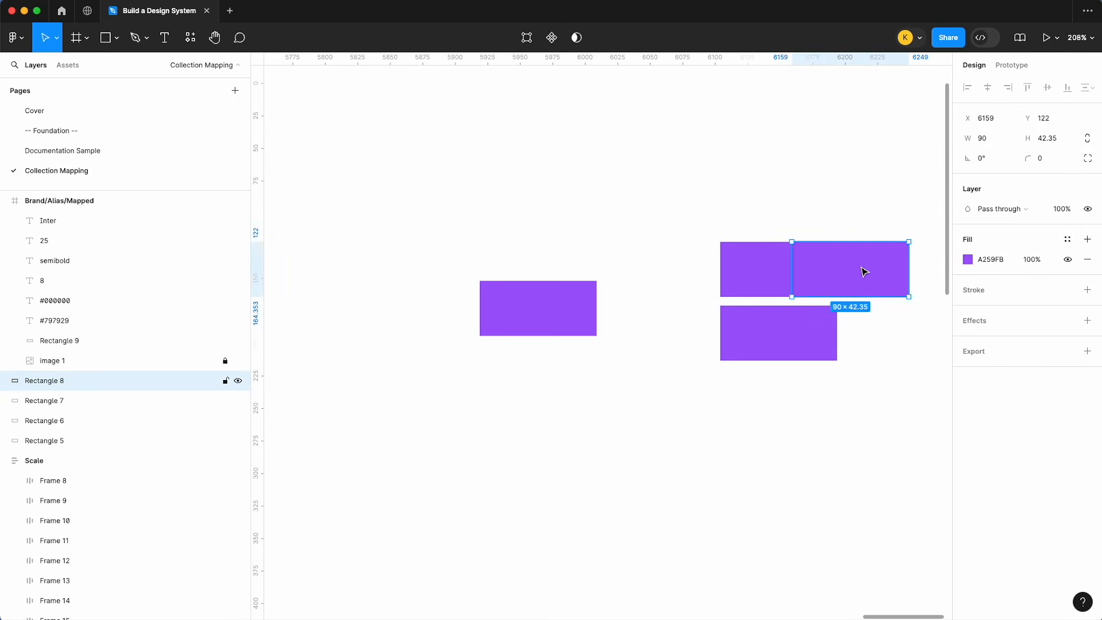
{"action": "left_click", "coordinate": [969, 260]}
{"action": "left_click_drag", "start_coordinate": [914, 331], "coordinate": [798, 450]}
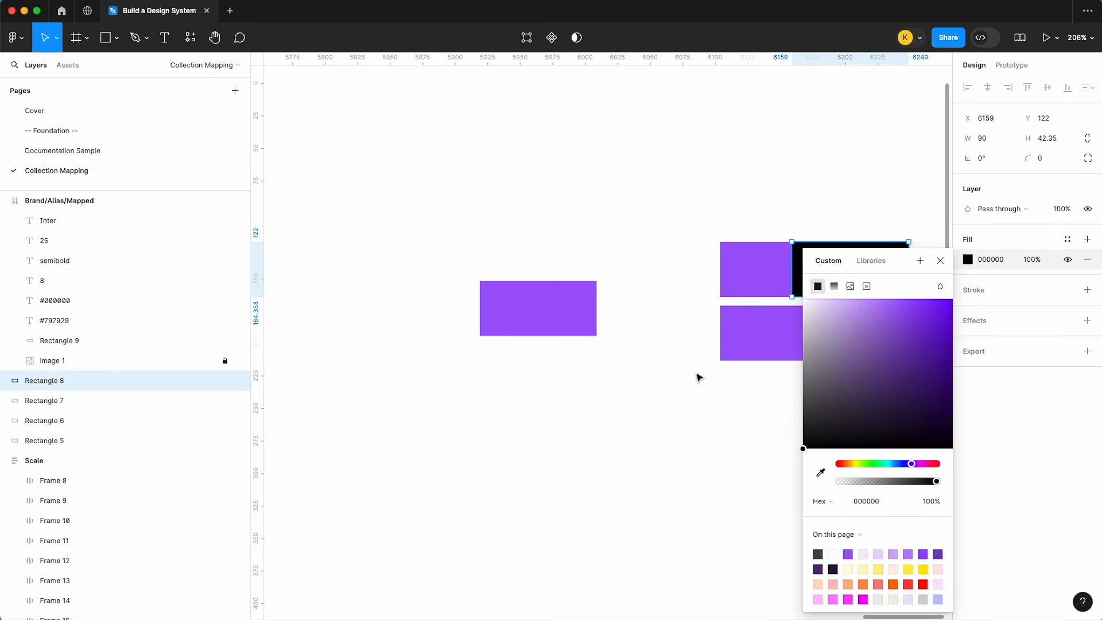
{"action": "left_click", "coordinate": [683, 390]}
- Send the black rectangle to the back and move it directly behind the pair's upper purple rectangle
{"action": "scroll", "coordinate": [787, 277], "scroll_direction": "right", "scroll_amount": 2}
{"action": "right_click", "coordinate": [786, 278]}
{"action": "left_click", "coordinate": [818, 328]}
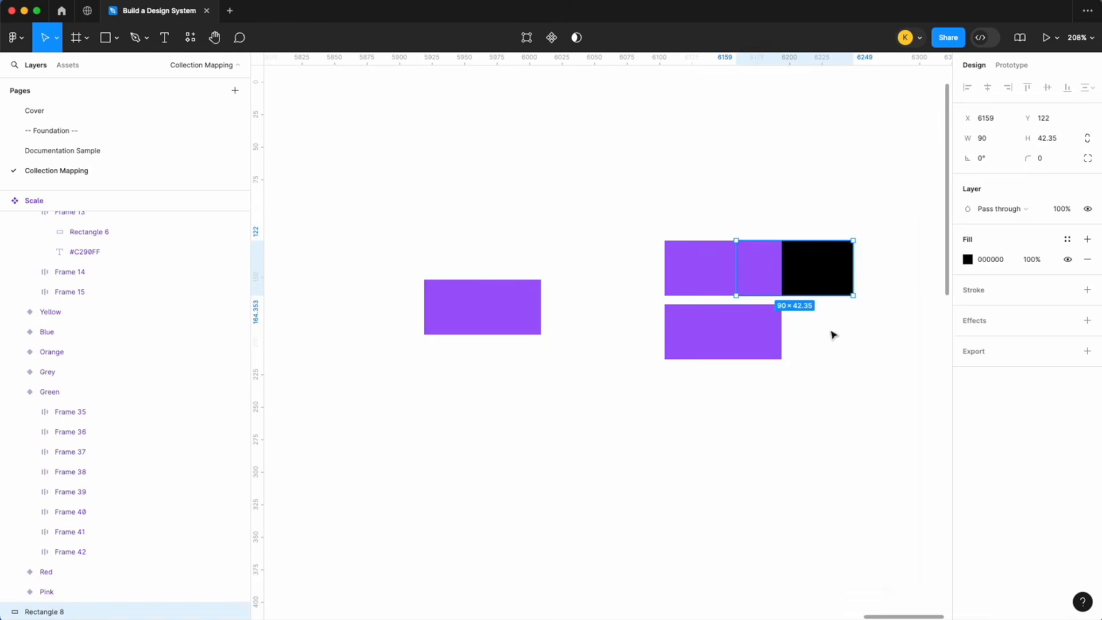
{"action": "left_click_drag", "start_coordinate": [794, 278], "coordinate": [723, 278]}
- Place one copy of the left-hand rectangle above it and one below it to form a stack of three
{"action": "left_click", "coordinate": [539, 312]}
{"action": "left_click_drag", "start_coordinate": [526, 312], "coordinate": [526, 253]}
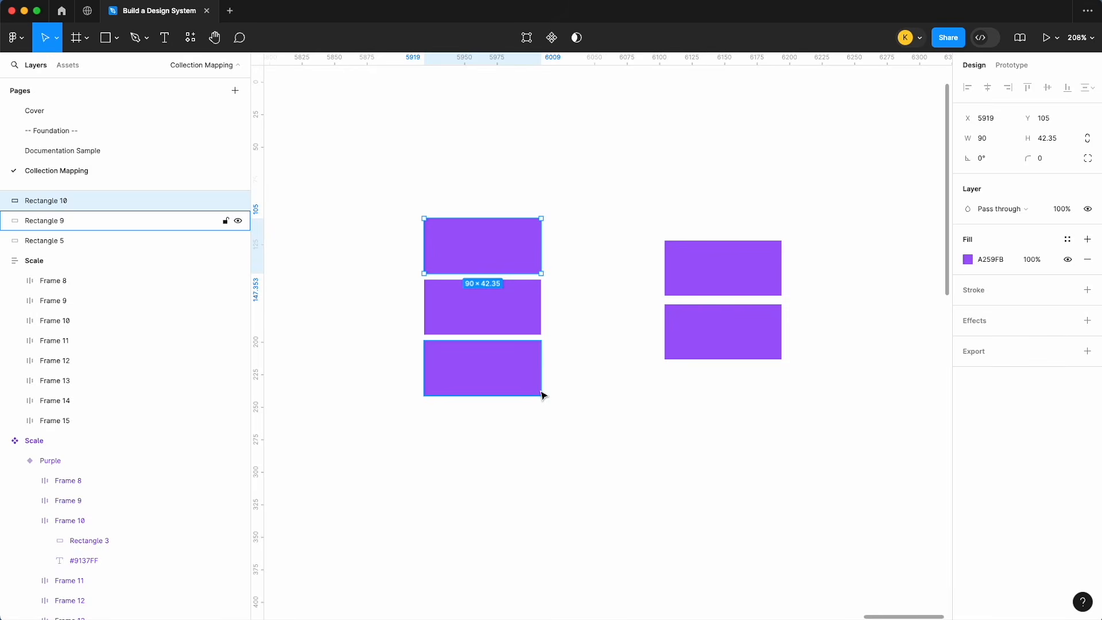
{"action": "left_click", "coordinate": [731, 355]}
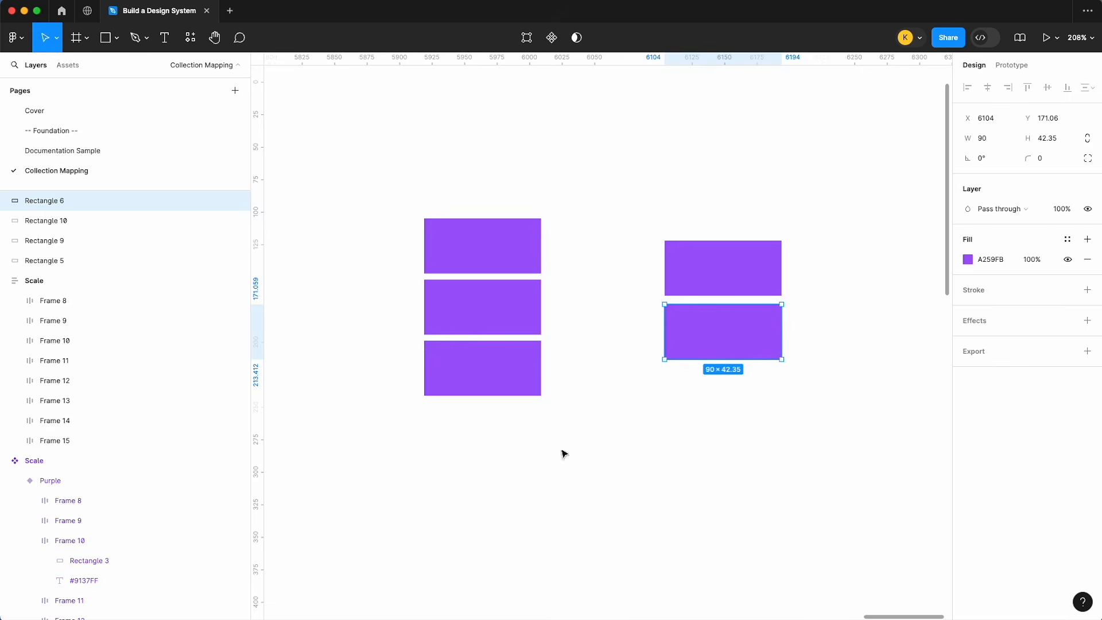
- Set the fill opacity of the right-hand pair's lower rectangle to 75%
{"action": "left_click", "coordinate": [1031, 261]}
{"action": "type", "text": "75"}
{"action": "key", "text": "Return"}
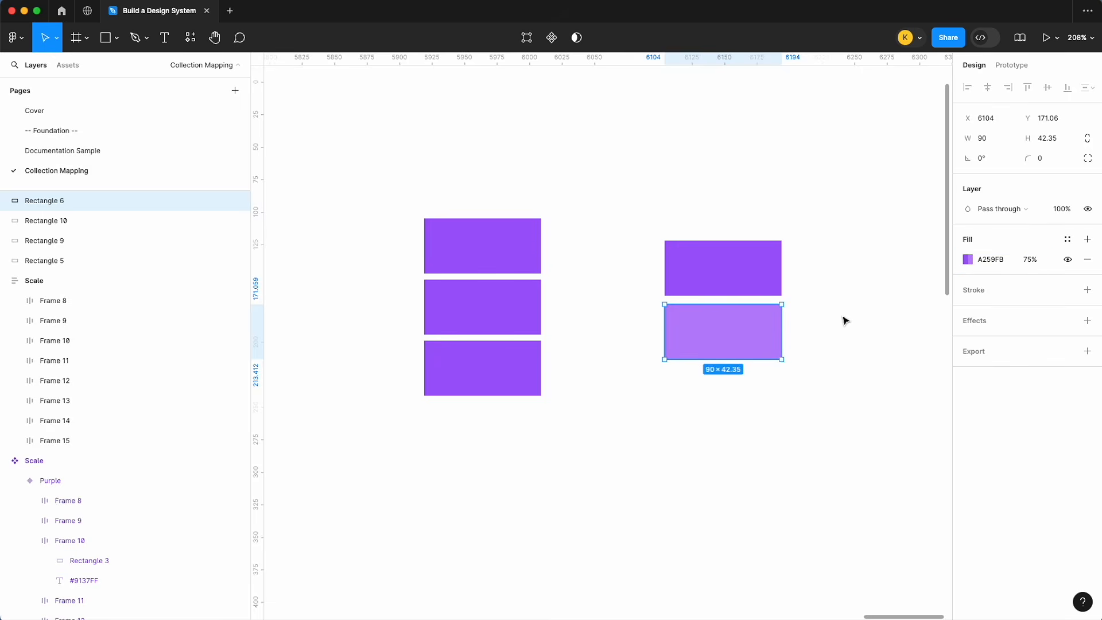
- Fill the left stack's lowest rectangle with the tint BA83FC sampled from the right-hand pair's lower rectangle
{"action": "left_click", "coordinate": [482, 376]}
{"action": "left_click", "coordinate": [968, 258]}
{"action": "left_click", "coordinate": [819, 472]}
{"action": "left_click", "coordinate": [725, 319]}
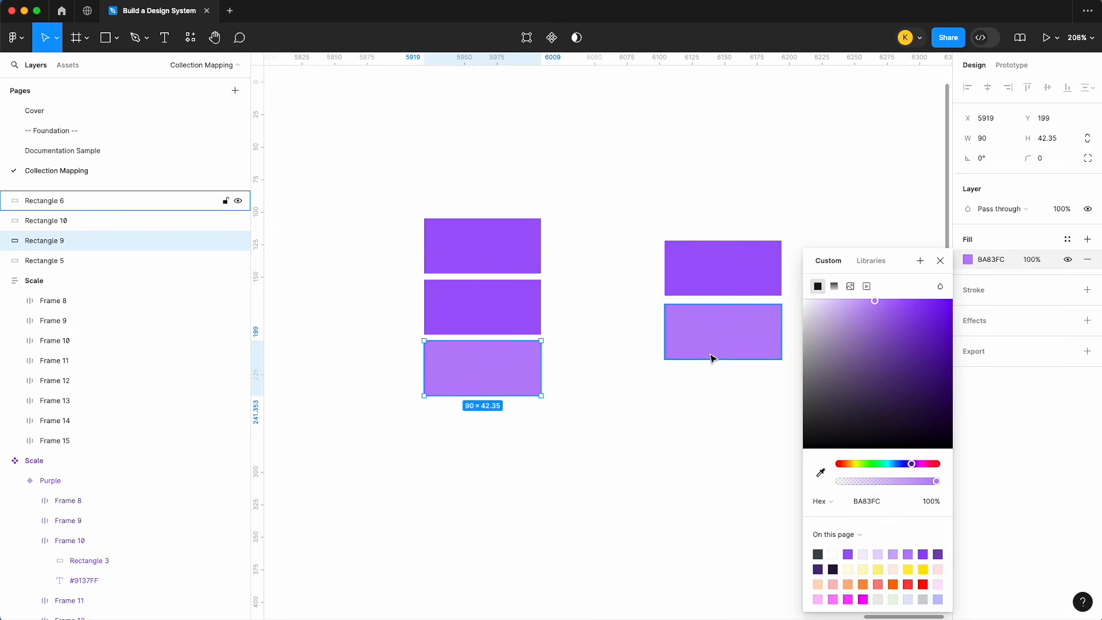
{"action": "left_click", "coordinate": [718, 344]}
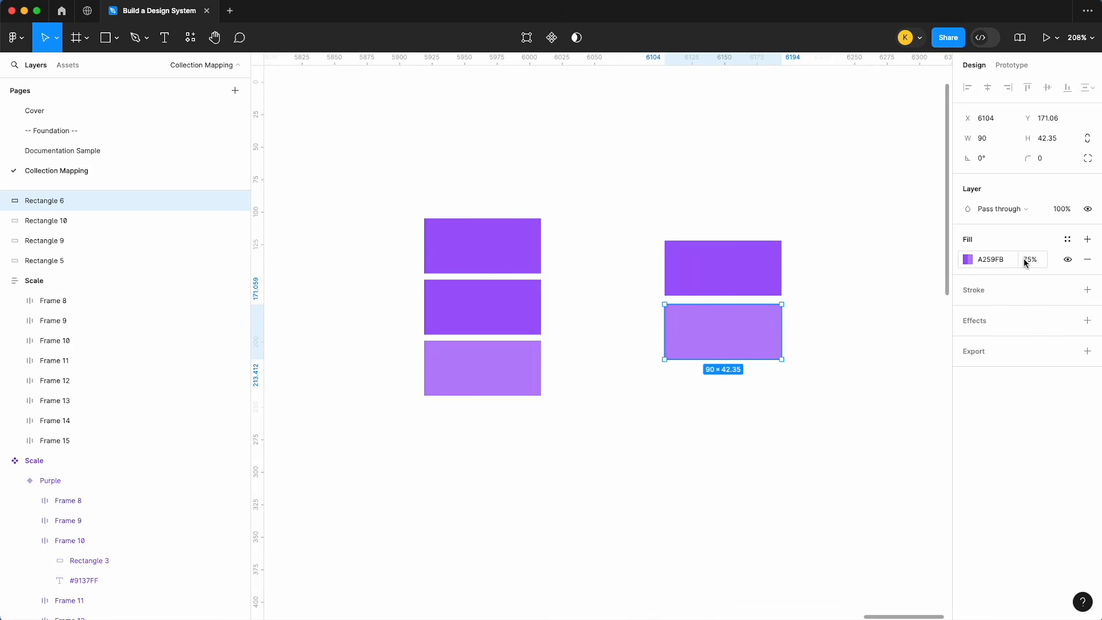
{"action": "left_click", "coordinate": [519, 355]}
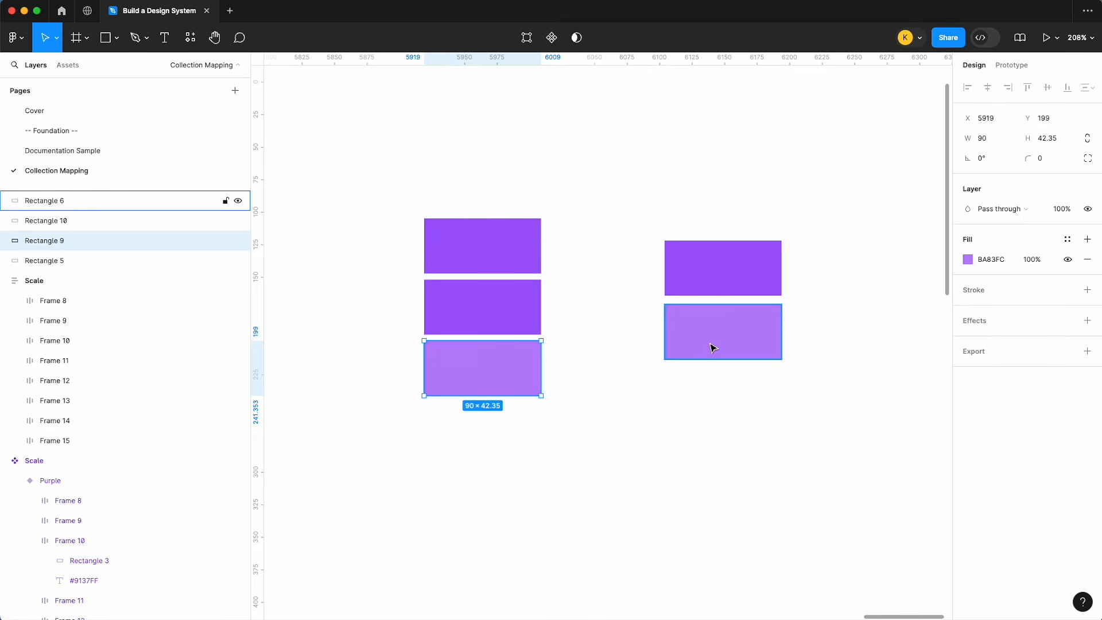
- Set the fill opacity of the right-hand pair's upper rectangle to 75% so the black behind it darkens the purple
{"action": "left_click", "coordinate": [758, 258]}
{"action": "left_click", "coordinate": [1033, 260]}
{"action": "type", "text": "75"}
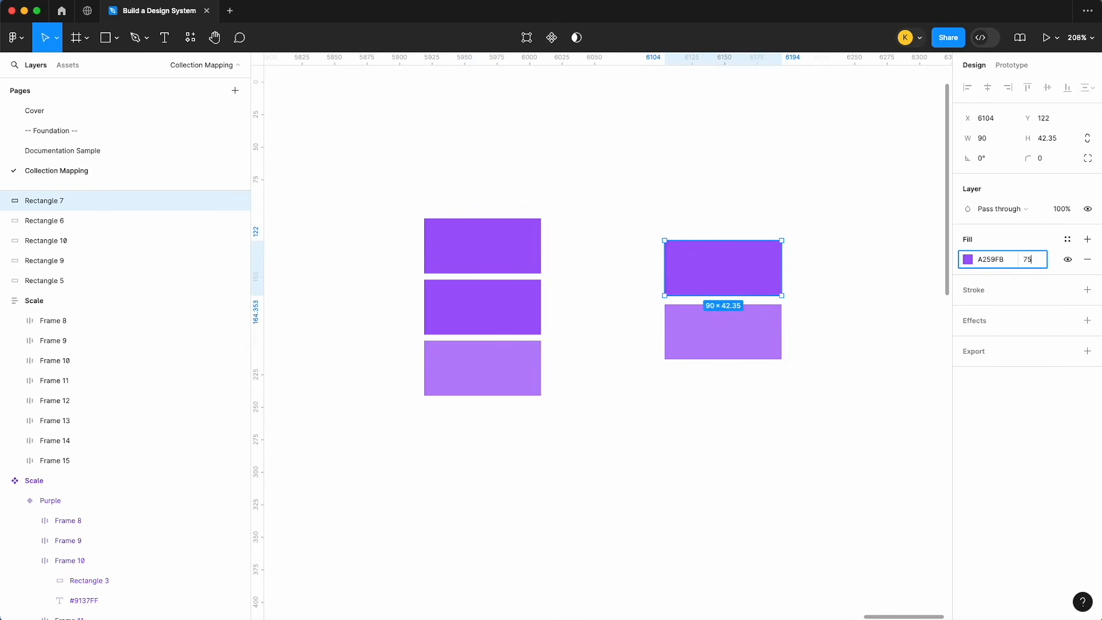
{"action": "key", "text": "Return"}
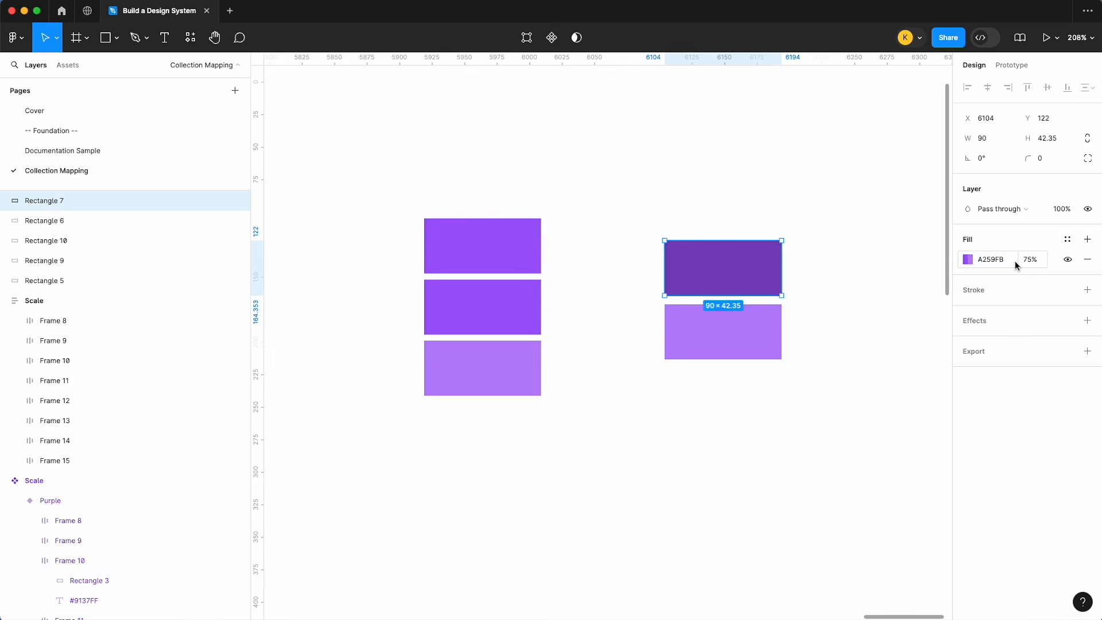
- Fill the left stack's uppermost rectangle with the shade 7A43BC sampled from the right-hand pair's upper rectangle
{"action": "left_click", "coordinate": [482, 246]}
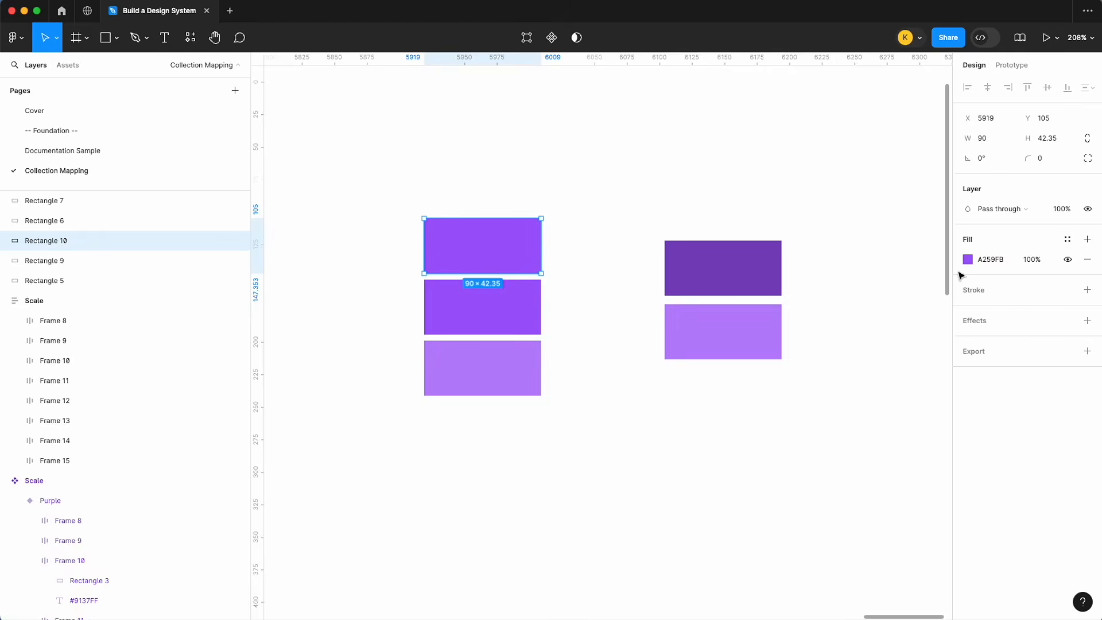
{"action": "left_click", "coordinate": [967, 259]}
{"action": "left_click", "coordinate": [821, 471]}
{"action": "left_click", "coordinate": [740, 276]}
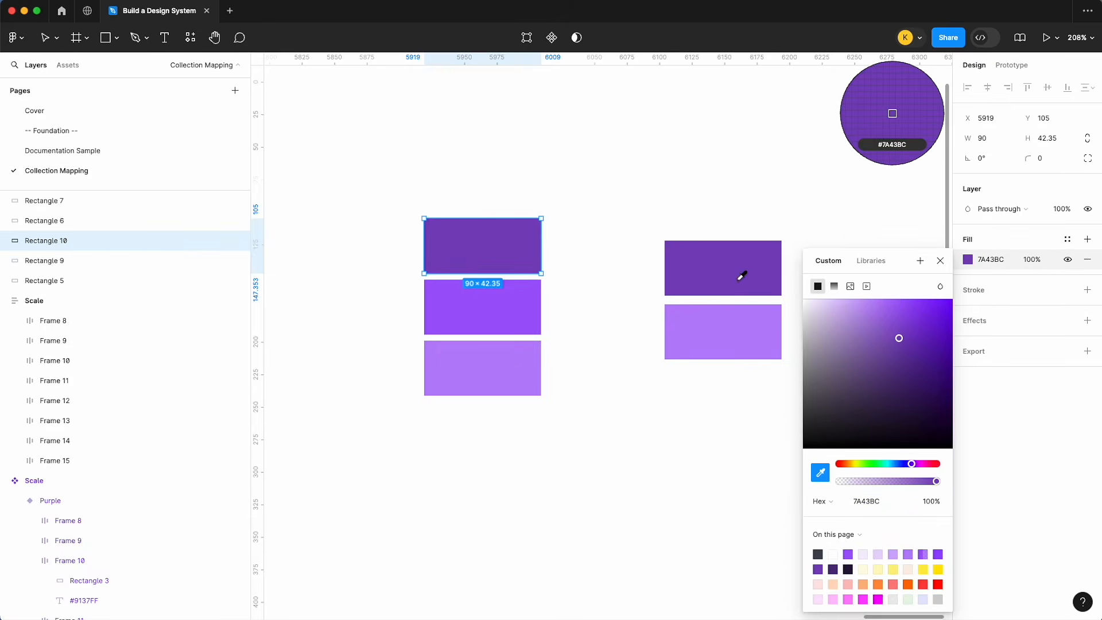
- Duplicate the light purple rectangle of the left stack once below it and once above the stack, making five rectangles
{"action": "left_click", "coordinate": [631, 145]}
{"action": "left_click", "coordinate": [511, 386]}
{"action": "left_click_drag", "start_coordinate": [511, 386], "coordinate": [511, 190]}
- Reduce the fill opacity of the right-hand pair's lower rectangle to 50%
{"action": "left_click", "coordinate": [729, 340]}
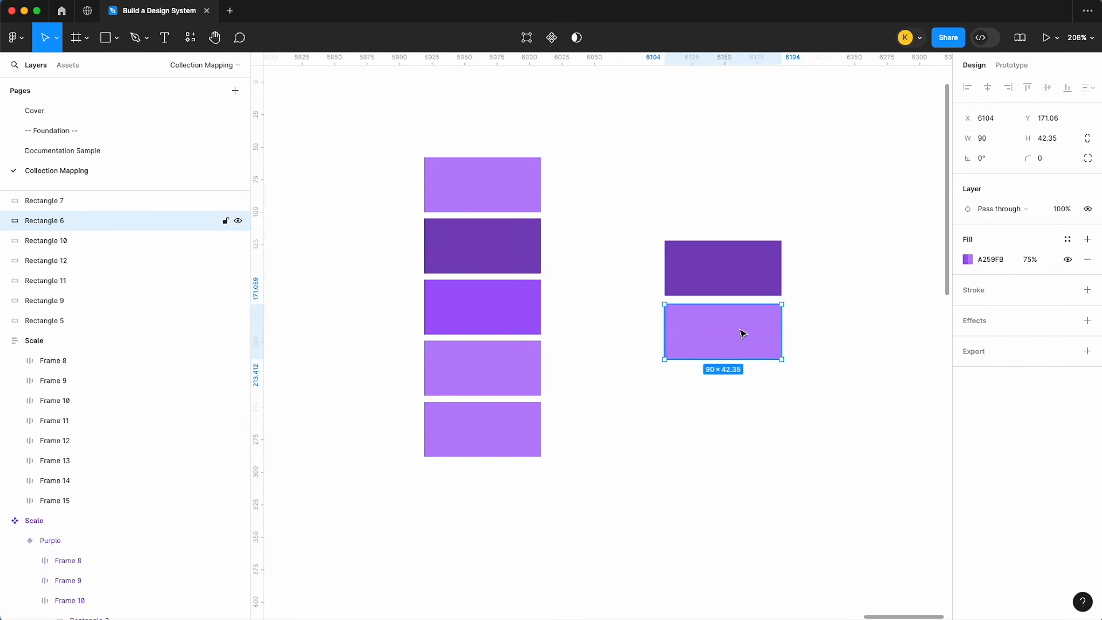
{"action": "left_click", "coordinate": [1031, 260]}
{"action": "type", "text": "50"}
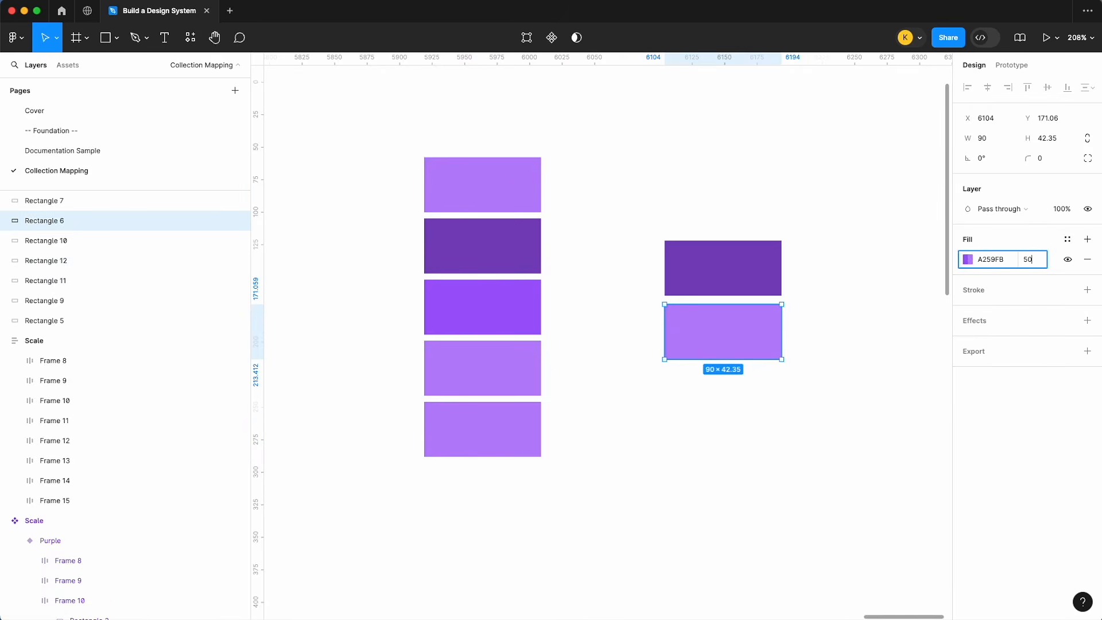
{"action": "key", "text": "Return"}
- Fill the lowest of the five stacked rectangles with the lighter tint sampled from the right-hand pair's lower rectangle
{"action": "left_click", "coordinate": [492, 436]}
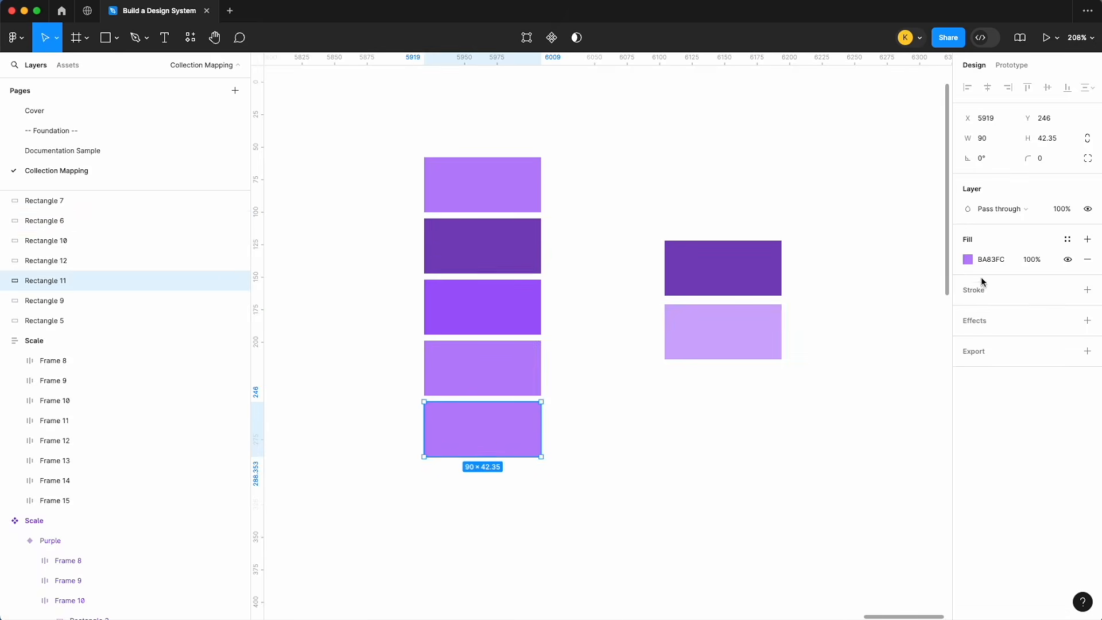
{"action": "left_click", "coordinate": [967, 259]}
{"action": "left_click", "coordinate": [819, 476]}
{"action": "left_click", "coordinate": [737, 321]}
- Reduce the fill opacity of the right-hand pair's upper rectangle to 50%
{"action": "left_click", "coordinate": [742, 270]}
{"action": "left_click", "coordinate": [1036, 259]}
{"action": "type", "text": "100"}
{"action": "key", "text": "Return"}
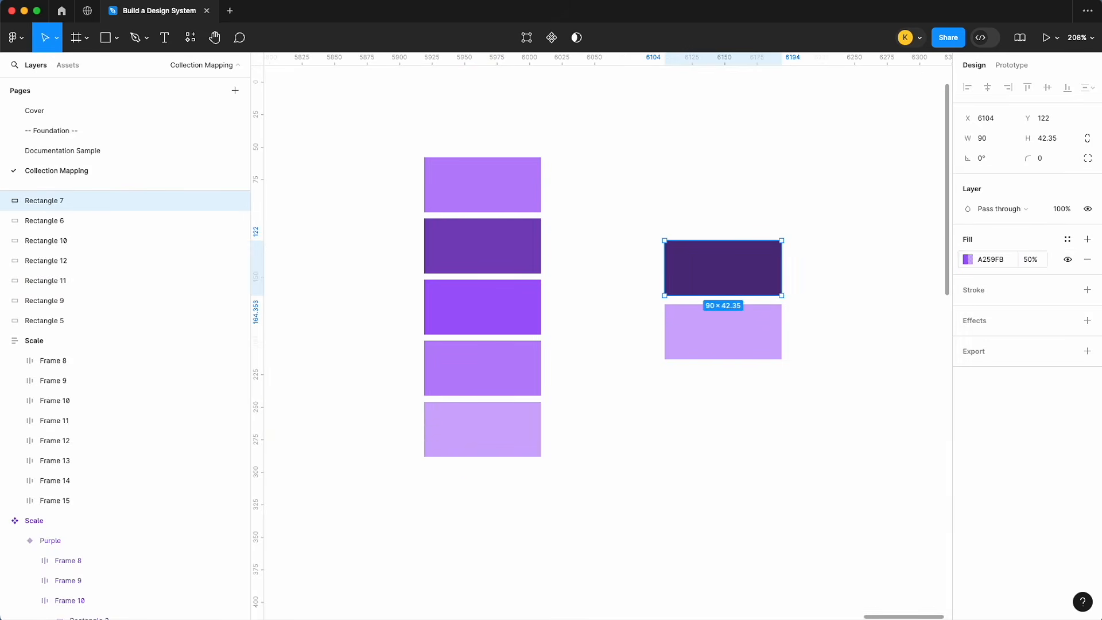
- Fill the uppermost of the five stacked rectangles with the darker shade sampled from the right-hand pair's upper rectangle
{"action": "left_click", "coordinate": [494, 187]}
{"action": "left_click", "coordinate": [967, 259]}
{"action": "left_click", "coordinate": [820, 472]}
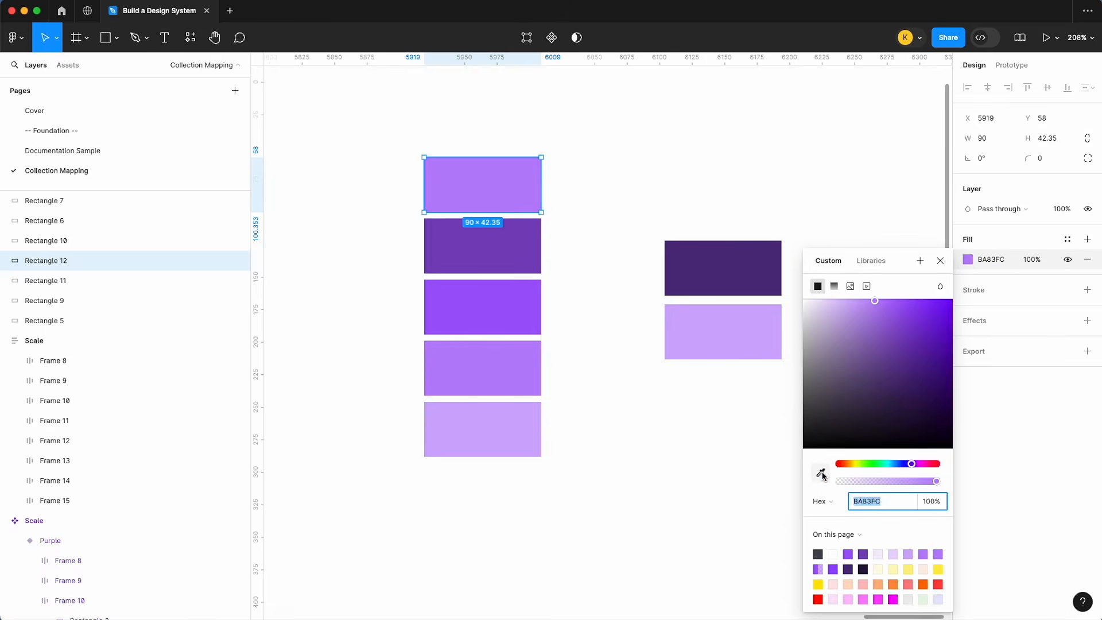
{"action": "left_click", "coordinate": [736, 264]}
{"action": "left_click", "coordinate": [737, 204]}
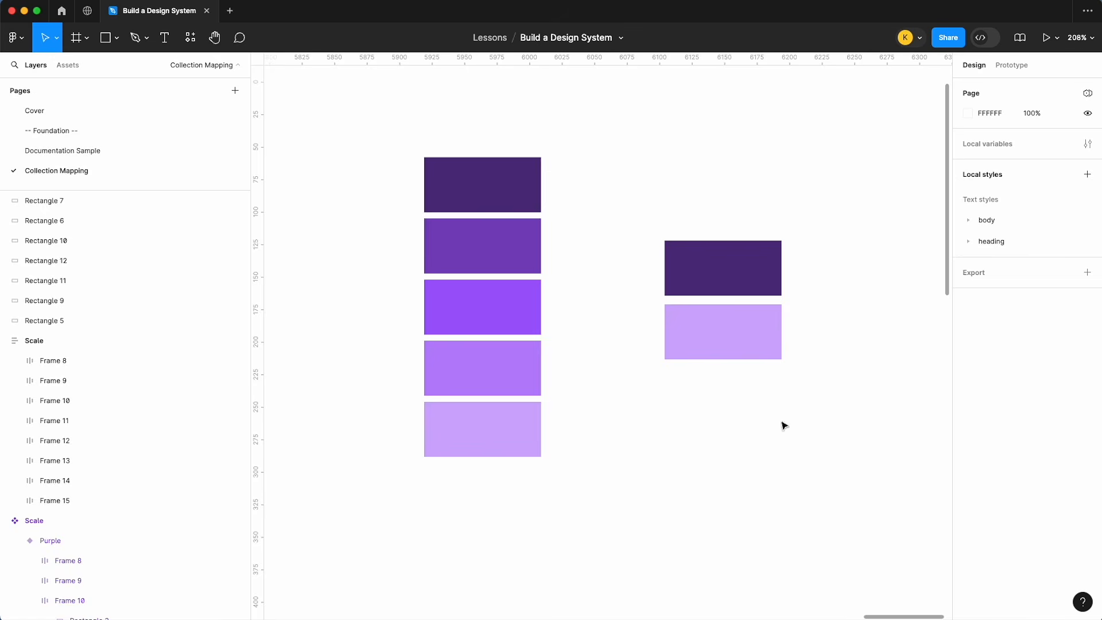
- Delete all the demonstration rectangles and the separate purple Scale copy beside the main Scale component
{"action": "left_click_drag", "start_coordinate": [803, 507], "coordinate": [467, 168]}
{"action": "key", "text": "Delete"}
{"action": "scroll", "coordinate": [467, 168], "scroll_direction": "down", "scroll_amount": 10}
{"action": "scroll", "coordinate": [466, 168], "scroll_direction": "up", "scroll_amount": 6}
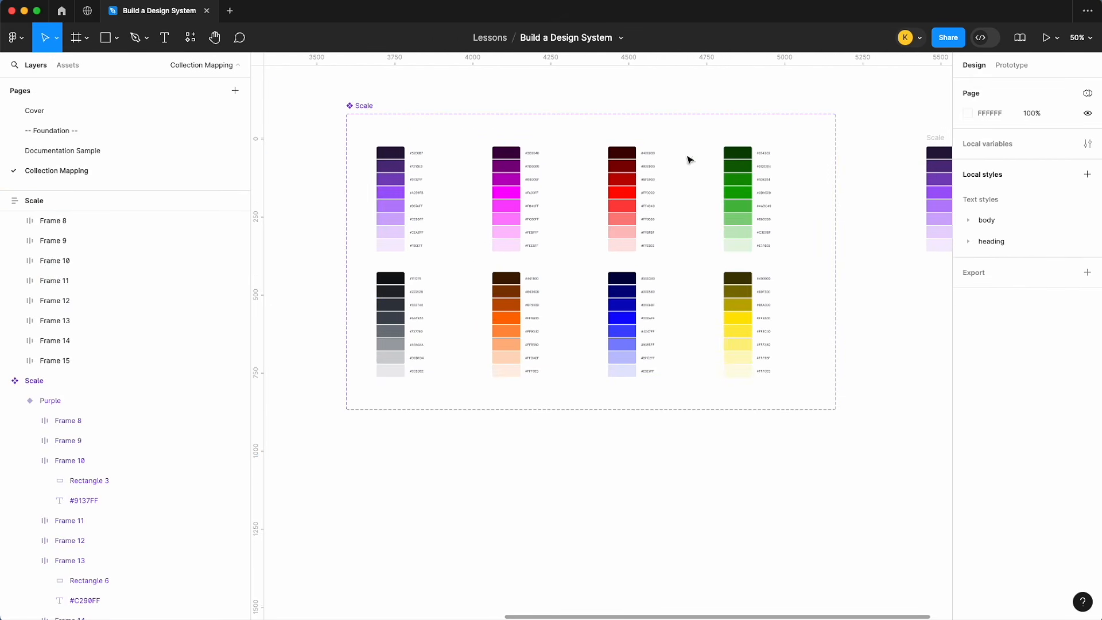
{"action": "left_click", "coordinate": [937, 140]}
{"action": "key", "text": "Delete"}
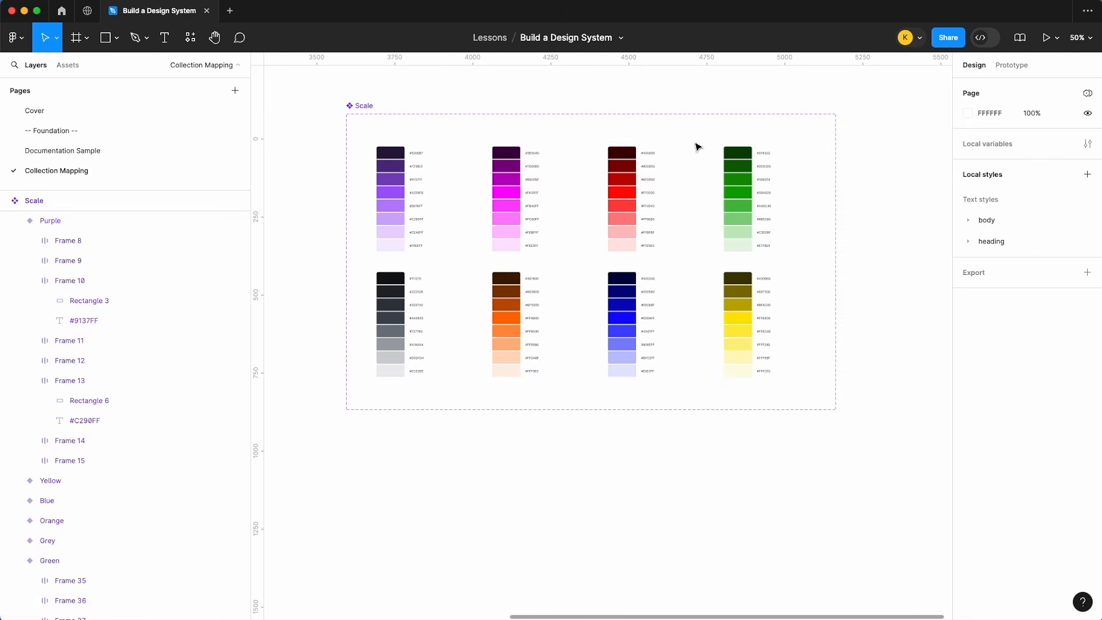
- Review the Scale color palettes and the tree illustration in the Brand/Alias/Mapped frame
{"action": "scroll", "coordinate": [697, 146], "scroll_direction": "up", "scroll_amount": 1}
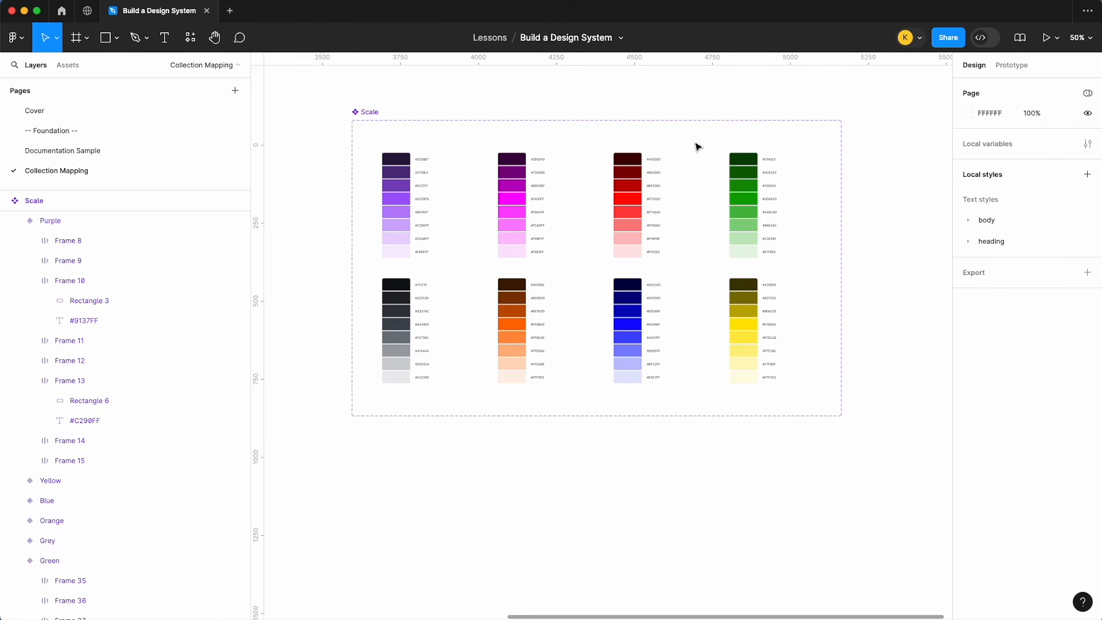
{"action": "scroll", "coordinate": [699, 145], "scroll_direction": "left", "scroll_amount": 1}
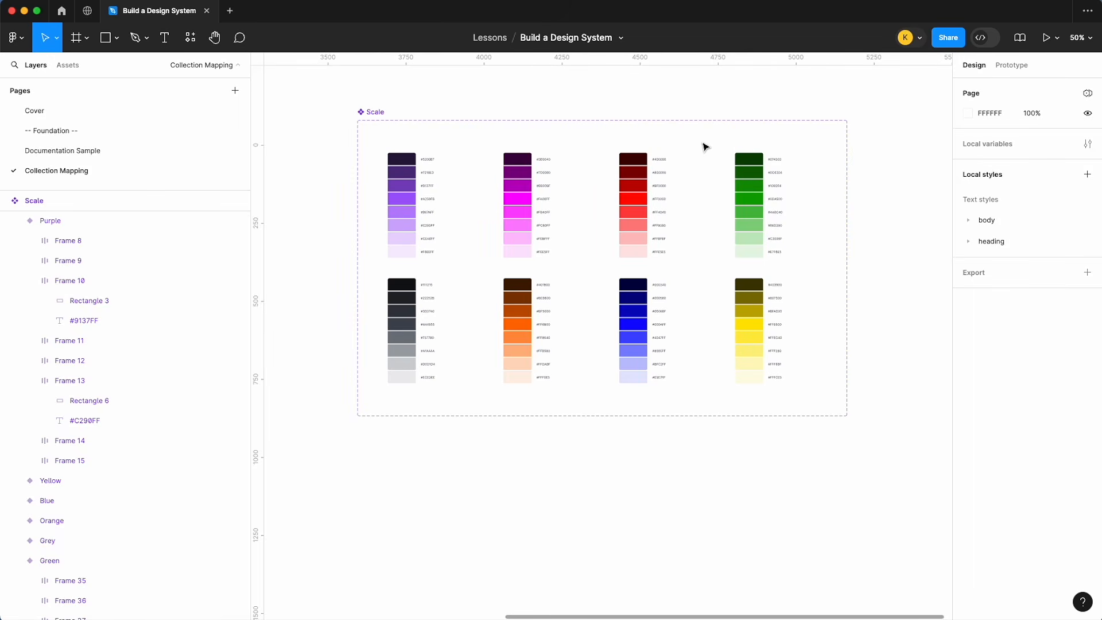
{"action": "scroll", "coordinate": [704, 146], "scroll_direction": "down", "scroll_amount": 5}
{"action": "scroll", "coordinate": [703, 160], "scroll_direction": "left", "scroll_amount": 5}
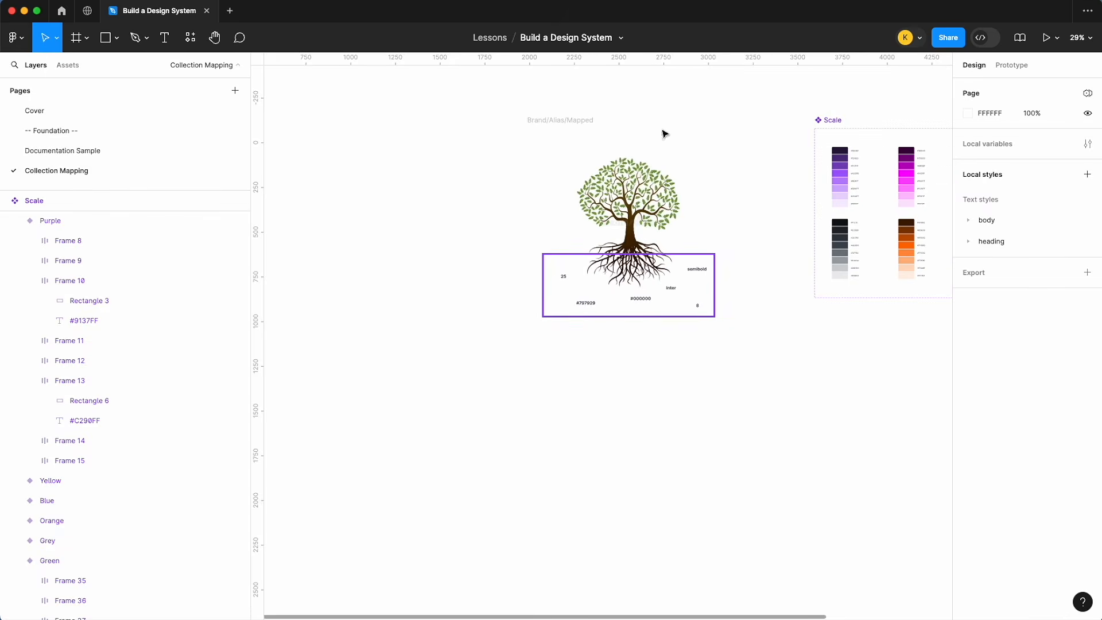
{"action": "scroll", "coordinate": [612, 122], "scroll_direction": "up", "scroll_amount": 2}
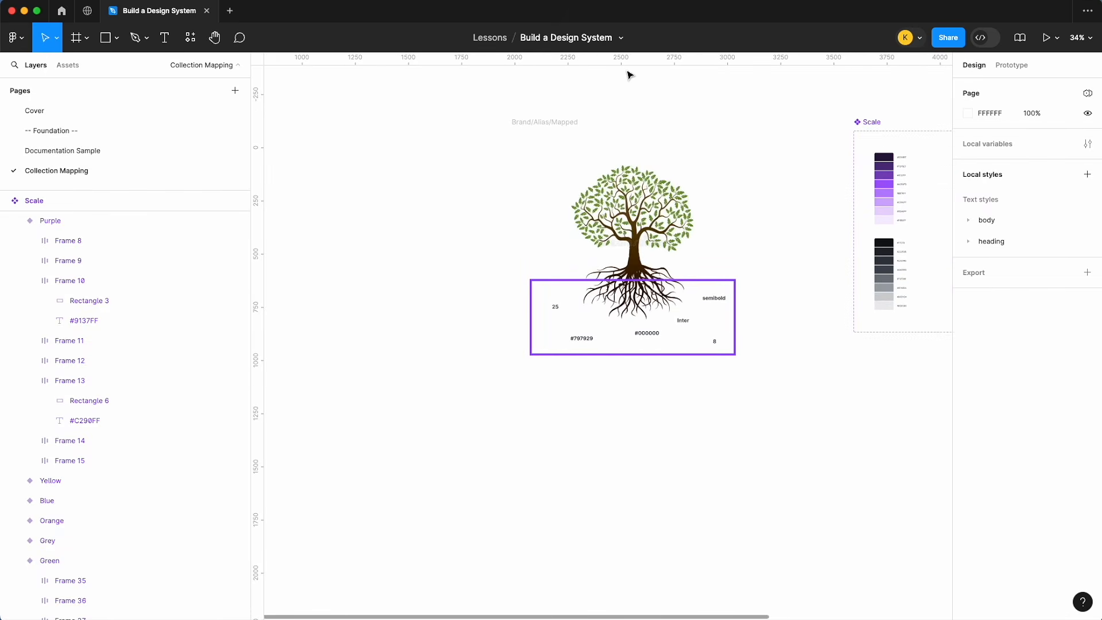
{"action": "scroll", "coordinate": [660, 71], "scroll_direction": "up", "scroll_amount": 3}
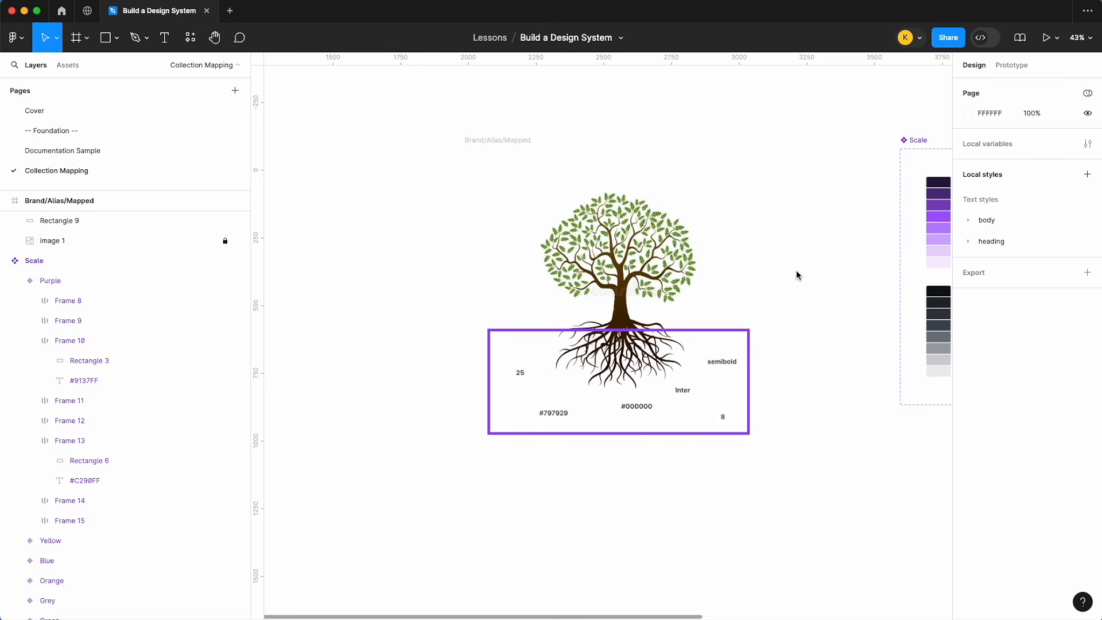
- Create a color variable named surface/action in a new local variable collection
{"action": "left_click", "coordinate": [1086, 144]}
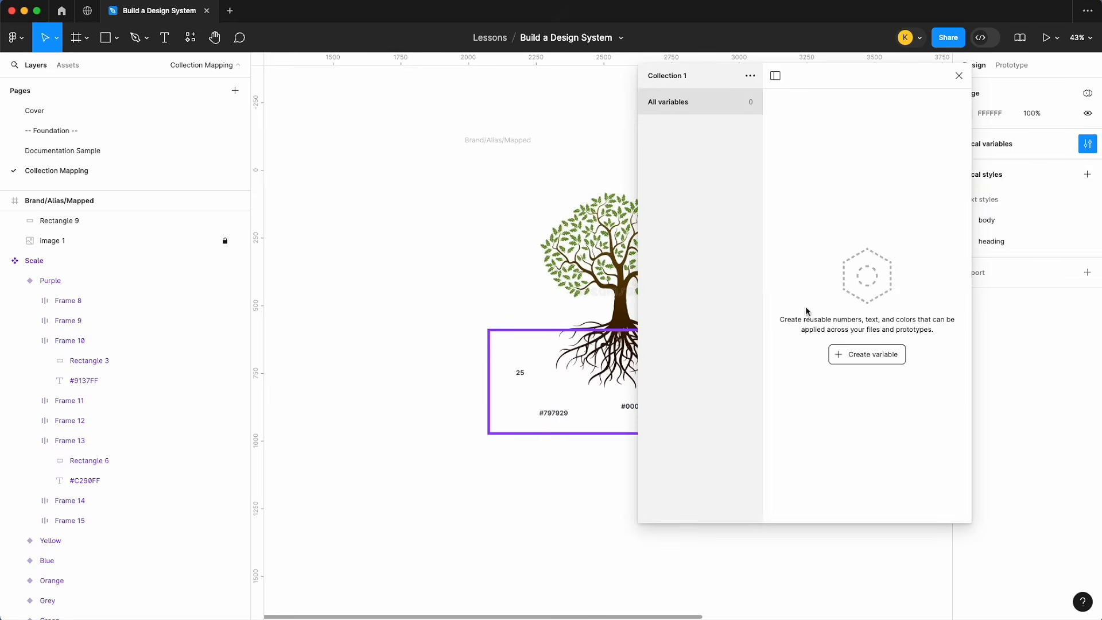
{"action": "left_click", "coordinate": [854, 354]}
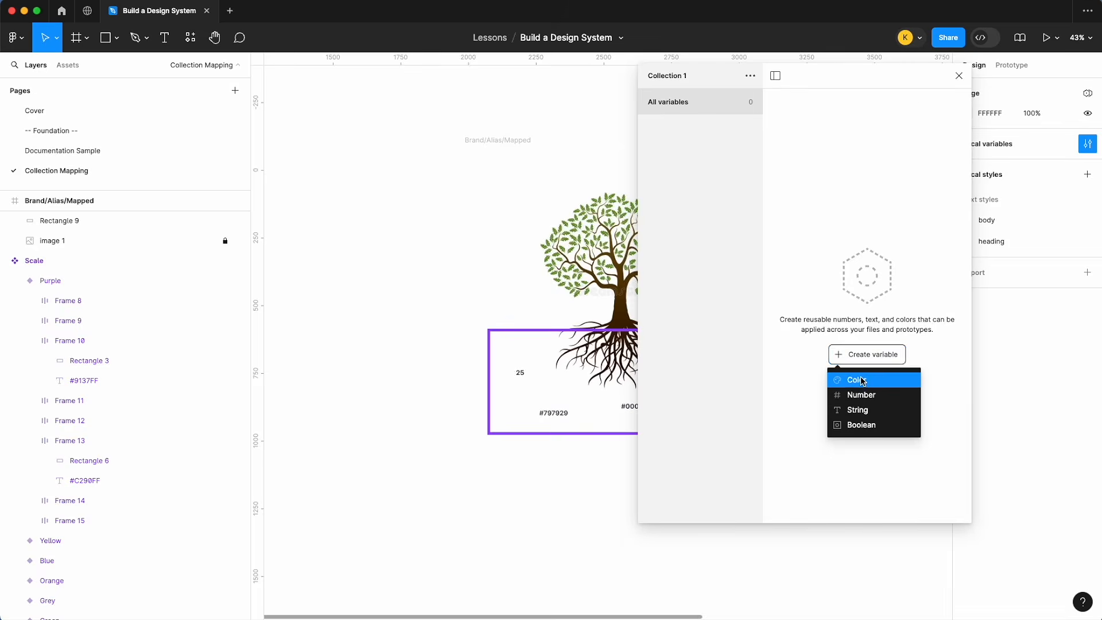
{"action": "left_click", "coordinate": [856, 379]}
{"action": "type", "text": "surface"}
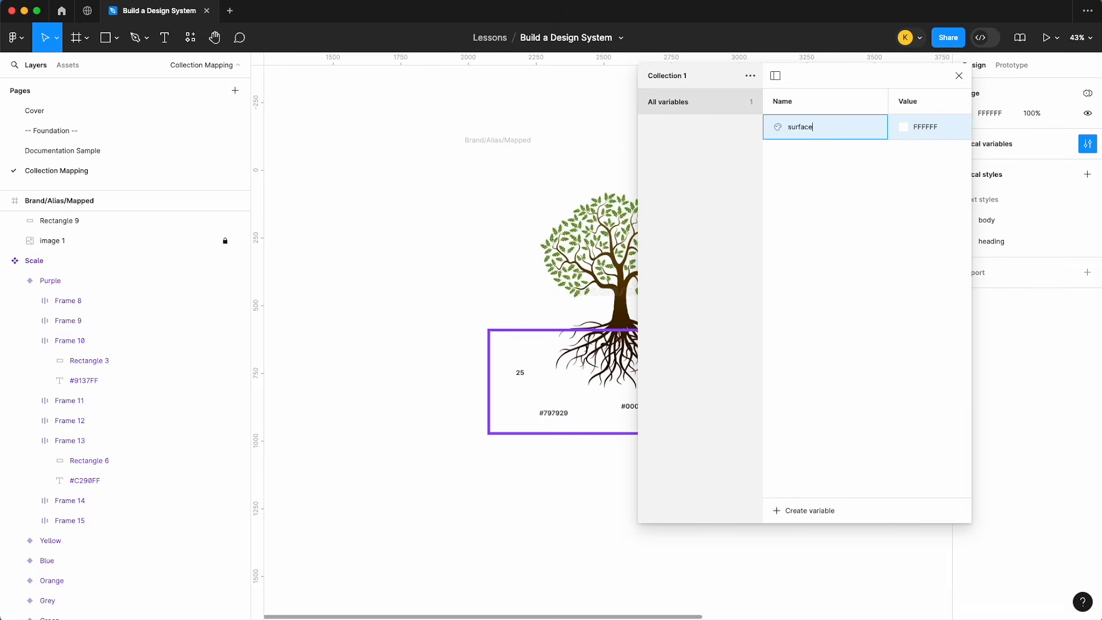
{"action": "type", "text": "/action"}
{"action": "key", "text": "Return"}
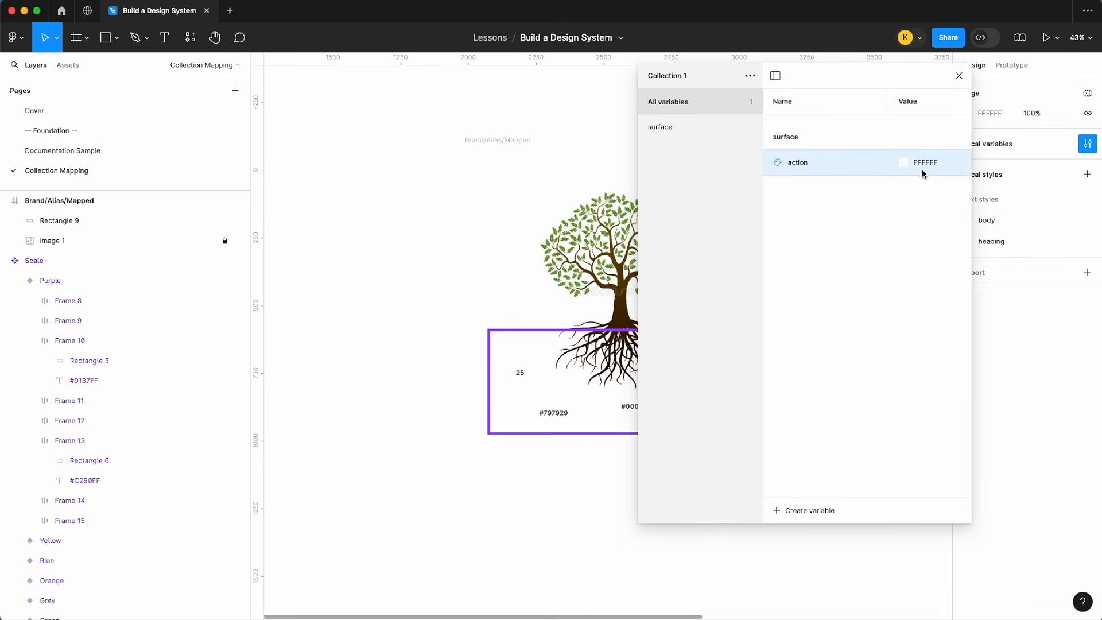
- Delete the surface/action variable and close the local variables
{"action": "right_click", "coordinate": [893, 170]}
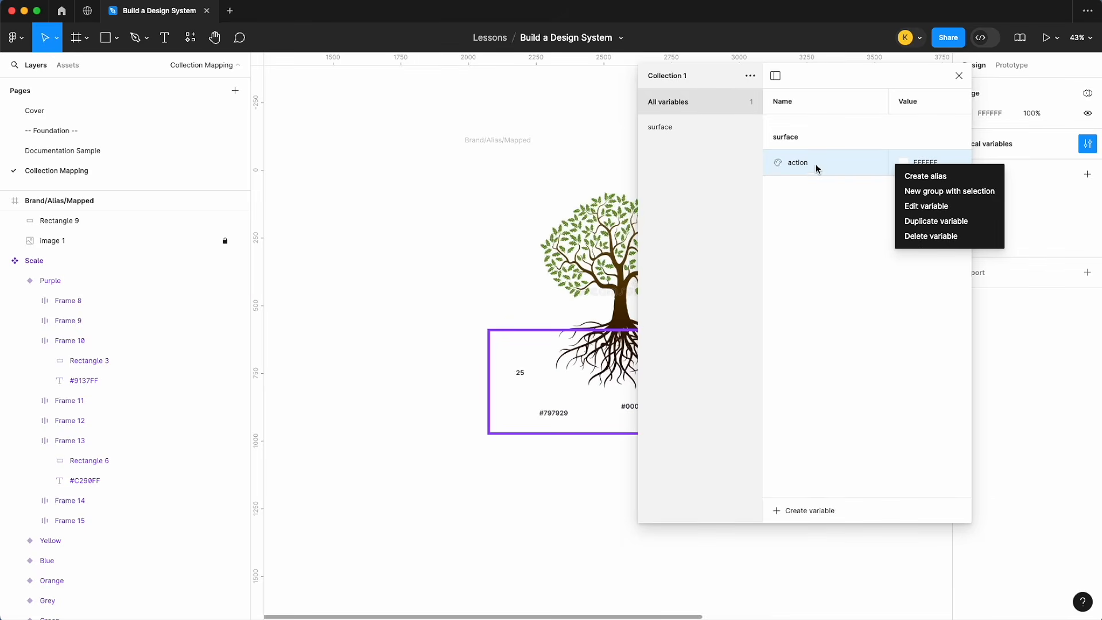
{"action": "left_click", "coordinate": [926, 238]}
{"action": "left_click", "coordinate": [958, 76]}
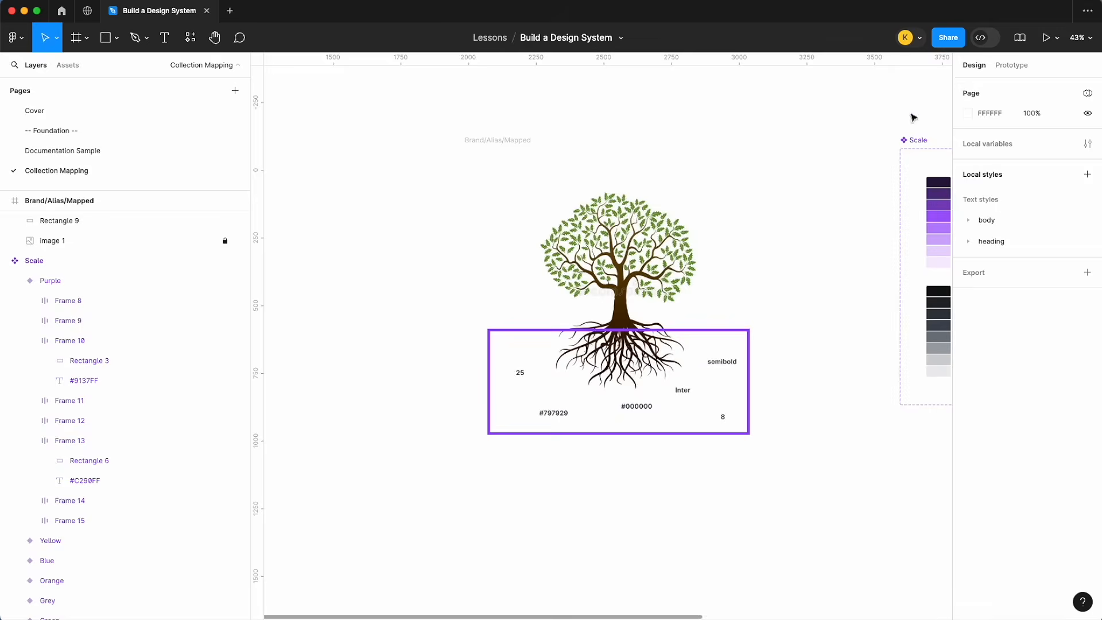
- Examine the tree's roots and the raw values boxed around them in the Brand/Alias/Mapped illustration
{"action": "scroll", "coordinate": [767, 206], "scroll_direction": "up", "scroll_amount": 2}
{"action": "scroll", "coordinate": [674, 276], "scroll_direction": "up", "scroll_amount": 4}
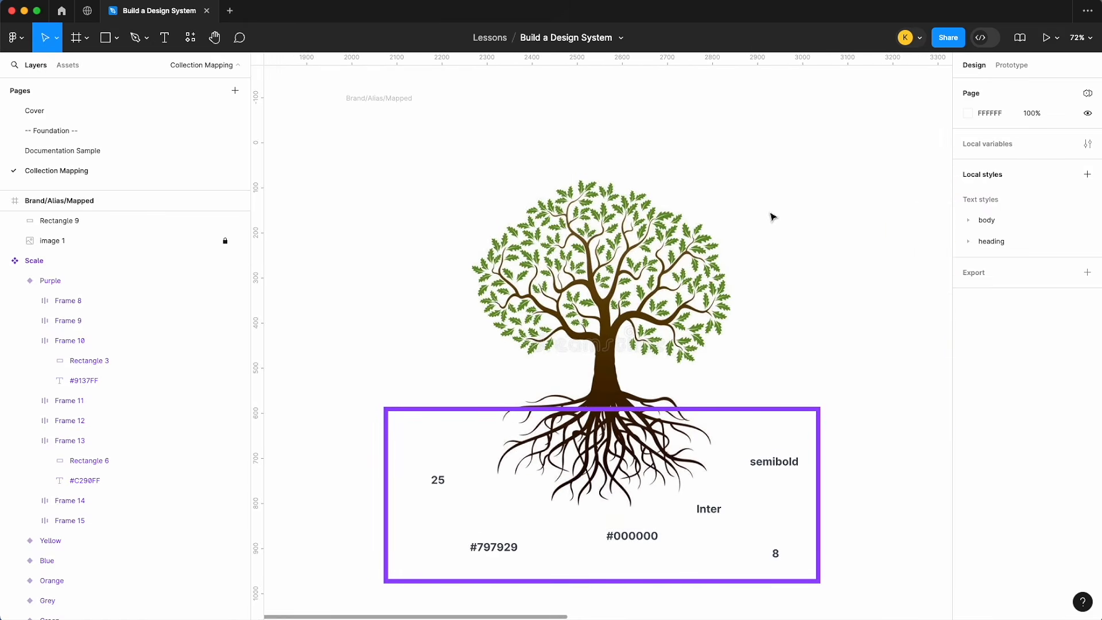
{"action": "scroll", "coordinate": [770, 216], "scroll_direction": "down", "scroll_amount": 2}
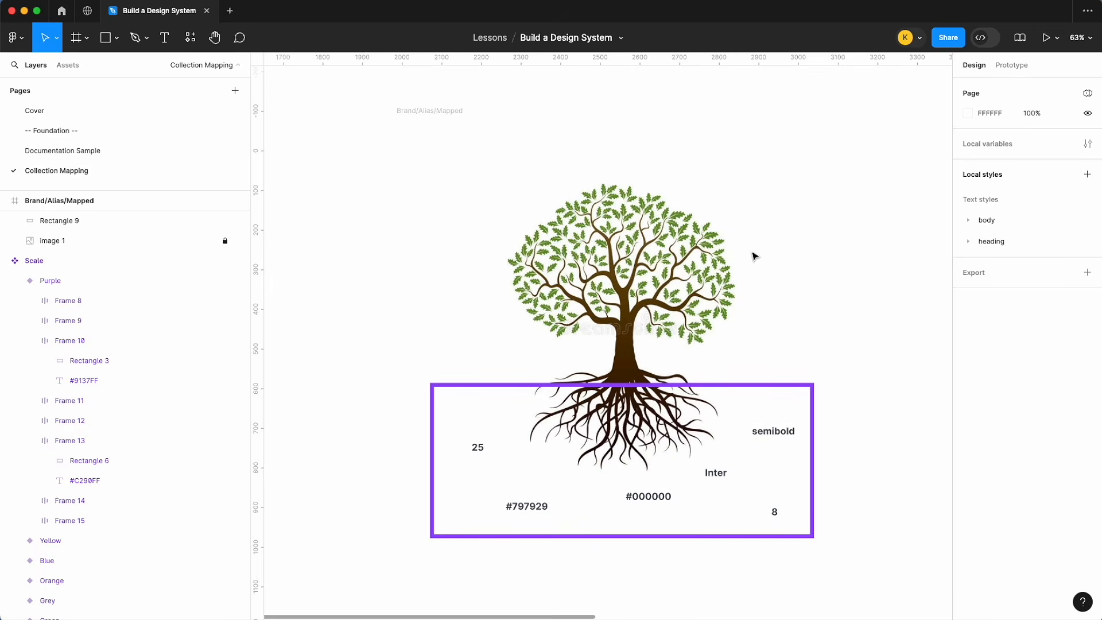
{"action": "scroll", "coordinate": [786, 288], "scroll_direction": "up", "scroll_amount": 1}
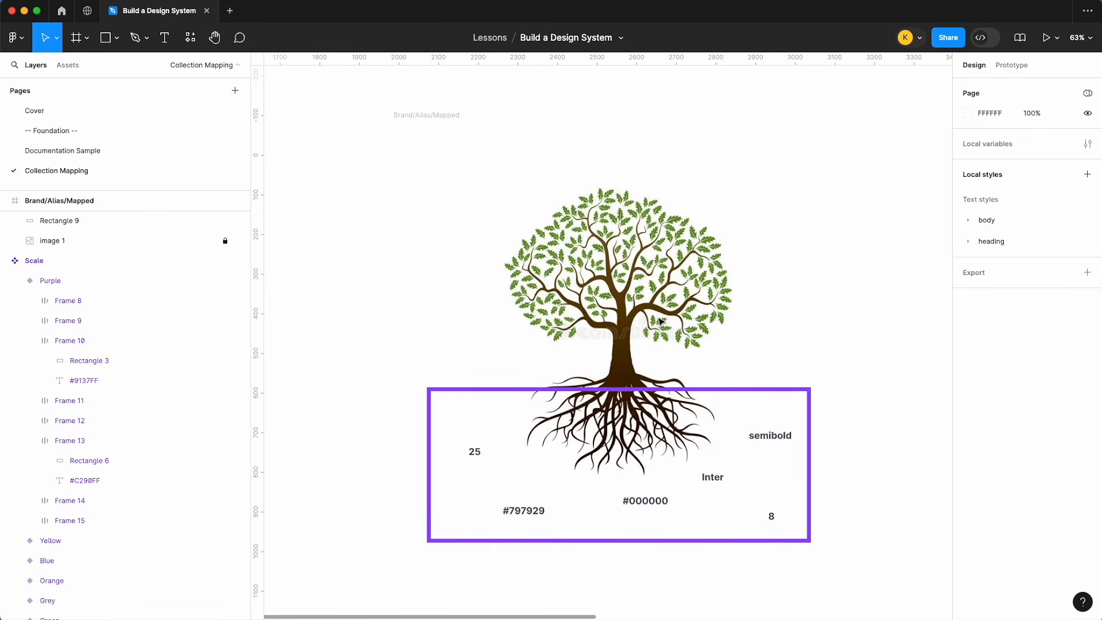
{"action": "scroll", "coordinate": [665, 395], "scroll_direction": "up", "scroll_amount": 2}
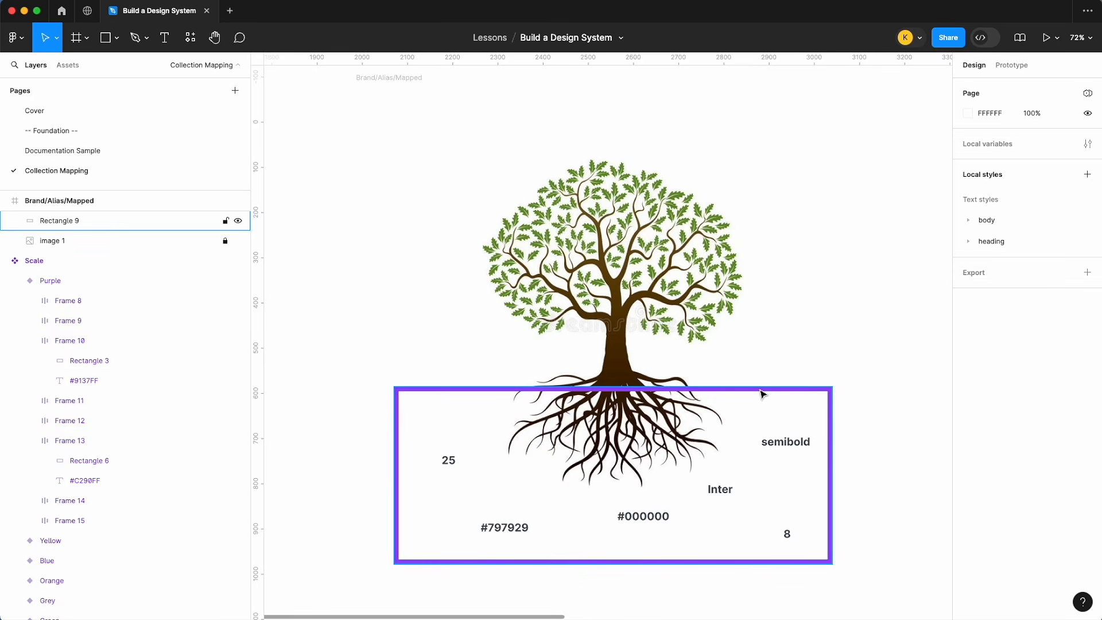
{"action": "scroll", "coordinate": [678, 531], "scroll_direction": "up", "scroll_amount": 5}
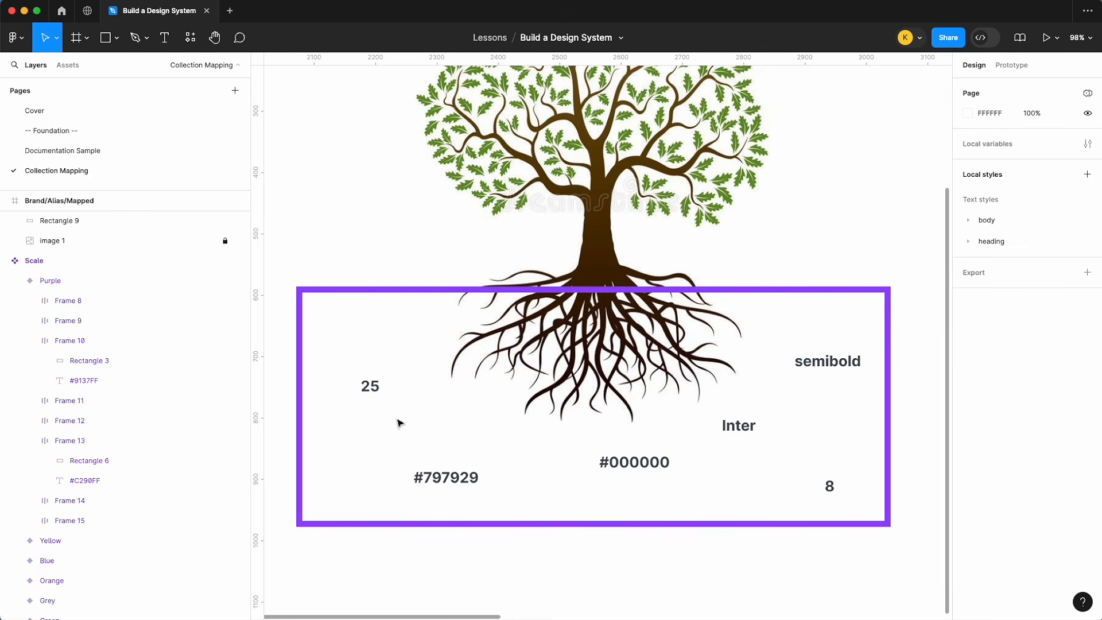
- Create a color variable in a new local variable collection and rename the collection to brand
{"action": "scroll", "coordinate": [493, 405], "scroll_direction": "down", "scroll_amount": 5}
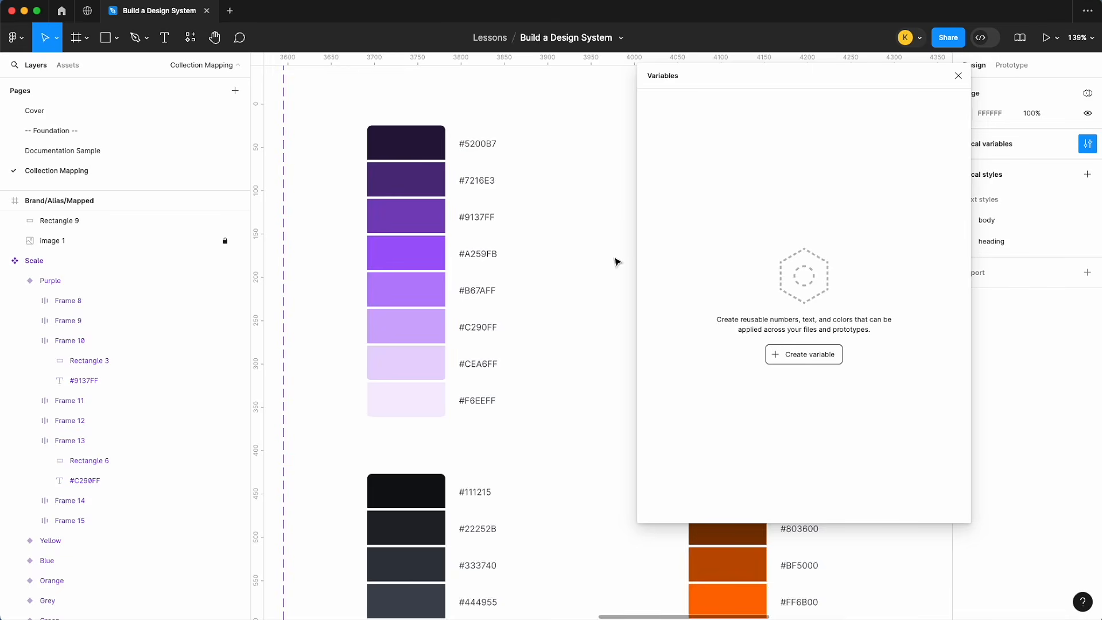
{"action": "scroll", "coordinate": [614, 258], "scroll_direction": "up", "scroll_amount": 2}
{"action": "left_click", "coordinate": [814, 358]}
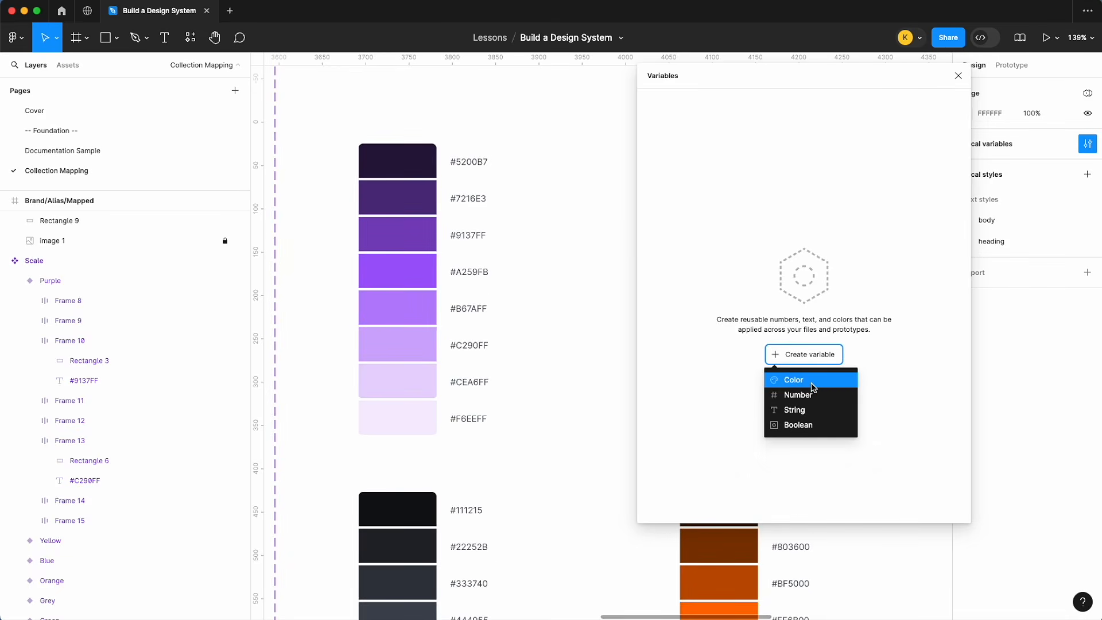
{"action": "left_click", "coordinate": [813, 381]}
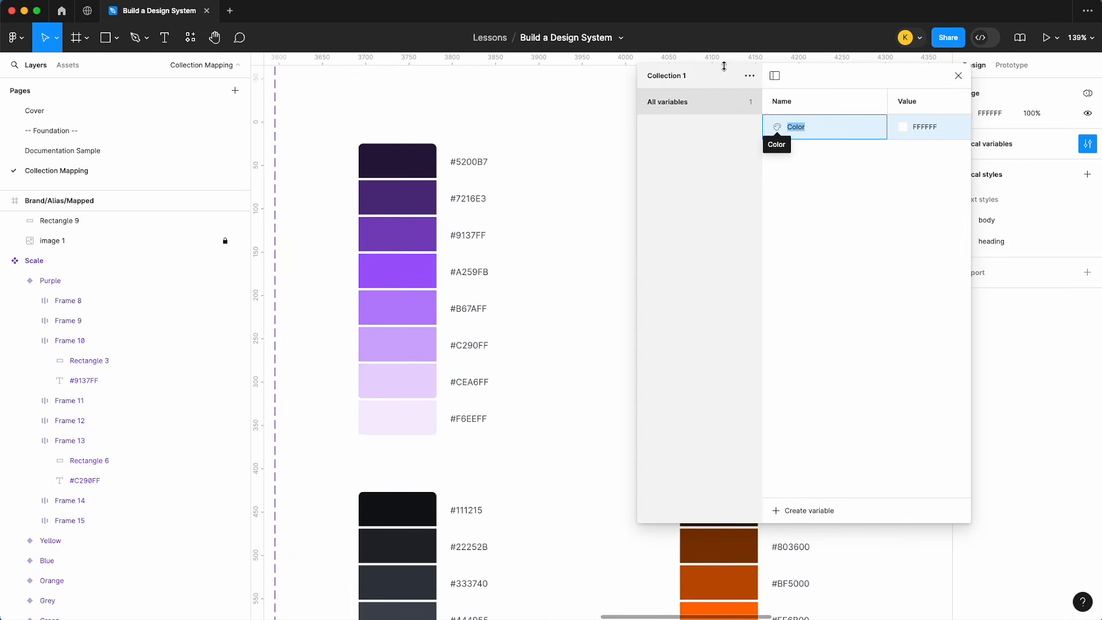
{"action": "left_click", "coordinate": [749, 76]}
{"action": "left_click", "coordinate": [739, 100]}
{"action": "type", "text": "brand"}
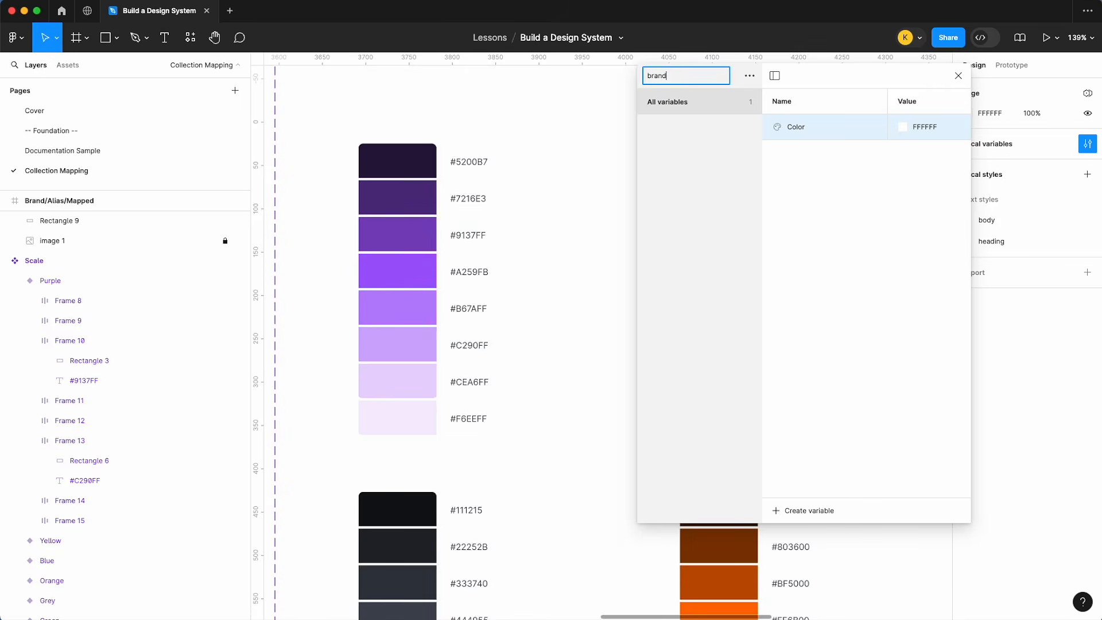
{"action": "key", "text": "Return"}
- Rename the new color variable as color/purple/100
{"action": "double_click", "coordinate": [820, 129]}
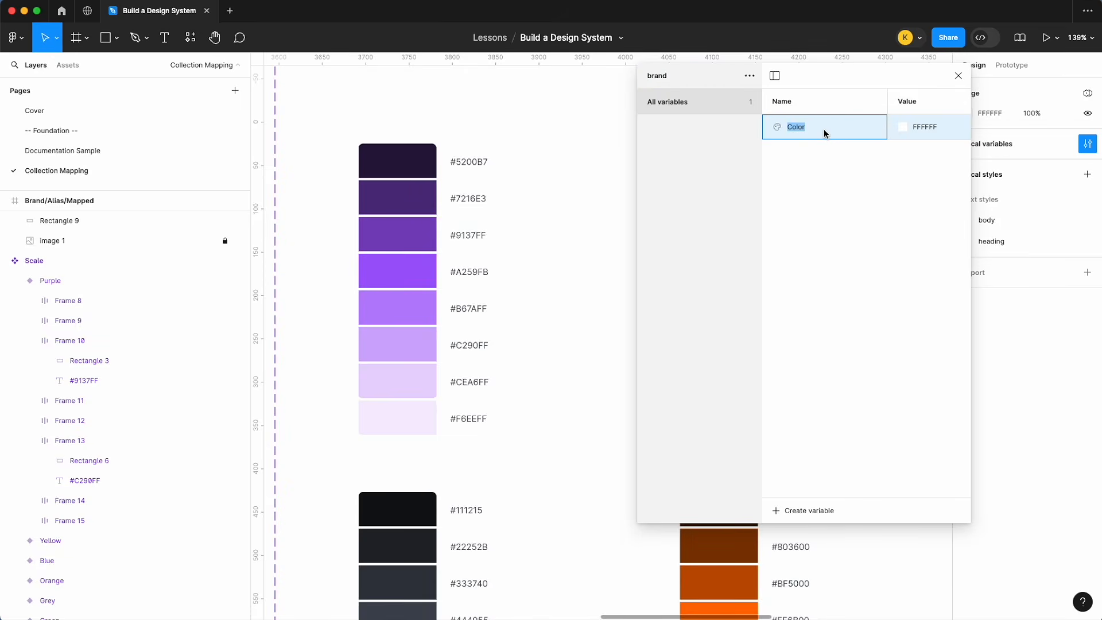
{"action": "scroll", "coordinate": [591, 140], "scroll_direction": "up", "scroll_amount": 2}
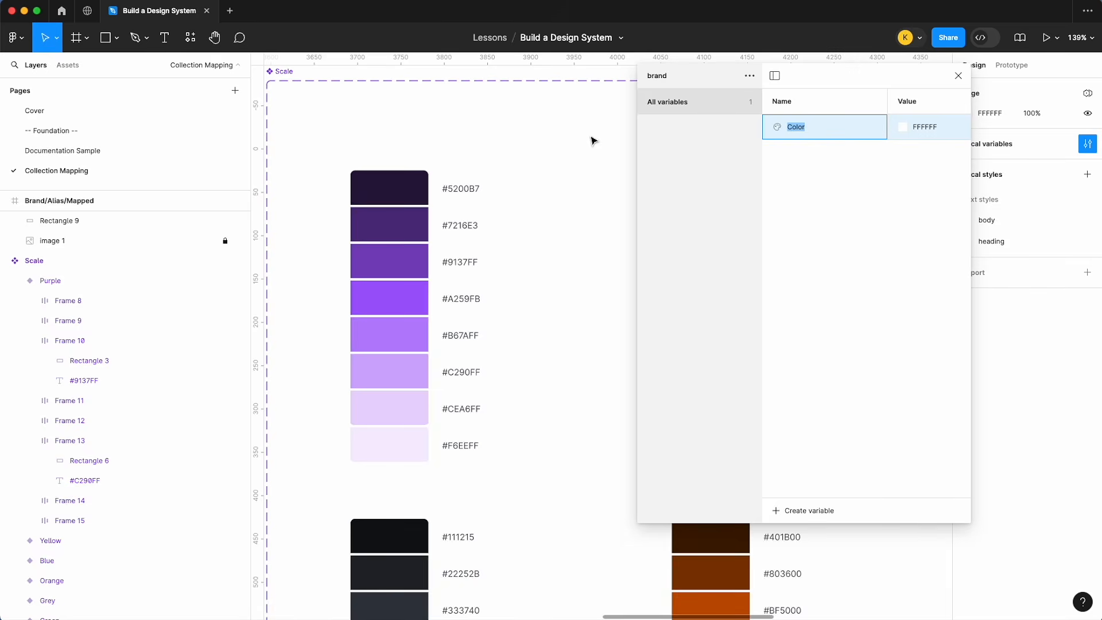
{"action": "type", "text": "co"}
{"action": "type", "text": "lor/purple/100"}
{"action": "key", "text": "Return"}
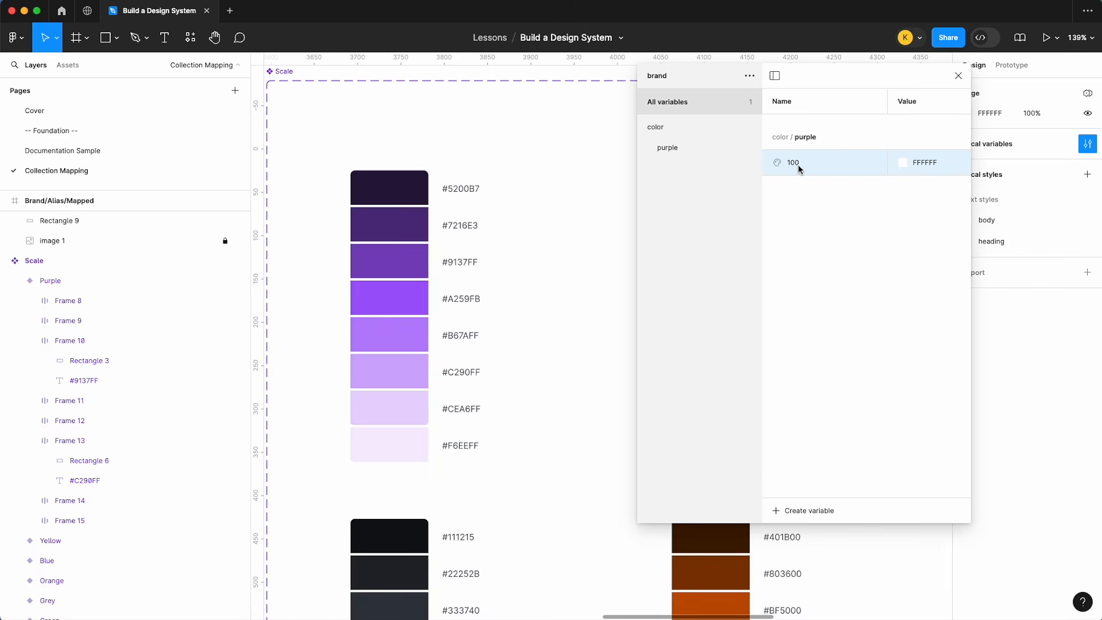
- Duplicate the purple 100 variable and name the copy 200
{"action": "key", "text": "super+d"}
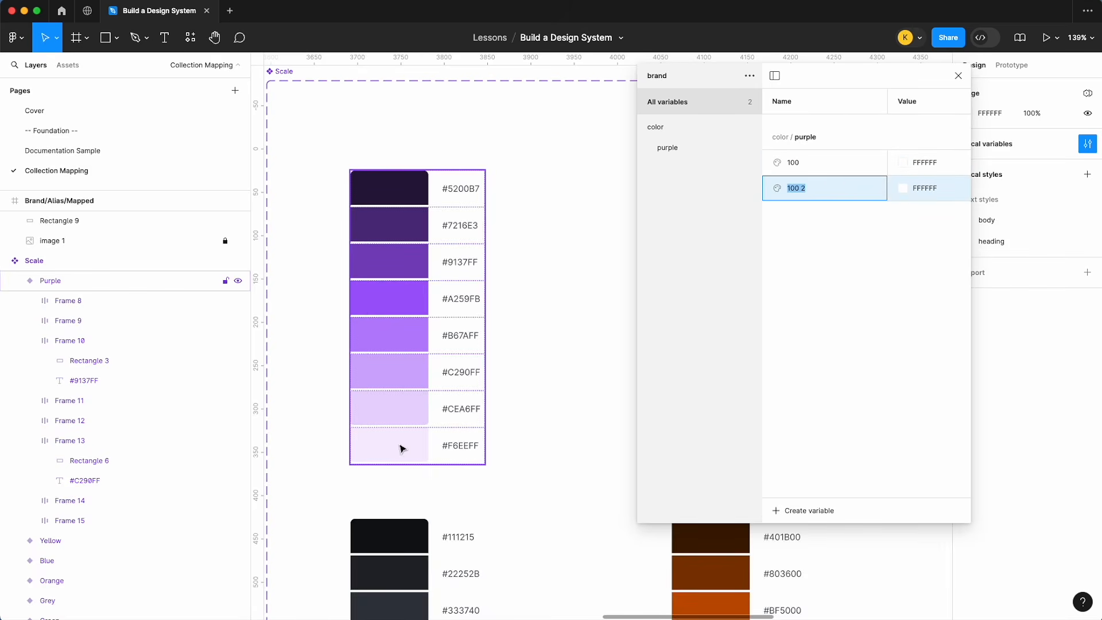
{"action": "type", "text": "200"}
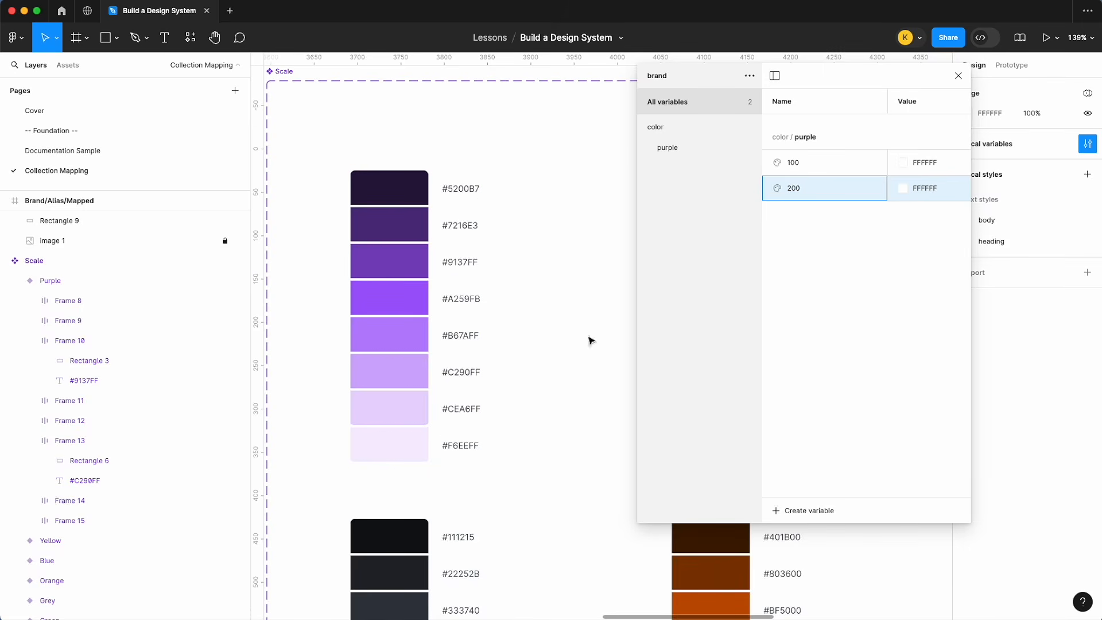
{"action": "left_click", "coordinate": [807, 212]}
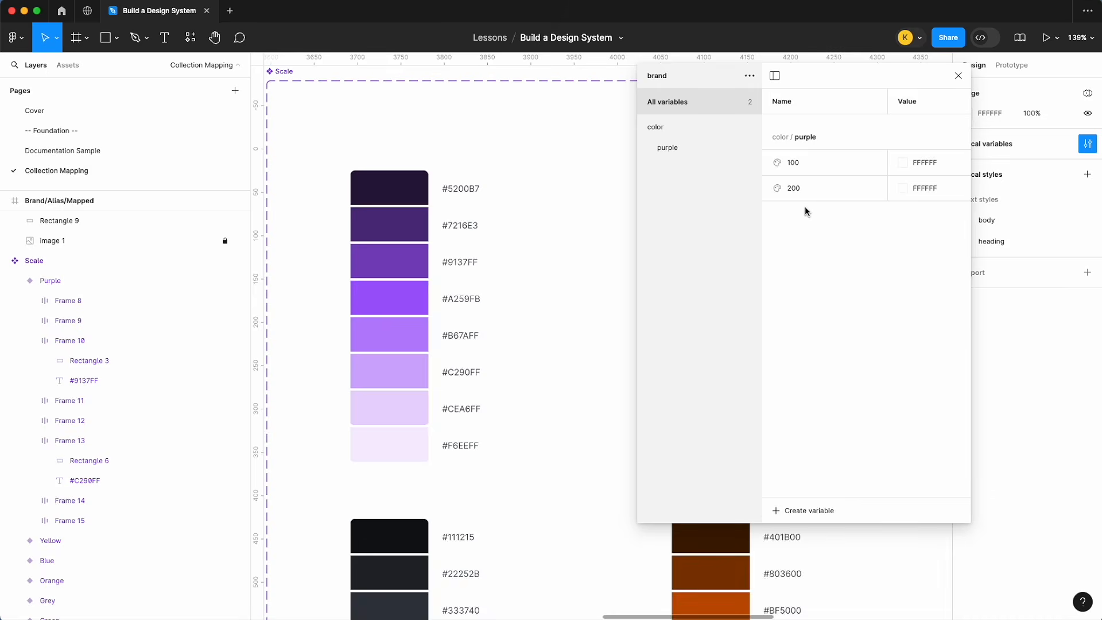
- Duplicate the purple 200 variable to add five more variables to the color/purple group
{"action": "left_click", "coordinate": [818, 188]}
{"action": "key", "text": "super+d"}
{"action": "key", "text": "super+d"}
{"action": "key", "text": "super+d"}
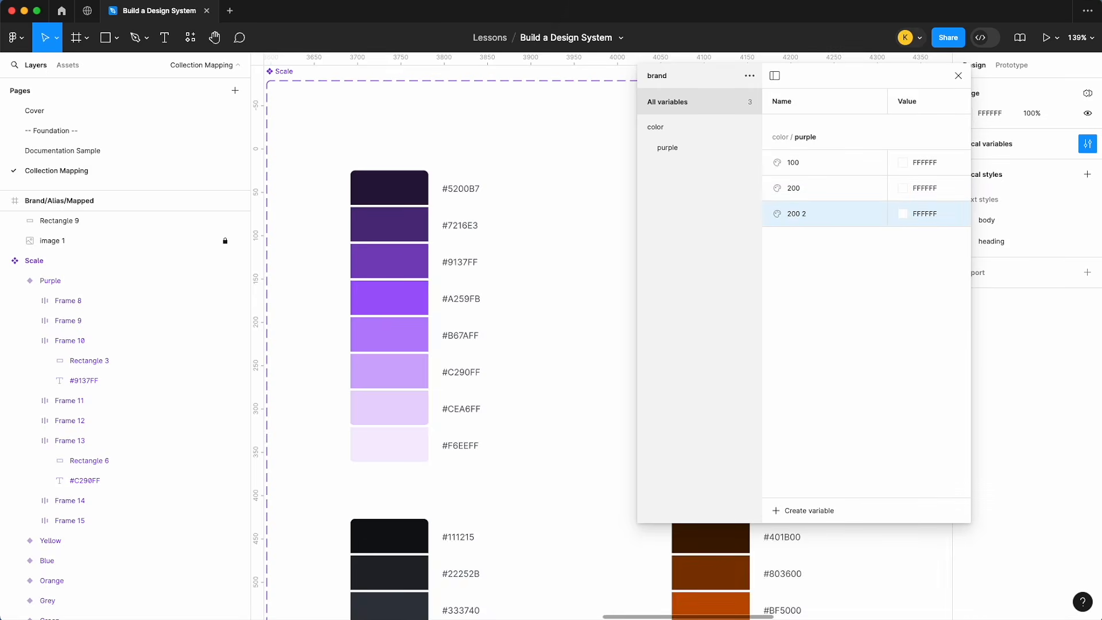
{"action": "key", "text": "super+d"}
{"action": "key", "text": "super+d"}
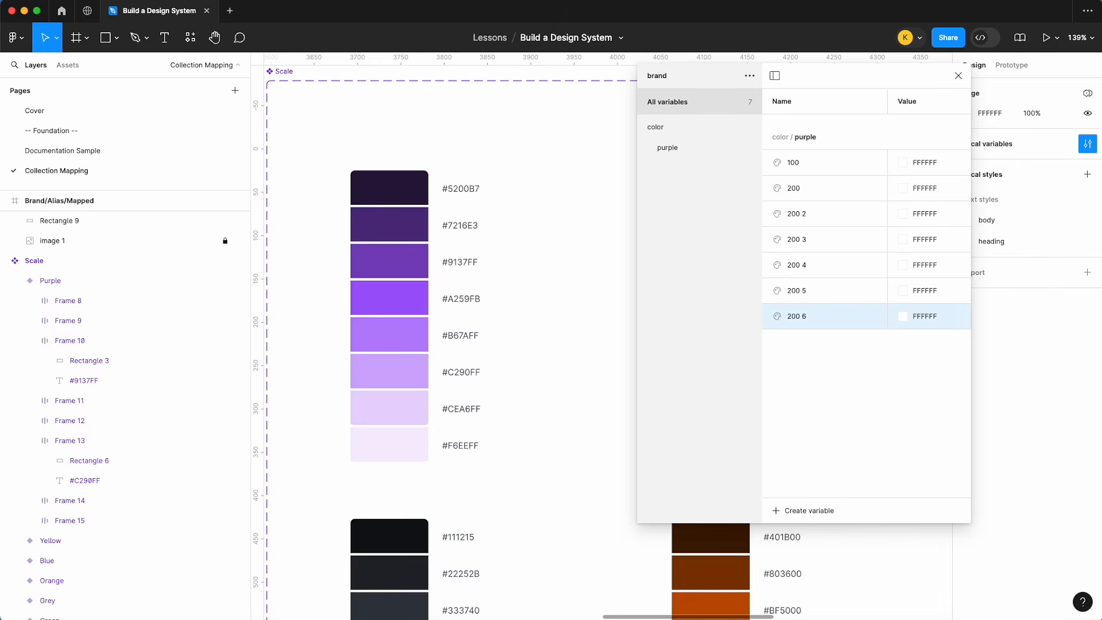
- Rename the five duplicated purple variables in order as 300, 400, 500, 600 and 700
{"action": "double_click", "coordinate": [794, 213]}
{"action": "type", "text": "3009"}
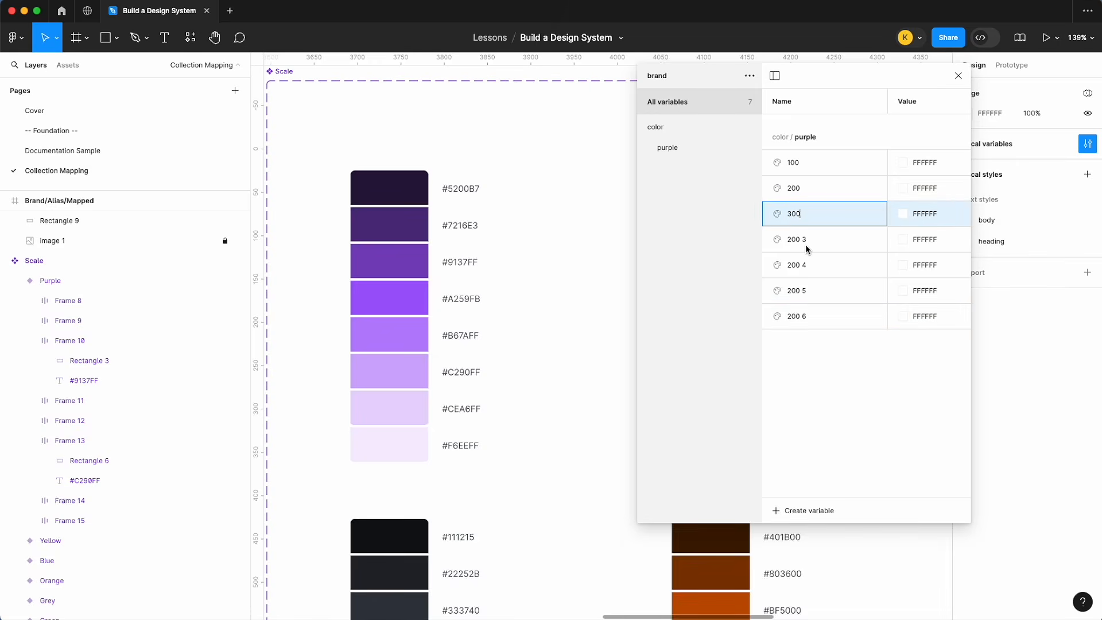
{"action": "double_click", "coordinate": [804, 241]}
{"action": "type", "text": "400"}
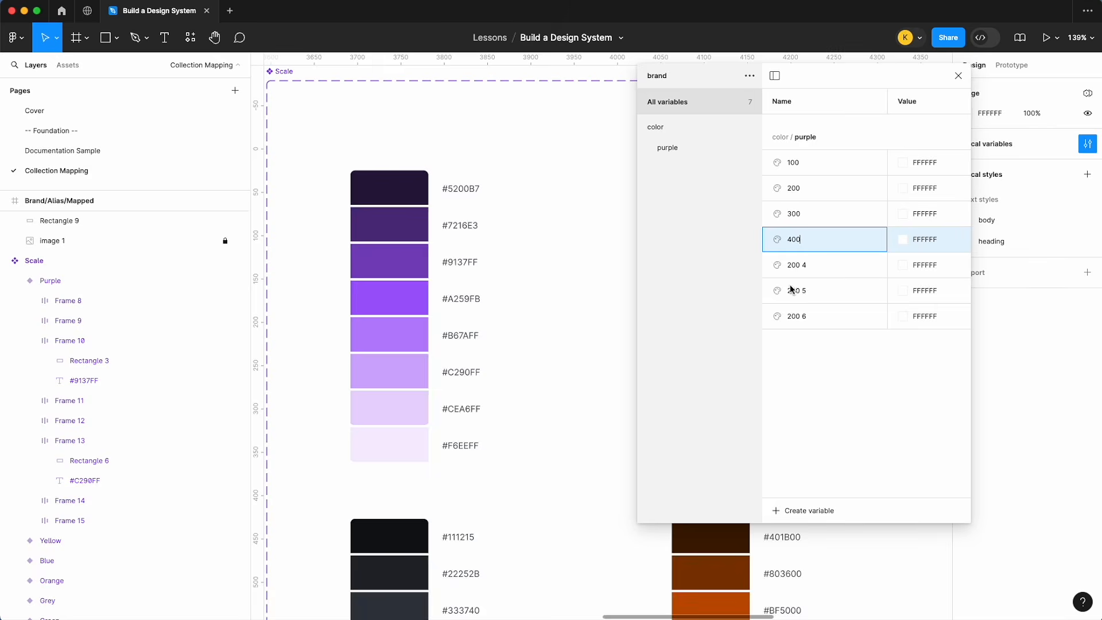
{"action": "double_click", "coordinate": [797, 265]}
{"action": "type", "text": "500"}
{"action": "double_click", "coordinate": [796, 291]}
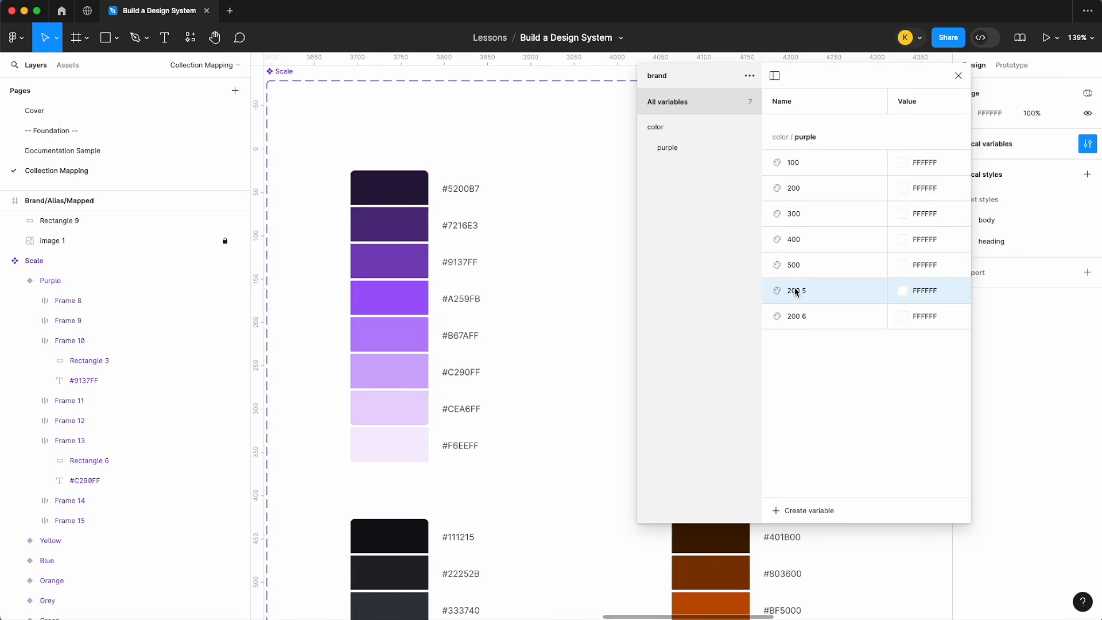
{"action": "type", "text": "600"}
{"action": "double_click", "coordinate": [797, 319]}
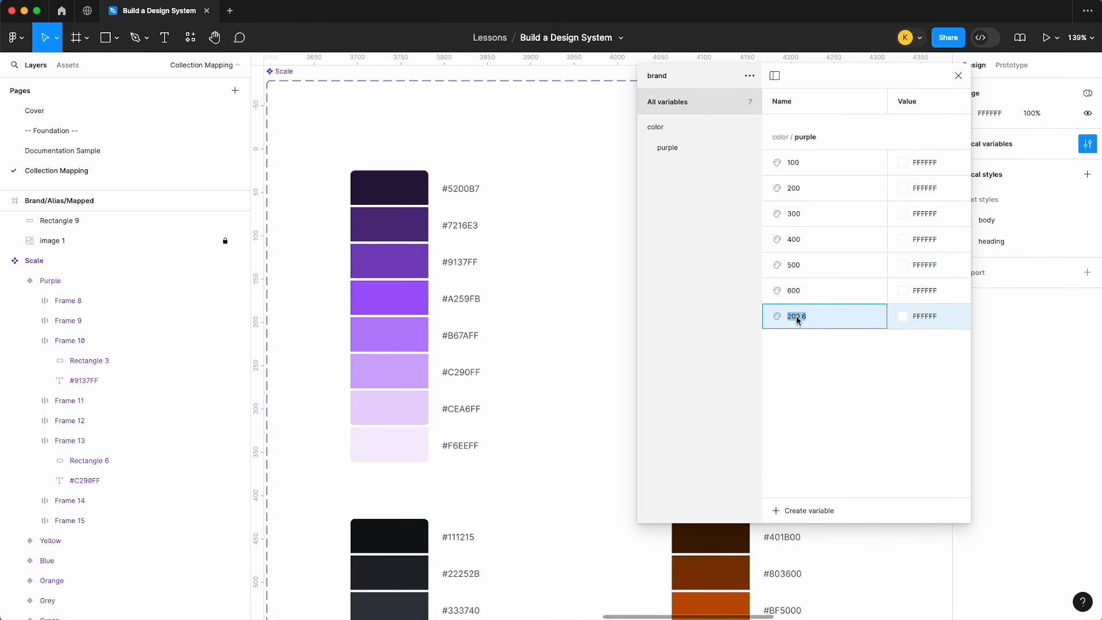
{"action": "type", "text": "700"}
{"action": "key", "text": "Return"}
{"action": "left_click", "coordinate": [828, 341]}
- Duplicate the purple 700 variable and name the copy 800
{"action": "left_click", "coordinate": [826, 323]}
{"action": "key", "text": "super+d"}
{"action": "type", "text": "800"}
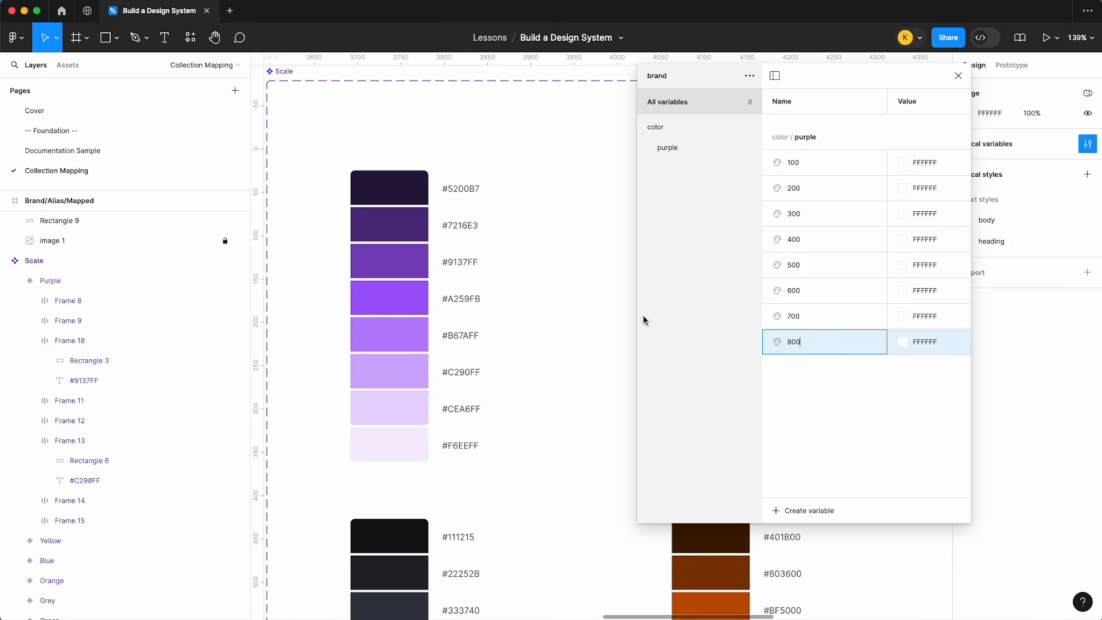
- Copy the hex code #A259FB from the purple scale into the values of variables 300, 400 and 500
{"action": "scroll", "coordinate": [501, 281], "scroll_direction": "up", "scroll_amount": 2}
{"action": "left_click", "coordinate": [501, 282]}
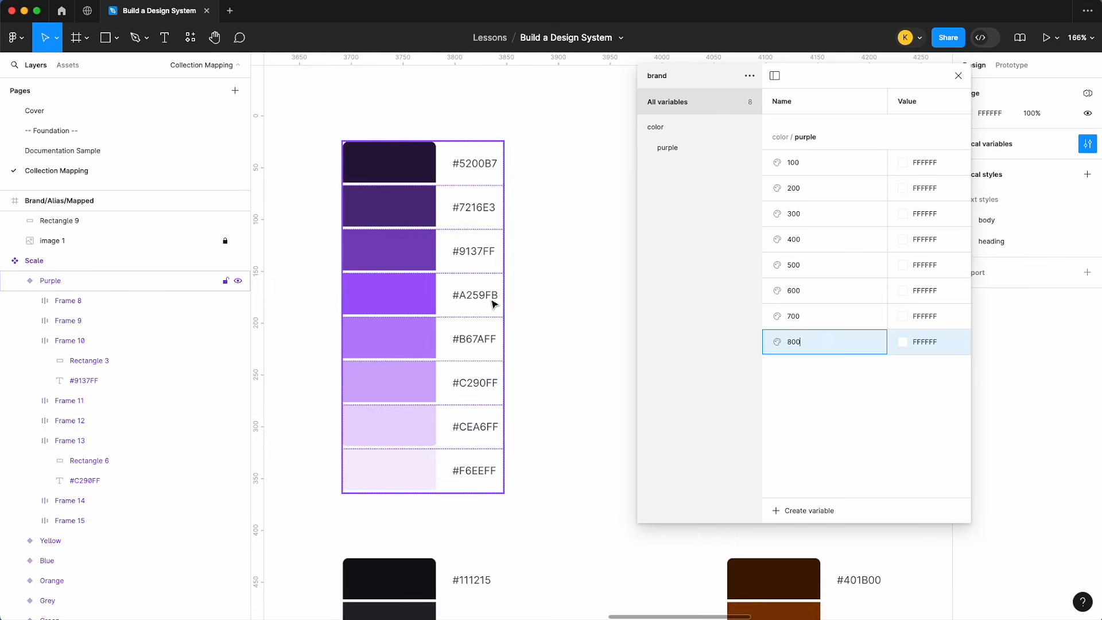
{"action": "double_click", "coordinate": [494, 299]}
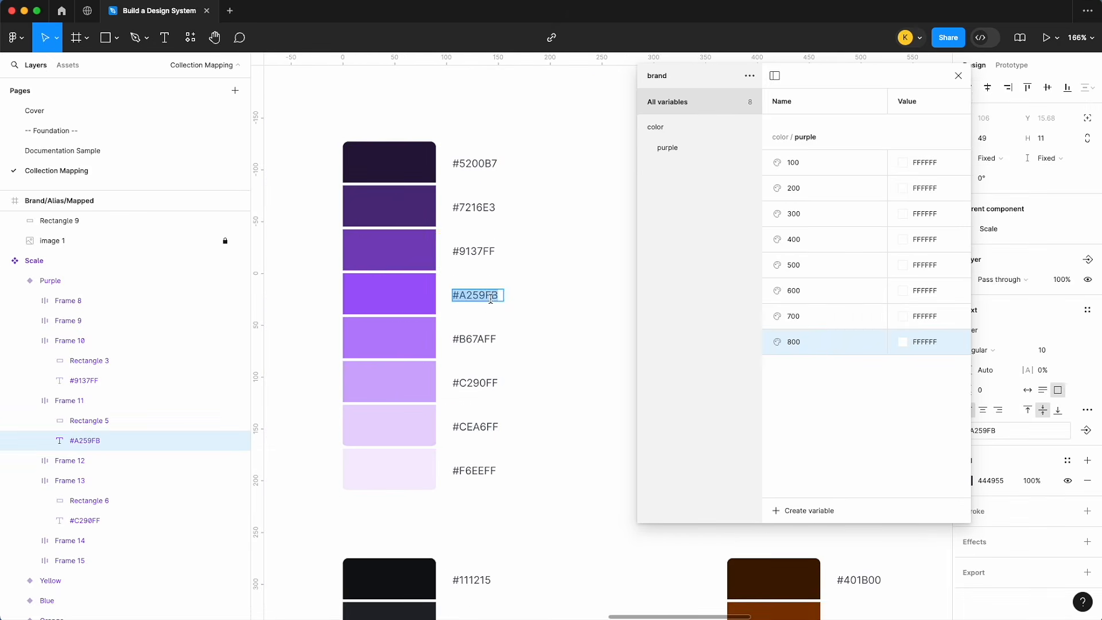
{"action": "left_click", "coordinate": [917, 212]}
{"action": "type", "text": "#A259FB"}
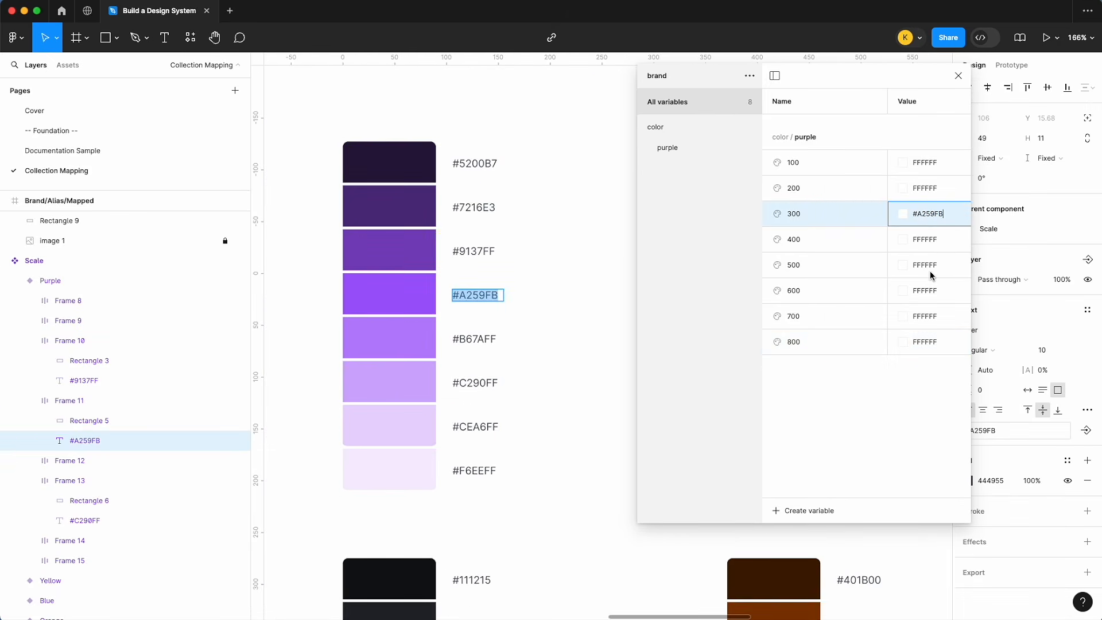
{"action": "left_click", "coordinate": [924, 241]}
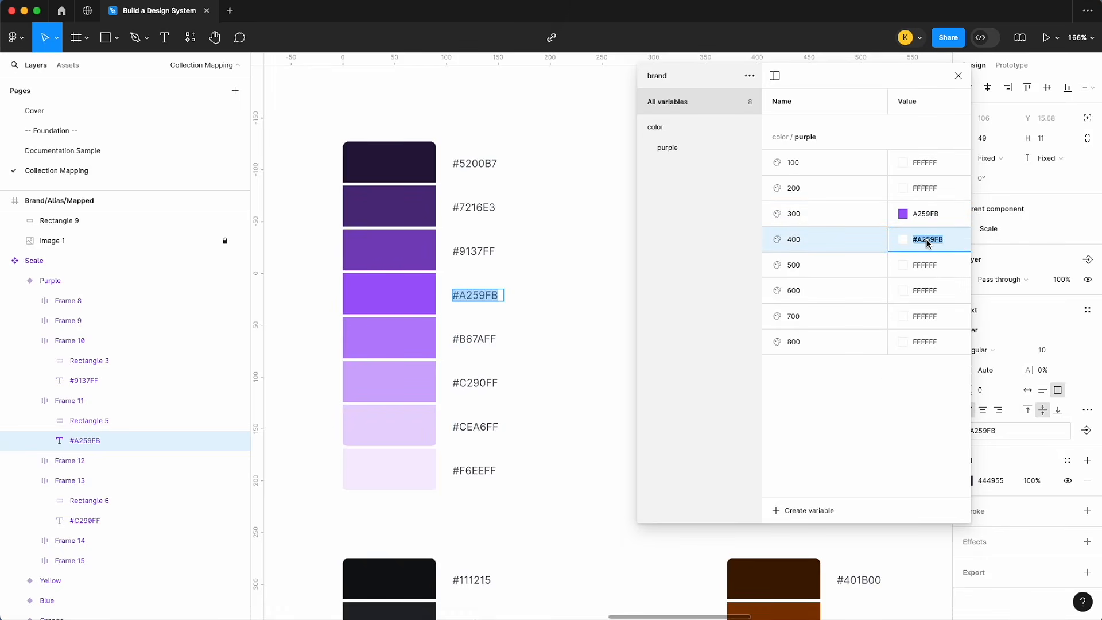
{"action": "left_click", "coordinate": [928, 215]}
{"action": "key", "text": "super+c"}
{"action": "left_click", "coordinate": [928, 269]}
{"action": "key", "text": "super+v"}
- Set variable 600 to 9137FF and variable 700 to 7216E3 by copying the hex codes from the purple scale
{"action": "left_click", "coordinate": [474, 251]}
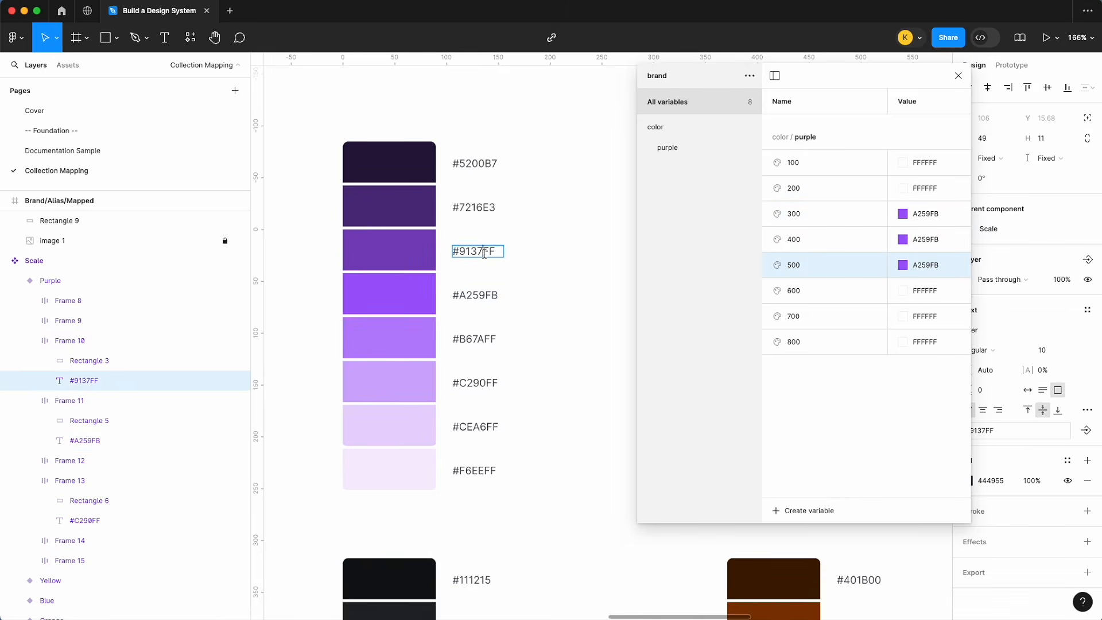
{"action": "left_click", "coordinate": [921, 293]}
{"action": "key", "text": "super+v"}
{"action": "left_click", "coordinate": [480, 207]}
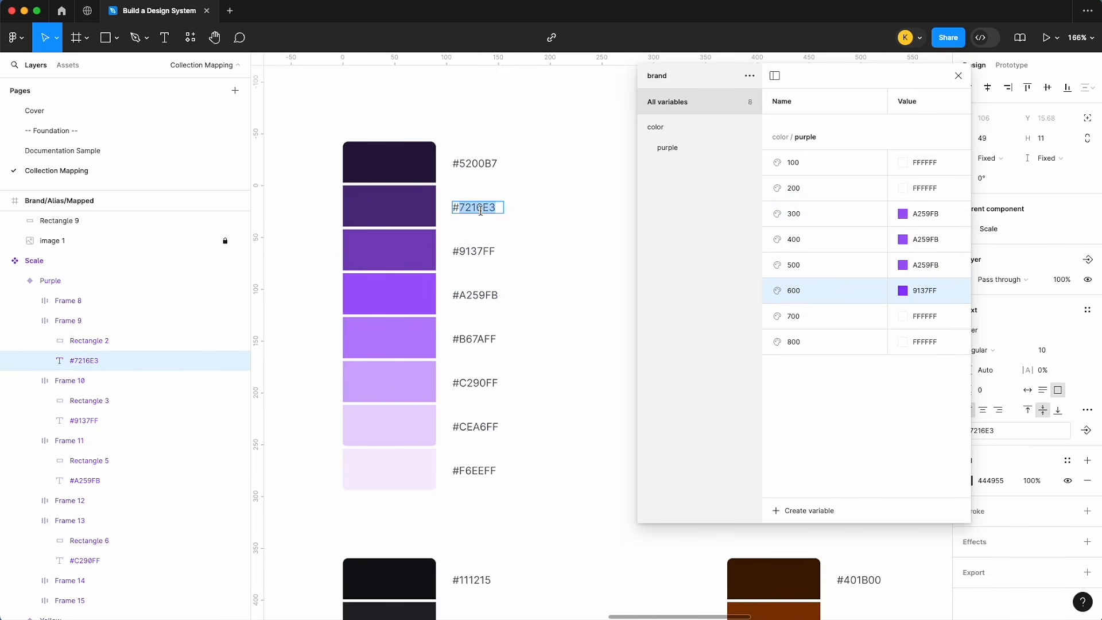
{"action": "key", "text": "super+c"}
{"action": "left_click", "coordinate": [925, 317]}
{"action": "key", "text": "super+v"}
- Set variable 800 to 5200B7 and variable 400 to B67AFF, copying the hex codes from the purple scale
{"action": "left_click", "coordinate": [474, 163]}
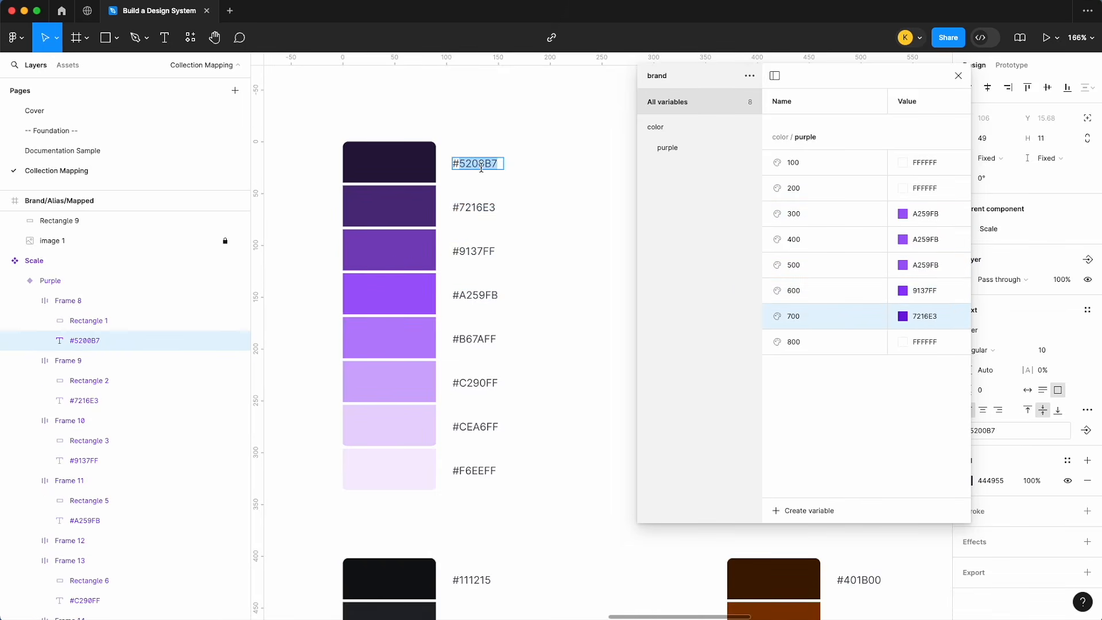
{"action": "key", "text": "super+c"}
{"action": "left_click", "coordinate": [933, 344]}
{"action": "key", "text": "super+v"}
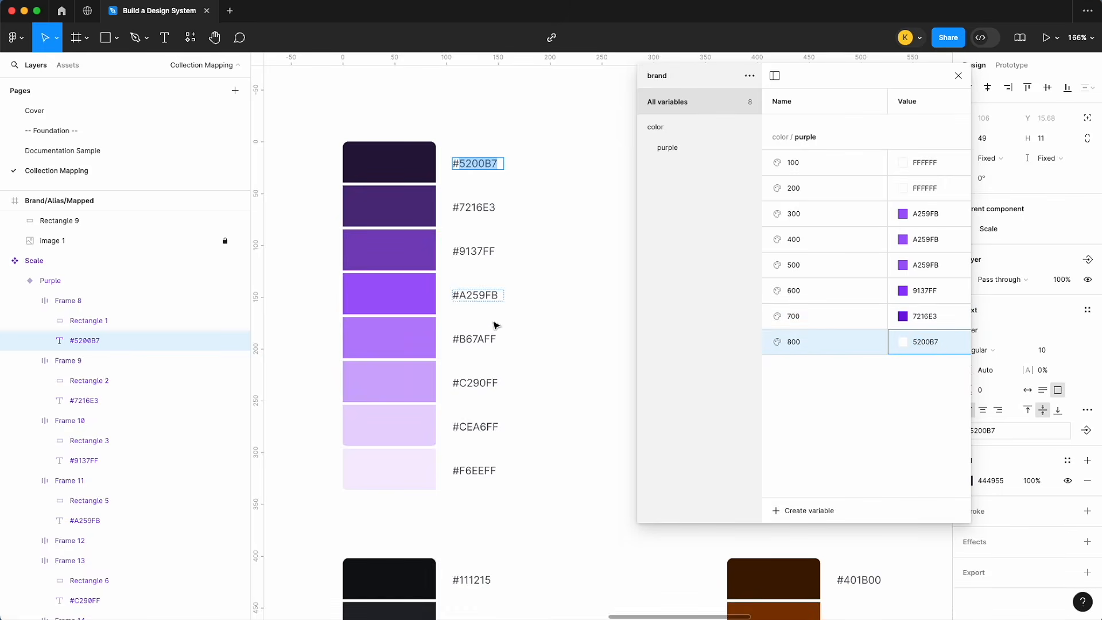
{"action": "left_click", "coordinate": [483, 341]}
{"action": "key", "text": "super+c"}
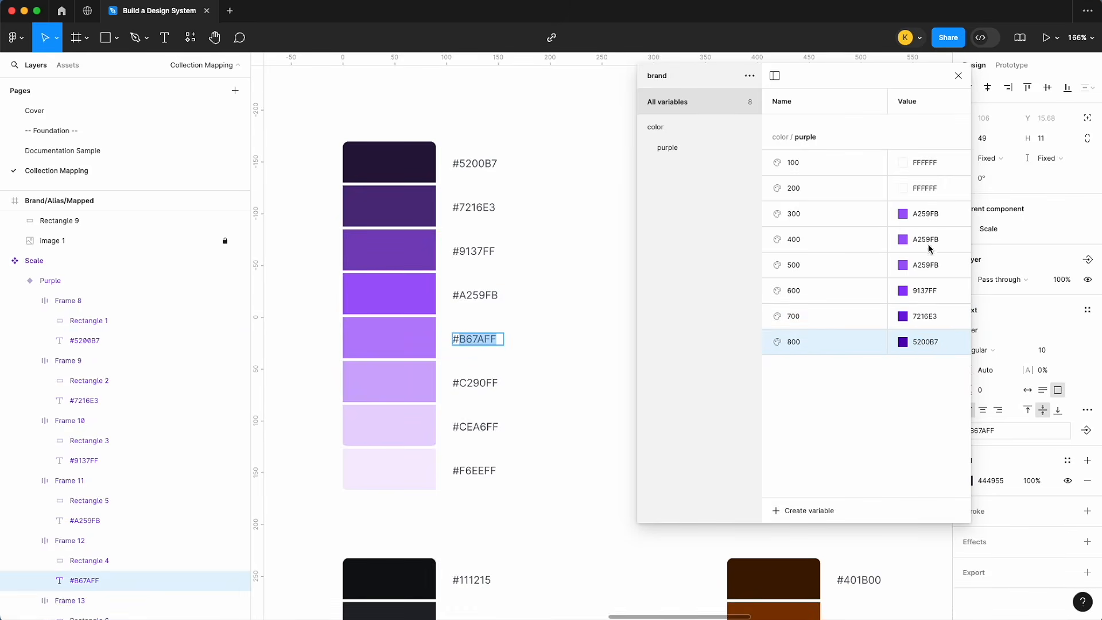
{"action": "left_click", "coordinate": [927, 239]}
{"action": "key", "text": "super+v"}
- Copy C290FF into variable 200 and B67AFF into variable 300 from the purple scale
{"action": "left_click", "coordinate": [491, 383]}
{"action": "key", "text": "super+c"}
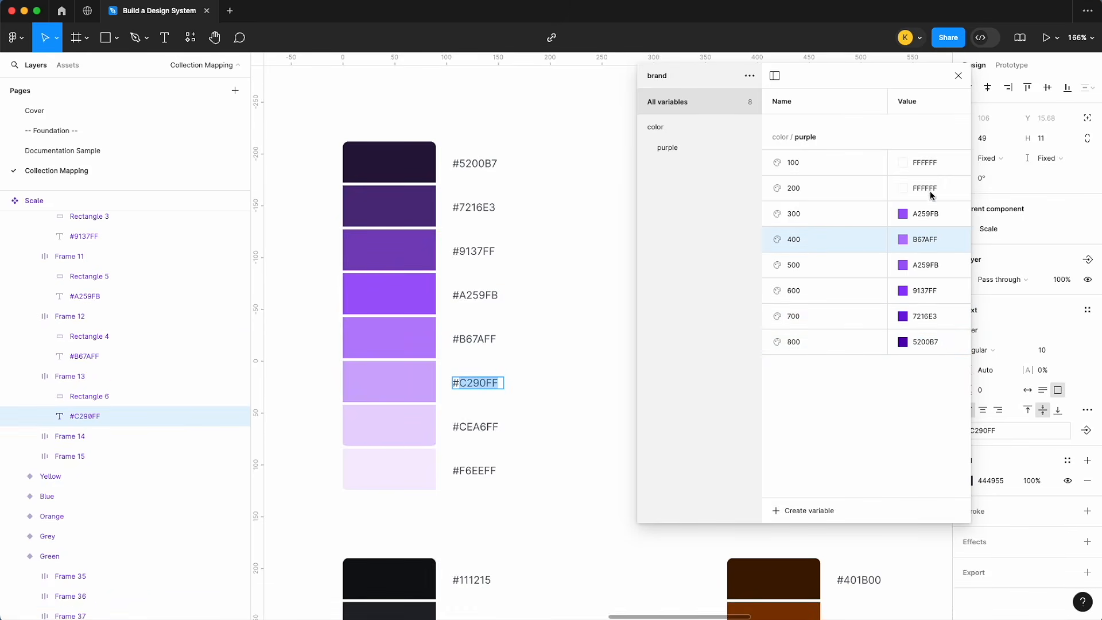
{"action": "left_click", "coordinate": [929, 189]}
{"action": "key", "text": "super+v"}
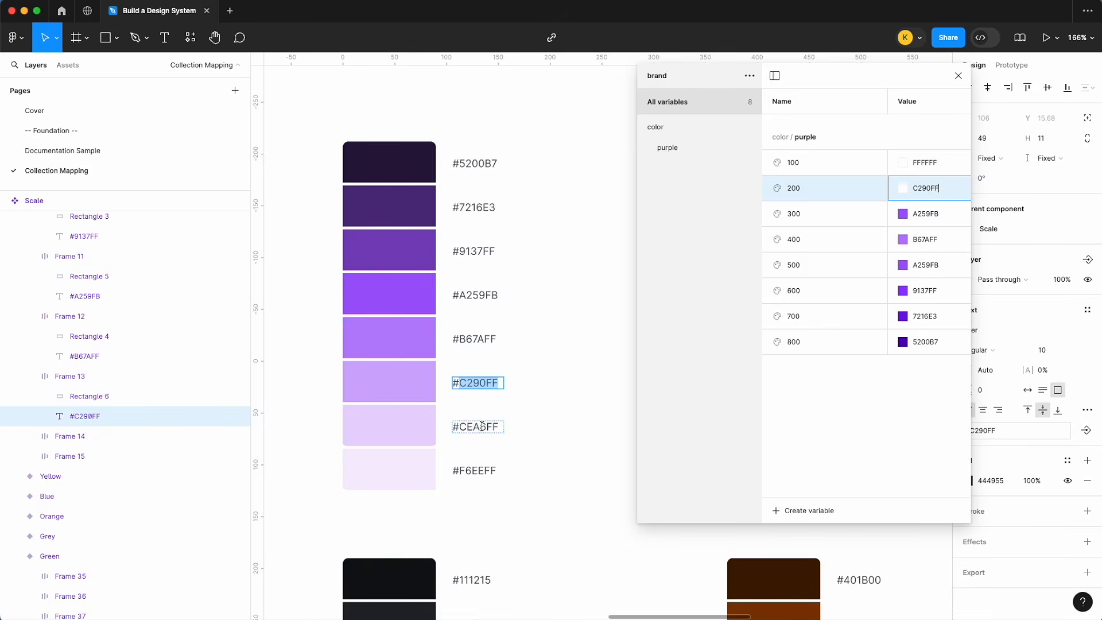
{"action": "double_click", "coordinate": [488, 339]}
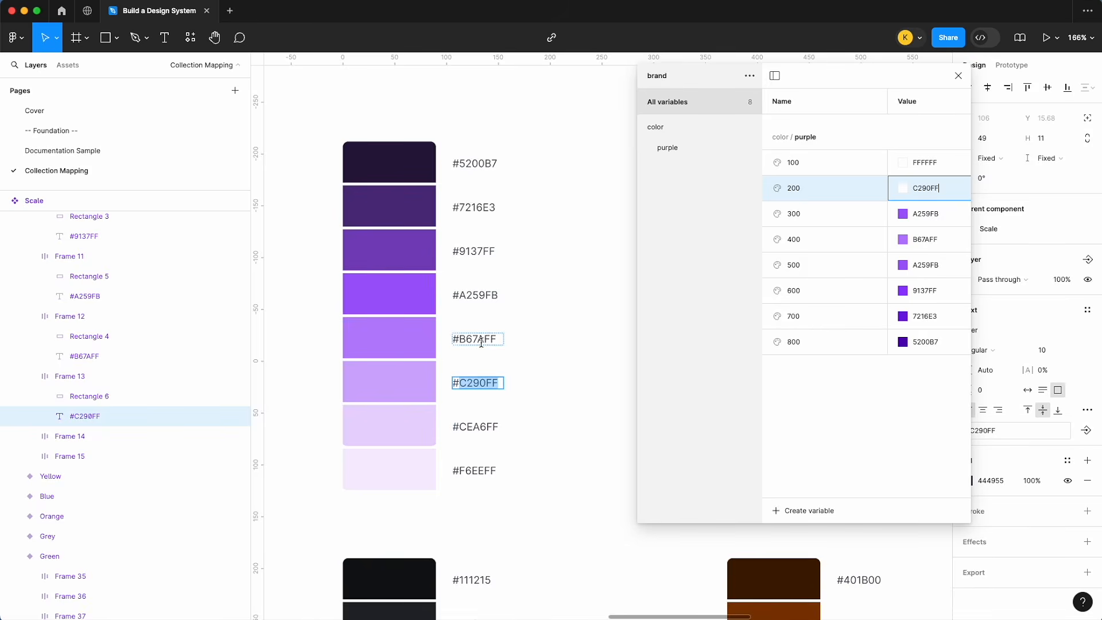
{"action": "key", "text": "super+c"}
{"action": "left_click", "coordinate": [926, 217]}
{"action": "key", "text": "super+v"}
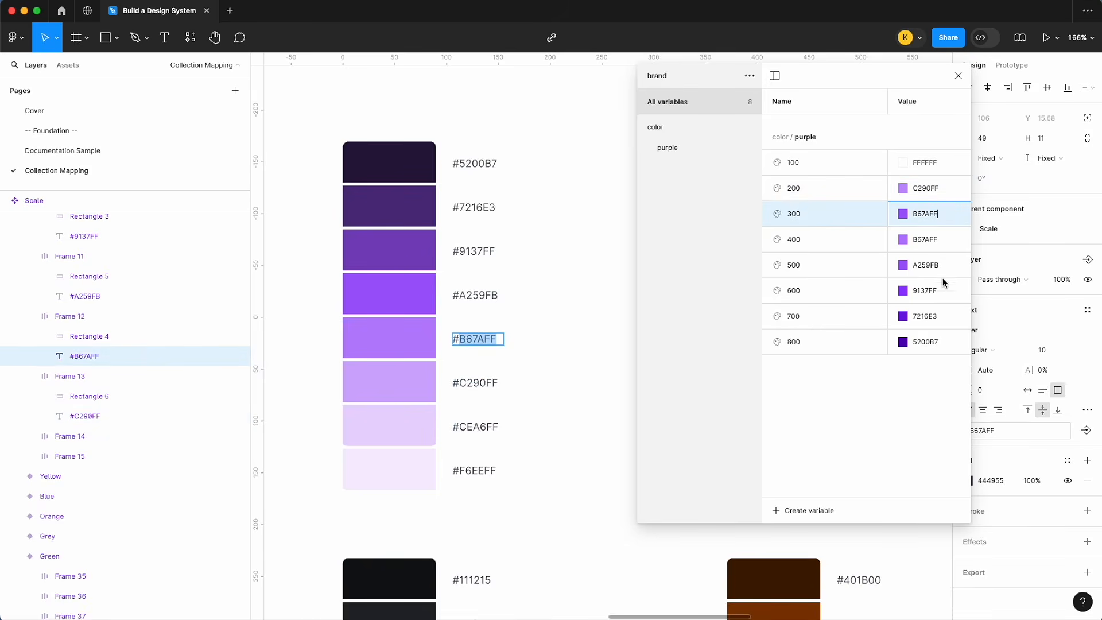
- Set variable 300 to C290FF and variable 200 to CEA6FF, copying the hex codes from the purple scale
{"action": "double_click", "coordinate": [486, 382]}
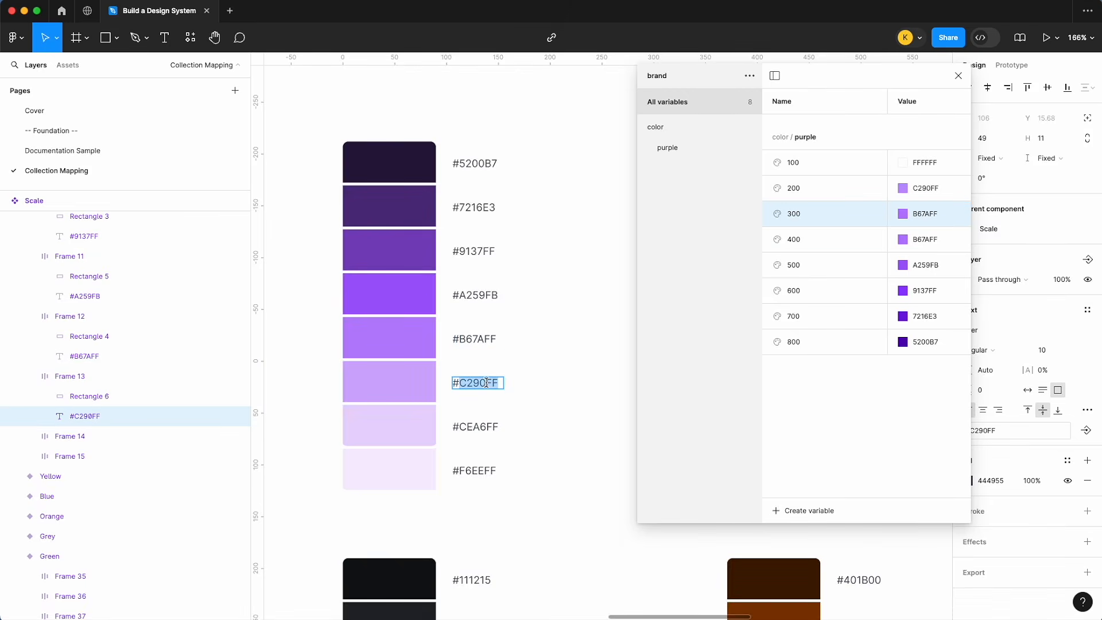
{"action": "key", "text": "super+c"}
{"action": "left_click", "coordinate": [933, 221]}
{"action": "key", "text": "super+v"}
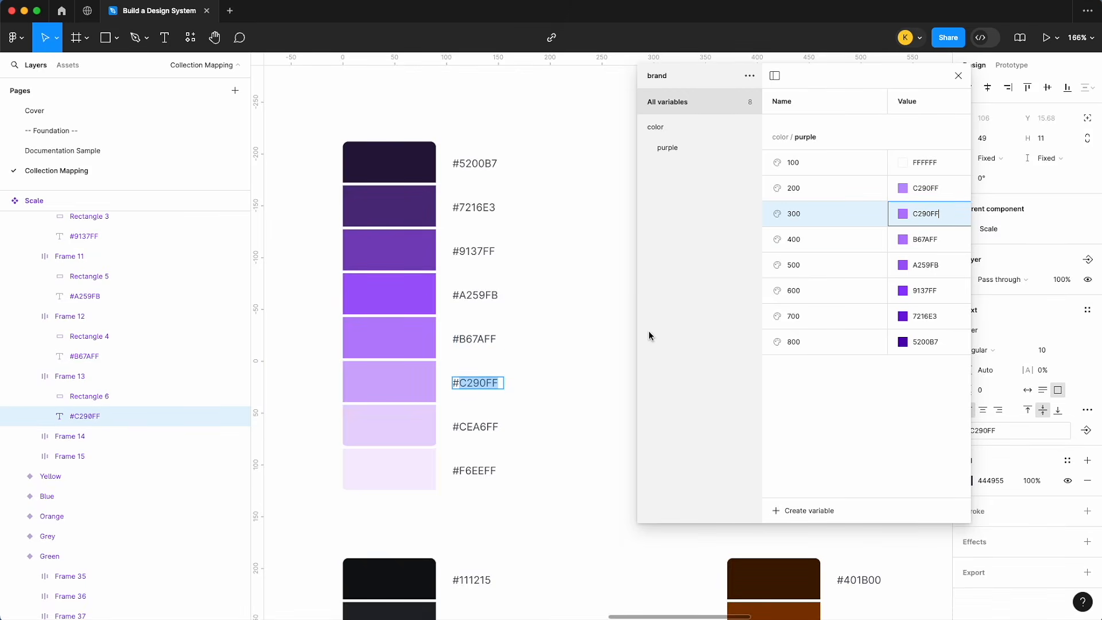
{"action": "double_click", "coordinate": [484, 426]}
{"action": "key", "text": "super+c"}
{"action": "left_click", "coordinate": [924, 189]}
{"action": "key", "text": "super+v"}
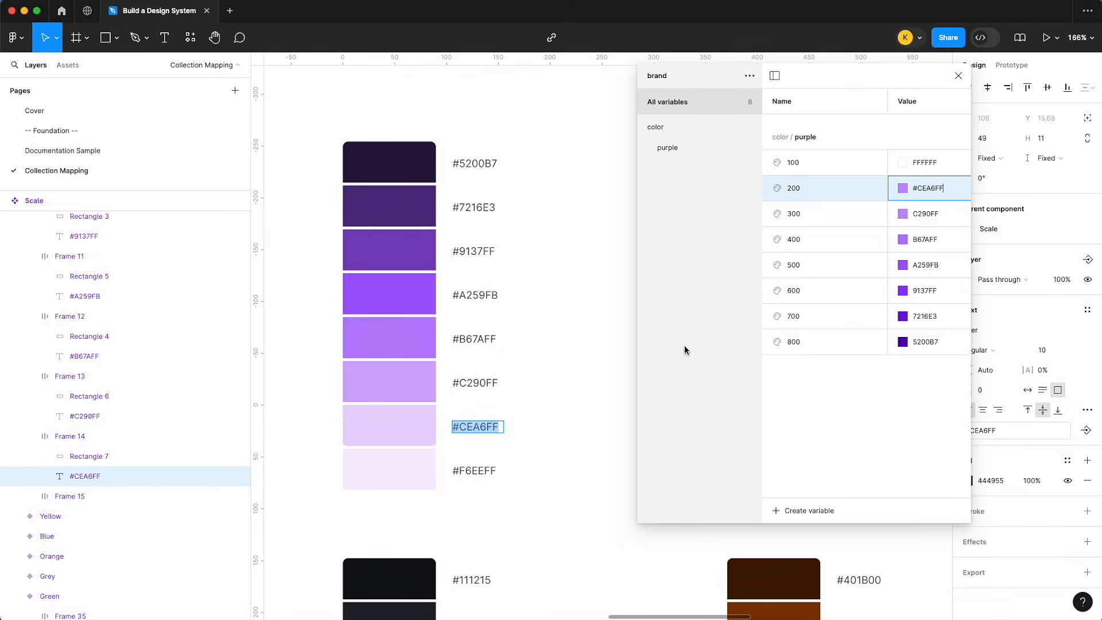
- Set variable 100 to the lightest purple scale color, F6EEFF, and select the 800 variable
{"action": "double_click", "coordinate": [476, 470]}
{"action": "key", "text": "super+c"}
{"action": "left_click", "coordinate": [933, 162]}
{"action": "key", "text": "super+v"}
{"action": "key", "text": "Return"}
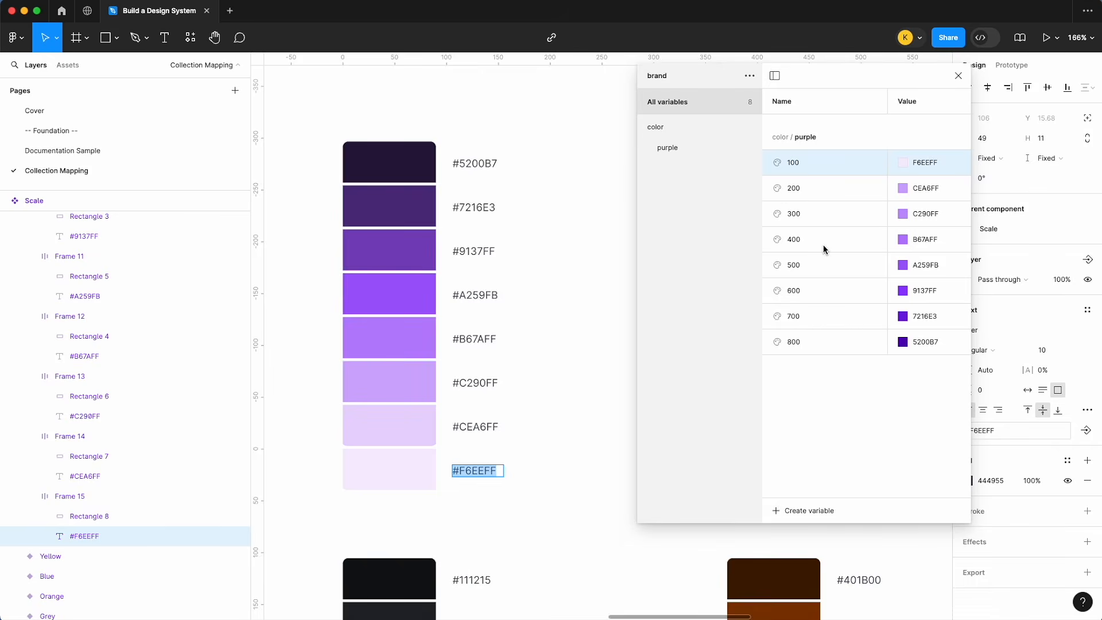
{"action": "left_click", "coordinate": [825, 349]}
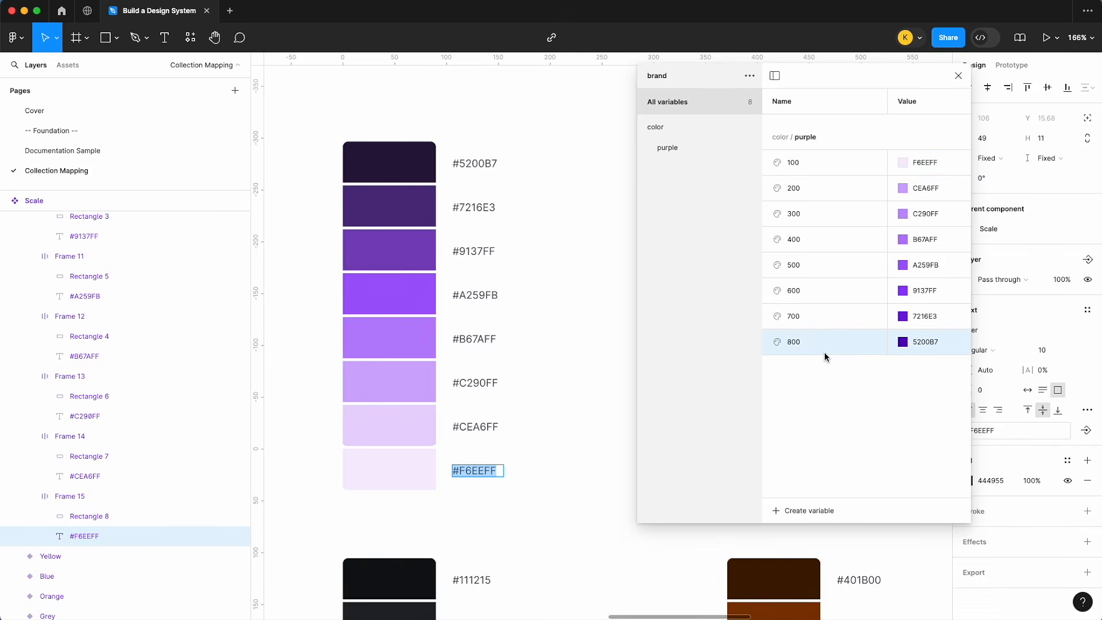
- Duplicate the purple 800 variable under the name 900, undo the renaming and delete the duplicate
{"action": "key", "text": "super+d"}
{"action": "type", "text": "900"}
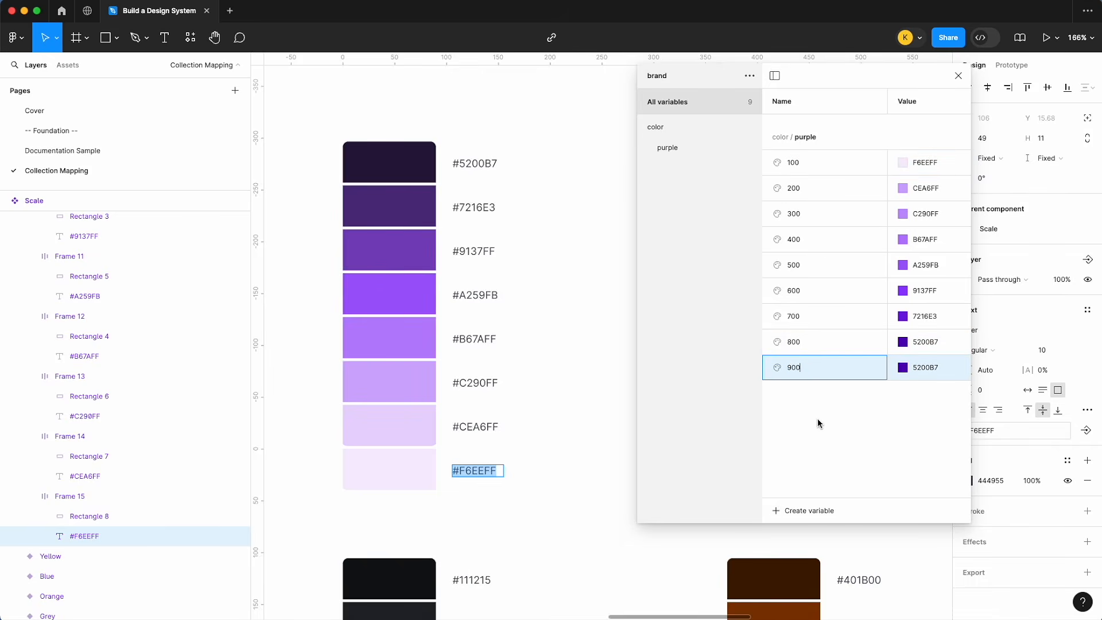
{"action": "left_click", "coordinate": [819, 423]}
{"action": "key", "text": "super+z"}
{"action": "right_click", "coordinate": [828, 377]}
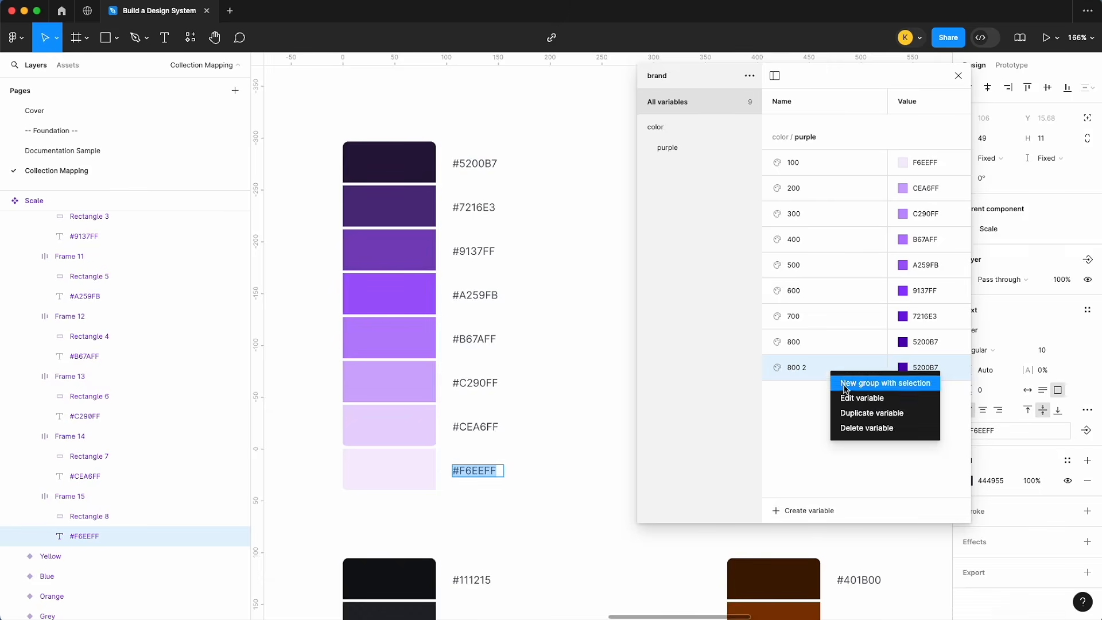
{"action": "left_click", "coordinate": [867, 429]}
- Duplicate the purple 600 variable under the name 650 and delete that duplicate
{"action": "key", "text": "super+d"}
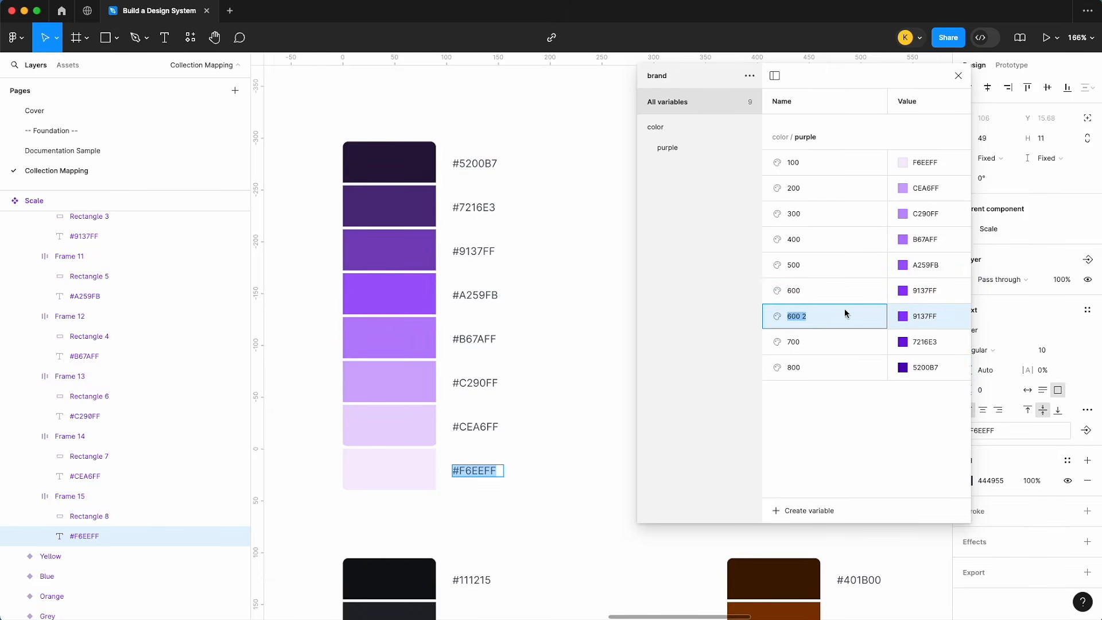
{"action": "type", "text": "650"}
{"action": "key", "text": "Return"}
{"action": "right_click", "coordinate": [821, 316]}
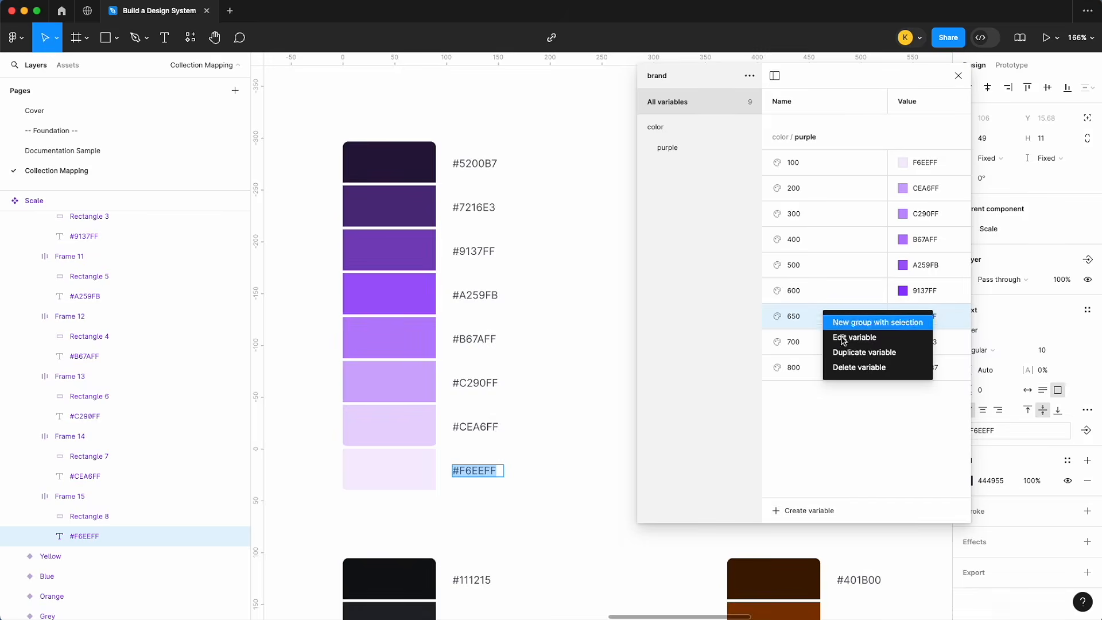
{"action": "left_click", "coordinate": [853, 369]}
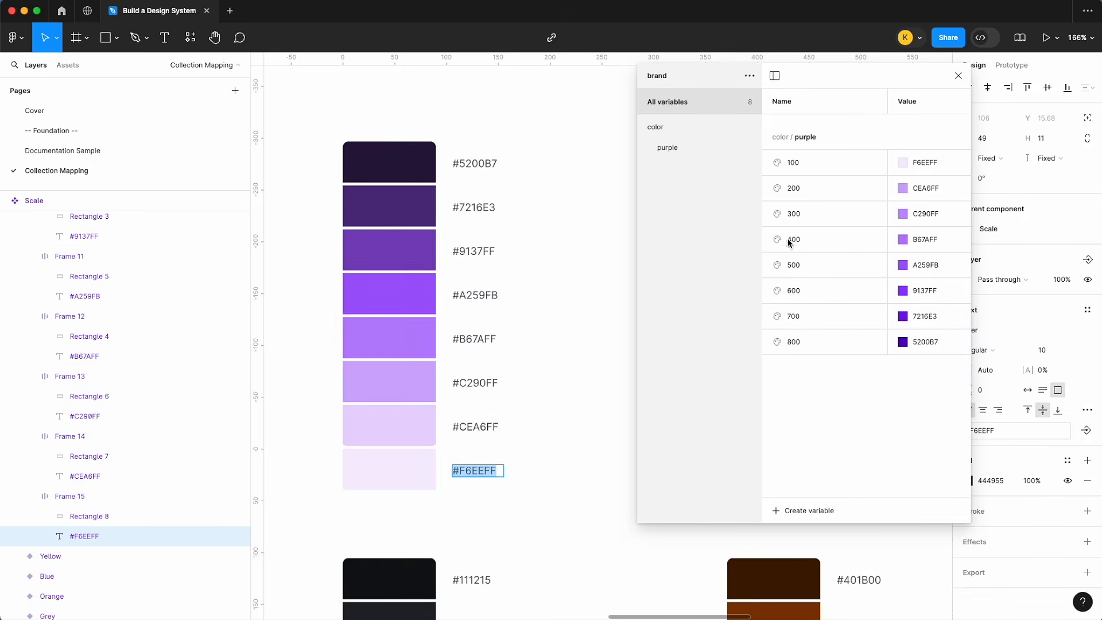
- Create a color variable named pink/100 inside the brand collection's color group
{"action": "left_click", "coordinate": [555, 182]}
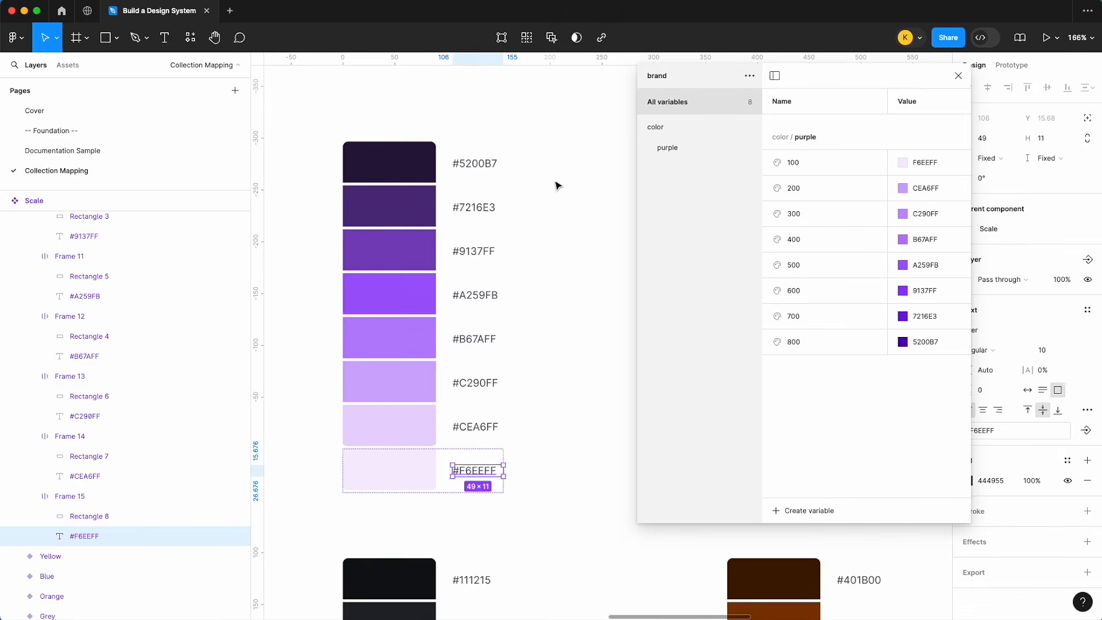
{"action": "scroll", "coordinate": [556, 183], "scroll_direction": "down", "scroll_amount": 5}
{"action": "scroll", "coordinate": [555, 182], "scroll_direction": "right", "scroll_amount": 3}
{"action": "scroll", "coordinate": [556, 182], "scroll_direction": "up", "scroll_amount": 3}
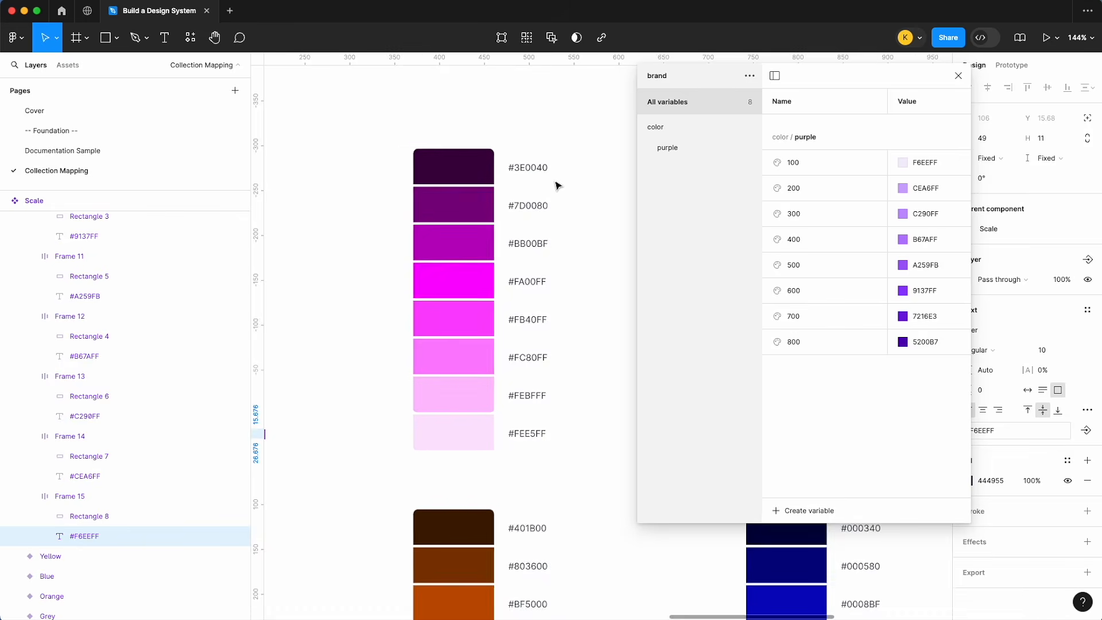
{"action": "scroll", "coordinate": [556, 184], "scroll_direction": "up", "scroll_amount": 2}
{"action": "left_click", "coordinate": [693, 131]}
{"action": "left_click", "coordinate": [804, 508]}
{"action": "left_click", "coordinate": [796, 530]}
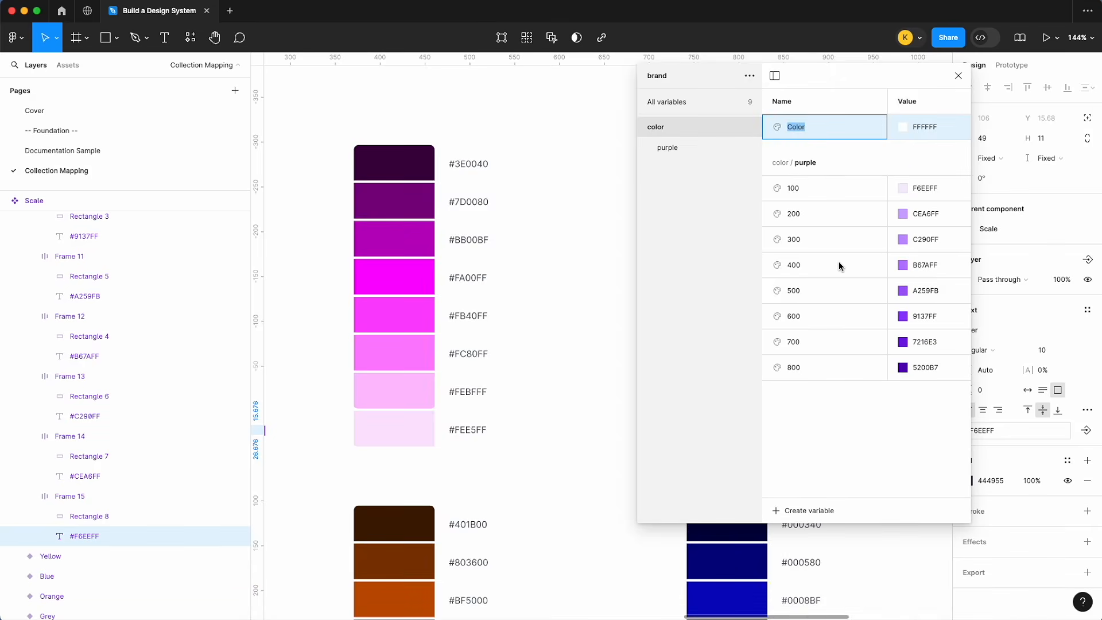
{"action": "type", "text": "pink/100"}
{"action": "key", "text": "Return"}
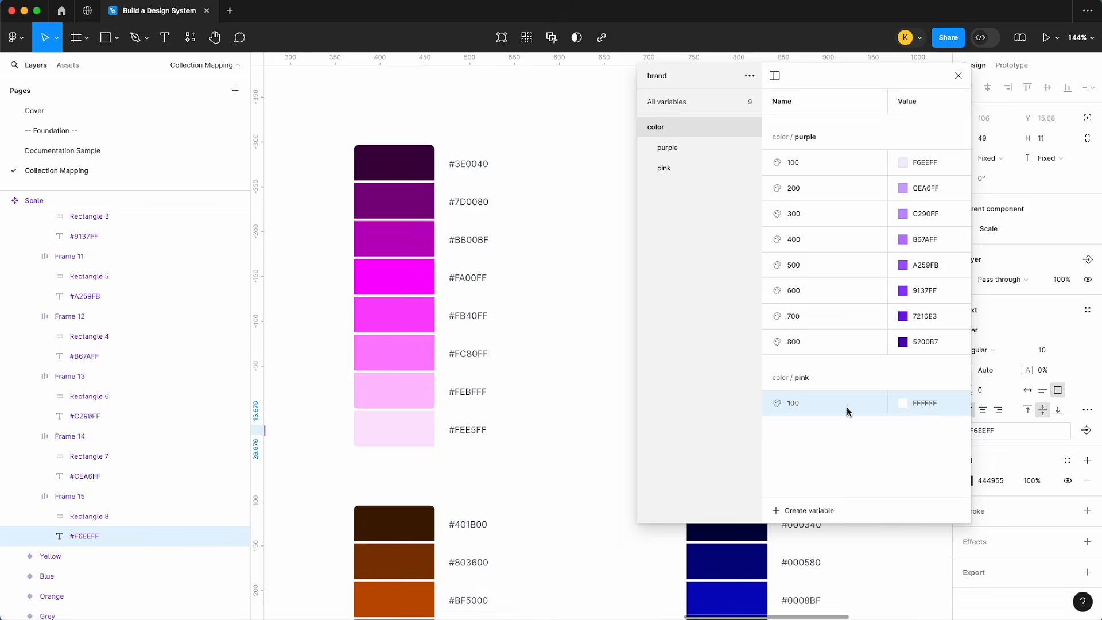
- Duplicate the pink 100 variable seven times to get eight pink variables
{"action": "key", "text": "super+d"}
{"action": "key", "text": "super+d"}
{"action": "key", "text": "super+d"}
{"action": "key", "text": "super+d"}
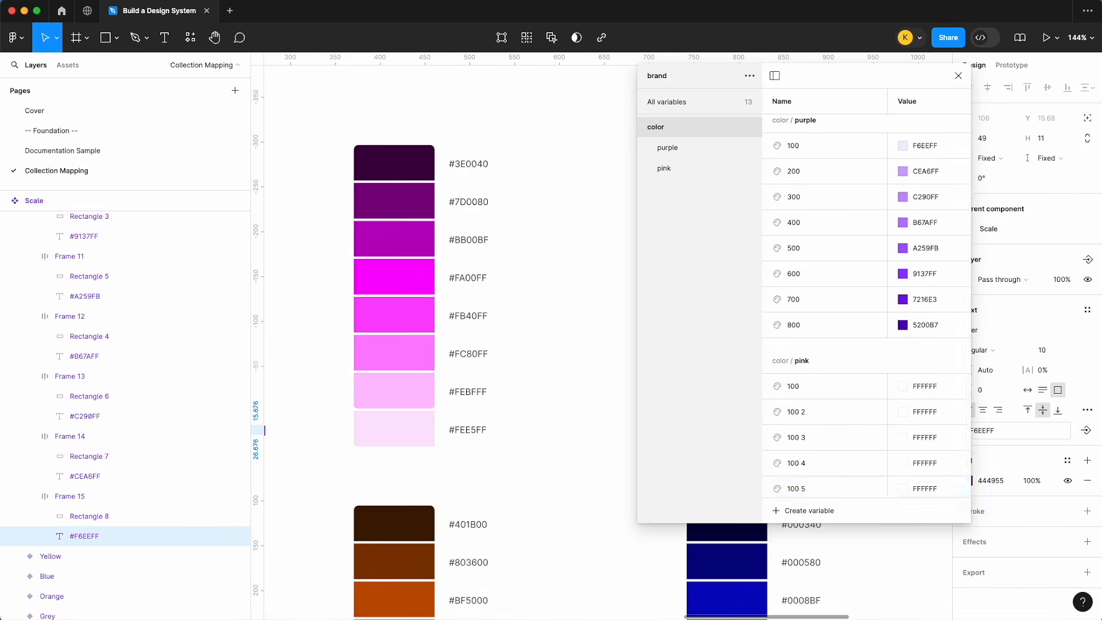
{"action": "key", "text": "super+d"}
{"action": "key", "text": "super+d"}
{"action": "key", "text": "super+d"}
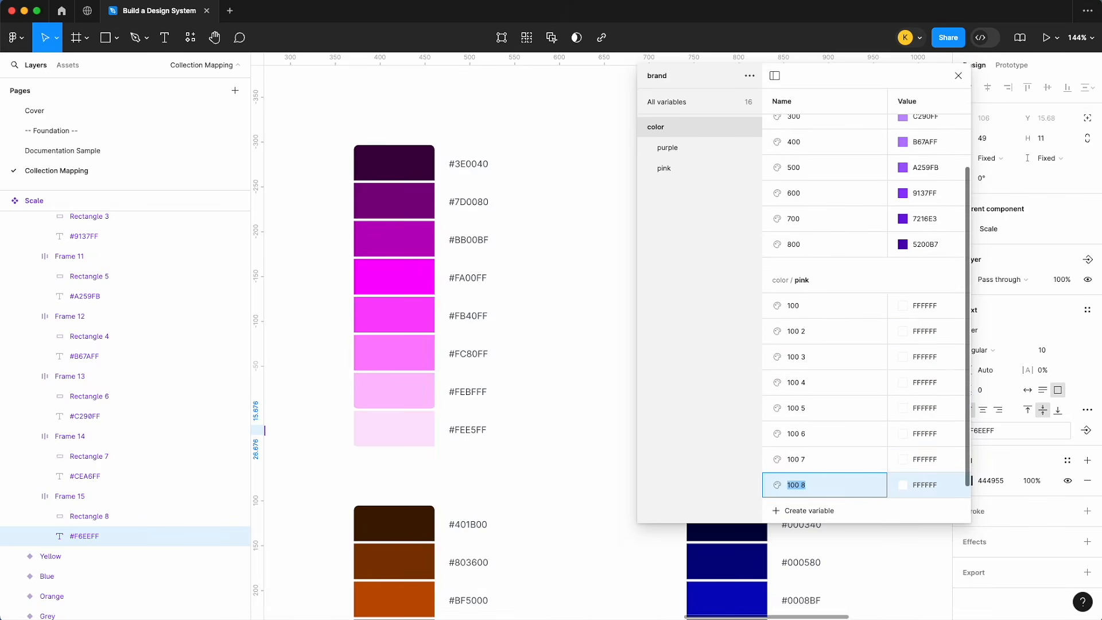
{"action": "scroll", "coordinate": [603, 373], "scroll_direction": "down", "scroll_amount": 1}
{"action": "scroll", "coordinate": [602, 373], "scroll_direction": "left", "scroll_amount": 1}
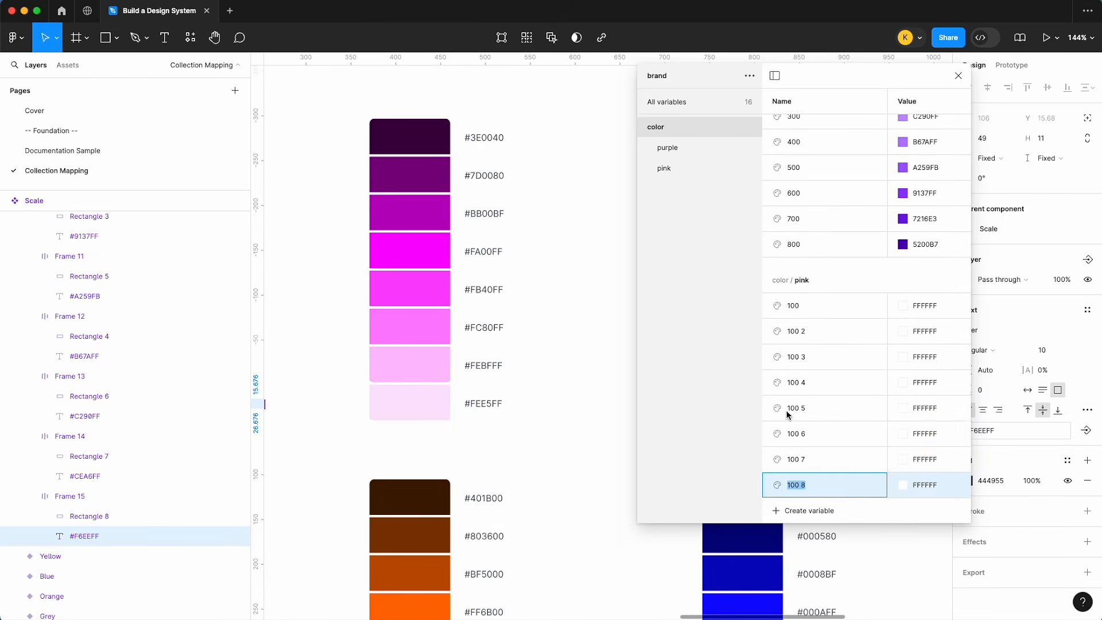
- Rename the first four pink duplicates as 200, 300, 400 and 500
{"action": "double_click", "coordinate": [801, 336]}
{"action": "type", "text": "200"}
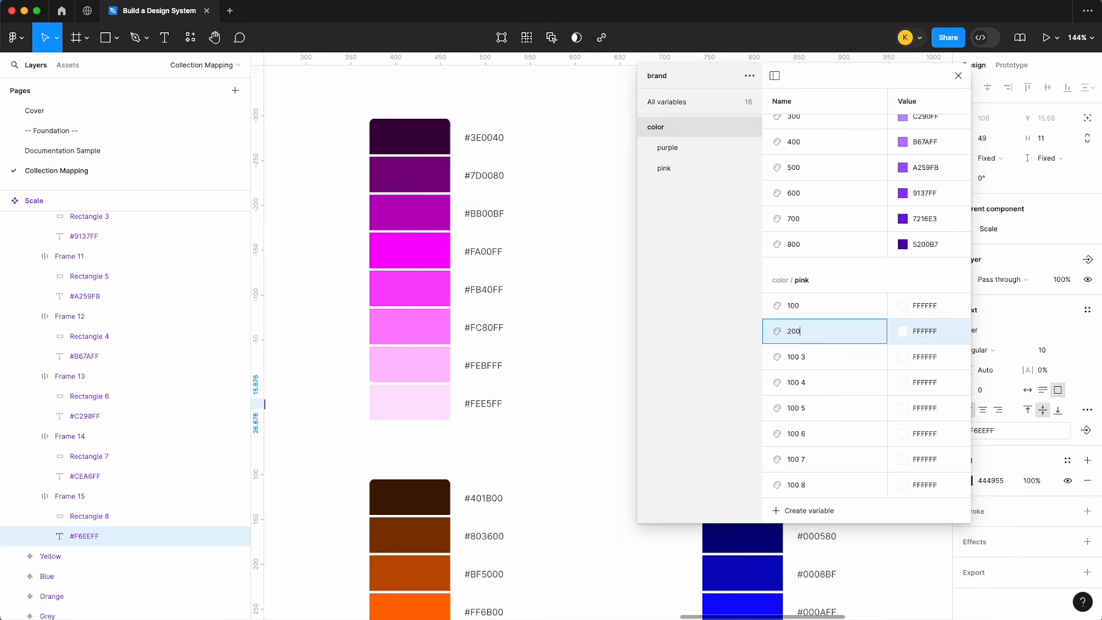
{"action": "double_click", "coordinate": [806, 362]}
{"action": "type", "text": "300"}
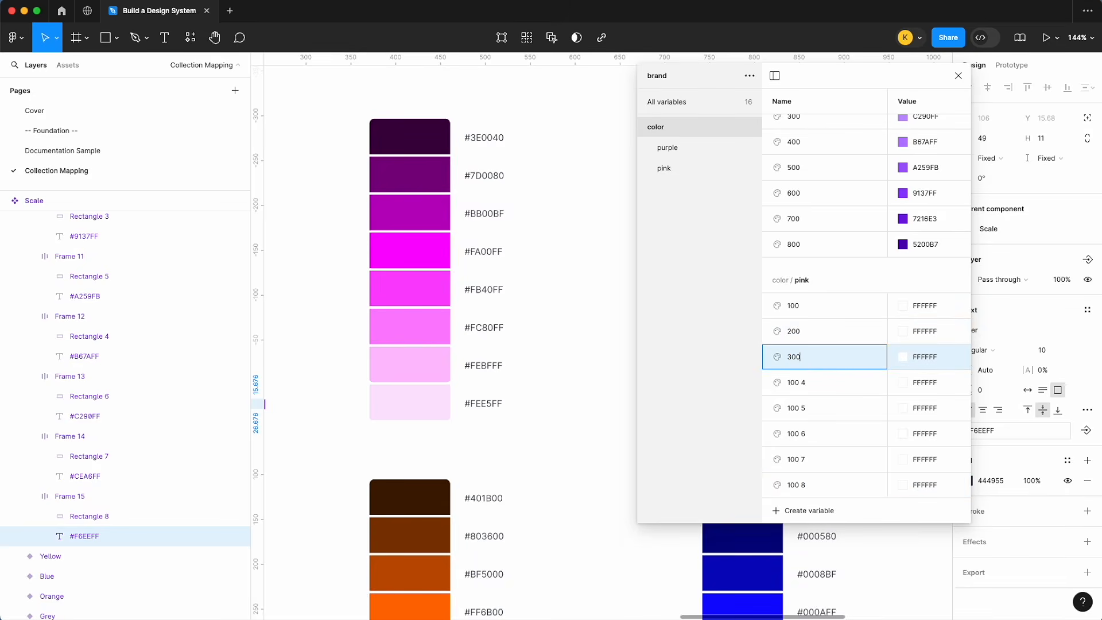
{"action": "double_click", "coordinate": [809, 386]}
{"action": "type", "text": "400"}
{"action": "double_click", "coordinate": [809, 407]}
{"action": "type", "text": "5"}
- Rename the last three pink duplicates as 600, 700 and 800
{"action": "double_click", "coordinate": [805, 434]}
{"action": "type", "text": "600"}
{"action": "double_click", "coordinate": [800, 458]}
{"action": "type", "text": "700"}
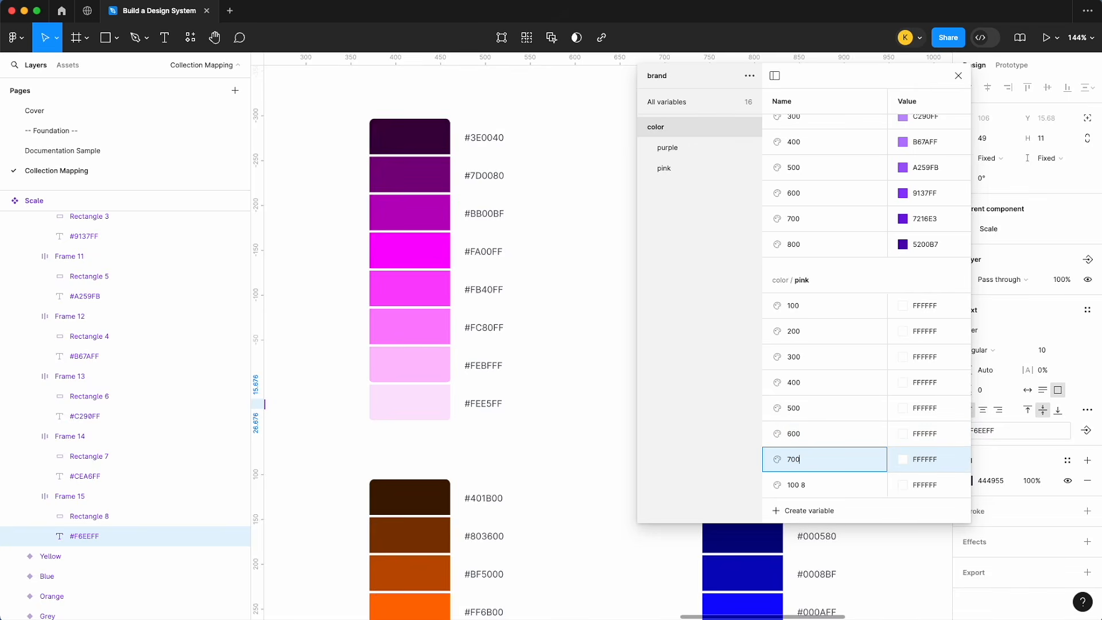
{"action": "double_click", "coordinate": [802, 485]}
{"action": "type", "text": "800"}
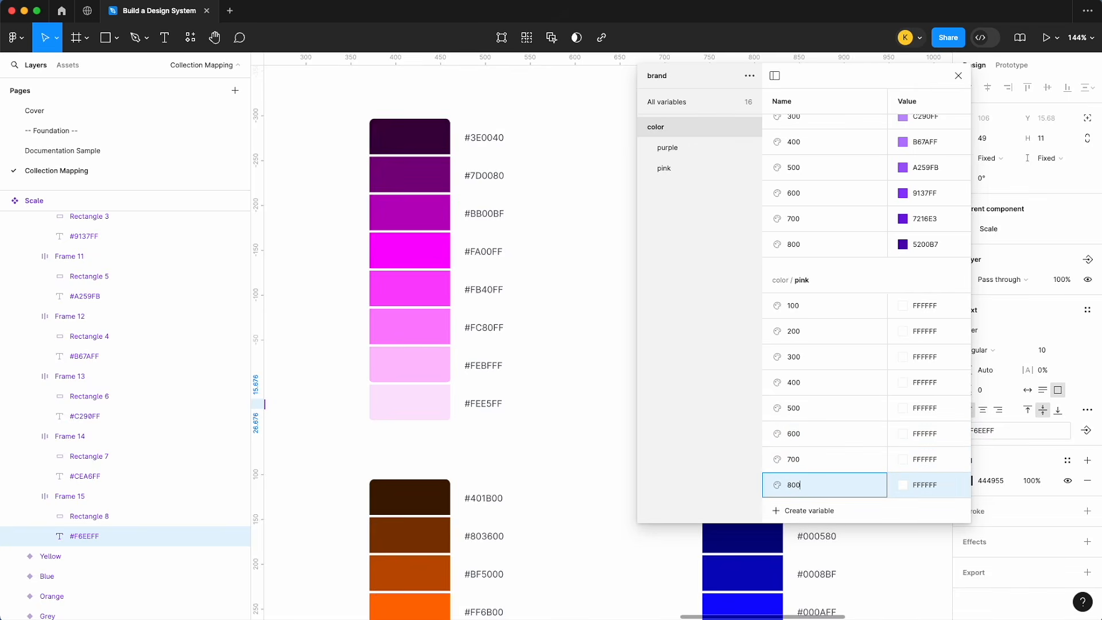
{"action": "key", "text": "Return"}
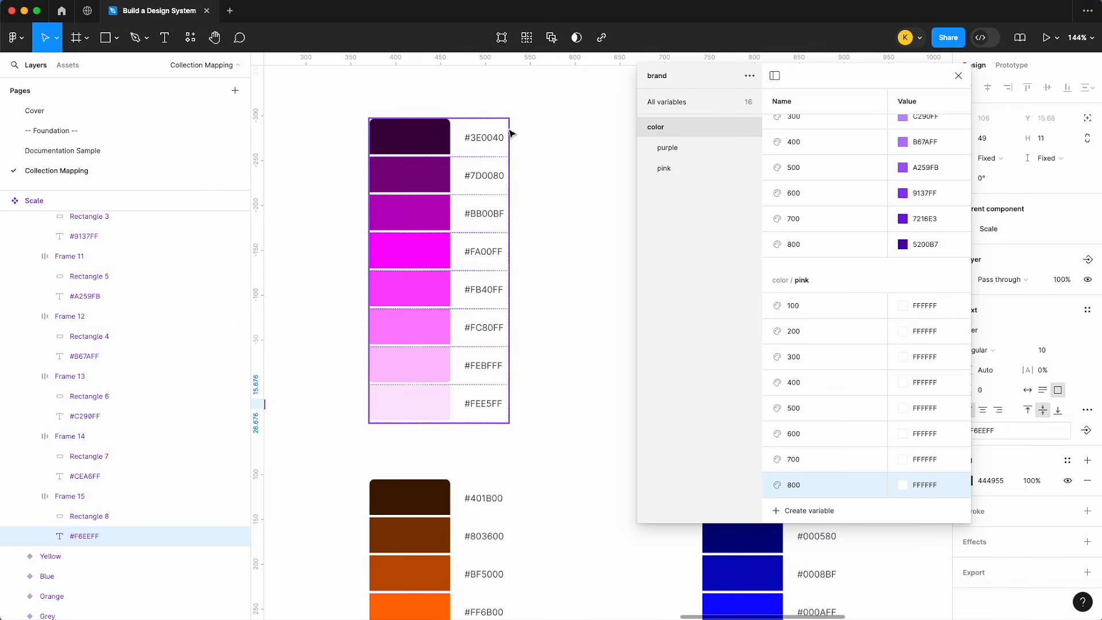
- Set pink variable 800 to 3E0040 and variable 700 to 7D0080, copying the hex codes from the pink scale
{"action": "scroll", "coordinate": [491, 158], "scroll_direction": "up", "scroll_amount": 1}
{"action": "double_click", "coordinate": [488, 146]}
{"action": "double_click", "coordinate": [487, 145]}
{"action": "double_click", "coordinate": [487, 146]}
{"action": "double_click", "coordinate": [487, 146]}
{"action": "key", "text": "ctrl+c"}
{"action": "left_click", "coordinate": [888, 487]}
{"action": "key", "text": "ctrl+v"}
{"action": "double_click", "coordinate": [492, 179]}
{"action": "key", "text": "ctrl+c"}
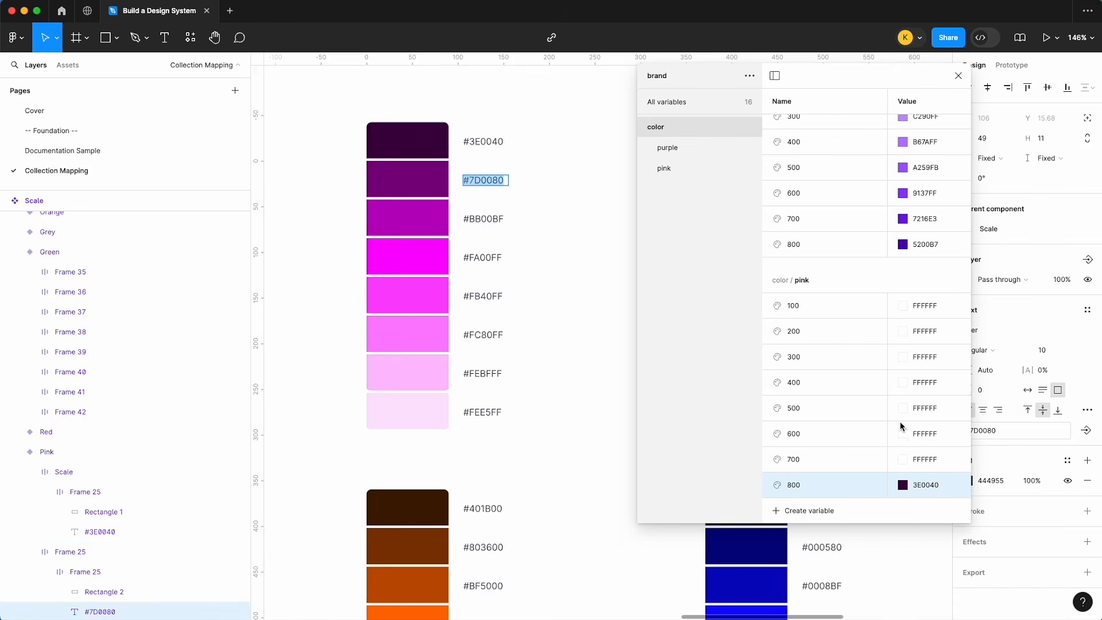
{"action": "left_click", "coordinate": [928, 458]}
{"action": "key", "text": "ctrl+v"}
- Set pink variable 600 to BB00BF and variable 500 to FA00FF, copying the hex codes from the pink scale
{"action": "left_click", "coordinate": [490, 229]}
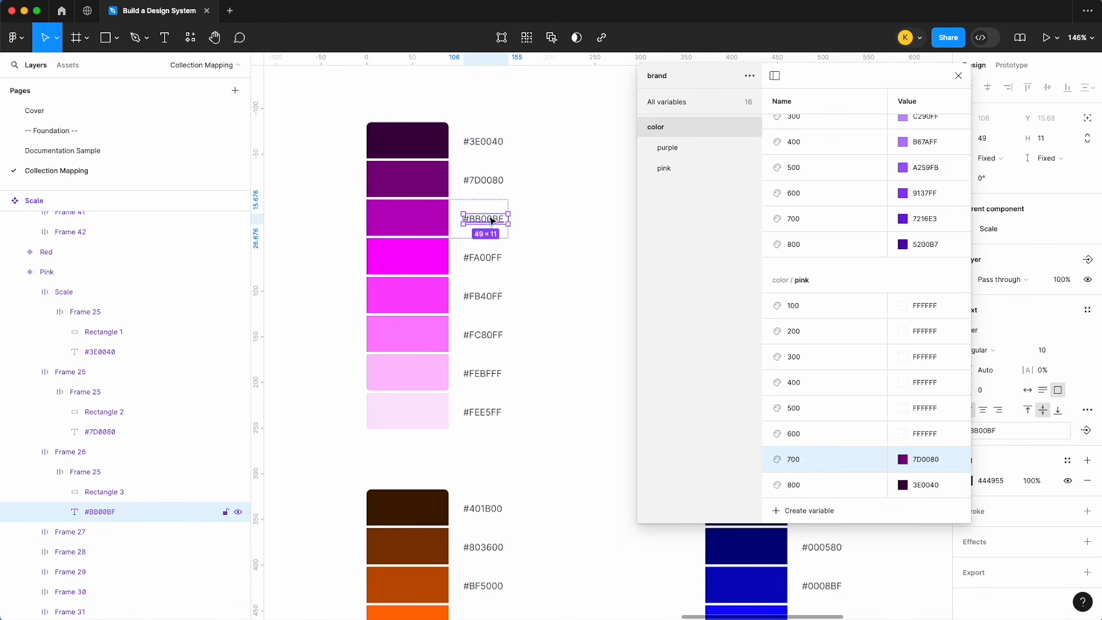
{"action": "double_click", "coordinate": [487, 221]}
{"action": "left_click", "coordinate": [924, 435]}
{"action": "key", "text": "ctrl+v"}
{"action": "double_click", "coordinate": [485, 257]}
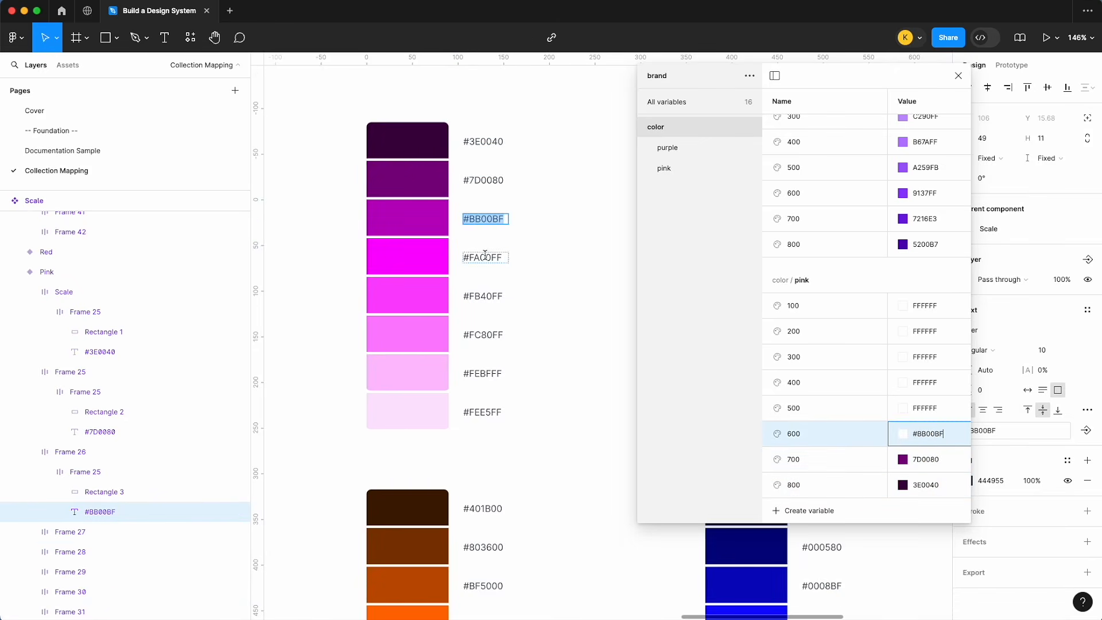
{"action": "key", "text": "ctrl+c"}
{"action": "left_click", "coordinate": [933, 406]}
{"action": "key", "text": "ctrl+v"}
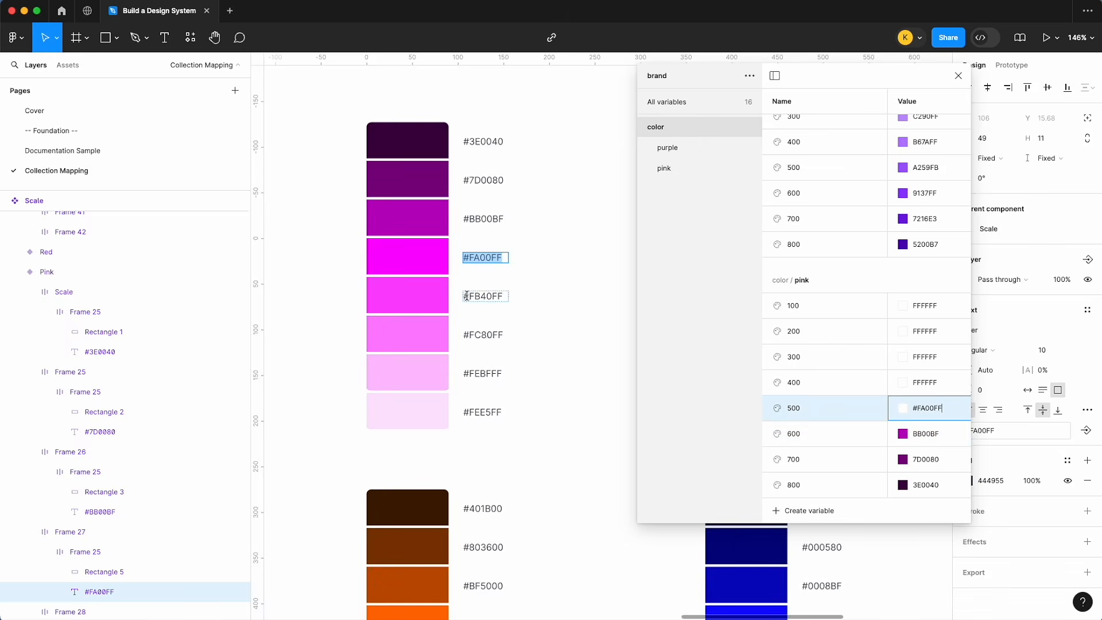
- Set pink variable 400 to FB40FF and variable 300 to FC80FF, copying the hex codes from the pink scale
{"action": "left_click", "coordinate": [491, 296]}
{"action": "double_click", "coordinate": [490, 293]}
{"action": "key", "text": "ctrl+c"}
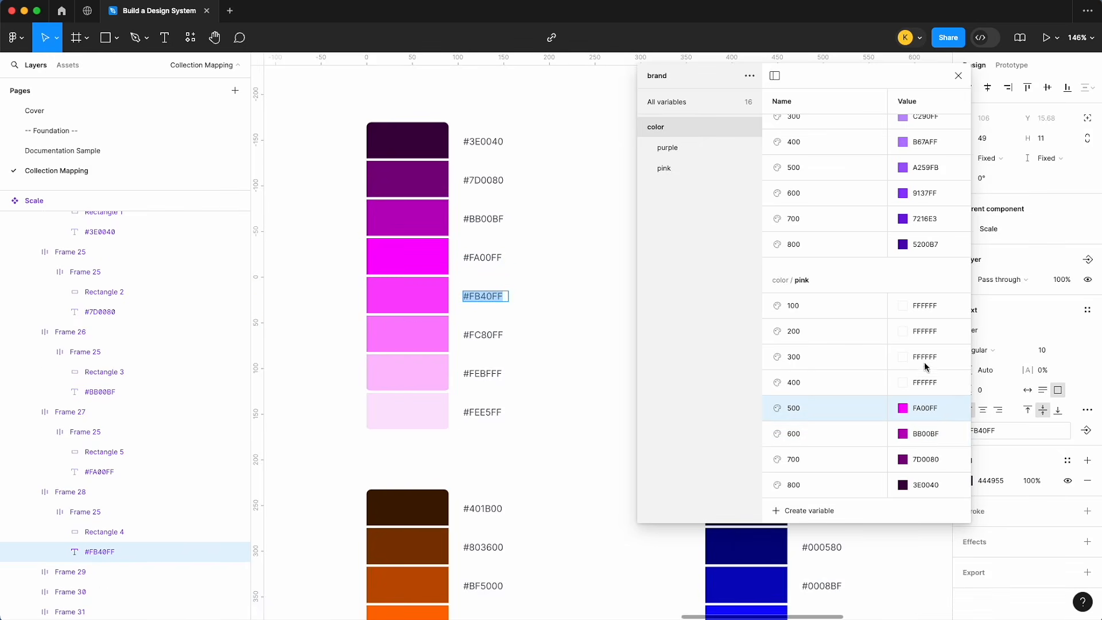
{"action": "left_click", "coordinate": [927, 382]}
{"action": "key", "text": "ctrl+v"}
{"action": "double_click", "coordinate": [495, 335]}
{"action": "key", "text": "ctrl+c"}
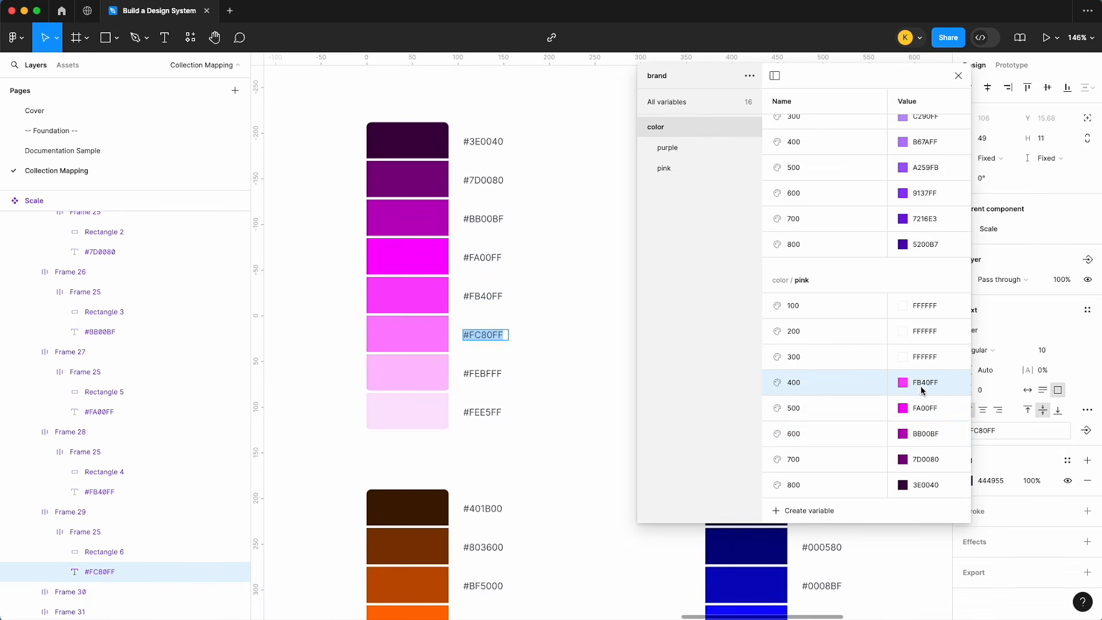
{"action": "left_click", "coordinate": [925, 356]}
{"action": "key", "text": "ctrl+v"}
- Set pink variable 200 to FEBFFF and variable 100 to FEE5FF, copying the hex codes from the pink scale
{"action": "double_click", "coordinate": [486, 373]}
{"action": "key", "text": "ctrl+a"}
{"action": "key", "text": "ctrl+c"}
{"action": "left_click", "coordinate": [927, 331]}
{"action": "key", "text": "ctrl+v"}
{"action": "double_click", "coordinate": [488, 411]}
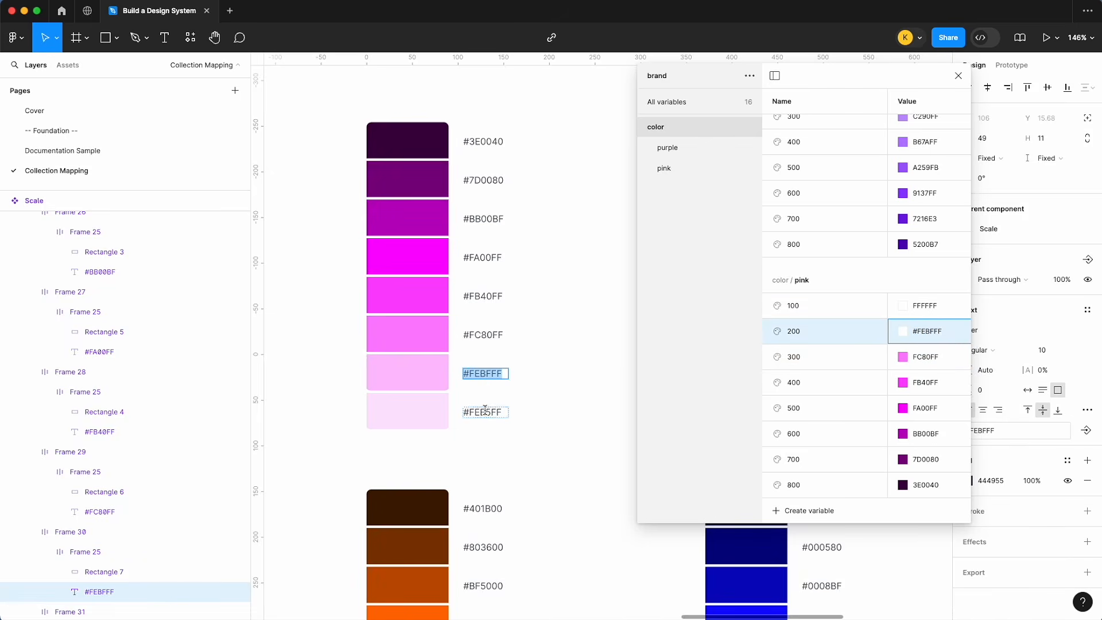
{"action": "key", "text": "ctrl+a"}
{"action": "key", "text": "ctrl+c"}
{"action": "left_click", "coordinate": [929, 306]}
{"action": "key", "text": "ctrl+v"}
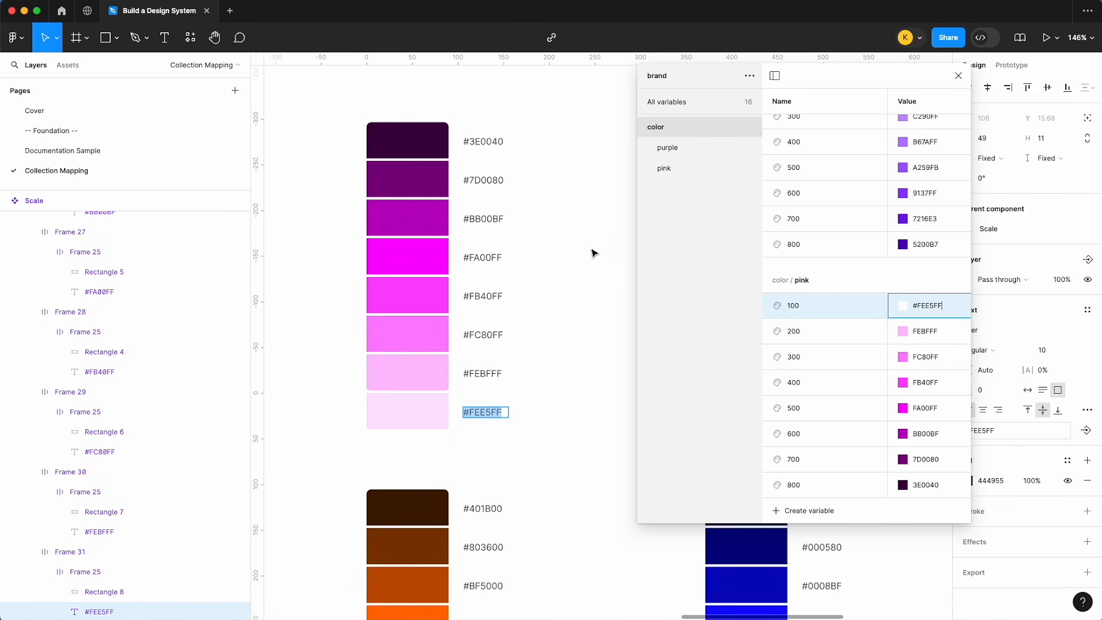
{"action": "key", "text": "Escape"}
- Duplicate the pink variable group and rename the copy as red
{"action": "scroll", "coordinate": [522, 239], "scroll_direction": "down", "scroll_amount": 5}
{"action": "scroll", "coordinate": [551, 224], "scroll_direction": "right", "scroll_amount": 5}
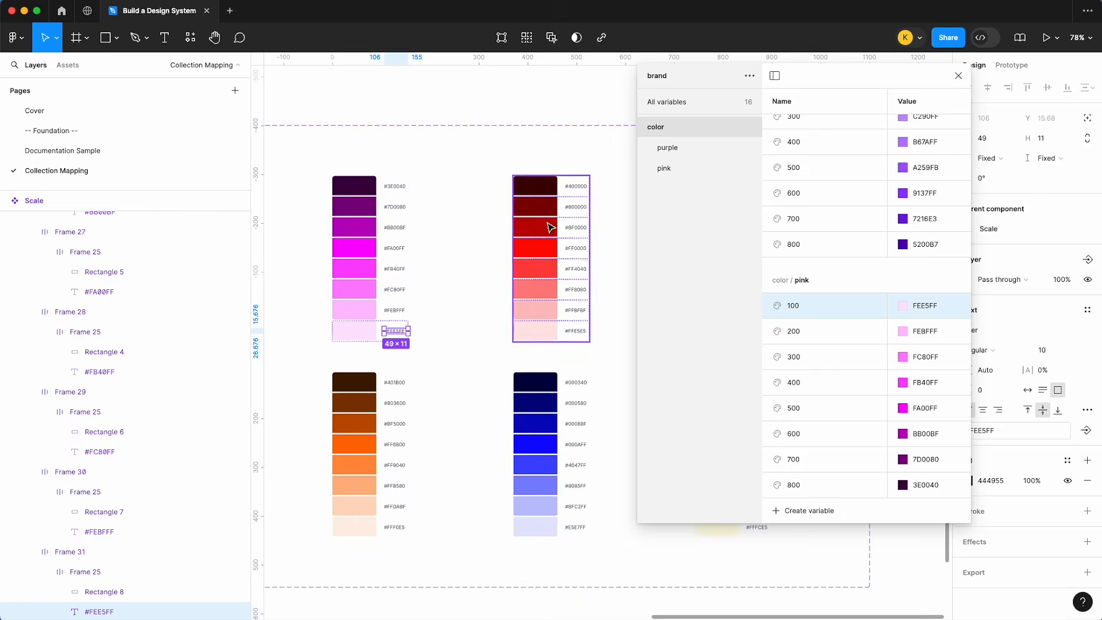
{"action": "scroll", "coordinate": [562, 214], "scroll_direction": "up", "scroll_amount": 5}
{"action": "left_click", "coordinate": [704, 169]}
{"action": "right_click", "coordinate": [704, 171]}
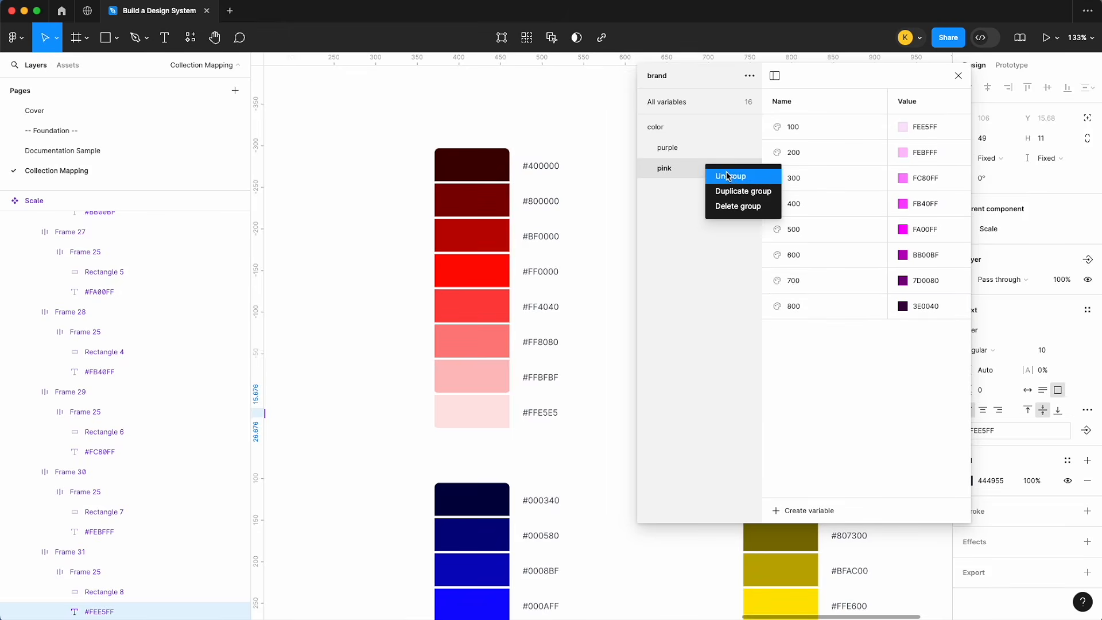
{"action": "left_click", "coordinate": [726, 188]}
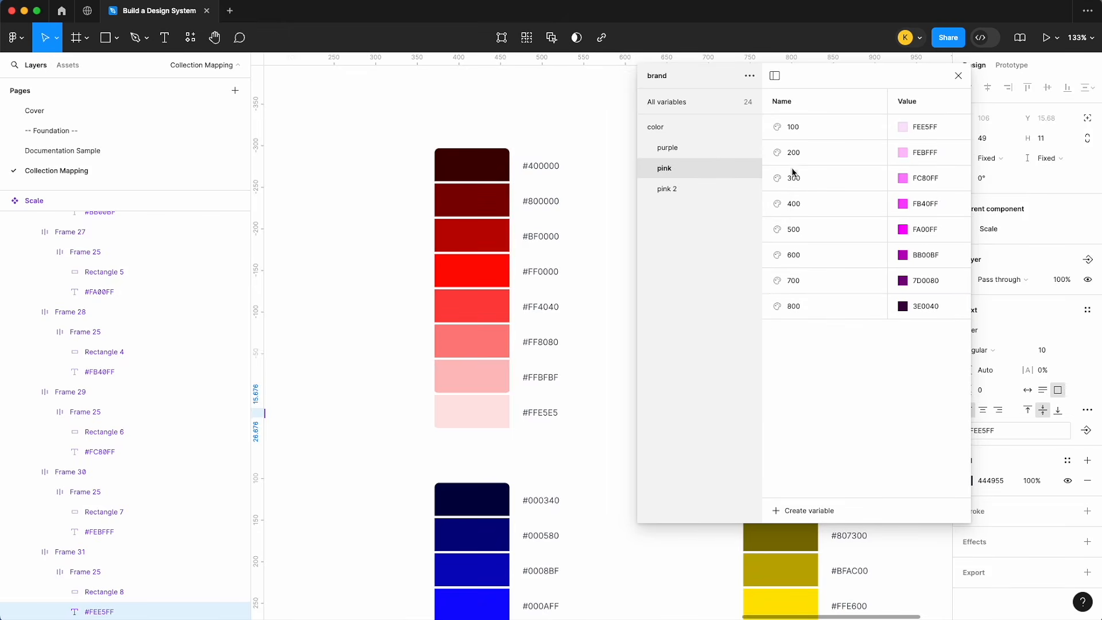
{"action": "double_click", "coordinate": [674, 190]}
{"action": "type", "text": "red"}
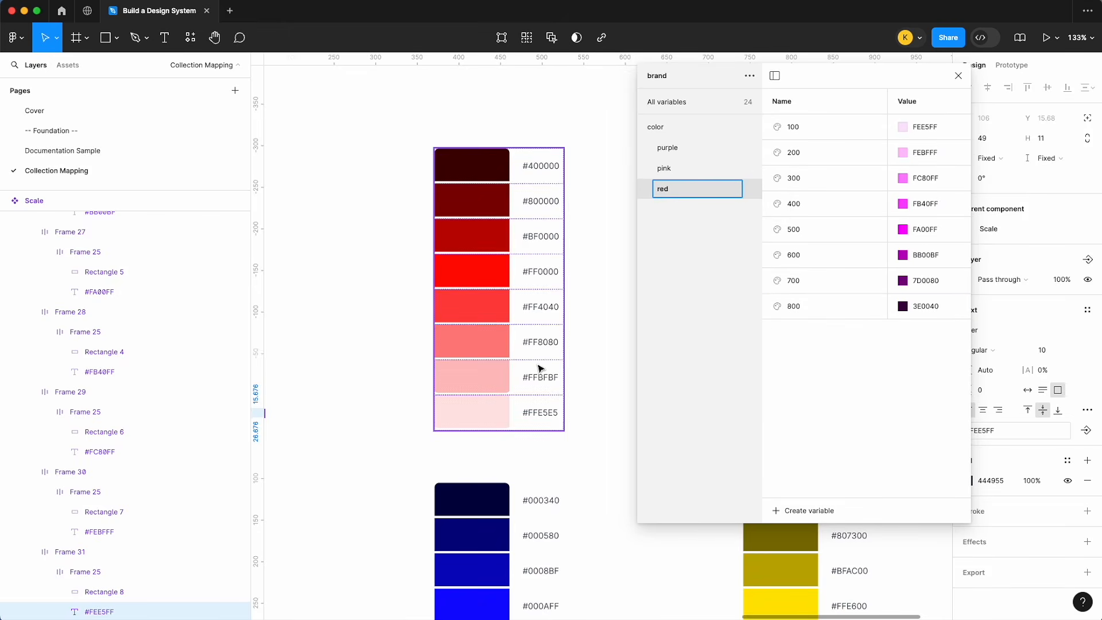
- Set red variable 100 to FFE5E5 and variable 200 to FFBFBF, copying the hex codes from the red scale
{"action": "left_click", "coordinate": [542, 412]}
{"action": "double_click", "coordinate": [542, 412]}
{"action": "left_click", "coordinate": [931, 122]}
{"action": "key", "text": "ctrl+v"}
{"action": "double_click", "coordinate": [552, 376]}
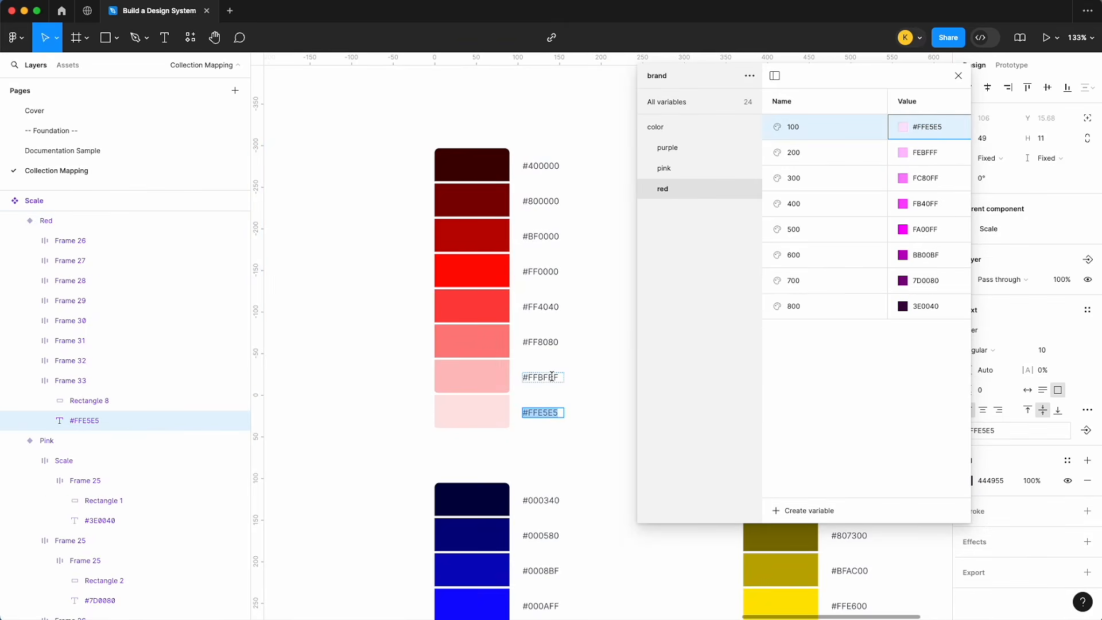
{"action": "left_click", "coordinate": [940, 160]}
{"action": "key", "text": "ctrl+v"}
- Set red variable 300 to FF8080 and variable 400 to FF4040, copying the hex codes from the red scale
{"action": "double_click", "coordinate": [542, 342]}
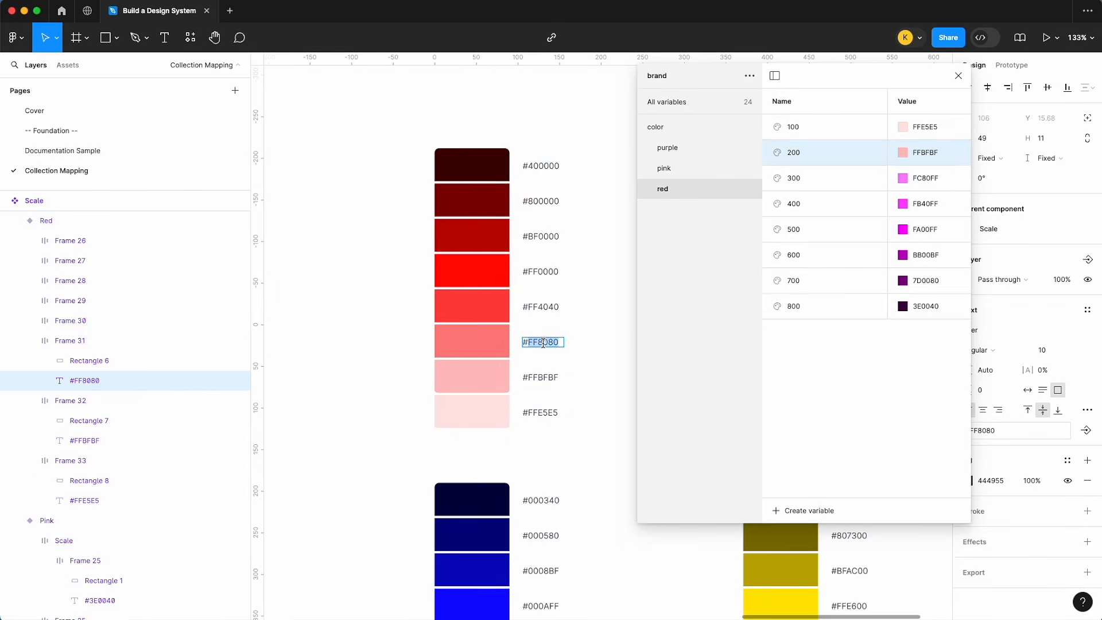
{"action": "left_click", "coordinate": [933, 183]}
{"action": "key", "text": "ctrl+v"}
{"action": "double_click", "coordinate": [551, 305]}
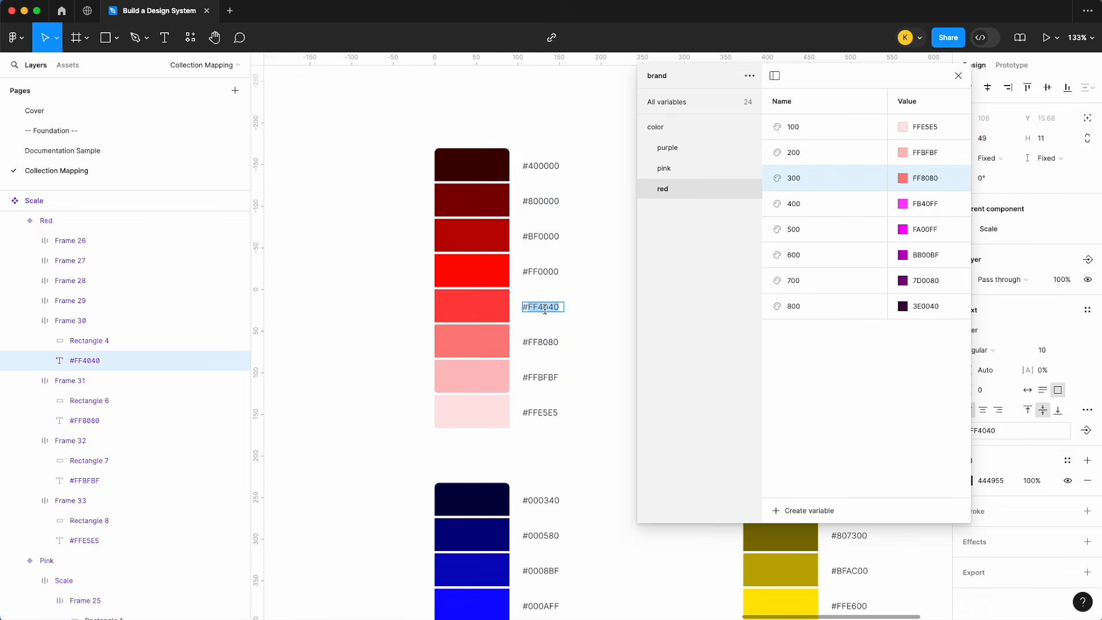
{"action": "left_click", "coordinate": [938, 205]}
{"action": "key", "text": "ctrl+v"}
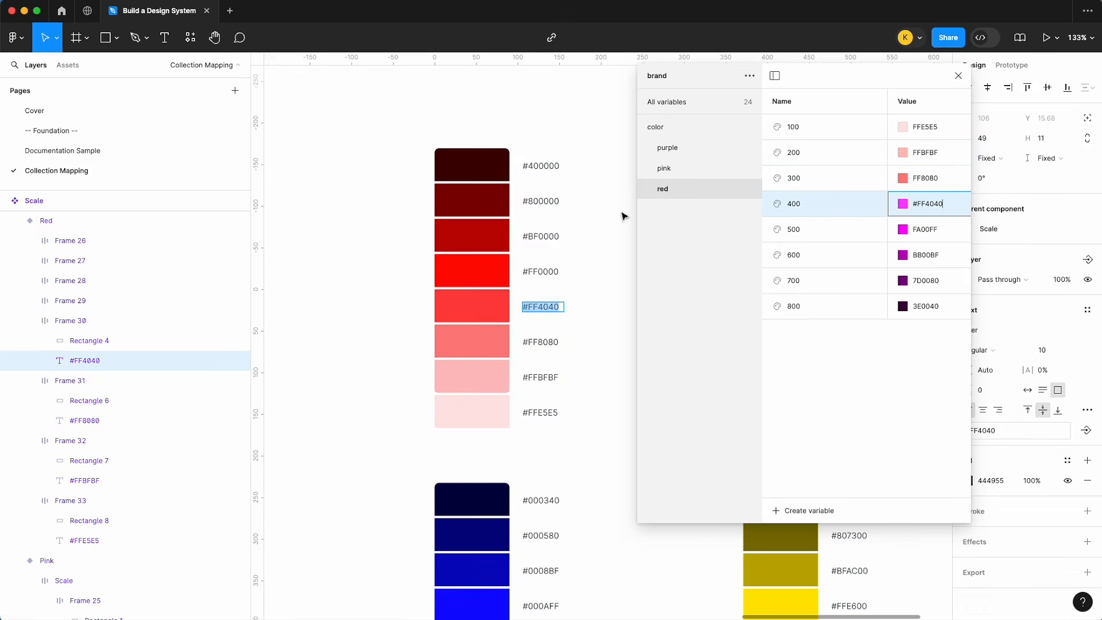
- Set red variable 500 to FF0000 and variable 600 to BF0000, copying the hex codes from the red scale
{"action": "double_click", "coordinate": [551, 272]}
{"action": "left_click", "coordinate": [921, 233]}
{"action": "key", "text": "ctrl+v"}
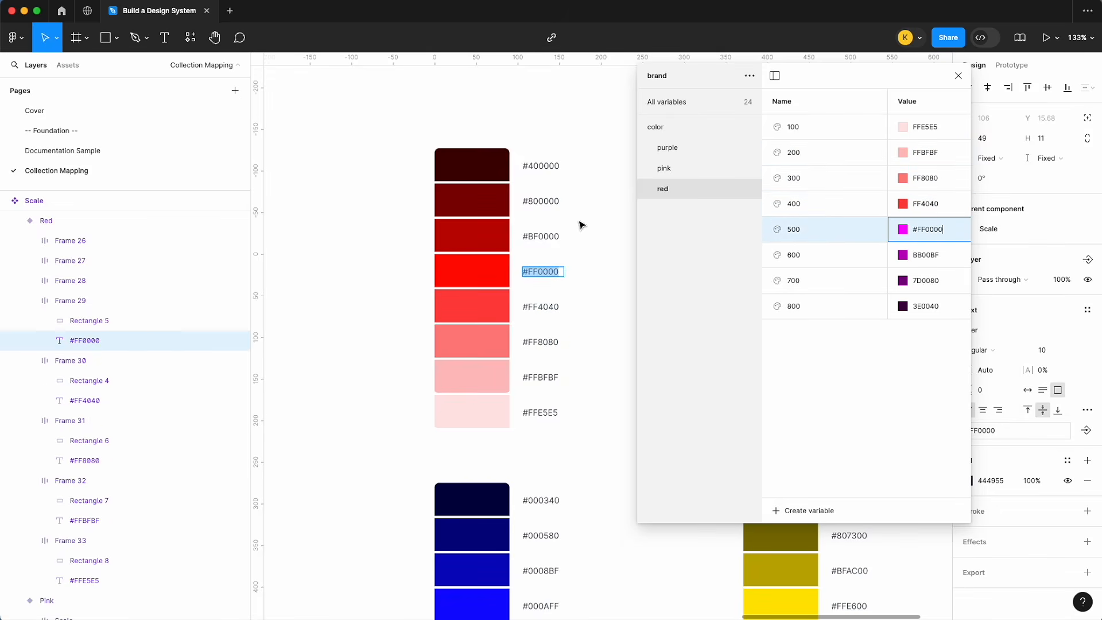
{"action": "double_click", "coordinate": [540, 238]}
{"action": "left_click", "coordinate": [925, 252]}
{"action": "key", "text": "ctrl+v"}
- Set red variable 700 to 800000 and variable 800 to 400000, copying the hex codes from the red scale
{"action": "double_click", "coordinate": [546, 198]}
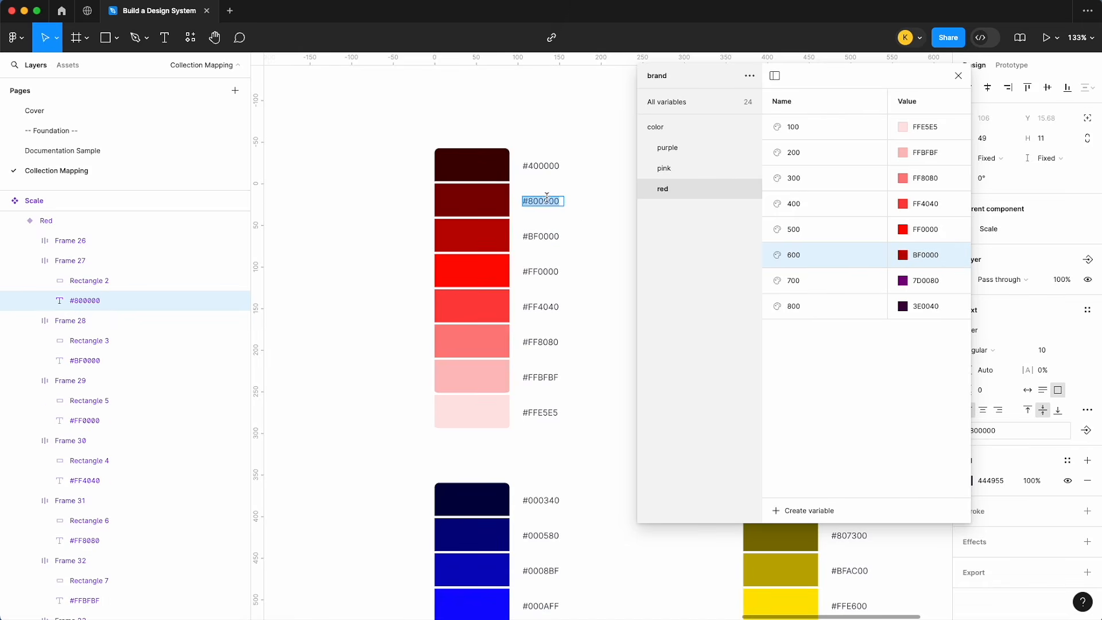
{"action": "left_click", "coordinate": [929, 282]}
{"action": "key", "text": "ctrl+v"}
{"action": "double_click", "coordinate": [544, 166]}
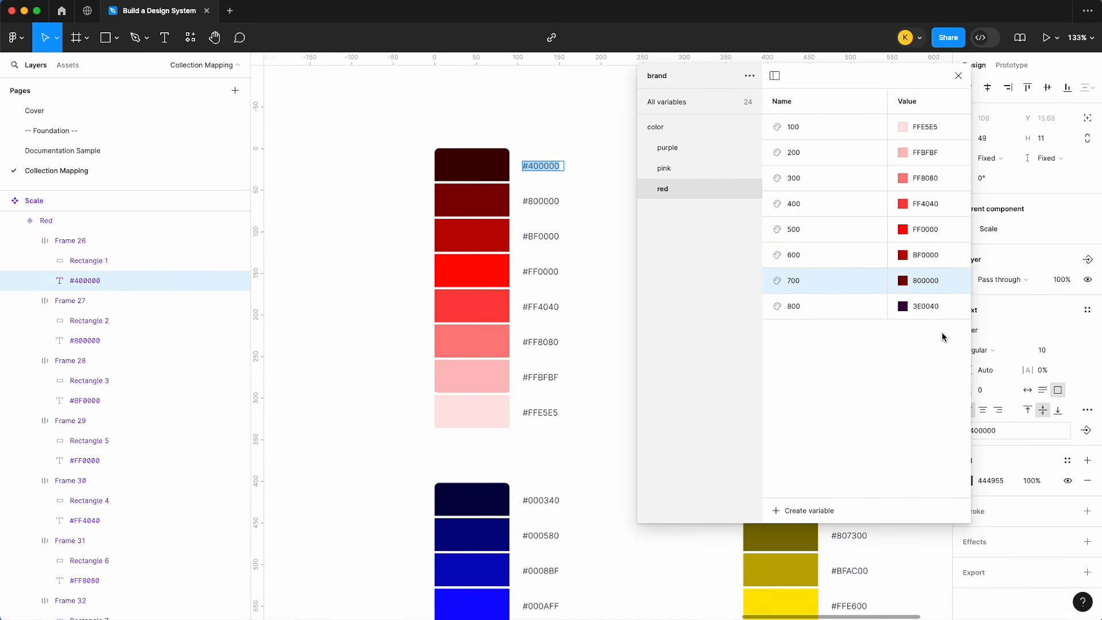
{"action": "key", "text": "ctrl+c"}
{"action": "left_click", "coordinate": [918, 307]}
{"action": "key", "text": "ctrl+v"}
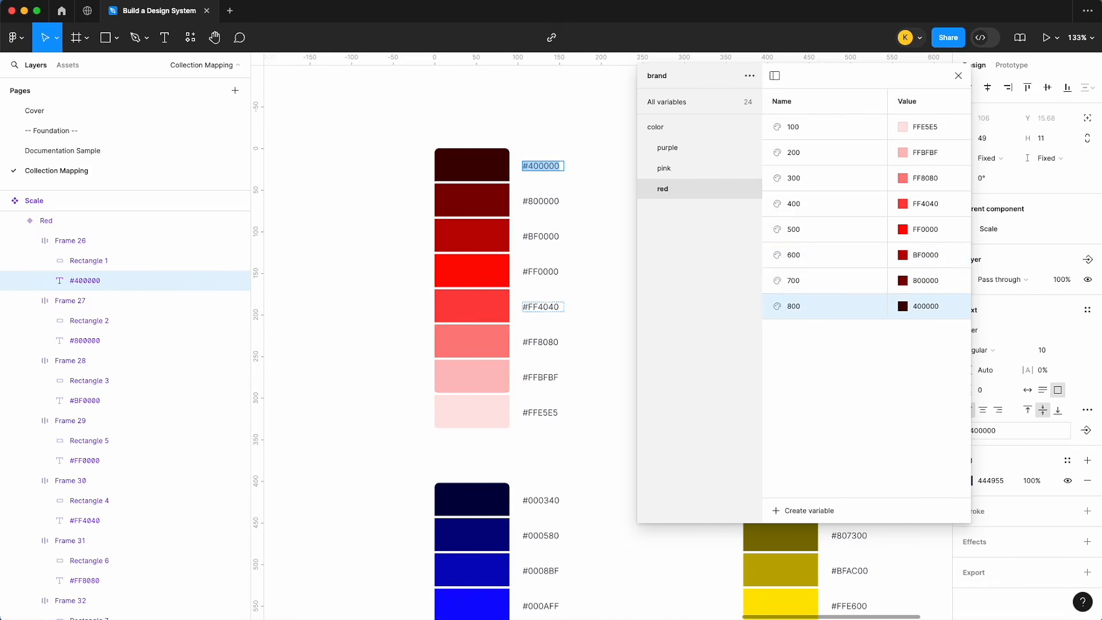
- Duplicate the red variable group and rename the copy as green
{"action": "scroll", "coordinate": [550, 303], "scroll_direction": "right", "scroll_amount": 10}
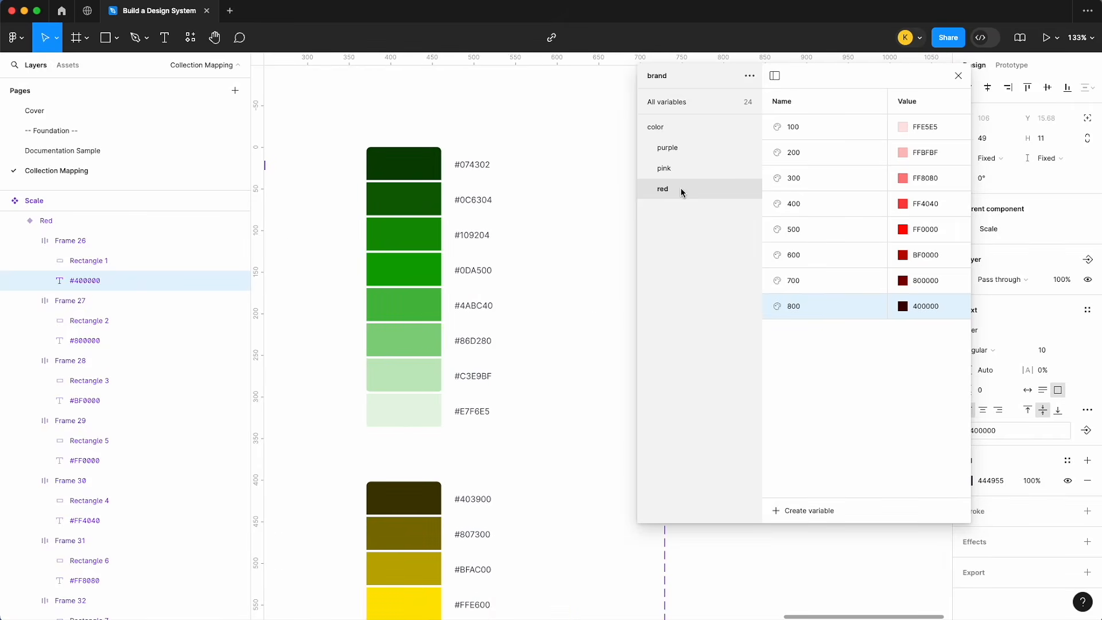
{"action": "right_click", "coordinate": [680, 187]}
{"action": "left_click", "coordinate": [715, 211]}
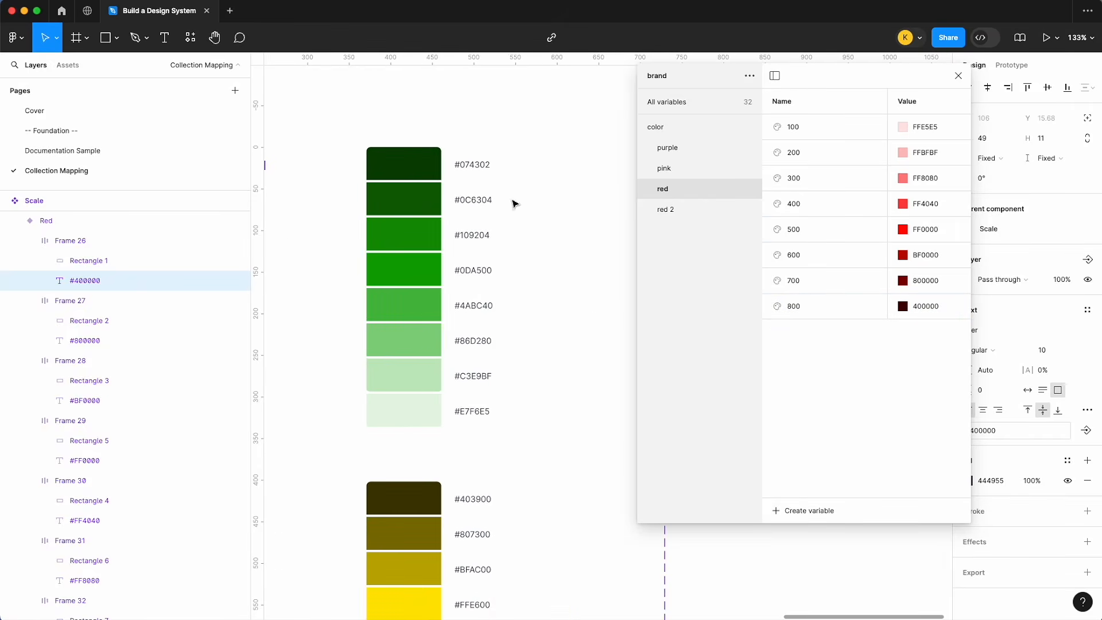
{"action": "double_click", "coordinate": [672, 211]}
{"action": "type", "text": "g"}
{"action": "key", "text": "Return"}
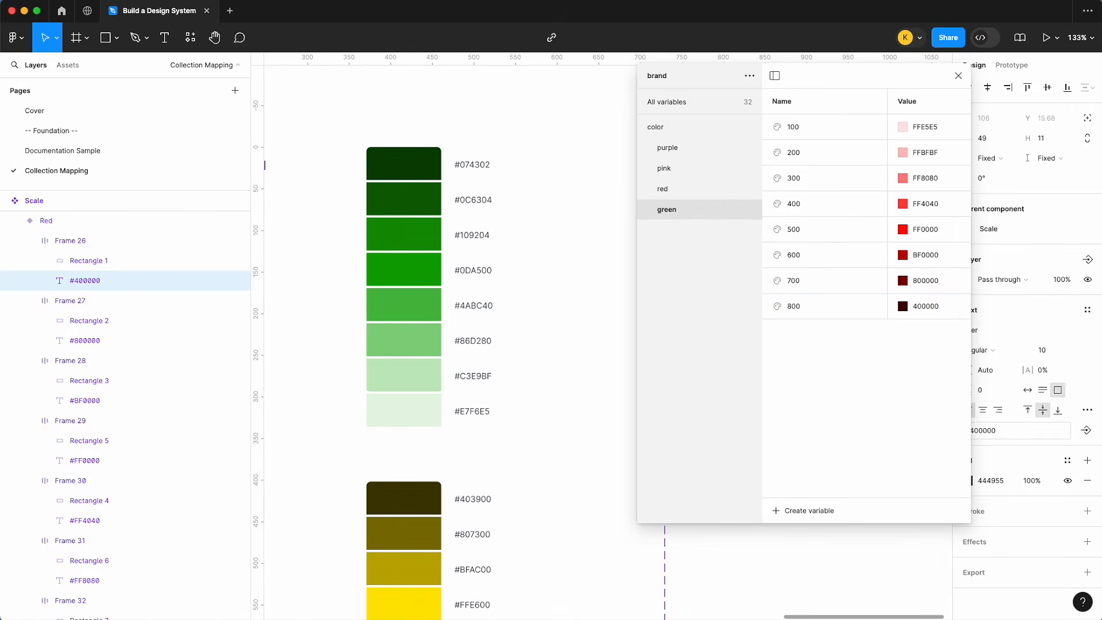
- Set green variable 100 to E7F6E5 and variable 200 to C3E9BF, copying the hex codes from the green scale
{"action": "scroll", "coordinate": [597, 202], "scroll_direction": "right", "scroll_amount": 1}
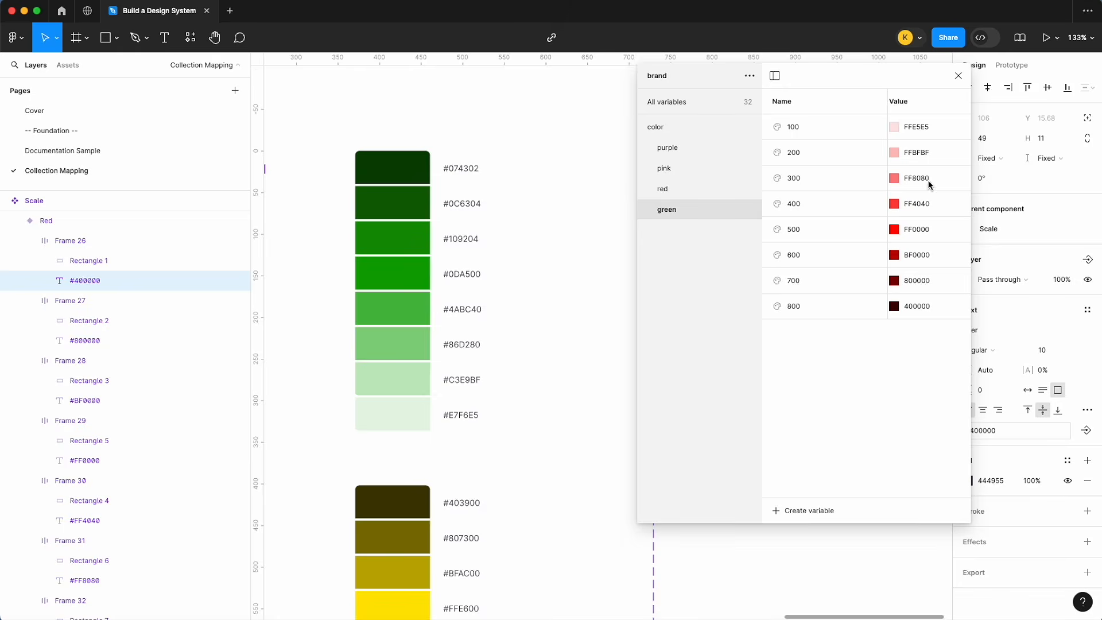
{"action": "left_click", "coordinate": [457, 415]}
{"action": "double_click", "coordinate": [458, 416]}
{"action": "double_click", "coordinate": [939, 128]}
{"action": "key", "text": "ctrl+v"}
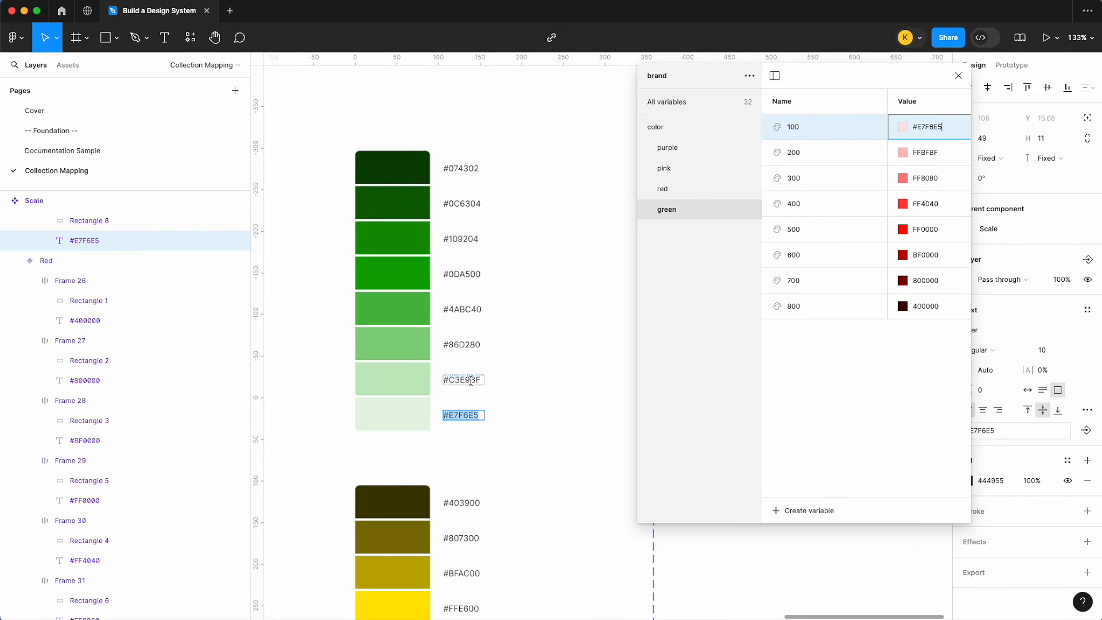
{"action": "double_click", "coordinate": [466, 379]}
{"action": "double_click", "coordinate": [924, 152]}
{"action": "key", "text": "ctrl+v"}
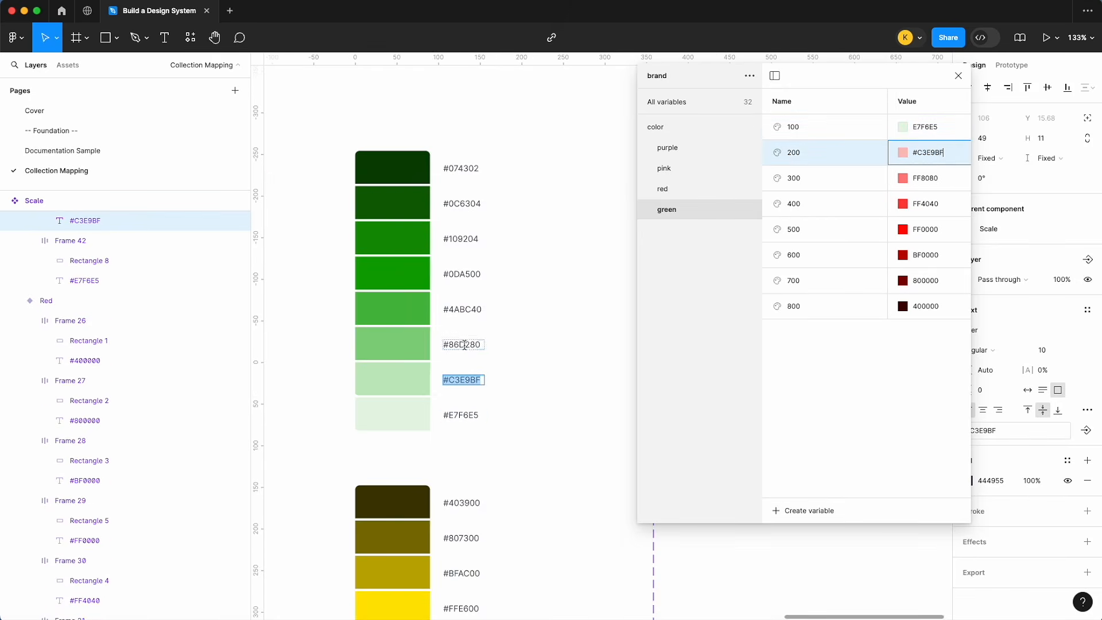
- Set green variable 300 to 86D280 and variable 400 to 4ABC40, copying the hex codes from the green scale
{"action": "double_click", "coordinate": [465, 344]}
{"action": "double_click", "coordinate": [925, 178]}
{"action": "key", "text": "ctrl+v"}
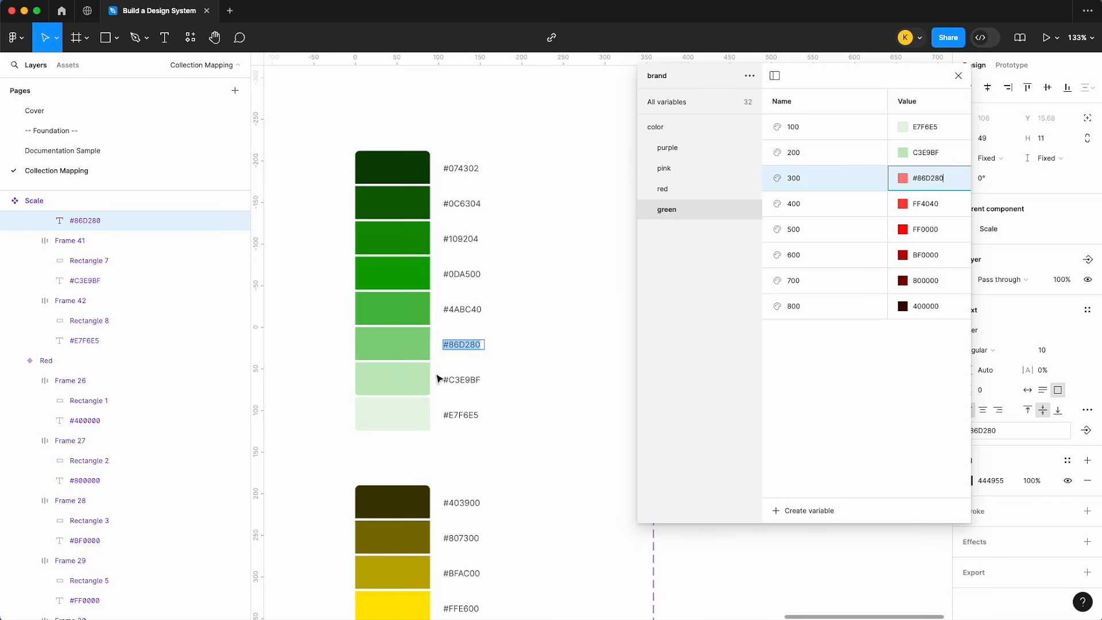
{"action": "double_click", "coordinate": [471, 310]}
{"action": "double_click", "coordinate": [925, 204]}
{"action": "key", "text": "ctrl+v"}
- Set green variable 500 to 0DA500 and variable 600 to 109204, copying the hex codes from the green scale
{"action": "double_click", "coordinate": [461, 273]}
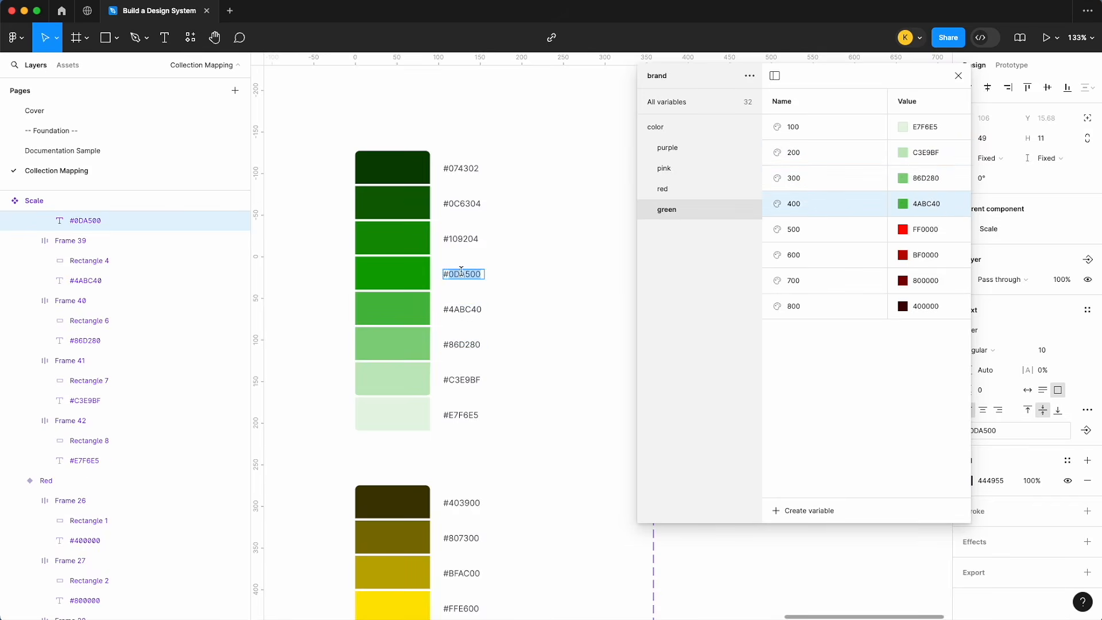
{"action": "double_click", "coordinate": [925, 229]}
{"action": "key", "text": "ctrl+v"}
{"action": "double_click", "coordinate": [461, 238]}
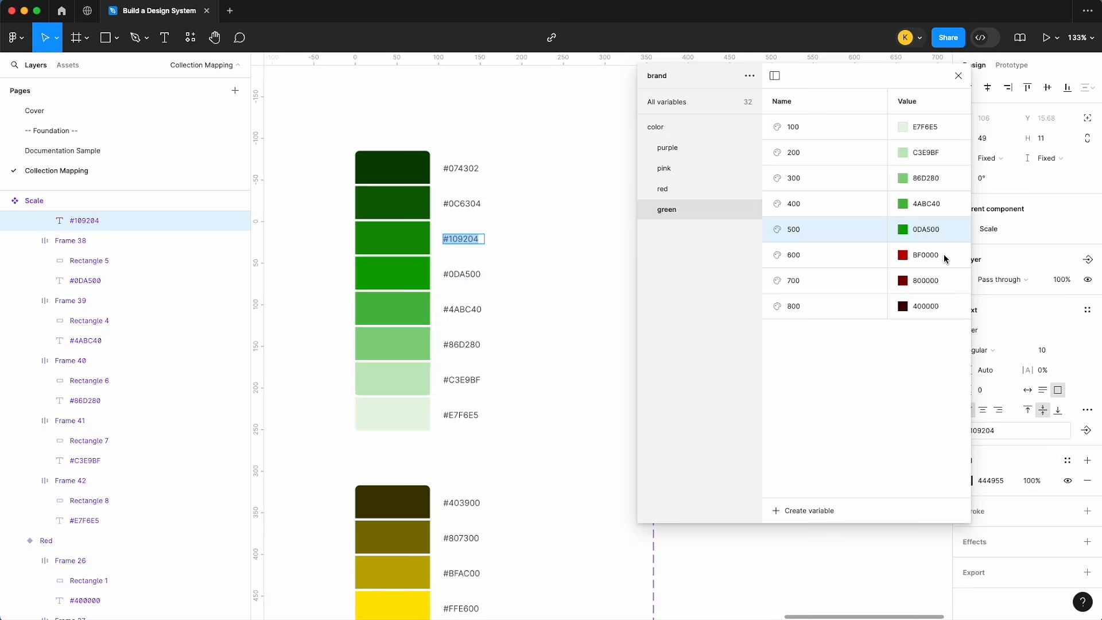
{"action": "double_click", "coordinate": [926, 256]}
{"action": "key", "text": "ctrl+v"}
- Set green variable 700 to 0C6304 and variable 800 to 074302, copying the hex codes from the green scale
{"action": "double_click", "coordinate": [474, 205]}
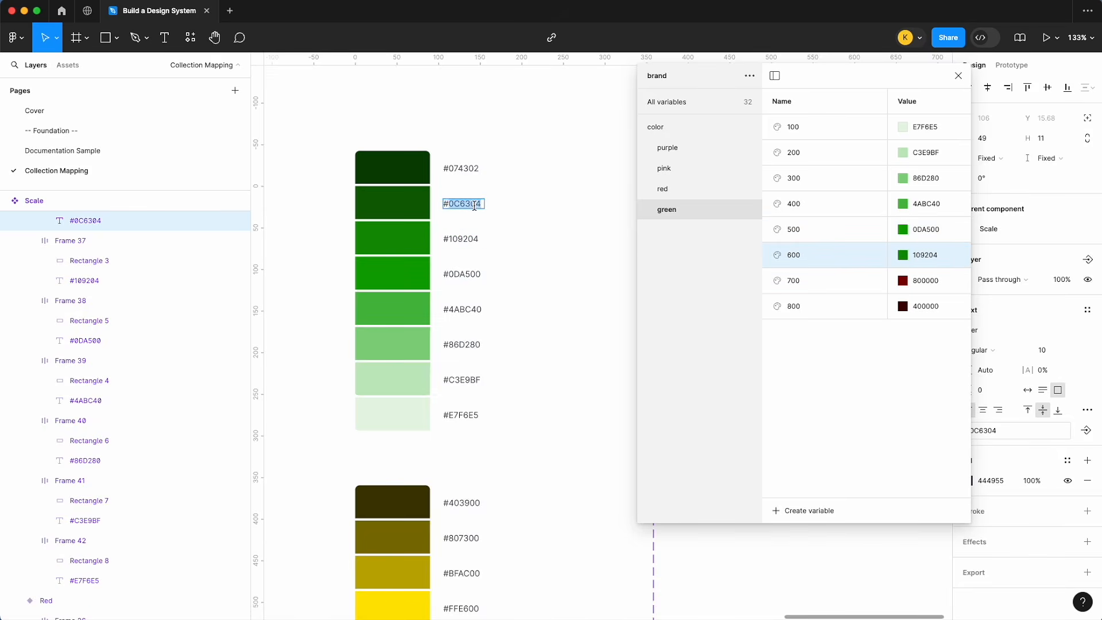
{"action": "double_click", "coordinate": [921, 281]}
{"action": "key", "text": "ctrl+v"}
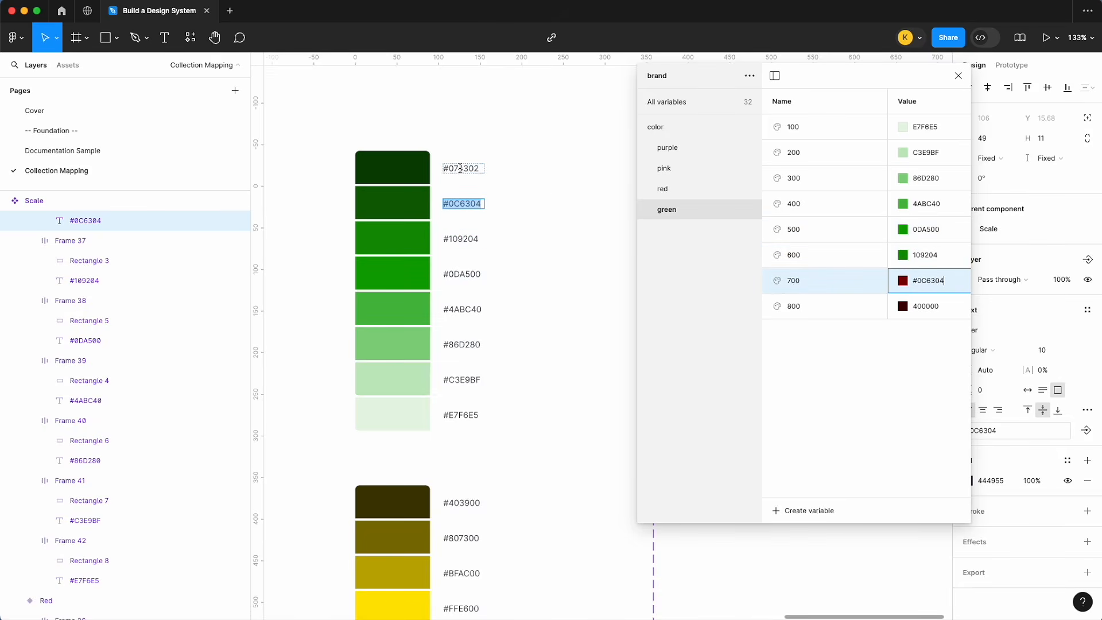
{"action": "double_click", "coordinate": [459, 167]}
{"action": "double_click", "coordinate": [928, 306]}
{"action": "key", "text": "ctrl+v"}
{"action": "key", "text": "Return"}
- Duplicate the green variable group and rename the copy as grey
{"action": "scroll", "coordinate": [453, 269], "scroll_direction": "down", "scroll_amount": 5}
{"action": "scroll", "coordinate": [454, 269], "scroll_direction": "left", "scroll_amount": 10}
{"action": "scroll", "coordinate": [453, 267], "scroll_direction": "down", "scroll_amount": 2}
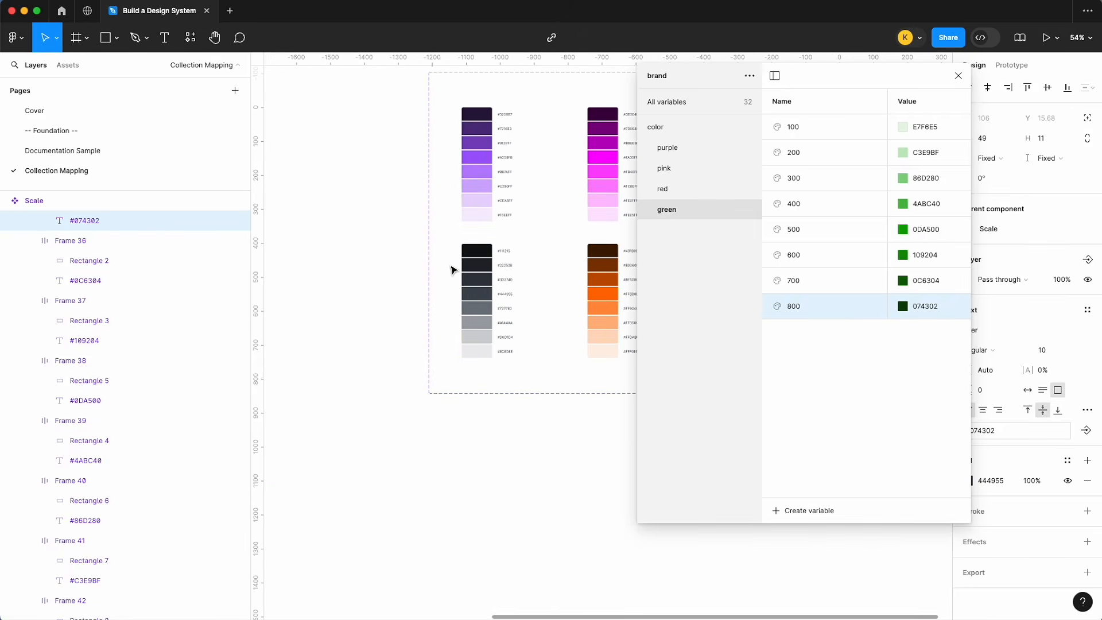
{"action": "scroll", "coordinate": [509, 276], "scroll_direction": "up", "scroll_amount": 5}
{"action": "right_click", "coordinate": [712, 215]}
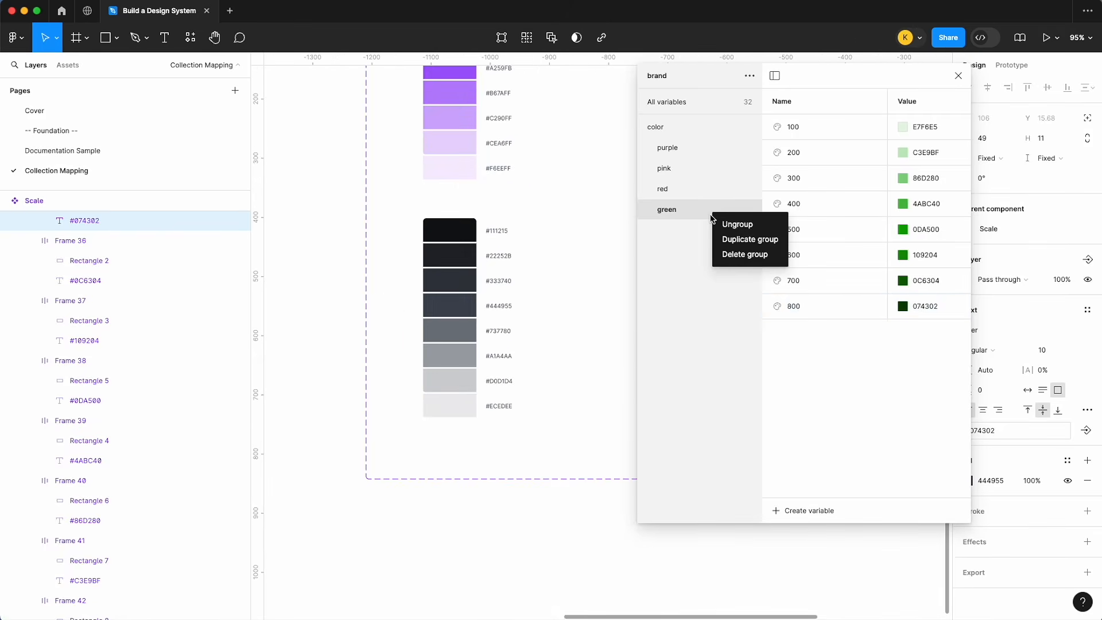
{"action": "left_click", "coordinate": [740, 240]}
{"action": "double_click", "coordinate": [694, 240]}
{"action": "type", "text": "gr"}
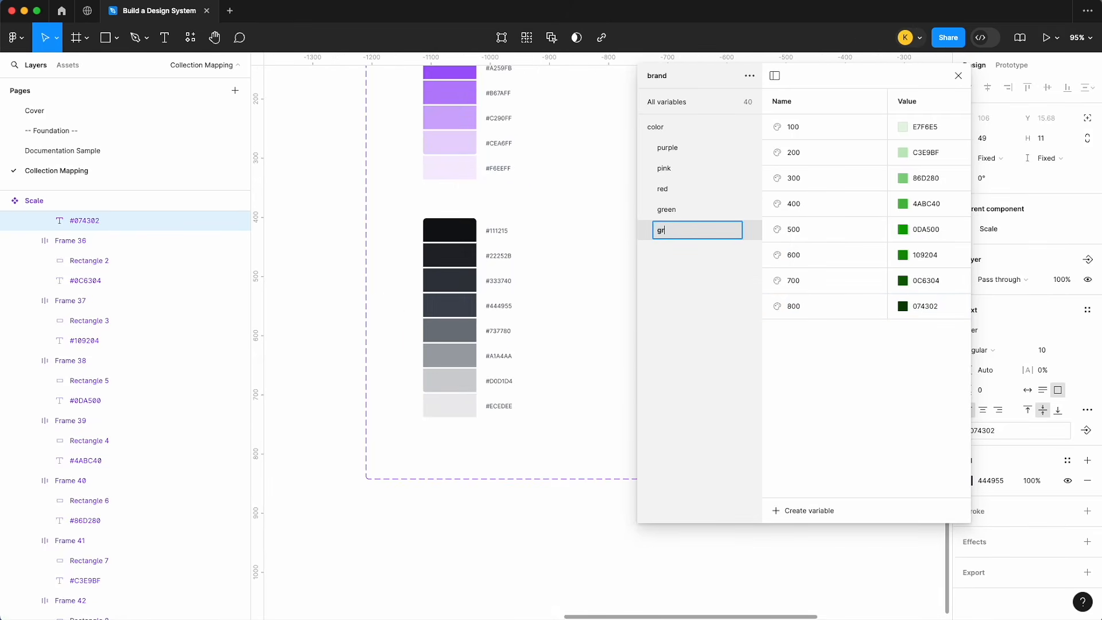
{"action": "scroll", "coordinate": [493, 285], "scroll_direction": "up", "scroll_amount": 5}
{"action": "left_click", "coordinate": [748, 292]}
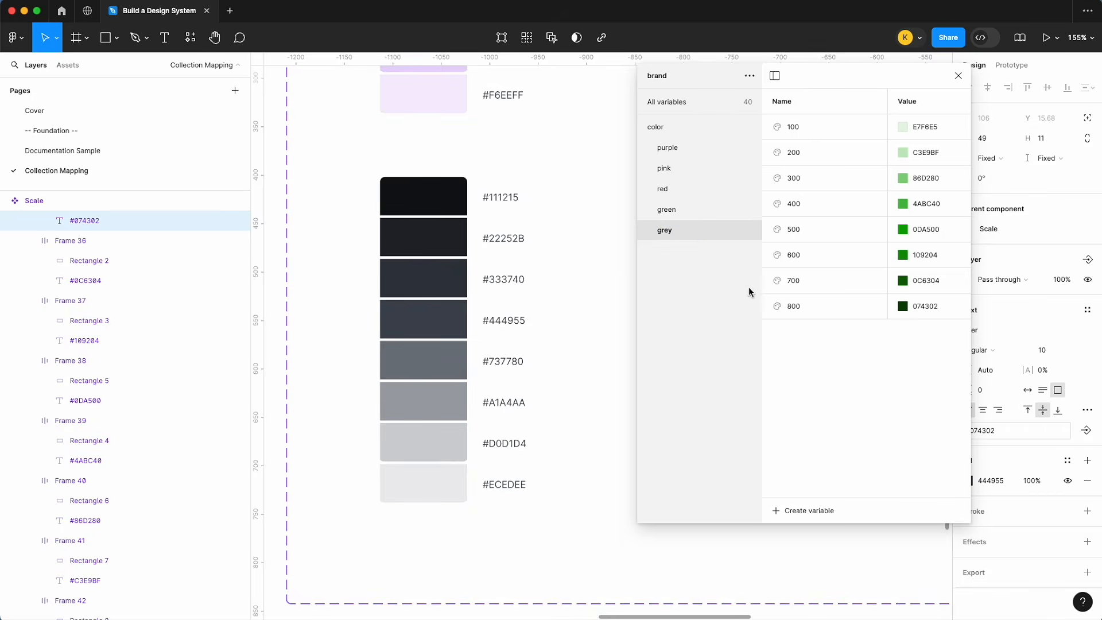
- Set grey variable 100 to ECEDEE and variable 200 to D0D1D4, copying the hex codes from the grey scale
{"action": "double_click", "coordinate": [514, 487]}
{"action": "left_click", "coordinate": [928, 129]}
{"action": "type", "text": "#ECEDEE"}
{"action": "left_click", "coordinate": [502, 448]}
{"action": "double_click", "coordinate": [502, 450]}
{"action": "key", "text": "ctrl+c"}
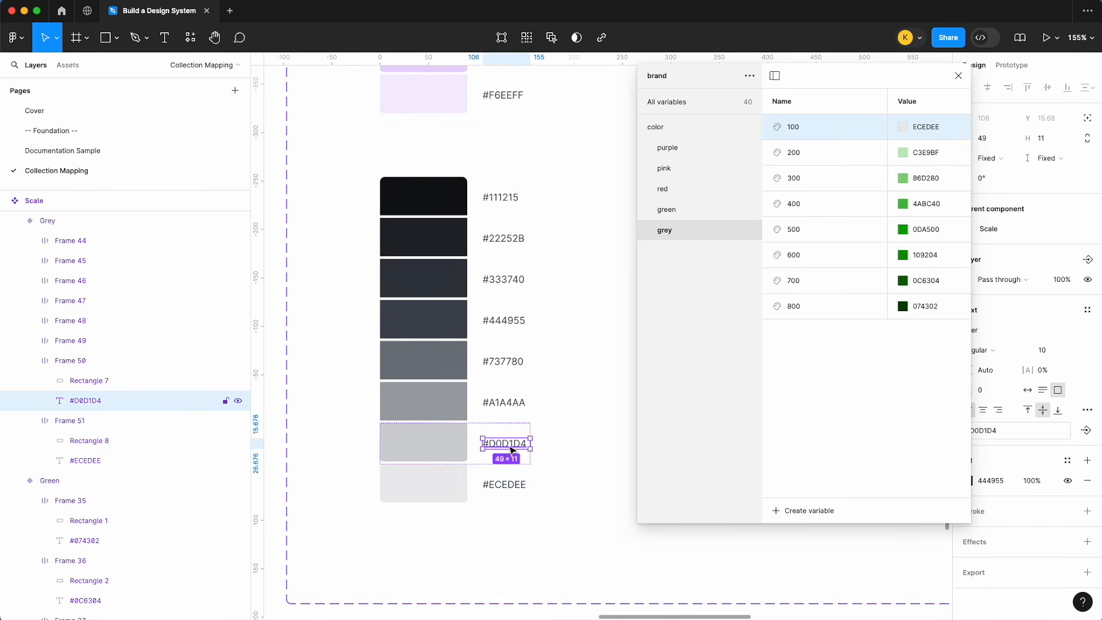
{"action": "left_click", "coordinate": [929, 153]}
{"action": "key", "text": "ctrl+v"}
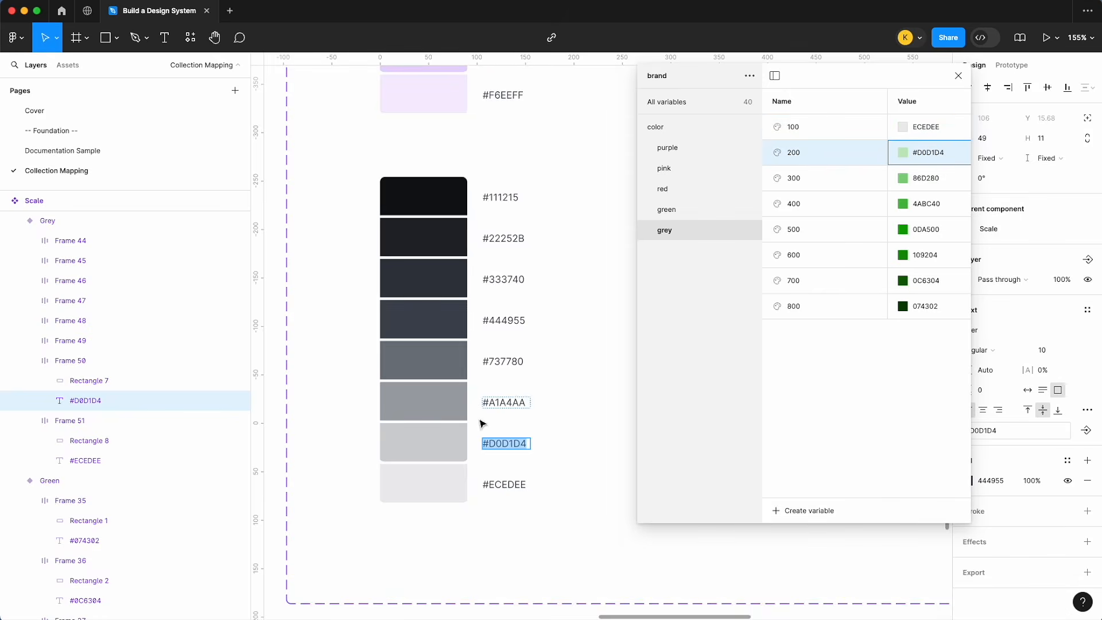
- Set grey variable 300 to A1A4AA and variable 400 to 737780, copying the hex codes from the grey scale
{"action": "double_click", "coordinate": [514, 401]}
{"action": "key", "text": "ctrl+c"}
{"action": "left_click", "coordinate": [941, 185]}
{"action": "key", "text": "ctrl+v"}
{"action": "double_click", "coordinate": [504, 361]}
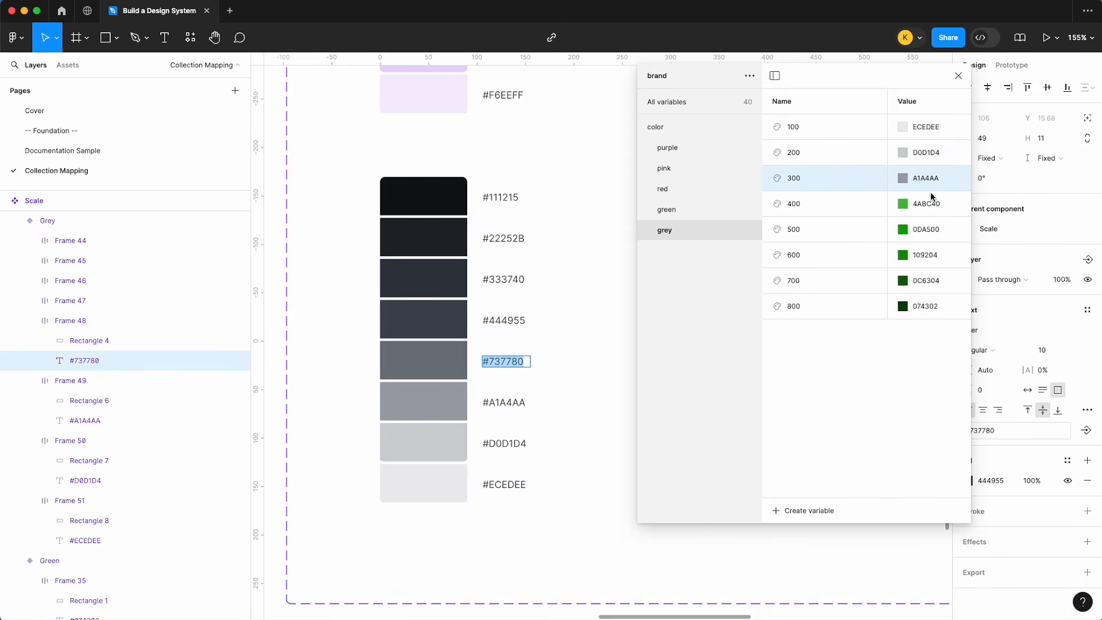
{"action": "left_click", "coordinate": [929, 204]}
{"action": "type", "text": "737780"}
- Set grey variable 500 to 444955 and variable 600 to 333740, copying the hex codes from the grey scale
{"action": "double_click", "coordinate": [497, 320]}
{"action": "key", "text": "ctrl+c"}
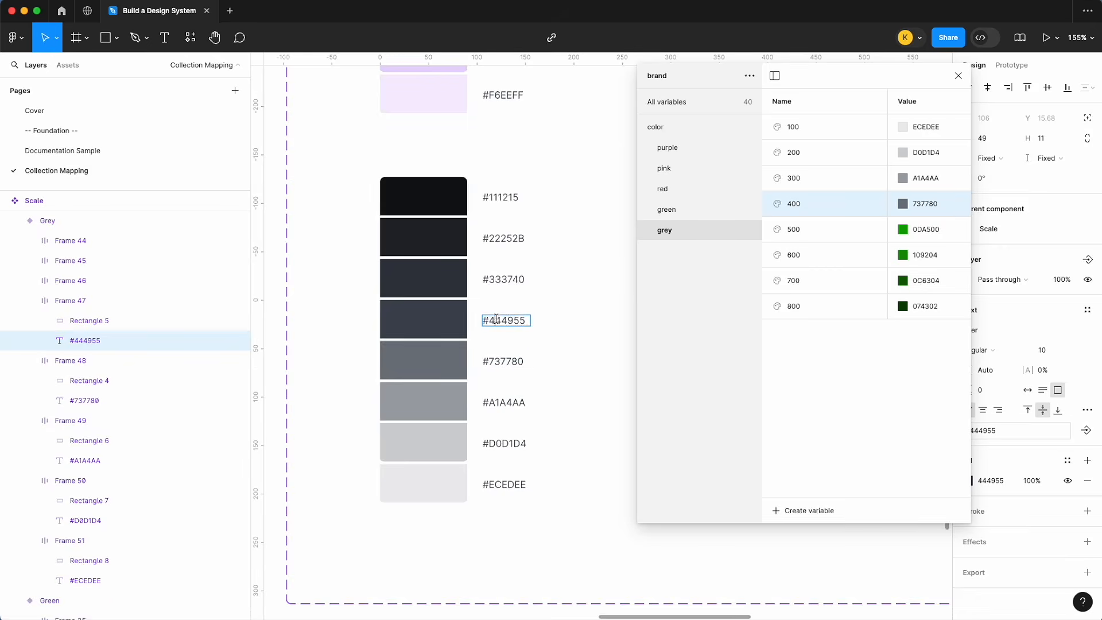
{"action": "left_click", "coordinate": [941, 230]}
{"action": "key", "text": "ctrl+v"}
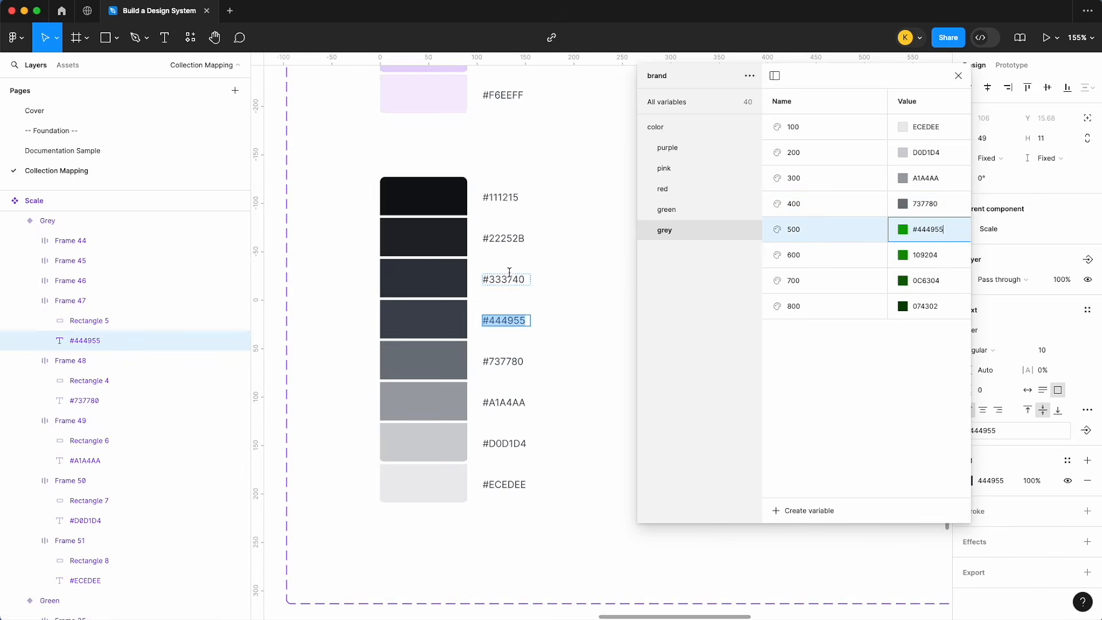
{"action": "double_click", "coordinate": [503, 278]}
{"action": "left_click", "coordinate": [929, 255]}
{"action": "type", "text": "333740"}
- Set grey variable 700 to 22252B and variable 800 to 111215, copying the hex codes from the grey scale
{"action": "double_click", "coordinate": [519, 239]}
{"action": "left_click", "coordinate": [934, 280]}
{"action": "type", "text": "22252B"}
{"action": "double_click", "coordinate": [488, 196]}
{"action": "left_click", "coordinate": [929, 307]}
{"action": "type", "text": "#111215"}
- Duplicate the grey variable group and rename the copy as orange
{"action": "scroll", "coordinate": [543, 281], "scroll_direction": "right", "scroll_amount": 5}
{"action": "scroll", "coordinate": [542, 278], "scroll_direction": "right", "scroll_amount": 2}
{"action": "left_click", "coordinate": [565, 262]}
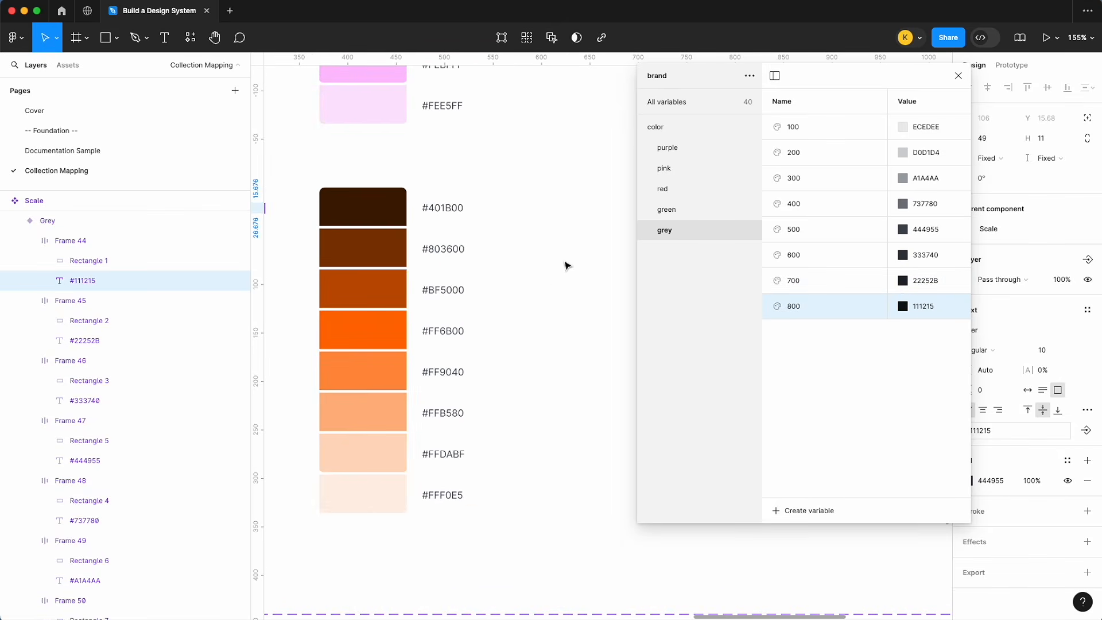
{"action": "right_click", "coordinate": [704, 223]}
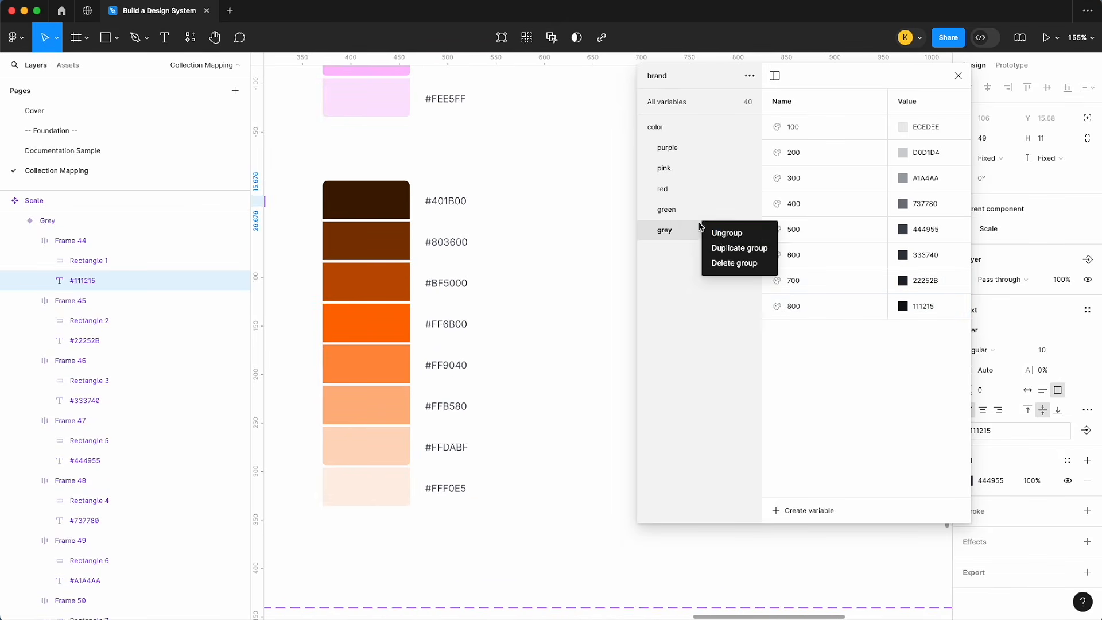
{"action": "left_click", "coordinate": [729, 244]}
{"action": "double_click", "coordinate": [671, 253]}
{"action": "type", "text": "ora"}
{"action": "key", "text": "Return"}
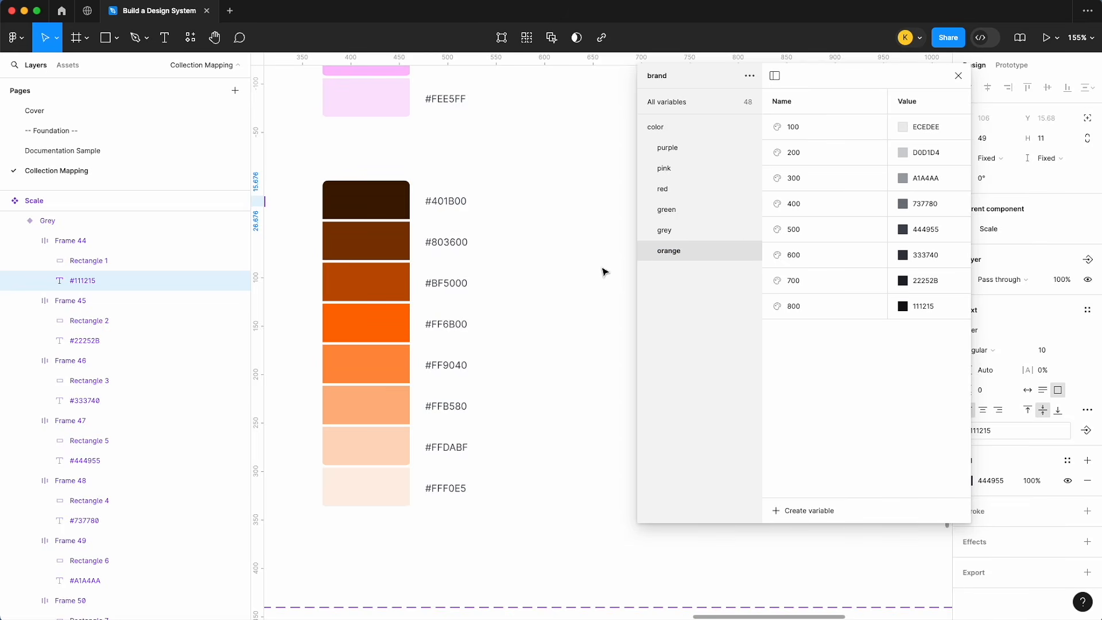
- Set orange variable 100 to FFF0E5 and variable 200 to FFDABF, copying the hex codes from the orange scale
{"action": "double_click", "coordinate": [455, 489]}
{"action": "key", "text": "ctrl+c"}
{"action": "left_click", "coordinate": [957, 129]}
{"action": "key", "text": "ctrl+v"}
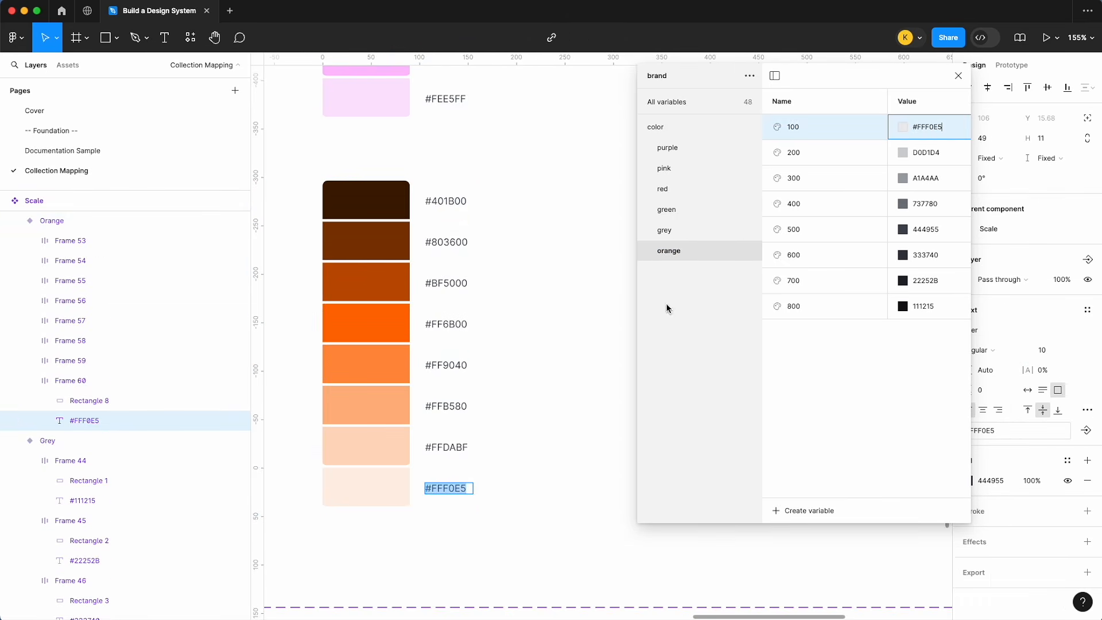
{"action": "double_click", "coordinate": [447, 447]}
{"action": "key", "text": "ctrl+c"}
{"action": "left_click", "coordinate": [934, 152]}
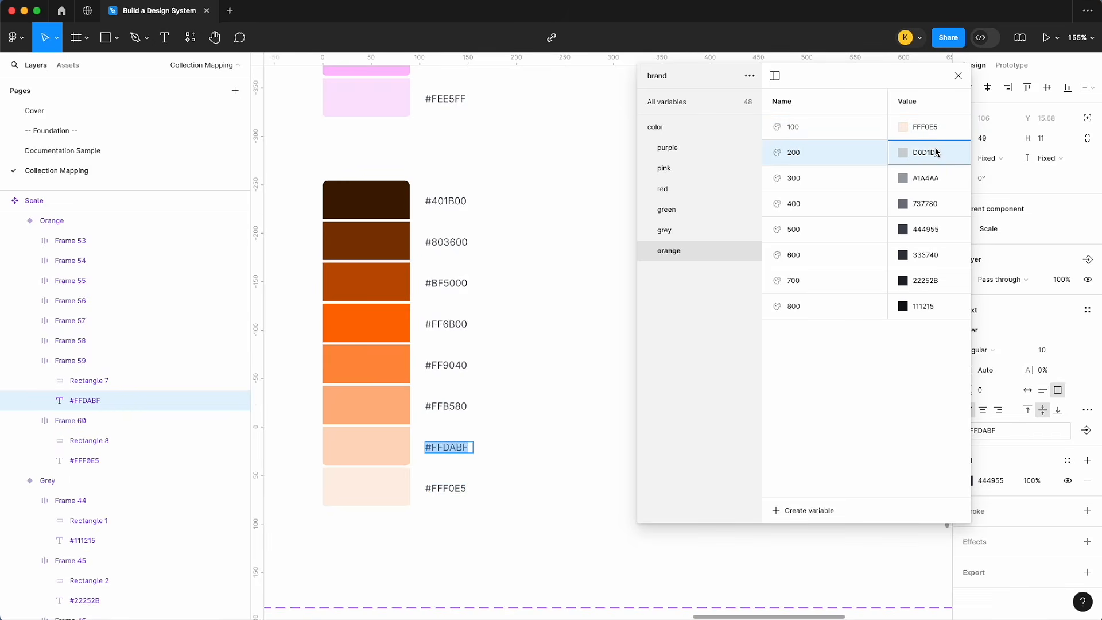
{"action": "key", "text": "ctrl+v"}
- Set orange variable 300 to FFB580 and variable 400 to FF9040, copying the hex codes from the orange scale
{"action": "double_click", "coordinate": [446, 407]}
{"action": "key", "text": "ctrl+c"}
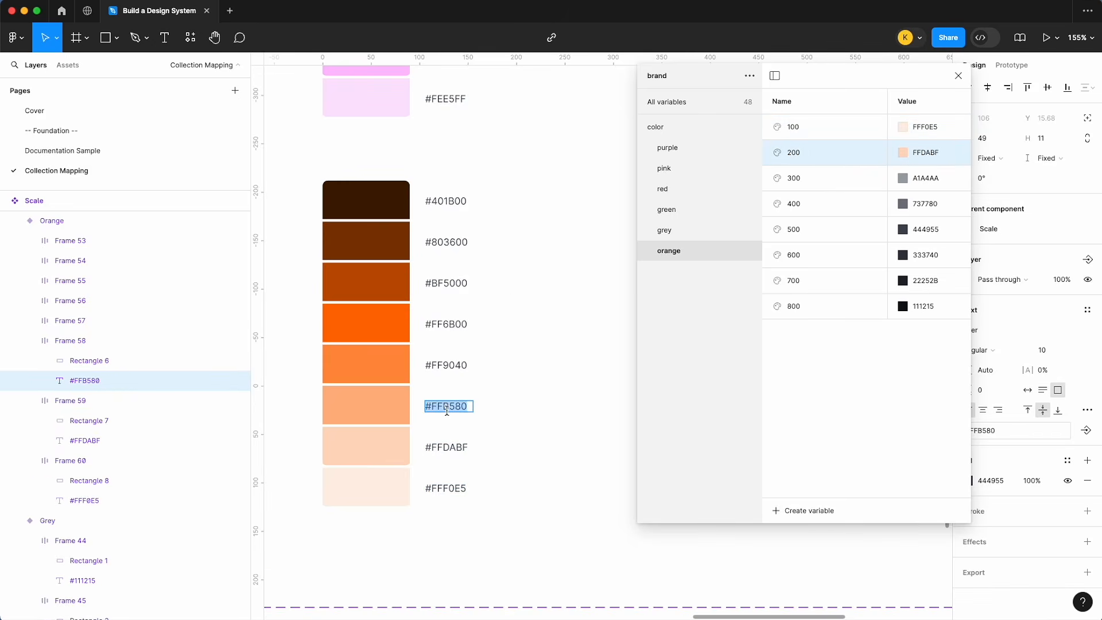
{"action": "left_click", "coordinate": [923, 182]}
{"action": "key", "text": "ctrl+v"}
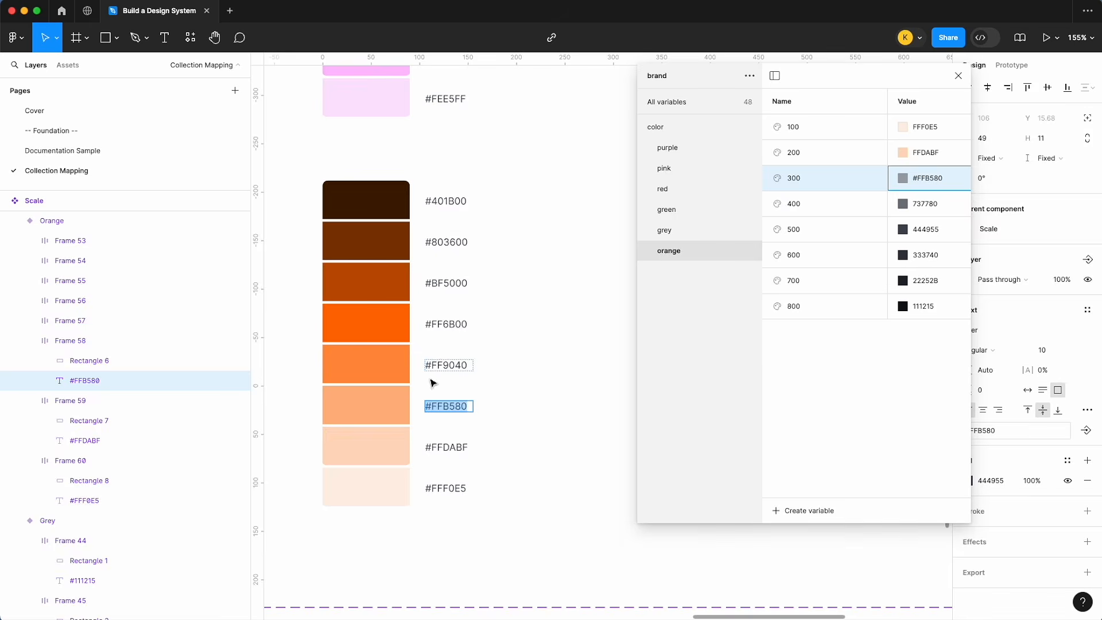
{"action": "double_click", "coordinate": [444, 363]}
{"action": "left_click", "coordinate": [922, 203]}
{"action": "type", "text": "FF9040"}
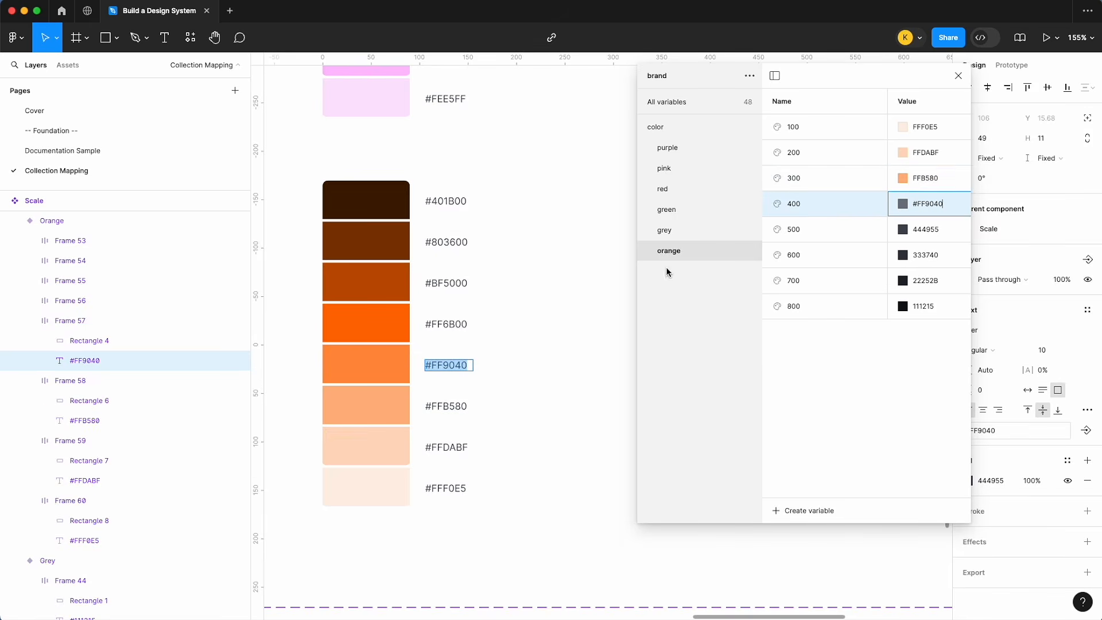
- Set orange variable 500 to FF6B00 and variable 600 to BF5000, copying the hex codes from the orange scale
{"action": "double_click", "coordinate": [445, 325]}
{"action": "key", "text": "ctrl+c"}
{"action": "left_click", "coordinate": [925, 229]}
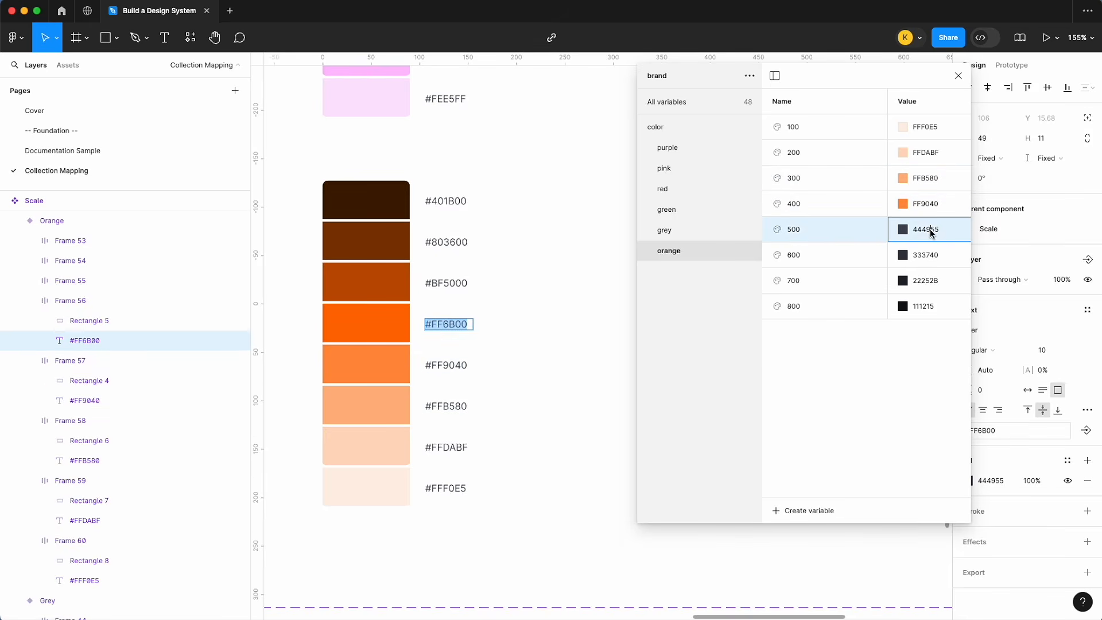
{"action": "key", "text": "ctrl+v"}
{"action": "double_click", "coordinate": [445, 283]}
{"action": "key", "text": "ctrl+c"}
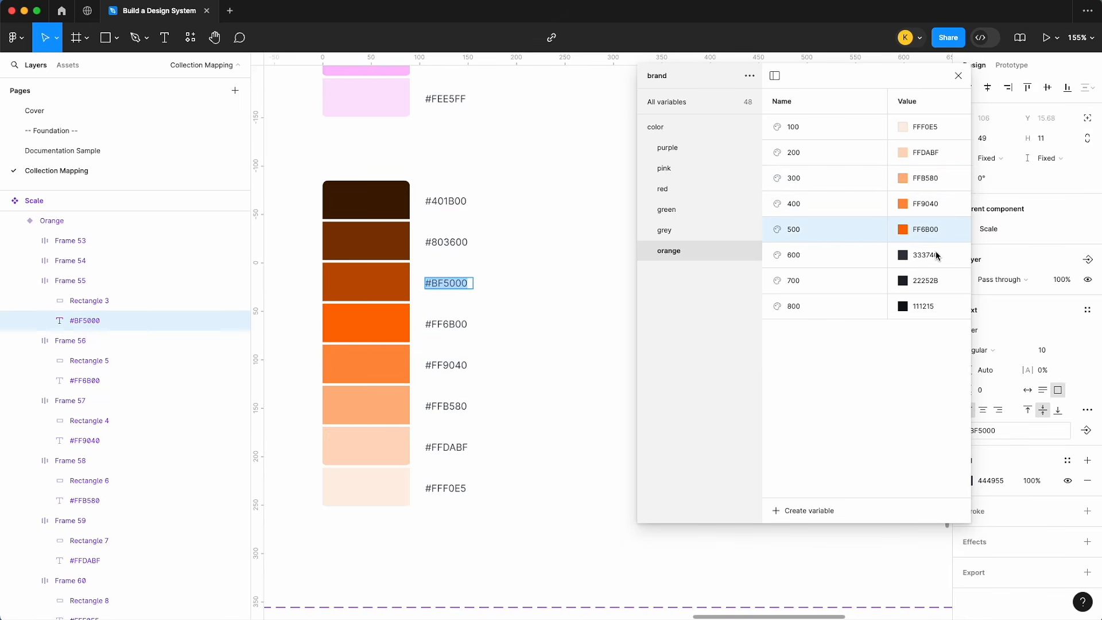
{"action": "left_click", "coordinate": [925, 255]}
{"action": "key", "text": "ctrl+v"}
- Set orange variable 700 to 803600 and variable 800 to 401B00, copying the hex codes from the orange scale
{"action": "double_click", "coordinate": [446, 242]}
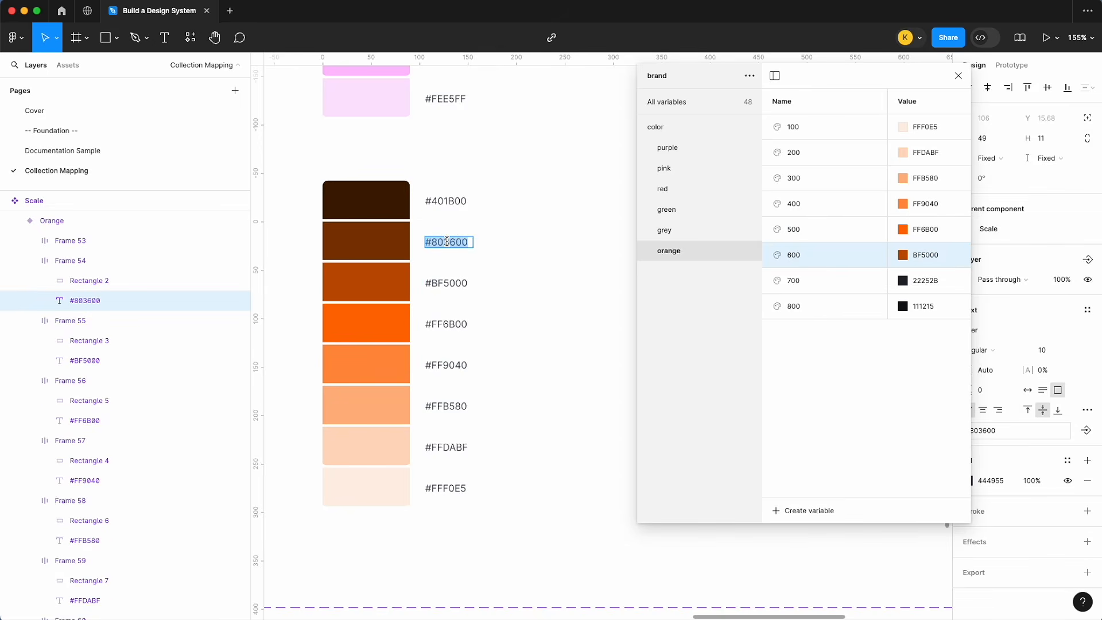
{"action": "key", "text": "ctrl+c"}
{"action": "left_click", "coordinate": [924, 280]}
{"action": "key", "text": "ctrl+v"}
{"action": "double_click", "coordinate": [454, 201]}
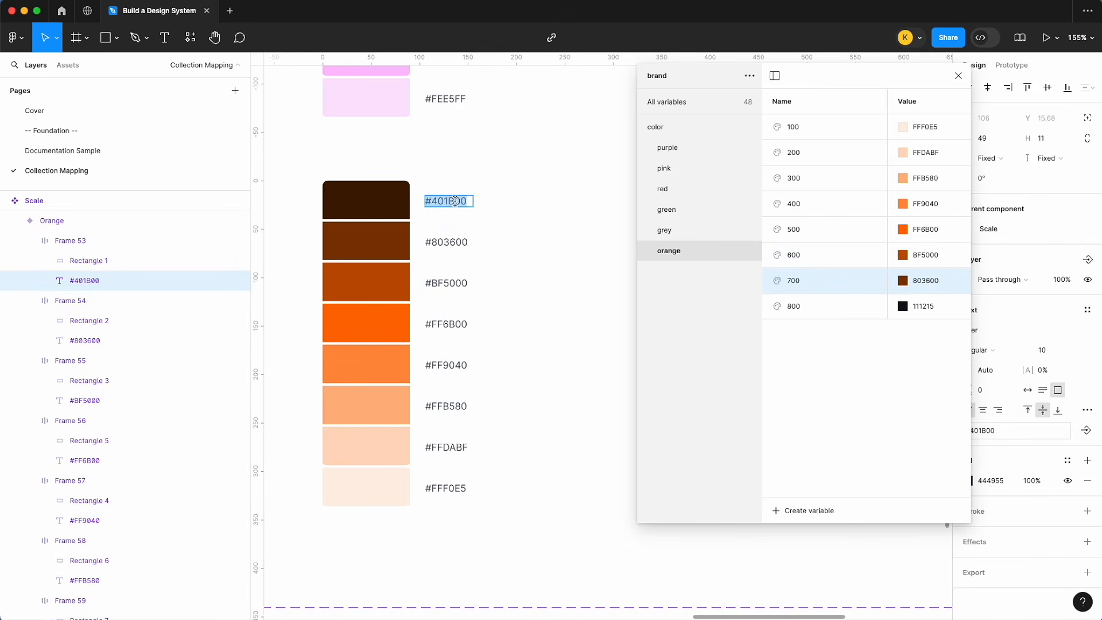
{"action": "key", "text": "ctrl+c"}
{"action": "left_click", "coordinate": [932, 307]}
{"action": "key", "text": "ctrl+v"}
- Duplicate the orange variable group and rename the copy as blue
{"action": "scroll", "coordinate": [571, 266], "scroll_direction": "down", "scroll_amount": 5, "text": "ctrl"}
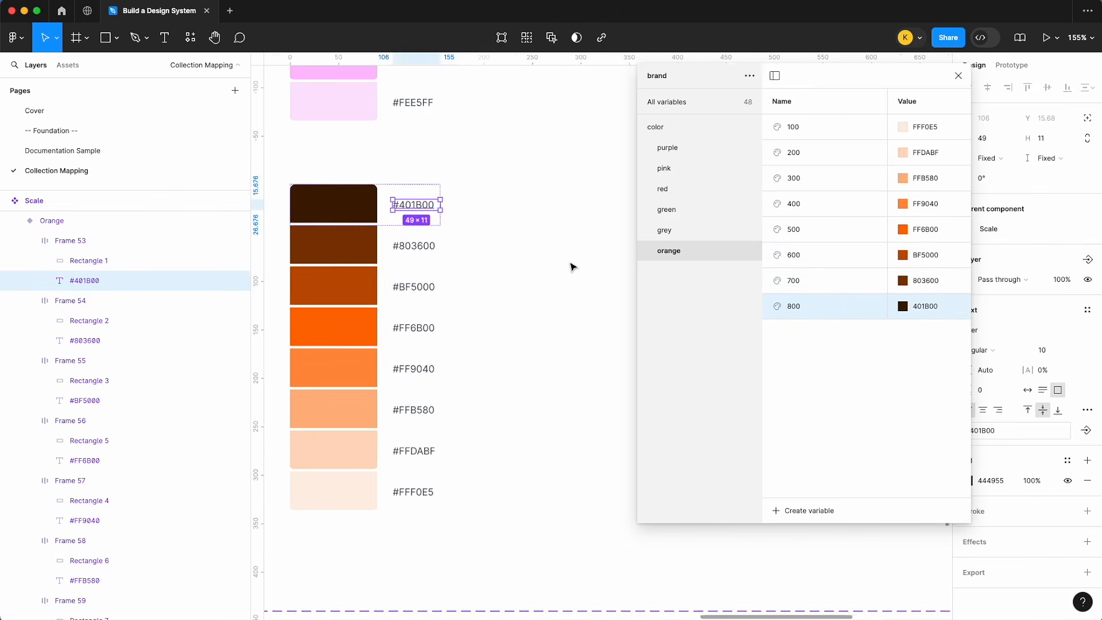
{"action": "scroll", "coordinate": [528, 236], "scroll_direction": "up", "scroll_amount": 5, "text": "ctrl"}
{"action": "left_click", "coordinate": [528, 236]}
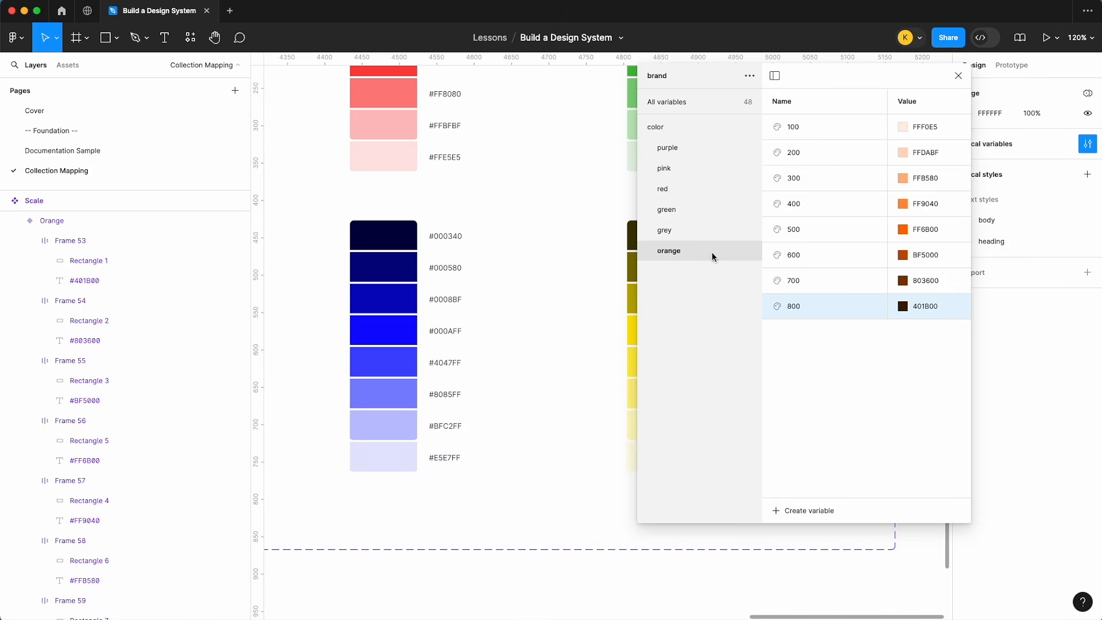
{"action": "right_click", "coordinate": [713, 253]}
{"action": "left_click", "coordinate": [745, 279]}
{"action": "double_click", "coordinate": [682, 271]}
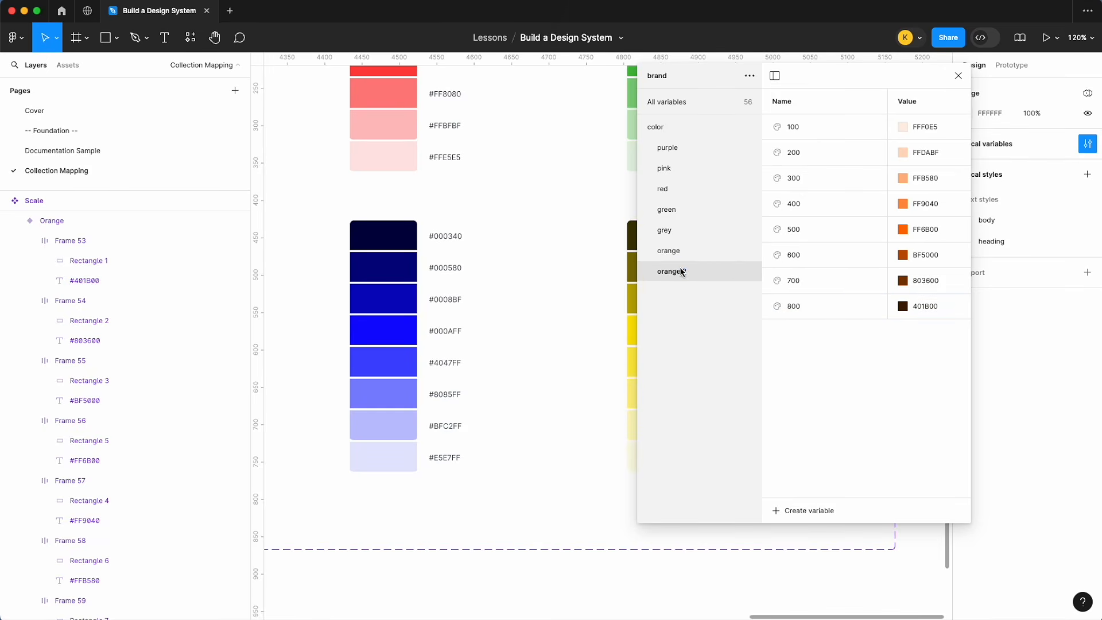
{"action": "type", "text": "bl"}
{"action": "key", "text": "Return"}
- Set blue variable 100 to E5E7FF and variable 200 to BFC2FF, copying the hex codes from the blue scale
{"action": "double_click", "coordinate": [451, 459]}
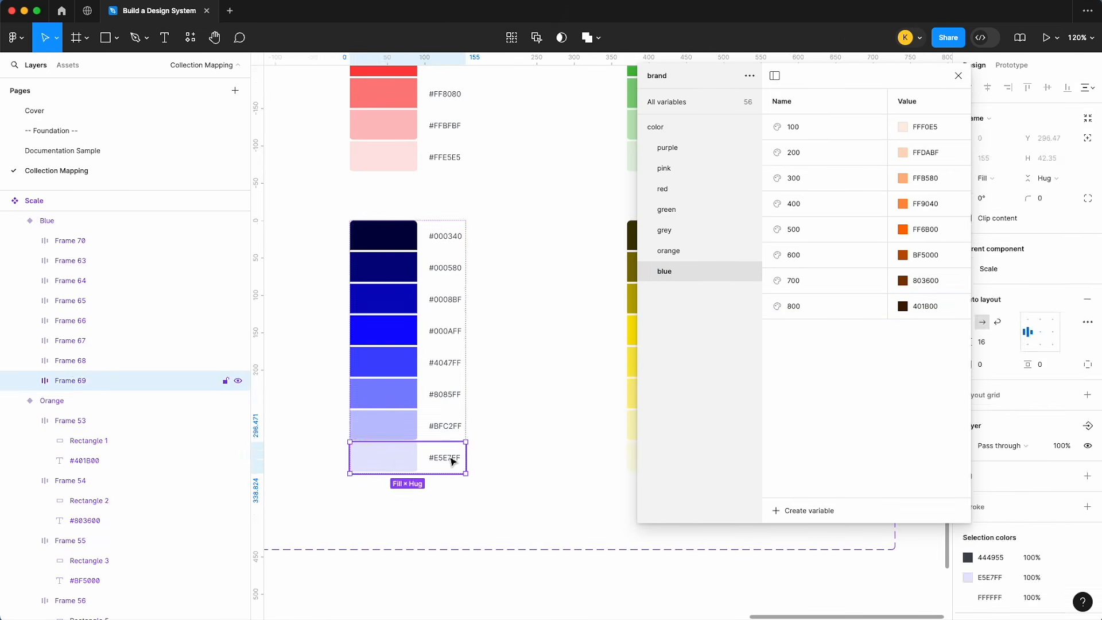
{"action": "double_click", "coordinate": [450, 457]}
{"action": "left_click", "coordinate": [941, 127]}
{"action": "key", "text": "ctrl+v"}
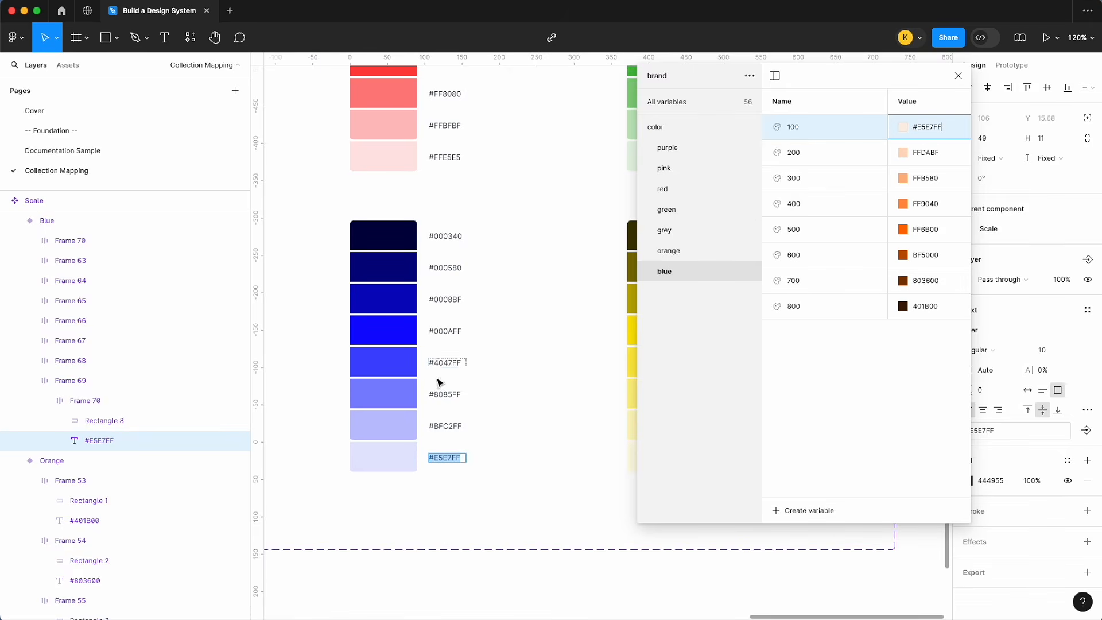
{"action": "left_click", "coordinate": [447, 423]}
{"action": "double_click", "coordinate": [444, 427]}
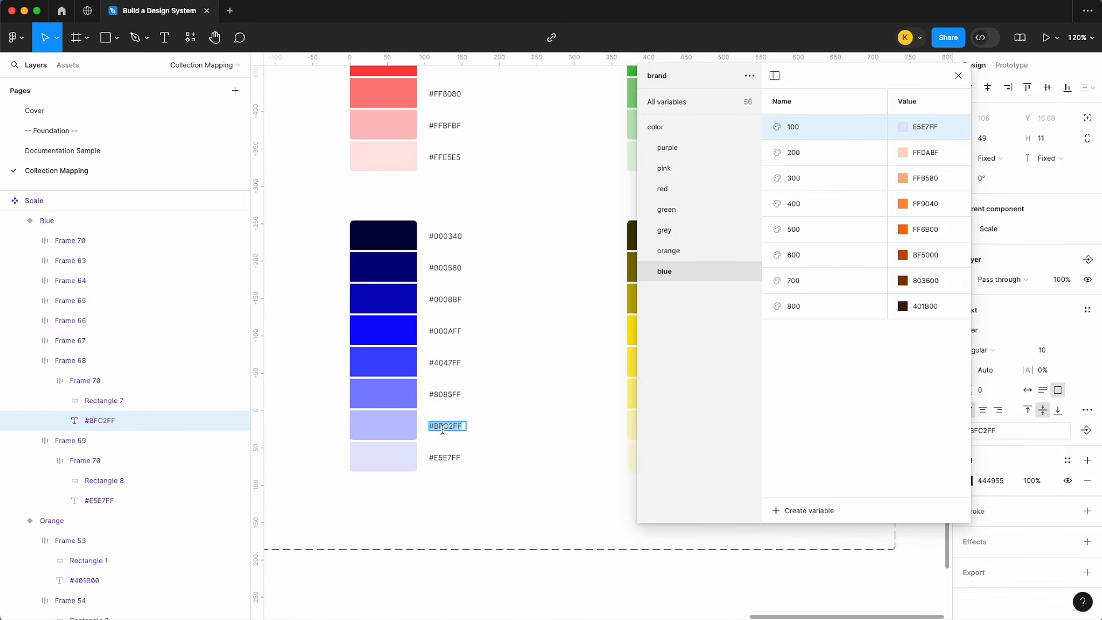
{"action": "left_click", "coordinate": [933, 154]}
{"action": "key", "text": "ctrl+v"}
- Set blue variable 300 to 8085FF and variable 400 to 4047FF, copying the hex codes from the blue scale
{"action": "double_click", "coordinate": [445, 392]}
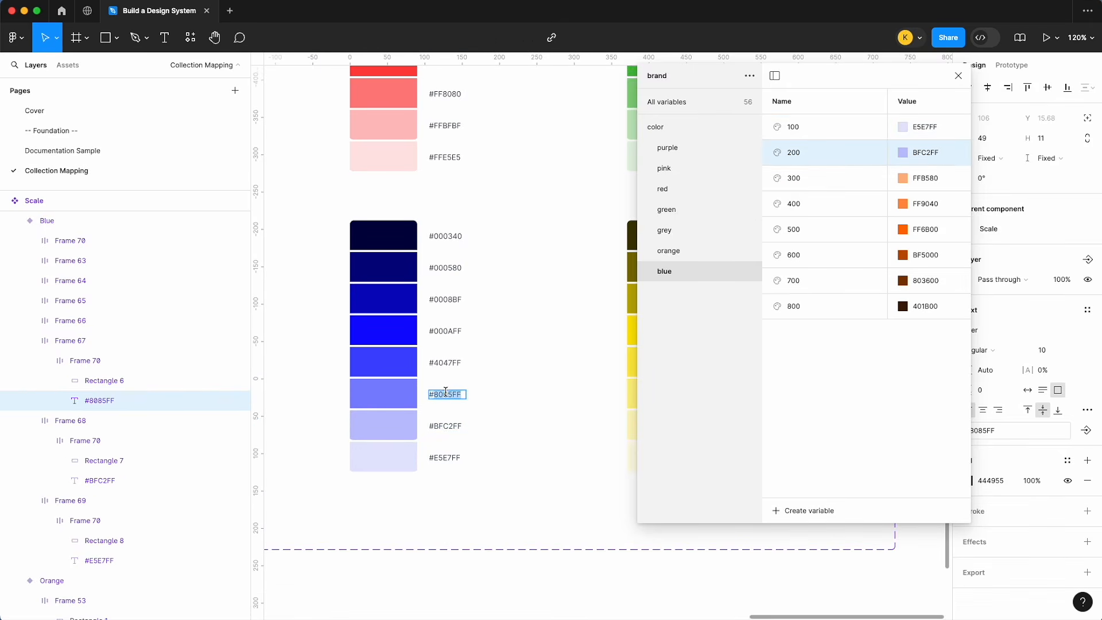
{"action": "left_click", "coordinate": [941, 178]}
{"action": "key", "text": "ctrl+v"}
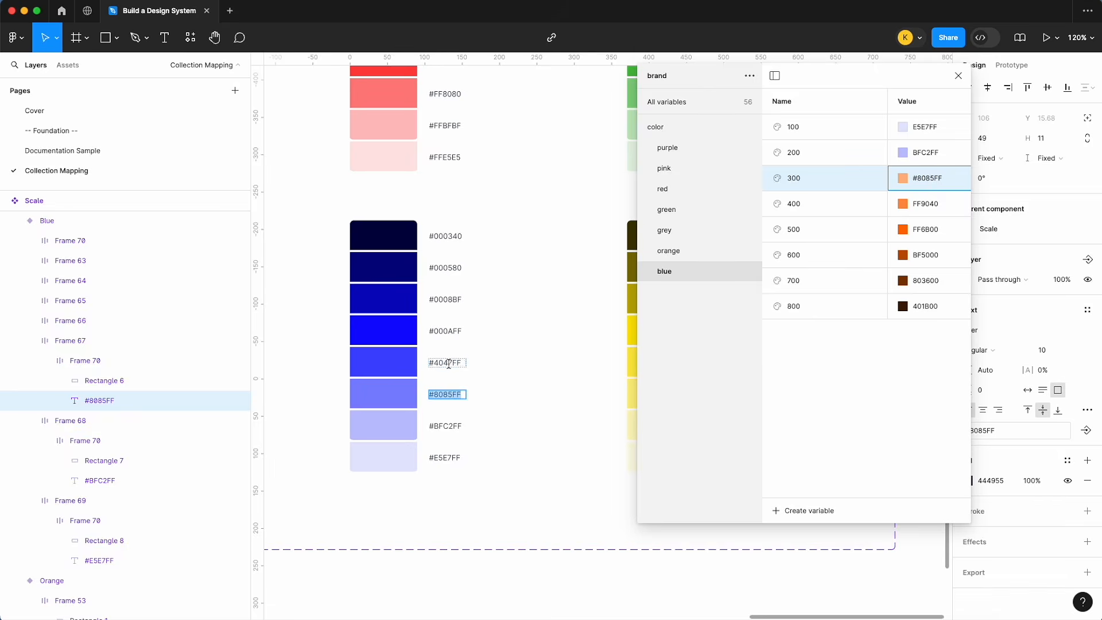
{"action": "double_click", "coordinate": [446, 363]}
{"action": "left_click", "coordinate": [918, 204]}
{"action": "key", "text": "ctrl+v"}
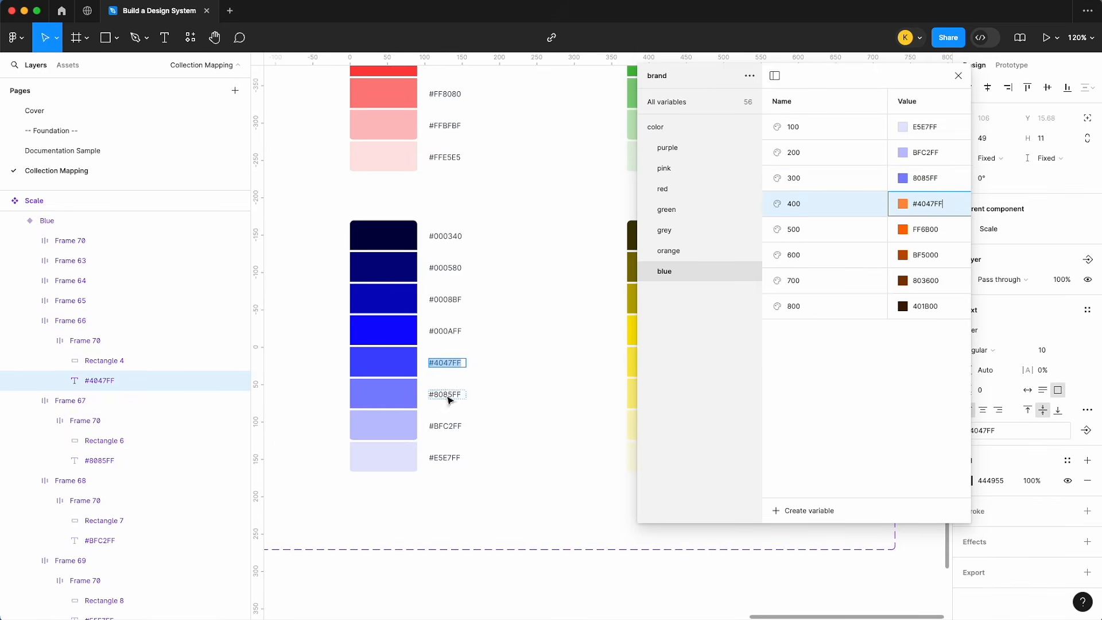
- Set blue variable 500 to 000AFF and variable 600 to 0008BF, copying the hex codes from the blue scale
{"action": "double_click", "coordinate": [456, 329]}
{"action": "left_click", "coordinate": [923, 230]}
{"action": "key", "text": "ctrl+v"}
{"action": "left_click", "coordinate": [447, 299]}
{"action": "double_click", "coordinate": [447, 298]}
{"action": "key", "text": "ctrl+c"}
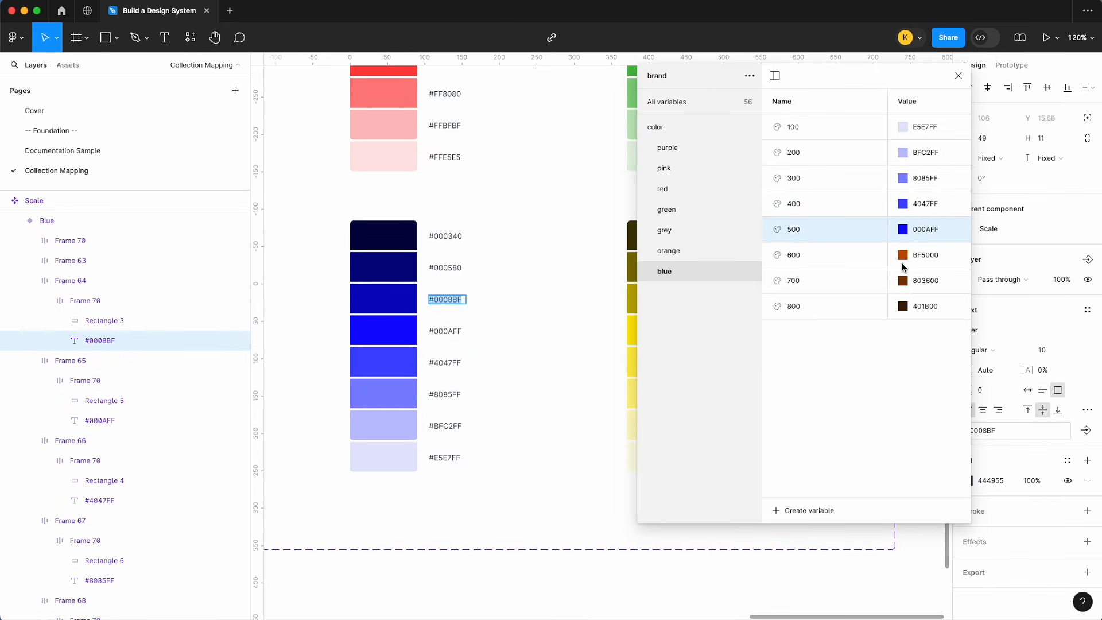
{"action": "left_click", "coordinate": [924, 254]}
{"action": "key", "text": "ctrl+v"}
- Set blue variable 700 to 000580 and variable 800 to 000340, copying the hex codes from the blue scale
{"action": "double_click", "coordinate": [451, 267]}
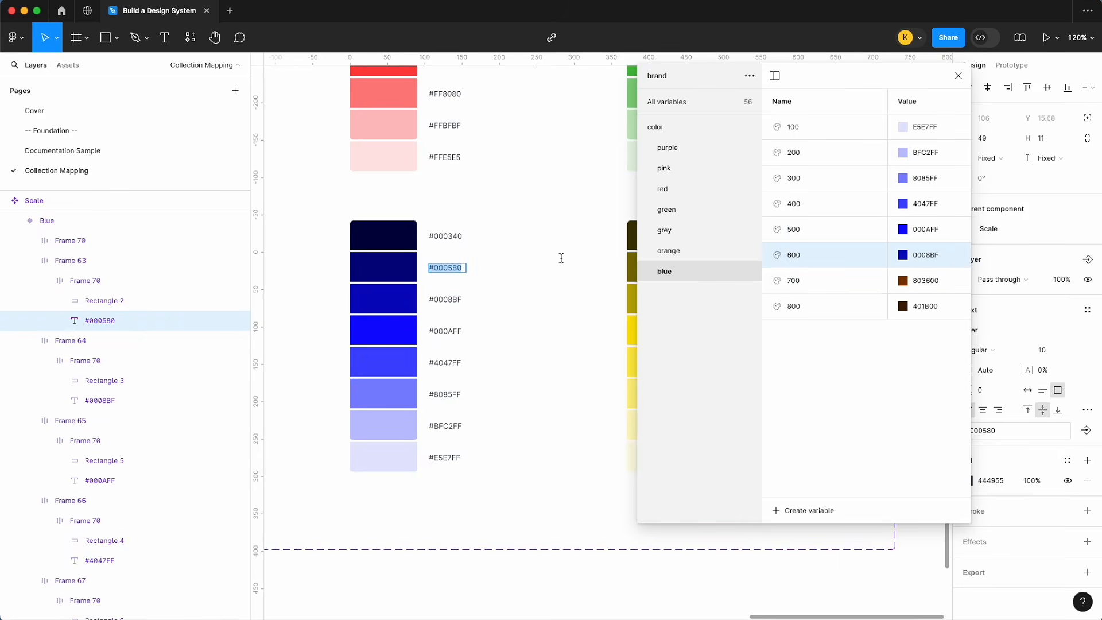
{"action": "key", "text": "ctrl+c"}
{"action": "left_click", "coordinate": [924, 280]}
{"action": "key", "text": "ctrl+v"}
{"action": "double_click", "coordinate": [445, 237]}
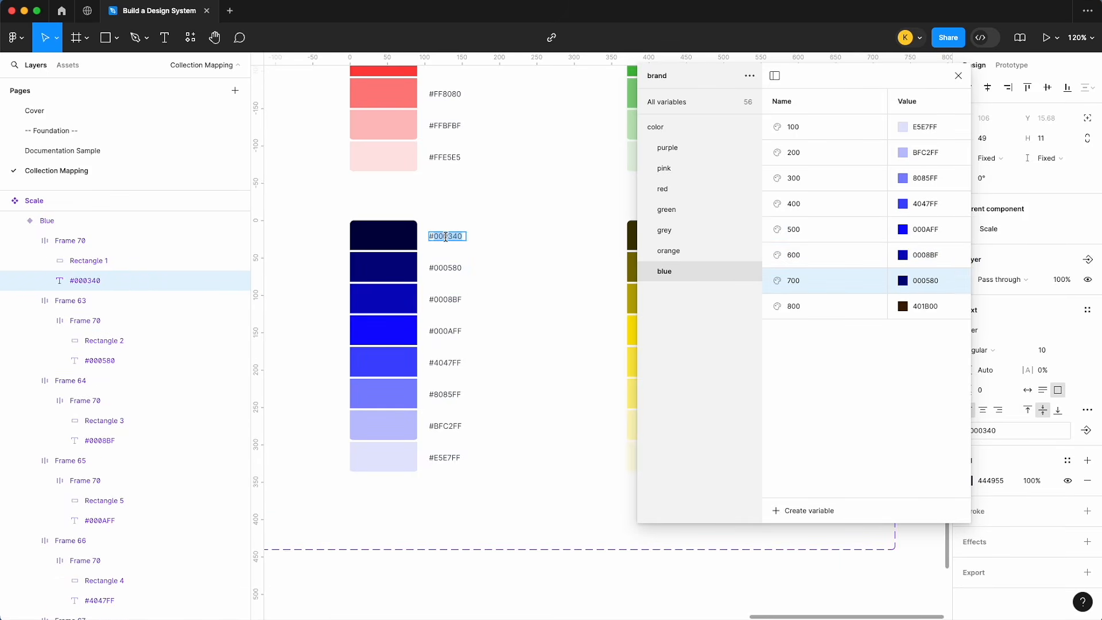
{"action": "key", "text": "ctrl+c"}
{"action": "left_click", "coordinate": [910, 307]}
{"action": "key", "text": "ctrl+v"}
{"action": "key", "text": "Escape"}
- Duplicate the blue variable group and rename the copy as yellow
{"action": "scroll", "coordinate": [568, 342], "scroll_direction": "right", "scroll_amount": 5}
{"action": "scroll", "coordinate": [568, 343], "scroll_direction": "right", "scroll_amount": 3}
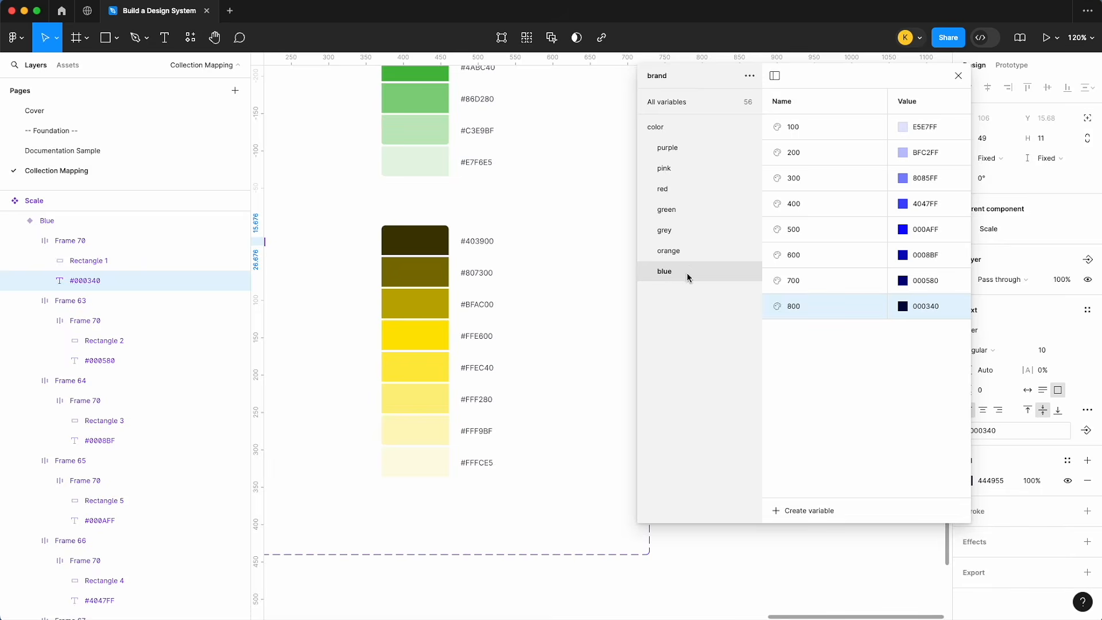
{"action": "right_click", "coordinate": [686, 272]}
{"action": "left_click", "coordinate": [724, 299]}
{"action": "left_click", "coordinate": [685, 294]}
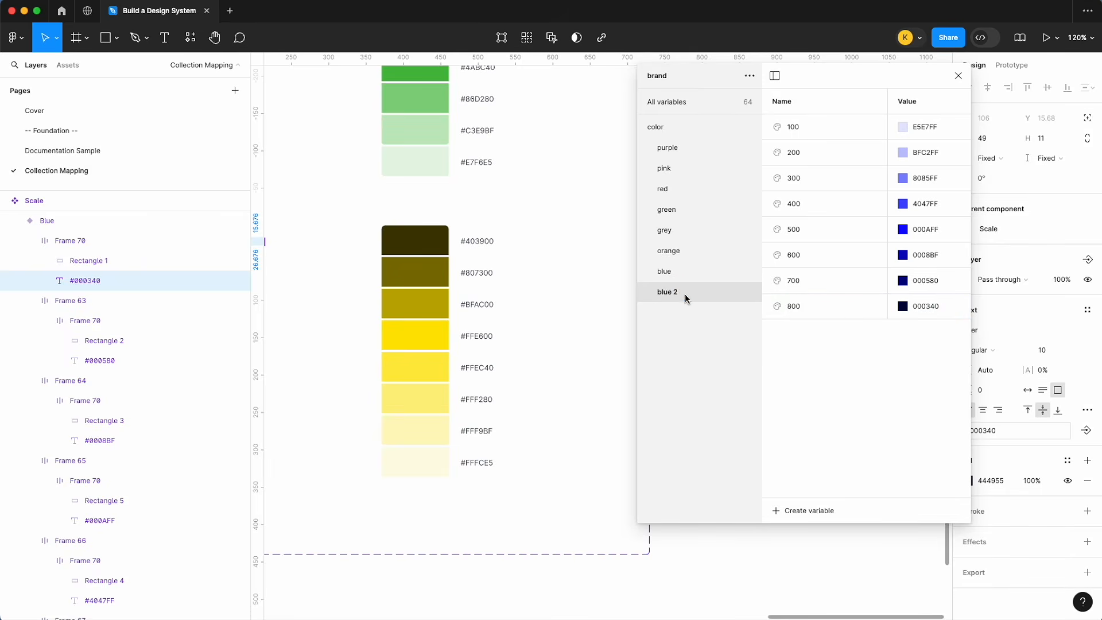
{"action": "type", "text": "yellow"}
{"action": "key", "text": "Return"}
- Set yellow variable 100 to FFFCE5 and variable 200 to FFF9BF, copying the hex codes from the yellow scale
{"action": "scroll", "coordinate": [528, 359], "scroll_direction": "up", "scroll_amount": 3}
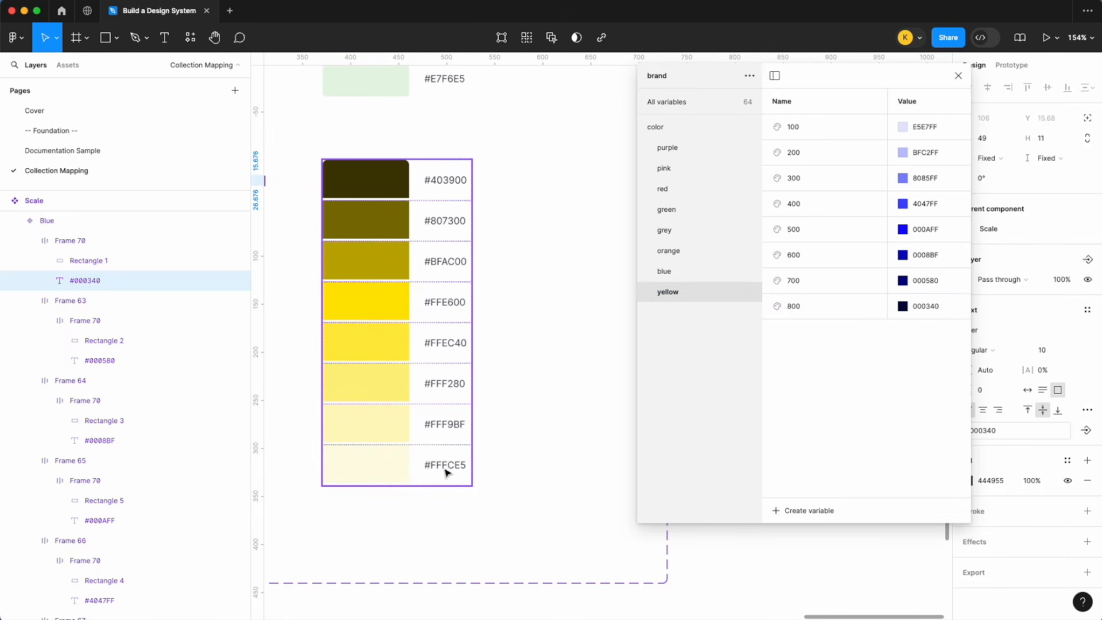
{"action": "double_click", "coordinate": [442, 466]}
{"action": "double_click", "coordinate": [443, 465]}
{"action": "double_click", "coordinate": [919, 125]}
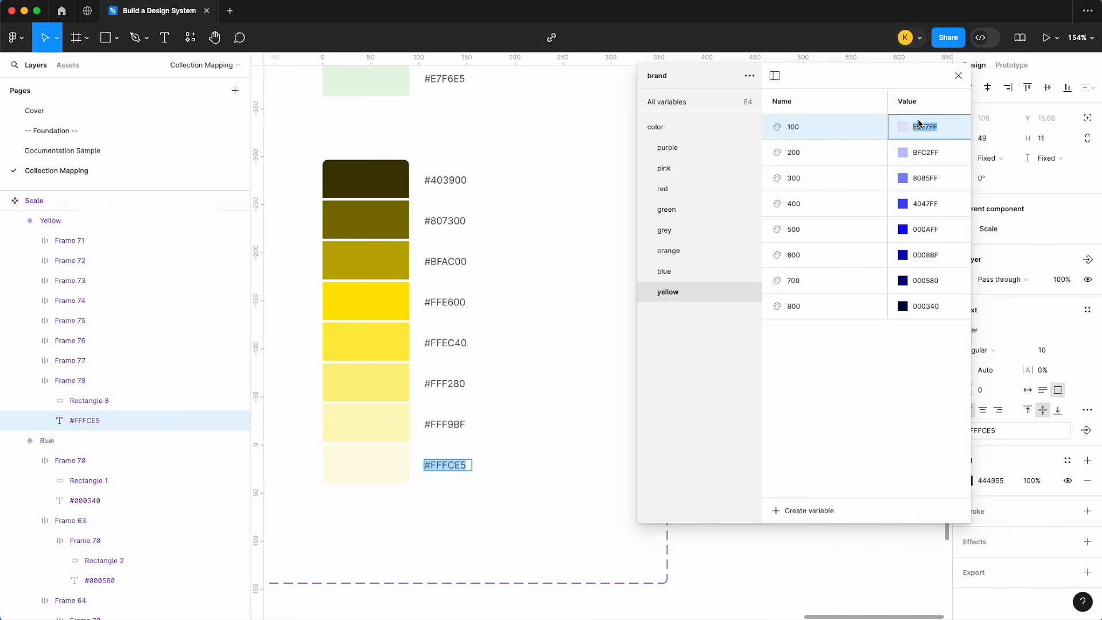
{"action": "key", "text": "ctrl+v"}
{"action": "double_click", "coordinate": [445, 424]}
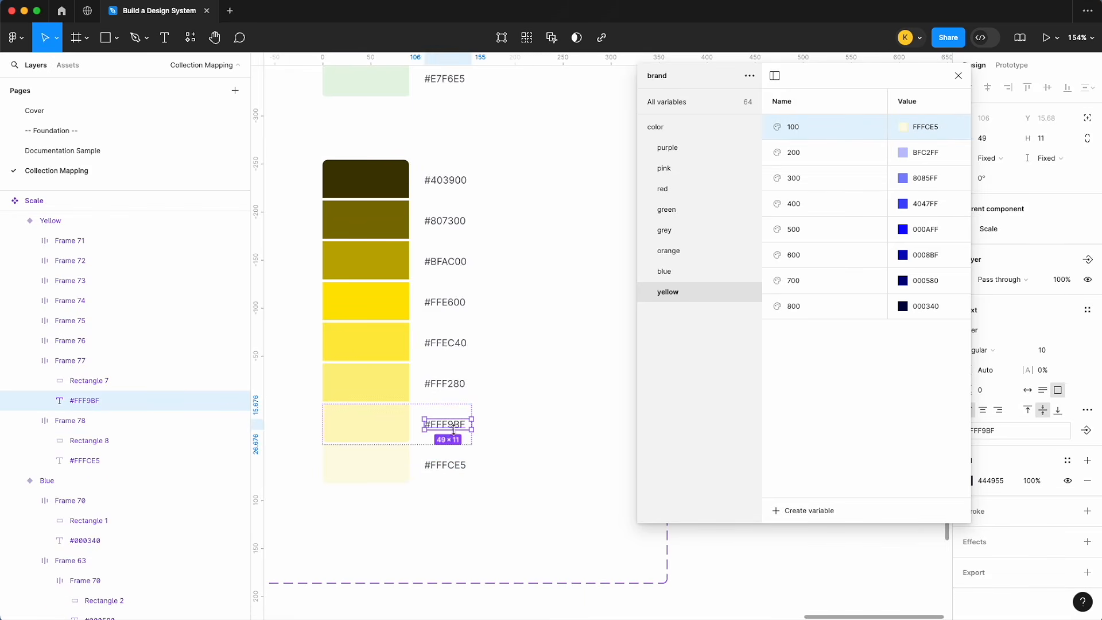
{"action": "key", "text": "ctrl+c"}
{"action": "double_click", "coordinate": [941, 156]}
{"action": "key", "text": "ctrl+v"}
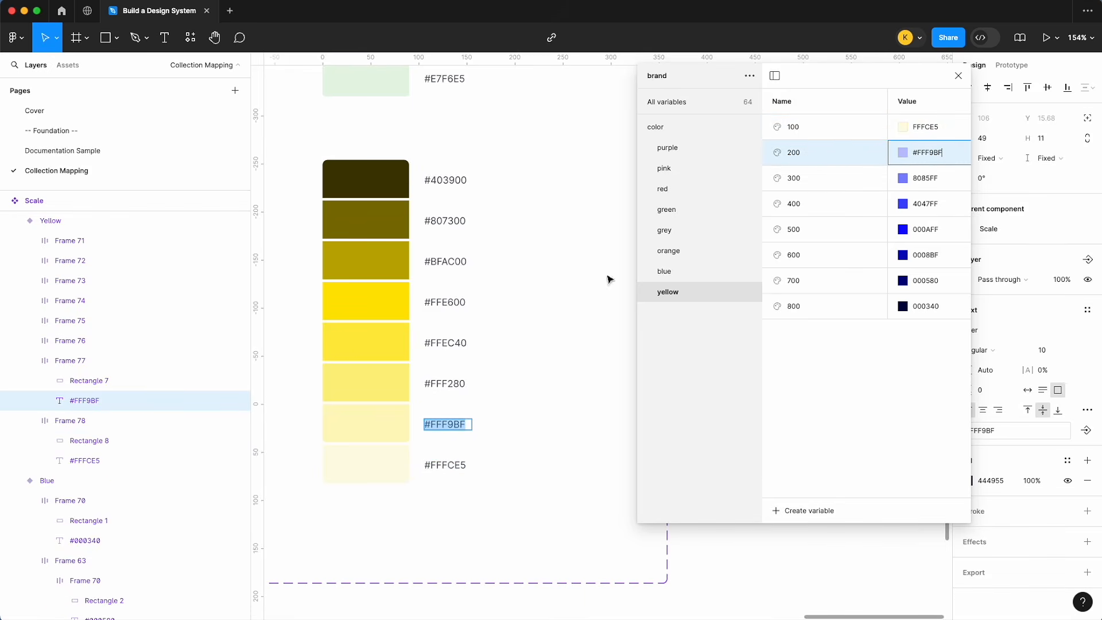
- Set yellow variable 300 to FFF280 and variable 400 to FFEC40, copying the hex codes from the yellow scale
{"action": "double_click", "coordinate": [449, 386]}
{"action": "double_click", "coordinate": [914, 182]}
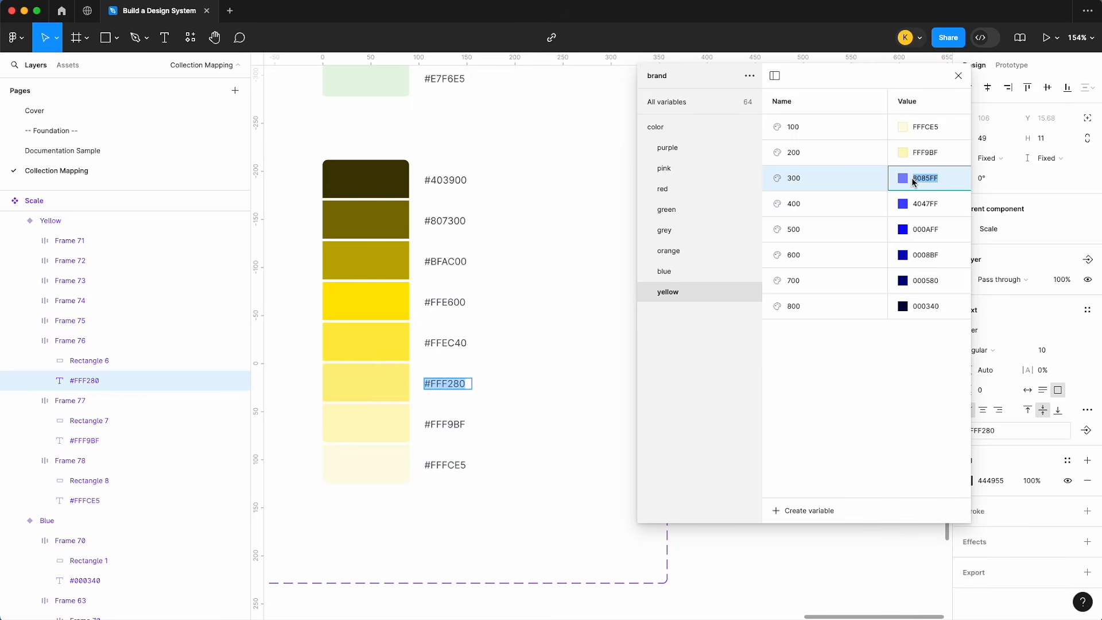
{"action": "key", "text": "ctrl+v"}
{"action": "double_click", "coordinate": [448, 343]}
{"action": "key", "text": "ctrl+c"}
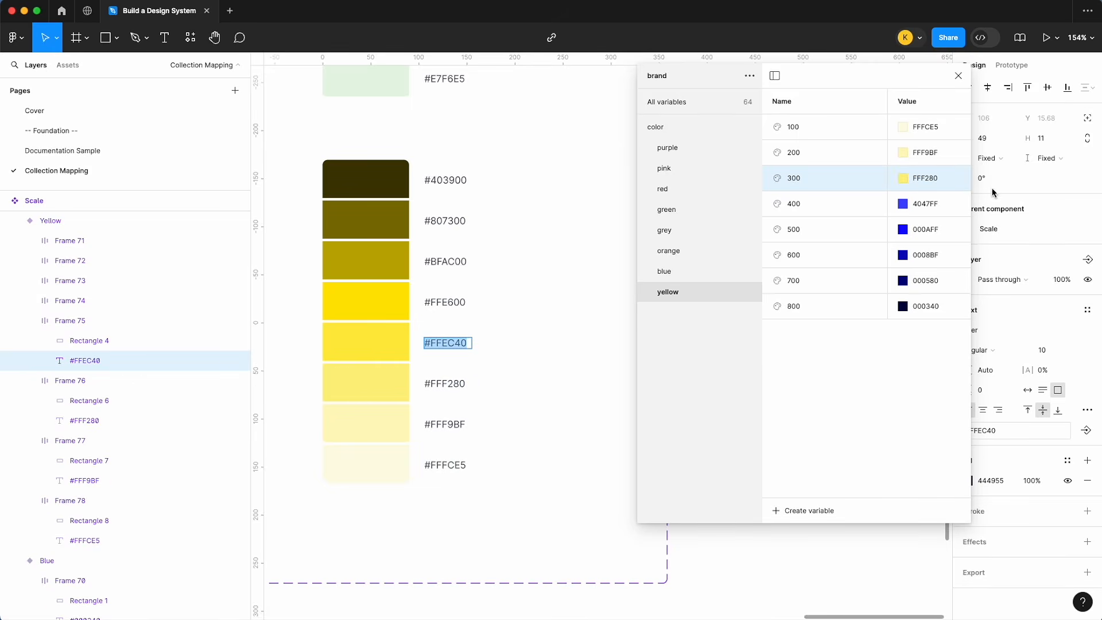
{"action": "double_click", "coordinate": [935, 207]}
{"action": "key", "text": "ctrl+v"}
- Set yellow variable 500 to FFE600 and variable 600 to BFAC00, copying the hex codes from the yellow scale
{"action": "double_click", "coordinate": [448, 302]}
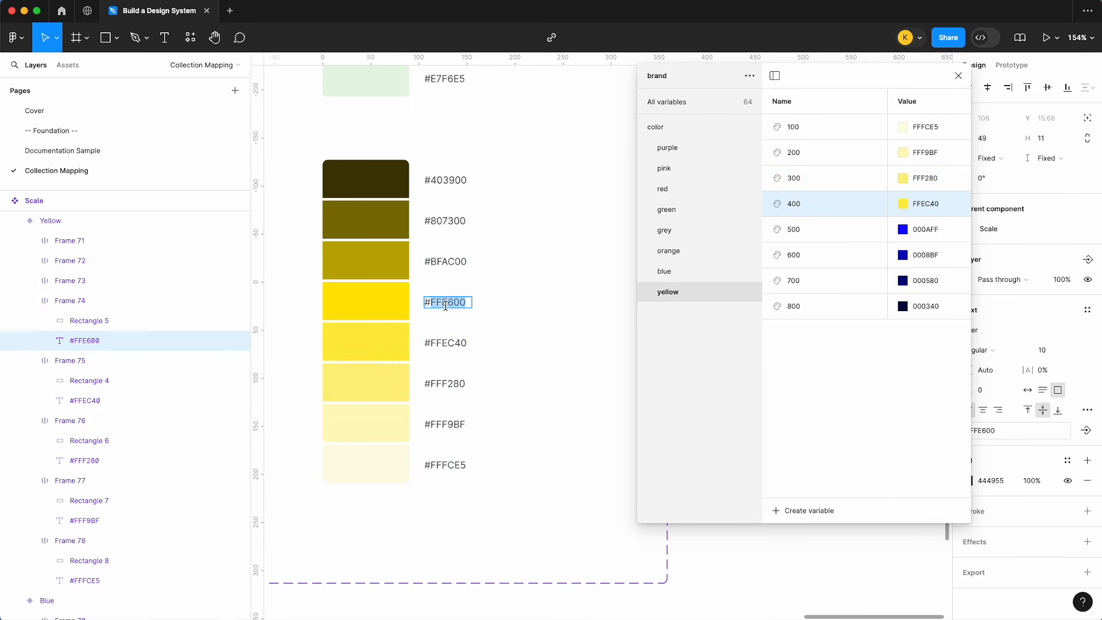
{"action": "key", "text": "ctrl+c"}
{"action": "double_click", "coordinate": [924, 232]}
{"action": "key", "text": "ctrl+v"}
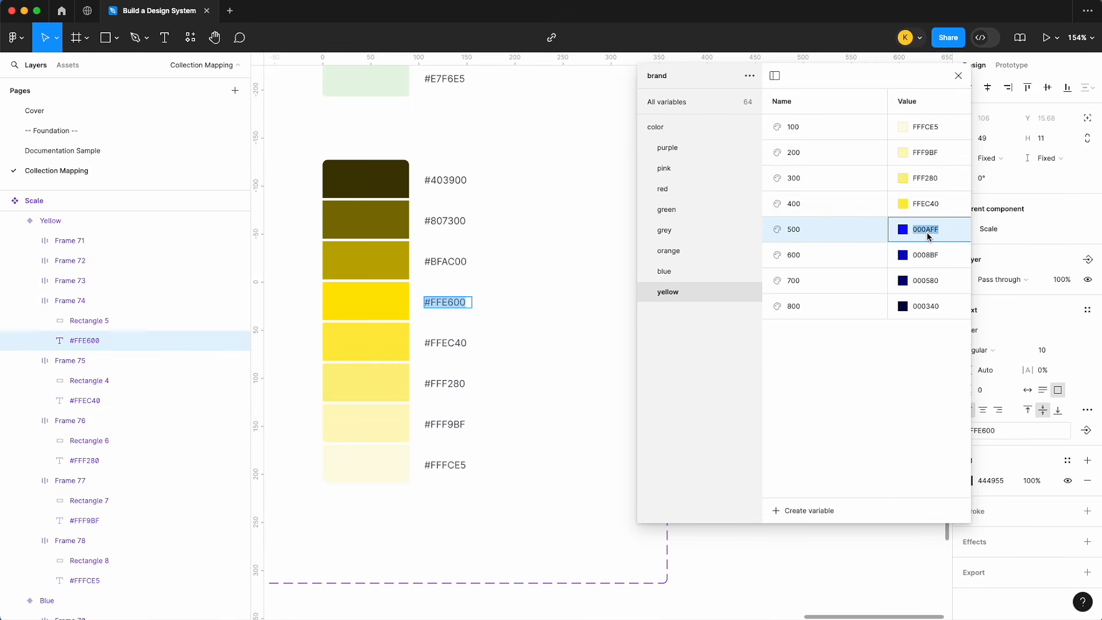
{"action": "double_click", "coordinate": [457, 261]}
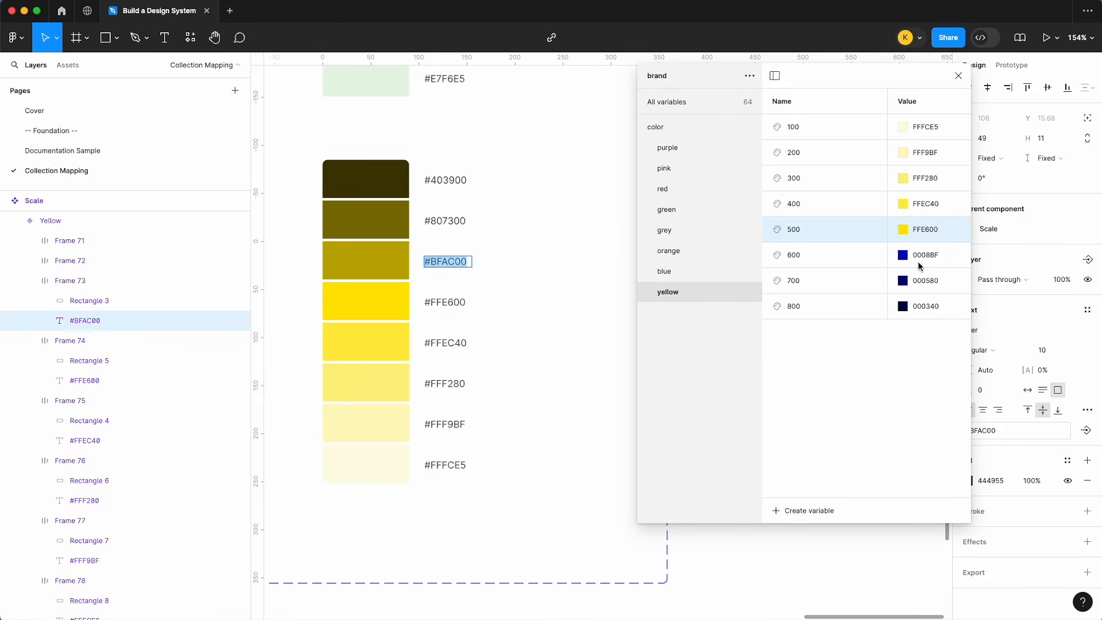
{"action": "key", "text": "ctrl+c"}
{"action": "double_click", "coordinate": [931, 259]}
{"action": "key", "text": "ctrl+v"}
- Set yellow variable 700 to 807300 and variable 800 to 403900, copying the hex codes from the yellow scale
{"action": "double_click", "coordinate": [445, 221]}
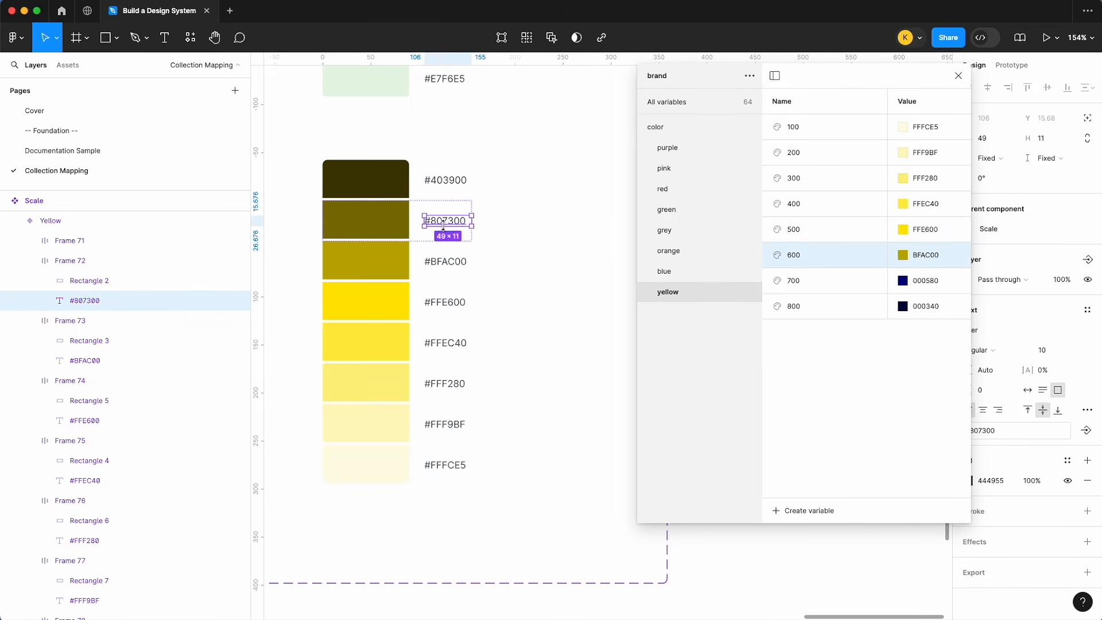
{"action": "key", "text": "ctrl+c"}
{"action": "double_click", "coordinate": [935, 283]}
{"action": "key", "text": "ctrl+v"}
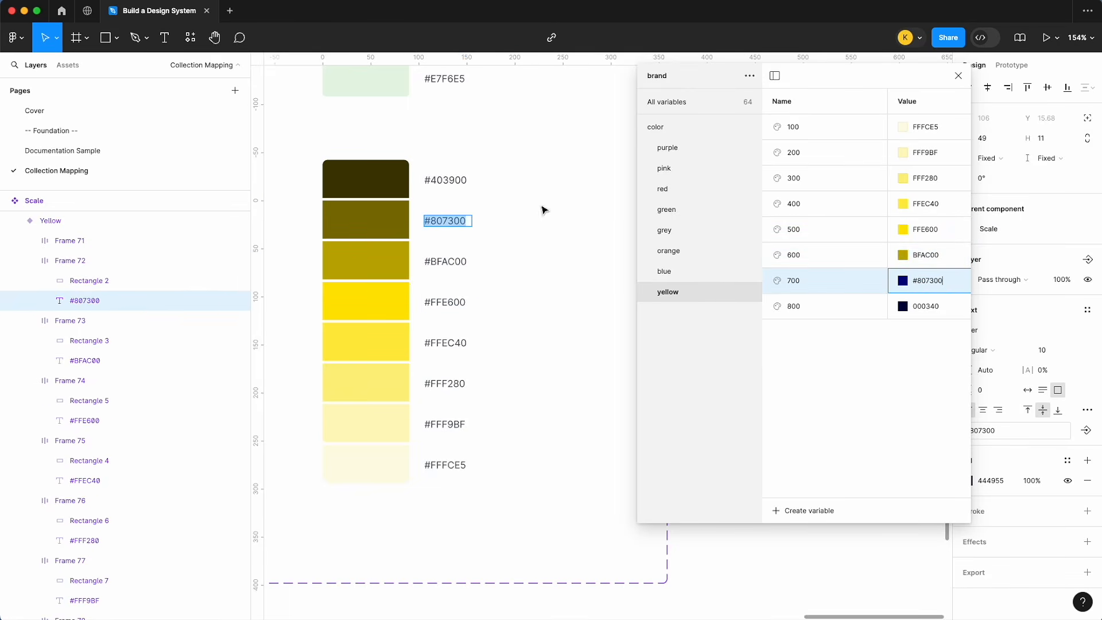
{"action": "double_click", "coordinate": [442, 181]}
{"action": "key", "text": "ctrl+c"}
{"action": "double_click", "coordinate": [935, 306]}
{"action": "key", "text": "ctrl+v"}
{"action": "key", "text": "Escape"}
- Widen the variables window and review every variable of the brand collection's color group, from purple through yellow
{"action": "scroll", "coordinate": [576, 295], "scroll_direction": "down", "scroll_amount": 10}
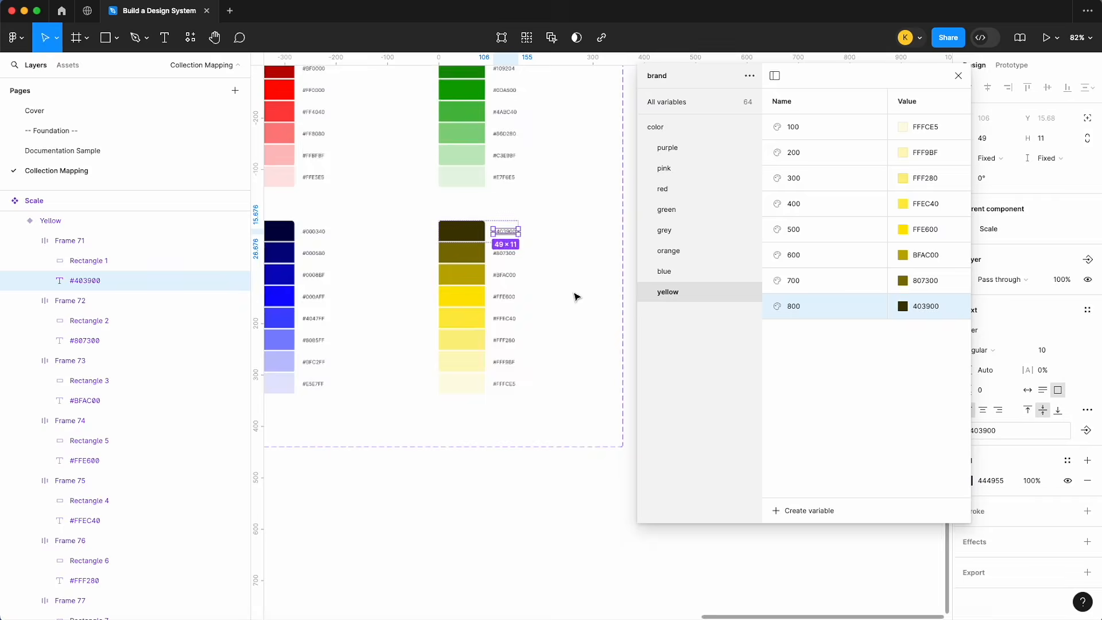
{"action": "scroll", "coordinate": [576, 295], "scroll_direction": "right", "scroll_amount": 3}
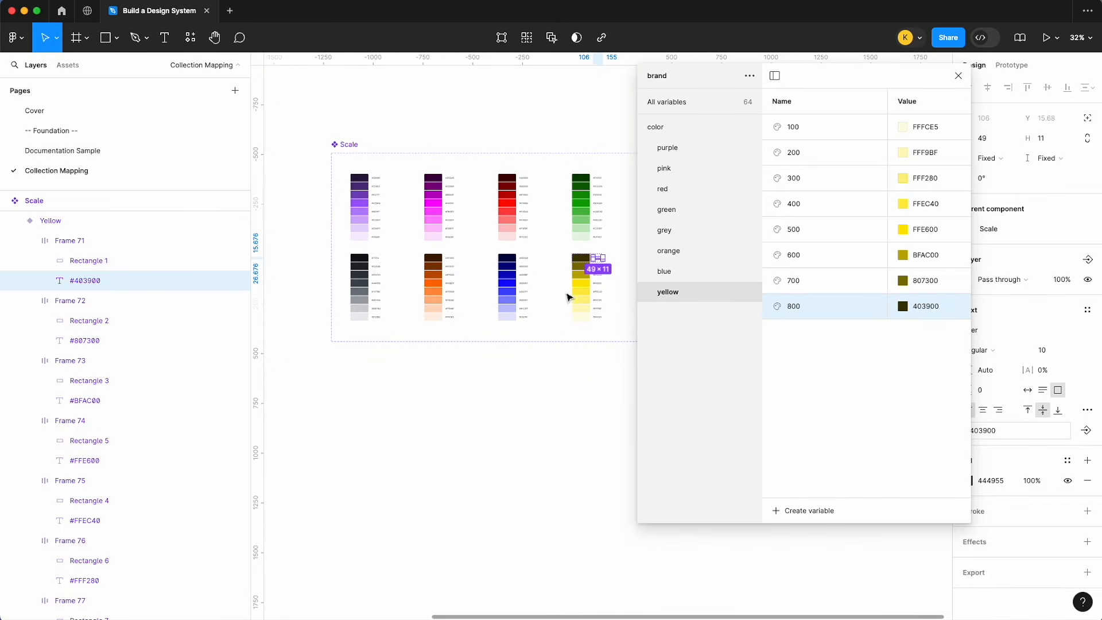
{"action": "left_click", "coordinate": [682, 128]}
{"action": "scroll", "coordinate": [800, 215], "scroll_direction": "down", "scroll_amount": 1}
{"action": "left_click_drag", "start_coordinate": [636, 265], "coordinate": [582, 265]}
{"action": "scroll", "coordinate": [838, 263], "scroll_direction": "down", "scroll_amount": 10}
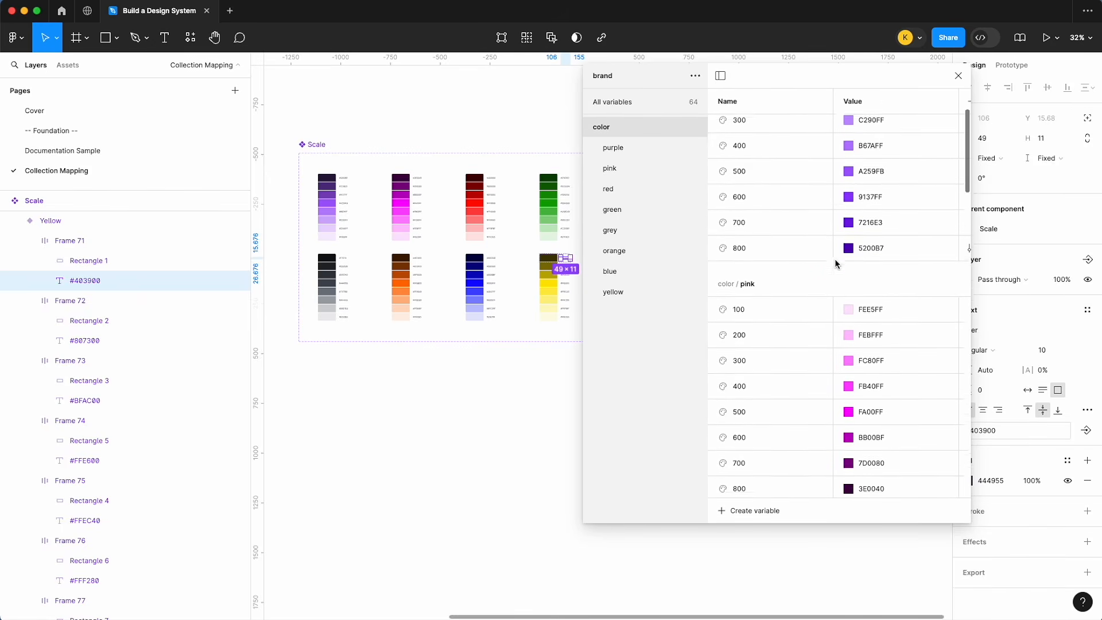
{"action": "scroll", "coordinate": [834, 263], "scroll_direction": "down", "scroll_amount": 15}
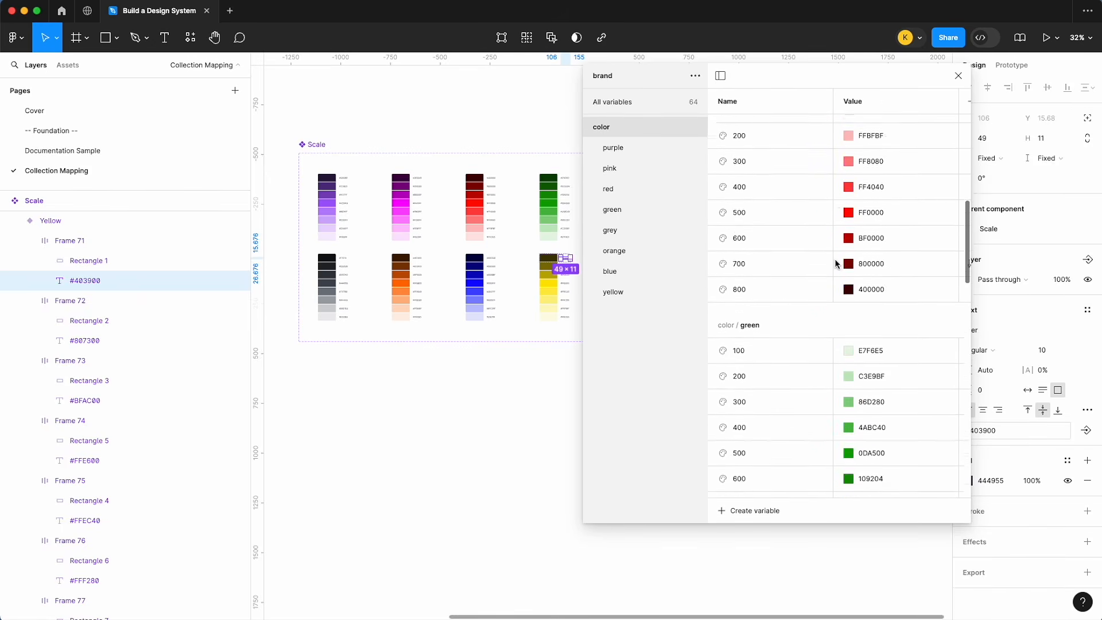
{"action": "scroll", "coordinate": [835, 263], "scroll_direction": "down", "scroll_amount": 5}
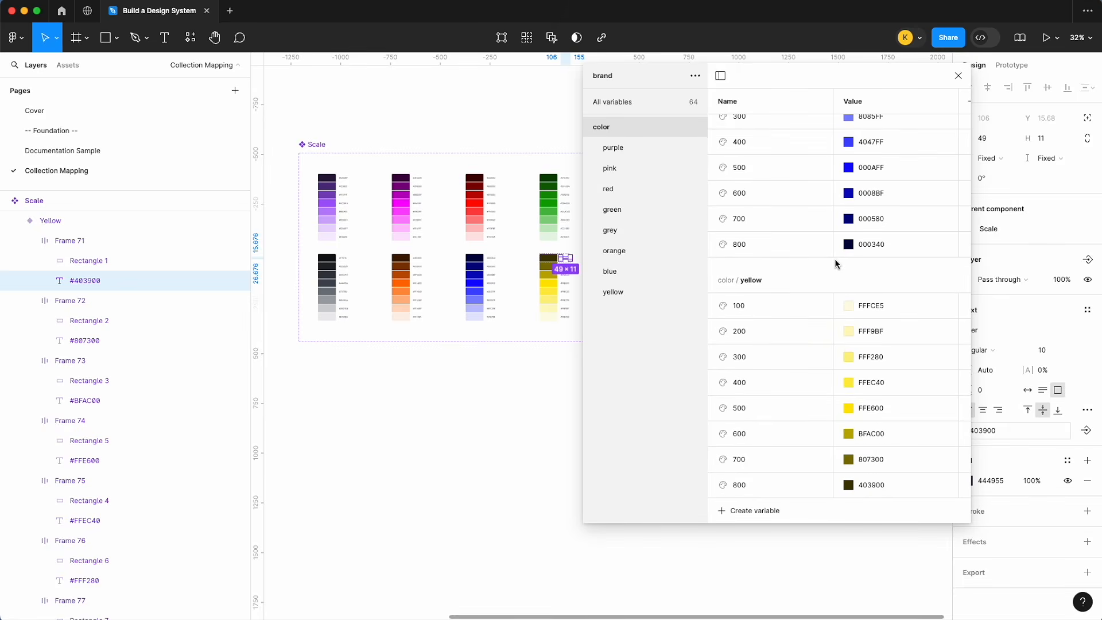
{"action": "scroll", "coordinate": [835, 263], "scroll_direction": "up", "scroll_amount": 20}
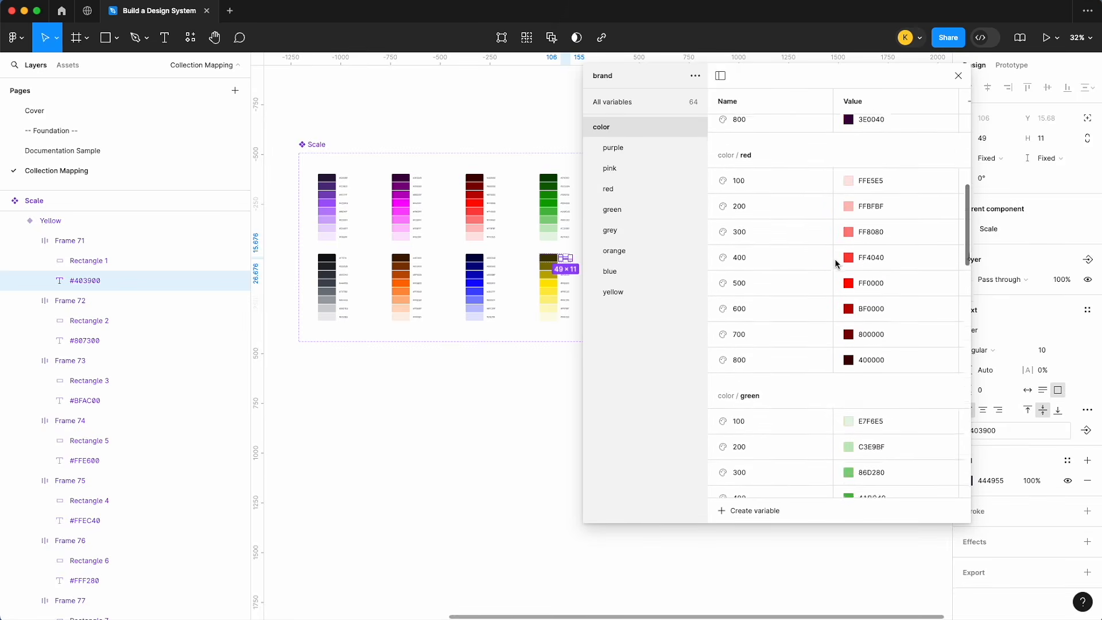
{"action": "scroll", "coordinate": [834, 258], "scroll_direction": "up", "scroll_amount": 3}
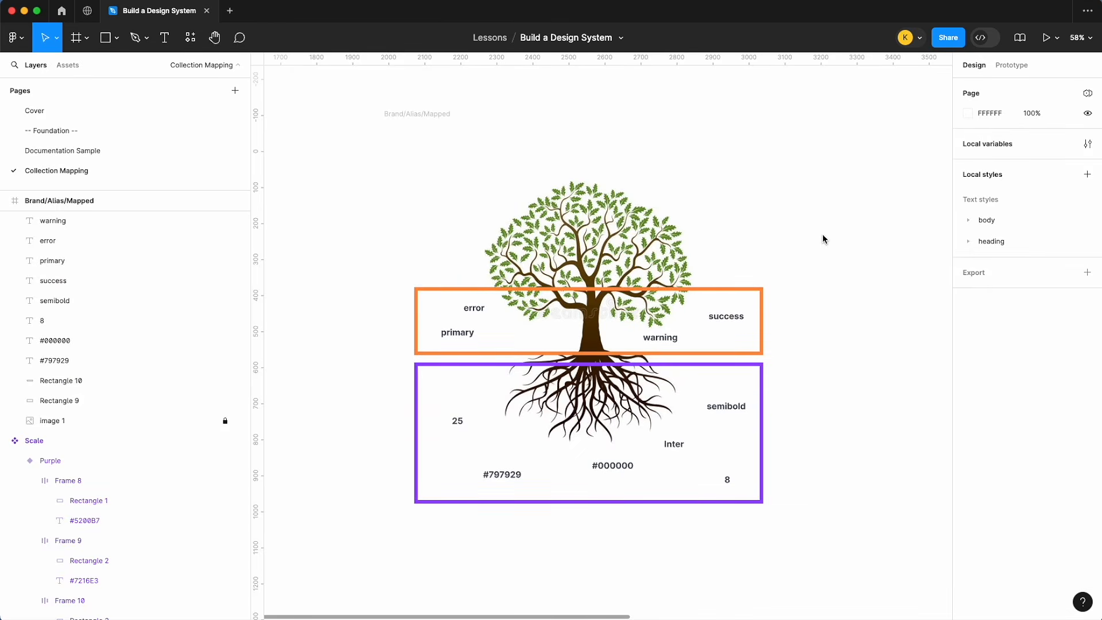
- Lower the top edge of the orange rectangle around the tree trunk, resizing it to 969 × 176
{"action": "left_click", "coordinate": [658, 288]}
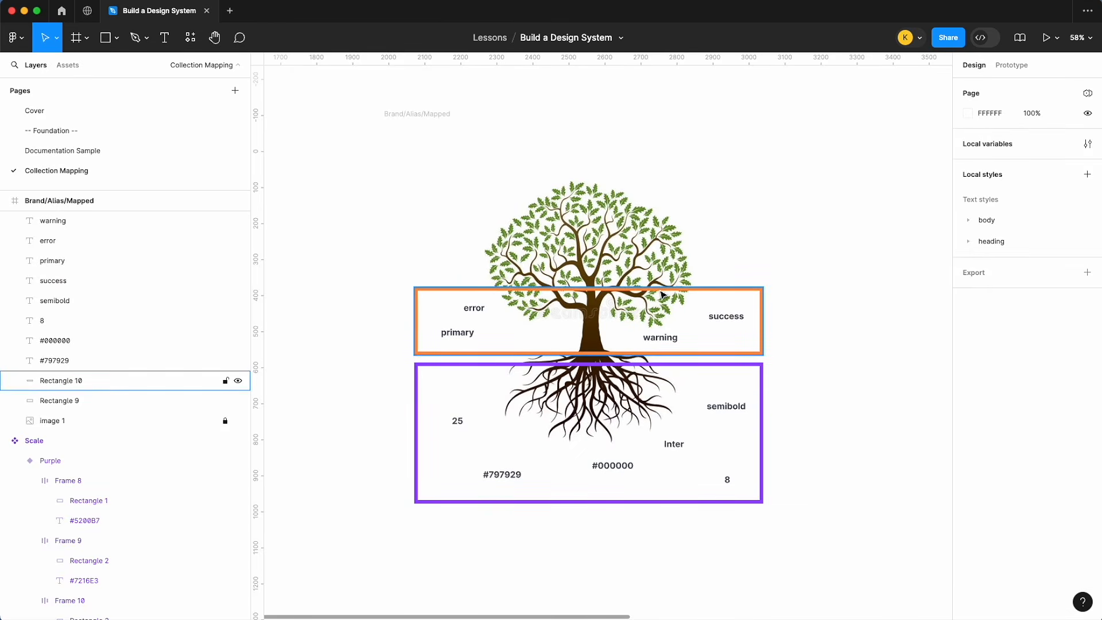
{"action": "left_click_drag", "start_coordinate": [657, 288], "coordinate": [654, 292]}
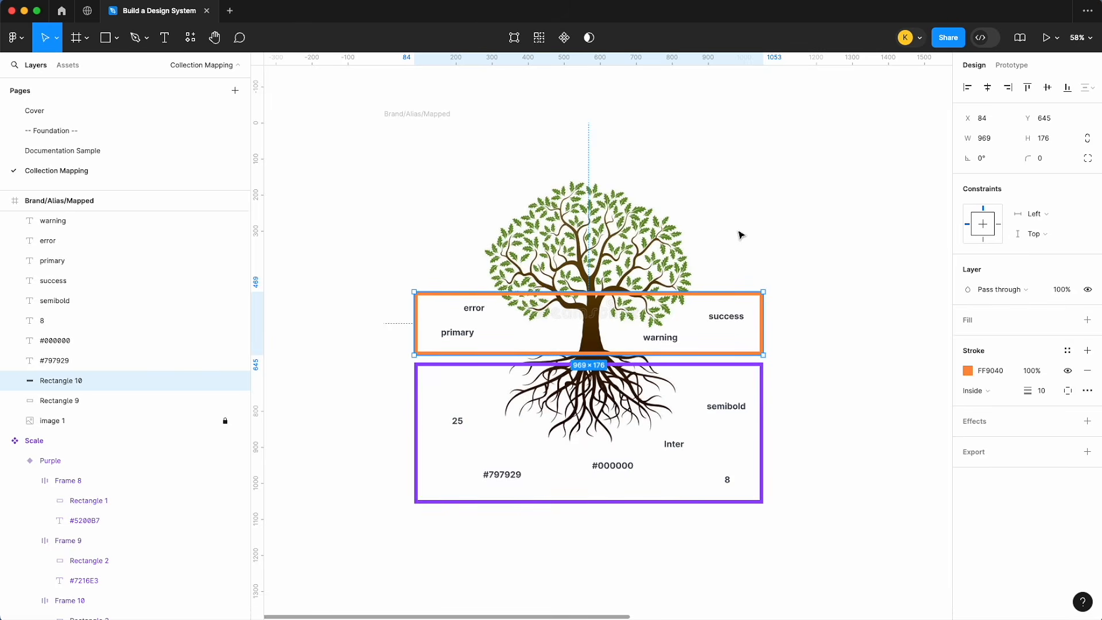
{"action": "left_click", "coordinate": [779, 289]}
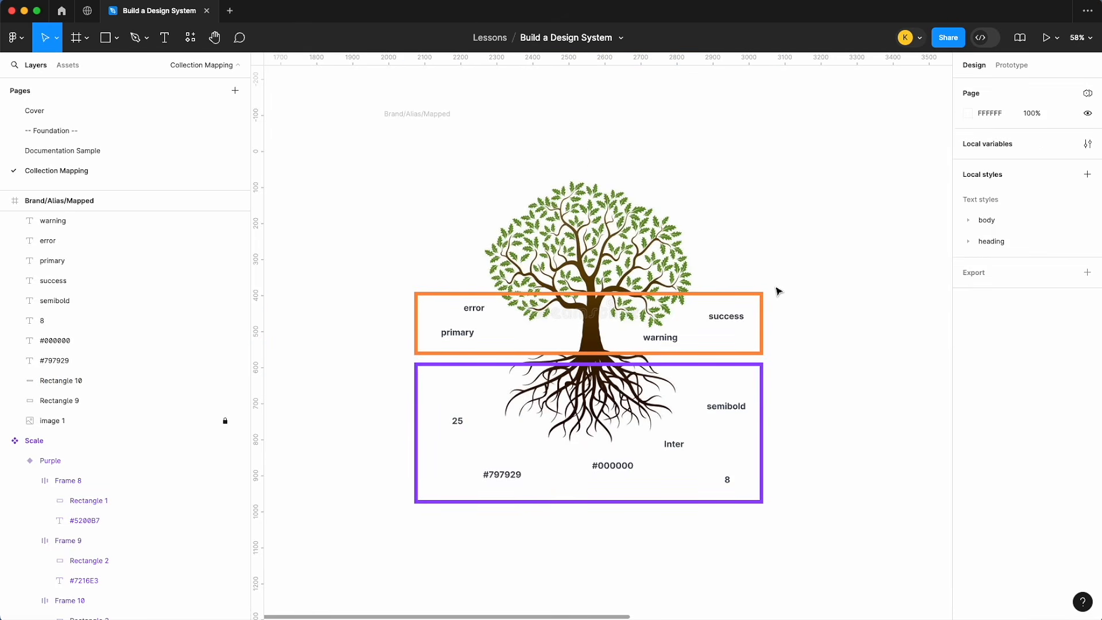
- Examine the tree diagram's alias and brand areas, followed by the color scales in the Scale component
{"action": "scroll", "coordinate": [784, 313], "scroll_direction": "up", "scroll_amount": 1}
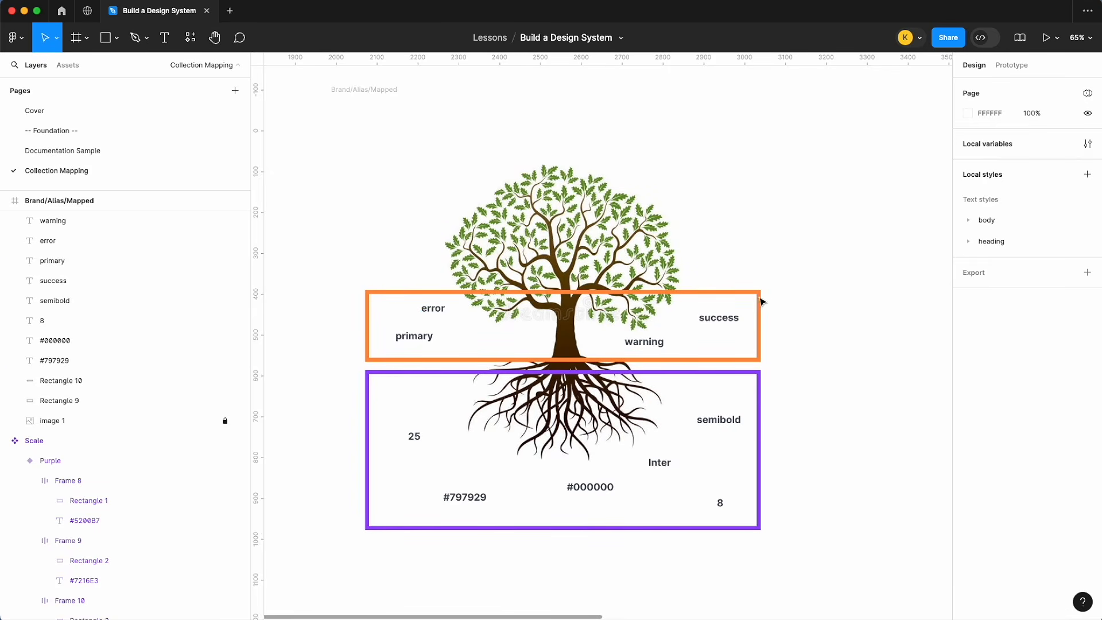
{"action": "scroll", "coordinate": [828, 273], "scroll_direction": "down", "scroll_amount": 5}
{"action": "scroll", "coordinate": [827, 273], "scroll_direction": "right", "scroll_amount": 4}
{"action": "scroll", "coordinate": [802, 266], "scroll_direction": "up", "scroll_amount": 3}
{"action": "scroll", "coordinate": [802, 266], "scroll_direction": "right", "scroll_amount": 1}
{"action": "scroll", "coordinate": [817, 248], "scroll_direction": "up", "scroll_amount": 5}
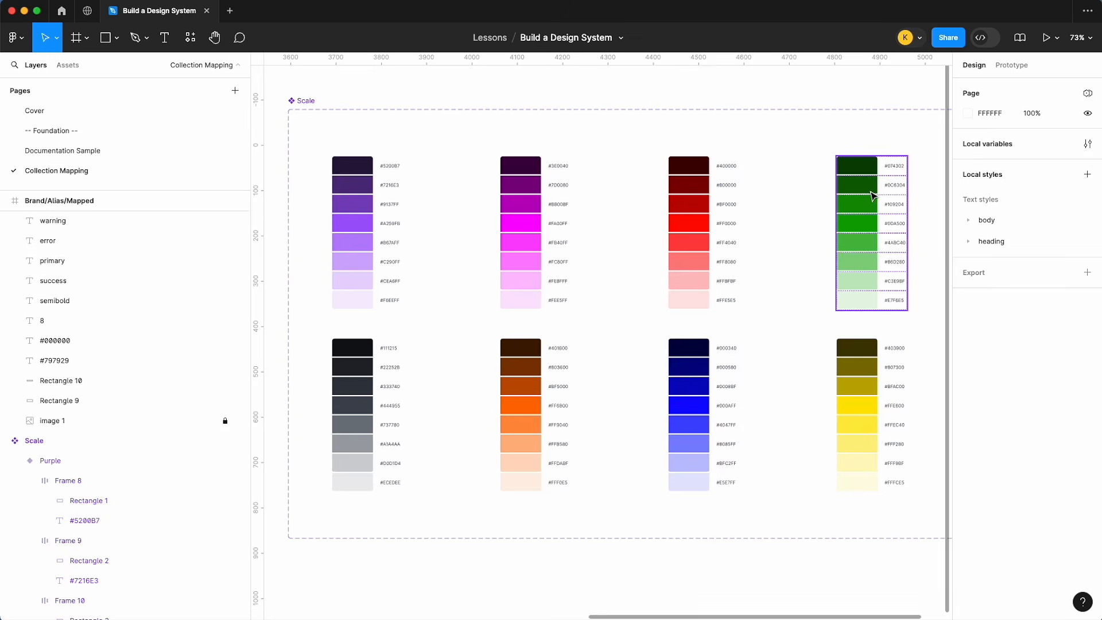
{"action": "left_click", "coordinate": [813, 97]}
{"action": "scroll", "coordinate": [813, 97], "scroll_direction": "right", "scroll_amount": 2}
{"action": "scroll", "coordinate": [811, 121], "scroll_direction": "down", "scroll_amount": 5}
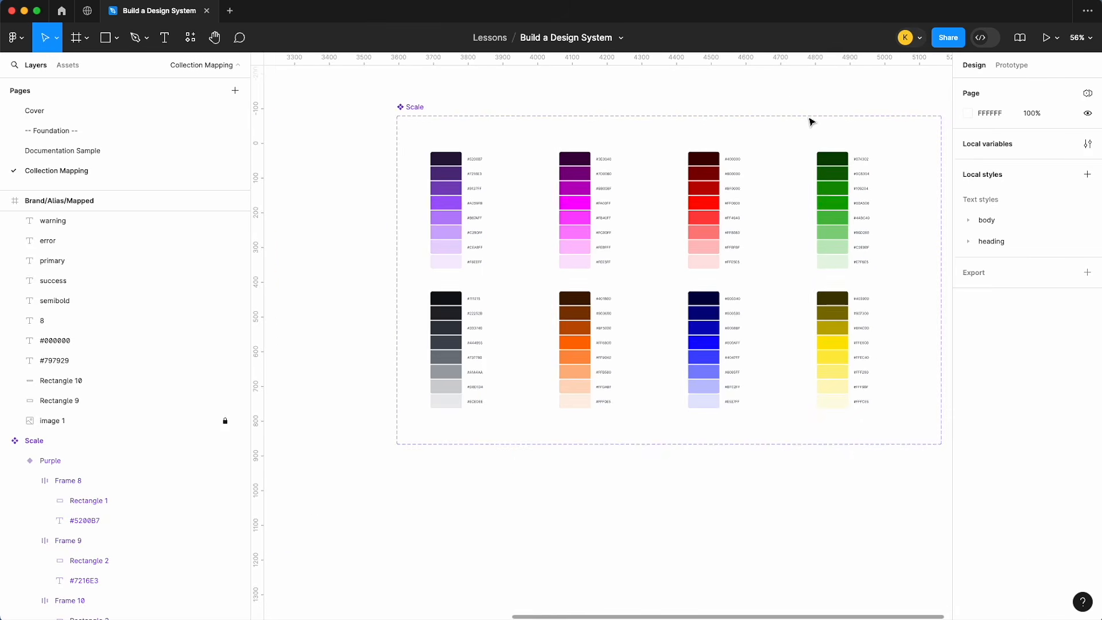
- Create a new variable collection named alias
{"action": "left_click", "coordinate": [1086, 143]}
{"action": "left_click", "coordinate": [749, 75]}
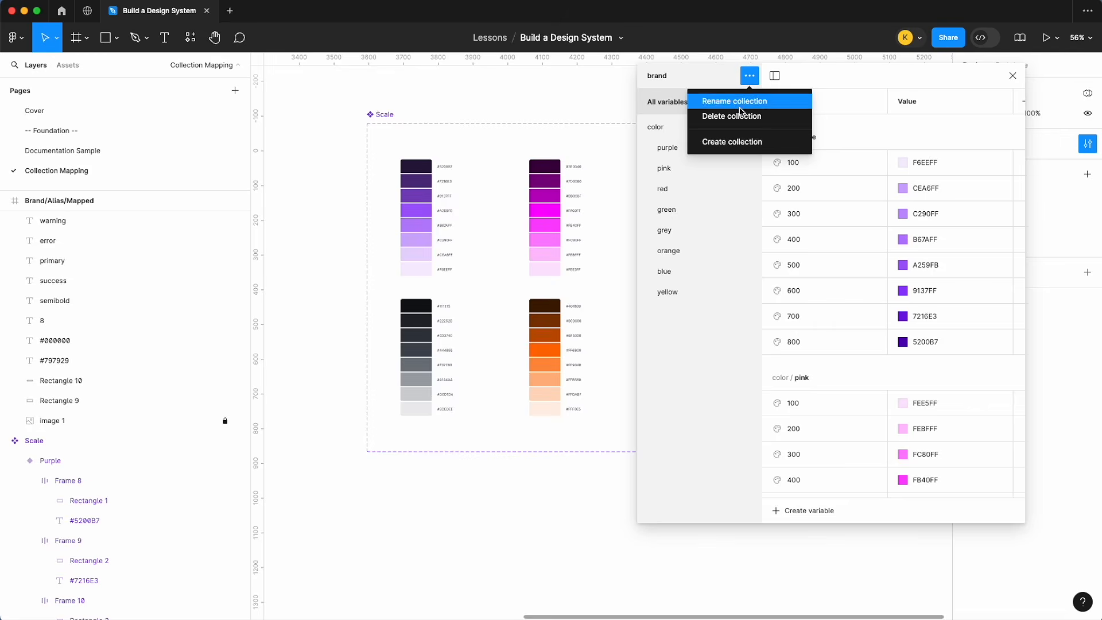
{"action": "left_click", "coordinate": [740, 140]}
{"action": "type", "text": "alias"}
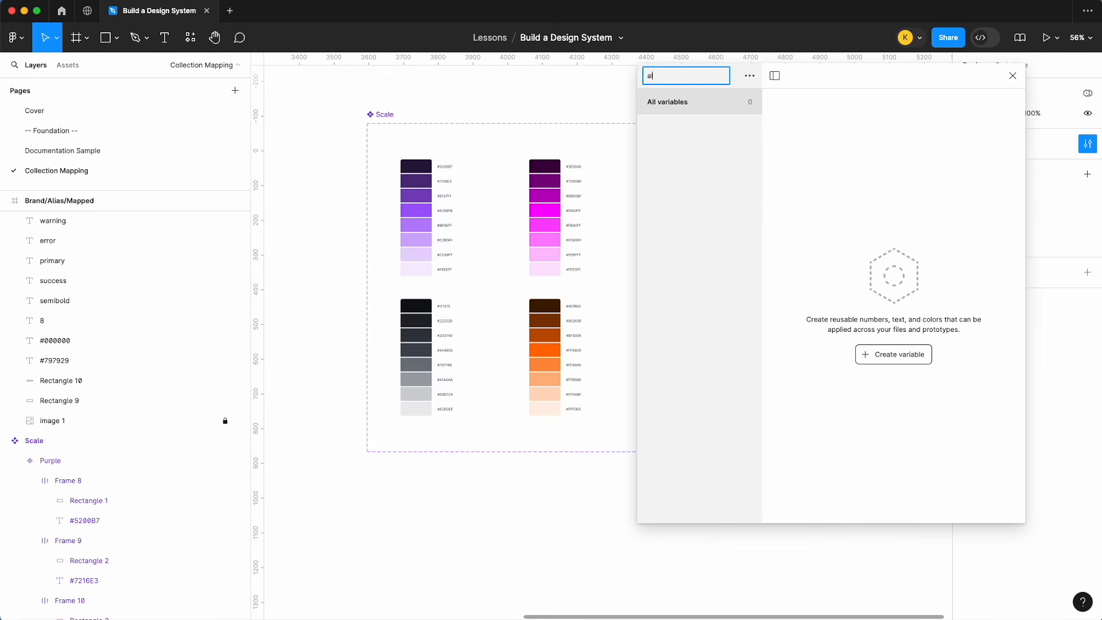
{"action": "key", "text": "Return"}
- Create a color variable named primary/100 in the alias collection
{"action": "left_click", "coordinate": [901, 361]}
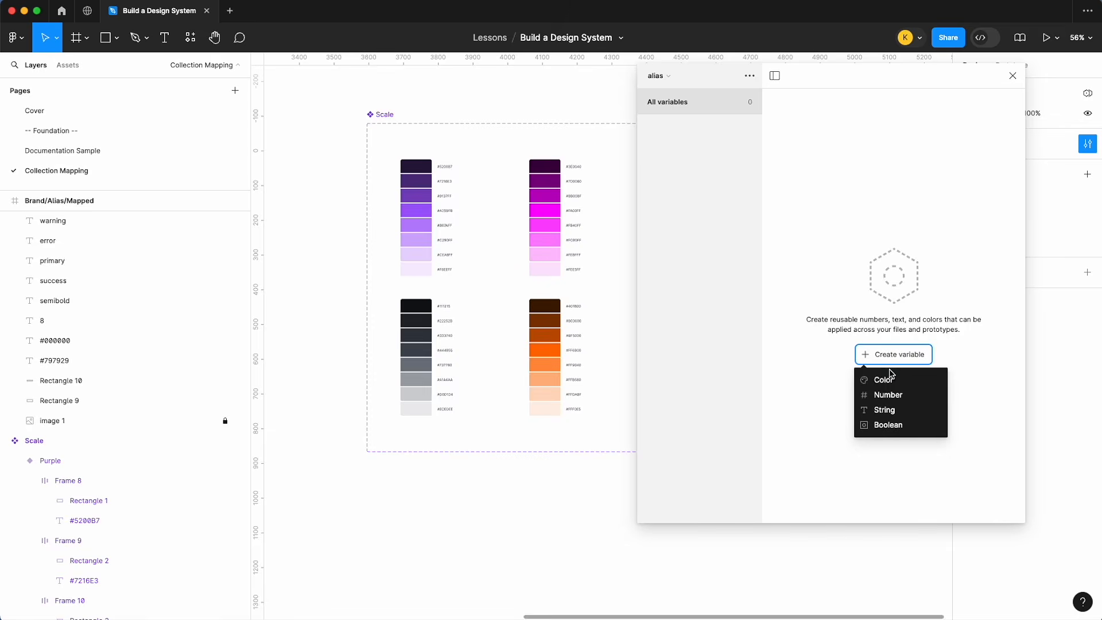
{"action": "left_click", "coordinate": [887, 378]}
{"action": "type", "text": "primay"}
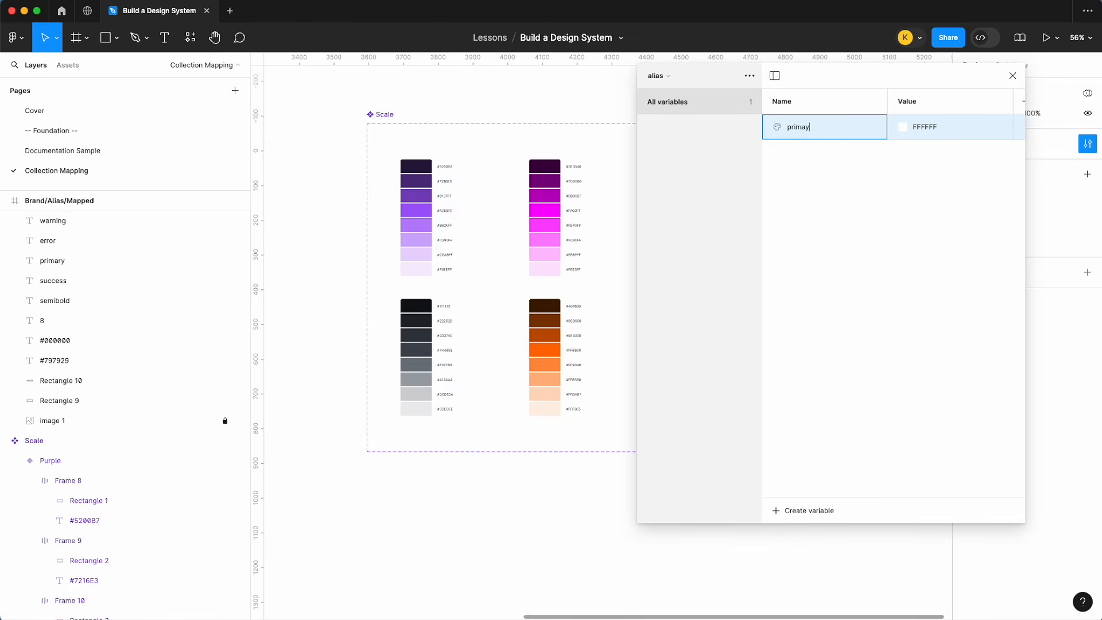
{"action": "key", "text": "BackSpace"}
{"action": "type", "text": "ry/100"}
{"action": "key", "text": "Return"}
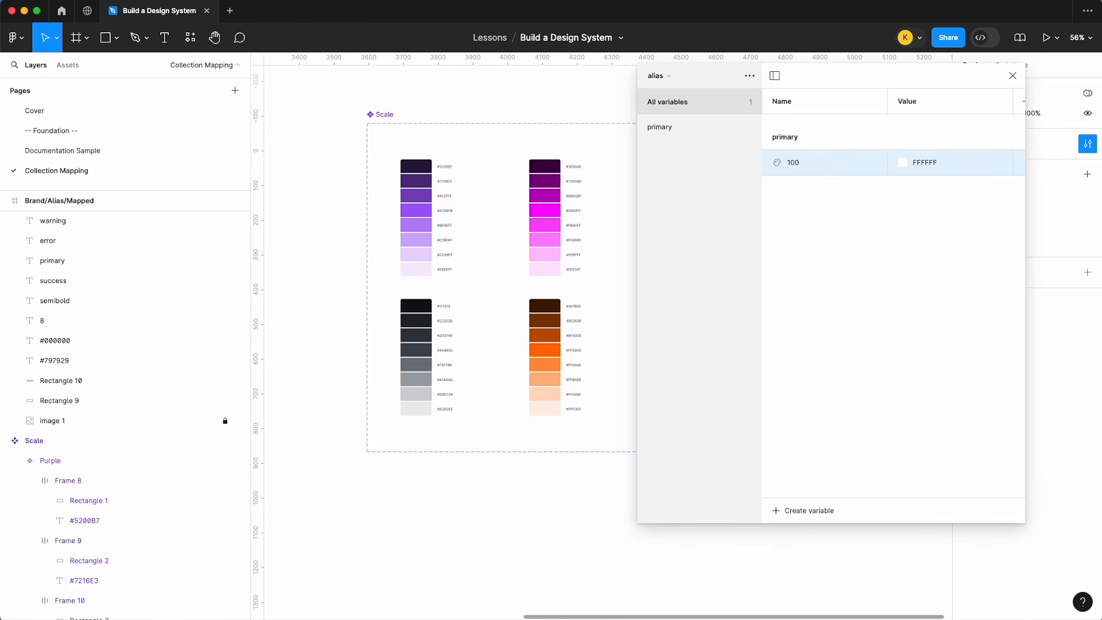
- Duplicate variable 100 in the alias collection's primary group seven times
{"action": "scroll", "coordinate": [459, 190], "scroll_direction": "up", "scroll_amount": 5}
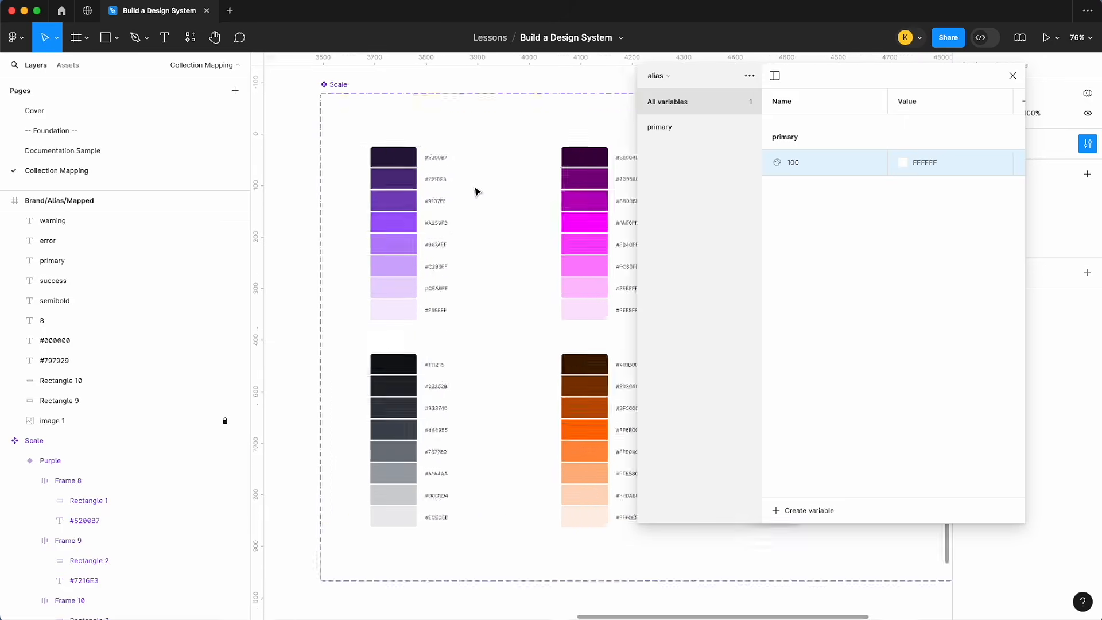
{"action": "left_click", "coordinate": [701, 129]}
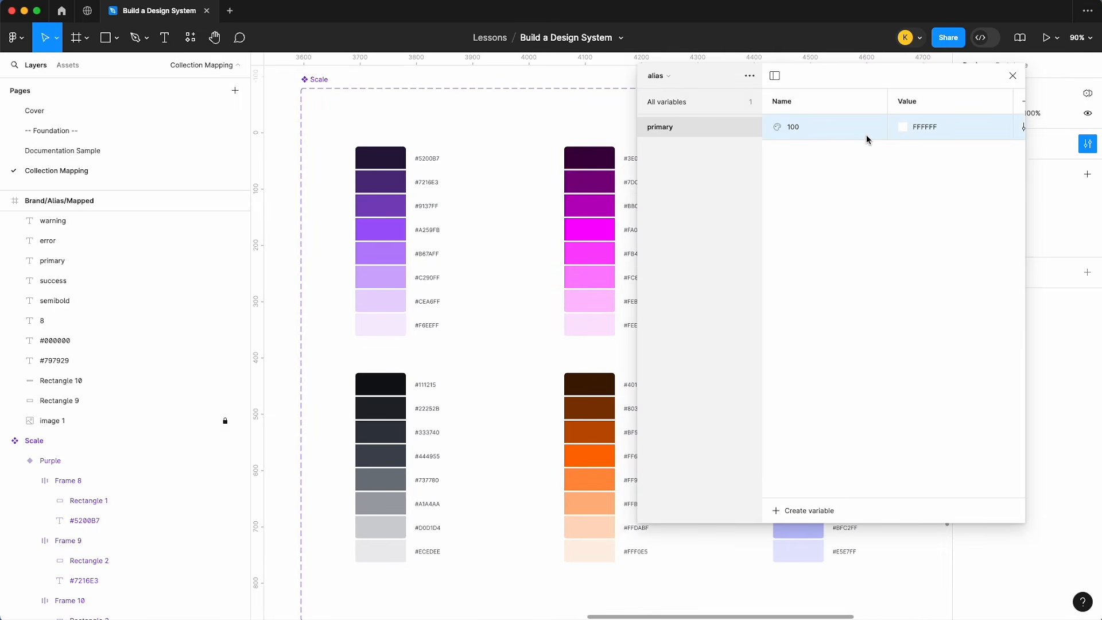
{"action": "key", "text": "super+d"}
{"action": "key", "text": "super+d"}
{"action": "key", "text": "super+d"}
{"action": "key", "text": "super+d"}
{"action": "key", "text": "super+d"}
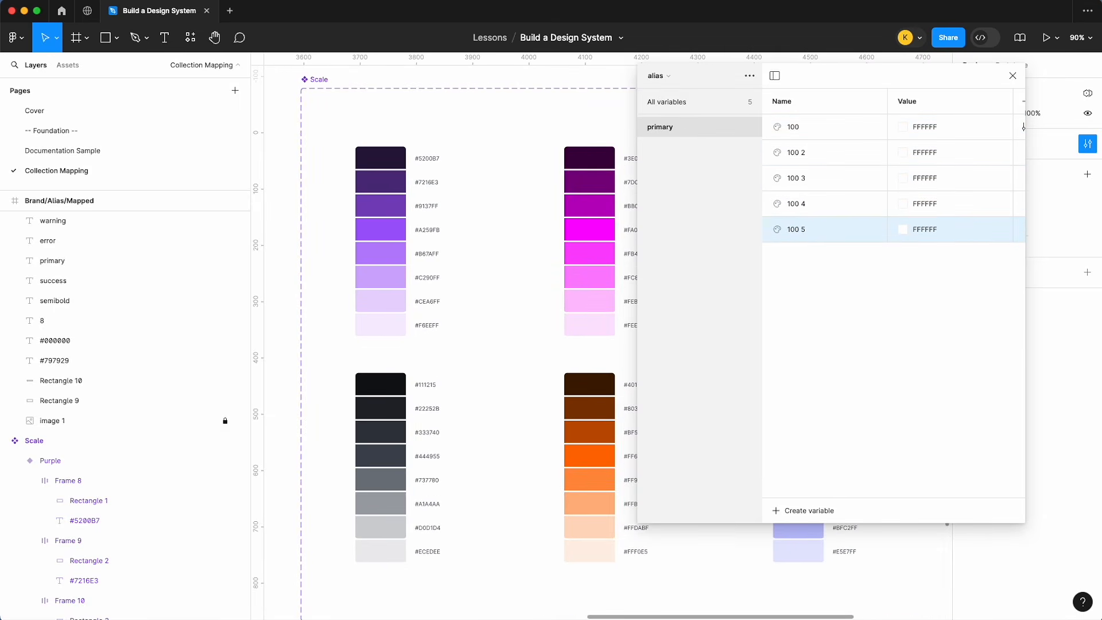
{"action": "key", "text": "super+d"}
{"action": "key", "text": "super+d"}
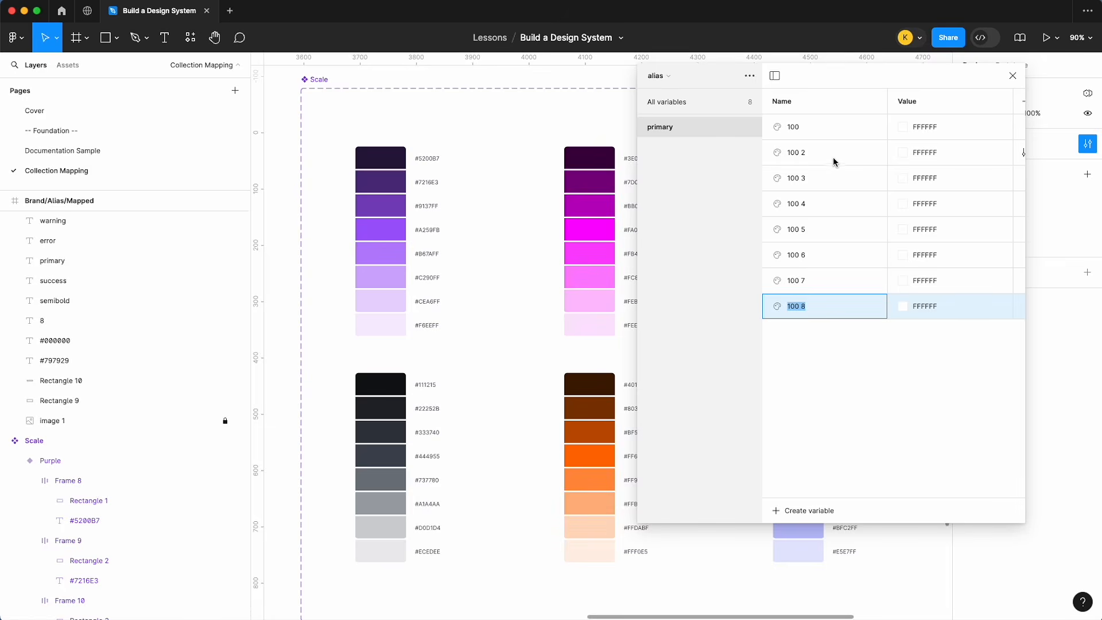
- Rename the first three duplicates in the primary group as 200, 300 and 400
{"action": "scroll", "coordinate": [498, 207], "scroll_direction": "left", "scroll_amount": 1}
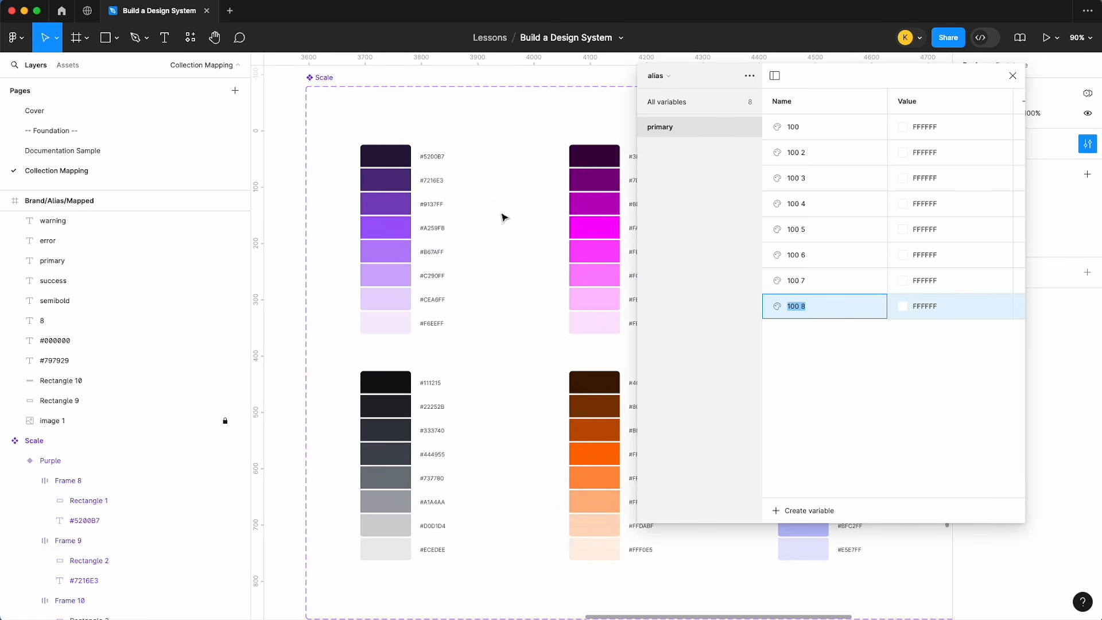
{"action": "scroll", "coordinate": [500, 213], "scroll_direction": "up", "scroll_amount": 3}
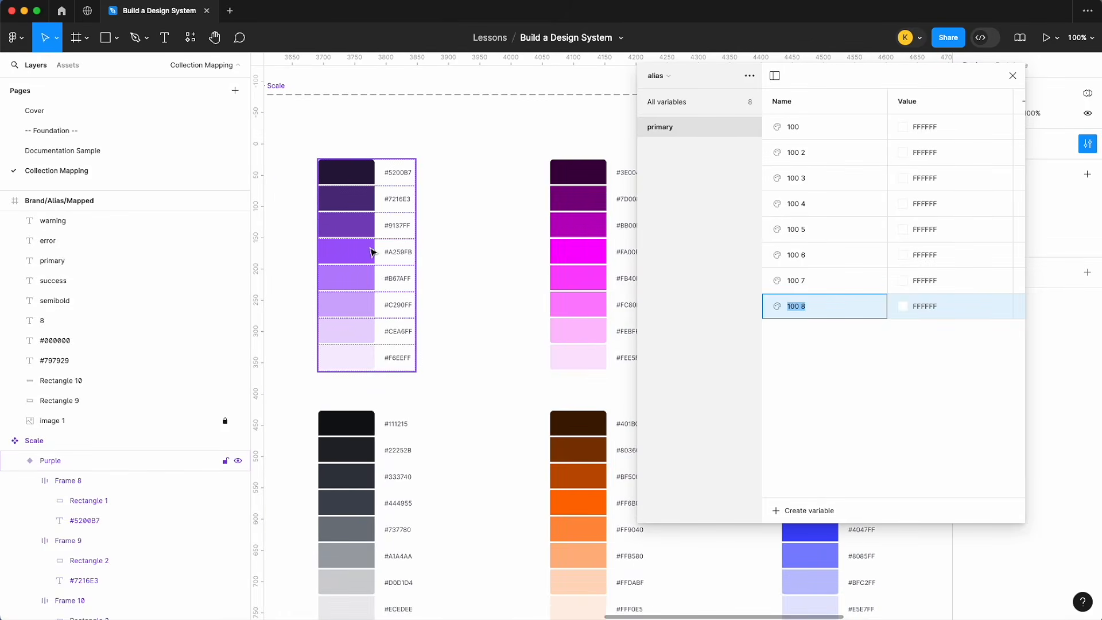
{"action": "double_click", "coordinate": [795, 153]}
{"action": "type", "text": "200"}
{"action": "double_click", "coordinate": [798, 179]}
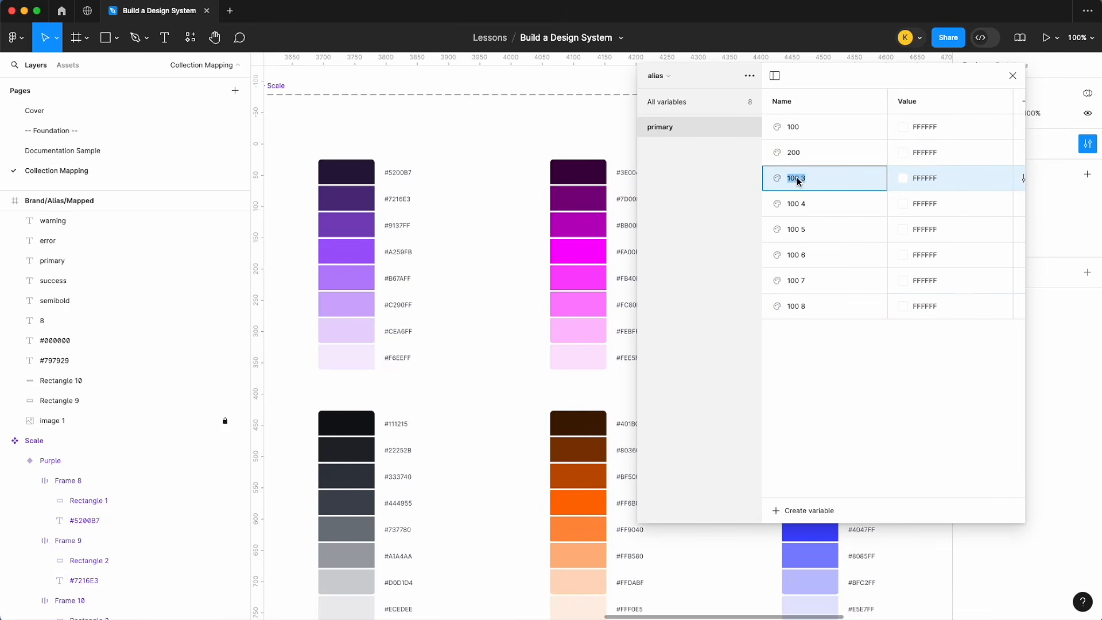
{"action": "type", "text": "300"}
{"action": "double_click", "coordinate": [797, 205]}
{"action": "type", "text": "400"}
- Rename the remaining four duplicates in the primary group as 500, 600, 700 and 800
{"action": "double_click", "coordinate": [803, 232]}
{"action": "type", "text": "500"}
{"action": "double_click", "coordinate": [803, 254]}
{"action": "type", "text": "600"}
{"action": "double_click", "coordinate": [799, 280]}
{"action": "type", "text": "700"}
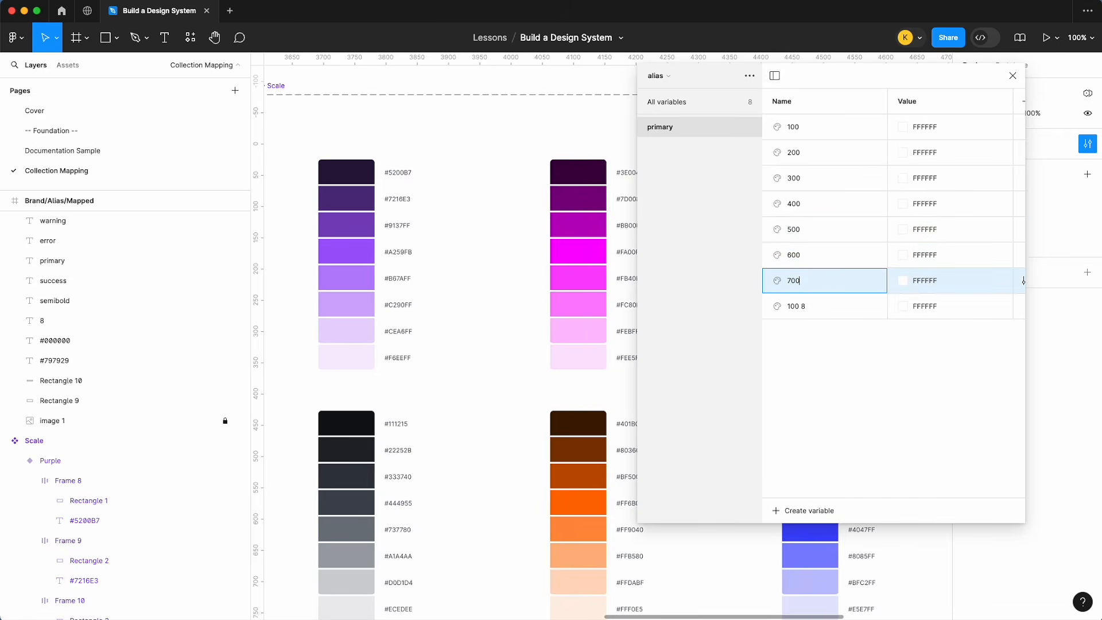
{"action": "double_click", "coordinate": [799, 307]}
{"action": "type", "text": "8"}
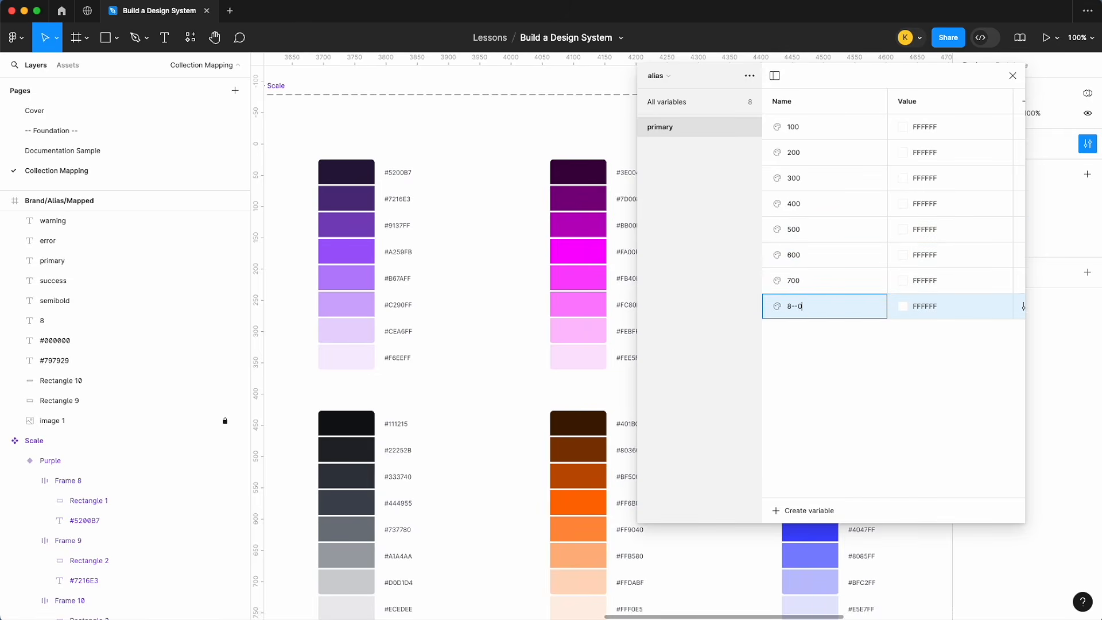
{"action": "type", "text": "00"}
{"action": "key", "text": "Return"}
- Widen the variables window and alias primary variable 100 to color/purple/100 and variable 200 to color/purple/200
{"action": "left_click_drag", "start_coordinate": [638, 179], "coordinate": [591, 178]}
{"action": "scroll", "coordinate": [468, 209], "scroll_direction": "left", "scroll_amount": 2}
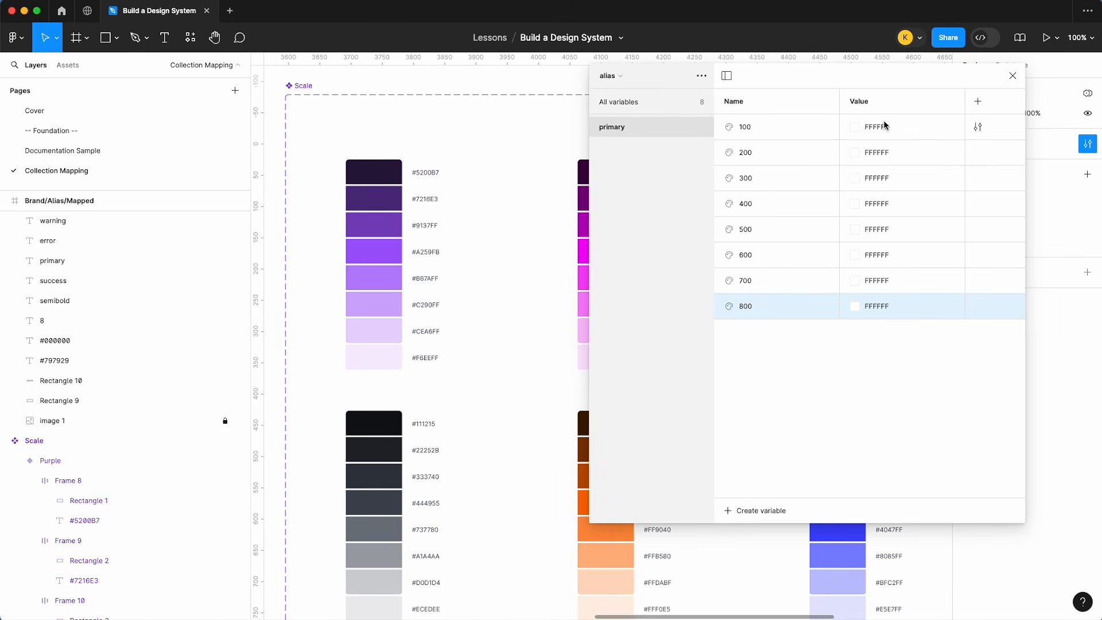
{"action": "right_click", "coordinate": [904, 131]}
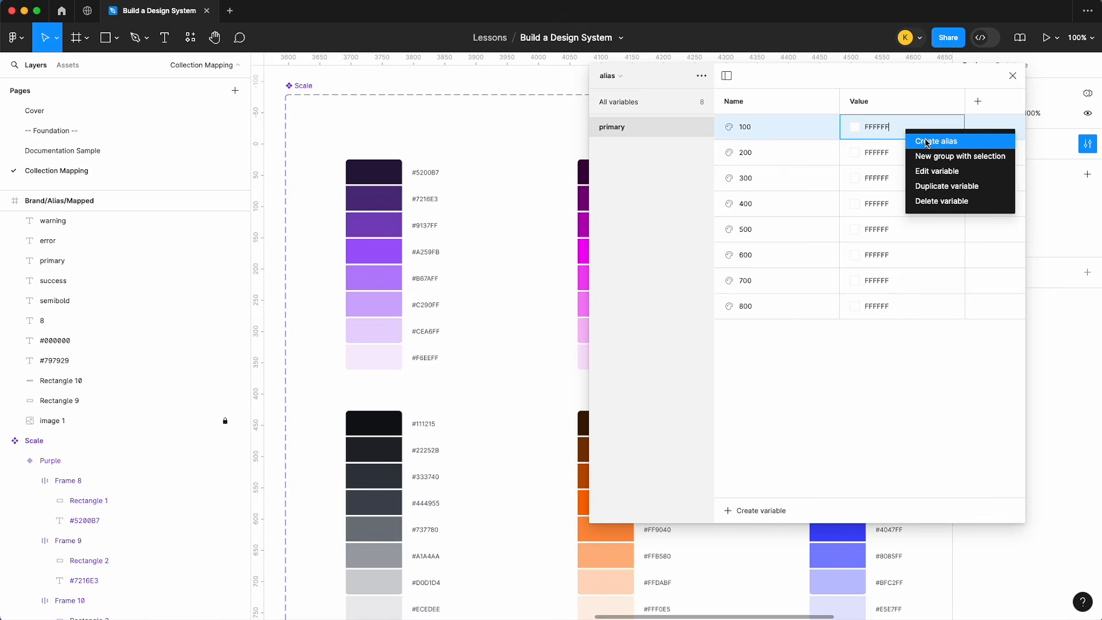
{"action": "left_click", "coordinate": [926, 142]}
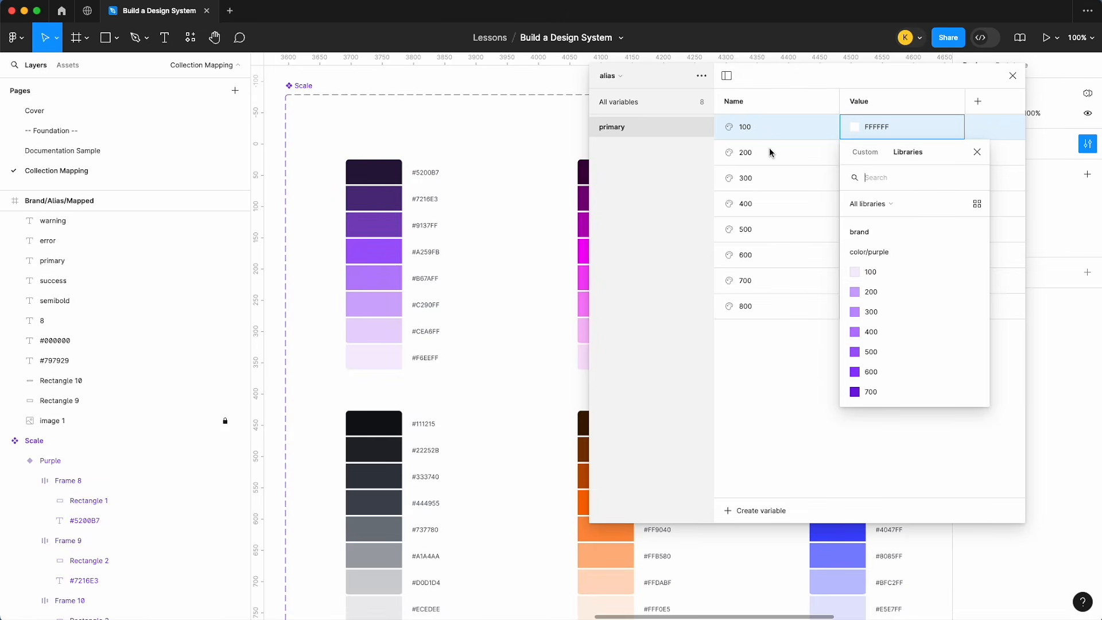
{"action": "left_click", "coordinate": [914, 272]}
{"action": "right_click", "coordinate": [896, 154]}
{"action": "left_click", "coordinate": [918, 163]}
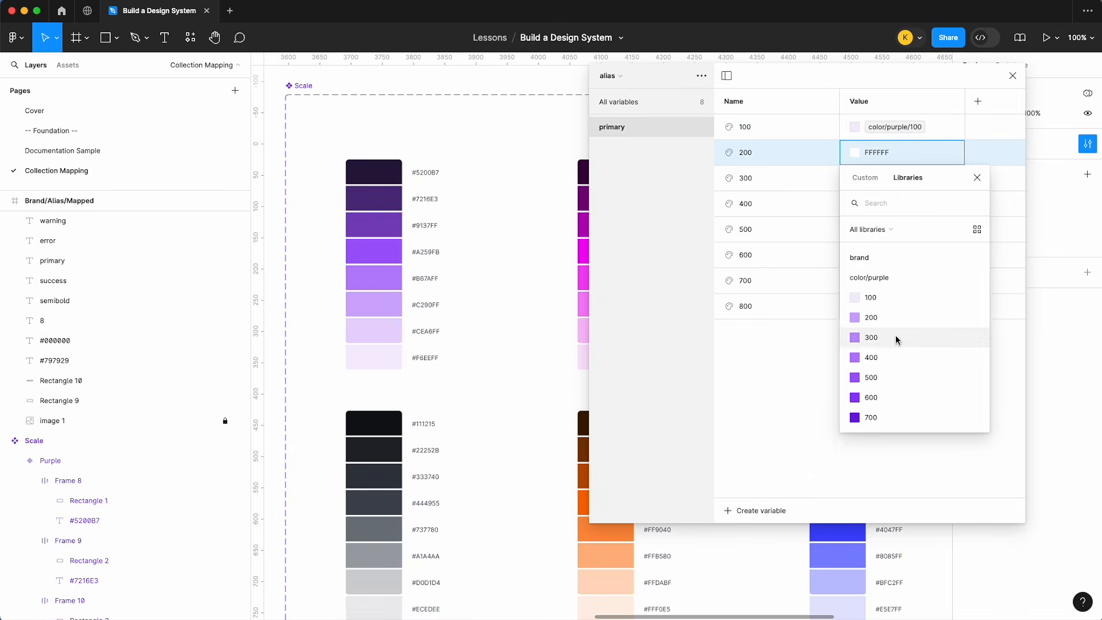
{"action": "left_click", "coordinate": [896, 316]}
- Alias primary variable 300 to color/purple/300 and variable 400 to color/purple/400
{"action": "right_click", "coordinate": [900, 182]}
{"action": "left_click", "coordinate": [921, 188]}
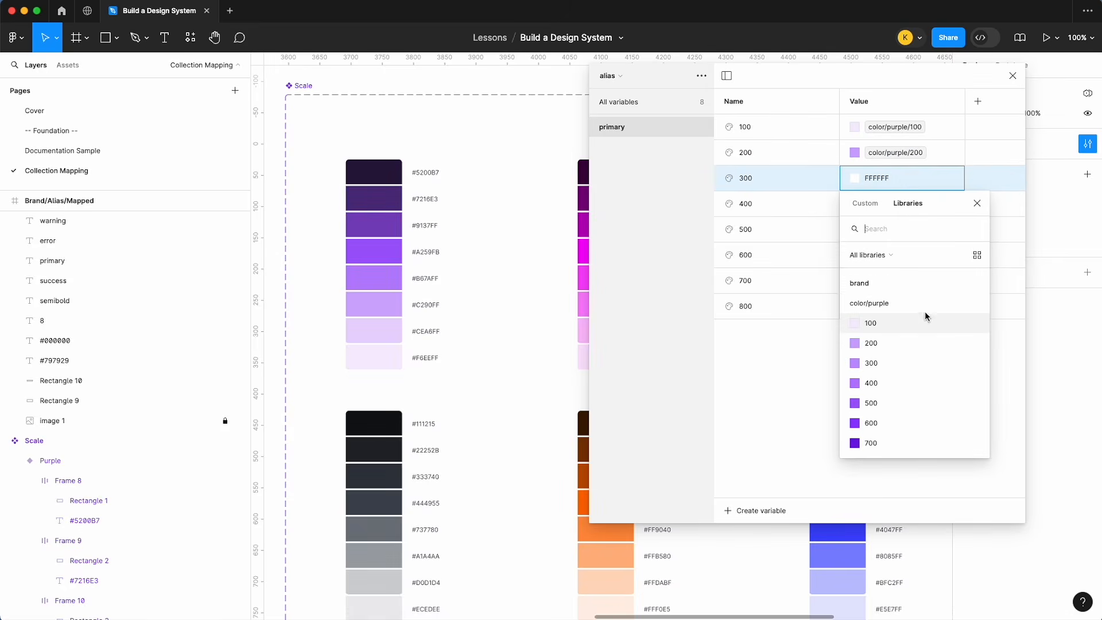
{"action": "left_click", "coordinate": [893, 363]}
{"action": "right_click", "coordinate": [897, 210]}
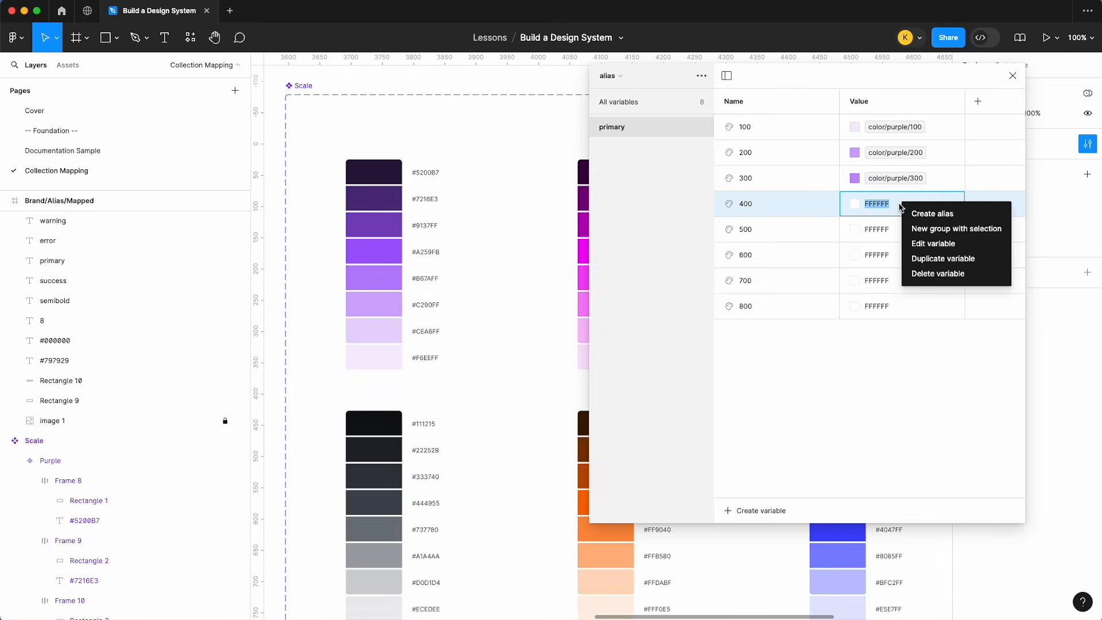
{"action": "left_click", "coordinate": [944, 214]}
{"action": "left_click", "coordinate": [894, 401]}
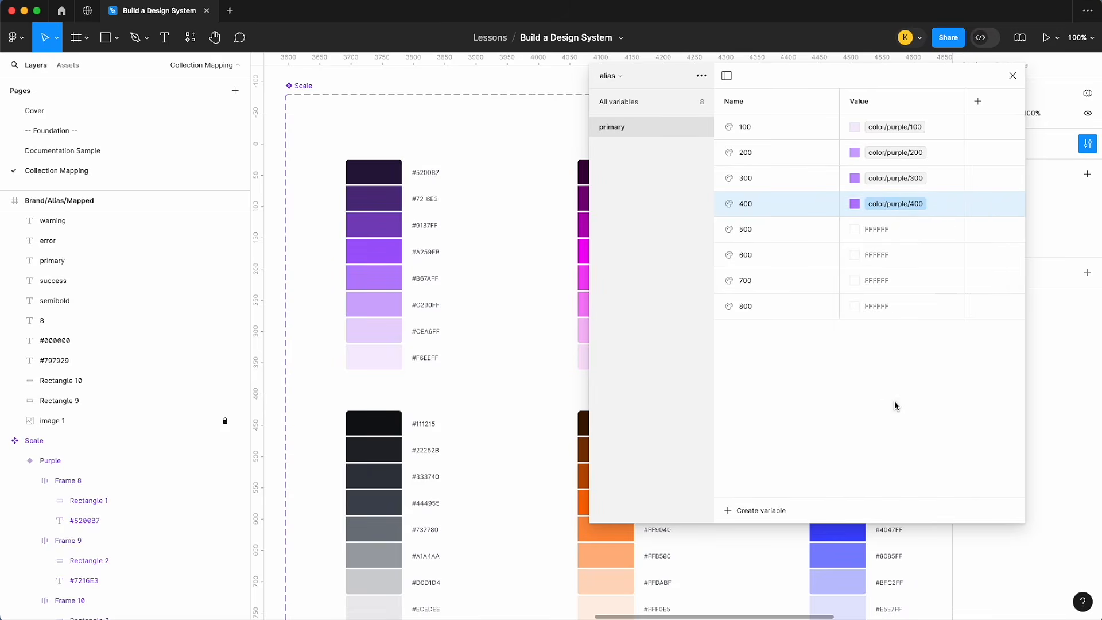
- Alias primary variable 500 to color/purple/500 and variable 600 to color/purple/600
{"action": "right_click", "coordinate": [903, 237]}
{"action": "left_click", "coordinate": [938, 239]}
{"action": "left_click", "coordinate": [907, 454]}
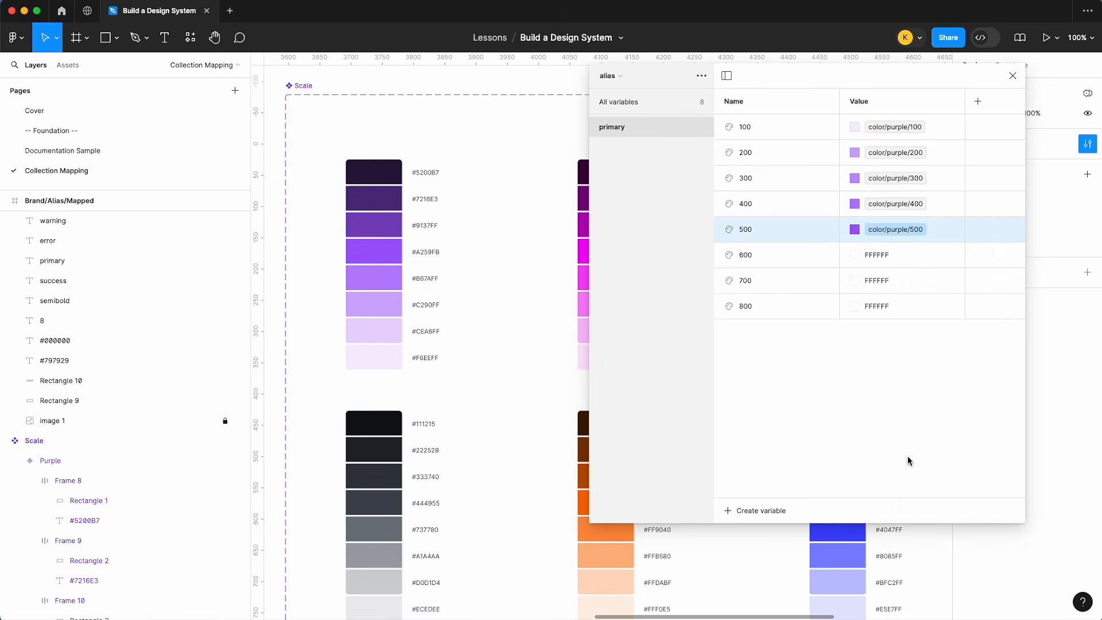
{"action": "right_click", "coordinate": [910, 259]}
{"action": "left_click", "coordinate": [937, 267]}
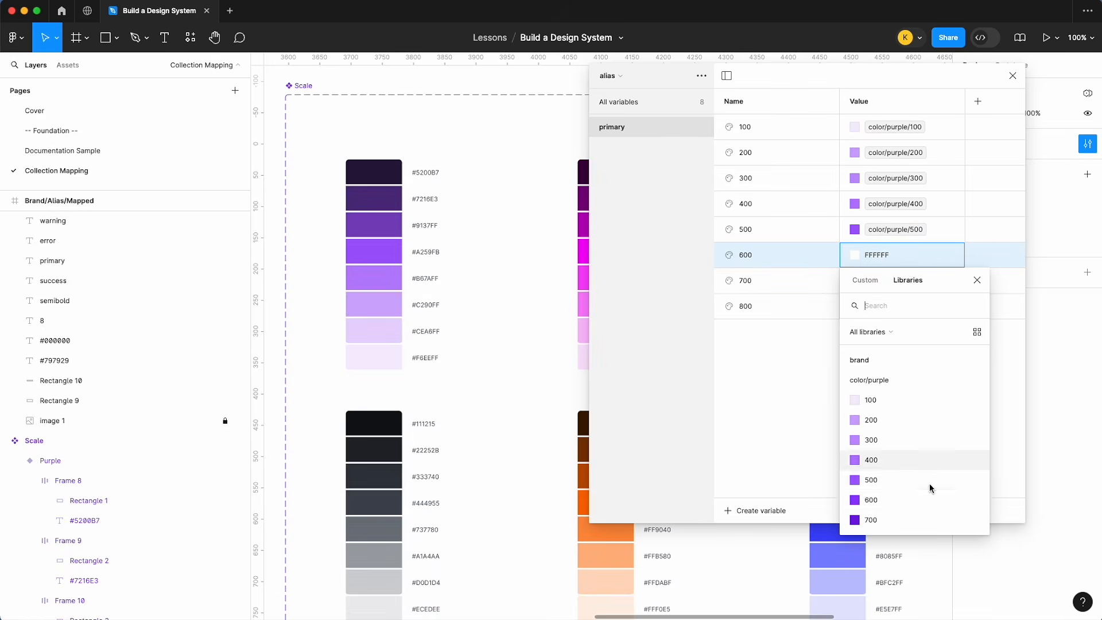
{"action": "left_click", "coordinate": [916, 501]}
- Alias primary variable 700 to color/purple/700 and variable 800 to color/purple/800
{"action": "right_click", "coordinate": [909, 280]}
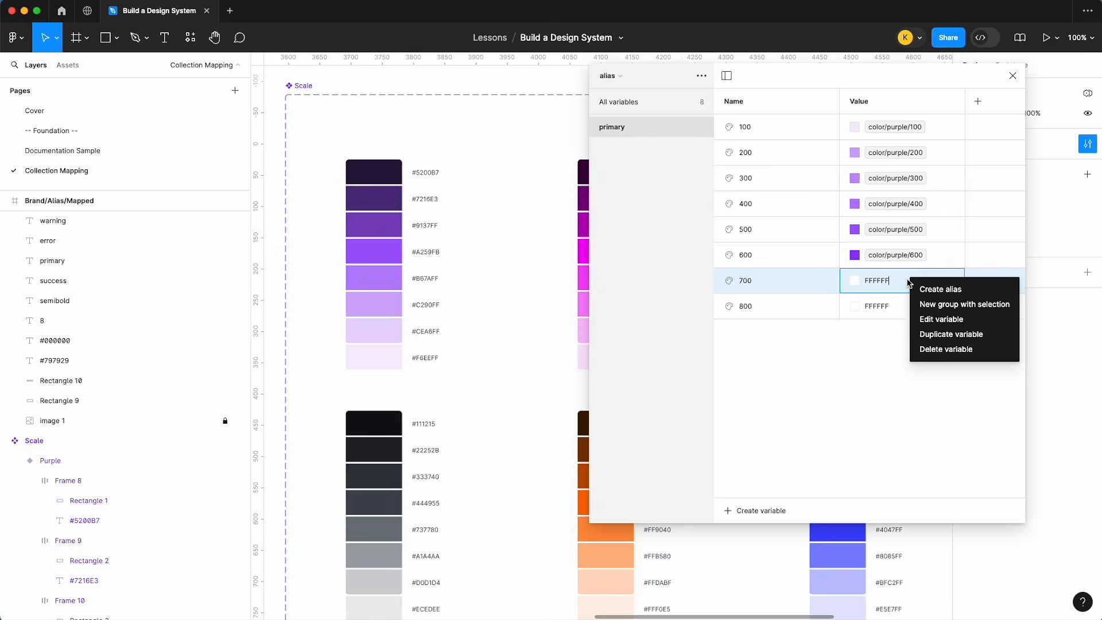
{"action": "left_click", "coordinate": [938, 288]}
{"action": "scroll", "coordinate": [894, 485], "scroll_direction": "down", "scroll_amount": 1}
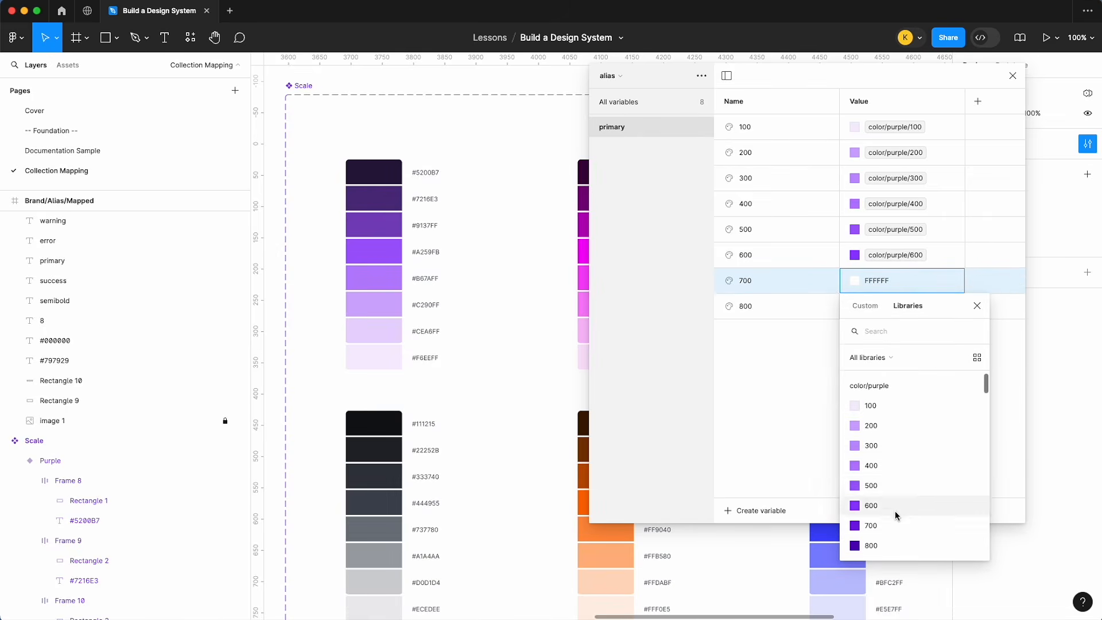
{"action": "left_click", "coordinate": [895, 525]}
{"action": "right_click", "coordinate": [921, 315]}
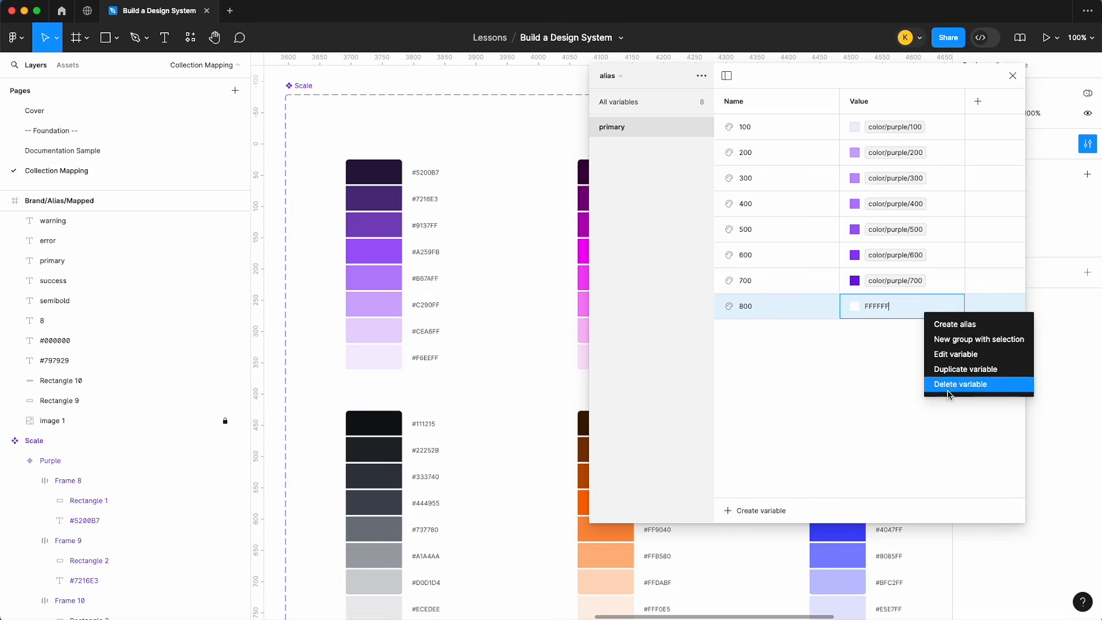
{"action": "left_click", "coordinate": [944, 322]}
{"action": "left_click", "coordinate": [914, 519]}
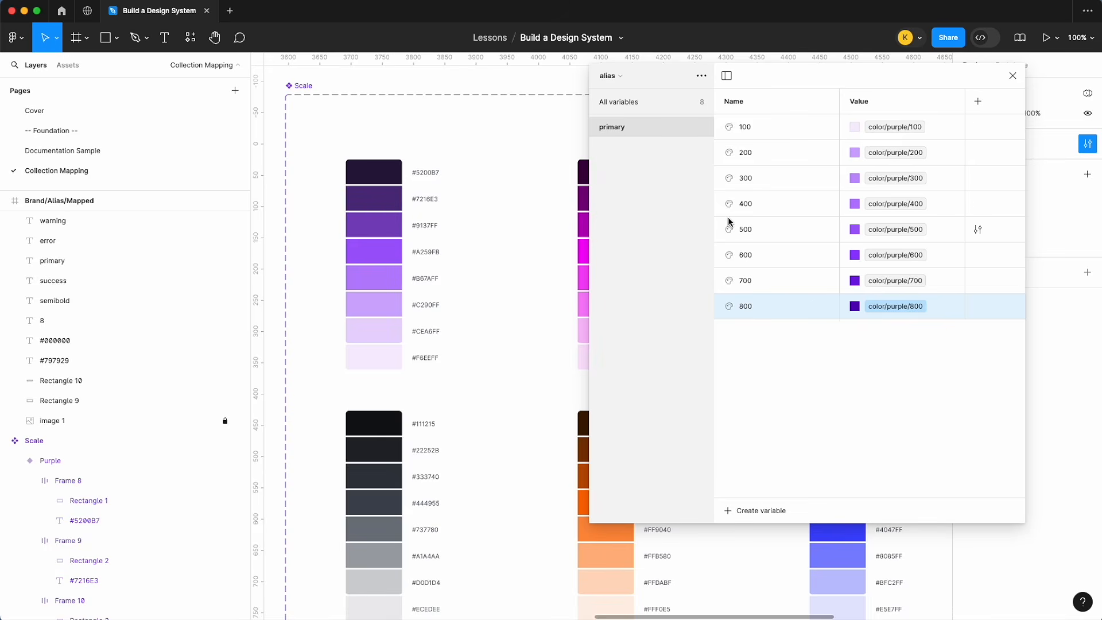
- Switch to the brand collection to view the purple variables that the primary aliases point to
{"action": "left_click", "coordinate": [610, 75]}
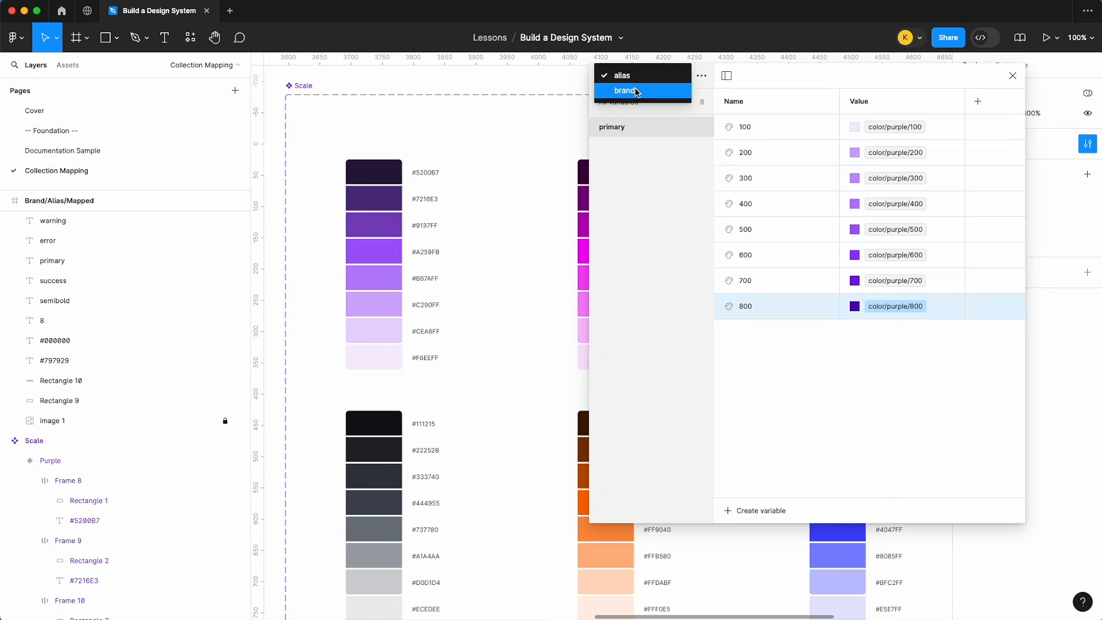
{"action": "left_click", "coordinate": [614, 90]}
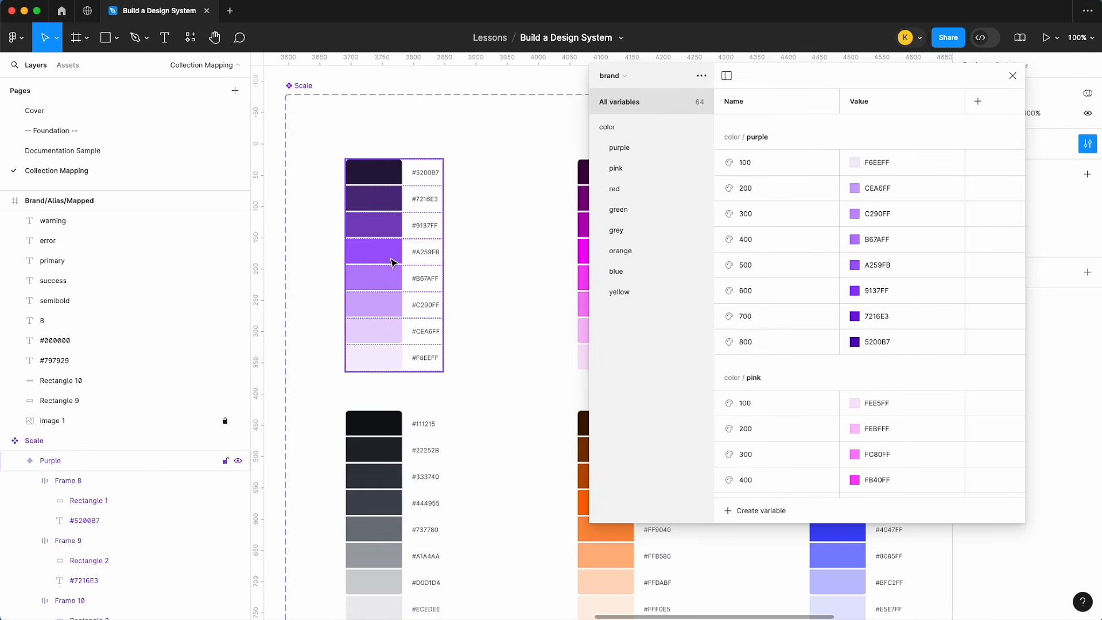
- Return to the alias collection and rename the primary group's variable 500 to default
{"action": "left_click", "coordinate": [610, 76]}
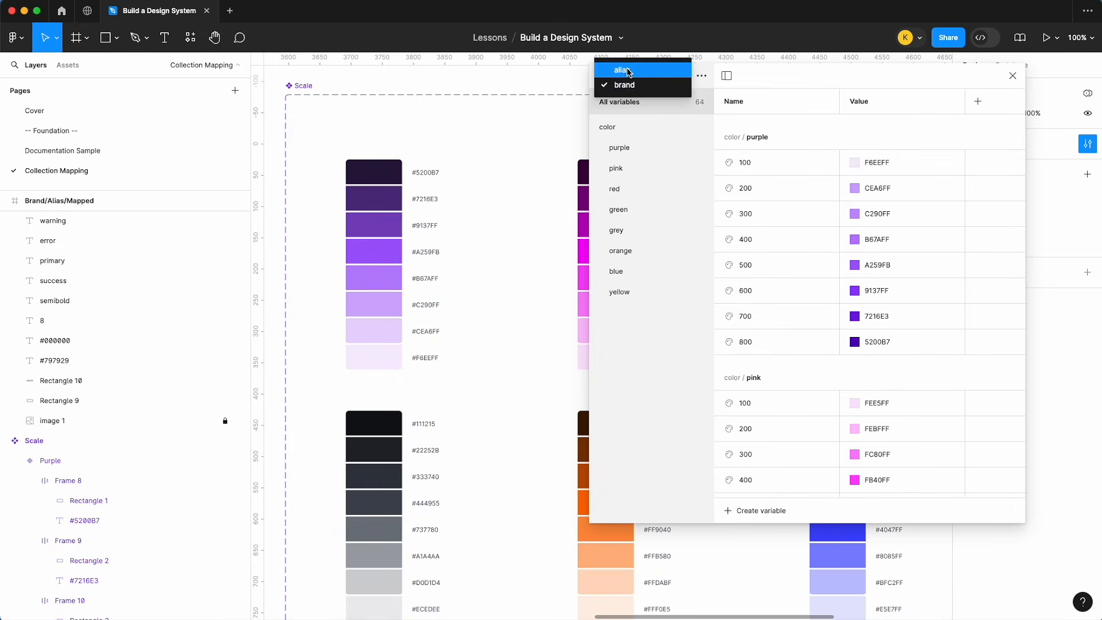
{"action": "left_click", "coordinate": [614, 84]}
{"action": "double_click", "coordinate": [772, 233]}
{"action": "type", "text": "default"}
{"action": "key", "text": "Return"}
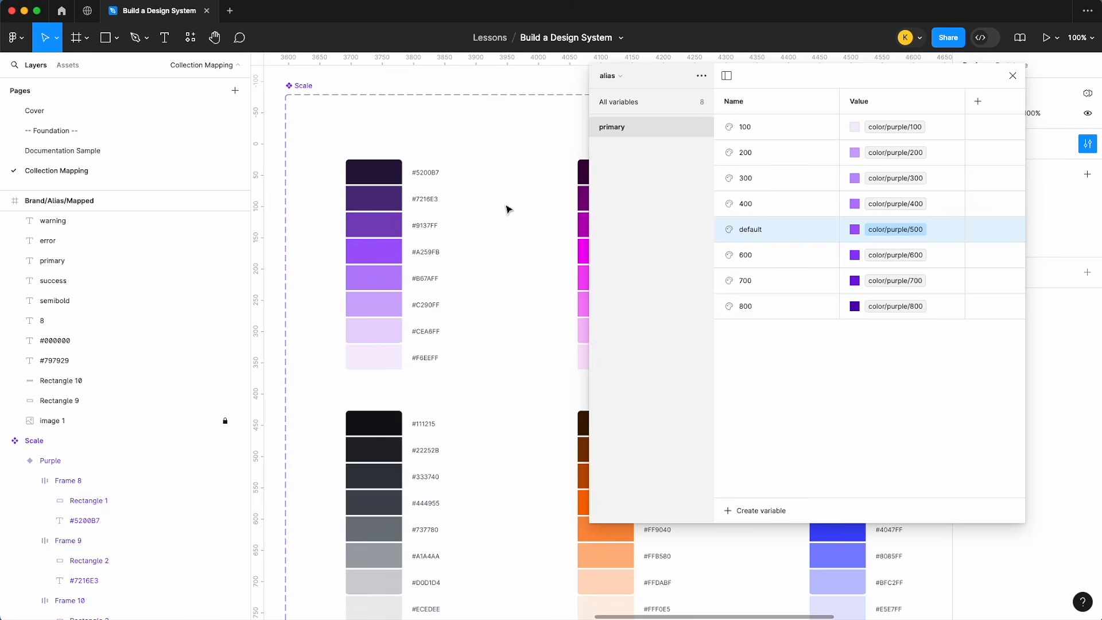
- Duplicate the primary group in the alias collection and rename the copy secondary
{"action": "scroll", "coordinate": [506, 208], "scroll_direction": "right", "scroll_amount": 5}
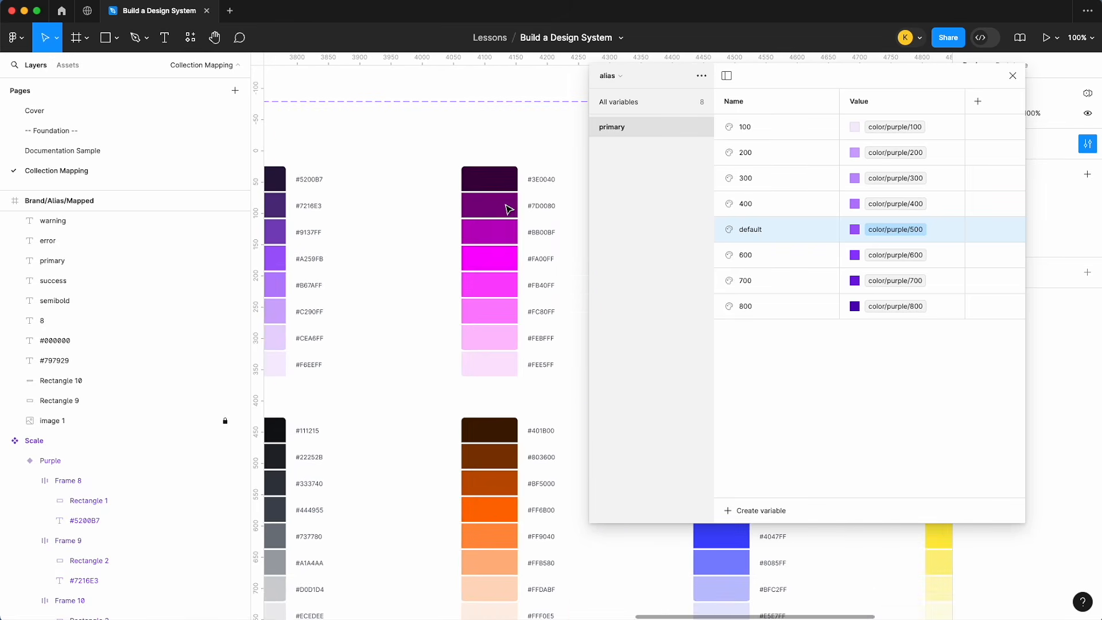
{"action": "right_click", "coordinate": [675, 133]}
{"action": "left_click", "coordinate": [690, 157]}
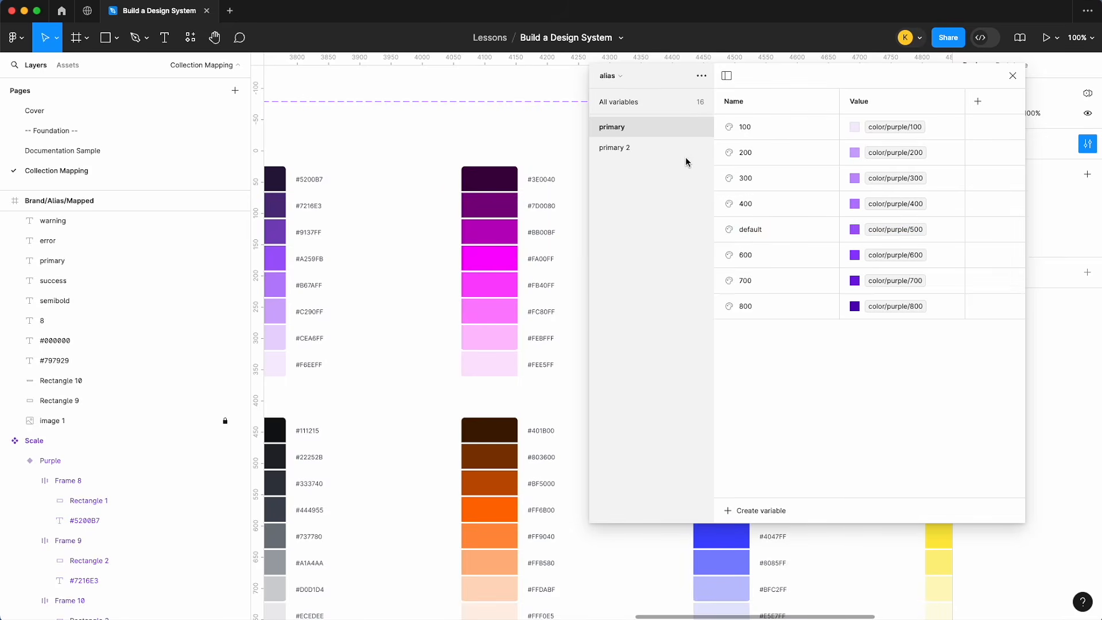
{"action": "double_click", "coordinate": [634, 153]}
{"action": "type", "text": "secondary"}
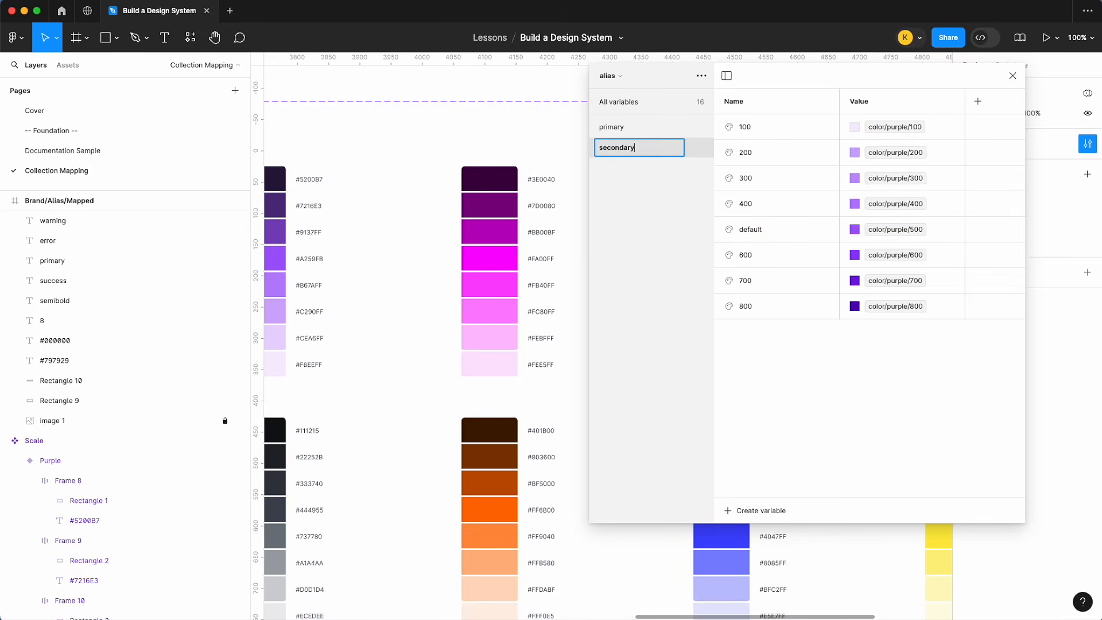
{"action": "key", "text": "Return"}
- Alias secondary variable 100 to color/pink/100 and variable 200 to color/pink/200
{"action": "scroll", "coordinate": [497, 182], "scroll_direction": "up", "scroll_amount": 5}
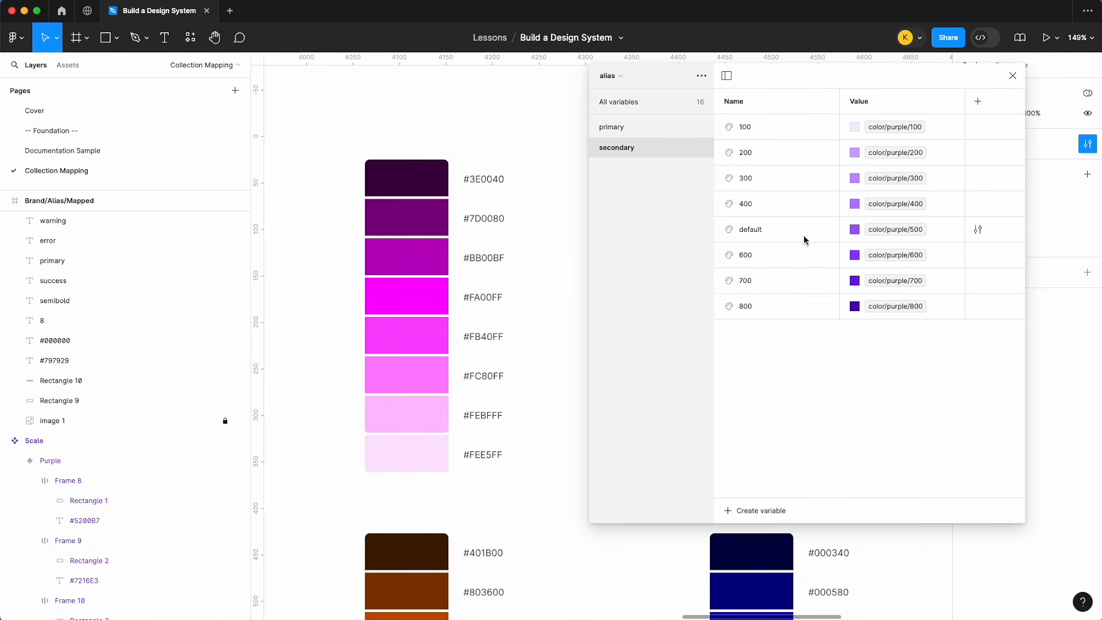
{"action": "left_click", "coordinate": [859, 125]}
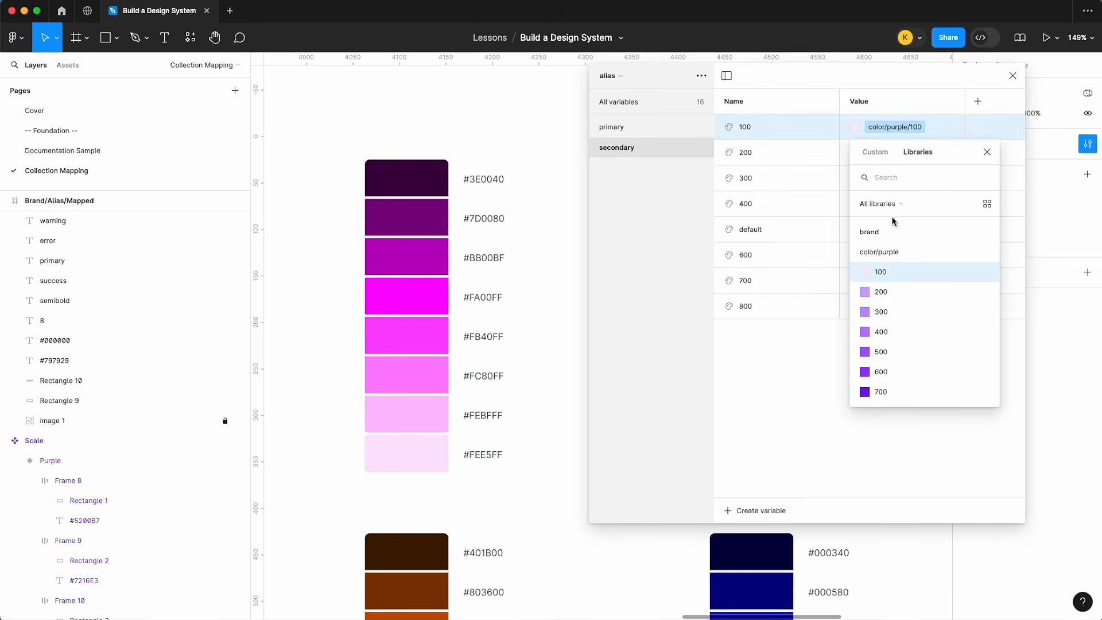
{"action": "type", "text": "pink"}
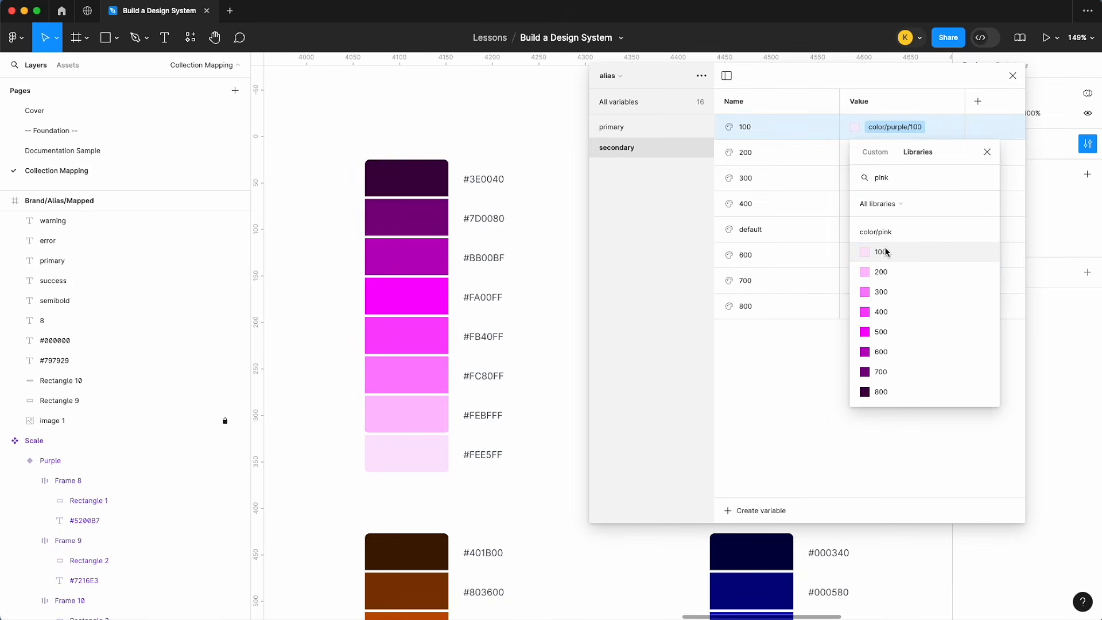
{"action": "left_click", "coordinate": [880, 250]}
{"action": "left_click", "coordinate": [884, 154]}
{"action": "type", "text": "p"}
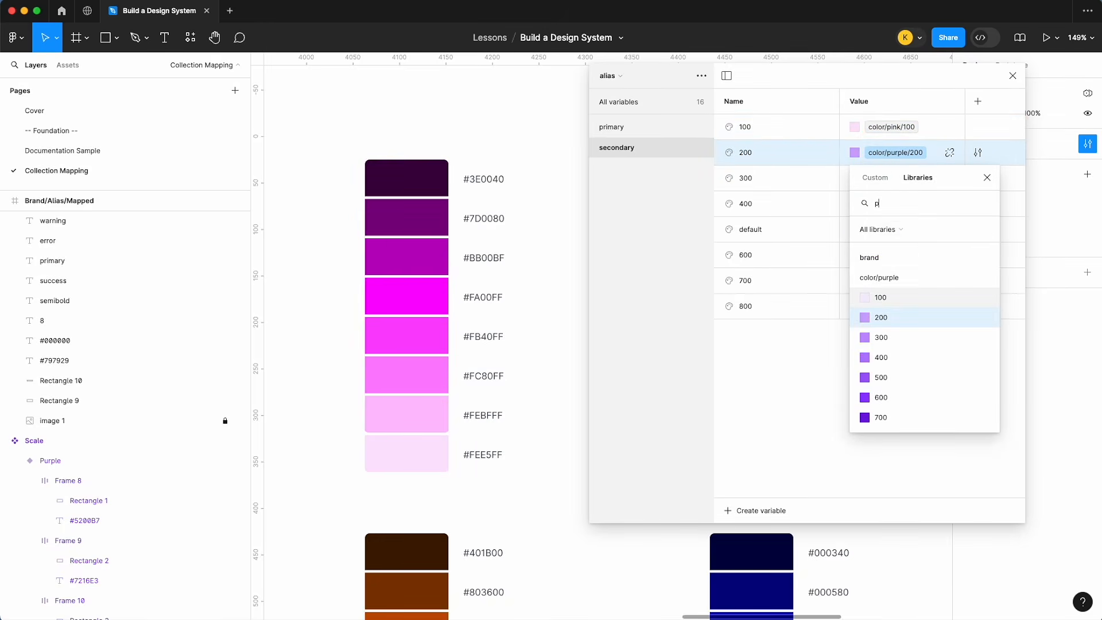
{"action": "type", "text": "ink"}
{"action": "left_click", "coordinate": [866, 296]}
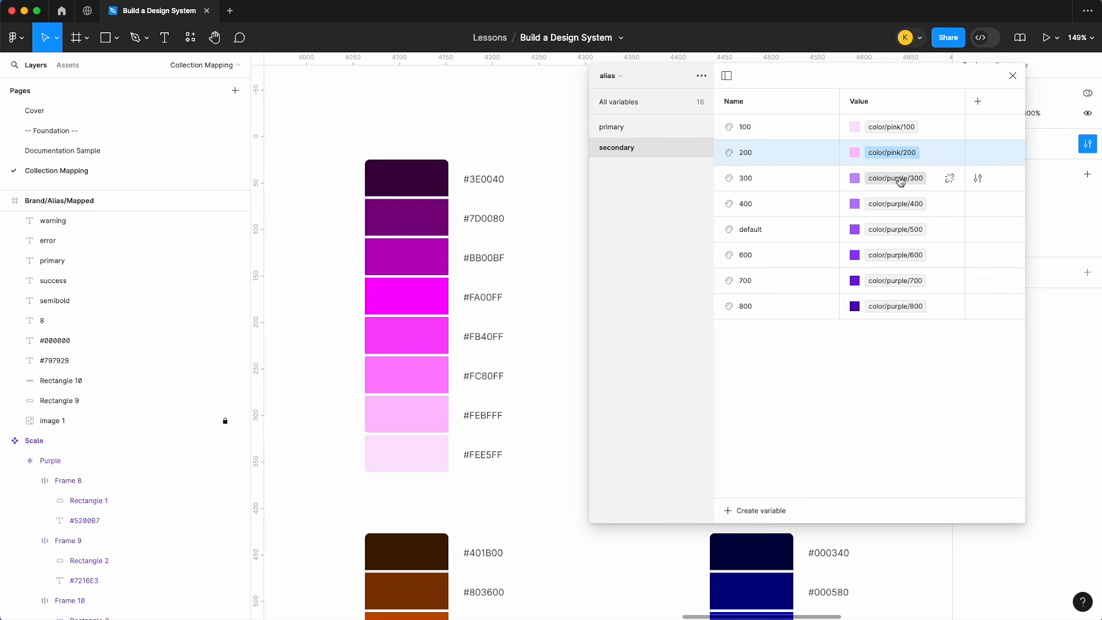
- Alias secondary variable 300 to color/pink/300 and variable 400 to color/pink/400
{"action": "left_click", "coordinate": [898, 179]}
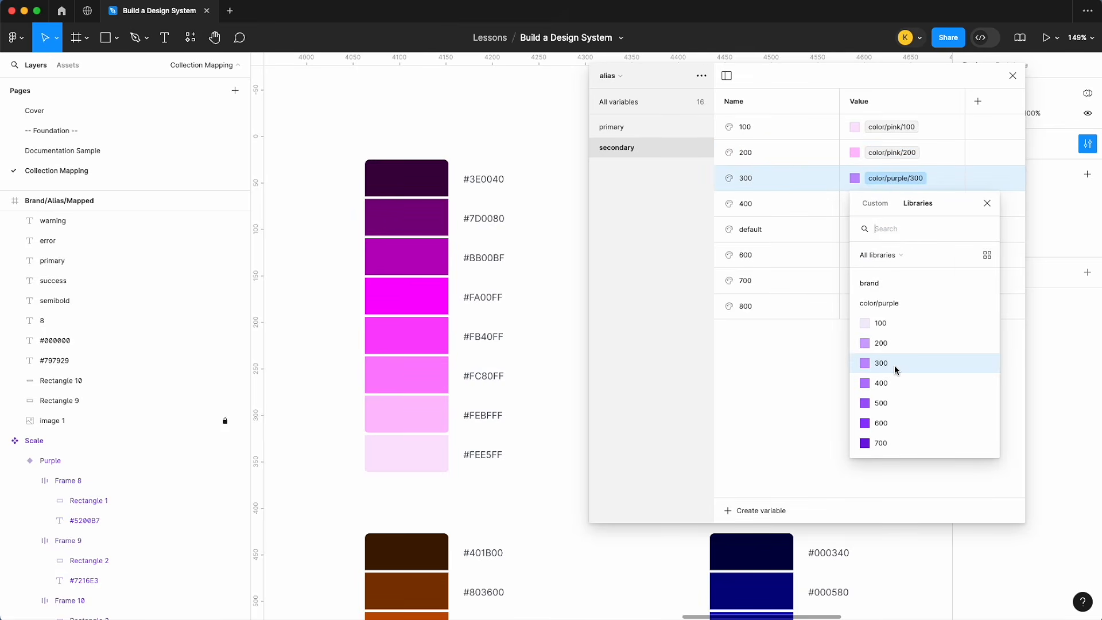
{"action": "type", "text": "pin"}
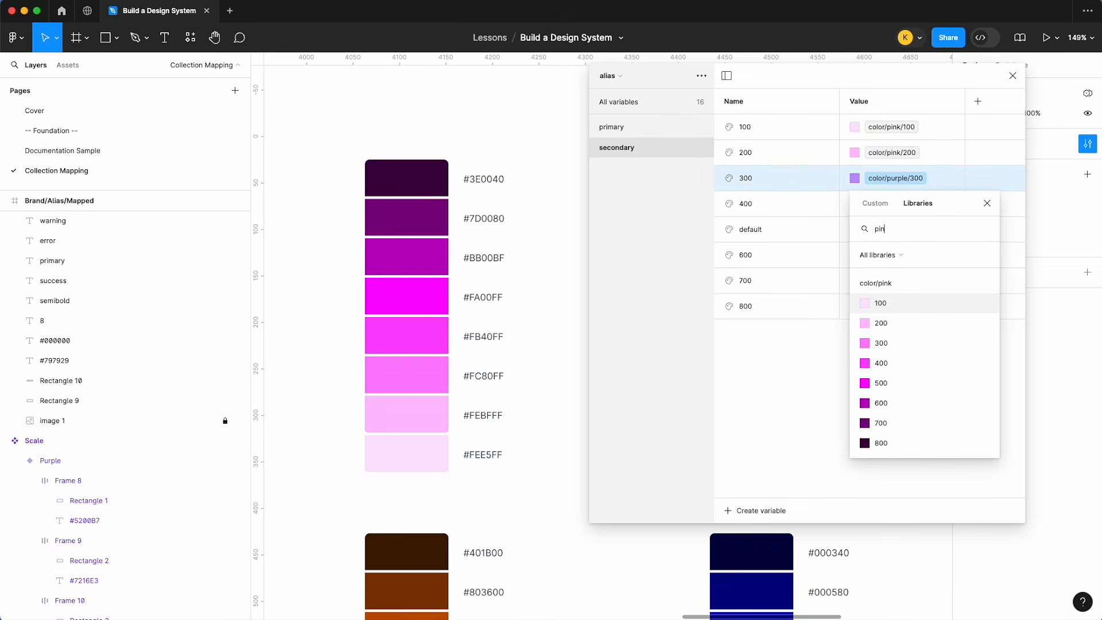
{"action": "left_click", "coordinate": [898, 344]}
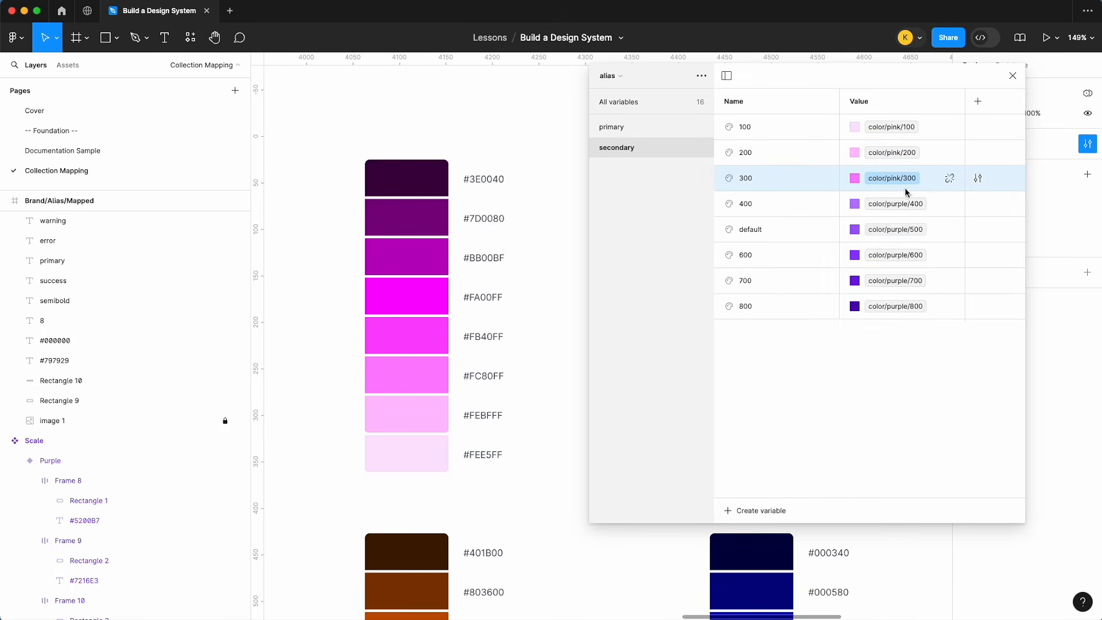
{"action": "left_click", "coordinate": [897, 208]}
{"action": "type", "text": "p"}
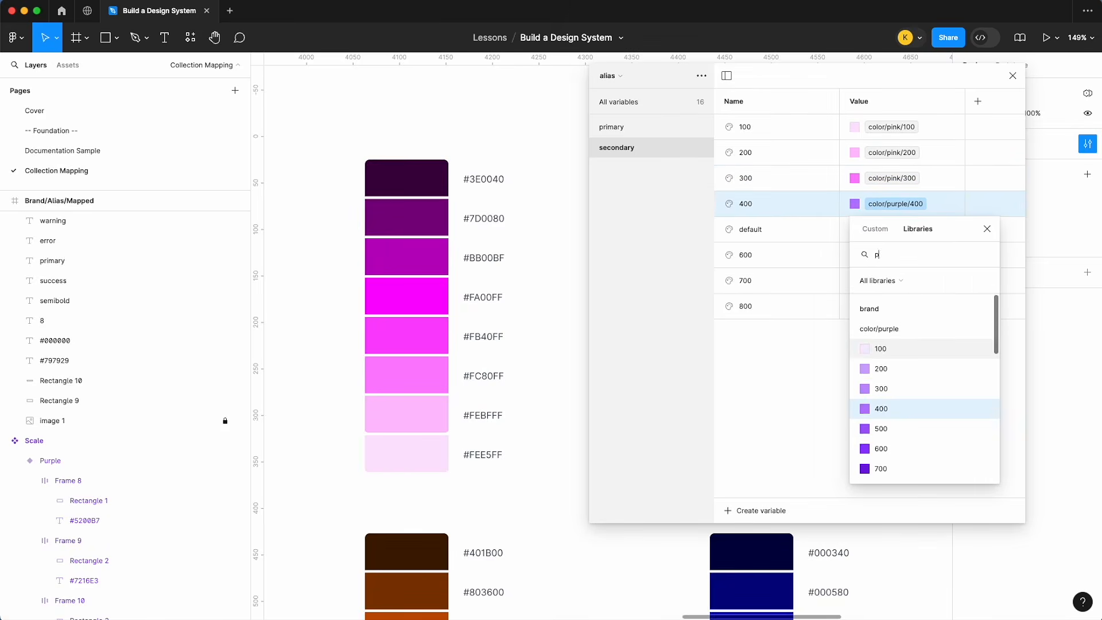
{"action": "type", "text": "ink"}
{"action": "left_click", "coordinate": [900, 394]}
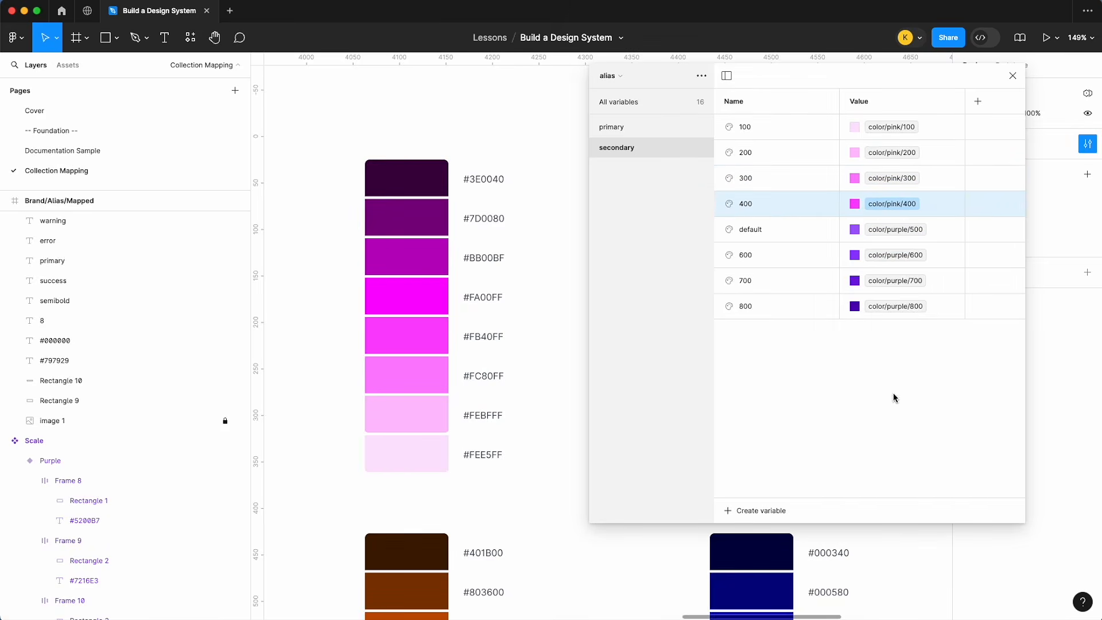
- Alias the secondary default variable to color/pink/500 and variable 600 to color/pink/600
{"action": "left_click", "coordinate": [899, 229]}
{"action": "type", "text": "pink"}
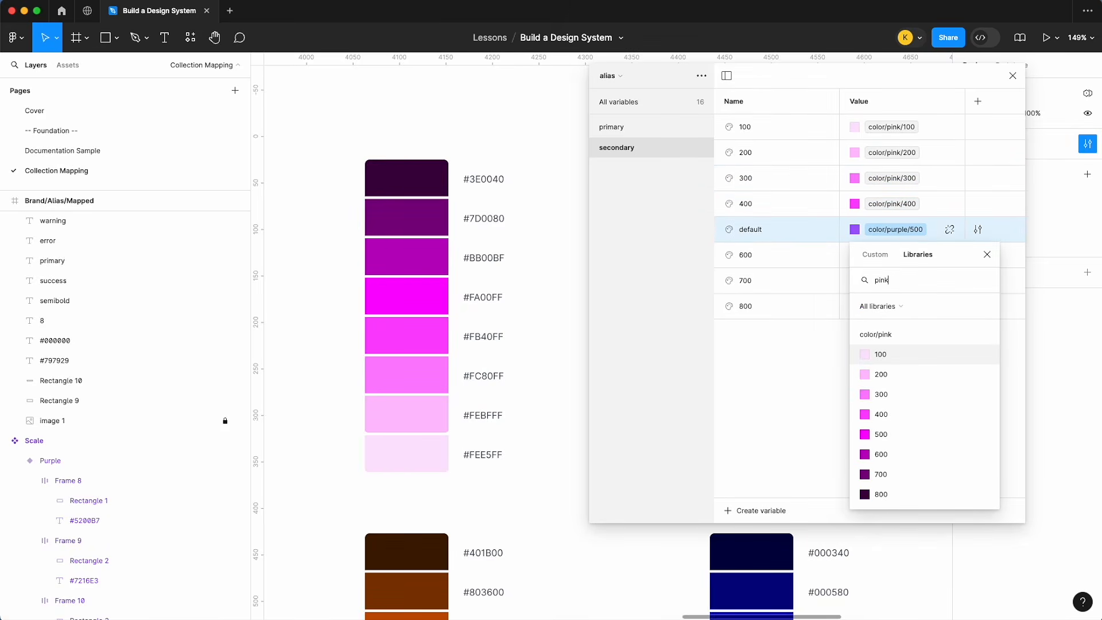
{"action": "left_click", "coordinate": [907, 436]}
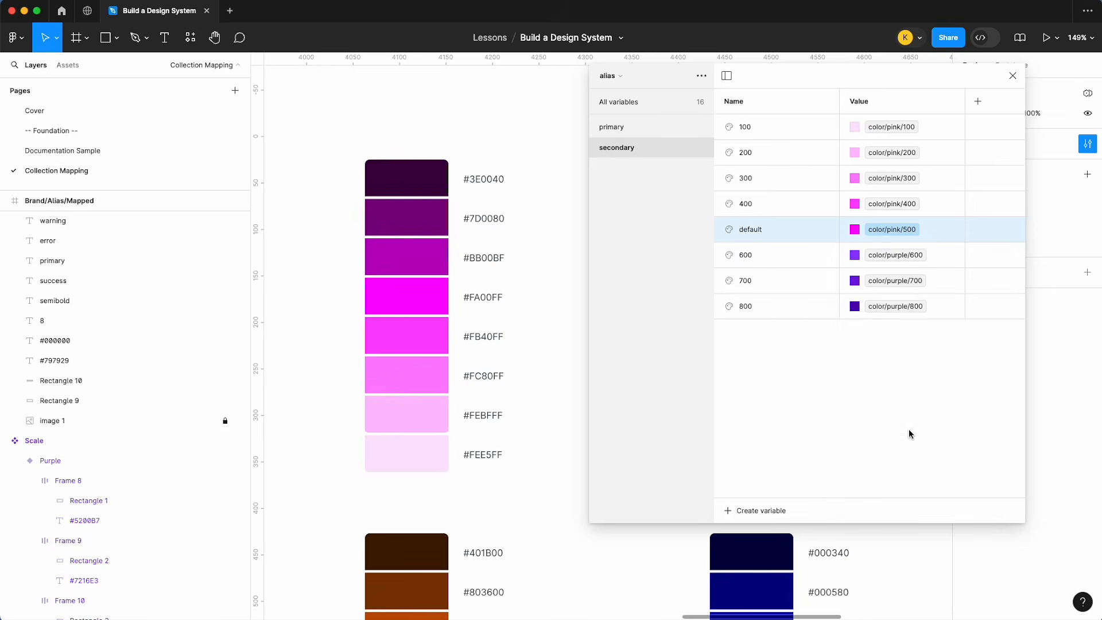
{"action": "left_click", "coordinate": [905, 257]}
{"action": "type", "text": "pink"}
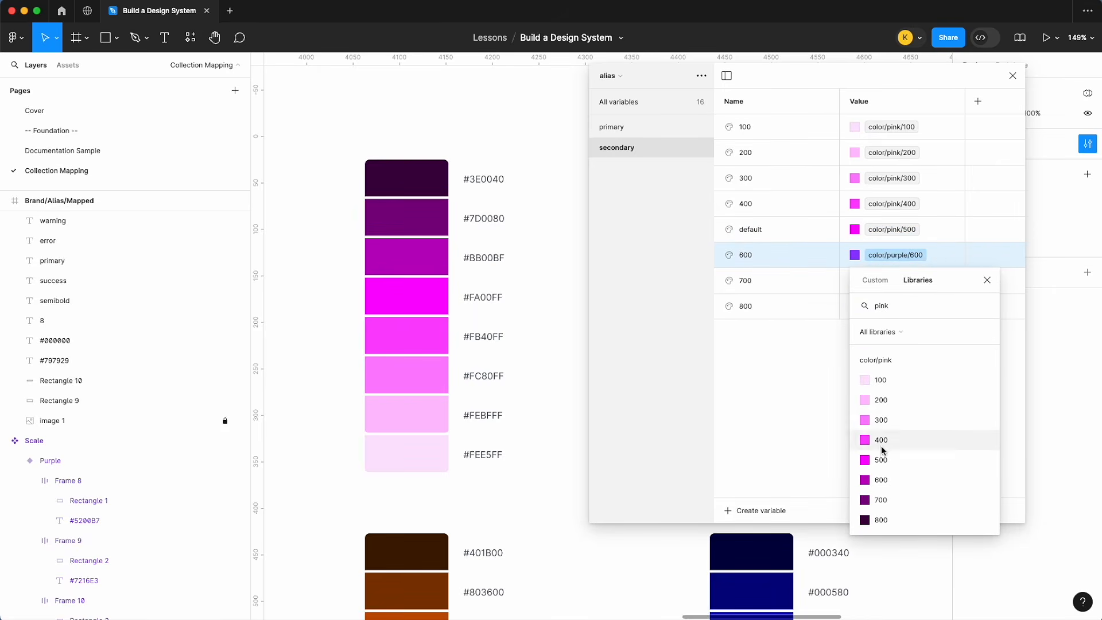
{"action": "left_click", "coordinate": [885, 480]}
- Alias secondary variable 700 to color/pink/700 and variable 800 to color/pink/800
{"action": "left_click", "coordinate": [908, 281]}
{"action": "type", "text": "pink"}
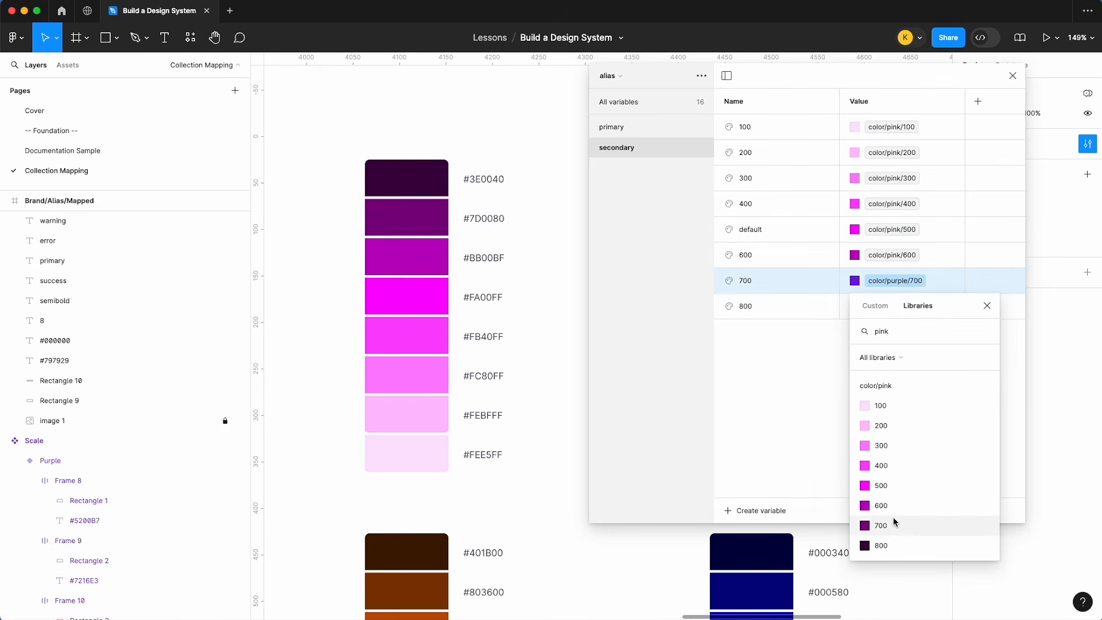
{"action": "left_click", "coordinate": [891, 523]}
{"action": "left_click", "coordinate": [897, 308]}
{"action": "type", "text": "pink"}
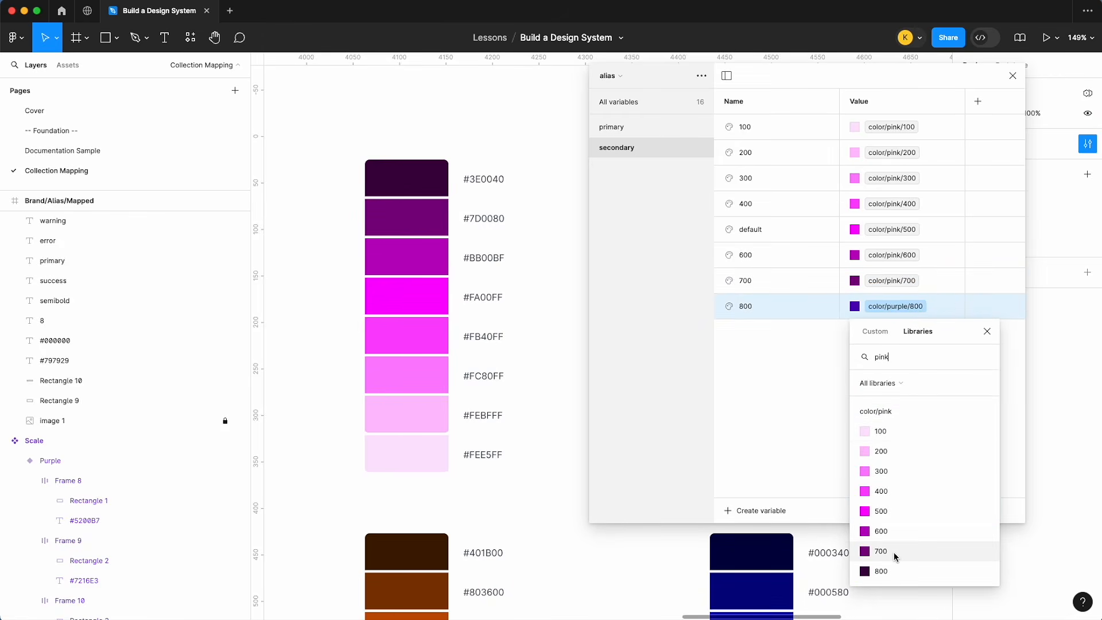
{"action": "left_click", "coordinate": [893, 572]}
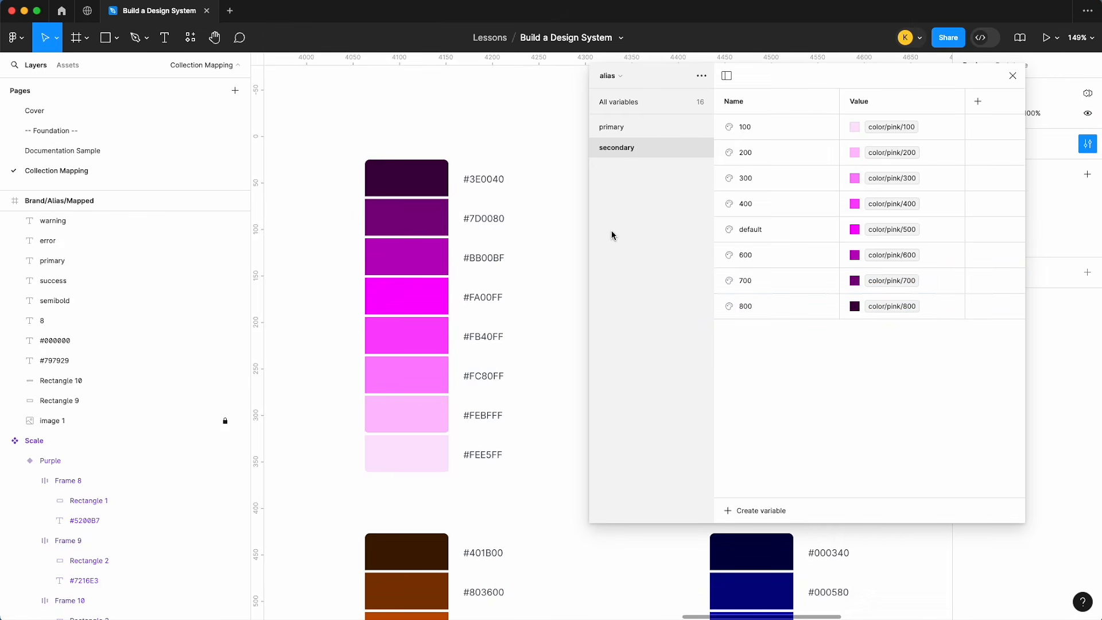
- Duplicate the secondary group in the alias collection and rename the copy error
{"action": "scroll", "coordinate": [462, 221], "scroll_direction": "down", "scroll_amount": 5}
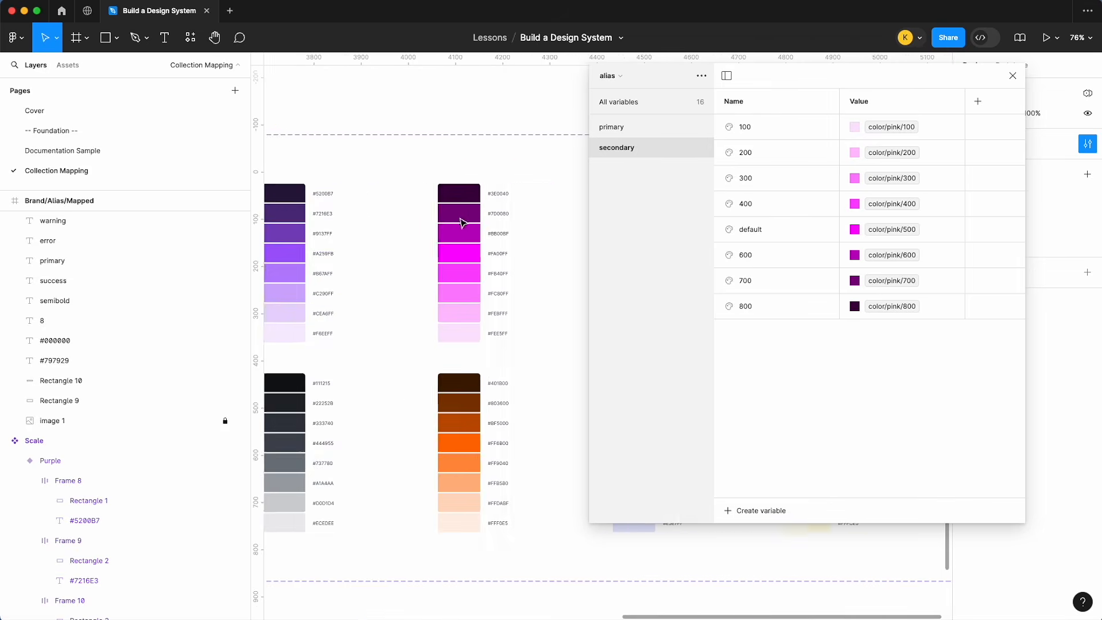
{"action": "scroll", "coordinate": [532, 218], "scroll_direction": "right", "scroll_amount": 5}
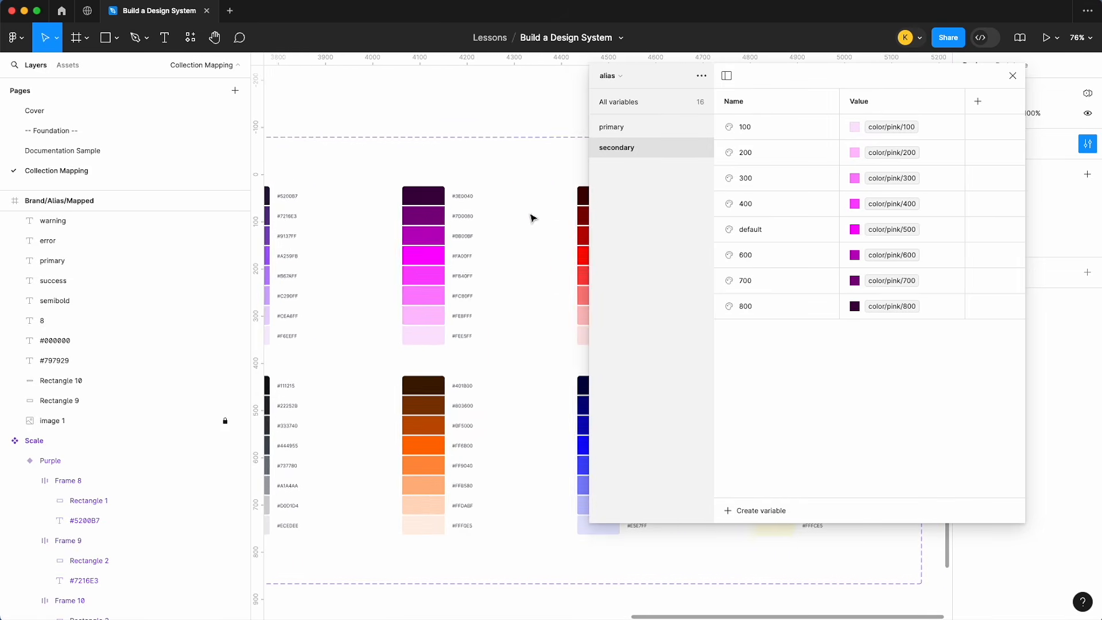
{"action": "scroll", "coordinate": [532, 218], "scroll_direction": "down", "scroll_amount": 3}
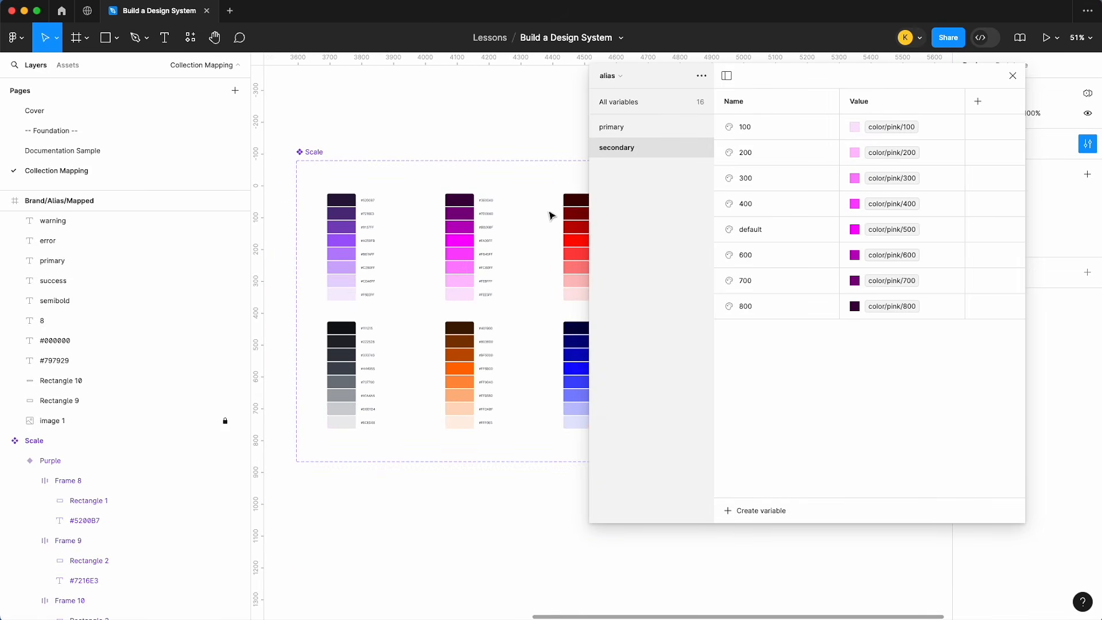
{"action": "scroll", "coordinate": [549, 216], "scroll_direction": "right", "scroll_amount": 3}
{"action": "scroll", "coordinate": [549, 216], "scroll_direction": "up", "scroll_amount": 5}
{"action": "right_click", "coordinate": [634, 150]}
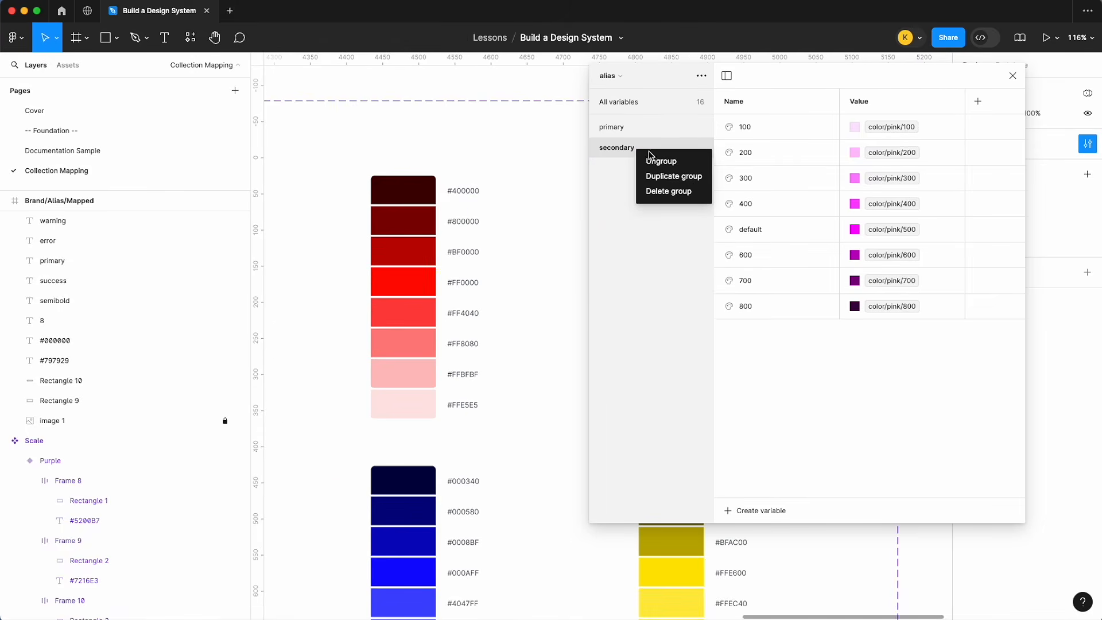
{"action": "left_click", "coordinate": [668, 176]}
{"action": "double_click", "coordinate": [619, 166]}
{"action": "type", "text": "error"}
{"action": "key", "text": "Return"}
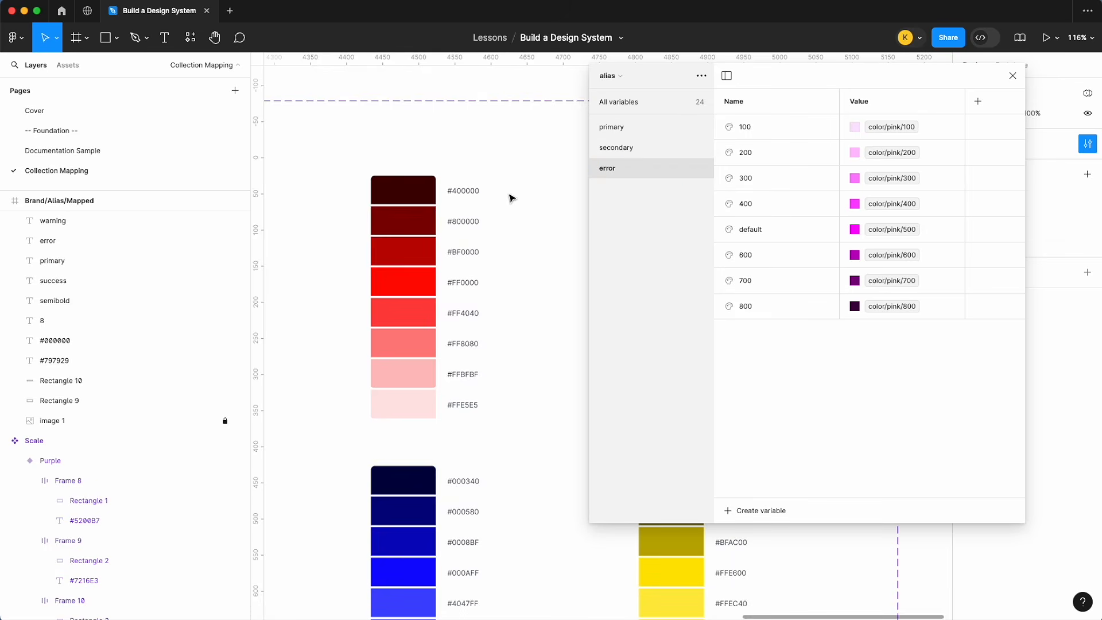
- Alias error variable 100 to color/red/100 and variable 200 to color/red/200
{"action": "scroll", "coordinate": [529, 215], "scroll_direction": "up", "scroll_amount": 3}
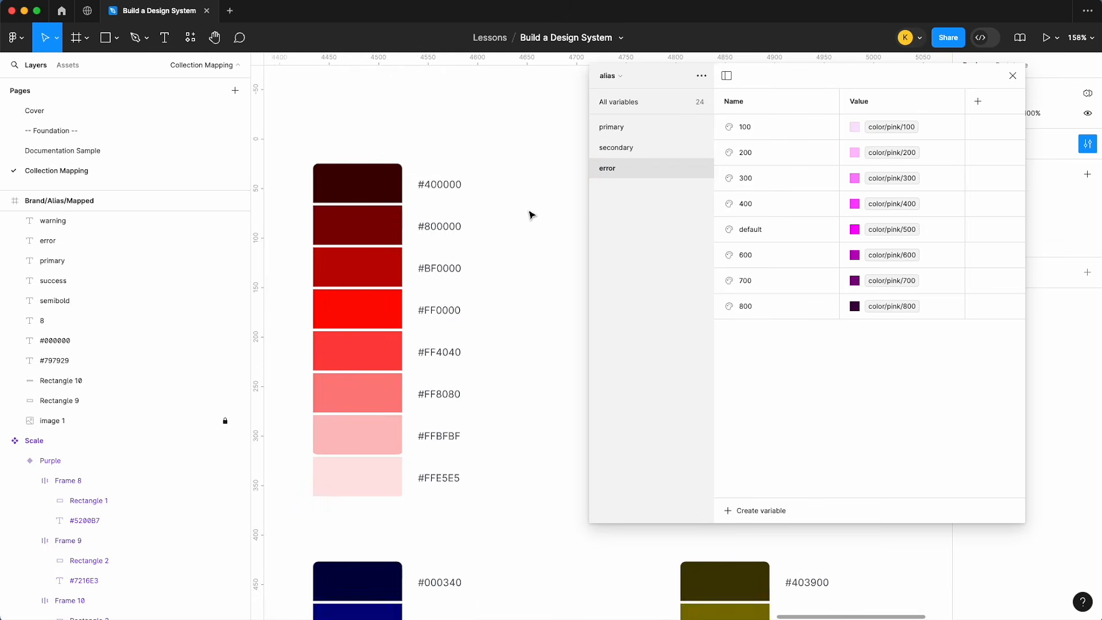
{"action": "left_click", "coordinate": [882, 128]}
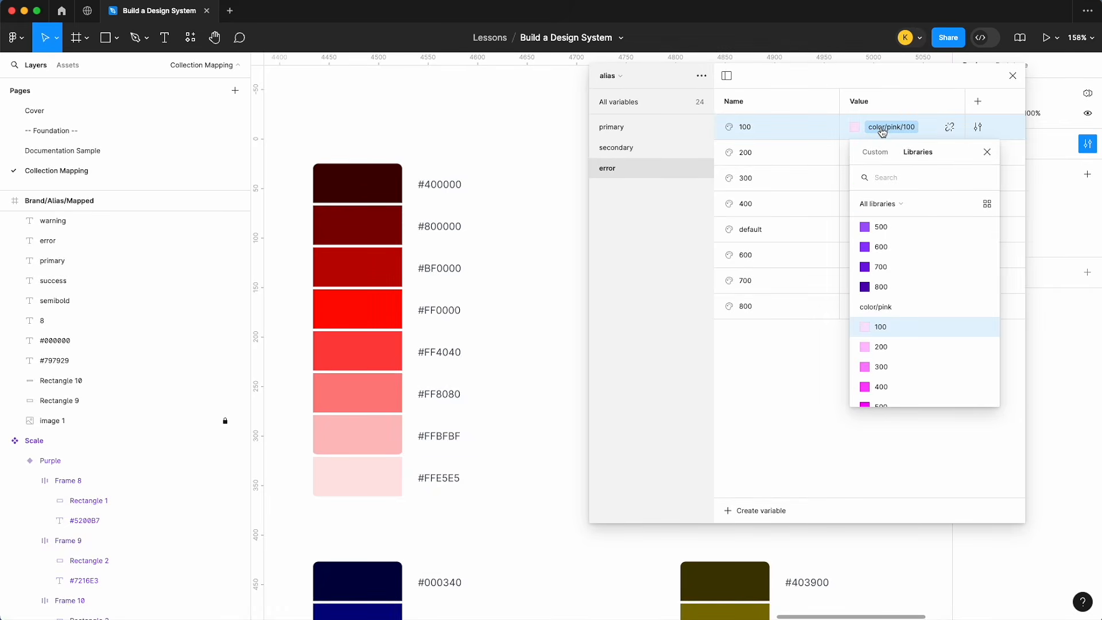
{"action": "type", "text": "red"}
{"action": "left_click", "coordinate": [883, 250]}
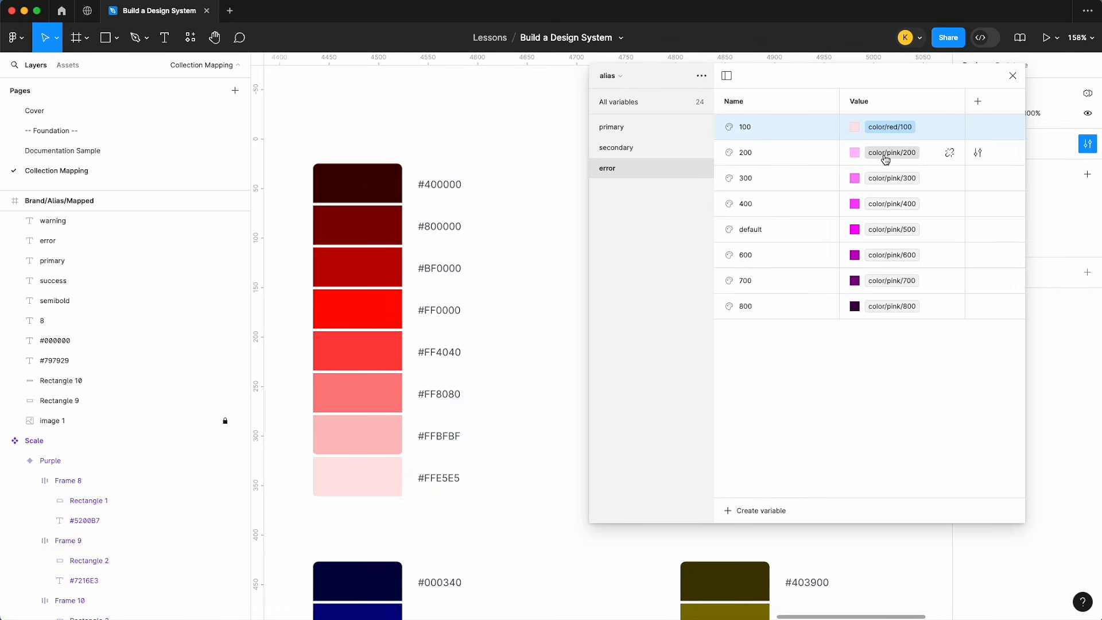
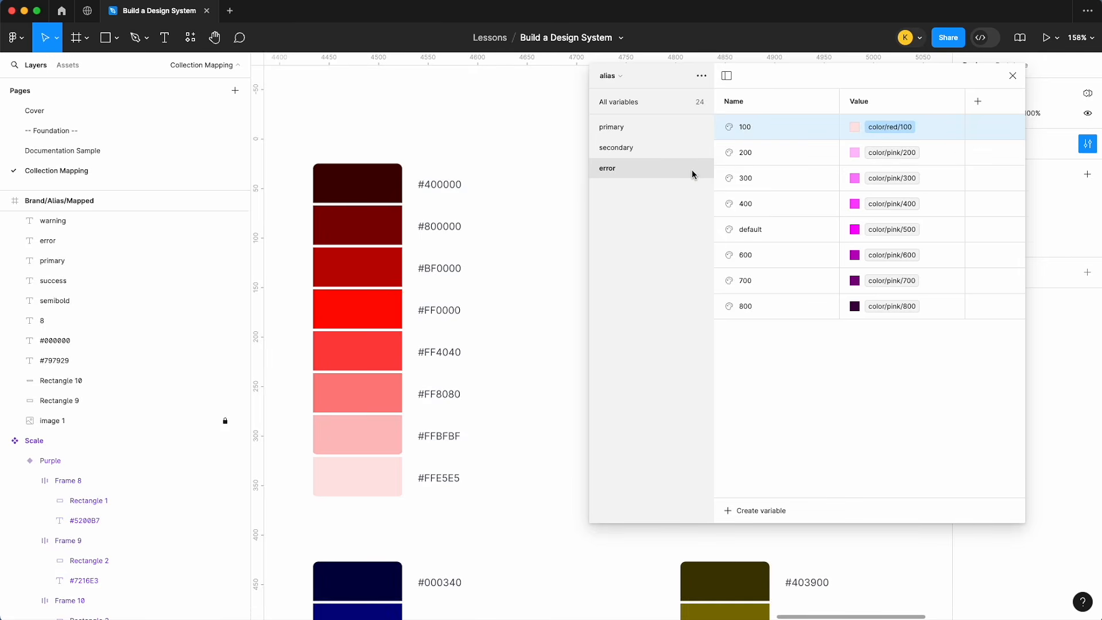
{"action": "left_click", "coordinate": [888, 154]}
{"action": "type", "text": "red"}
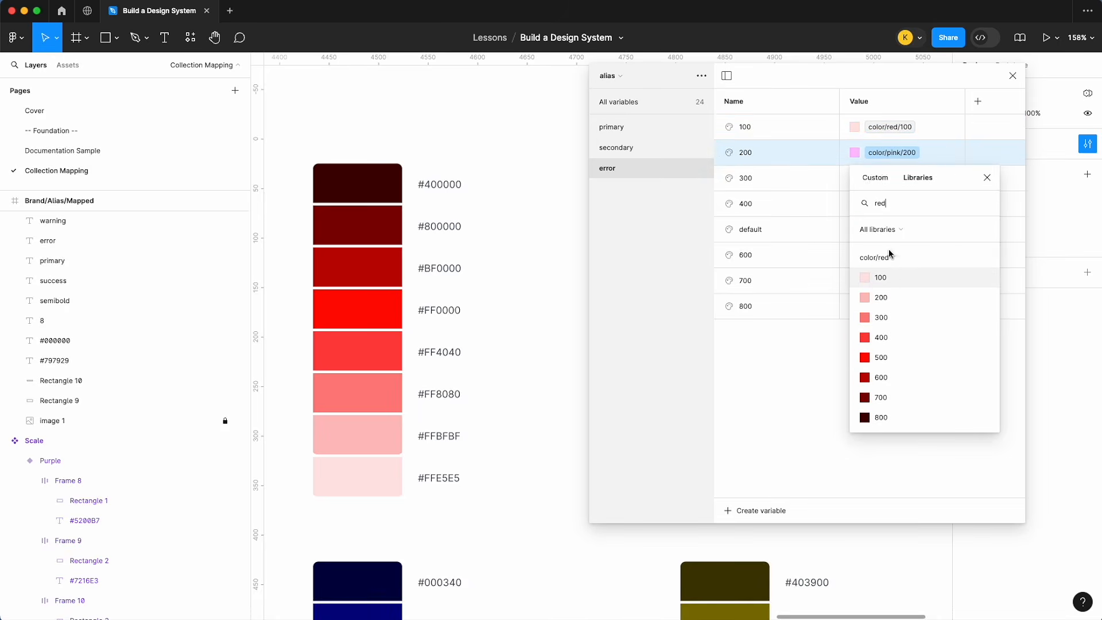
{"action": "left_click", "coordinate": [893, 300]}
- Alias error variable 300 to color/red/300 and variable 400 to color/red/400
{"action": "left_click", "coordinate": [896, 184]}
{"action": "type", "text": "red"}
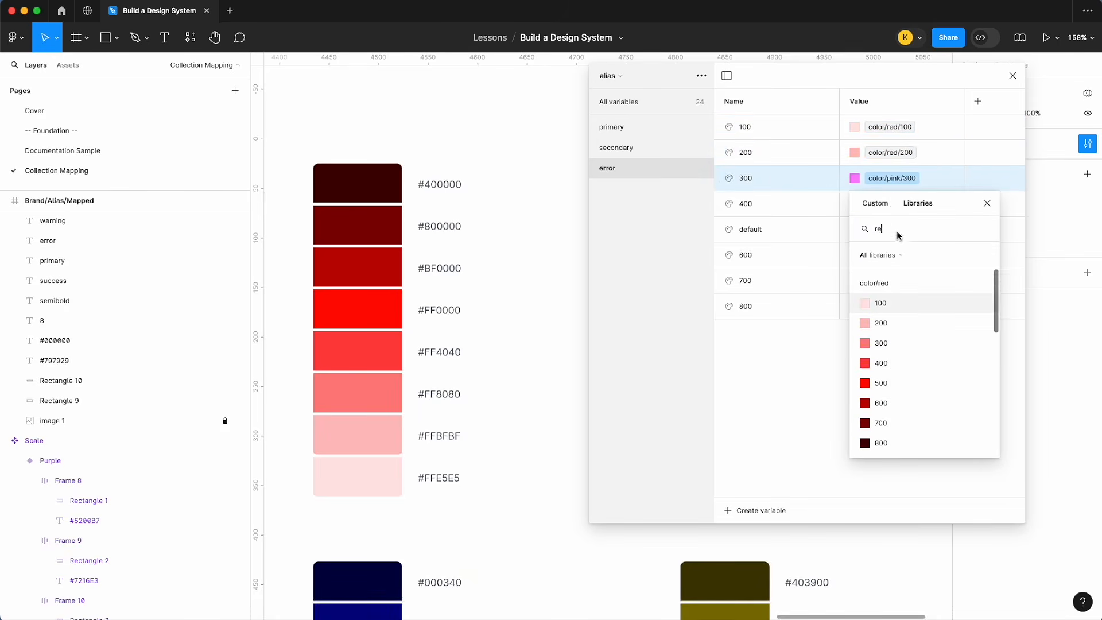
{"action": "left_click", "coordinate": [900, 342]}
{"action": "left_click", "coordinate": [901, 205]}
{"action": "type", "text": "red"}
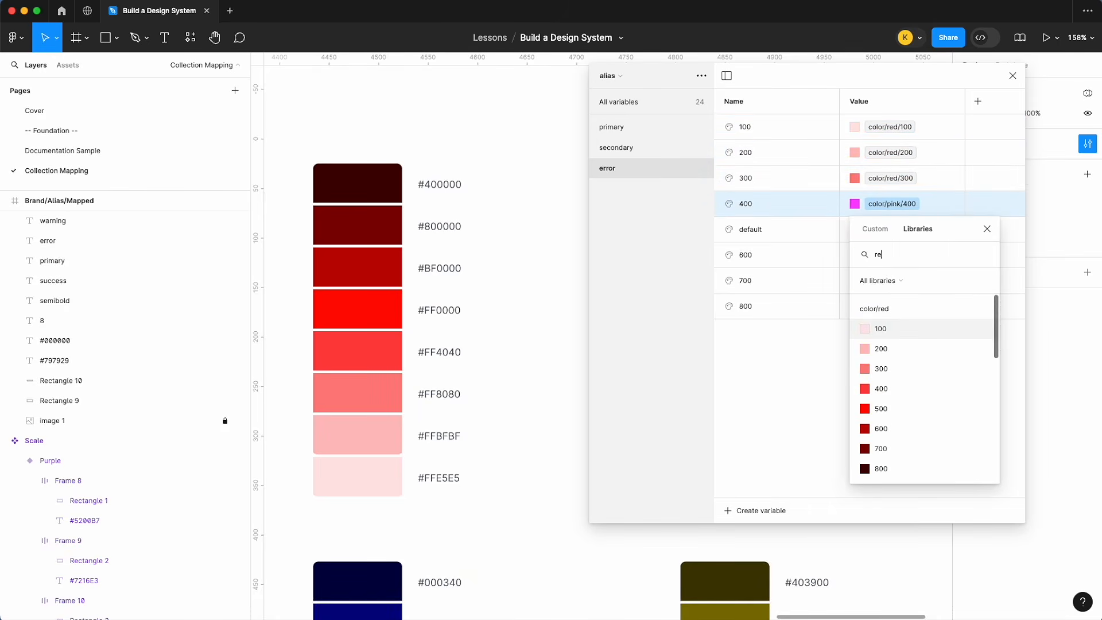
{"action": "left_click", "coordinate": [893, 388]}
- Alias error variable default to color/red/500 and variable 600 to color/red/600
{"action": "left_click", "coordinate": [904, 231]}
{"action": "type", "text": "red"}
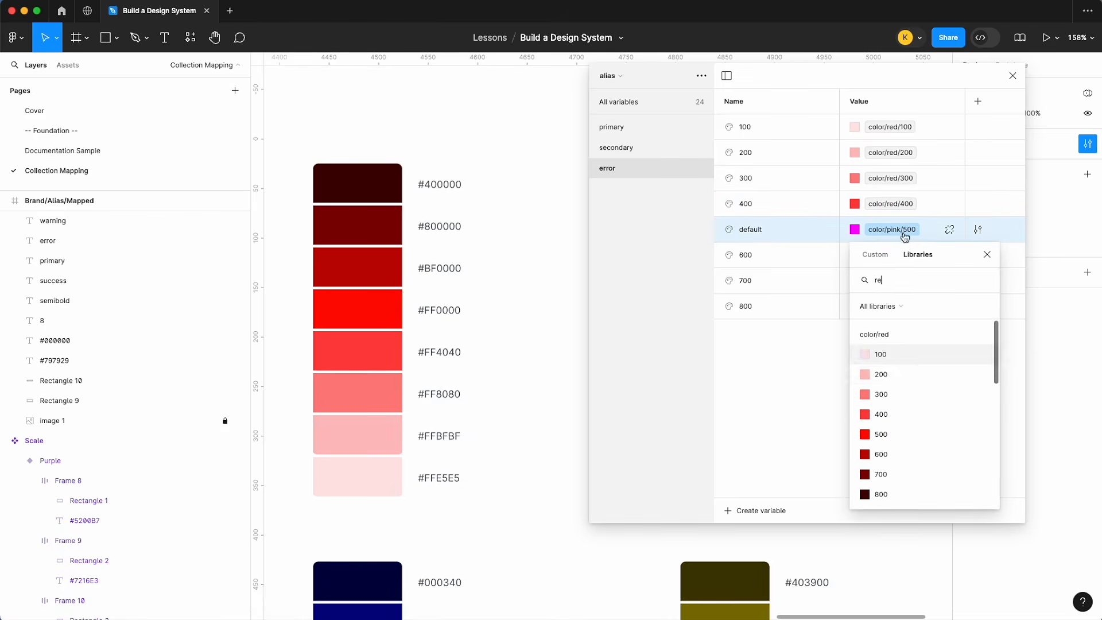
{"action": "left_click", "coordinate": [899, 434]}
{"action": "left_click", "coordinate": [893, 255]}
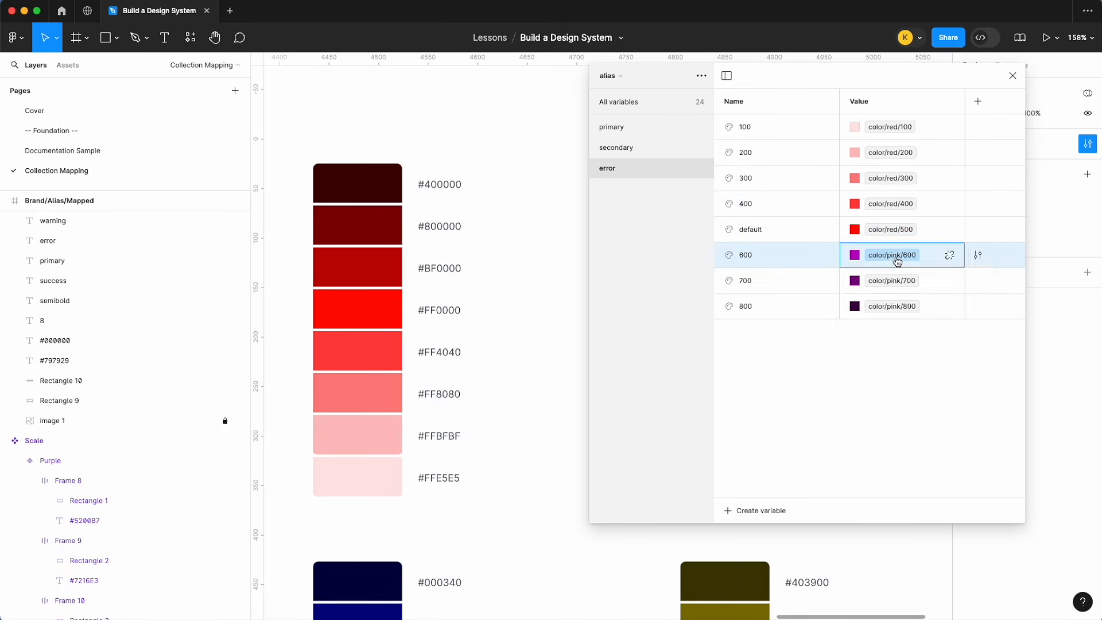
{"action": "type", "text": "red"}
{"action": "left_click", "coordinate": [902, 478]}
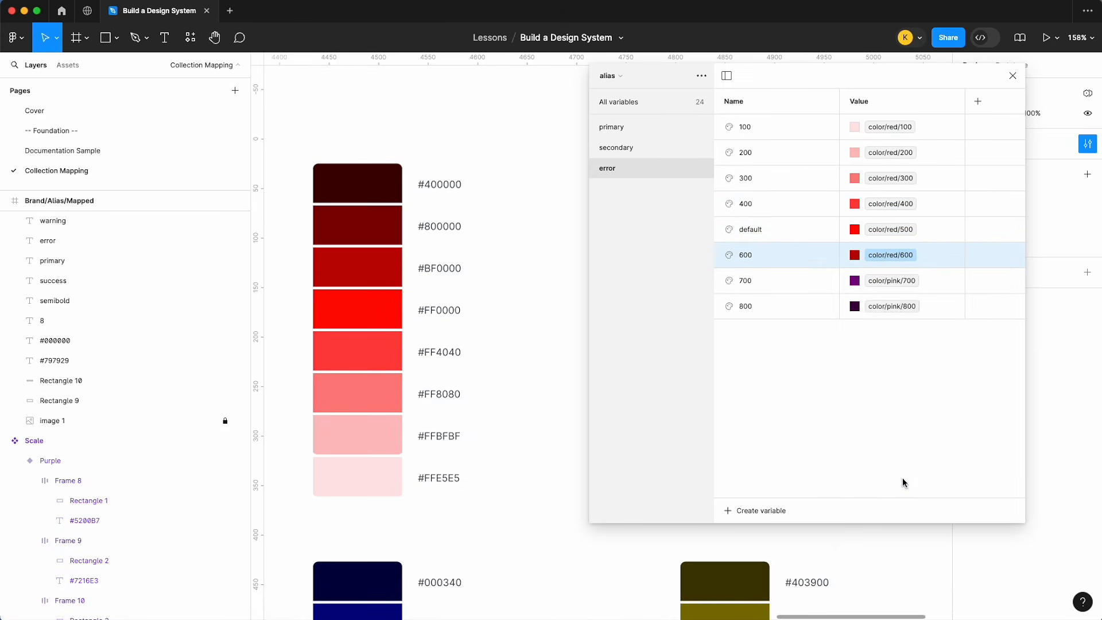
- Alias error variable 700 to color/red/700 and variable 800 to color/red/800
{"action": "left_click", "coordinate": [892, 281]}
{"action": "type", "text": "red"}
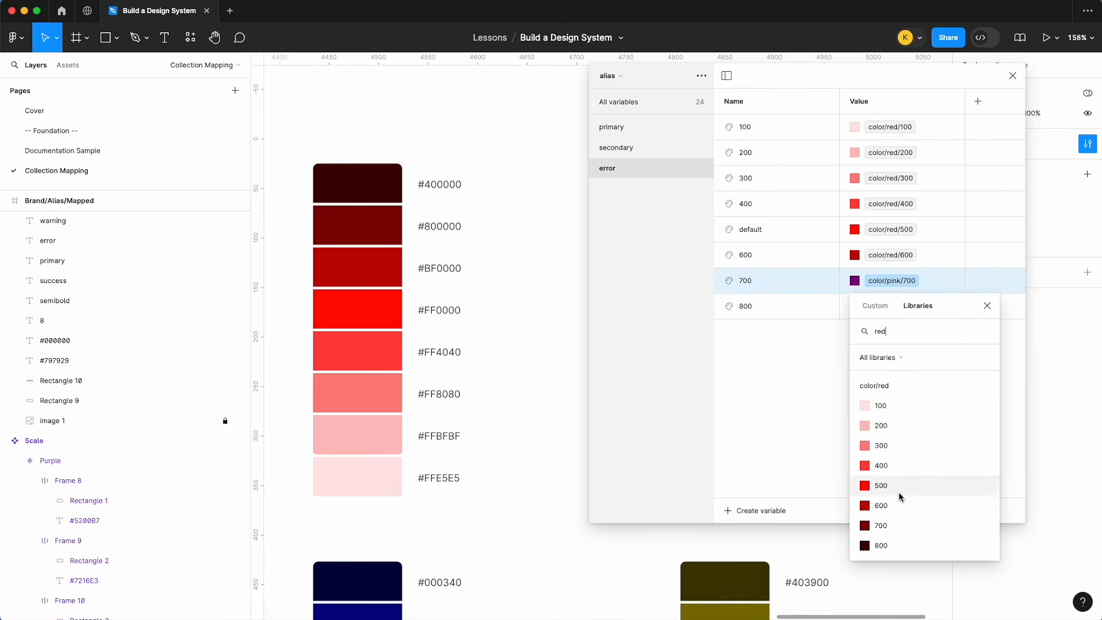
{"action": "left_click", "coordinate": [899, 523]}
{"action": "left_click", "coordinate": [909, 307]}
{"action": "type", "text": "red"}
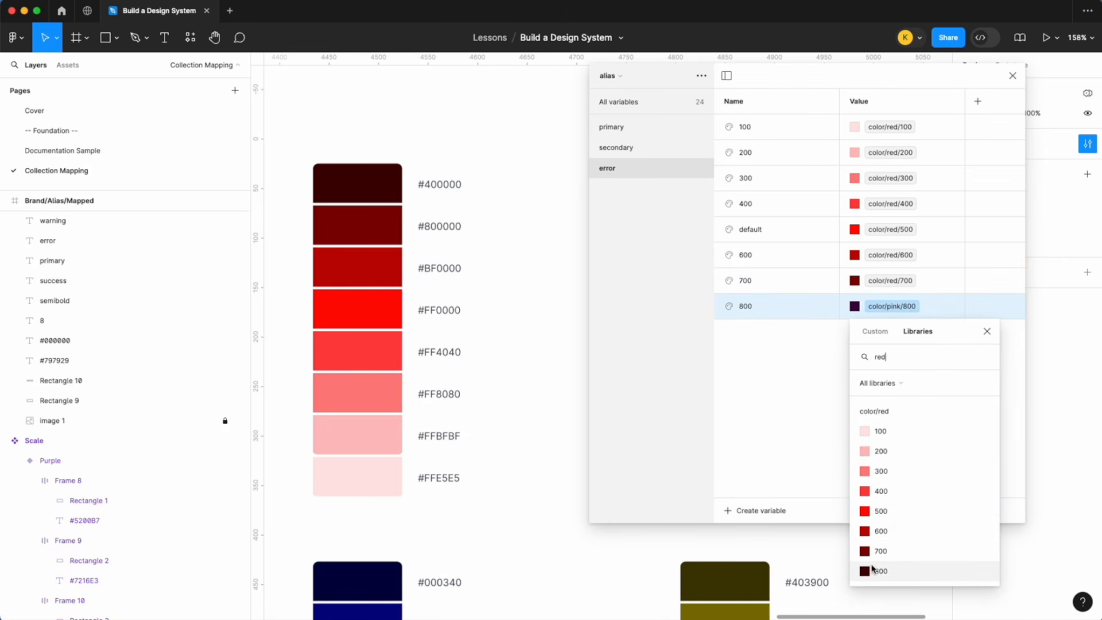
{"action": "left_click", "coordinate": [877, 568]}
- Duplicate the error group in the alias collection and rename the copy success
{"action": "scroll", "coordinate": [453, 293], "scroll_direction": "right", "scroll_amount": 7}
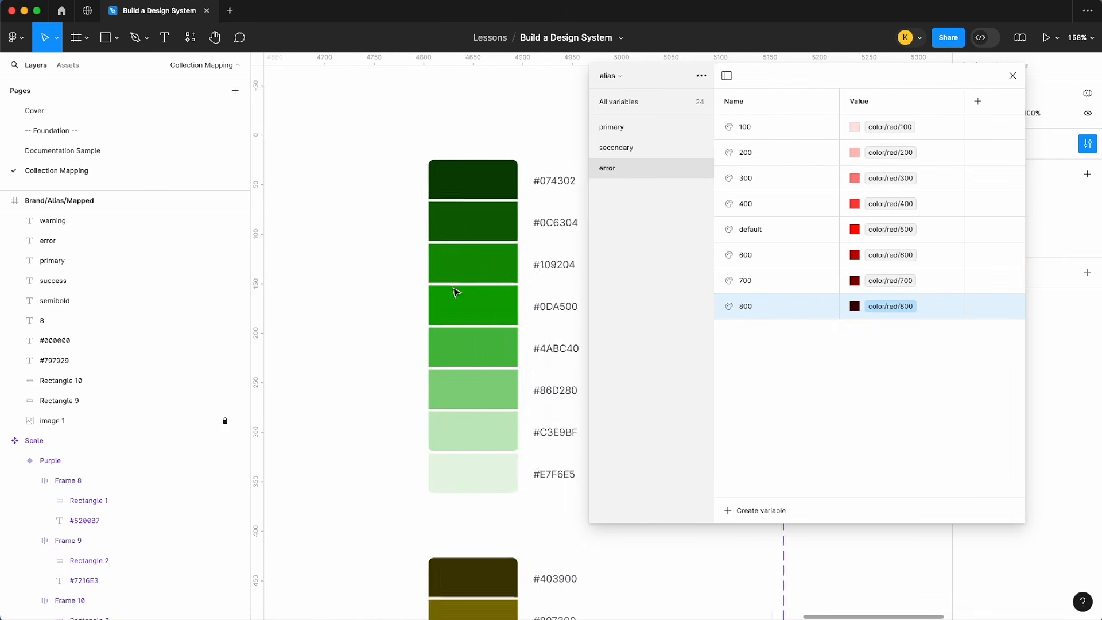
{"action": "scroll", "coordinate": [492, 209], "scroll_direction": "left", "scroll_amount": 1}
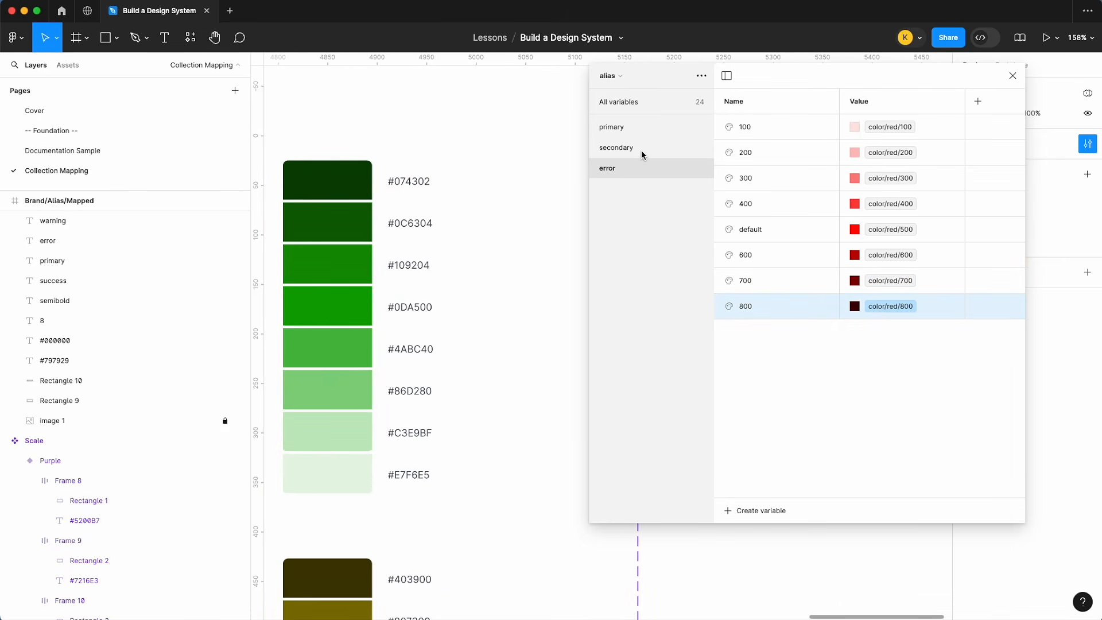
{"action": "right_click", "coordinate": [638, 170]}
{"action": "left_click", "coordinate": [664, 195]}
{"action": "double_click", "coordinate": [627, 191]}
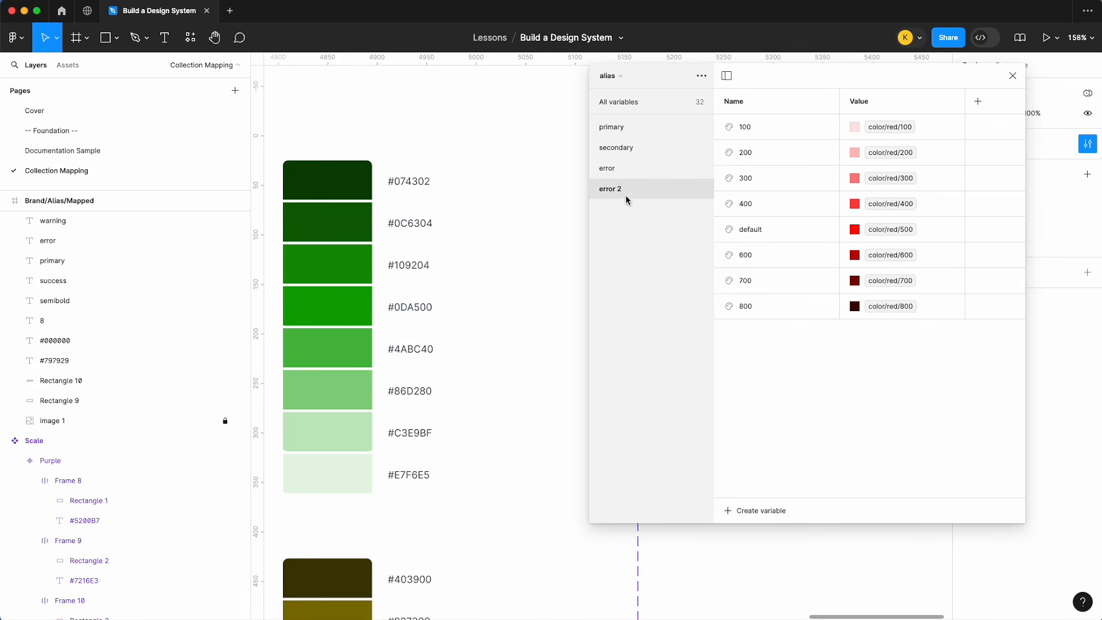
{"action": "scroll", "coordinate": [460, 233], "scroll_direction": "left", "scroll_amount": 1}
{"action": "type", "text": "success"}
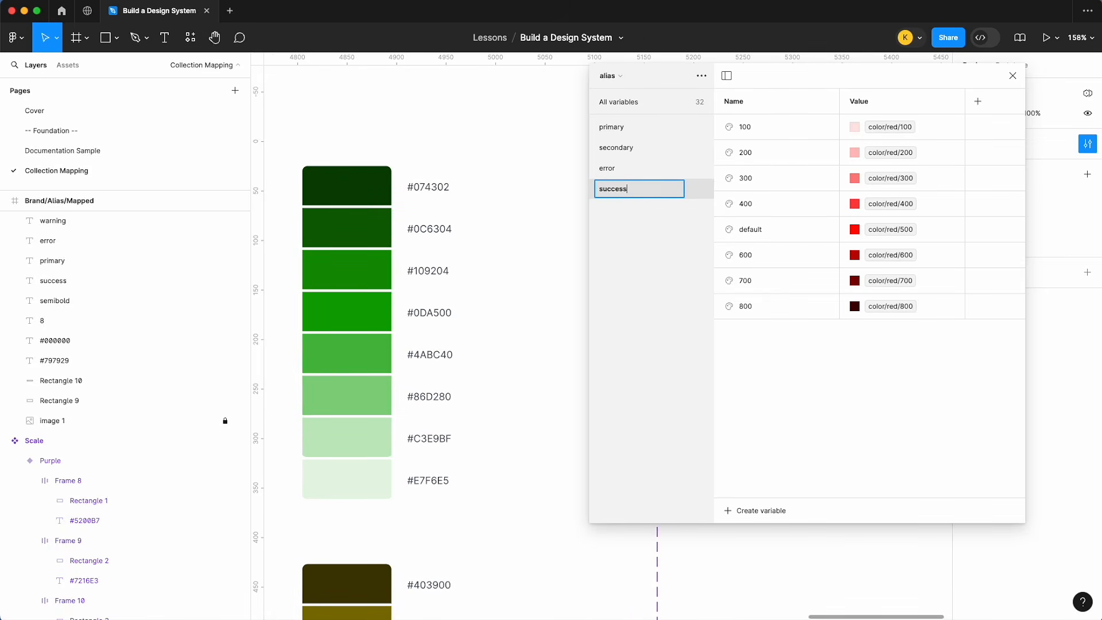
{"action": "key", "text": "Return"}
- Alias success variable 100 to color/green/100 and variable 200 to color/green/200
{"action": "left_click", "coordinate": [889, 127]}
{"action": "type", "text": "gree"}
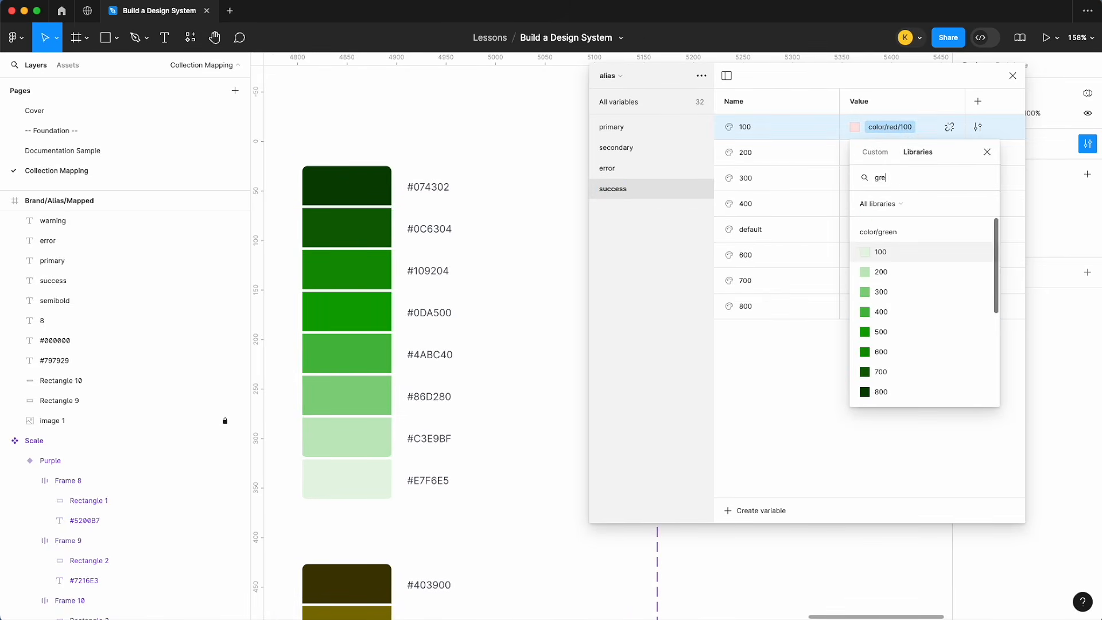
{"action": "left_click", "coordinate": [886, 259]}
{"action": "left_click", "coordinate": [892, 153]}
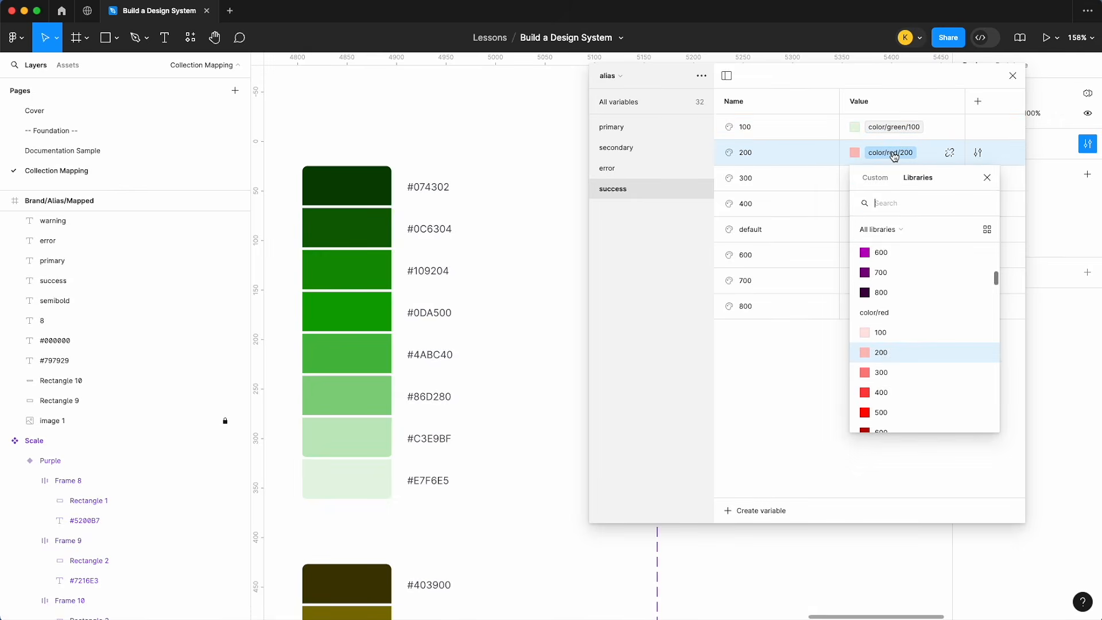
{"action": "type", "text": "gree"}
{"action": "left_click", "coordinate": [881, 310]}
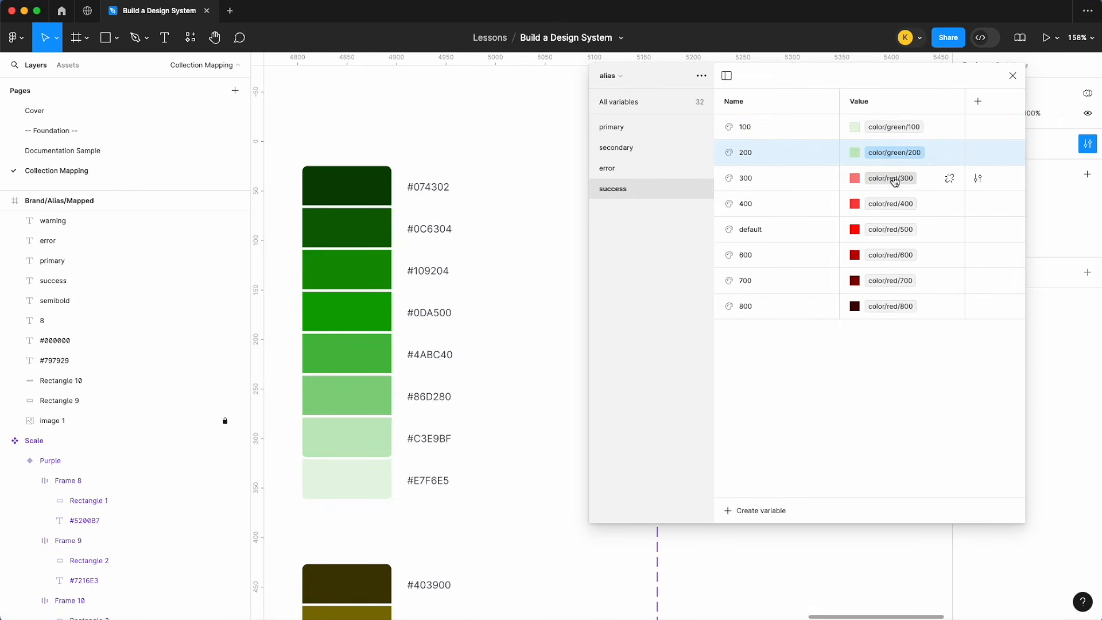
- Alias success variable 300 to color/green/300 and variable 400 to color/green/400
{"action": "left_click", "coordinate": [893, 178]}
{"action": "type", "text": "gree"}
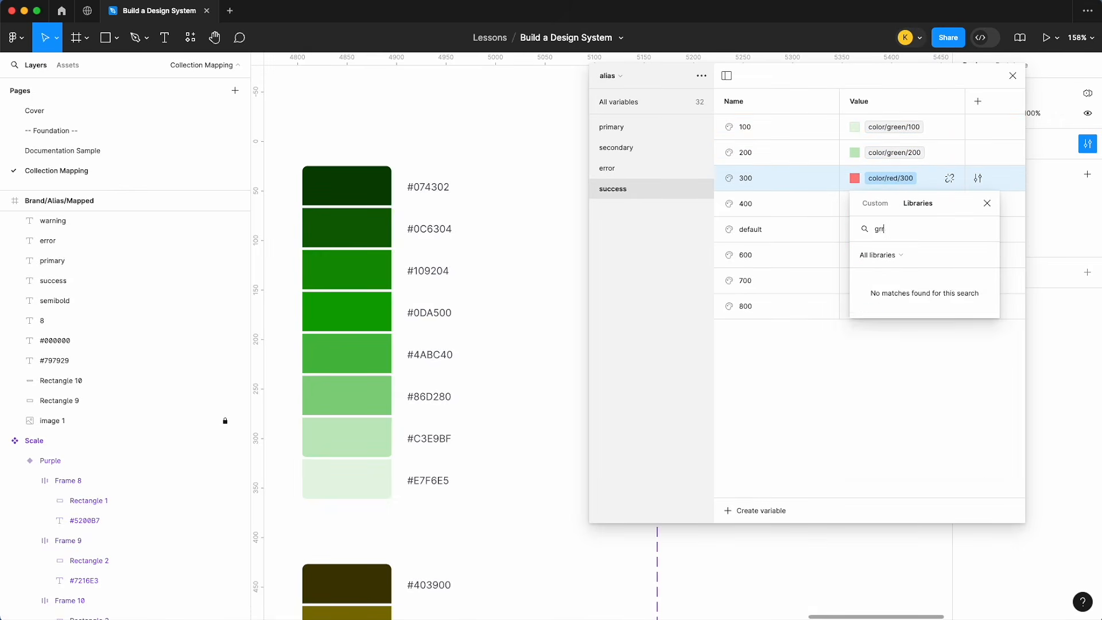
{"action": "left_click", "coordinate": [910, 343]}
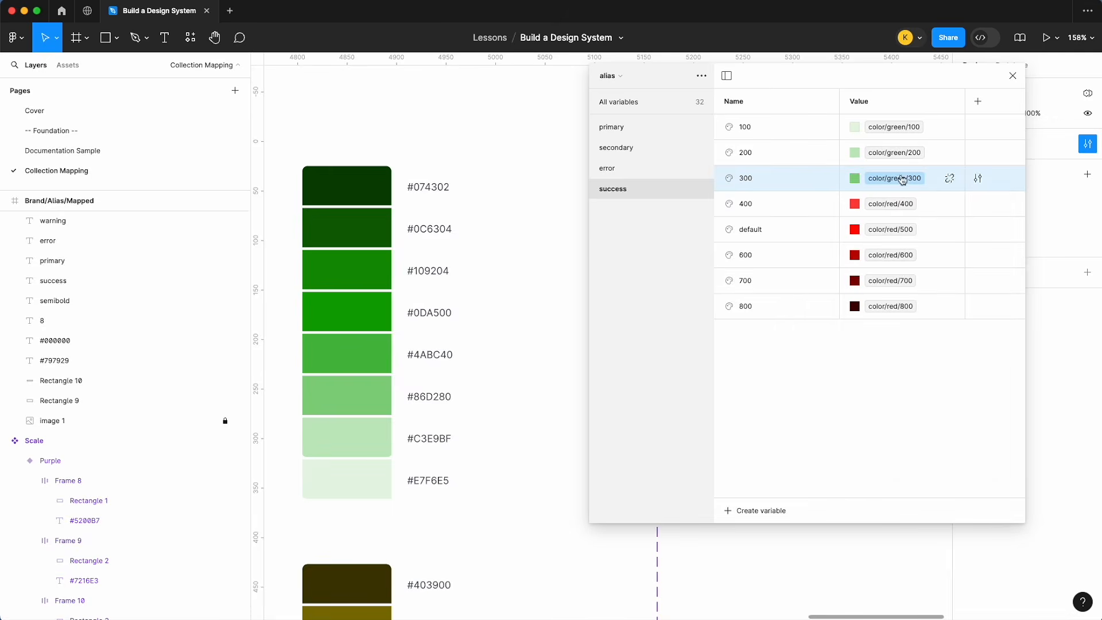
{"action": "left_click", "coordinate": [892, 204]}
{"action": "type", "text": "green"}
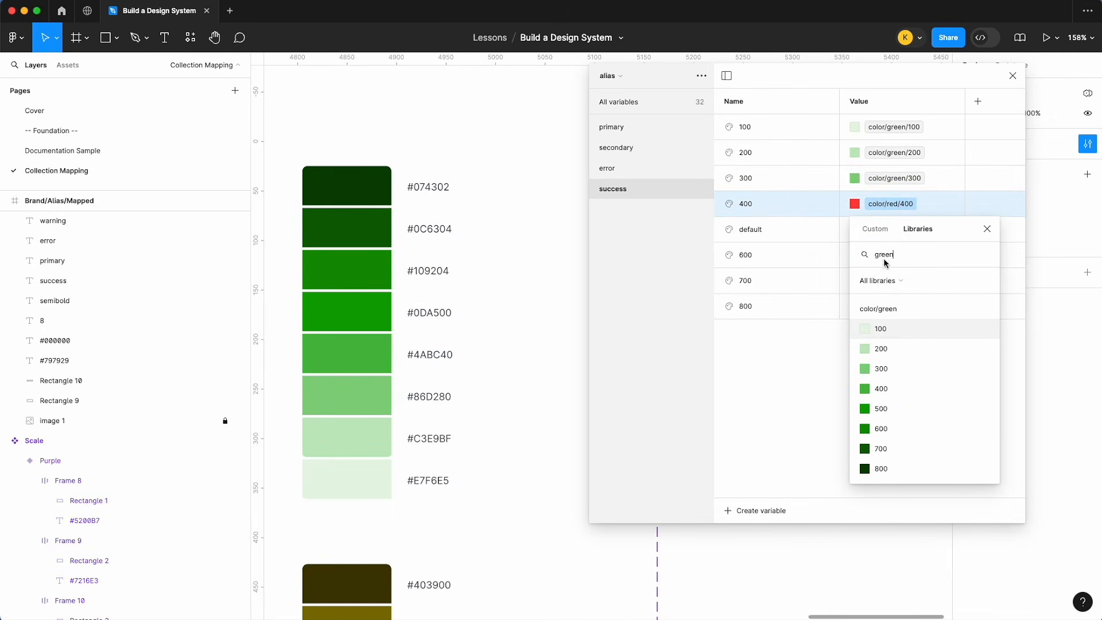
{"action": "left_click", "coordinate": [880, 390]}
- Alias success variable default to color/green/500 and variable 600 to color/green/600
{"action": "left_click", "coordinate": [891, 230]}
{"action": "type", "text": "green"}
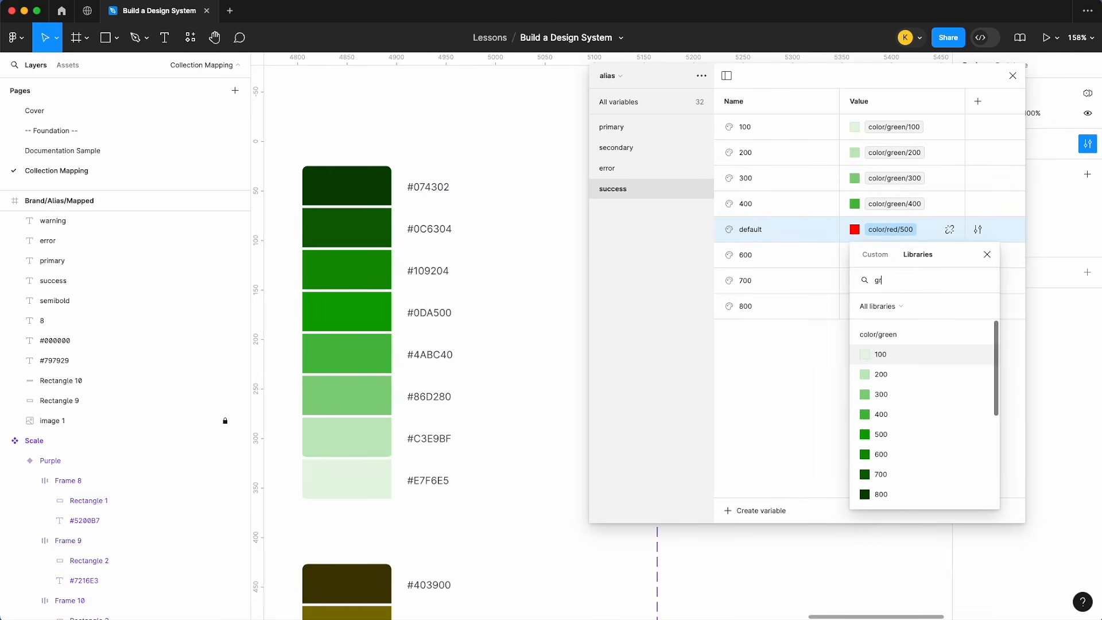
{"action": "left_click", "coordinate": [882, 436]}
{"action": "left_click", "coordinate": [889, 255]}
{"action": "type", "text": "gree"}
{"action": "left_click", "coordinate": [893, 479]}
- Alias success variable 700 to color/green/700 and variable 800 to color/green/800
{"action": "left_click", "coordinate": [891, 281]}
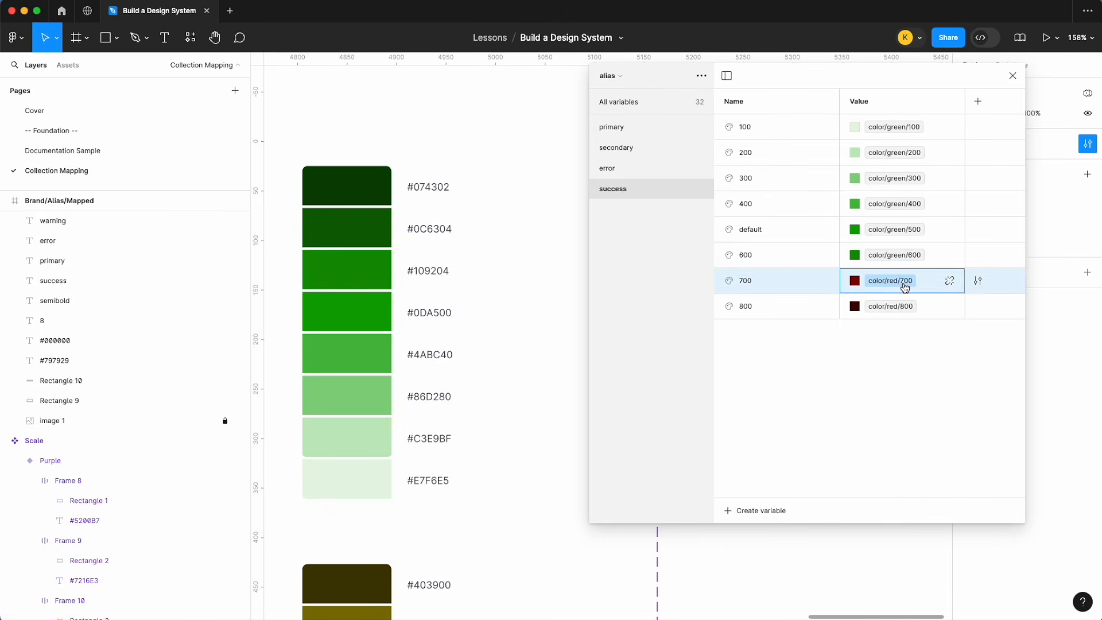
{"action": "type", "text": "gree"}
{"action": "left_click", "coordinate": [909, 530]}
{"action": "left_click", "coordinate": [901, 305]}
{"action": "type", "text": "gree"}
{"action": "left_click", "coordinate": [885, 571]}
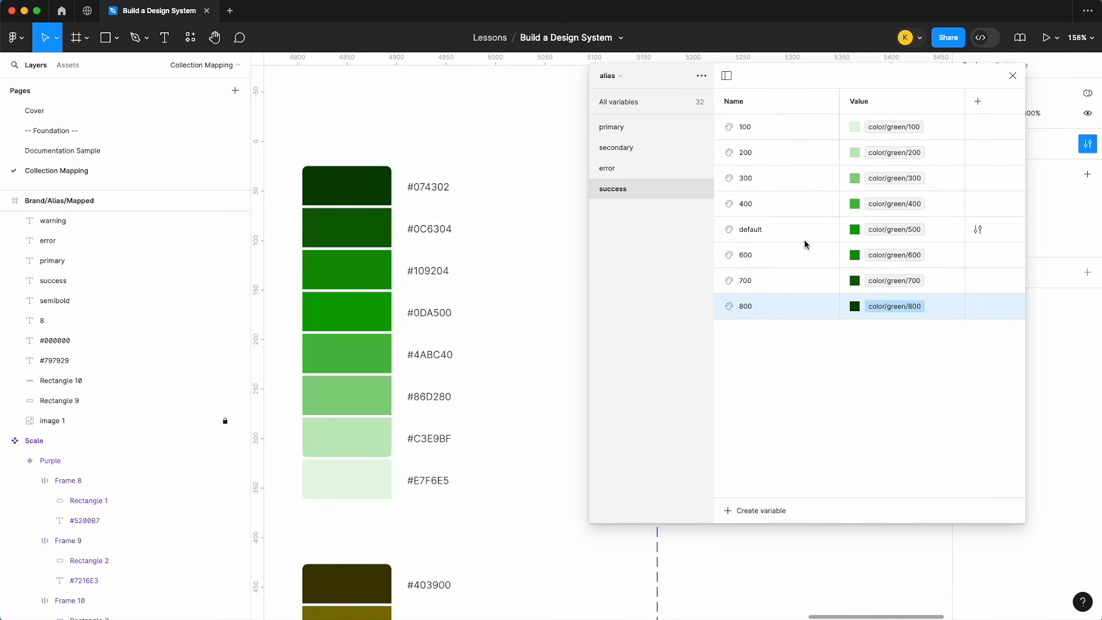
- Duplicate the success group in the alias collection and rename the copy neutral
{"action": "scroll", "coordinate": [505, 201], "scroll_direction": "down", "scroll_amount": 8}
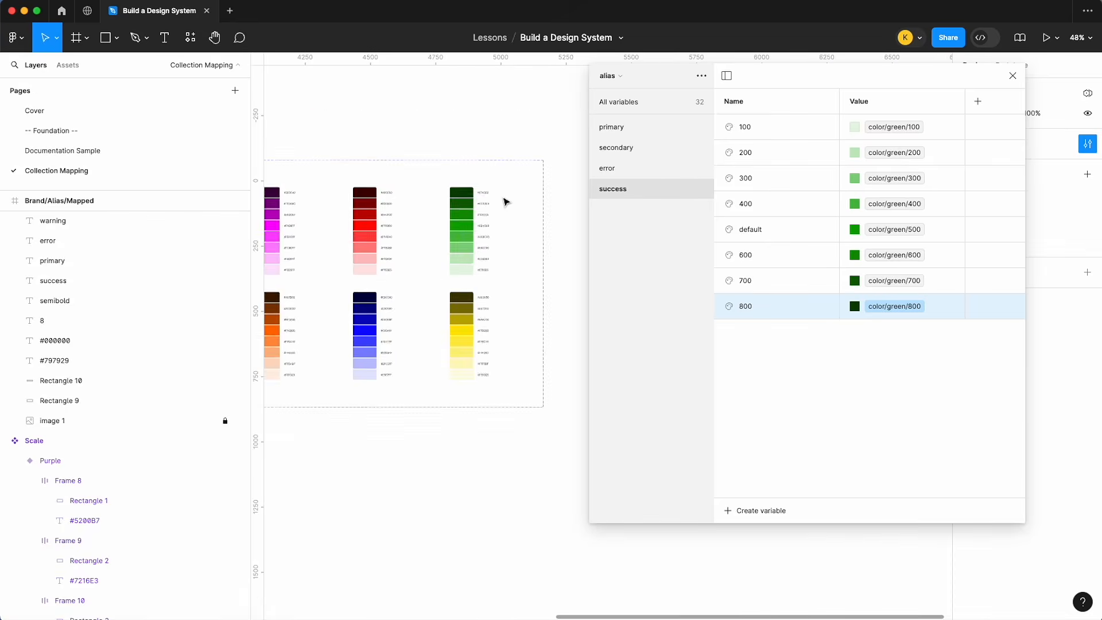
{"action": "scroll", "coordinate": [342, 281], "scroll_direction": "left", "scroll_amount": 5}
{"action": "scroll", "coordinate": [371, 258], "scroll_direction": "up", "scroll_amount": 5}
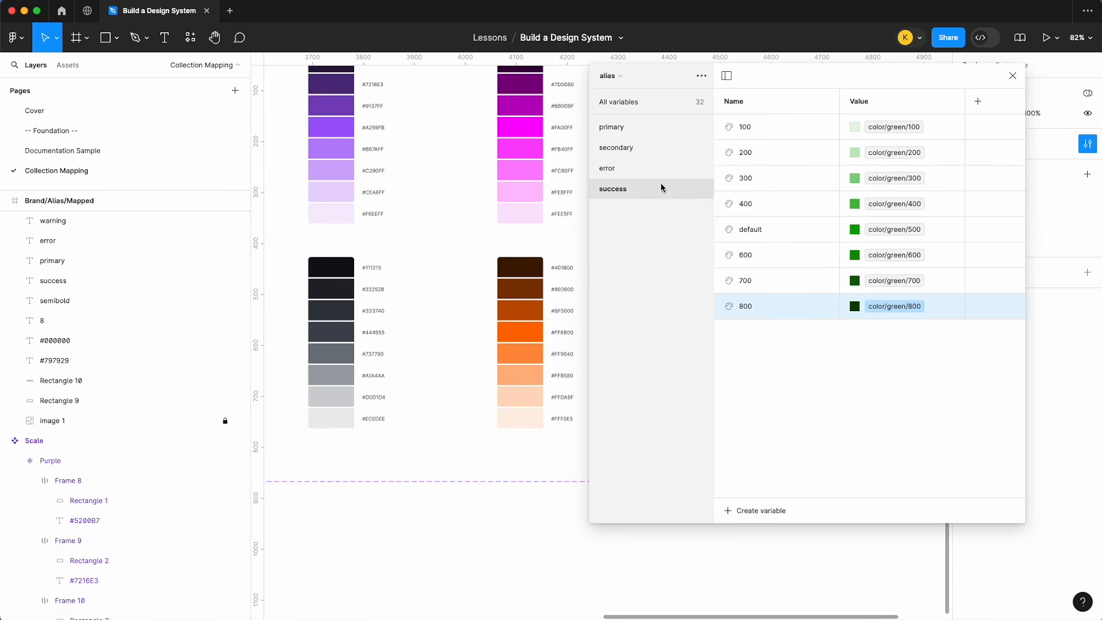
{"action": "left_click", "coordinate": [646, 193]}
{"action": "right_click", "coordinate": [646, 192]}
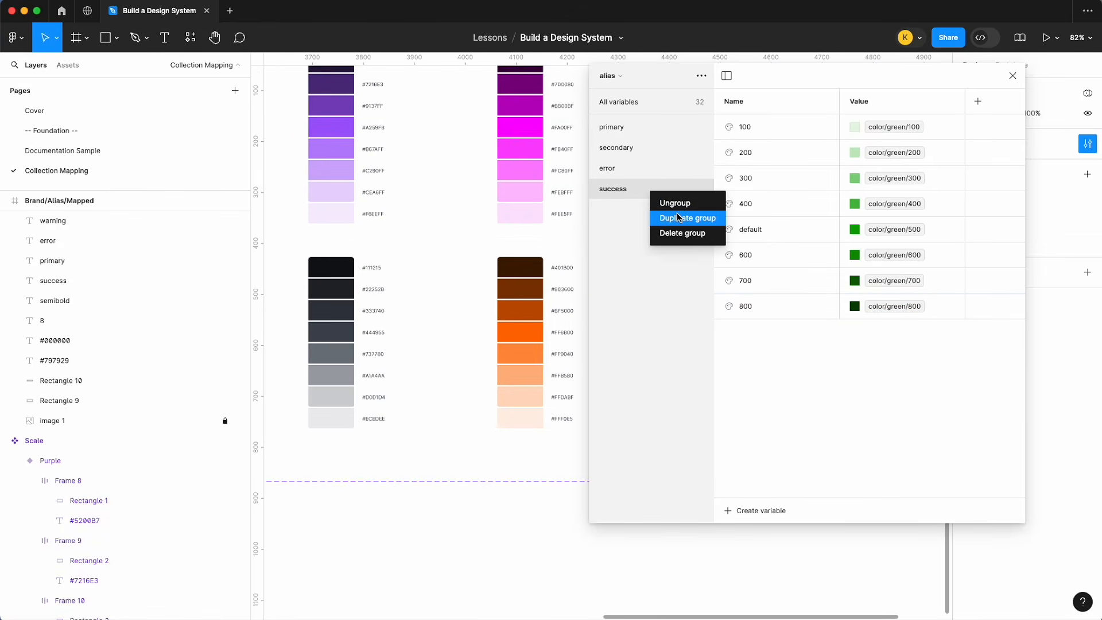
{"action": "left_click", "coordinate": [676, 213]}
{"action": "double_click", "coordinate": [620, 211]}
{"action": "type", "text": "neutral"}
{"action": "key", "text": "Return"}
{"action": "left_click", "coordinate": [657, 204]}
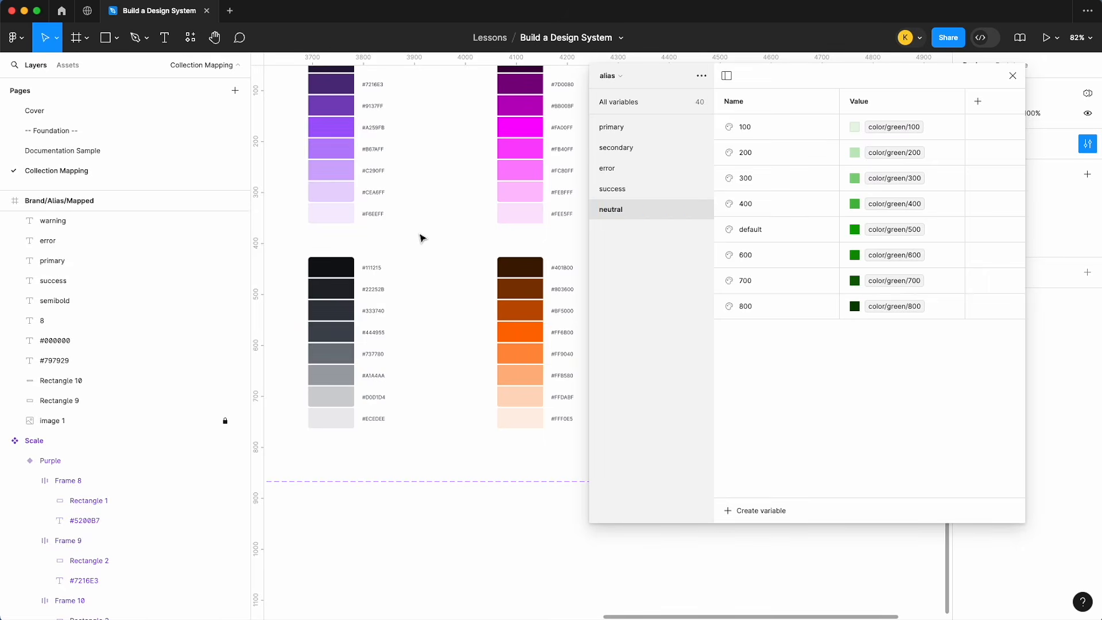
- Switch to the brand variable collection and select its color group
{"action": "scroll", "coordinate": [422, 238], "scroll_direction": "up", "scroll_amount": 2}
{"action": "left_click", "coordinate": [616, 79]}
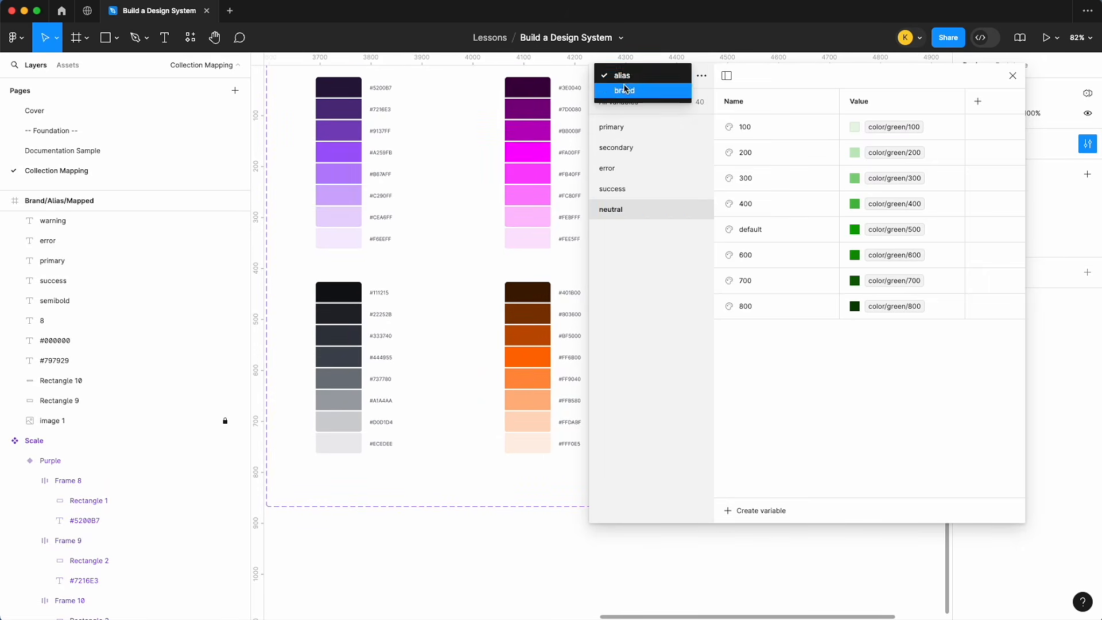
{"action": "left_click", "coordinate": [613, 89]}
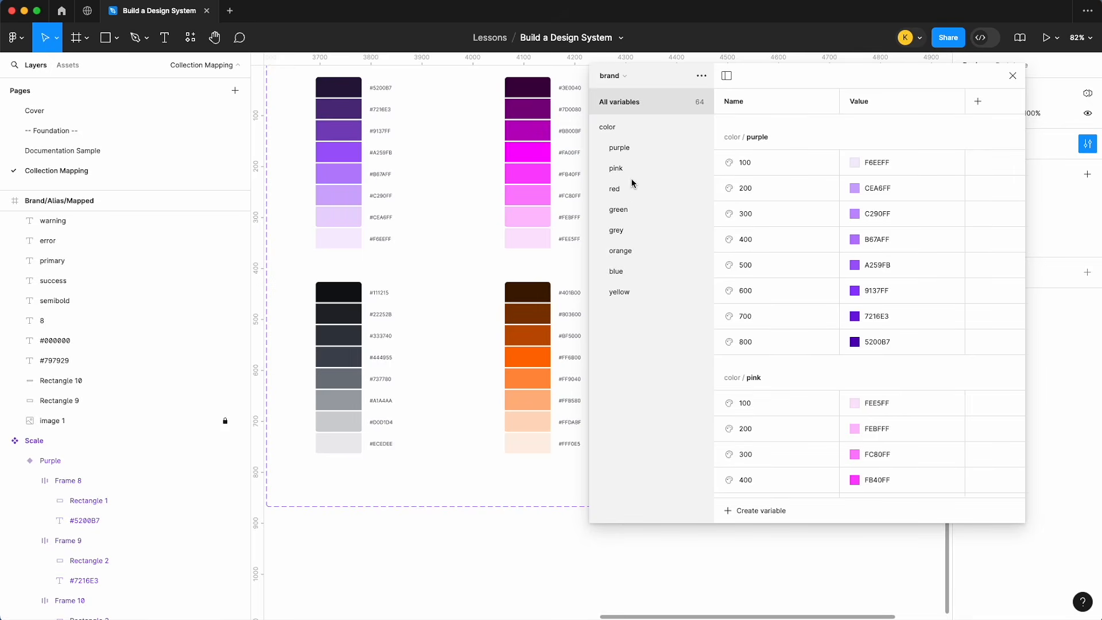
{"action": "left_click", "coordinate": [648, 126]}
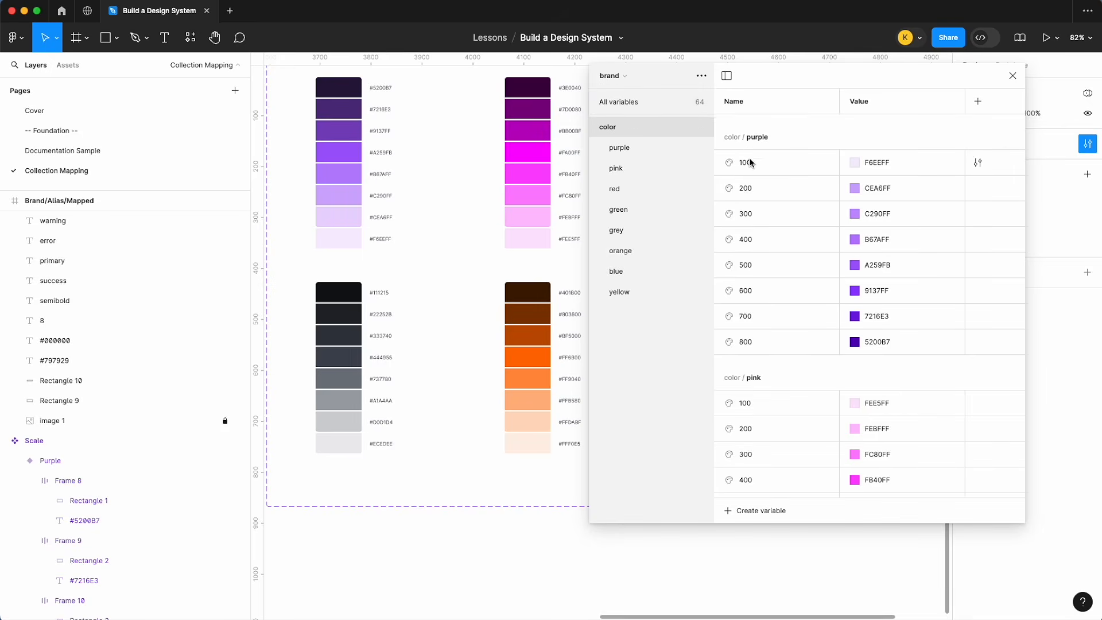
{"action": "left_click", "coordinate": [977, 102]}
{"action": "key", "text": "Return"}
{"action": "right_click", "coordinate": [973, 114]}
{"action": "left_click", "coordinate": [1004, 152]}
- Create a color variable named black in the brand color group and set its value to 000000
{"action": "left_click", "coordinate": [767, 512]}
{"action": "left_click", "coordinate": [772, 537]}
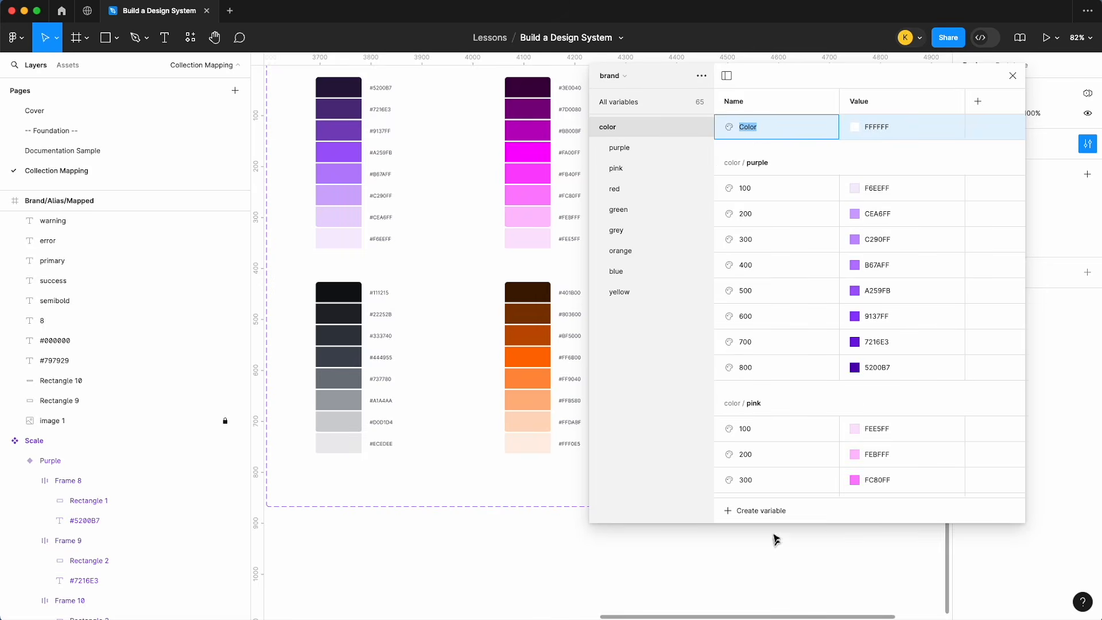
{"action": "type", "text": "black"}
{"action": "left_click", "coordinate": [855, 128]}
{"action": "left_click_drag", "start_coordinate": [903, 220], "coordinate": [728, 438]}
- Add a second color variable below black, name it white and set its value to FFFFFF
{"action": "left_click", "coordinate": [794, 128]}
{"action": "key", "text": "shift+Return"}
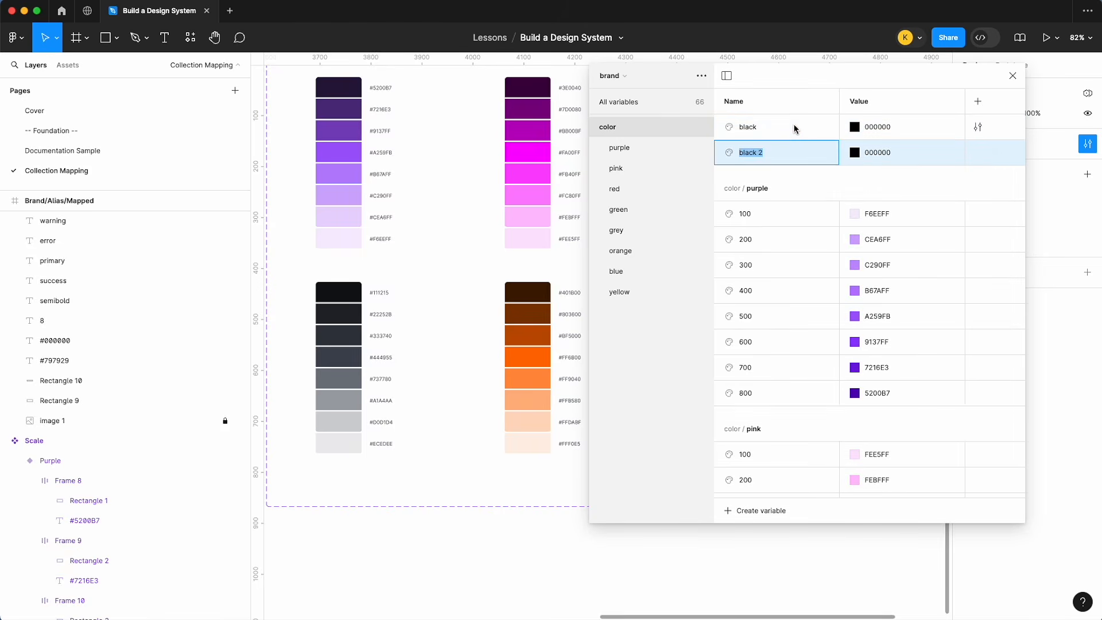
{"action": "type", "text": "white"}
{"action": "left_click", "coordinate": [855, 152]}
{"action": "type", "text": "FFFFFF"}
{"action": "key", "text": "Return"}
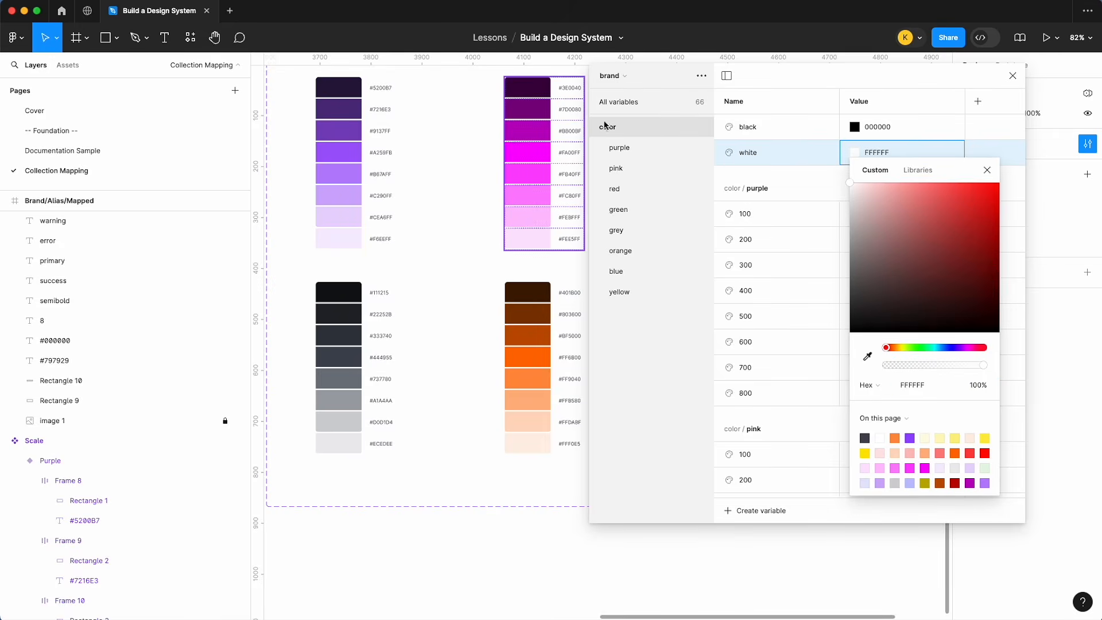
- Return to the neutral group of the alias collection and close the color picker
{"action": "left_click", "coordinate": [628, 78]}
{"action": "left_click", "coordinate": [619, 82]}
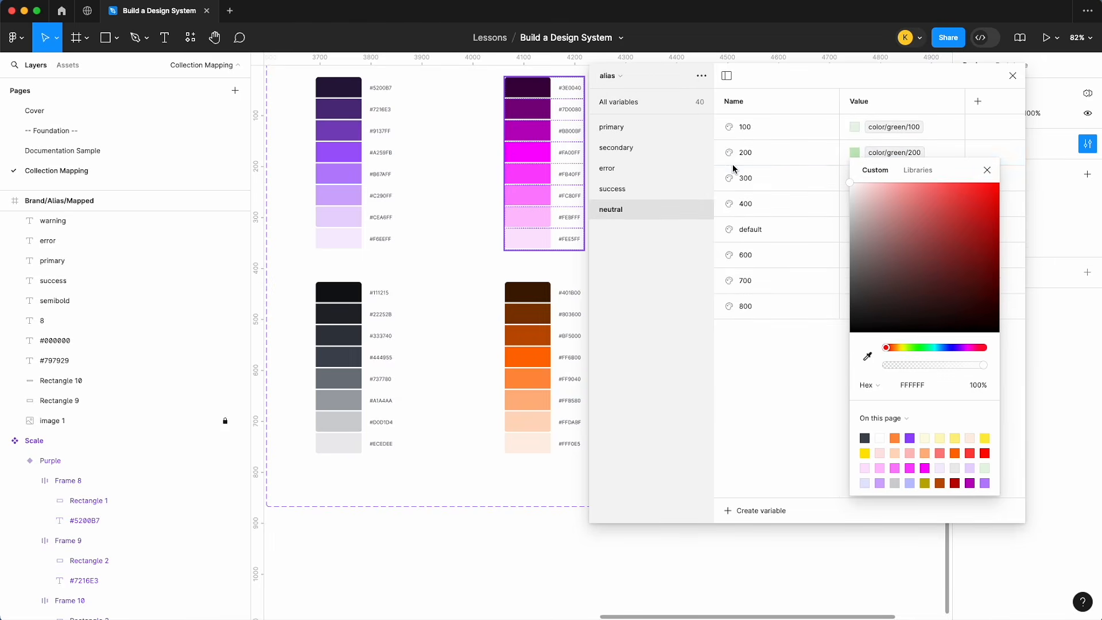
{"action": "left_click", "coordinate": [987, 170]}
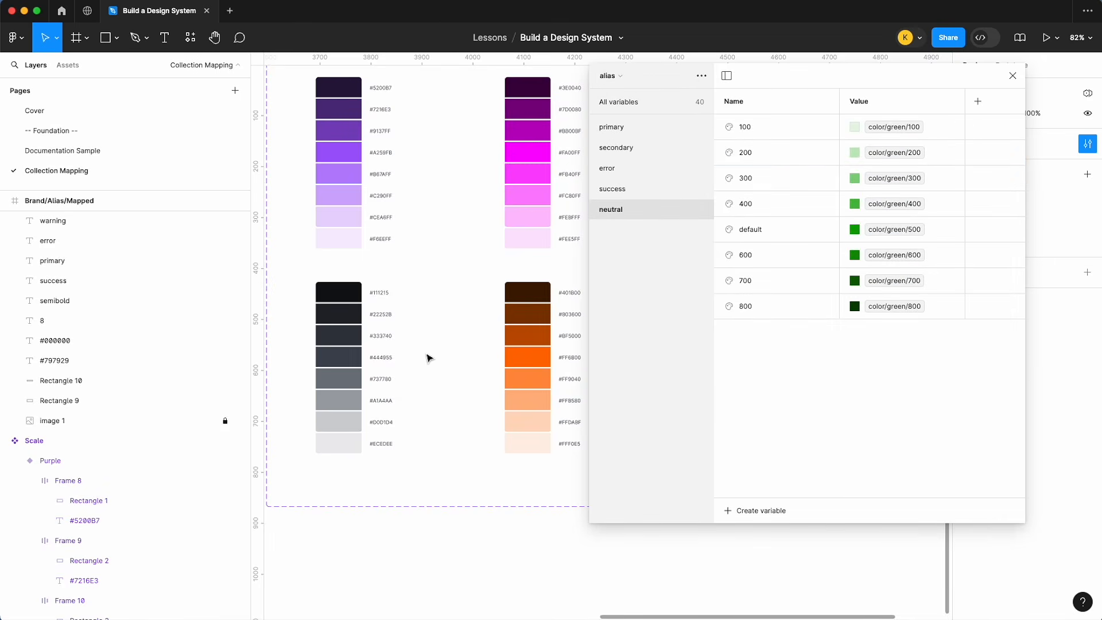
- Alias neutral variable 100 to color/grey/100 and variable 200 to color/grey/200
{"action": "scroll", "coordinate": [430, 356], "scroll_direction": "up", "scroll_amount": 5}
{"action": "scroll", "coordinate": [428, 356], "scroll_direction": "down", "scroll_amount": 2}
{"action": "scroll", "coordinate": [428, 357], "scroll_direction": "left", "scroll_amount": 2}
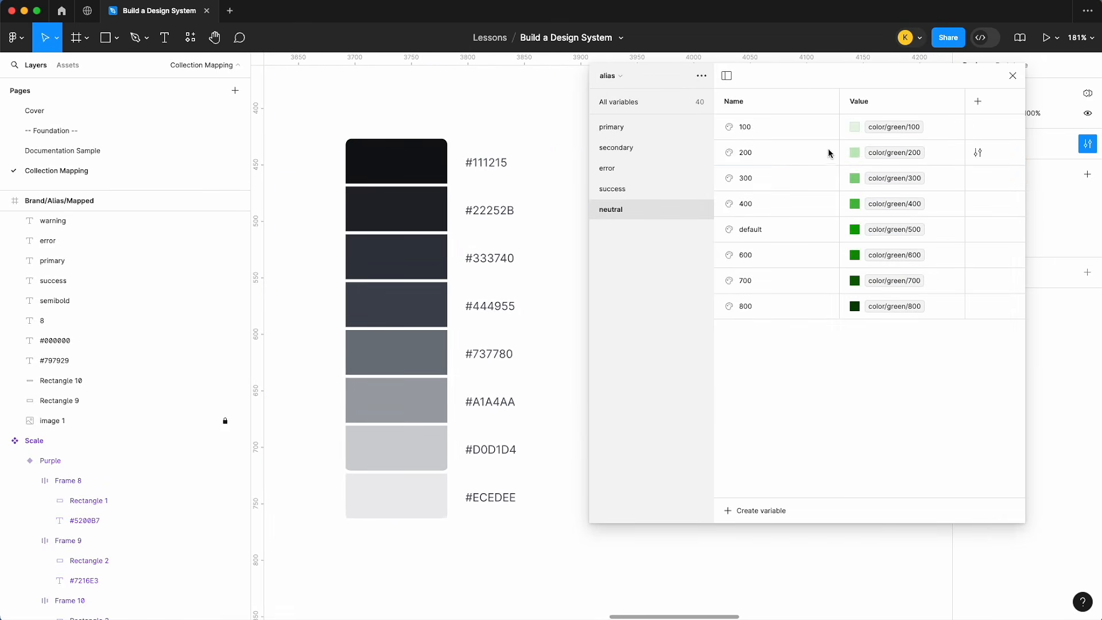
{"action": "left_click", "coordinate": [859, 132]}
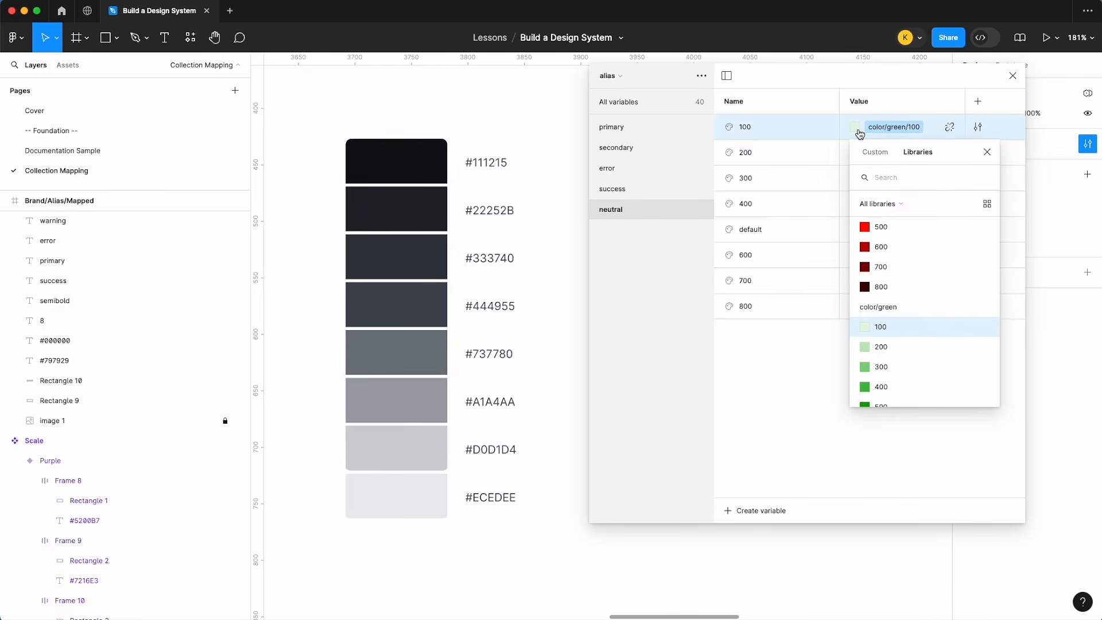
{"action": "type", "text": "gra"}
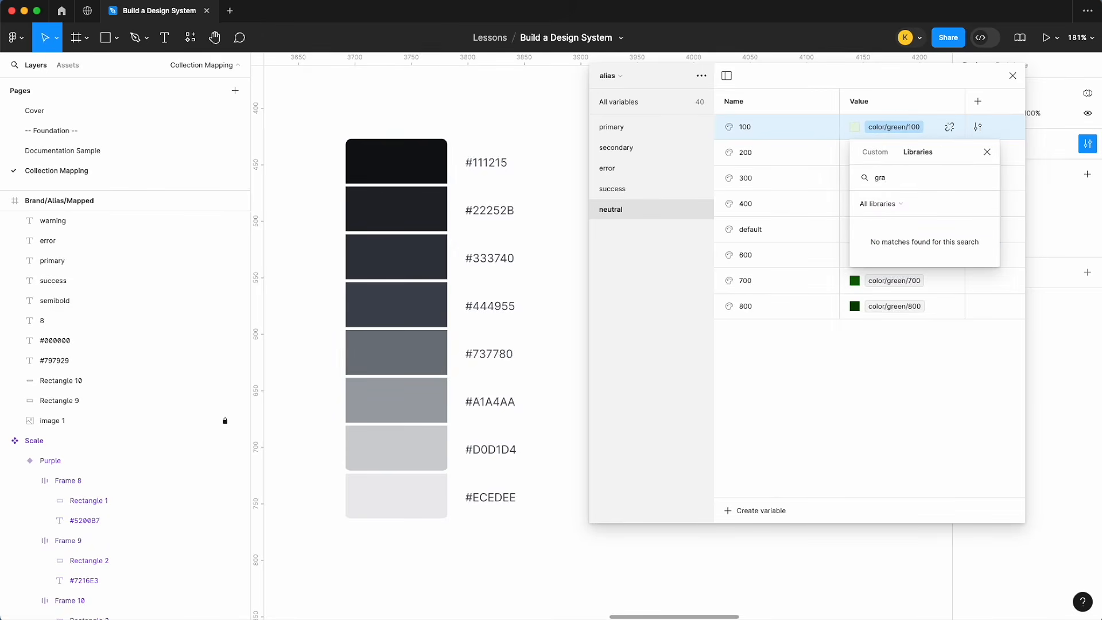
{"action": "key", "text": "BackSpace"}
{"action": "type", "text": "e"}
{"action": "scroll", "coordinate": [889, 264], "scroll_direction": "down", "scroll_amount": 4}
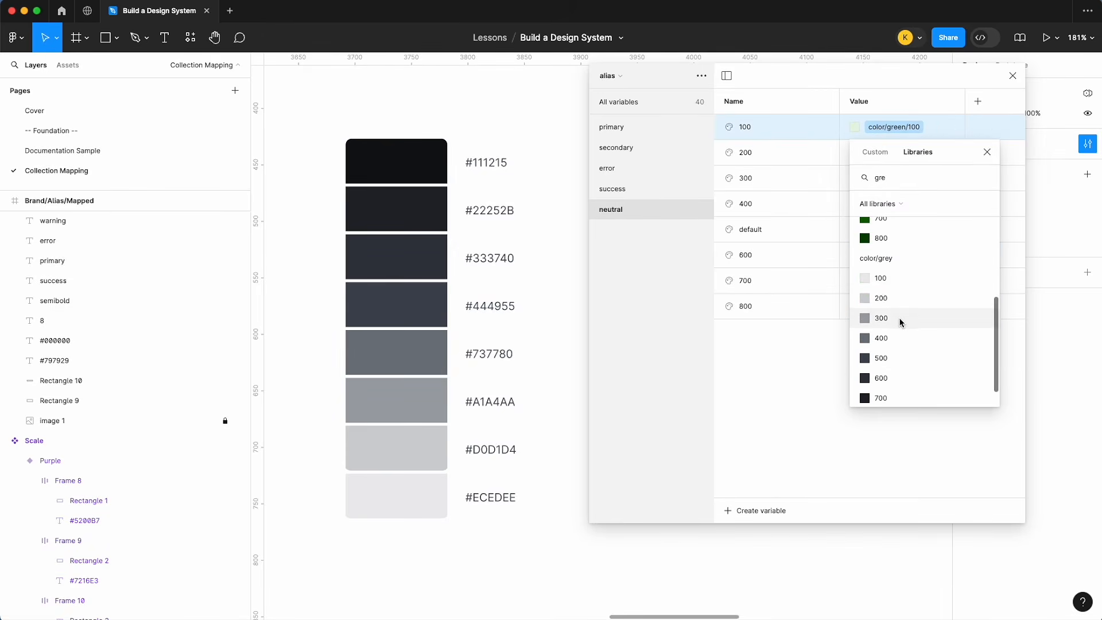
{"action": "left_click", "coordinate": [905, 278]}
{"action": "left_click", "coordinate": [898, 152]}
{"action": "scroll", "coordinate": [888, 304], "scroll_direction": "down", "scroll_amount": 3}
{"action": "left_click", "coordinate": [888, 299]}
- Alias neutral variable 300 to color/grey/300 and variable 400 to color/grey/400
{"action": "left_click", "coordinate": [891, 183]}
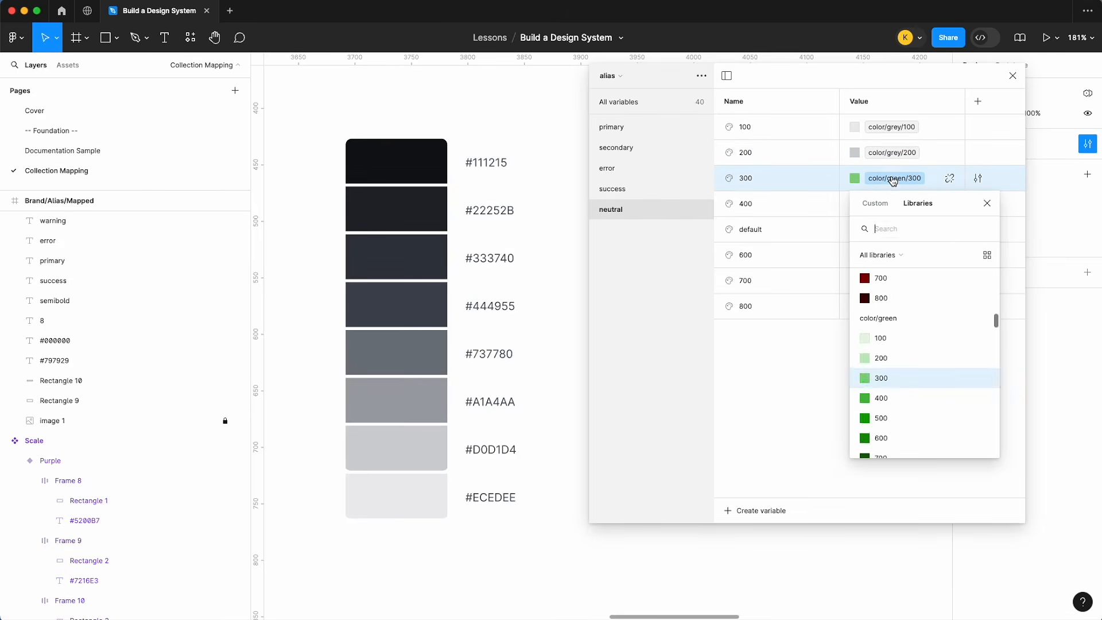
{"action": "type", "text": "grey"}
{"action": "left_click", "coordinate": [893, 345]}
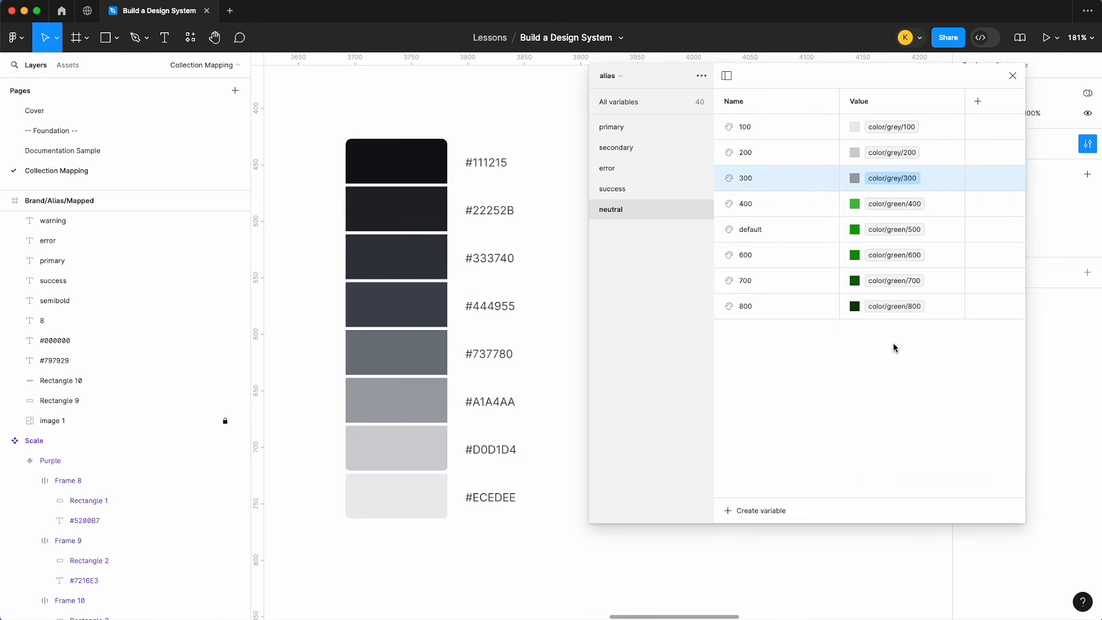
{"action": "left_click", "coordinate": [894, 204]}
{"action": "type", "text": "grey"}
{"action": "left_click", "coordinate": [888, 393]}
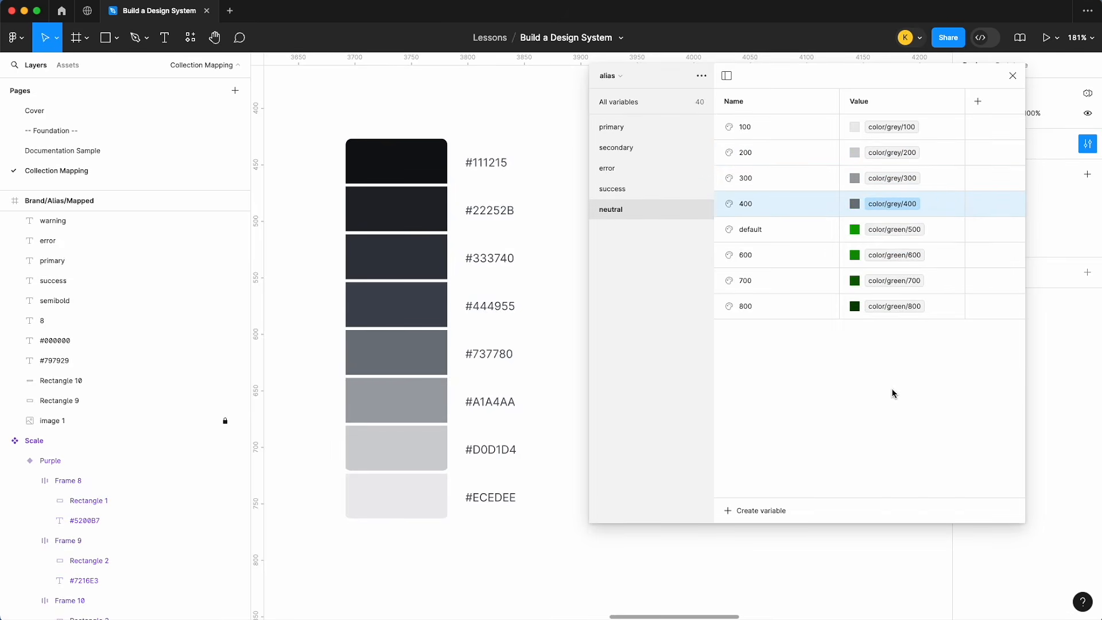
- Alias the neutral default variable to color/grey/500 and variable 600 to color/grey/600
{"action": "left_click", "coordinate": [894, 229]}
{"action": "type", "text": "grey"}
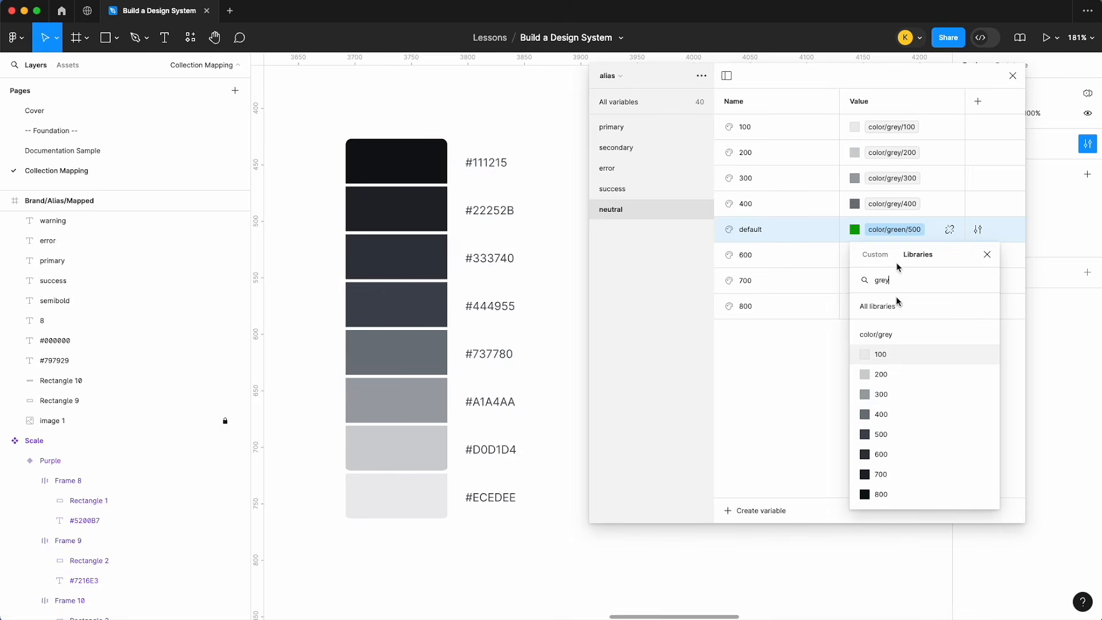
{"action": "left_click", "coordinate": [898, 436]}
{"action": "left_click", "coordinate": [893, 255]}
{"action": "type", "text": "grey"}
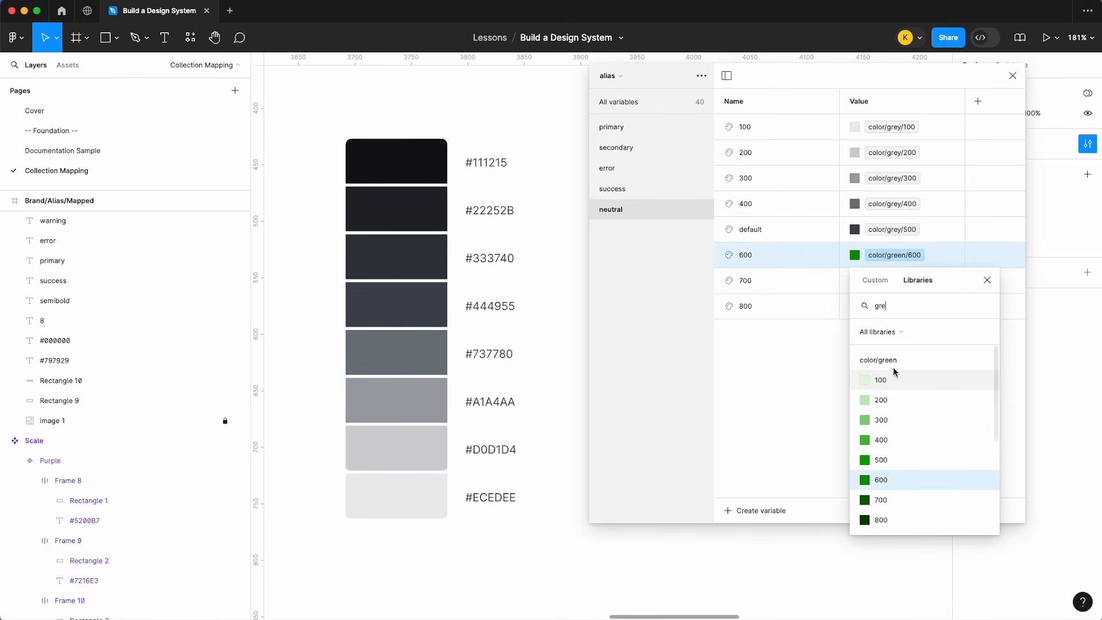
{"action": "left_click", "coordinate": [892, 480]}
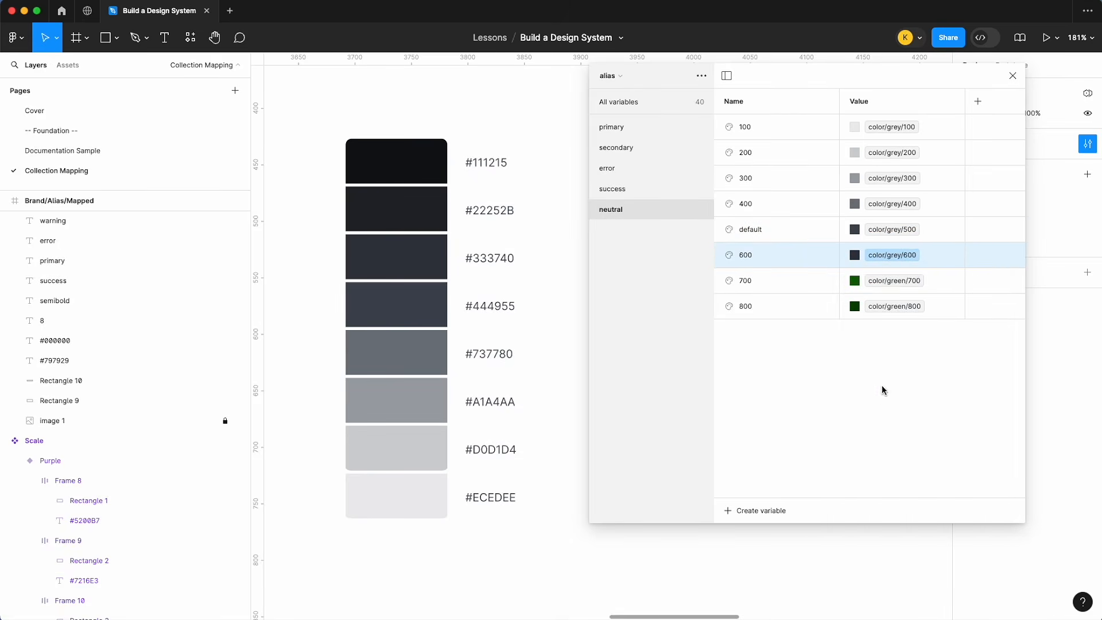
- Alias neutral variable 700 to color/grey/700 and variable 800 to color/grey/800
{"action": "left_click", "coordinate": [892, 280]}
{"action": "type", "text": "grey"}
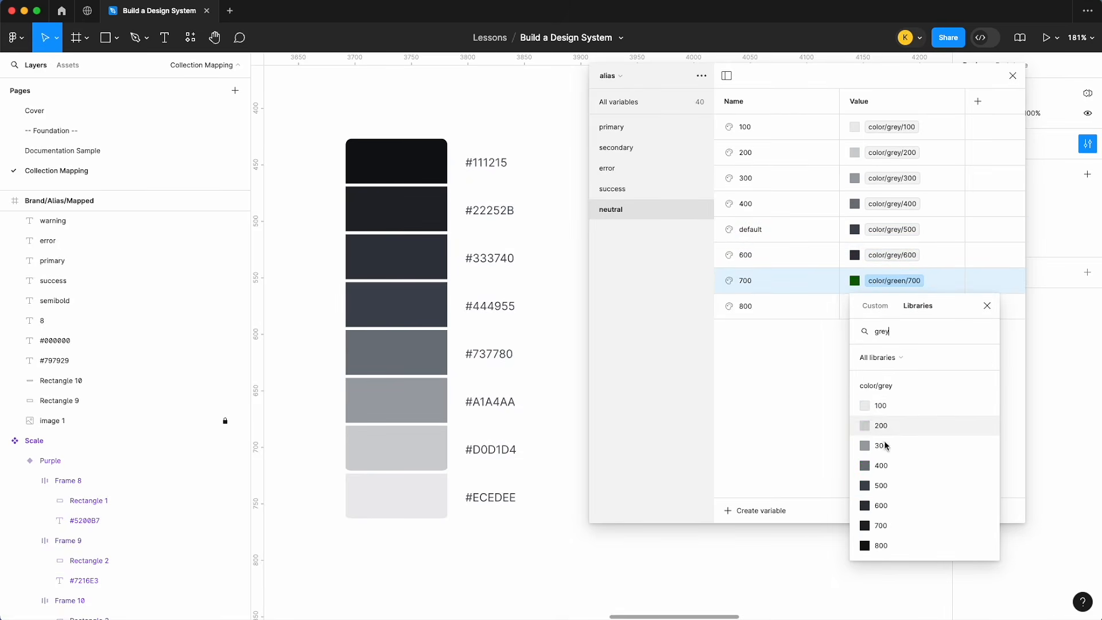
{"action": "left_click", "coordinate": [893, 524]}
{"action": "left_click", "coordinate": [894, 306]}
{"action": "type", "text": "grey"}
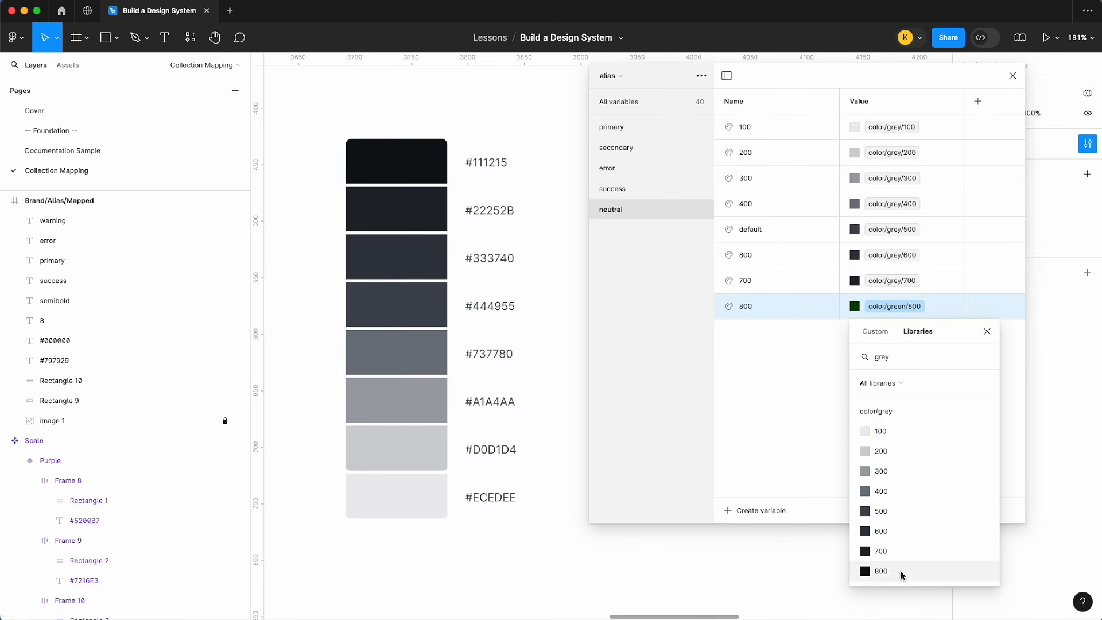
{"action": "left_click", "coordinate": [901, 571]}
{"action": "left_click", "coordinate": [844, 393]}
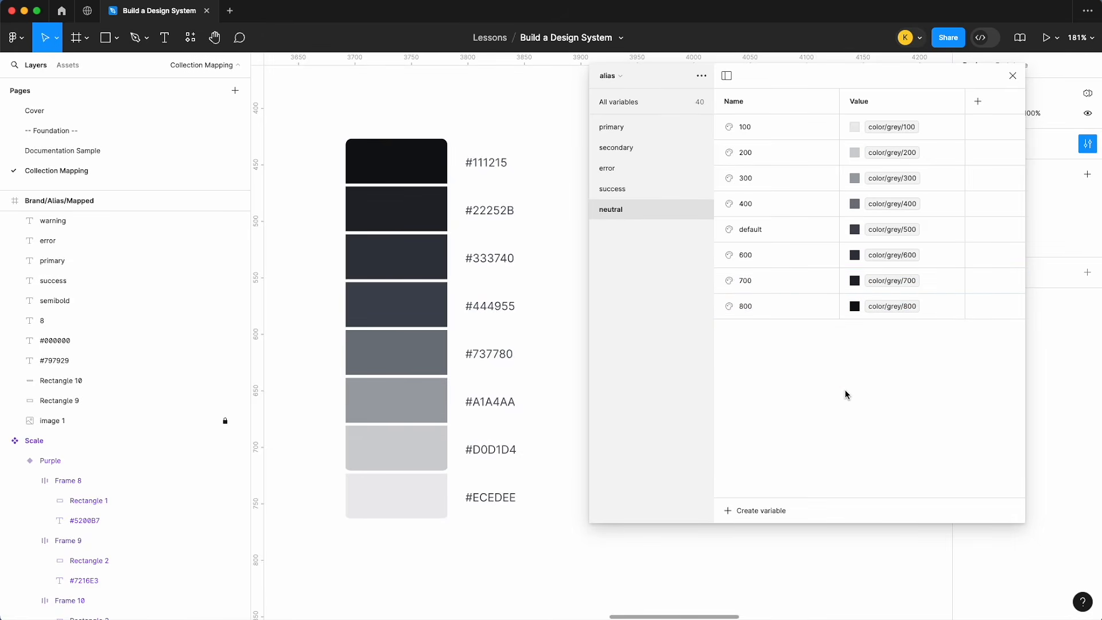
- Duplicate neutral variable 800 twice and rename the copies black and white
{"action": "left_click", "coordinate": [809, 305]}
{"action": "key", "text": "super+d"}
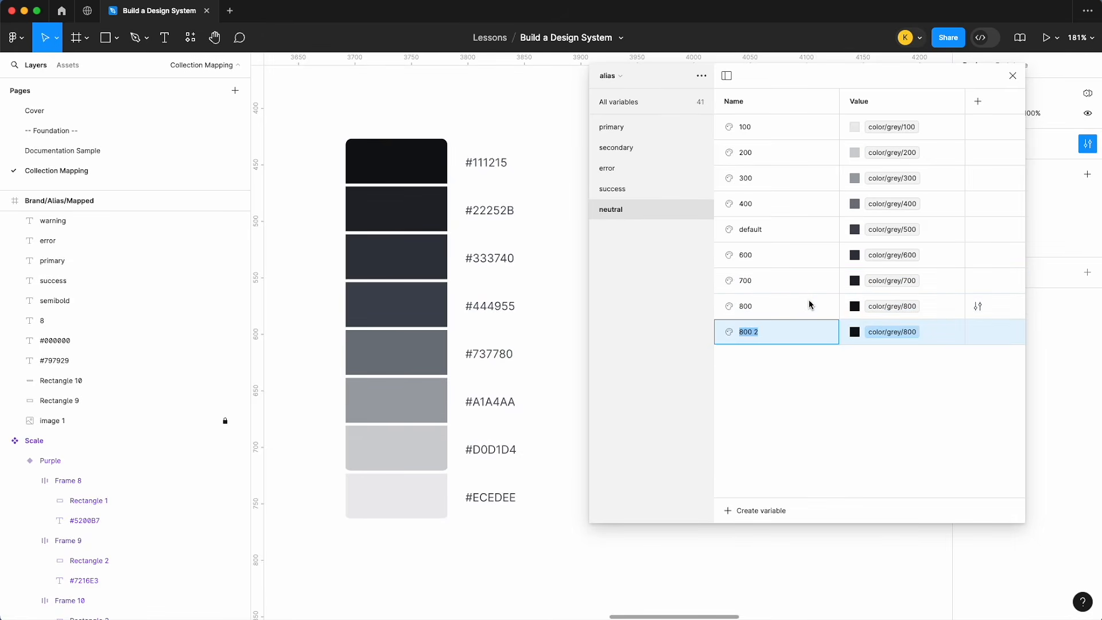
{"action": "key", "text": "Return"}
{"action": "key", "text": "super+d"}
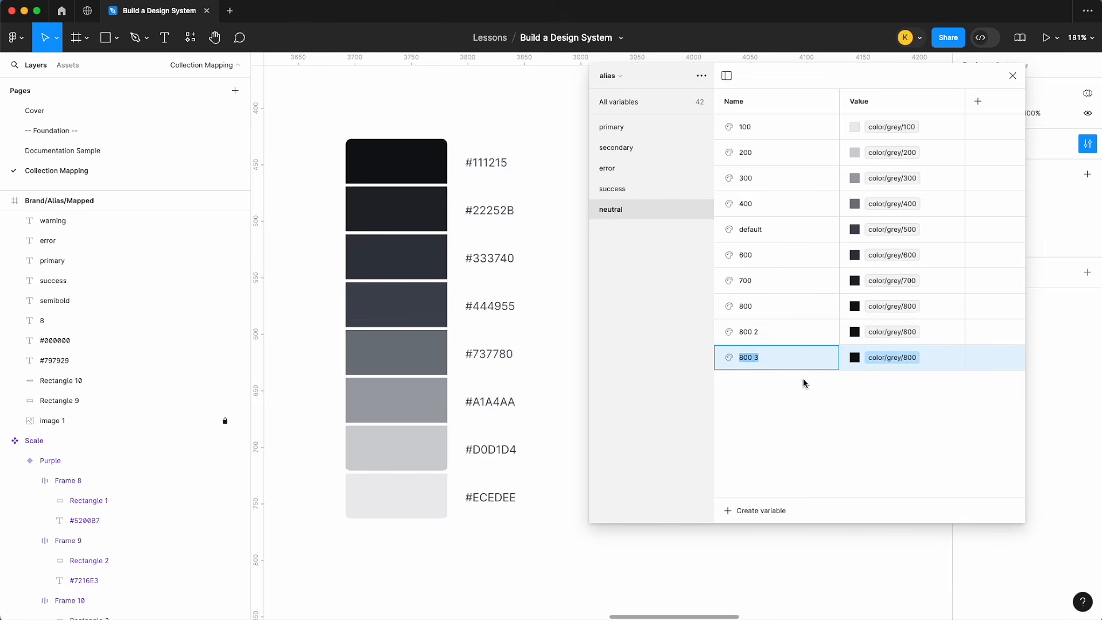
{"action": "left_click", "coordinate": [762, 332]}
{"action": "double_click", "coordinate": [762, 332]}
{"action": "type", "text": "black"}
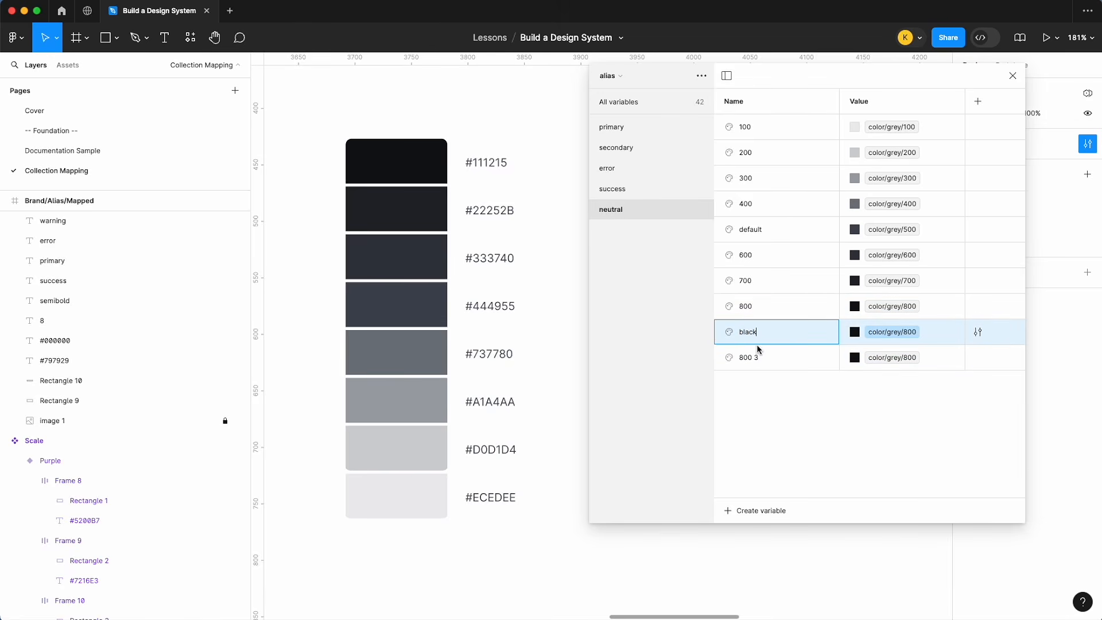
{"action": "double_click", "coordinate": [755, 358]}
{"action": "type", "text": "white"}
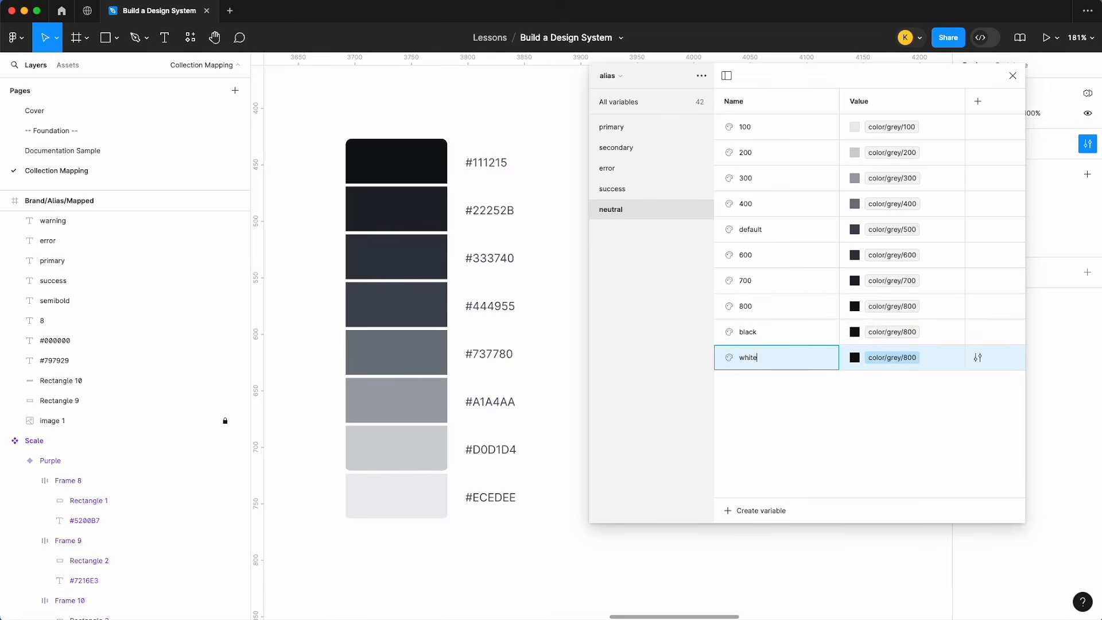
- Alias the neutral black variable to color/black and the white variable to color/white from the brand collection
{"action": "left_click", "coordinate": [892, 332]}
{"action": "type", "text": "black"}
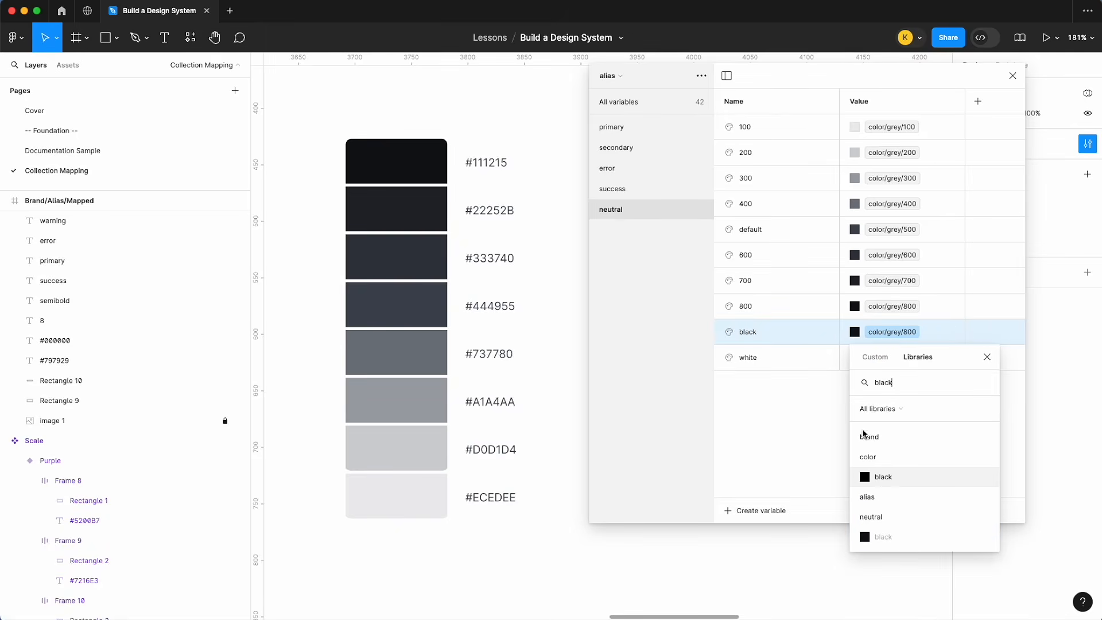
{"action": "left_click", "coordinate": [883, 476]}
{"action": "left_click", "coordinate": [883, 357]}
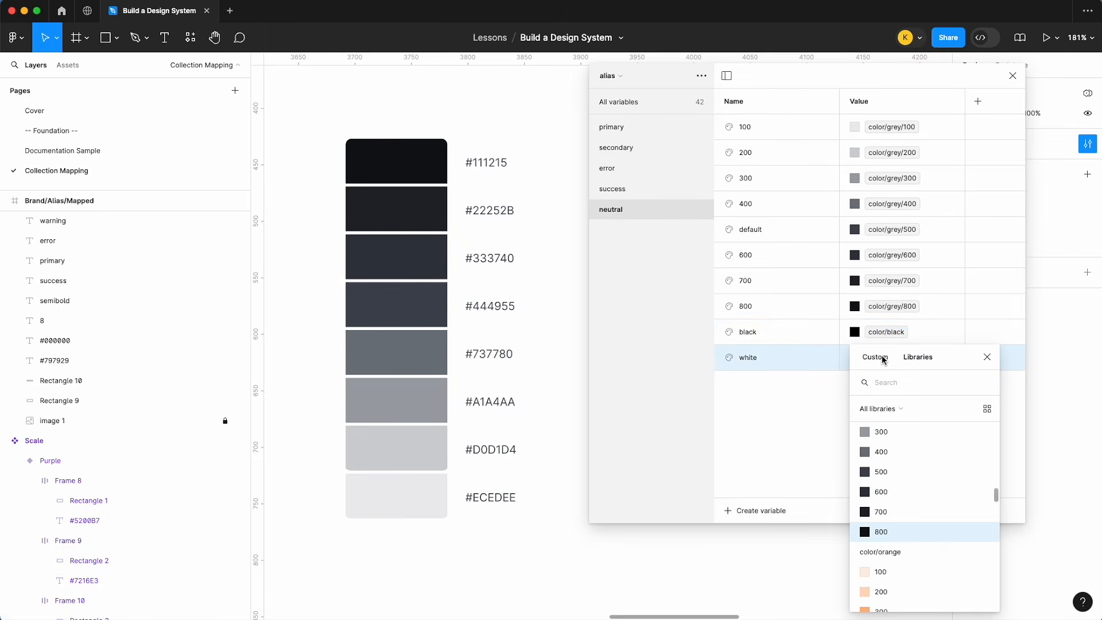
{"action": "type", "text": "whitw"}
{"action": "key", "text": "BackSpace"}
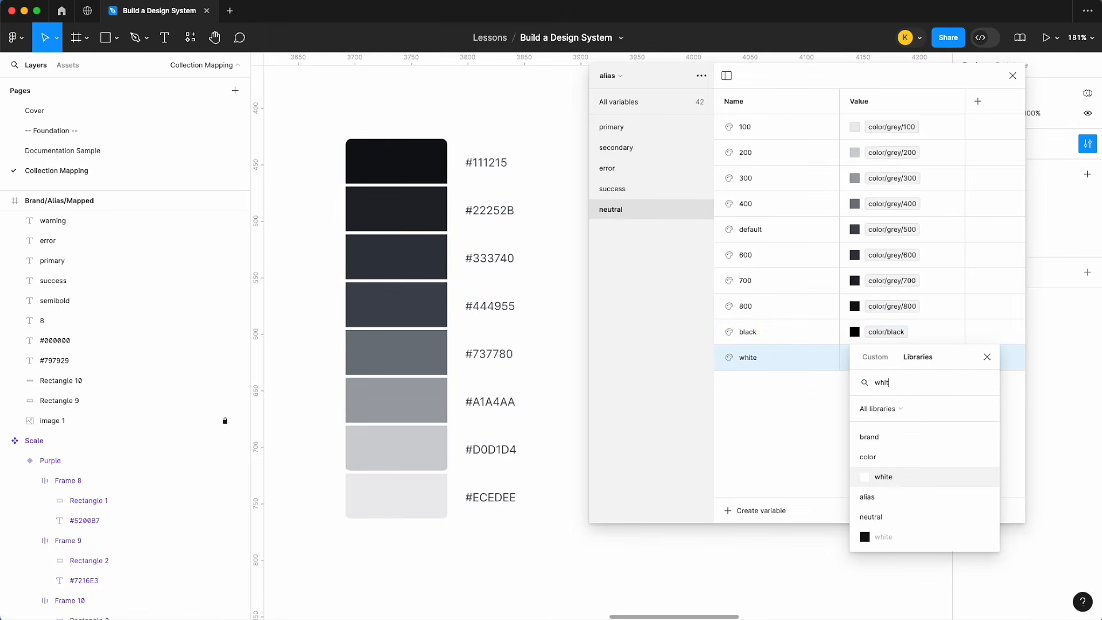
{"action": "left_click", "coordinate": [898, 481]}
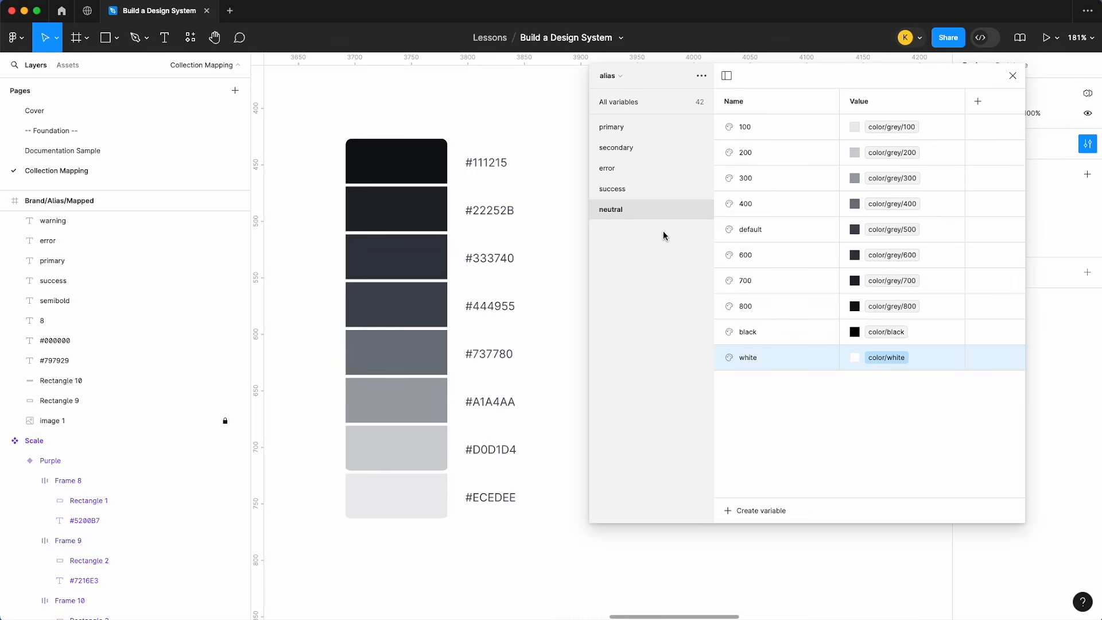
- Duplicate the neutral group in the alias collection and rename the copy warning
{"action": "scroll", "coordinate": [475, 266], "scroll_direction": "right", "scroll_amount": 8}
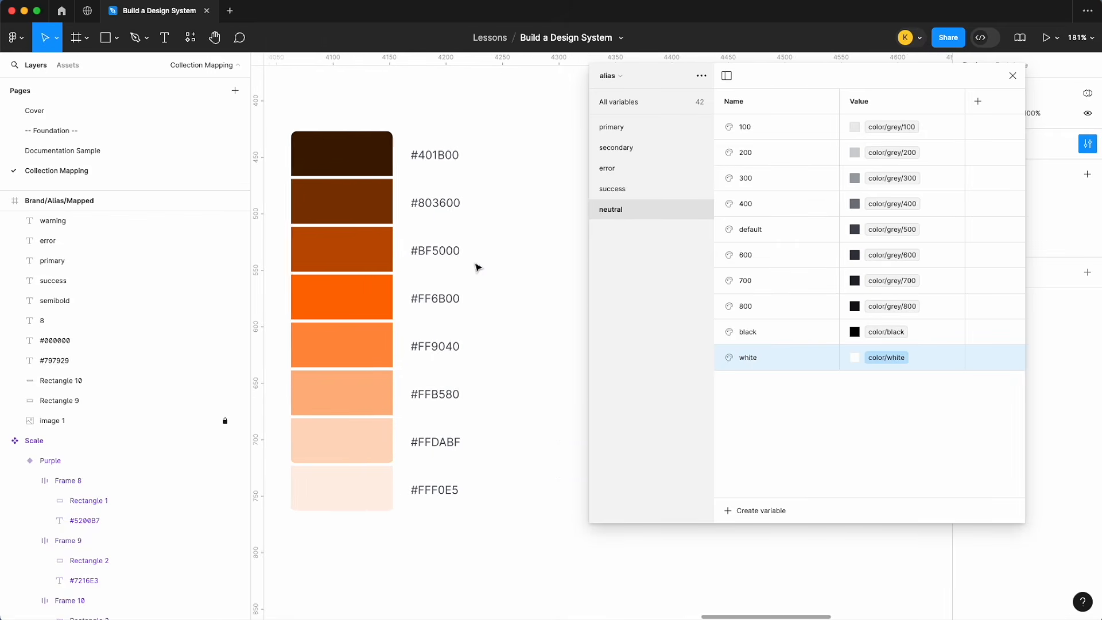
{"action": "right_click", "coordinate": [641, 212]}
{"action": "left_click", "coordinate": [680, 233]}
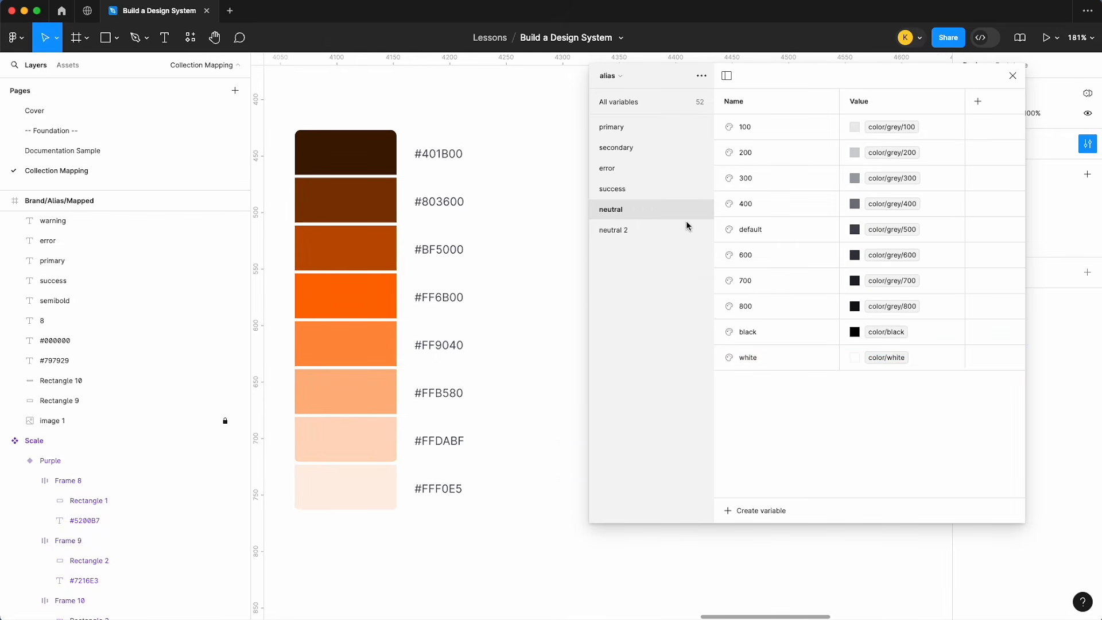
{"action": "left_click", "coordinate": [660, 232]}
{"action": "double_click", "coordinate": [634, 231]}
{"action": "type", "text": "warning"}
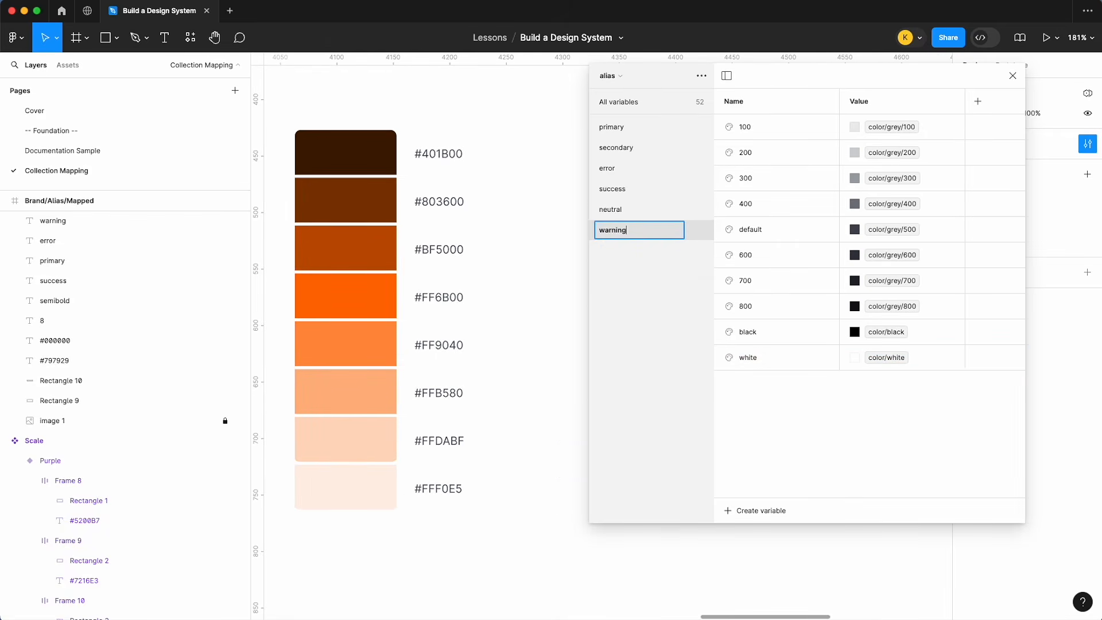
{"action": "key", "text": "Return"}
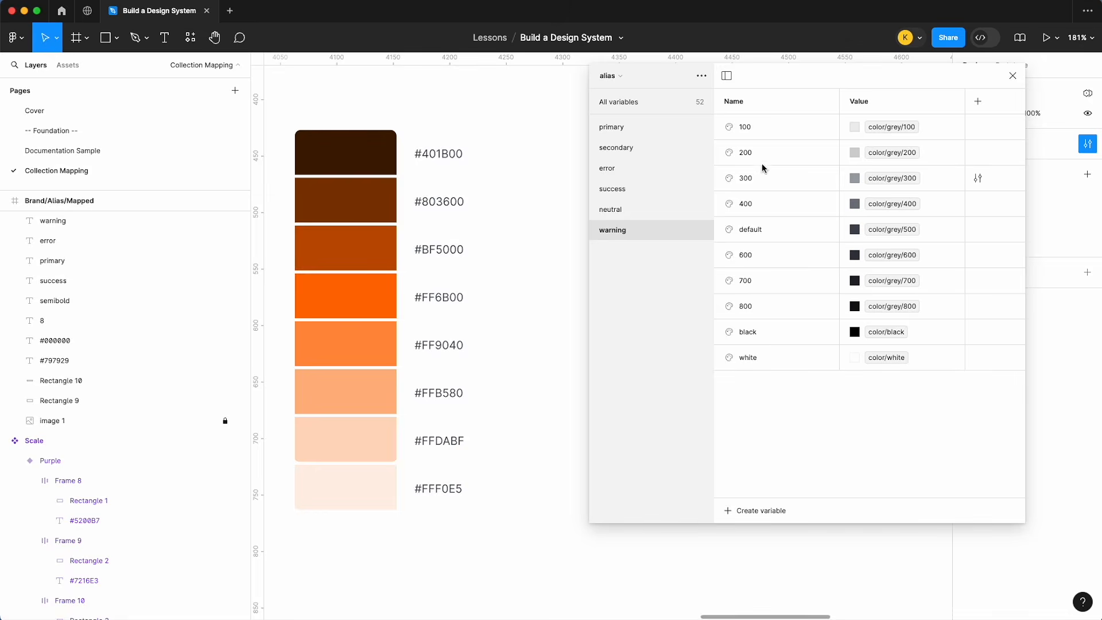
- Alias warning variable 100 to color/orange/100 and variable 200 to color/orange/200
{"action": "left_click", "coordinate": [878, 127]}
{"action": "type", "text": "oram"}
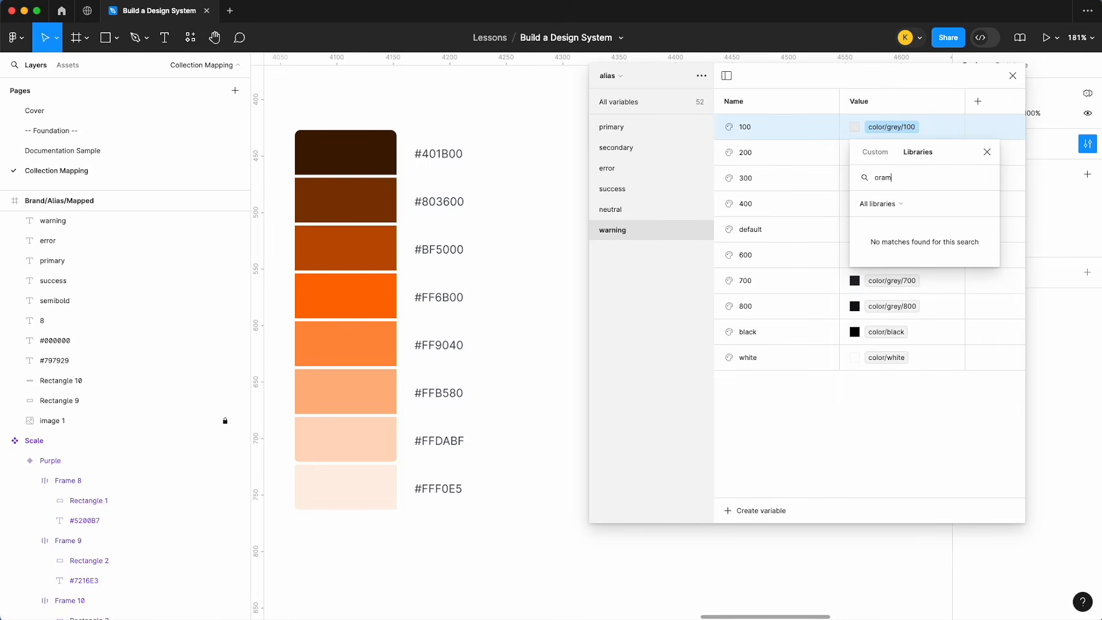
{"action": "key", "text": "BackSpace"}
{"action": "left_click", "coordinate": [910, 252]}
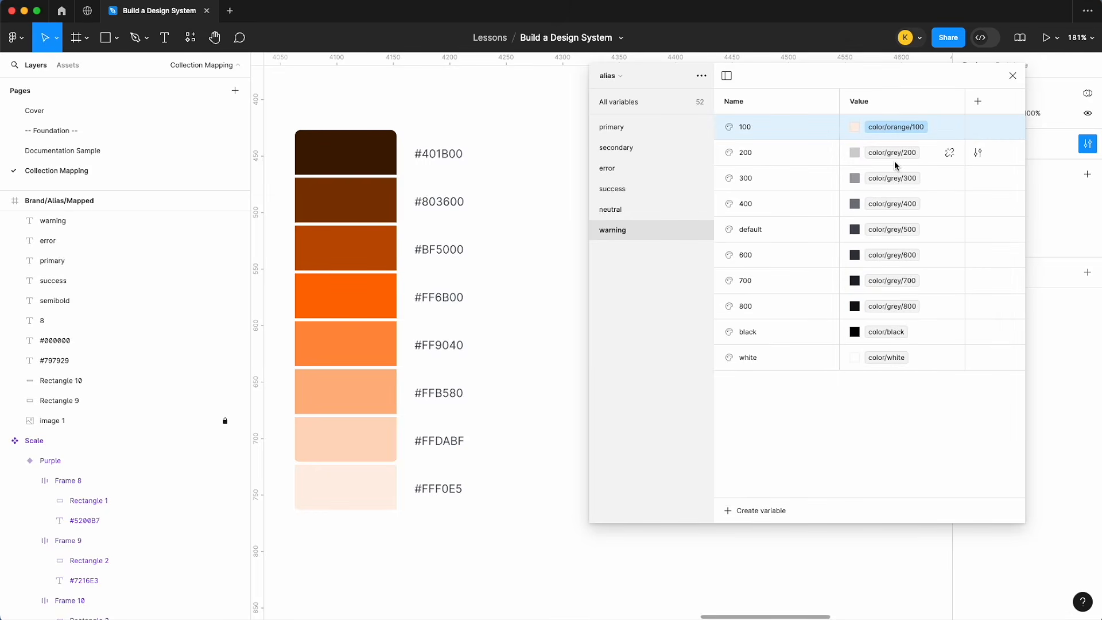
{"action": "left_click", "coordinate": [898, 153]}
{"action": "left_click", "coordinate": [897, 154]}
{"action": "type", "text": "oran"}
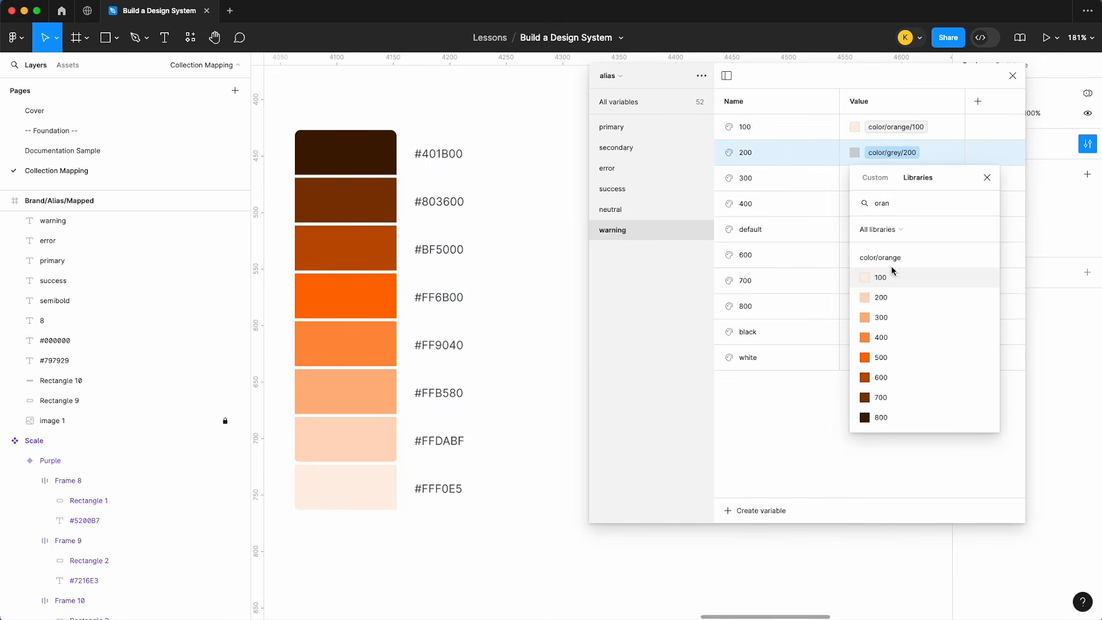
{"action": "left_click", "coordinate": [893, 297]}
- Alias warning variable 300 to color/orange/300 and variable 400 to color/orange/400
{"action": "left_click", "coordinate": [906, 179]}
{"action": "left_click", "coordinate": [906, 179]}
{"action": "type", "text": "oran"}
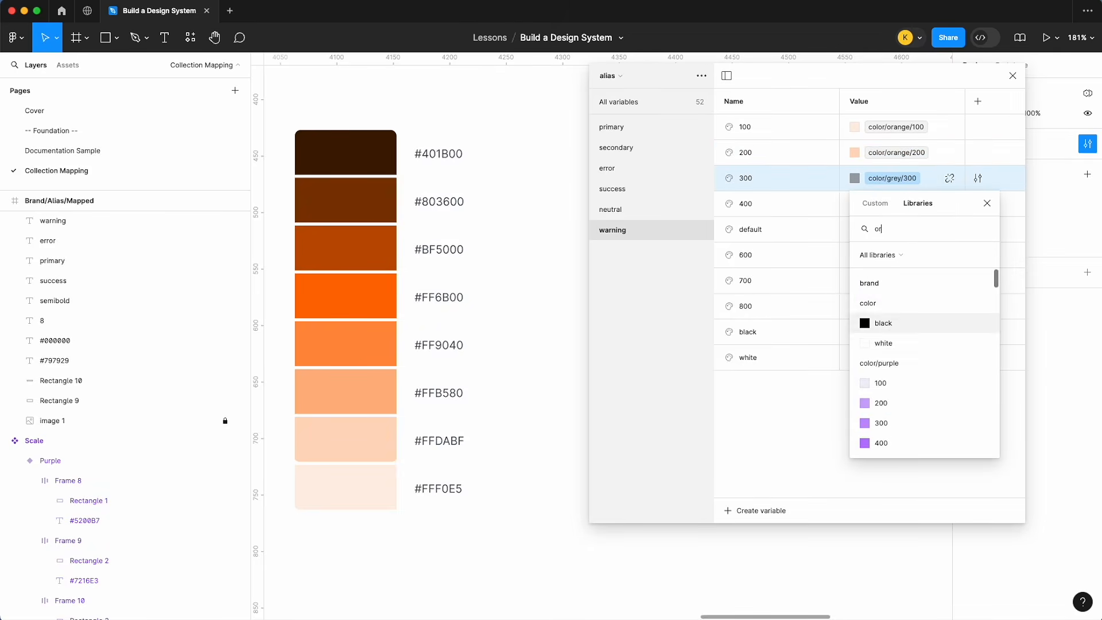
{"action": "left_click", "coordinate": [881, 343]}
{"action": "left_click", "coordinate": [904, 204]}
{"action": "left_click", "coordinate": [903, 203]}
{"action": "type", "text": "orange"}
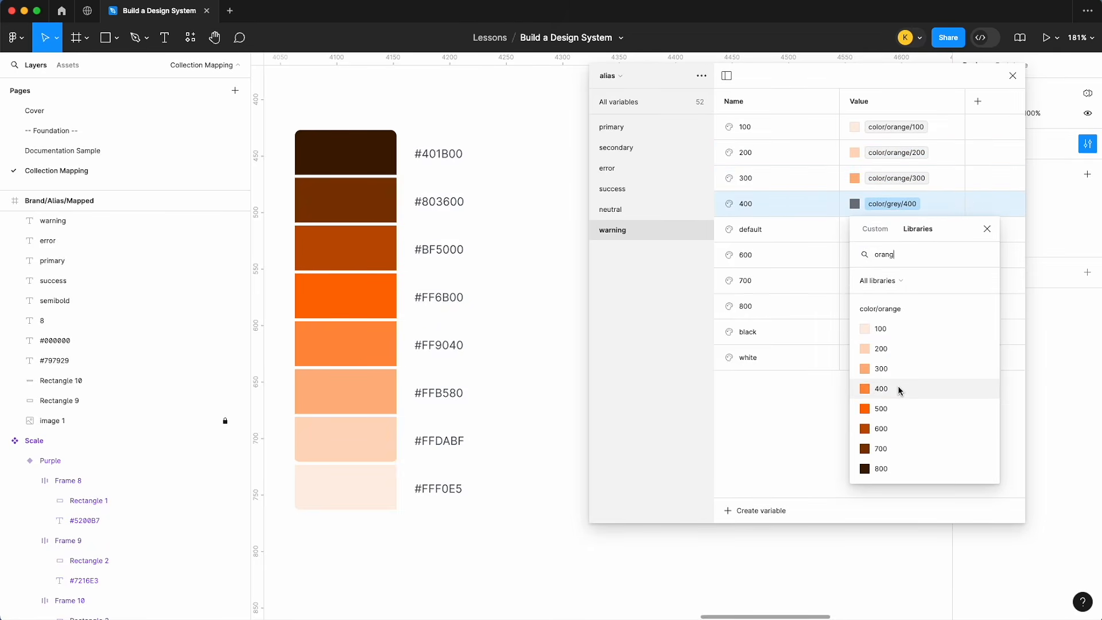
{"action": "left_click", "coordinate": [899, 388]}
- Alias the warning default variable to color/orange/500 and variable 600 to color/orange/600
{"action": "left_click", "coordinate": [900, 229]}
{"action": "left_click", "coordinate": [899, 229]}
{"action": "type", "text": "oran"}
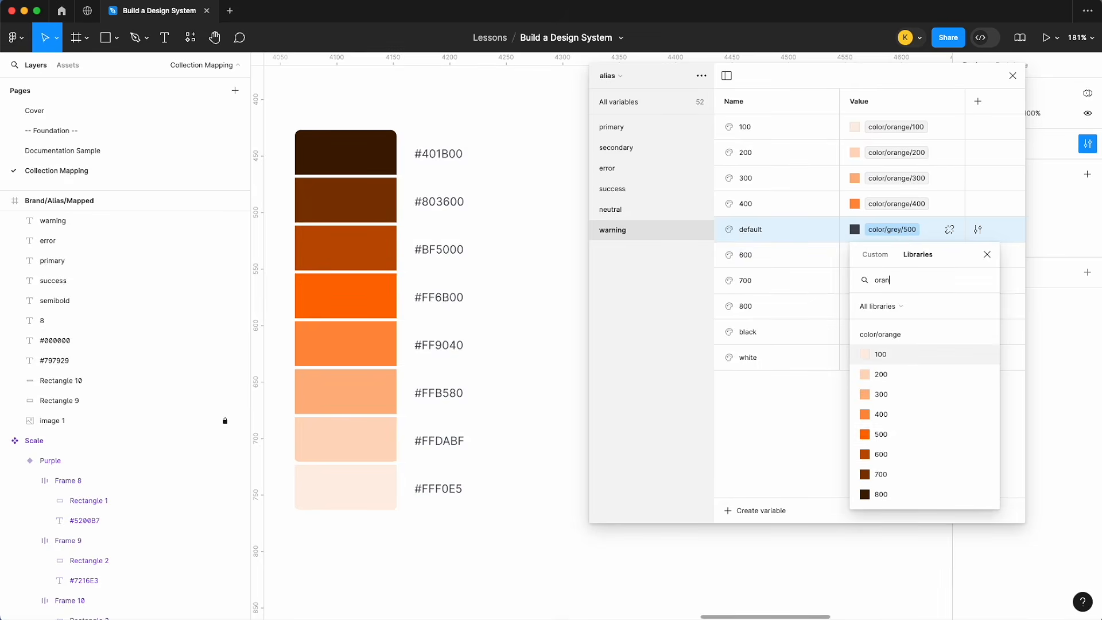
{"action": "left_click", "coordinate": [879, 441]}
{"action": "left_click", "coordinate": [903, 255]}
{"action": "left_click", "coordinate": [904, 255]}
{"action": "type", "text": "orange"}
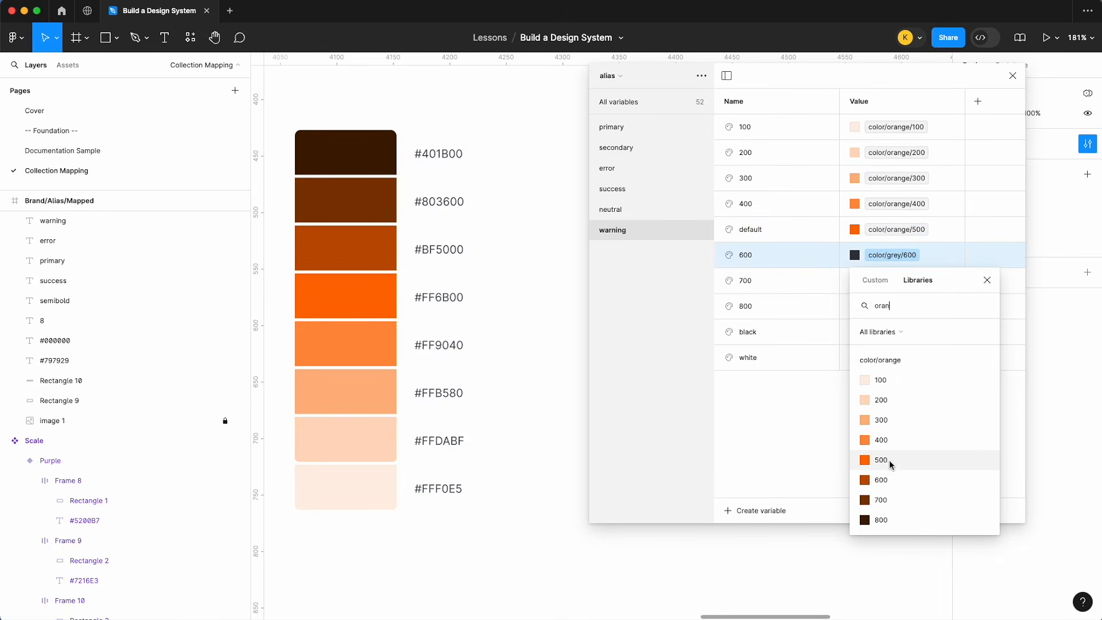
{"action": "left_click", "coordinate": [890, 478]}
- Alias warning variable 700 to color/orange/700 and variable 800 to color/orange/800
{"action": "left_click", "coordinate": [907, 281]}
{"action": "left_click", "coordinate": [906, 281]}
{"action": "type", "text": "orange"}
{"action": "left_click", "coordinate": [907, 523]}
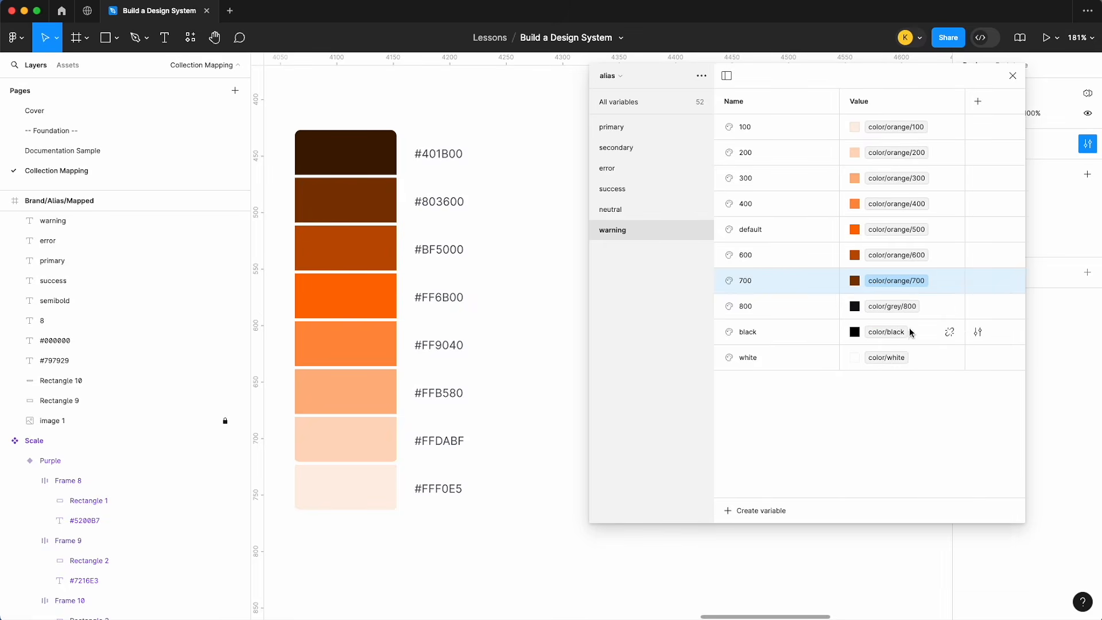
{"action": "left_click", "coordinate": [908, 307]}
{"action": "left_click", "coordinate": [907, 308]}
{"action": "type", "text": "oran"}
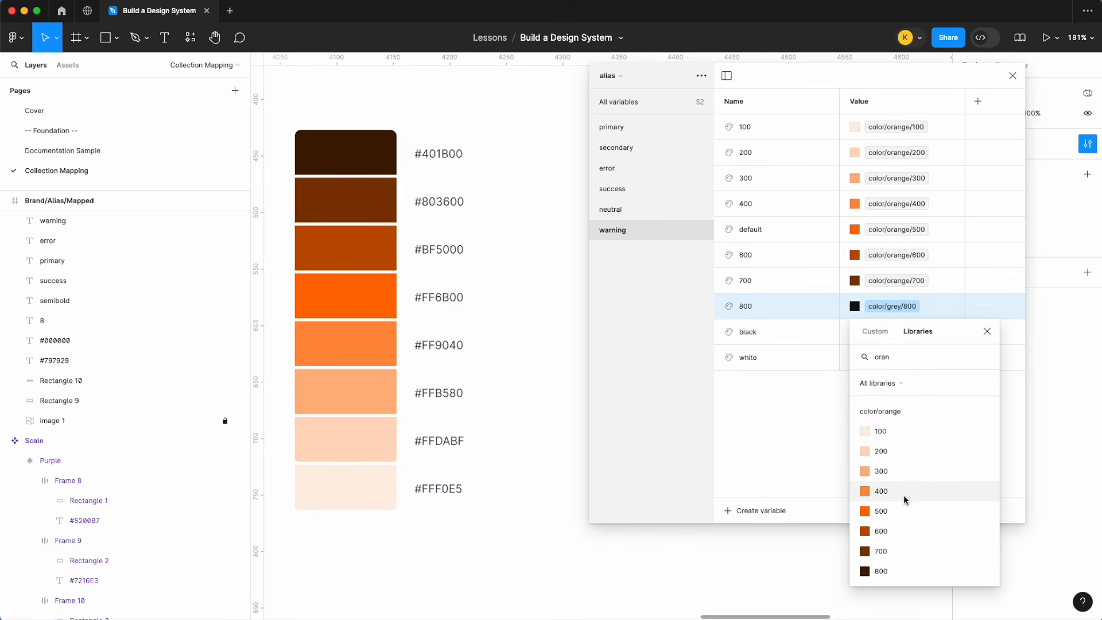
{"action": "left_click", "coordinate": [895, 576]}
- Delete the black and white variables from the warning group
{"action": "left_click", "coordinate": [807, 343]}
{"action": "left_click", "coordinate": [795, 366], "text": "shift"}
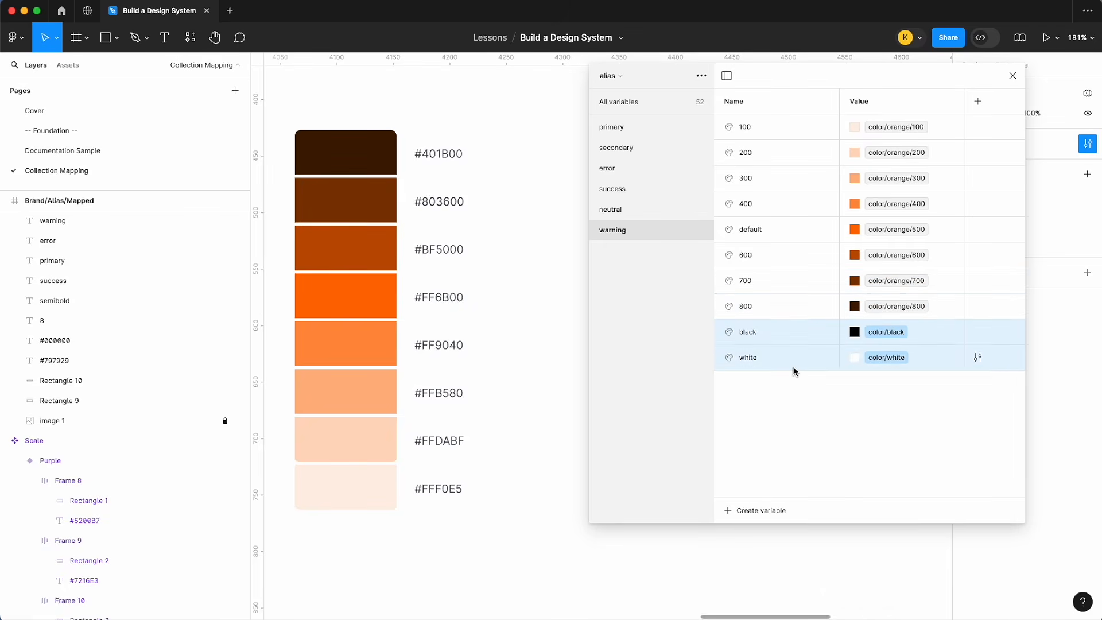
{"action": "right_click", "coordinate": [795, 367]}
{"action": "left_click", "coordinate": [827, 423]}
- Duplicate the warning group in the alias collection and rename the copy info
{"action": "scroll", "coordinate": [472, 256], "scroll_direction": "down", "scroll_amount": 5}
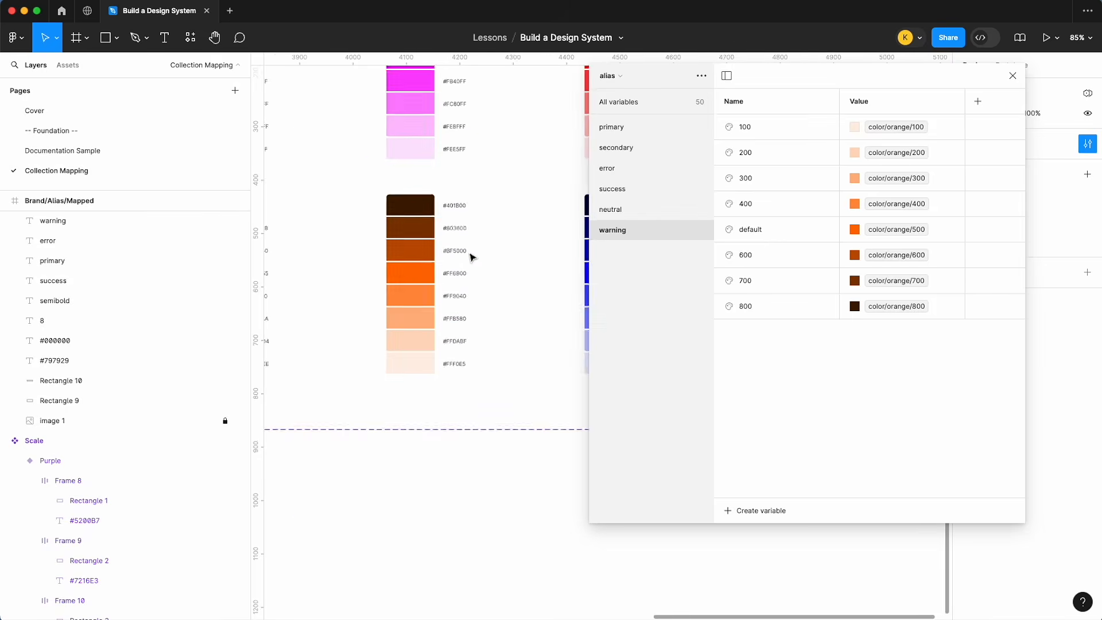
{"action": "scroll", "coordinate": [491, 257], "scroll_direction": "up", "scroll_amount": 5}
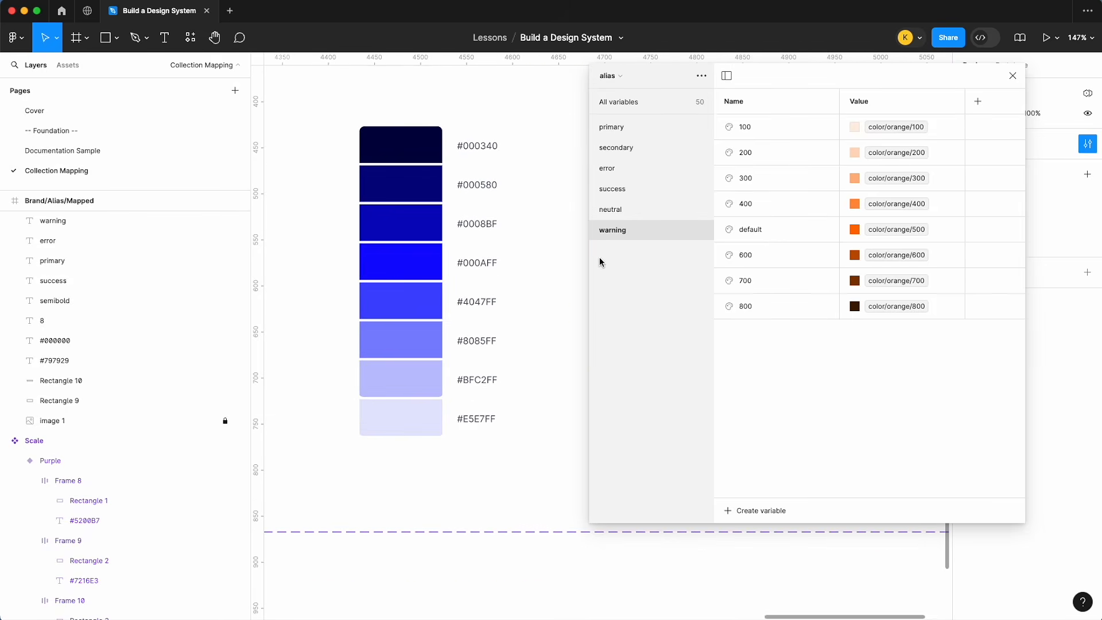
{"action": "right_click", "coordinate": [640, 240]}
{"action": "left_click", "coordinate": [684, 260]}
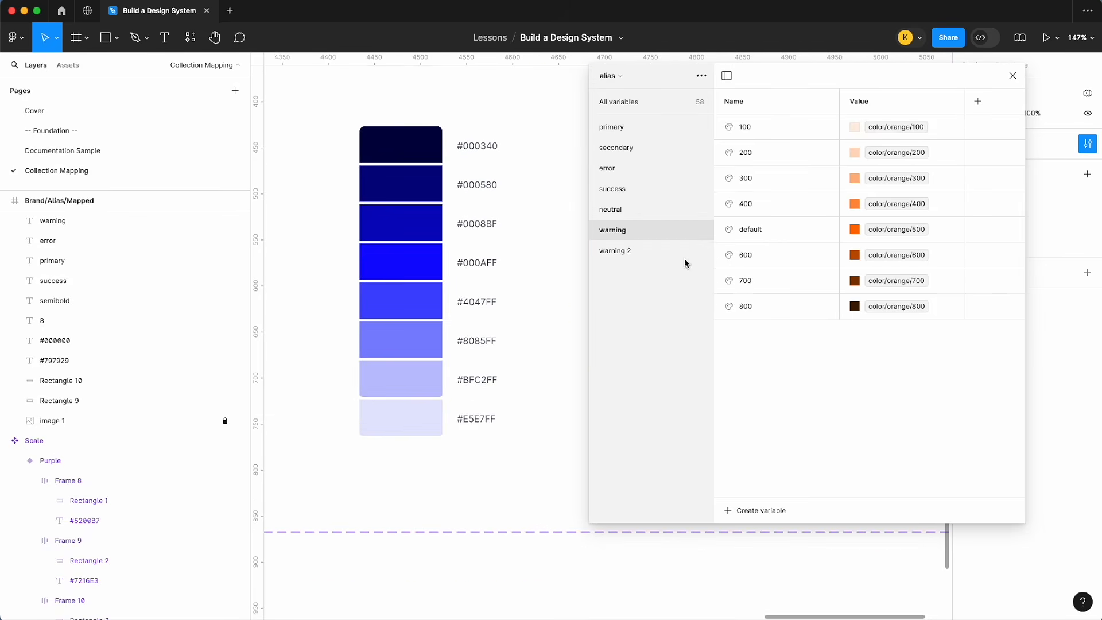
{"action": "double_click", "coordinate": [631, 257]}
{"action": "type", "text": "info"}
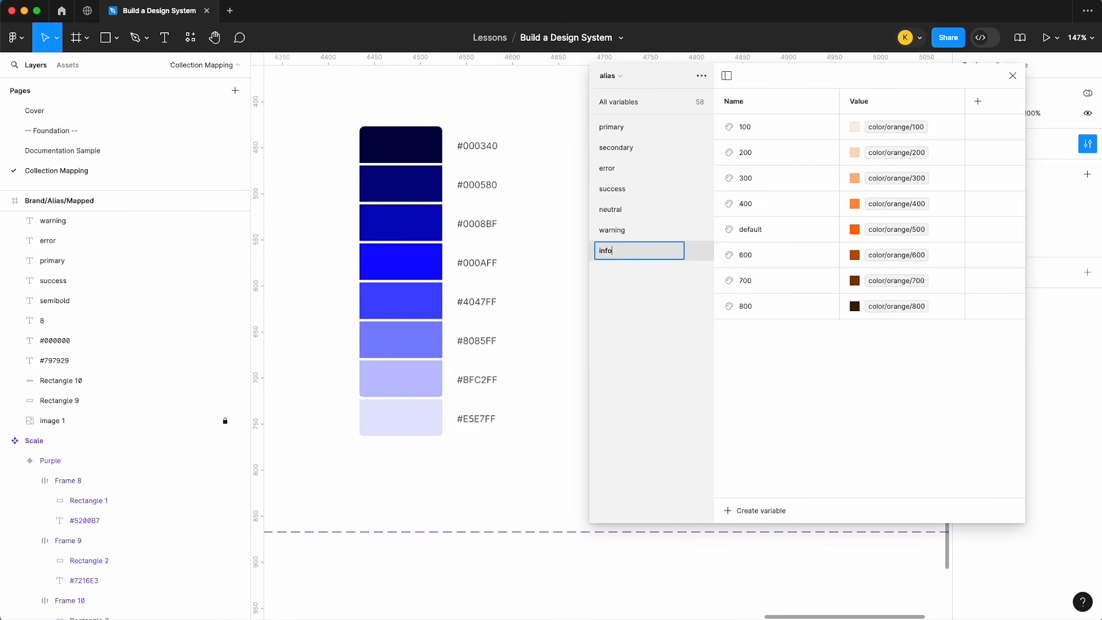
- Complete the duplicated group's name as information and alias its variable 100 to color/blue/100
{"action": "type", "text": "rmation"}
{"action": "key", "text": "Return"}
{"action": "left_click", "coordinate": [880, 129]}
{"action": "left_click", "coordinate": [879, 128]}
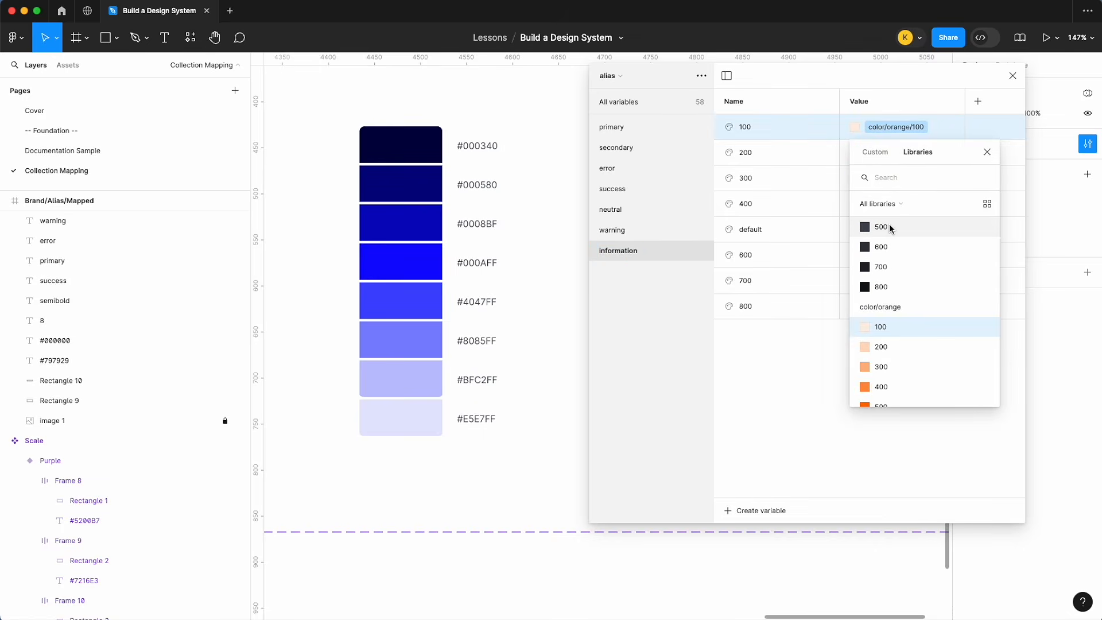
{"action": "type", "text": "blue"}
{"action": "left_click", "coordinate": [880, 251]}
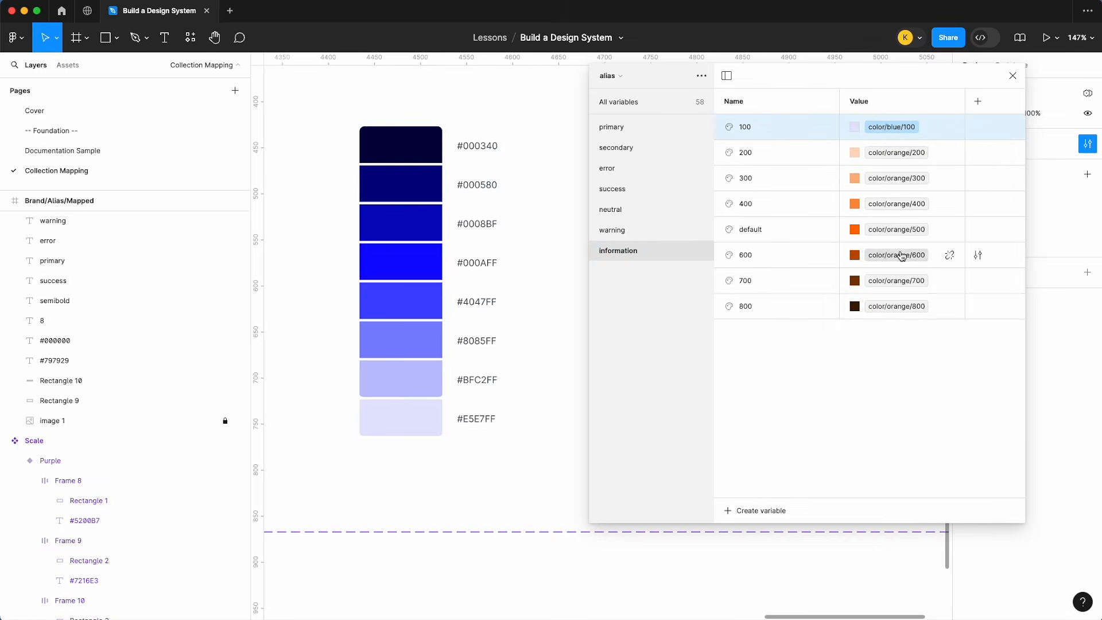
- Alias information variable 200 to color/blue/200 and variable 300 to color/blue/300
{"action": "left_click", "coordinate": [910, 152]}
{"action": "type", "text": "blue"}
{"action": "left_click", "coordinate": [884, 299]}
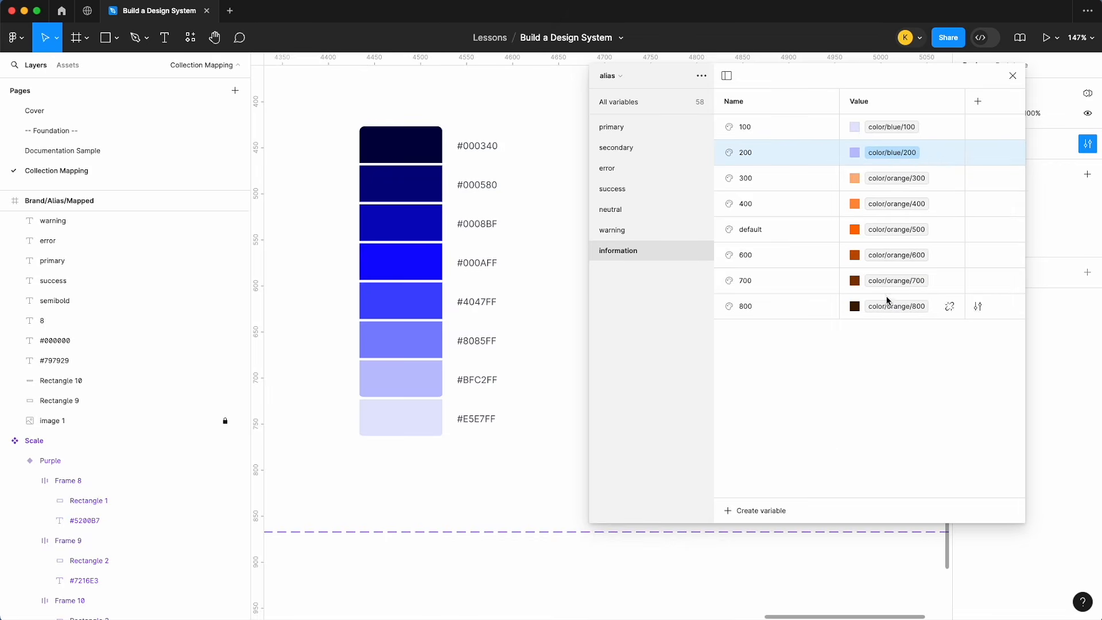
{"action": "left_click", "coordinate": [898, 179]}
{"action": "type", "text": "blue"}
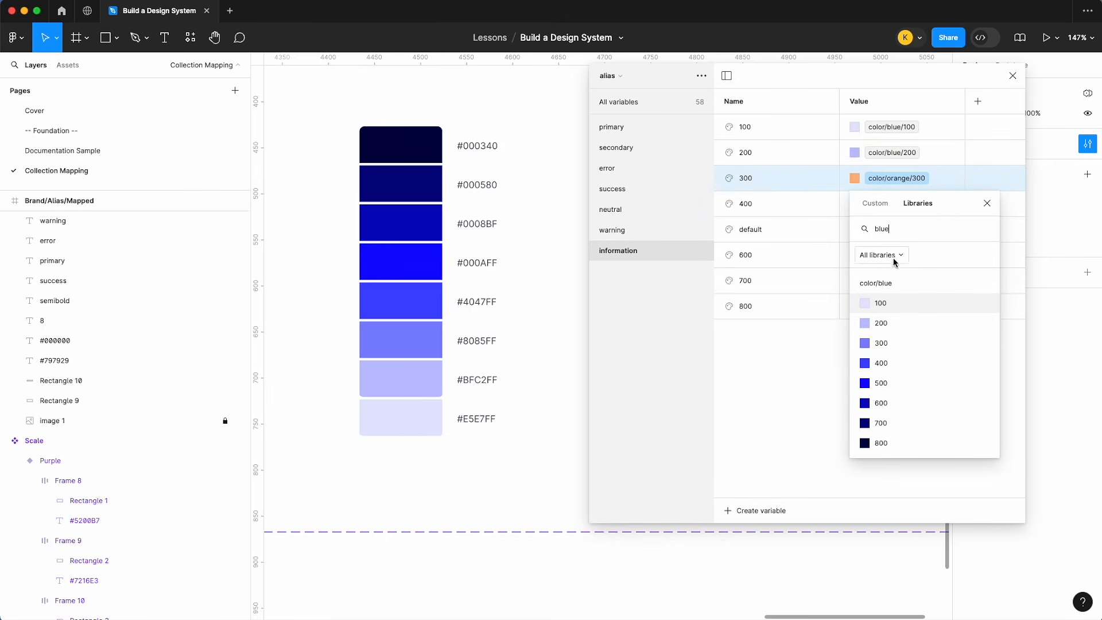
{"action": "left_click", "coordinate": [888, 343]}
- Alias information variable 400 to color/blue/400 and the default variable to color/blue/500
{"action": "left_click", "coordinate": [895, 203]}
{"action": "type", "text": "blue"}
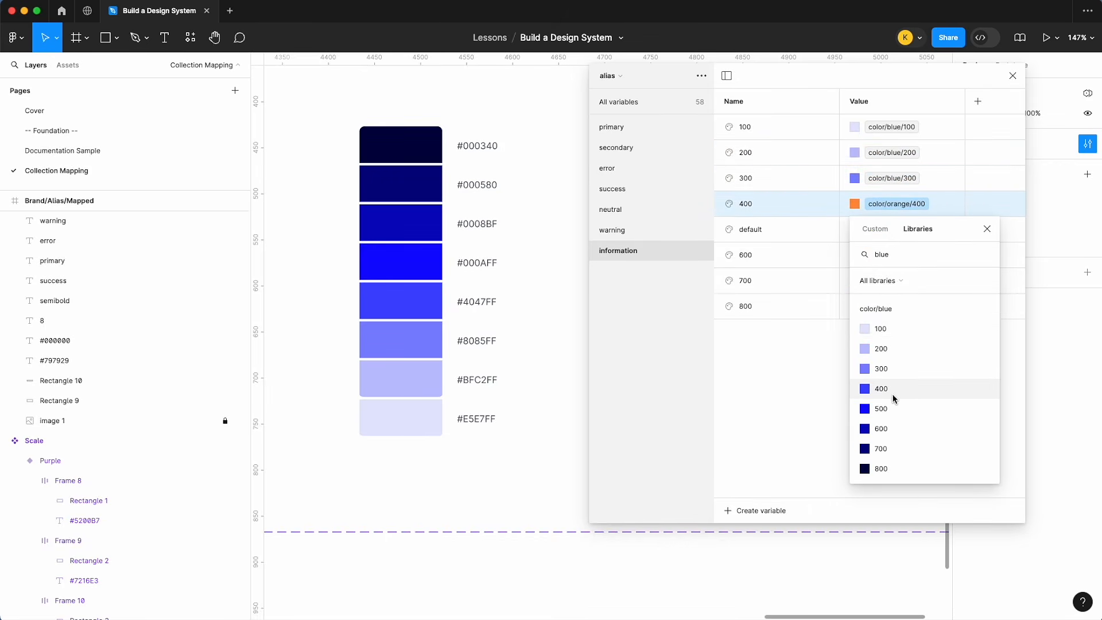
{"action": "left_click", "coordinate": [893, 398]}
{"action": "left_click", "coordinate": [895, 229]}
{"action": "type", "text": "blue"}
{"action": "left_click", "coordinate": [892, 435]}
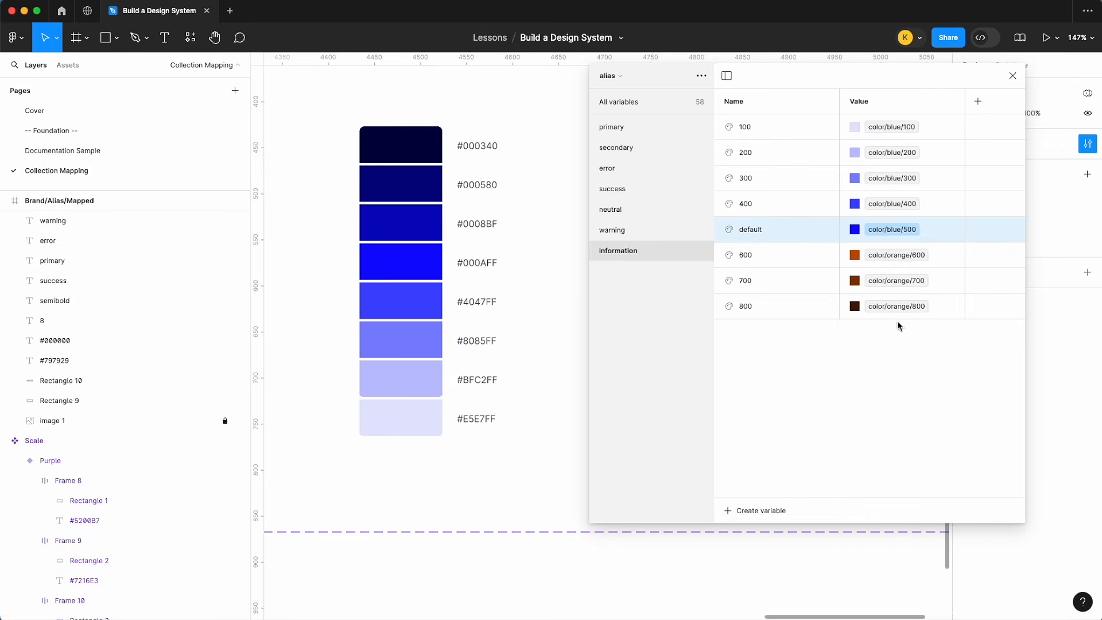
- Alias information variable 600 to color/blue/600 and variable 700 to color/blue/700
{"action": "left_click", "coordinate": [896, 254]}
{"action": "type", "text": "blue"}
{"action": "left_click", "coordinate": [881, 479]}
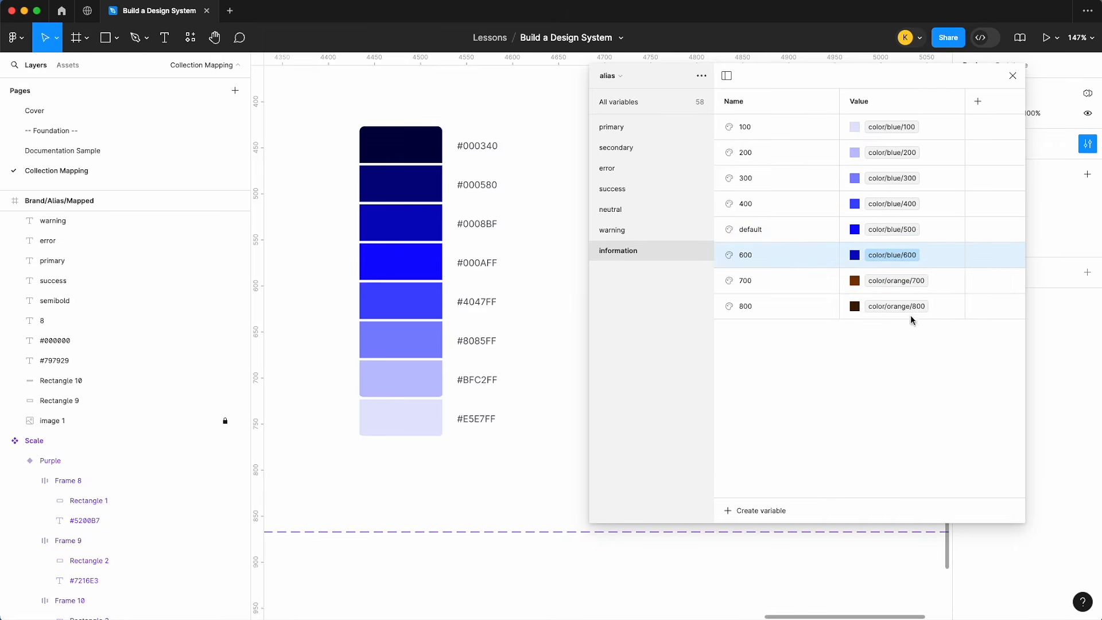
{"action": "left_click", "coordinate": [915, 281]}
{"action": "type", "text": "blue"}
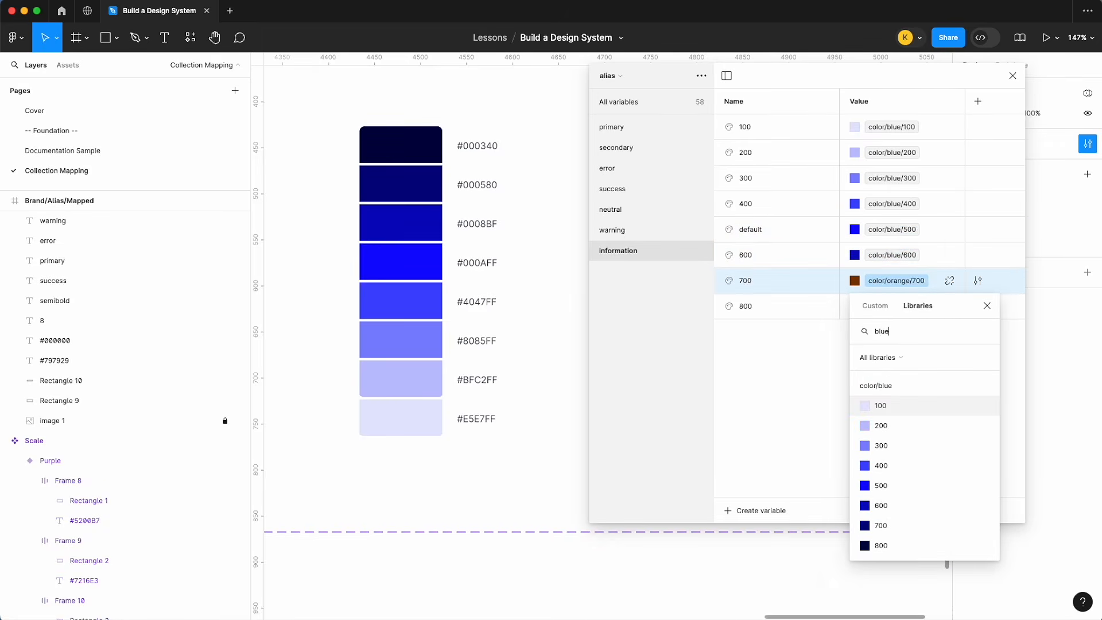
{"action": "left_click", "coordinate": [895, 524]}
- Alias information variable 800 to color/blue/800
{"action": "left_click", "coordinate": [904, 310]}
{"action": "type", "text": "blue"}
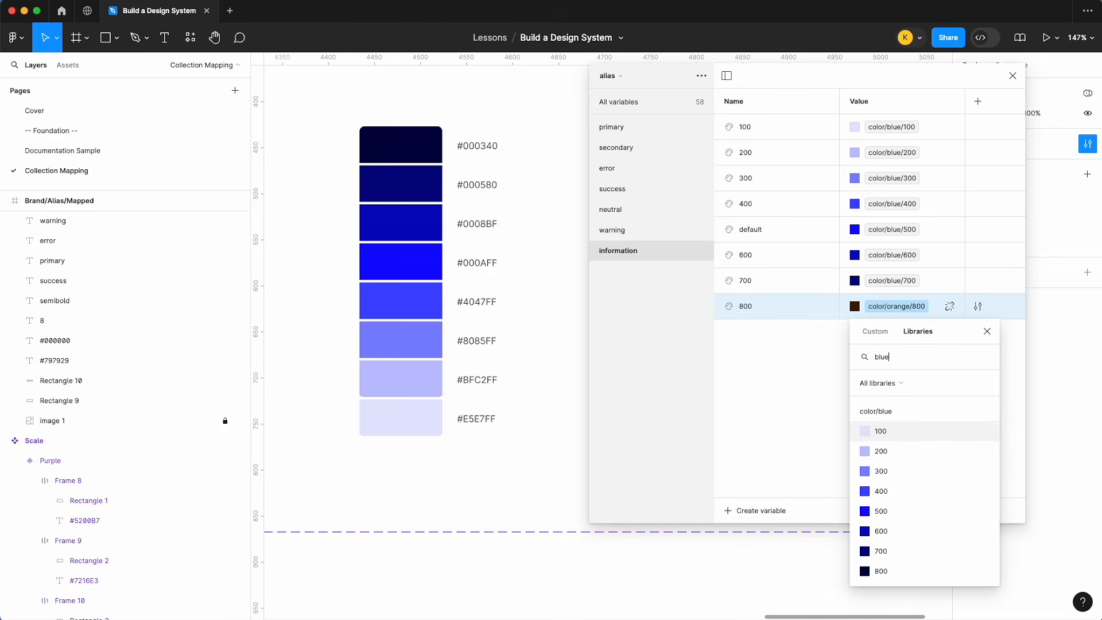
{"action": "left_click", "coordinate": [896, 570]}
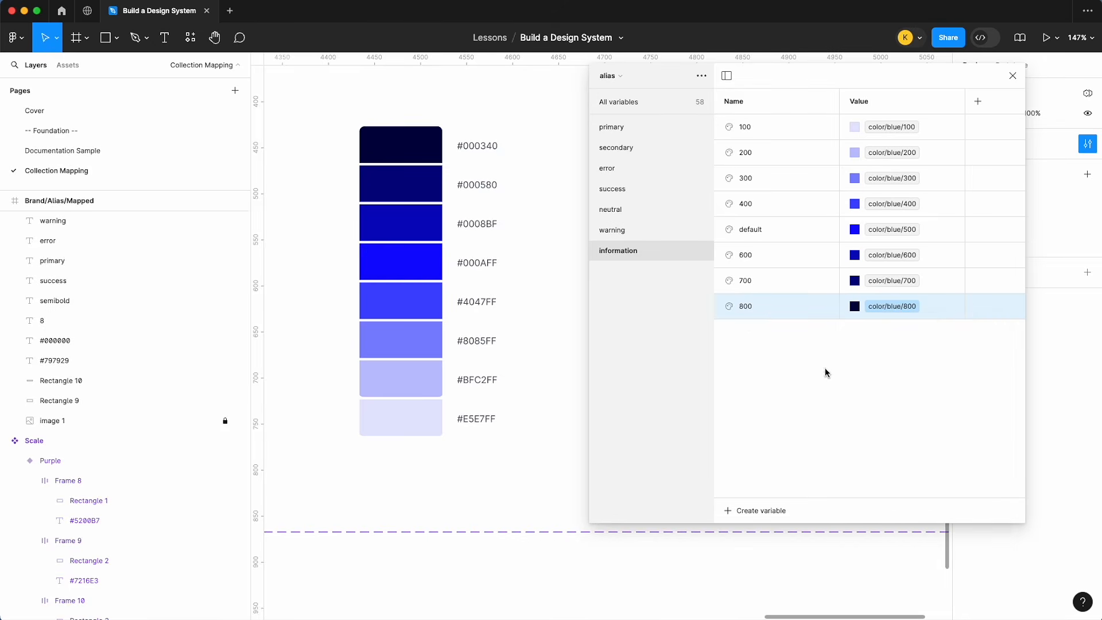
- Review the aliases in the warning, neutral, success, error, secondary and primary groups, and examine the yellow scale on the canvas
{"action": "left_click", "coordinate": [657, 232]}
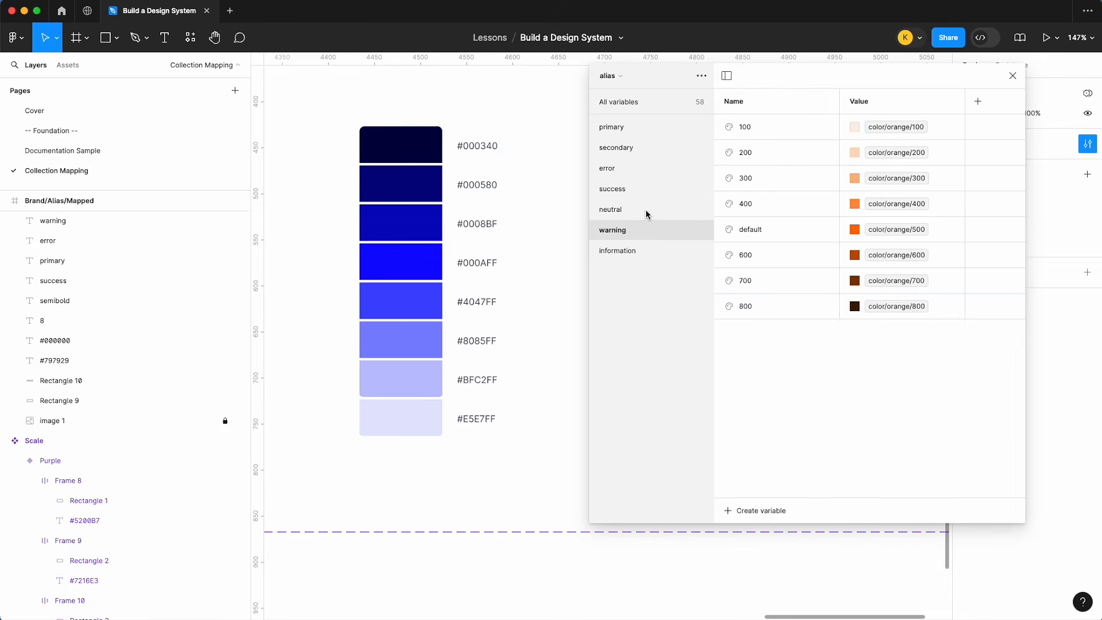
{"action": "left_click", "coordinate": [648, 214]}
{"action": "left_click", "coordinate": [644, 191]}
{"action": "left_click", "coordinate": [643, 169]}
{"action": "left_click", "coordinate": [642, 146]}
{"action": "left_click", "coordinate": [643, 128]}
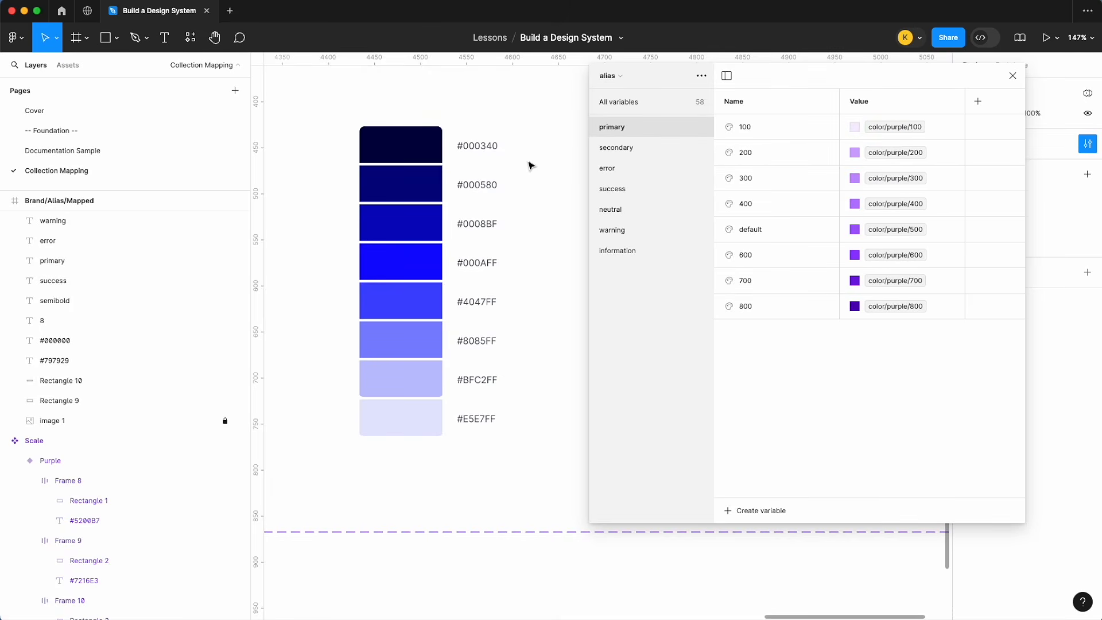
{"action": "scroll", "coordinate": [529, 165], "scroll_direction": "down", "scroll_amount": 5}
{"action": "scroll", "coordinate": [529, 165], "scroll_direction": "right", "scroll_amount": 6}
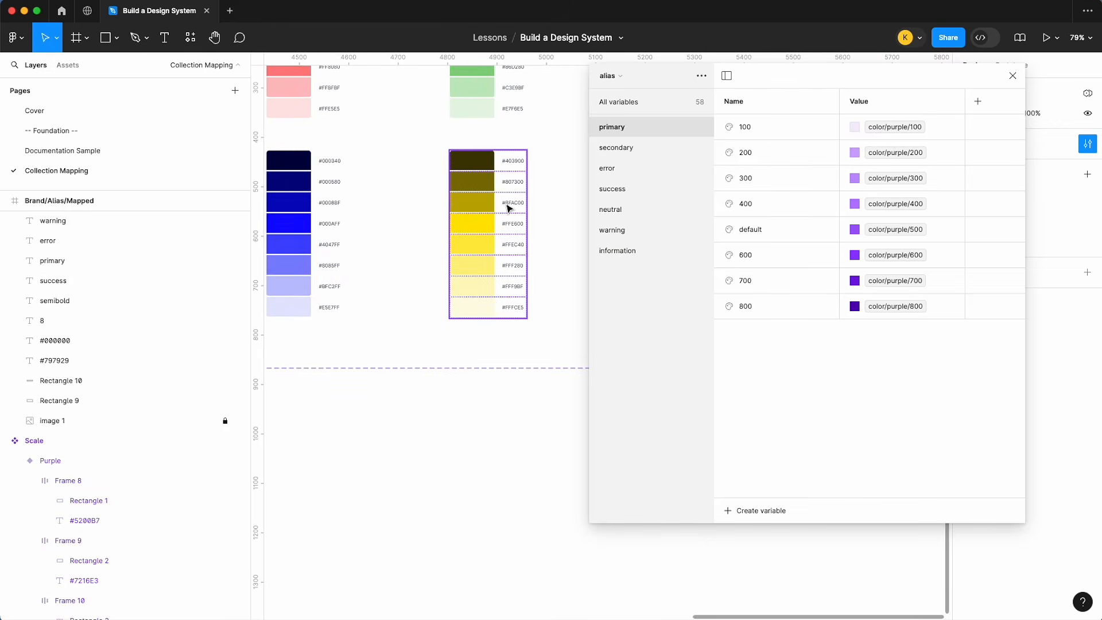
{"action": "scroll", "coordinate": [534, 212], "scroll_direction": "up", "scroll_amount": 2}
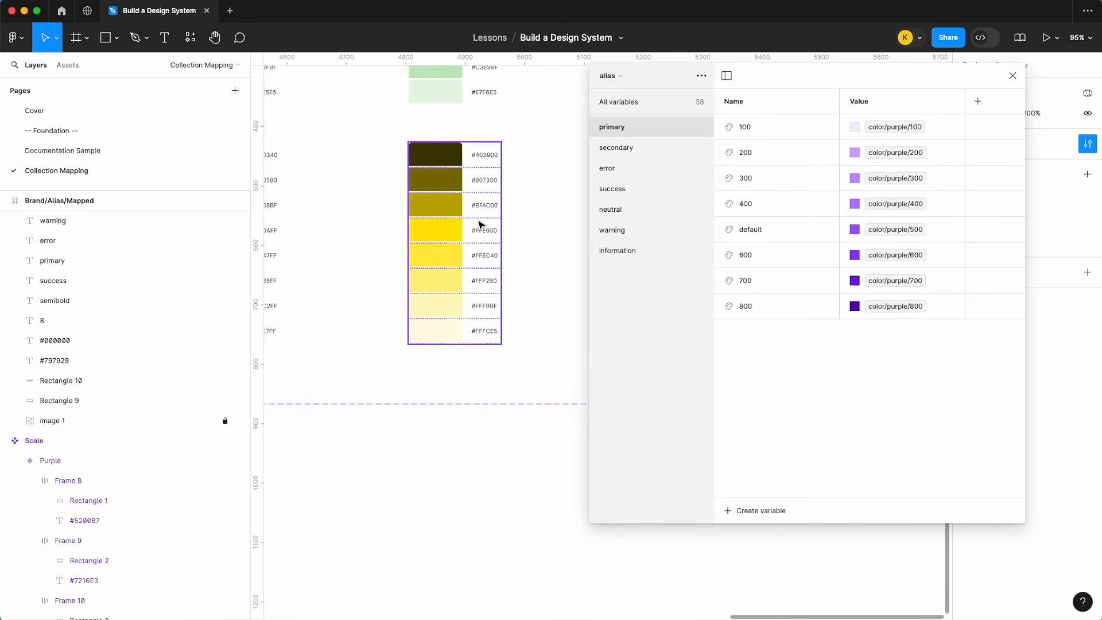
{"action": "scroll", "coordinate": [487, 215], "scroll_direction": "up", "scroll_amount": 1}
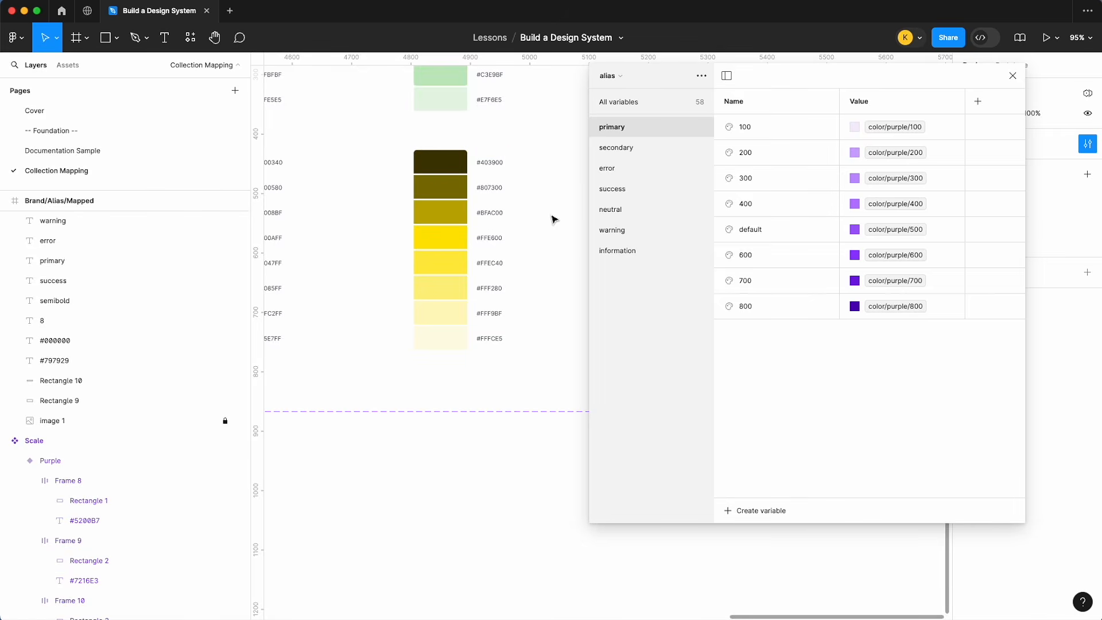
{"action": "scroll", "coordinate": [551, 216], "scroll_direction": "down", "scroll_amount": 5}
{"action": "scroll", "coordinate": [554, 218], "scroll_direction": "down", "scroll_amount": 5}
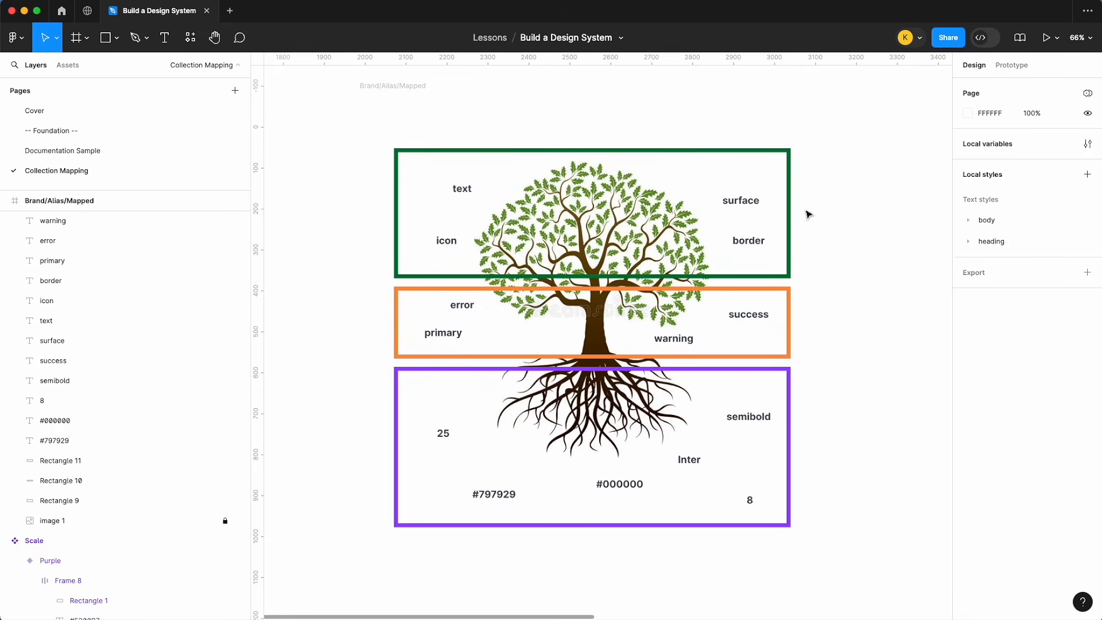
- Create a new local variable collection named mapped
{"action": "key", "text": "n"}
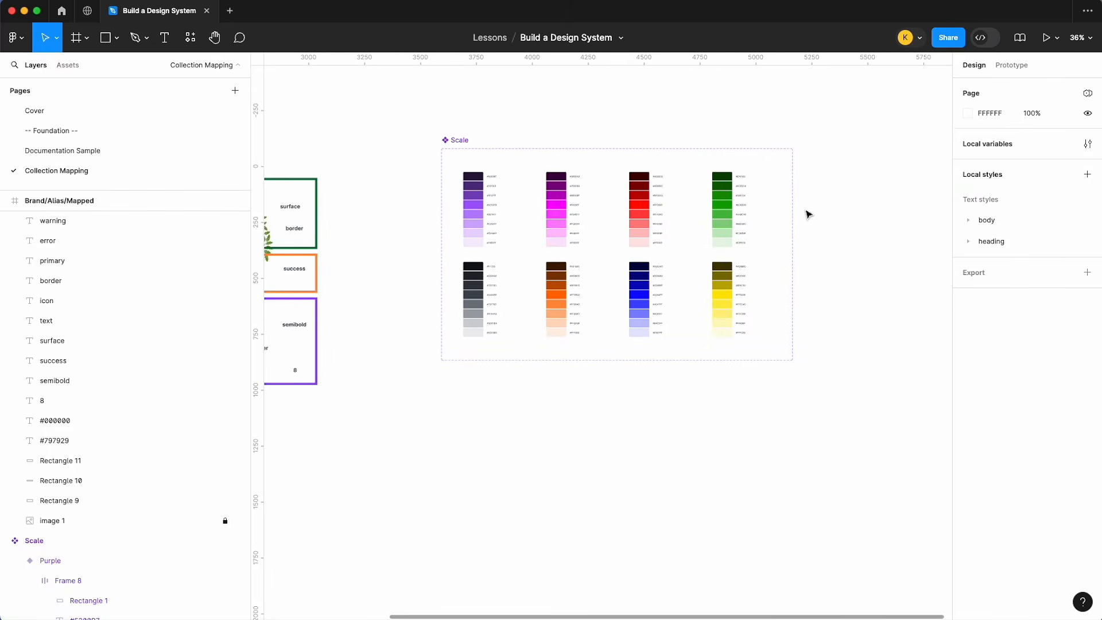
{"action": "left_click", "coordinate": [1087, 143]}
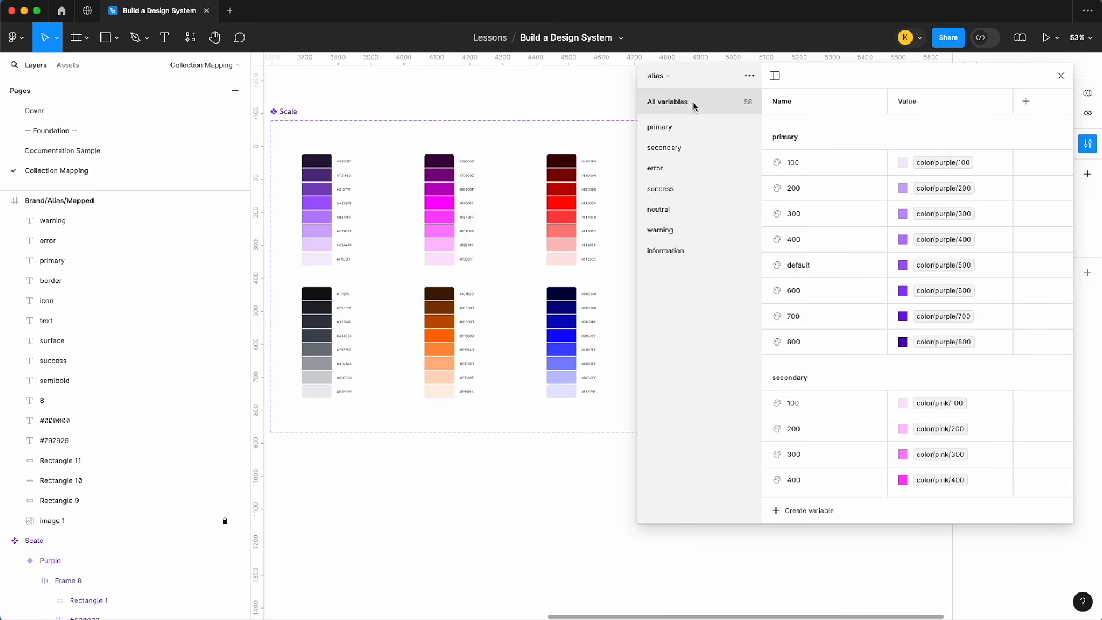
{"action": "left_click", "coordinate": [673, 86]}
{"action": "left_click", "coordinate": [749, 75]}
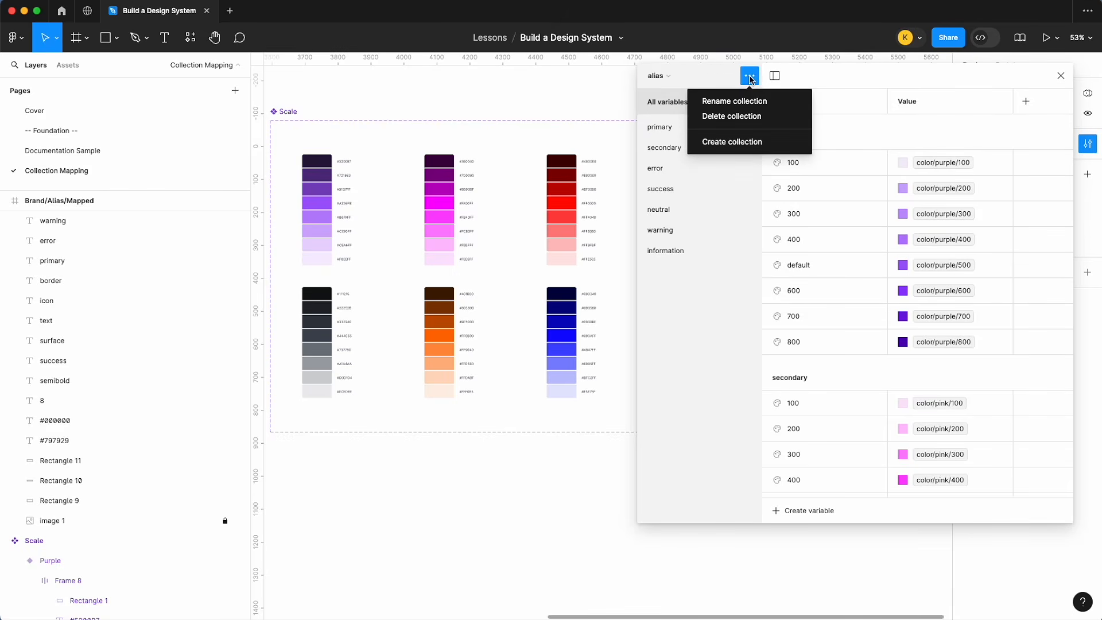
{"action": "left_click", "coordinate": [740, 141]}
{"action": "type", "text": "mapped"}
{"action": "key", "text": "Return"}
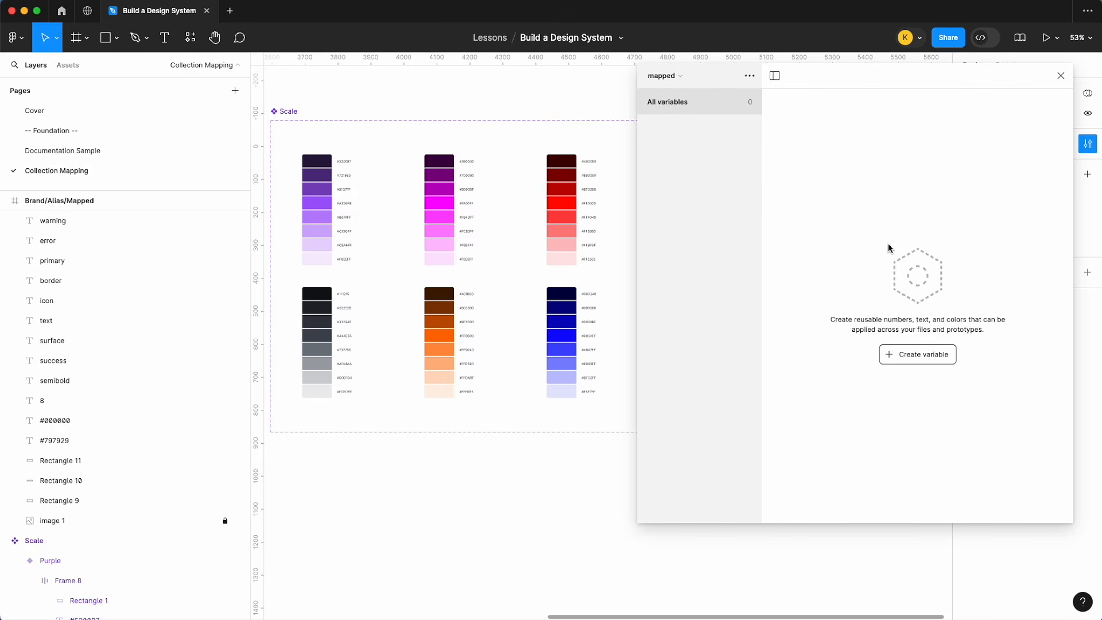
- Create a color variable in the mapped collection and name it text/headings
{"action": "left_click", "coordinate": [917, 354]}
{"action": "left_click", "coordinate": [910, 379]}
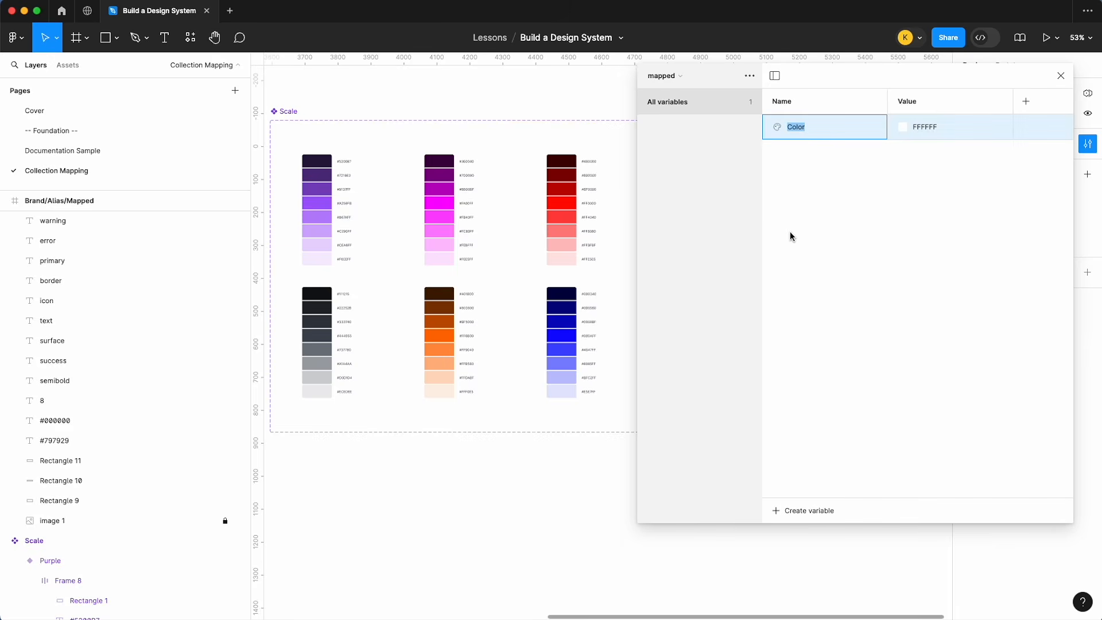
{"action": "type", "text": "text/headings"}
{"action": "key", "text": "Return"}
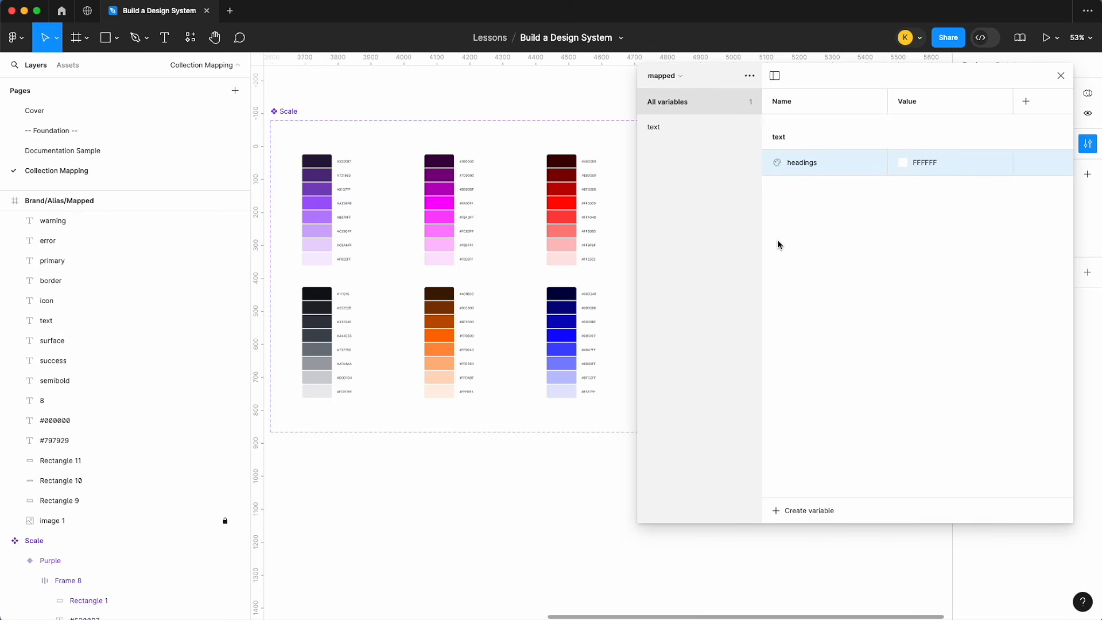
- Add a second color variable named body to the text group
{"action": "key", "text": "shift+Return"}
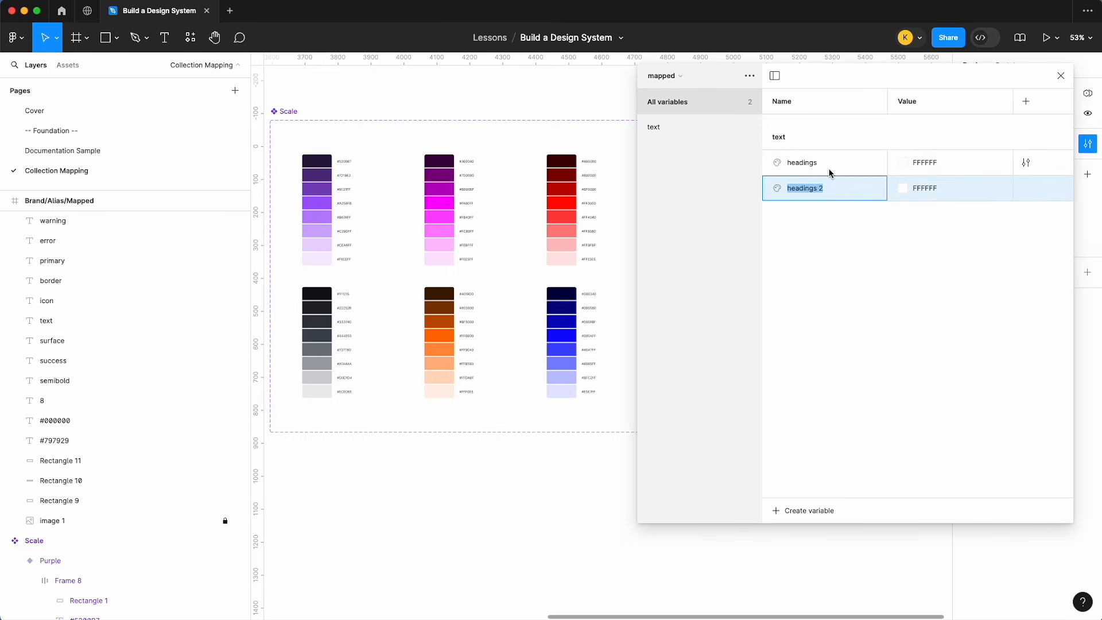
{"action": "type", "text": "body"}
{"action": "left_click", "coordinate": [909, 217]}
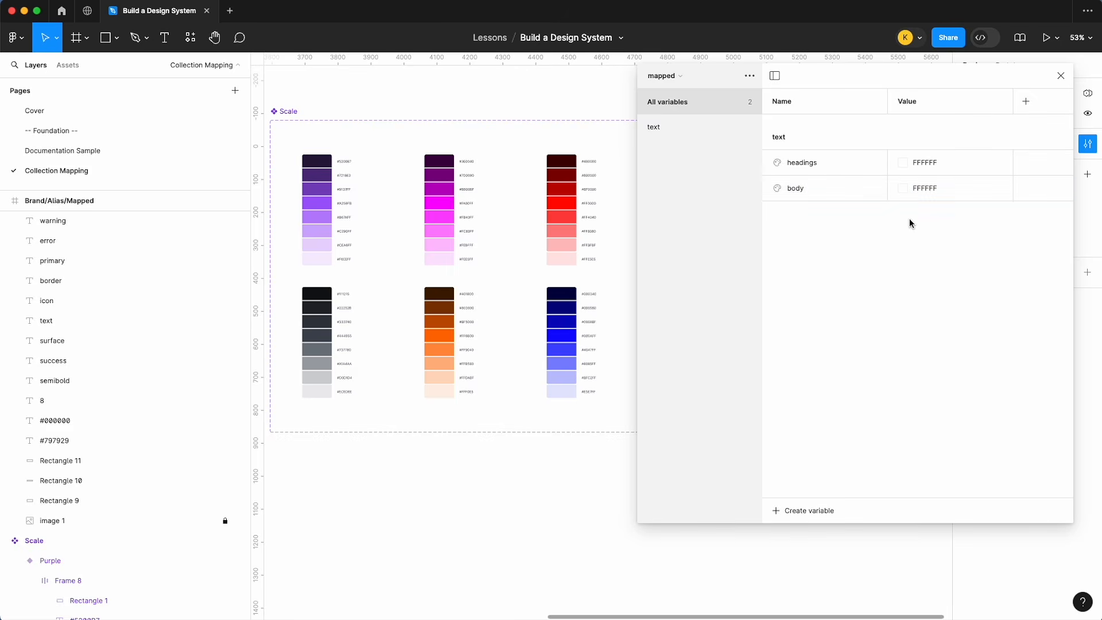
{"action": "right_click", "coordinate": [942, 165]}
{"action": "left_click", "coordinate": [961, 172]}
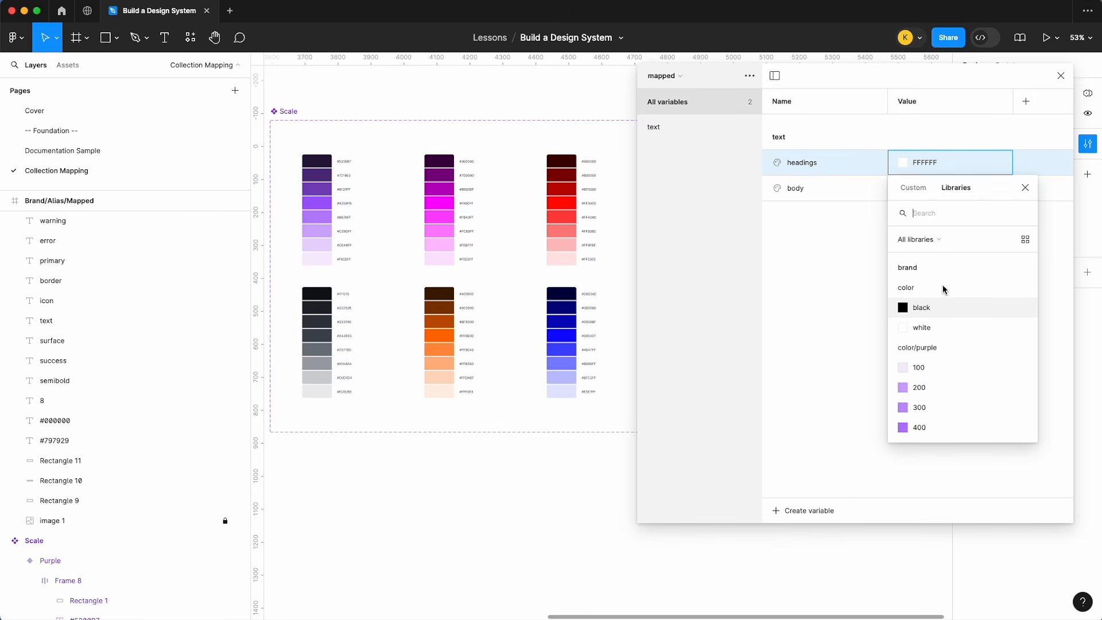
{"action": "left_click", "coordinate": [846, 270]}
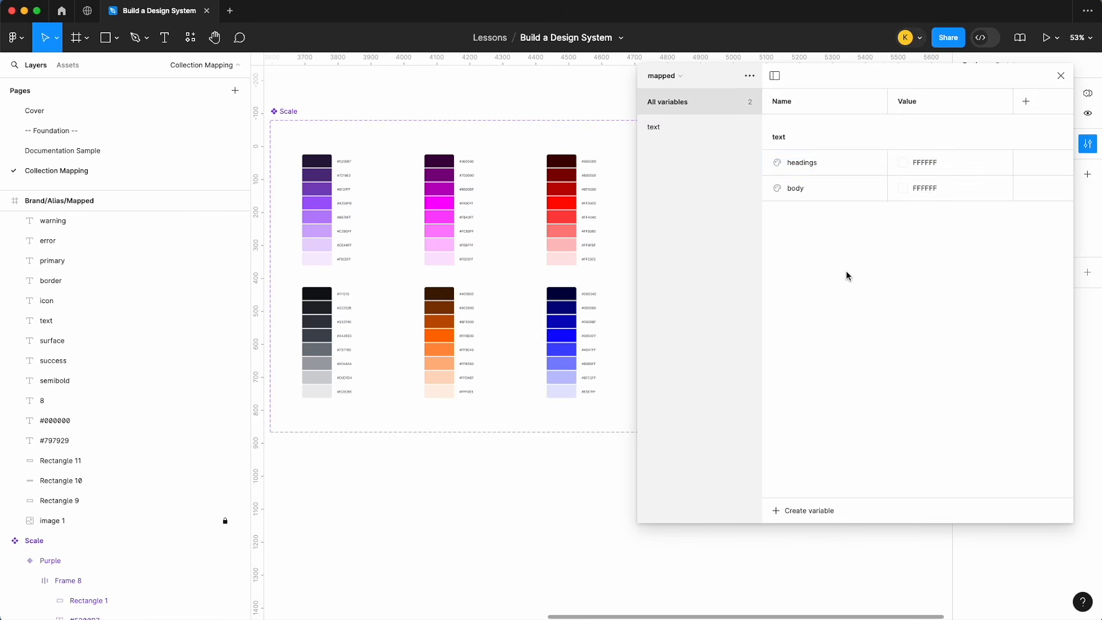
- Alias the headings text variable to neutral/700 from the libraries
{"action": "right_click", "coordinate": [951, 160]}
{"action": "left_click", "coordinate": [973, 167]}
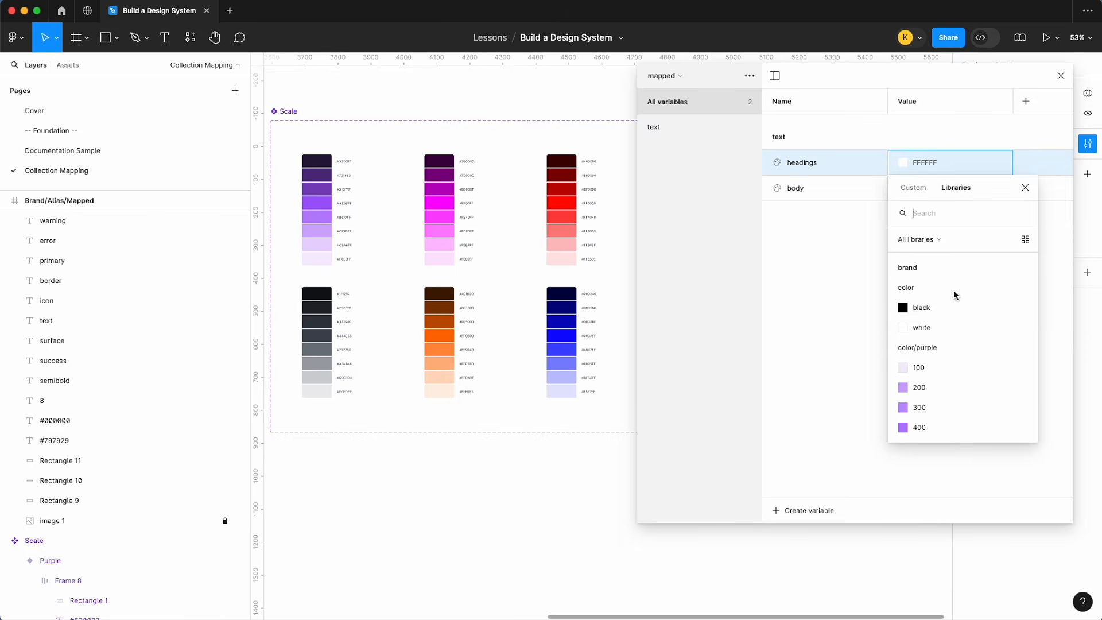
{"action": "type", "text": "neu"}
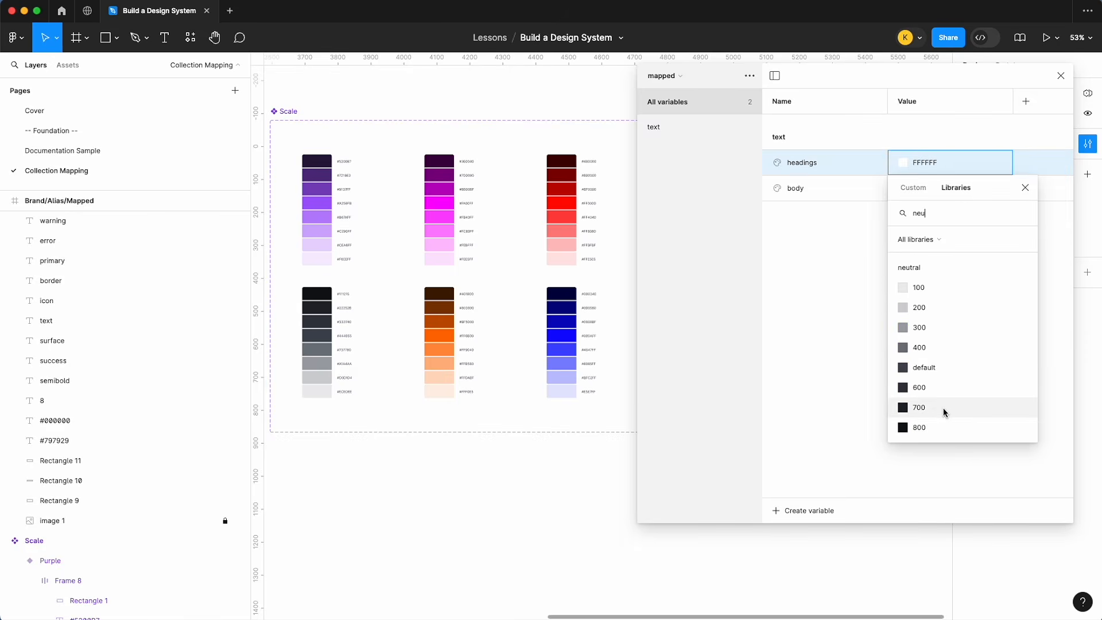
{"action": "left_click", "coordinate": [942, 407]}
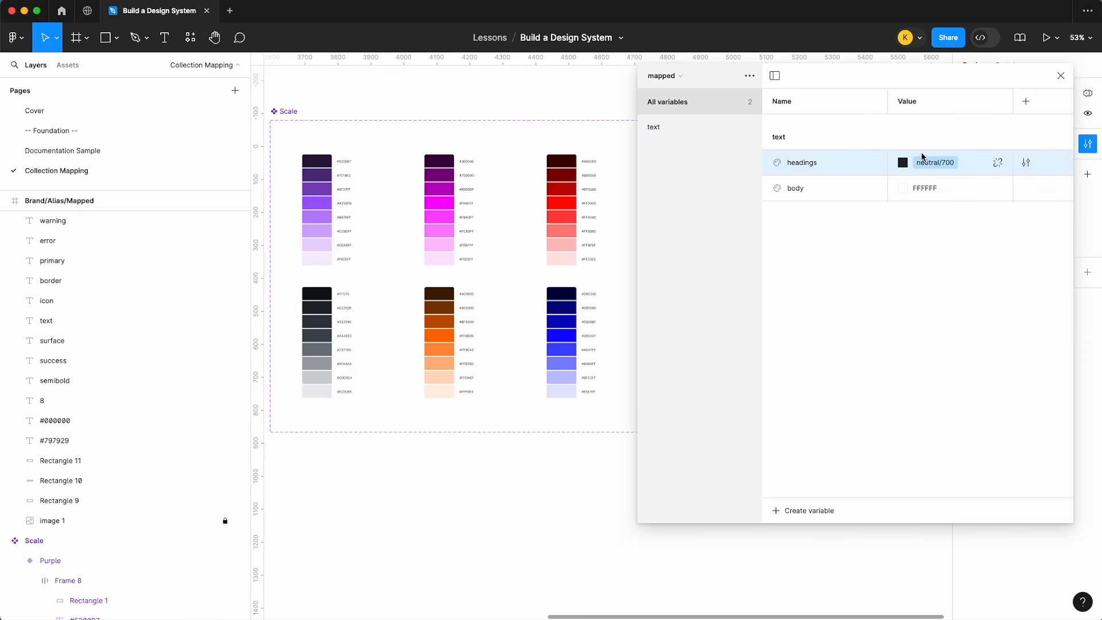
- Alias the body text variable to neutral/600 from the libraries
{"action": "right_click", "coordinate": [930, 188]}
{"action": "left_click", "coordinate": [953, 196]}
{"action": "type", "text": "neut"}
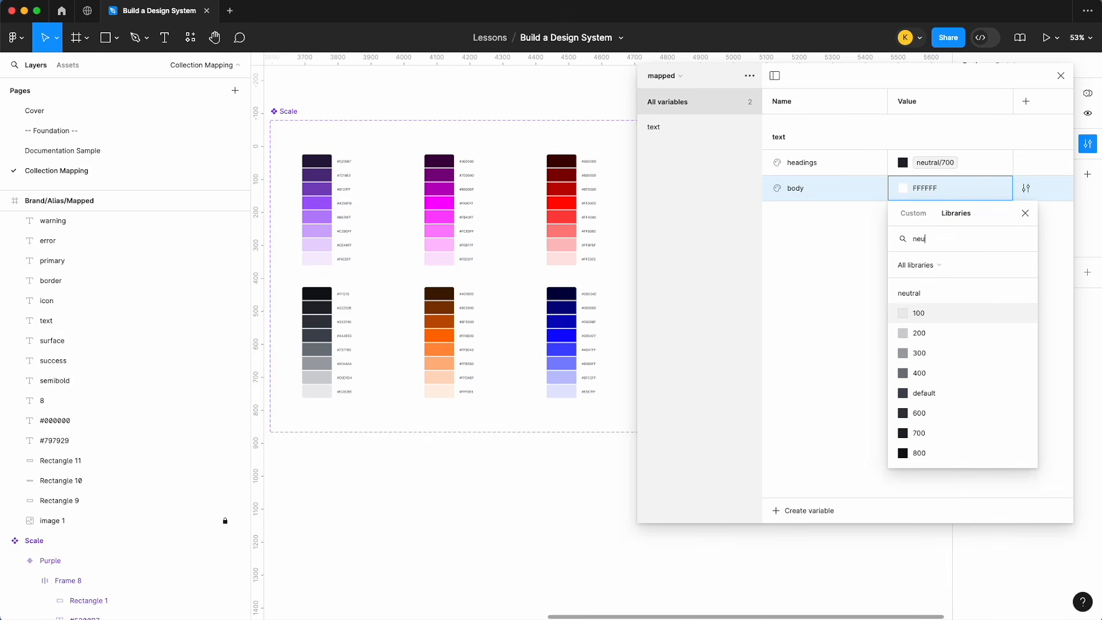
{"action": "left_click", "coordinate": [948, 415]}
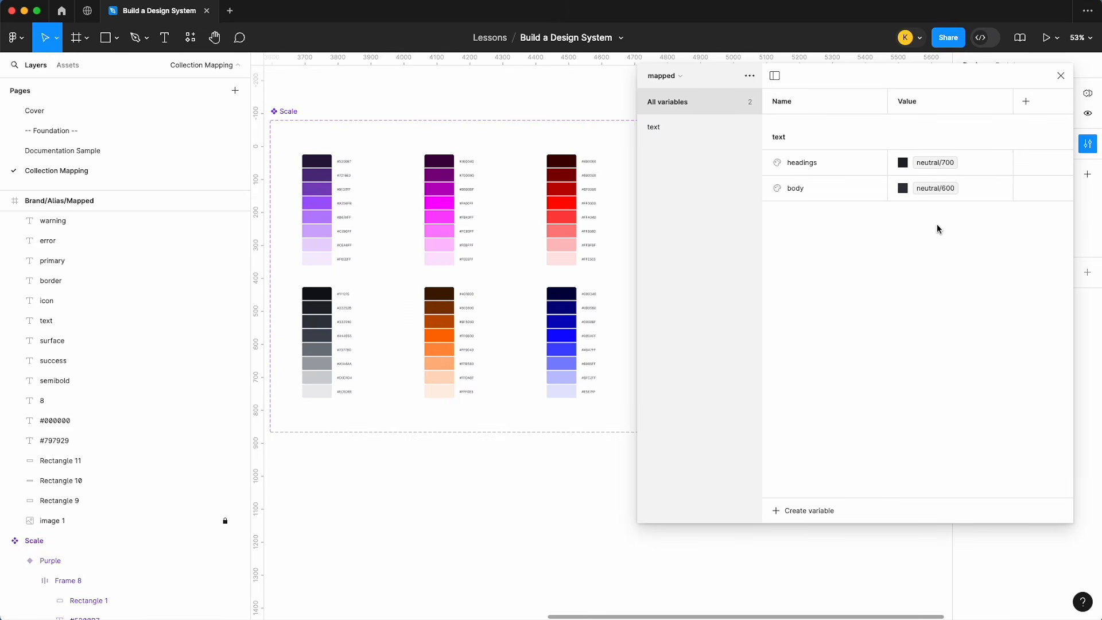
- Duplicate the body variable seven times within the text group
{"action": "left_click", "coordinate": [830, 195]}
{"action": "key", "text": "super+d"}
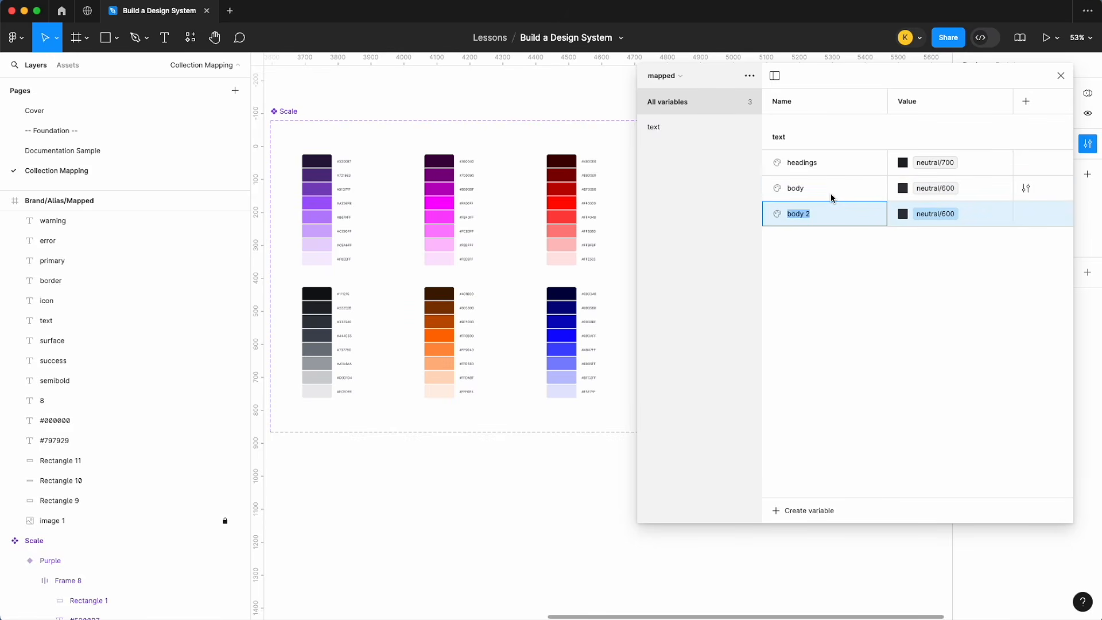
{"action": "key", "text": "super+d"}
{"action": "key", "text": "super+d"}
{"action": "key", "text": "super+d"}
{"action": "key", "text": "super+d"}
{"action": "key", "text": "super+d"}
{"action": "key", "text": "super+d"}
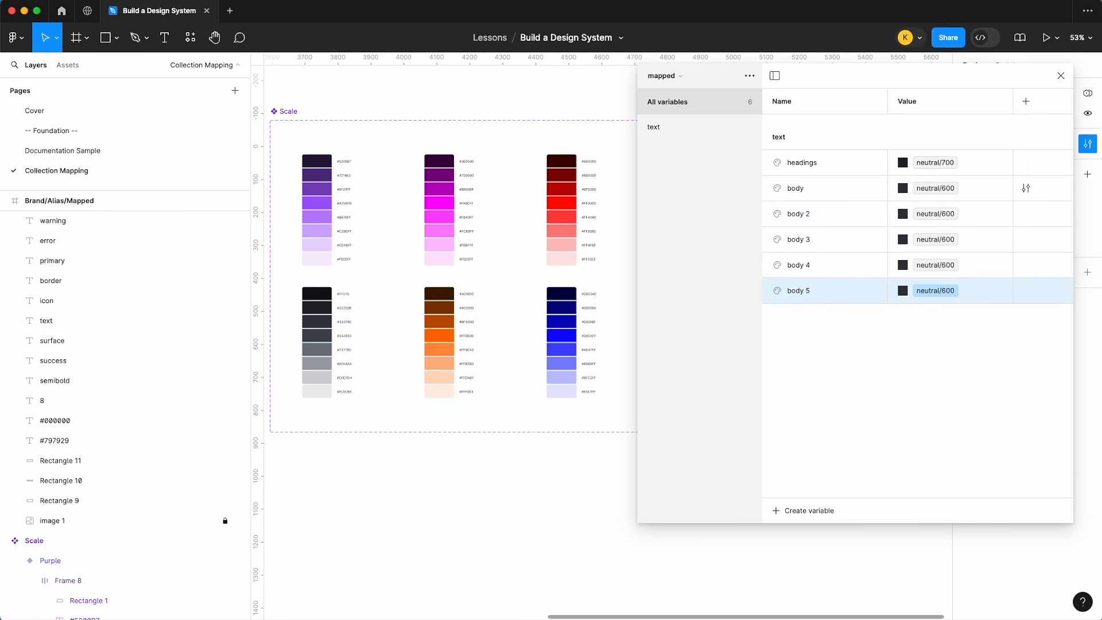
- Rename the first two body duplicates as action and action-hover
{"action": "left_click", "coordinate": [816, 216]}
{"action": "double_click", "coordinate": [815, 215]}
{"action": "type", "text": "action"}
{"action": "double_click", "coordinate": [803, 238]}
{"action": "type", "text": "action-hover"}
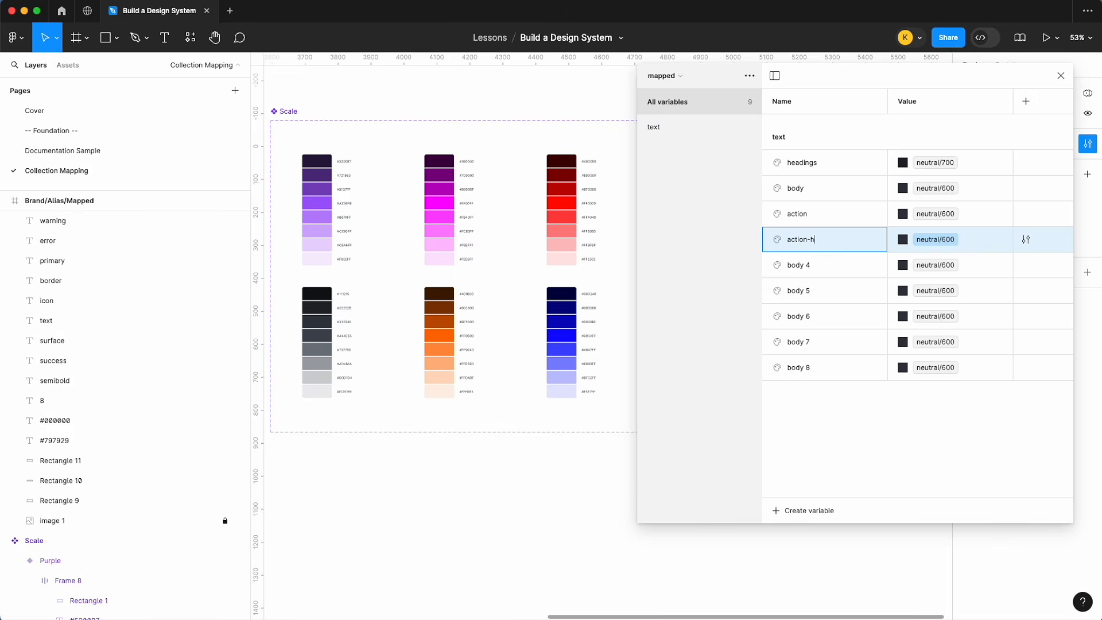
{"action": "key", "text": "Return"}
- Delete the surplus duplicates body 4 through body 8 from the text group
{"action": "left_click", "coordinate": [804, 265]}
{"action": "left_click", "coordinate": [814, 368], "text": "shift"}
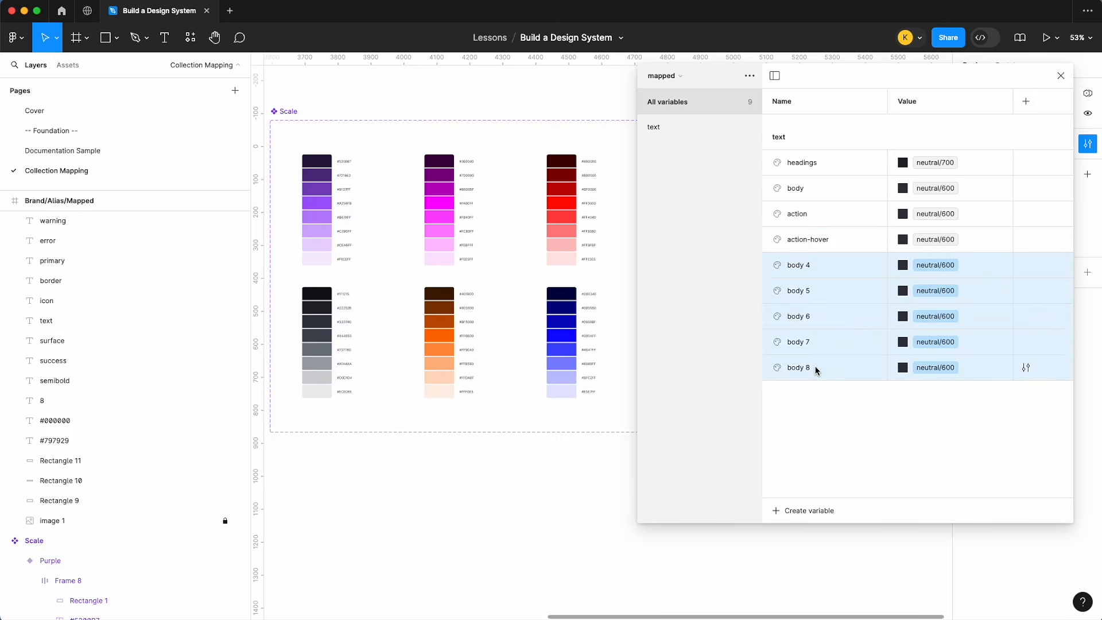
{"action": "right_click", "coordinate": [814, 369]}
{"action": "left_click", "coordinate": [860, 421]}
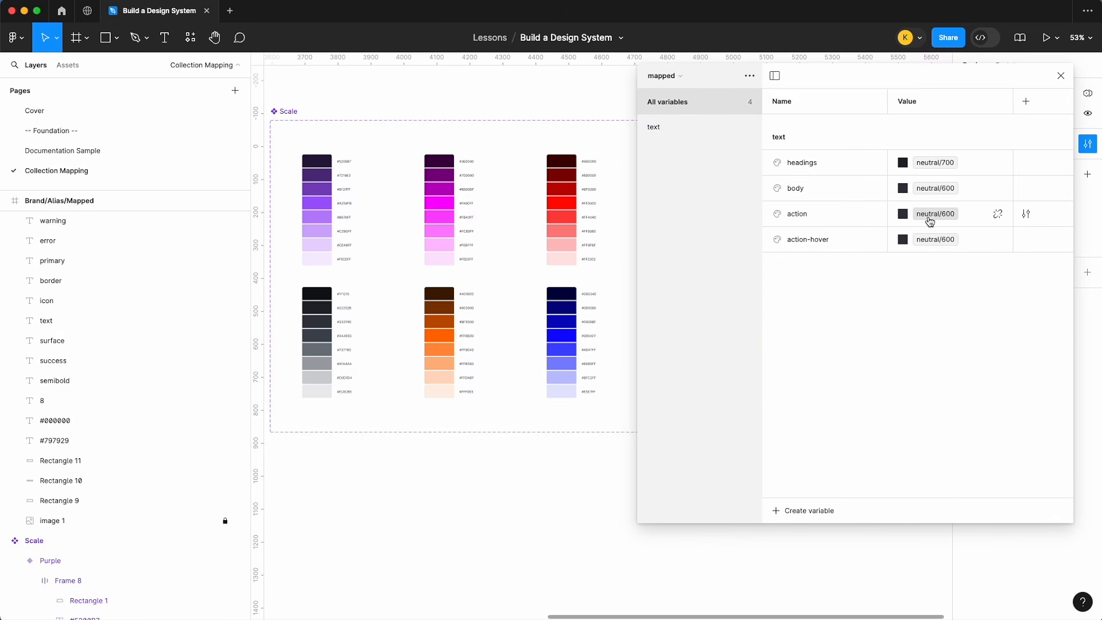
- Alias the action variable to primary/default and the action-hover variable to primary/600
{"action": "left_click", "coordinate": [929, 217]}
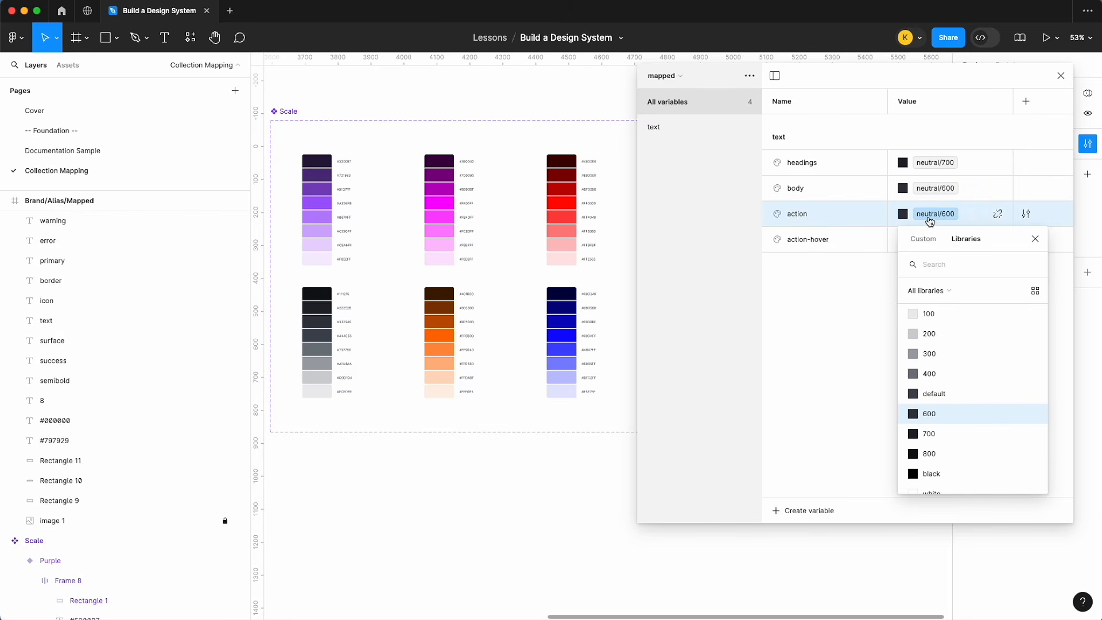
{"action": "type", "text": "prim"}
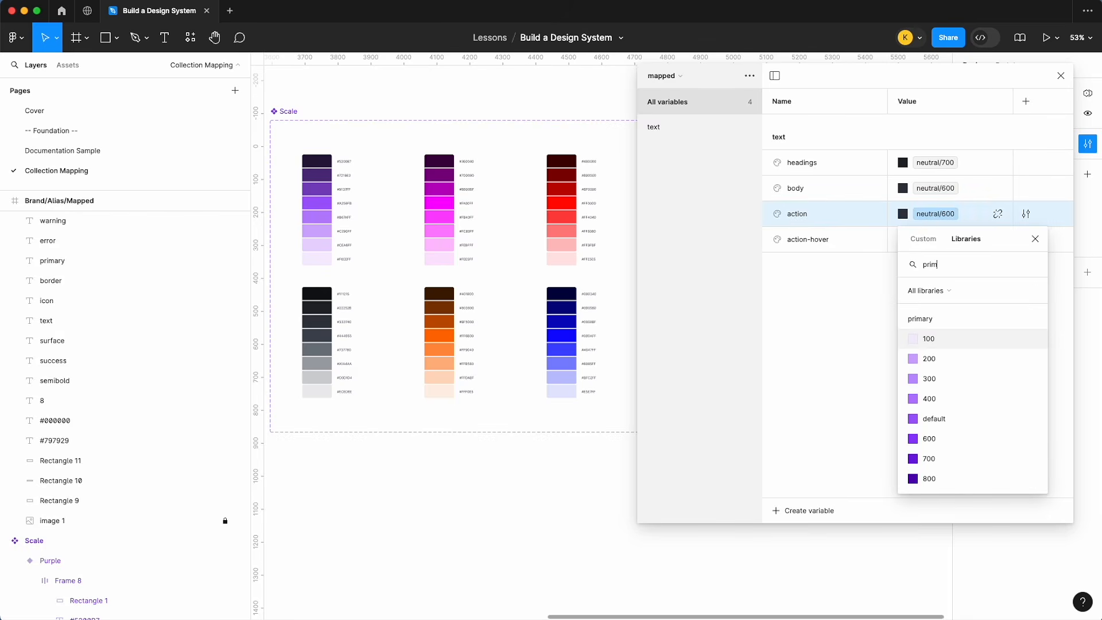
{"action": "left_click", "coordinate": [960, 416]}
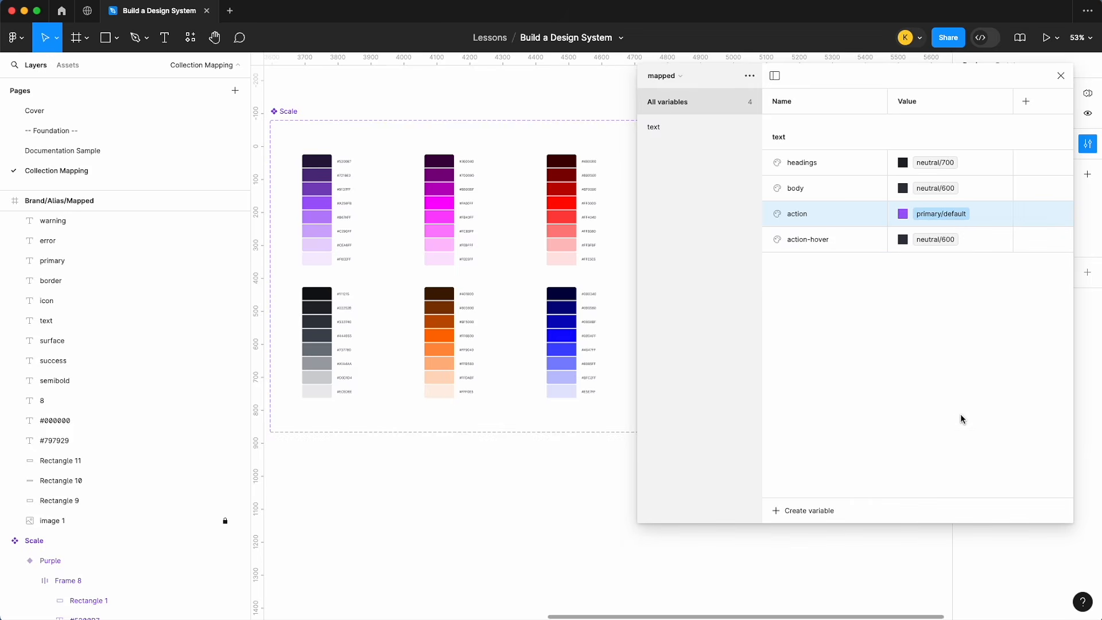
{"action": "left_click", "coordinate": [929, 246]}
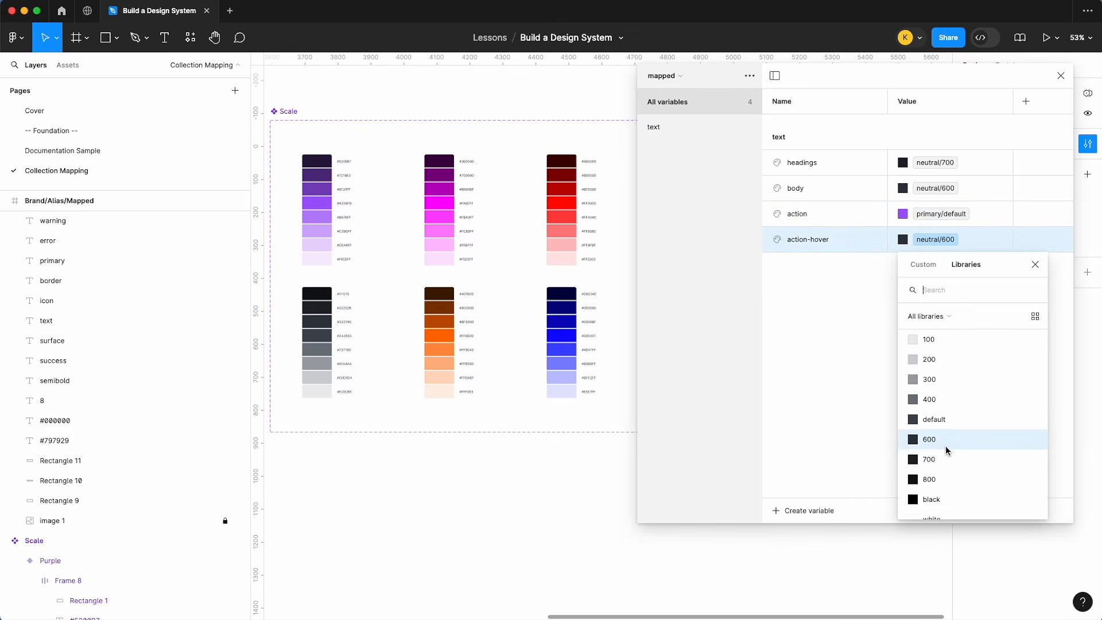
{"action": "type", "text": "prim"}
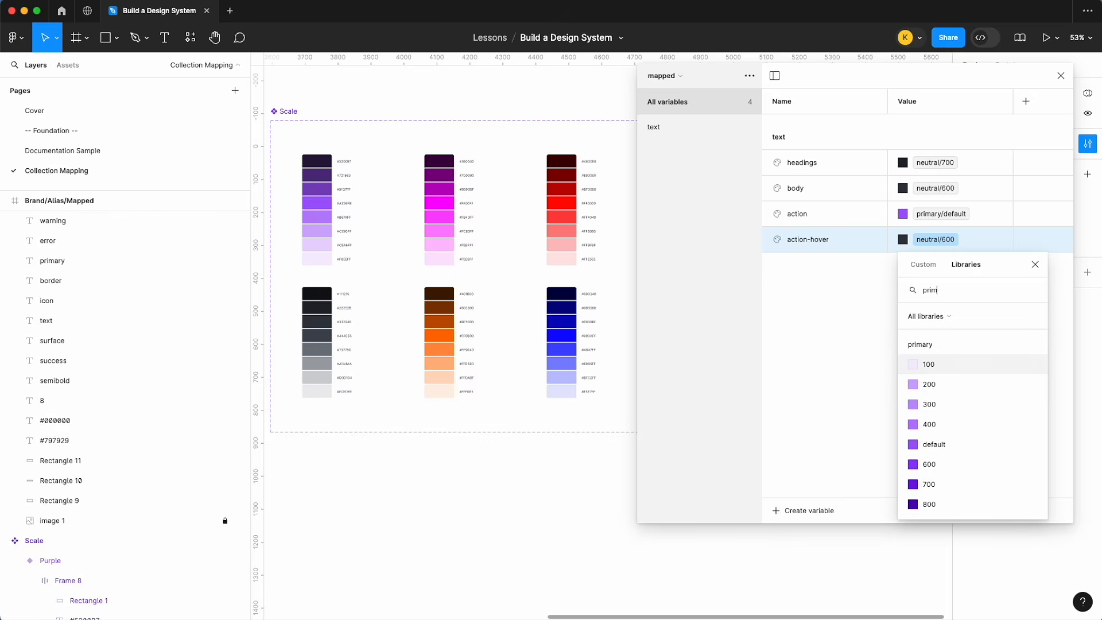
{"action": "left_click", "coordinate": [951, 472]}
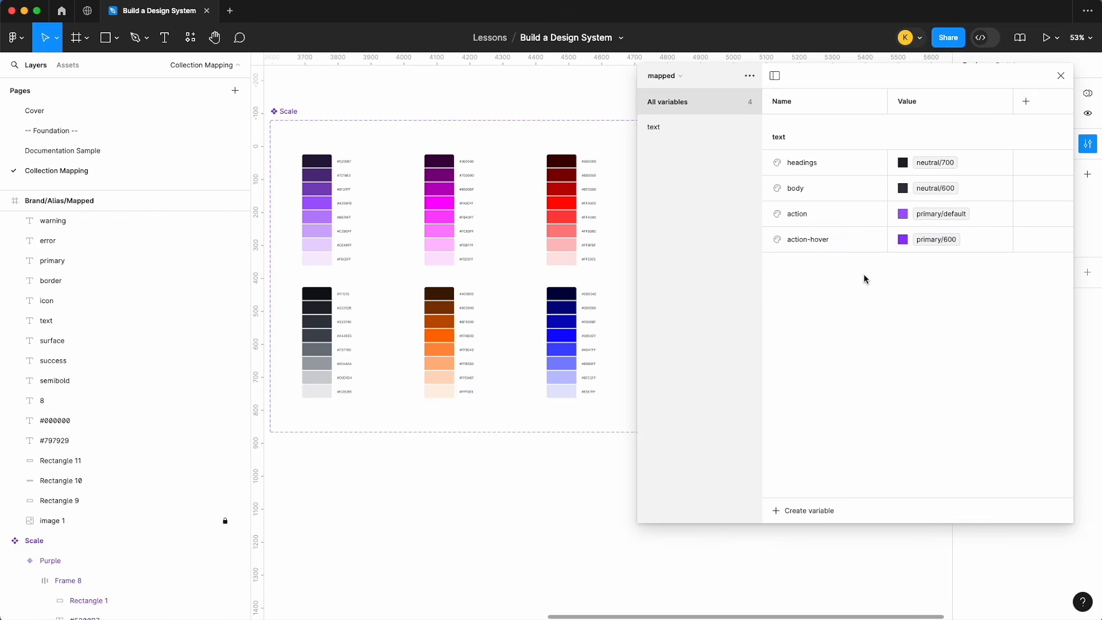
- Duplicate the action-hover variable, name the copy disabled and alias it to neutral/400
{"action": "left_click", "coordinate": [845, 245]}
{"action": "key", "text": "super+d"}
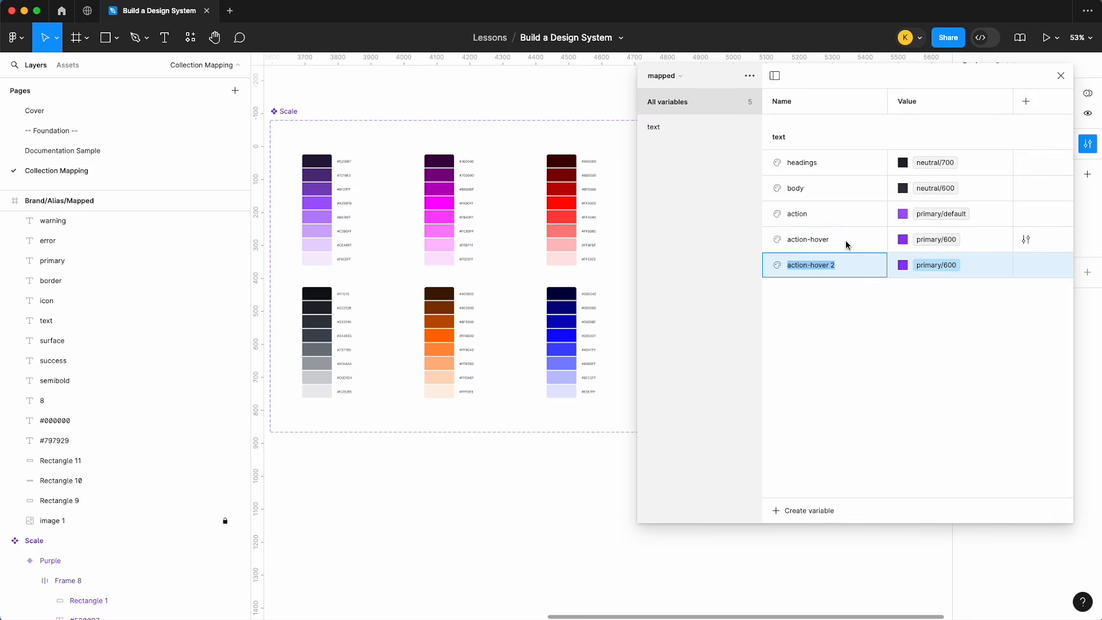
{"action": "type", "text": "disabled"}
{"action": "left_click", "coordinate": [944, 267]}
{"action": "type", "text": "net"}
{"action": "key", "text": "BackSpace"}
{"action": "type", "text": "u"}
{"action": "left_click", "coordinate": [946, 443]}
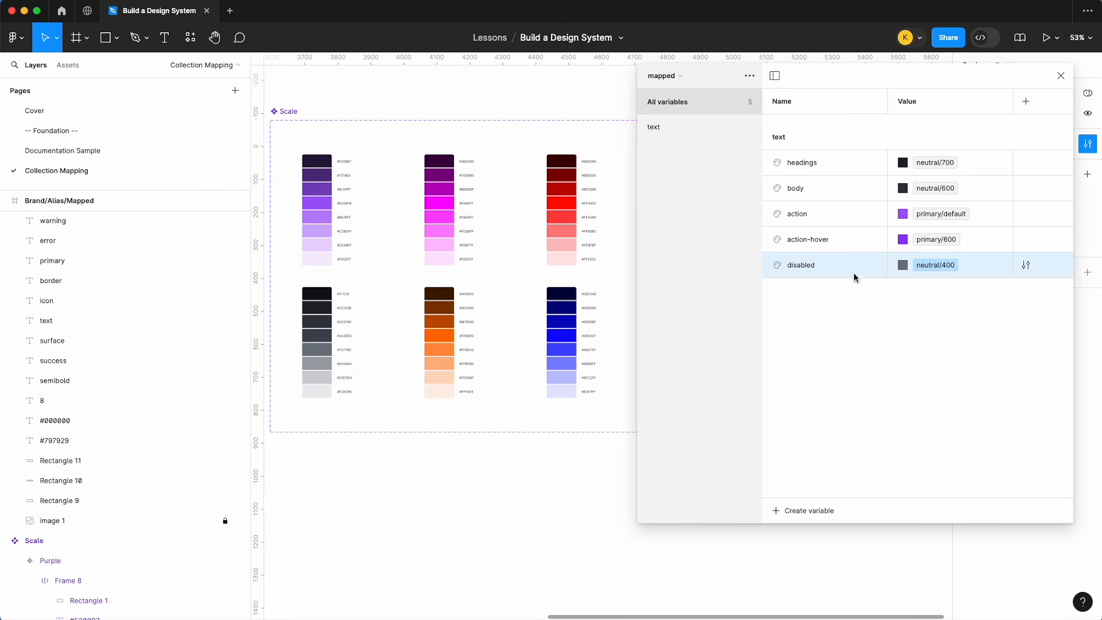
- Try neutral/300 as the alias of the disabled text variable and undo the change
{"action": "left_click", "coordinate": [903, 266]}
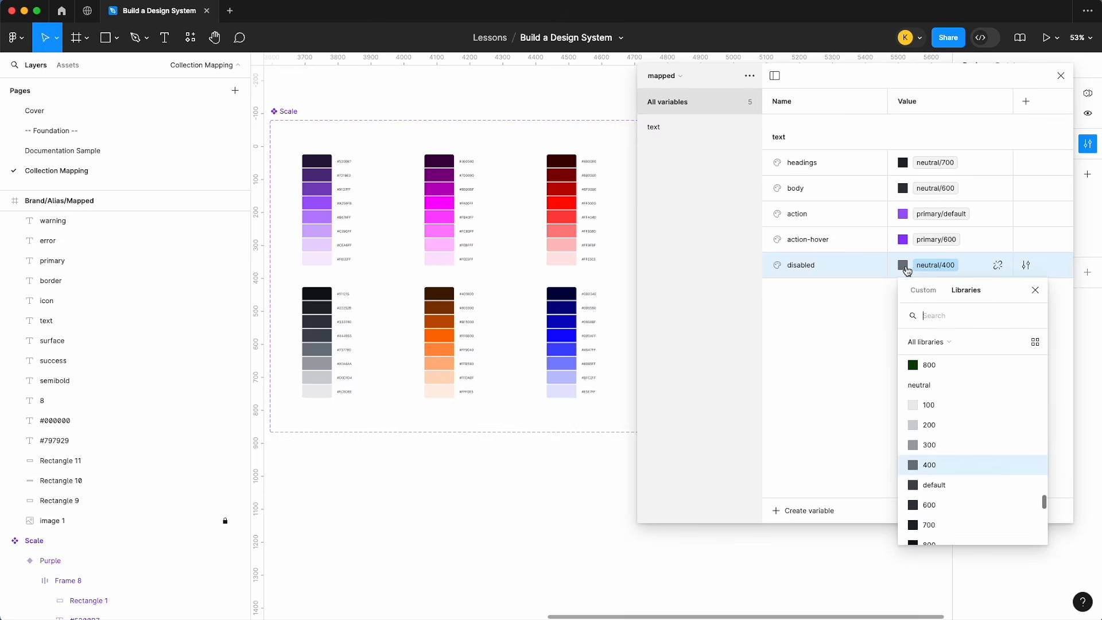
{"action": "left_click", "coordinate": [929, 445]}
{"action": "key", "text": "super+z"}
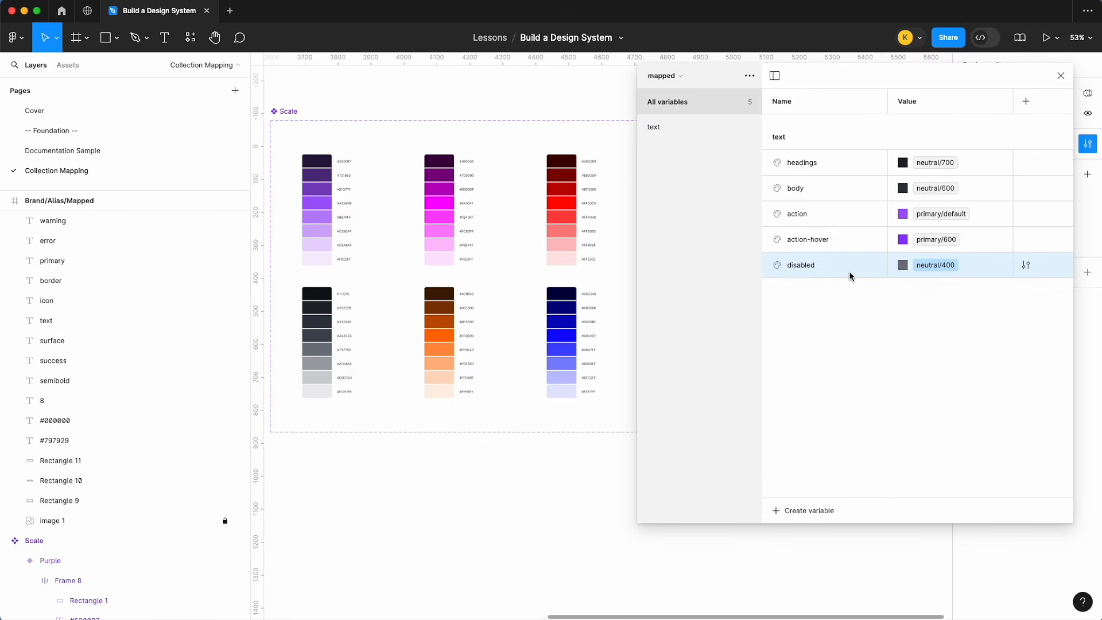
- Duplicate the disabled variable, name the copy information and alias it to information/default
{"action": "key", "text": "super+d"}
{"action": "type", "text": "info"}
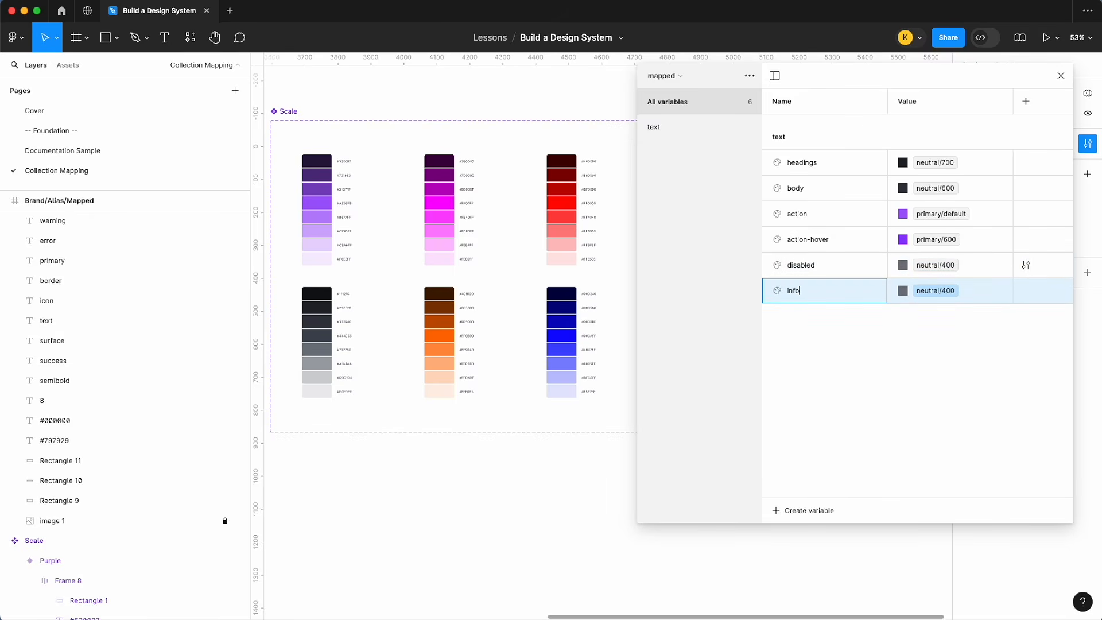
{"action": "type", "text": "rmation"}
{"action": "left_click", "coordinate": [919, 292]}
{"action": "left_click", "coordinate": [919, 292]}
{"action": "scroll", "coordinate": [951, 477], "scroll_direction": "down", "scroll_amount": 3}
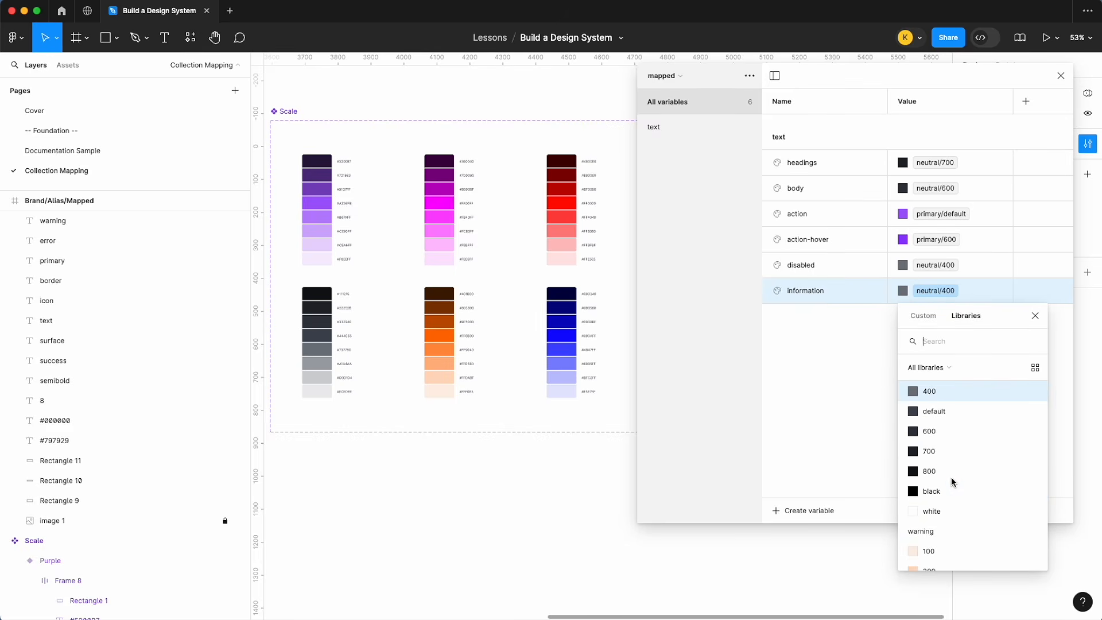
{"action": "type", "text": "info"}
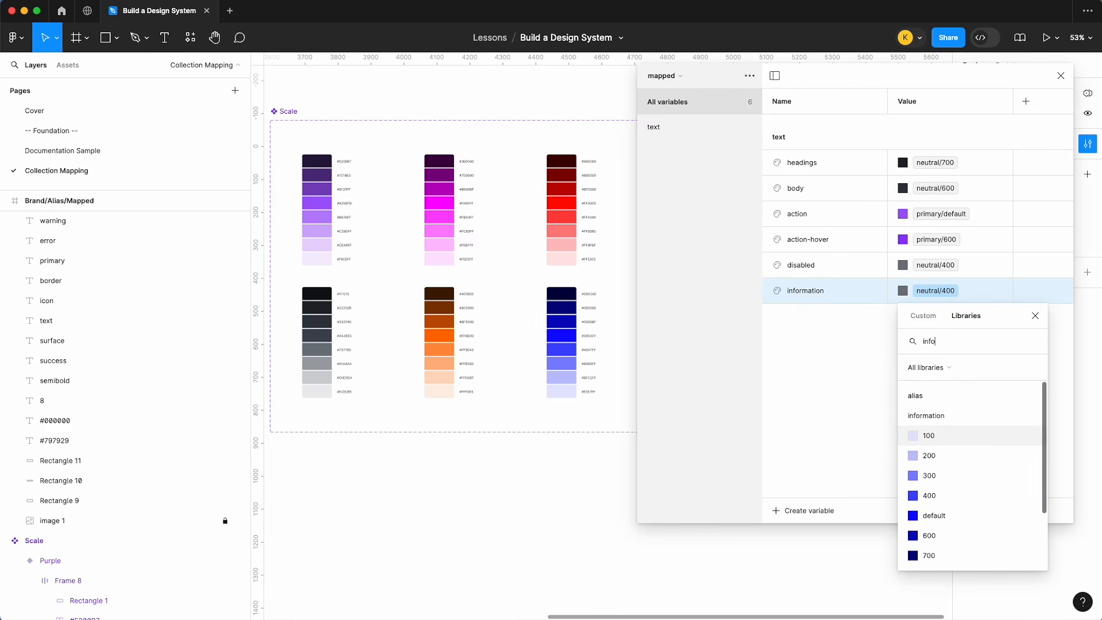
{"action": "left_click", "coordinate": [960, 517]}
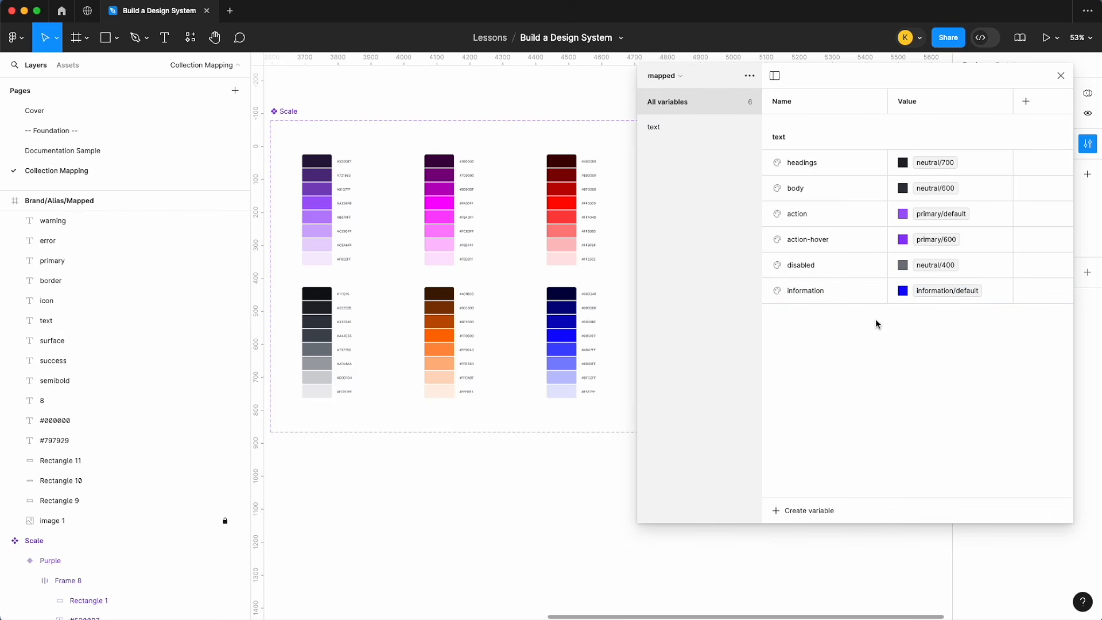
- Duplicate the information variable, name the copy success and alias it to success/default
{"action": "left_click", "coordinate": [839, 299]}
{"action": "key", "text": "super+d"}
{"action": "type", "text": "success"}
{"action": "left_click", "coordinate": [918, 318]}
{"action": "type", "text": "succ"}
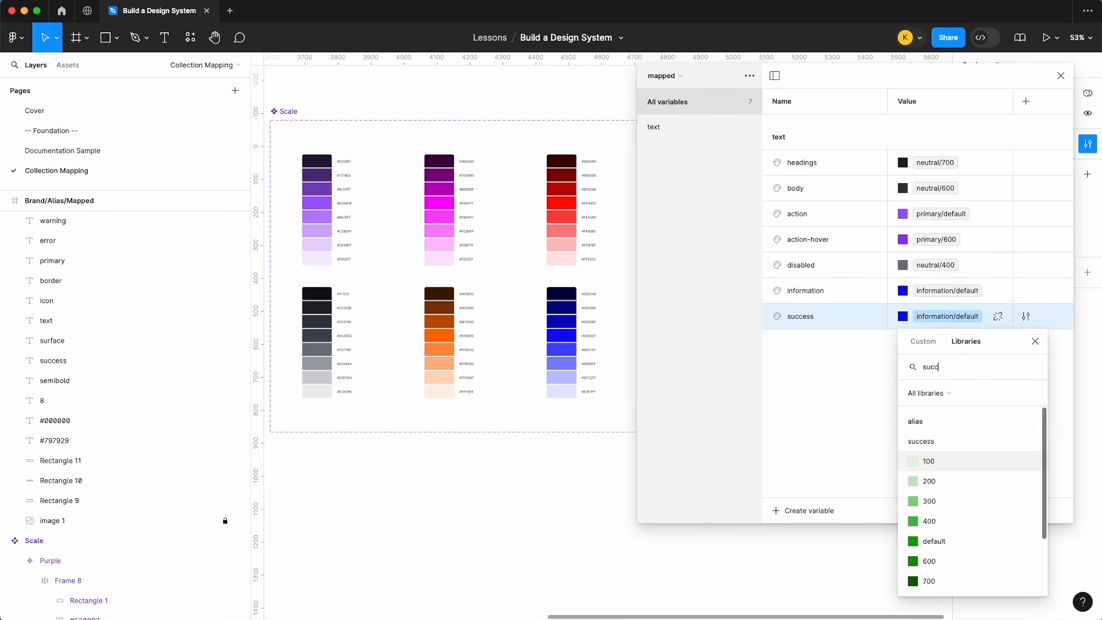
{"action": "left_click", "coordinate": [949, 542]}
- Duplicate the success variable, name the copy warning and alias it to warning/default
{"action": "left_click", "coordinate": [851, 320]}
{"action": "key", "text": "super+d"}
{"action": "type", "text": "warning"}
{"action": "left_click", "coordinate": [956, 341]}
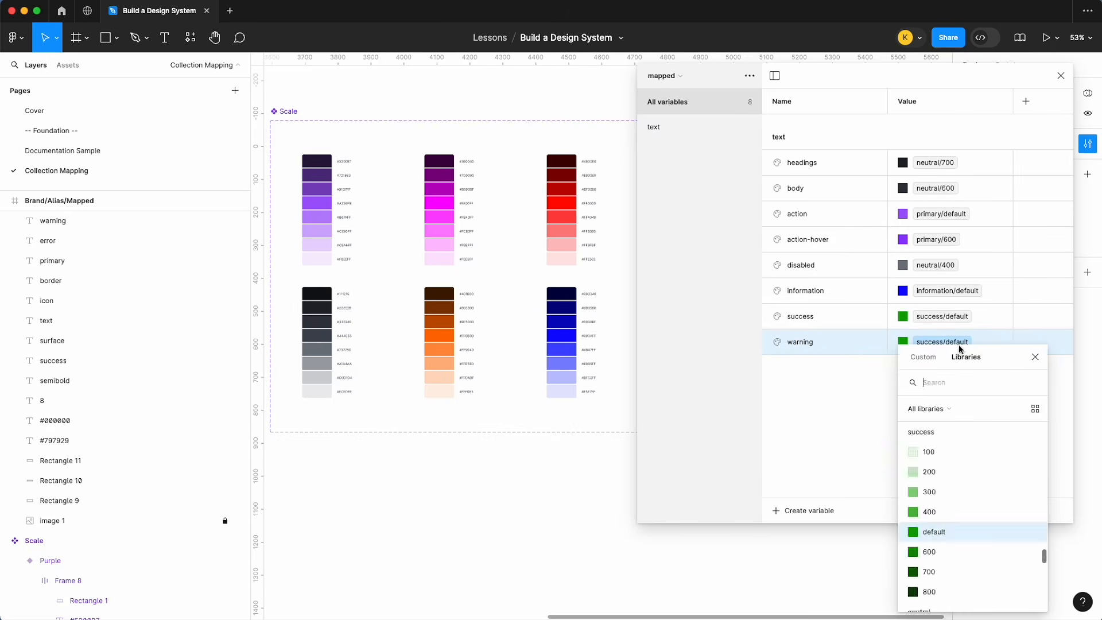
{"action": "type", "text": "war"}
{"action": "left_click", "coordinate": [944, 555]}
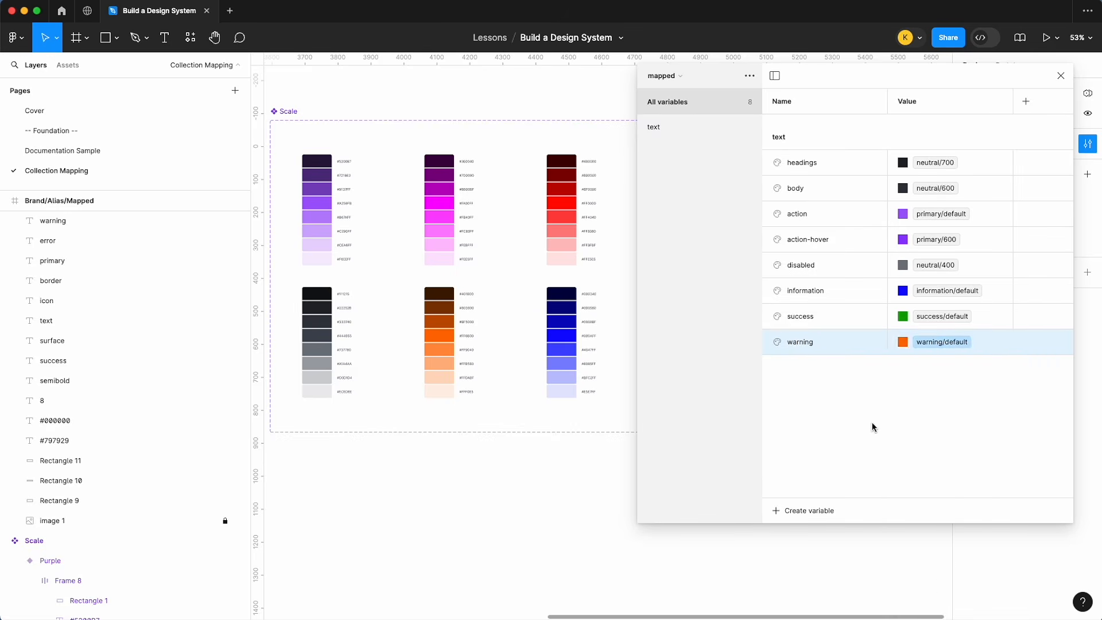
- Duplicate the warning variable, name the copy error and alias it to error/default
{"action": "left_click", "coordinate": [839, 347]}
{"action": "key", "text": "super+d"}
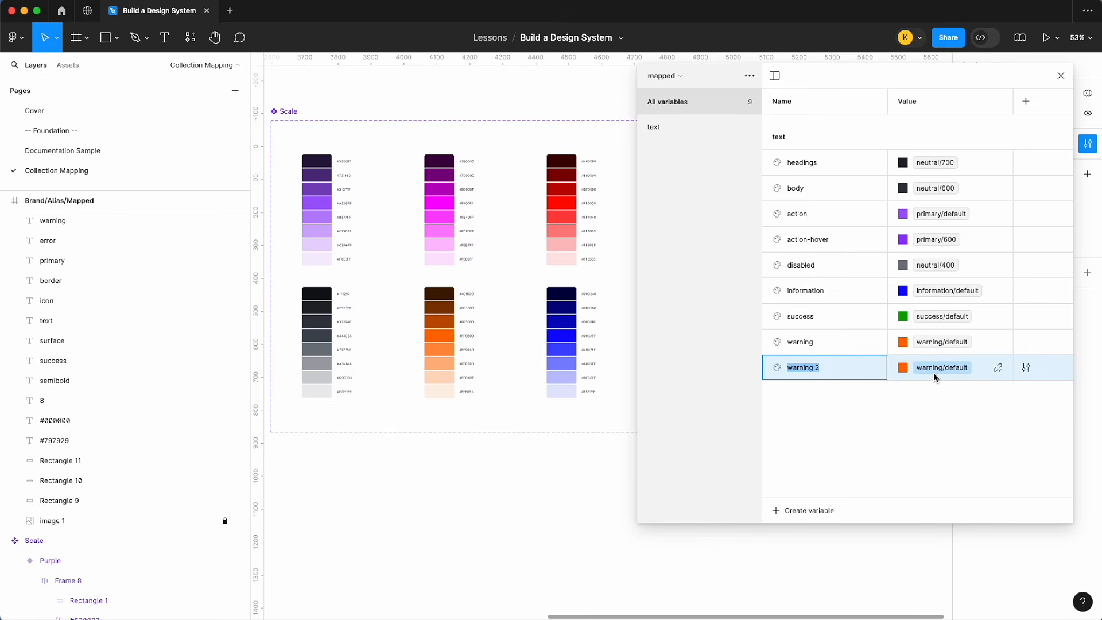
{"action": "type", "text": "error"}
{"action": "left_click", "coordinate": [954, 368]}
{"action": "type", "text": "err"}
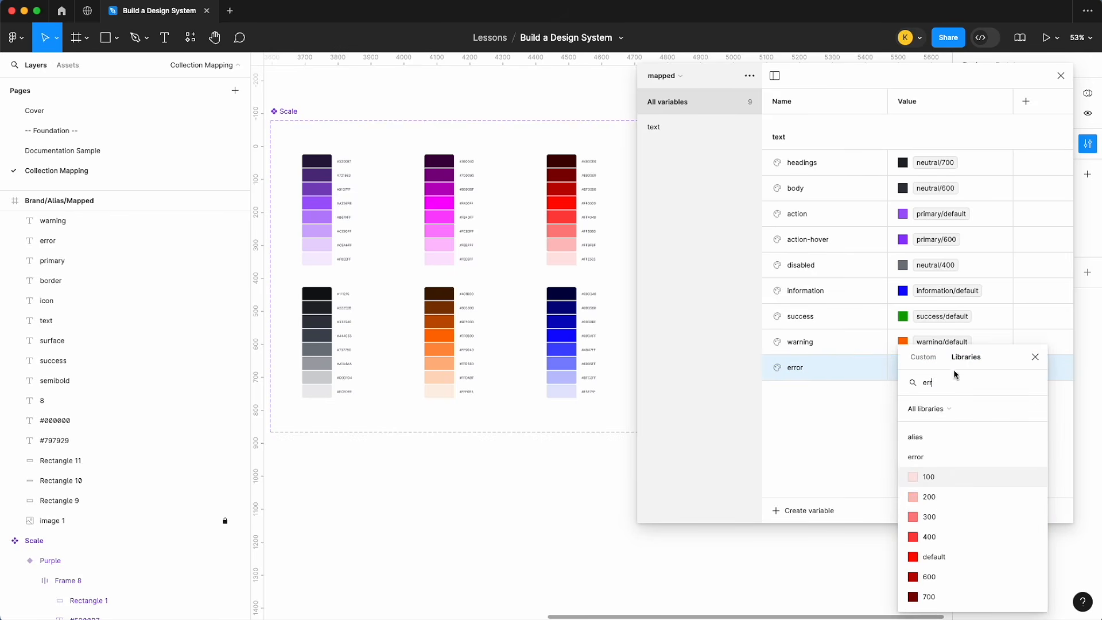
{"action": "left_click", "coordinate": [927, 555]}
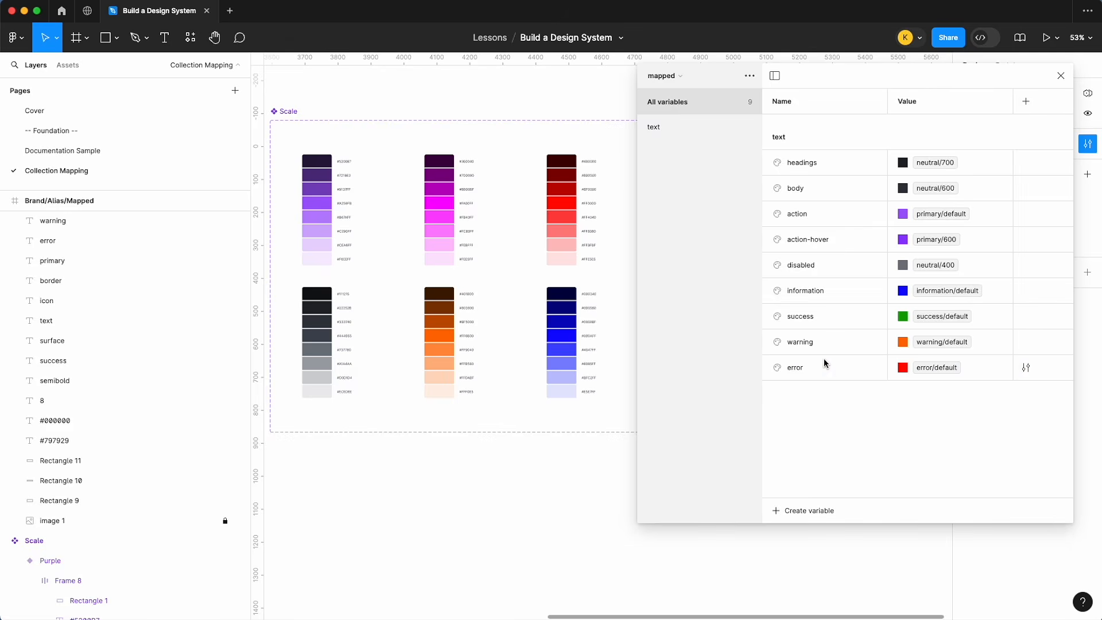
- Duplicate the error variable, name the copy on-action and alias it to neutral/white
{"action": "key", "text": "super+d"}
{"action": "type", "text": "o"}
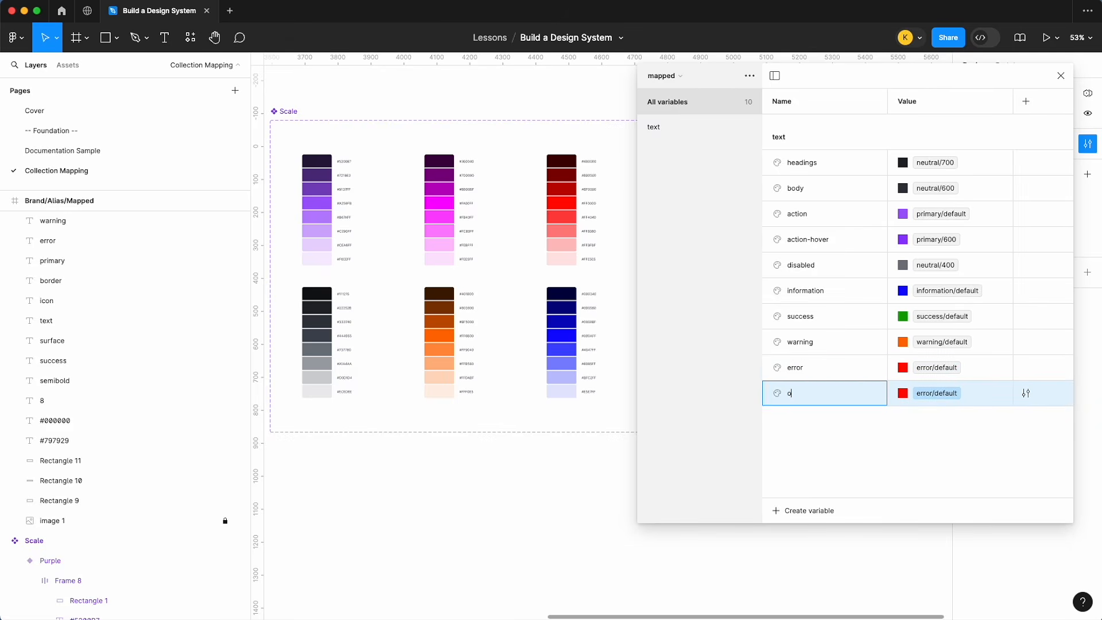
{"action": "type", "text": "n-action"}
{"action": "left_click", "coordinate": [947, 393]}
{"action": "type", "text": "neu"}
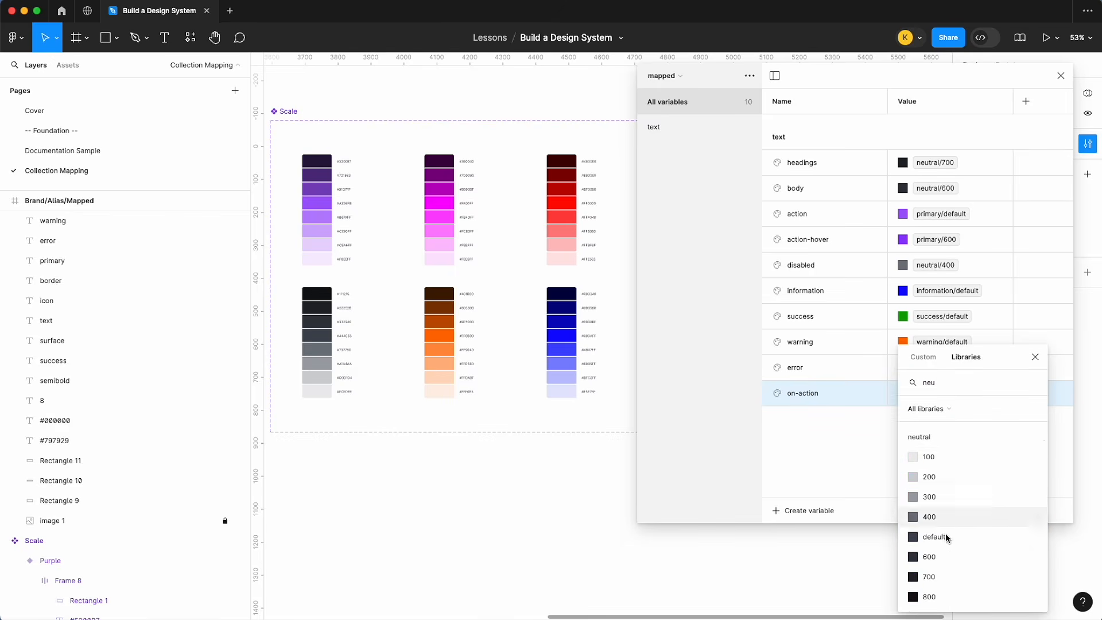
{"action": "scroll", "coordinate": [943, 540], "scroll_direction": "down", "scroll_amount": 2}
{"action": "left_click", "coordinate": [947, 597]}
- Duplicate the on-action text variable, name the copy on-disabled and alias it to neutral/700
{"action": "left_click", "coordinate": [858, 403]}
{"action": "key", "text": "super+d"}
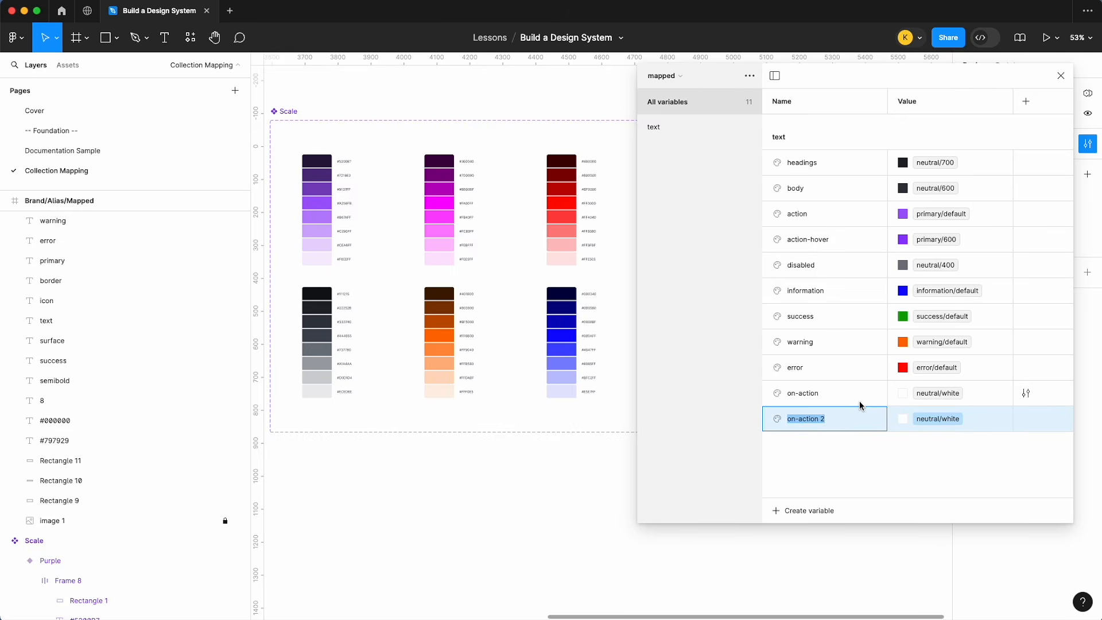
{"action": "type", "text": "on-disabled"}
{"action": "left_click", "coordinate": [942, 424]}
{"action": "type", "text": "neu"}
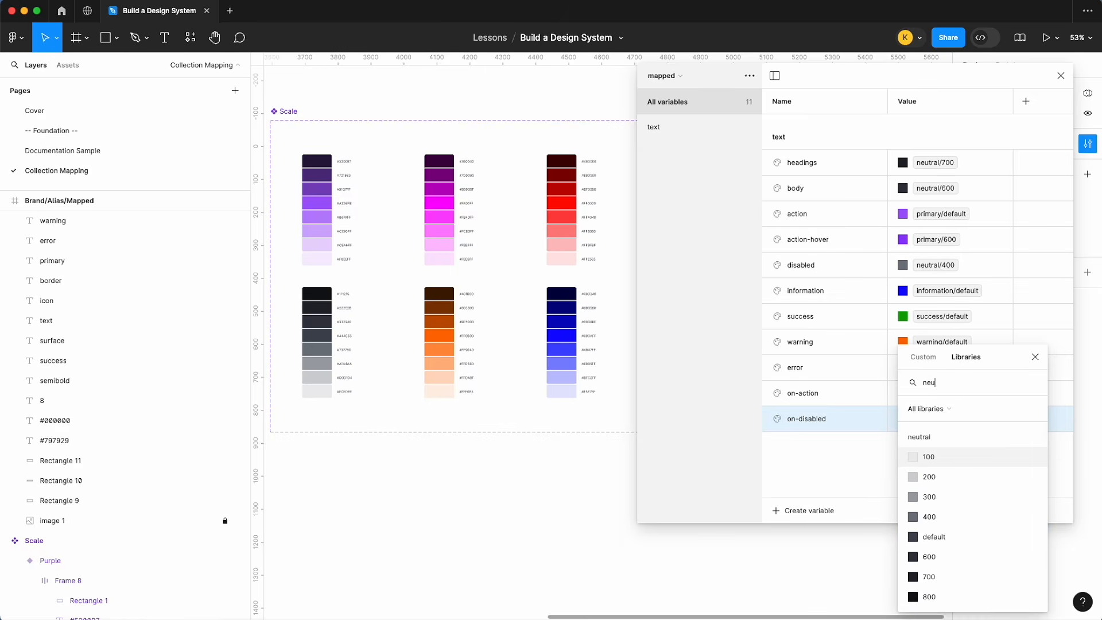
{"action": "left_click", "coordinate": [942, 577]}
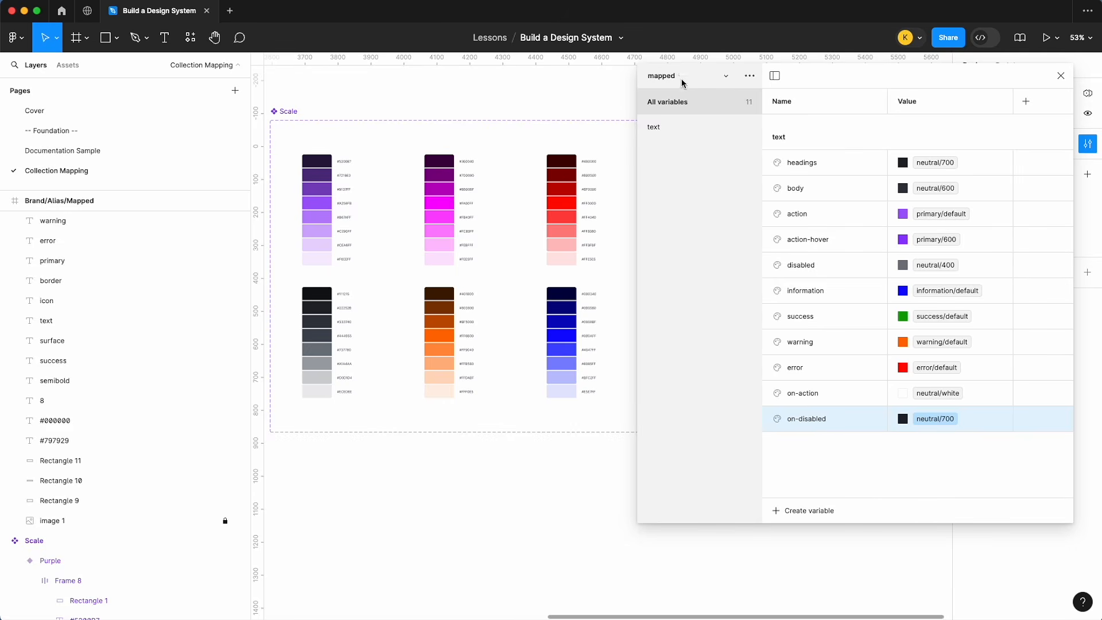
- Create a color variable named surface/page in the mapped collection and show the surface group
{"action": "left_click", "coordinate": [811, 510]}
{"action": "left_click", "coordinate": [804, 536]}
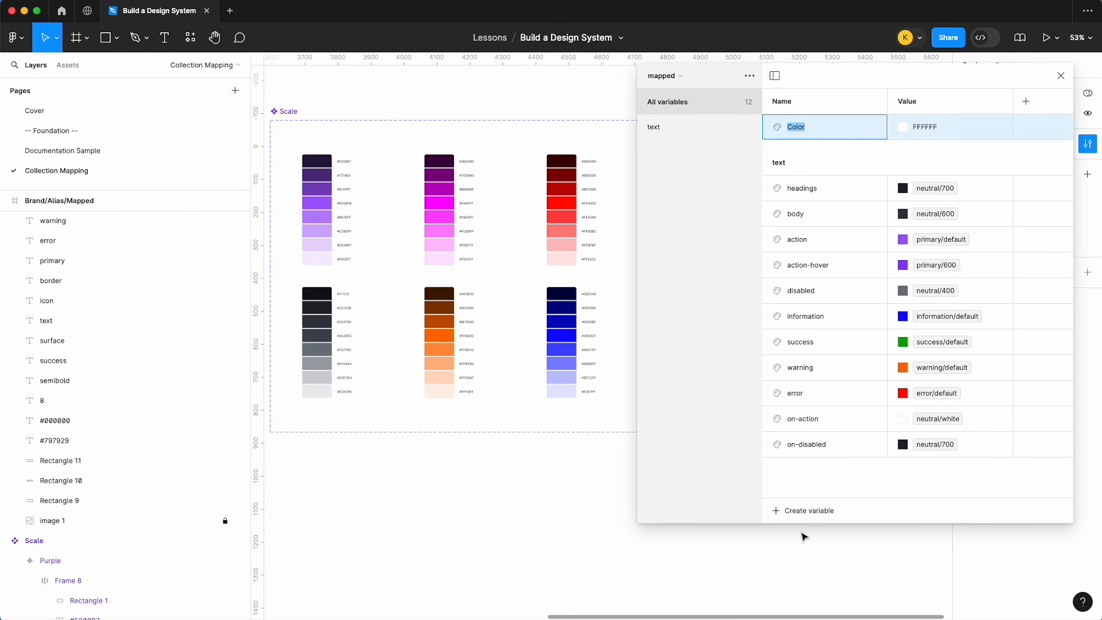
{"action": "type", "text": "surface/page"}
{"action": "key", "text": "Return"}
{"action": "left_click", "coordinate": [711, 150]}
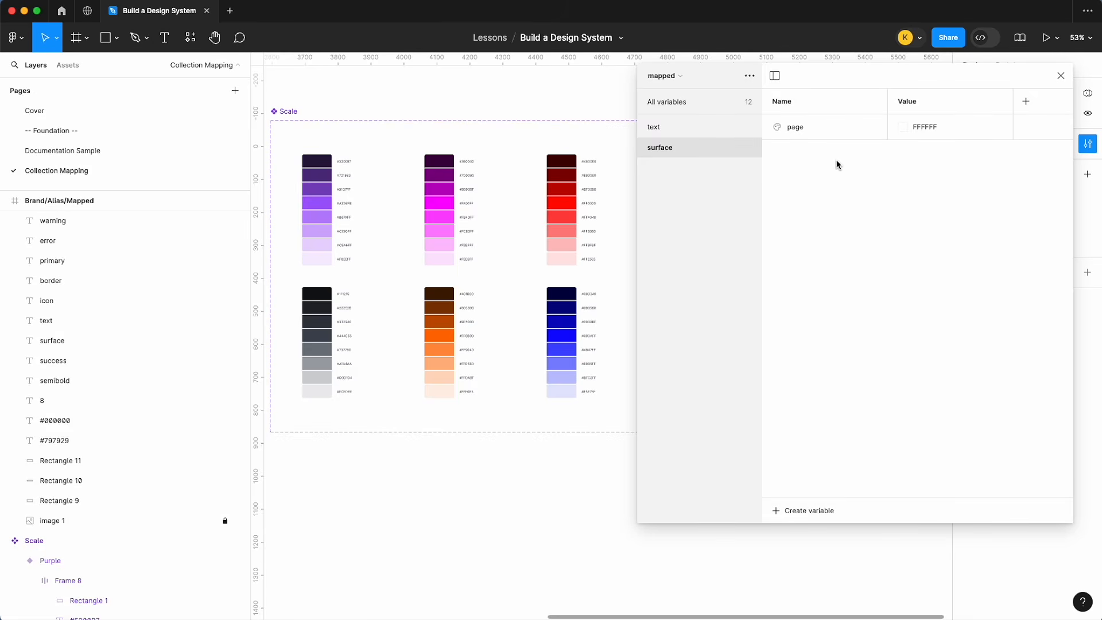
- Alias the page surface variable to neutral/white
{"action": "right_click", "coordinate": [946, 128]}
{"action": "left_click", "coordinate": [972, 138]}
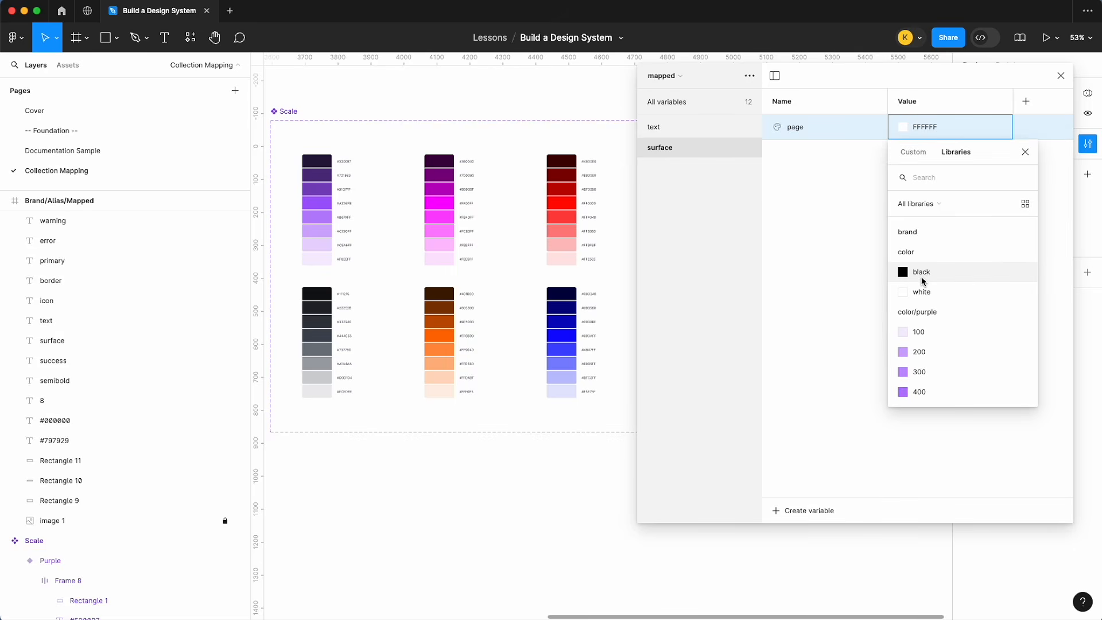
{"action": "type", "text": "ali"}
{"action": "key", "text": "BackSpace"}
{"action": "key", "text": "BackSpace"}
{"action": "key", "text": "BackSpace"}
{"action": "type", "text": "neu"}
{"action": "scroll", "coordinate": [923, 373], "scroll_direction": "down", "scroll_amount": 2}
{"action": "left_click", "coordinate": [931, 387]}
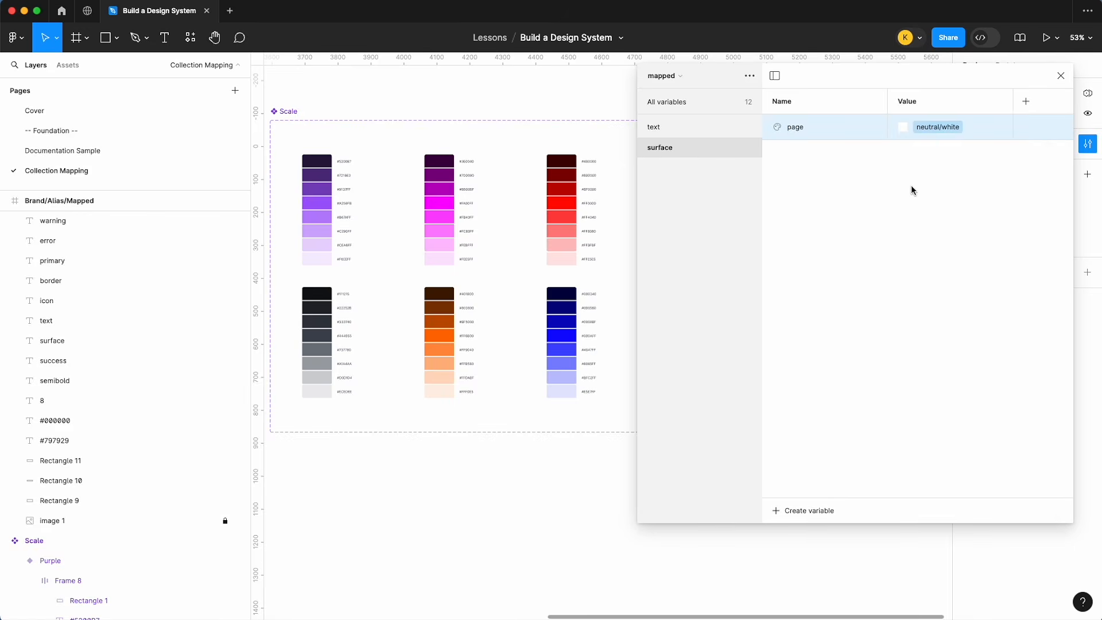
- Duplicate the page surface variable and name the copy primary
{"action": "left_click", "coordinate": [841, 120]}
{"action": "key", "text": "super+d"}
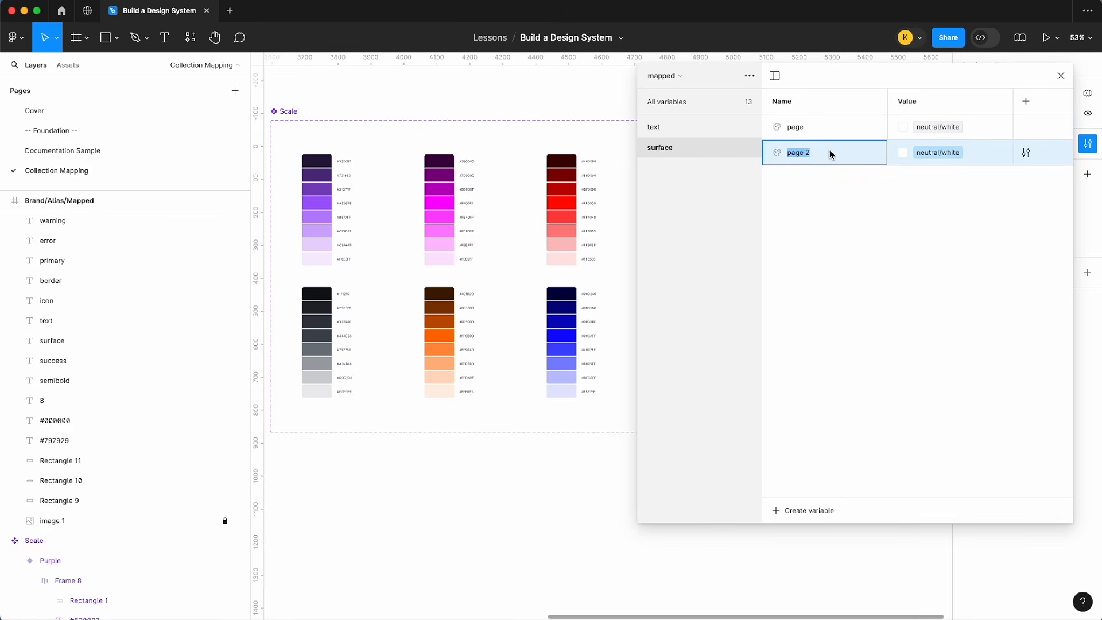
{"action": "type", "text": "primary"}
{"action": "left_click", "coordinate": [858, 201]}
- Duplicate the primary surface variable, name the copy success and alias it to success/100
{"action": "left_click", "coordinate": [843, 154]}
{"action": "key", "text": "shift+Return"}
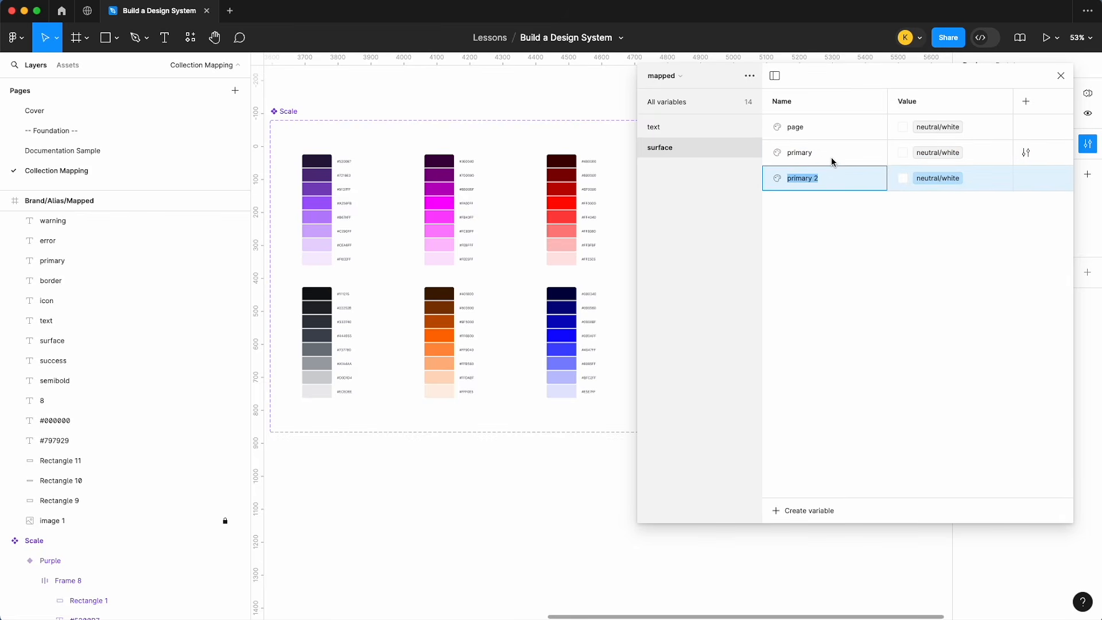
{"action": "type", "text": "success"}
{"action": "left_click", "coordinate": [925, 179]}
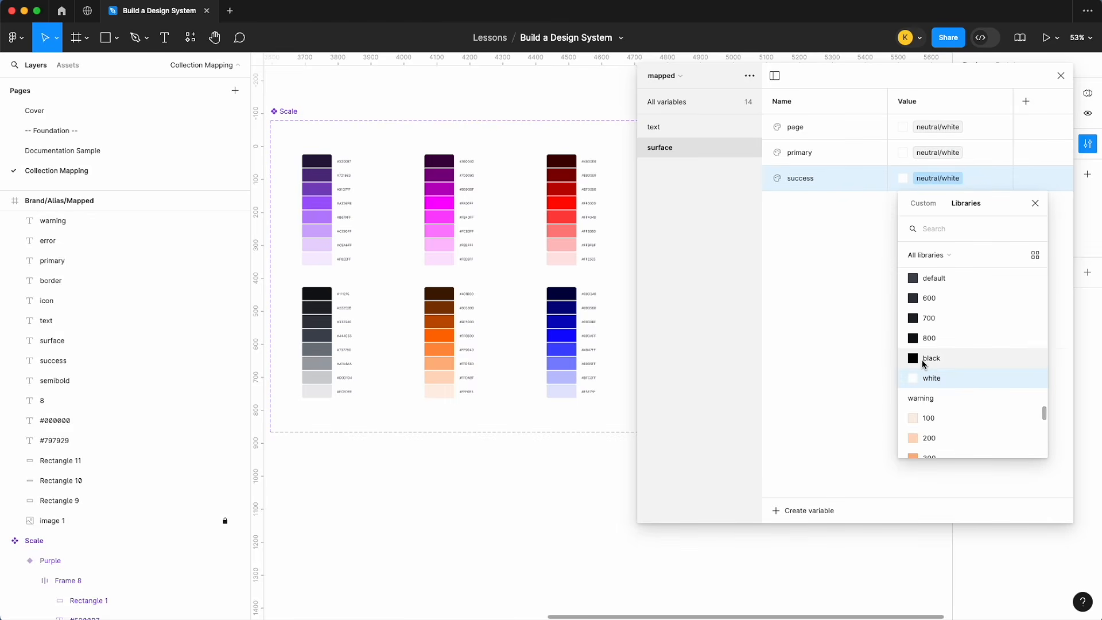
{"action": "type", "text": "success"}
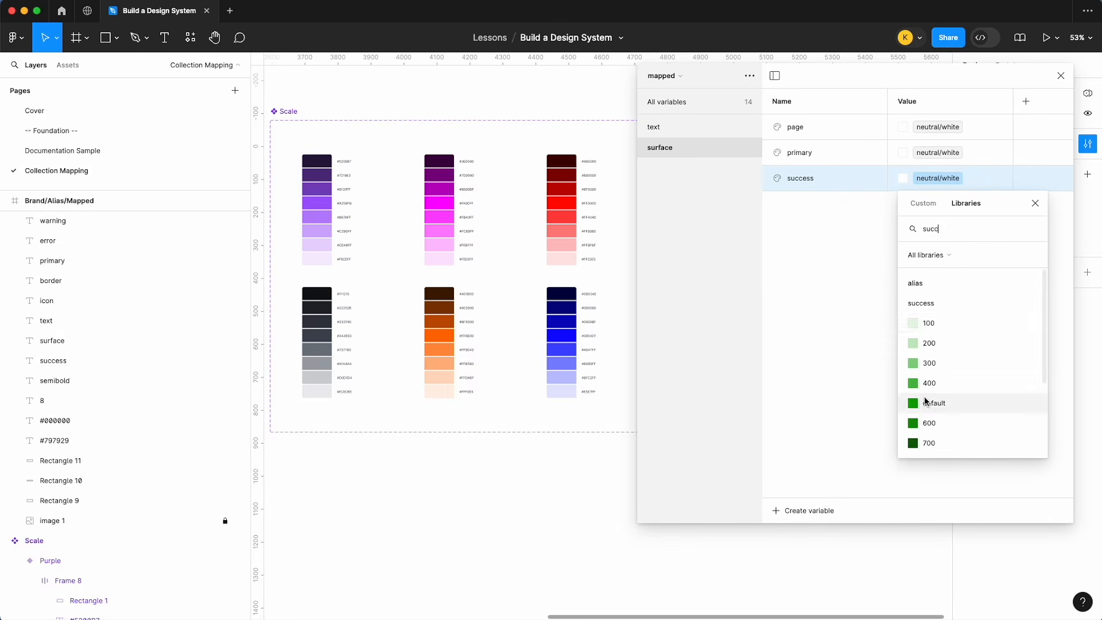
{"action": "left_click", "coordinate": [942, 323]}
- Duplicate the success surface variable, name the copy disabled and alias it to neutral/100
{"action": "key", "text": "super+d"}
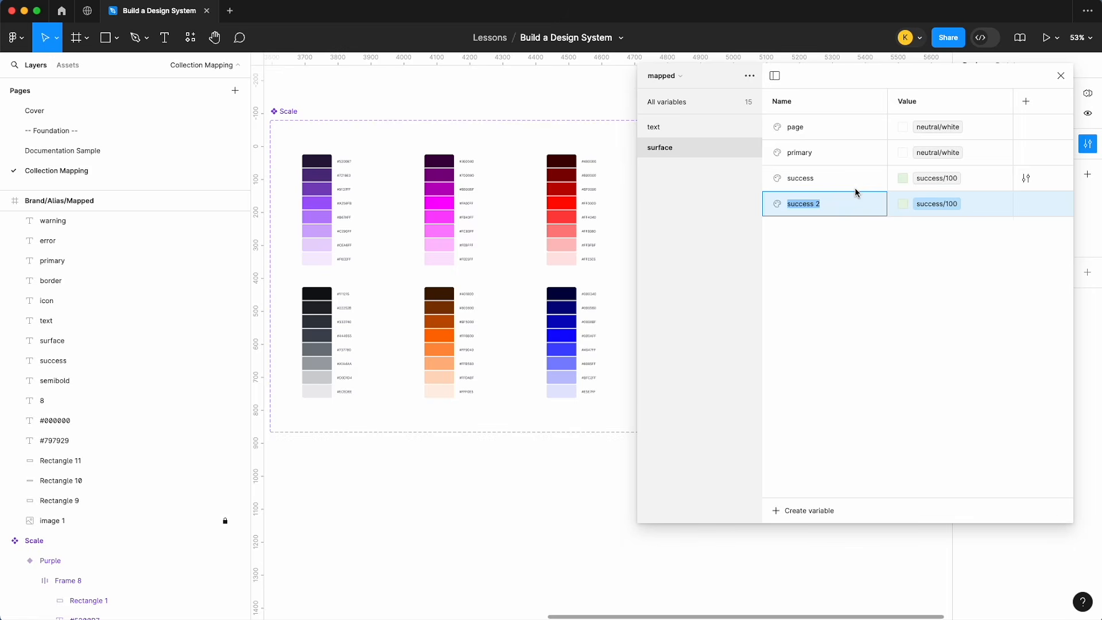
{"action": "type", "text": "disabled"}
{"action": "left_click", "coordinate": [938, 205]}
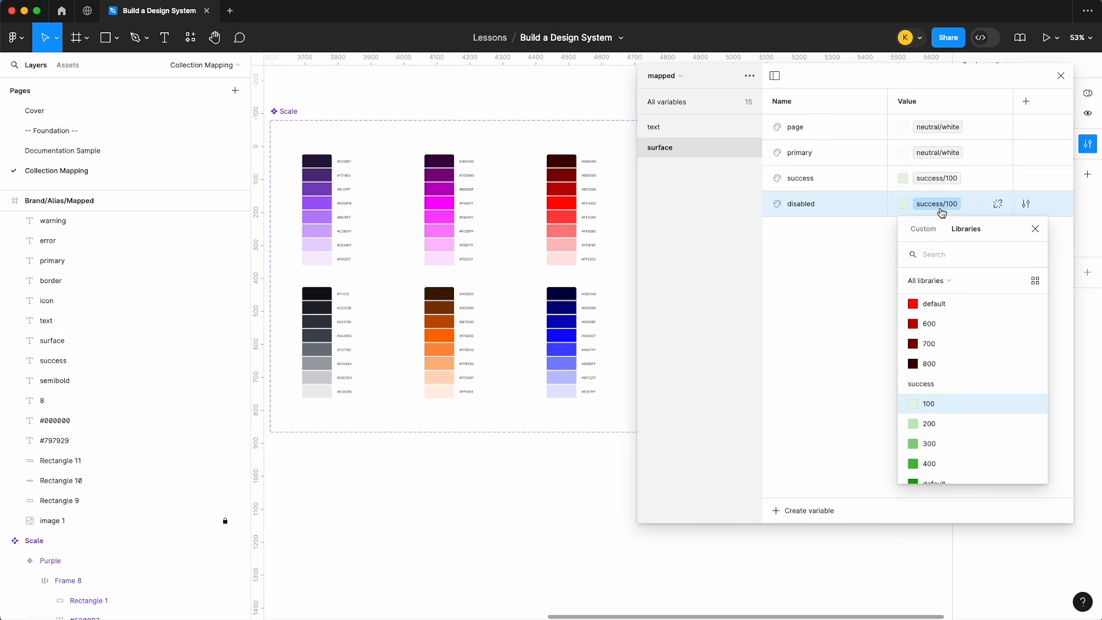
{"action": "type", "text": "neu"}
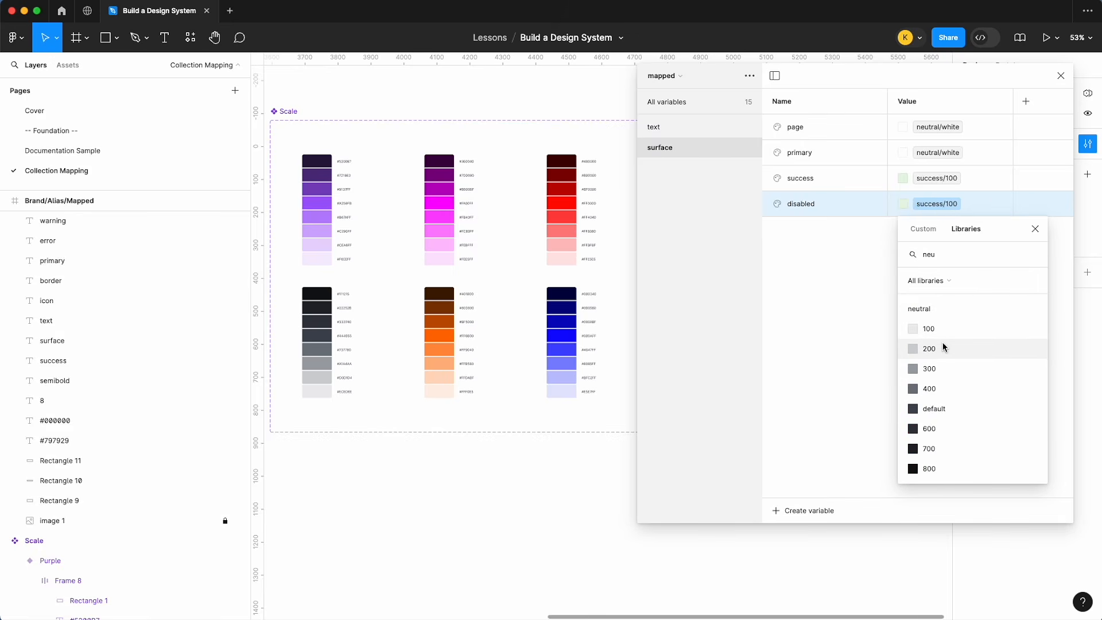
{"action": "left_click", "coordinate": [945, 333]}
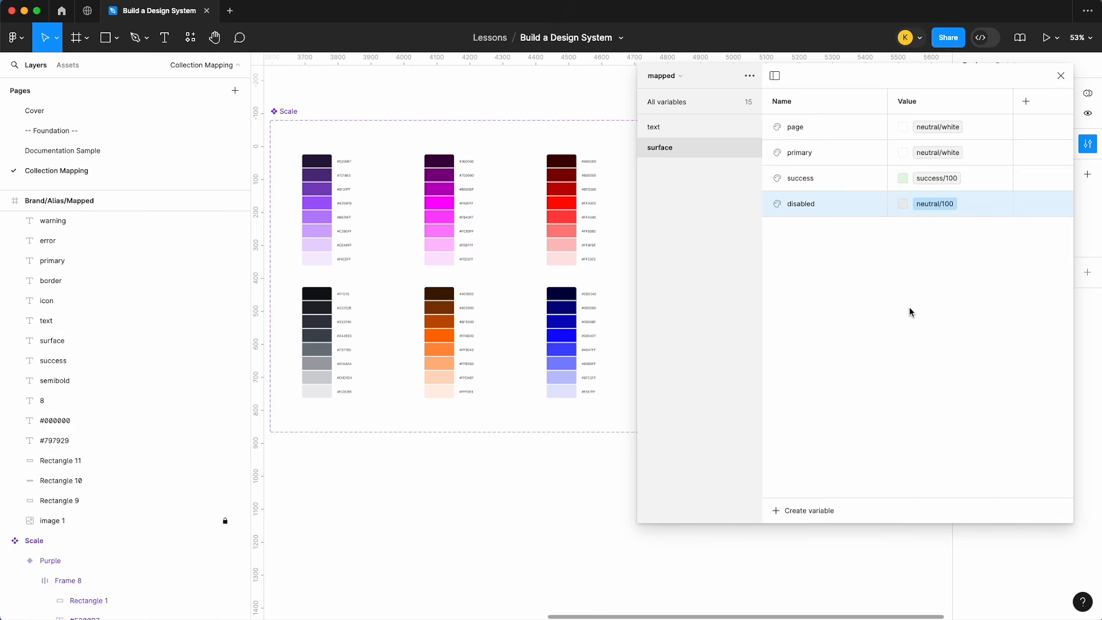
- Duplicate the disabled surface variable, name the copy error and alias it to error/100
{"action": "left_click", "coordinate": [853, 204]}
{"action": "key", "text": "super+d"}
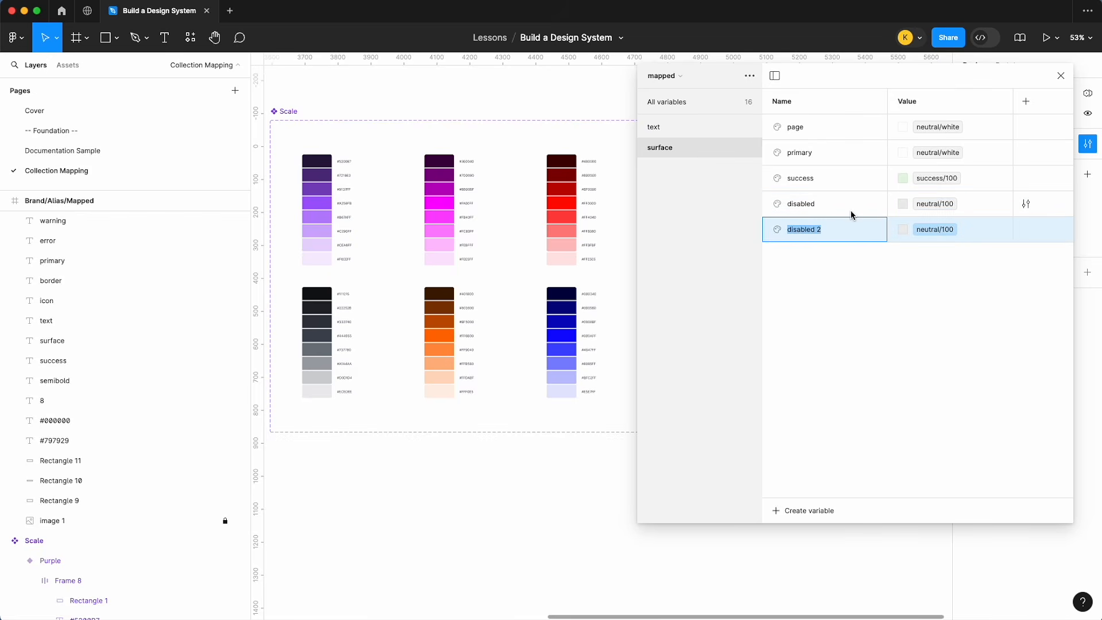
{"action": "type", "text": "error"}
{"action": "left_click", "coordinate": [930, 230]}
{"action": "type", "text": "err"}
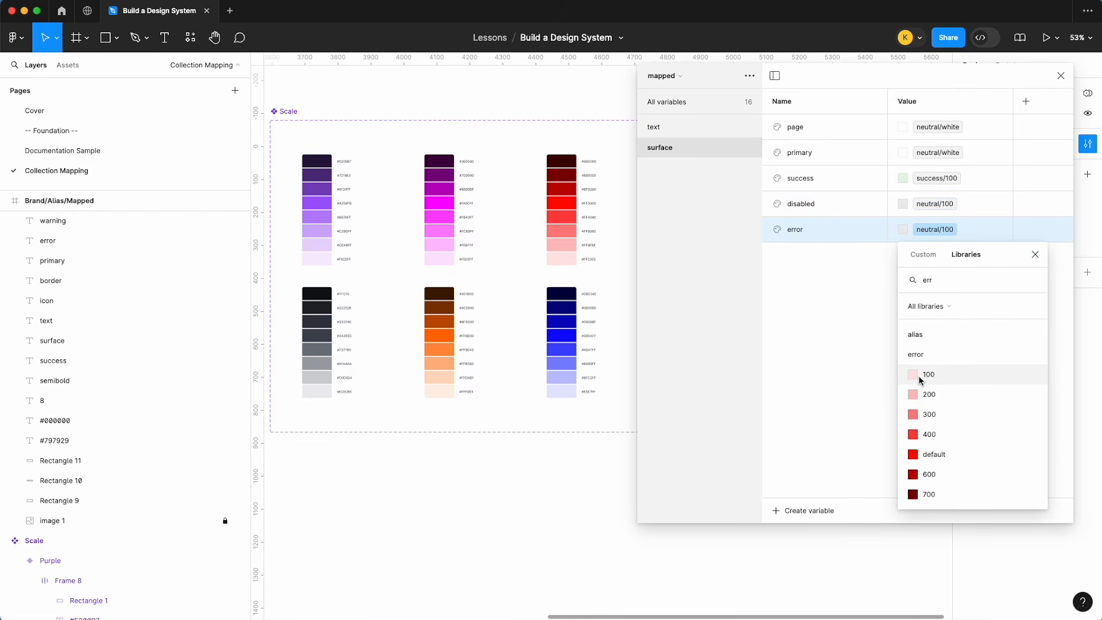
{"action": "left_click", "coordinate": [918, 375]}
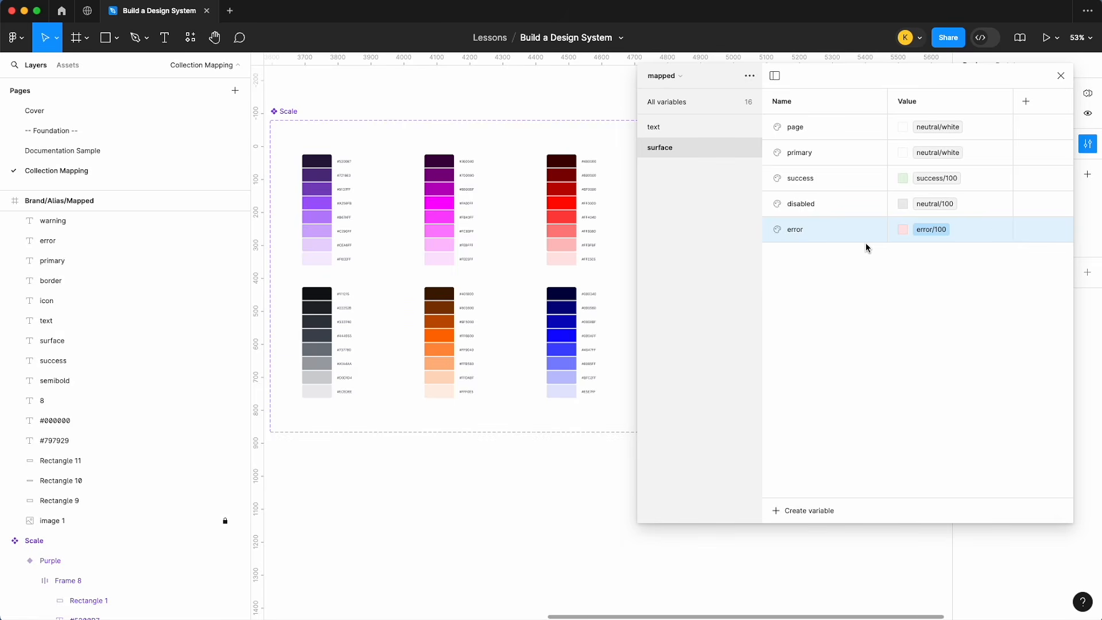
- Duplicate the error surface variable, name the copy warning and alias it to color/orange/100
{"action": "key", "text": "super+d"}
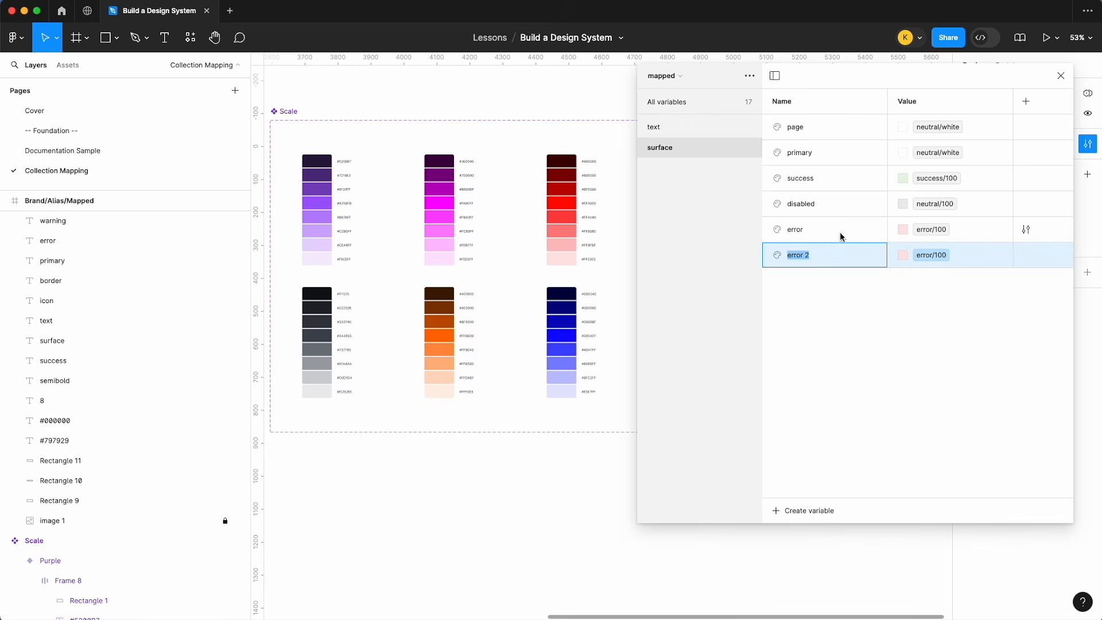
{"action": "type", "text": "warning"}
{"action": "left_click", "coordinate": [925, 259]}
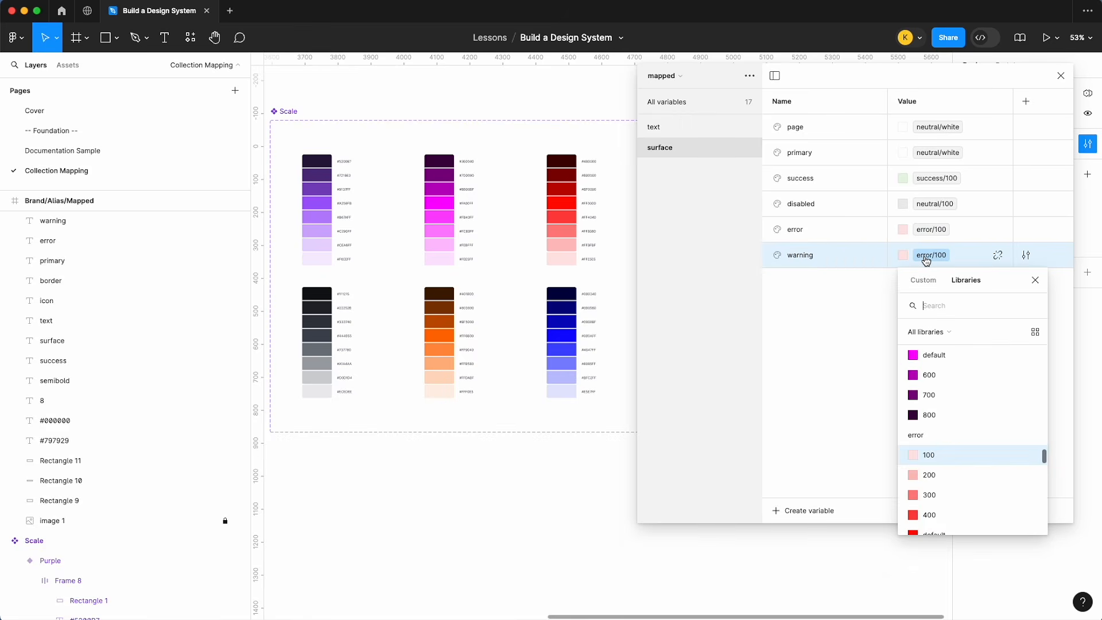
{"action": "type", "text": "oran"}
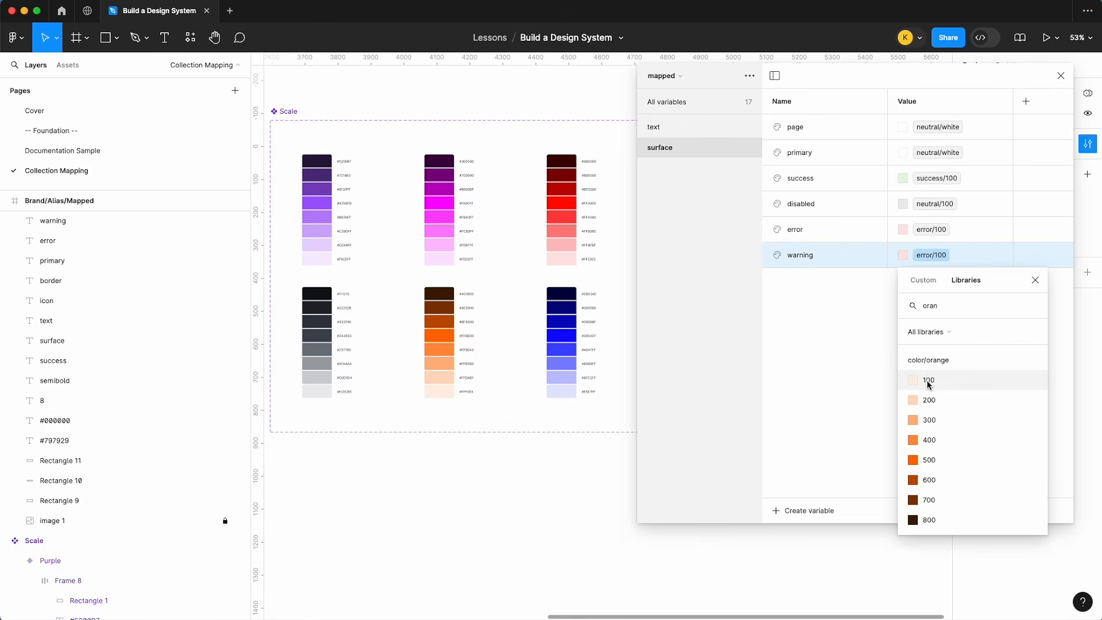
{"action": "left_click", "coordinate": [929, 380]}
- Duplicate the warning surface variable, alias the copy to information/100 and name it information
{"action": "key", "text": "super+d"}
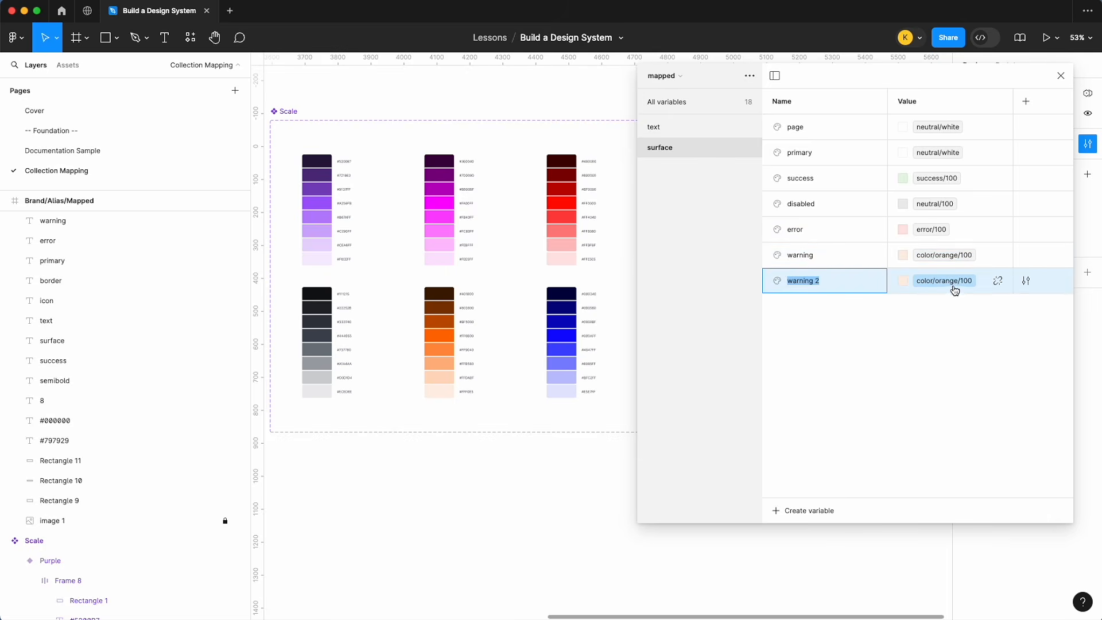
{"action": "left_click", "coordinate": [953, 287]}
{"action": "type", "text": "inform"}
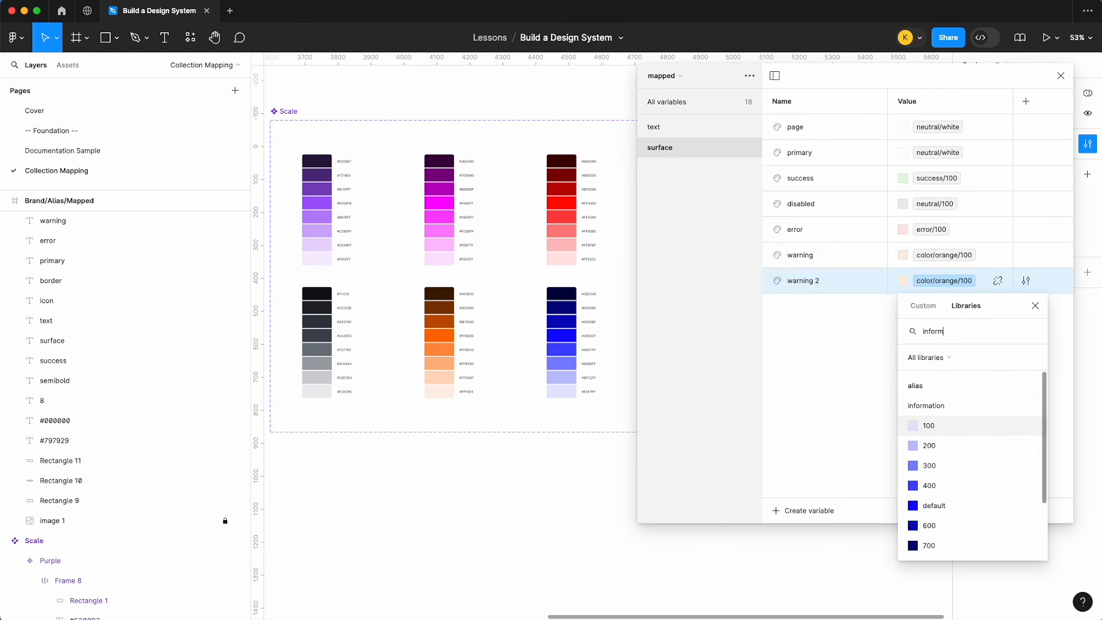
{"action": "left_click", "coordinate": [935, 424]}
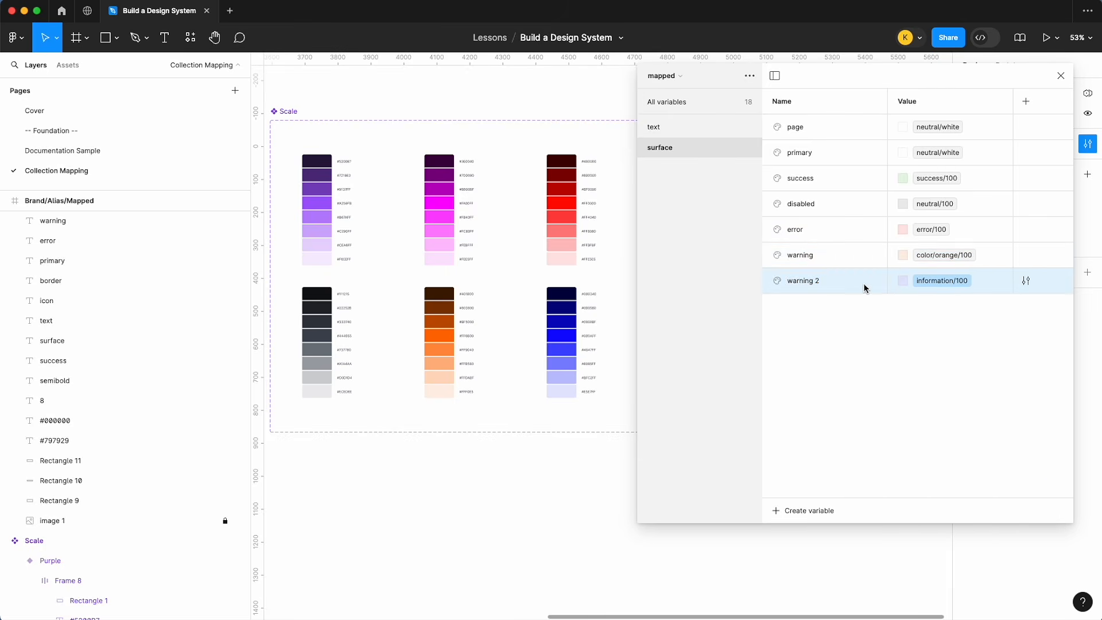
{"action": "double_click", "coordinate": [810, 281]}
{"action": "type", "text": "information"}
{"action": "left_click", "coordinate": [810, 295]}
- Duplicate the information surface variable, name the copy action and alias it to primary/default
{"action": "left_click", "coordinate": [827, 281]}
{"action": "key", "text": "shift+Return"}
{"action": "type", "text": "action"}
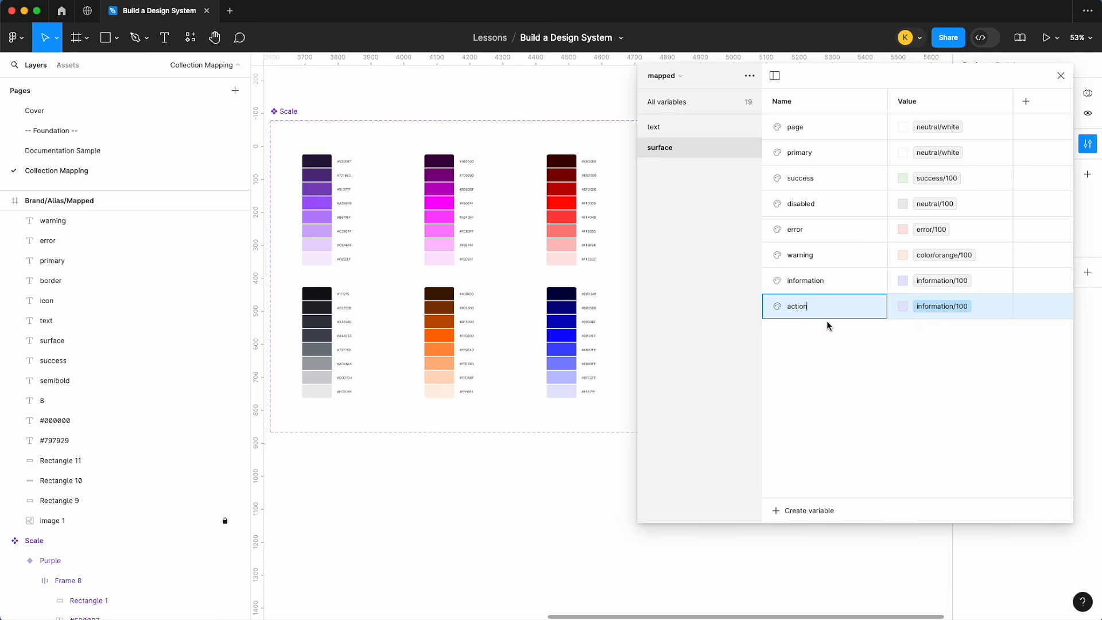
{"action": "left_click", "coordinate": [935, 308]}
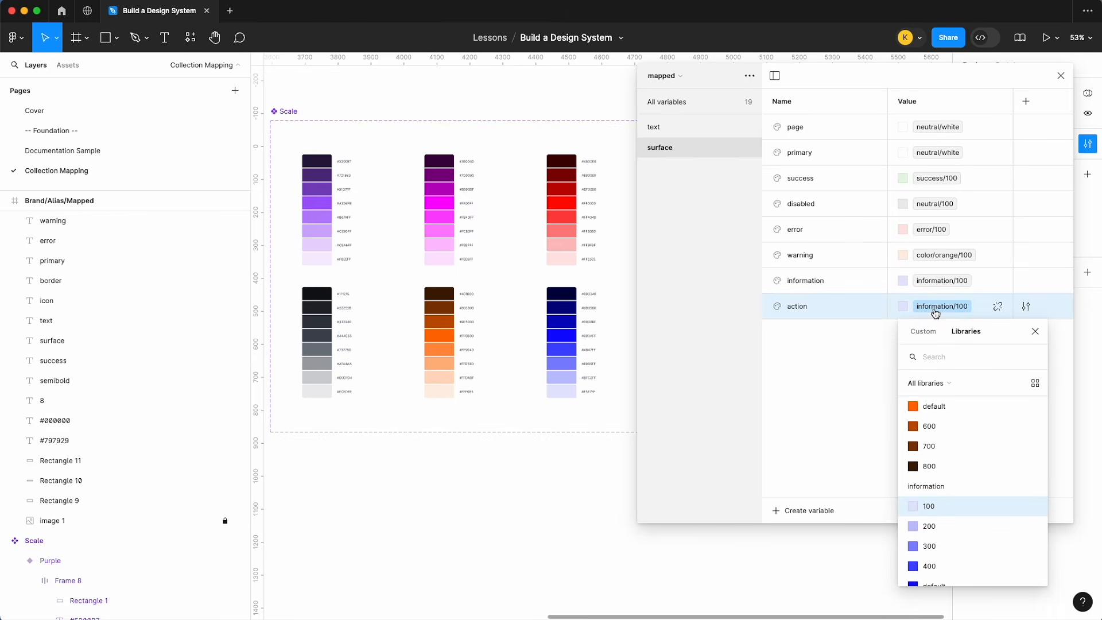
{"action": "type", "text": "neu"}
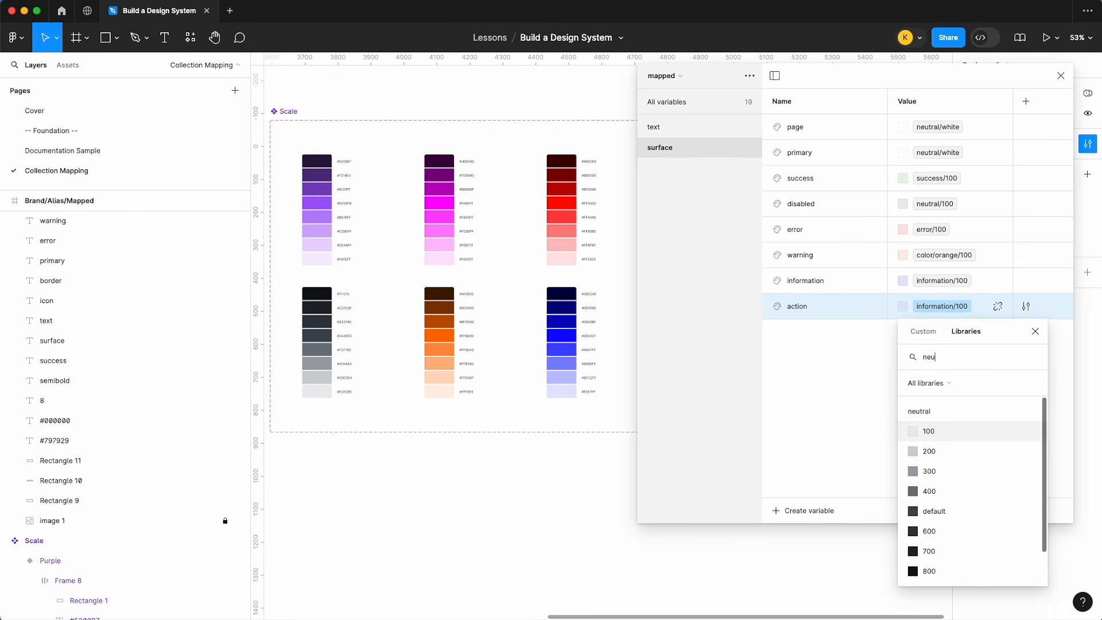
{"action": "key", "text": "BackSpace"}
{"action": "key", "text": "BackSpace"}
{"action": "key", "text": "BackSpace"}
{"action": "type", "text": "pri"}
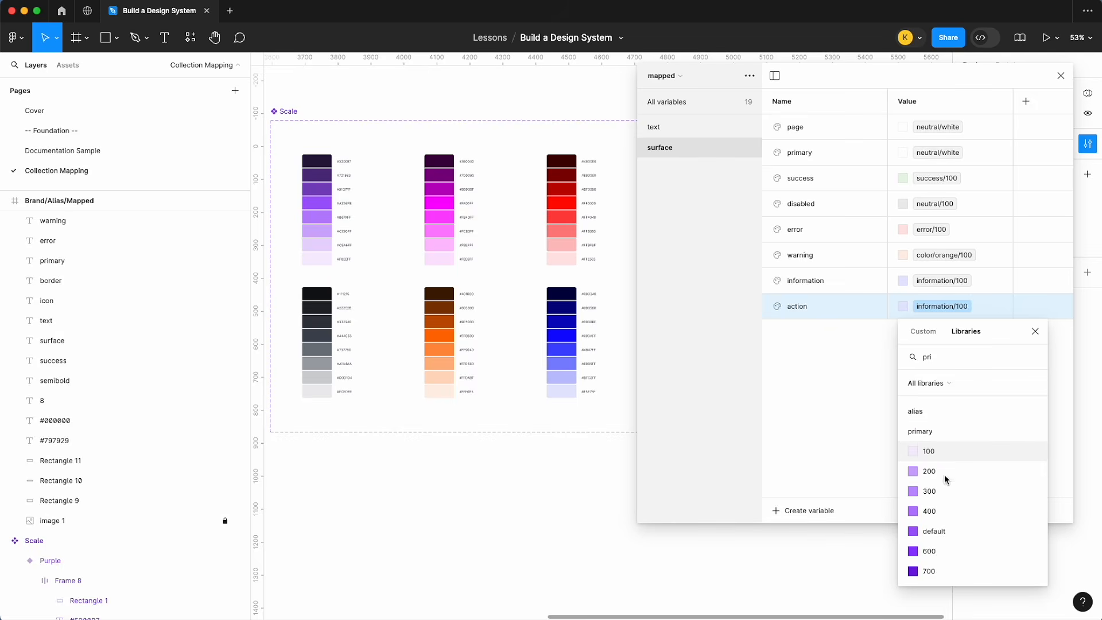
{"action": "left_click", "coordinate": [946, 531]}
- Duplicate the action surface variable, name the copy action-hover and alias it to primary/600
{"action": "left_click", "coordinate": [708, 127]}
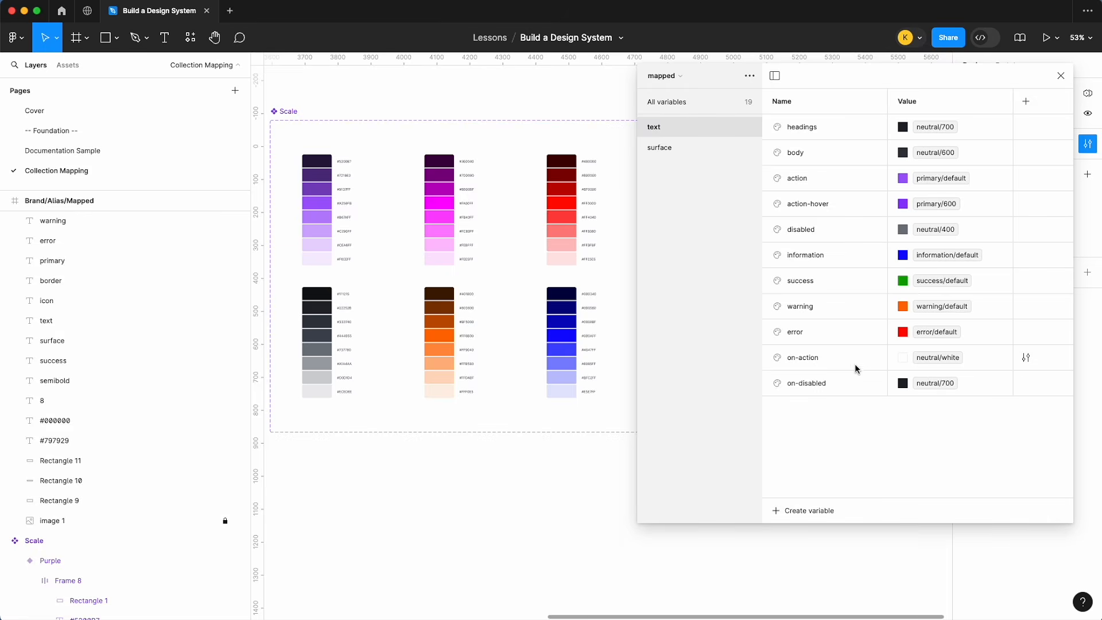
{"action": "left_click", "coordinate": [697, 147]}
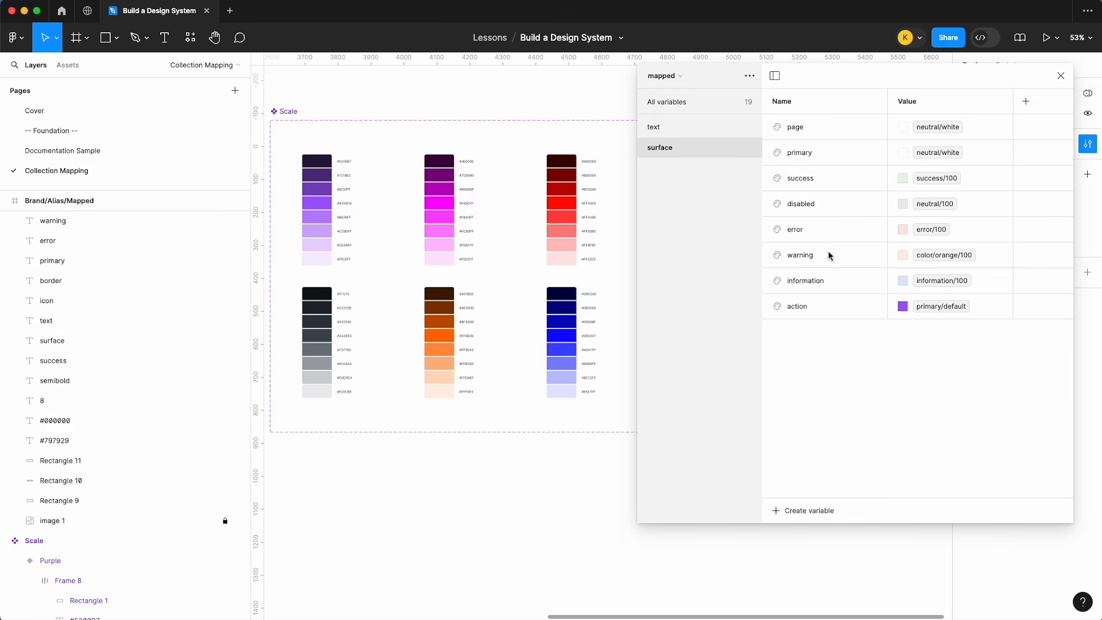
{"action": "left_click", "coordinate": [855, 310]}
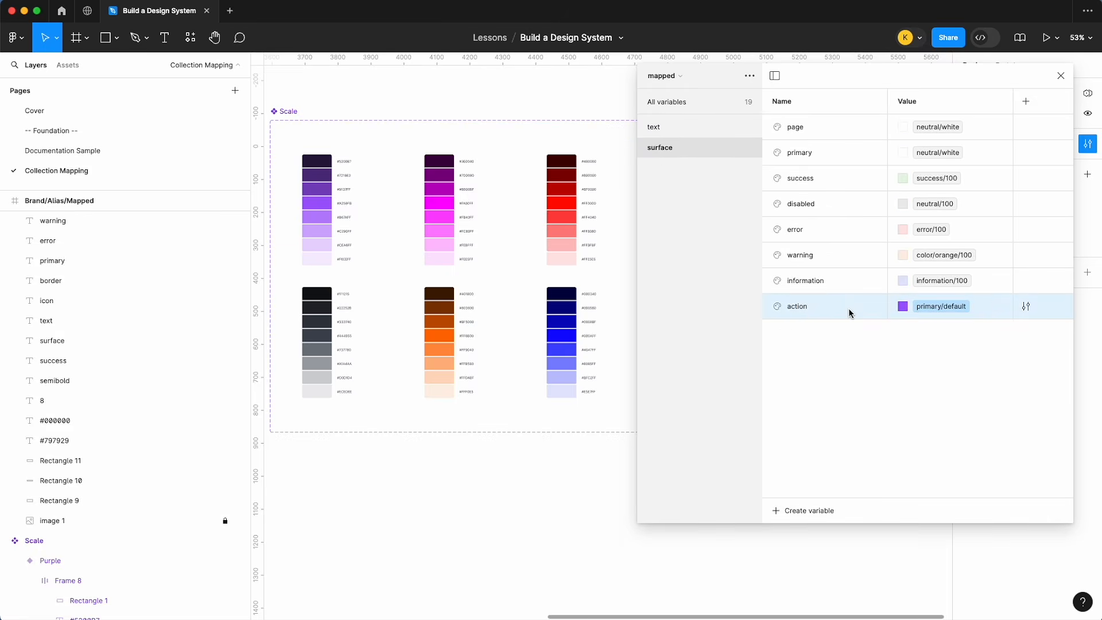
{"action": "key", "text": "super+d"}
{"action": "type", "text": "action"}
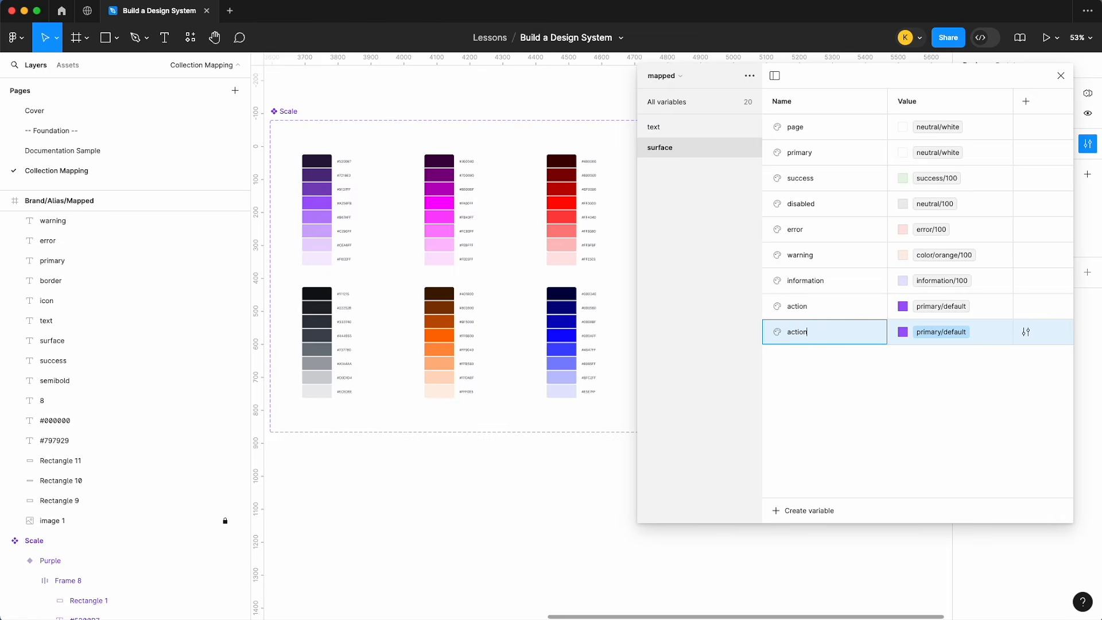
{"action": "type", "text": "-hover"}
{"action": "left_click", "coordinate": [932, 332]}
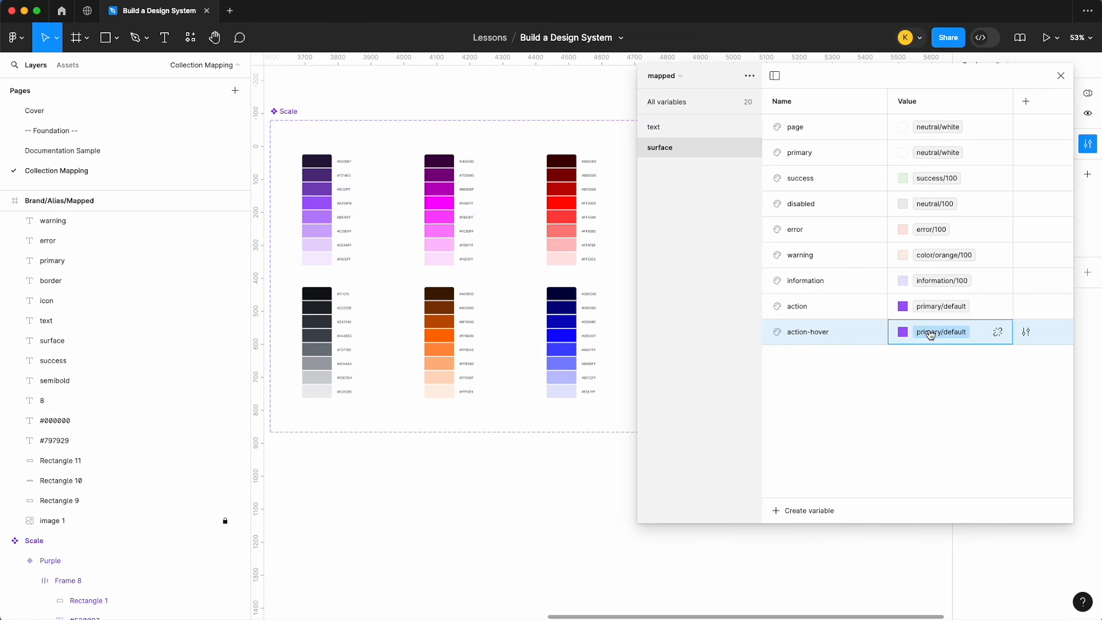
{"action": "left_click", "coordinate": [928, 552]}
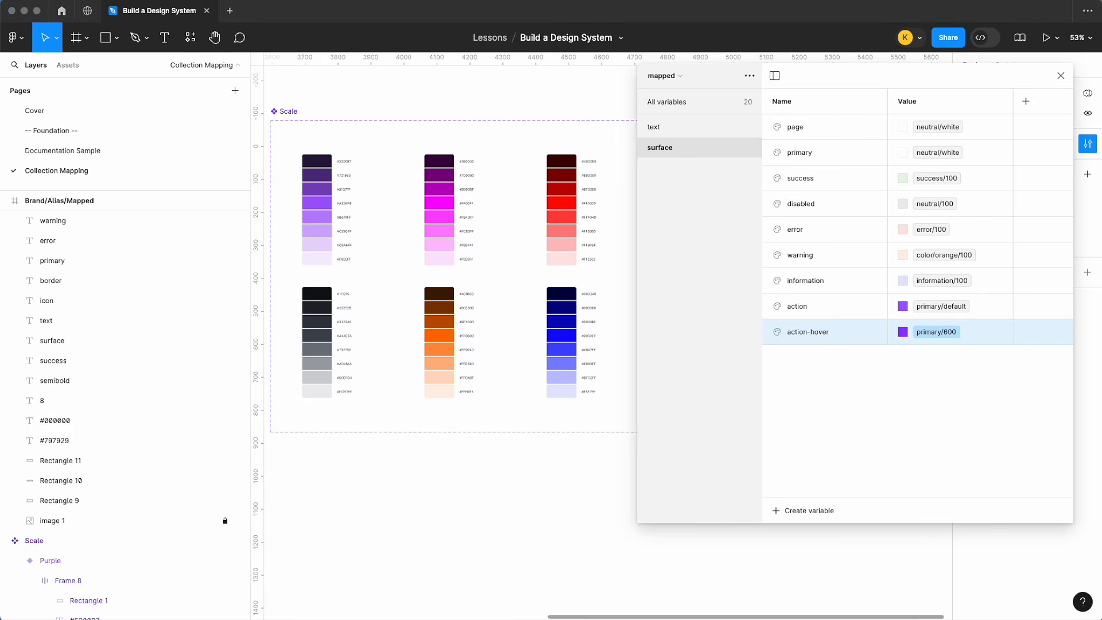
{"action": "left_click", "coordinate": [882, 411]}
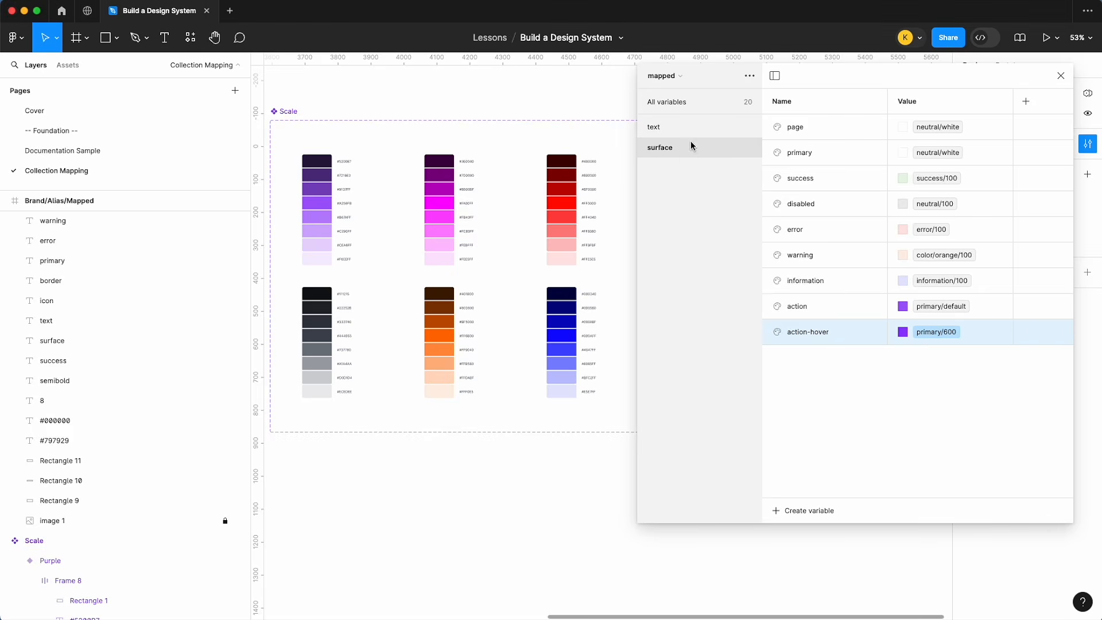
- Create a new color variable named icon/primary in the mapped collection
{"action": "left_click", "coordinate": [689, 103]}
{"action": "left_click", "coordinate": [820, 511]}
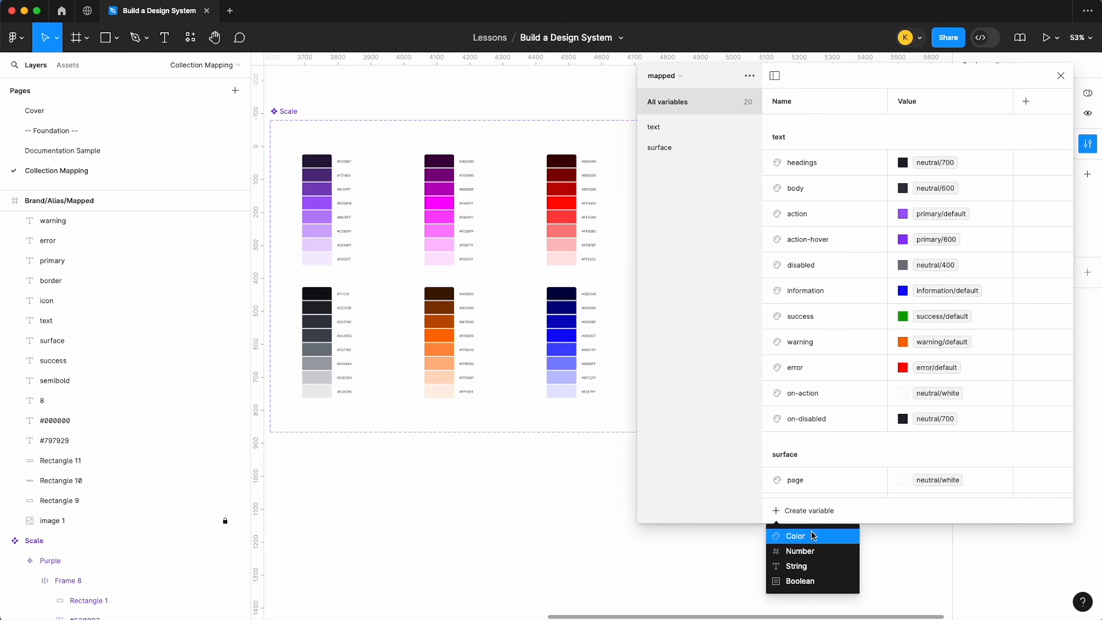
{"action": "left_click", "coordinate": [814, 532]}
{"action": "type", "text": "icon"}
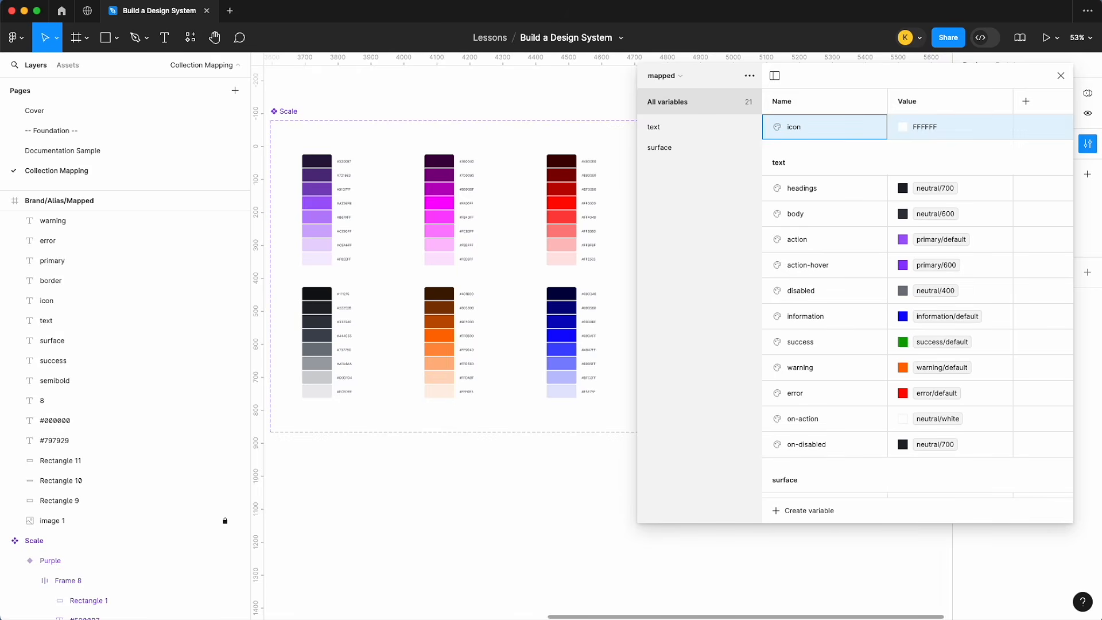
{"action": "type", "text": "rimary"}
{"action": "key", "text": "Return"}
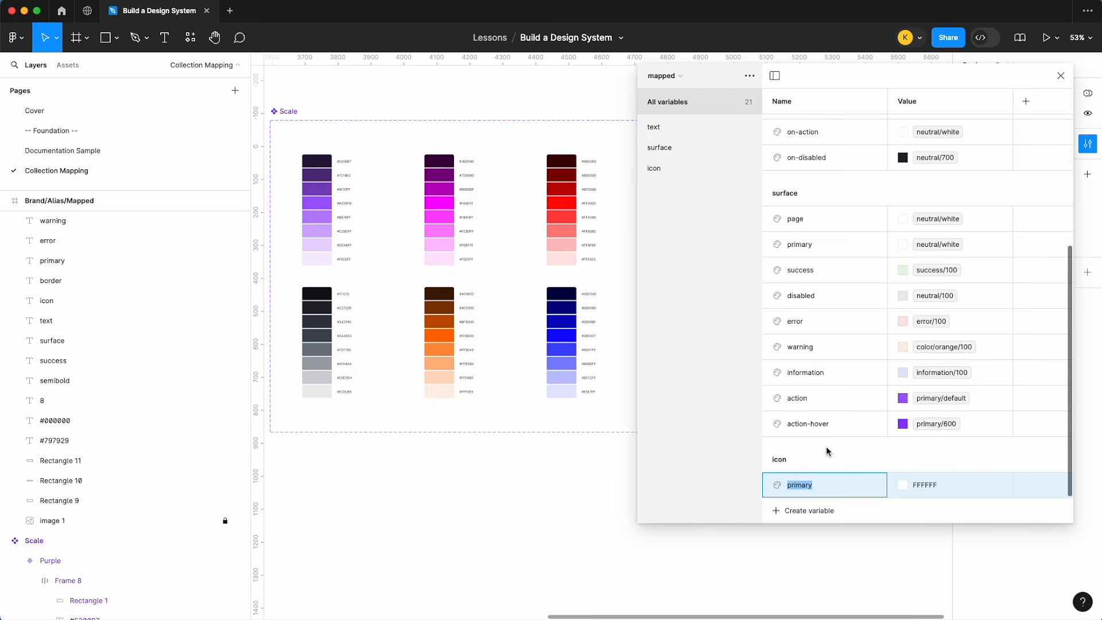
- Alias the primary variable in the icon group to neutral/default
{"action": "left_click", "coordinate": [683, 167]}
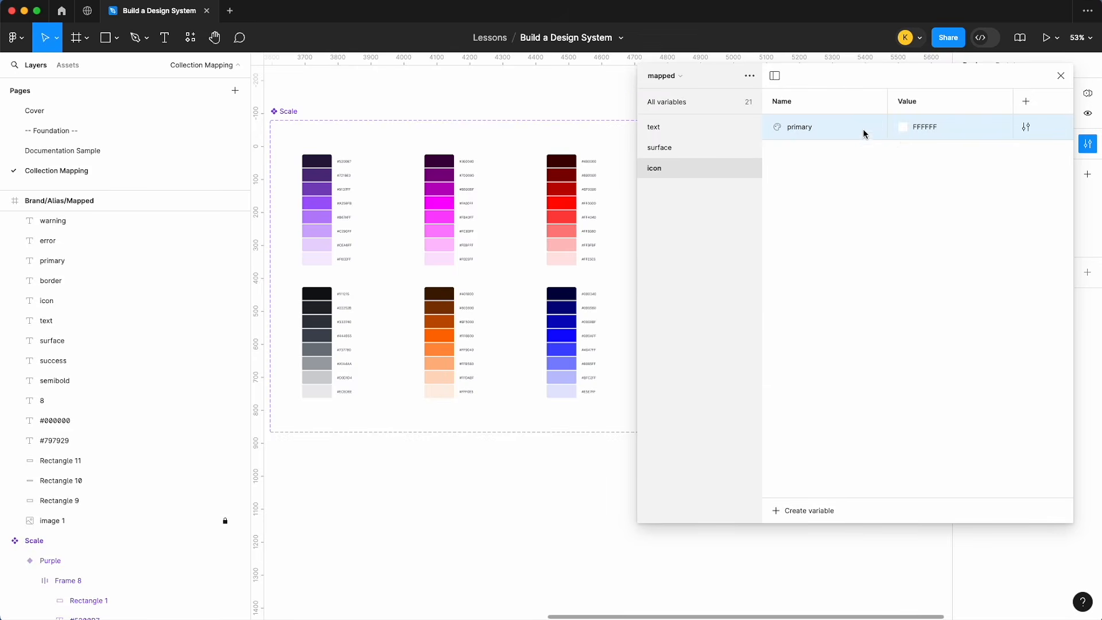
{"action": "right_click", "coordinate": [996, 127]}
{"action": "left_click", "coordinate": [1003, 134]}
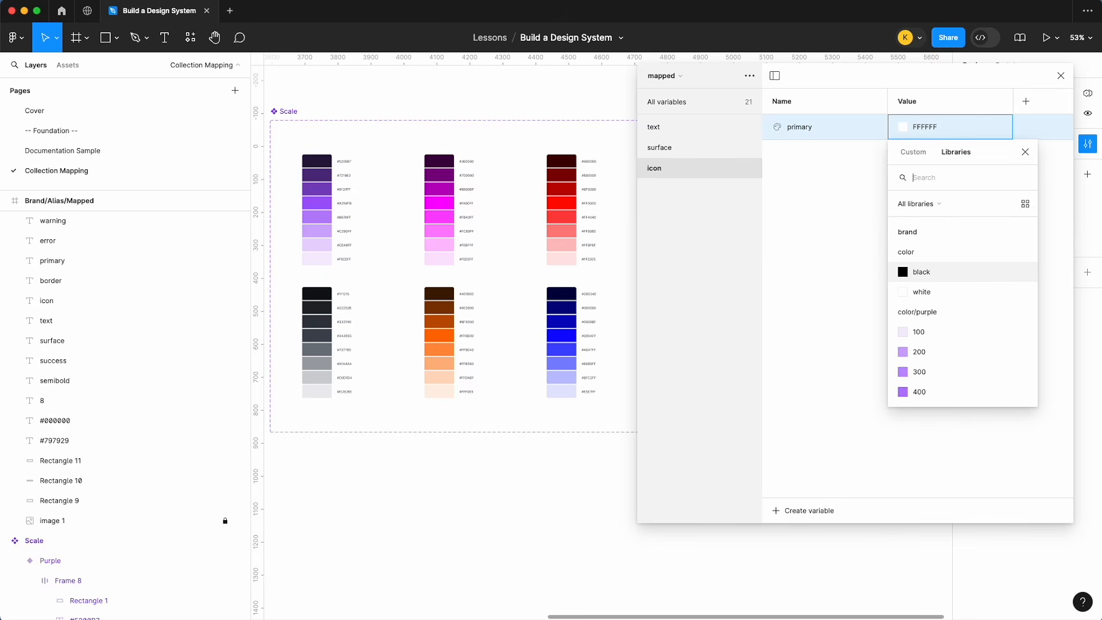
{"action": "type", "text": "neut"}
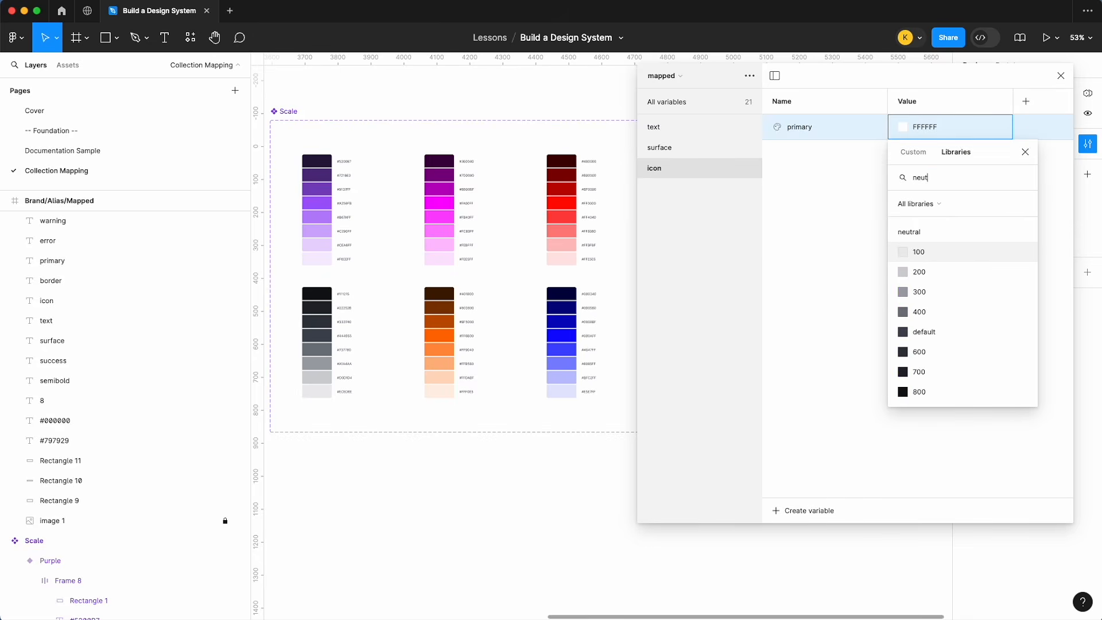
{"action": "left_click", "coordinate": [949, 338]}
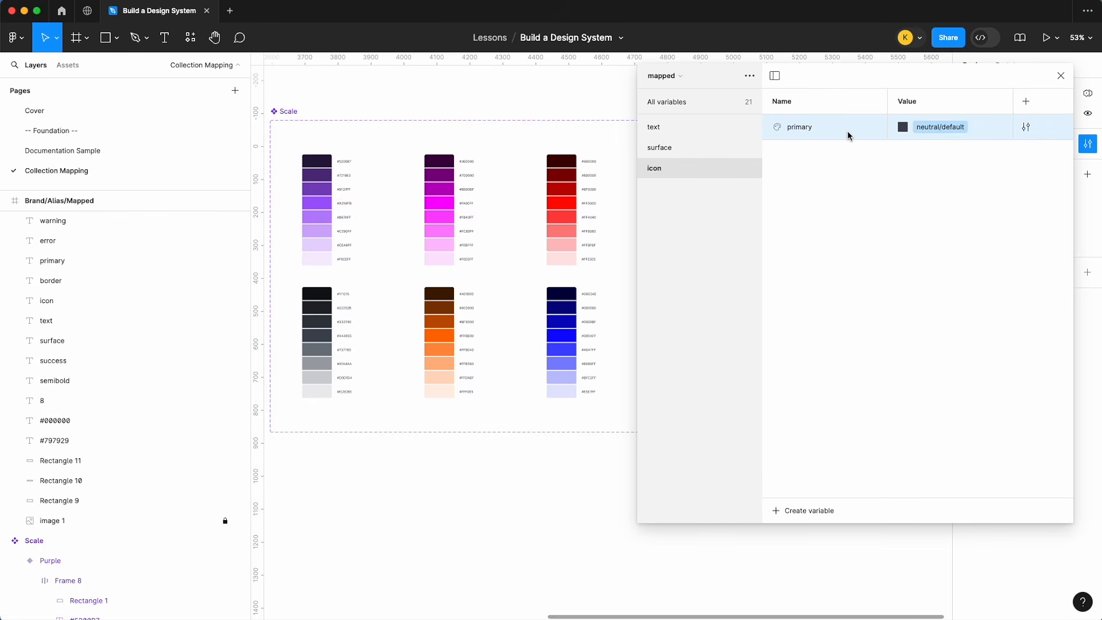
- Duplicate the primary icon variable and name the copy information
{"action": "key", "text": "super+d"}
{"action": "type", "text": "information"}
{"action": "right_click", "coordinate": [944, 152]}
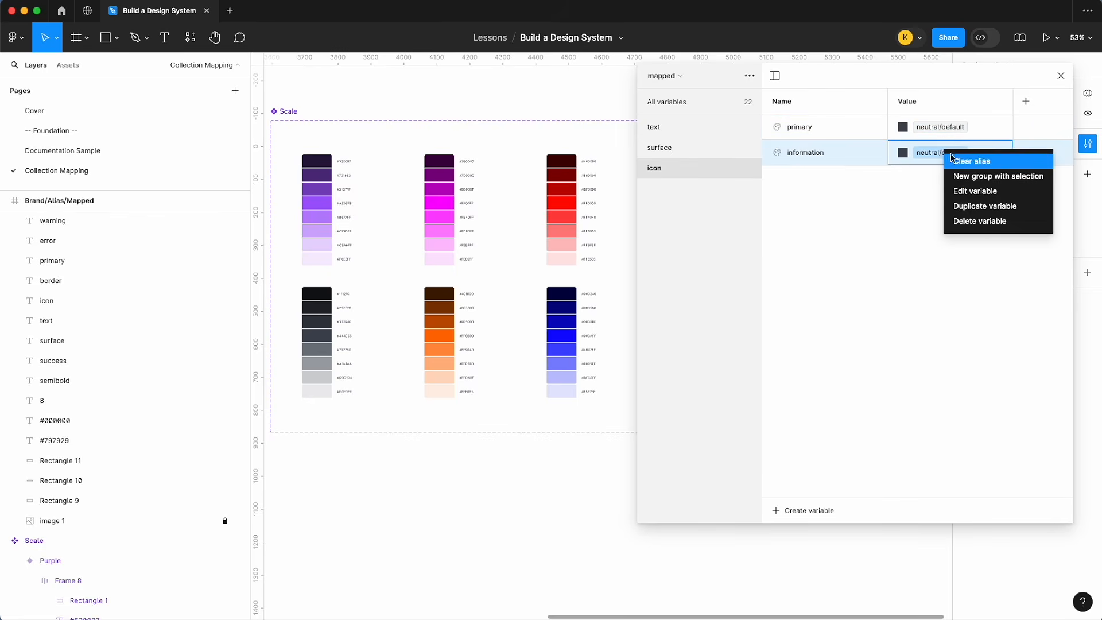
{"action": "left_click", "coordinate": [979, 165]}
{"action": "key", "text": "i"}
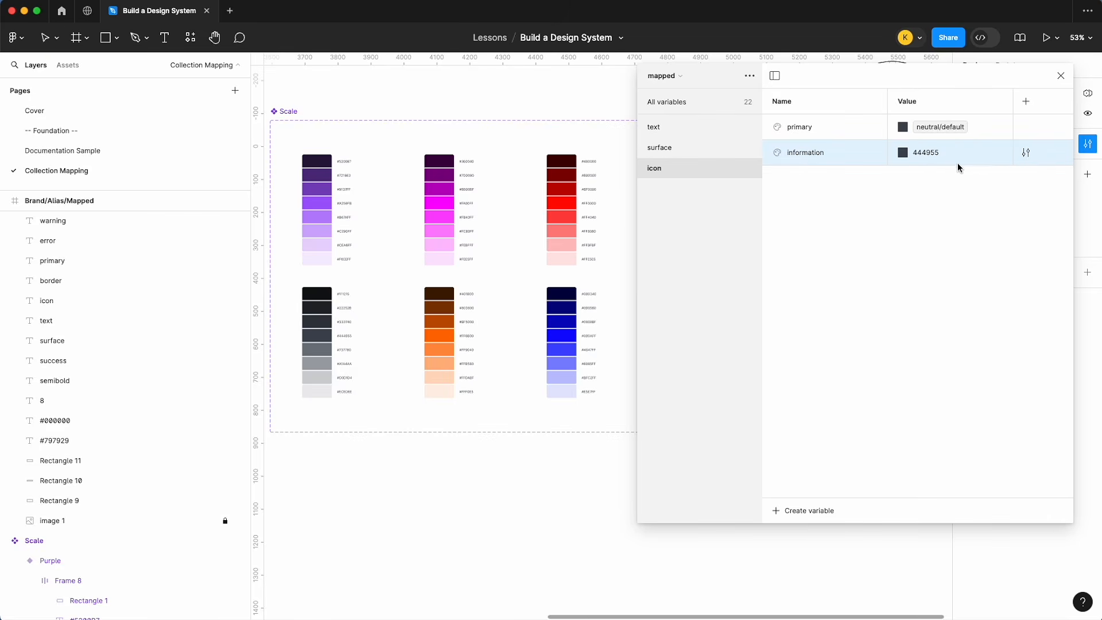
{"action": "key", "text": "ctrl+z"}
{"action": "left_click", "coordinate": [954, 155]}
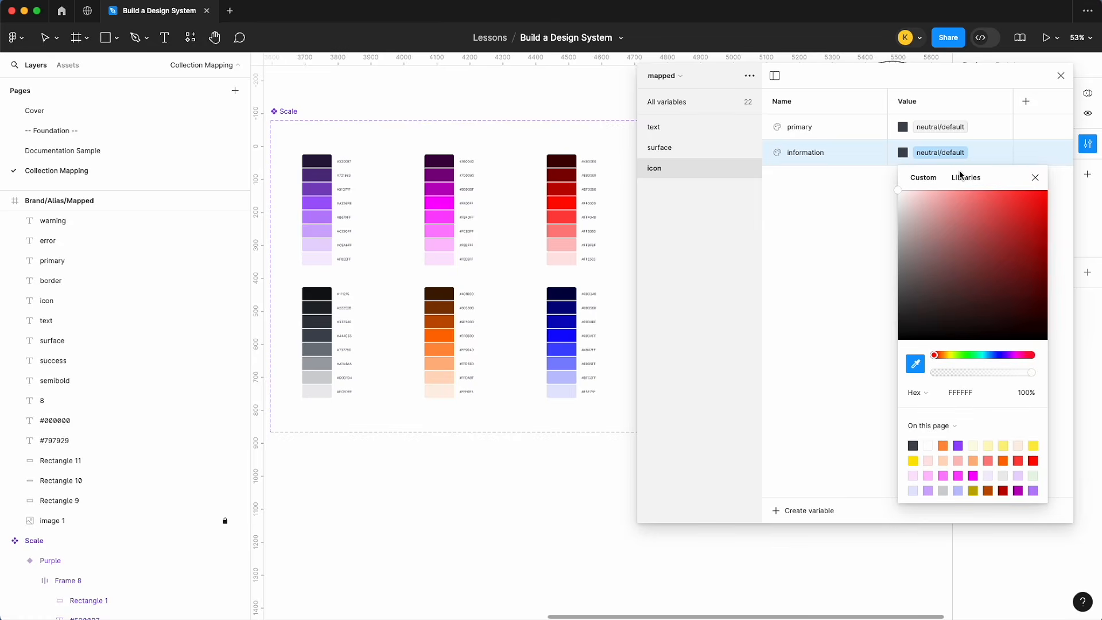
{"action": "scroll", "coordinate": [616, 231], "scroll_direction": "right", "scroll_amount": 2}
{"action": "scroll", "coordinate": [616, 232], "scroll_direction": "up", "scroll_amount": 1}
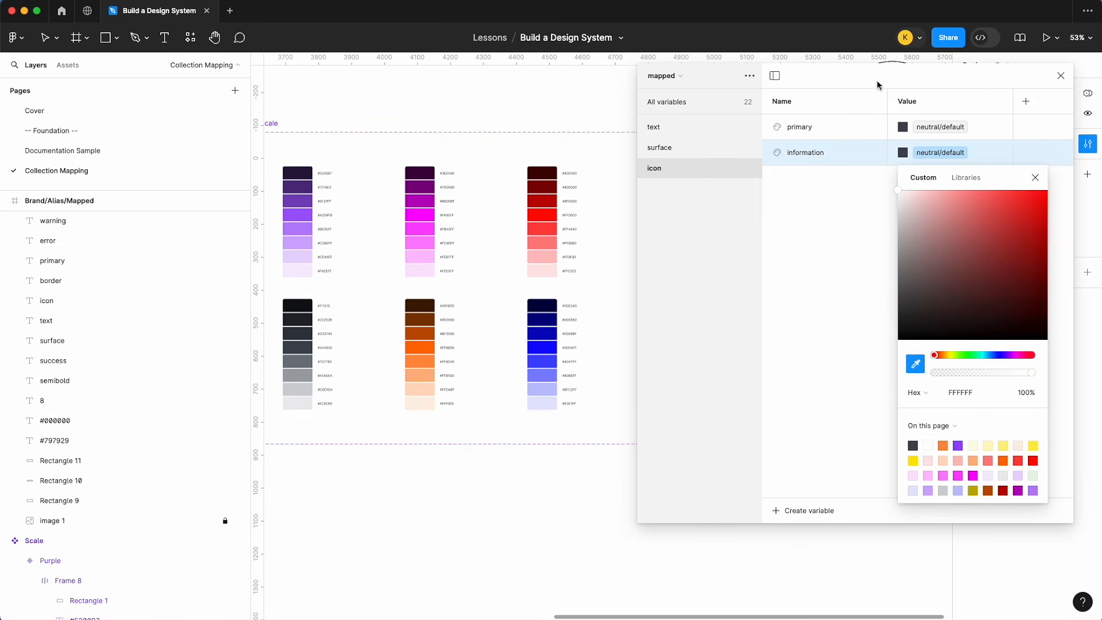
{"action": "left_click_drag", "start_coordinate": [876, 85], "coordinate": [817, 184]}
{"action": "key", "text": "Escape"}
{"action": "key", "text": "Escape"}
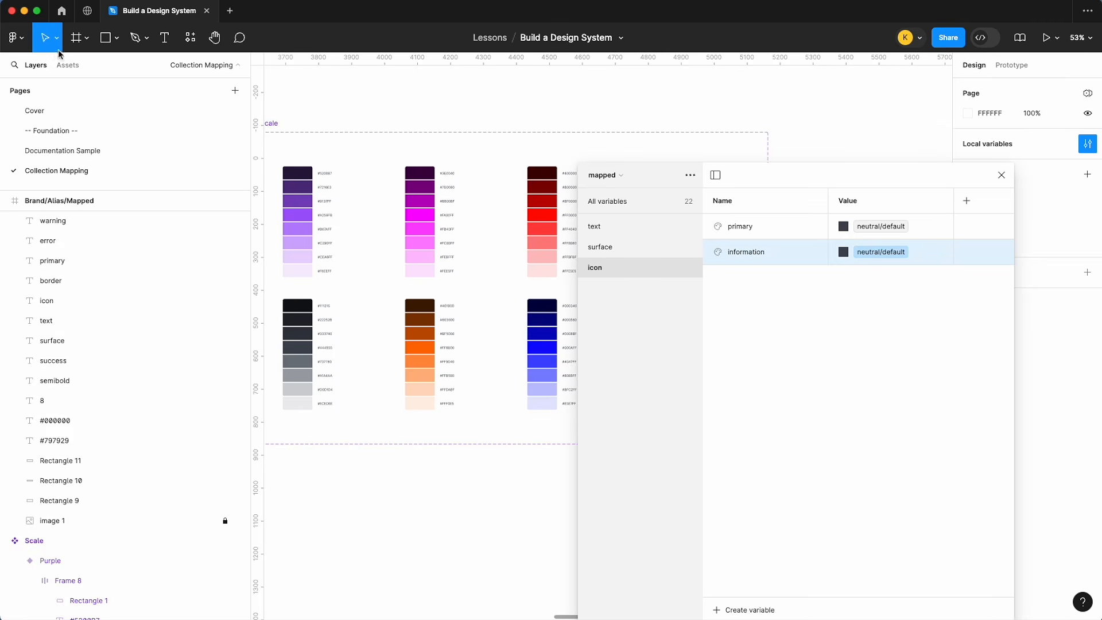
- Alias the information icon variable to information/default
{"action": "left_click_drag", "start_coordinate": [834, 170], "coordinate": [821, 77]}
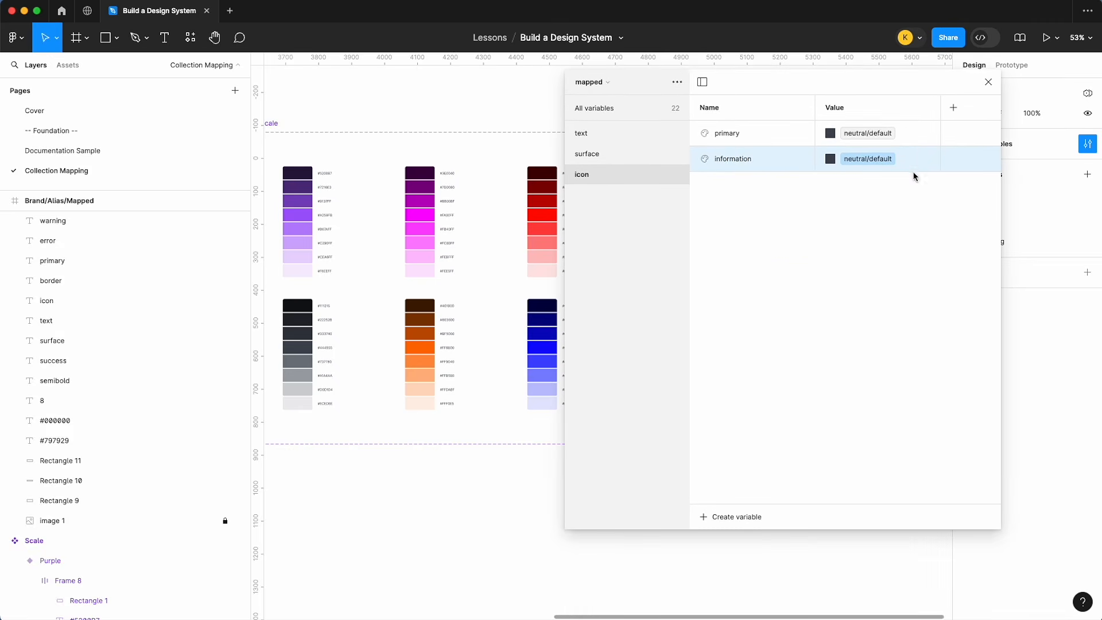
{"action": "left_click", "coordinate": [872, 160]}
{"action": "type", "text": "info"}
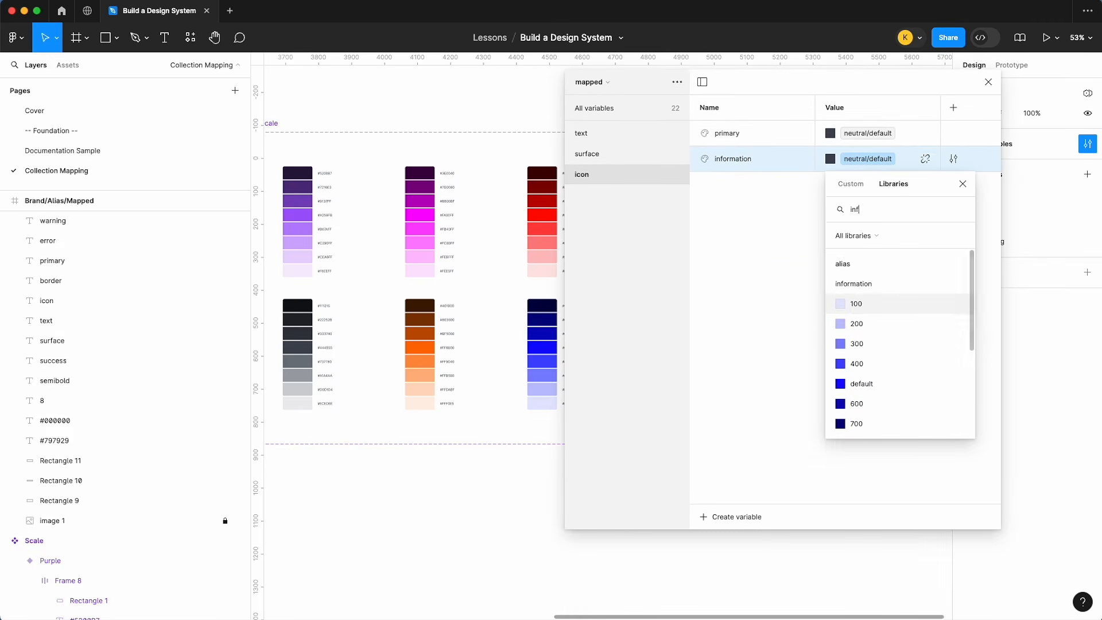
{"action": "left_click", "coordinate": [867, 386]}
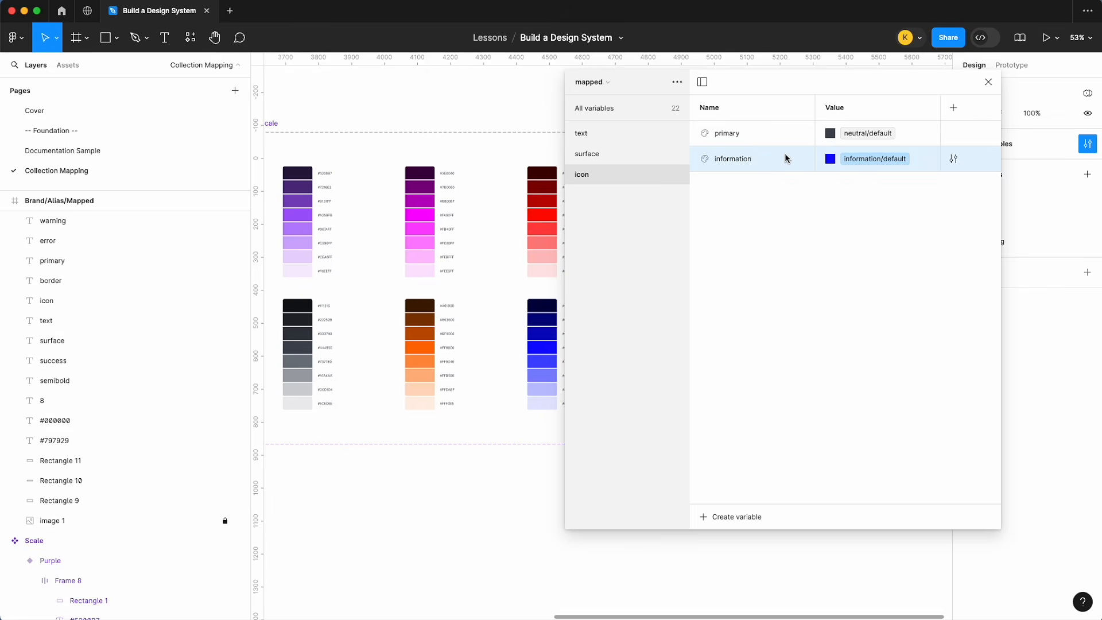
- Duplicate the information icon variable, name the copy success and alias it to success/default
{"action": "key", "text": "super+d"}
{"action": "type", "text": "success"}
{"action": "left_click", "coordinate": [870, 184]}
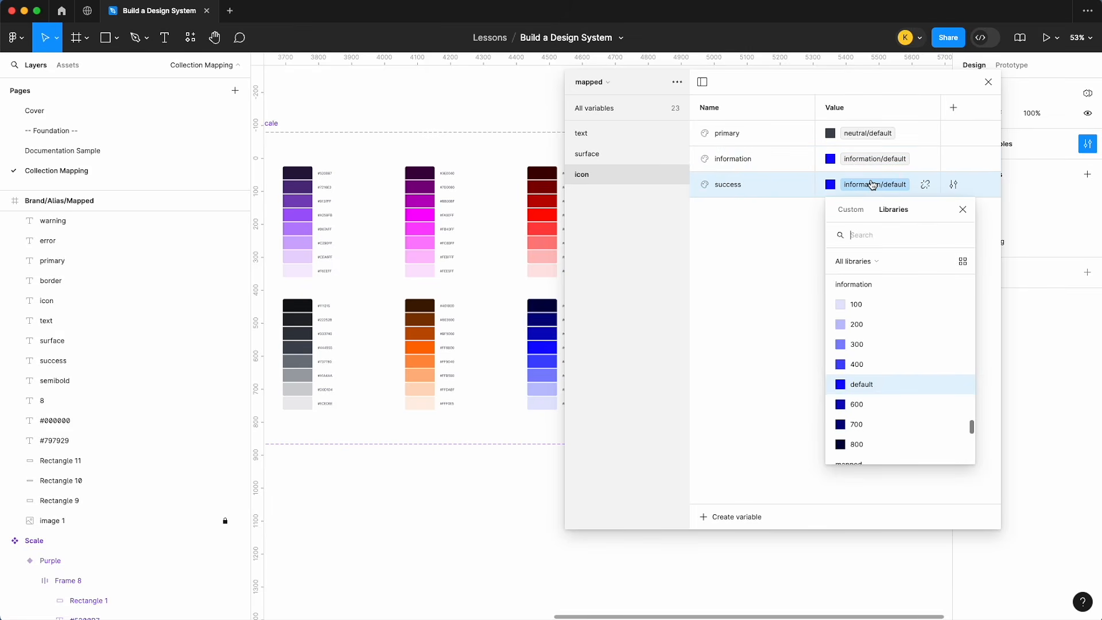
{"action": "type", "text": "success"}
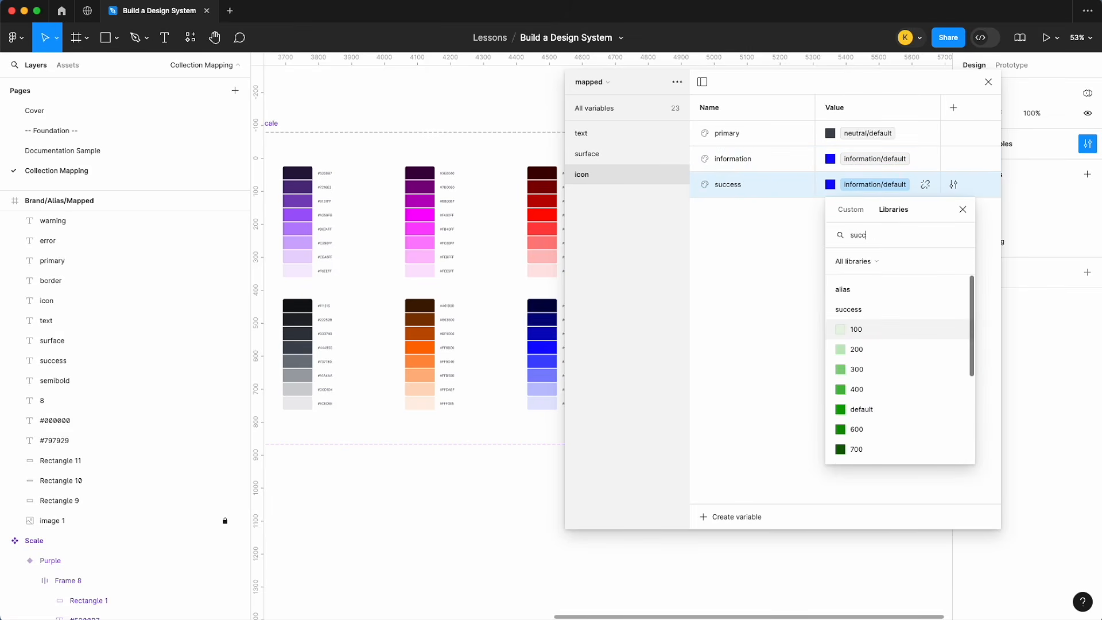
{"action": "left_click", "coordinate": [859, 408]}
- Duplicate the success icon variable, name the copy warning and alias it to warning/default
{"action": "key", "text": "super+d"}
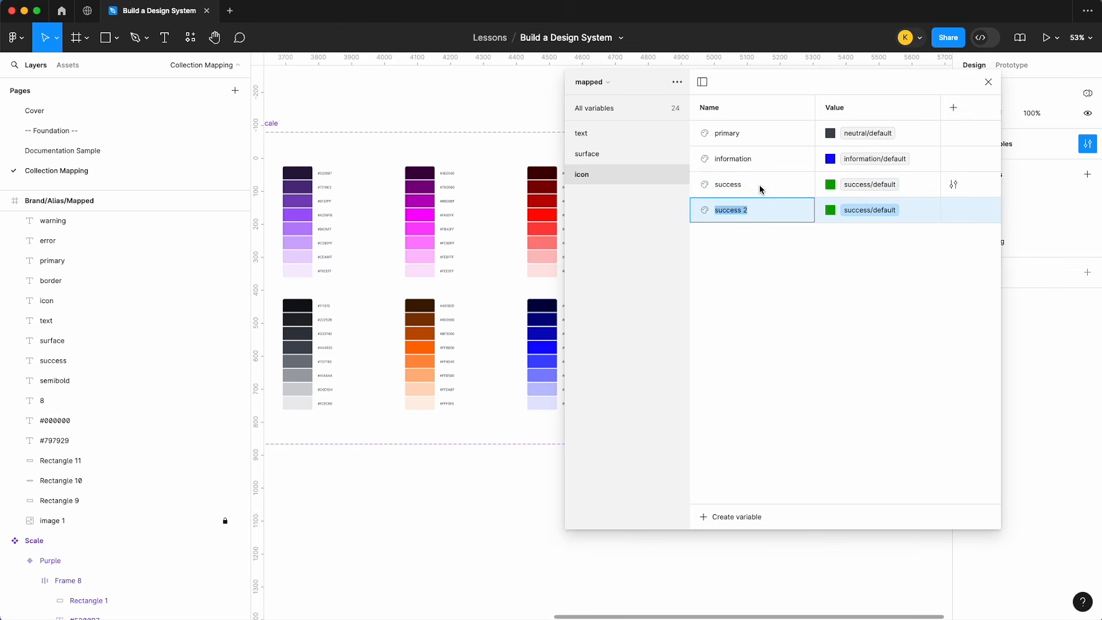
{"action": "type", "text": "ea"}
{"action": "type", "text": "arning"}
{"action": "left_click", "coordinate": [872, 211]}
{"action": "type", "text": "warn"}
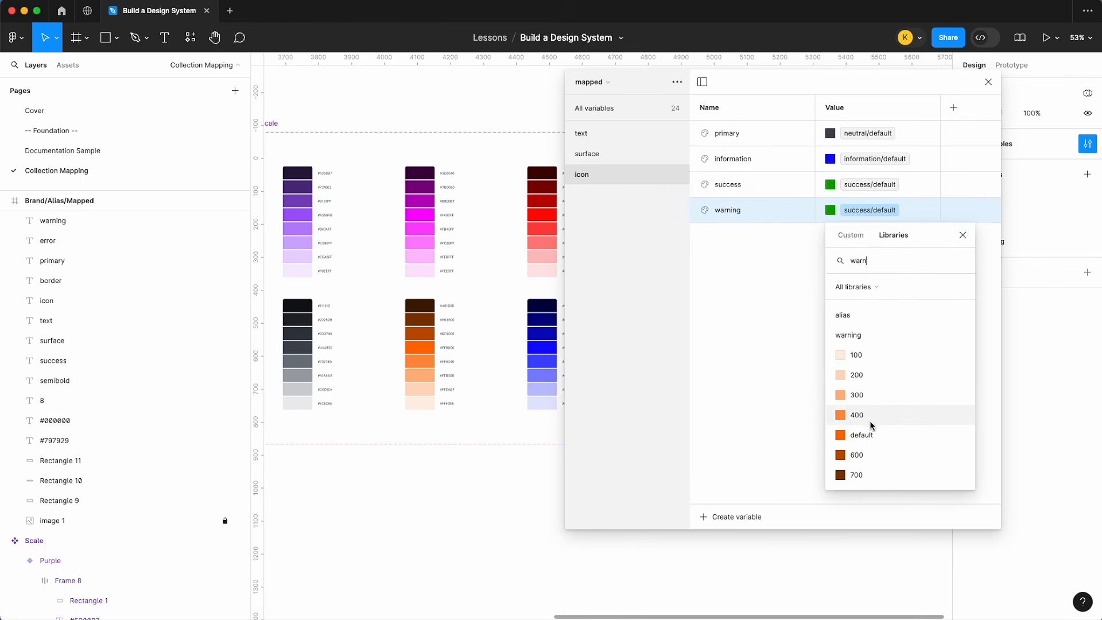
{"action": "left_click", "coordinate": [867, 433]}
- Duplicate the warning icon variable, name the copy error and alias it to error/default
{"action": "key", "text": "super+d"}
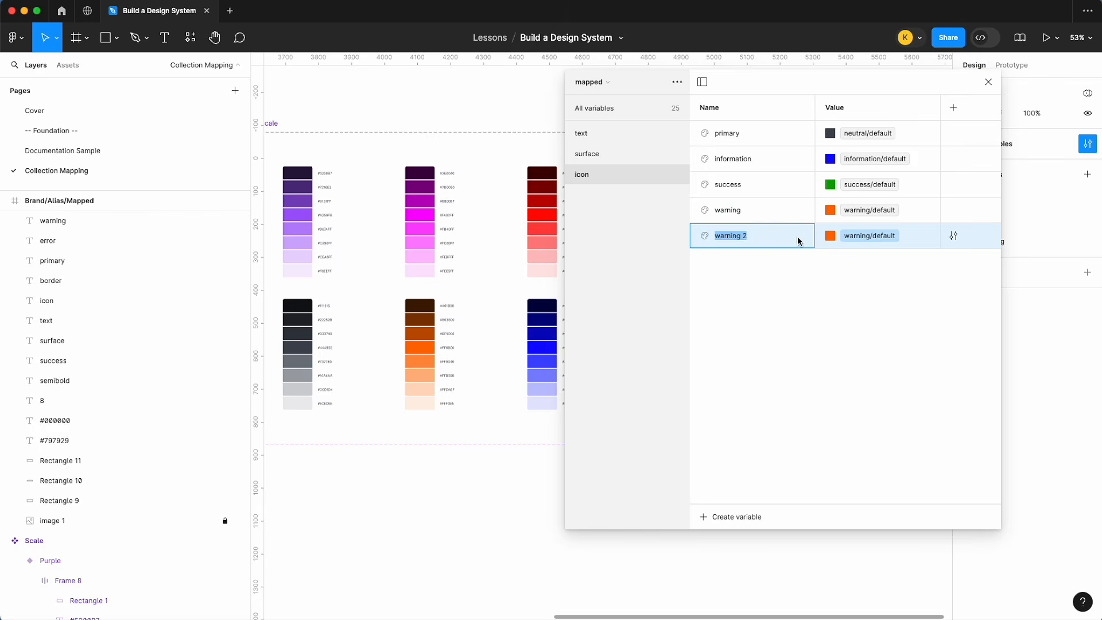
{"action": "type", "text": "error"}
{"action": "left_click", "coordinate": [867, 236]}
{"action": "type", "text": "err"}
{"action": "left_click", "coordinate": [872, 466]}
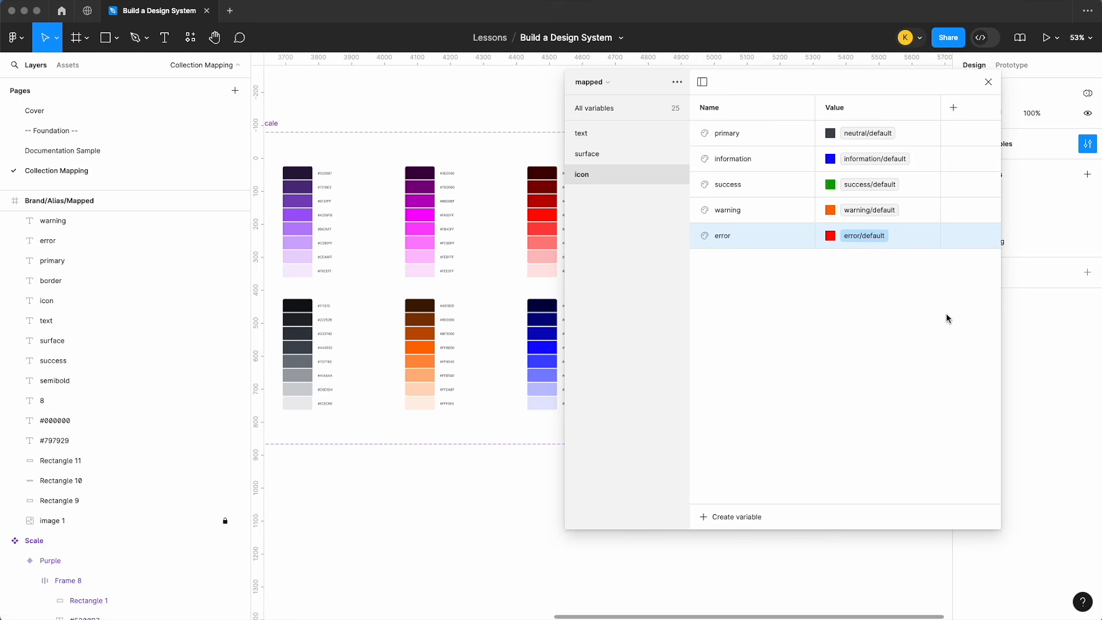
{"action": "left_click", "coordinate": [891, 316]}
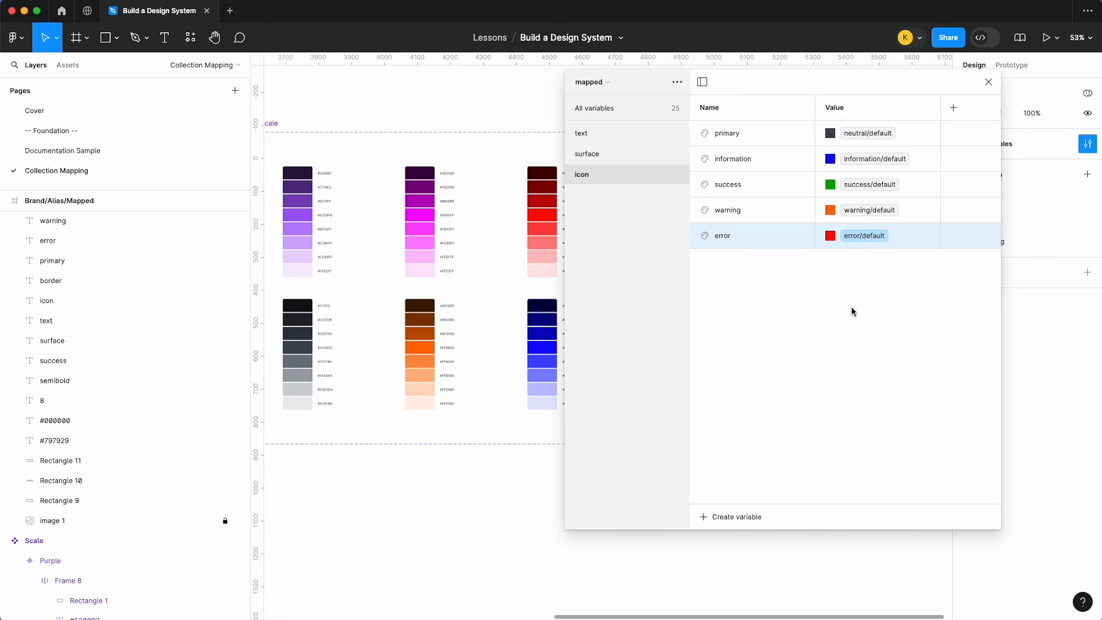
- Create a new color variable named border/primary in the mapped collection
{"action": "left_click", "coordinate": [622, 107]}
{"action": "left_click", "coordinate": [732, 516]}
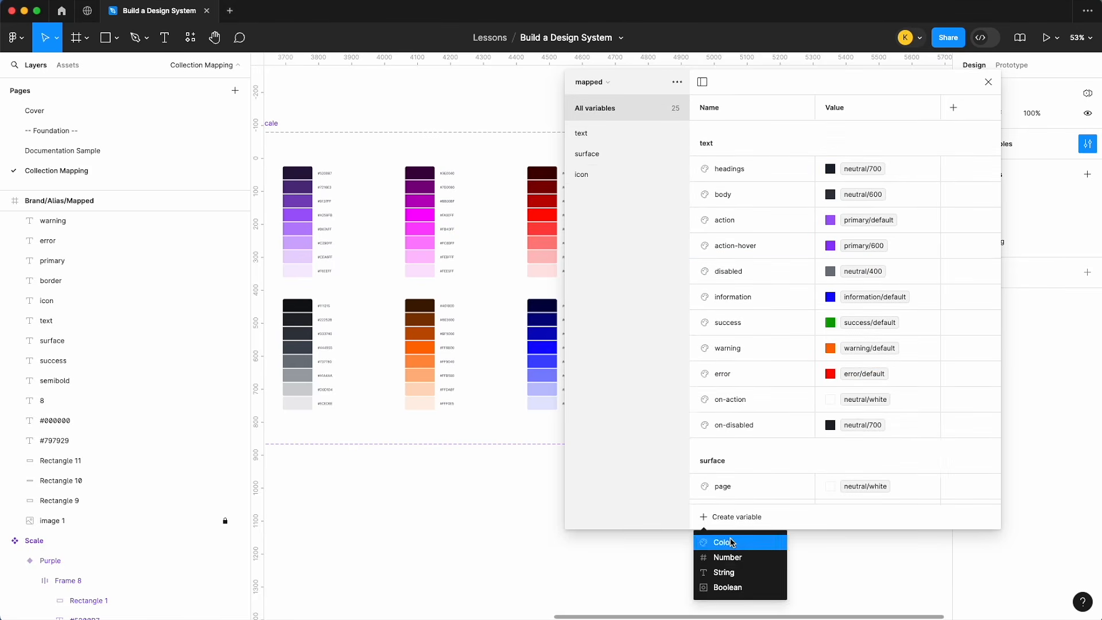
{"action": "left_click", "coordinate": [732, 542]}
{"action": "type", "text": "border"}
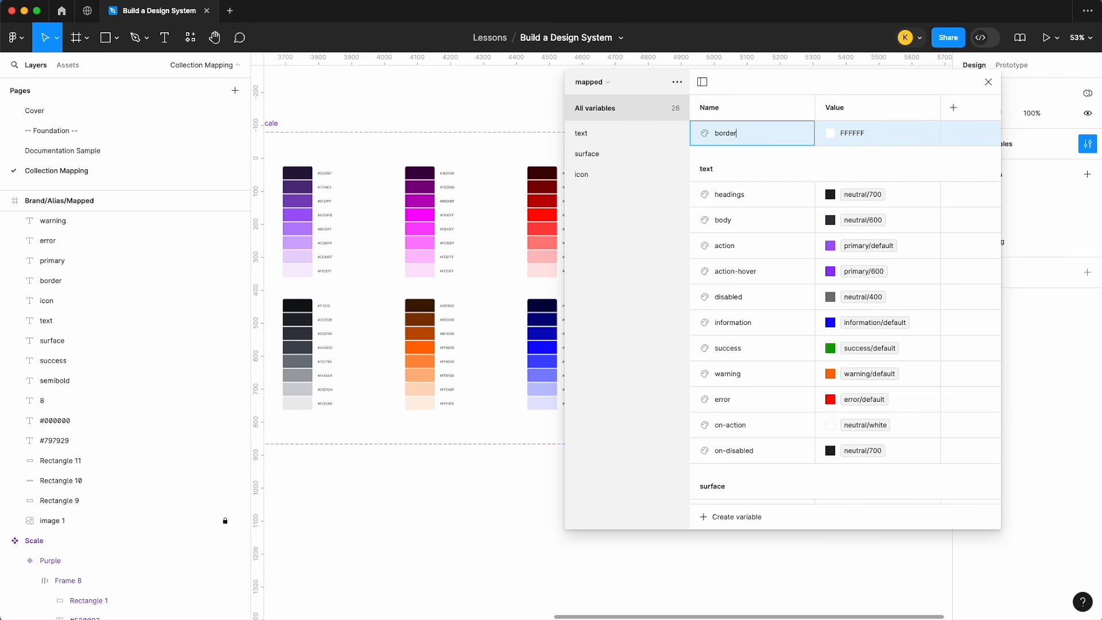
{"action": "type", "text": "/default"}
{"action": "key", "text": "Return"}
- Alias the primary variable in the border group to neutral/200
{"action": "left_click", "coordinate": [602, 194]}
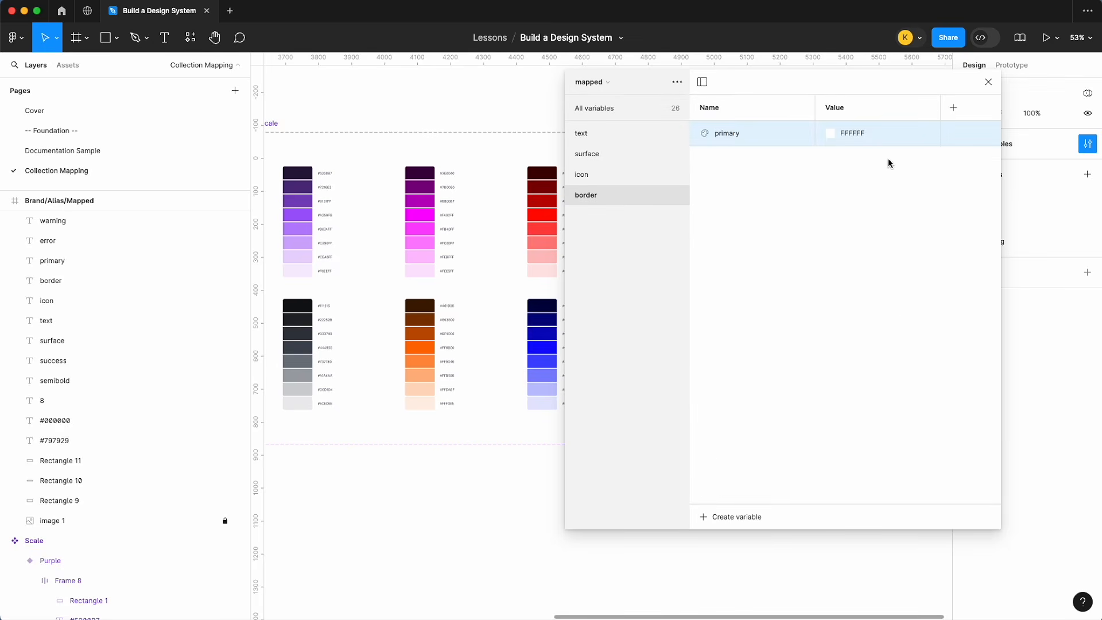
{"action": "right_click", "coordinate": [860, 132]}
{"action": "left_click", "coordinate": [899, 144]}
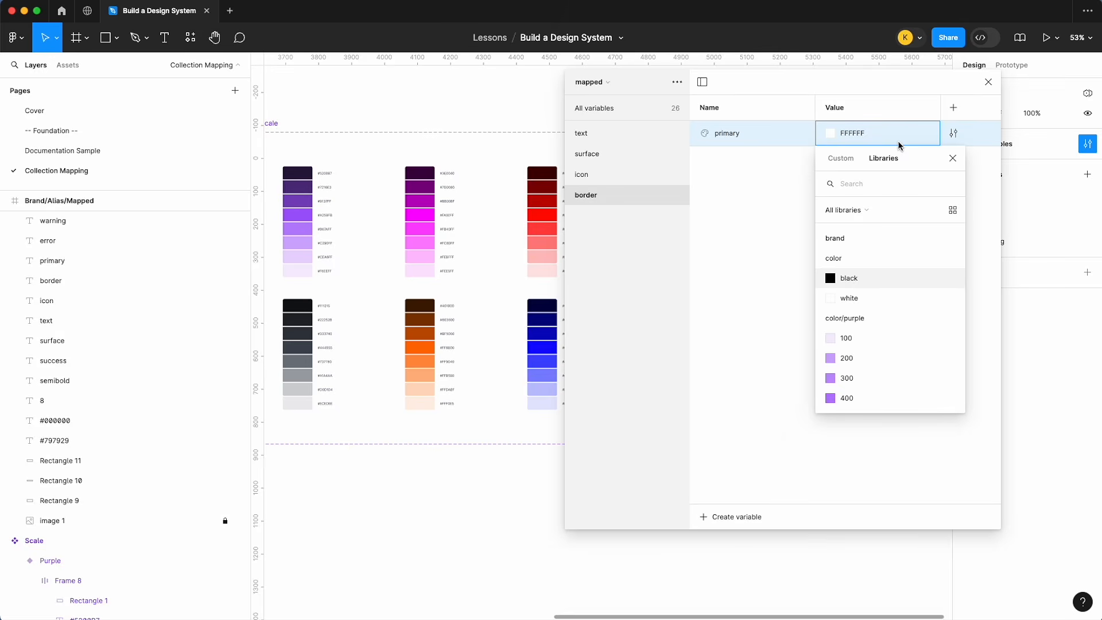
{"action": "type", "text": "neu"}
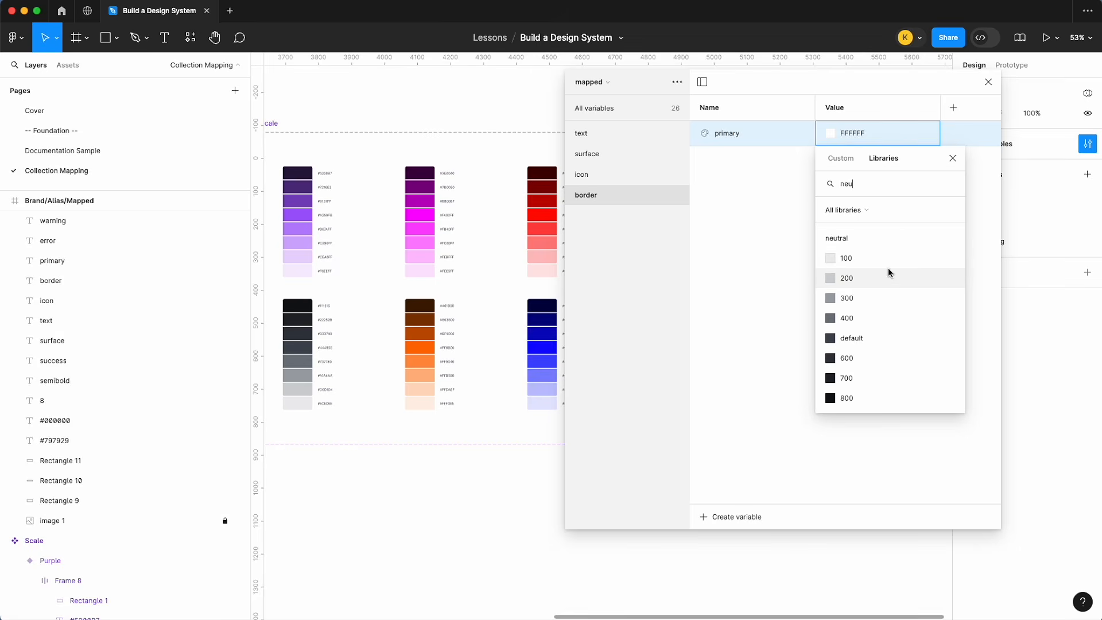
{"action": "left_click", "coordinate": [887, 273]}
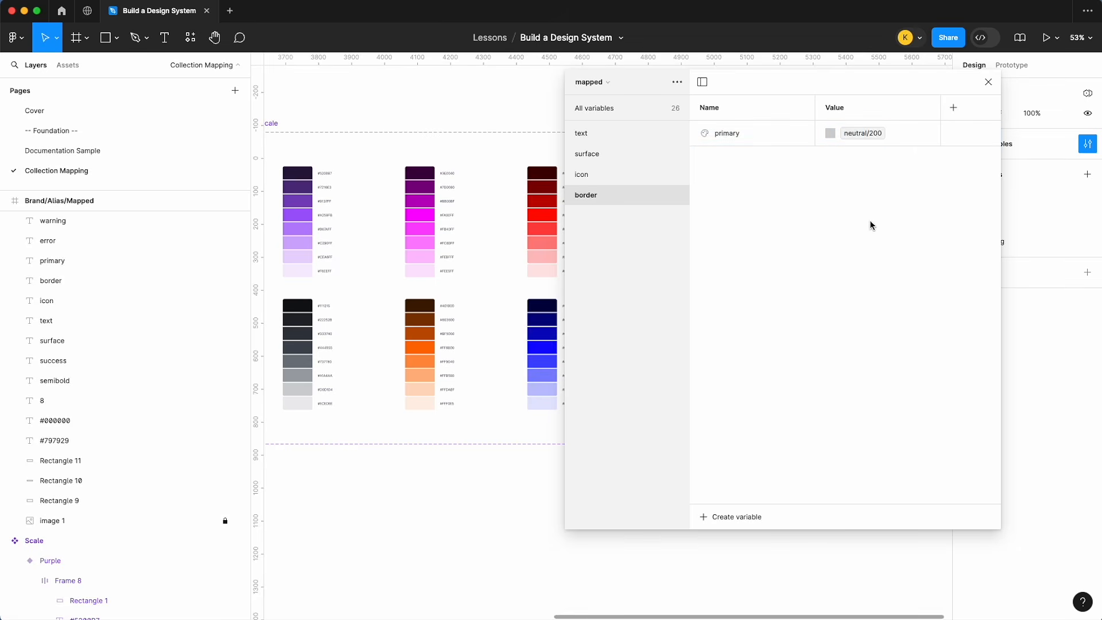
- Duplicate the primary border variable, name the copy secondary and alias it to primary/default
{"action": "left_click", "coordinate": [766, 137]}
{"action": "key", "text": "super+d"}
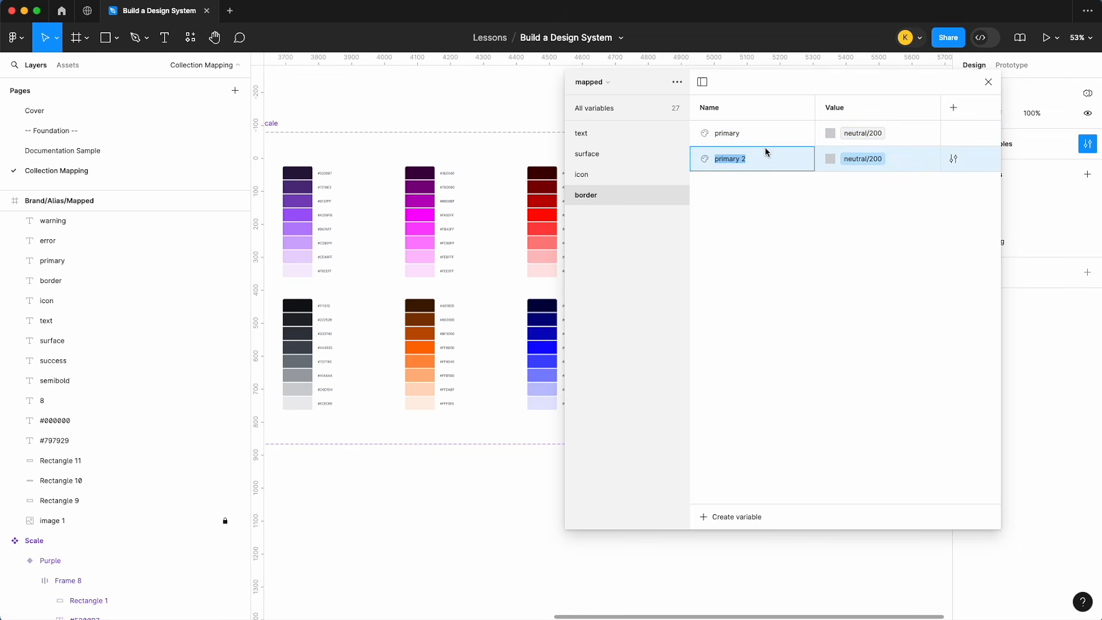
{"action": "type", "text": "secondary"}
{"action": "left_click", "coordinate": [873, 164]}
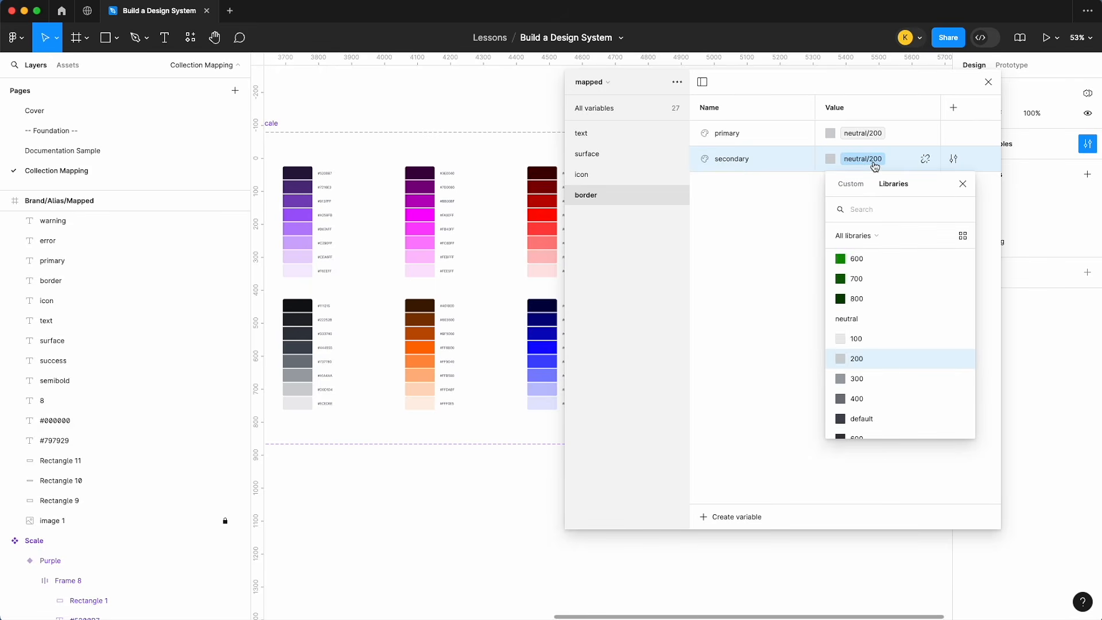
{"action": "type", "text": "primary"}
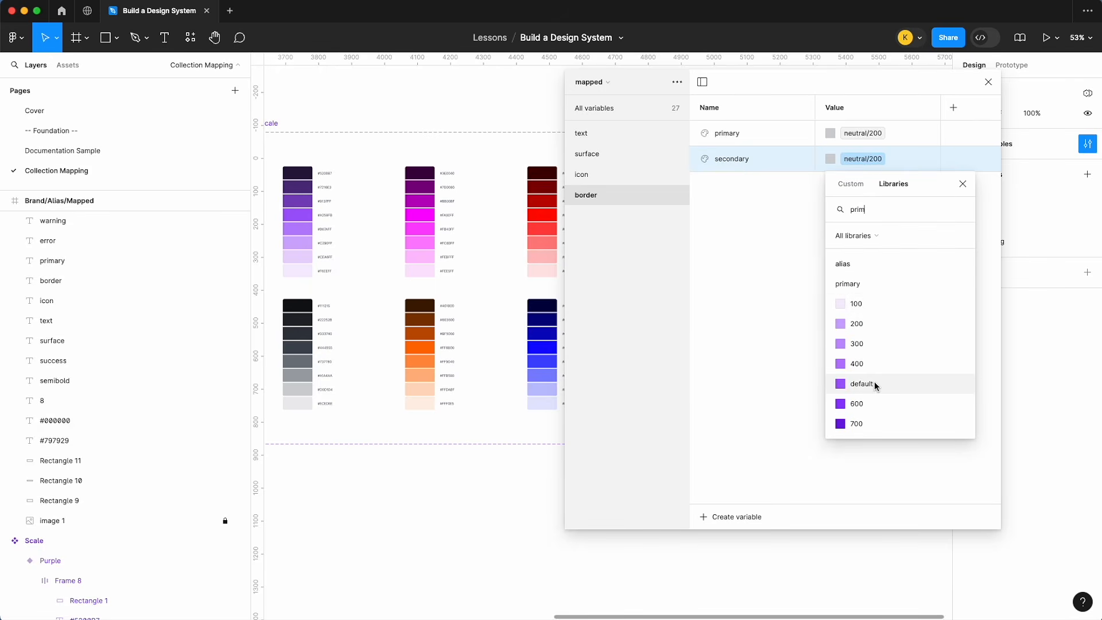
{"action": "left_click", "coordinate": [873, 381]}
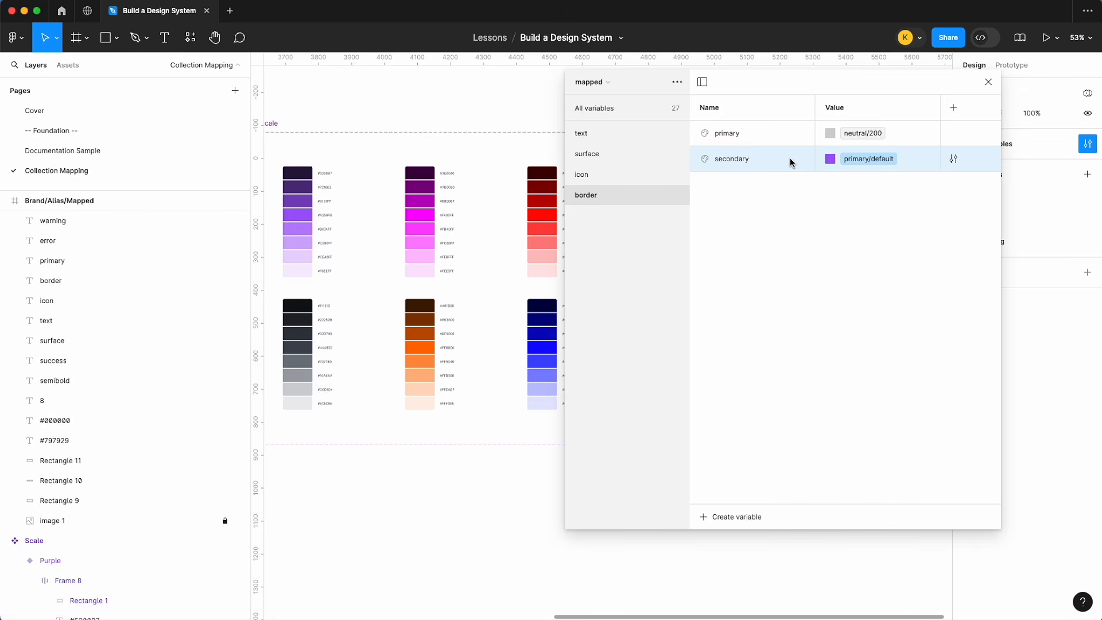
- Duplicate the secondary border variable, name the copy information and alias it to information/default
{"action": "key", "text": "super+d"}
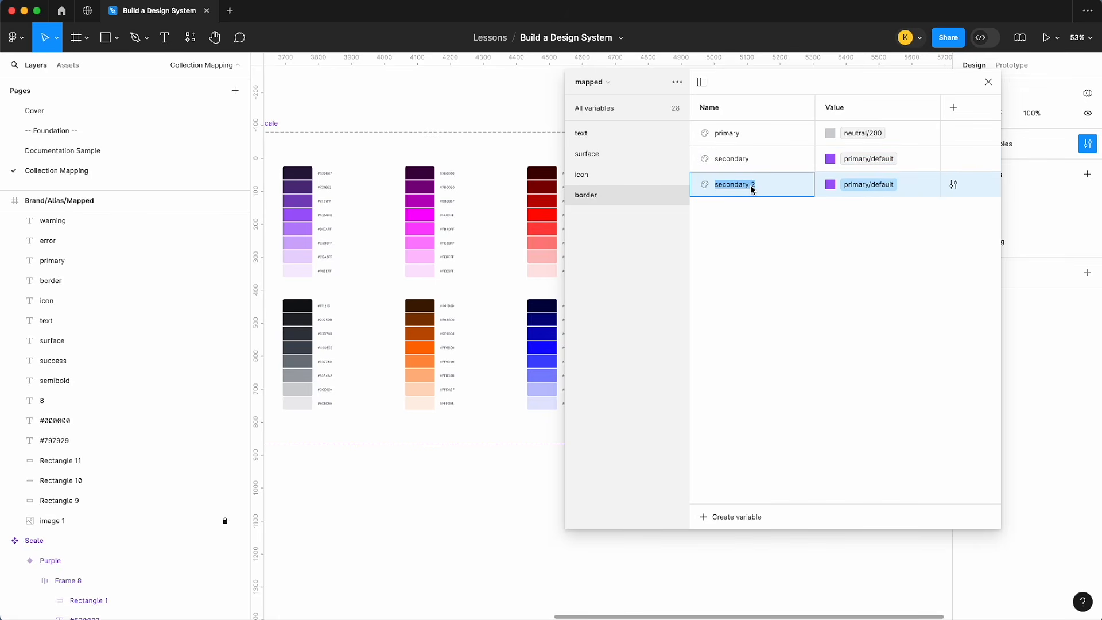
{"action": "type", "text": "information"}
{"action": "left_click", "coordinate": [878, 185]}
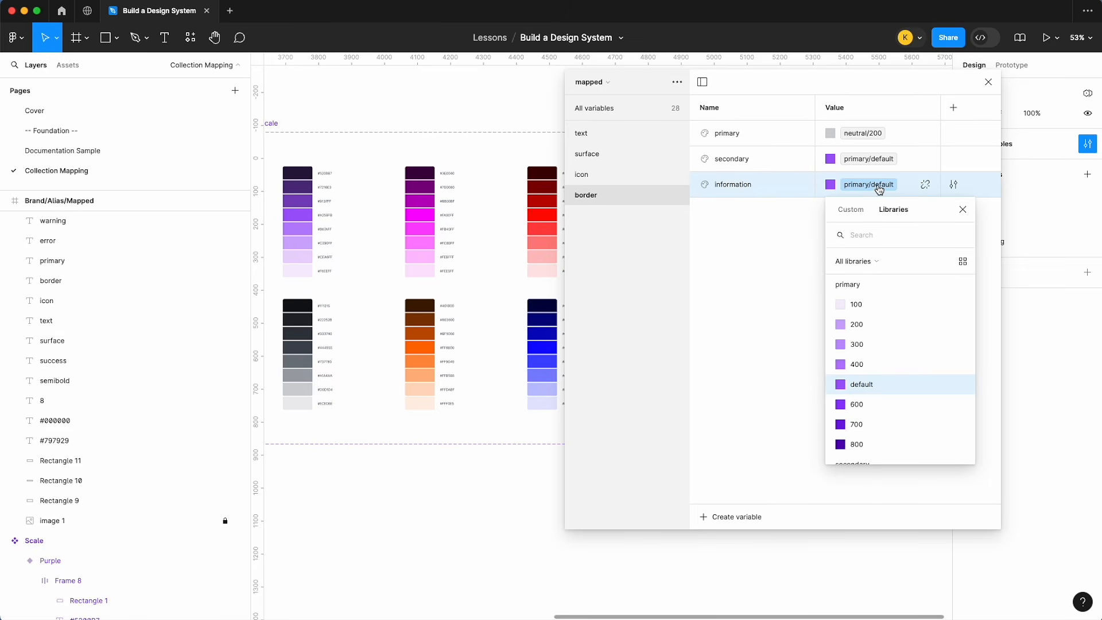
{"action": "type", "text": "inform"}
{"action": "left_click", "coordinate": [881, 410]}
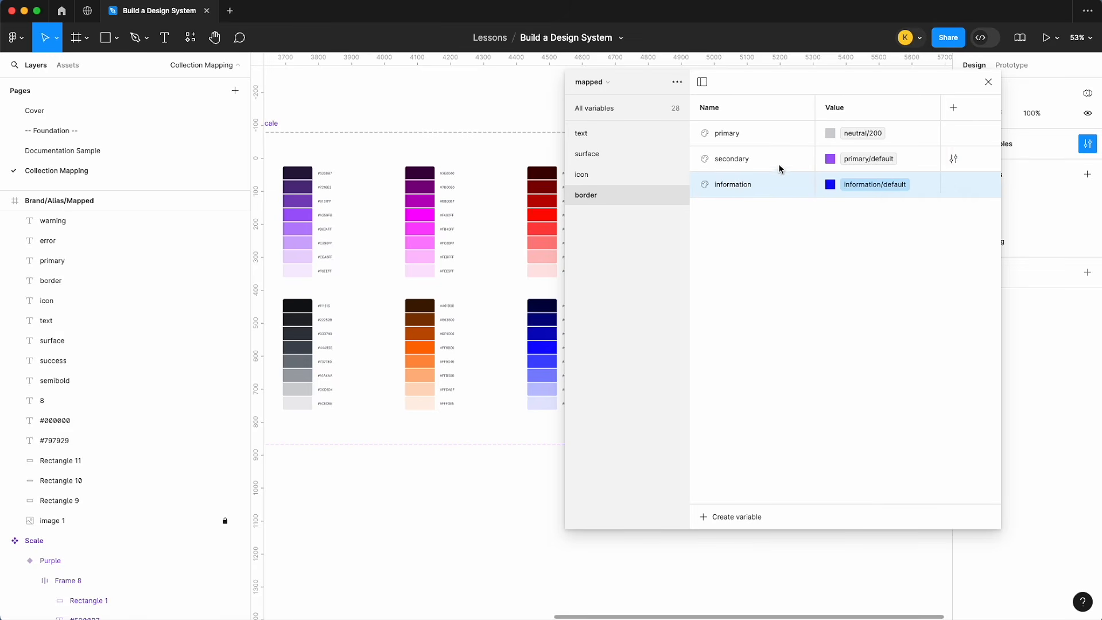
- Duplicate the information border variable, name the copy success and alias it to success/default
{"action": "key", "text": "super+d"}
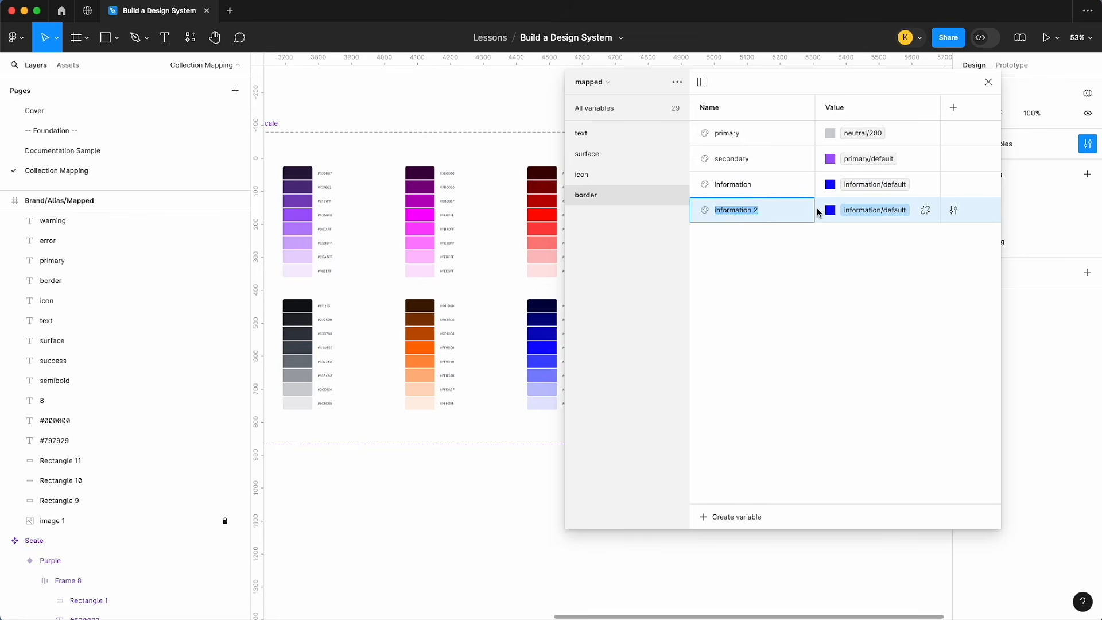
{"action": "type", "text": "success"}
{"action": "left_click", "coordinate": [891, 216]}
{"action": "type", "text": "succe"}
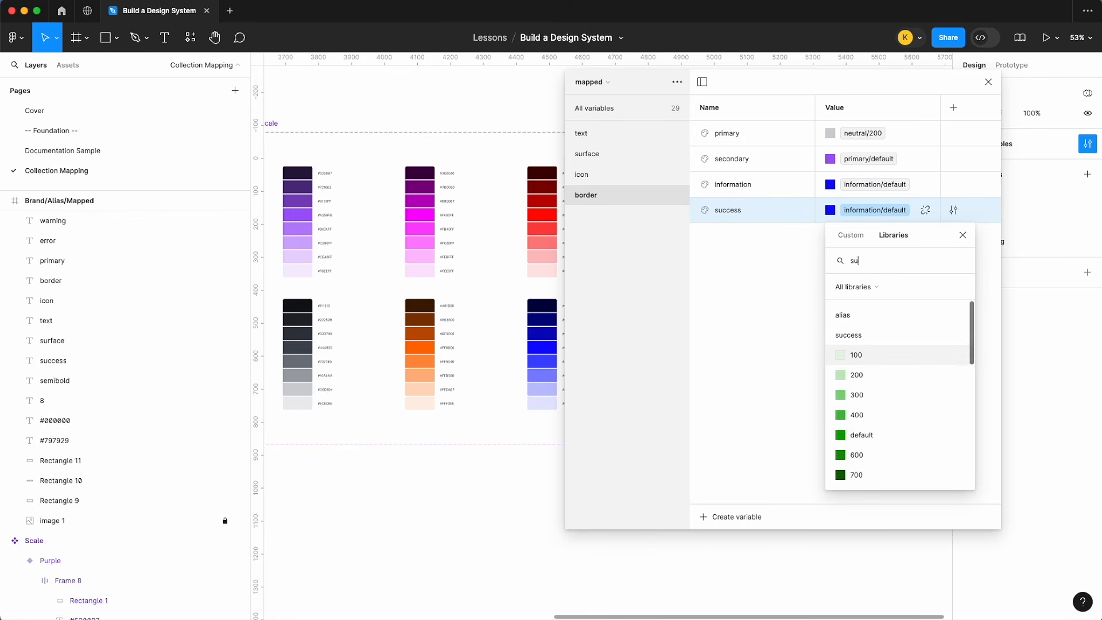
{"action": "left_click", "coordinate": [866, 436]}
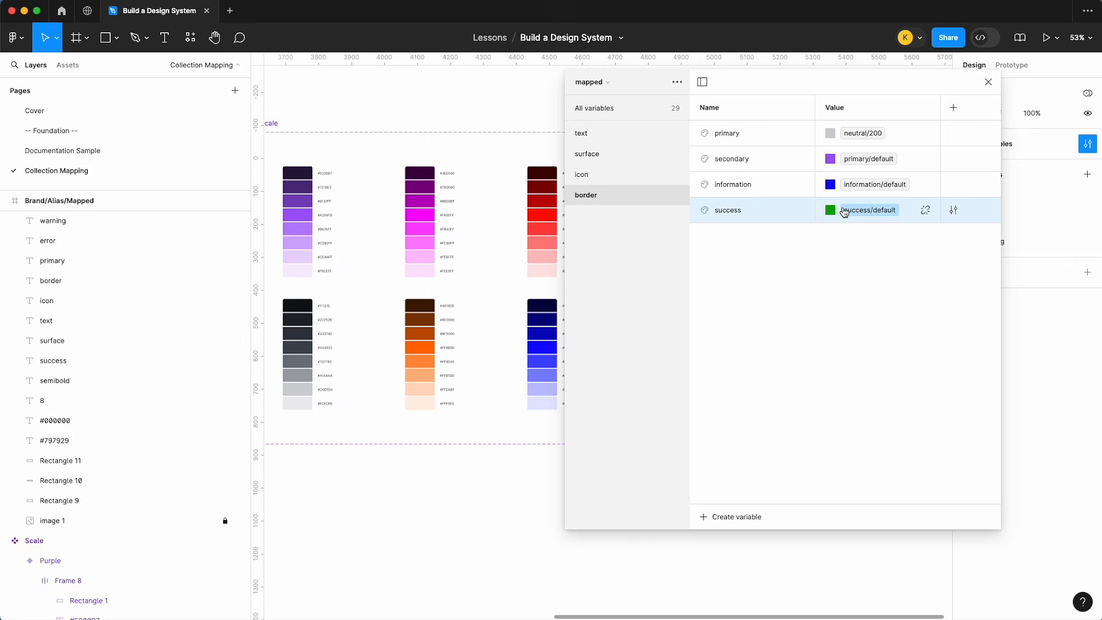
- Duplicate the success border variable, name the copy warning and alias it to warning/400
{"action": "key", "text": "super+d"}
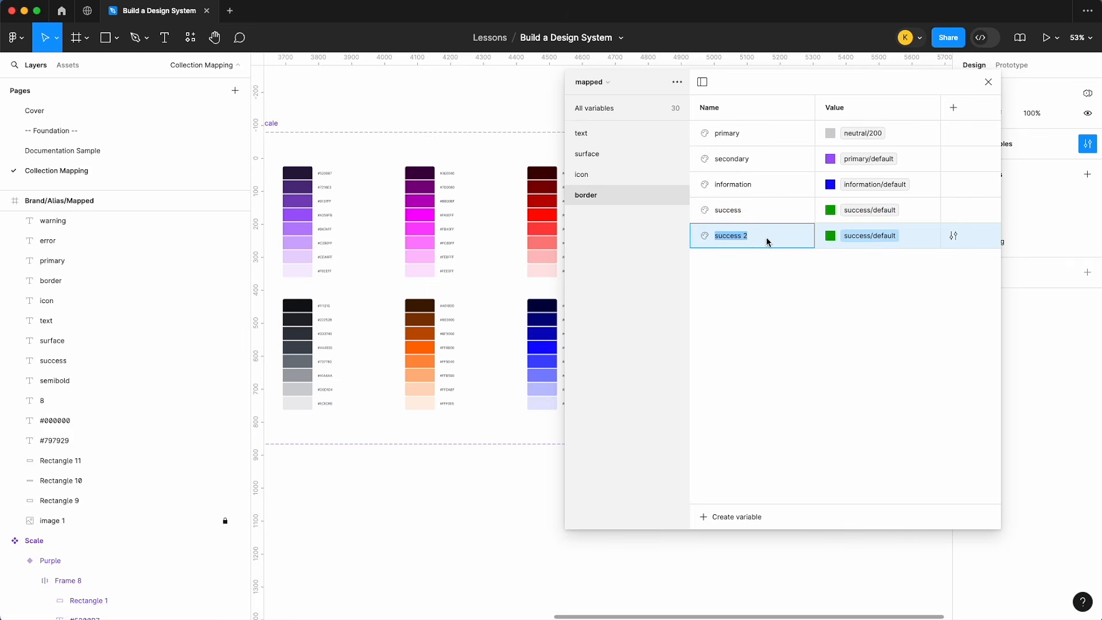
{"action": "type", "text": "warning"}
{"action": "left_click", "coordinate": [869, 236]}
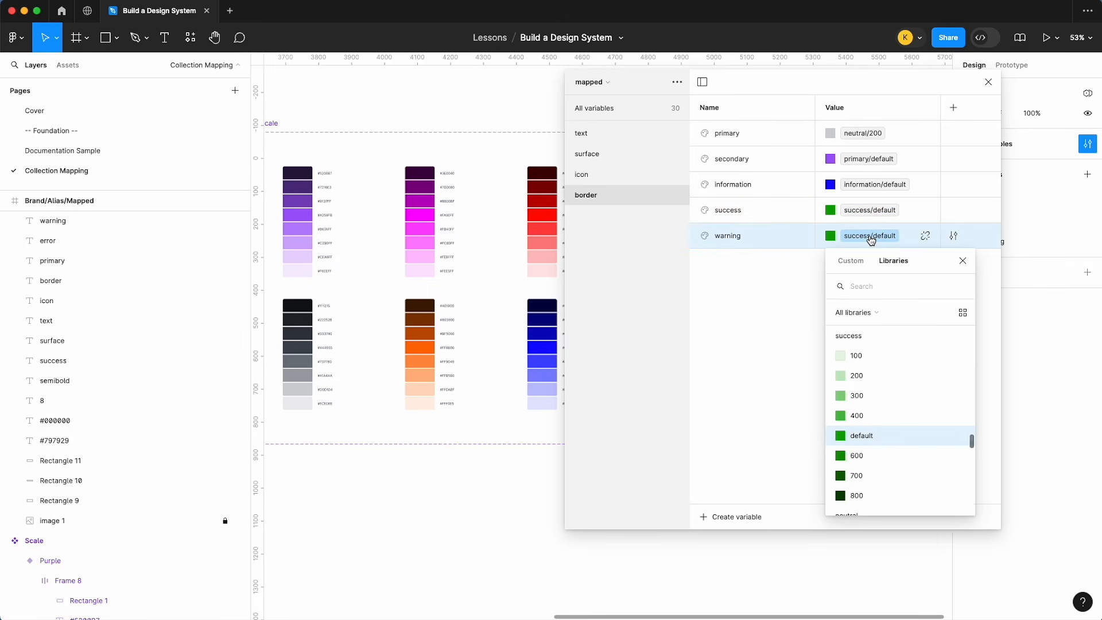
{"action": "type", "text": "warn"}
{"action": "left_click", "coordinate": [861, 439]}
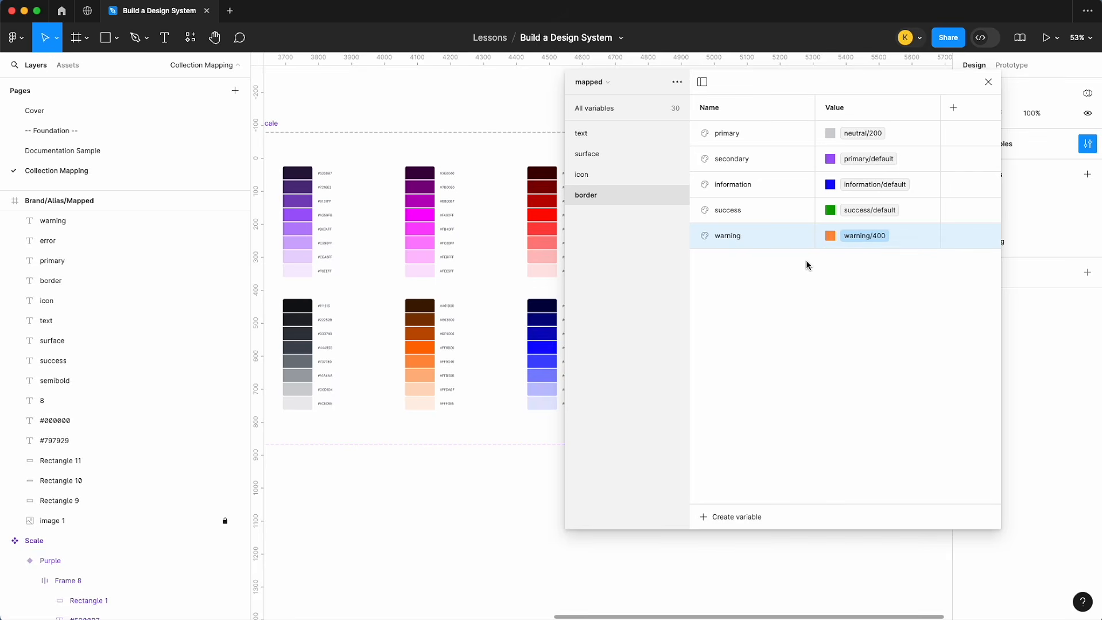
- Duplicate the warning border variable, name the copy error and alias it to error/default
{"action": "key", "text": "super+d"}
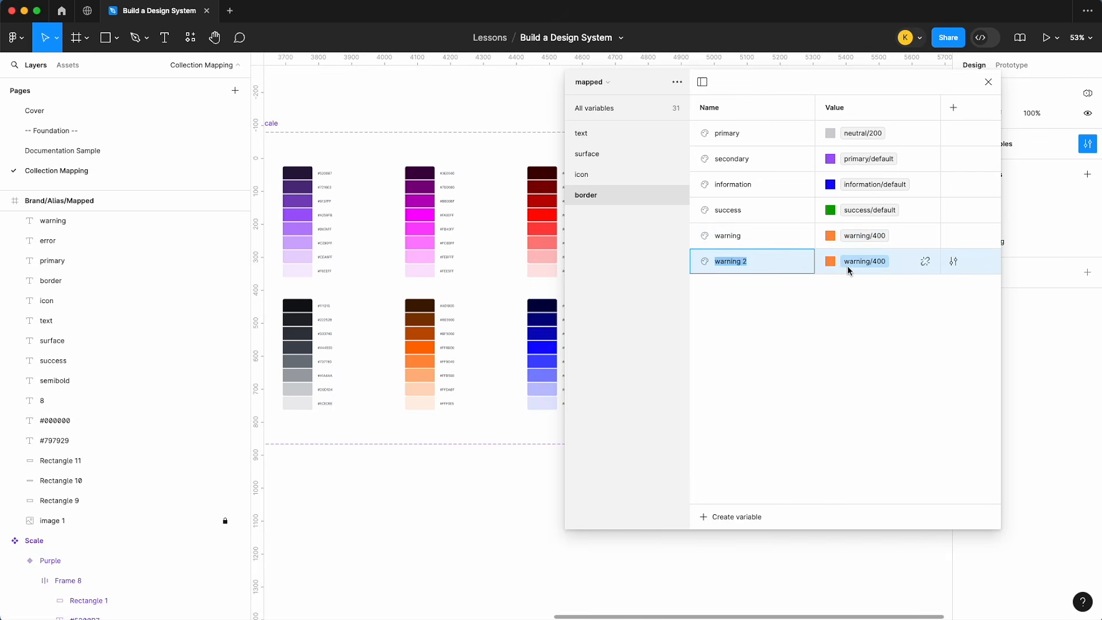
{"action": "type", "text": "error"}
{"action": "left_click", "coordinate": [867, 263]}
{"action": "type", "text": "error"}
{"action": "left_click", "coordinate": [862, 487]}
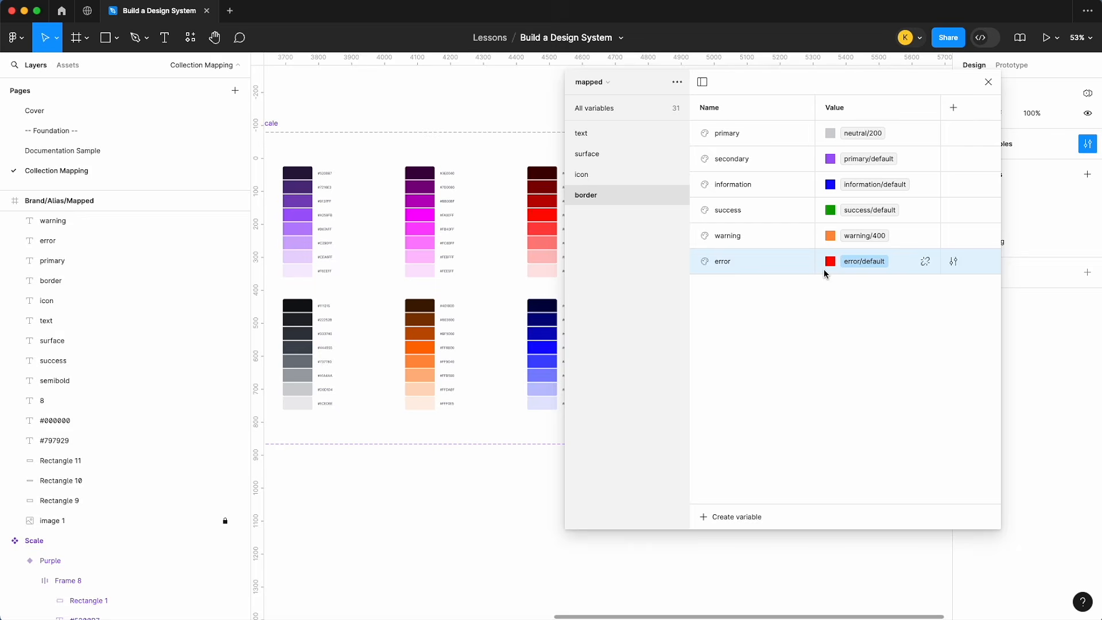
- Change the alias of the warning variable in the border group to warning/default
{"action": "left_click", "coordinate": [863, 236]}
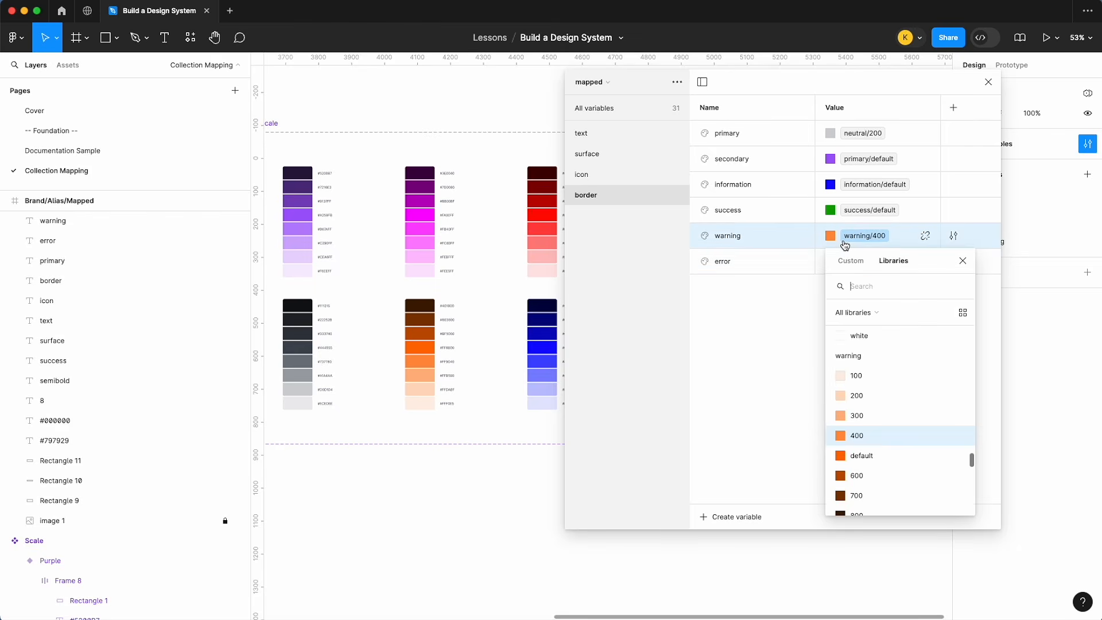
{"action": "left_click", "coordinate": [852, 455]}
- Duplicate the error border variable, name the copy disabled and alias it to neutral/300
{"action": "left_click", "coordinate": [786, 262]}
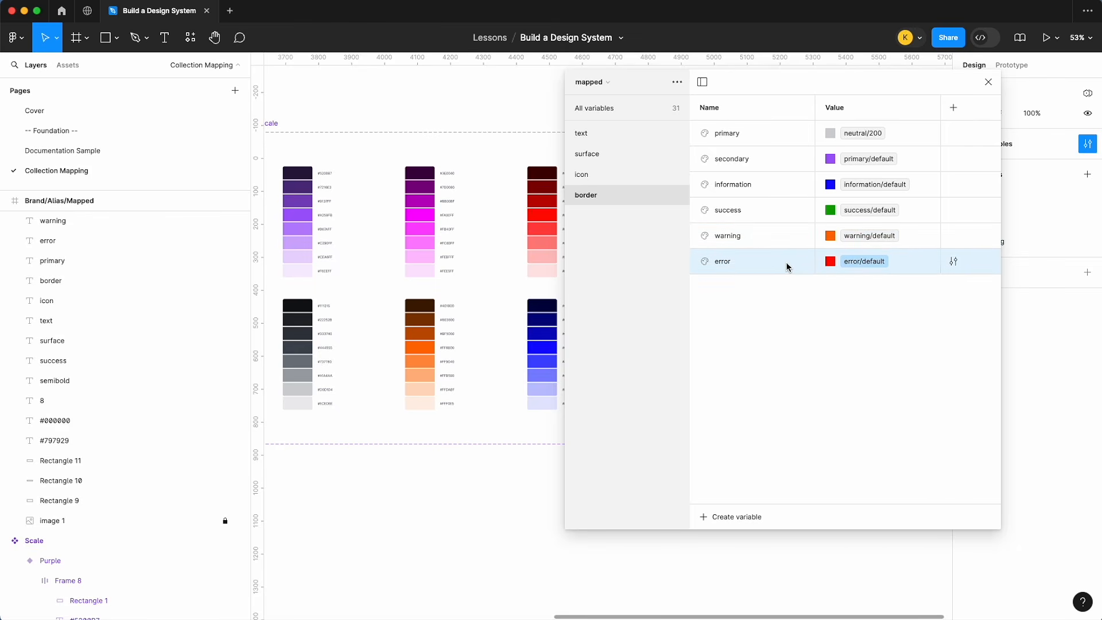
{"action": "key", "text": "super+d"}
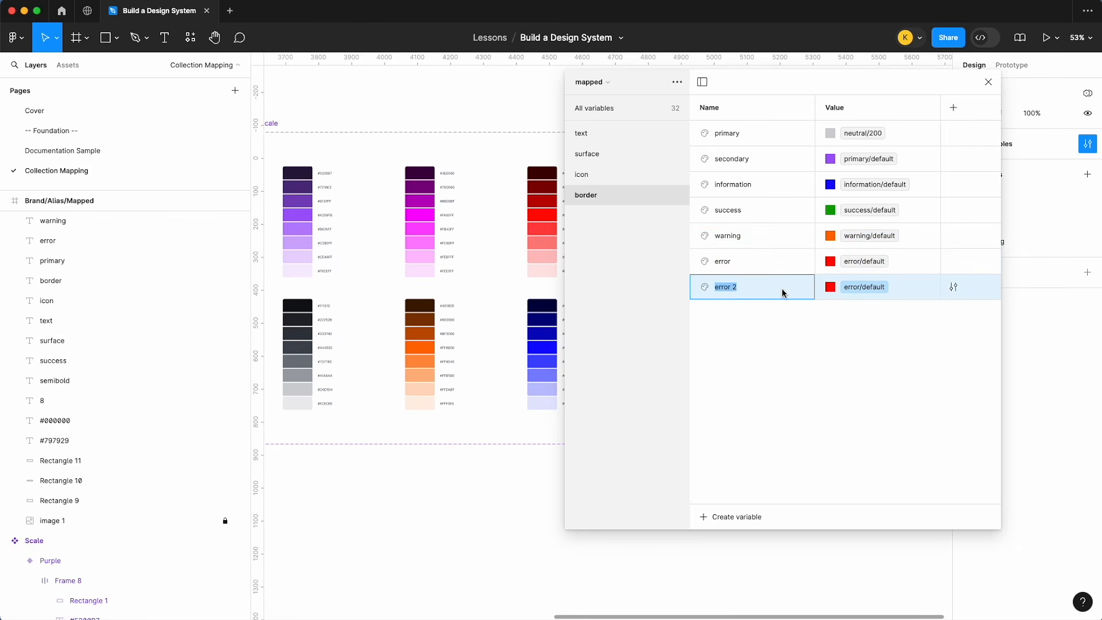
{"action": "type", "text": "disabled"}
{"action": "left_click", "coordinate": [866, 293]}
{"action": "type", "text": "neu"}
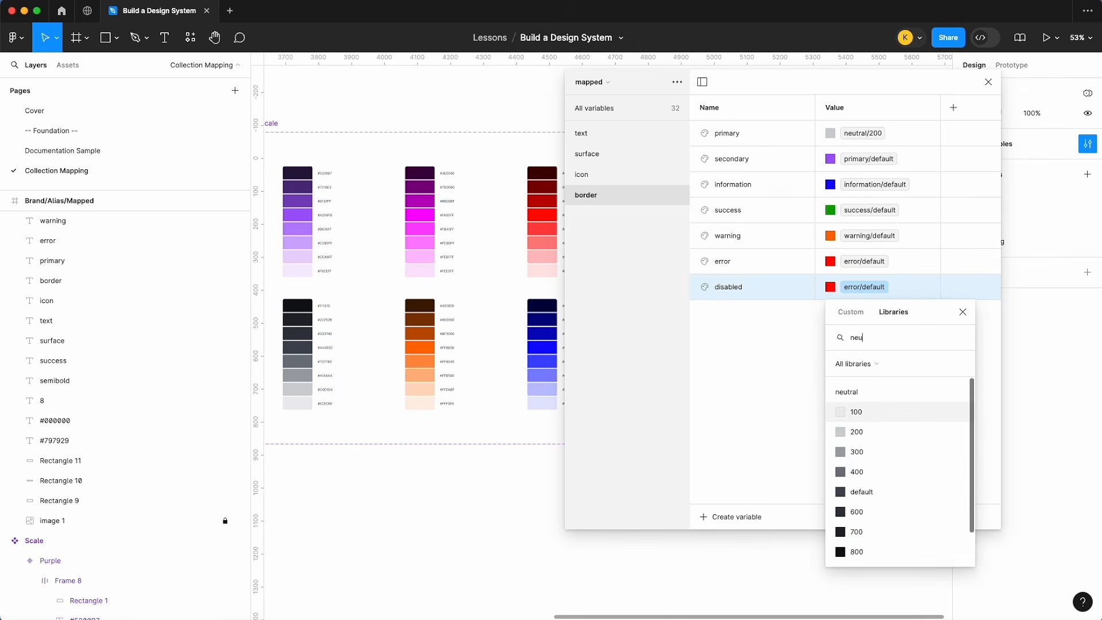
{"action": "left_click", "coordinate": [880, 451]}
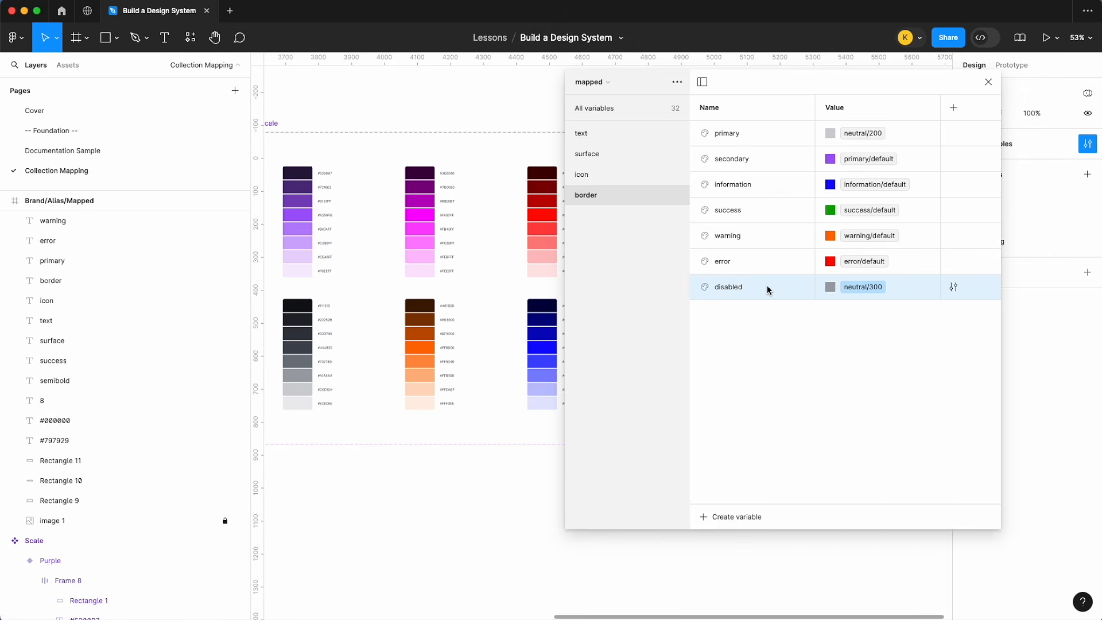
- Duplicate the disabled border variable and name the copy action
{"action": "key", "text": "super+d"}
{"action": "type", "text": "action"}
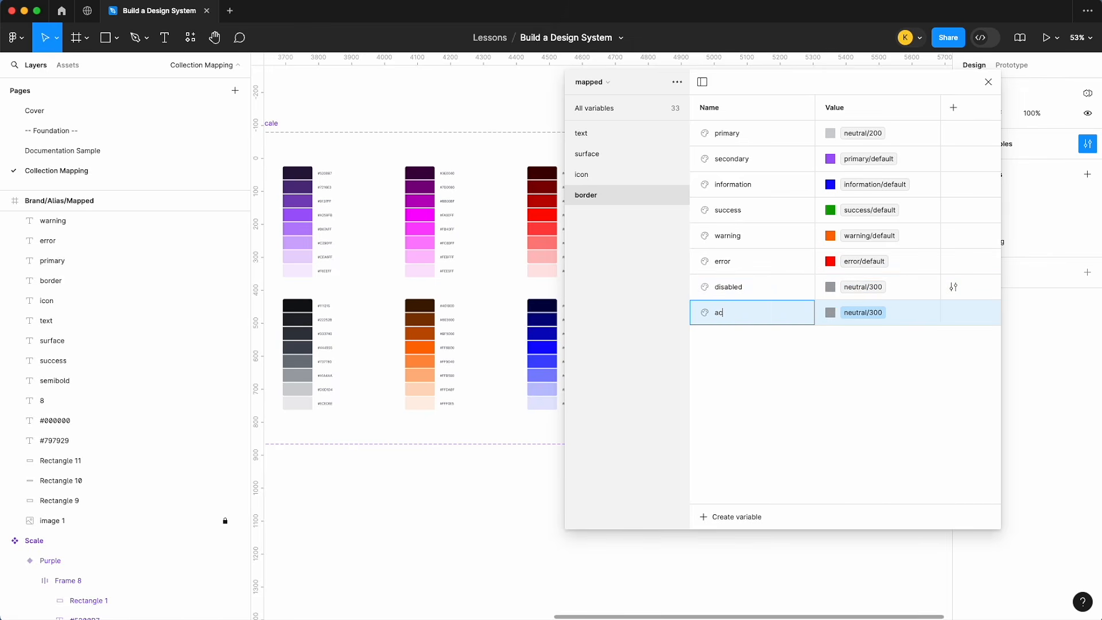
{"action": "left_click", "coordinate": [873, 315]}
{"action": "left_click", "coordinate": [874, 313]}
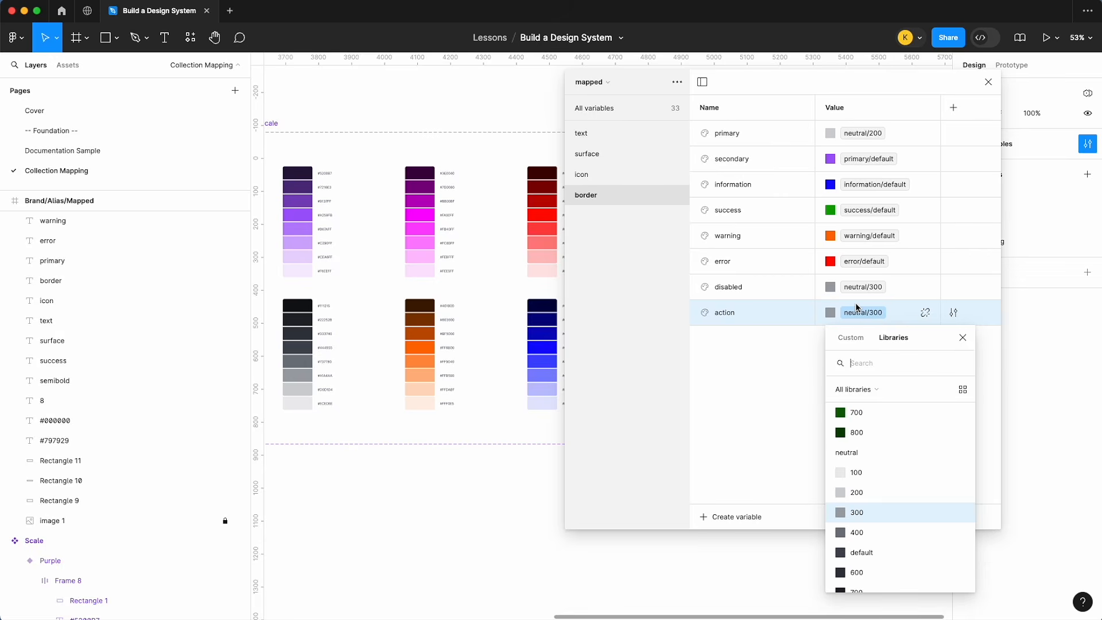
- Check the aliases used in the surface group, and alias the border group's action variable to primary/default
{"action": "left_click", "coordinate": [624, 154]}
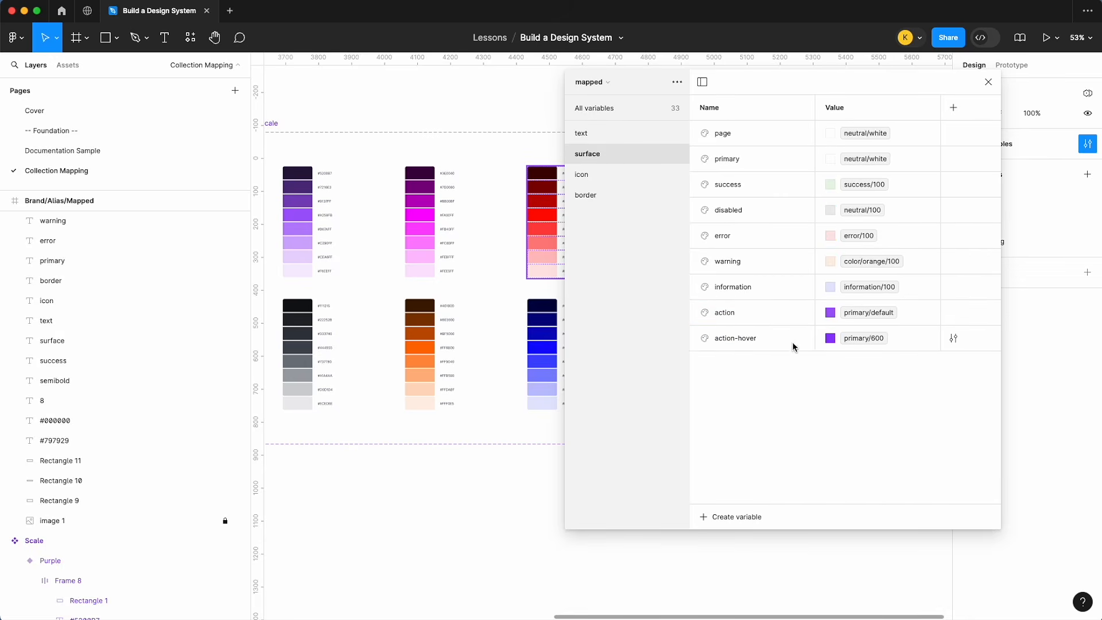
{"action": "left_click", "coordinate": [612, 196]}
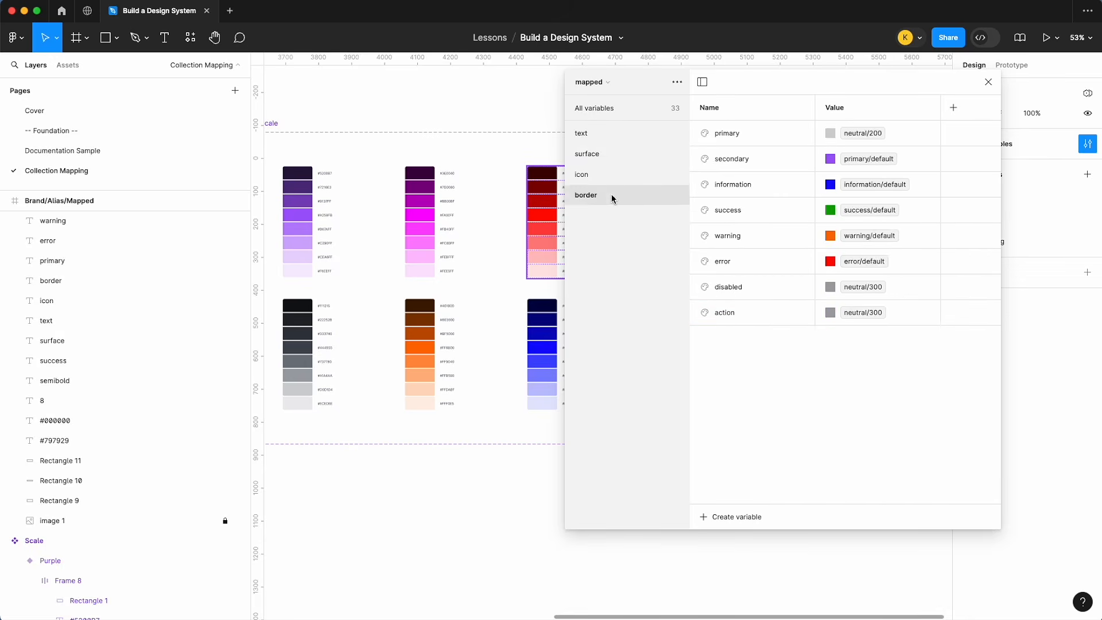
{"action": "left_click", "coordinate": [872, 314]}
{"action": "scroll", "coordinate": [868, 490], "scroll_direction": "down", "scroll_amount": 3}
{"action": "type", "text": "pri"}
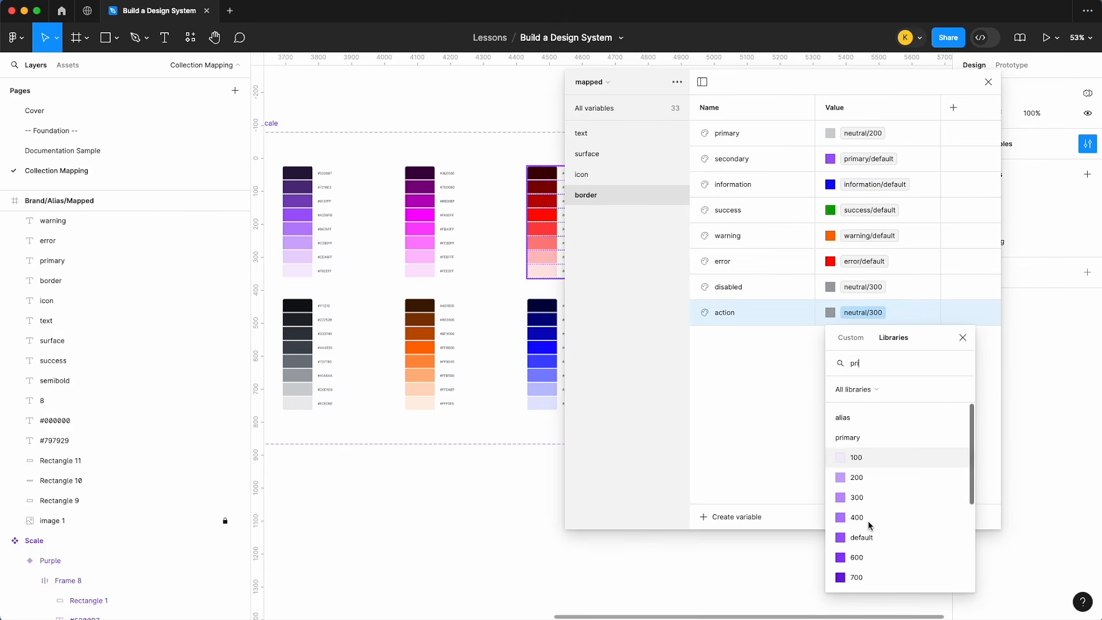
{"action": "left_click", "coordinate": [881, 539]}
- Duplicate the action border variable, name the copy action-hover and alias it to primary/600
{"action": "key", "text": "super+d"}
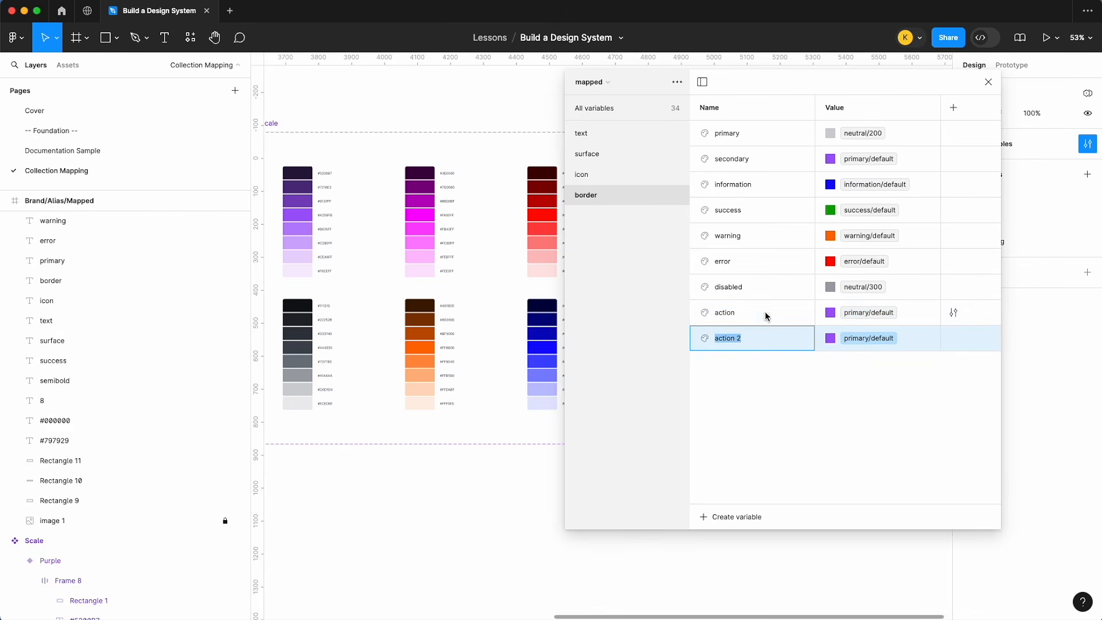
{"action": "type", "text": "action-hover"}
{"action": "left_click", "coordinate": [855, 341]}
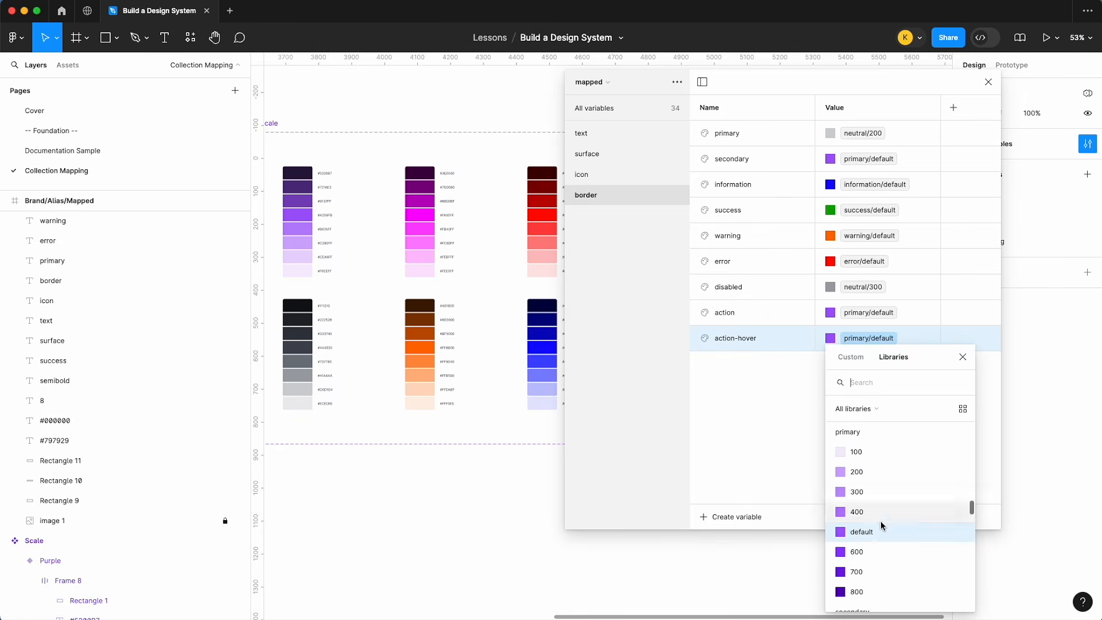
{"action": "left_click", "coordinate": [872, 552]}
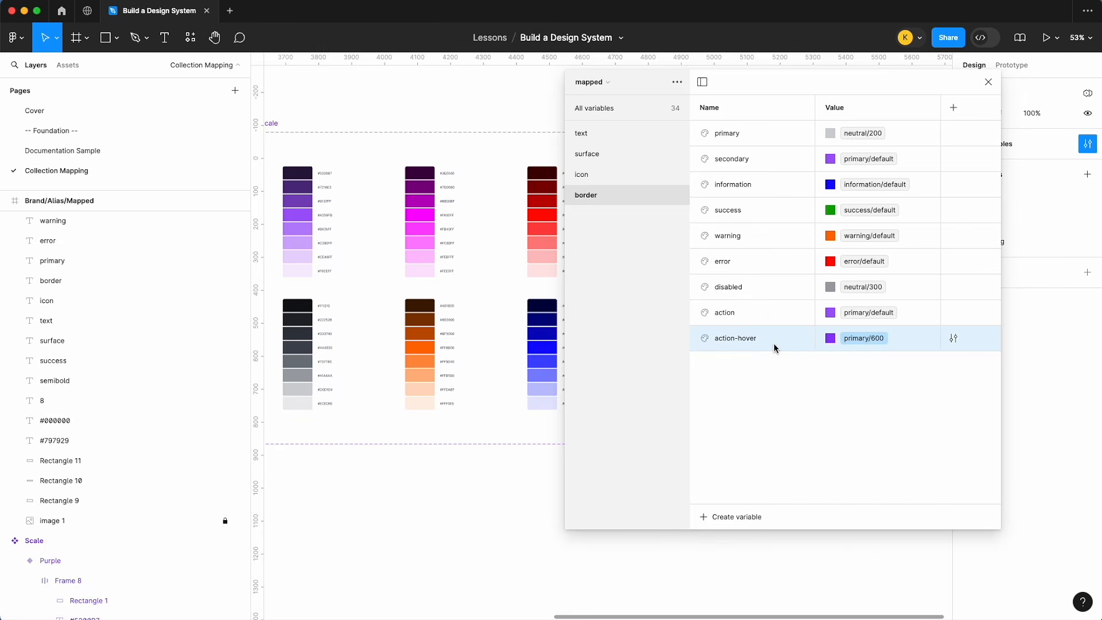
- Duplicate the action-hover border variable, name the copy focus and alias it to primary/default
{"action": "key", "text": "super+d"}
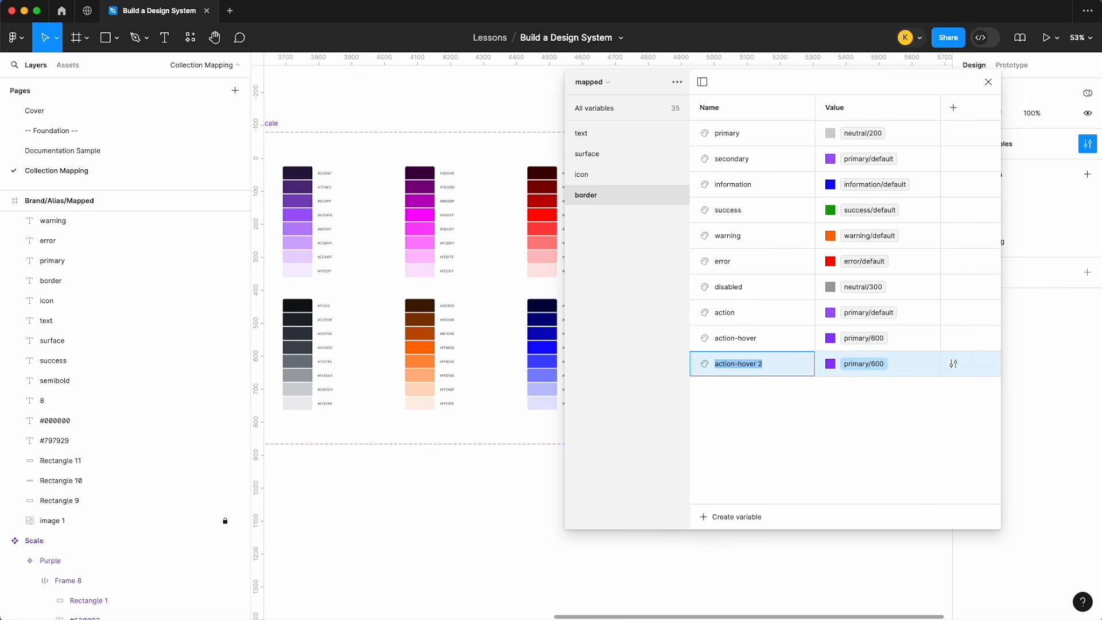
{"action": "type", "text": "focus"}
{"action": "left_click", "coordinate": [873, 368]}
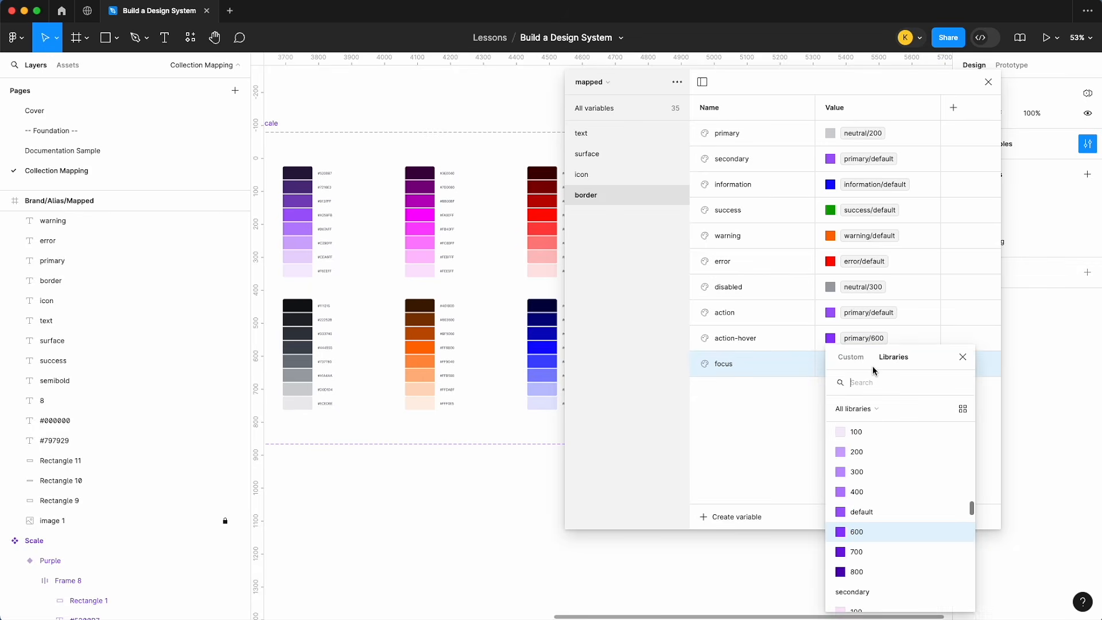
{"action": "left_click", "coordinate": [884, 512]}
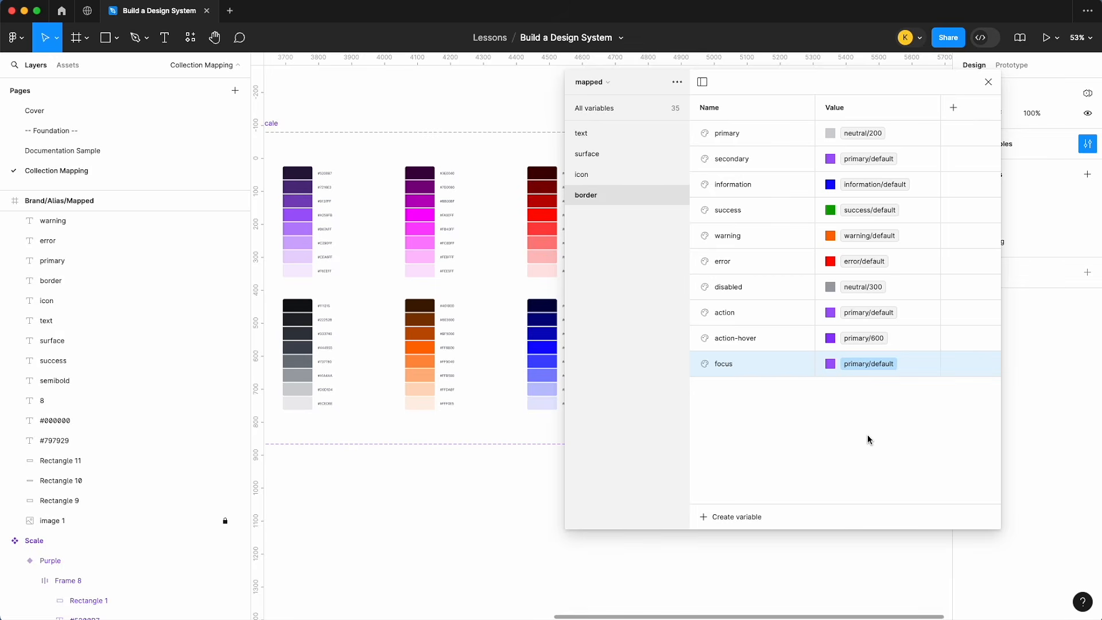
- Try to gather all variables of the text, surface, icon and border groups into one new group, and undo it
{"action": "left_click", "coordinate": [604, 133]}
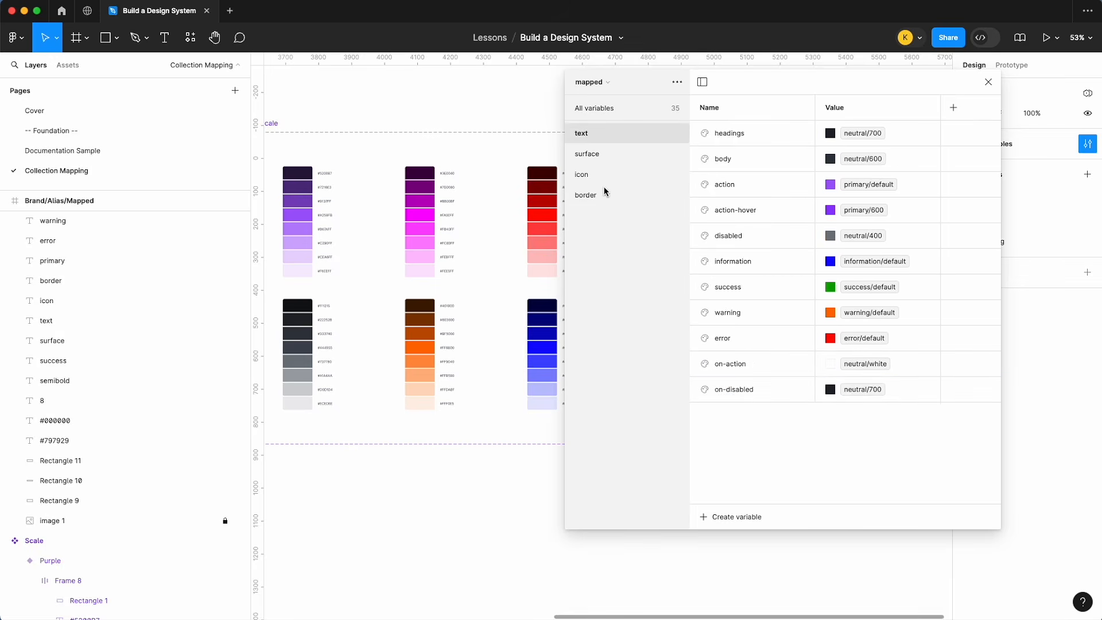
{"action": "left_click", "coordinate": [604, 187], "text": "shift"}
{"action": "right_click", "coordinate": [604, 187]}
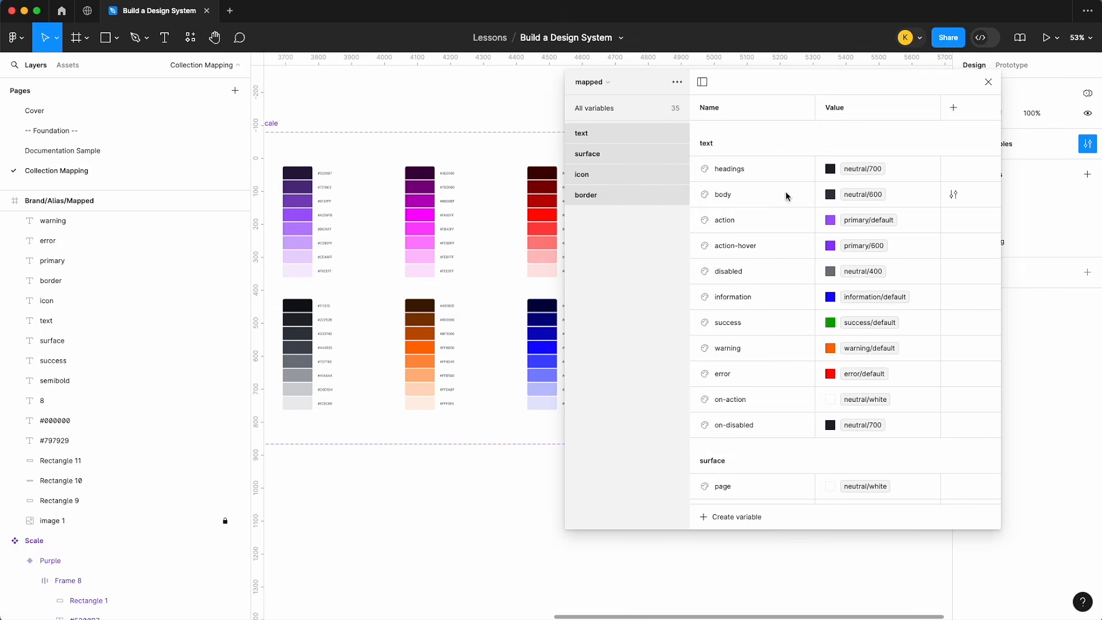
{"action": "scroll", "coordinate": [775, 332], "scroll_direction": "down", "scroll_amount": 10}
{"action": "key", "text": "super+a"}
{"action": "right_click", "coordinate": [740, 493]}
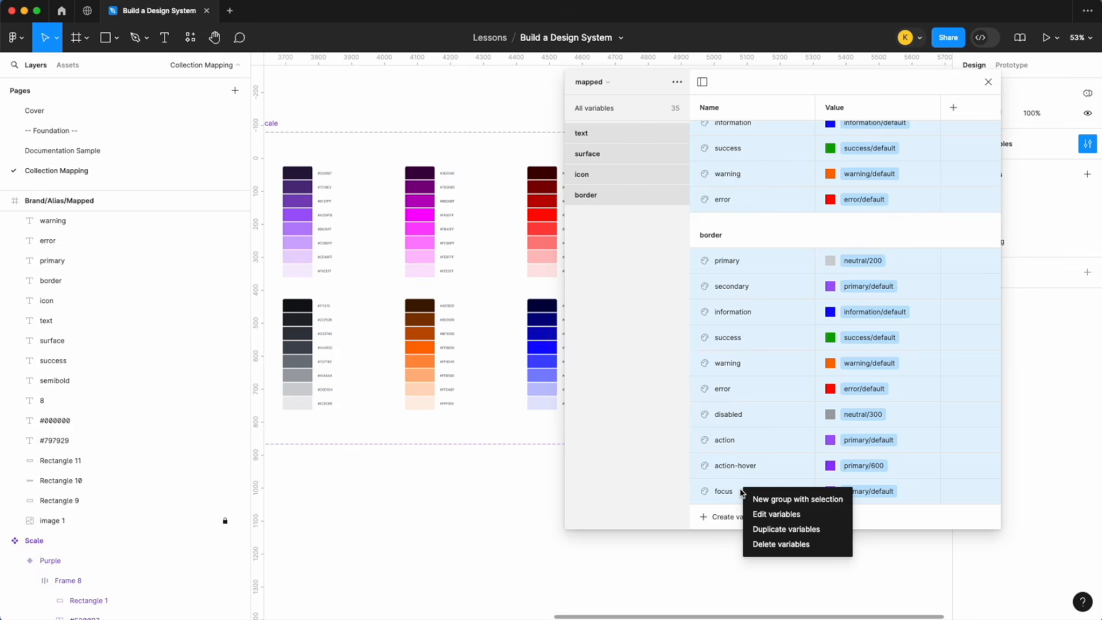
{"action": "left_click", "coordinate": [772, 561]}
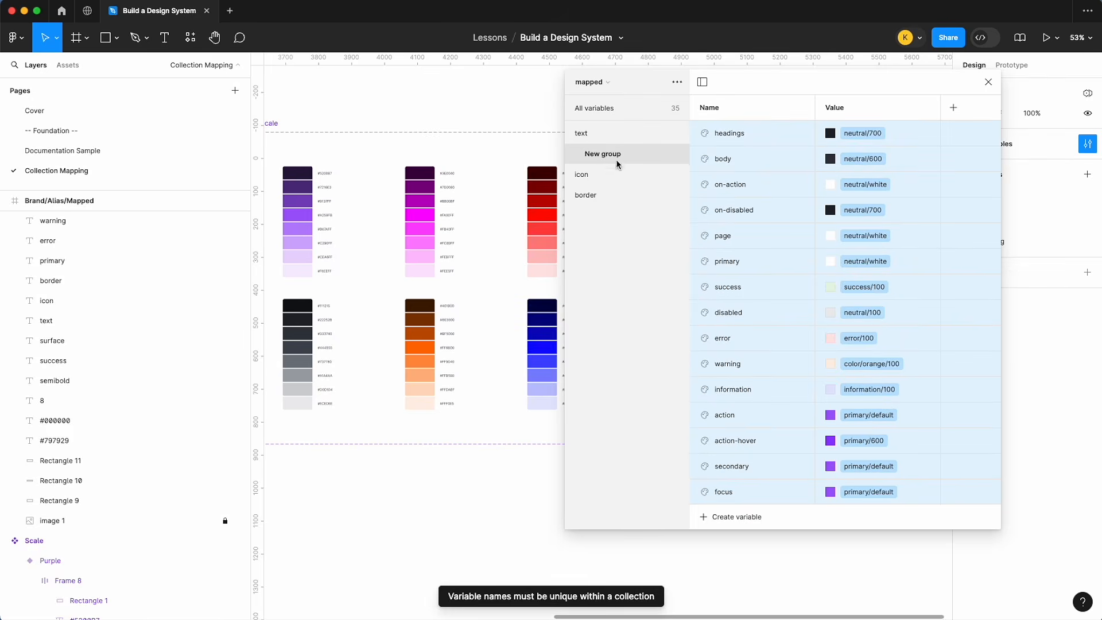
{"action": "key", "text": "super+z"}
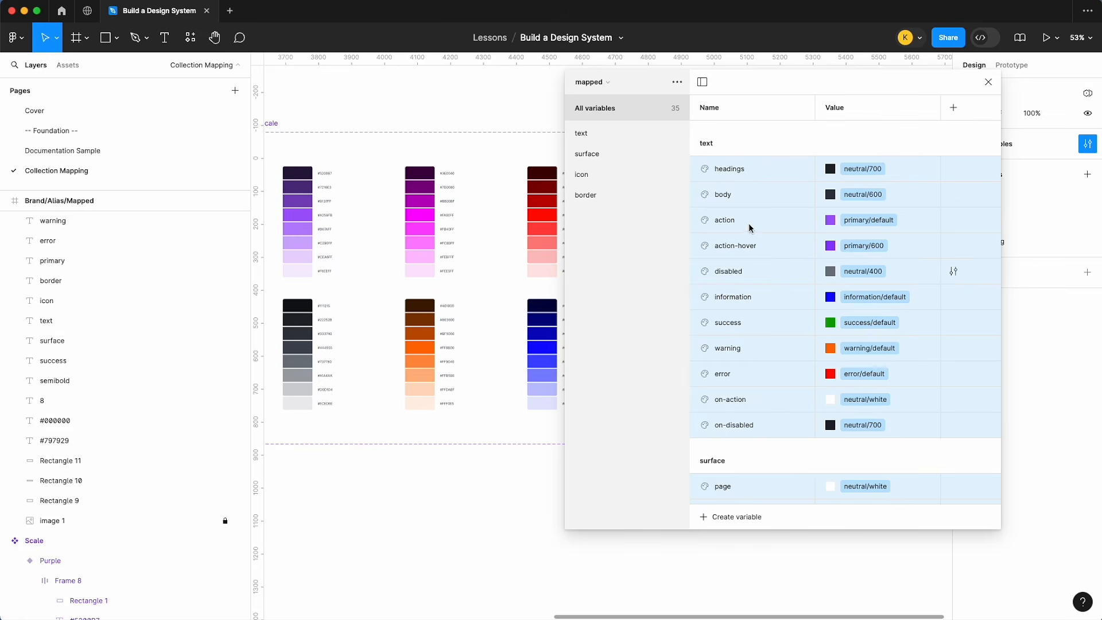
- Review the full list of variables in the mapped collection, including the border group
{"action": "scroll", "coordinate": [739, 241], "scroll_direction": "down", "scroll_amount": 10}
{"action": "scroll", "coordinate": [739, 242], "scroll_direction": "up", "scroll_amount": 10}
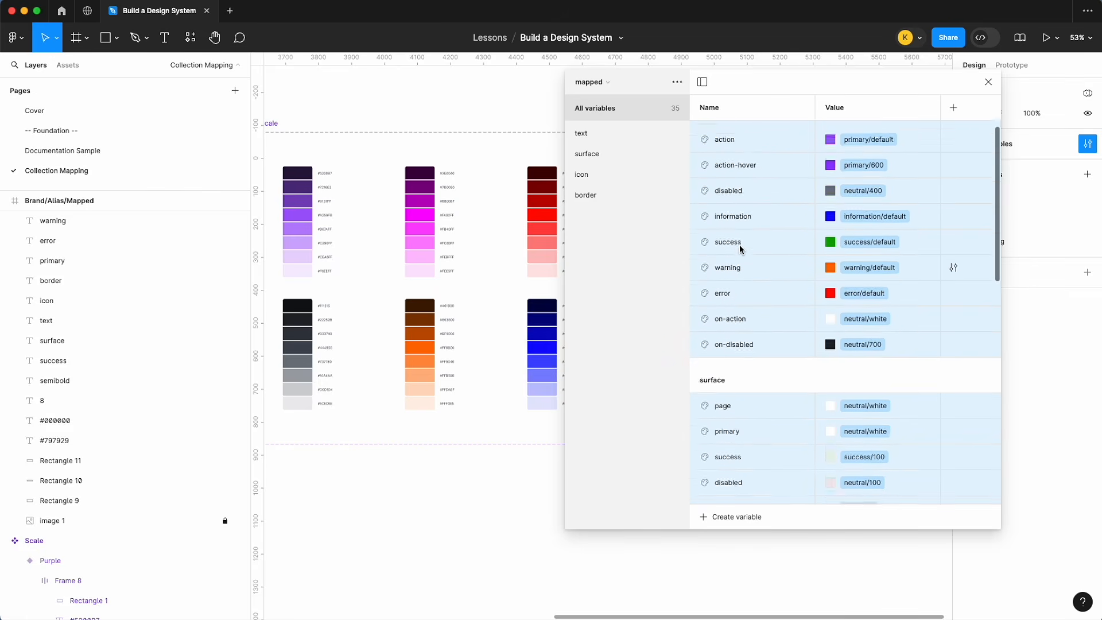
{"action": "left_click", "coordinate": [586, 194]}
{"action": "left_click", "coordinate": [602, 109]}
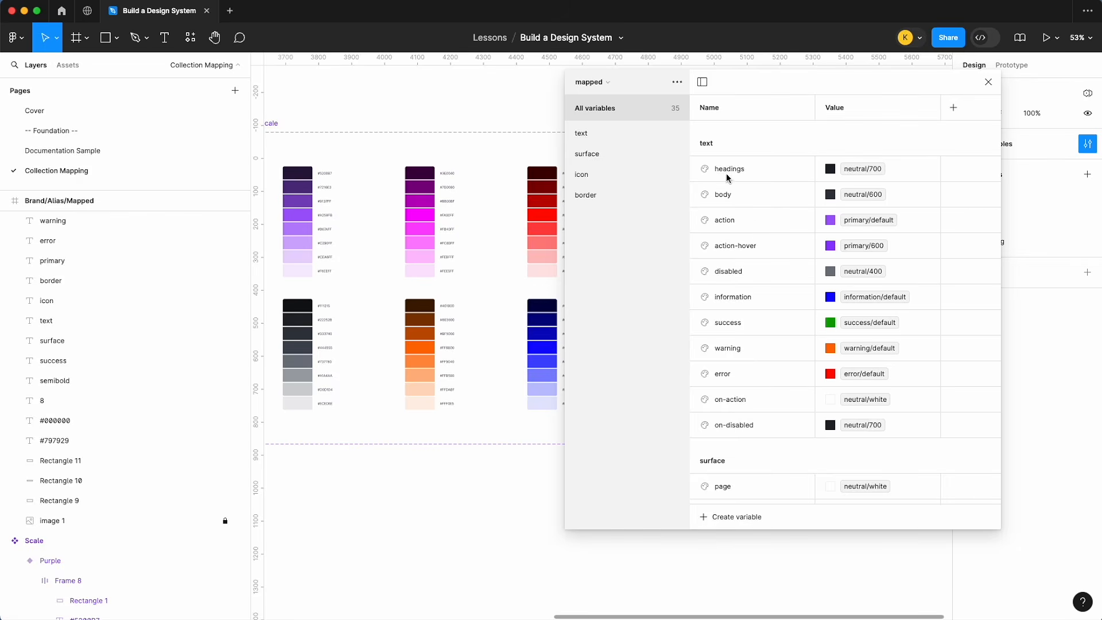
- View the brand collection beside the Brand/Alias/Mapped tree diagram on the canvas, and switch to the alias collection
{"action": "left_click", "coordinate": [602, 83]}
{"action": "left_click", "coordinate": [621, 89]}
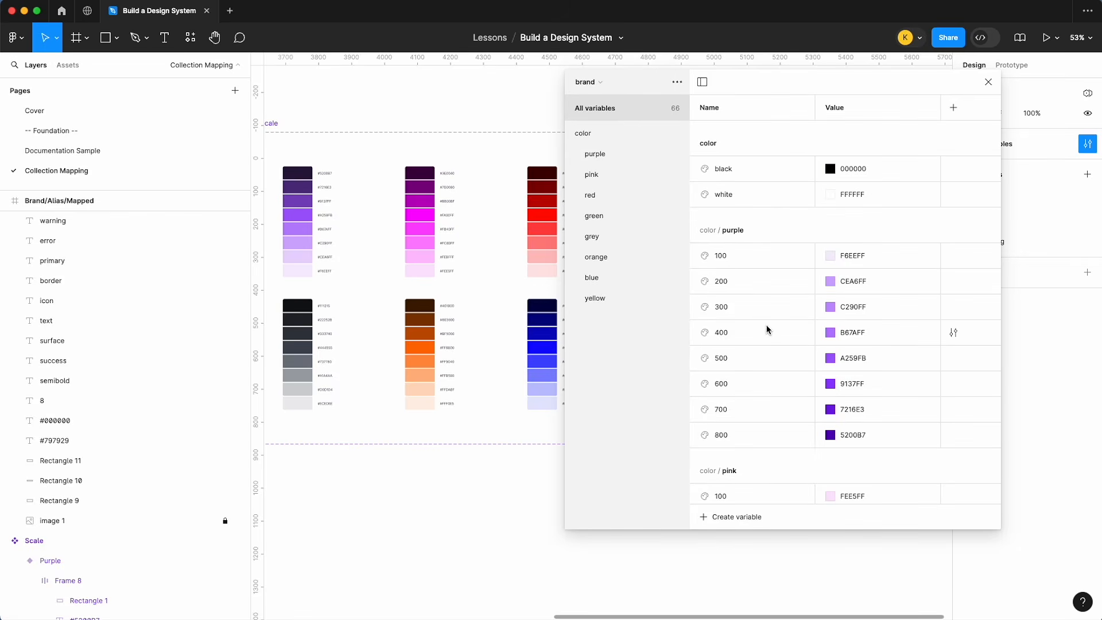
{"action": "scroll", "coordinate": [443, 276], "scroll_direction": "left", "scroll_amount": 3}
{"action": "scroll", "coordinate": [443, 276], "scroll_direction": "left", "scroll_amount": 6}
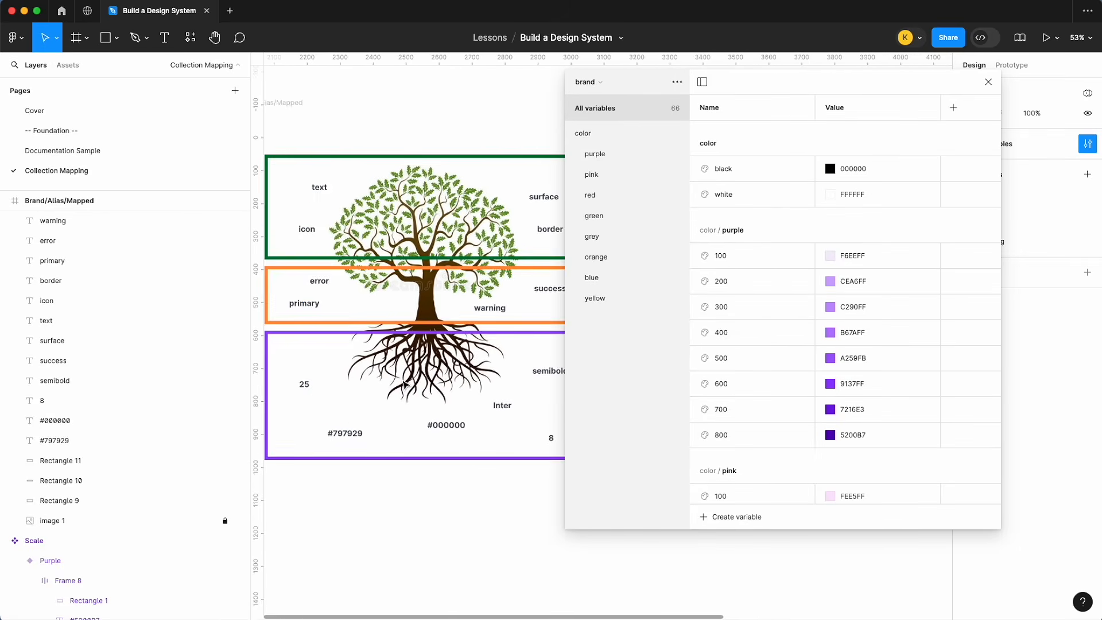
{"action": "scroll", "coordinate": [418, 378], "scroll_direction": "down", "scroll_amount": 2}
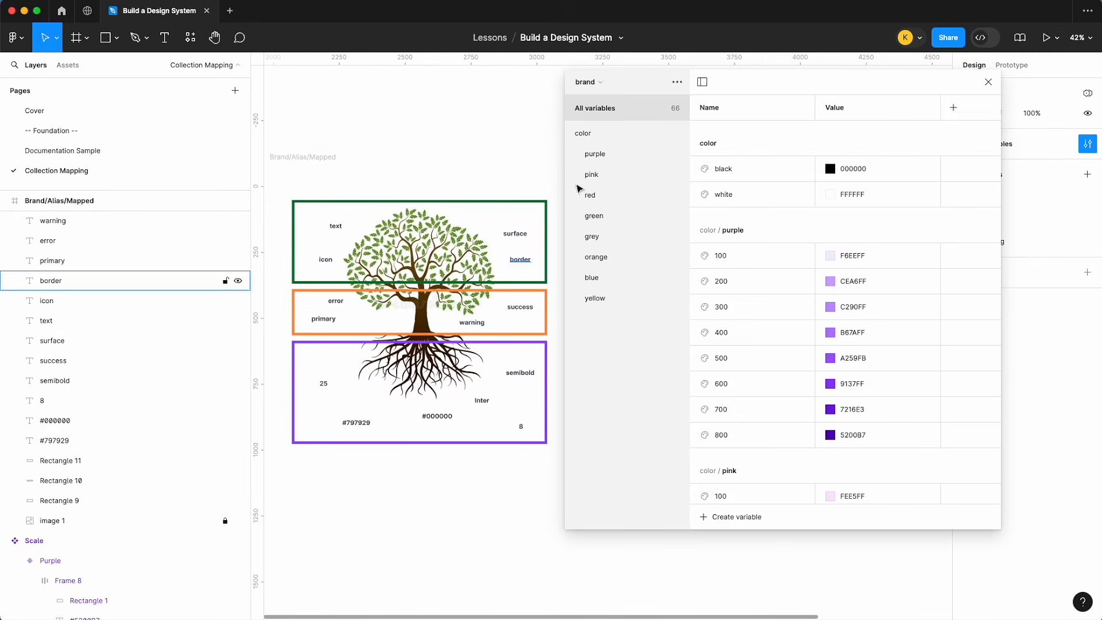
{"action": "left_click", "coordinate": [594, 90]}
{"action": "left_click", "coordinate": [614, 70]}
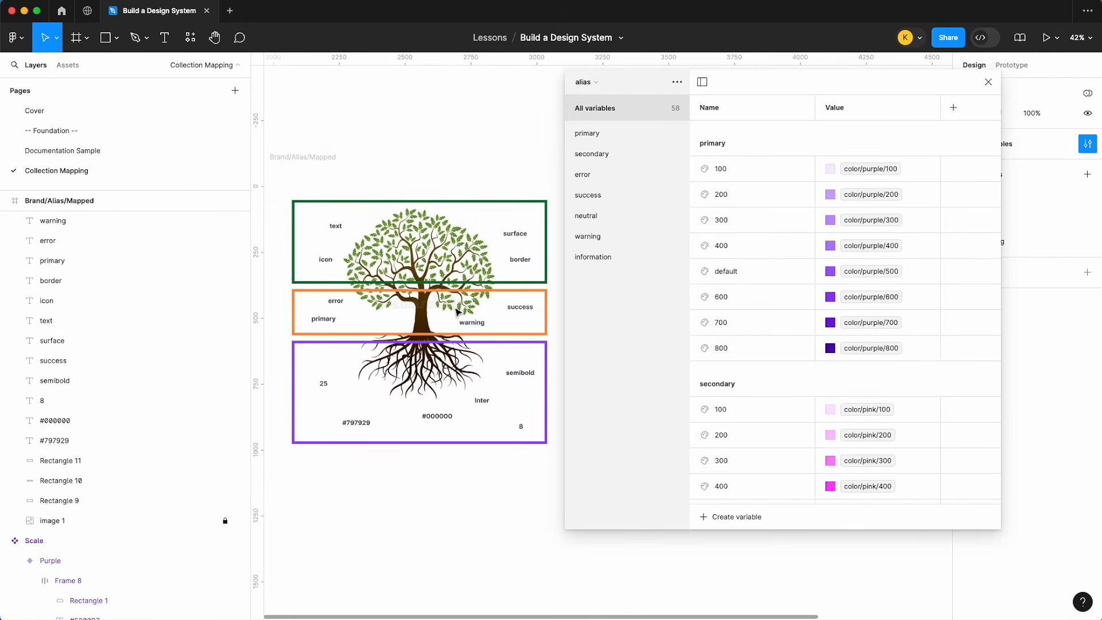
- Switch the variables view from the alias collection to the mapped collection
{"action": "left_click", "coordinate": [599, 83]}
{"action": "left_click", "coordinate": [603, 111]}
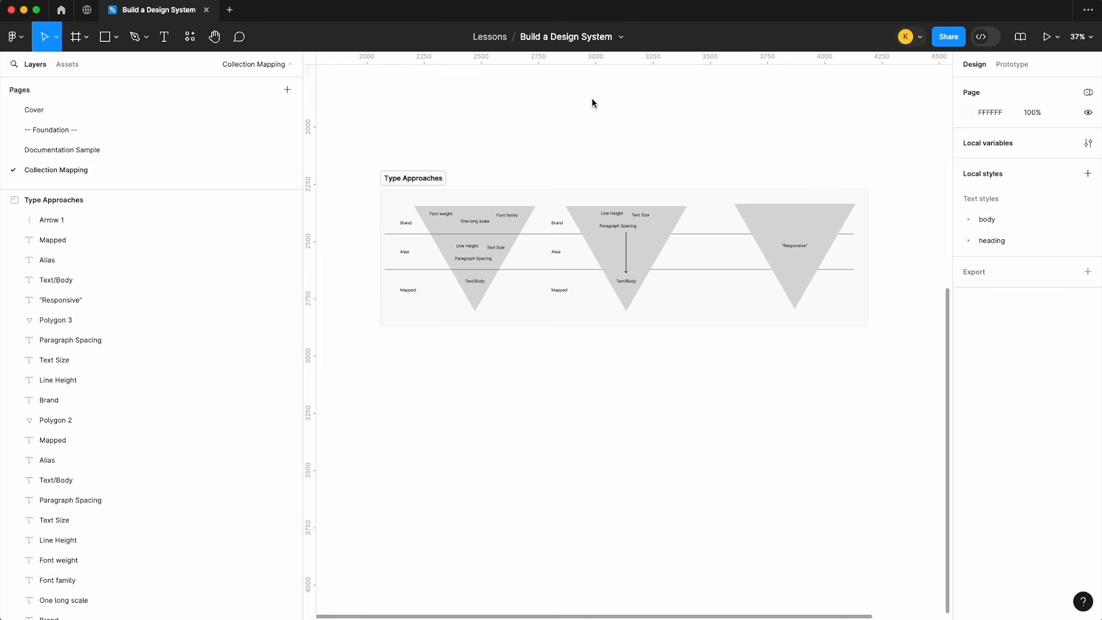
- Examine the three Type Approaches diagrams, comparing where type properties sit across Brand, Alias and Mapped, including the "Responsive" triangle
{"action": "scroll", "coordinate": [455, 192], "scroll_direction": "up", "scroll_amount": 5}
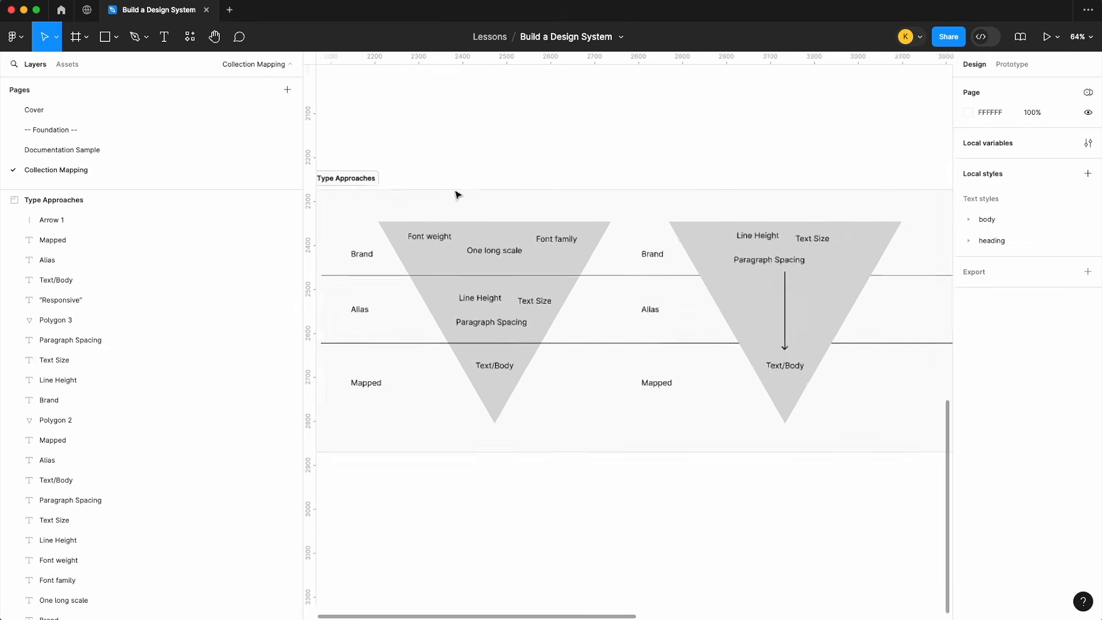
{"action": "scroll", "coordinate": [550, 116], "scroll_direction": "up", "scroll_amount": 4}
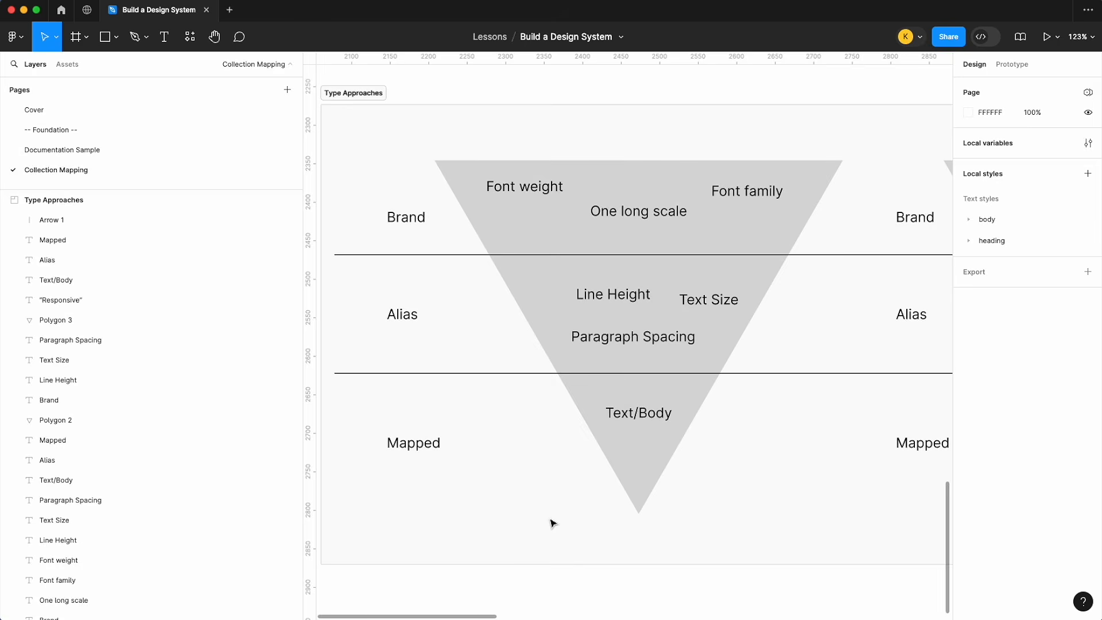
{"action": "scroll", "coordinate": [551, 522], "scroll_direction": "right", "scroll_amount": 10}
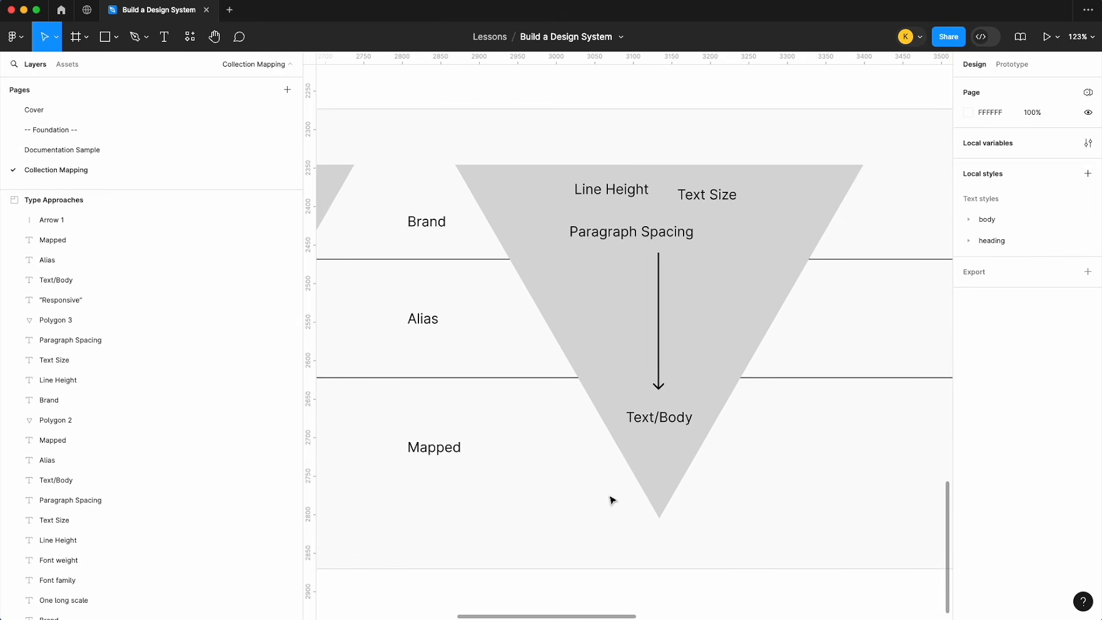
{"action": "scroll", "coordinate": [612, 500], "scroll_direction": "left", "scroll_amount": 9}
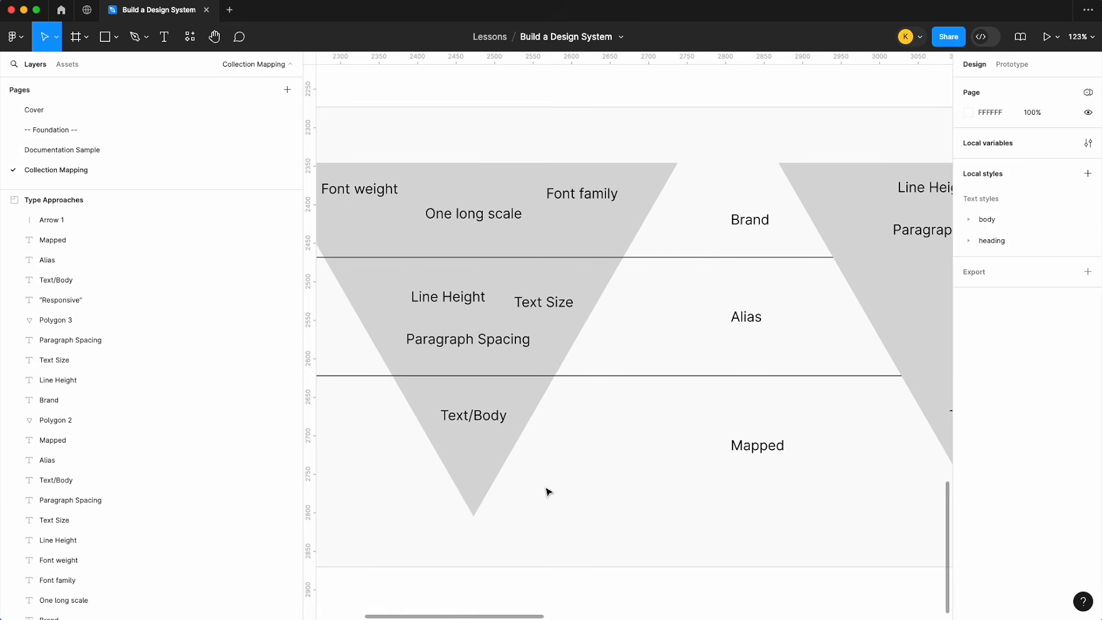
{"action": "scroll", "coordinate": [728, 307], "scroll_direction": "right", "scroll_amount": 8}
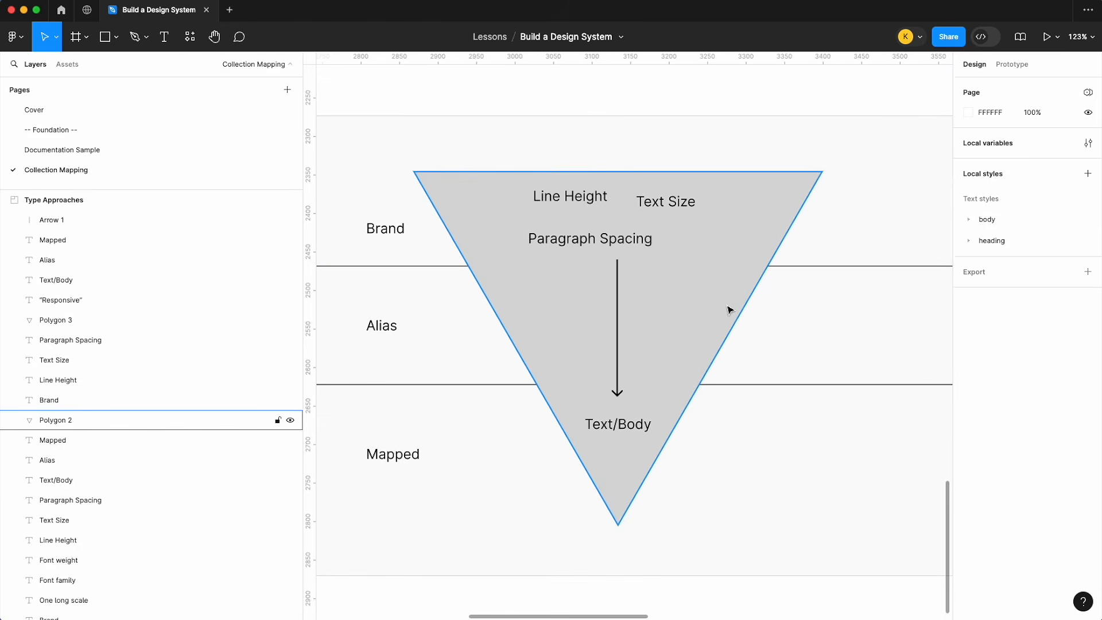
{"action": "scroll", "coordinate": [787, 327], "scroll_direction": "left", "scroll_amount": 2}
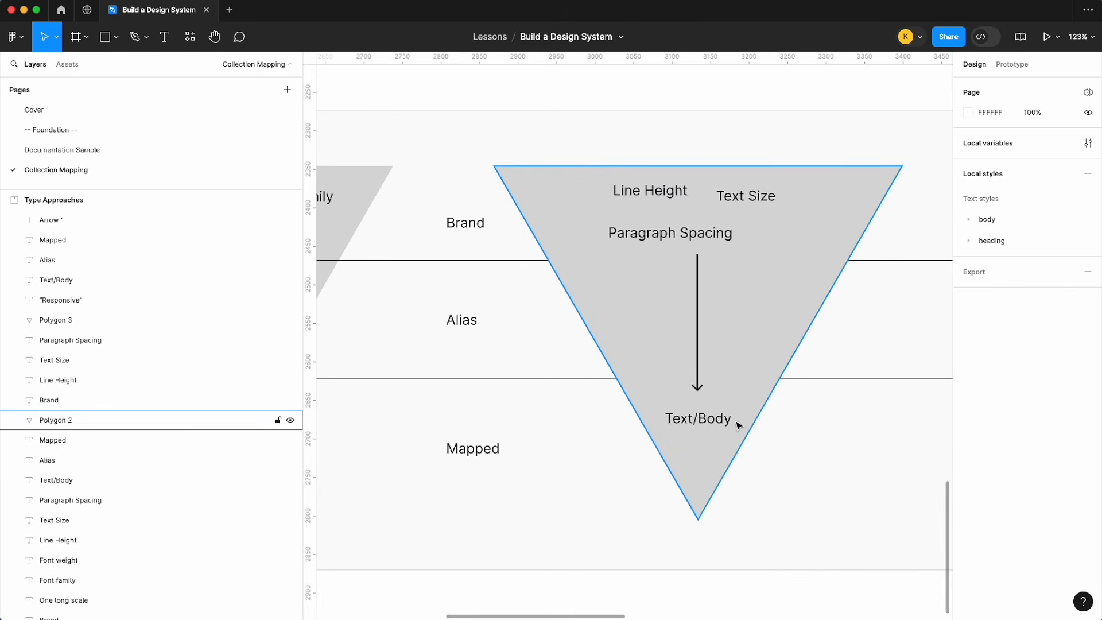
{"action": "scroll", "coordinate": [897, 484], "scroll_direction": "right", "scroll_amount": 10}
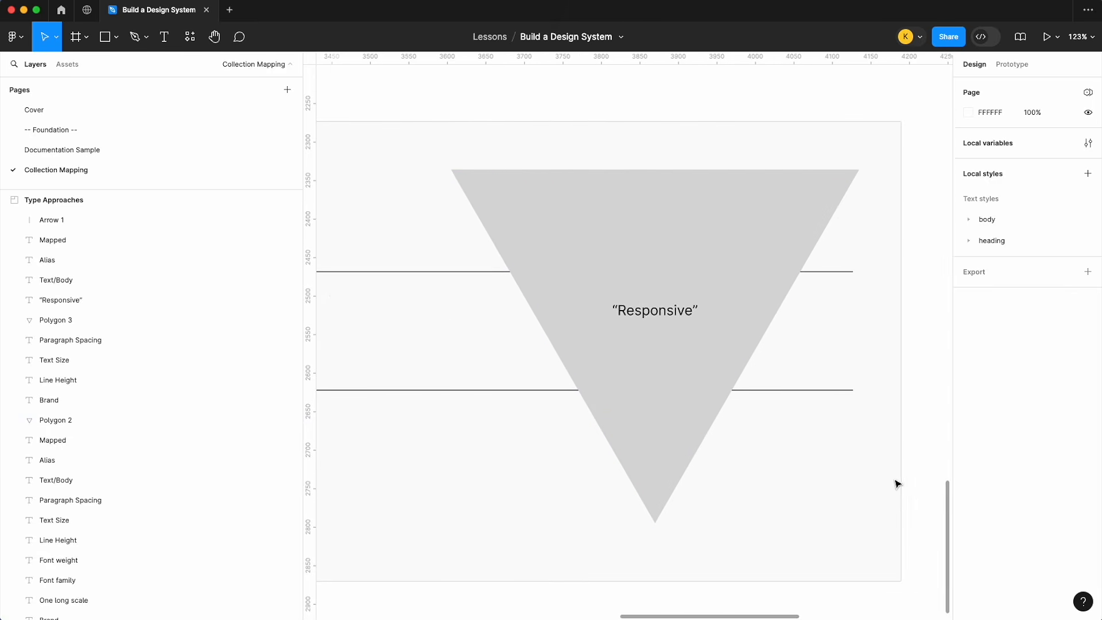
{"action": "scroll", "coordinate": [897, 485], "scroll_direction": "left", "scroll_amount": 2}
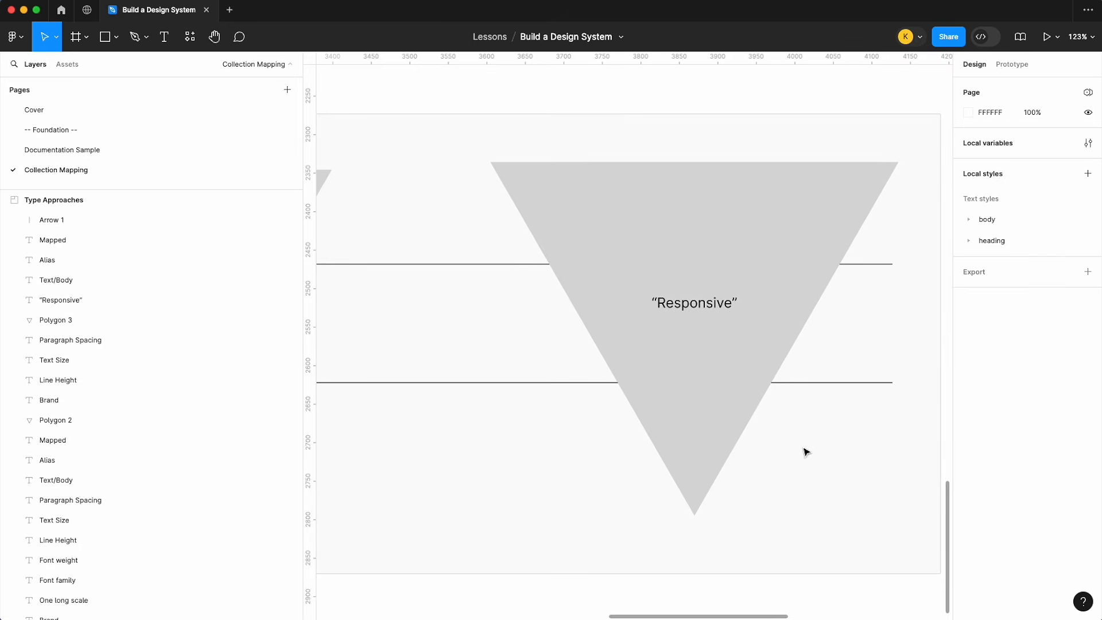
{"action": "scroll", "coordinate": [805, 451], "scroll_direction": "down", "scroll_amount": 3}
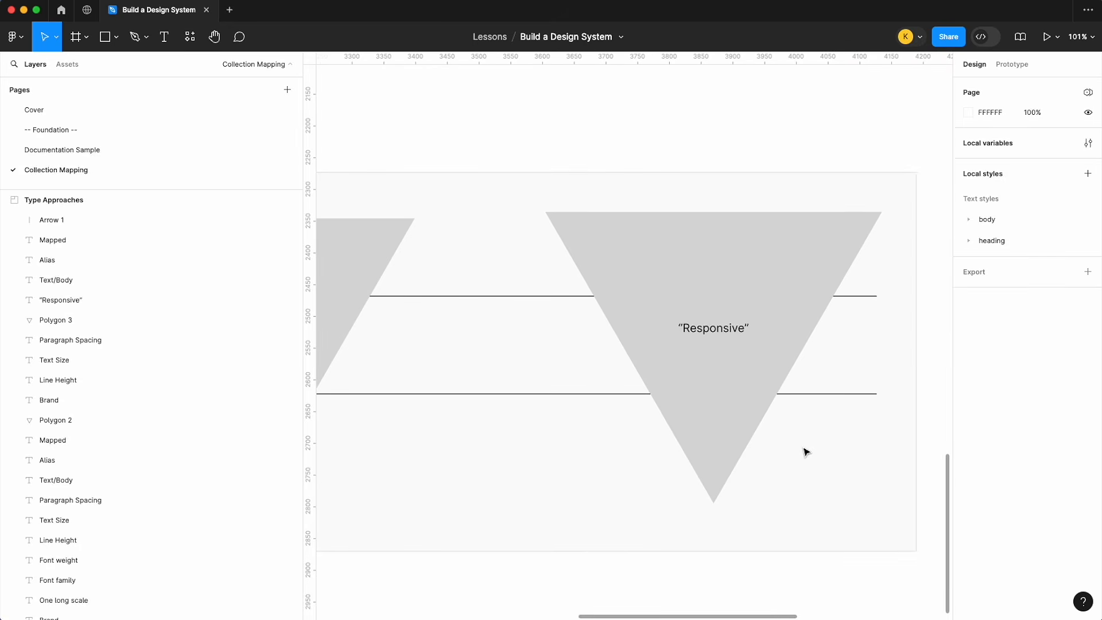
{"action": "scroll", "coordinate": [804, 450], "scroll_direction": "left", "scroll_amount": 10}
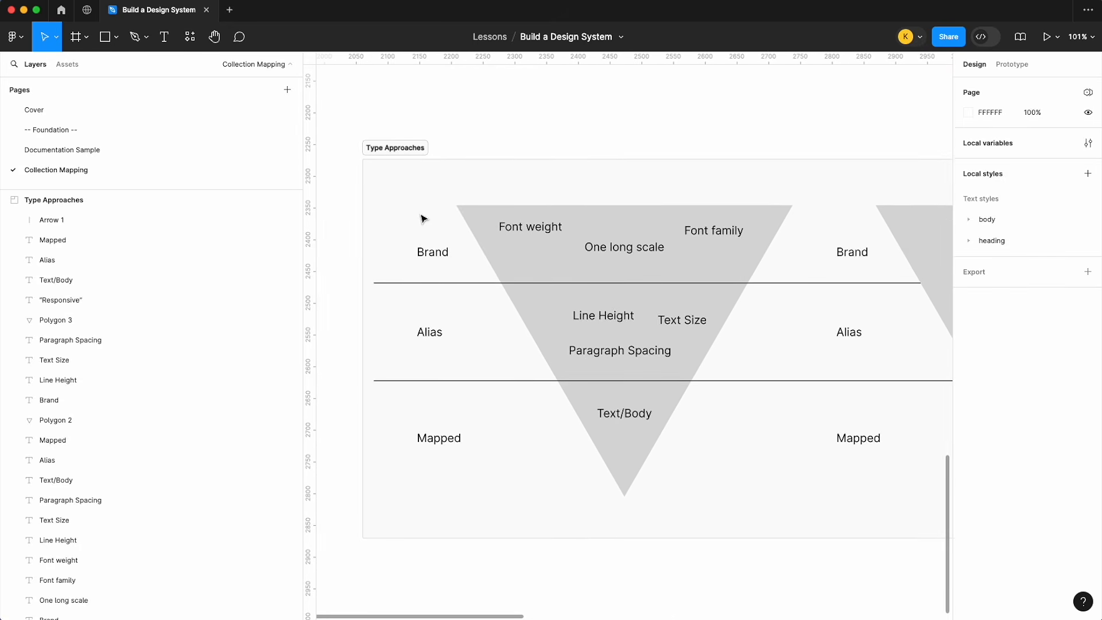
{"action": "scroll", "coordinate": [516, 250], "scroll_direction": "right", "scroll_amount": 10}
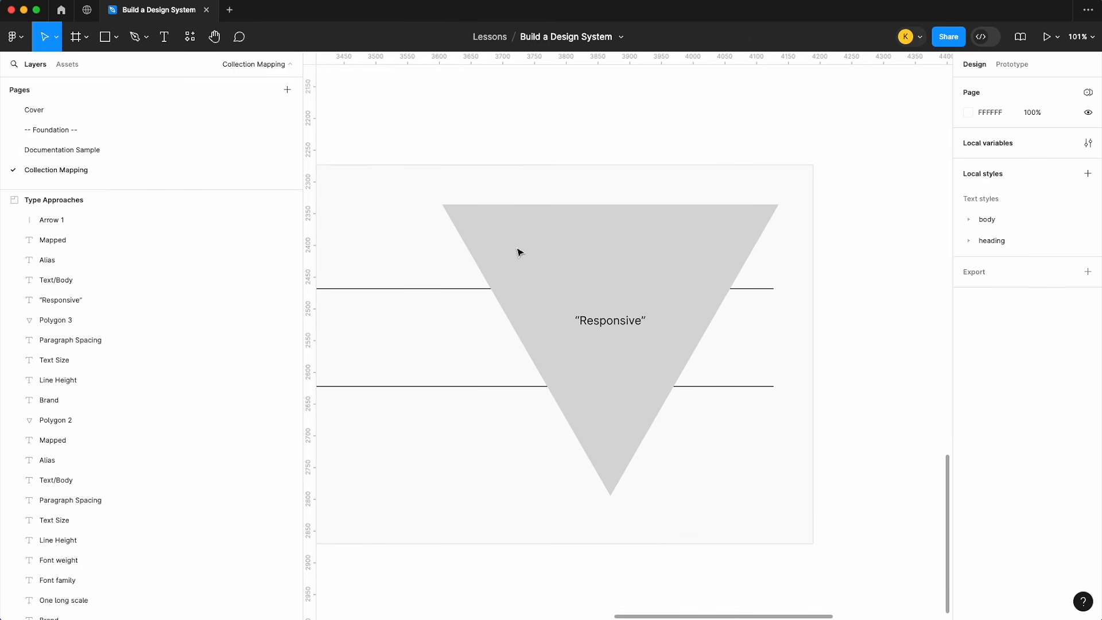
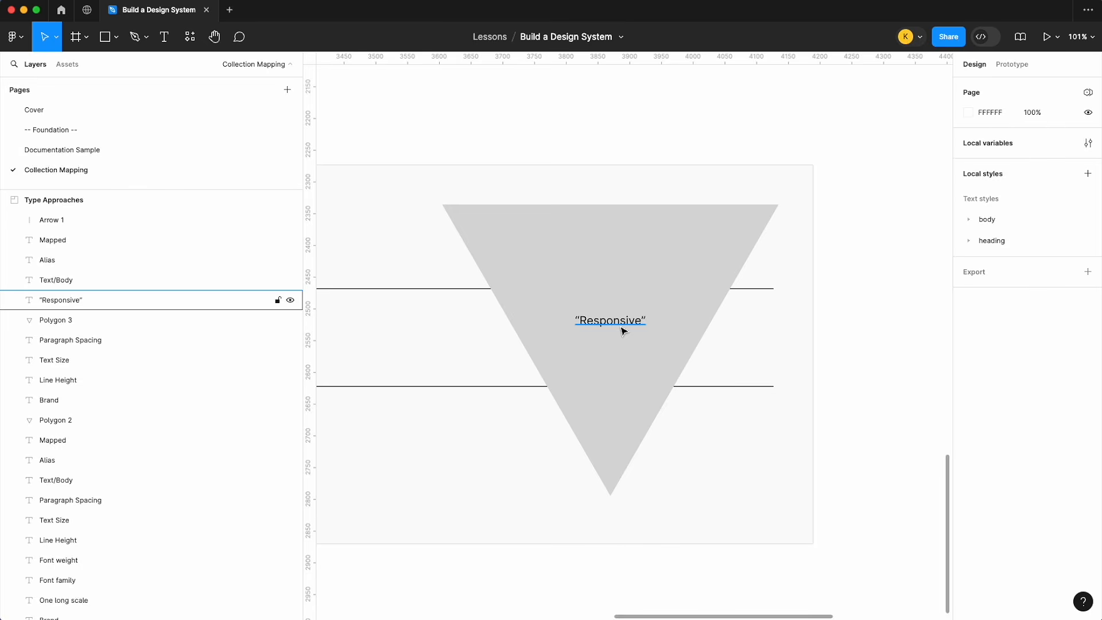
{"action": "left_click", "coordinate": [617, 366]}
{"action": "left_click", "coordinate": [636, 324]}
{"action": "left_click", "coordinate": [724, 334]}
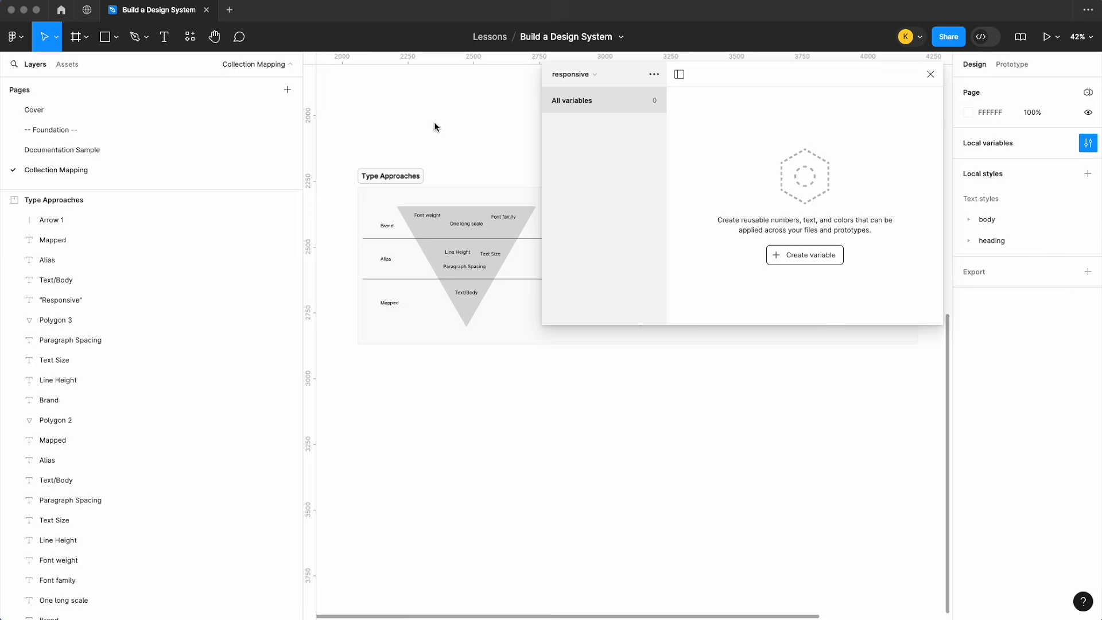
- Bring an empty canvas area into view, make the variables window taller, and check the list of collections while staying in responsive
{"action": "scroll", "coordinate": [434, 122], "scroll_direction": "right", "scroll_amount": 10}
{"action": "scroll", "coordinate": [498, 153], "scroll_direction": "right", "scroll_amount": 2}
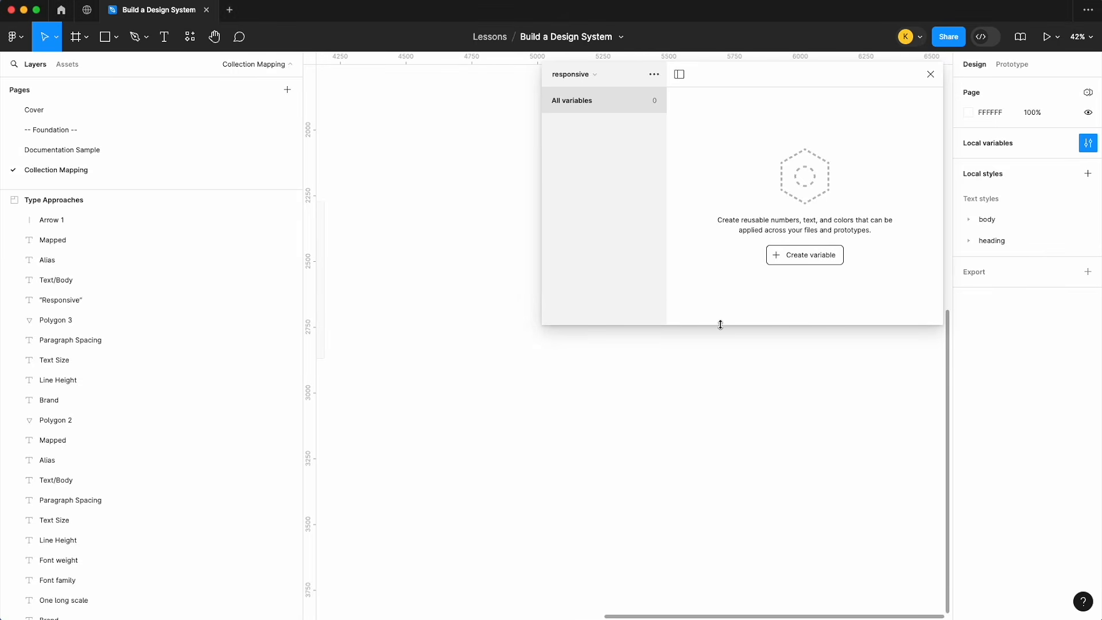
{"action": "left_click_drag", "start_coordinate": [719, 325], "coordinate": [720, 443]}
{"action": "scroll", "coordinate": [515, 334], "scroll_direction": "right", "scroll_amount": 1}
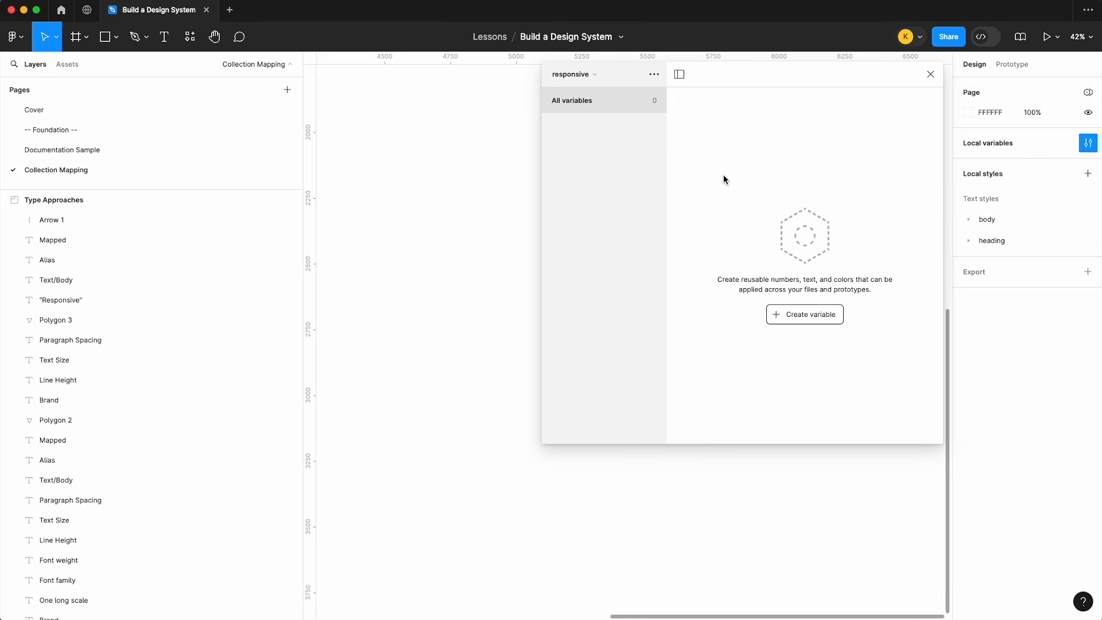
{"action": "left_click", "coordinate": [598, 75]}
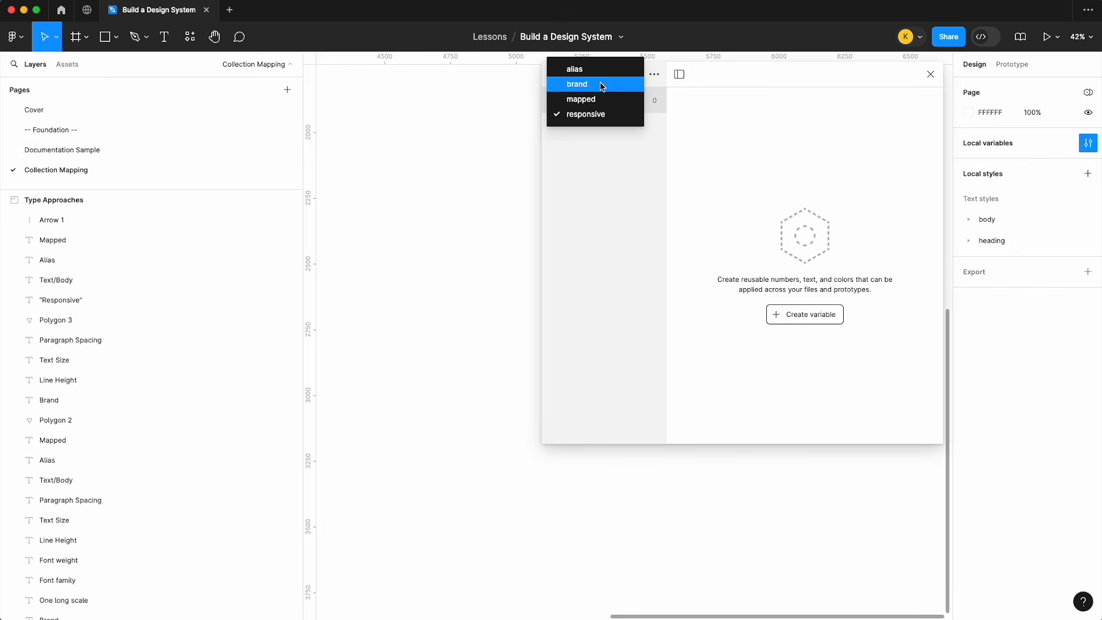
{"action": "left_click", "coordinate": [681, 147]}
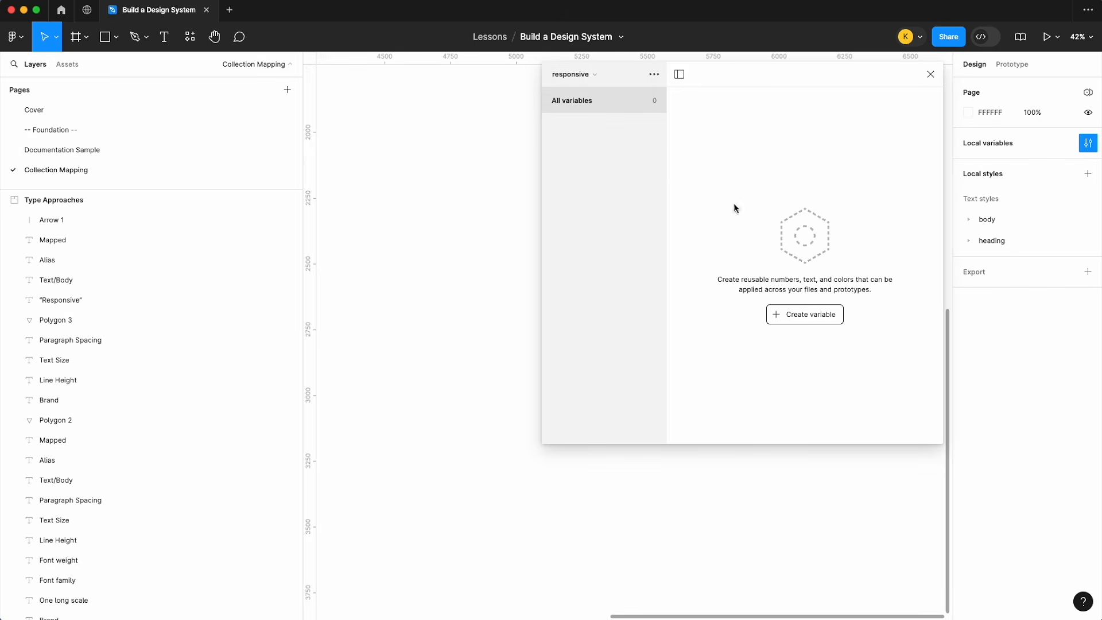
- Create a number variable named fontsize/body in the responsive collection and set its value to 16
{"action": "left_click", "coordinate": [807, 312]}
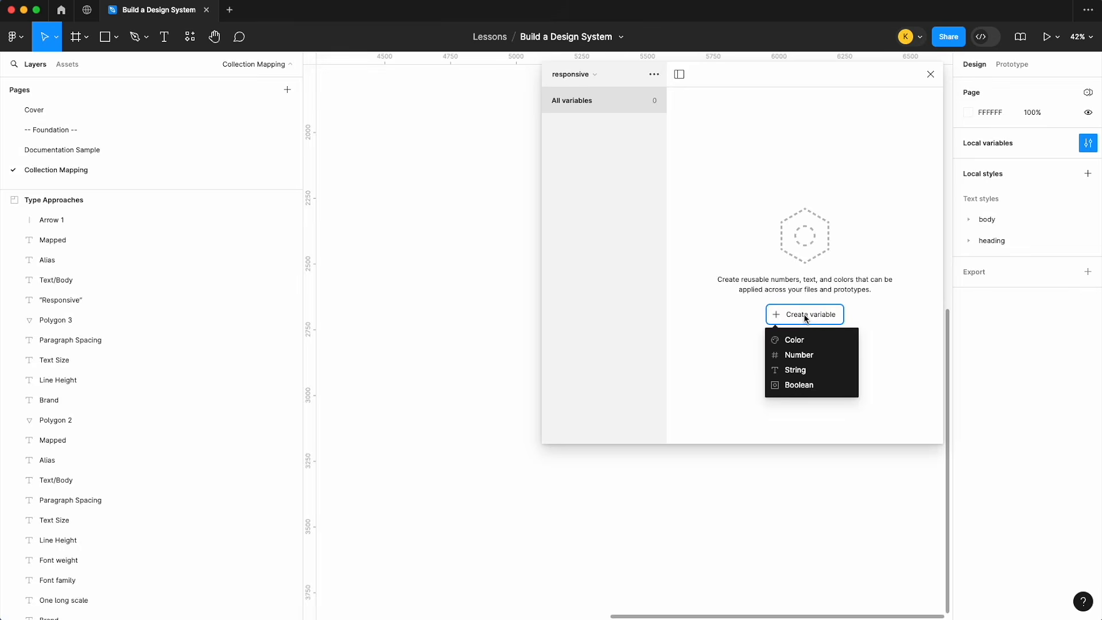
{"action": "left_click", "coordinate": [801, 354]}
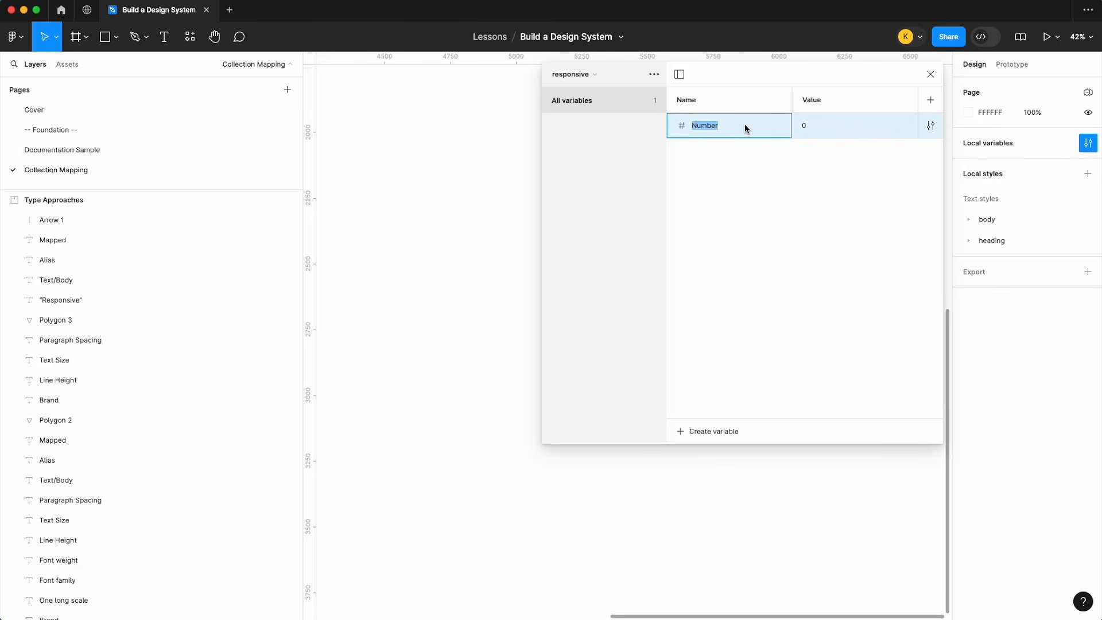
{"action": "type", "text": "fontsize/body"}
{"action": "key", "text": "Return"}
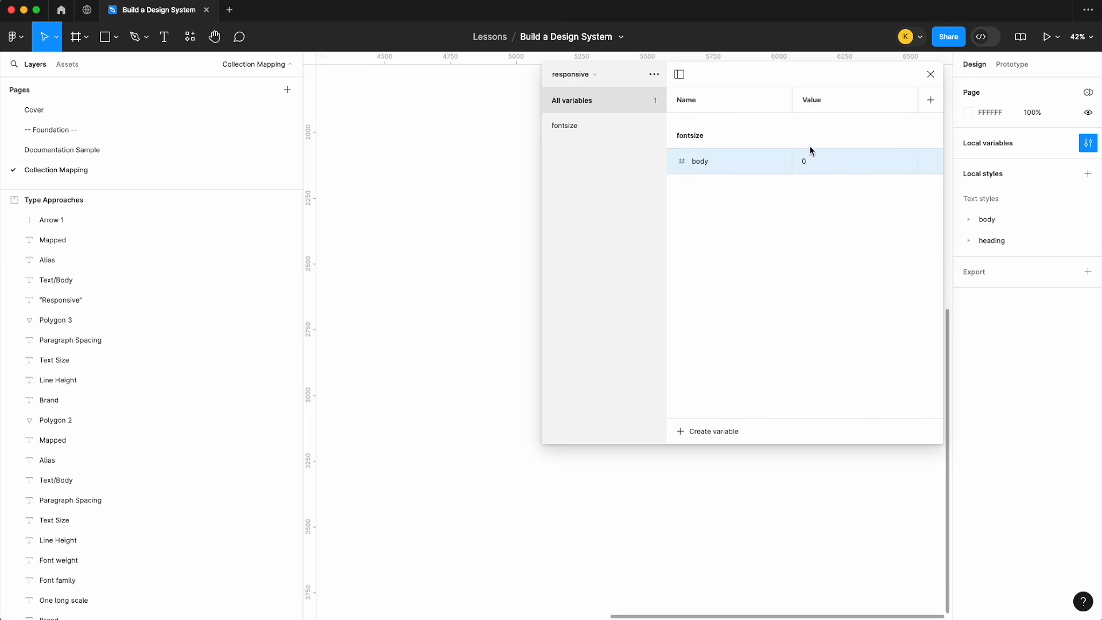
{"action": "left_click", "coordinate": [825, 164]}
{"action": "type", "text": "16"}
{"action": "key", "text": "Return"}
- Extend the body variable's name to body/md so that it sits in a body subgroup of fontsize
{"action": "double_click", "coordinate": [731, 163]}
{"action": "left_click", "coordinate": [732, 163]}
{"action": "type", "text": "/md"}
{"action": "key", "text": "Return"}
- Duplicate the md variable twice, name the copies sm and lg, and order the group as sm, md, lg
{"action": "key", "text": "super+d"}
{"action": "key", "text": "Return"}
{"action": "key", "text": "super+d"}
{"action": "double_click", "coordinate": [680, 185]}
{"action": "type", "text": "sm"}
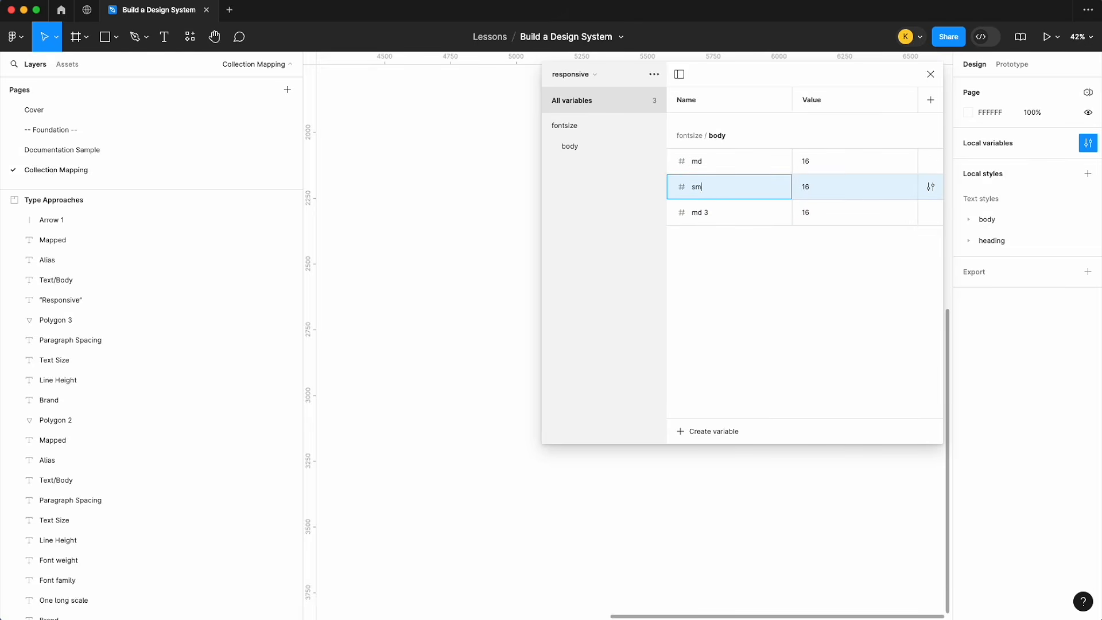
{"action": "double_click", "coordinate": [696, 212]}
{"action": "type", "text": "lg"}
{"action": "key", "text": "Return"}
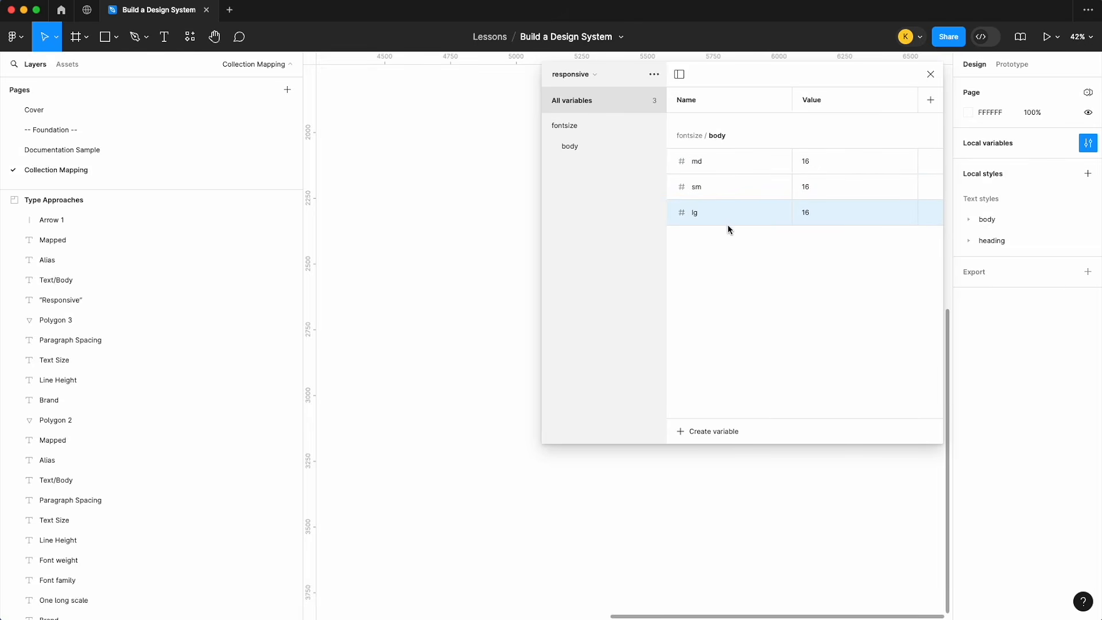
{"action": "left_click_drag", "start_coordinate": [754, 192], "coordinate": [758, 154]}
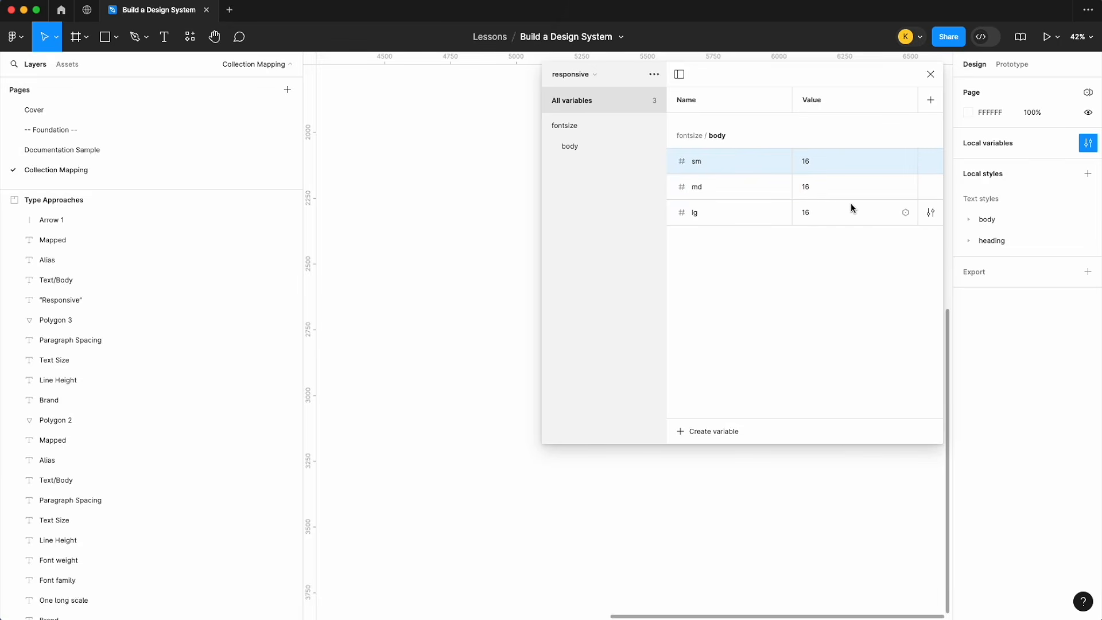
- Set the fontsize/body values to 14 for sm and 20 for lg
{"action": "left_click", "coordinate": [814, 162]}
{"action": "type", "text": "14"}
{"action": "left_click", "coordinate": [821, 218]}
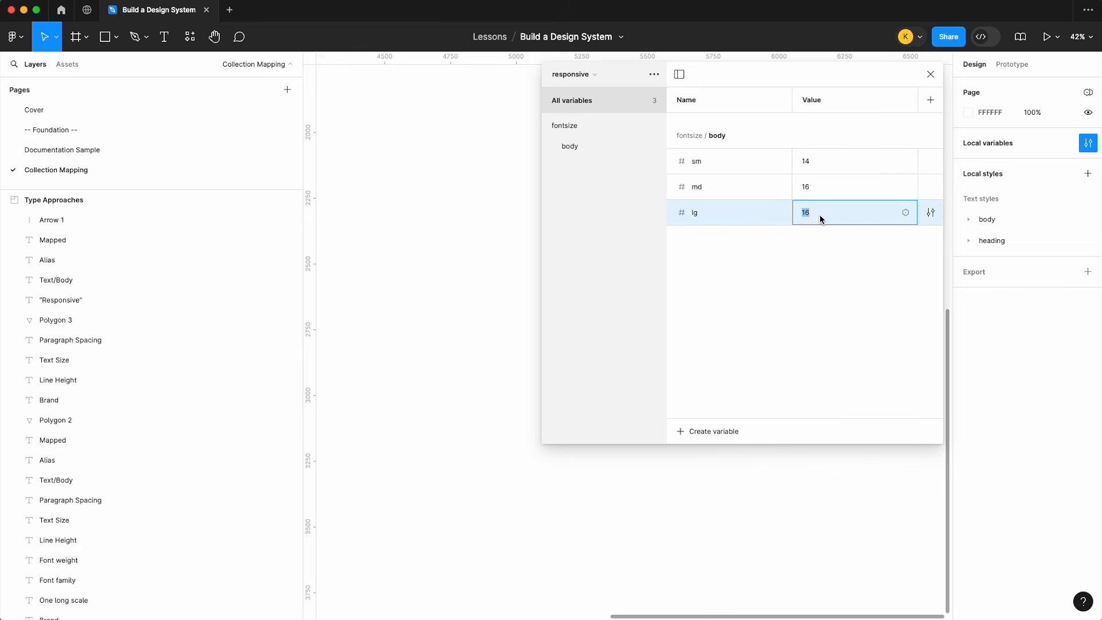
{"action": "type", "text": "20"}
{"action": "key", "text": "Return"}
- Switch to Typescale in the browser, try a body size of 14 px, and set it back to 16 px
{"action": "key", "text": "super+Tab"}
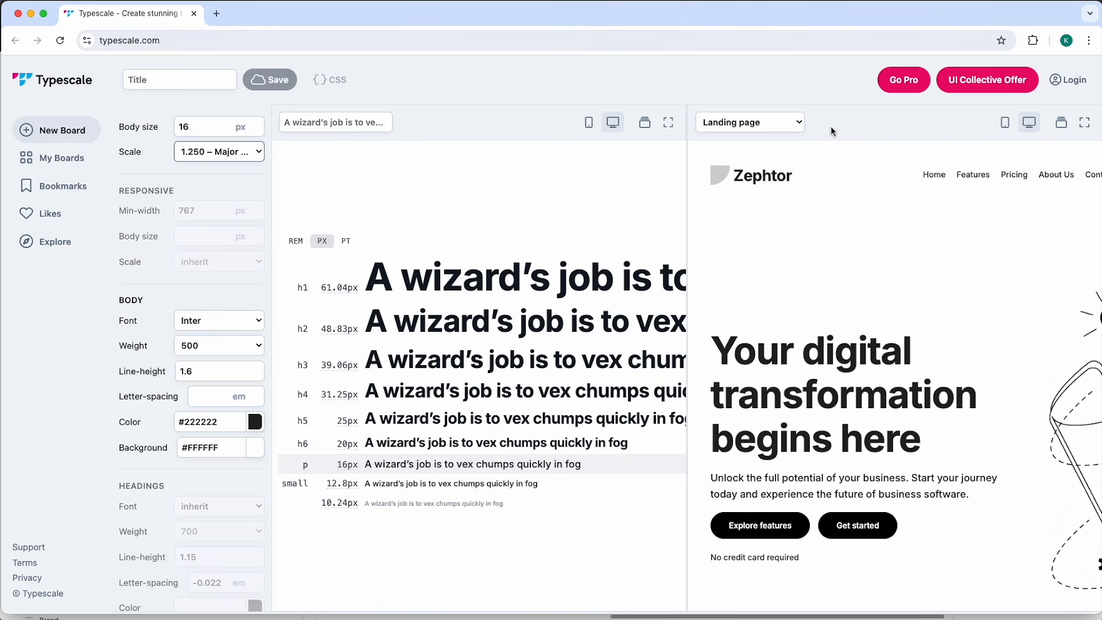
{"action": "left_click", "coordinate": [197, 131]}
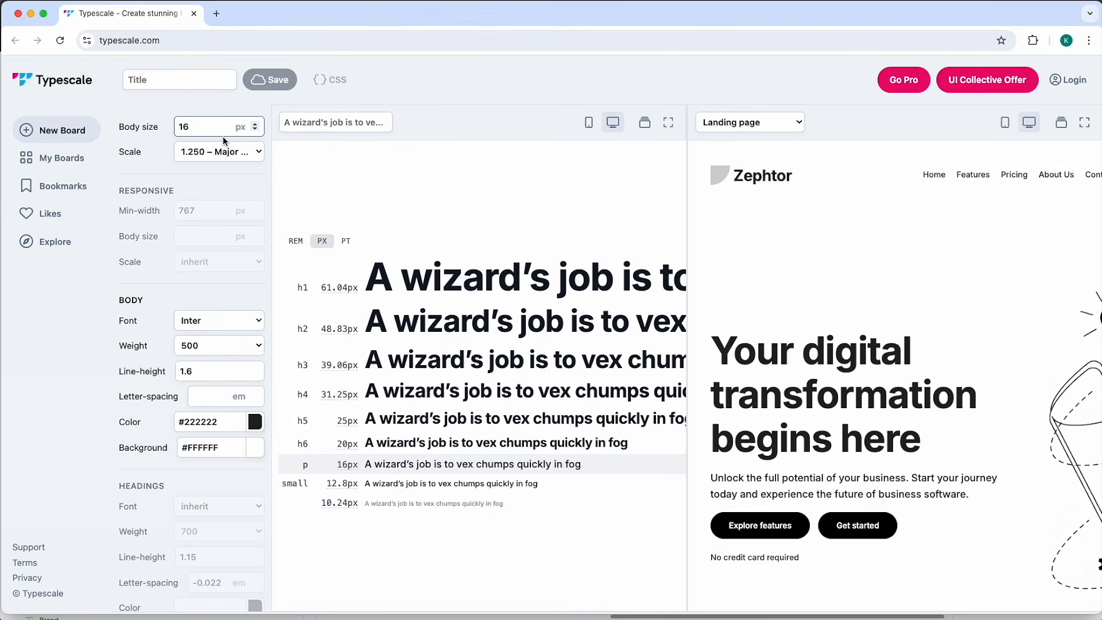
{"action": "key", "text": "BackSpace"}
{"action": "type", "text": "4"}
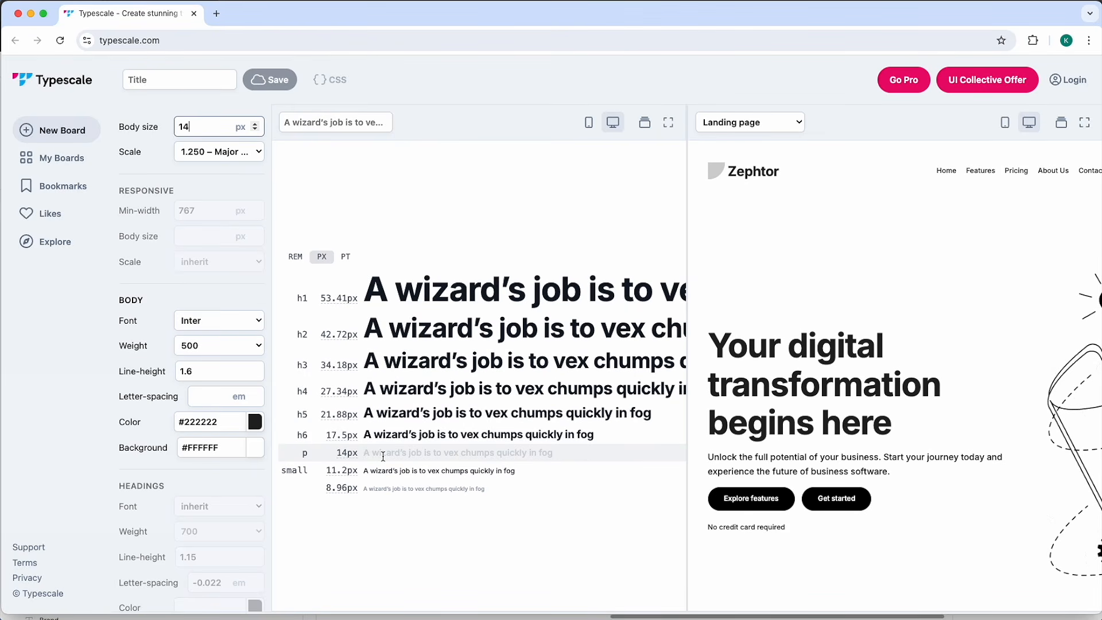
{"action": "key", "text": "BackSpace"}
{"action": "type", "text": "6"}
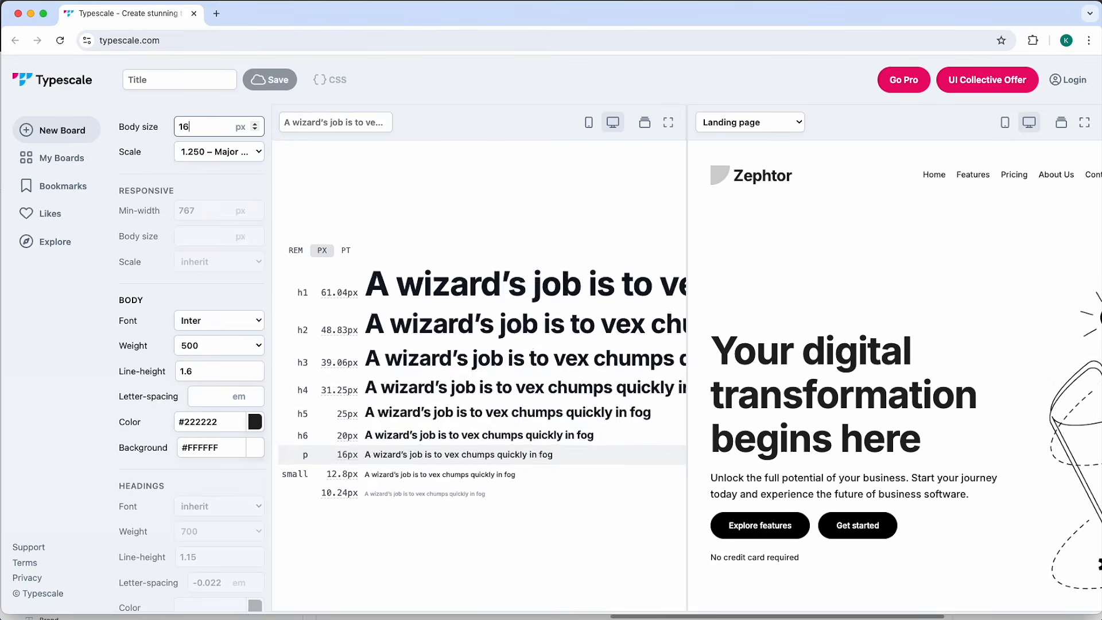
- Try the 1.333 – Perfect Fourth and 1.414 – Augmented Fourth scales, and return to 1.250 – Major Third
{"action": "left_click", "coordinate": [199, 159]}
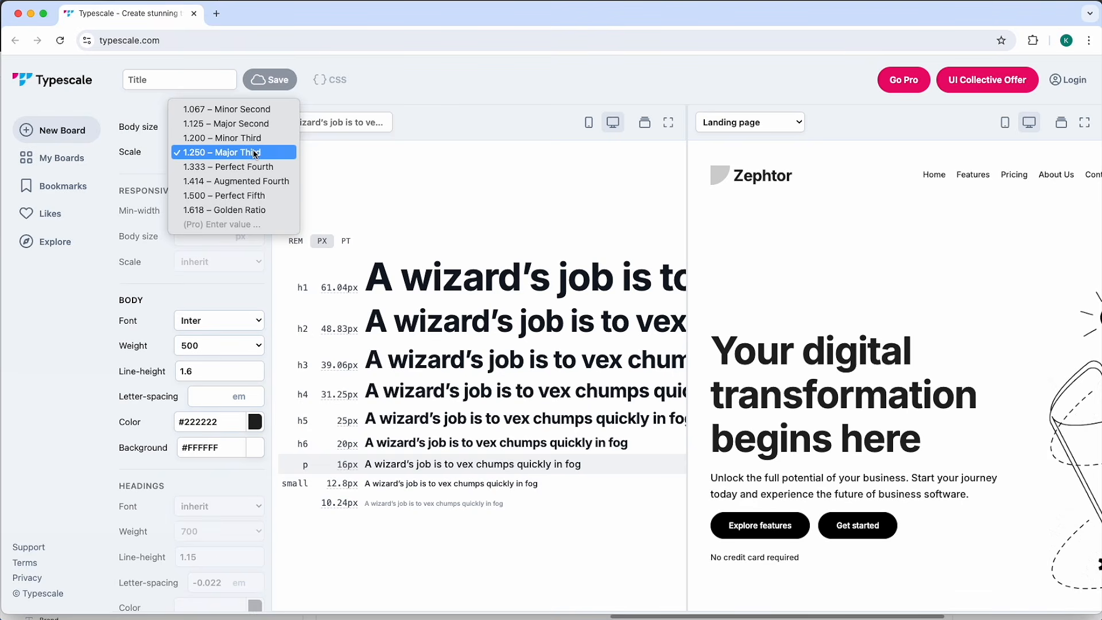
{"action": "left_click", "coordinate": [262, 167]}
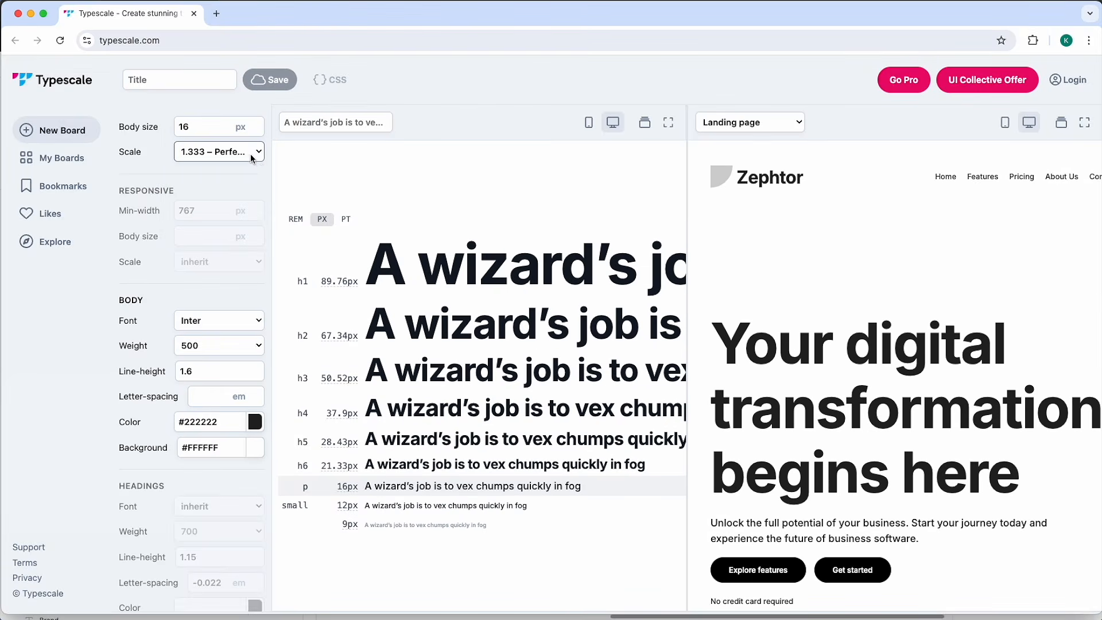
{"action": "left_click", "coordinate": [250, 152]}
{"action": "left_click", "coordinate": [251, 167]}
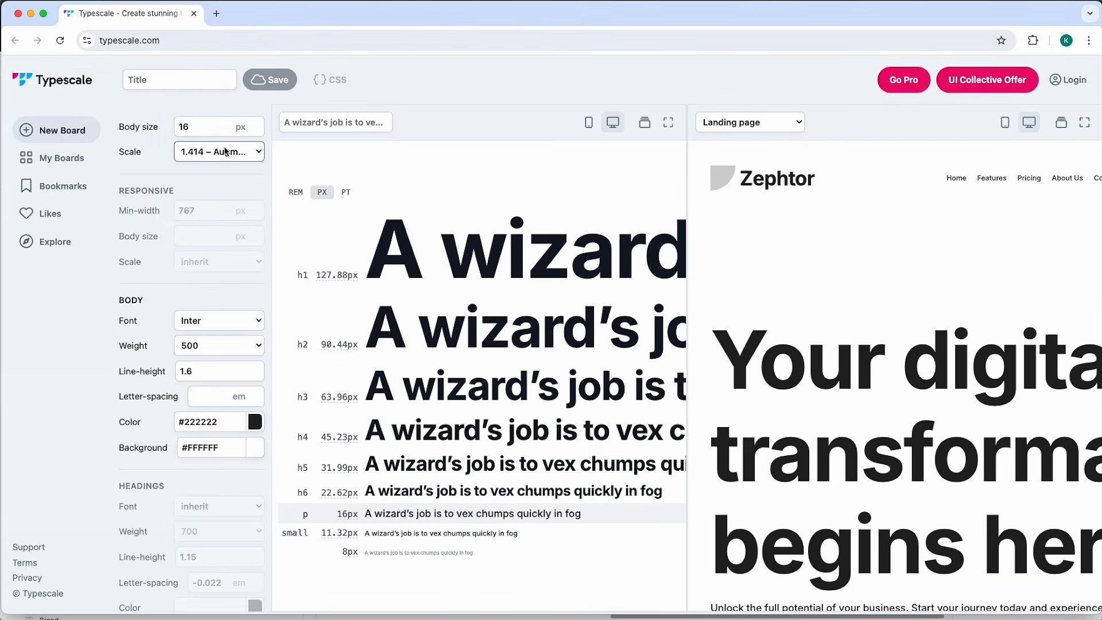
{"action": "left_click", "coordinate": [229, 152]}
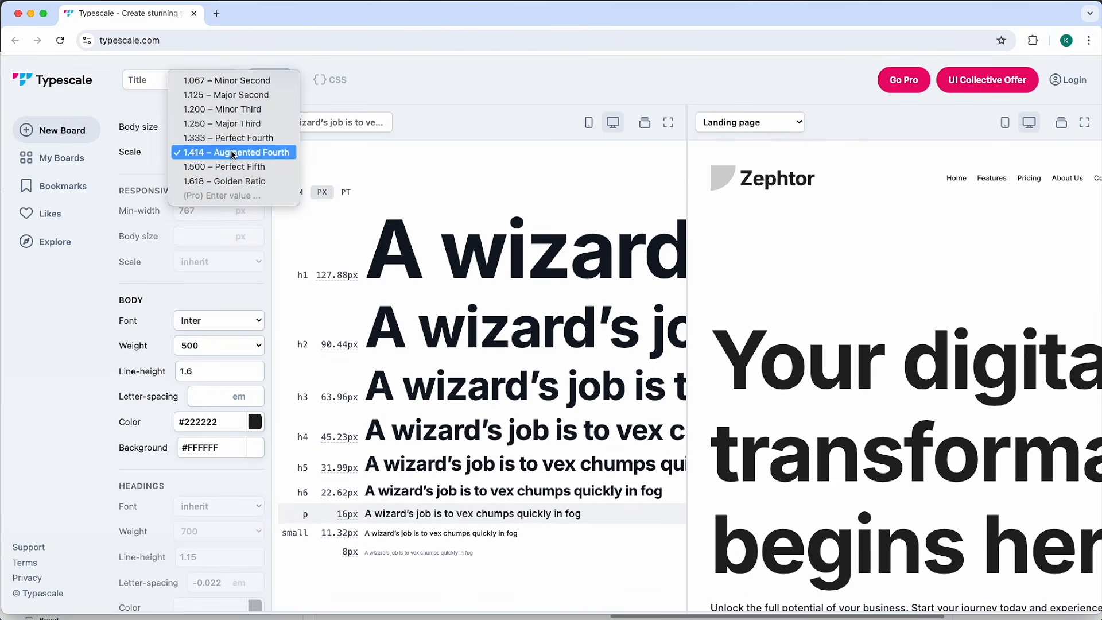
{"action": "left_click", "coordinate": [237, 123]}
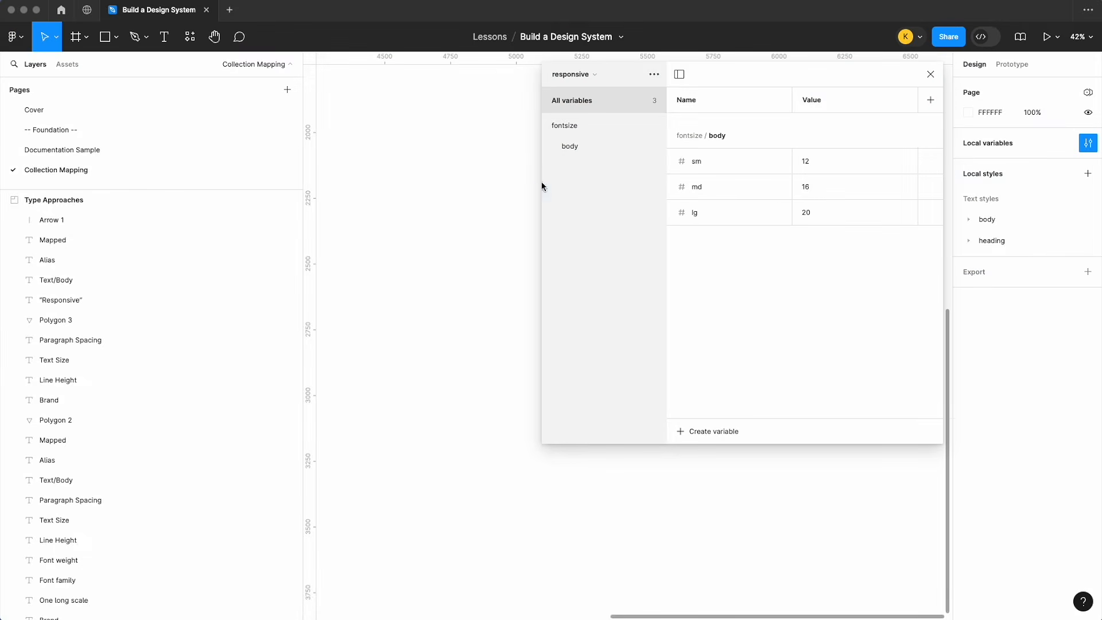
{"action": "left_click", "coordinate": [783, 159]}
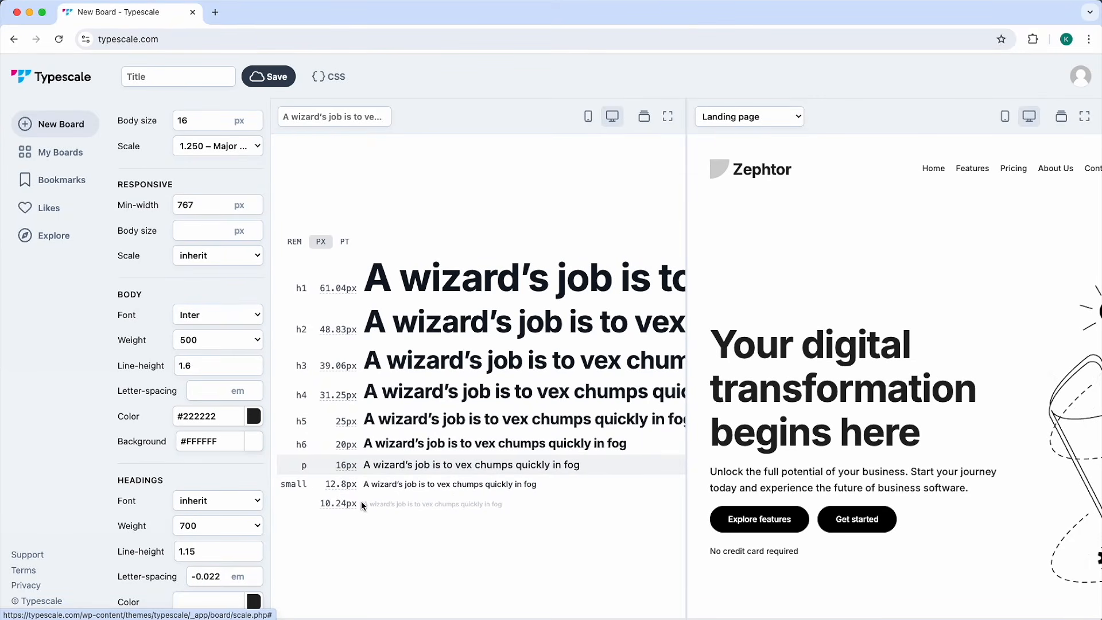
- Switch back to Figma and create a number variable named heading/h5 in the fontsize group of the responsive collection
{"action": "left_click", "coordinate": [30, 9]}
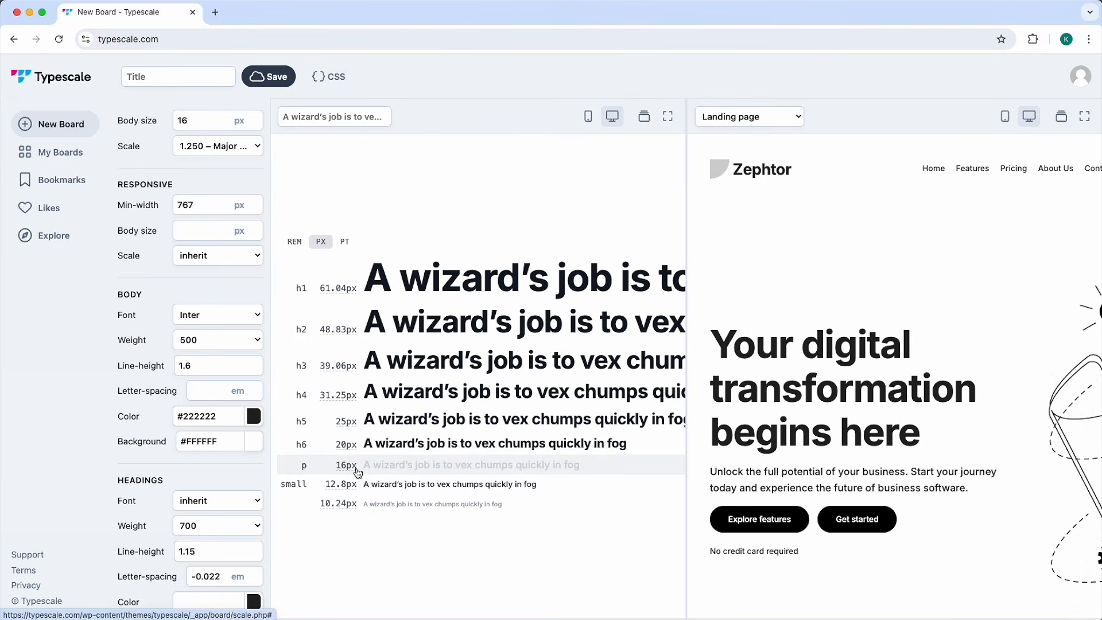
{"action": "mouse_move", "coordinate": [352, 447]}
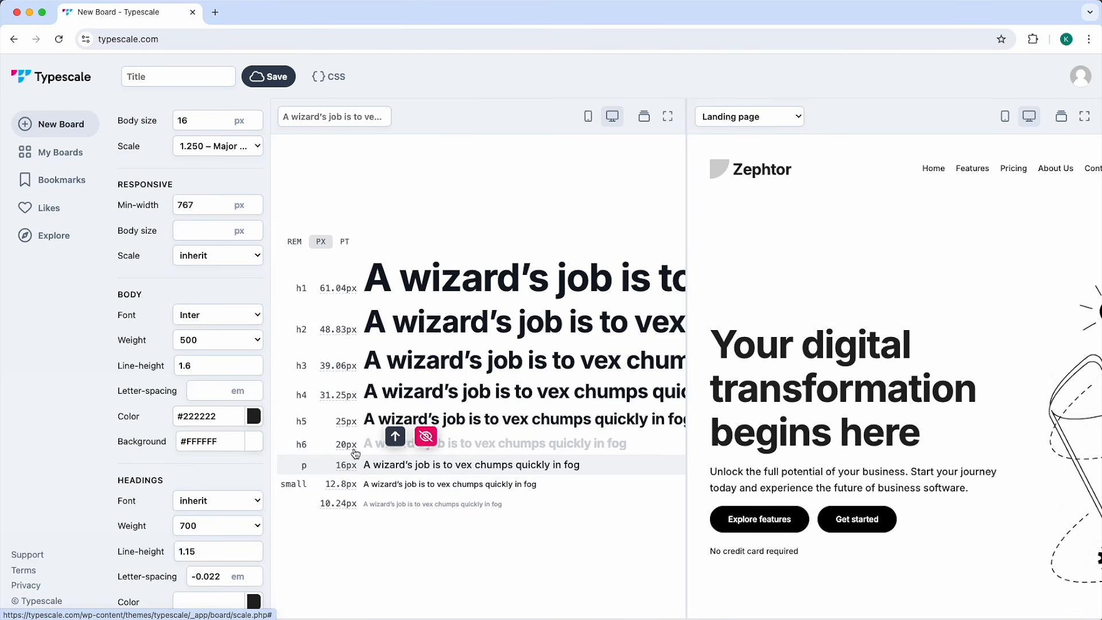
{"action": "left_click", "coordinate": [30, 12]}
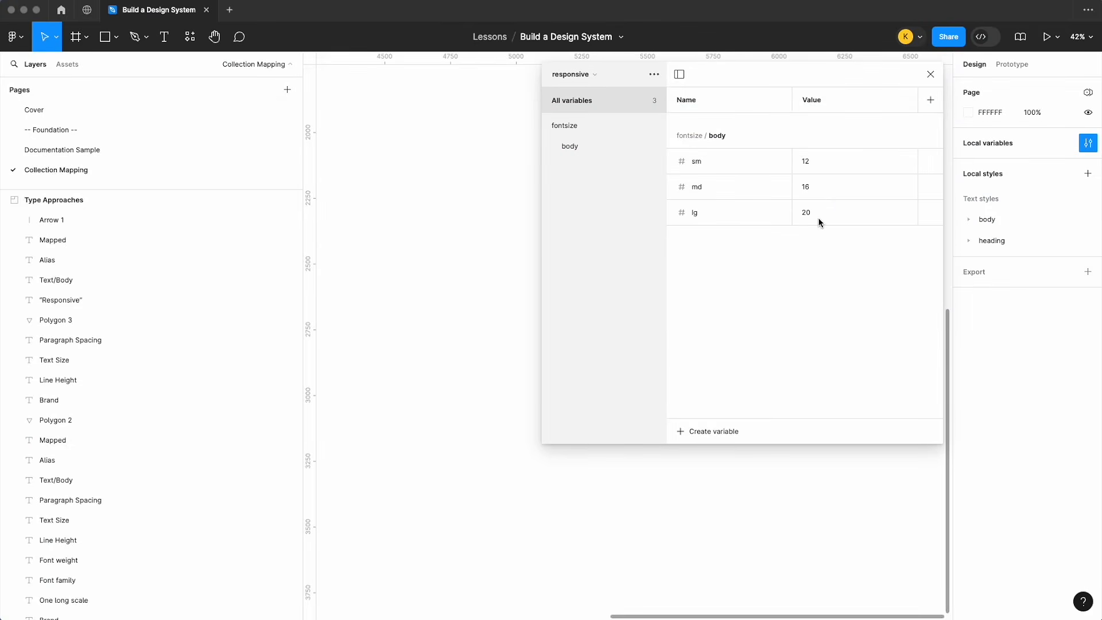
{"action": "left_click", "coordinate": [600, 124]}
{"action": "left_click", "coordinate": [597, 125]}
{"action": "left_click", "coordinate": [708, 434]}
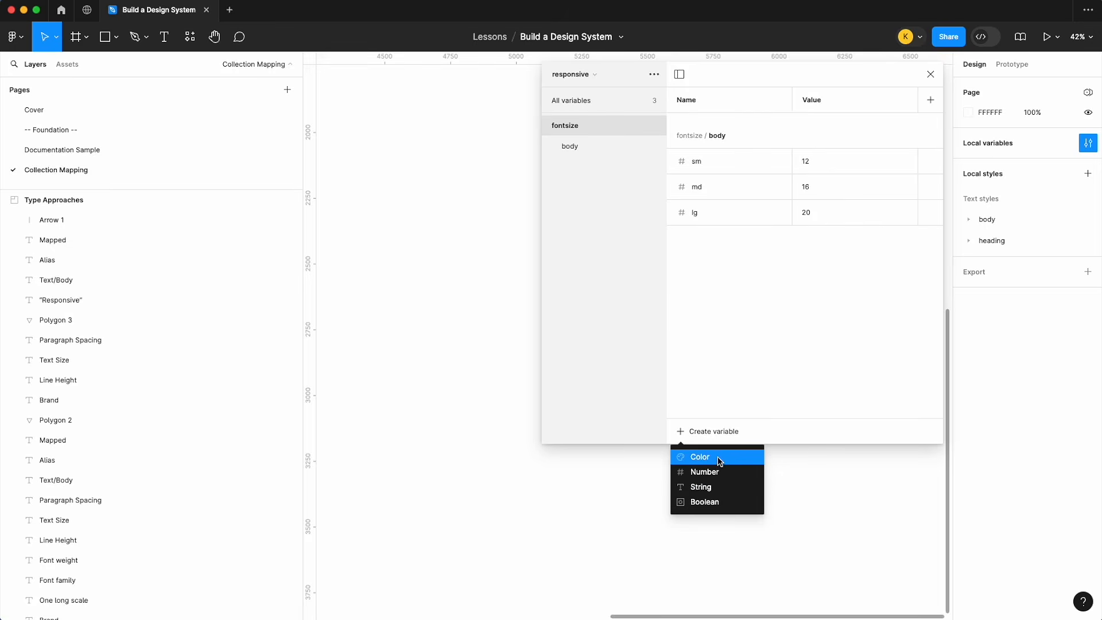
{"action": "left_click", "coordinate": [718, 474]}
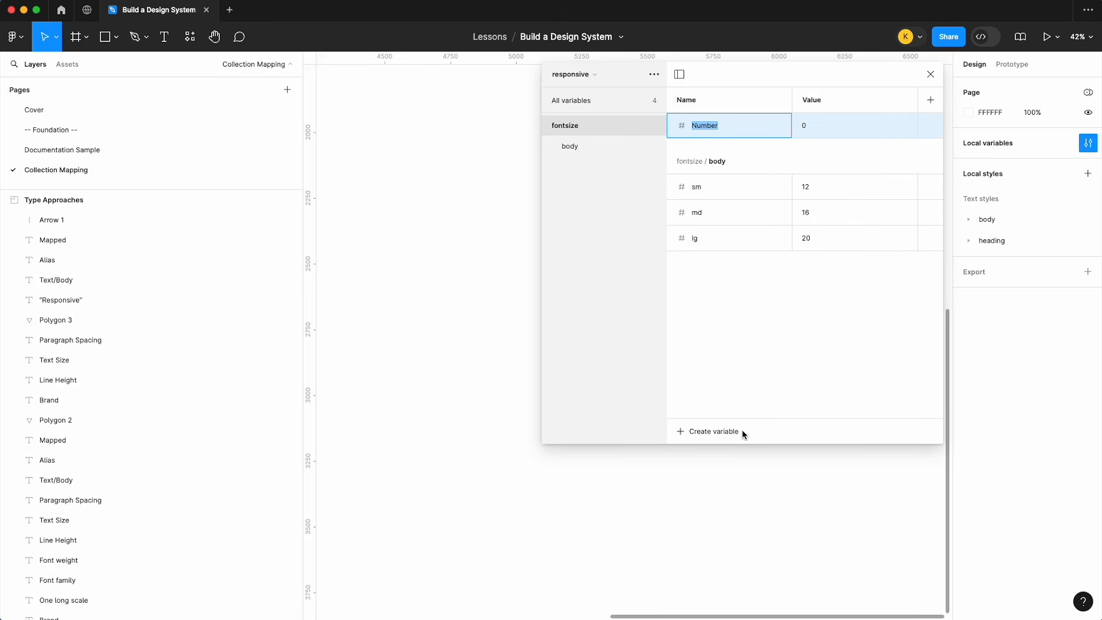
{"action": "type", "text": "heading/h5"}
{"action": "key", "text": "Return"}
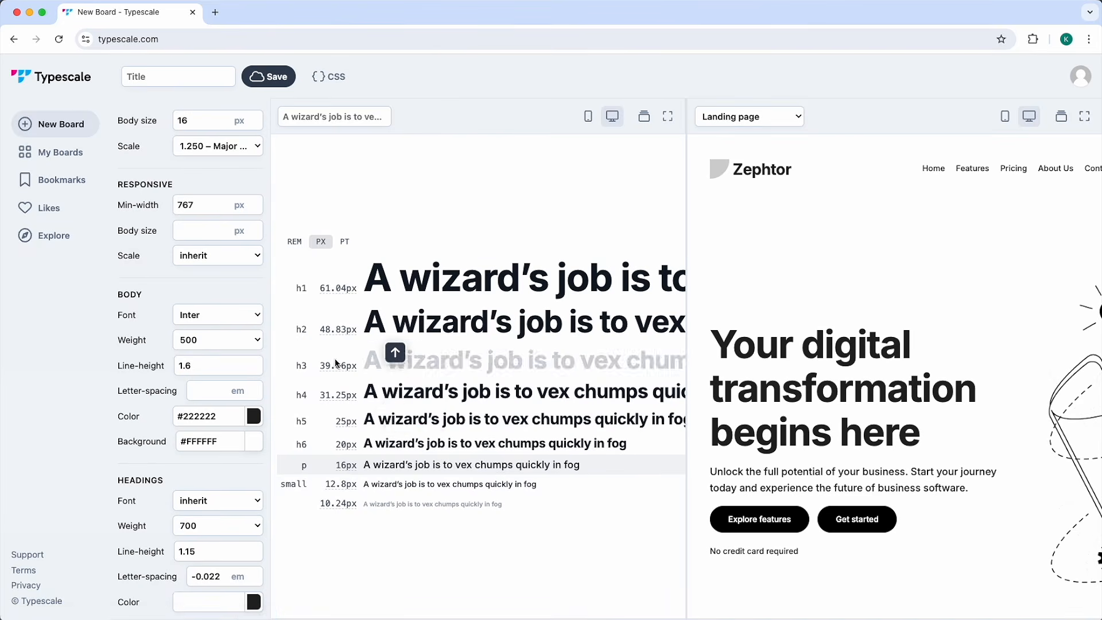
- Rename the fontsize/heading variable to h6 and set its value to 20
{"action": "left_click", "coordinate": [30, 12]}
{"action": "double_click", "coordinate": [697, 277]}
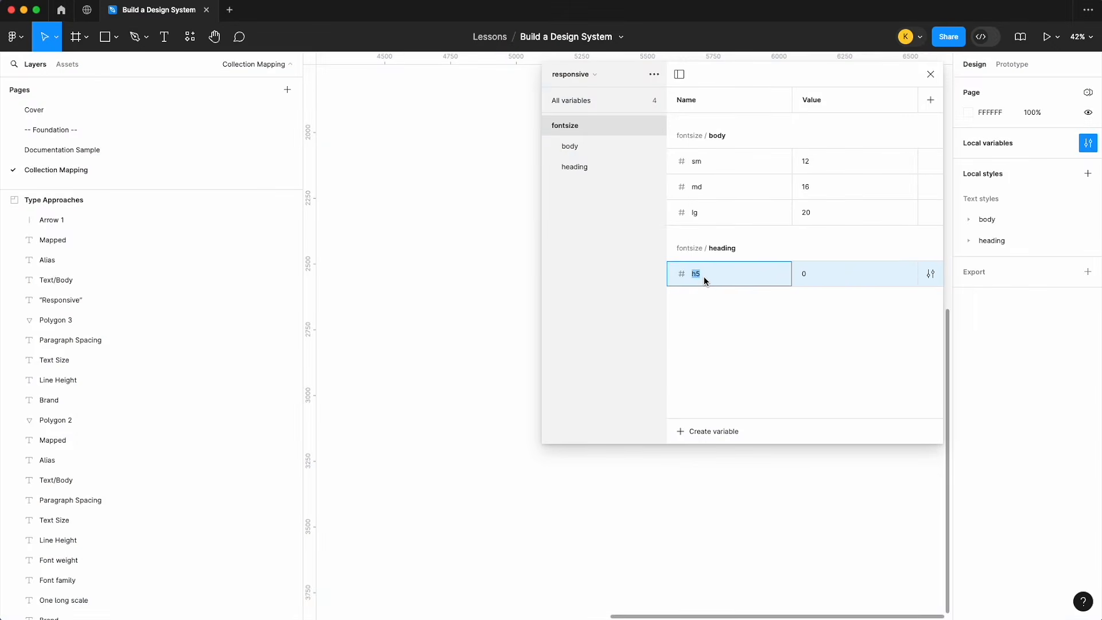
{"action": "type", "text": "h6"}
{"action": "left_click", "coordinate": [814, 277]}
{"action": "type", "text": "20"}
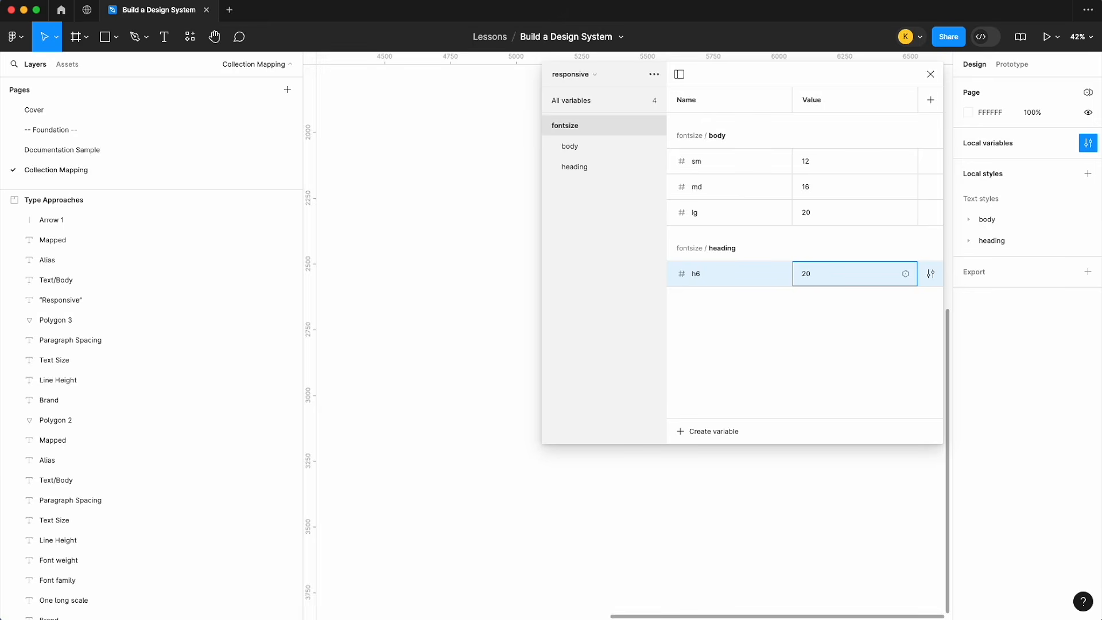
{"action": "key", "text": "Return"}
- Duplicate the h6 variable, name the copy h5, and set its value to 24
{"action": "key", "text": "shift+Return"}
{"action": "type", "text": "5"}
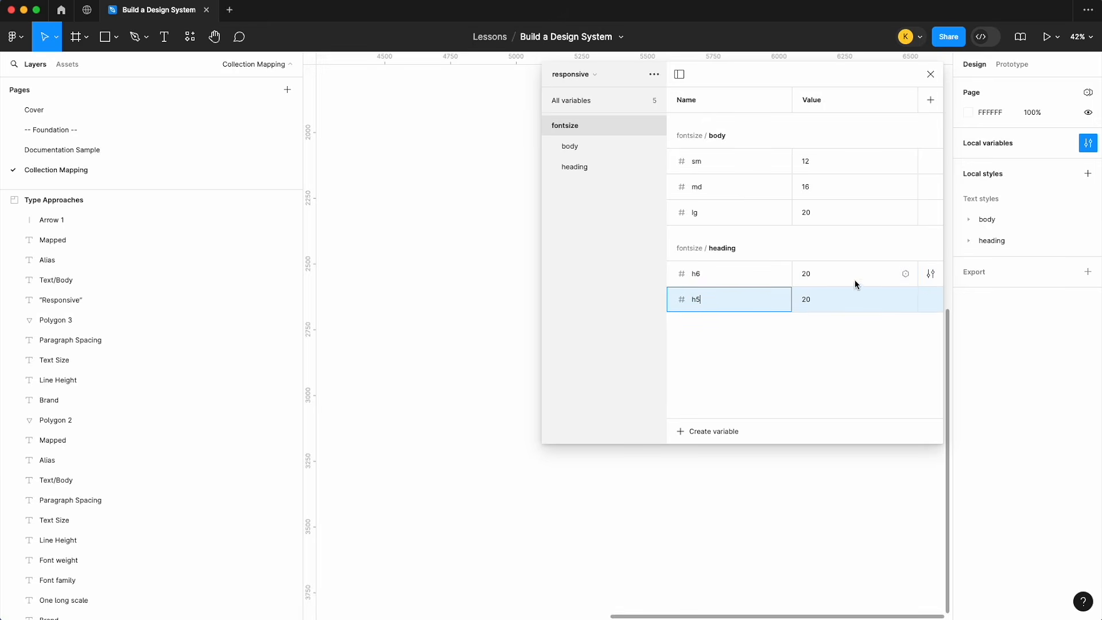
{"action": "left_click", "coordinate": [866, 299]}
{"action": "type", "text": "24"}
{"action": "key", "text": "Return"}
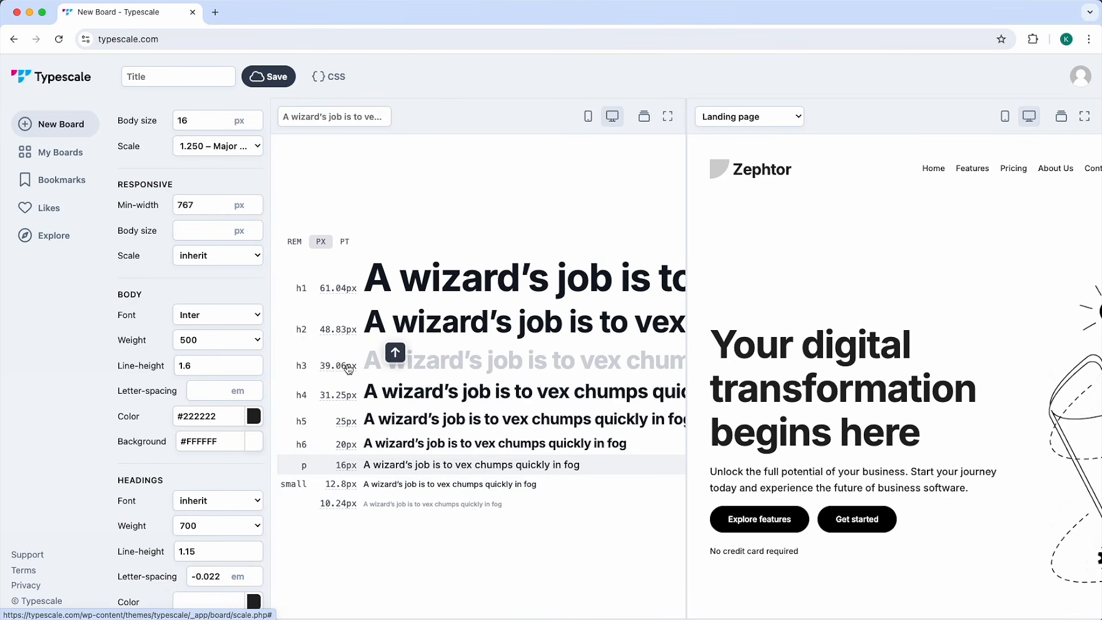
- Return from Typescale to Figma, duplicate the h5 variable as h3, and set its value to 32
{"action": "left_click", "coordinate": [29, 13]}
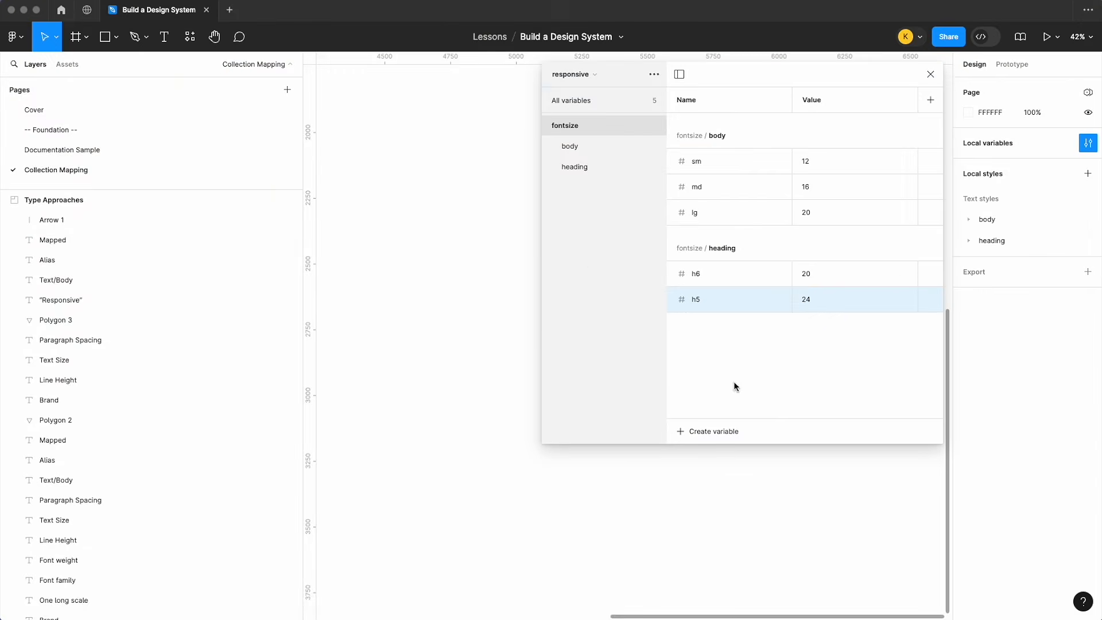
{"action": "key", "text": "super+d"}
{"action": "type", "text": "h3"}
{"action": "left_click", "coordinate": [824, 328]}
{"action": "type", "text": "32"}
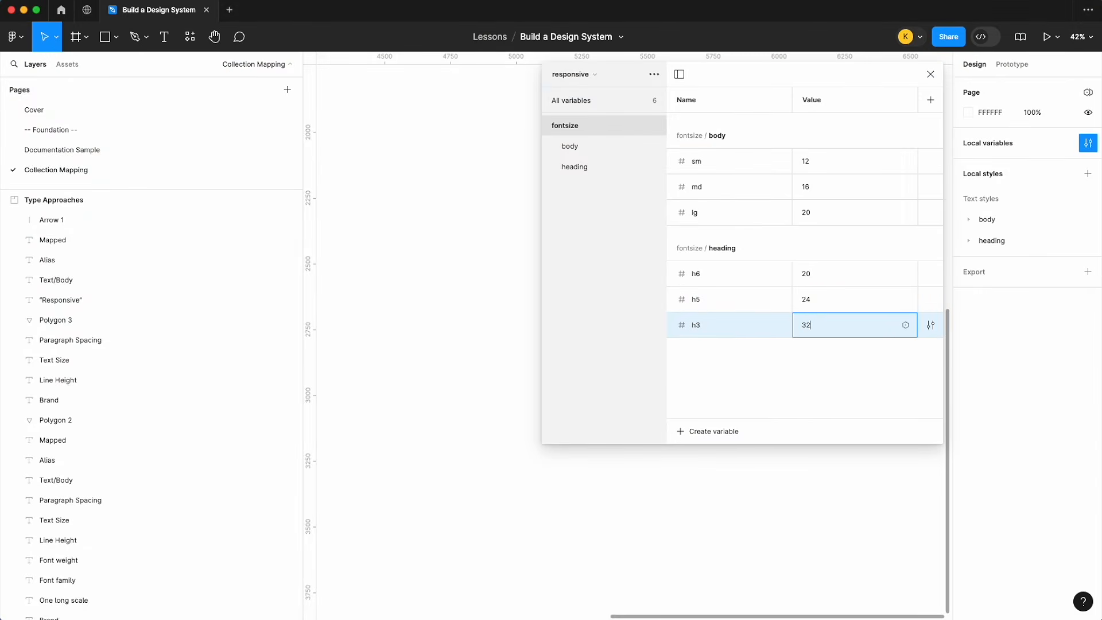
{"action": "key", "text": "Return"}
- Duplicate the h3 variable, rename the original h4 and the copy h3, and set the new h3 to 40
{"action": "key", "text": "super+d"}
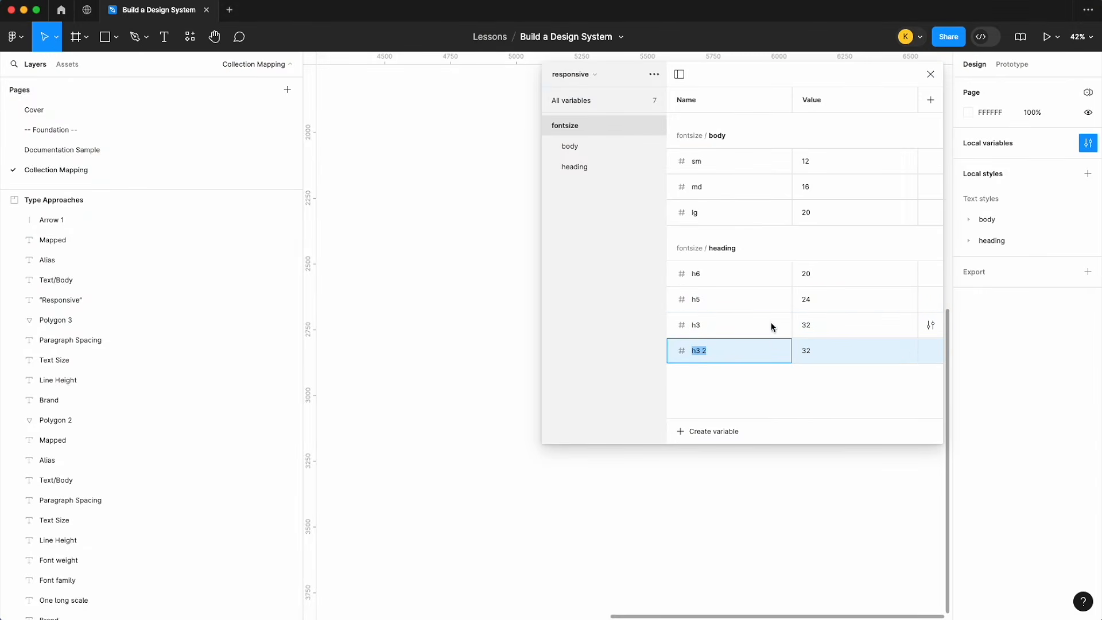
{"action": "left_click", "coordinate": [821, 326]}
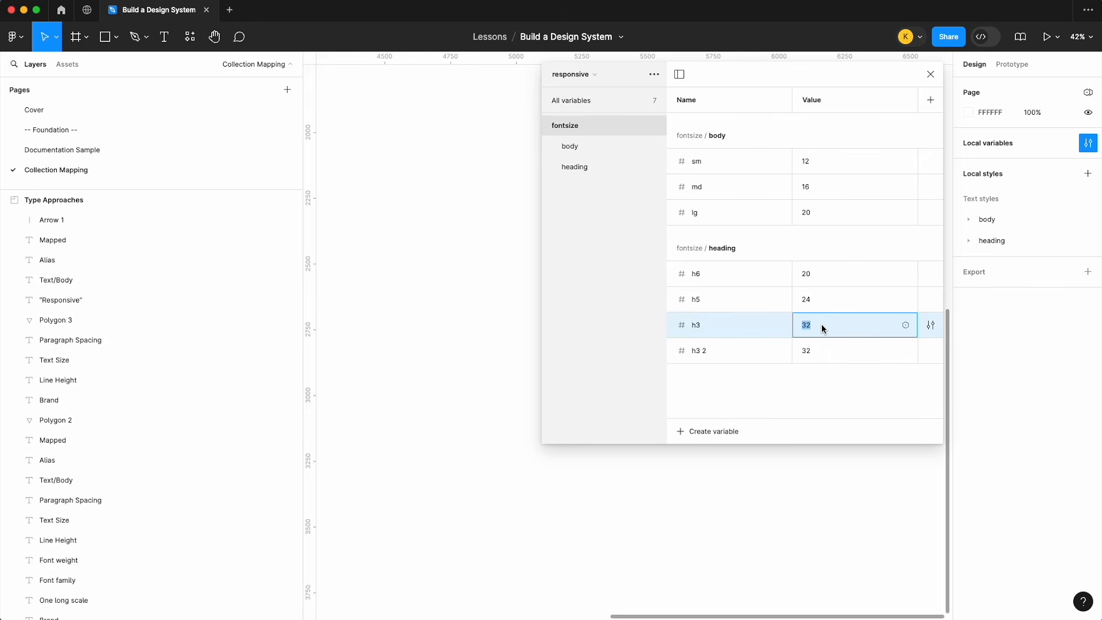
{"action": "double_click", "coordinate": [744, 322]}
{"action": "type", "text": "h4"}
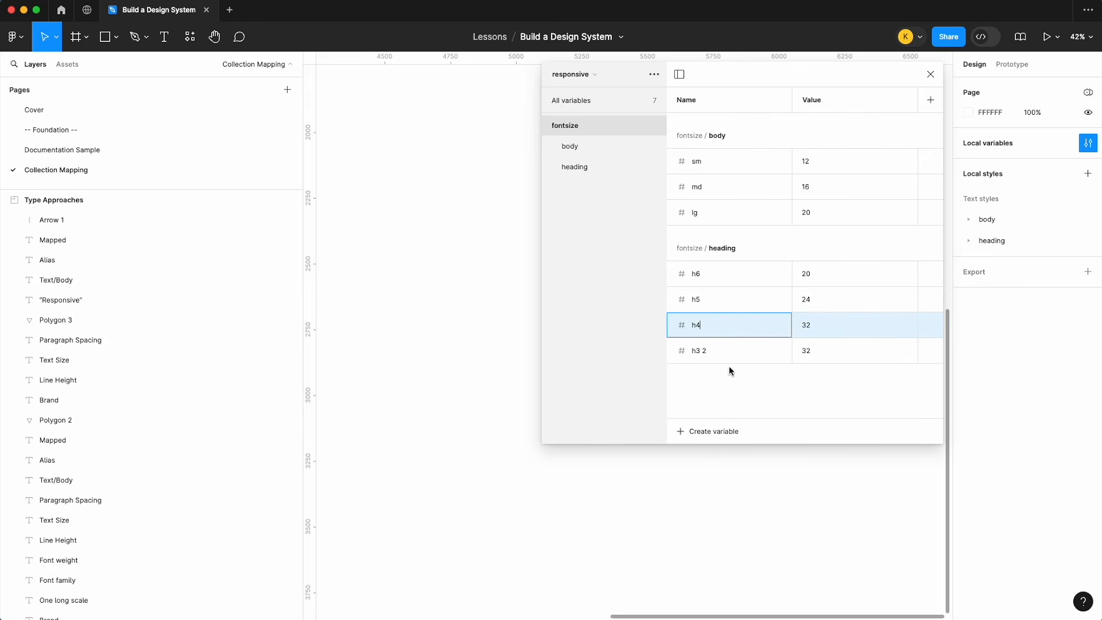
{"action": "double_click", "coordinate": [723, 351]}
{"action": "type", "text": "h3"}
{"action": "left_click", "coordinate": [821, 354]}
{"action": "key", "text": "BackSpace"}
{"action": "key", "text": "BackSpace"}
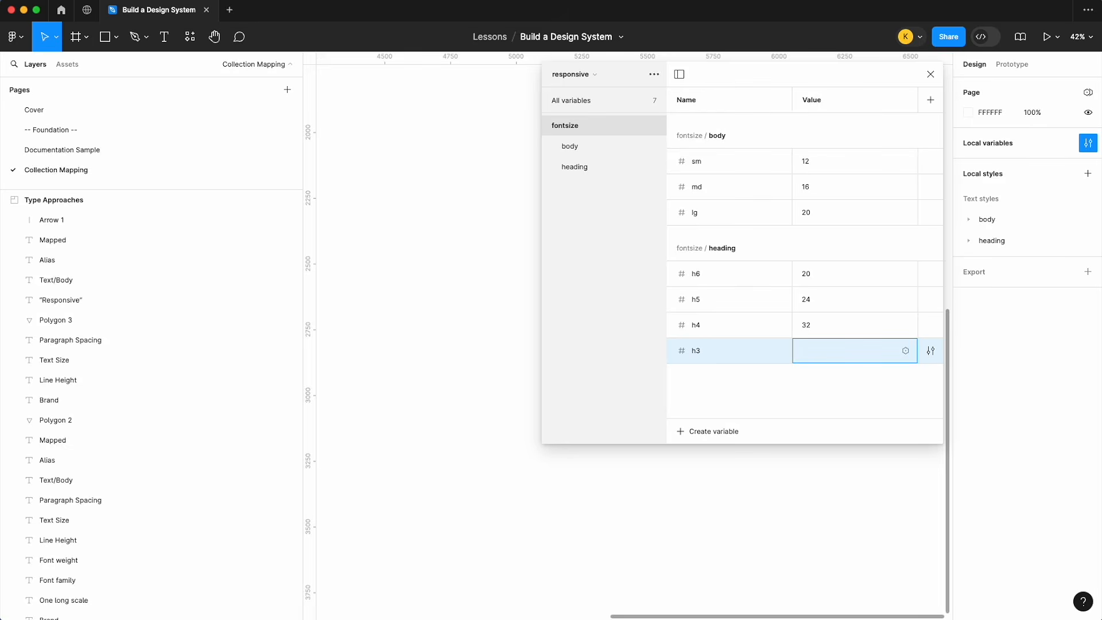
{"action": "key", "text": "Return"}
- Duplicate the h3 variable twice and name the copies h2 and h1
{"action": "left_click", "coordinate": [765, 350]}
{"action": "key", "text": "ctrl+d"}
{"action": "key", "text": "ctrl+d"}
{"action": "double_click", "coordinate": [714, 377]}
{"action": "type", "text": "h2"}
{"action": "double_click", "coordinate": [705, 401]}
{"action": "type", "text": "h1"}
{"action": "key", "text": "Return"}
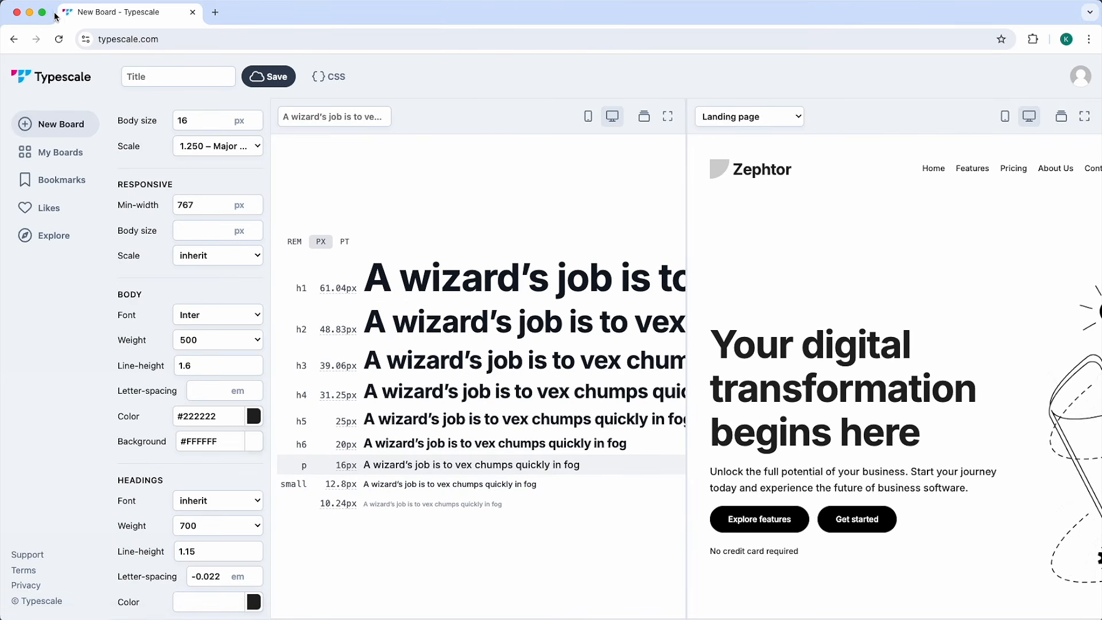
- Back in Figma, set the h2 value to 48 and h1 to 60, and enlarge the variables window
{"action": "left_click", "coordinate": [29, 12]}
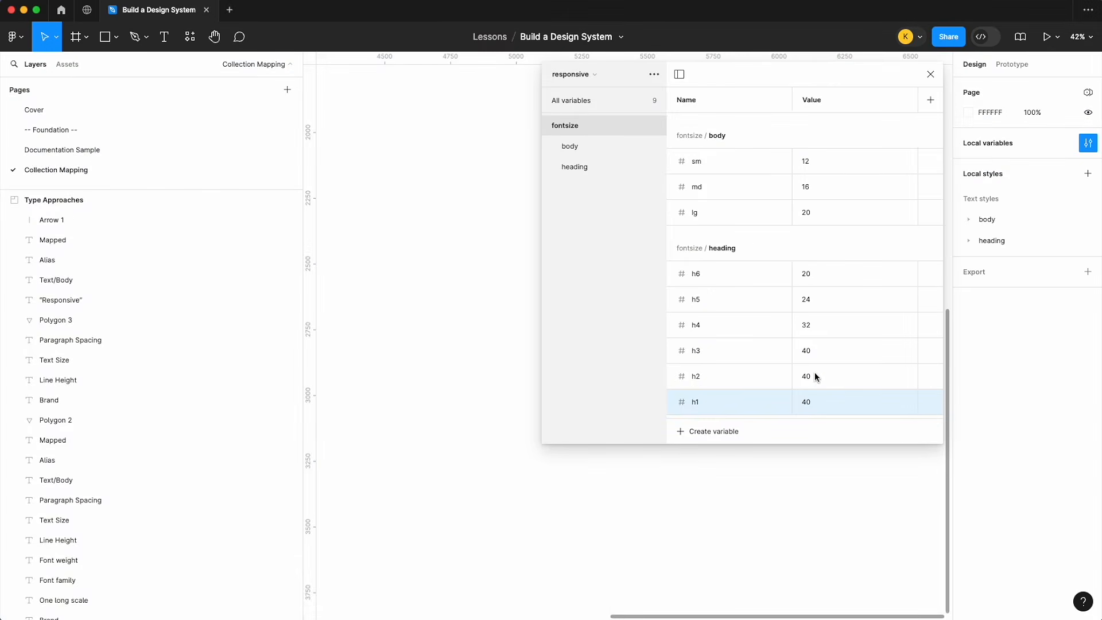
{"action": "left_click", "coordinate": [813, 376]}
{"action": "type", "text": "48"}
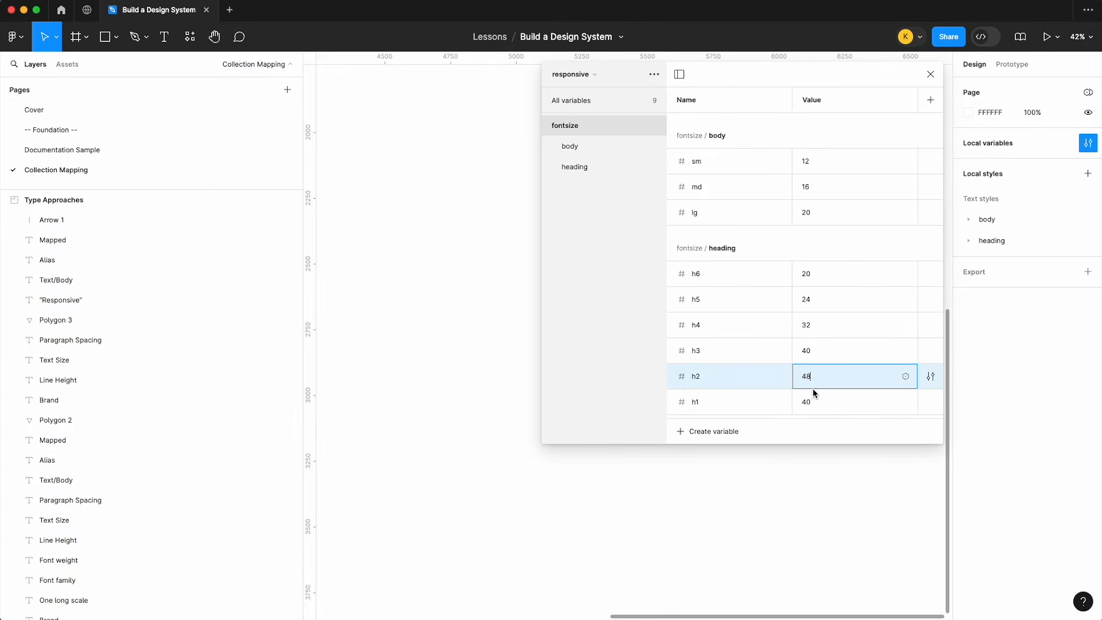
{"action": "left_click", "coordinate": [816, 399]}
{"action": "type", "text": "60"}
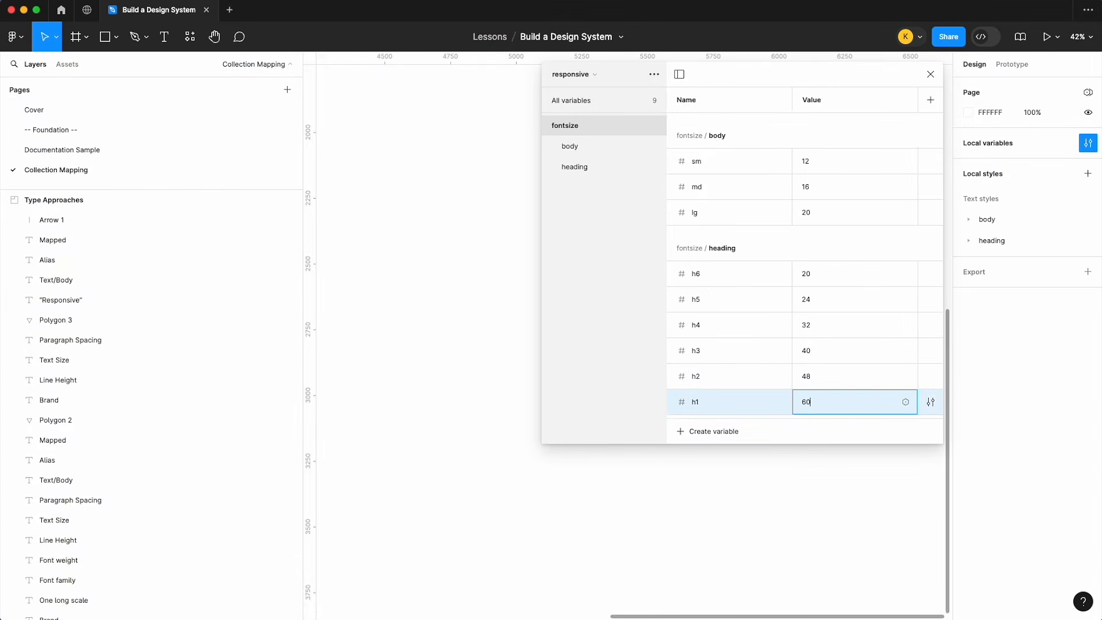
{"action": "left_click", "coordinate": [593, 308]}
{"action": "left_click_drag", "start_coordinate": [547, 443], "coordinate": [440, 511]}
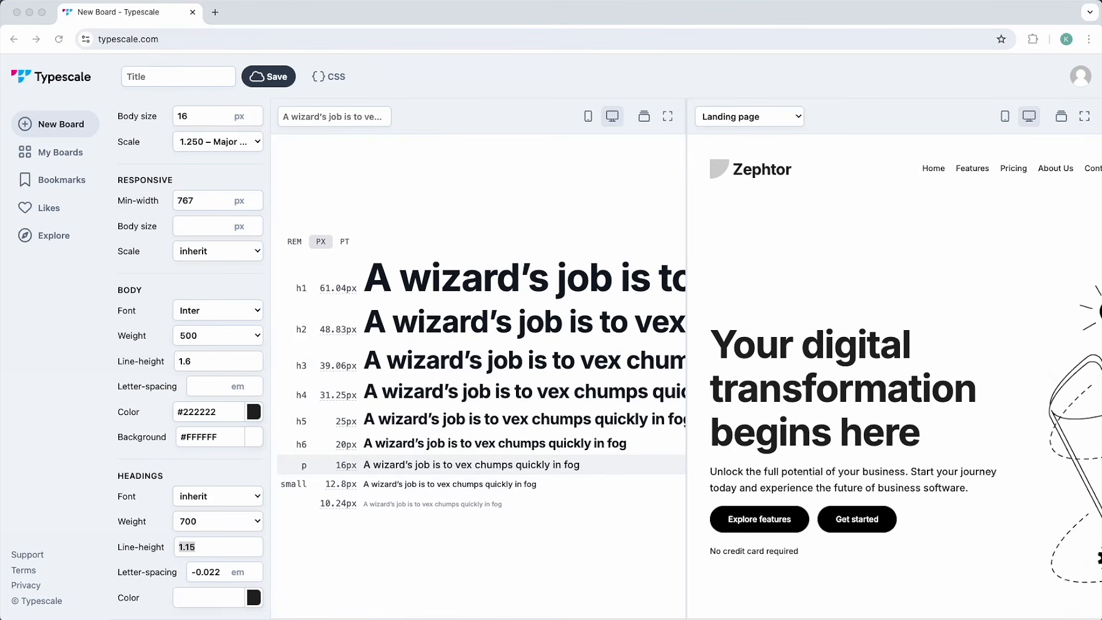
- Switch to Typescale in the browser and set the headings line-height to 1.2
{"action": "left_click", "coordinate": [179, 363]}
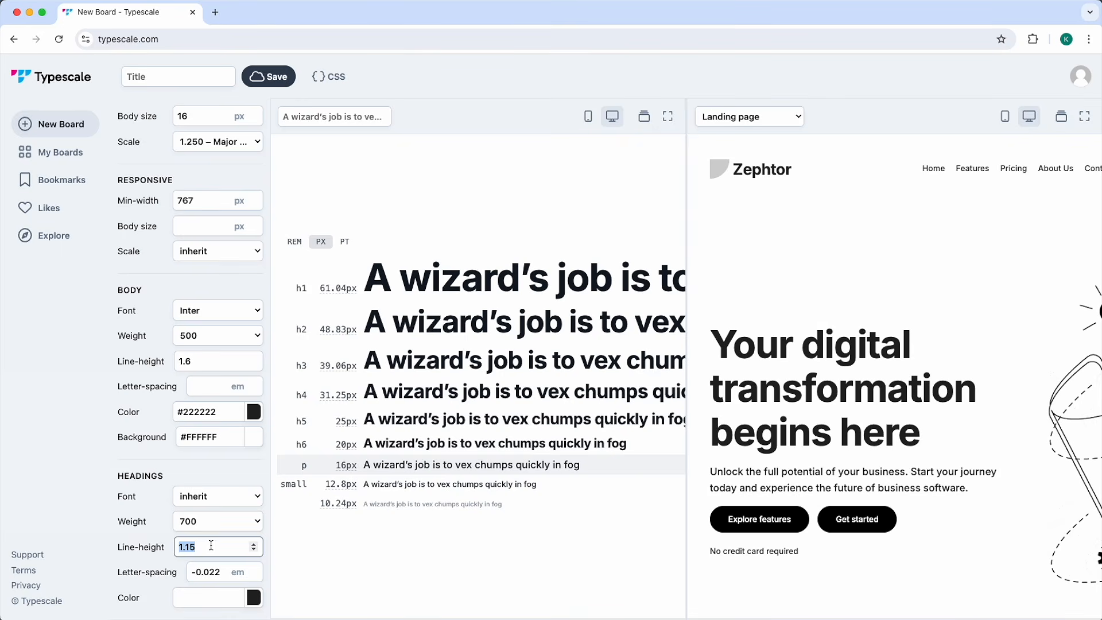
{"action": "type", "text": "1.2"}
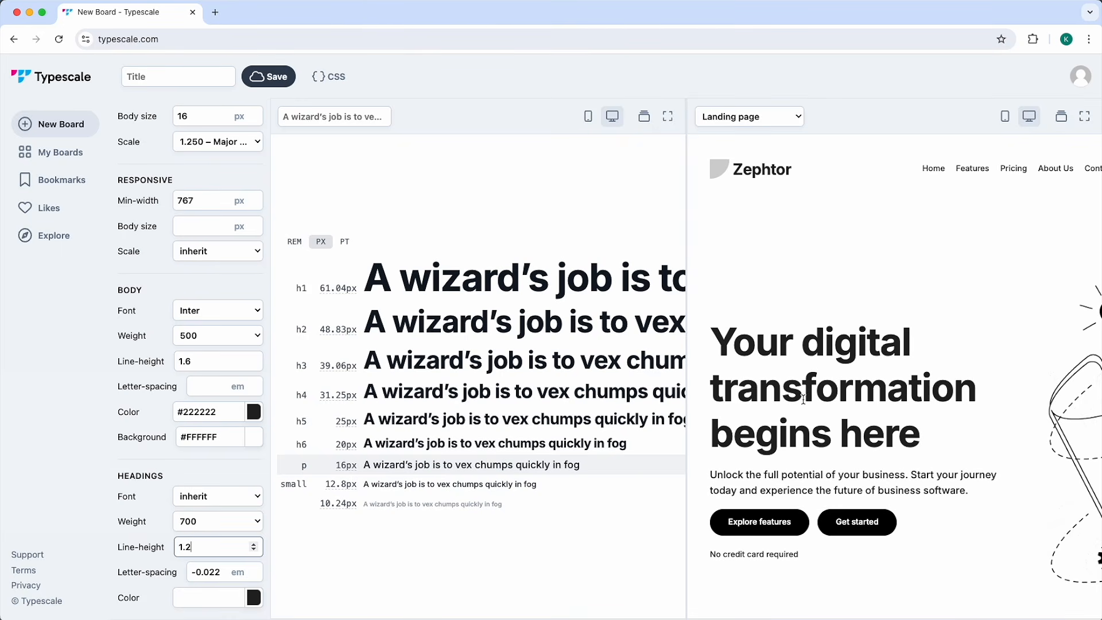
{"action": "key", "text": "BackSpace"}
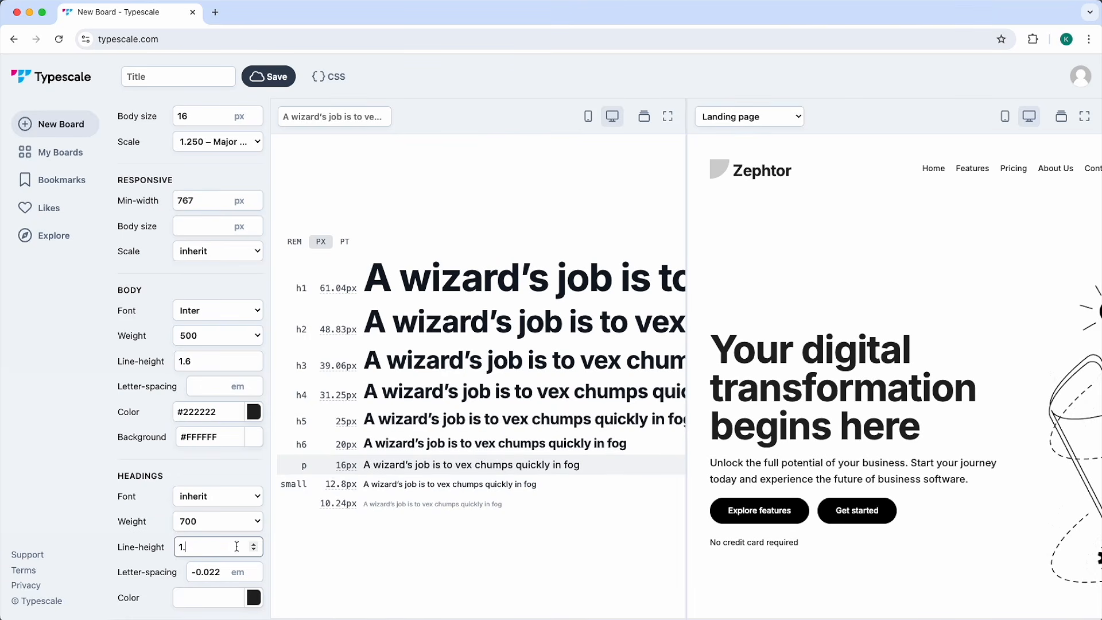
{"action": "type", "text": "2"}
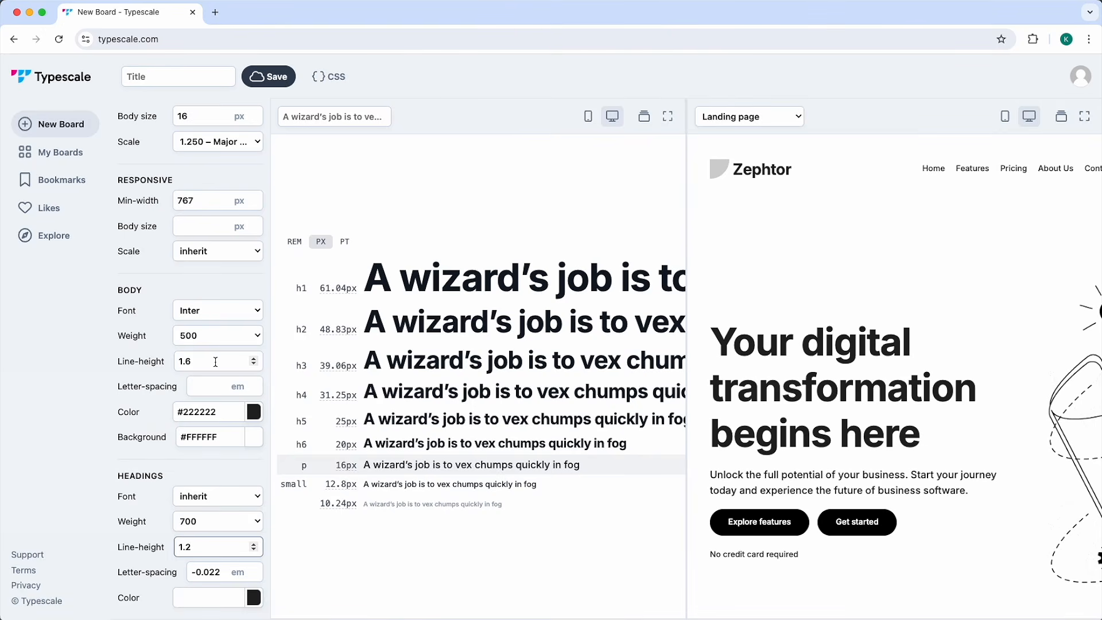
- Return to Figma, select the sample paragraph, and create a number variable named line height/body in the fontsize group
{"action": "left_click", "coordinate": [29, 12]}
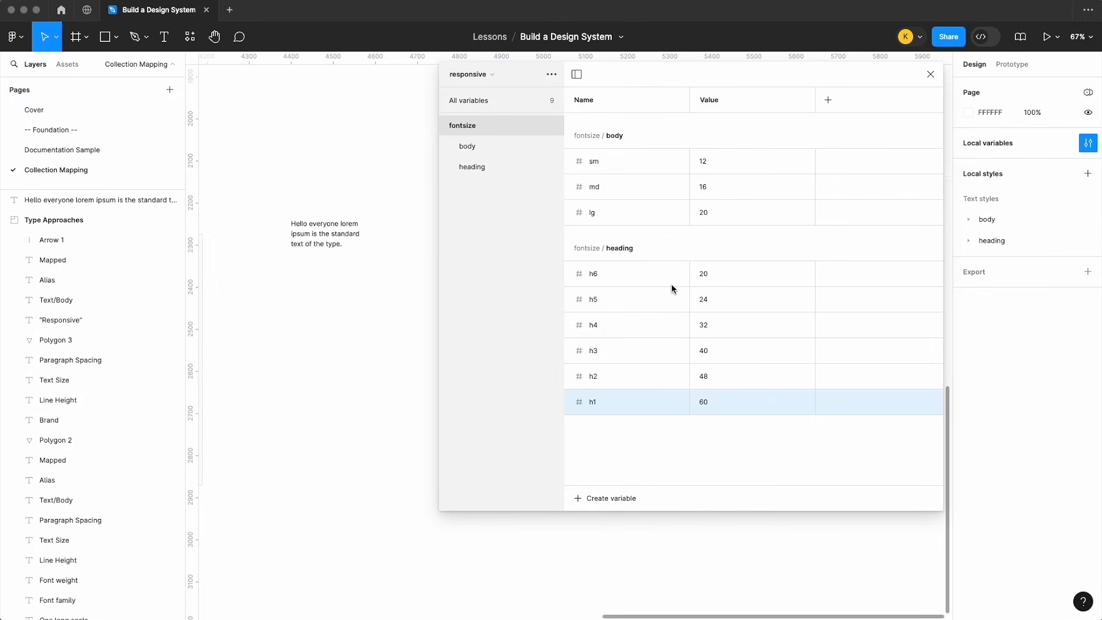
{"action": "left_click", "coordinate": [339, 248]}
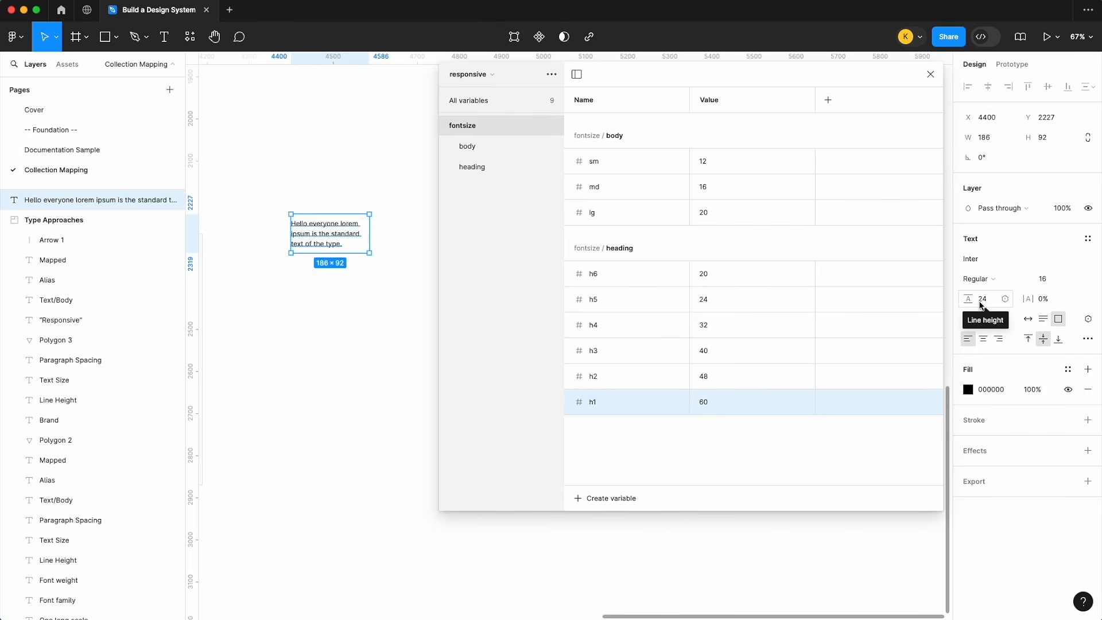
{"action": "scroll", "coordinate": [339, 270], "scroll_direction": "up", "scroll_amount": 5}
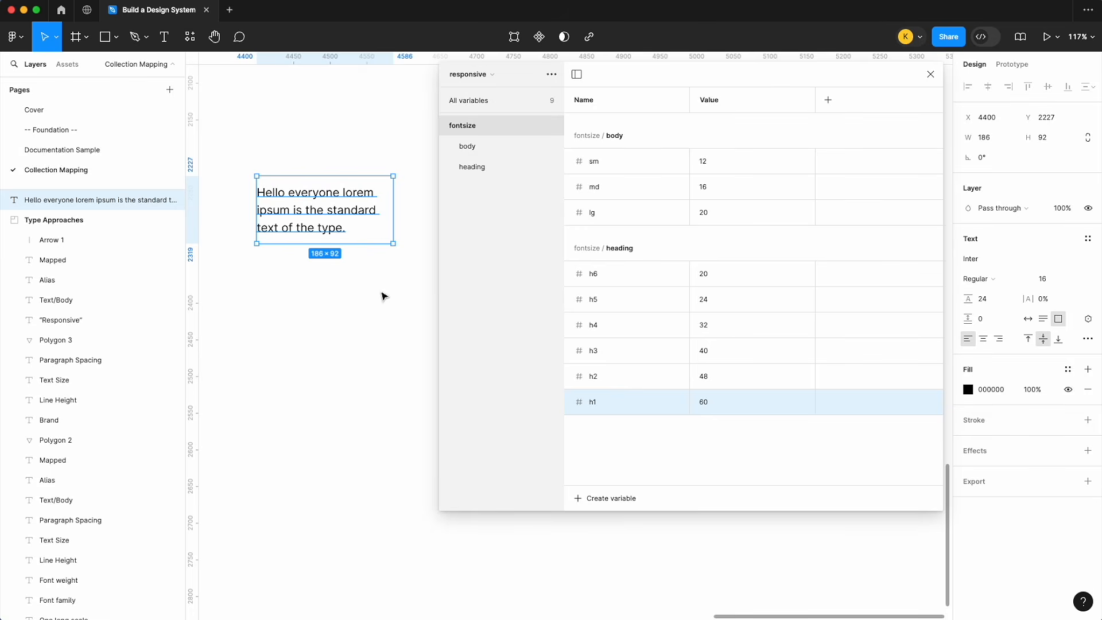
{"action": "left_click", "coordinate": [626, 497]}
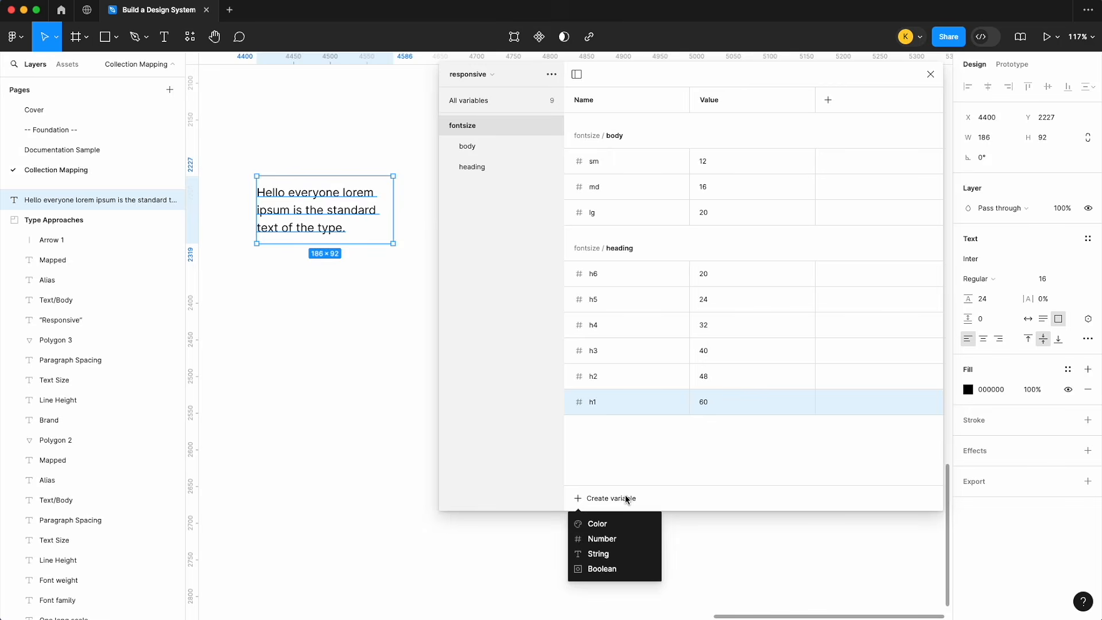
{"action": "left_click", "coordinate": [615, 539]}
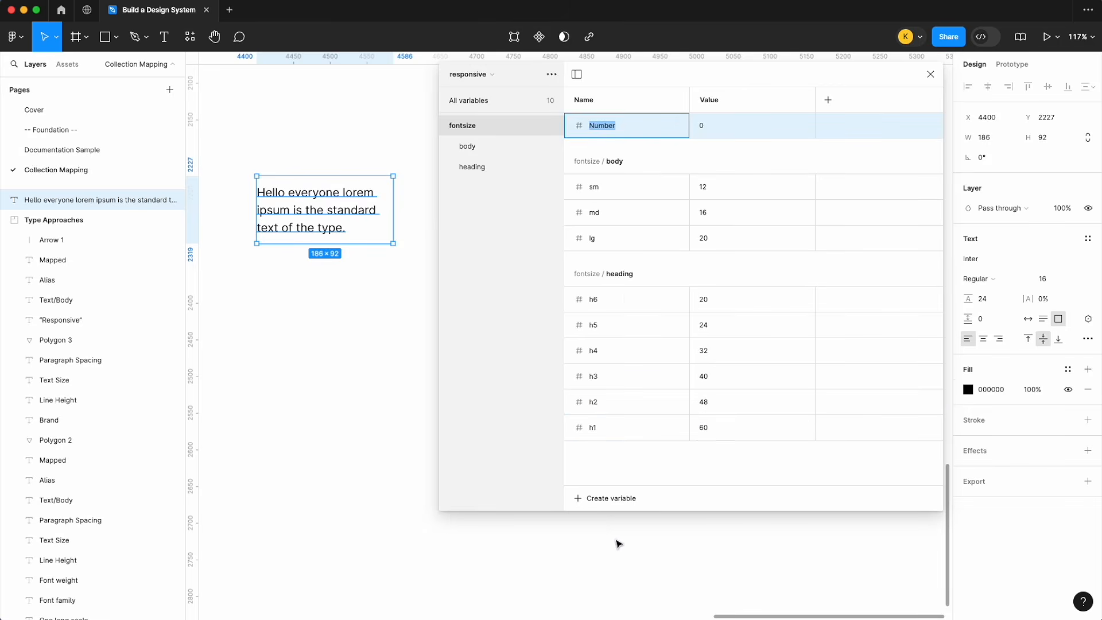
{"action": "type", "text": "line heih"}
{"action": "type", "text": "ht/body"}
{"action": "key", "text": "Return"}
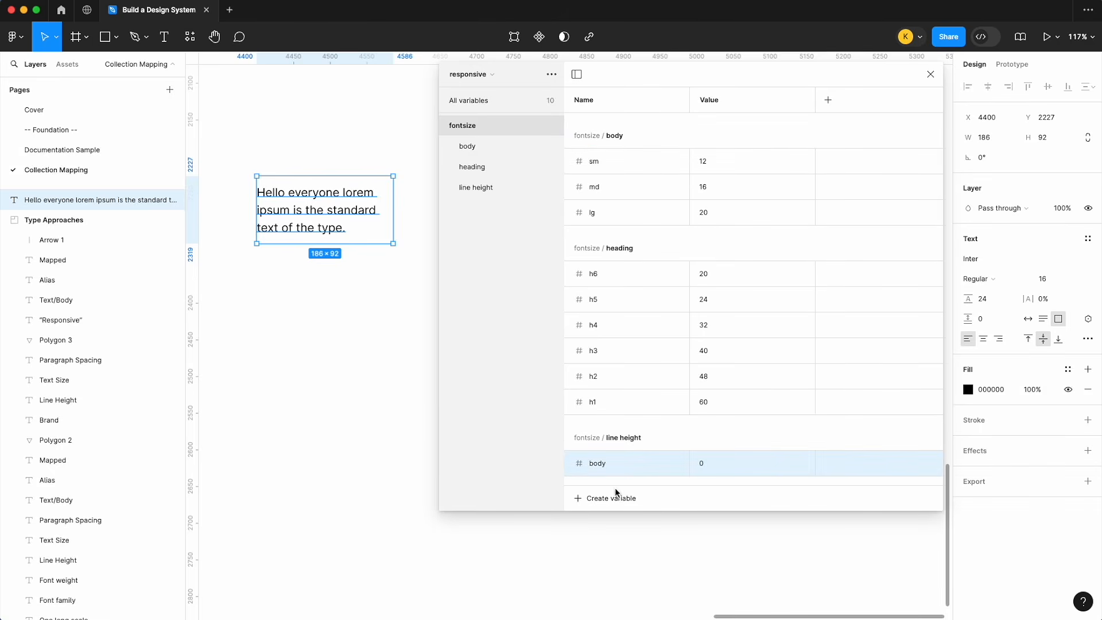
- Rename the line height variable to body/md and set its value to 24
{"action": "double_click", "coordinate": [627, 470]}
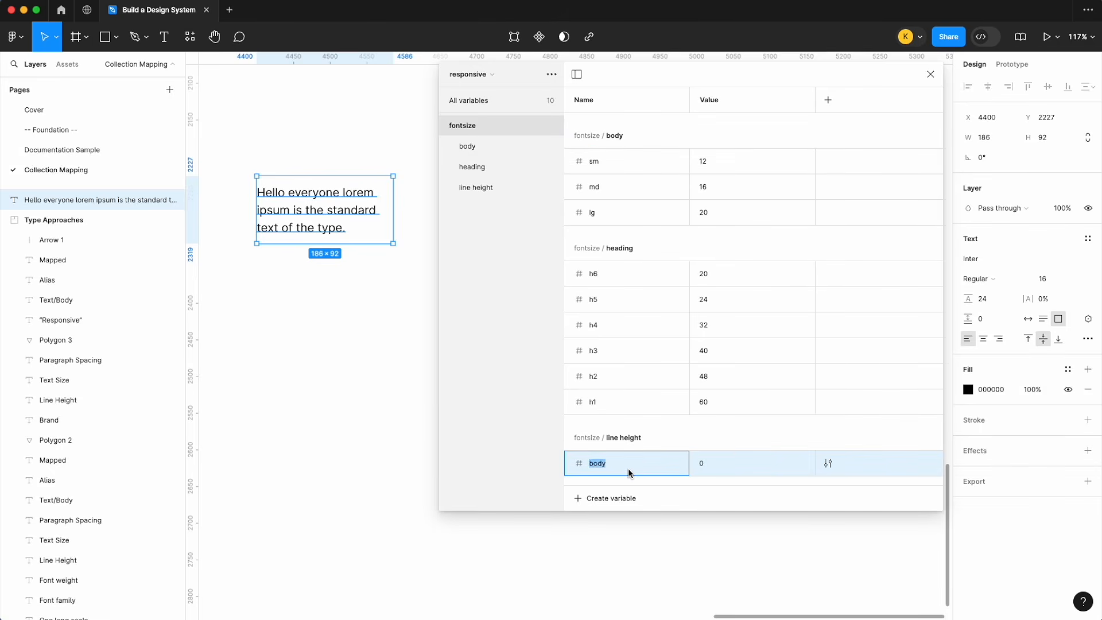
{"action": "left_click", "coordinate": [631, 472]}
{"action": "type", "text": "/md"}
{"action": "key", "text": "Return"}
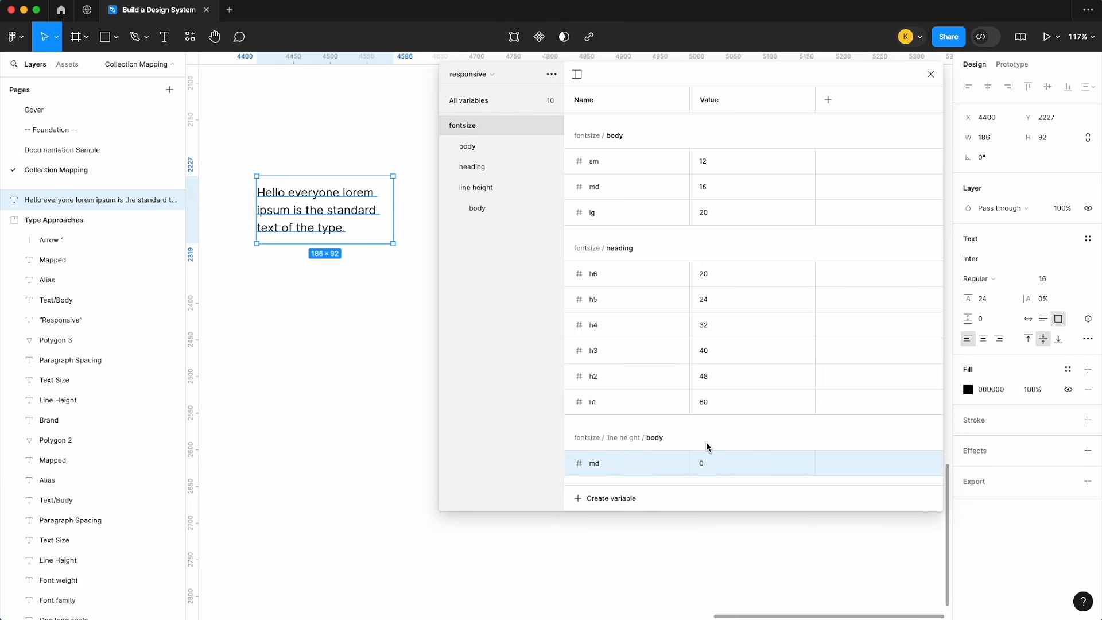
{"action": "left_click", "coordinate": [707, 462]}
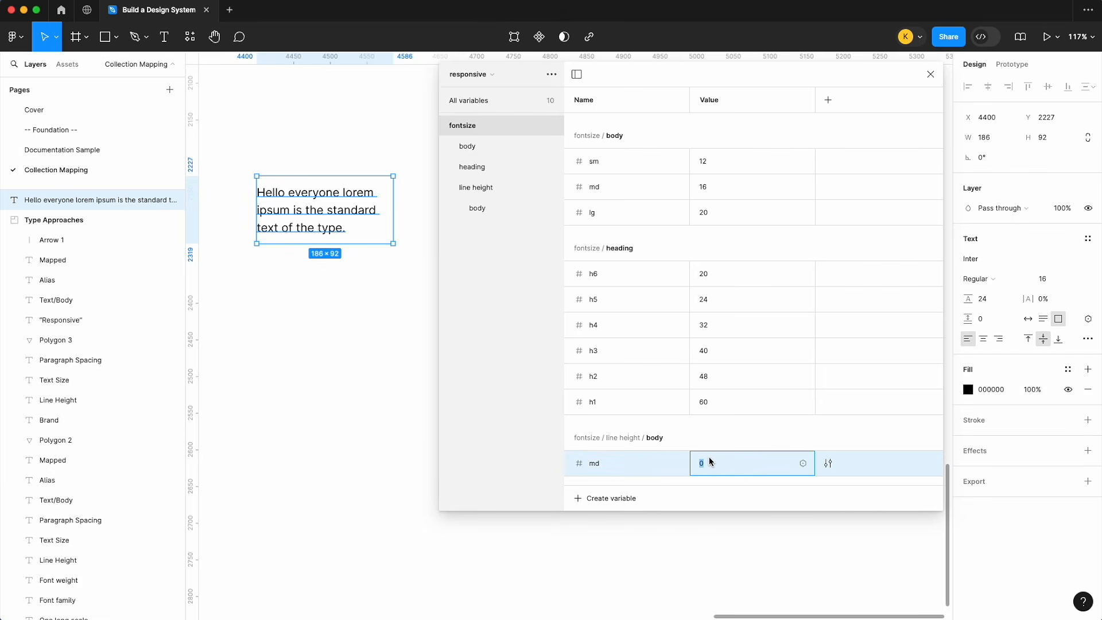
{"action": "type", "text": "24"}
{"action": "key", "text": "Return"}
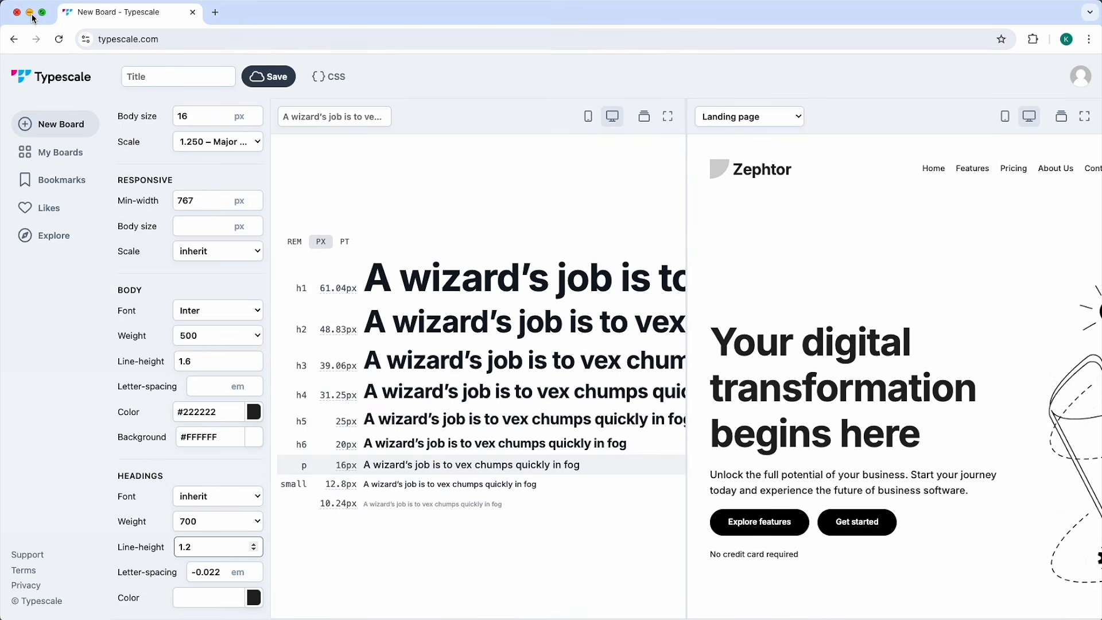
- Switch back to Figma, duplicate the md line height variable, and move the line height group out of fontsize to the top level above it
{"action": "left_click", "coordinate": [30, 12]}
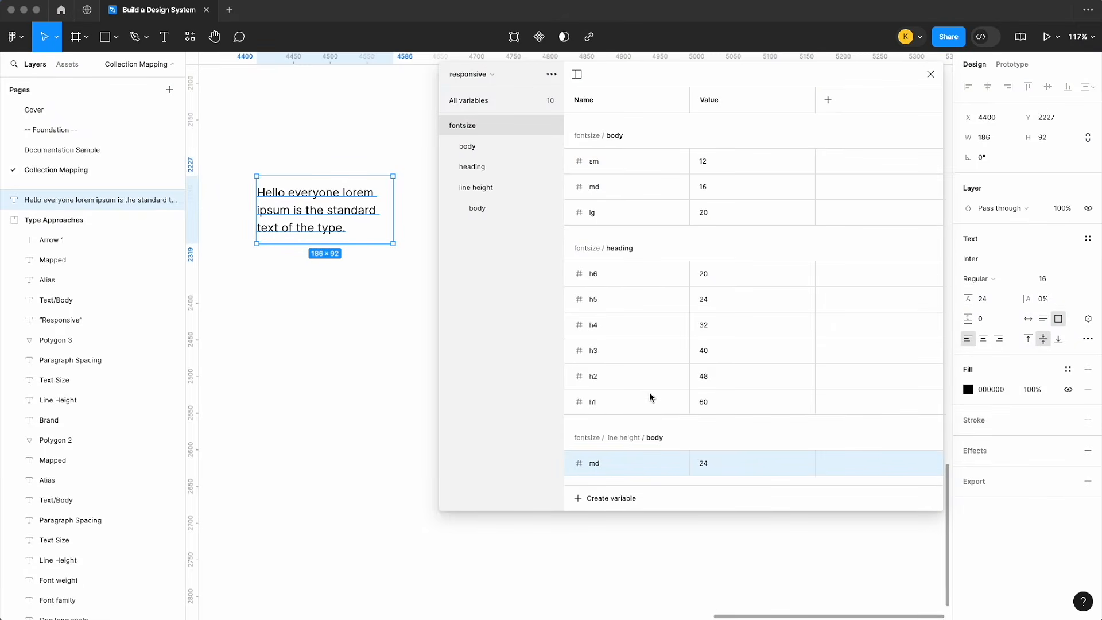
{"action": "left_click", "coordinate": [627, 495]}
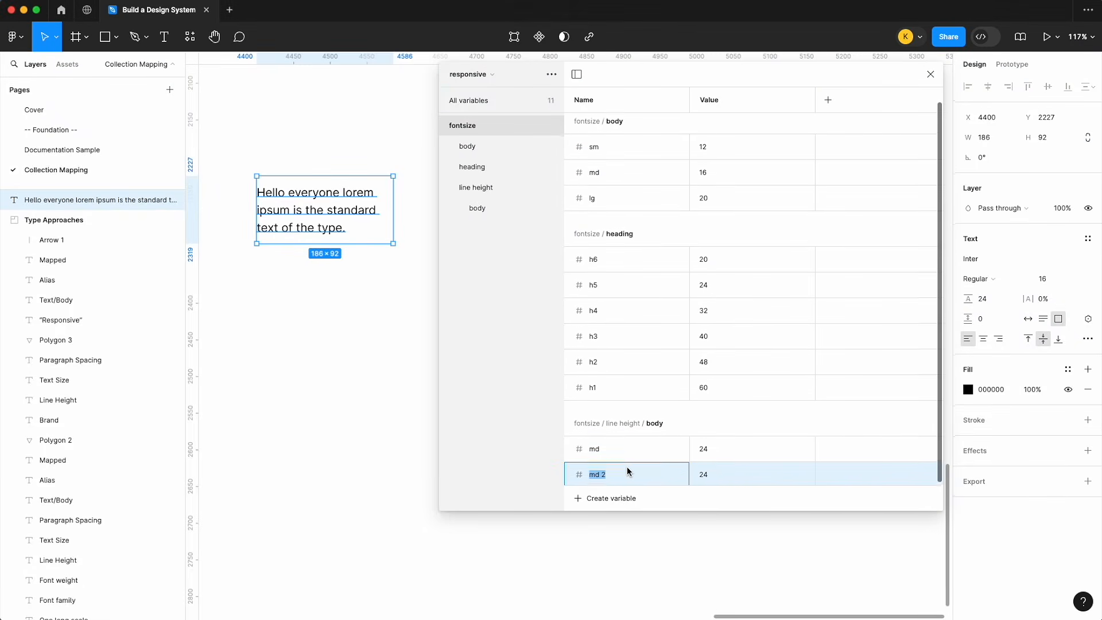
{"action": "scroll", "coordinate": [601, 429], "scroll_direction": "up", "scroll_amount": 1}
{"action": "left_click_drag", "start_coordinate": [496, 196], "coordinate": [456, 118]}
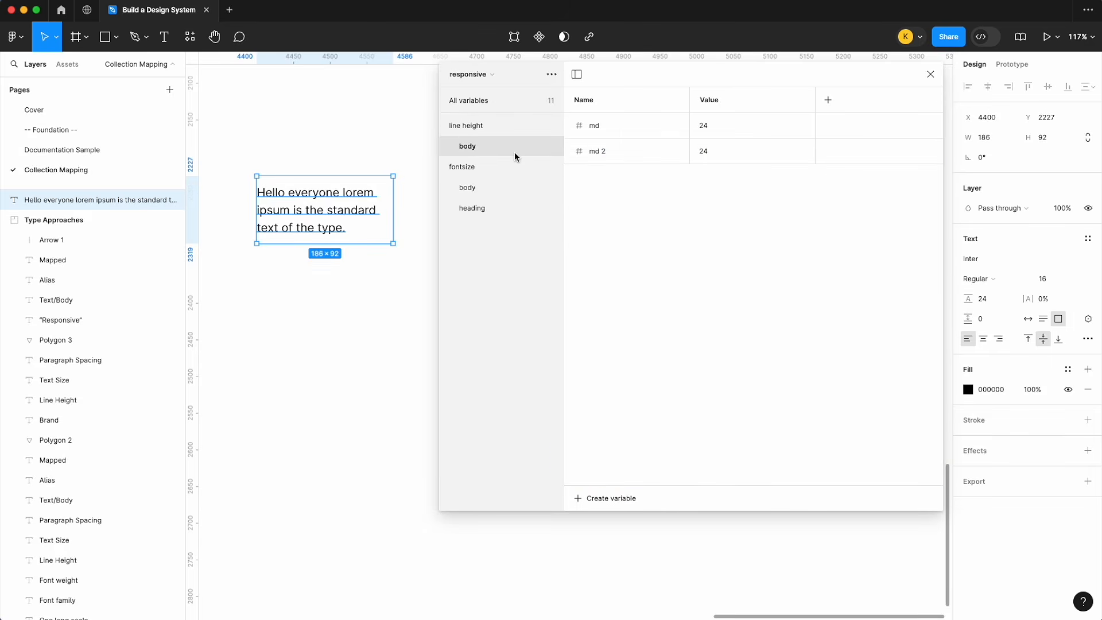
- Rename the duplicated line height body variable to sm and place it above md
{"action": "double_click", "coordinate": [604, 152]}
{"action": "type", "text": "sm"}
{"action": "key", "text": "Return"}
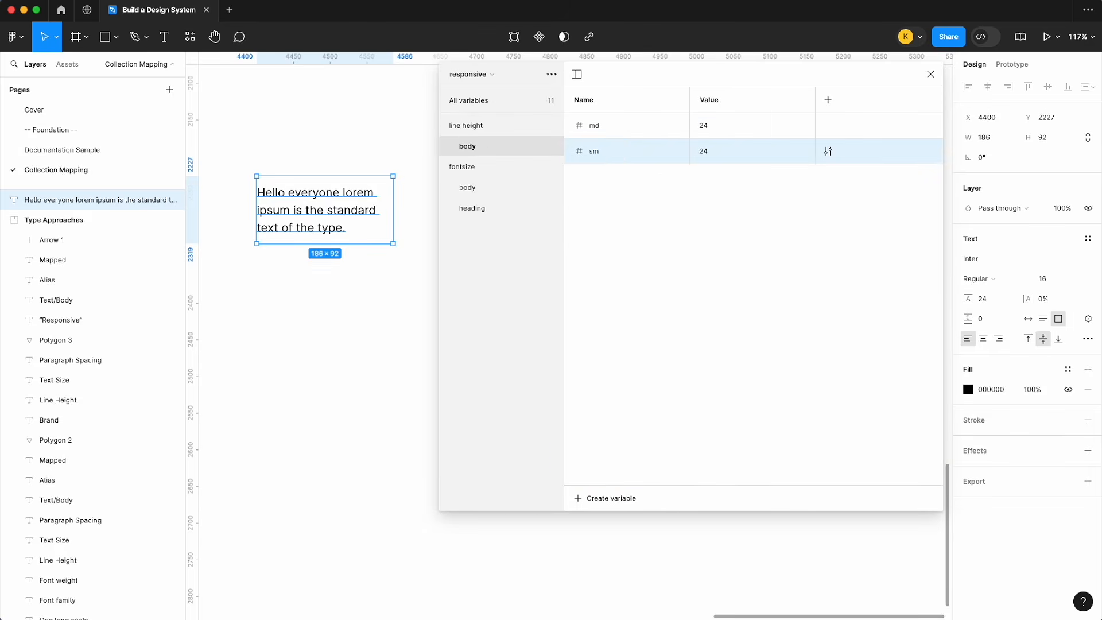
{"action": "left_click_drag", "start_coordinate": [617, 155], "coordinate": [623, 122]}
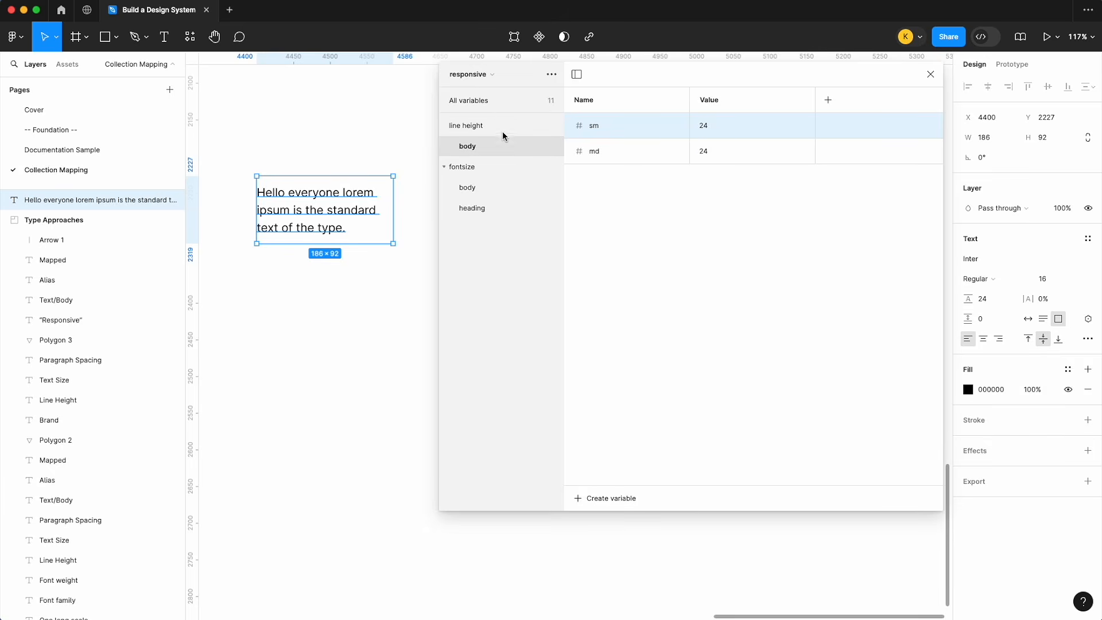
- Show all variables and set the line height body sm value to 20
{"action": "left_click", "coordinate": [501, 114]}
{"action": "scroll", "coordinate": [742, 305], "scroll_direction": "down", "scroll_amount": 1}
{"action": "scroll", "coordinate": [742, 305], "scroll_direction": "up", "scroll_amount": 1}
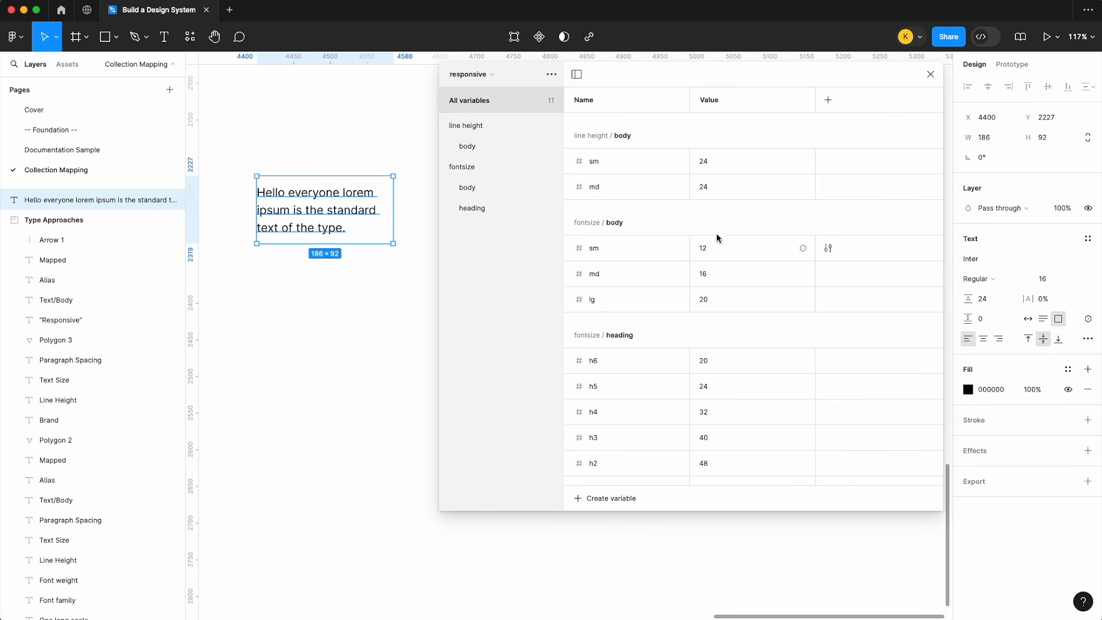
{"action": "double_click", "coordinate": [713, 163]}
{"action": "type", "text": "20"}
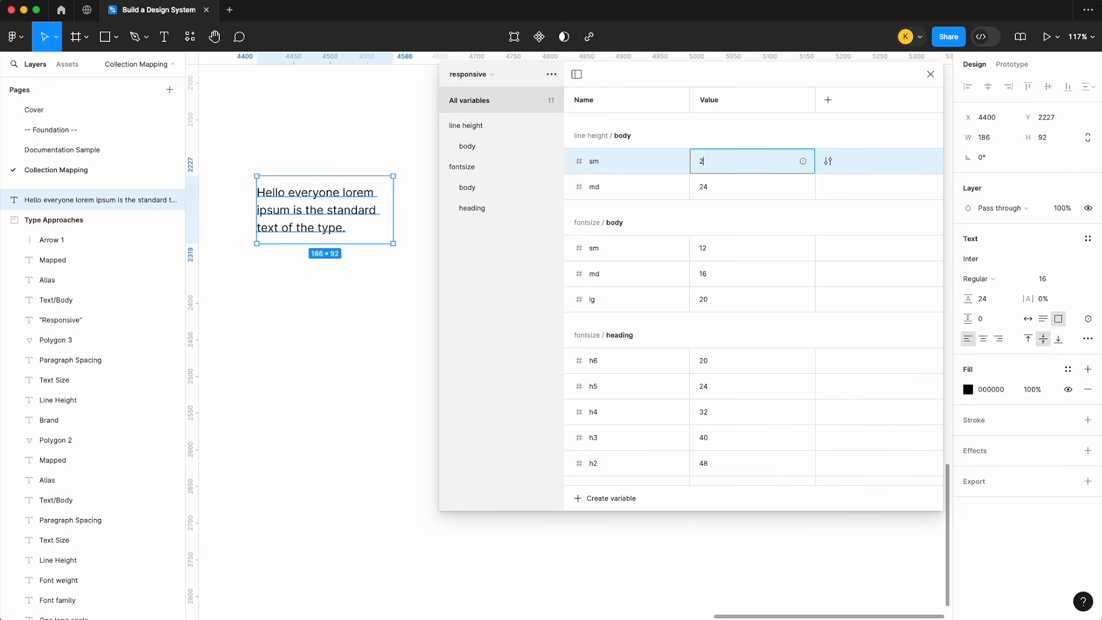
- Duplicate the line height body md variable, set the copy's value to 32, and name it lg
{"action": "left_click", "coordinate": [639, 190]}
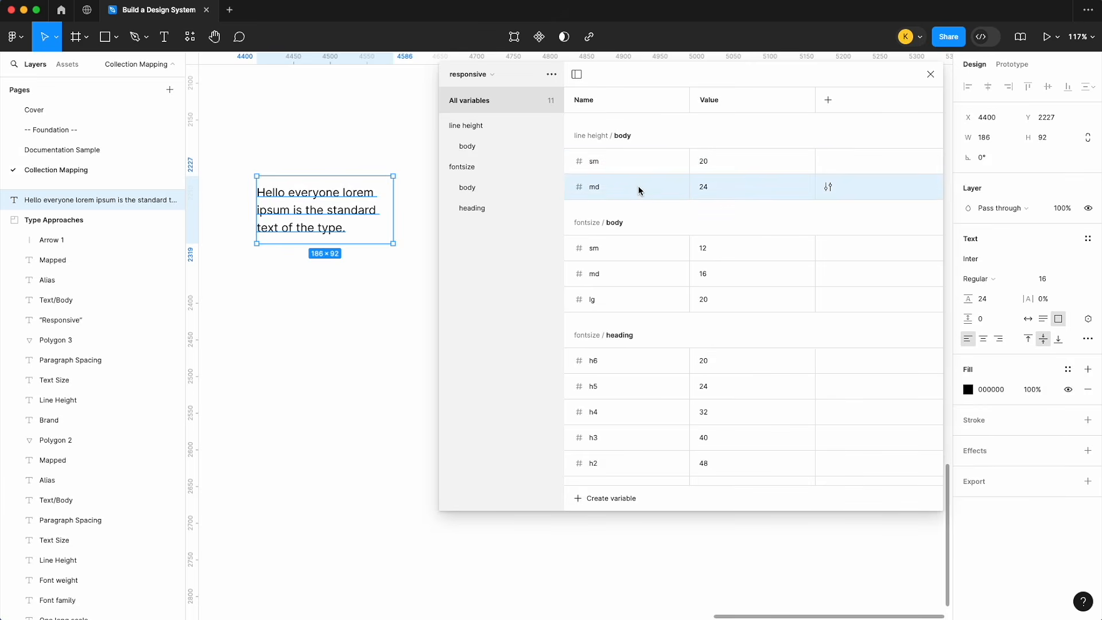
{"action": "key", "text": "super+d"}
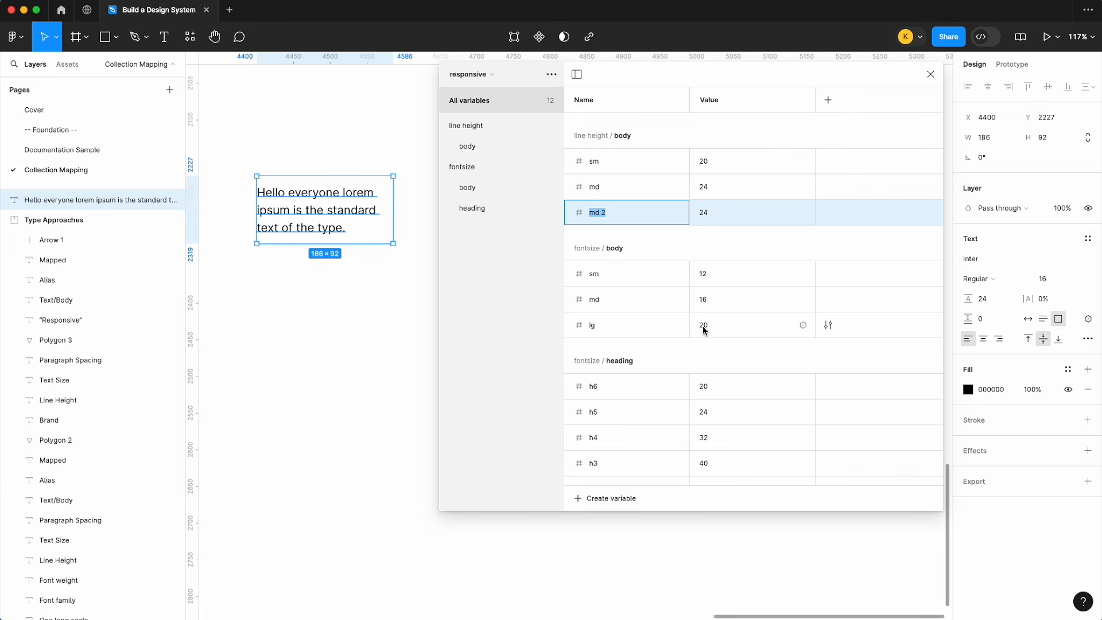
{"action": "left_click", "coordinate": [710, 214]}
{"action": "type", "text": "32"}
{"action": "double_click", "coordinate": [625, 220]}
{"action": "type", "text": "lg"}
{"action": "key", "text": "BackSpace"}
{"action": "type", "text": "g"}
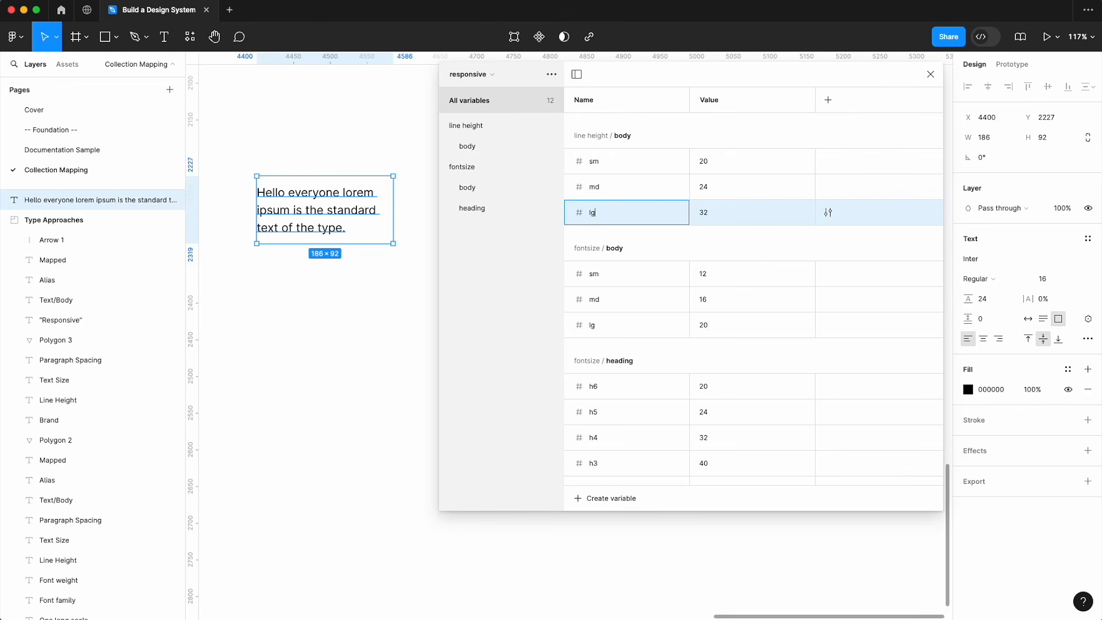
{"action": "key", "text": "Return"}
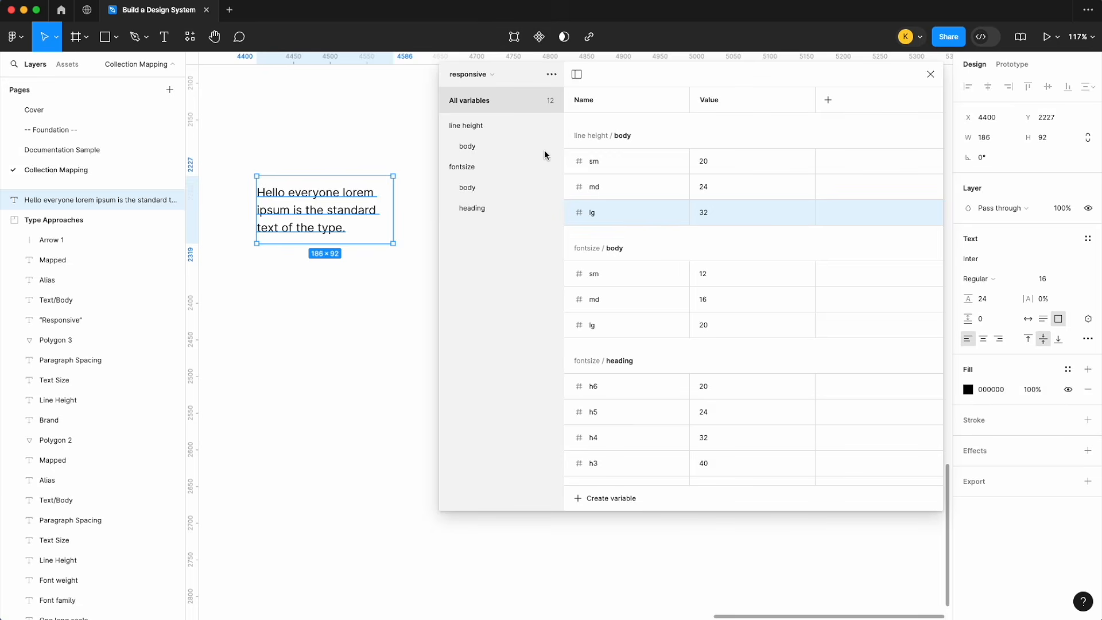
- Create a number variable named heading/h1 in the line height group
{"action": "left_click", "coordinate": [504, 127]}
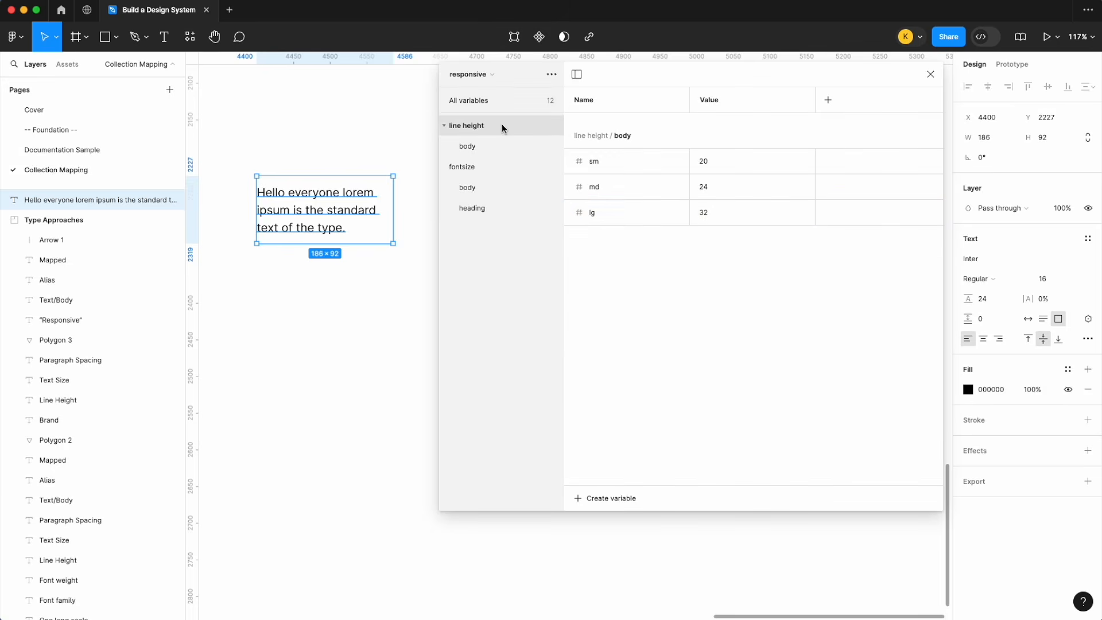
{"action": "left_click", "coordinate": [612, 499]}
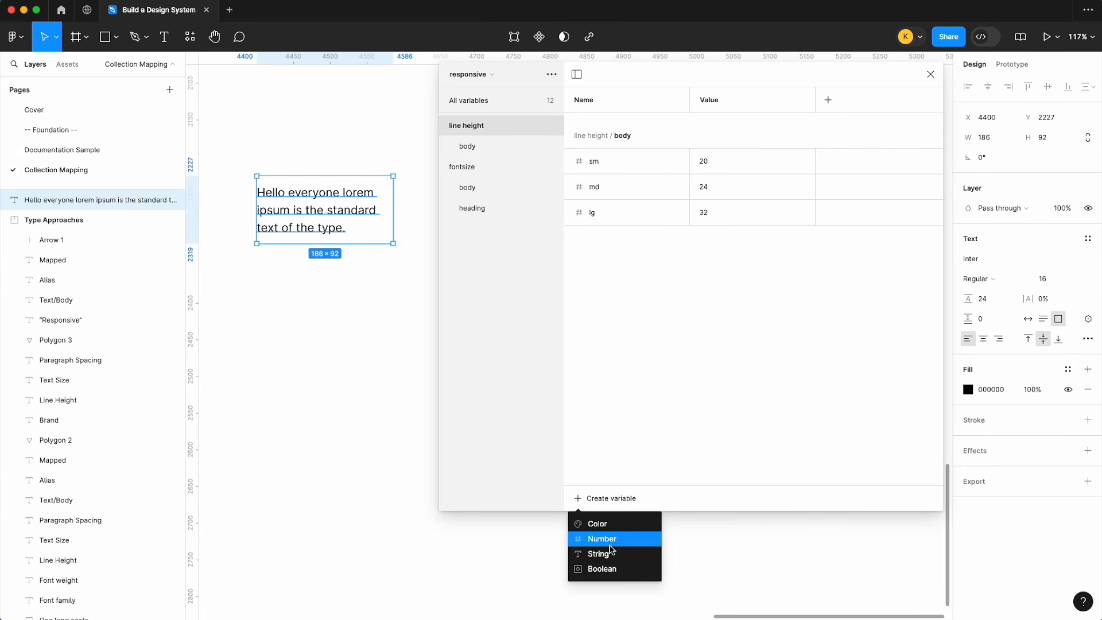
{"action": "left_click", "coordinate": [612, 538]}
{"action": "type", "text": "heading"}
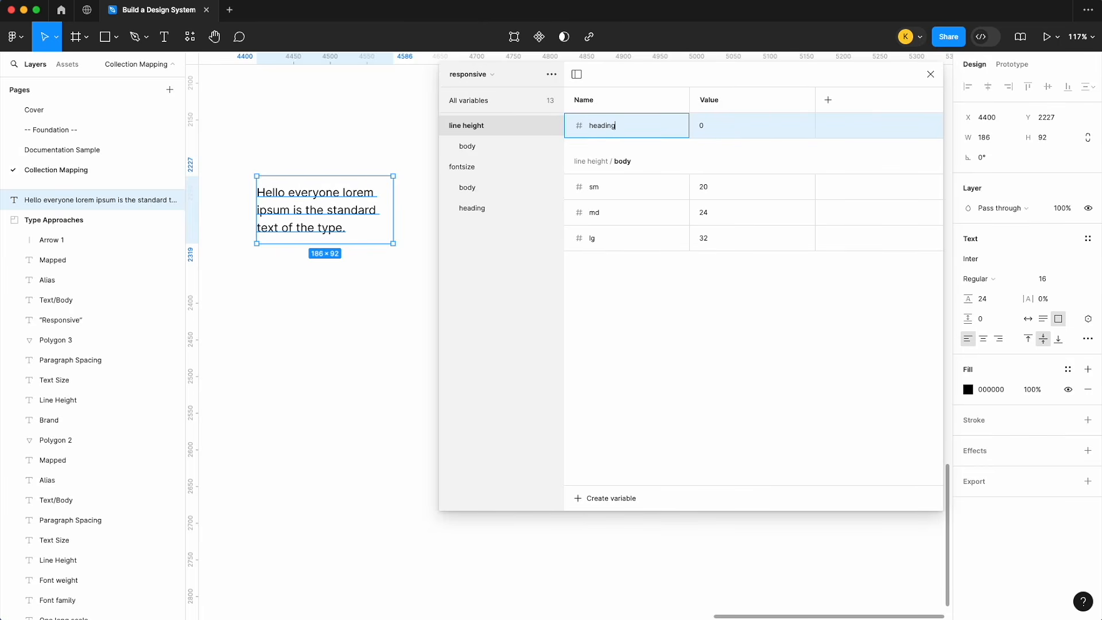
{"action": "type", "text": "/h1"}
{"action": "key", "text": "Return"}
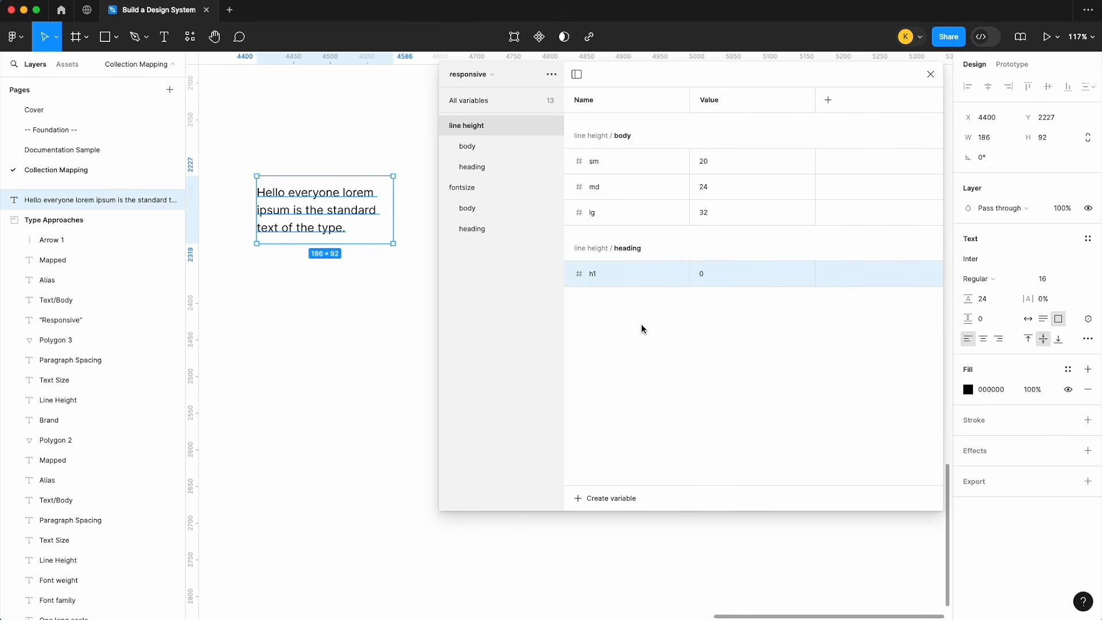
- Reorder the fontsize heading variables so they run from h1 down to h6
{"action": "left_click", "coordinate": [491, 103]}
{"action": "scroll", "coordinate": [636, 337], "scroll_direction": "down", "scroll_amount": 3}
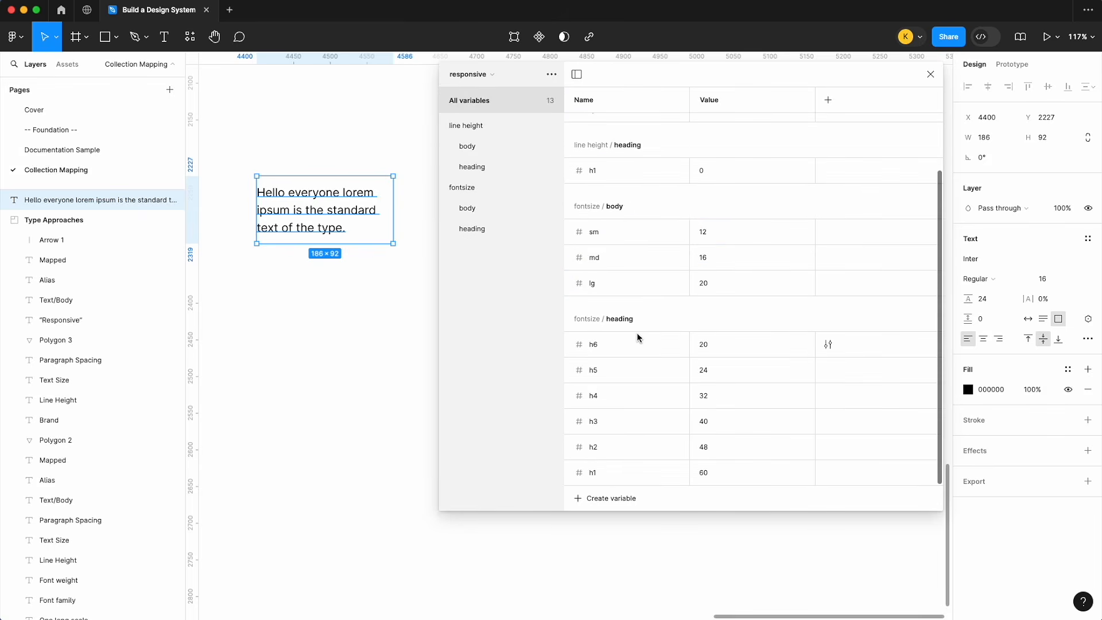
{"action": "left_click_drag", "start_coordinate": [603, 473], "coordinate": [619, 394]}
{"action": "left_click_drag", "start_coordinate": [630, 475], "coordinate": [629, 440]}
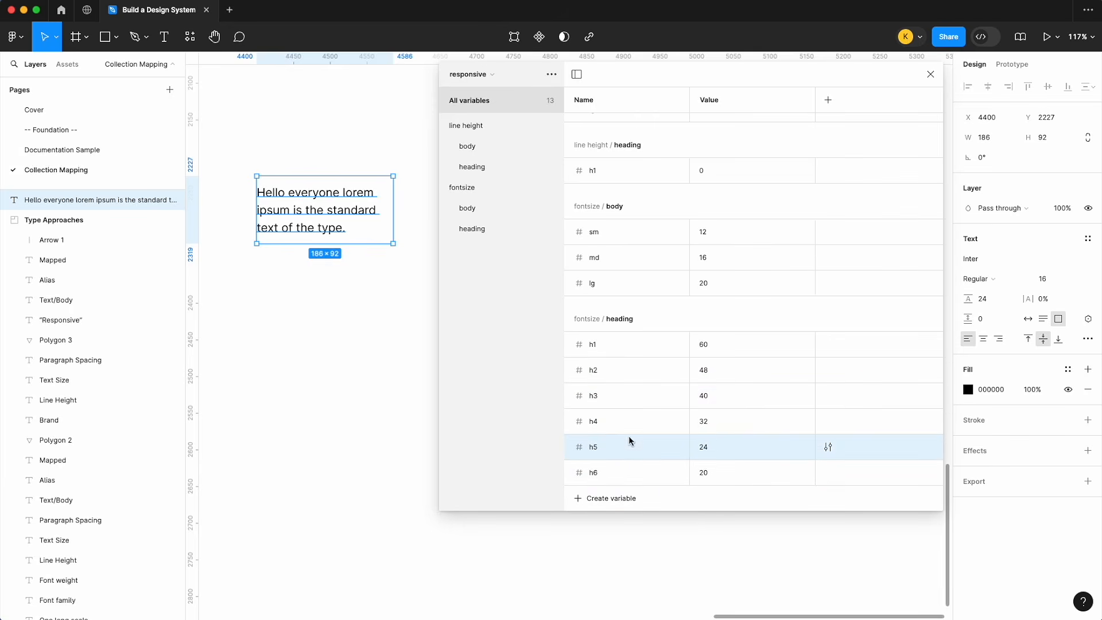
- Duplicate the line height heading h1 variable five times
{"action": "scroll", "coordinate": [677, 272], "scroll_direction": "up", "scroll_amount": 3}
{"action": "left_click", "coordinate": [636, 273]}
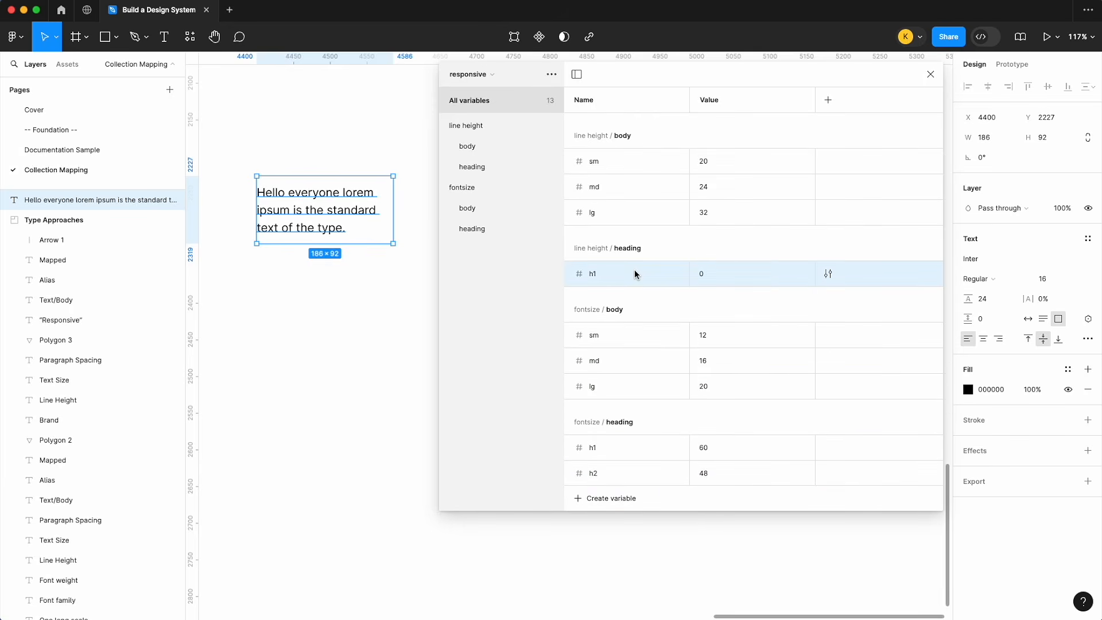
{"action": "key", "text": "ctrl+d"}
{"action": "key", "text": "ctrl+d"}
{"action": "key", "text": "ctrl+d"}
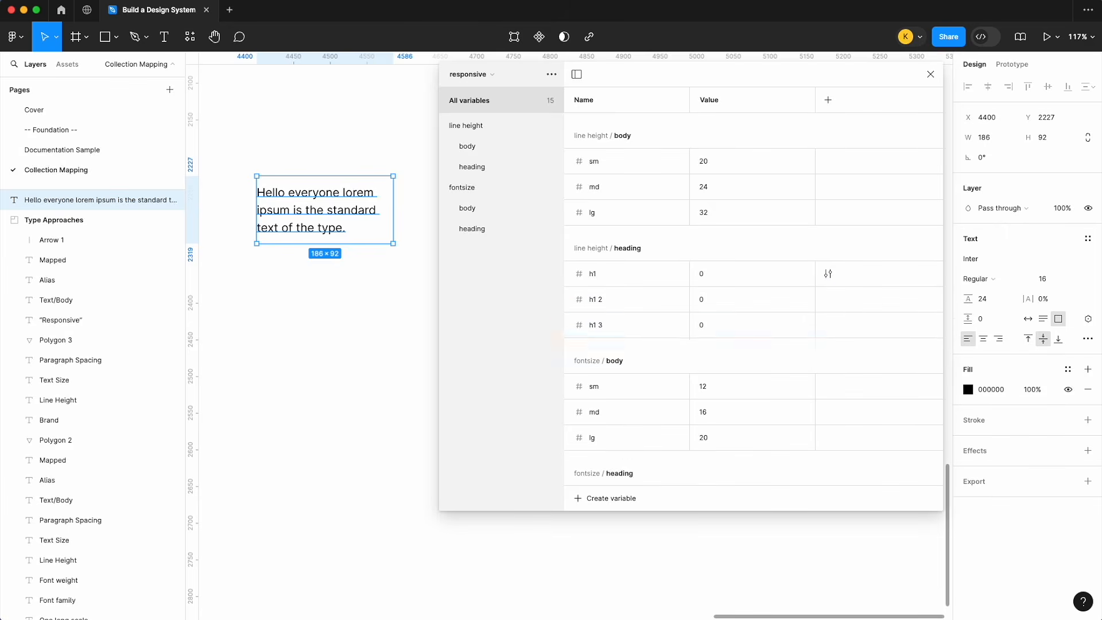
{"action": "key", "text": "ctrl+d"}
{"action": "key", "text": "ctrl+d"}
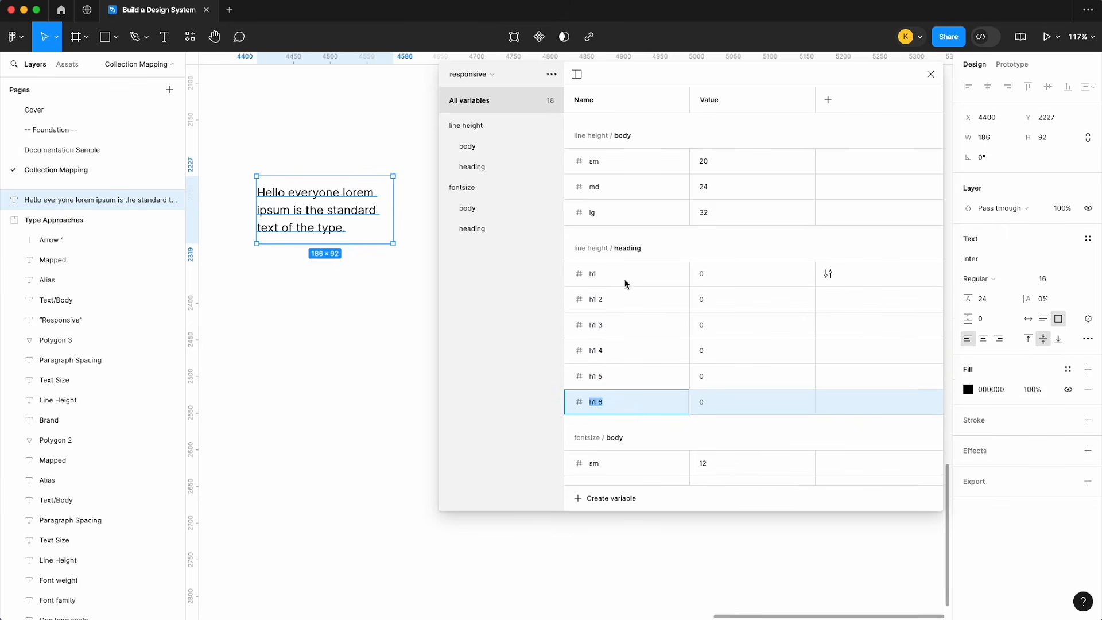
- Rename the five duplicated line height heading variables to h2, h3, h4, h5 and h6
{"action": "double_click", "coordinate": [603, 300]}
{"action": "type", "text": "h2"}
{"action": "double_click", "coordinate": [603, 326]}
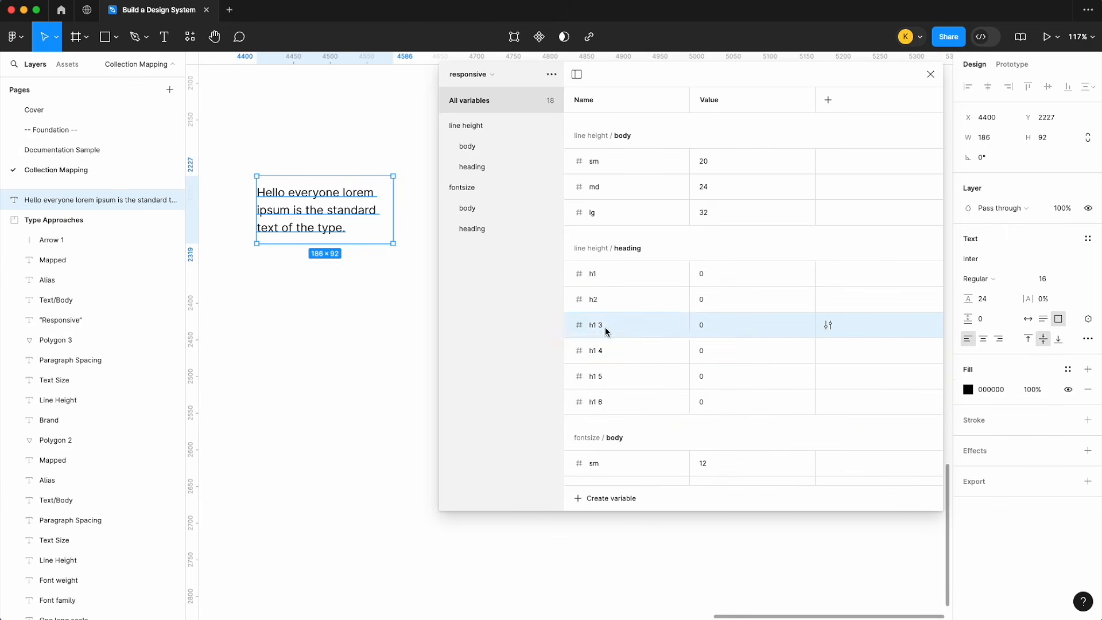
{"action": "type", "text": "h3"}
{"action": "double_click", "coordinate": [595, 351]}
{"action": "type", "text": "h4"}
{"action": "double_click", "coordinate": [597, 377]}
{"action": "type", "text": "h5"}
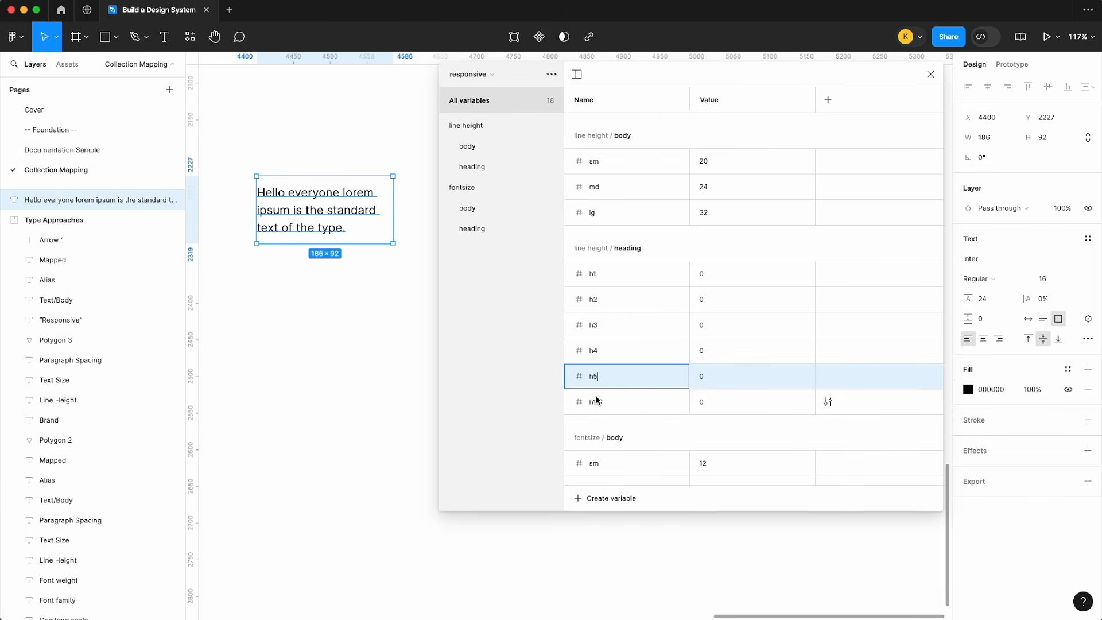
{"action": "double_click", "coordinate": [597, 401]}
{"action": "type", "text": "h6"}
{"action": "key", "text": "Return"}
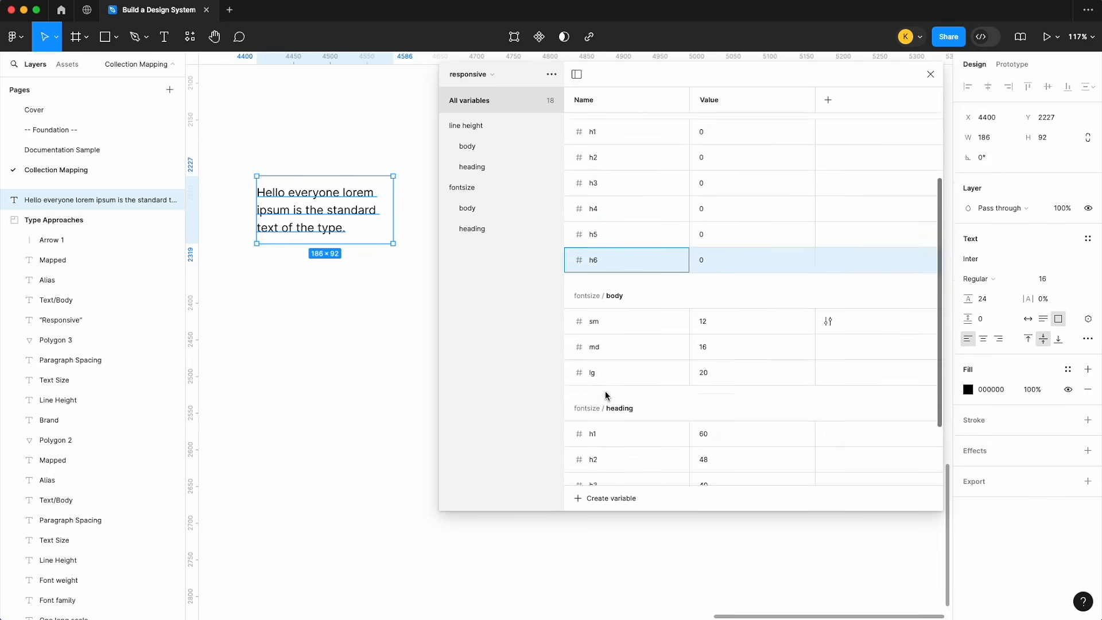
- Check the headings line-height in Typescale, return to Figma, and set the line height heading h1 value to 72
{"action": "scroll", "coordinate": [607, 394], "scroll_direction": "down", "scroll_amount": 5}
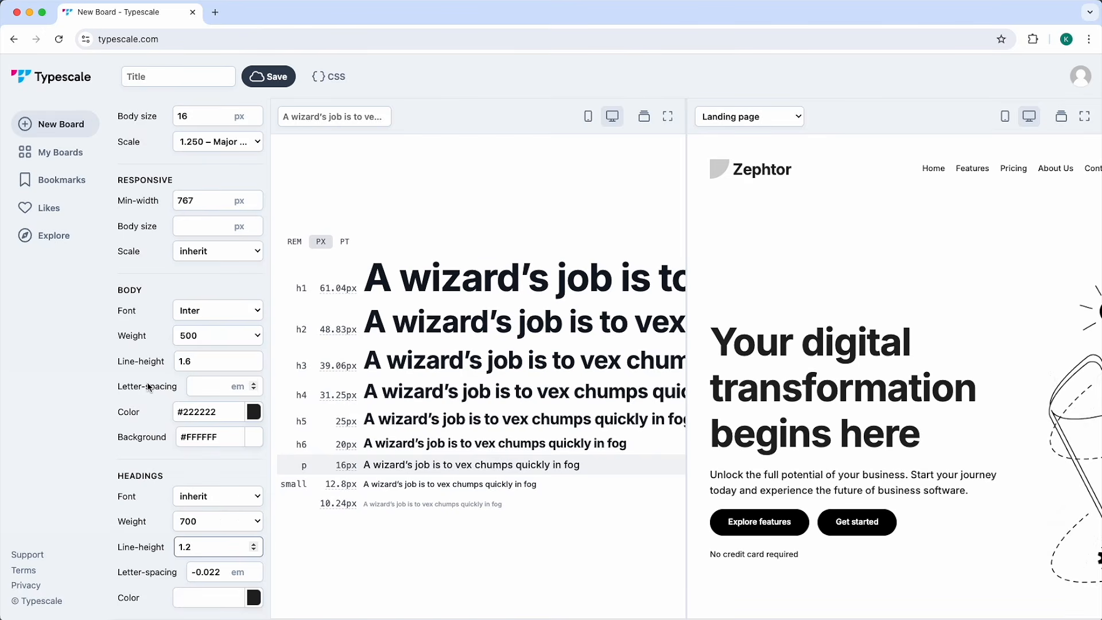
{"action": "left_click", "coordinate": [29, 13]}
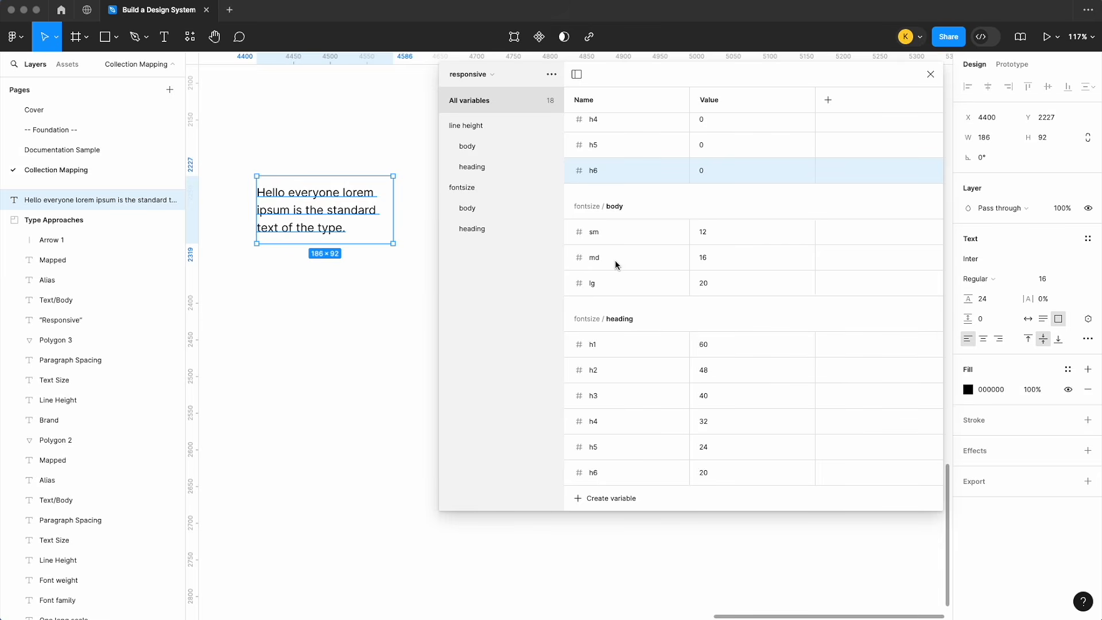
{"action": "scroll", "coordinate": [615, 265], "scroll_direction": "up", "scroll_amount": 2}
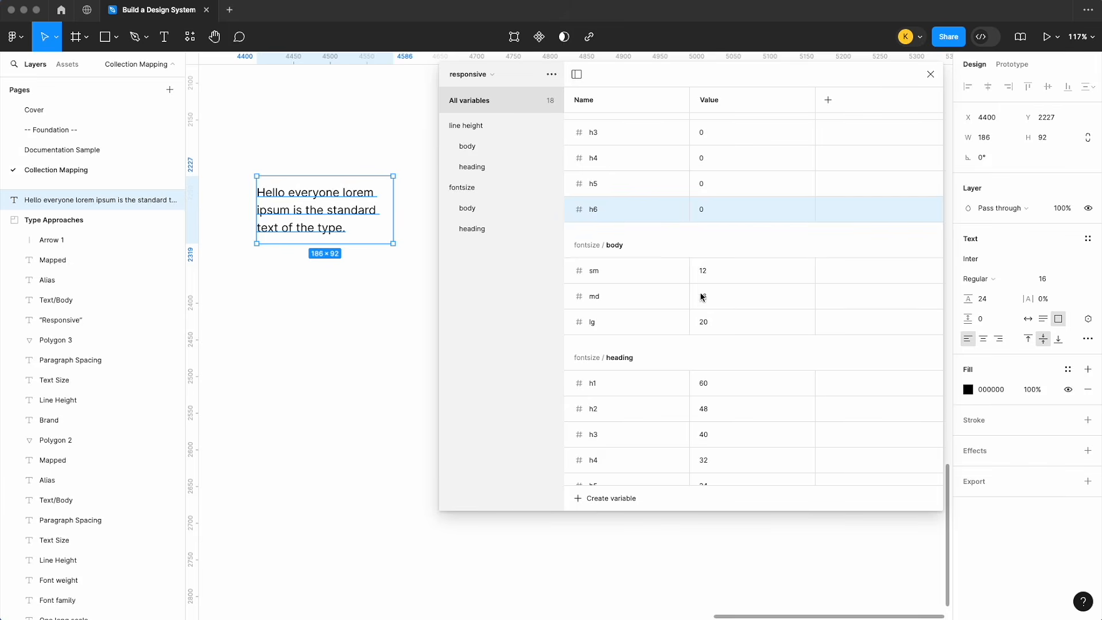
{"action": "scroll", "coordinate": [700, 301], "scroll_direction": "up", "scroll_amount": 4}
{"action": "left_click", "coordinate": [715, 166]}
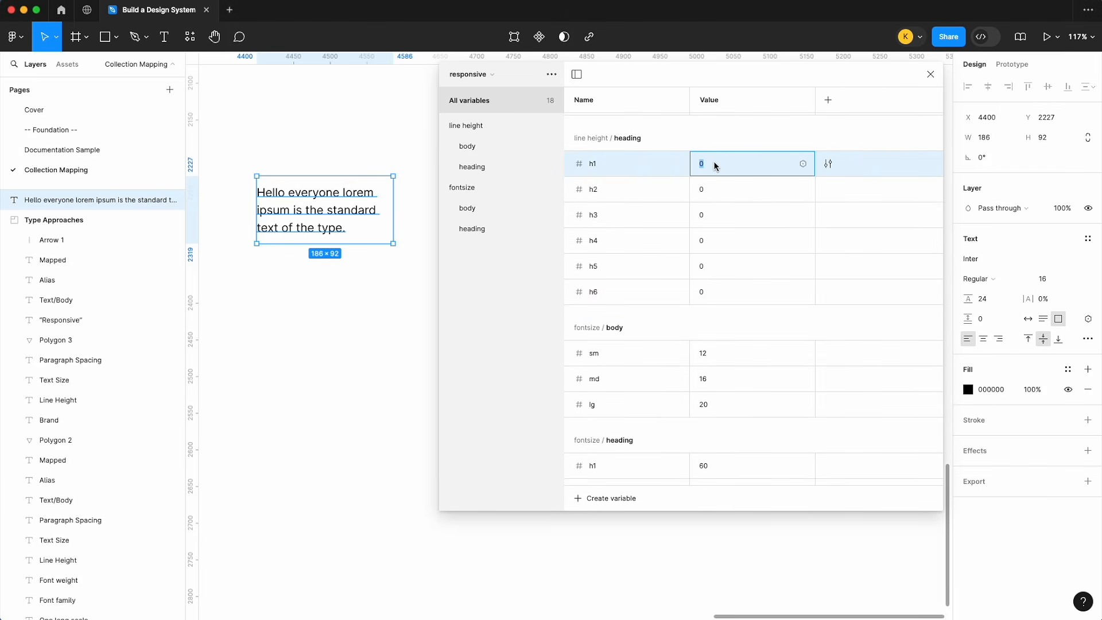
{"action": "type", "text": "72"}
{"action": "left_click", "coordinate": [368, 272]}
- Place a copy of the sample paragraph below the original and set its font size to 60
{"action": "left_click", "coordinate": [331, 224]}
{"action": "left_click_drag", "start_coordinate": [331, 223], "coordinate": [331, 376]}
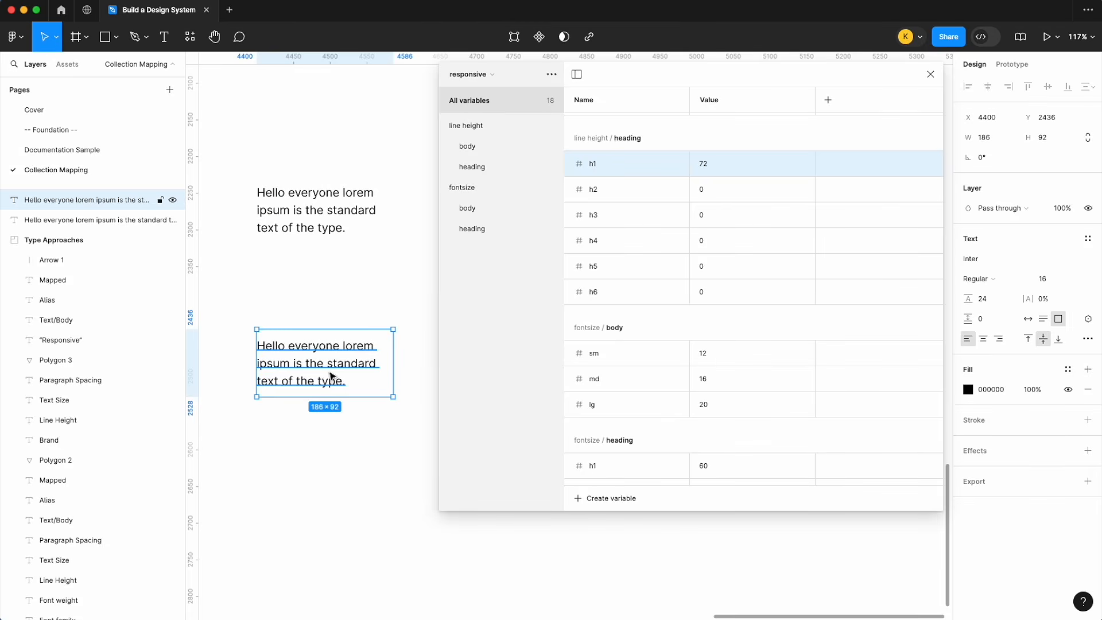
{"action": "left_click", "coordinate": [1041, 278]}
{"action": "type", "text": "60"}
{"action": "key", "text": "Return"}
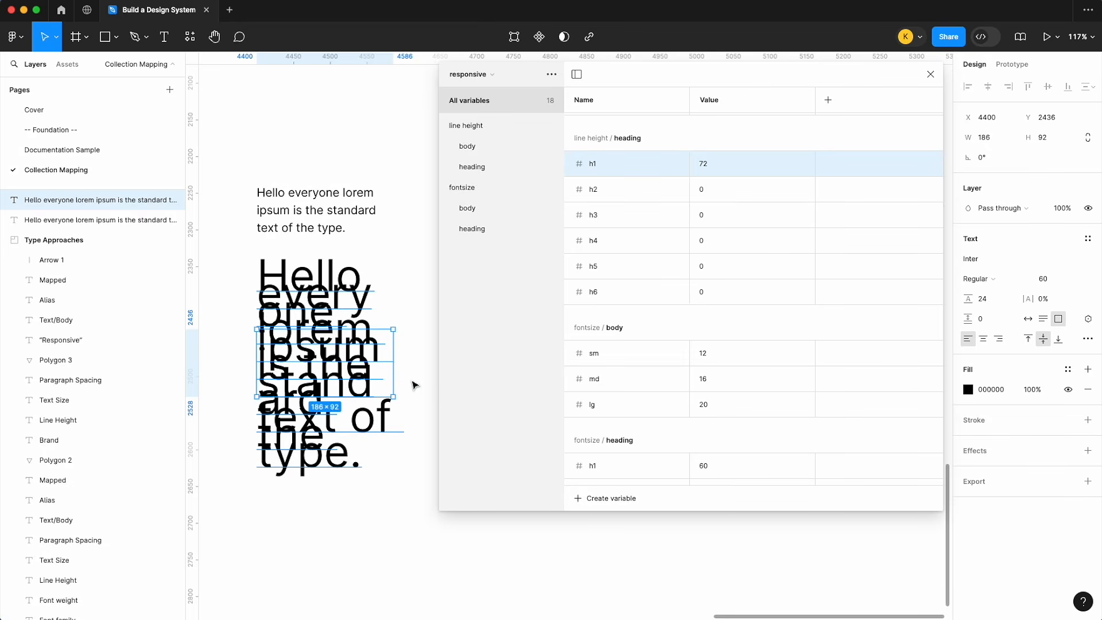
- Widen the paragraph copy to about 395 and set its line height to 72
{"action": "scroll", "coordinate": [413, 384], "scroll_direction": "down", "scroll_amount": 3}
{"action": "left_click_drag", "start_coordinate": [361, 353], "coordinate": [474, 357]}
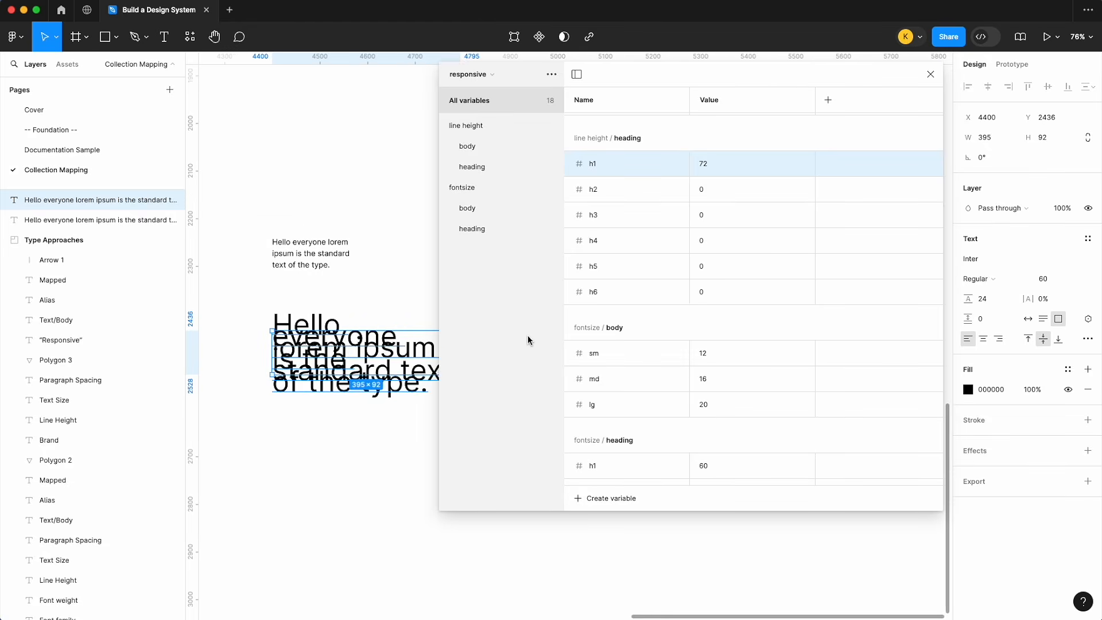
{"action": "left_click", "coordinate": [995, 302]}
{"action": "type", "text": "72"}
{"action": "key", "text": "Return"}
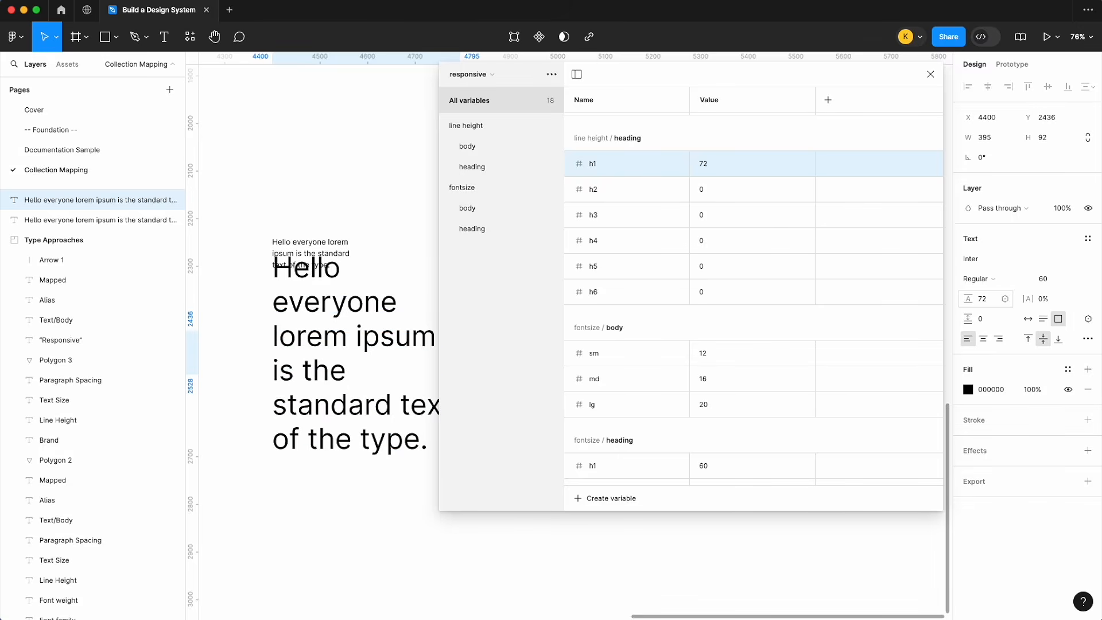
- Move the enlarged paragraph copy clear of the original to inspect its spacing, and delete it
{"action": "left_click_drag", "start_coordinate": [356, 374], "coordinate": [343, 584]}
{"action": "scroll", "coordinate": [299, 457], "scroll_direction": "down", "scroll_amount": 2}
{"action": "scroll", "coordinate": [300, 457], "scroll_direction": "right", "scroll_amount": 1}
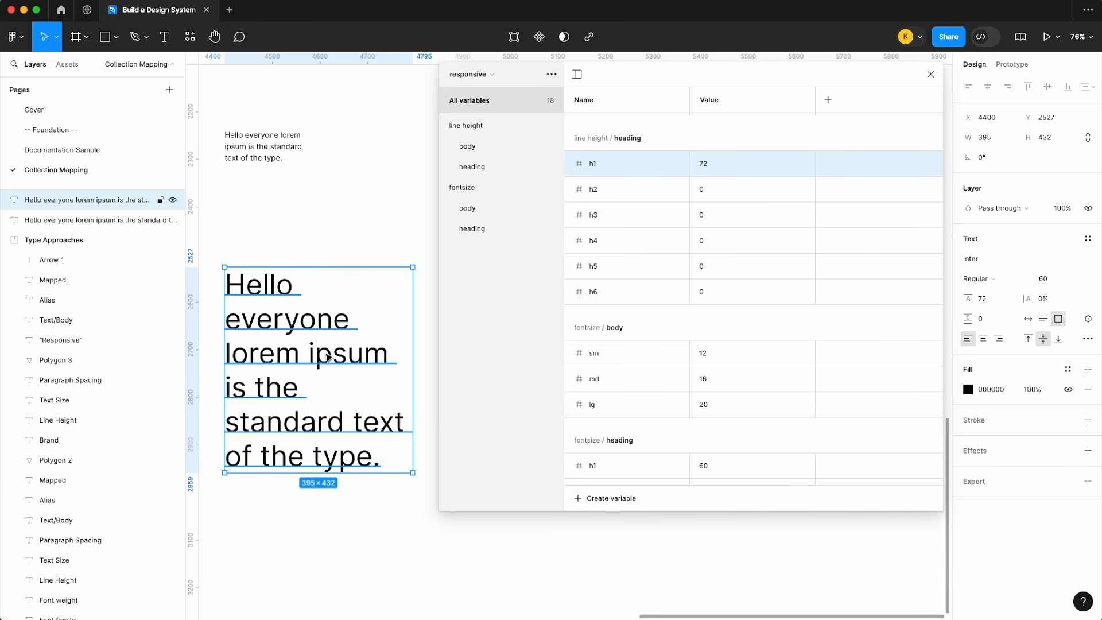
{"action": "key", "text": "Delete"}
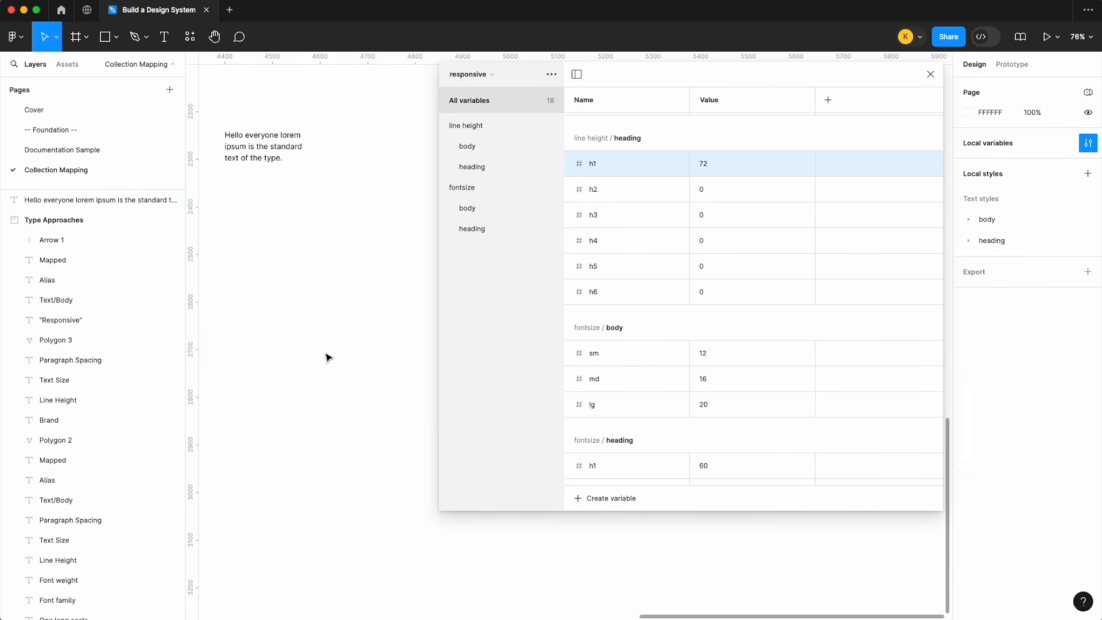
{"action": "scroll", "coordinate": [646, 368], "scroll_direction": "down", "scroll_amount": 2}
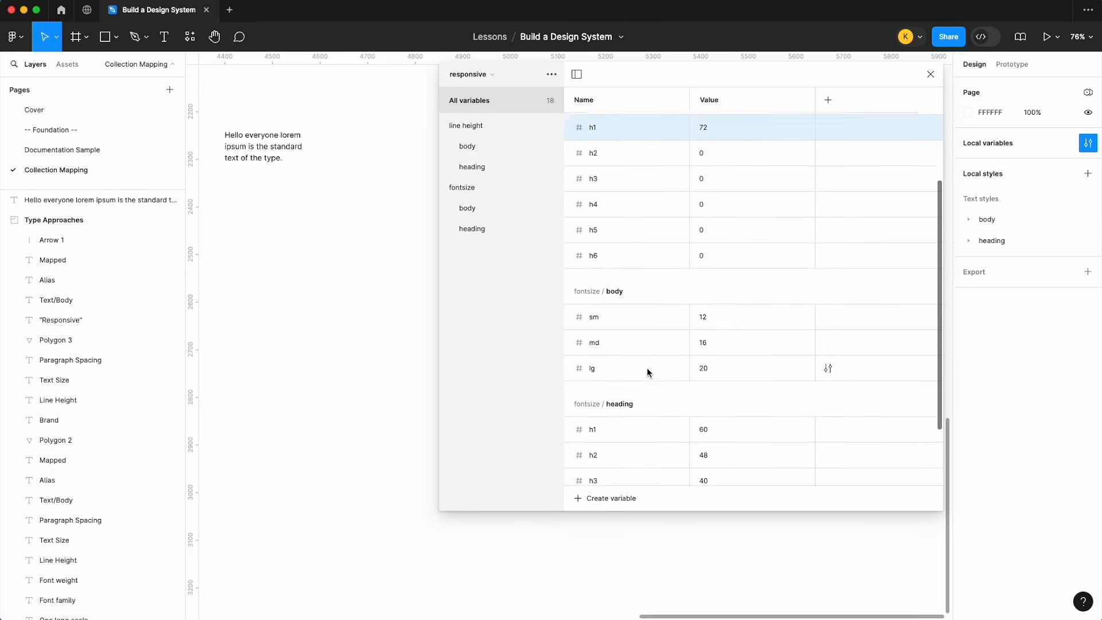
{"action": "scroll", "coordinate": [646, 371], "scroll_direction": "up", "scroll_amount": 1}
{"action": "scroll", "coordinate": [646, 371], "scroll_direction": "down", "scroll_amount": 1}
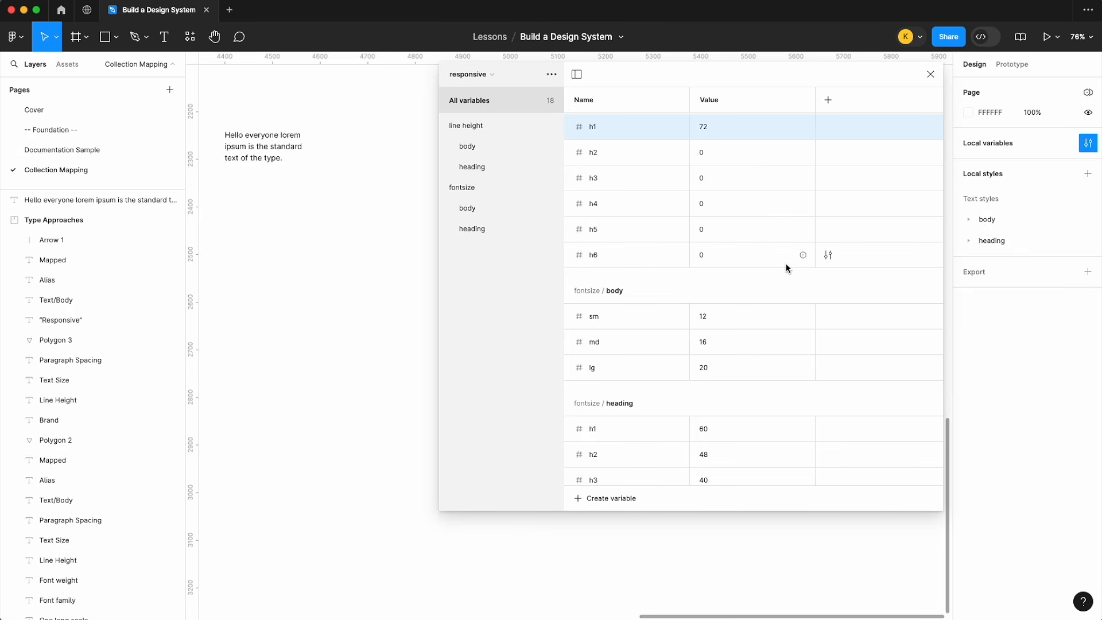
- Set the line height heading values to 56 for h2 and 48 for h3
{"action": "scroll", "coordinate": [786, 265], "scroll_direction": "up", "scroll_amount": 1}
{"action": "left_click", "coordinate": [720, 178]}
{"action": "key", "text": "BackSpace"}
{"action": "type", "text": "56"}
{"action": "scroll", "coordinate": [752, 329], "scroll_direction": "down", "scroll_amount": 1}
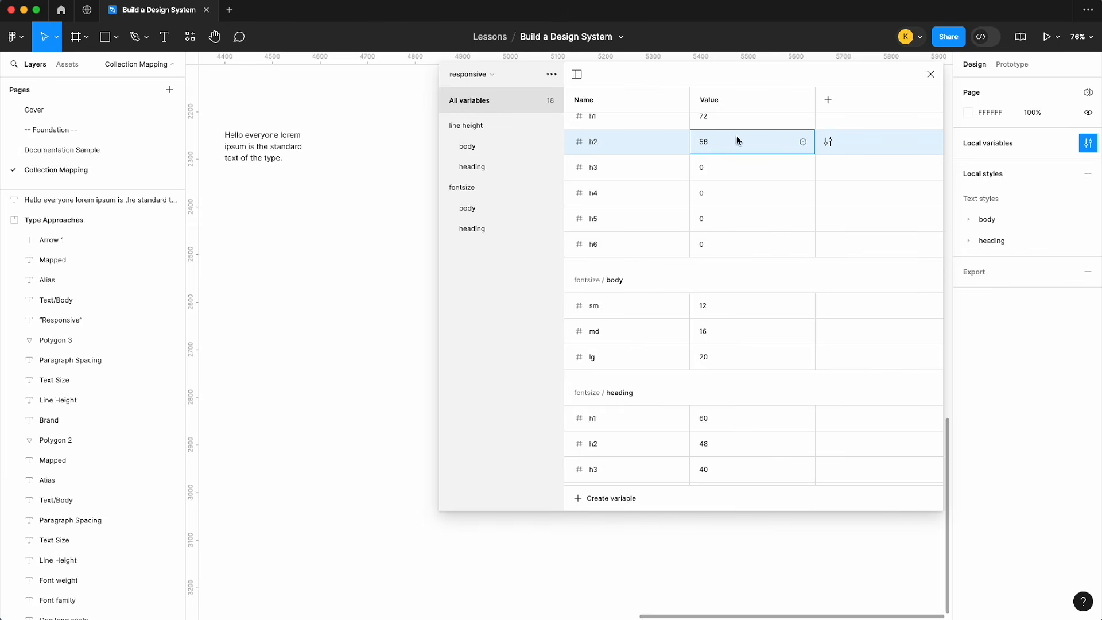
{"action": "left_click", "coordinate": [716, 167]}
{"action": "type", "text": "48"}
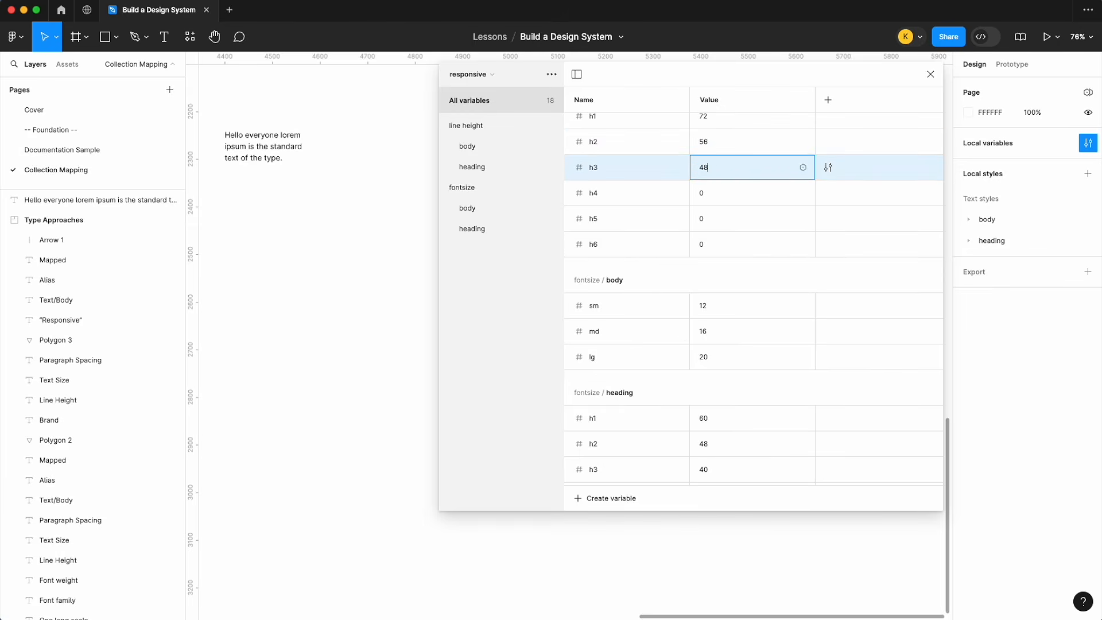
{"action": "key", "text": "Return"}
- Compare the heading font sizes and set the line height heading h4 value to 40
{"action": "scroll", "coordinate": [743, 305], "scroll_direction": "down", "scroll_amount": 3}
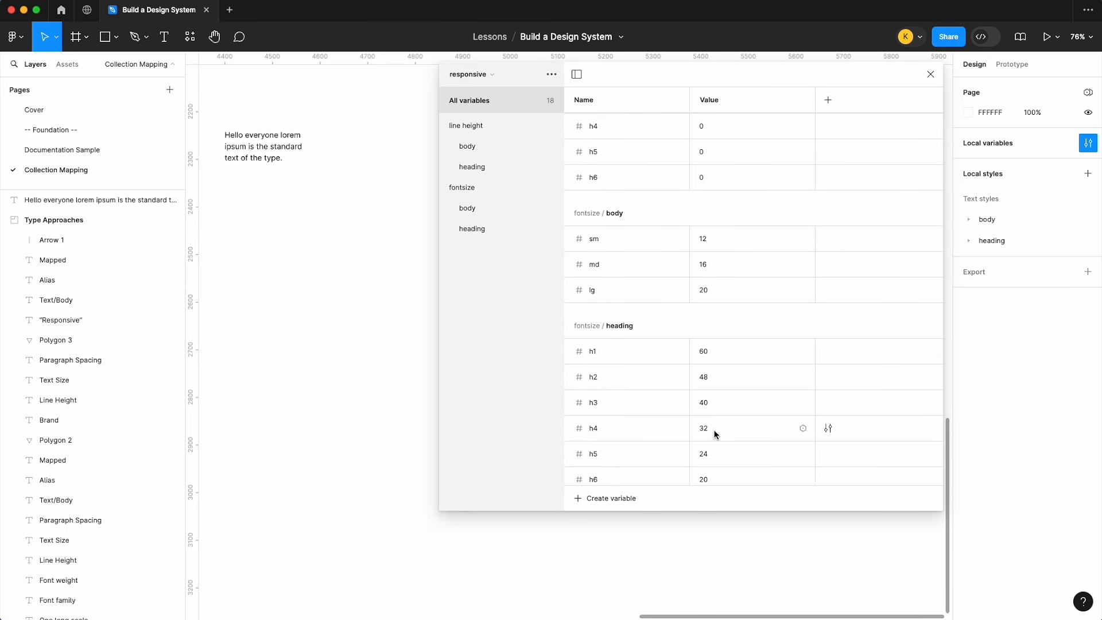
{"action": "scroll", "coordinate": [713, 429], "scroll_direction": "up", "scroll_amount": 3}
{"action": "scroll", "coordinate": [714, 429], "scroll_direction": "down", "scroll_amount": 1}
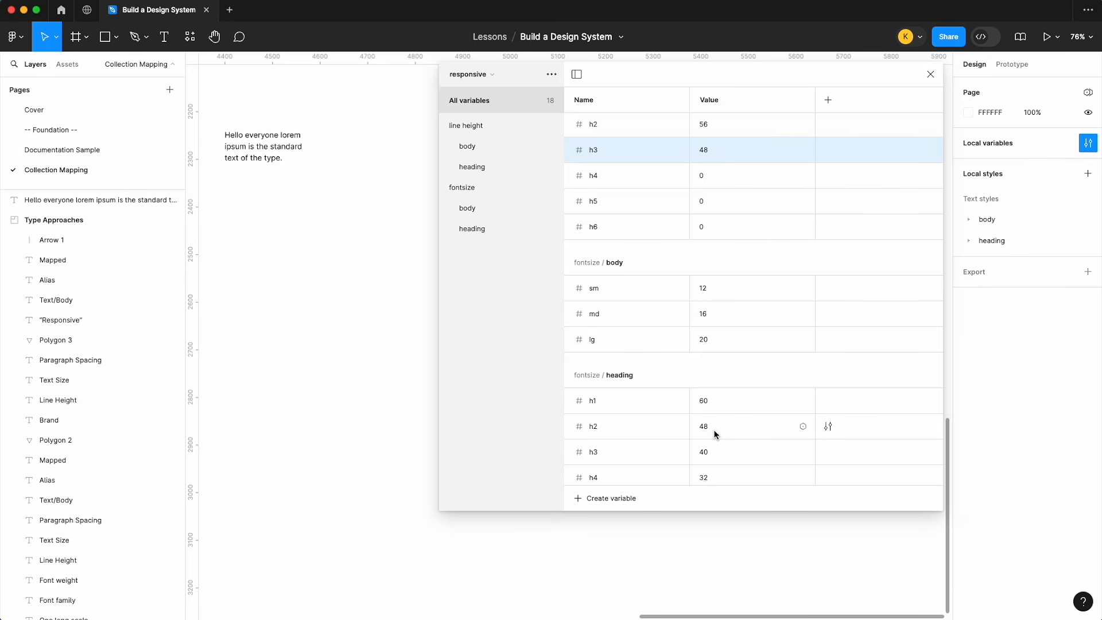
{"action": "scroll", "coordinate": [714, 430], "scroll_direction": "down", "scroll_amount": 1}
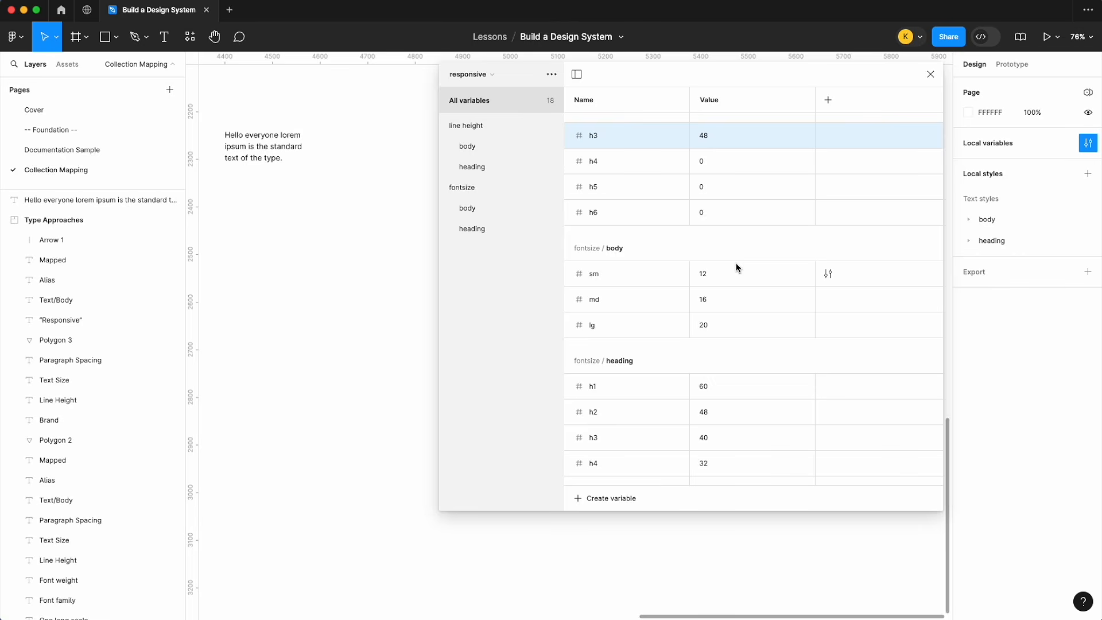
{"action": "scroll", "coordinate": [722, 189], "scroll_direction": "up", "scroll_amount": 1}
{"action": "left_click", "coordinate": [718, 176]}
{"action": "type", "text": "40"}
{"action": "key", "text": "Return"}
- Set the line height heading values to 28 for h5 and 24 for h6
{"action": "scroll", "coordinate": [731, 251], "scroll_direction": "down", "scroll_amount": 4}
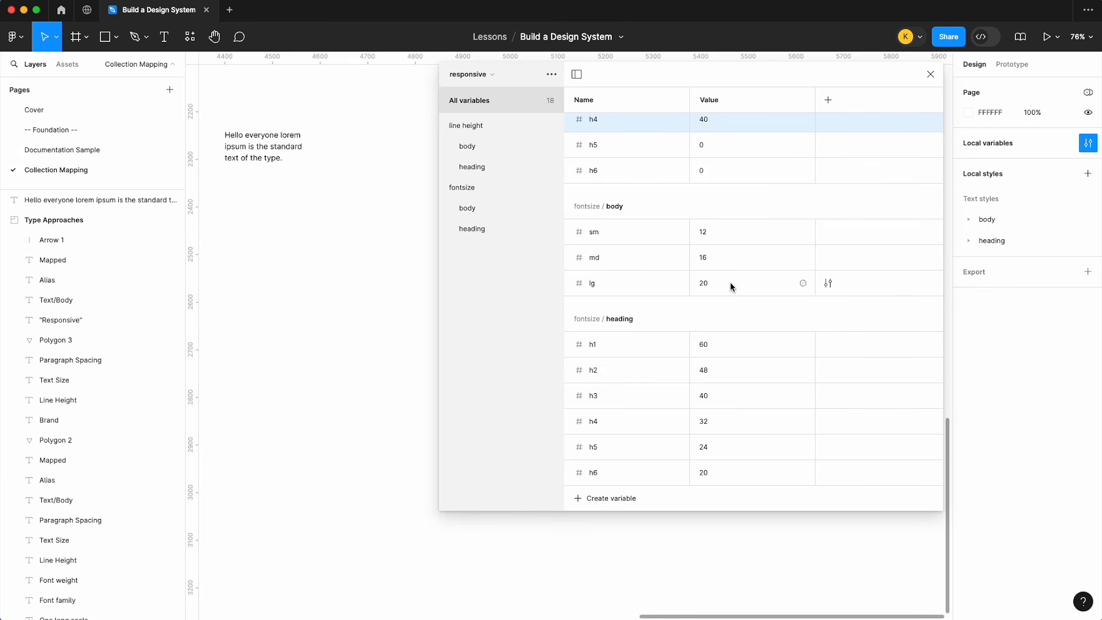
{"action": "scroll", "coordinate": [723, 241], "scroll_direction": "up", "scroll_amount": 2}
{"action": "left_click", "coordinate": [716, 172]}
{"action": "key", "text": "Return"}
{"action": "scroll", "coordinate": [724, 378], "scroll_direction": "down", "scroll_amount": 1}
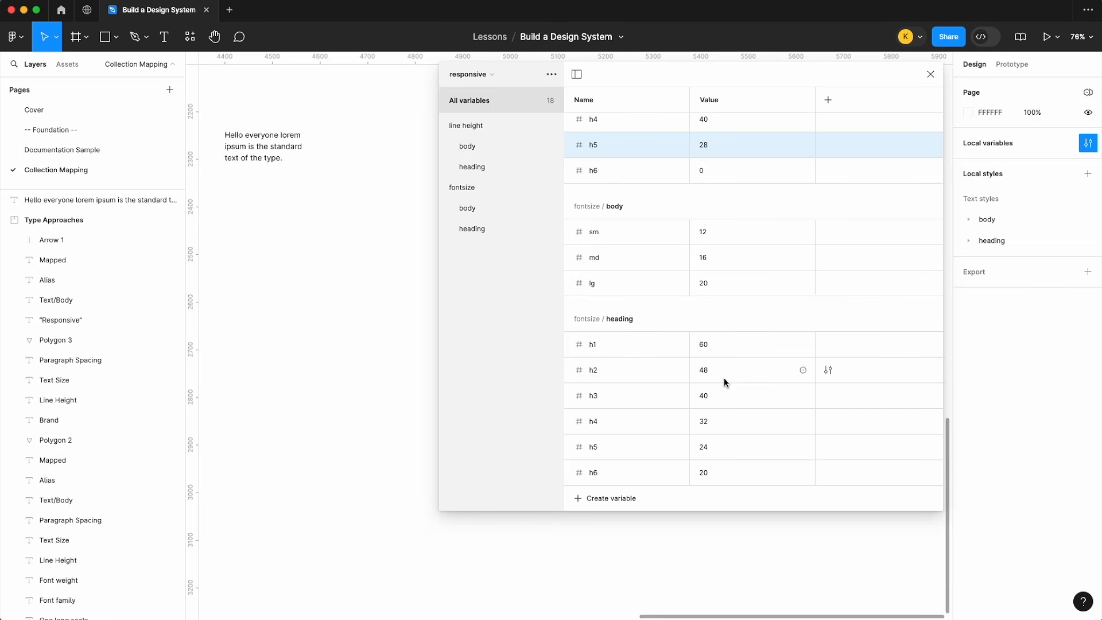
{"action": "scroll", "coordinate": [717, 225], "scroll_direction": "up", "scroll_amount": 2}
{"action": "double_click", "coordinate": [716, 223]}
{"action": "type", "text": "24"}
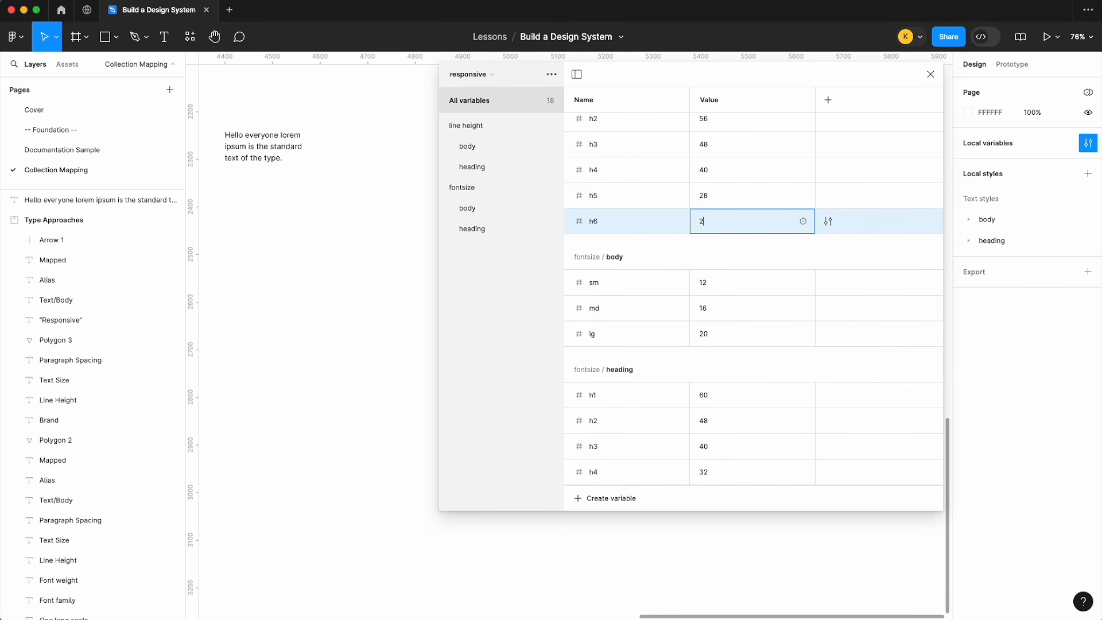
{"action": "key", "text": "Return"}
- Place a copy of the sample paragraph below the original and set its font size to 20
{"action": "scroll", "coordinate": [366, 260], "scroll_direction": "left", "scroll_amount": 2}
{"action": "left_click", "coordinate": [292, 148]}
{"action": "left_click_drag", "start_coordinate": [291, 148], "coordinate": [293, 297]}
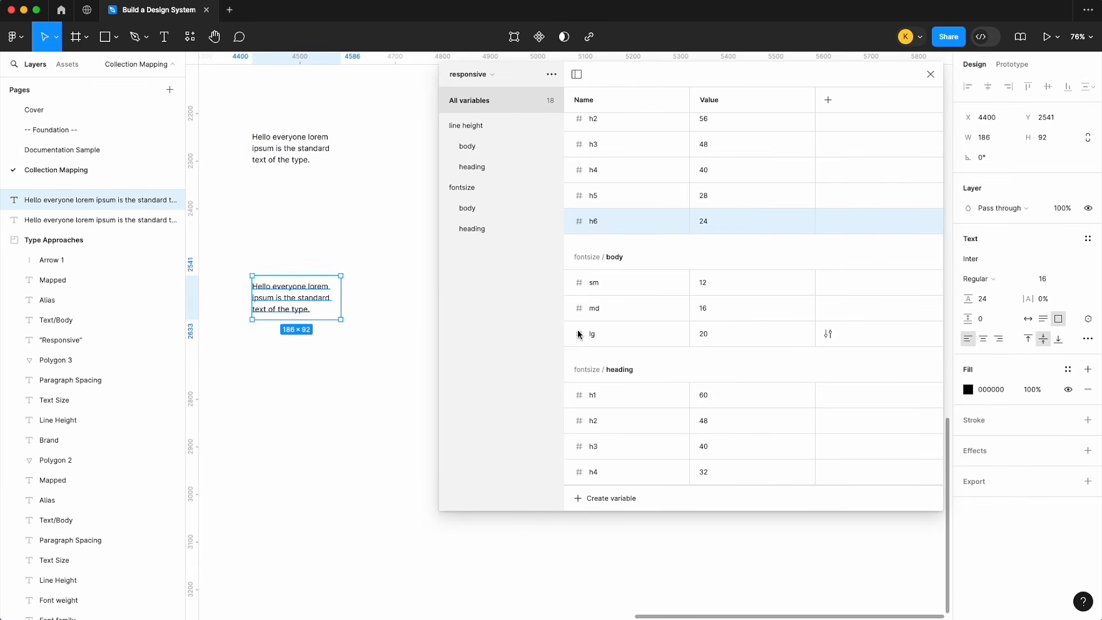
{"action": "scroll", "coordinate": [726, 359], "scroll_direction": "down", "scroll_amount": 2}
{"action": "left_click", "coordinate": [1042, 278]}
{"action": "type", "text": "20"}
{"action": "key", "text": "Return"}
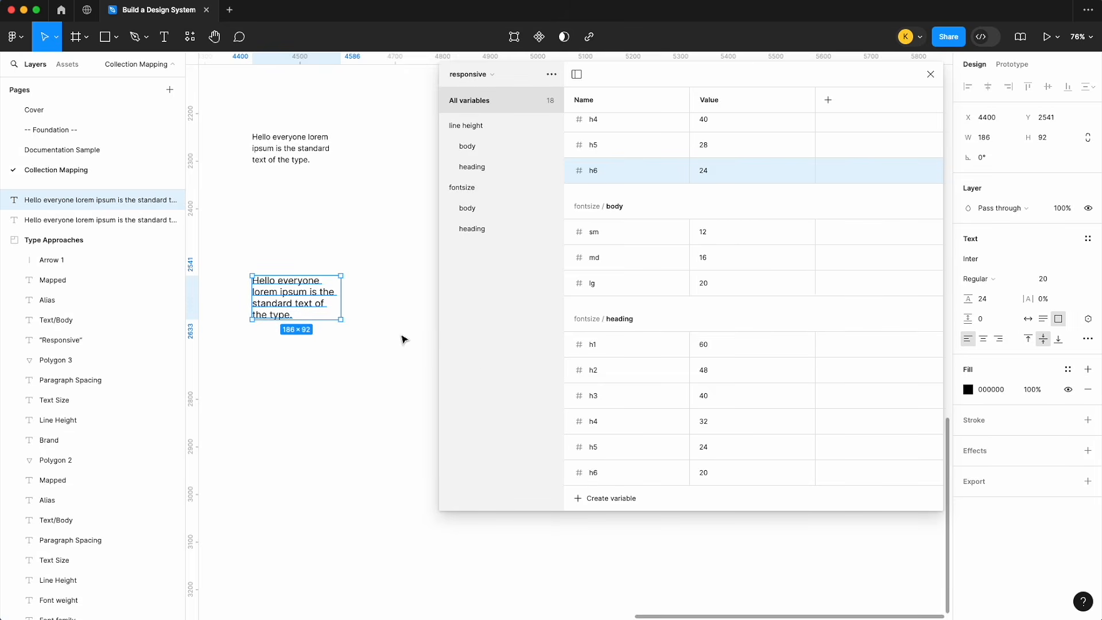
- Set the paragraph copy's line height to 32 and resize its text box to about 248 × 118
{"action": "left_click", "coordinate": [995, 301]}
{"action": "type", "text": "20"}
{"action": "scroll", "coordinate": [664, 366], "scroll_direction": "up", "scroll_amount": 5}
{"action": "key", "text": "BackSpace"}
{"action": "key", "text": "BackSpace"}
{"action": "type", "text": "32"}
{"action": "key", "text": "Return"}
{"action": "left_click", "coordinate": [432, 296]}
{"action": "left_click", "coordinate": [304, 310]}
{"action": "left_click_drag", "start_coordinate": [341, 297], "coordinate": [333, 333]}
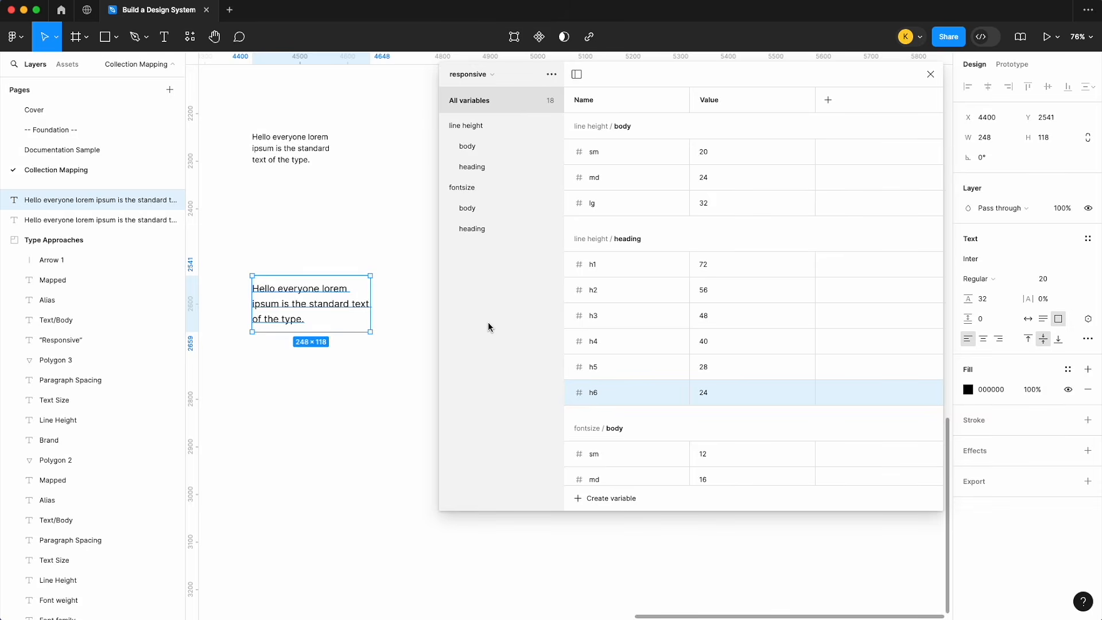
{"action": "left_click_drag", "start_coordinate": [345, 333], "coordinate": [344, 331]}
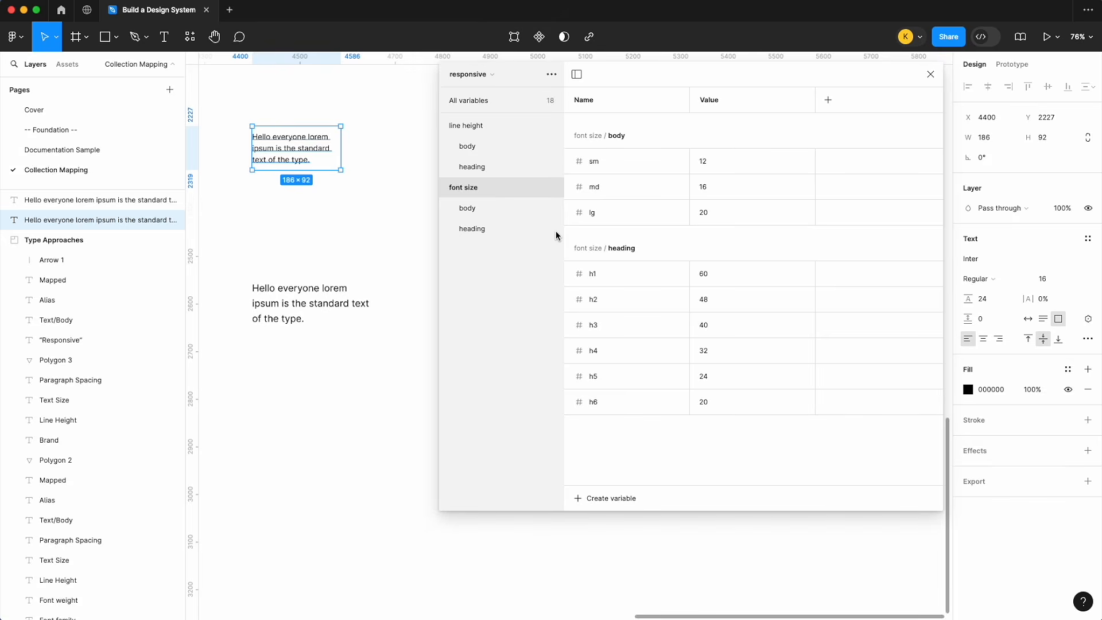
- Create a number variable named paragraph spacing/body/md in the responsive collection with the value 16
{"action": "left_click", "coordinate": [500, 99]}
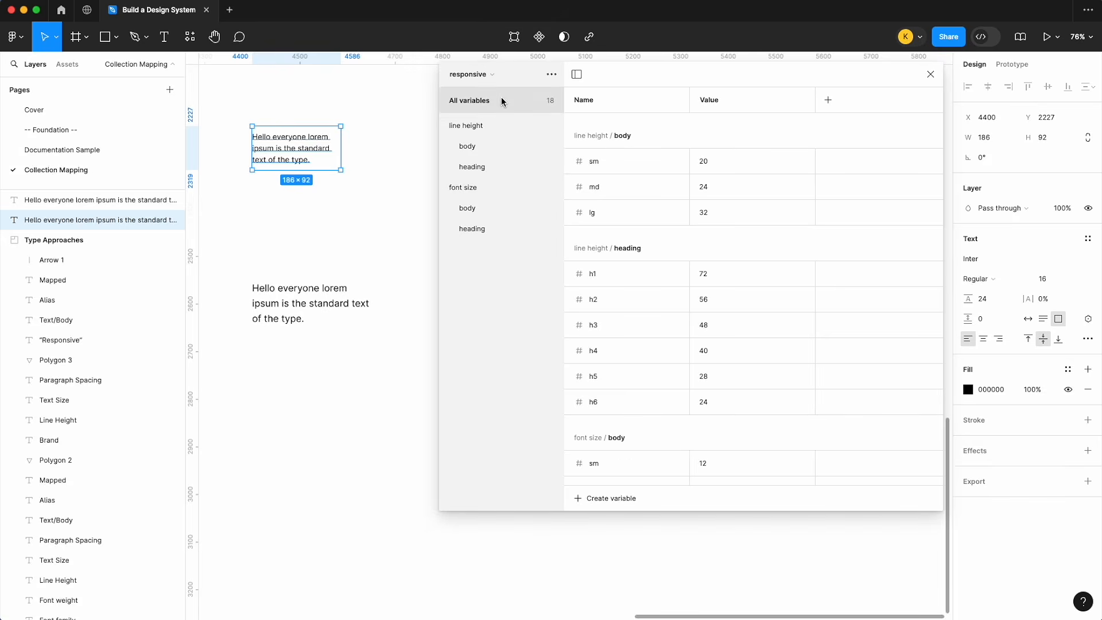
{"action": "left_click", "coordinate": [611, 497]}
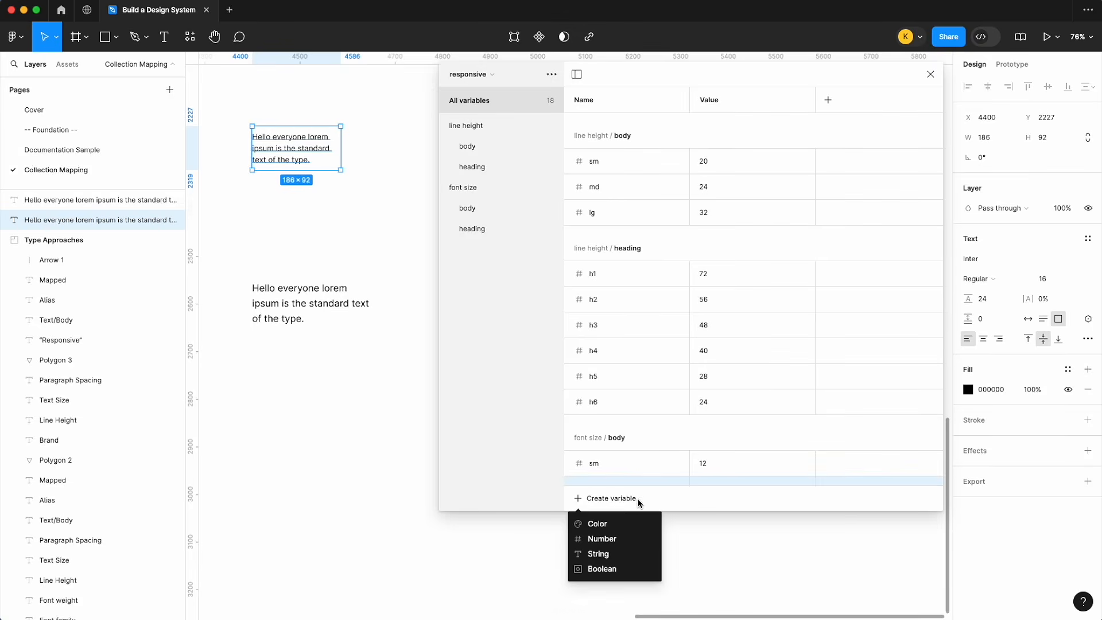
{"action": "left_click", "coordinate": [621, 537]}
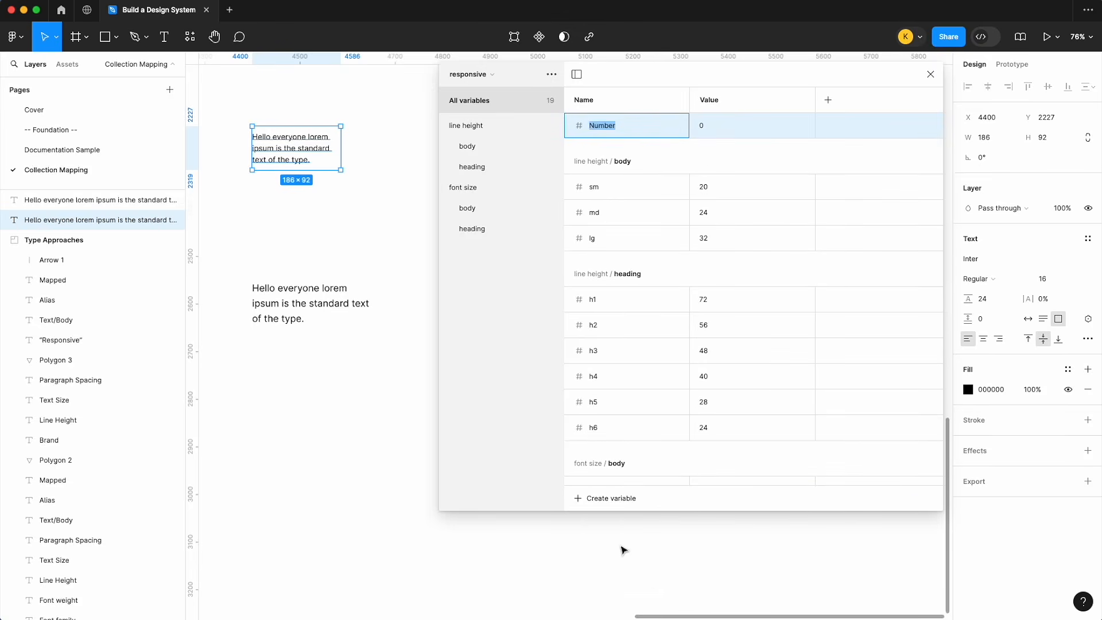
{"action": "type", "text": "paragraph spacing."}
{"action": "type", "text": "body"}
{"action": "key", "text": "Return"}
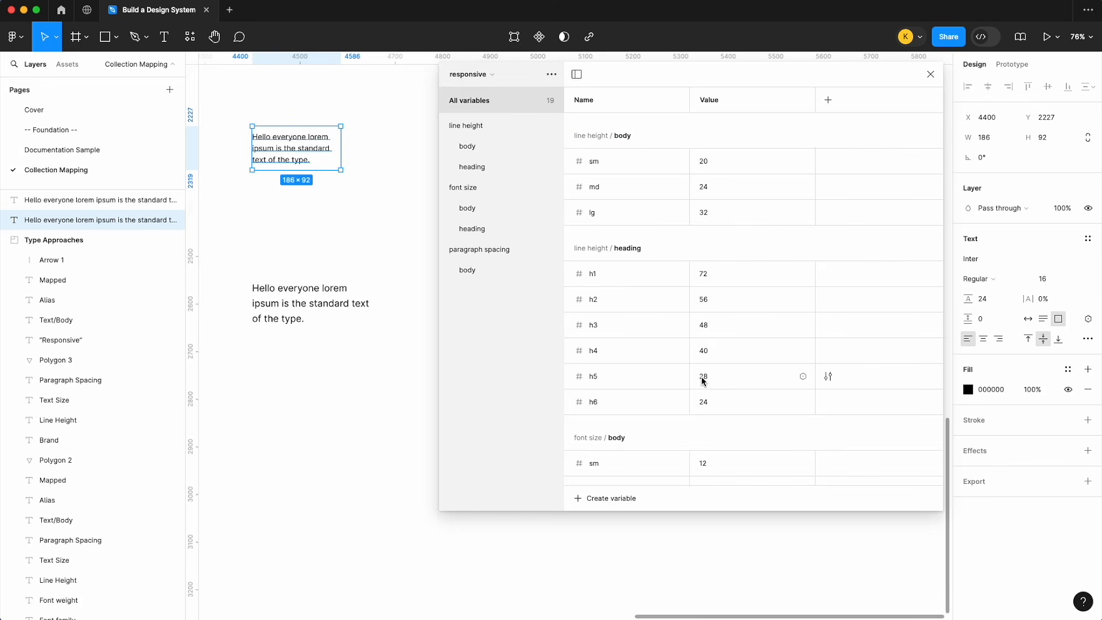
{"action": "left_click", "coordinate": [713, 475]}
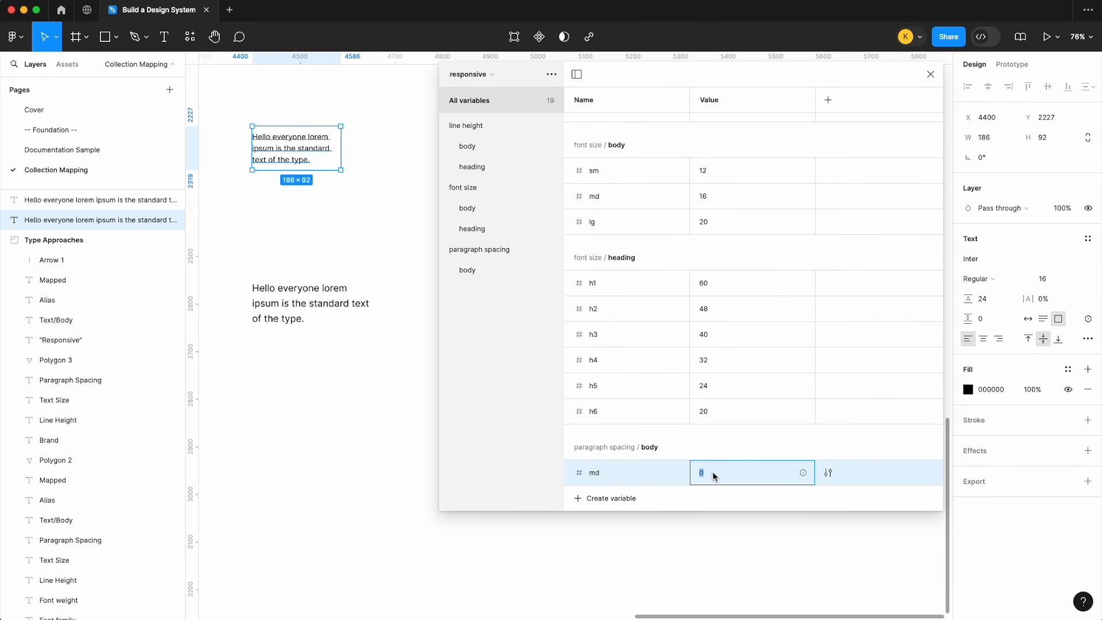
- Duplicate the paragraph spacing body md variable as sm and place it above md
{"action": "left_click", "coordinate": [671, 475]}
{"action": "key", "text": "shift+Return"}
{"action": "type", "text": "sm"}
{"action": "key", "text": "Return"}
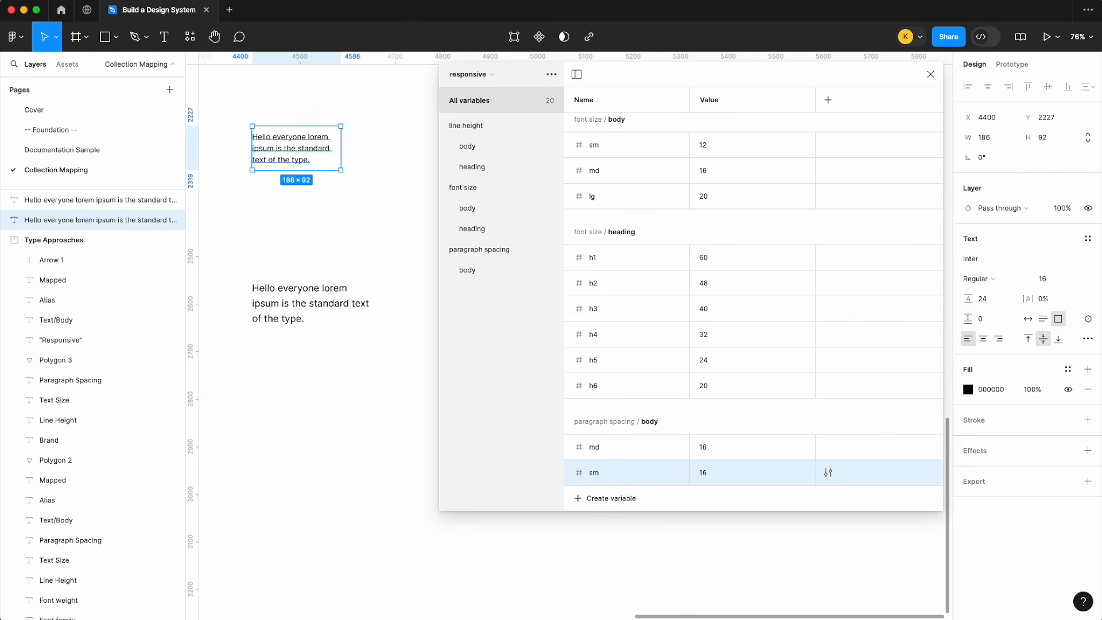
{"action": "left_click_drag", "start_coordinate": [634, 479], "coordinate": [642, 443]}
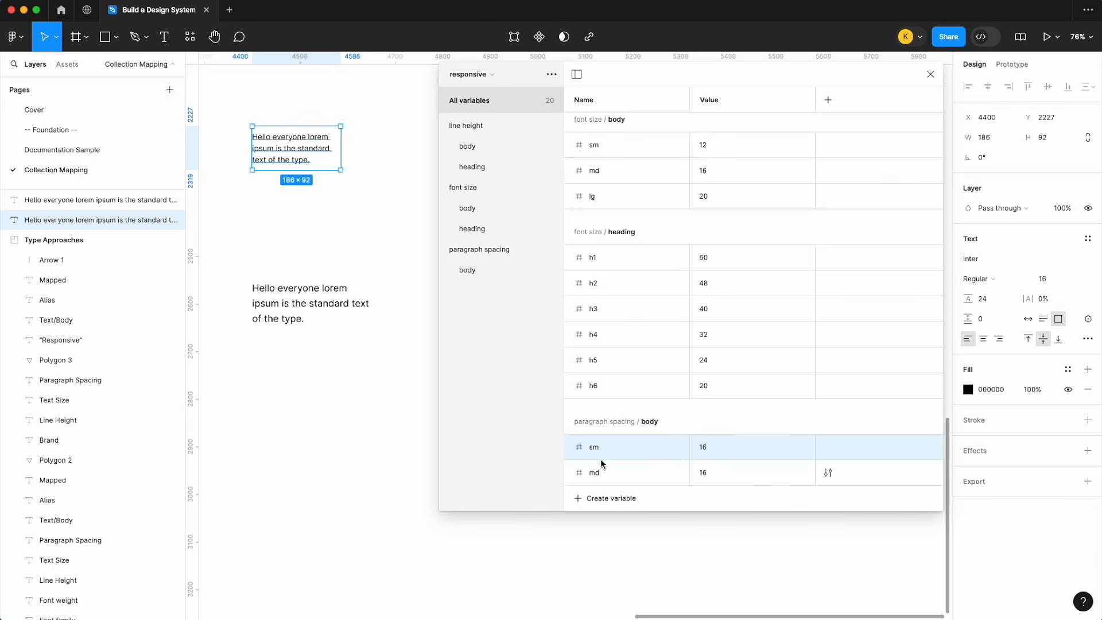
- Add an lg variable below md in the paragraph spacing body group with the value 20
{"action": "key", "text": "ctrl+d"}
{"action": "type", "text": "lg"}
{"action": "left_click", "coordinate": [734, 482]}
{"action": "type", "text": "20"}
{"action": "key", "text": "Return"}
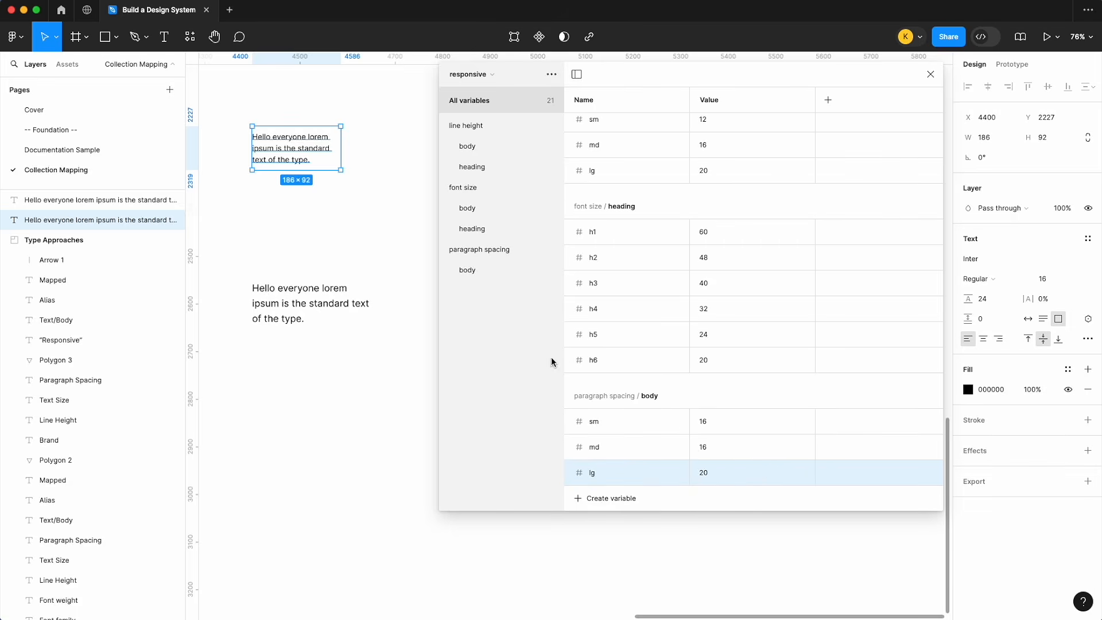
- Create a number variable named heading/h1 in the paragraph spacing group and set it to 48
{"action": "left_click", "coordinate": [489, 249]}
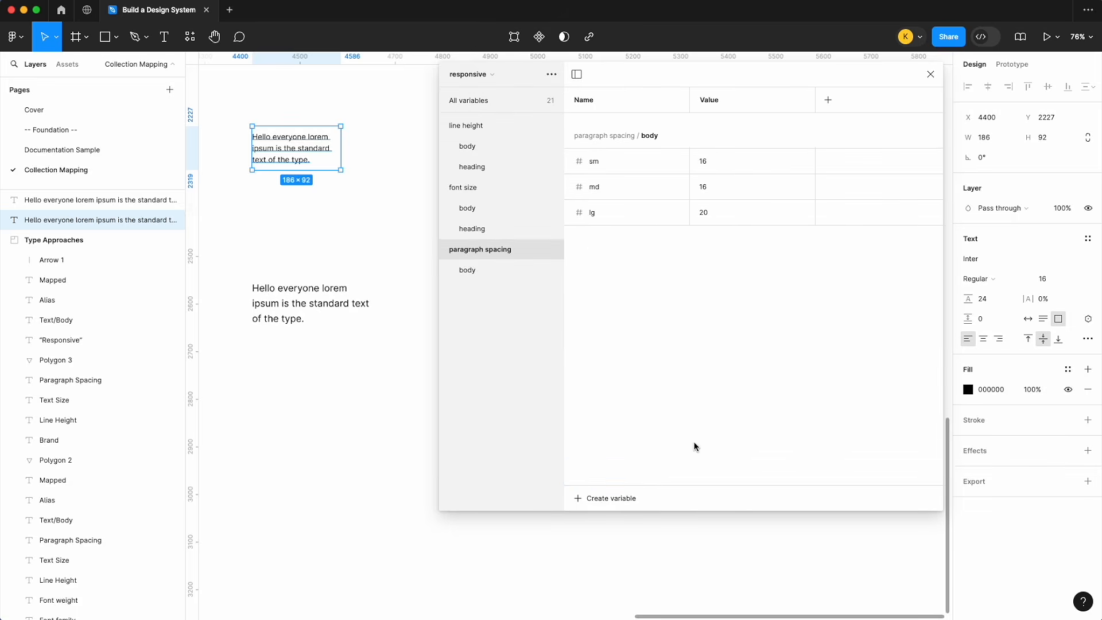
{"action": "left_click", "coordinate": [604, 498]}
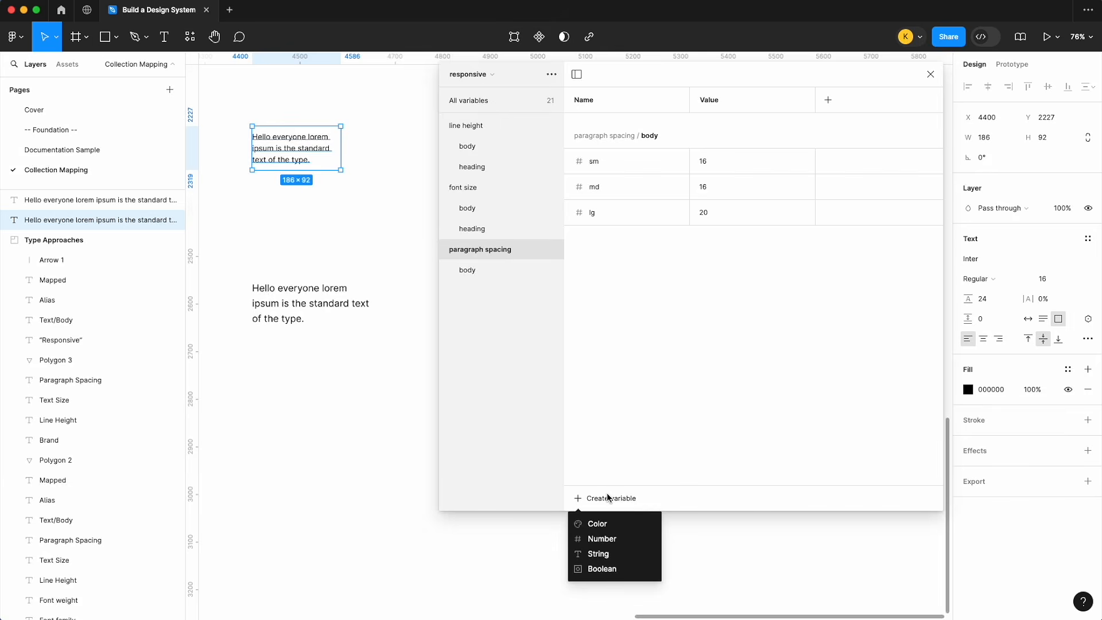
{"action": "left_click", "coordinate": [602, 538]}
{"action": "type", "text": "heading"}
{"action": "key", "text": "BackSpace"}
{"action": "key", "text": "BackSpace"}
{"action": "key", "text": "BackSpace"}
{"action": "type", "text": "ers"}
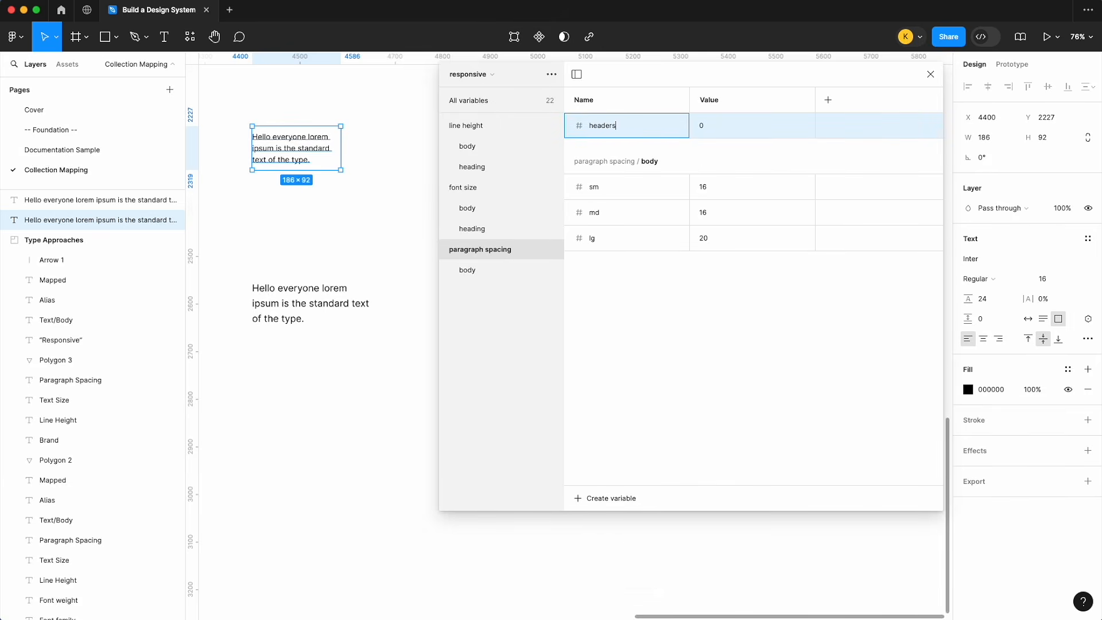
{"action": "key", "text": "BackSpace"}
{"action": "key", "text": "BackSpace"}
{"action": "type", "text": "ing/h1"}
{"action": "key", "text": "Return"}
{"action": "left_click", "coordinate": [724, 168]}
{"action": "type", "text": "48"}
- Duplicate the paragraph spacing heading variable to add h2 with the value 40 and h3 with 36
{"action": "left_click", "coordinate": [650, 165]}
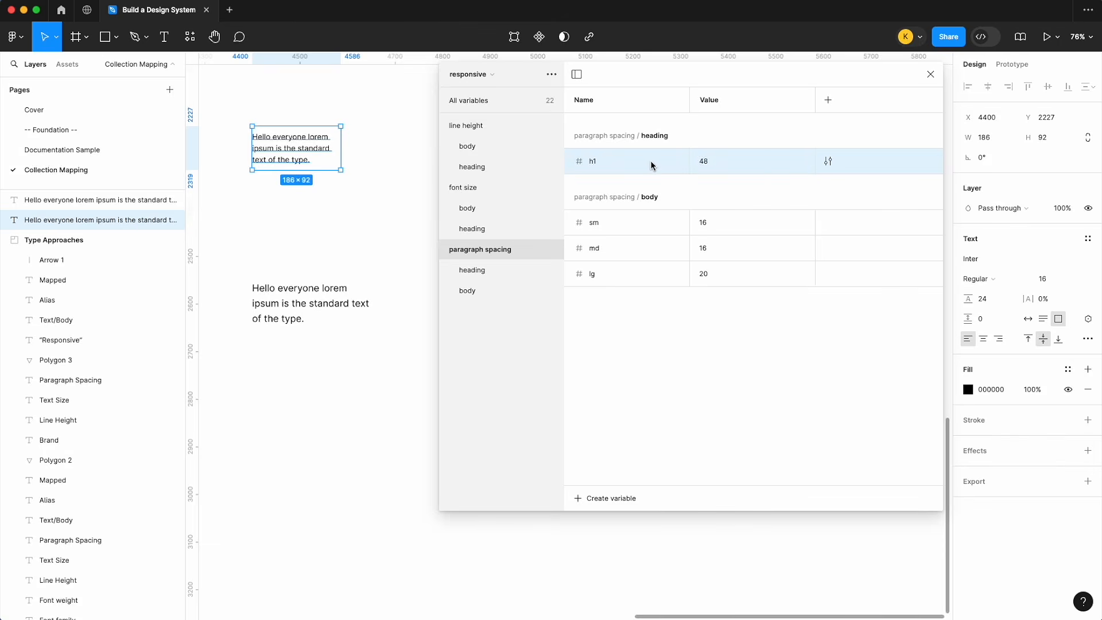
{"action": "key", "text": "shift+Return"}
{"action": "type", "text": "h2"}
{"action": "left_click", "coordinate": [736, 186]}
{"action": "type", "text": "40"}
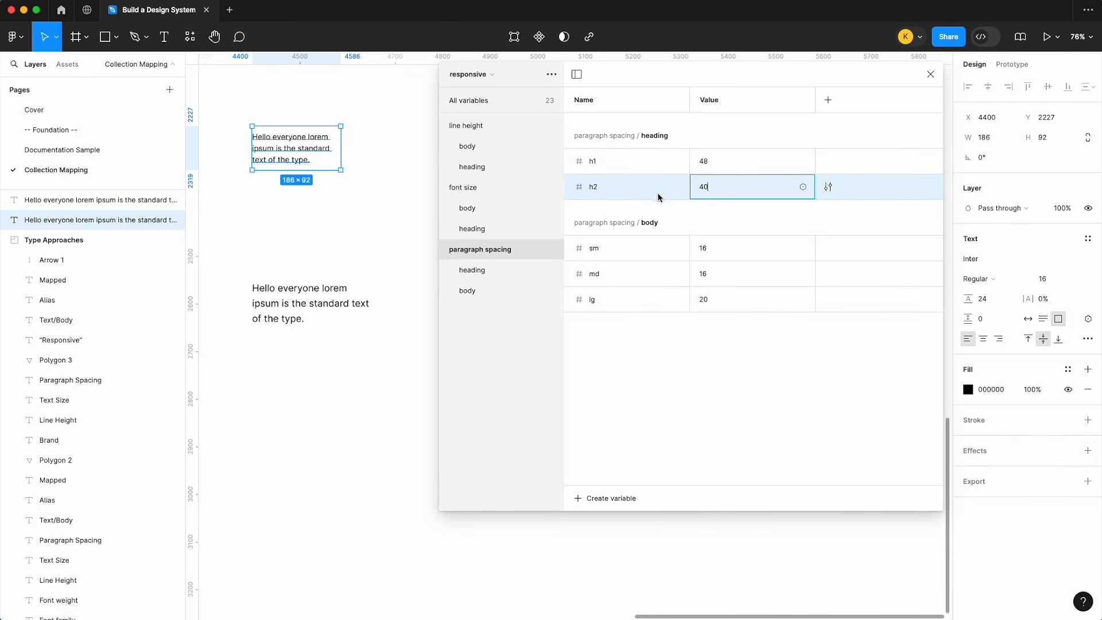
{"action": "key", "text": "shift+Return"}
{"action": "type", "text": "h3"}
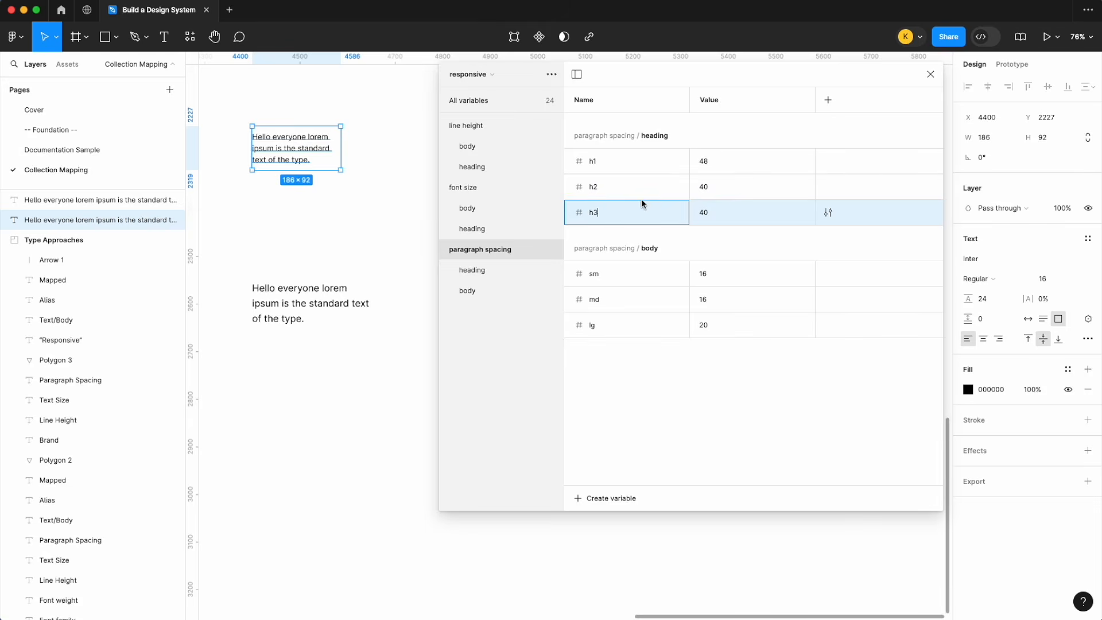
{"action": "left_click", "coordinate": [704, 214]}
{"action": "type", "text": "36"}
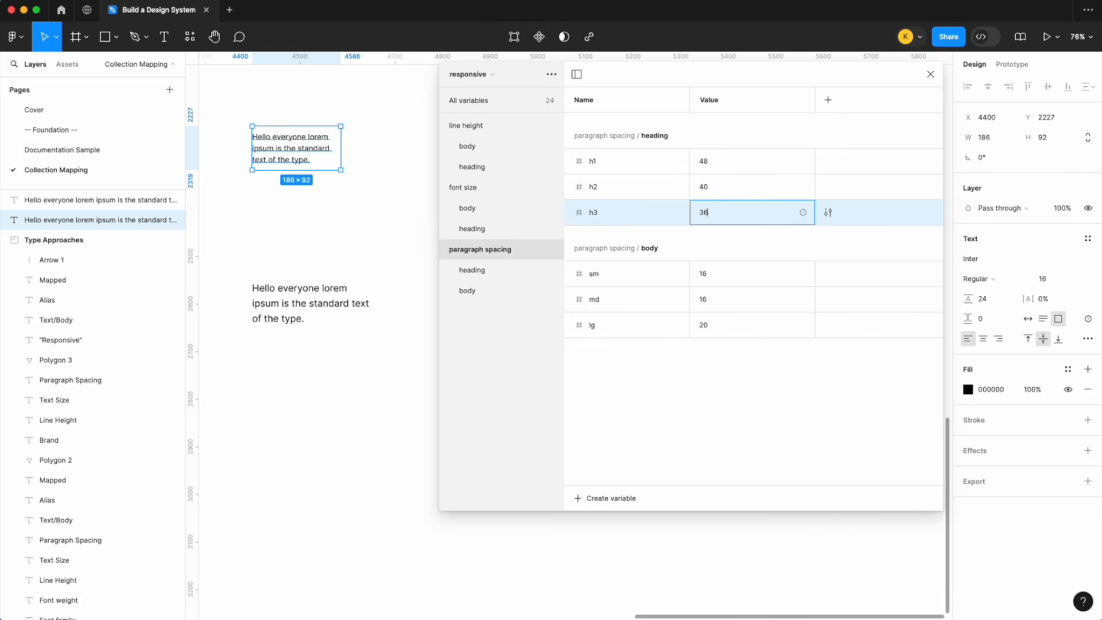
- Add paragraph spacing heading variables h4 with the value 32 and h5 with 28
{"action": "key", "text": "shift+Return"}
{"action": "type", "text": "h4"}
{"action": "left_click", "coordinate": [741, 238]}
{"action": "type", "text": "32"}
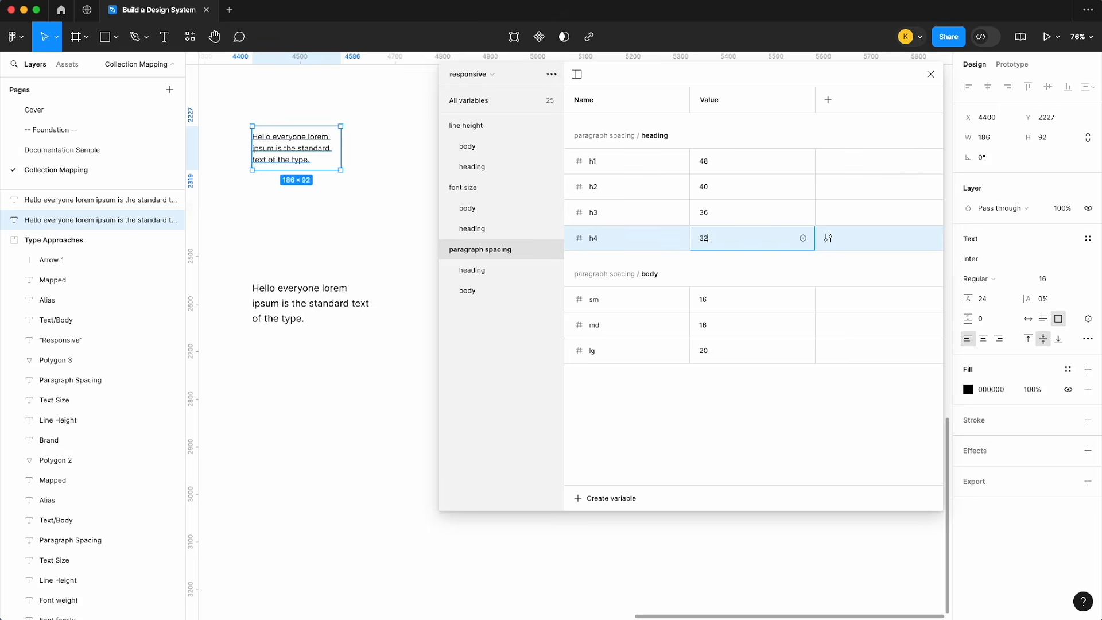
{"action": "key", "text": "shift+Return"}
{"action": "type", "text": "h5"}
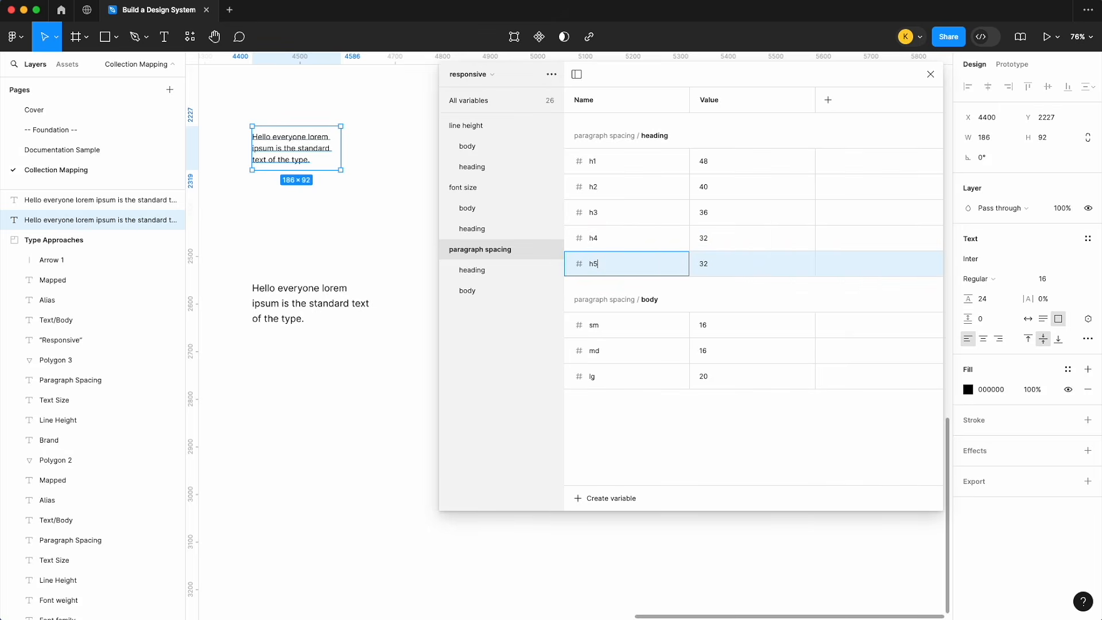
{"action": "left_click", "coordinate": [743, 263]}
{"action": "type", "text": "28"}
{"action": "key", "text": "Return"}
- Add a paragraph spacing heading variable h6 after h5 with the value 24, working from the full variable list
{"action": "left_click", "coordinate": [491, 107]}
{"action": "scroll", "coordinate": [703, 338], "scroll_direction": "down", "scroll_amount": 3}
{"action": "scroll", "coordinate": [649, 352], "scroll_direction": "down", "scroll_amount": 8}
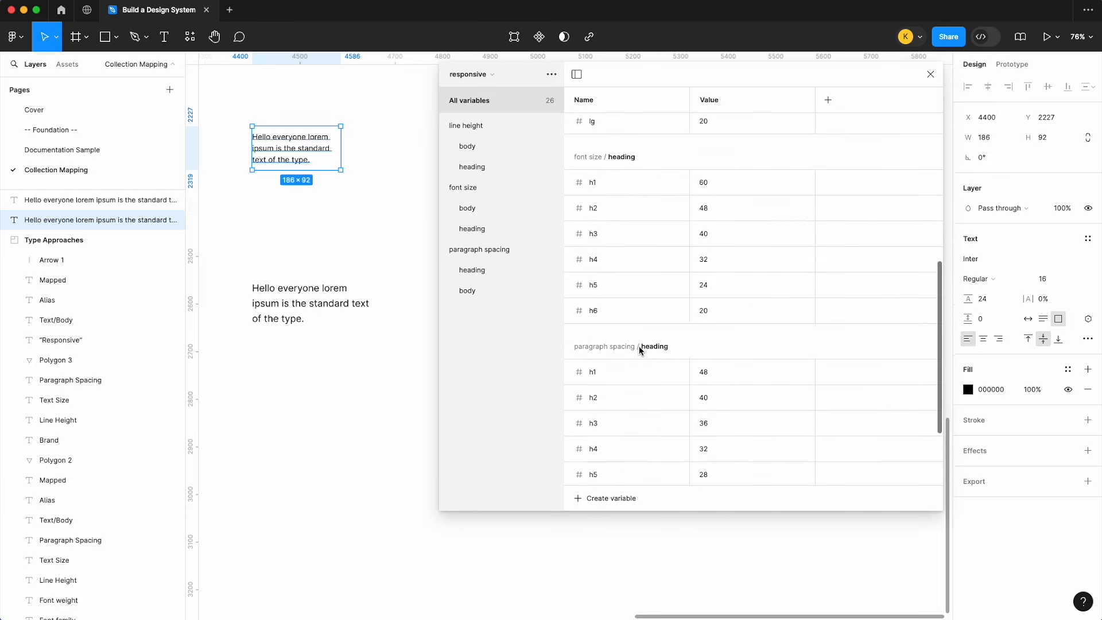
{"action": "left_click", "coordinate": [629, 362]}
{"action": "key", "text": "shift+Return"}
{"action": "type", "text": "h6"}
{"action": "left_click", "coordinate": [728, 395]}
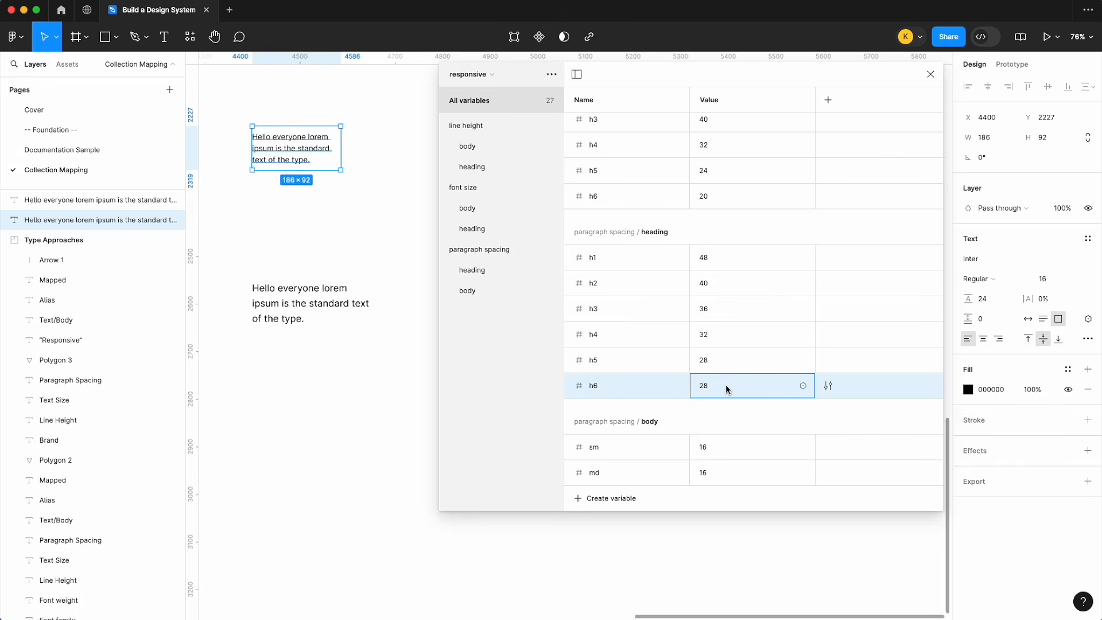
{"action": "key", "text": "BackSpace"}
{"action": "type", "text": "4"}
- Review the responsive variables, switching back to that collection from brand, and show the list of collections
{"action": "scroll", "coordinate": [619, 347], "scroll_direction": "up", "scroll_amount": 5}
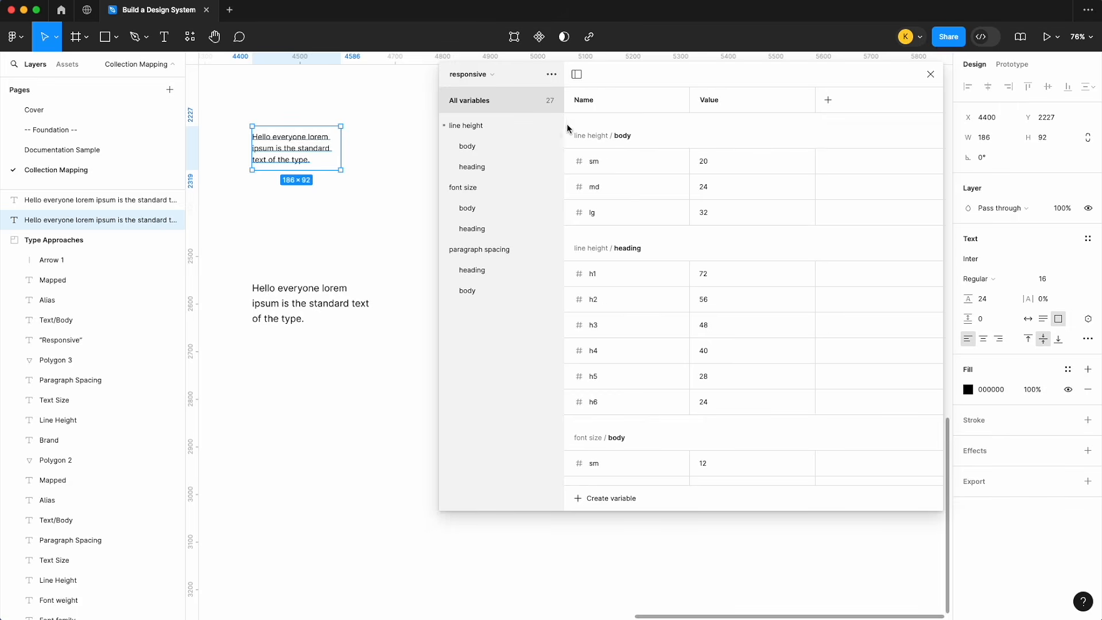
{"action": "scroll", "coordinate": [666, 282], "scroll_direction": "down", "scroll_amount": 10}
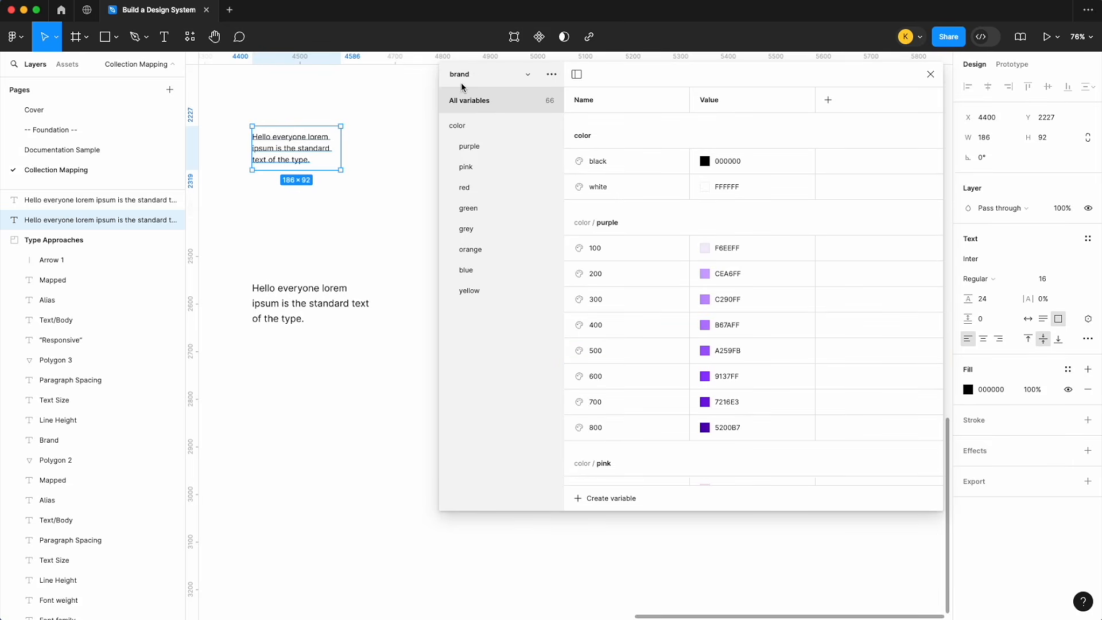
{"action": "left_click", "coordinate": [462, 75]}
{"action": "left_click", "coordinate": [477, 114]}
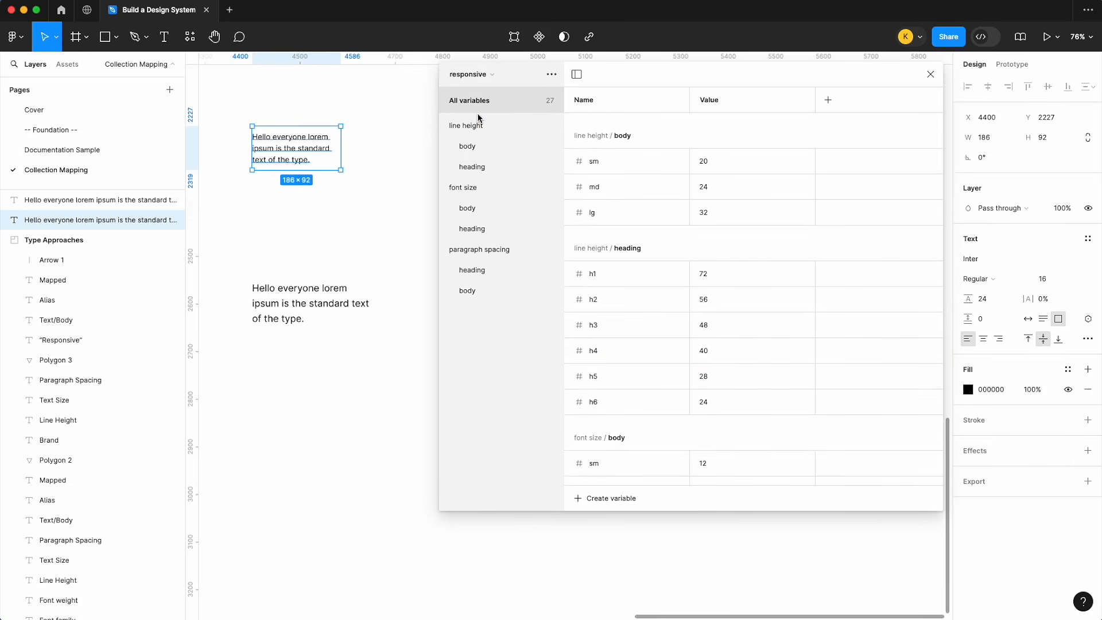
{"action": "left_click", "coordinate": [480, 78]}
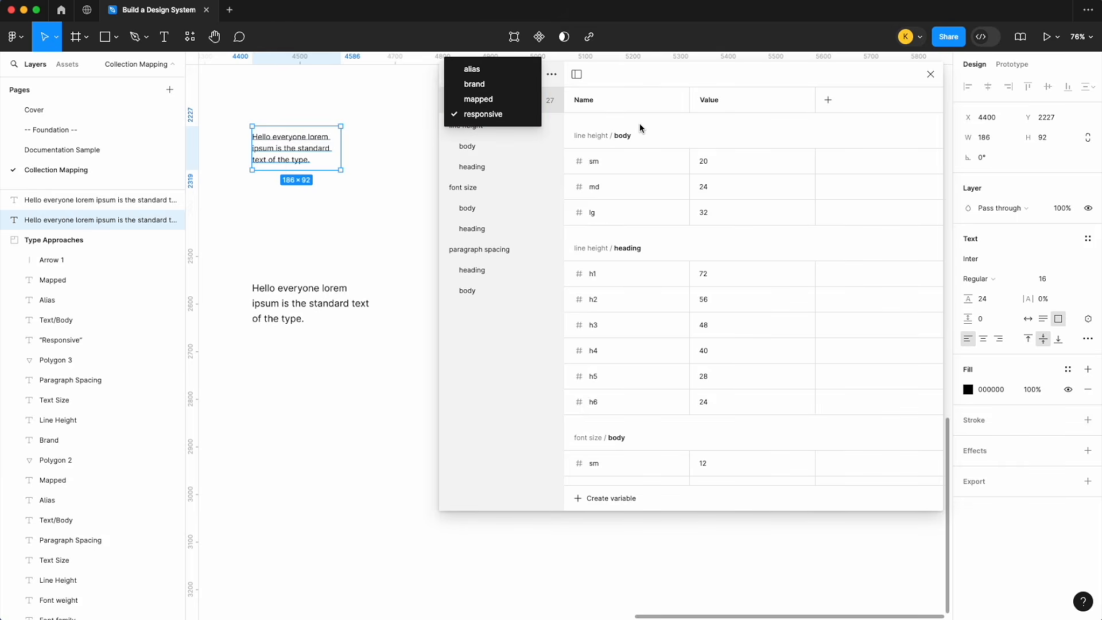
- Create a string variable named font weight in a new type group of the brand collection and show that group
{"action": "left_click", "coordinate": [515, 84]}
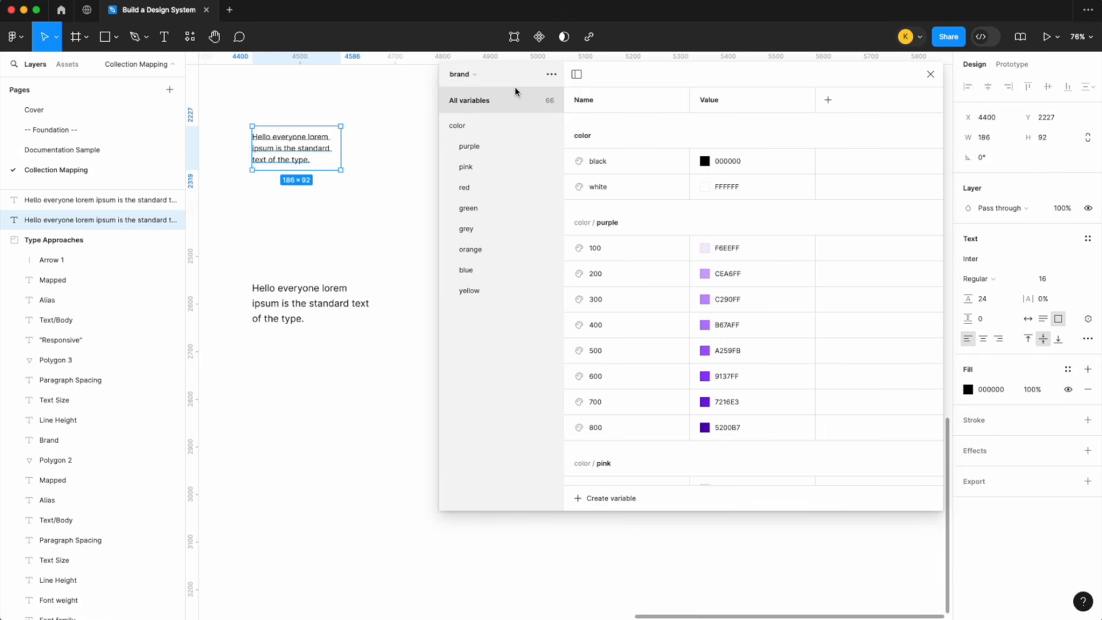
{"action": "left_click", "coordinate": [589, 498]}
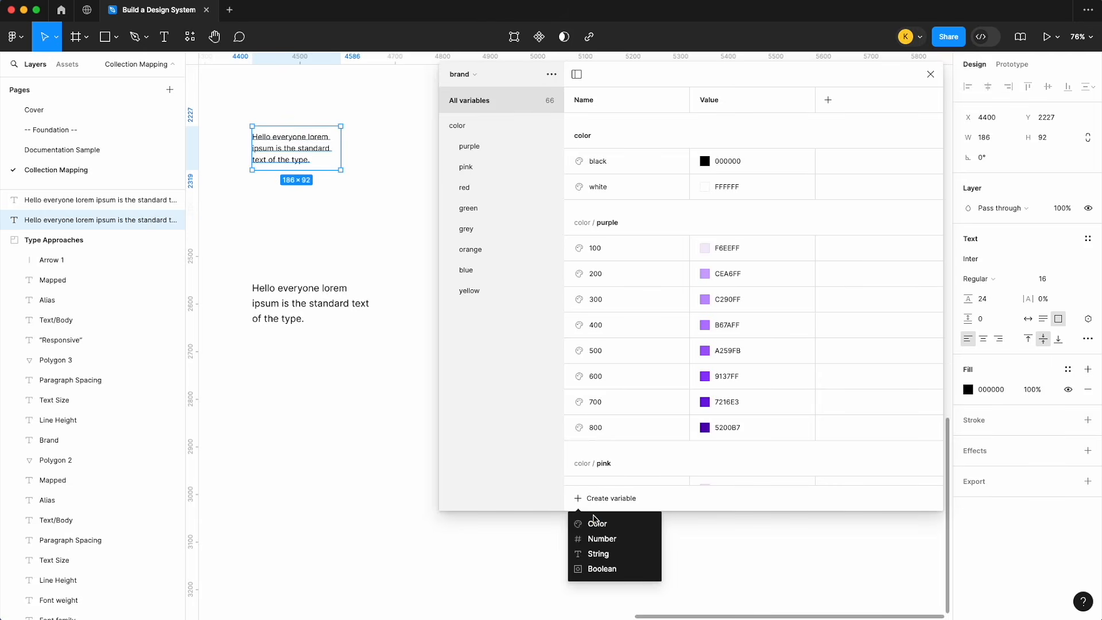
{"action": "left_click", "coordinate": [597, 553]}
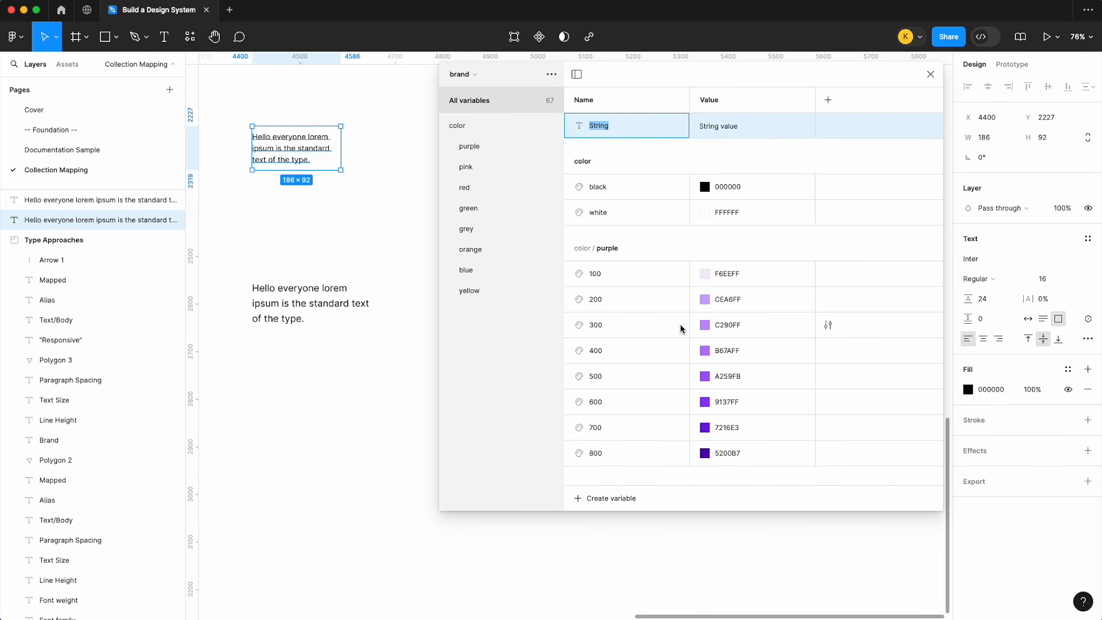
{"action": "type", "text": "type/font-size"}
{"action": "key", "text": "Return"}
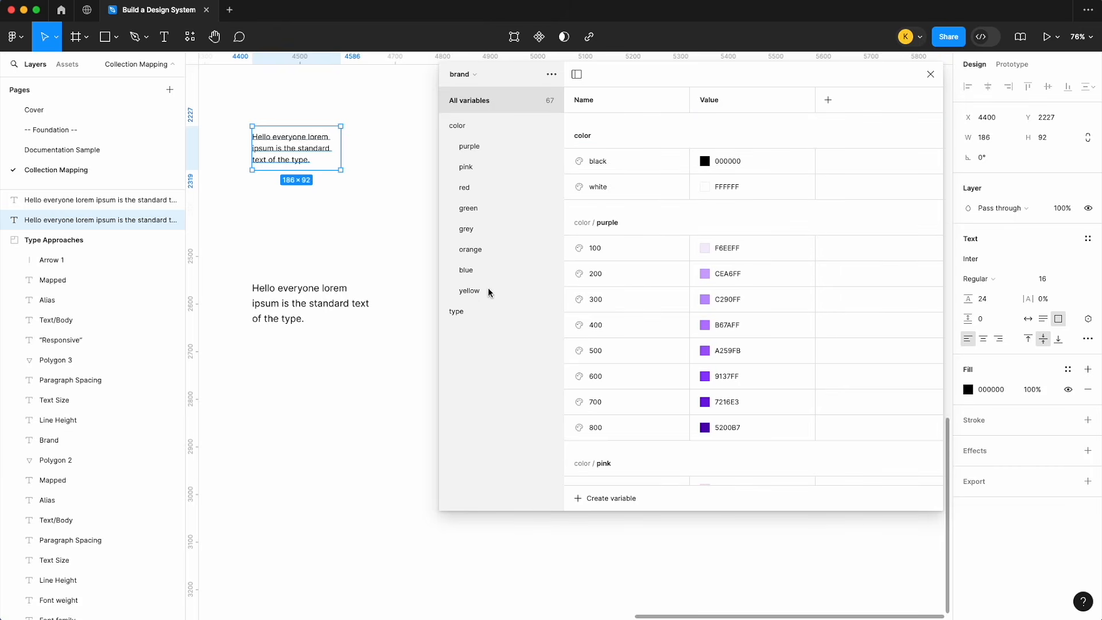
{"action": "left_click", "coordinate": [471, 312]}
- Rename the font weight variable as font weight/regular and set its value to regular
{"action": "double_click", "coordinate": [628, 125]}
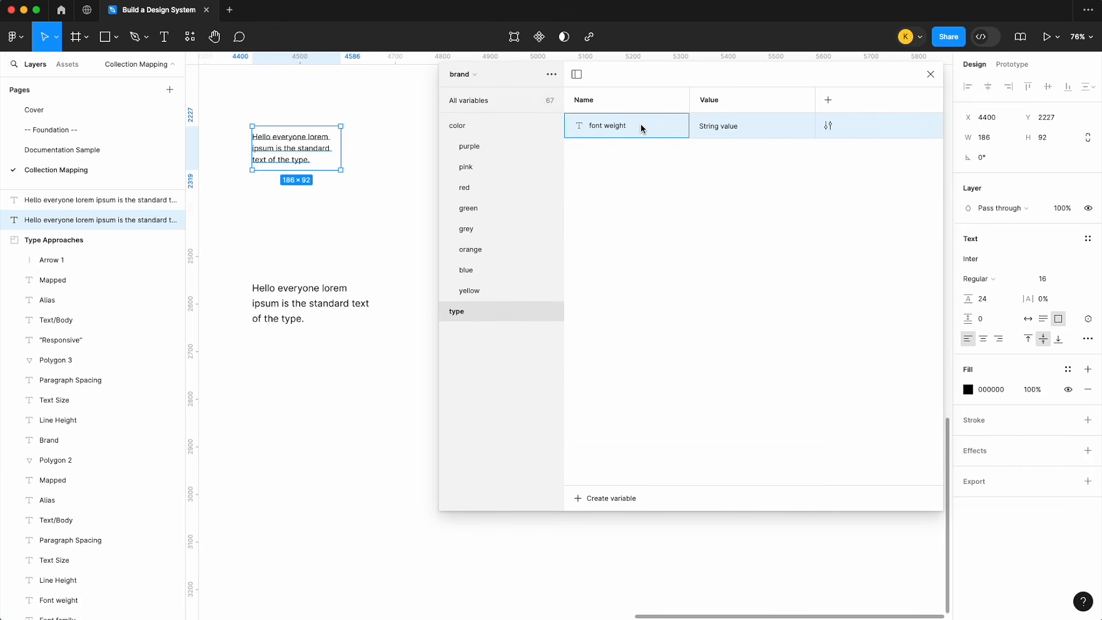
{"action": "type", "text": "/regular"}
{"action": "key", "text": "Return"}
{"action": "left_click", "coordinate": [711, 160]}
{"action": "type", "text": "regul"}
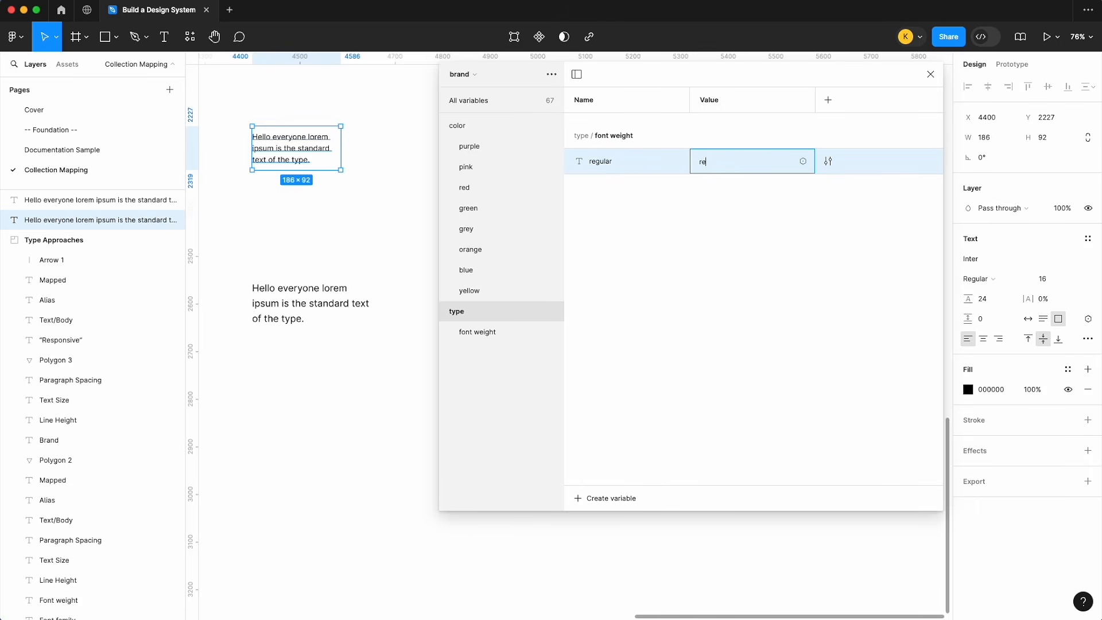
{"action": "type", "text": "ar"}
{"action": "left_click", "coordinate": [634, 186]}
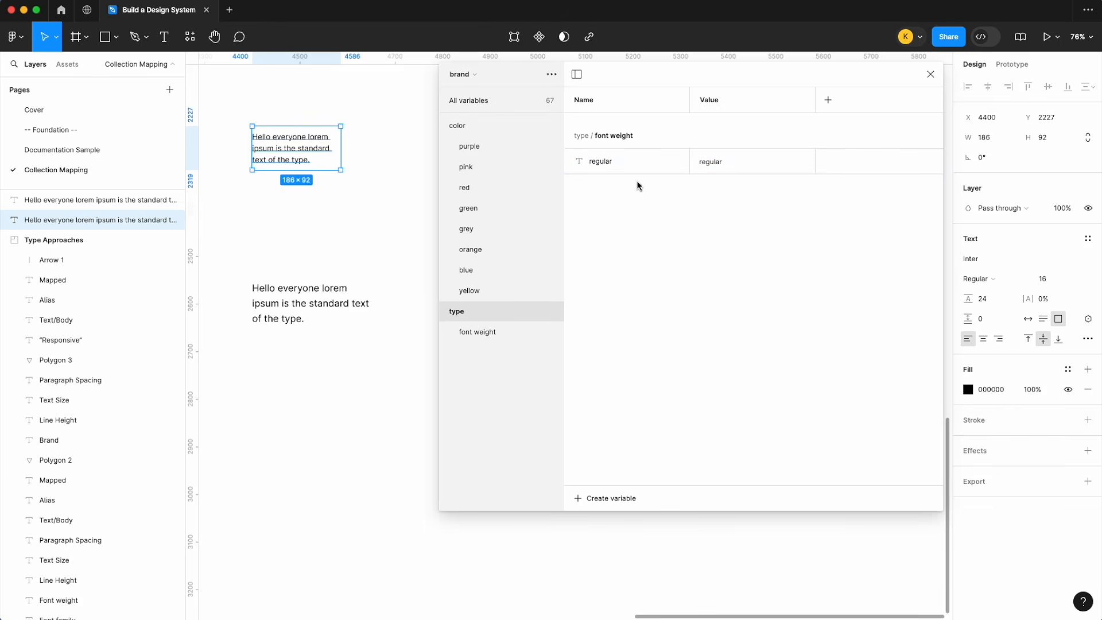
- Duplicate the regular font weight variable, name the copy semibold and set its value to semibold
{"action": "left_click", "coordinate": [634, 169]}
{"action": "key", "text": "shift+Return"}
{"action": "type", "text": "semi9"}
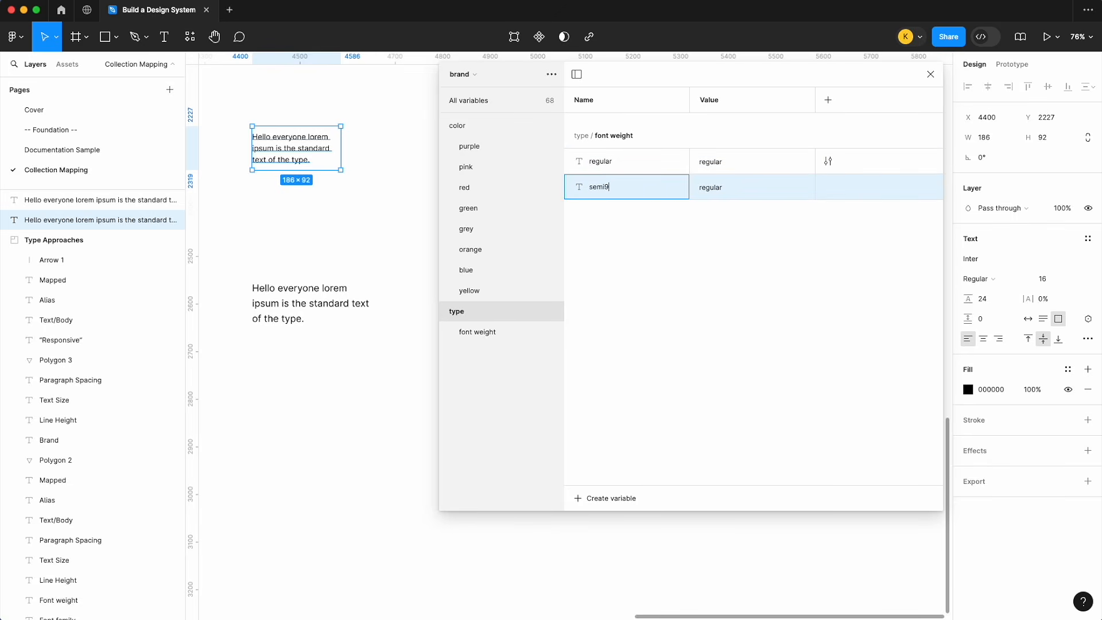
{"action": "key", "text": "BackSpace"}
{"action": "type", "text": "bold"}
{"action": "left_click_drag", "start_coordinate": [698, 186], "coordinate": [723, 184]}
{"action": "type", "text": "semibold"}
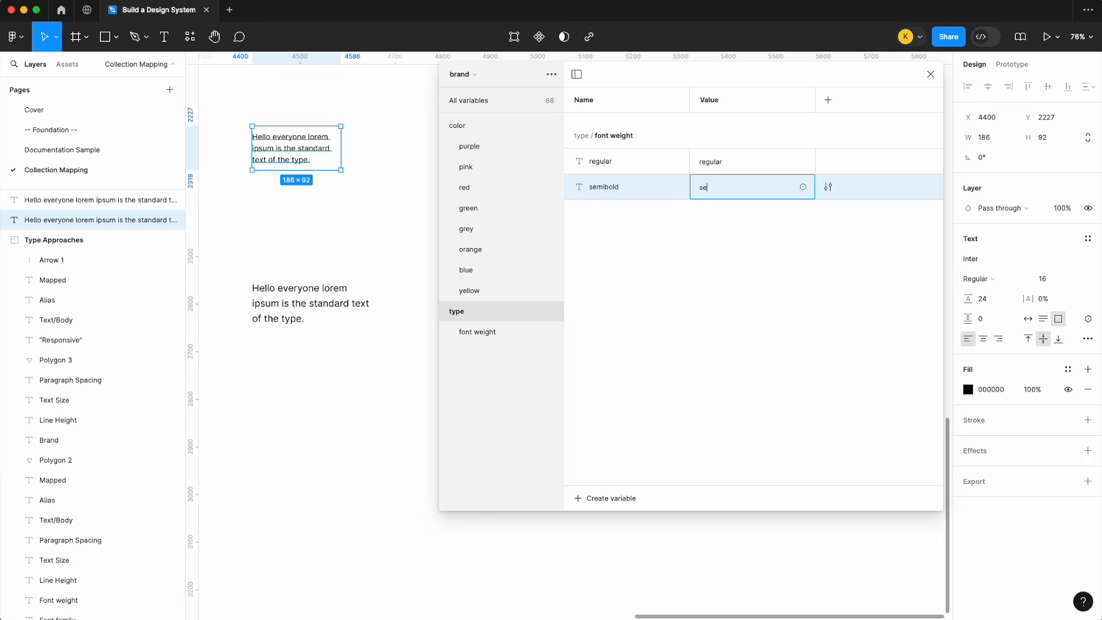
{"action": "key", "text": "Return"}
- Add a font weight variable bold after semibold with the value bold
{"action": "key", "text": "shift+Return"}
{"action": "type", "text": "bold"}
{"action": "left_click", "coordinate": [727, 213]}
{"action": "type", "text": "bold"}
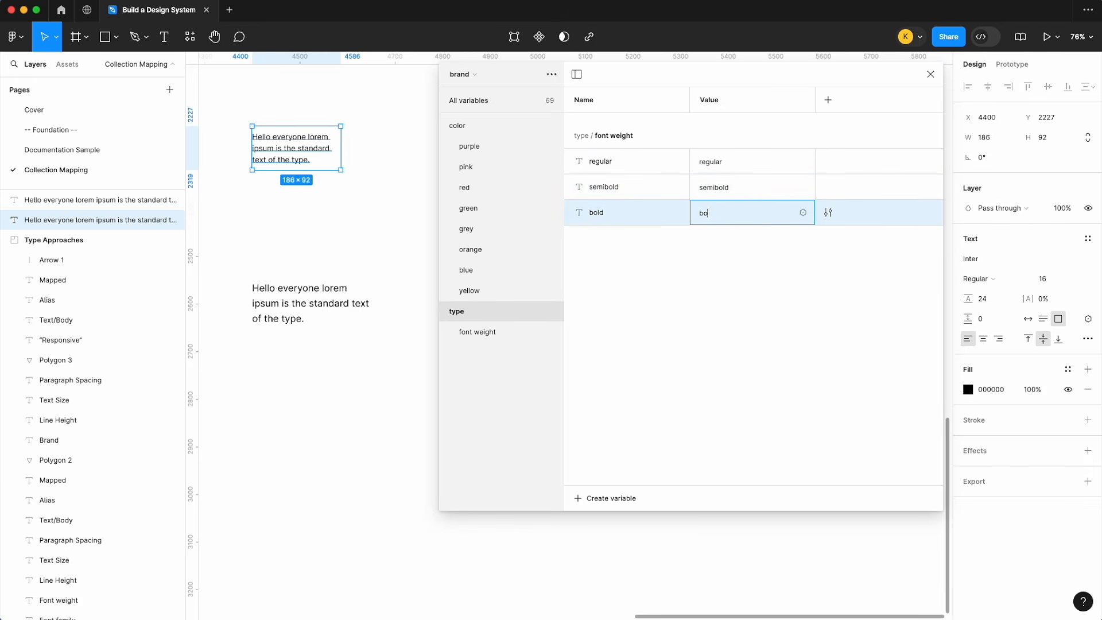
{"action": "key", "text": "Return"}
- Create a string variable named font family/primary in the type group of the brand collection
{"action": "left_click", "coordinate": [620, 499]}
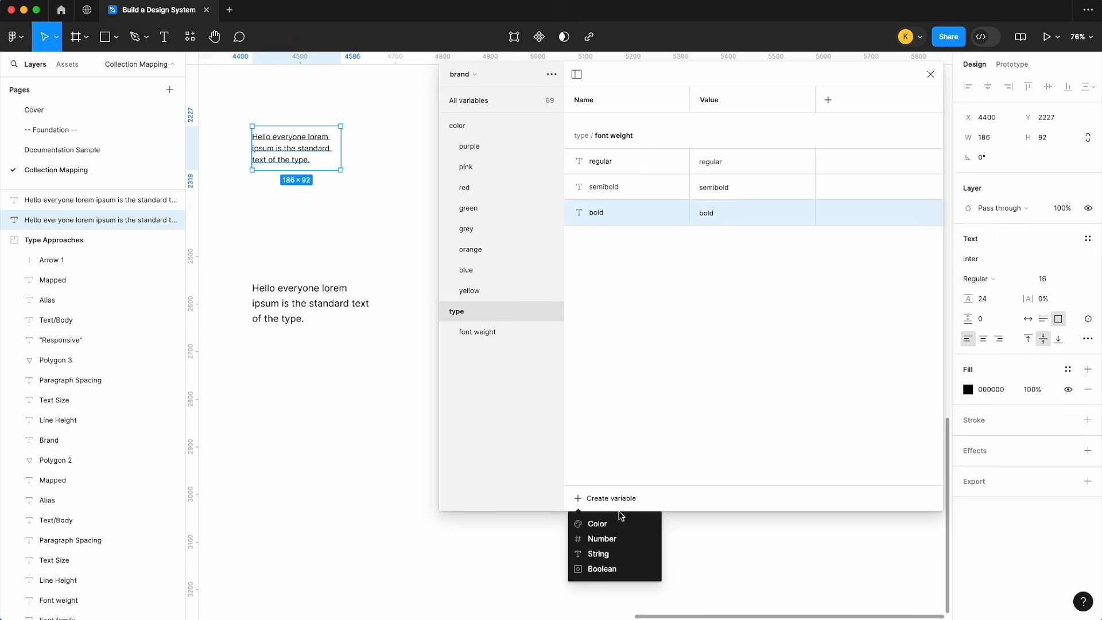
{"action": "left_click", "coordinate": [610, 553]}
{"action": "type", "text": "font fam"}
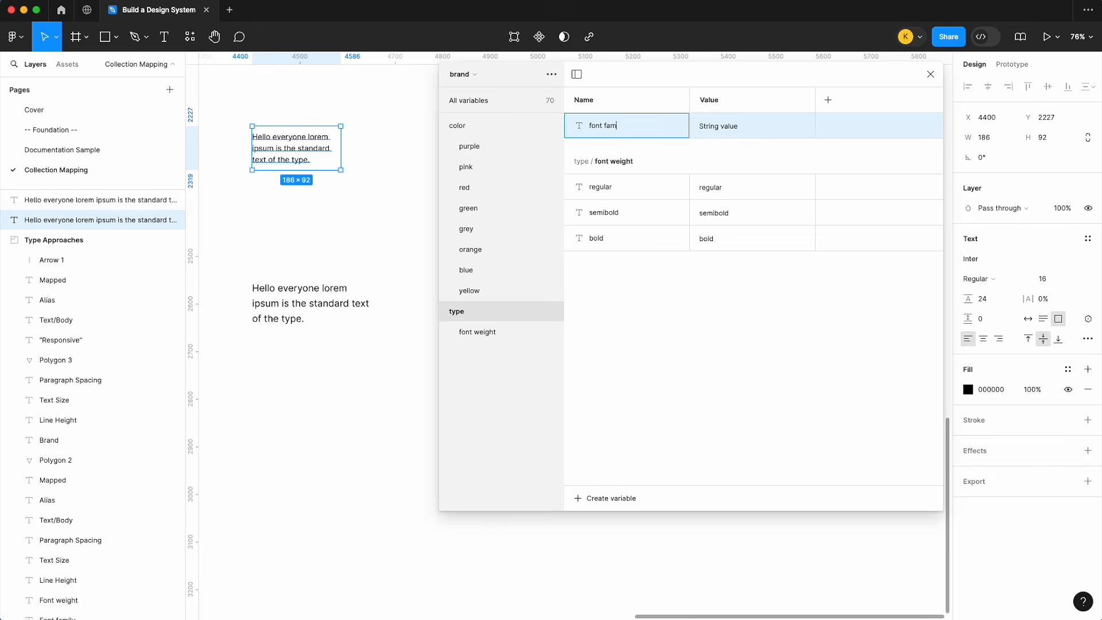
{"action": "type", "text": "ily/"}
{"action": "type", "text": "primary"}
{"action": "key", "text": "Return"}
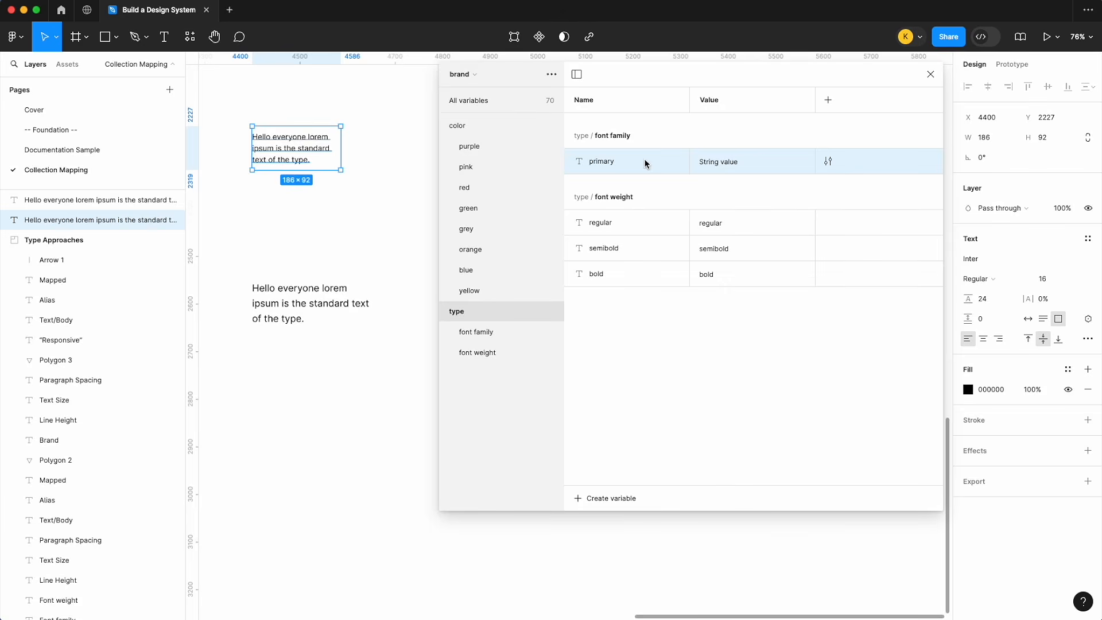
- Add a secondary font family variable, setting primary to inter and secondary to poppins
{"action": "key", "text": "shift+Return"}
{"action": "type", "text": "secondary"}
{"action": "left_click", "coordinate": [733, 161]}
{"action": "type", "text": "inter"}
{"action": "left_click", "coordinate": [731, 185]}
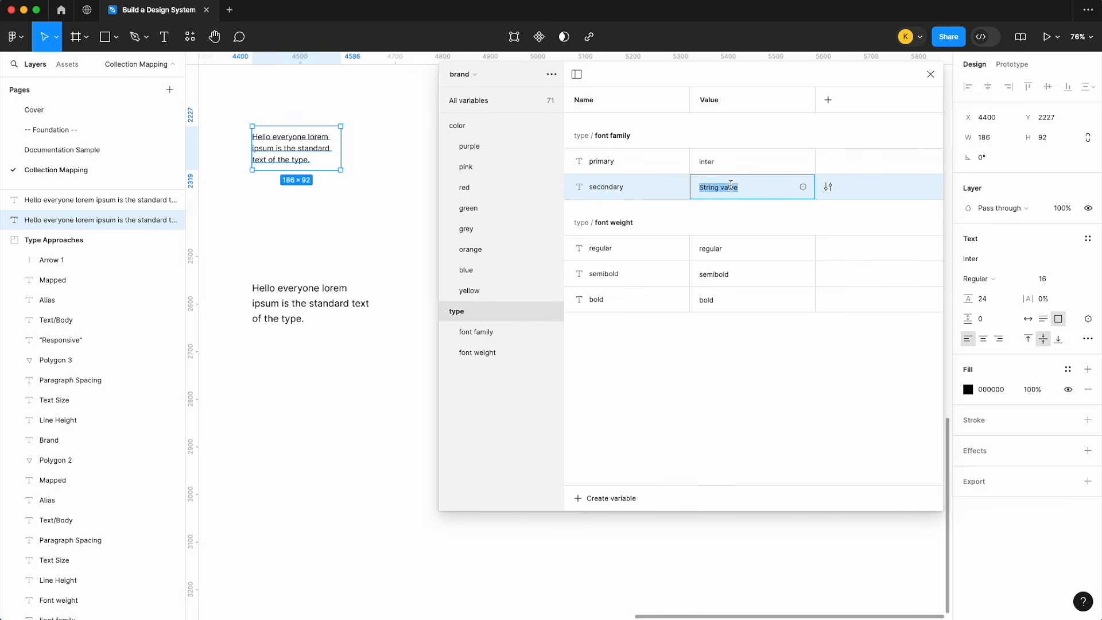
{"action": "type", "text": "poppins"}
{"action": "left_click", "coordinate": [670, 358]}
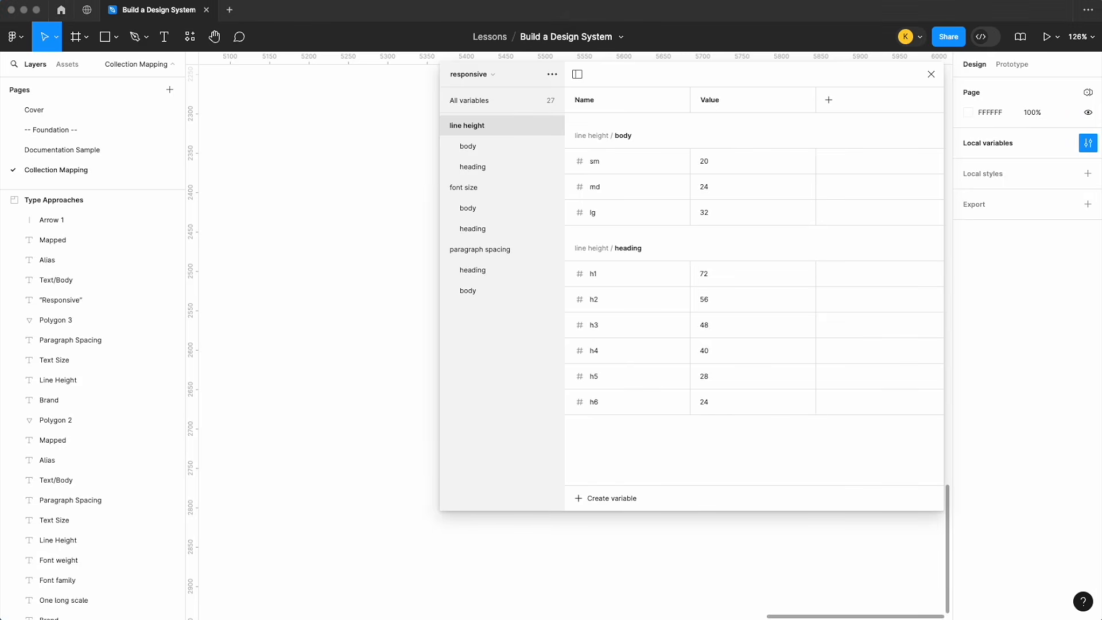
- Review the font family variables in the brand collection and return to the responsive collection
{"action": "left_click", "coordinate": [253, 245]}
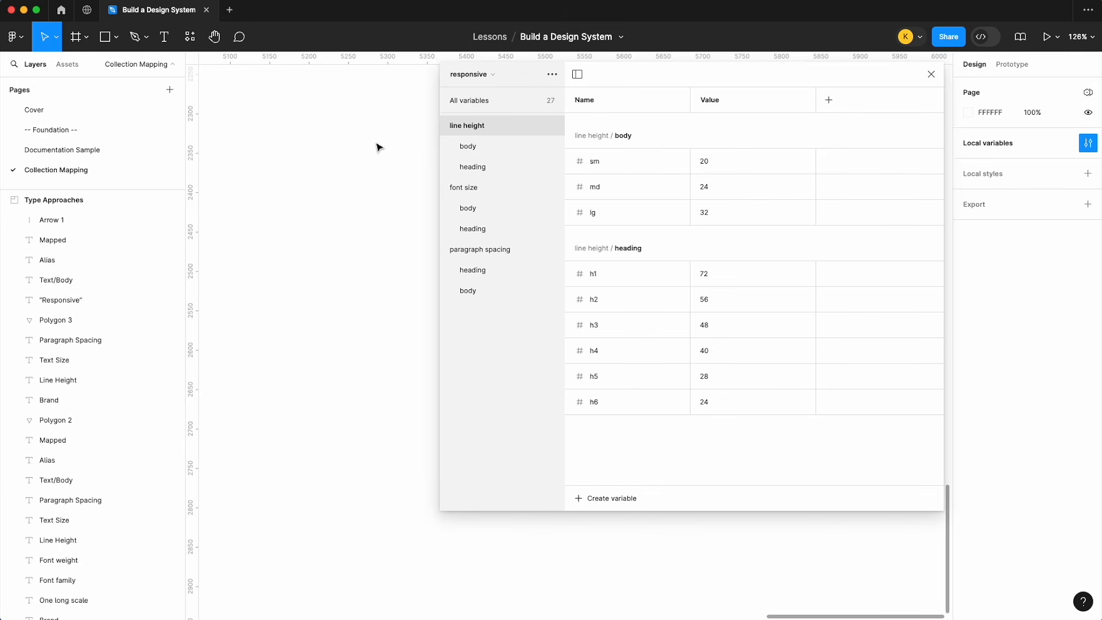
{"action": "left_click", "coordinate": [462, 75]}
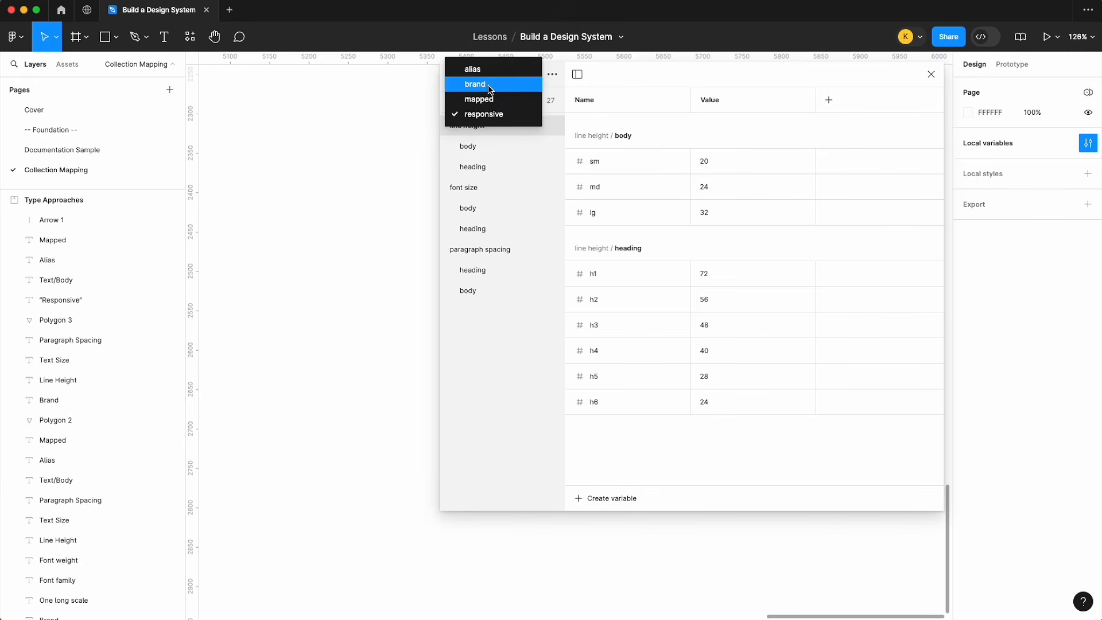
{"action": "left_click", "coordinate": [488, 87]}
{"action": "left_click", "coordinate": [492, 331]}
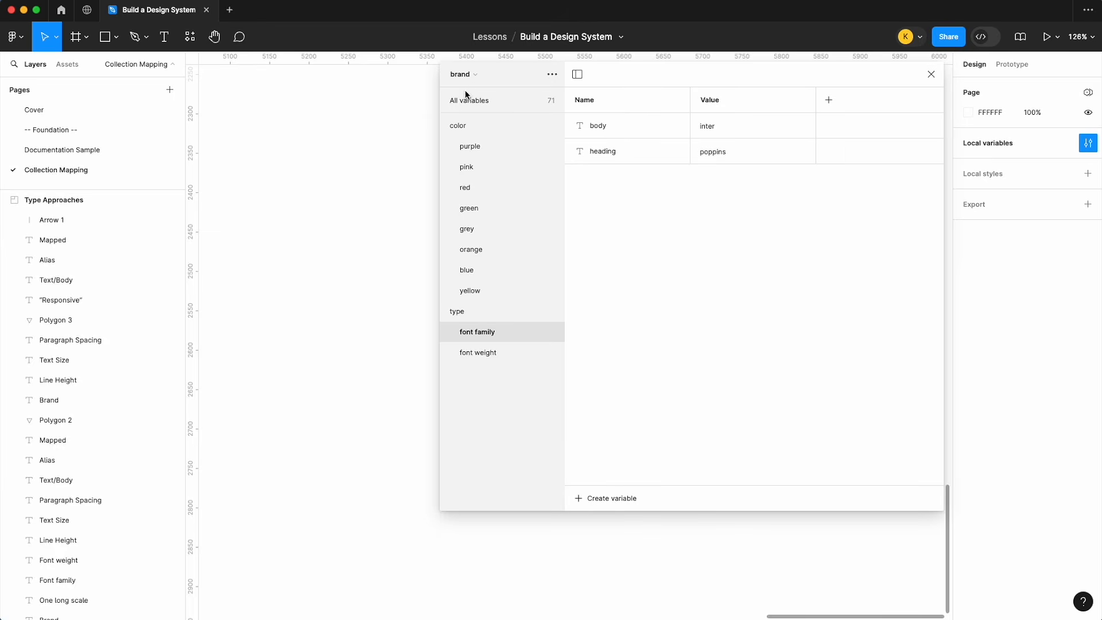
{"action": "left_click", "coordinate": [474, 75]}
{"action": "left_click", "coordinate": [485, 114]}
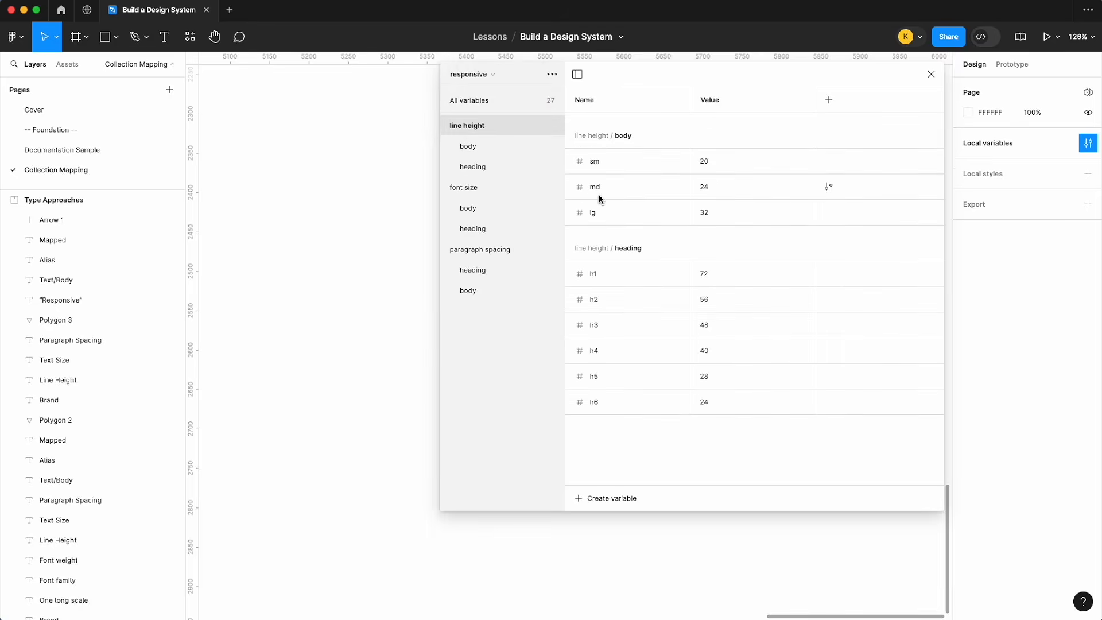
- Add a text box about 157 × 67 on the empty canvas reading "Lorem ipsum is the standard dummy text of the type industry"
{"action": "left_click", "coordinate": [163, 36]}
{"action": "left_click_drag", "start_coordinate": [272, 199], "coordinate": [385, 230]}
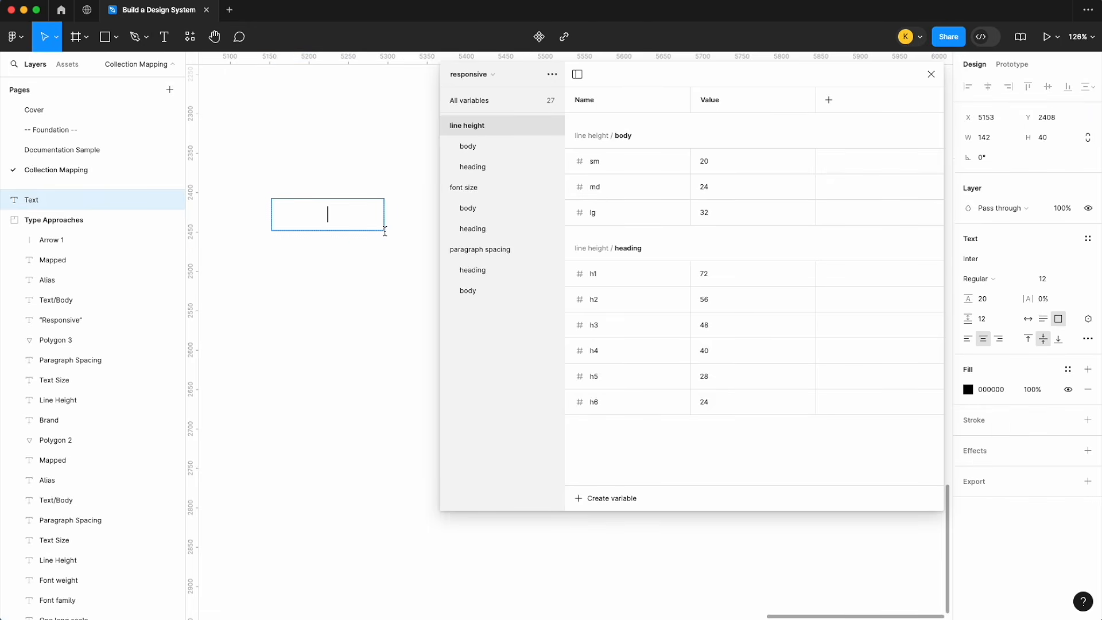
{"action": "type", "text": "Lorem ipsum is the st"}
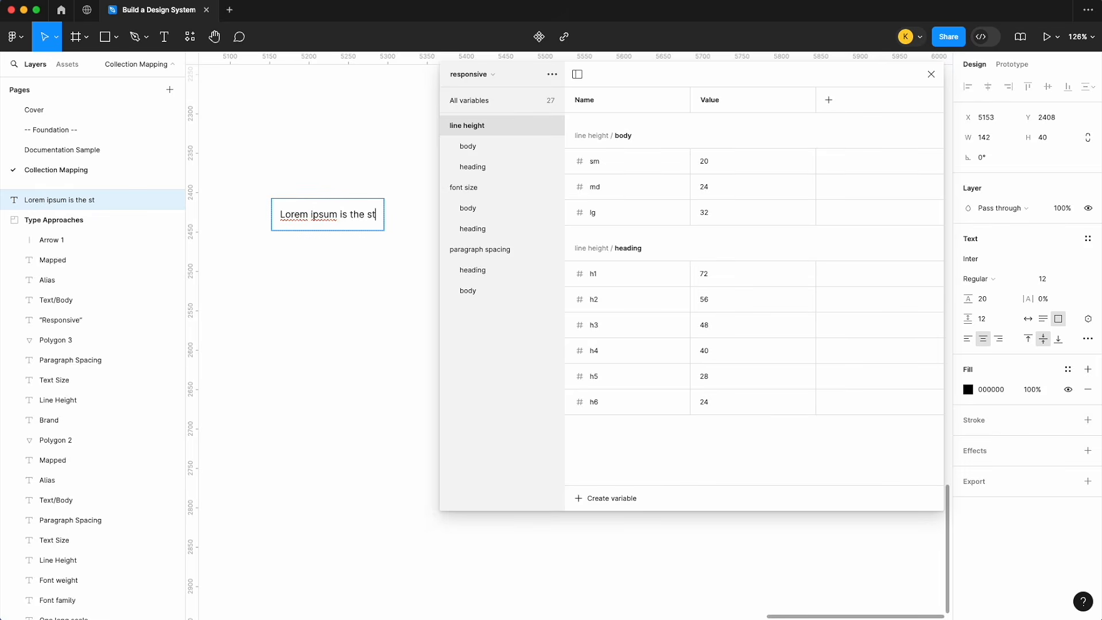
{"action": "type", "text": "andard "}
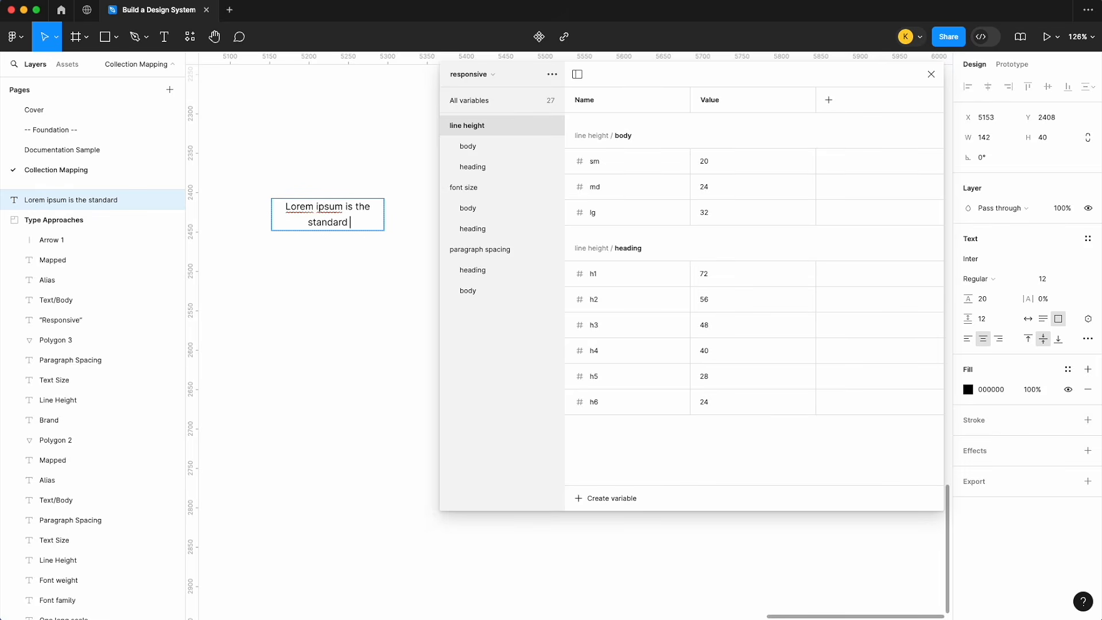
{"action": "type", "text": "dummy tex"}
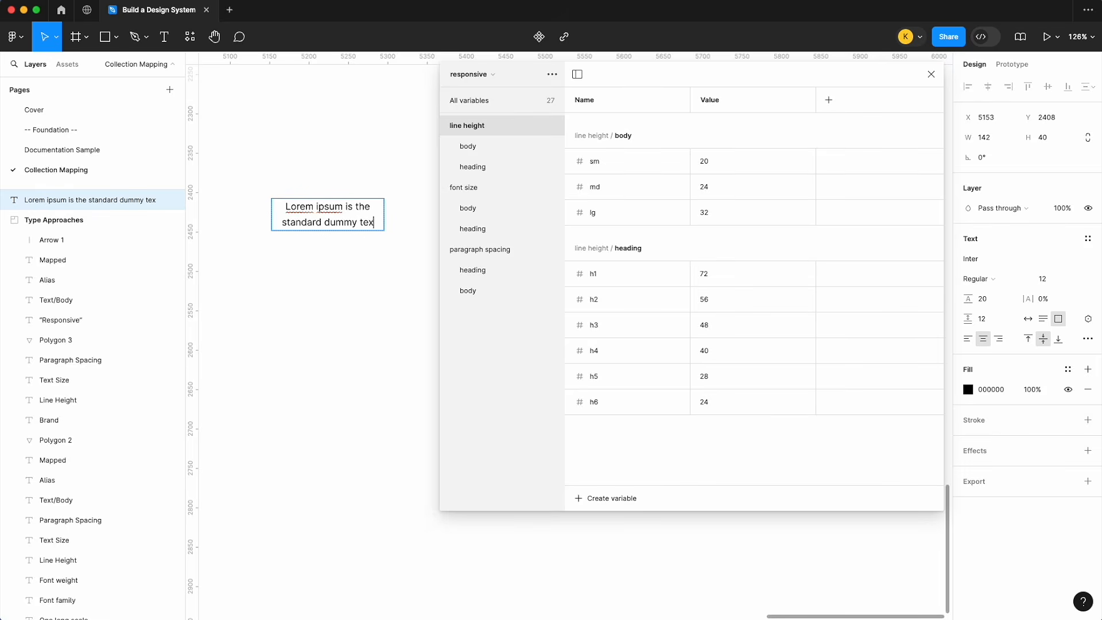
{"action": "type", "text": "t of the type i"}
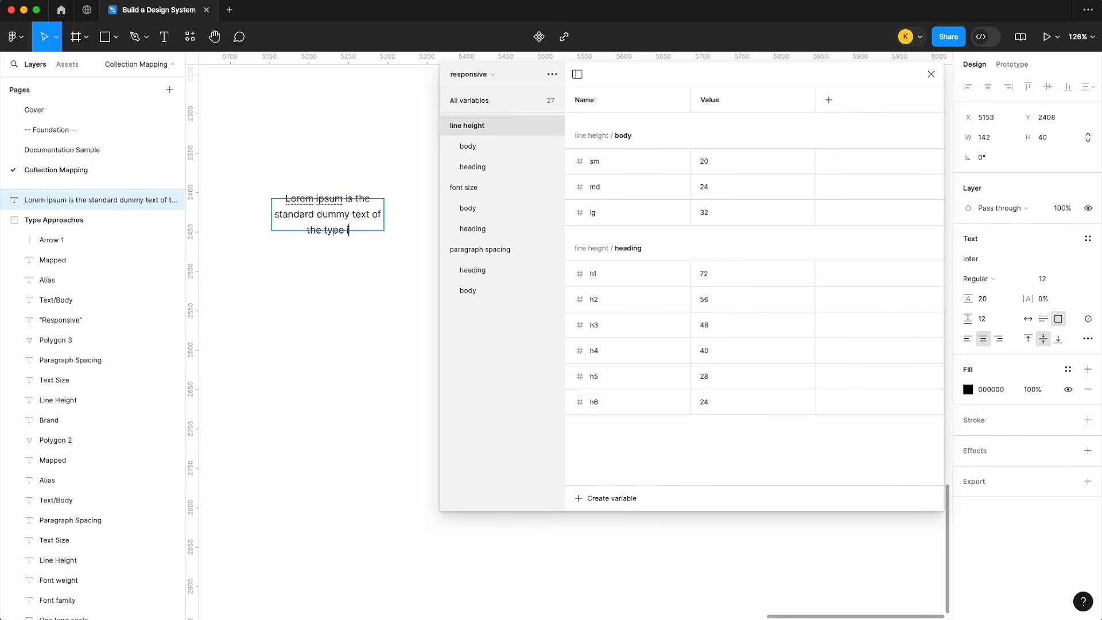
{"action": "type", "text": "ndustry"}
{"action": "key", "text": "Escape"}
{"action": "left_click_drag", "start_coordinate": [271, 215], "coordinate": [259, 215]}
{"action": "left_click_drag", "start_coordinate": [325, 230], "coordinate": [325, 251]}
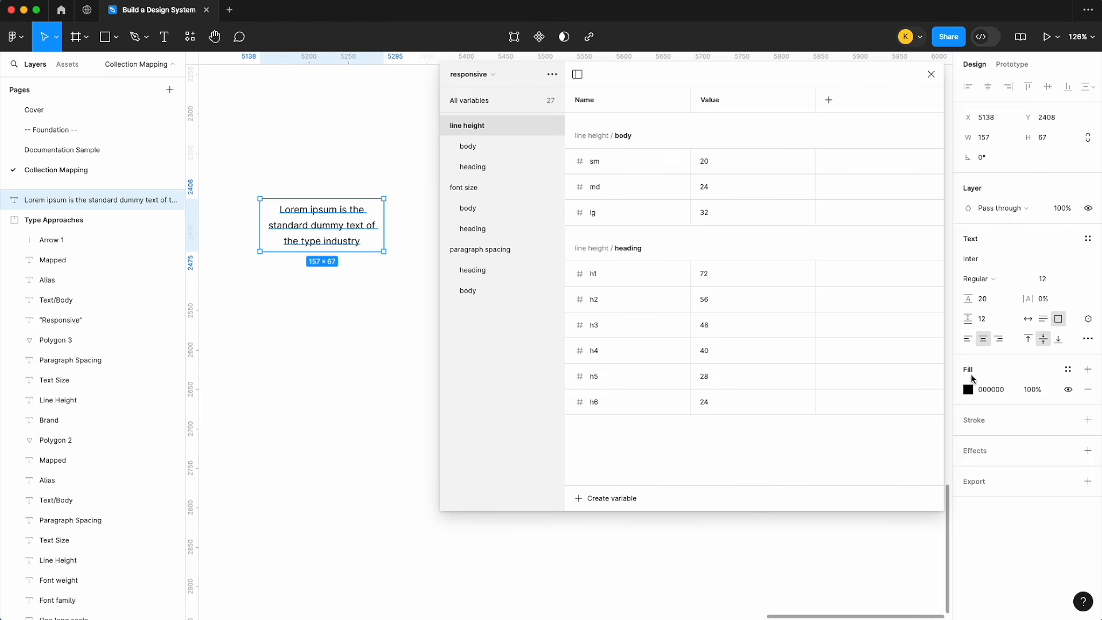
- Left-align the lorem ipsum text and add a full stop after "industry"
{"action": "left_click", "coordinate": [967, 338]}
{"action": "double_click", "coordinate": [350, 240]}
{"action": "left_click", "coordinate": [354, 241]}
{"action": "type", "text": "."}
{"action": "key", "text": "Escape"}
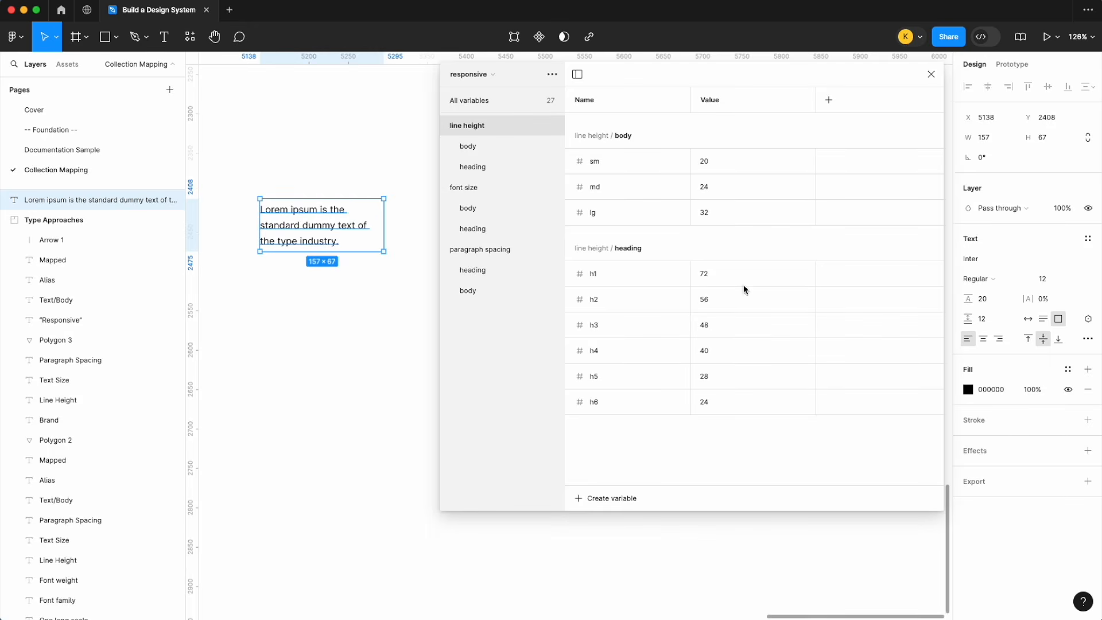
- Bind the lorem ipsum text's font size to the font size/body variable sm
{"action": "left_click", "coordinate": [1075, 278]}
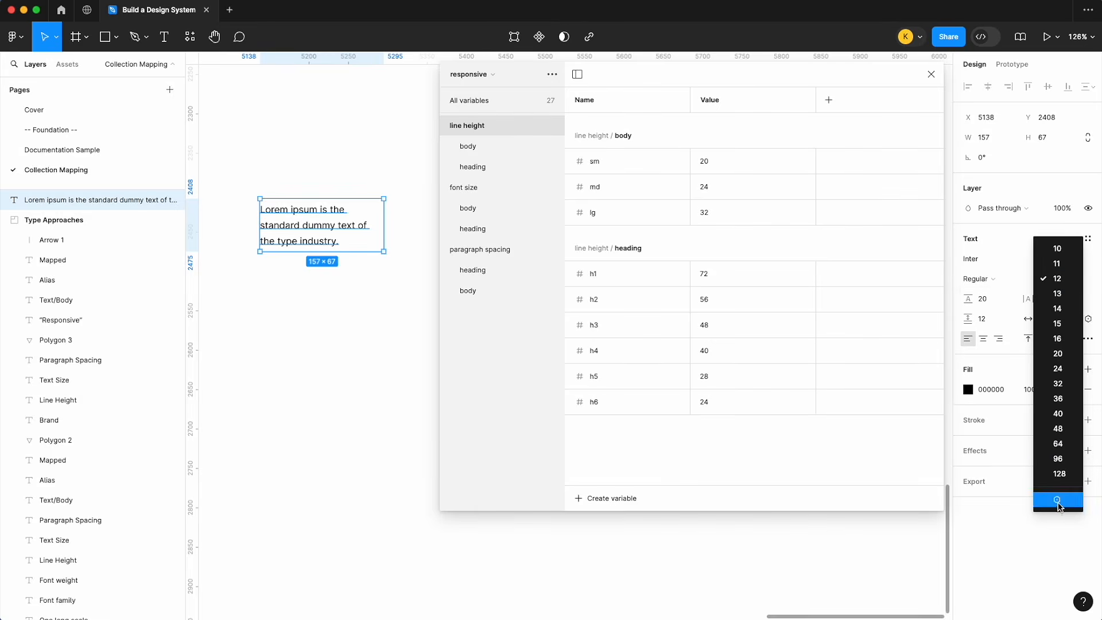
{"action": "left_click", "coordinate": [1058, 502]}
{"action": "scroll", "coordinate": [1027, 402], "scroll_direction": "down", "scroll_amount": 3}
{"action": "scroll", "coordinate": [1026, 411], "scroll_direction": "down", "scroll_amount": 4}
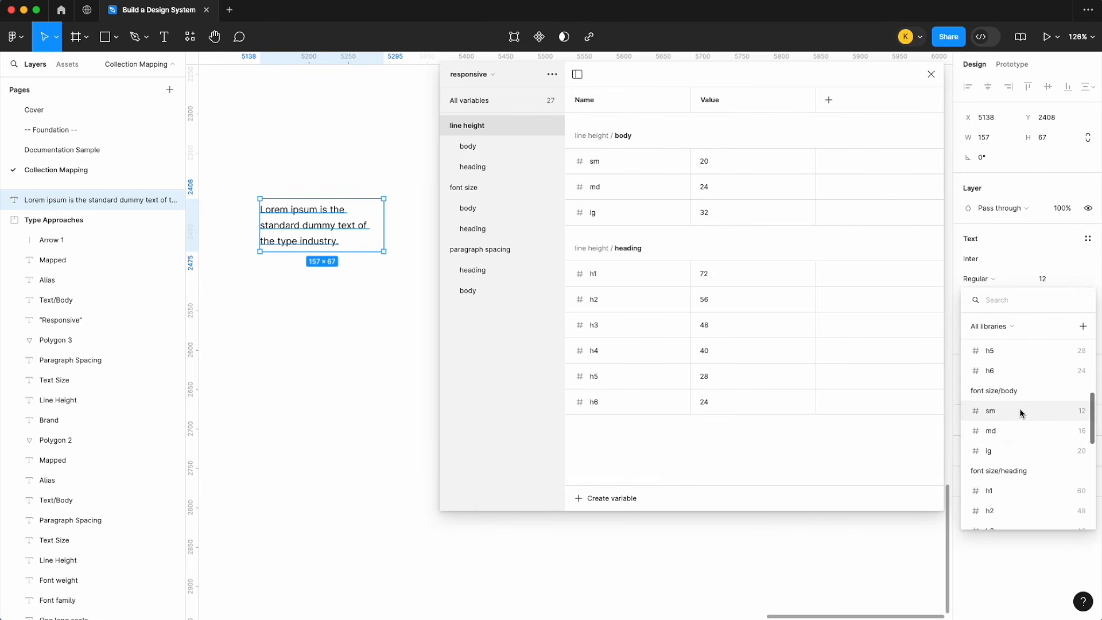
{"action": "left_click", "coordinate": [1020, 412]}
- Bind the text's line height to the line height/body variable sm
{"action": "left_click", "coordinate": [1004, 299]}
{"action": "scroll", "coordinate": [1007, 451], "scroll_direction": "down", "scroll_amount": 1}
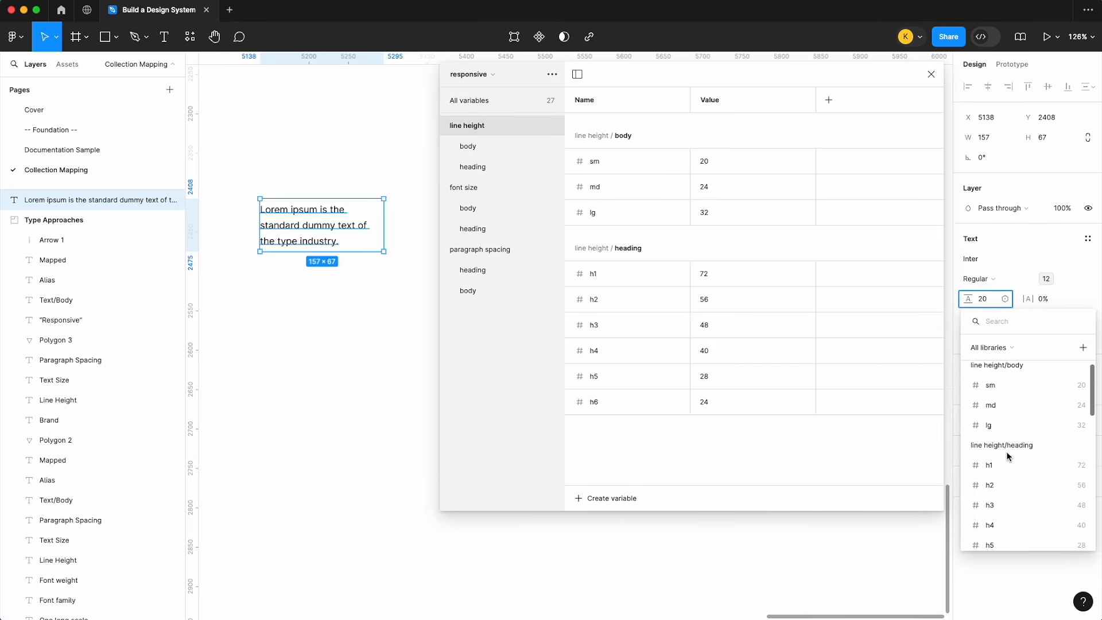
{"action": "scroll", "coordinate": [1008, 445], "scroll_direction": "up", "scroll_amount": 1}
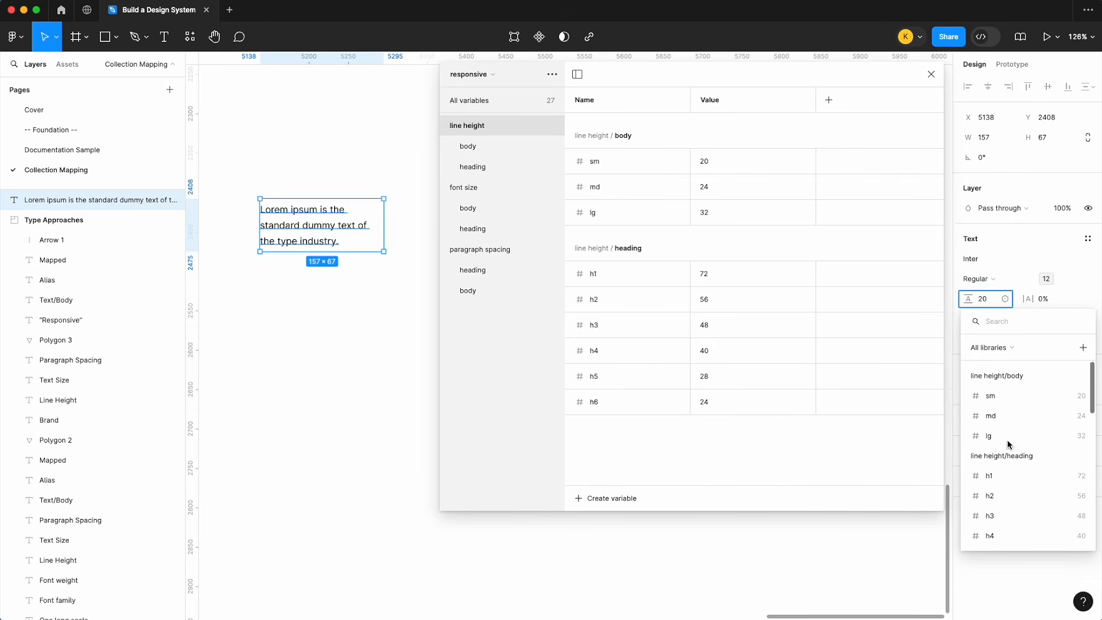
{"action": "left_click", "coordinate": [1009, 397]}
- Find the paragraph spacing variables with "par" and bind the text's paragraph spacing to paragraph spacing/body sm
{"action": "left_click", "coordinate": [1005, 319]}
{"action": "scroll", "coordinate": [1017, 462], "scroll_direction": "down", "scroll_amount": 8}
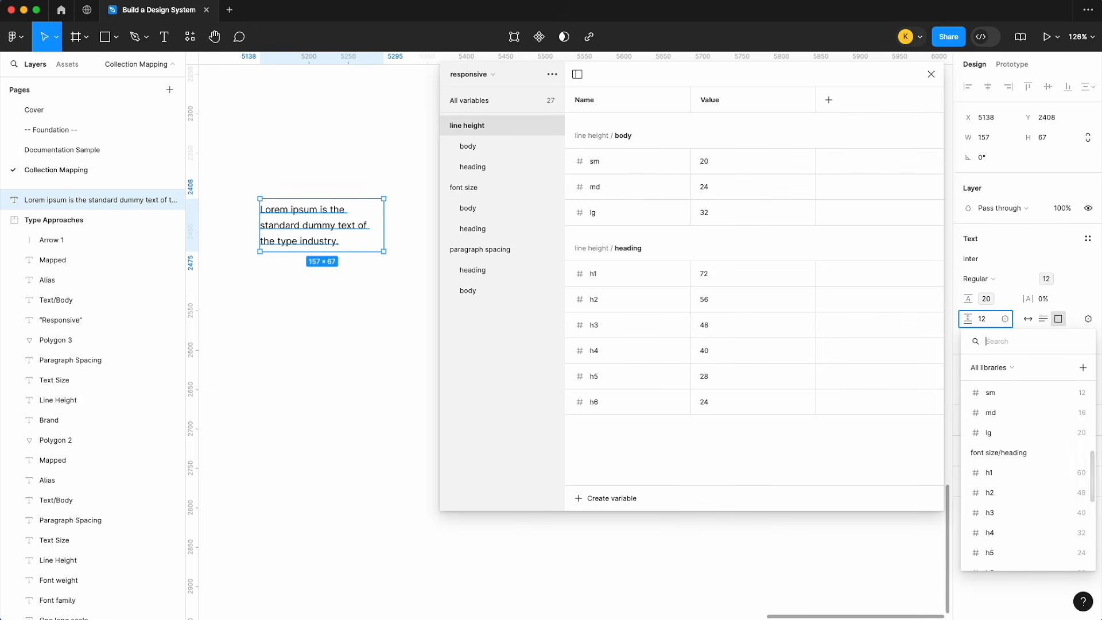
{"action": "type", "text": "par"}
{"action": "scroll", "coordinate": [1023, 494], "scroll_direction": "down", "scroll_amount": 2}
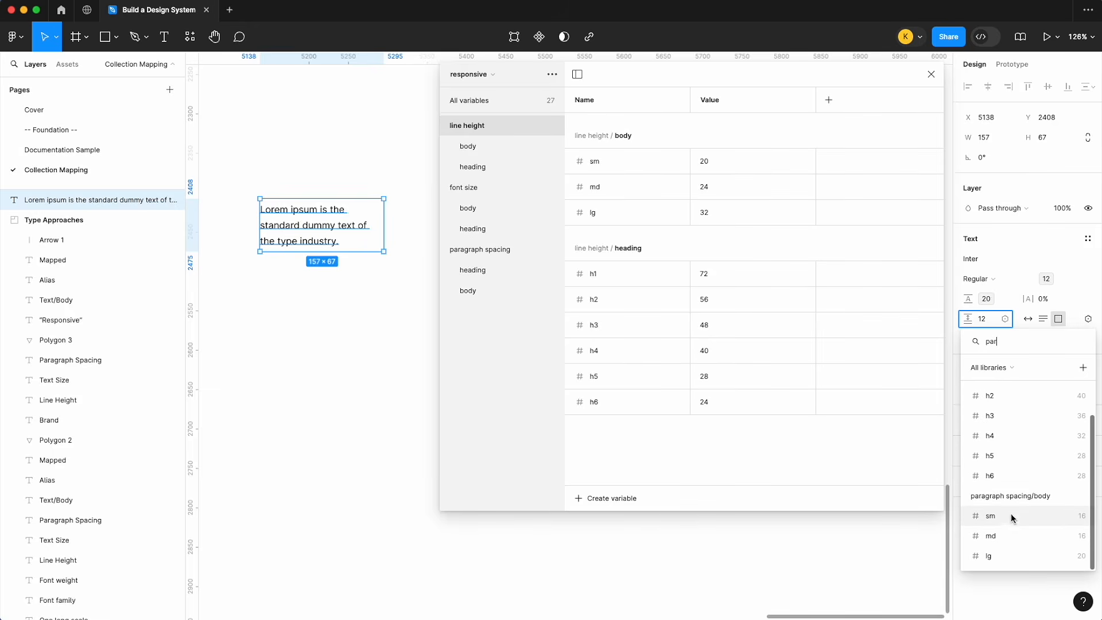
{"action": "left_click", "coordinate": [1010, 519]}
- Repeat the lorem ipsum sentence as a second paragraph and extend the text box to a height of about 156
{"action": "double_click", "coordinate": [335, 241]}
{"action": "left_click", "coordinate": [357, 241]}
{"action": "key", "text": "ctrl+a"}
{"action": "key", "text": "ctrl+c"}
{"action": "key", "text": "Right"}
{"action": "key", "text": "Return"}
{"action": "key", "text": "Return"}
{"action": "key", "text": "ctrl+v"}
{"action": "left_click", "coordinate": [329, 331]}
{"action": "left_click", "coordinate": [342, 275]}
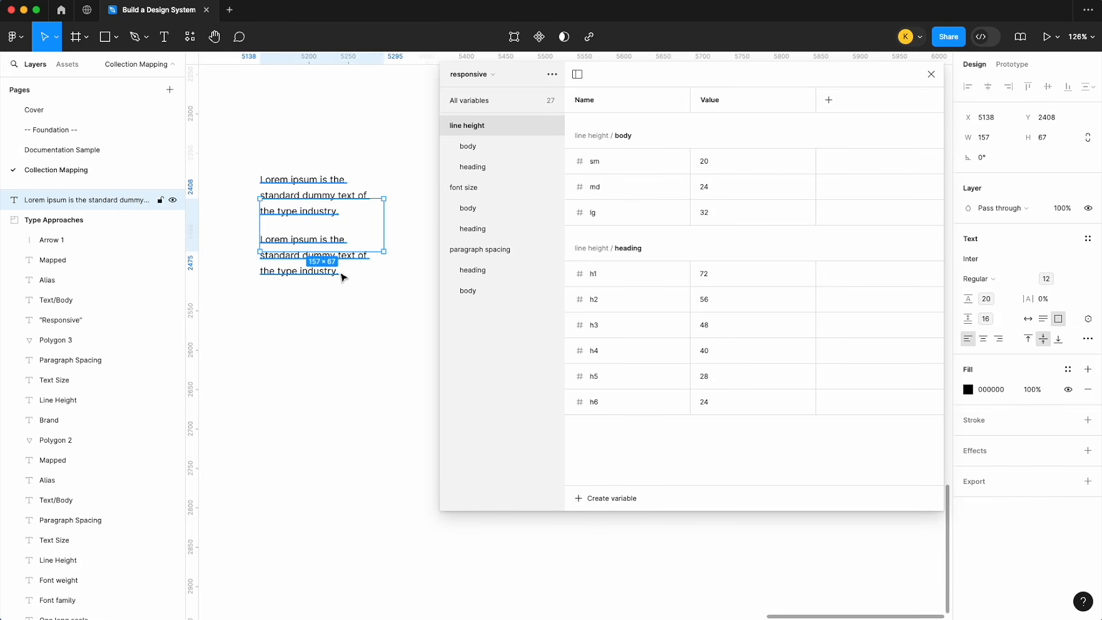
{"action": "left_click_drag", "start_coordinate": [349, 251], "coordinate": [352, 322]}
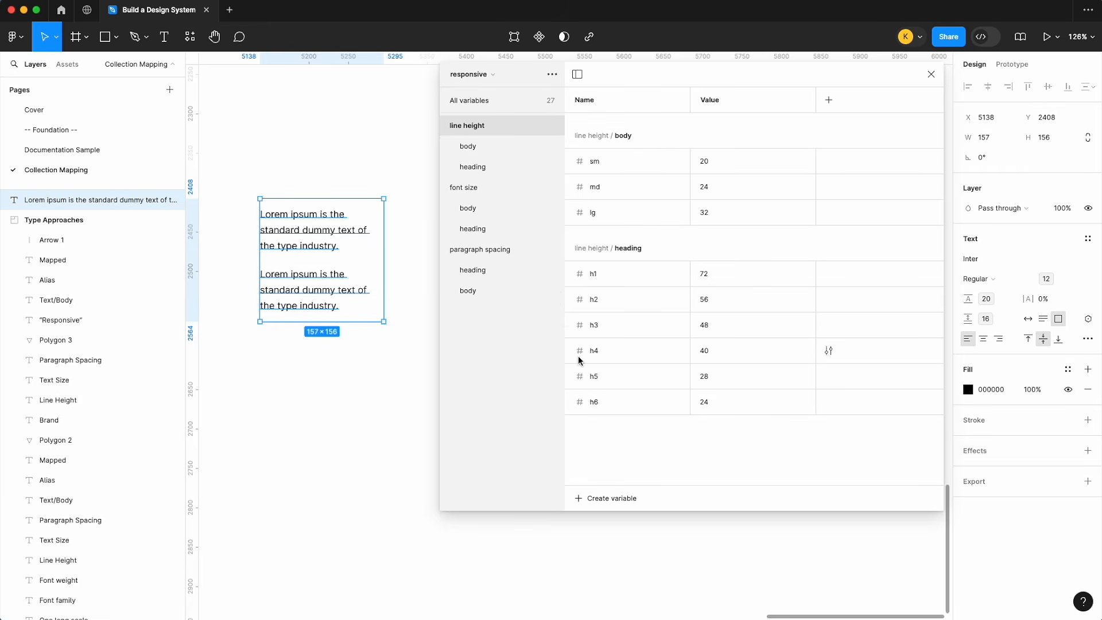
- Create a text style named body/sm from the lorem ipsum text, moving the variables window out of the way
{"action": "left_click", "coordinate": [381, 366]}
{"action": "left_click", "coordinate": [315, 241]}
{"action": "left_click", "coordinate": [1087, 238]}
{"action": "left_click", "coordinate": [1079, 264]}
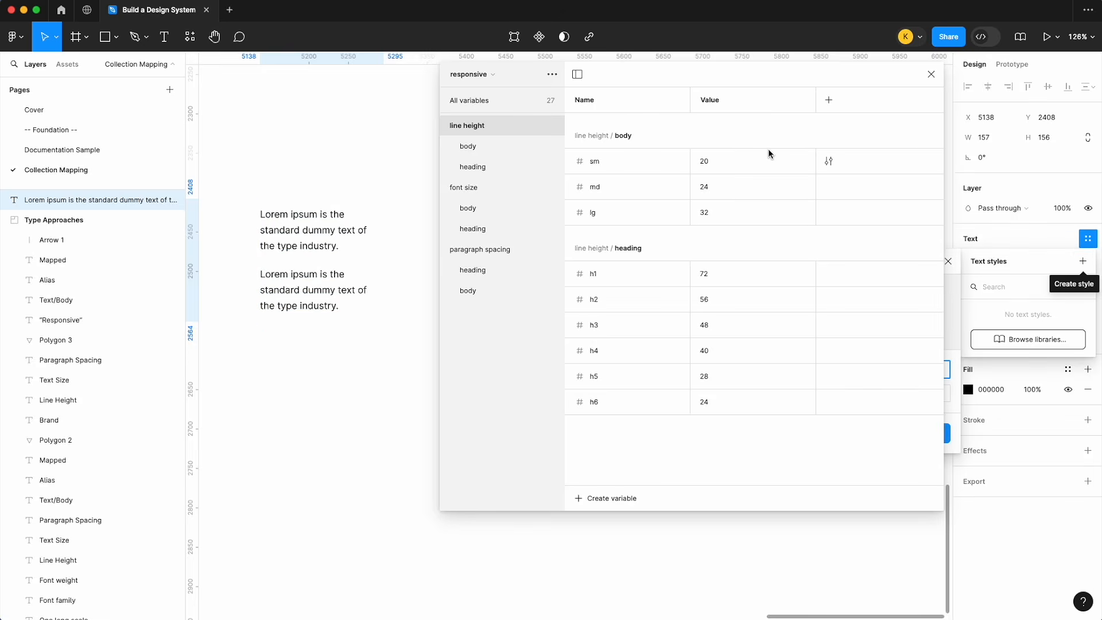
{"action": "left_click_drag", "start_coordinate": [797, 73], "coordinate": [592, 78]}
{"action": "left_click", "coordinate": [865, 369]}
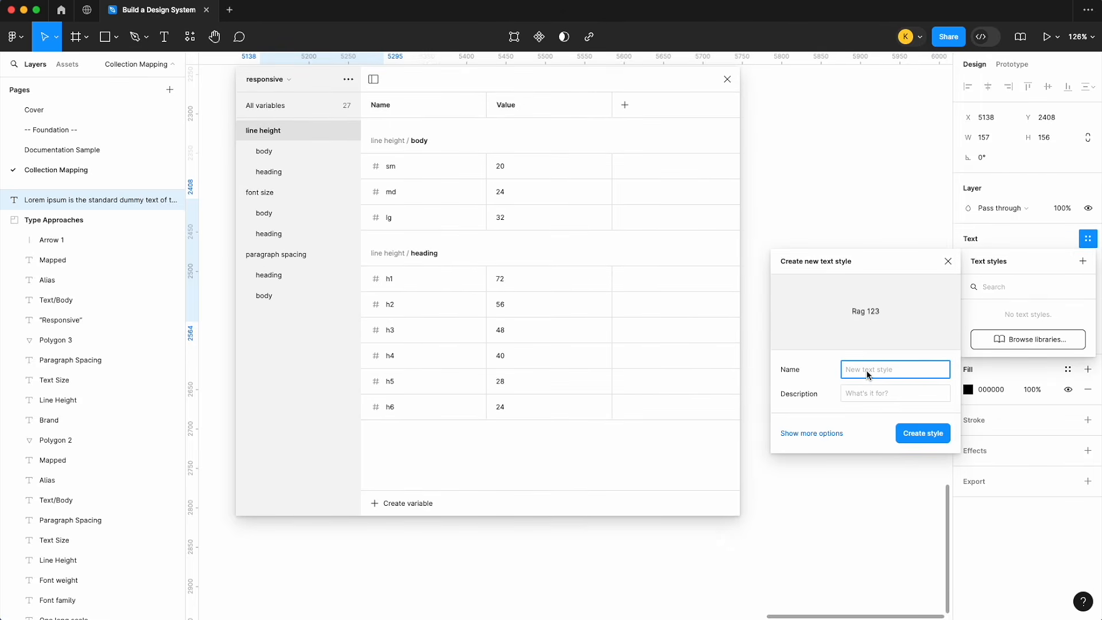
{"action": "type", "text": "body/sm"}
{"action": "key", "text": "Return"}
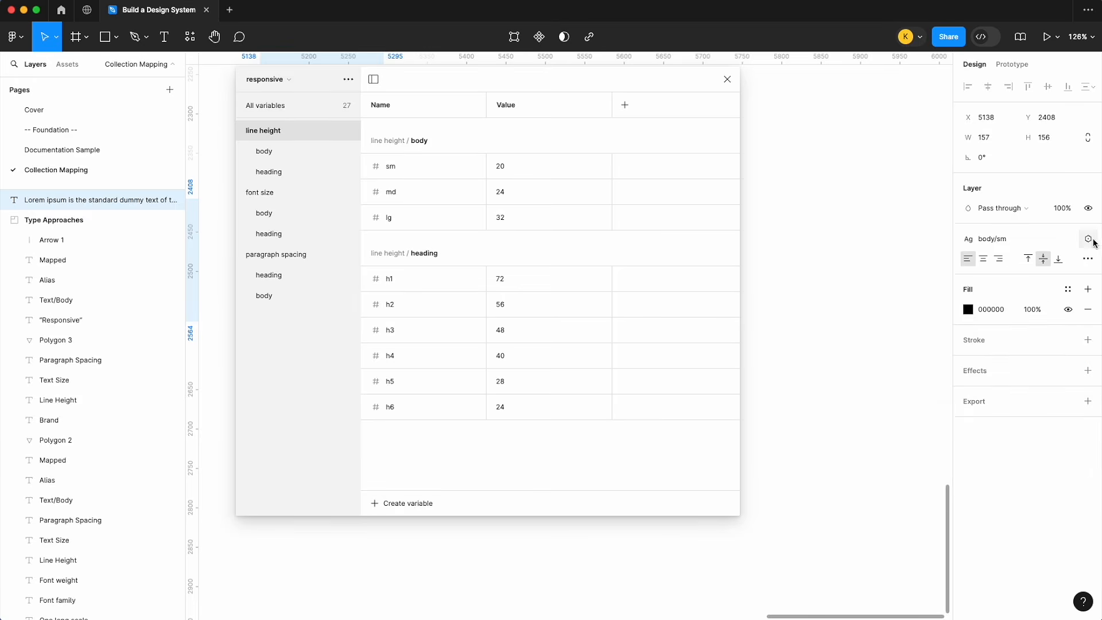
- Edit the body/sm text style and bind its font family to the type/font family/body variable
{"action": "left_click", "coordinate": [1089, 240]}
{"action": "left_click", "coordinate": [1029, 240]}
{"action": "left_click", "coordinate": [1019, 239]}
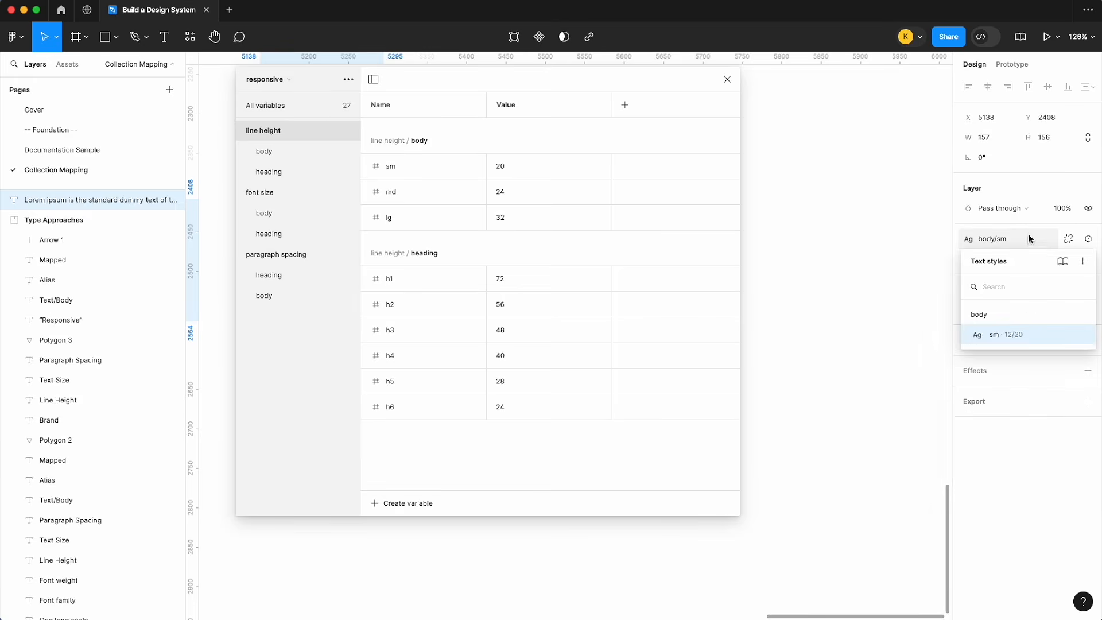
{"action": "left_click", "coordinate": [1080, 335]}
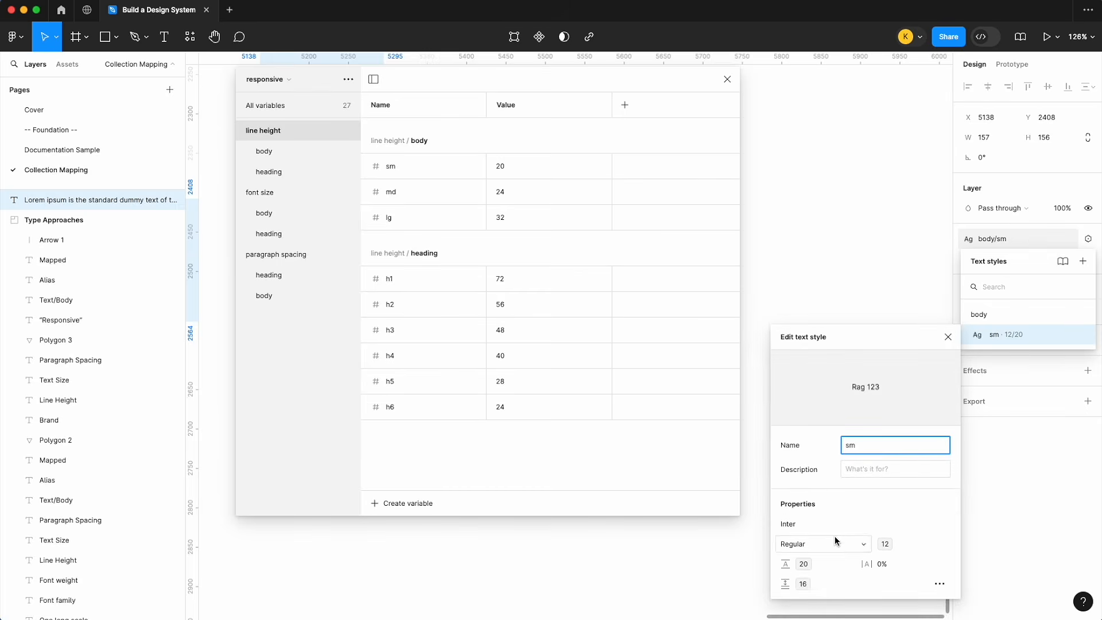
{"action": "left_click", "coordinate": [902, 523]}
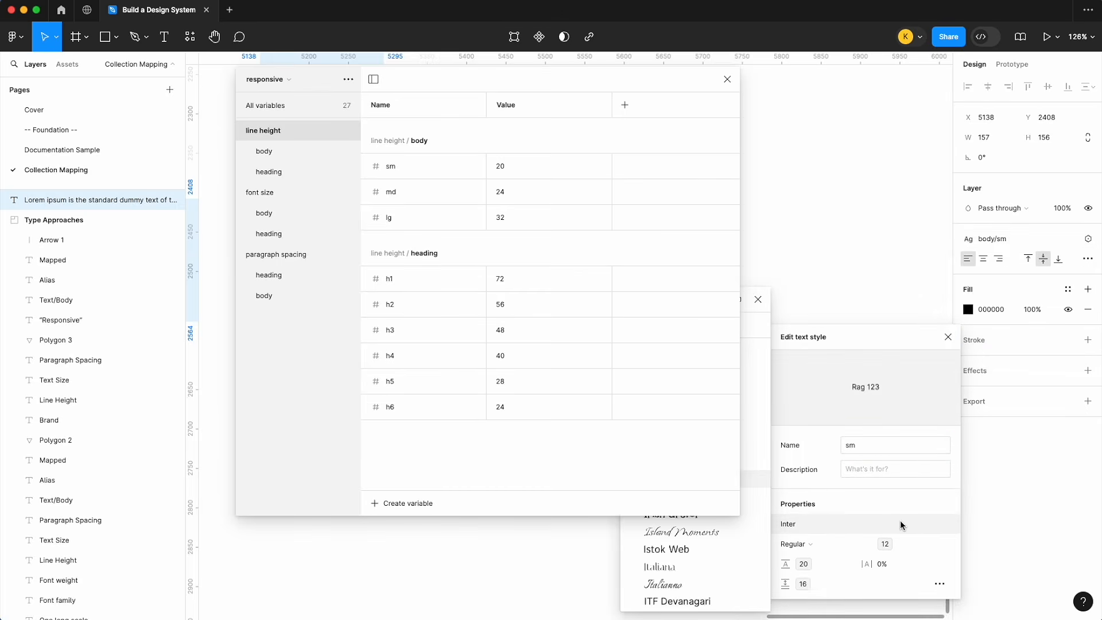
{"action": "left_click", "coordinate": [727, 79]}
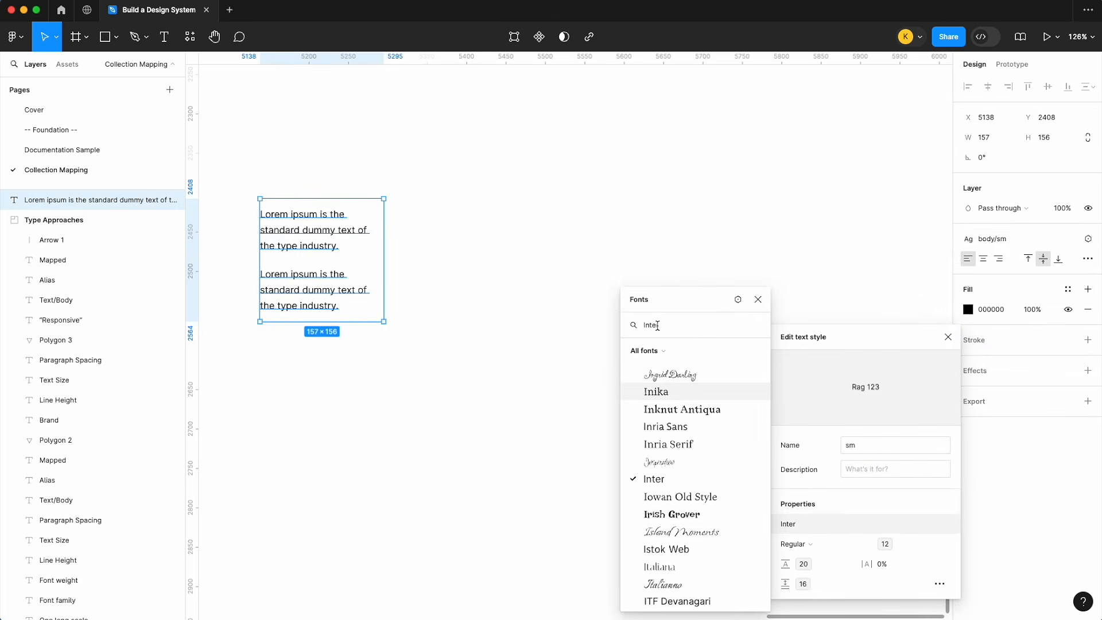
{"action": "left_click", "coordinate": [738, 298]}
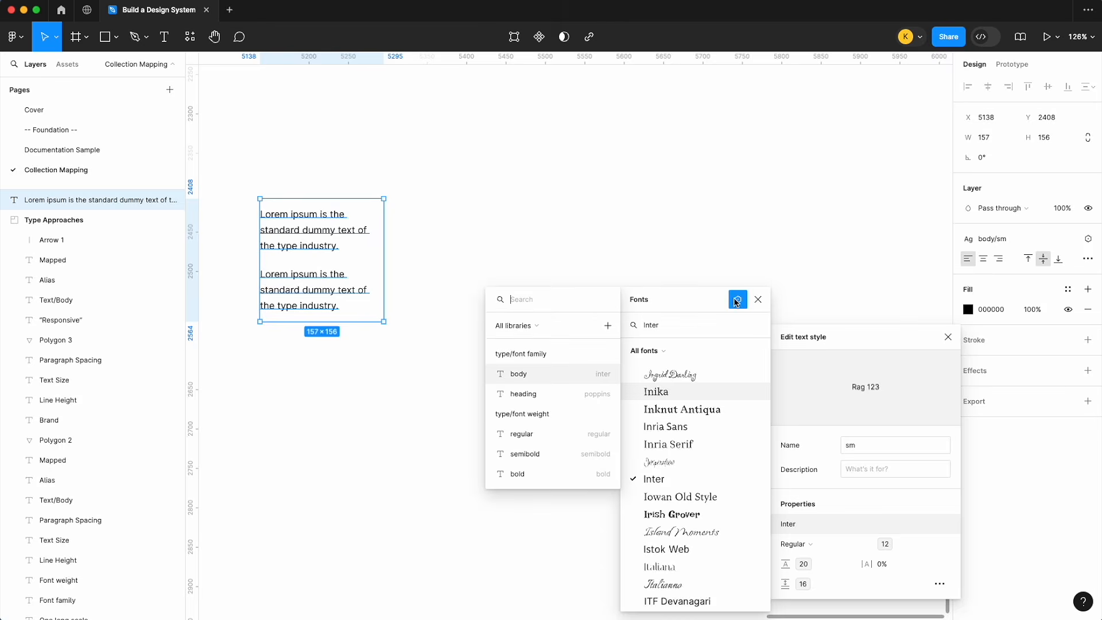
{"action": "left_click", "coordinate": [569, 374]}
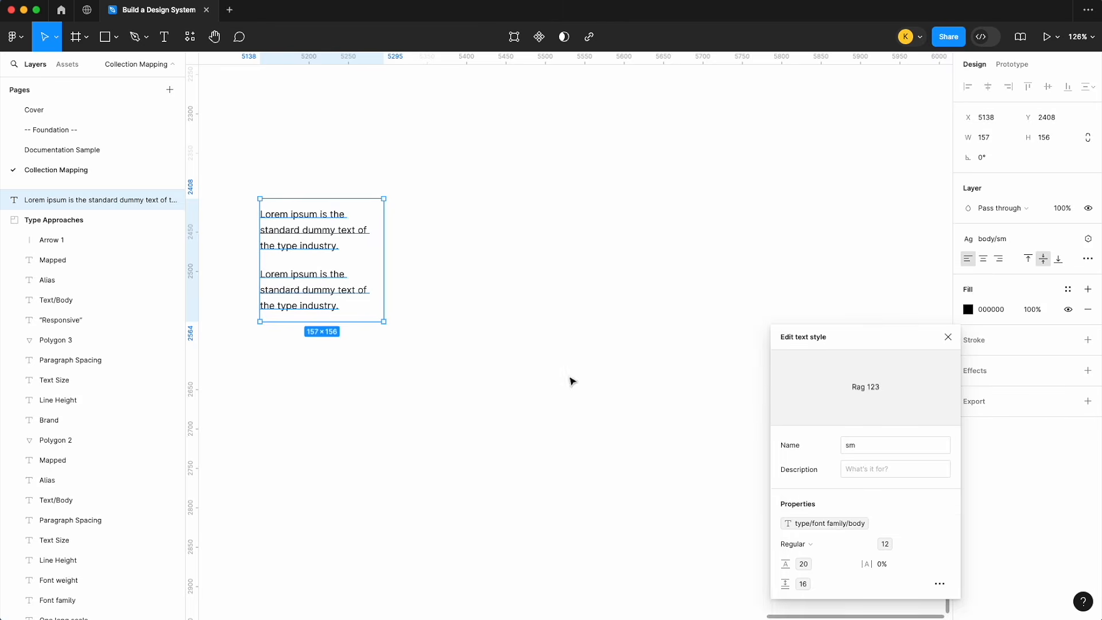
- Find the weight variables with "regu", bind the style's weight to type/font weight/regular and finish editing the style
{"action": "left_click", "coordinate": [866, 548]}
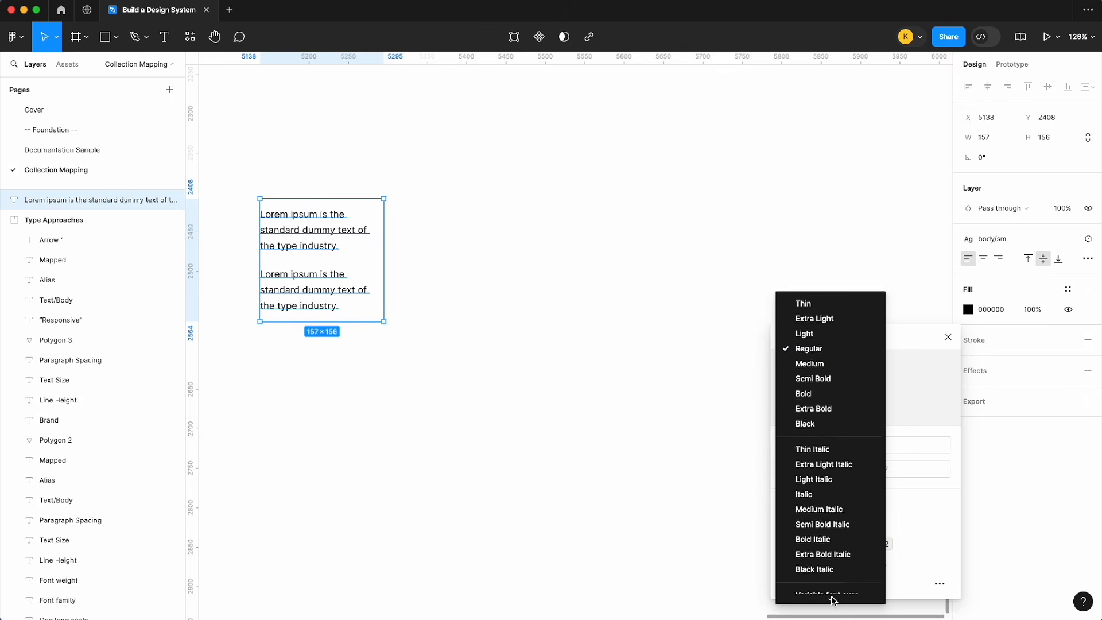
{"action": "left_click", "coordinate": [833, 589]}
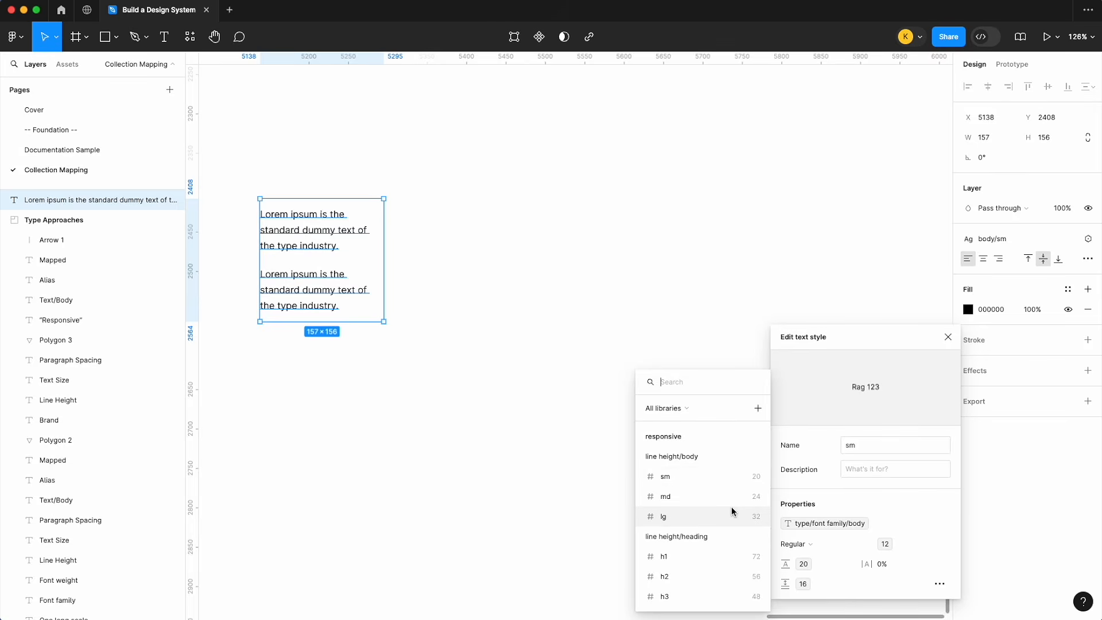
{"action": "type", "text": "regu"}
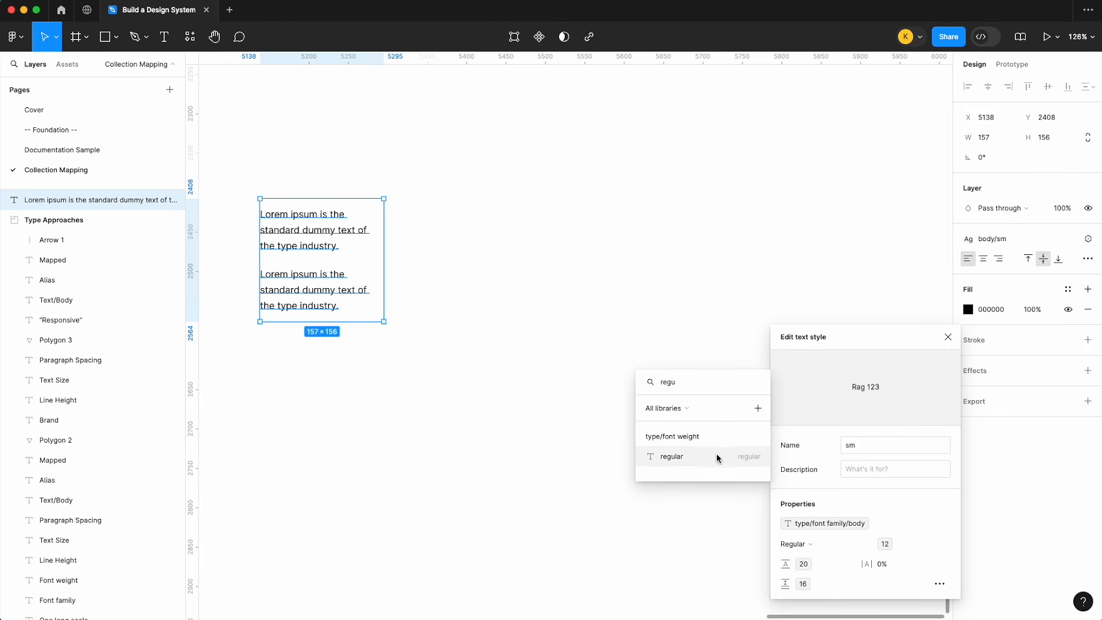
{"action": "left_click", "coordinate": [717, 457]}
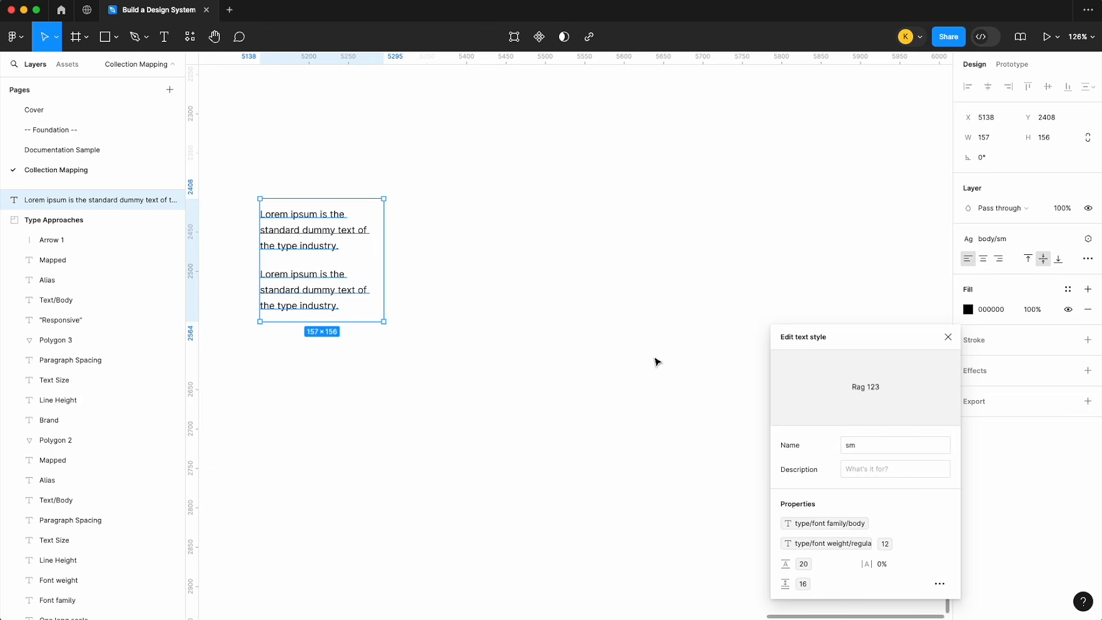
{"action": "scroll", "coordinate": [657, 361], "scroll_direction": "left", "scroll_amount": 1}
{"action": "scroll", "coordinate": [623, 319], "scroll_direction": "left", "scroll_amount": 5}
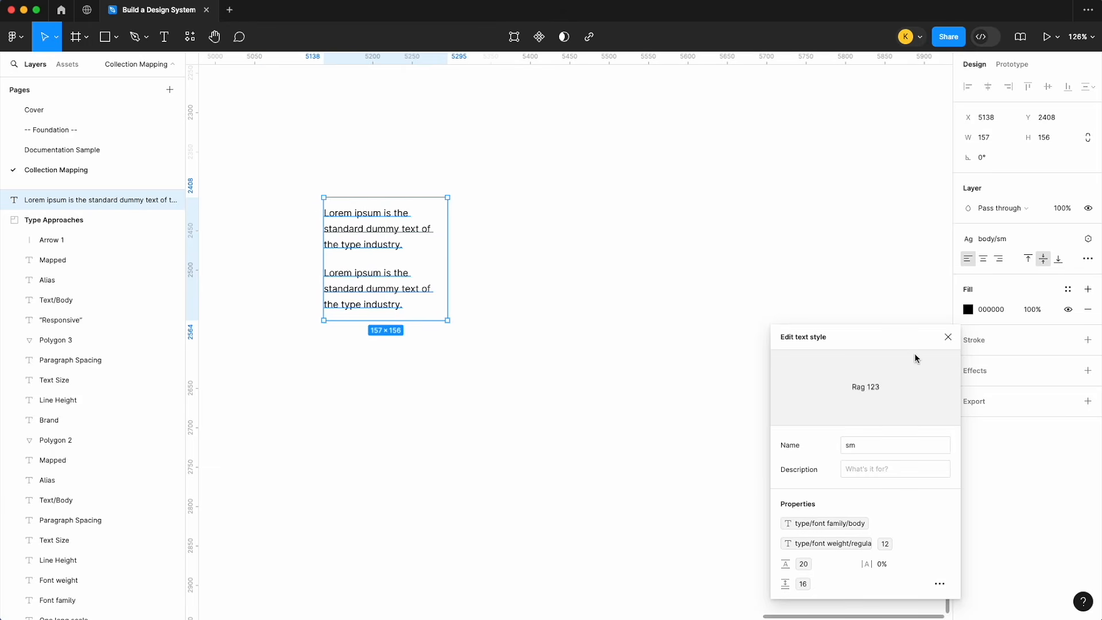
{"action": "left_click", "coordinate": [948, 338]}
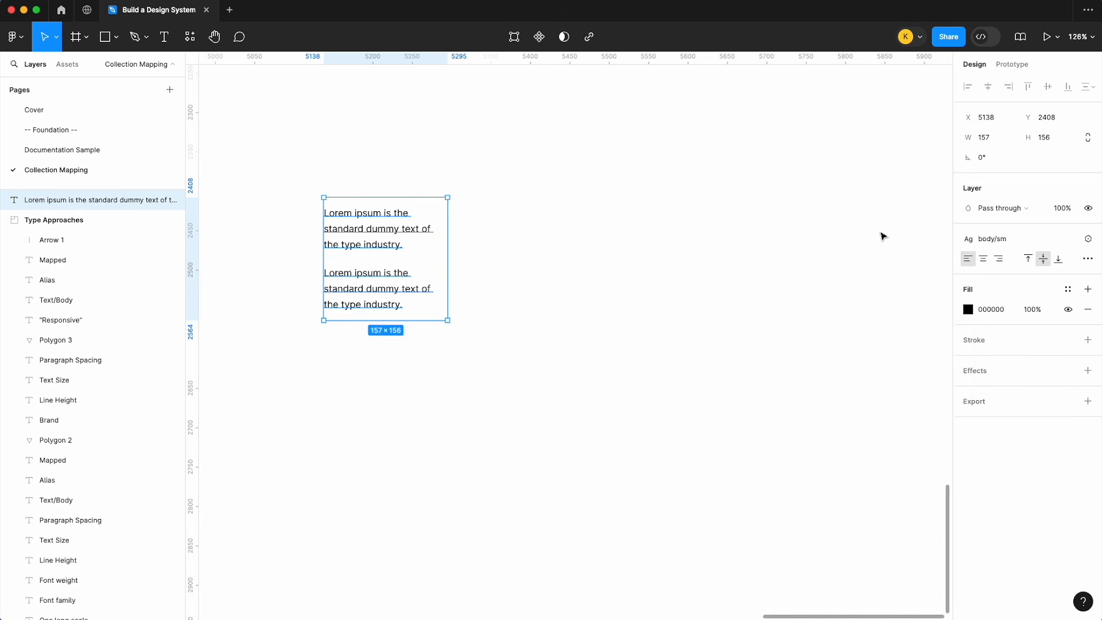
- Show the responsive font size variables and place a duplicate of the lorem ipsum text directly beside the original
{"action": "left_click", "coordinate": [795, 283]}
{"action": "left_click", "coordinate": [1086, 146]}
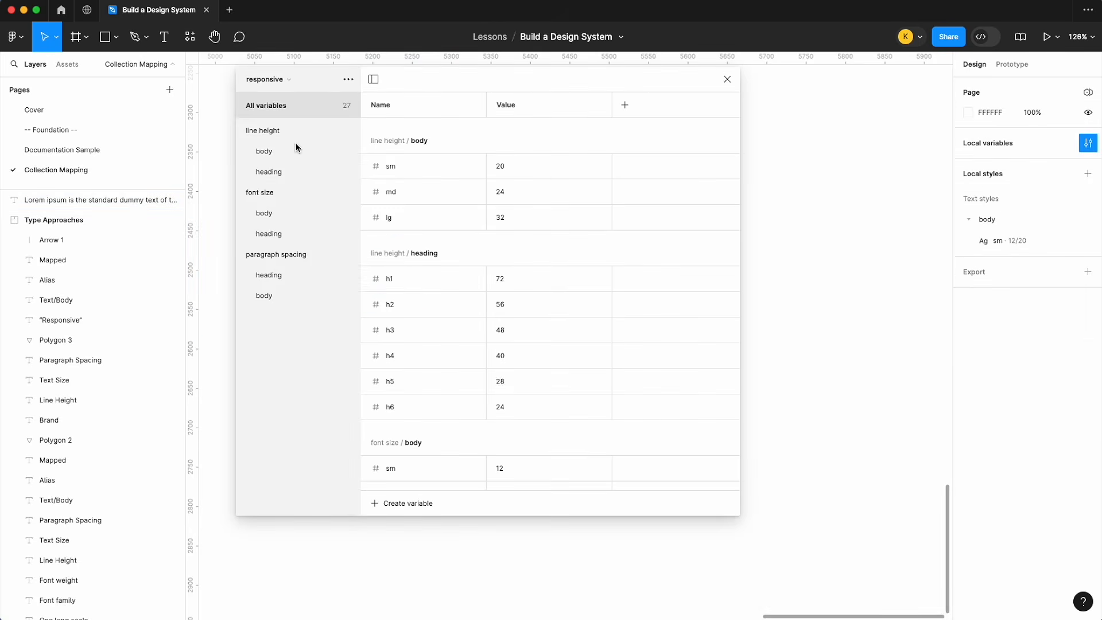
{"action": "left_click", "coordinate": [292, 195]}
{"action": "left_click_drag", "start_coordinate": [469, 81], "coordinate": [649, 203]}
{"action": "left_click", "coordinate": [281, 122]}
{"action": "left_click_drag", "start_coordinate": [281, 122], "coordinate": [411, 136]}
{"action": "key", "text": "super+d"}
{"action": "left_click_drag", "start_coordinate": [622, 189], "coordinate": [578, 254]}
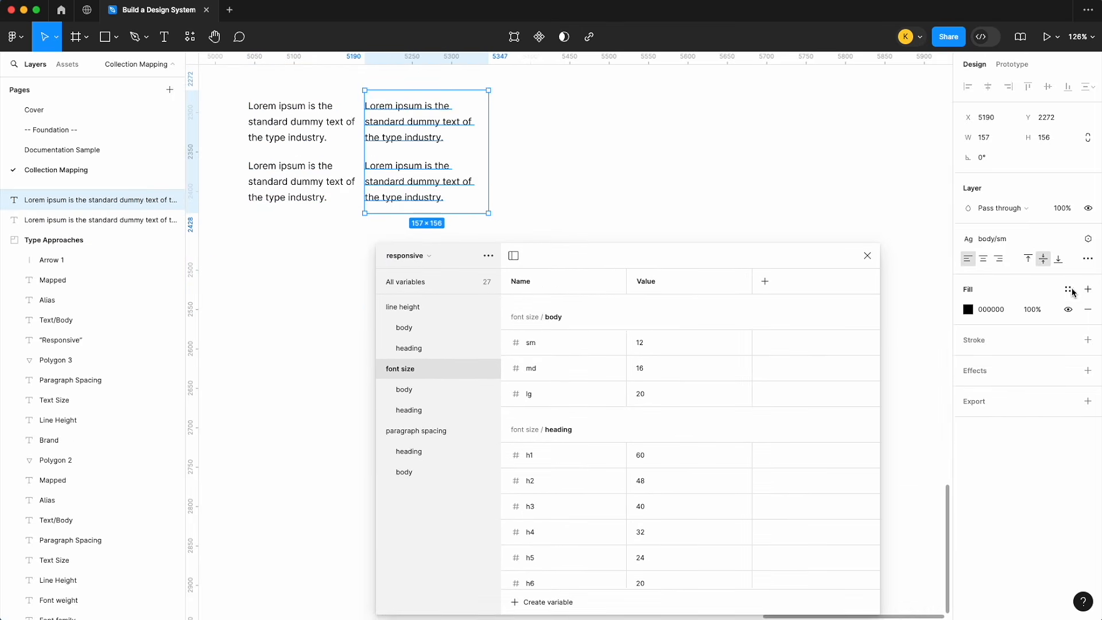
- Detach the body/sm style from the duplicate and bind its font size to the font size/body variable md
{"action": "left_click", "coordinate": [1062, 248]}
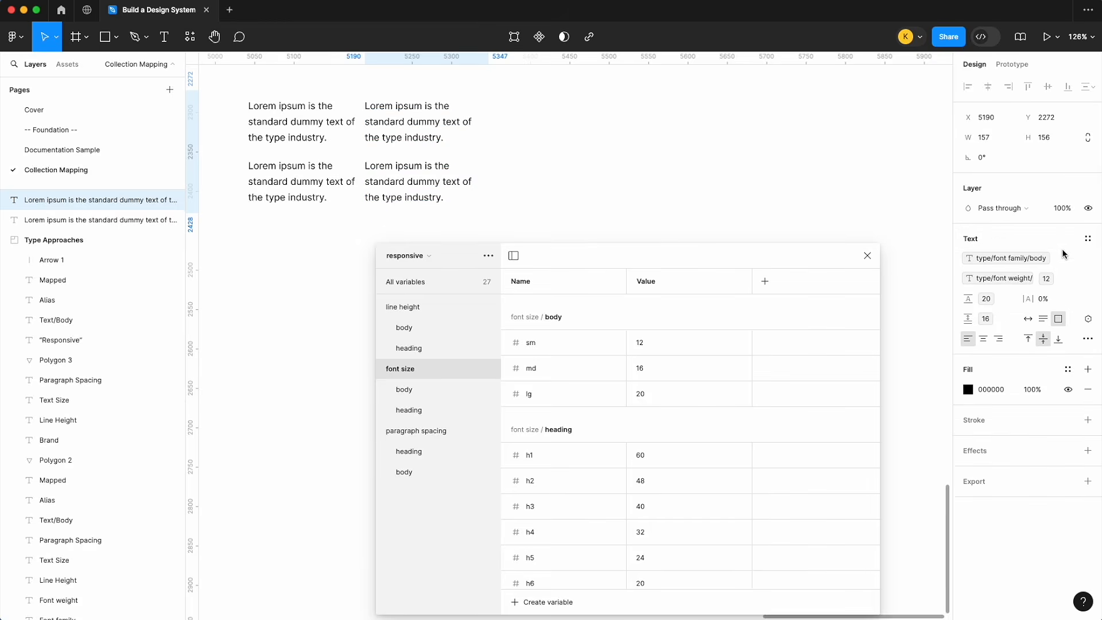
{"action": "left_click", "coordinate": [1061, 284]}
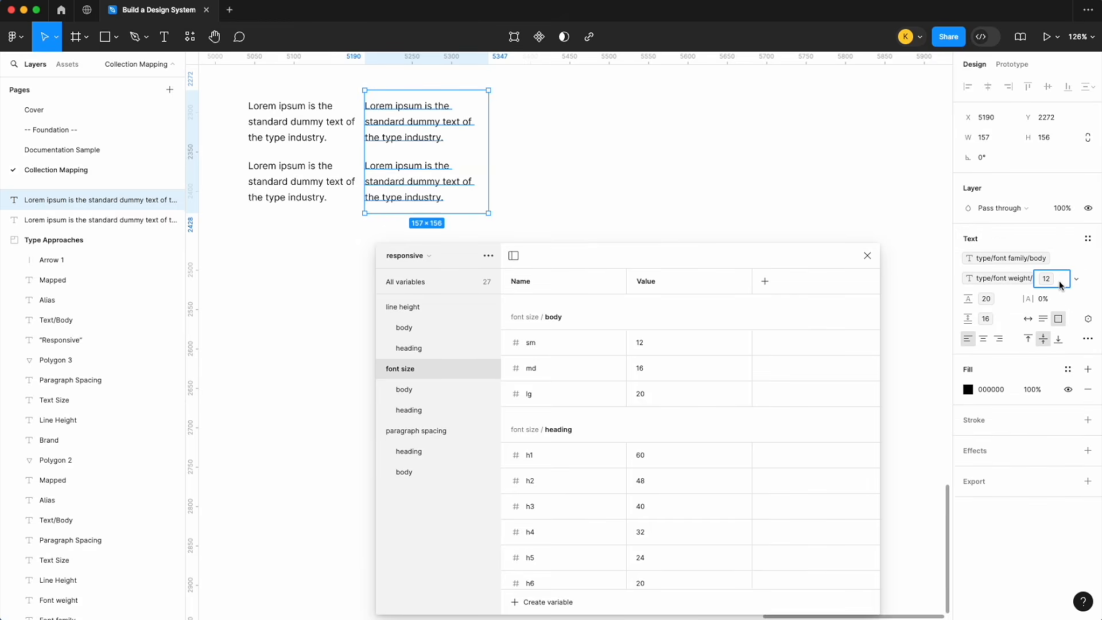
{"action": "left_click", "coordinate": [1076, 279]}
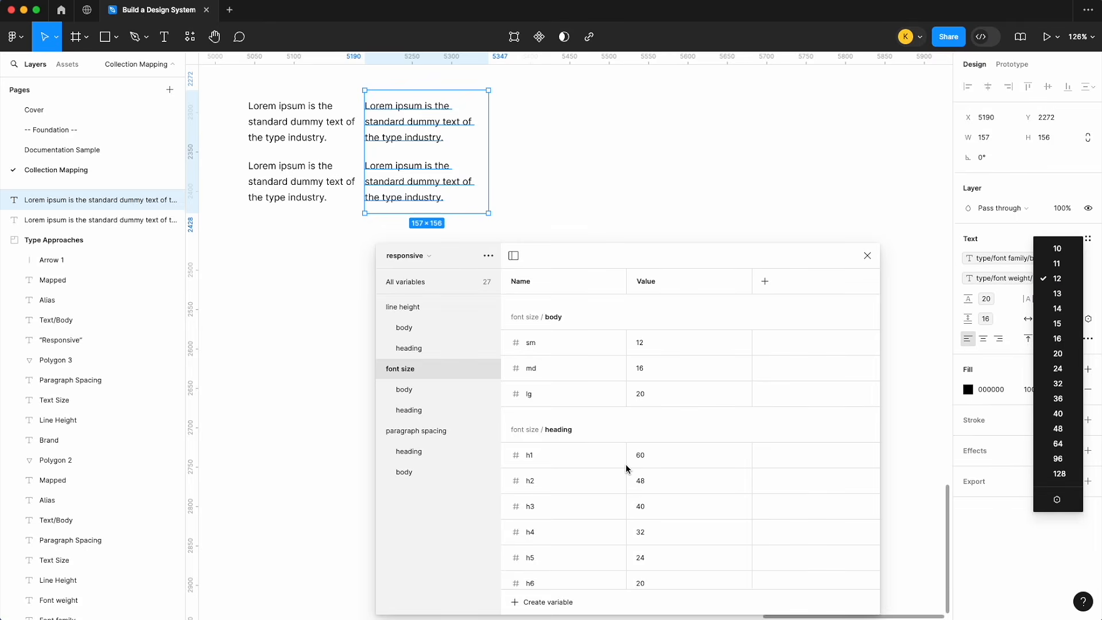
{"action": "left_click", "coordinate": [1056, 499]}
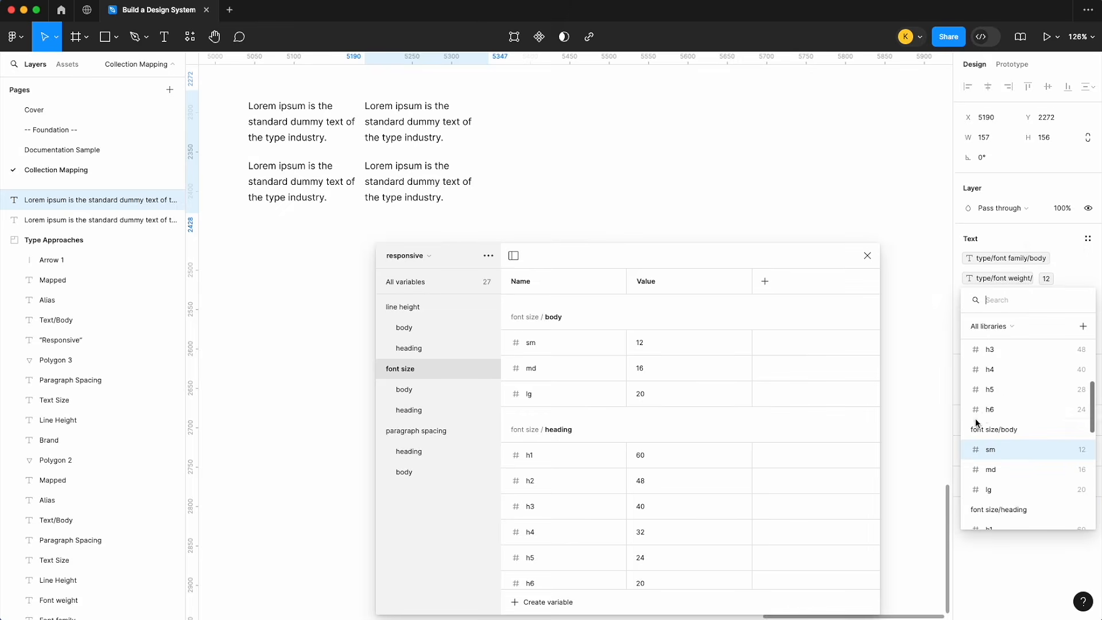
{"action": "type", "text": "siz"}
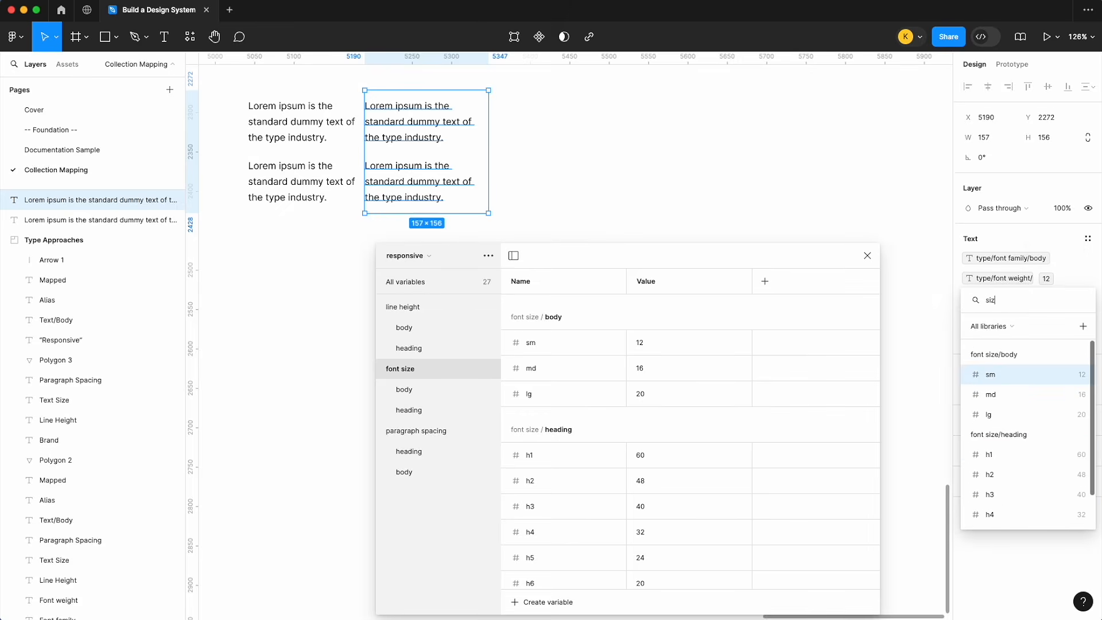
{"action": "left_click", "coordinate": [1009, 395]}
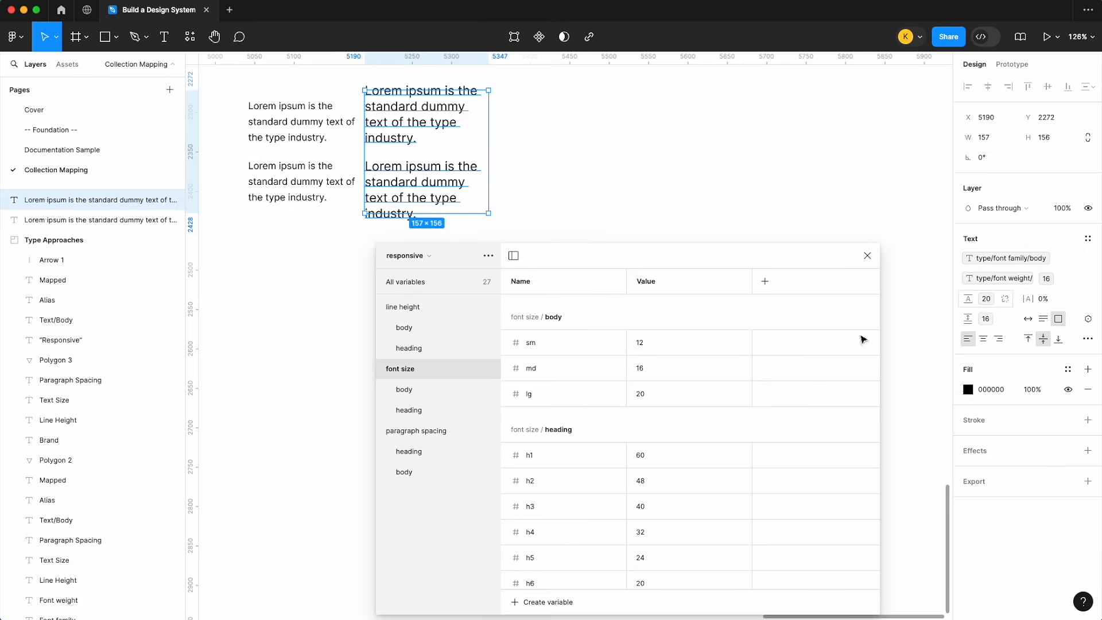
- Bind the duplicate's line height to the line height/body variable md and widen its text box to about 245
{"action": "scroll", "coordinate": [605, 429], "scroll_direction": "down", "scroll_amount": 1}
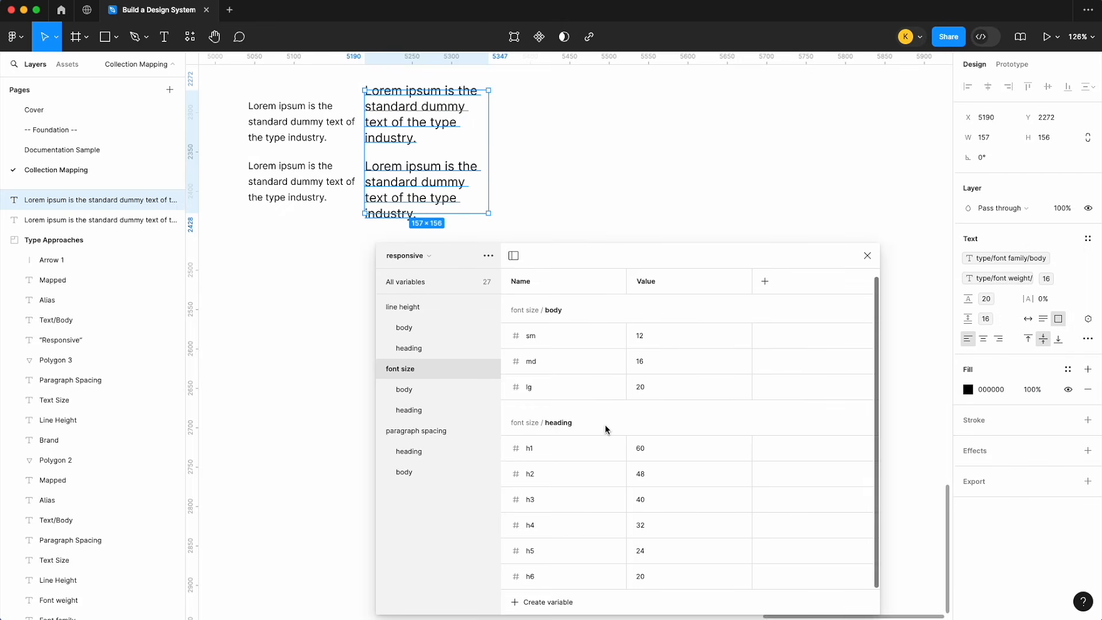
{"action": "left_click", "coordinate": [427, 324]}
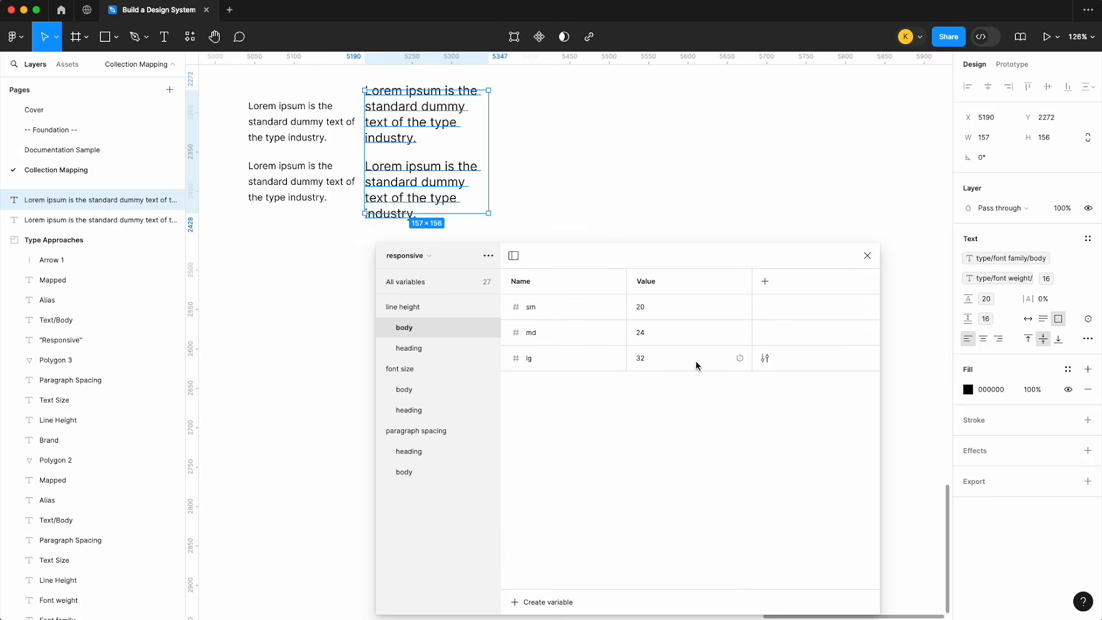
{"action": "left_click", "coordinate": [986, 300]}
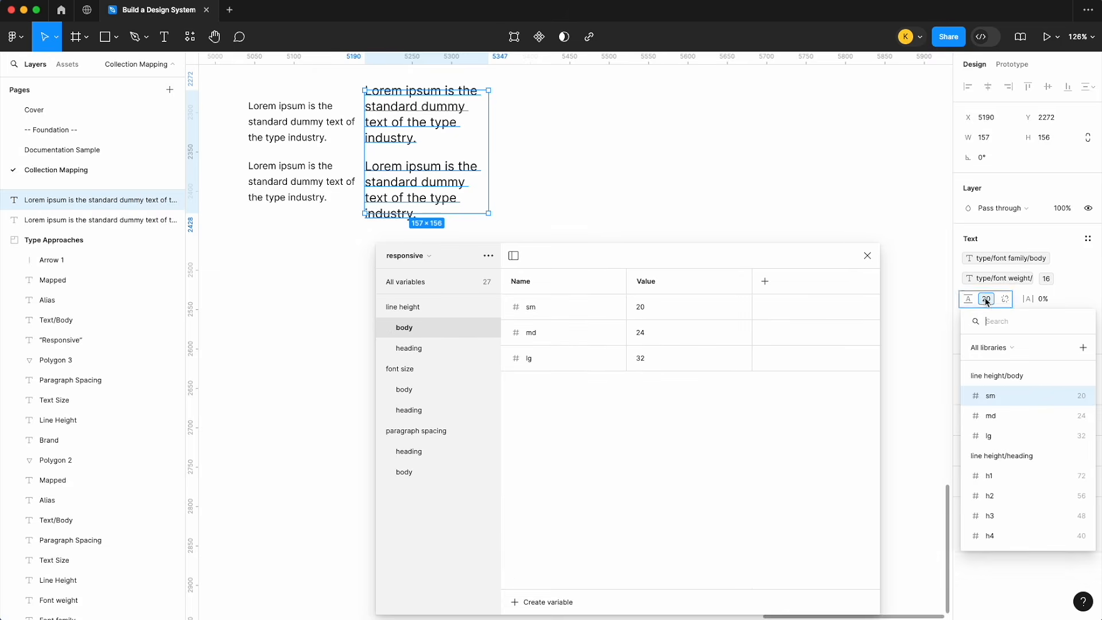
{"action": "left_click", "coordinate": [1016, 415]}
{"action": "left_click_drag", "start_coordinate": [484, 141], "coordinate": [557, 142]}
- Reorder the paragraph spacing variable groups so that body sits above heading
{"action": "left_click", "coordinate": [423, 472]}
{"action": "left_click_drag", "start_coordinate": [423, 472], "coordinate": [398, 445]}
{"action": "key", "text": "super+z"}
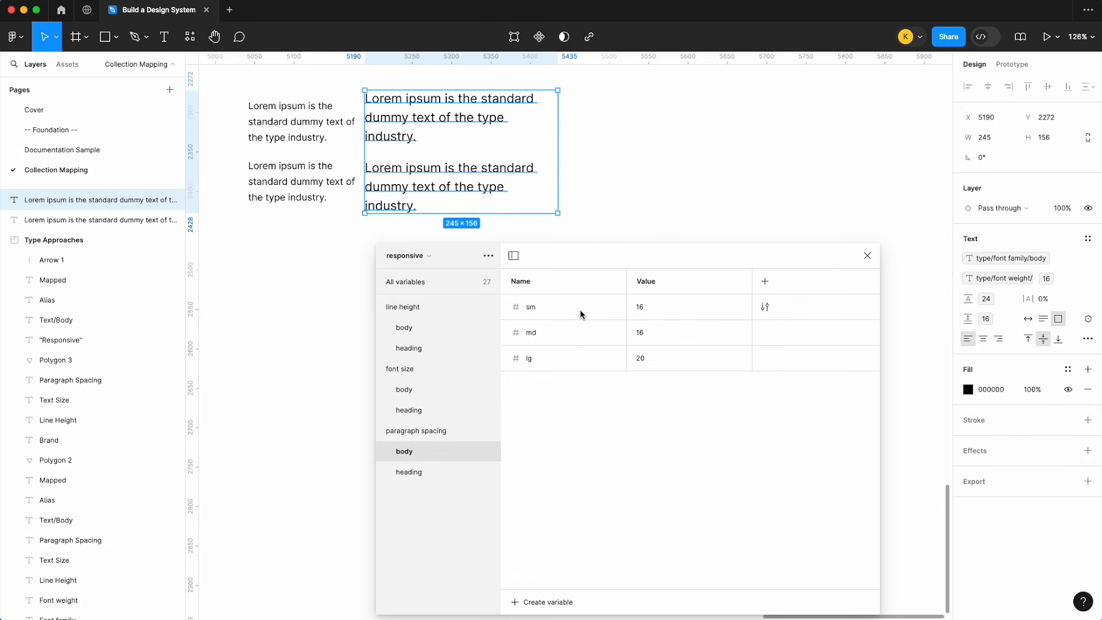
- Duplicate the medium body text and place the copy to its right at about X 5527, Y 2280
{"action": "scroll", "coordinate": [648, 215], "scroll_direction": "up", "scroll_amount": 1}
{"action": "scroll", "coordinate": [647, 216], "scroll_direction": "down", "scroll_amount": 3}
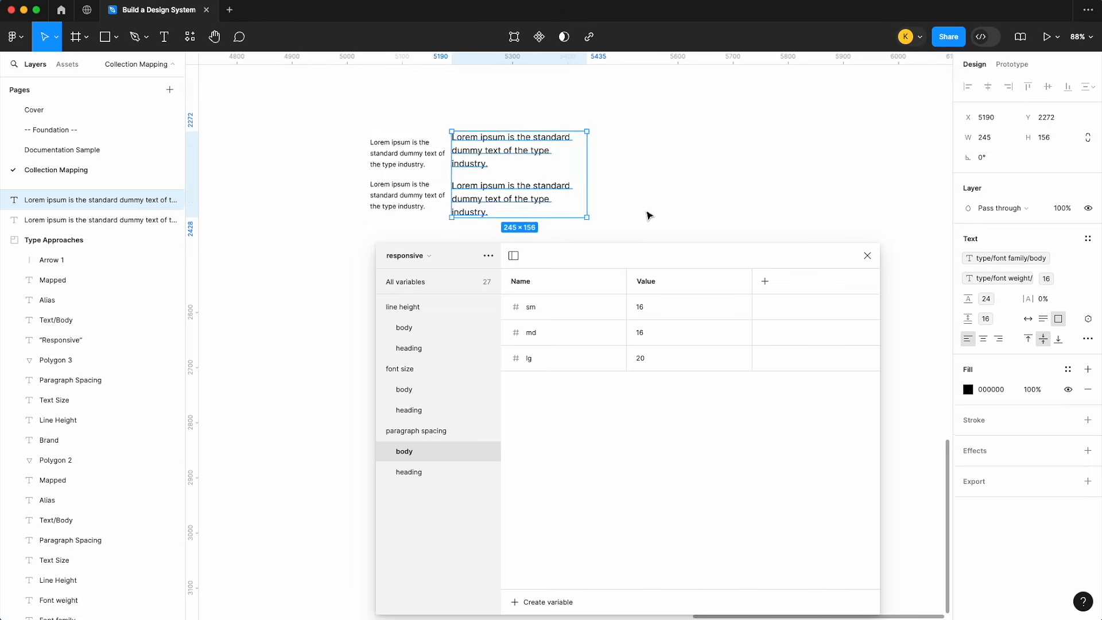
{"action": "left_click_drag", "start_coordinate": [511, 191], "coordinate": [678, 184]}
{"action": "scroll", "coordinate": [677, 184], "scroll_direction": "right", "scroll_amount": 3}
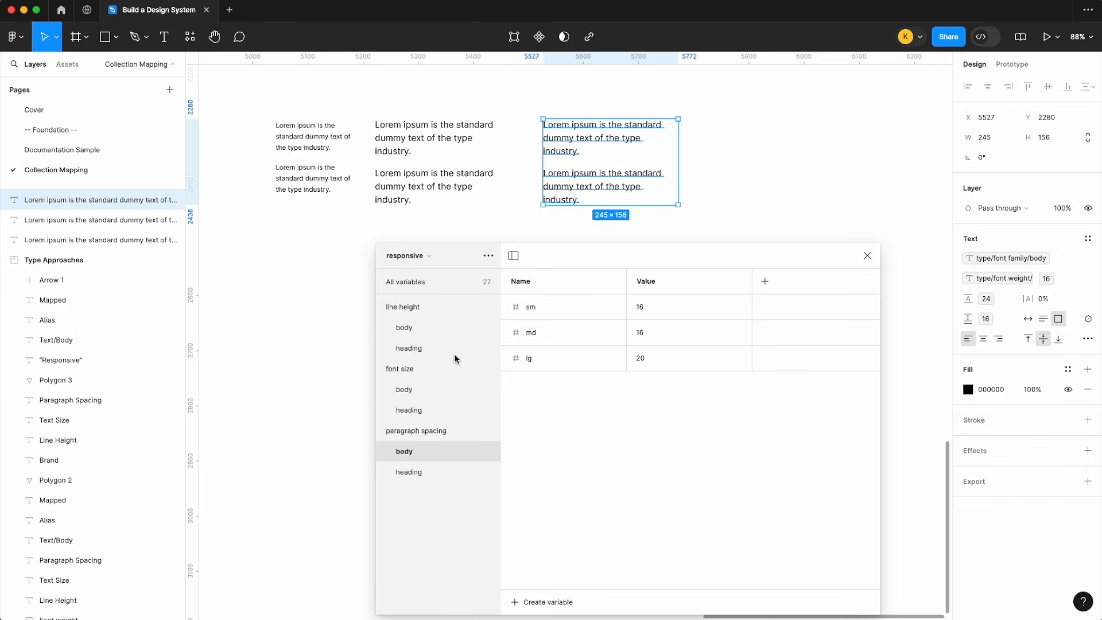
- Look up the body font sizes and bind the third text's font size to the font size/body variable lg
{"action": "left_click", "coordinate": [405, 388]}
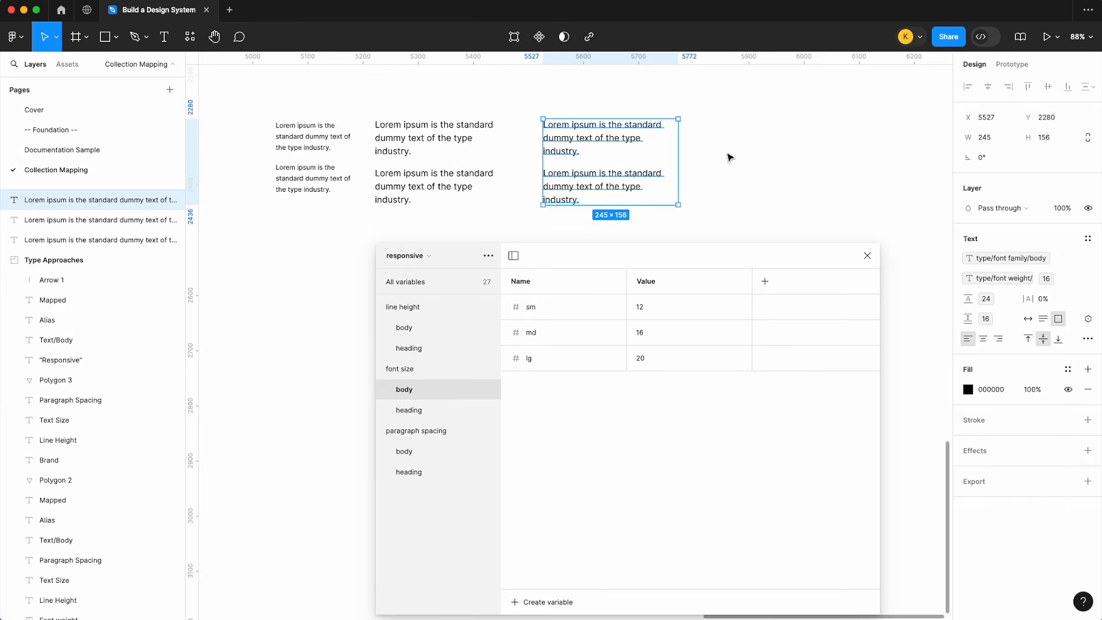
{"action": "left_click", "coordinate": [1067, 283]}
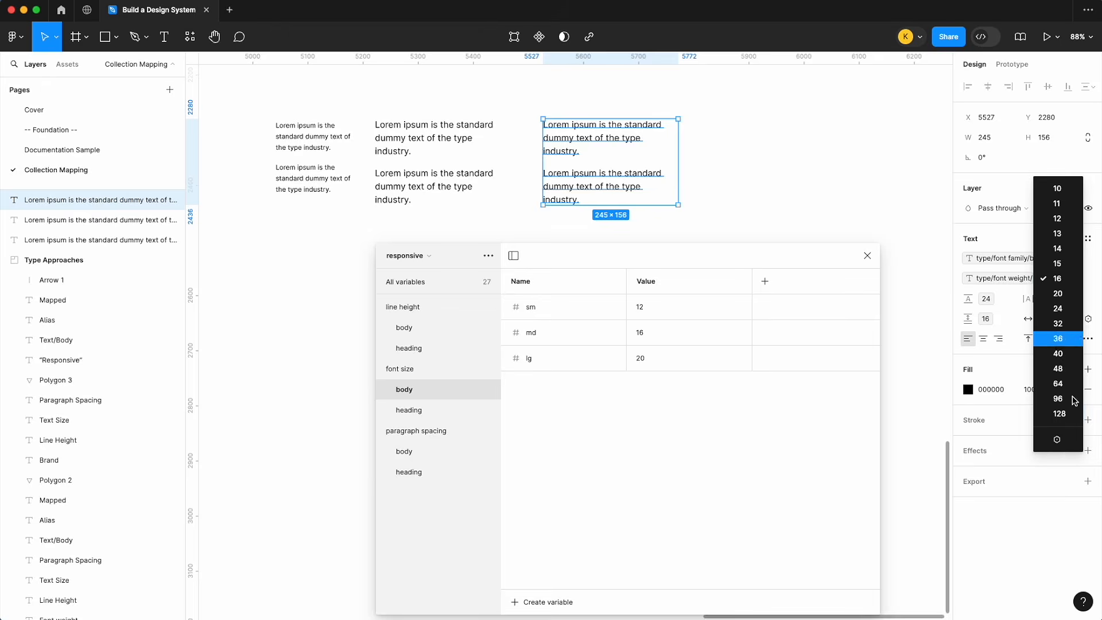
{"action": "left_click", "coordinate": [1057, 453]}
{"action": "left_click", "coordinate": [1024, 453]}
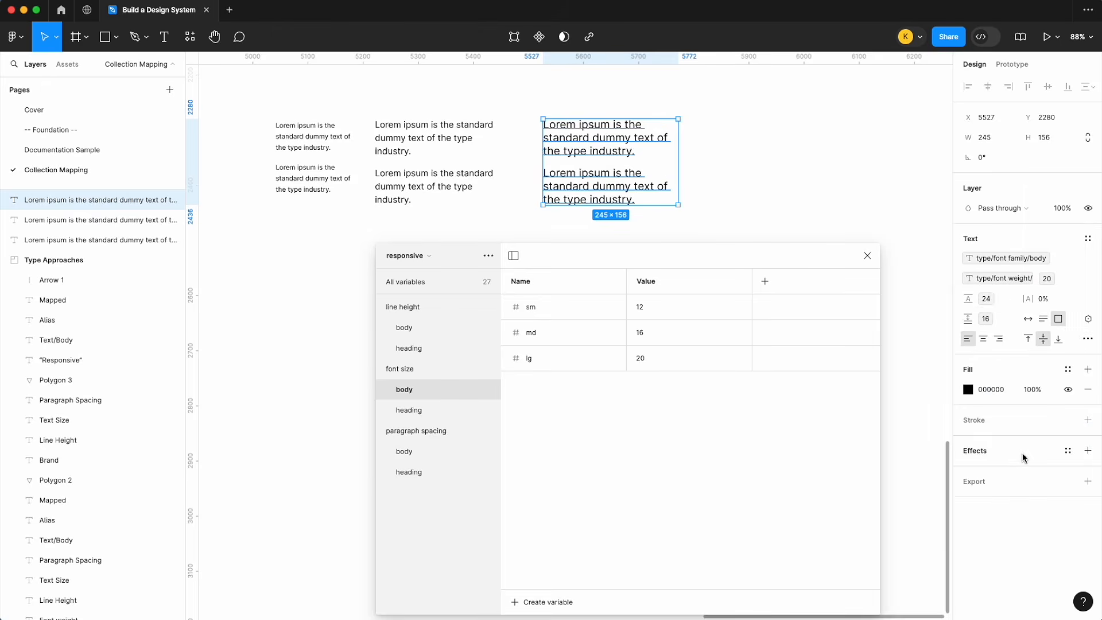
- Look up the body line heights and bind the third text's line height to the line height/body variable lg
{"action": "left_click", "coordinate": [432, 347]}
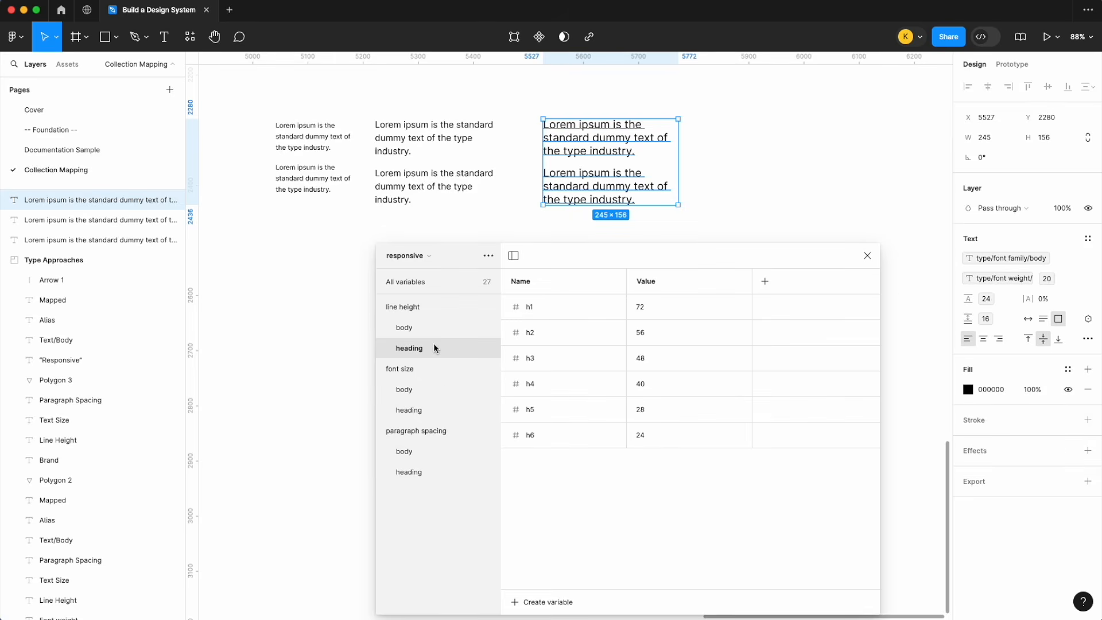
{"action": "left_click", "coordinate": [430, 312]}
{"action": "left_click", "coordinate": [430, 329]}
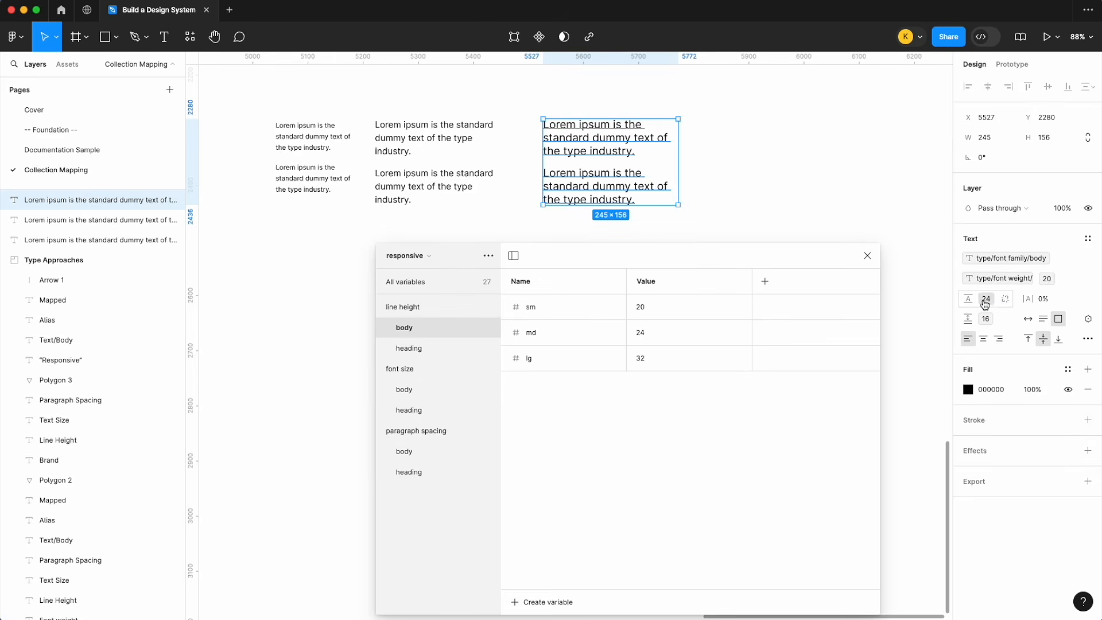
{"action": "left_click", "coordinate": [1004, 299]}
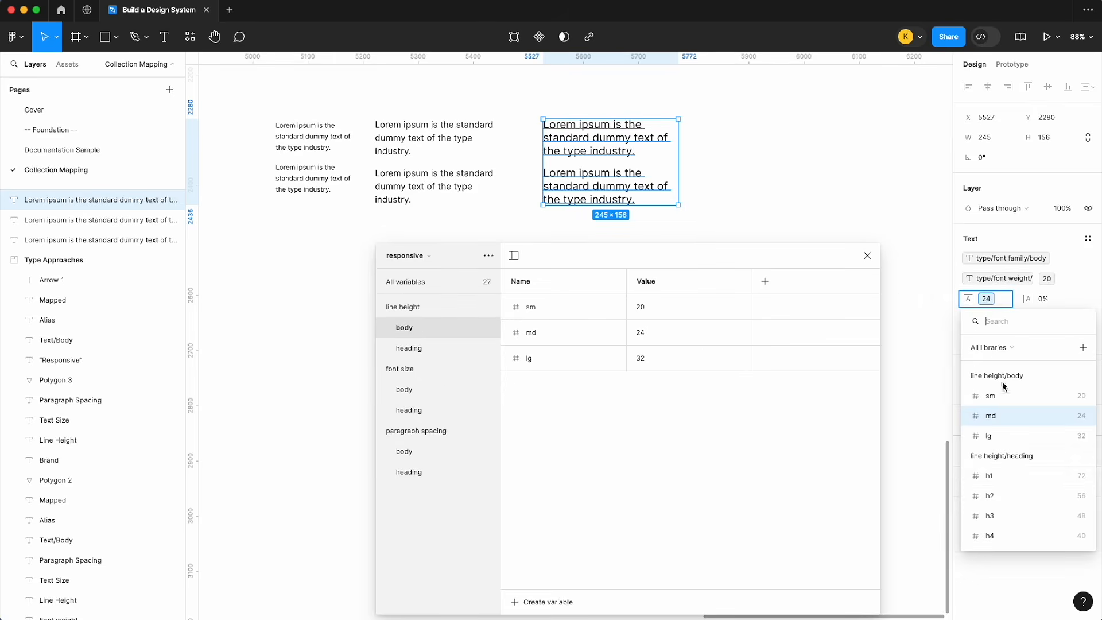
{"action": "left_click", "coordinate": [1013, 435]}
- Check the body paragraph spacing variables and bind the third text's paragraph spacing to the paragraph spacing/body variable lg
{"action": "left_click", "coordinate": [985, 318]}
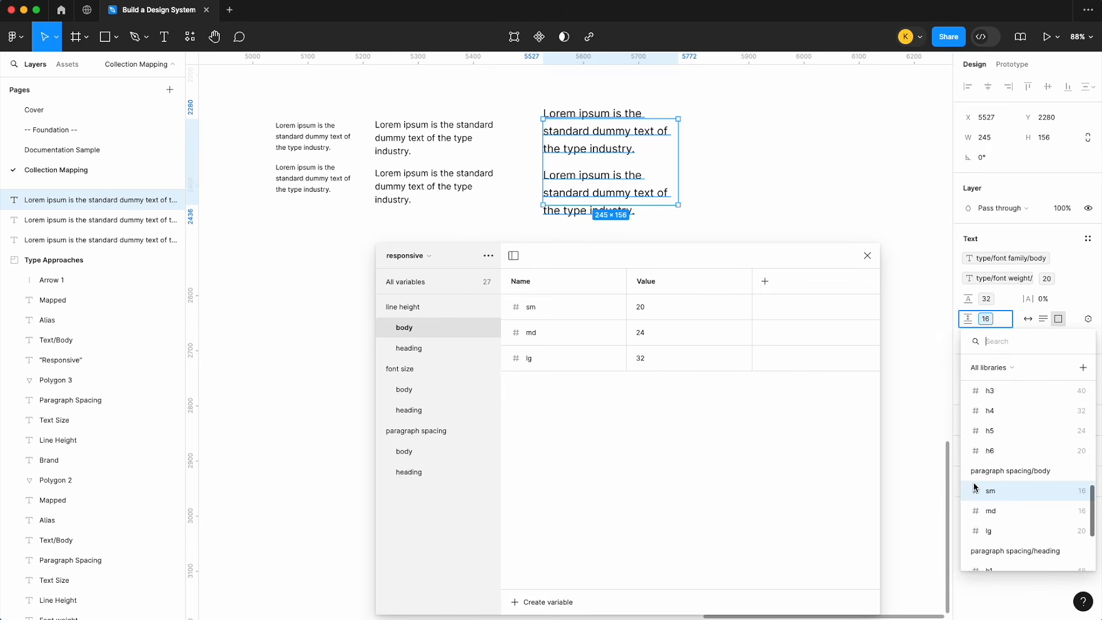
{"action": "left_click", "coordinate": [421, 460]}
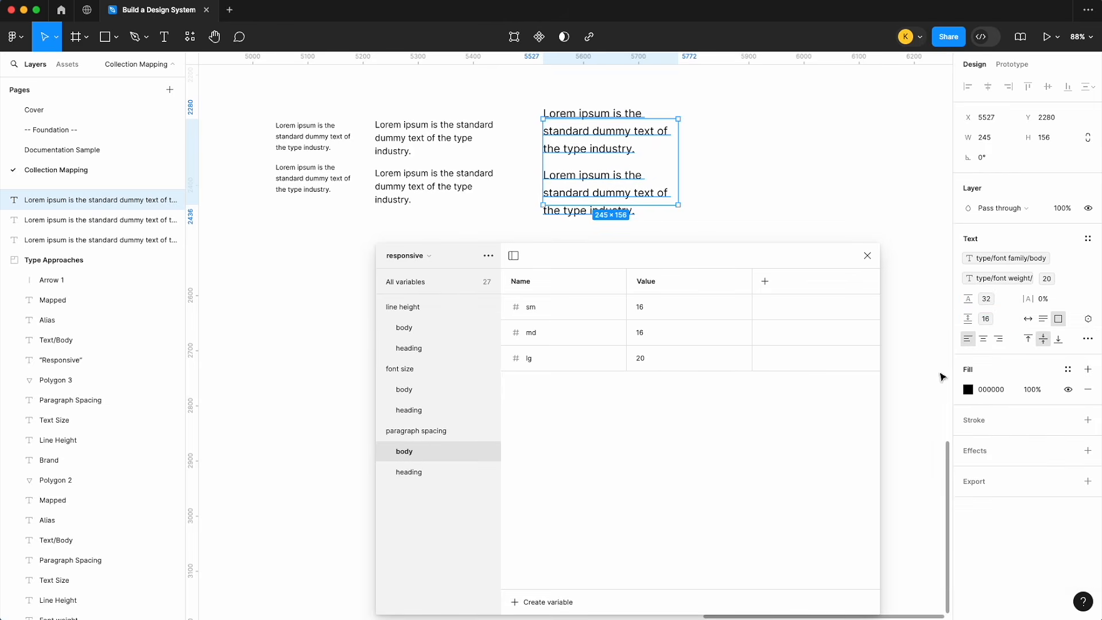
{"action": "left_click", "coordinate": [985, 320]}
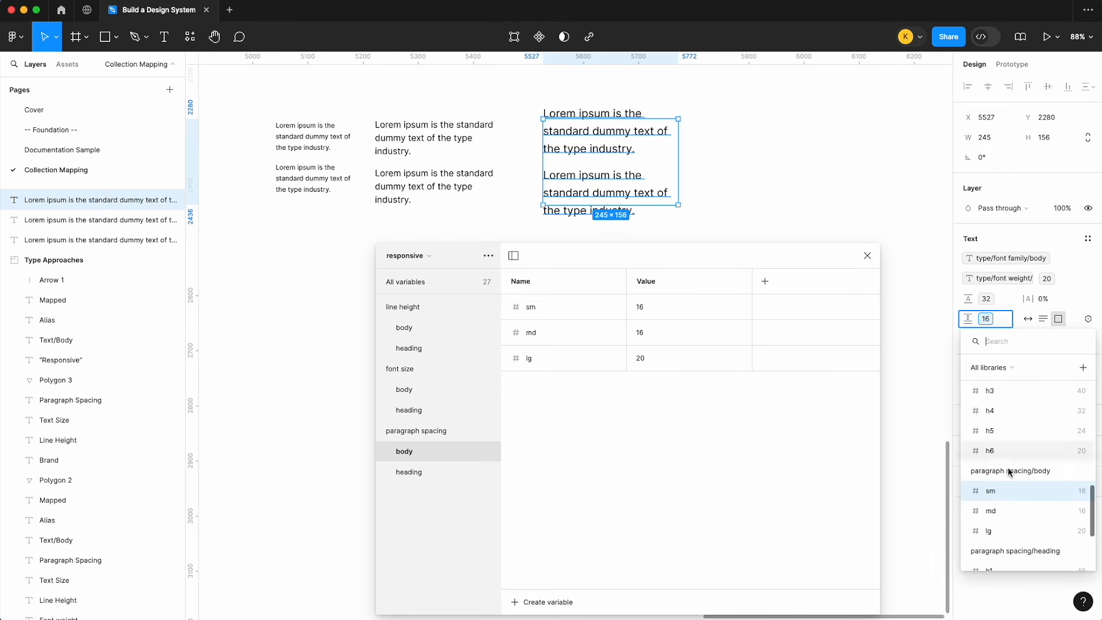
{"action": "left_click", "coordinate": [992, 527]}
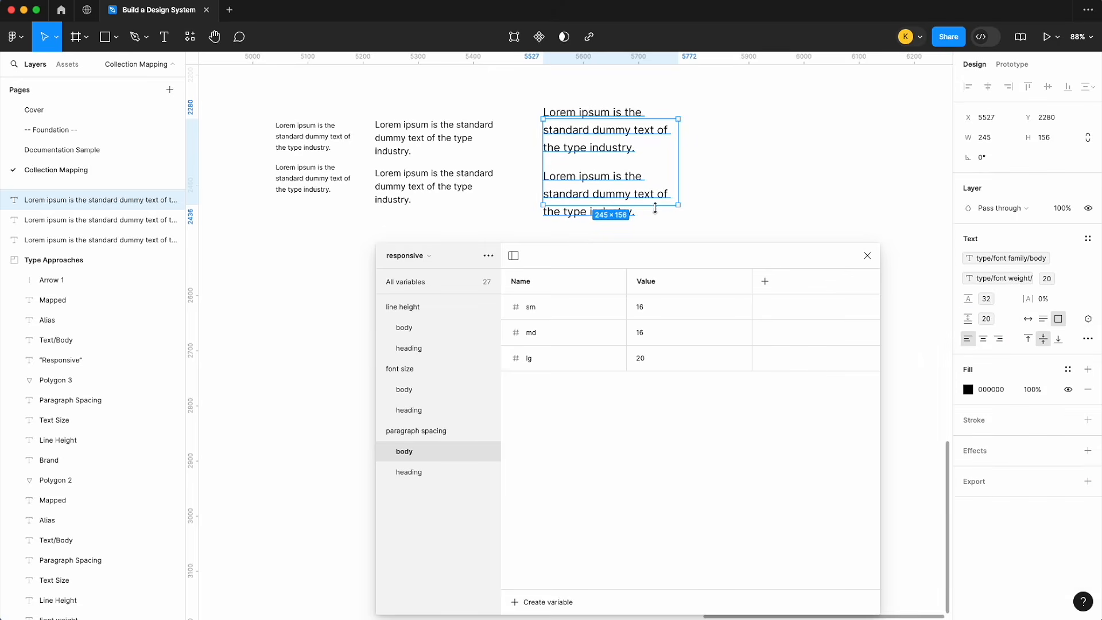
- Extend the large body text box to a height of about 212 and move it closer to the medium text, at about X 5490, Y 2269
{"action": "left_click_drag", "start_coordinate": [655, 208], "coordinate": [656, 236]}
{"action": "scroll", "coordinate": [625, 146], "scroll_direction": "down", "scroll_amount": 3}
{"action": "left_click_drag", "start_coordinate": [625, 145], "coordinate": [609, 137]}
{"action": "left_click", "coordinate": [724, 141]}
{"action": "scroll", "coordinate": [724, 141], "scroll_direction": "down", "scroll_amount": 1}
{"action": "left_click", "coordinate": [610, 141]}
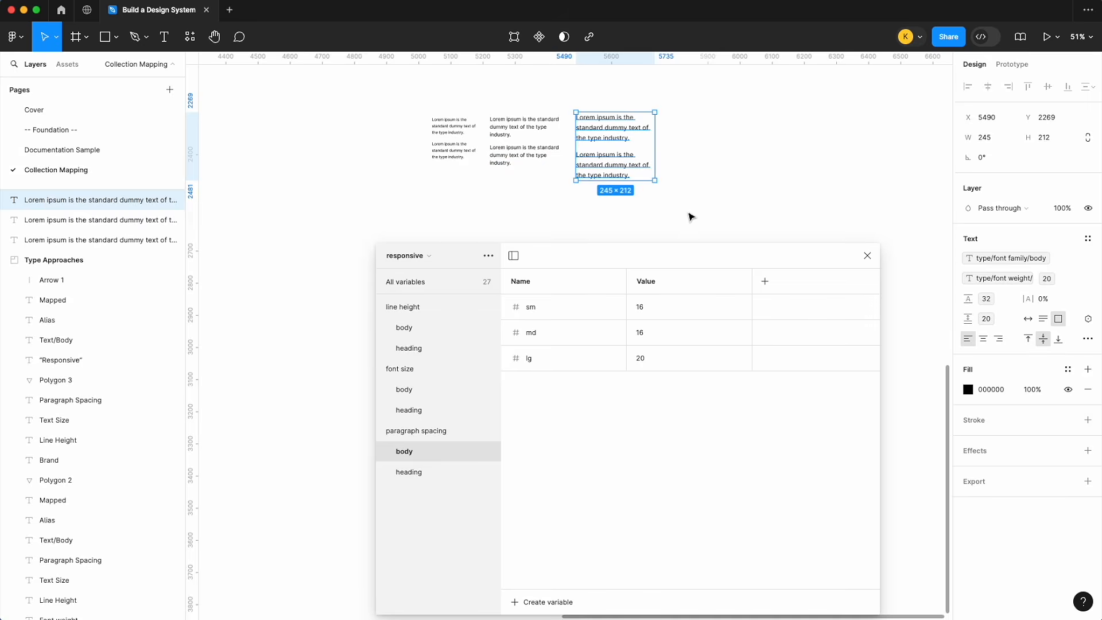
- Create a text style named body/md from the medium body text, moving the variables window out of the way
{"action": "left_click_drag", "start_coordinate": [688, 253], "coordinate": [705, 241]}
{"action": "left_click", "coordinate": [799, 201]}
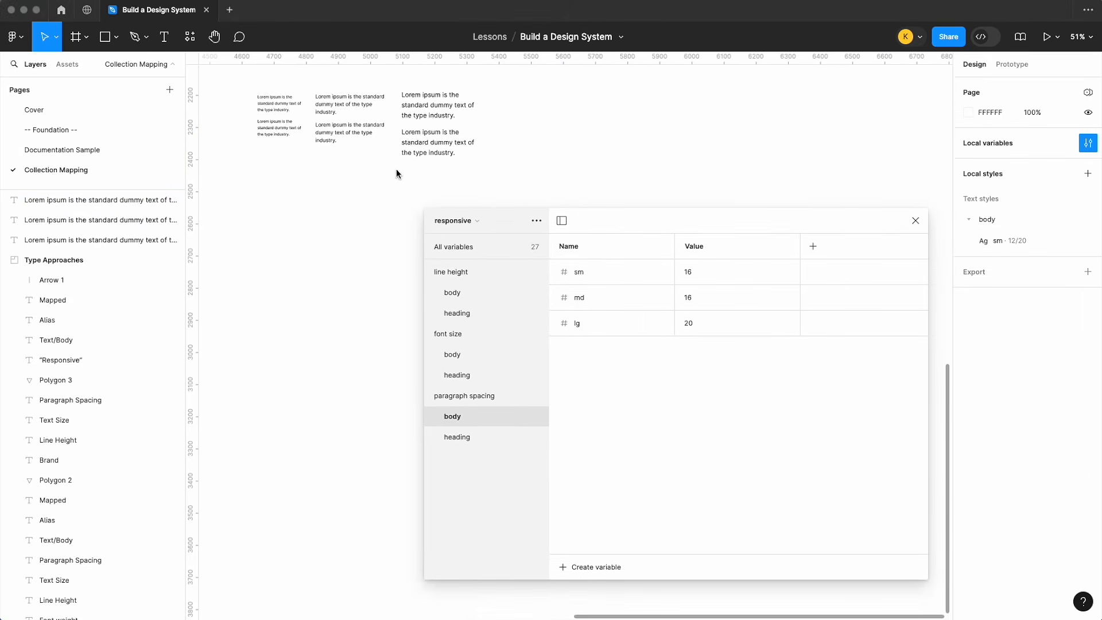
{"action": "left_click", "coordinate": [342, 108]}
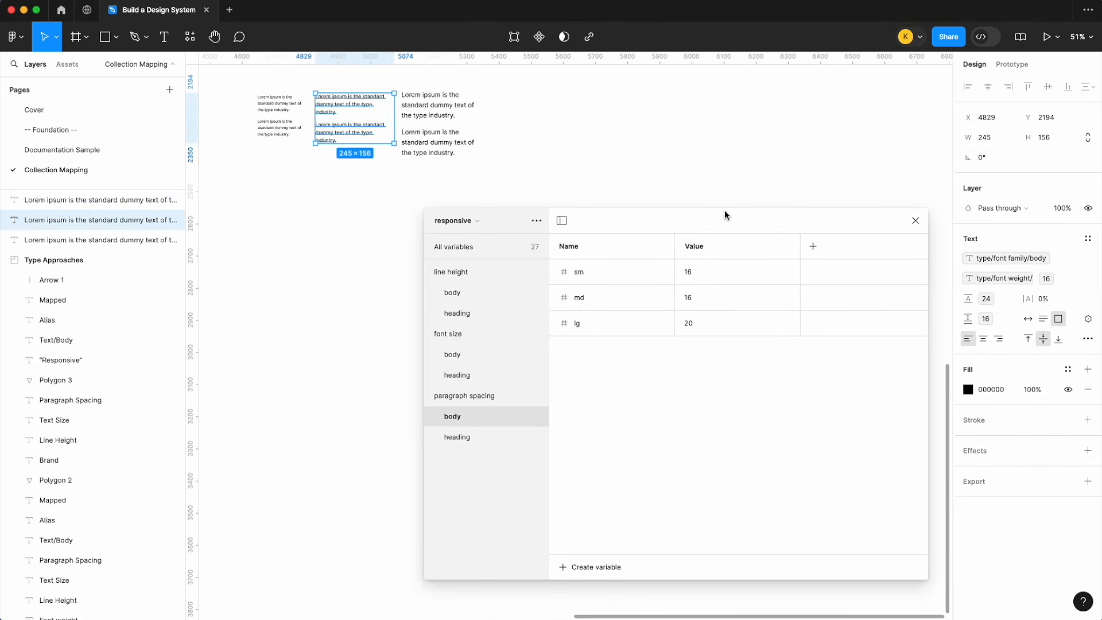
{"action": "left_click", "coordinate": [1089, 239]}
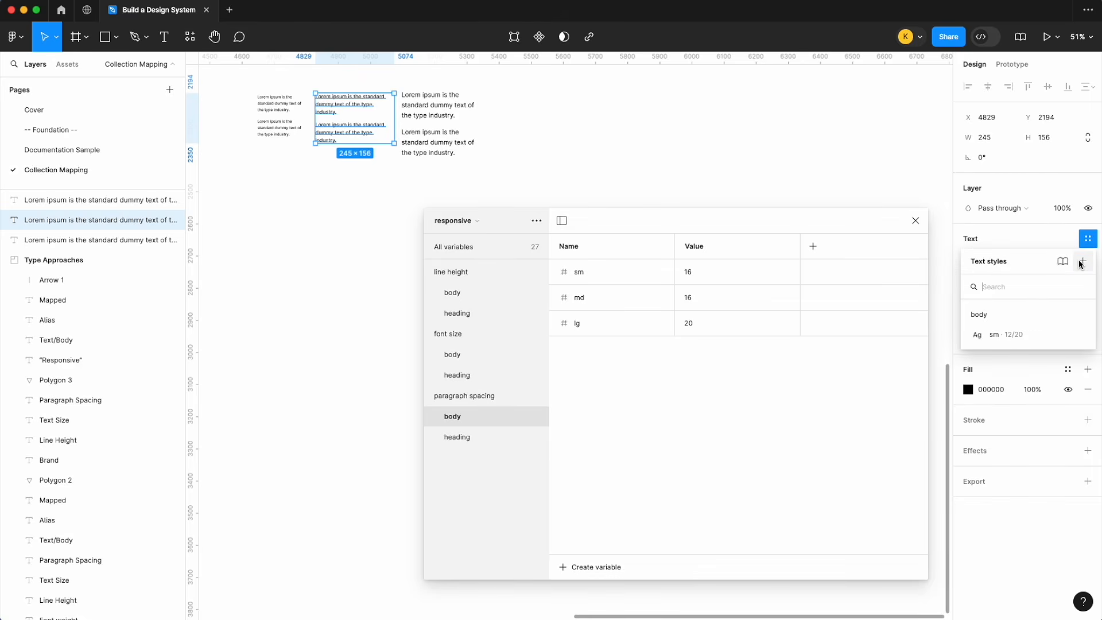
{"action": "left_click", "coordinate": [1080, 262]}
{"action": "left_click_drag", "start_coordinate": [850, 216], "coordinate": [635, 211]}
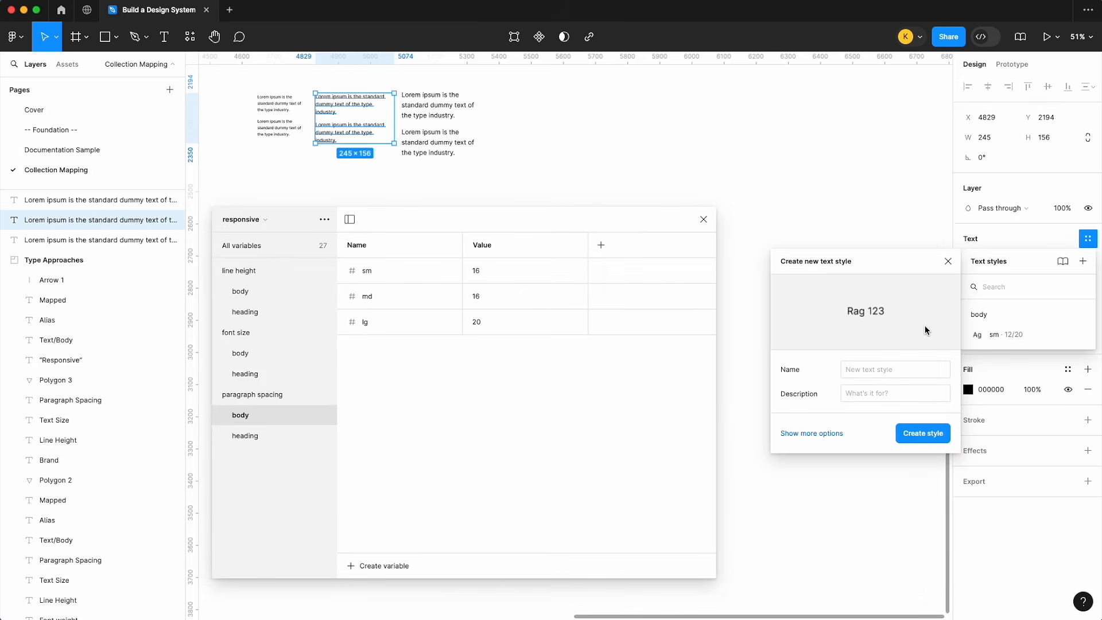
{"action": "left_click", "coordinate": [887, 370]}
{"action": "type", "text": "body/md"}
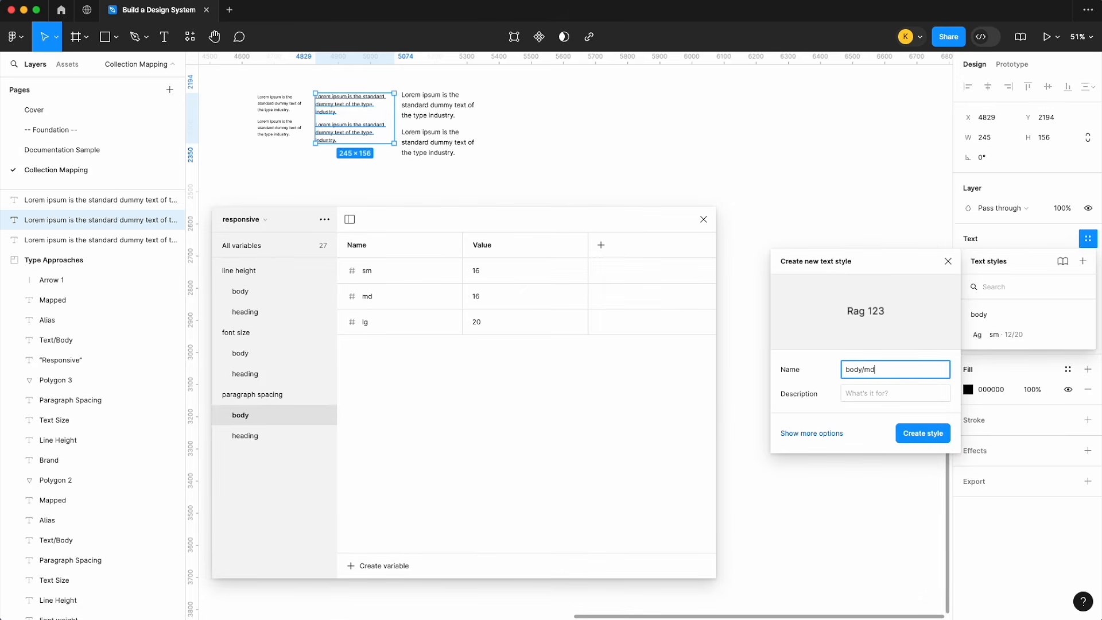
{"action": "key", "text": "Return"}
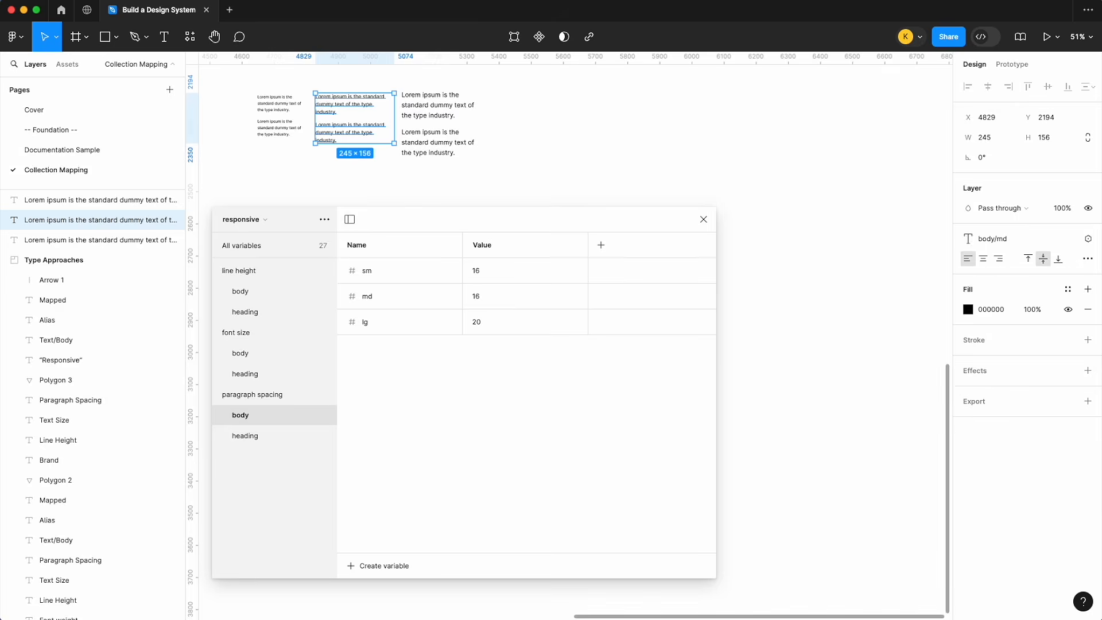
- Create a text style named body/lg from the large body text
{"action": "left_click", "coordinate": [430, 115]}
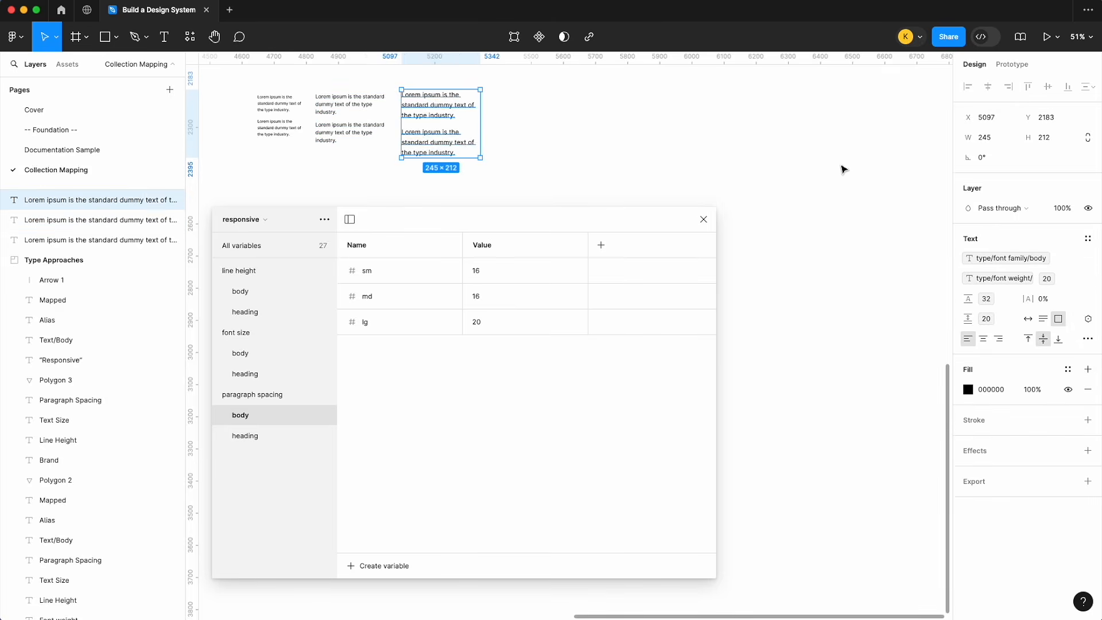
{"action": "left_click", "coordinate": [860, 172]}
{"action": "left_click", "coordinate": [477, 150]}
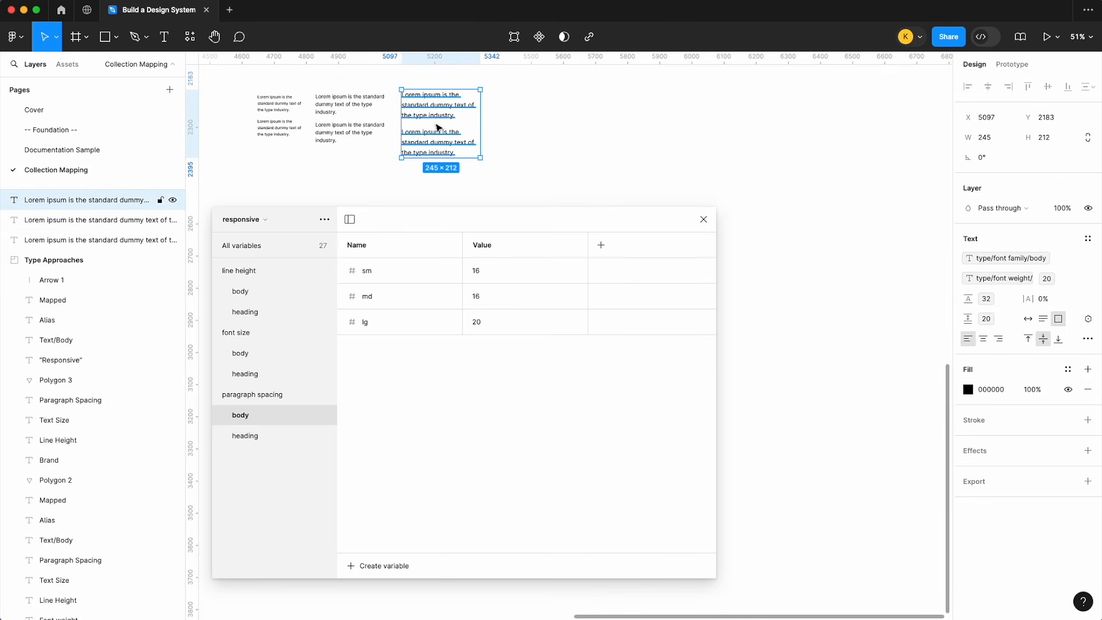
{"action": "left_click", "coordinate": [1087, 239]}
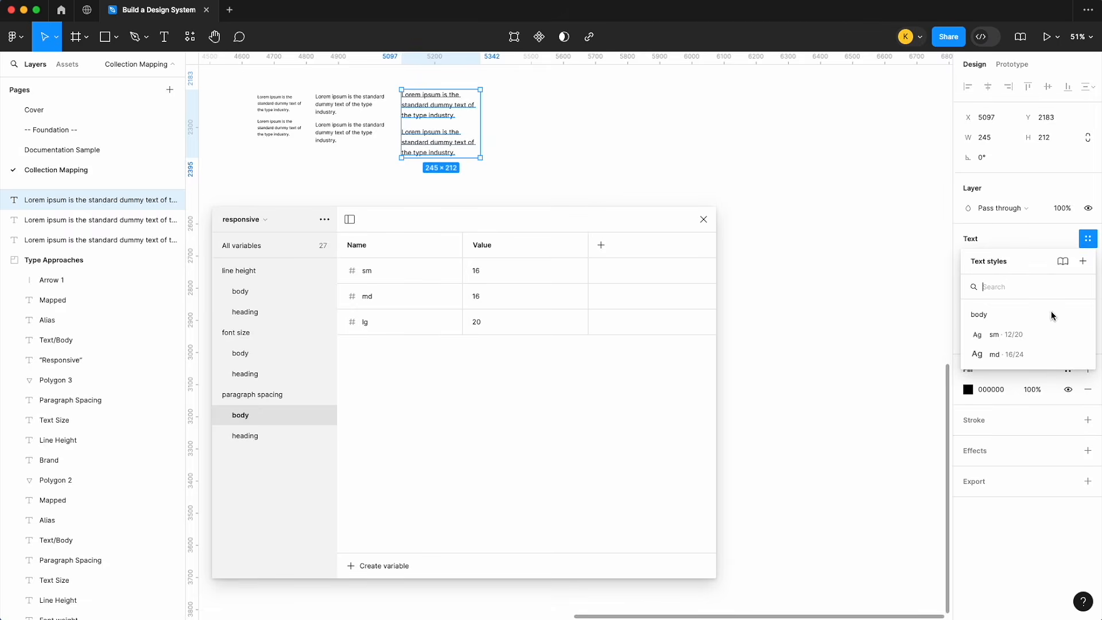
{"action": "left_click", "coordinate": [1082, 261]}
{"action": "type", "text": "body/lg"}
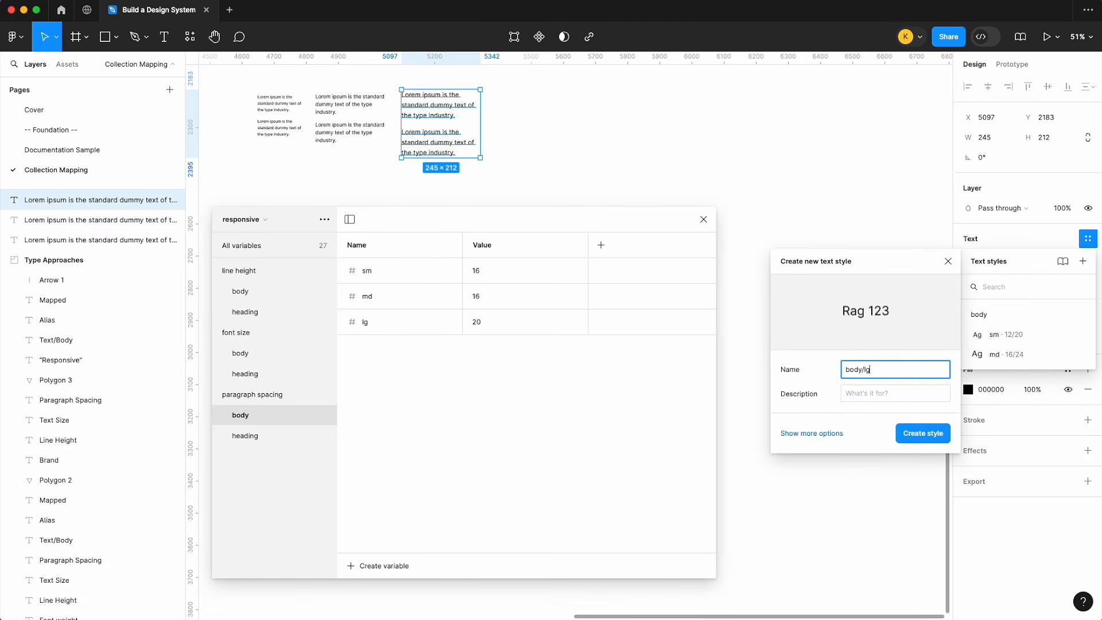
{"action": "key", "text": "Return"}
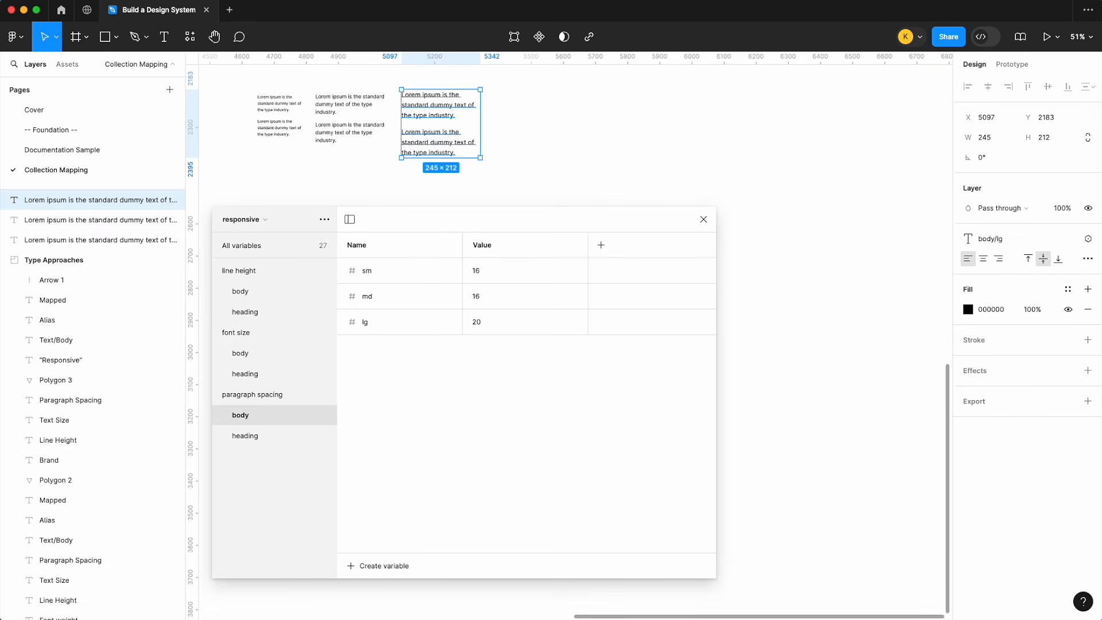
- Move the variables window away from the three sample text blocks and clear the selection
{"action": "scroll", "coordinate": [740, 211], "scroll_direction": "left", "scroll_amount": 3}
{"action": "left_click_drag", "start_coordinate": [638, 227], "coordinate": [857, 243]}
{"action": "left_click", "coordinate": [759, 172]}
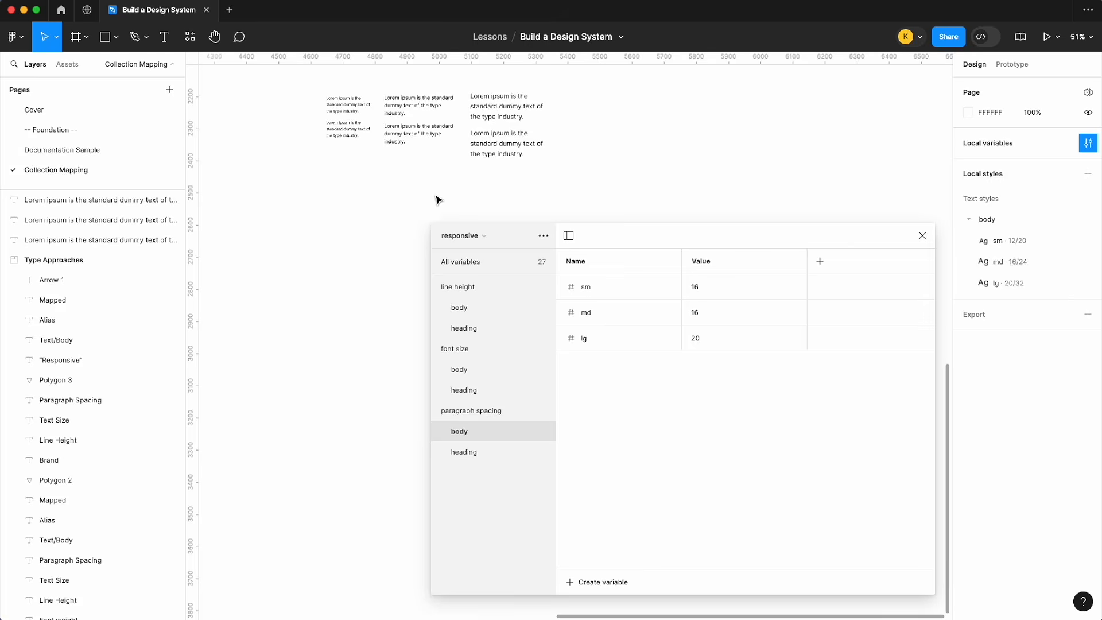
- Duplicate the three body sample text blocks directly below the originals and close the variables window
{"action": "scroll", "coordinate": [400, 180], "scroll_direction": "up", "scroll_amount": 2}
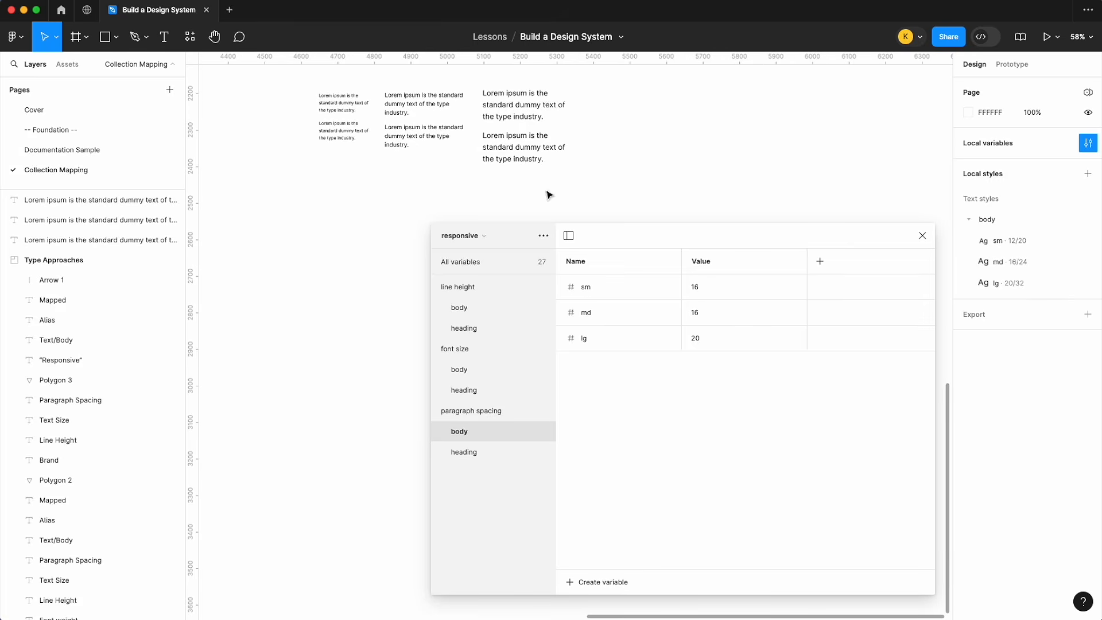
{"action": "scroll", "coordinate": [327, 153], "scroll_direction": "up", "scroll_amount": 2}
{"action": "left_click", "coordinate": [346, 163]}
{"action": "left_click_drag", "start_coordinate": [353, 156], "coordinate": [354, 284]}
{"action": "scroll", "coordinate": [354, 284], "scroll_direction": "down", "scroll_amount": 2}
{"action": "scroll", "coordinate": [525, 158], "scroll_direction": "up", "scroll_amount": 1}
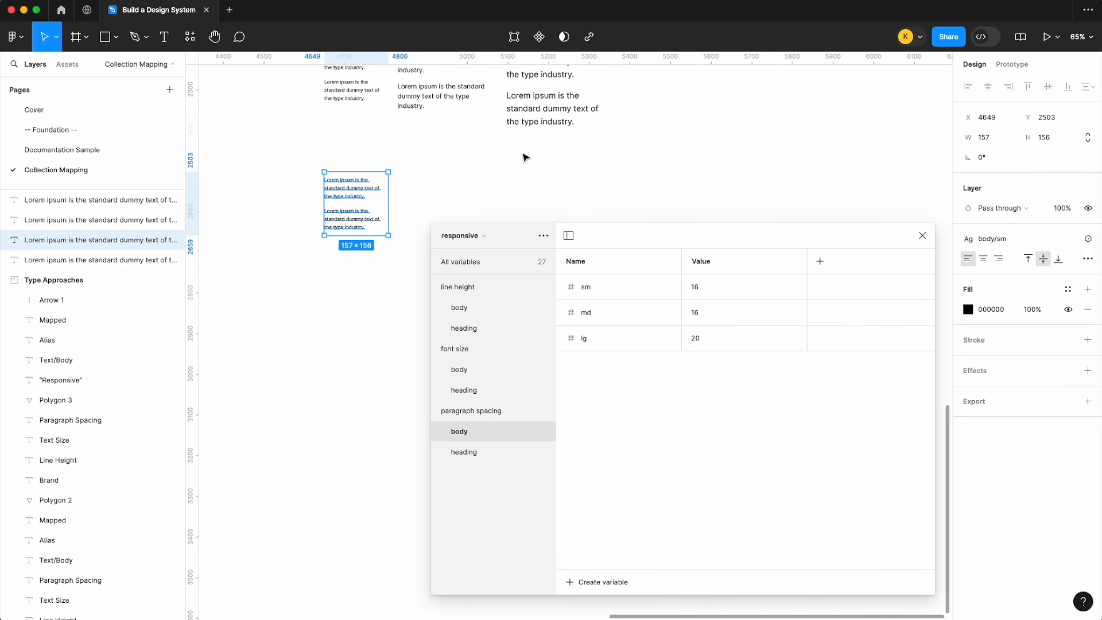
{"action": "left_click", "coordinate": [445, 100]}
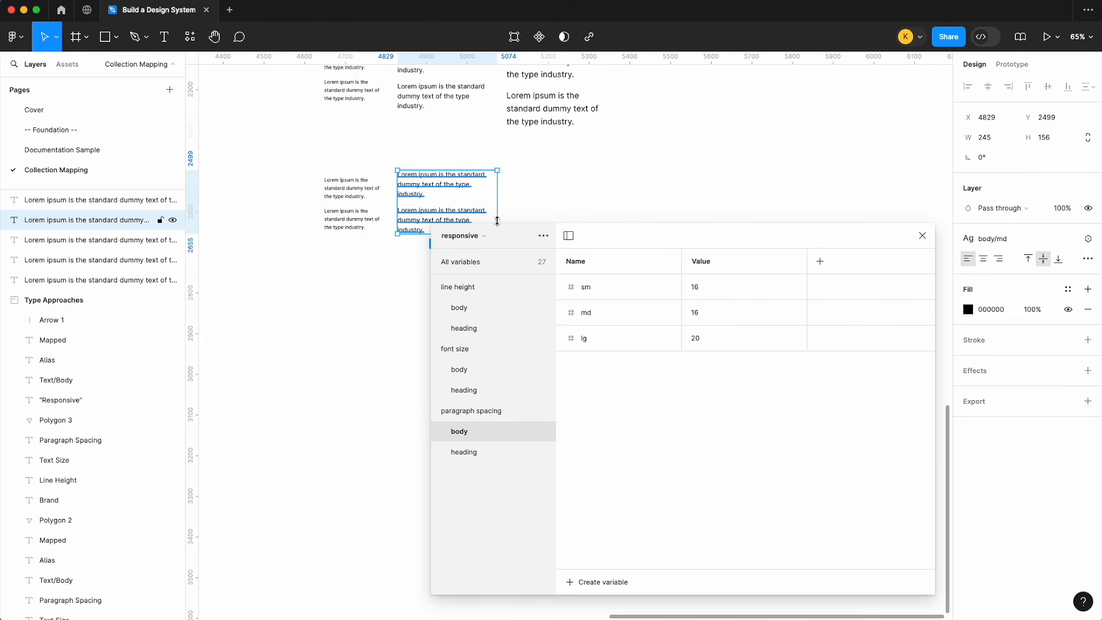
{"action": "left_click", "coordinate": [922, 235]}
{"action": "scroll", "coordinate": [597, 153], "scroll_direction": "left", "scroll_amount": 3}
{"action": "scroll", "coordinate": [596, 154], "scroll_direction": "up", "scroll_amount": 2}
{"action": "left_click_drag", "start_coordinate": [597, 154], "coordinate": [634, 271]}
- Detach the body/sm, body/md and body/lg text styles from the three duplicated text blocks
{"action": "left_click", "coordinate": [433, 233]}
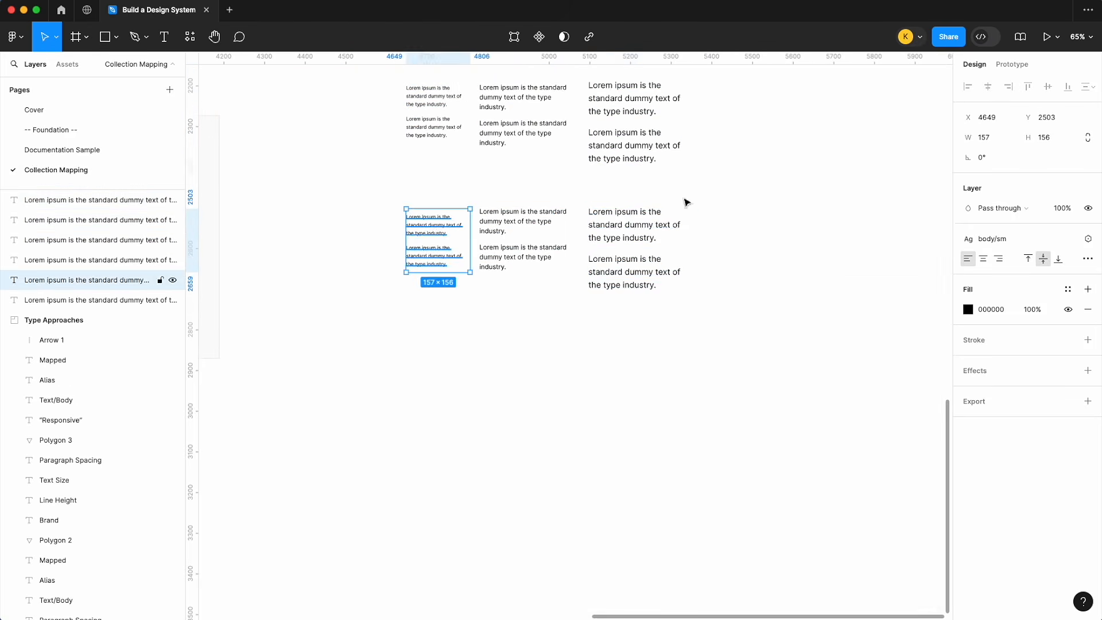
{"action": "left_click", "coordinate": [1087, 238]}
{"action": "left_click", "coordinate": [503, 234]}
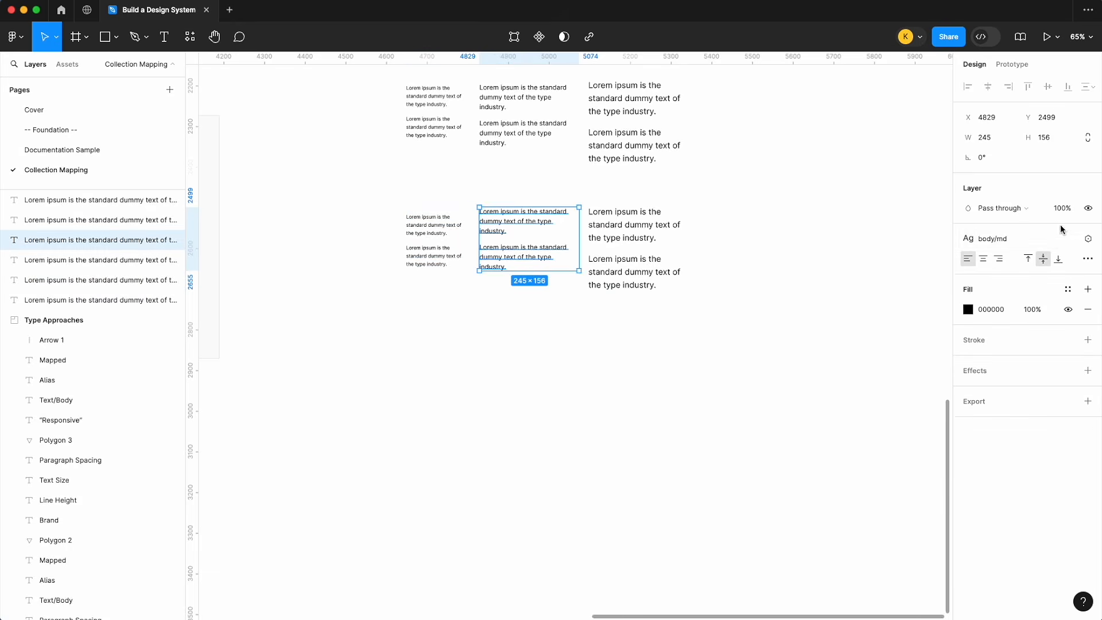
{"action": "left_click", "coordinate": [1067, 238]}
{"action": "left_click", "coordinate": [627, 234]}
{"action": "left_click", "coordinate": [1067, 238]}
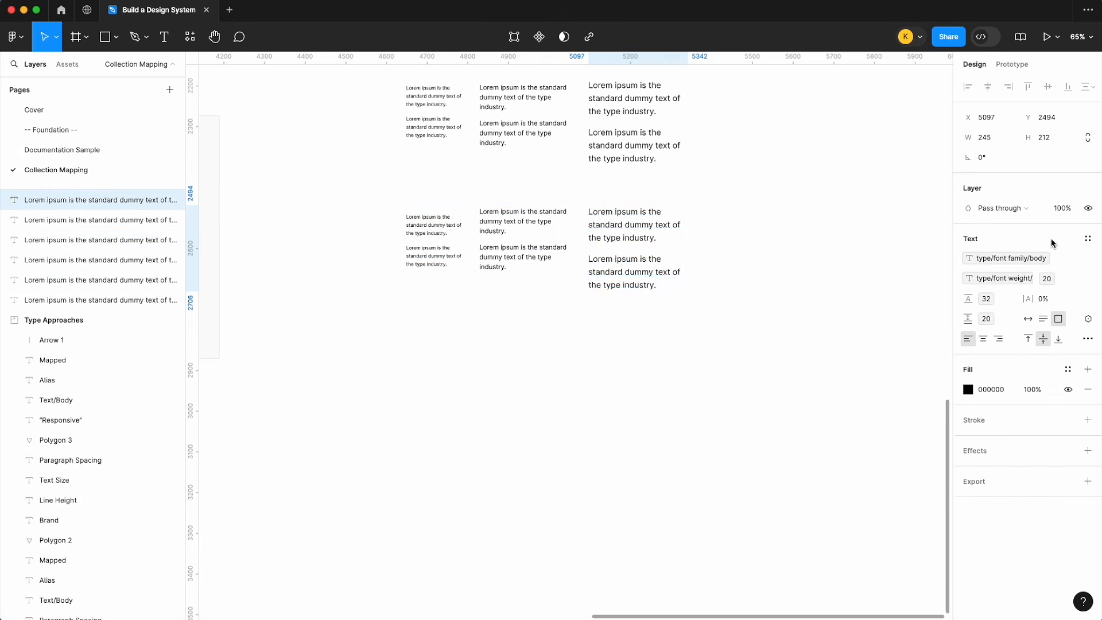
- Underline the text in each of the three duplicated blocks and check the large block's type settings
{"action": "left_click", "coordinate": [435, 221]}
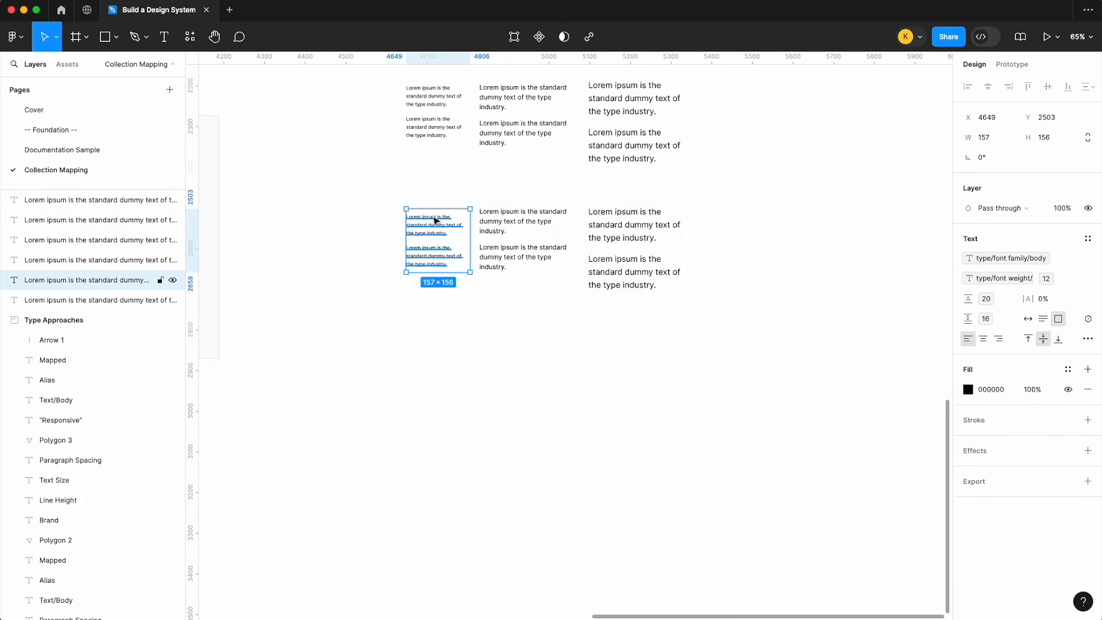
{"action": "left_click", "coordinate": [521, 233]}
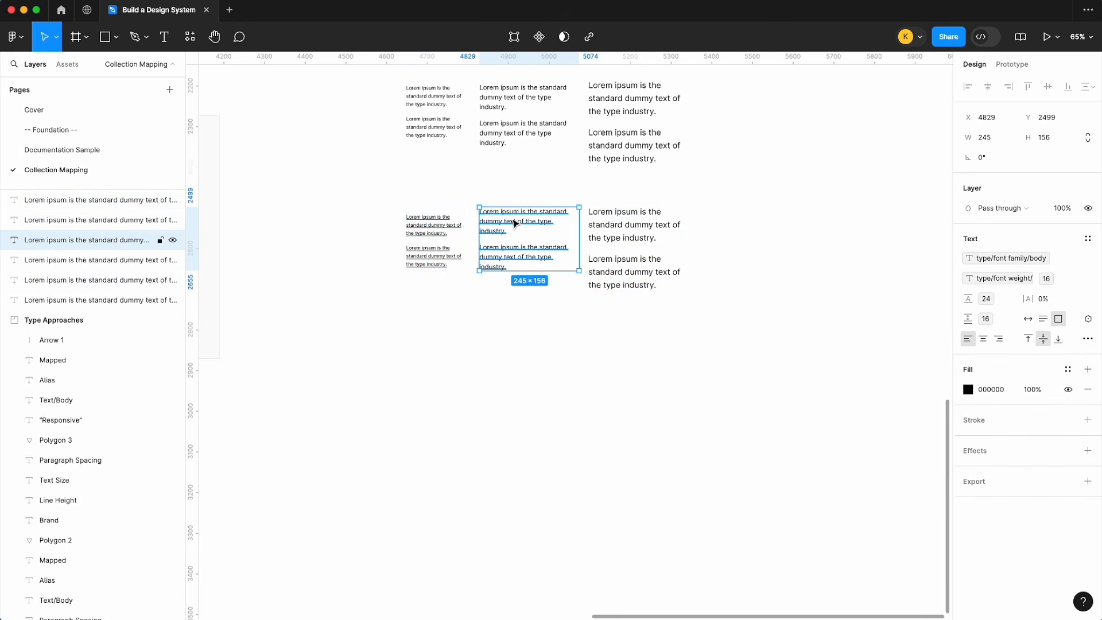
{"action": "left_click", "coordinate": [631, 234]}
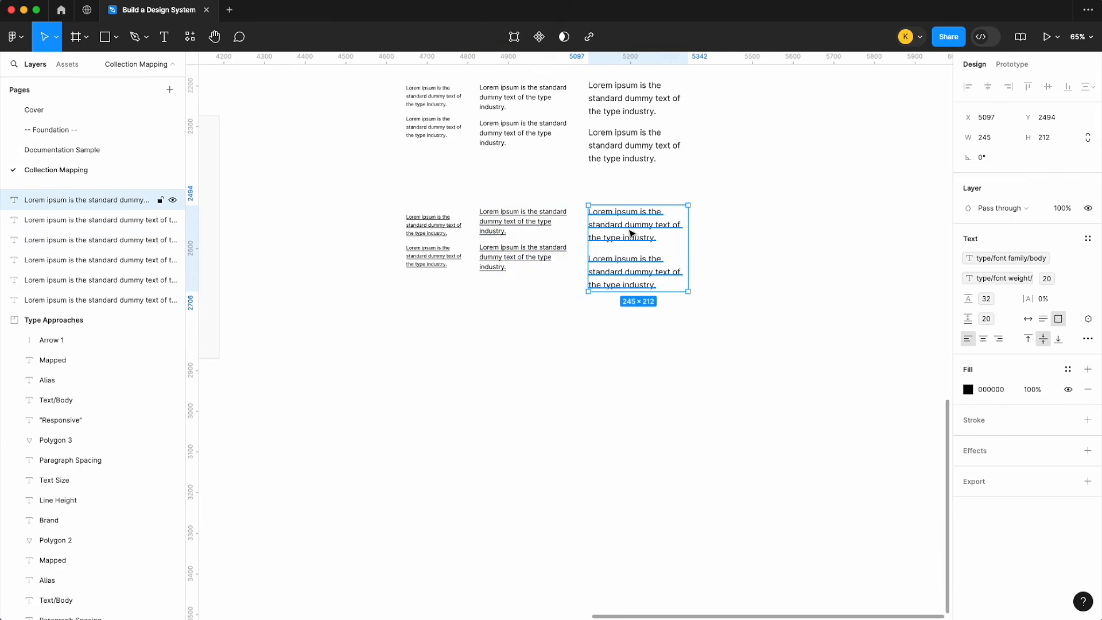
{"action": "left_click", "coordinate": [1088, 340]}
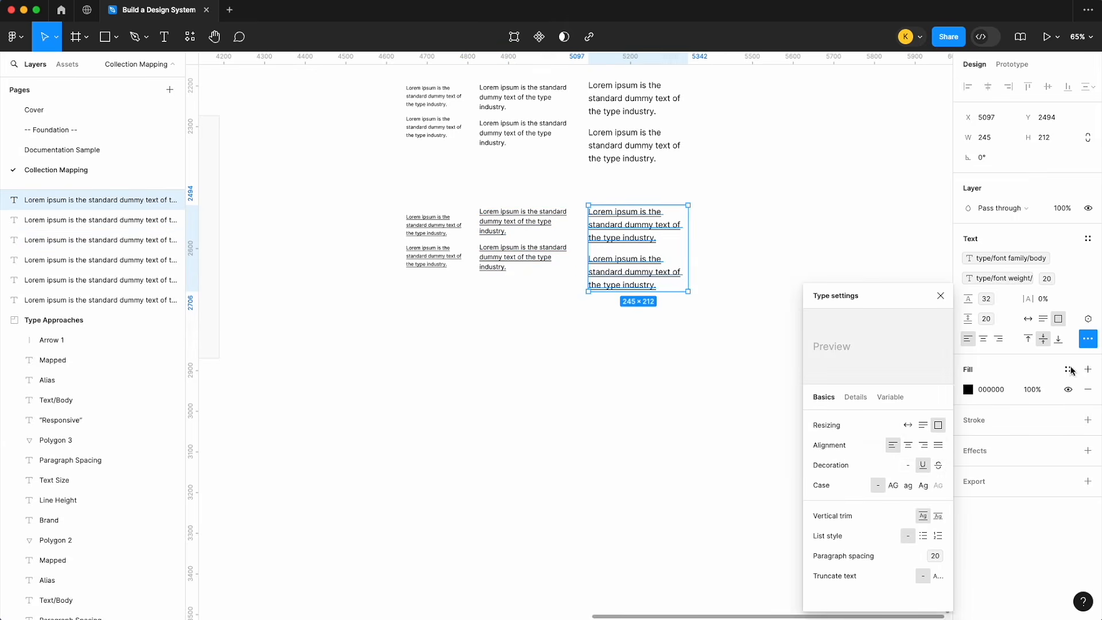
{"action": "left_click", "coordinate": [940, 295]}
{"action": "left_click", "coordinate": [746, 284]}
- Create a text style named sm-link from the small underlined text block
{"action": "left_click", "coordinate": [424, 242]}
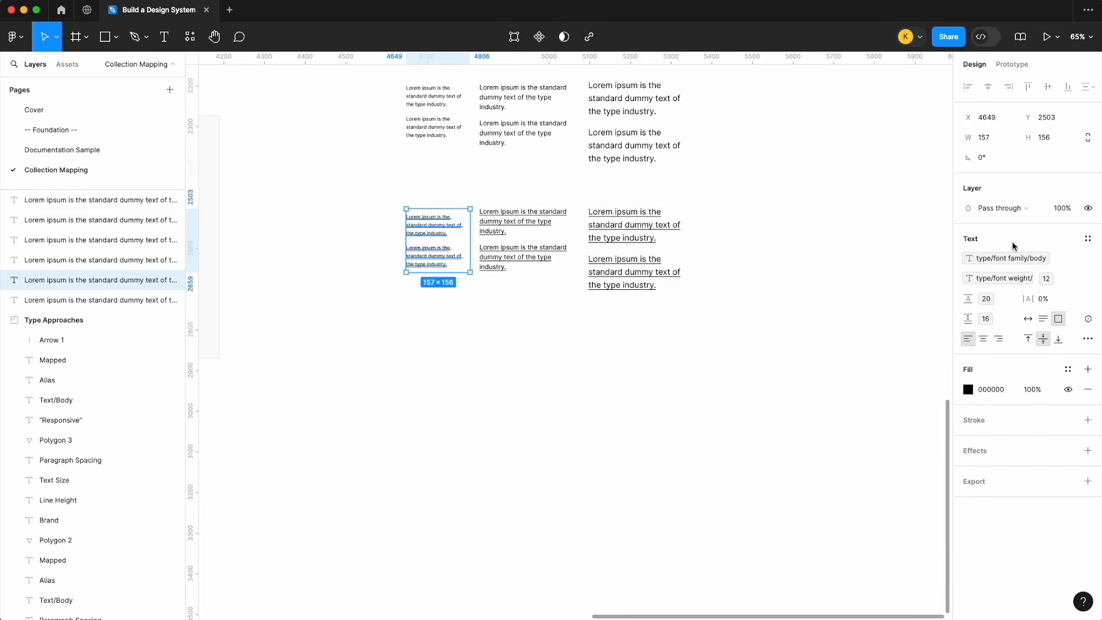
{"action": "left_click", "coordinate": [1087, 238]}
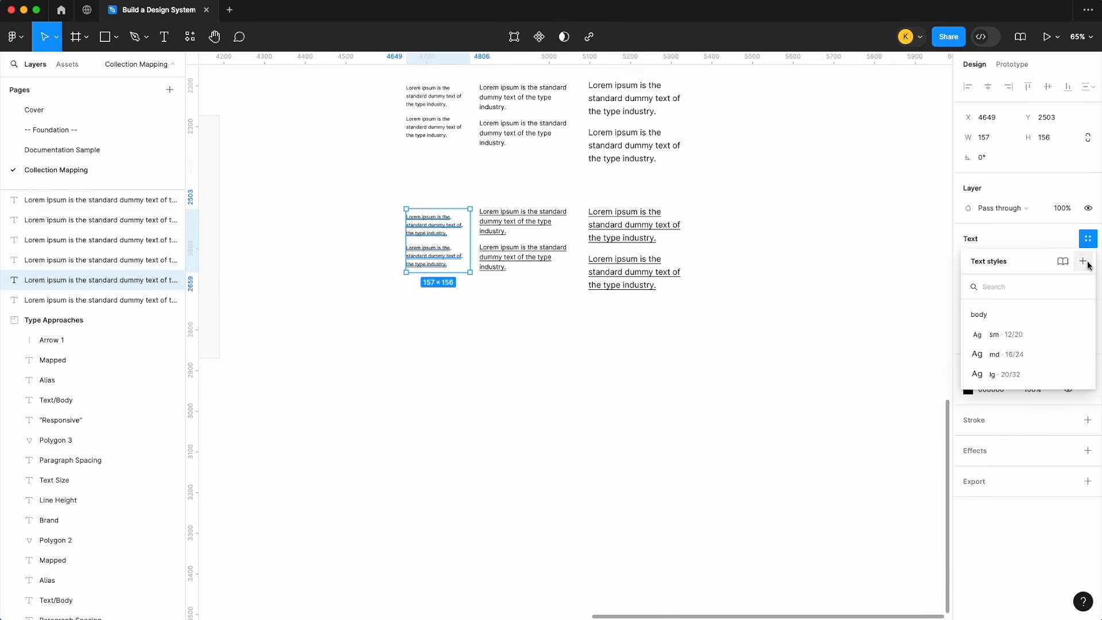
{"action": "left_click", "coordinate": [1084, 261]}
{"action": "type", "text": "sm-link"}
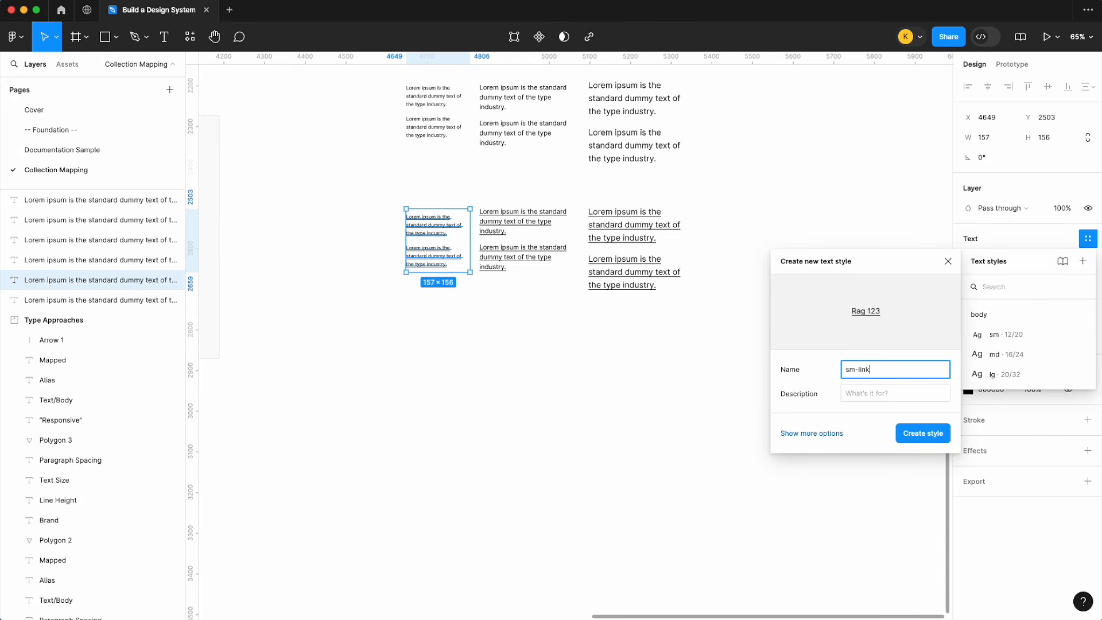
{"action": "key", "text": "Return"}
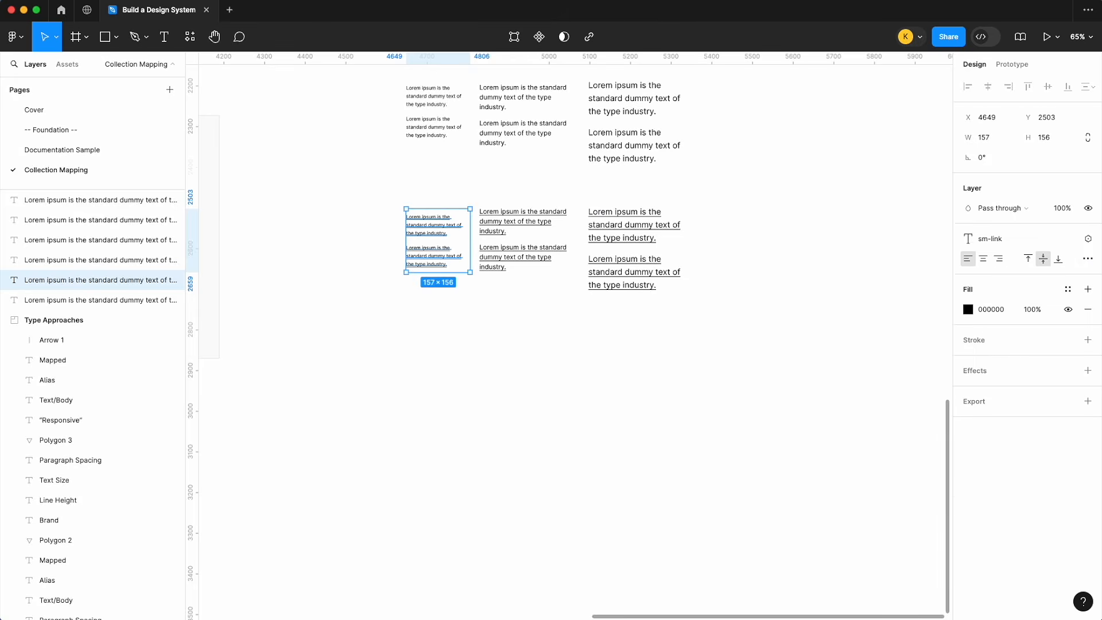
{"action": "left_click", "coordinate": [166, 240]}
{"action": "left_click", "coordinate": [1086, 241]}
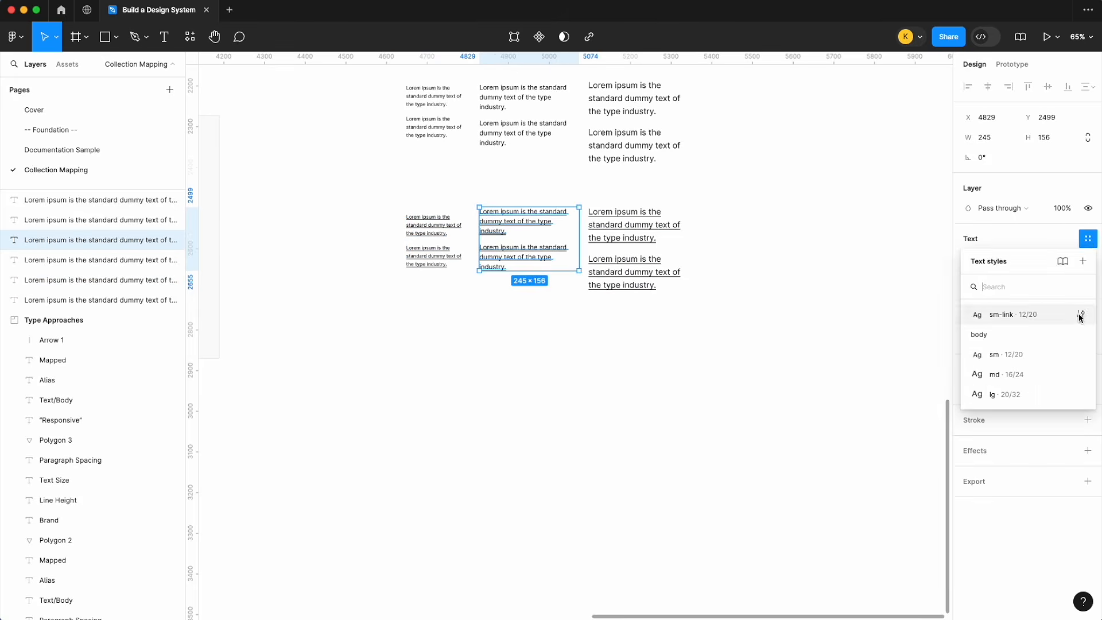
{"action": "left_click", "coordinate": [1083, 261]}
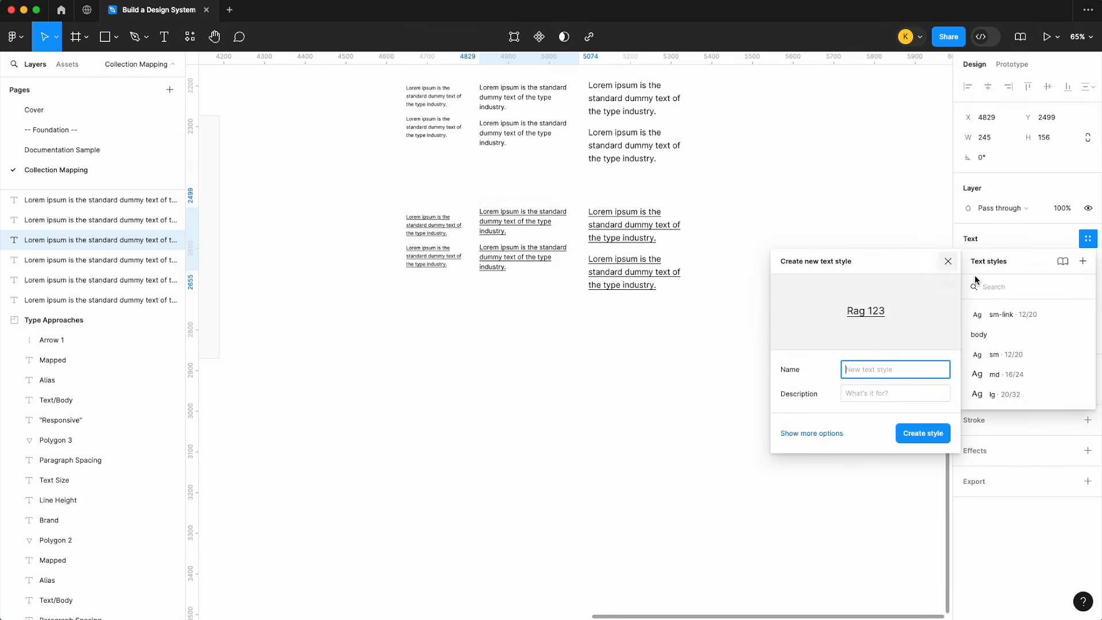
{"action": "left_click", "coordinate": [1081, 316]}
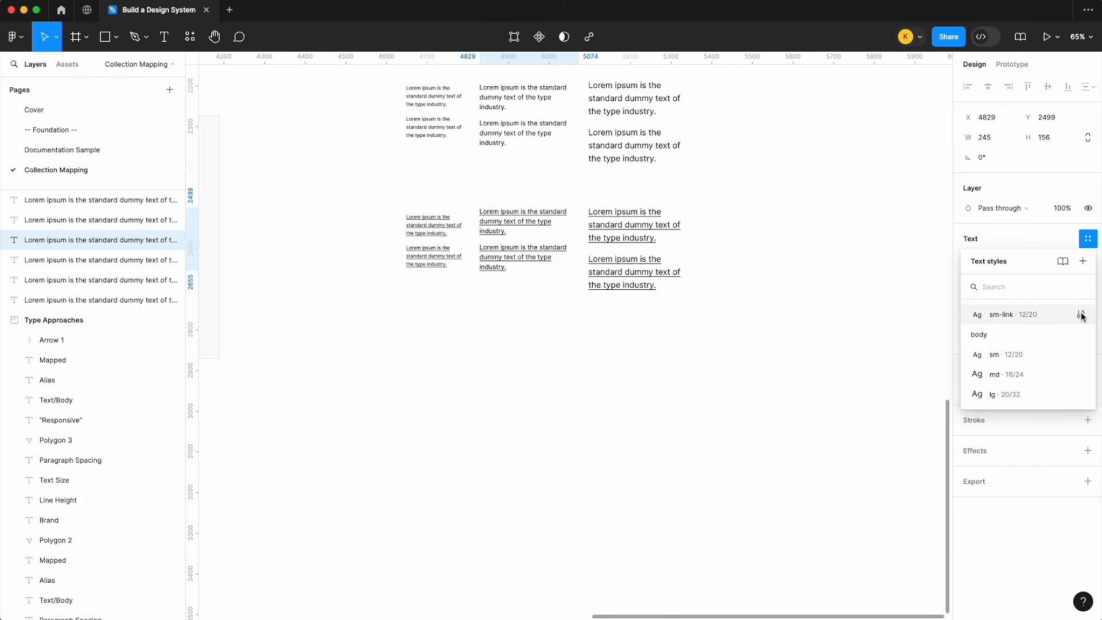
{"action": "left_click", "coordinate": [1027, 313]}
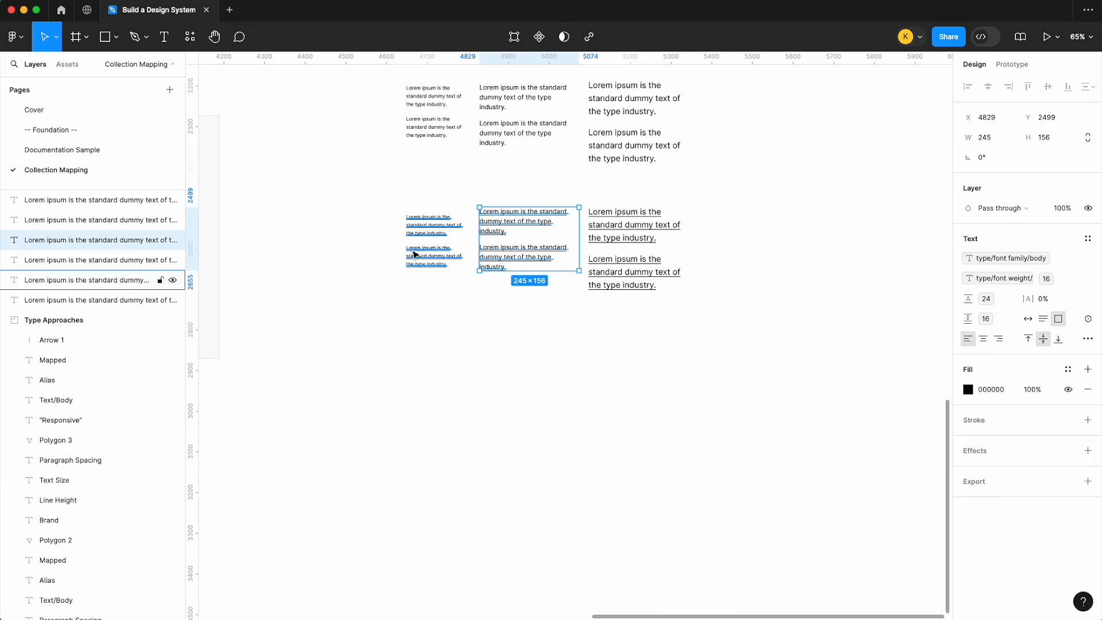
{"action": "left_click", "coordinate": [161, 280]}
- Rename the sm-link text style as body/sm-link and place it directly below sm in the body folder
{"action": "left_click", "coordinate": [858, 190]}
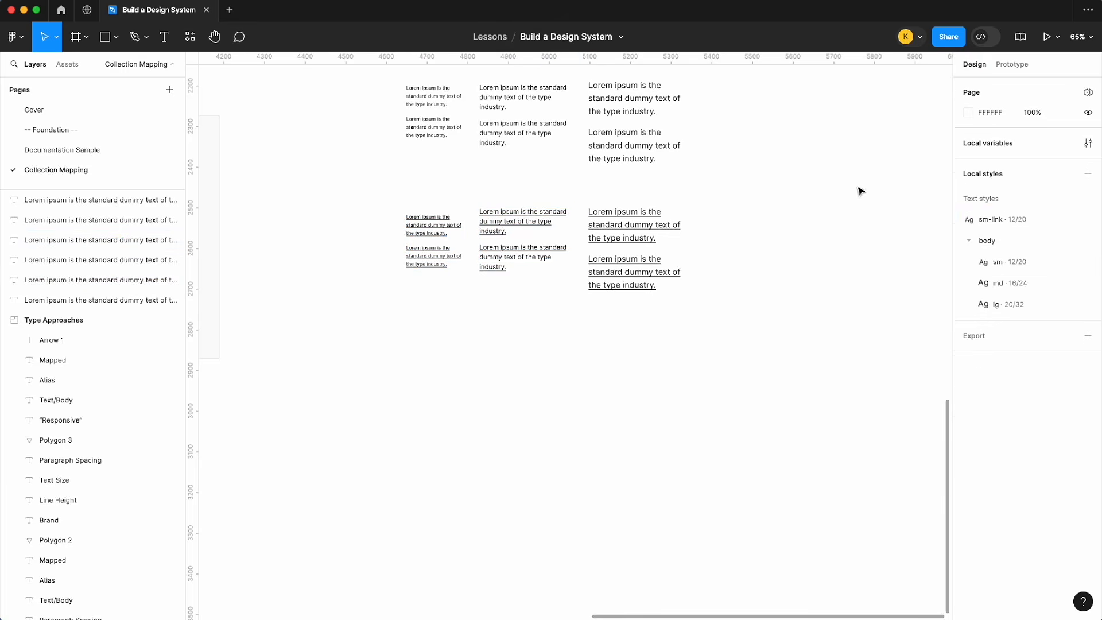
{"action": "left_click", "coordinate": [1086, 220]}
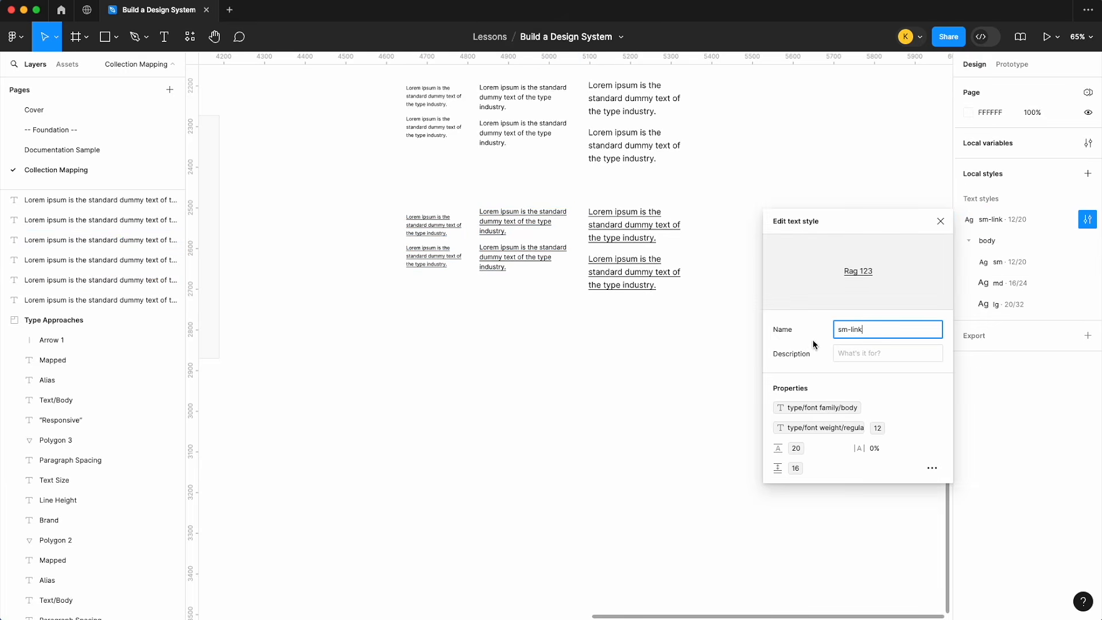
{"action": "type", "text": "body/"}
{"action": "key", "text": "Return"}
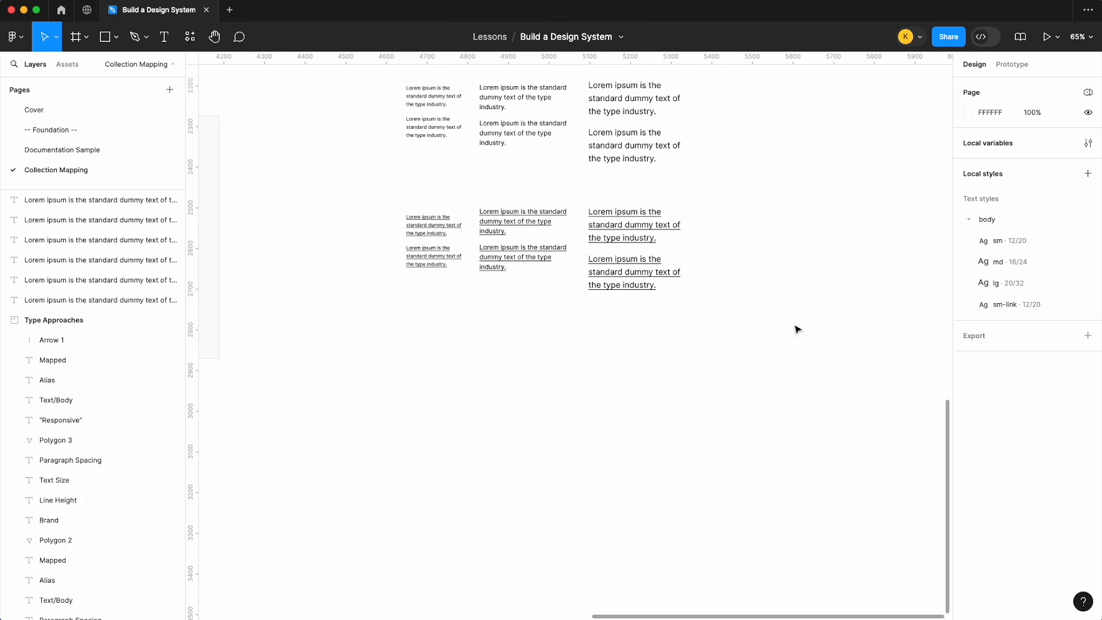
{"action": "left_click_drag", "start_coordinate": [1020, 298], "coordinate": [1020, 252]}
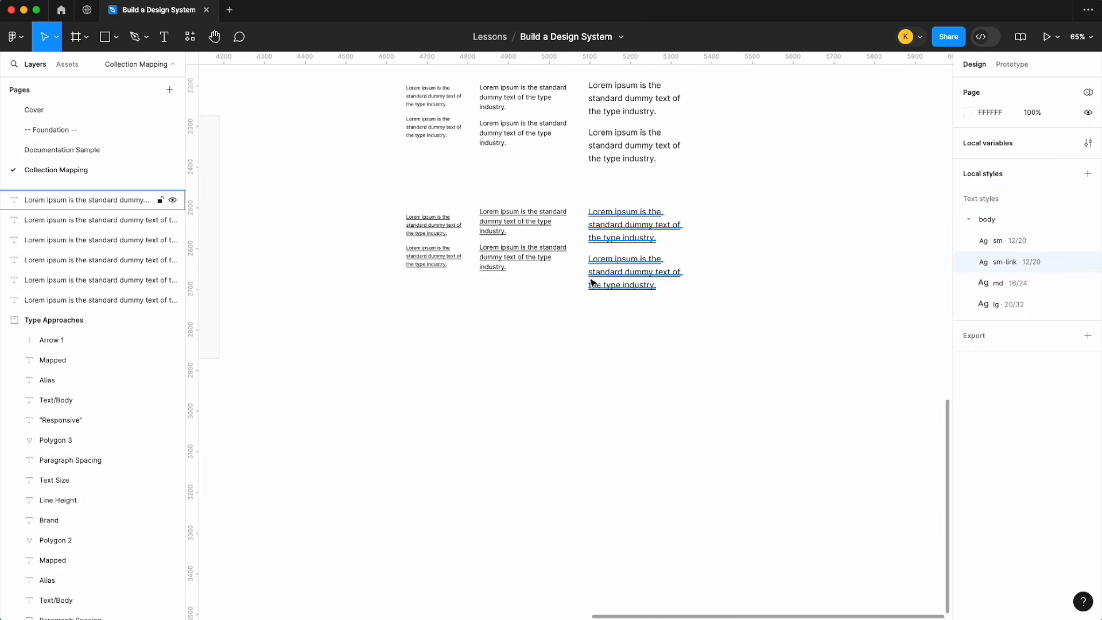
- Create a text style named body/md/link from the medium underlined text block
{"action": "left_click", "coordinate": [524, 236]}
{"action": "left_click", "coordinate": [748, 396]}
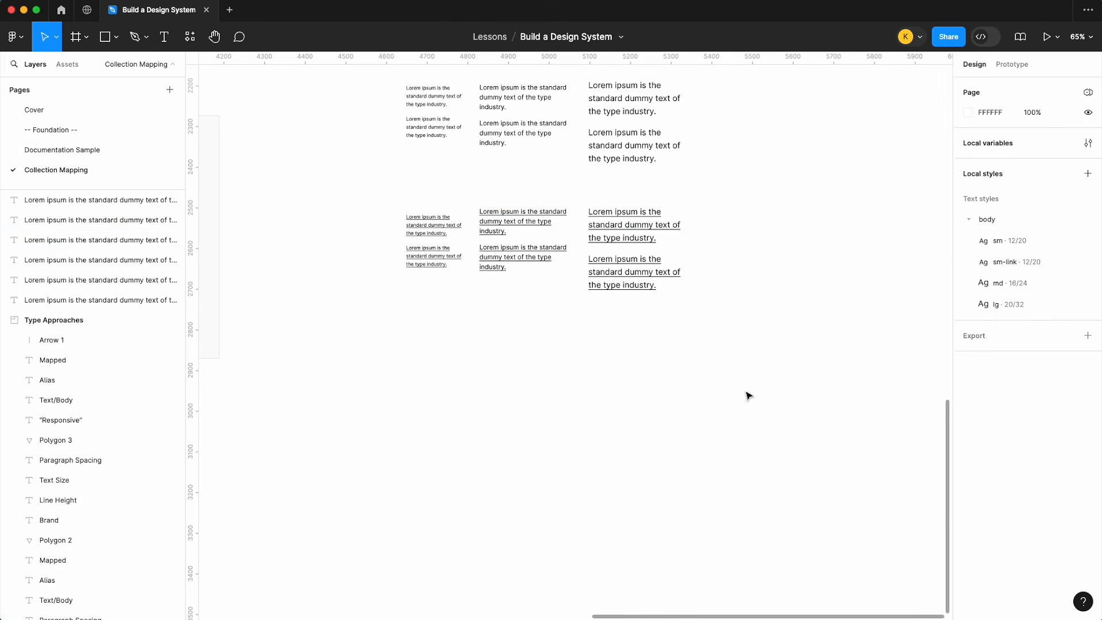
{"action": "left_click", "coordinate": [562, 228]}
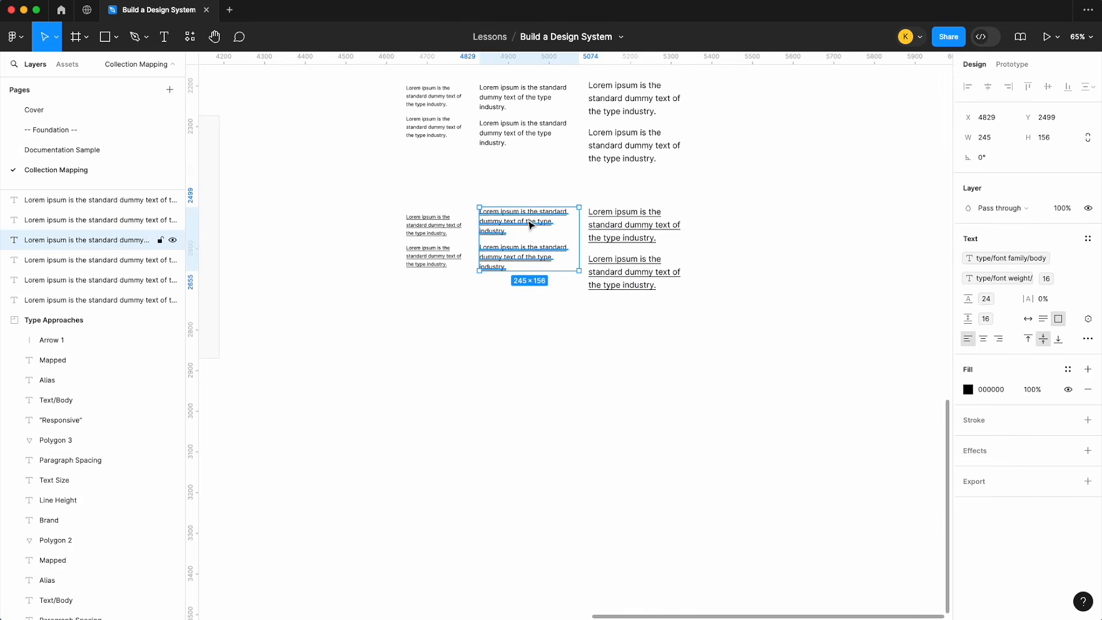
{"action": "left_click", "coordinate": [1088, 238]}
{"action": "left_click", "coordinate": [1083, 261]}
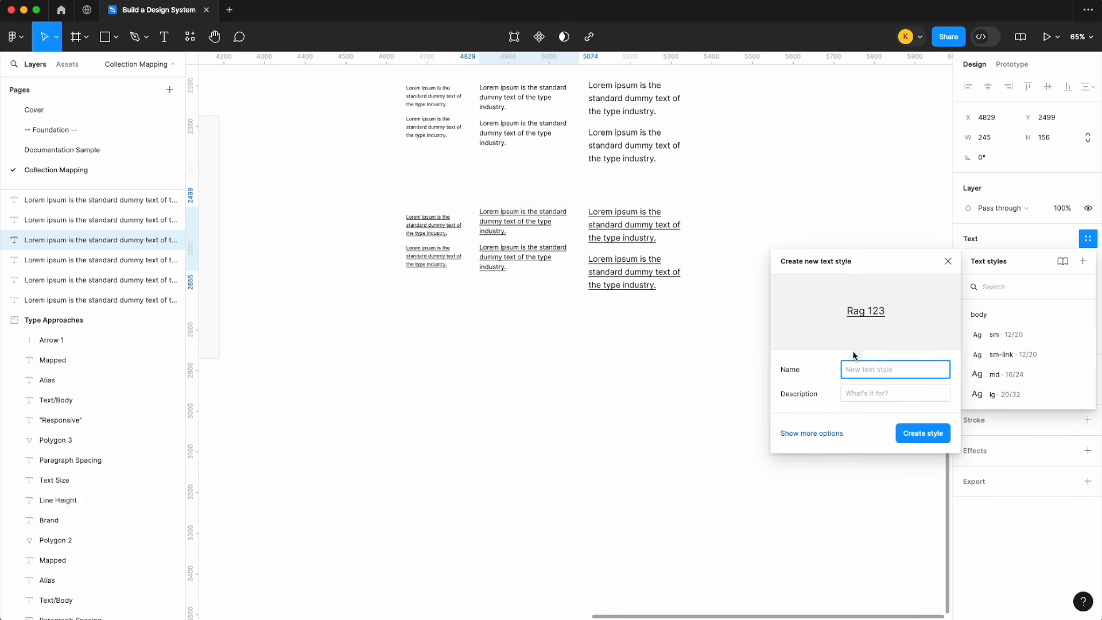
{"action": "type", "text": "body/md/link"}
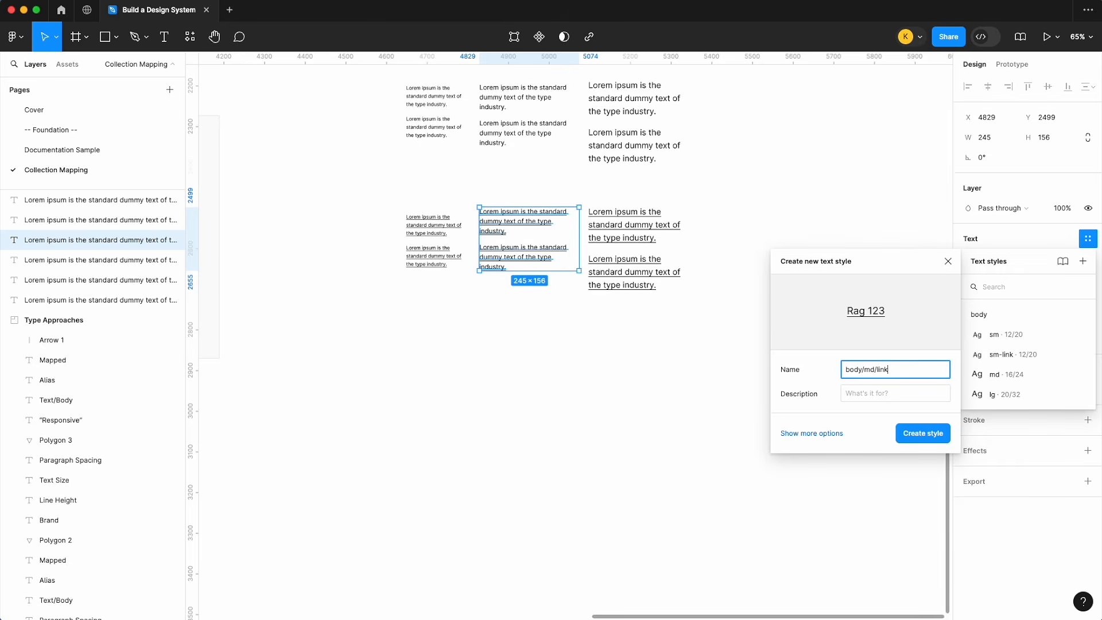
{"action": "key", "text": "Return"}
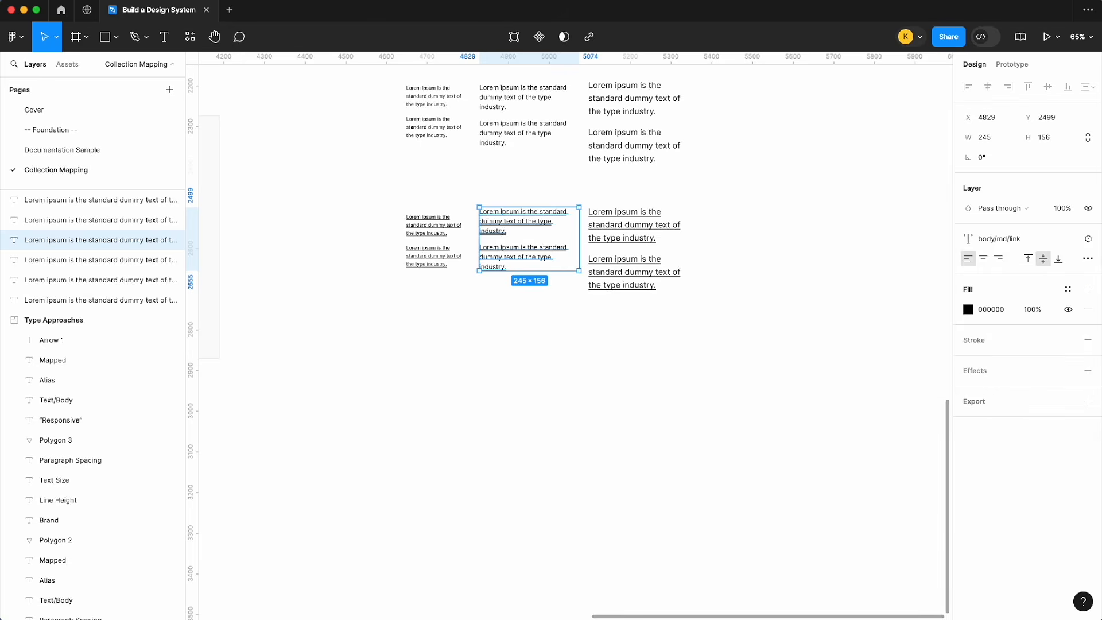
{"action": "left_click", "coordinate": [605, 217]}
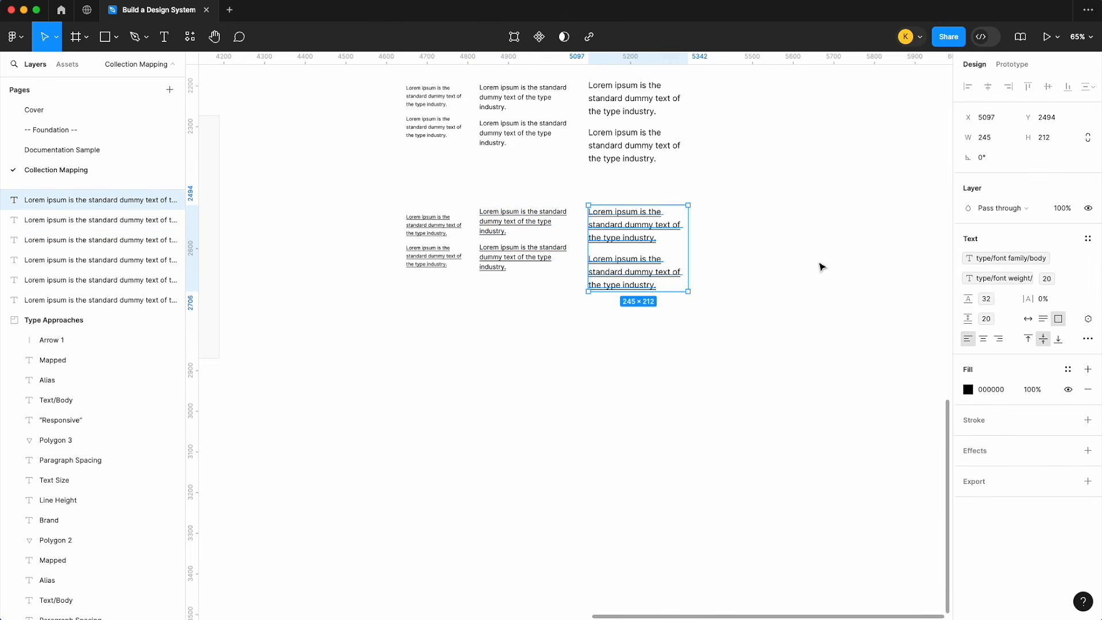
{"action": "left_click", "coordinate": [1087, 238]}
{"action": "left_click", "coordinate": [1087, 263]}
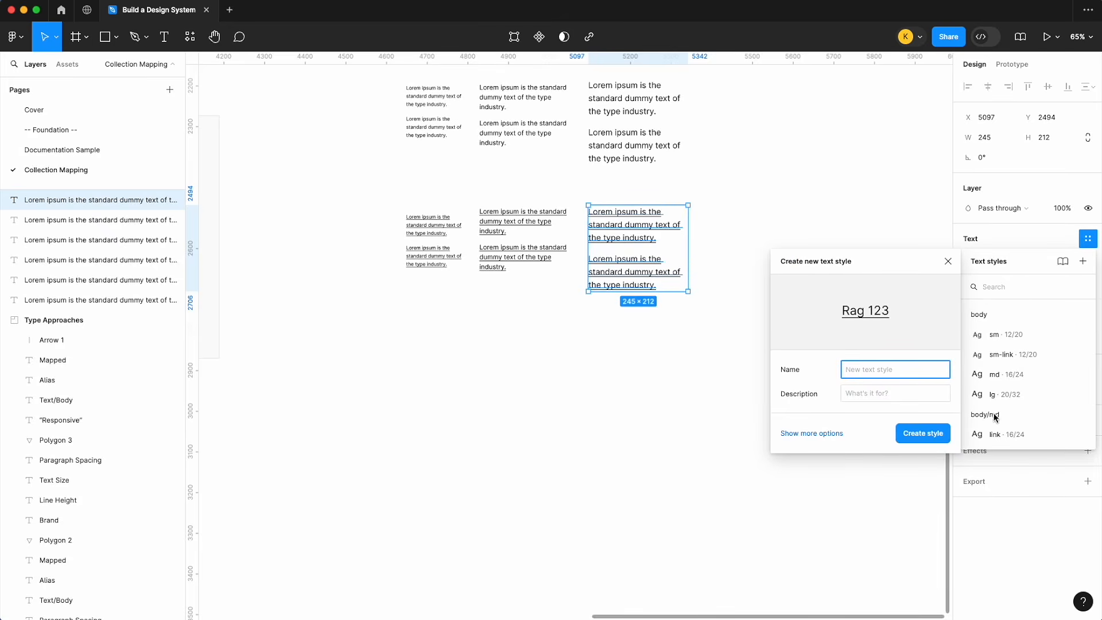
{"action": "left_click", "coordinate": [946, 262]}
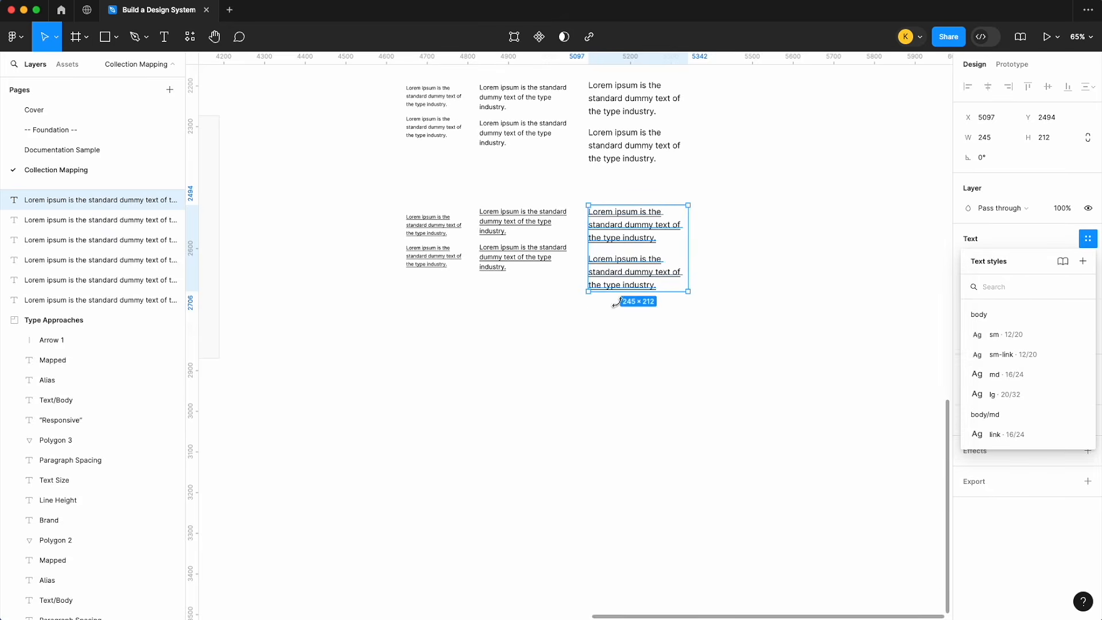
{"action": "left_click", "coordinate": [483, 218]}
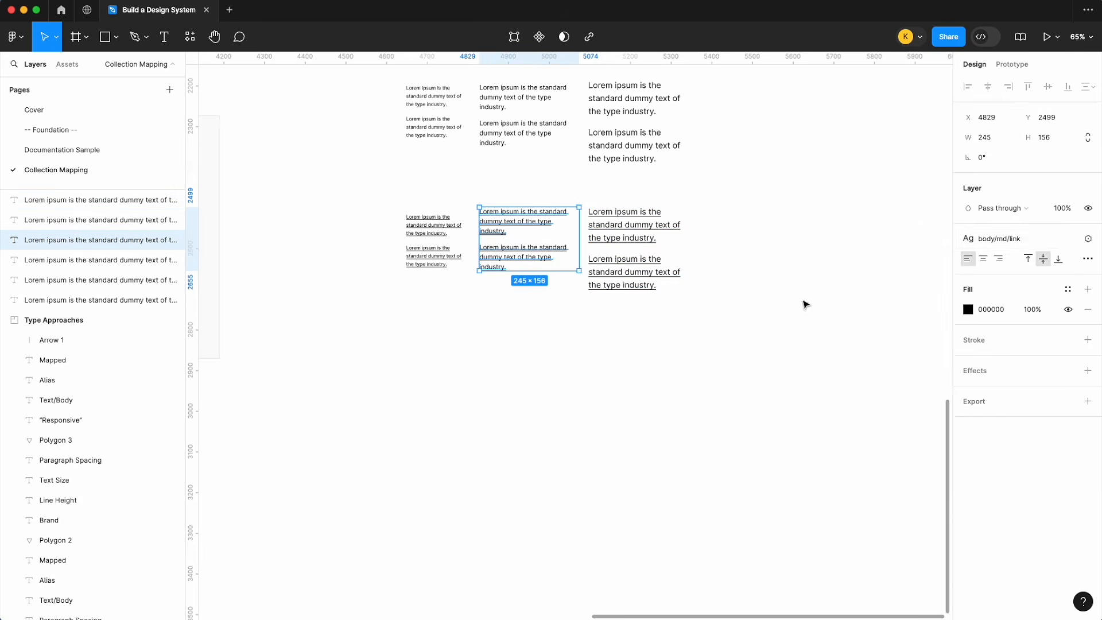
- Move the link text style directly below md in the body folder and rename it md-link
{"action": "left_click", "coordinate": [828, 299]}
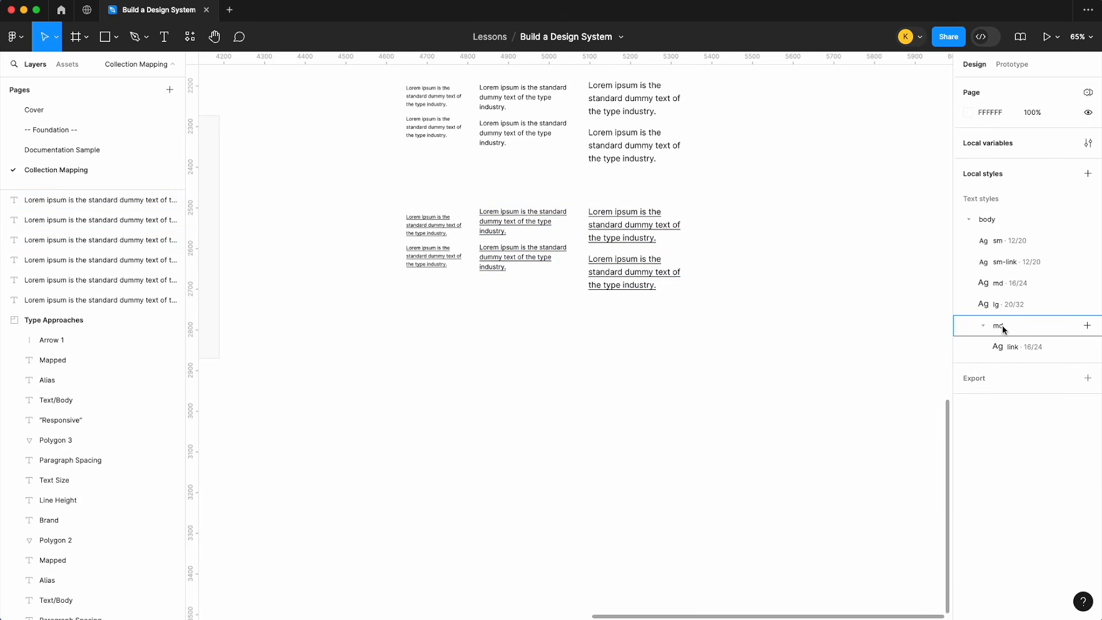
{"action": "left_click_drag", "start_coordinate": [1014, 342], "coordinate": [1024, 305]}
{"action": "left_click", "coordinate": [1086, 304]}
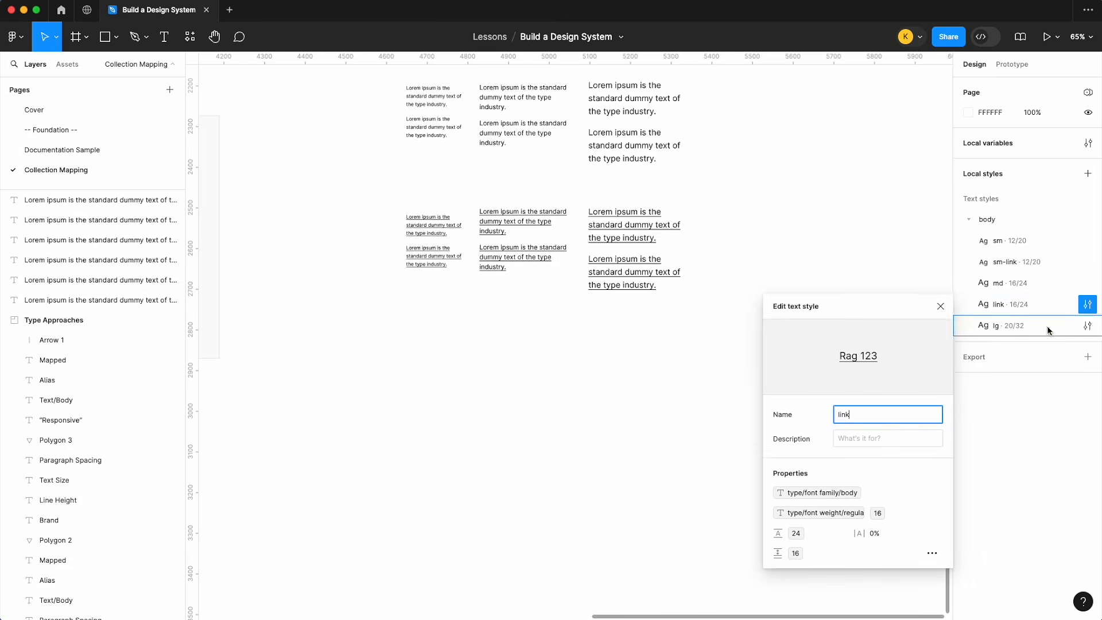
{"action": "type", "text": "md-"}
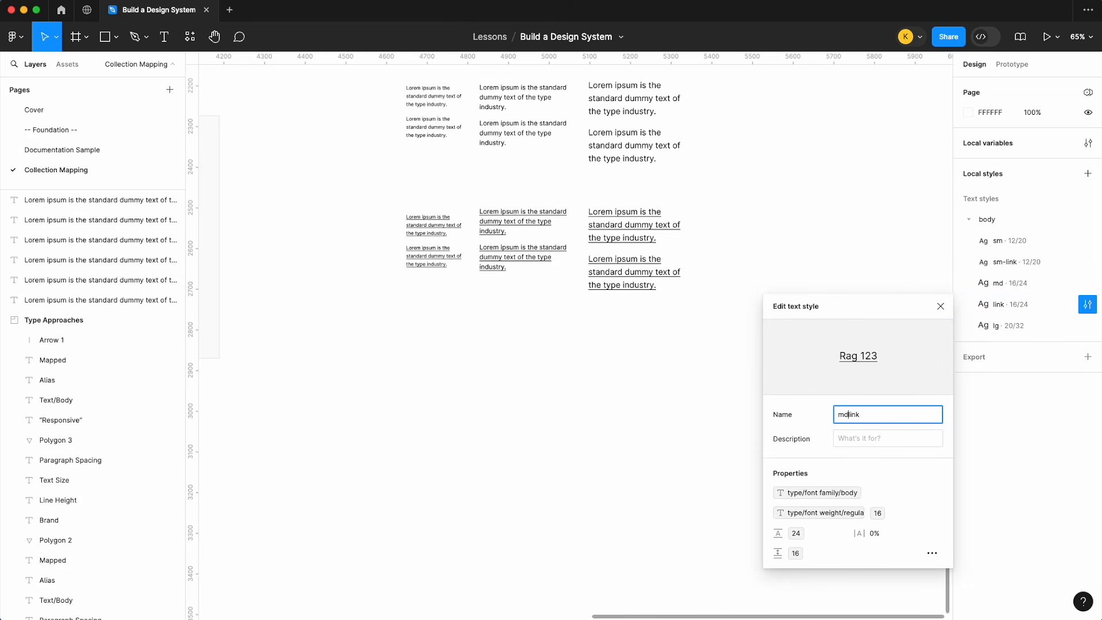
{"action": "left_click", "coordinate": [760, 322]}
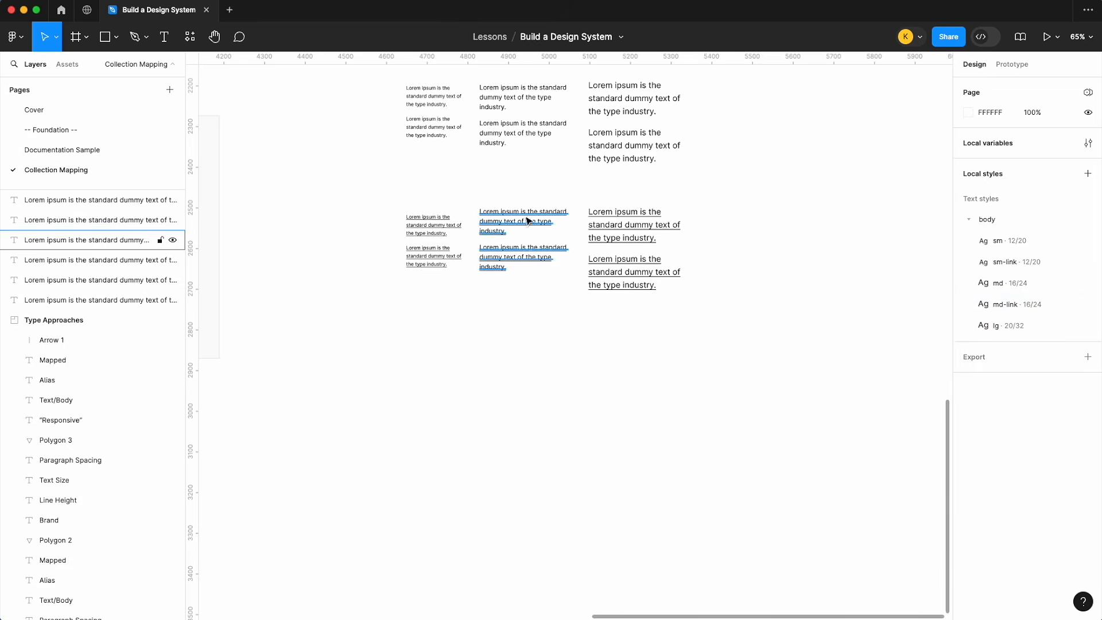
- Create a text style named body/lg-link from the large underlined text block
{"action": "left_click", "coordinate": [632, 253]}
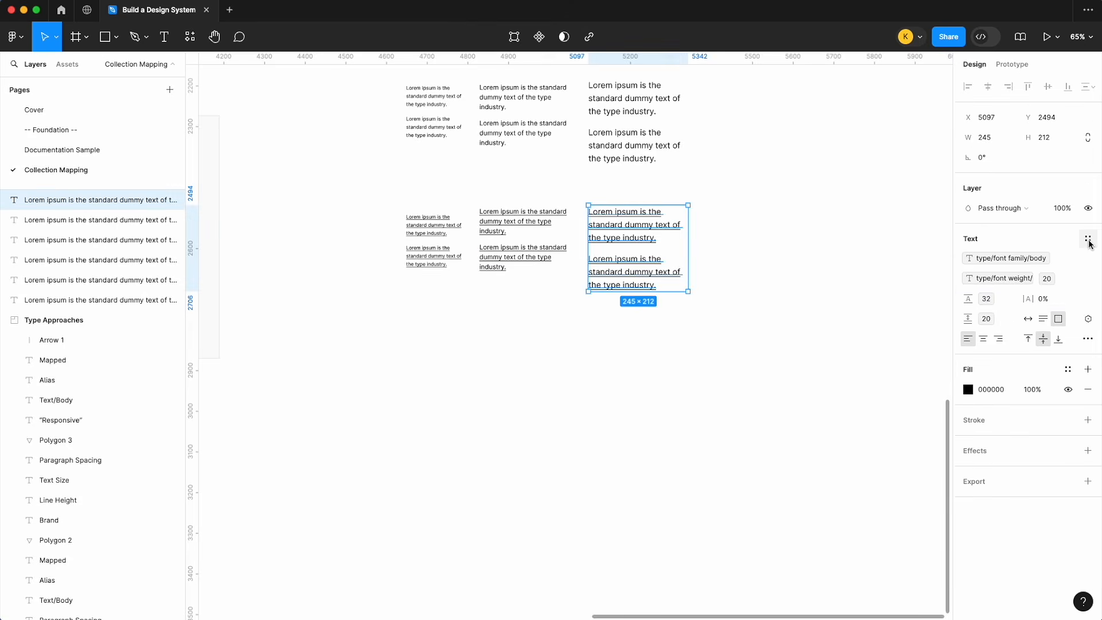
{"action": "left_click", "coordinate": [1087, 240]}
{"action": "left_click", "coordinate": [1083, 263]}
{"action": "type", "text": "body"}
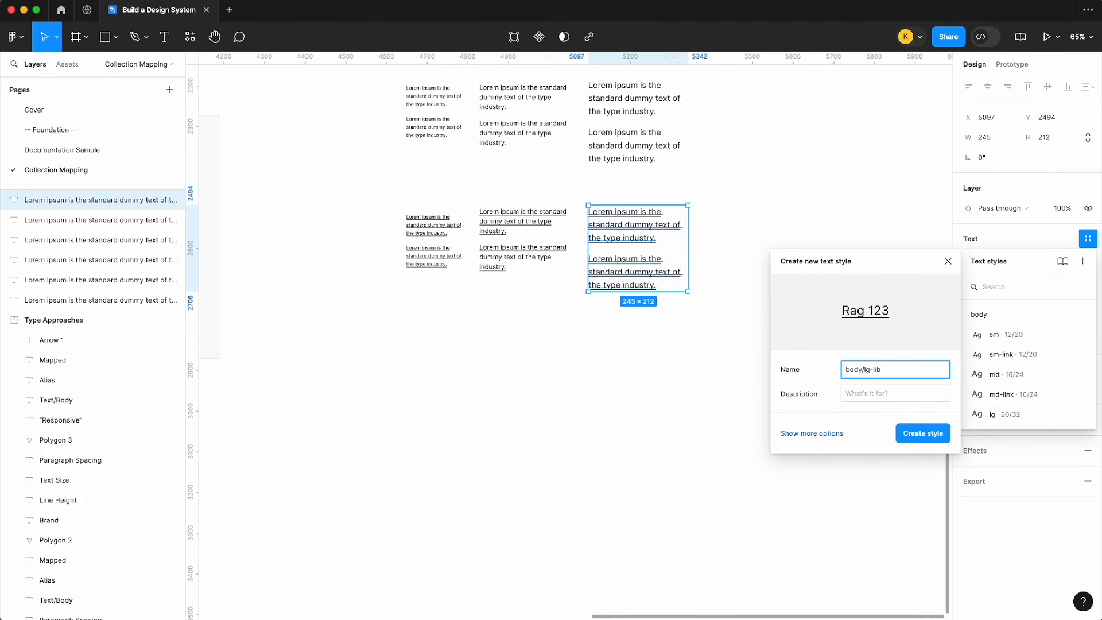
{"action": "type", "text": "/lg-link"}
{"action": "key", "text": "Return"}
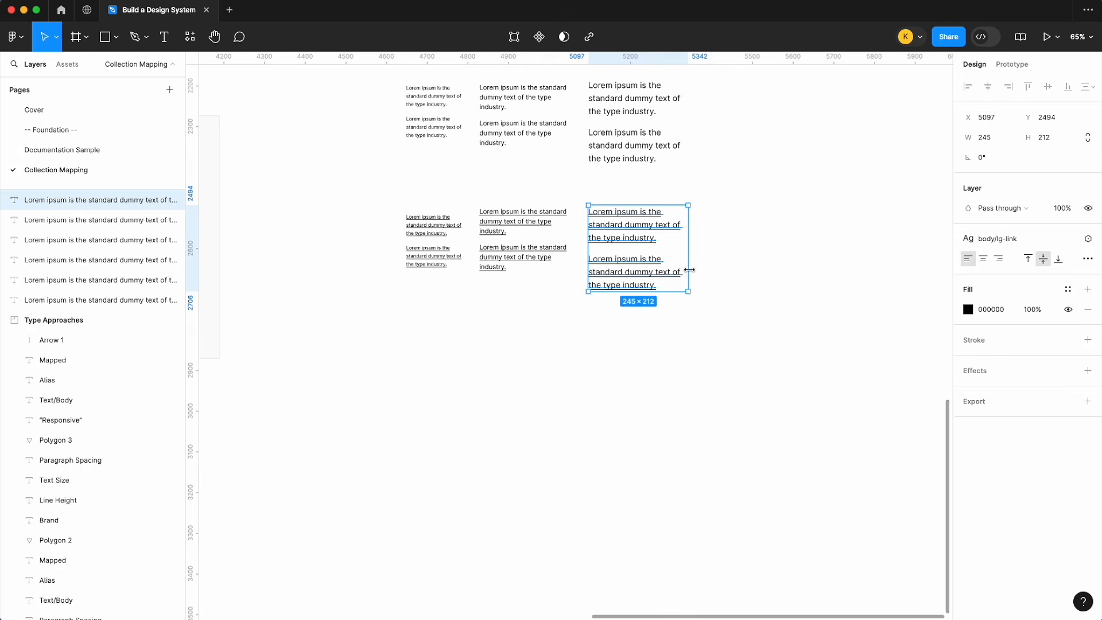
{"action": "left_click", "coordinate": [792, 236]}
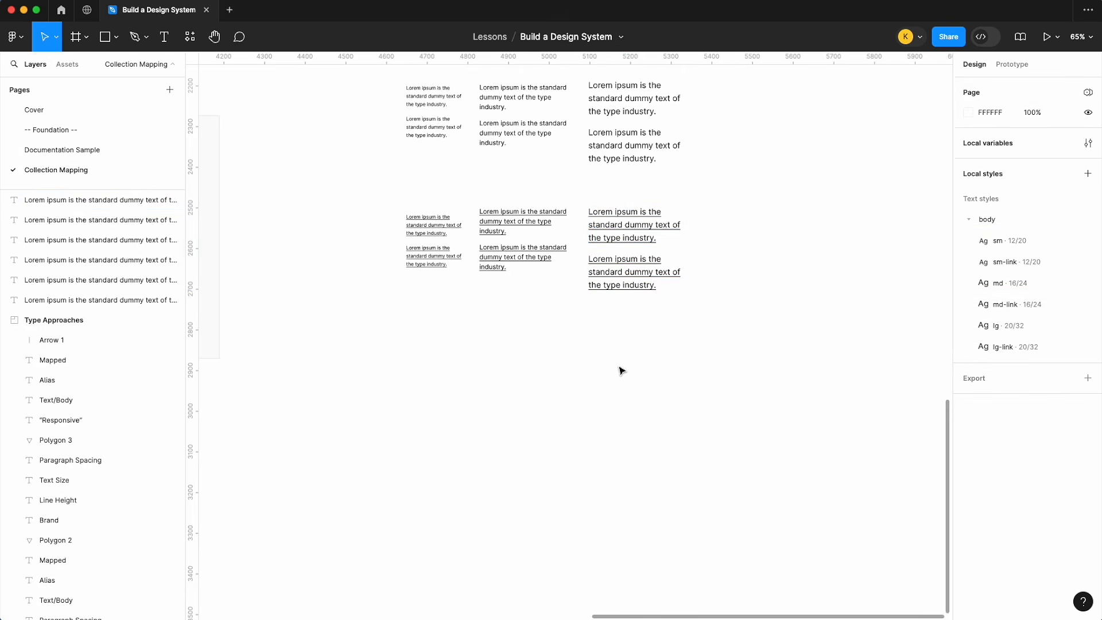
- Duplicate the row of three regular text blocks and place the copies below the underlined row
{"action": "left_click_drag", "start_coordinate": [716, 103], "coordinate": [376, 98]}
{"action": "left_click_drag", "start_coordinate": [519, 96], "coordinate": [527, 363]}
{"action": "left_click", "coordinate": [734, 385]}
- Detach the body text styles from the small, medium and large blocks in the new row
{"action": "left_click", "coordinate": [419, 373]}
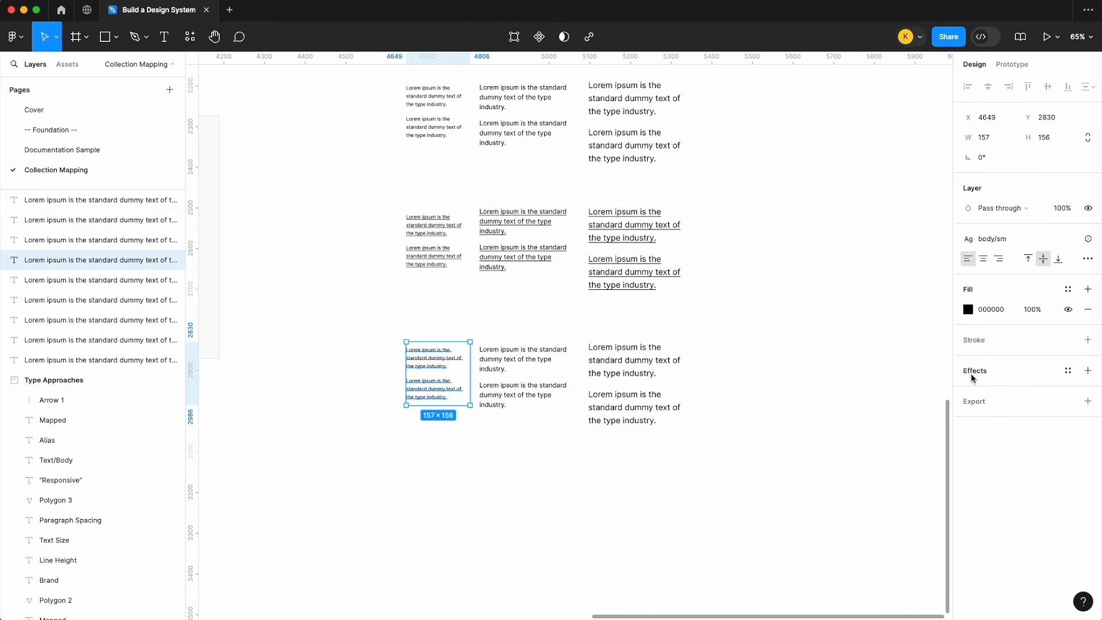
{"action": "left_click", "coordinate": [1069, 238]}
{"action": "left_click", "coordinate": [516, 373]}
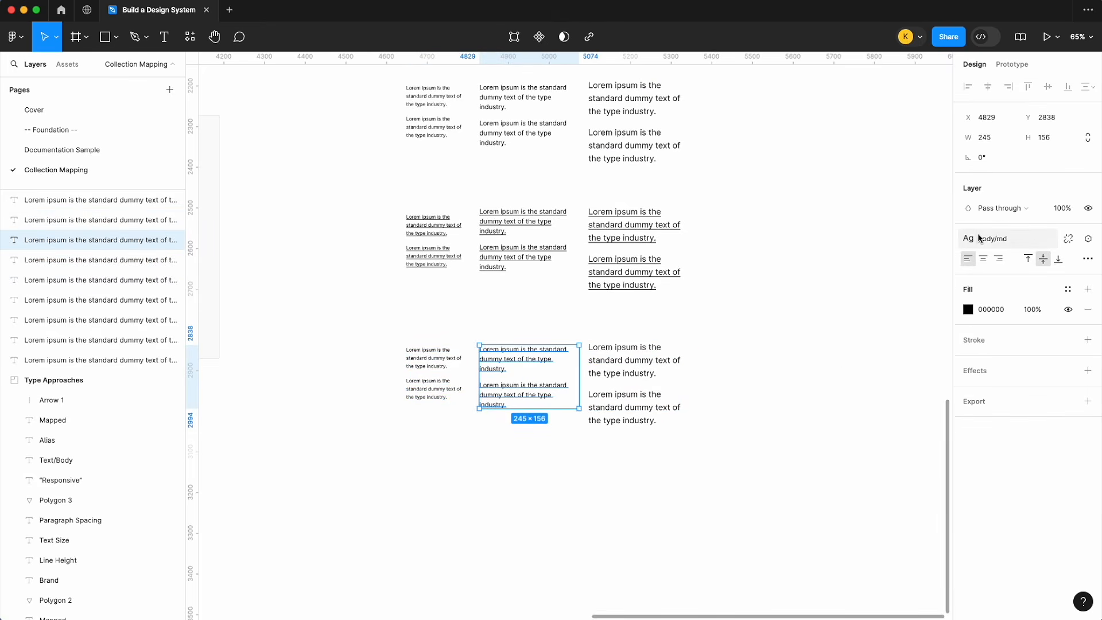
{"action": "left_click", "coordinate": [1066, 237]}
{"action": "left_click", "coordinate": [660, 358]}
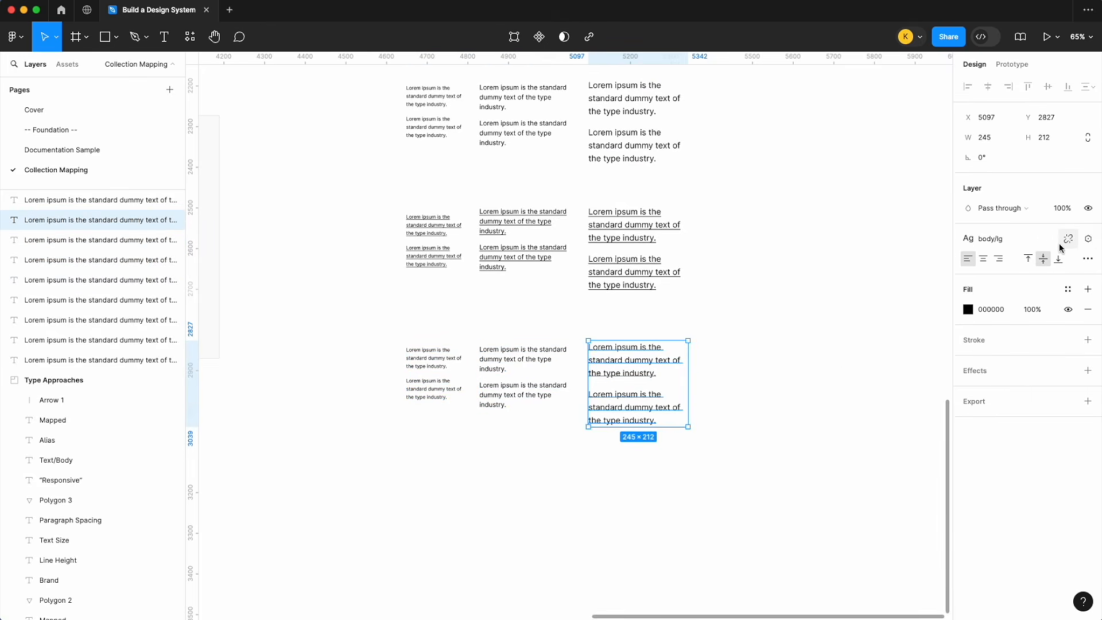
{"action": "left_click", "coordinate": [1068, 239]}
- Set the font weight of all three detached blocks to the type/font weight semibold variable
{"action": "left_click", "coordinate": [411, 373]}
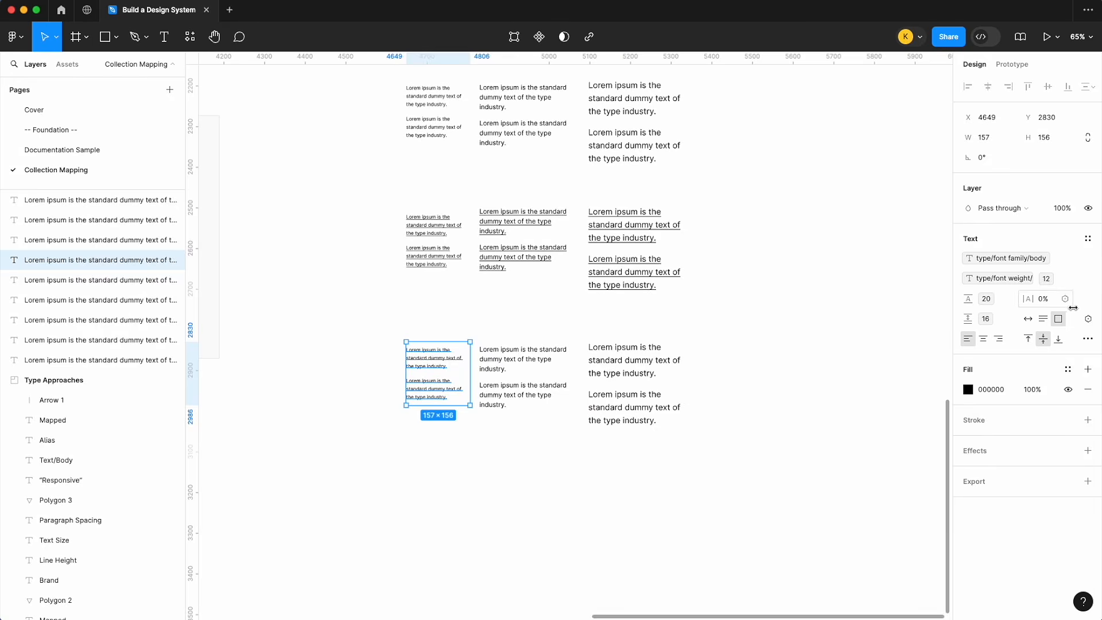
{"action": "left_click", "coordinate": [999, 277]}
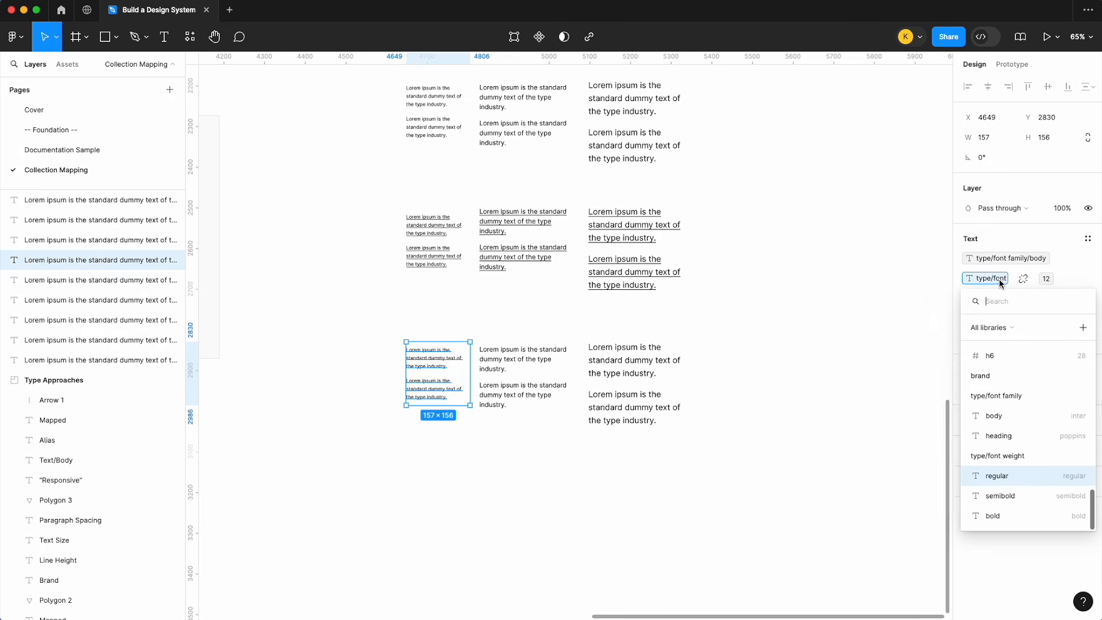
{"action": "left_click", "coordinate": [1001, 494]}
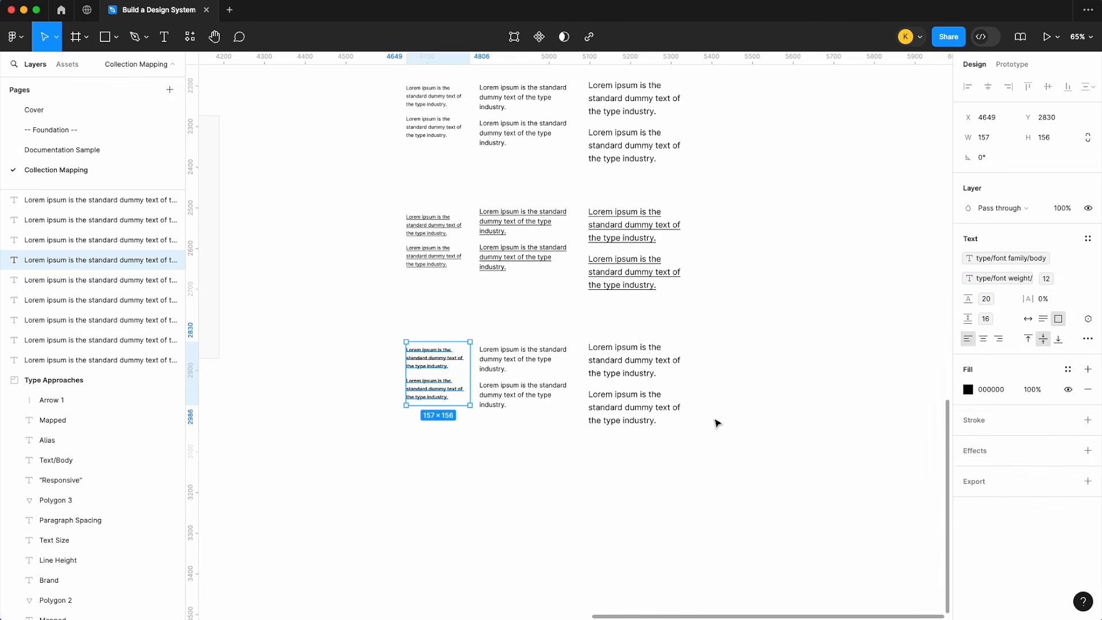
{"action": "left_click", "coordinate": [564, 381]}
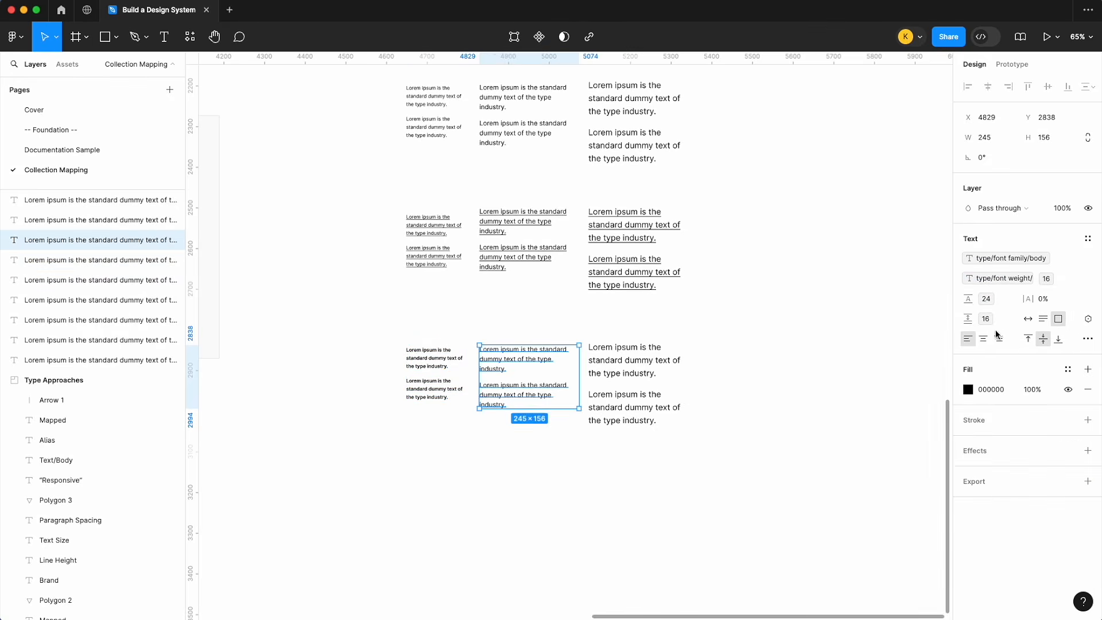
{"action": "left_click", "coordinate": [982, 282]}
{"action": "left_click", "coordinate": [1005, 511]}
{"action": "left_click", "coordinate": [656, 372]}
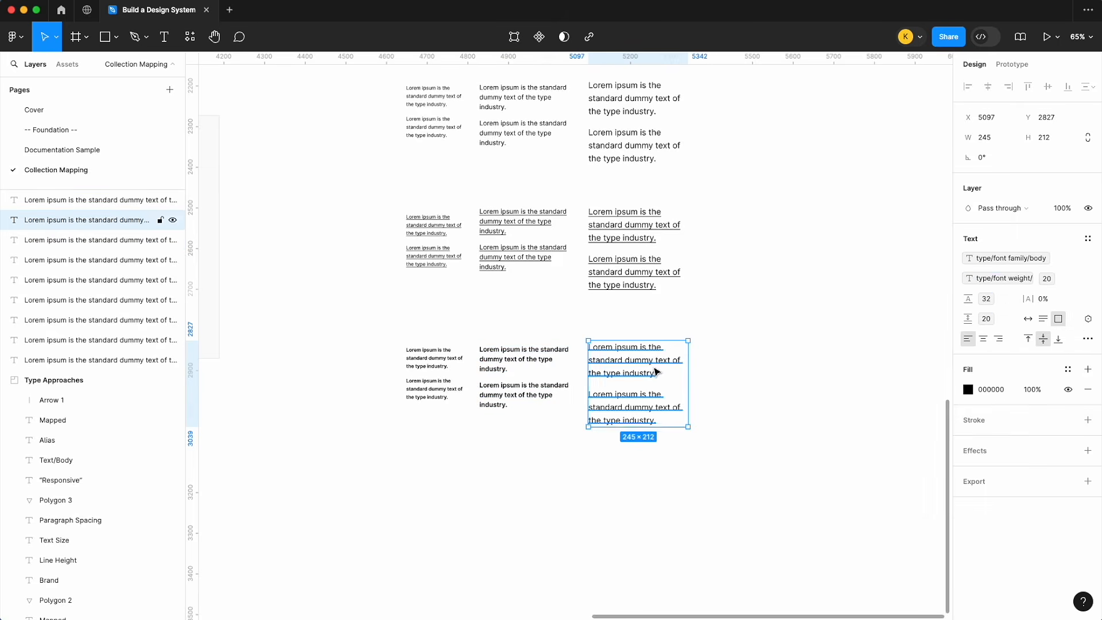
{"action": "left_click", "coordinate": [983, 279]}
{"action": "left_click", "coordinate": [992, 509]}
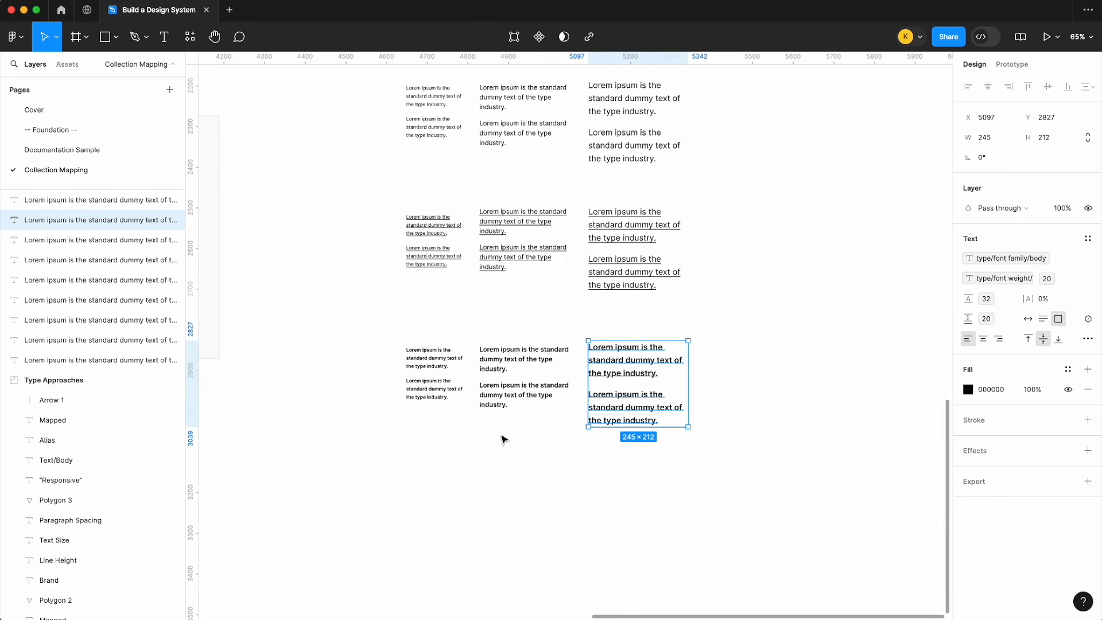
- Create a text style named body/sm-semibold from the small semibold text block
{"action": "left_click", "coordinate": [436, 361]}
{"action": "left_click", "coordinate": [1087, 239]}
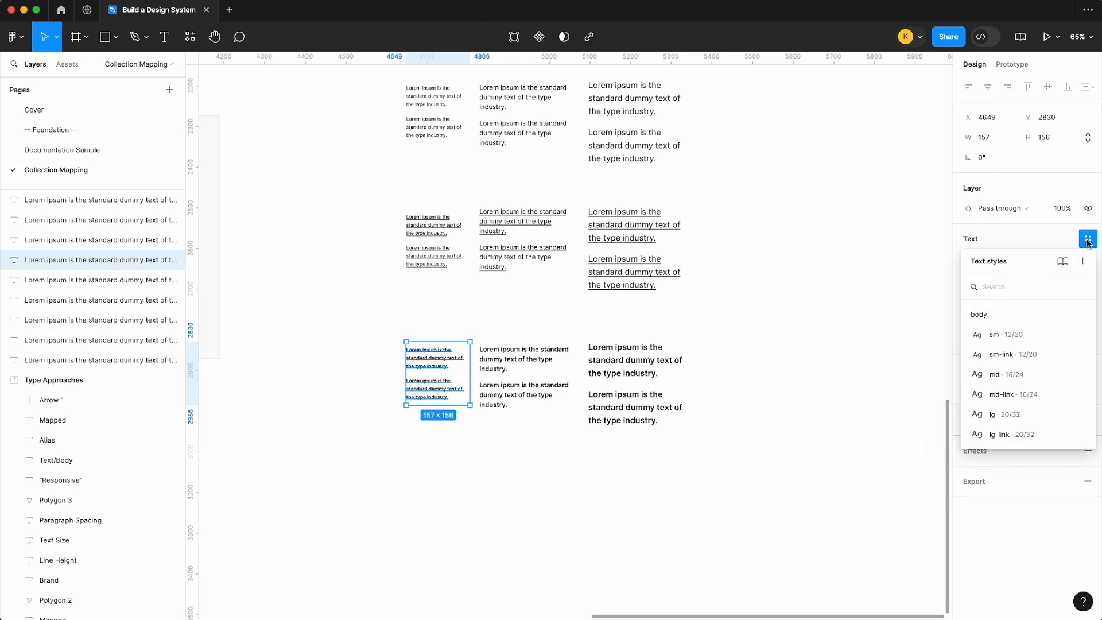
{"action": "left_click", "coordinate": [1082, 261]}
{"action": "type", "text": "bod"}
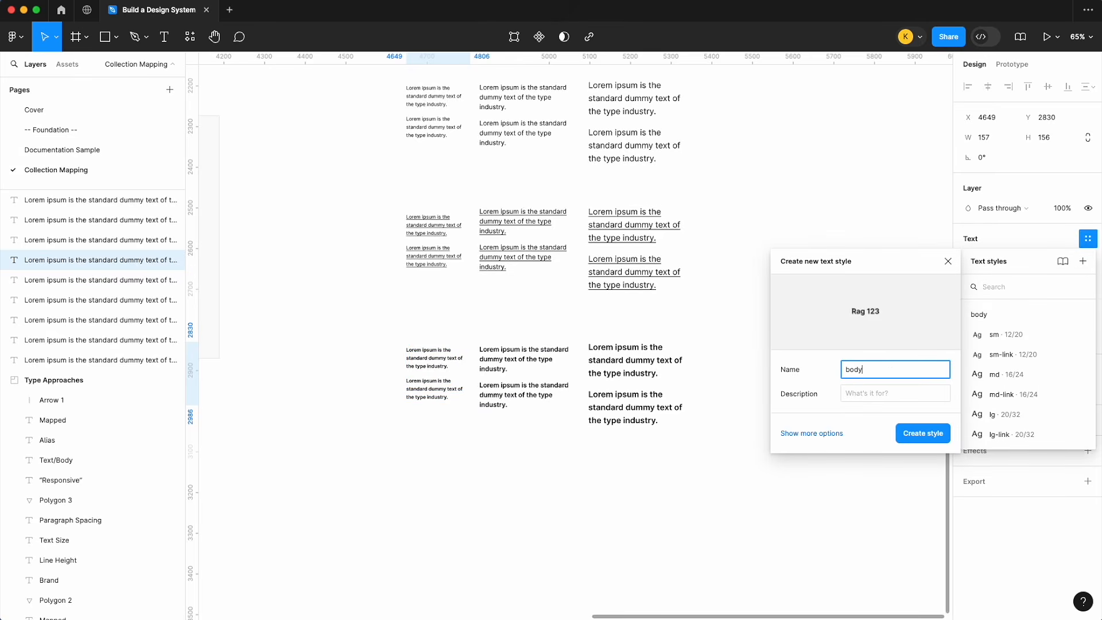
{"action": "type", "text": "y/sm-semibo"}
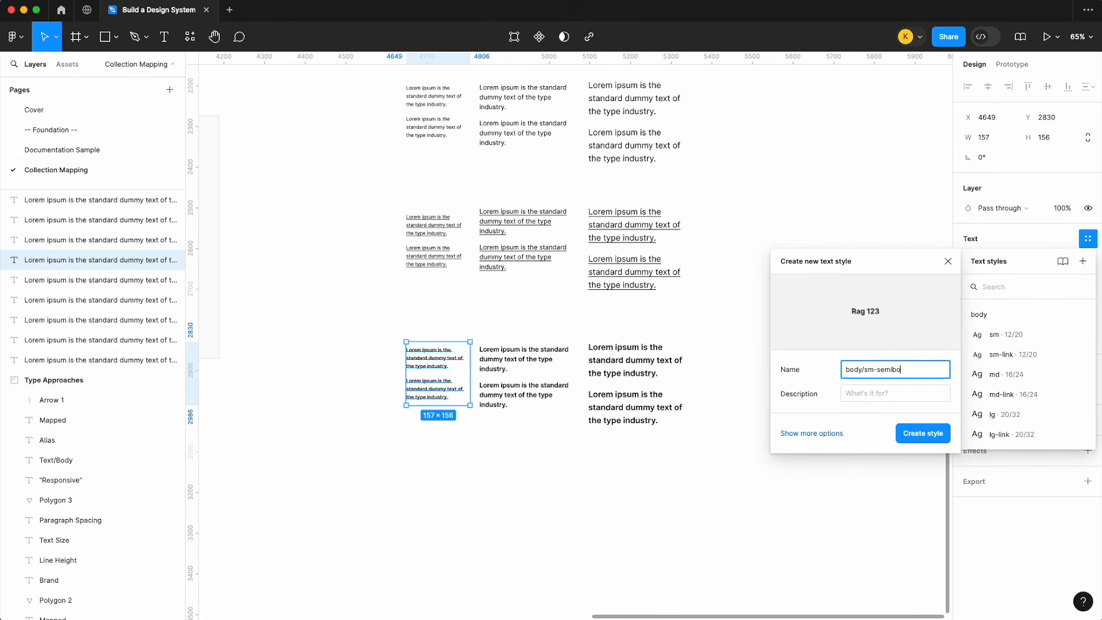
{"action": "type", "text": "ld"}
{"action": "key", "text": "Return"}
- Create a text style named body/md-semibold from the medium semibold text block
{"action": "left_click", "coordinate": [571, 404]}
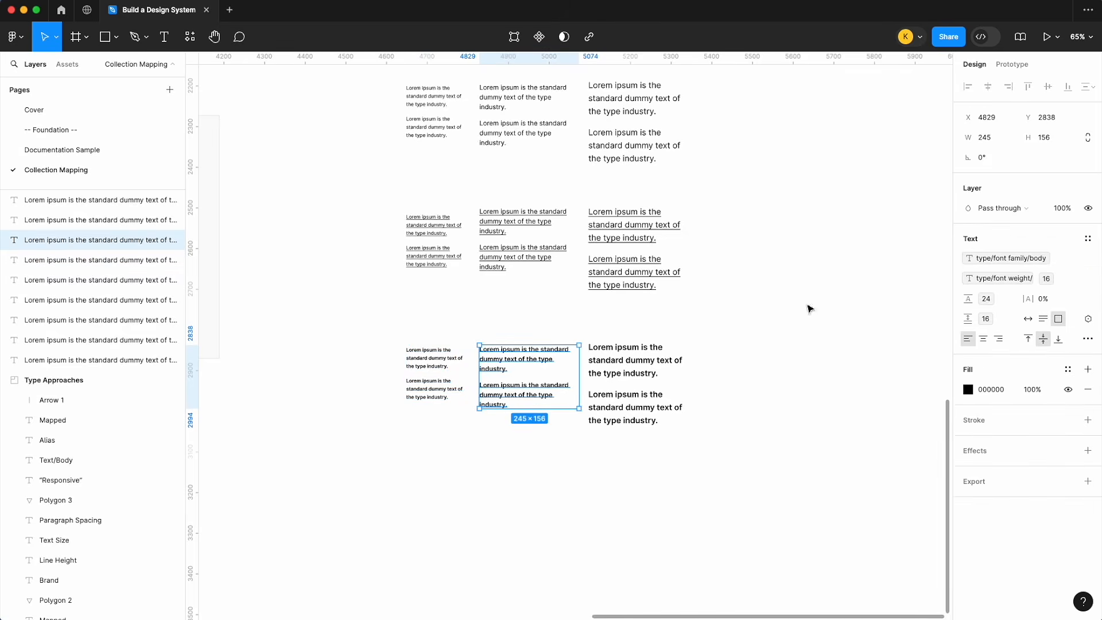
{"action": "left_click", "coordinate": [1088, 241]}
{"action": "left_click", "coordinate": [1082, 261]}
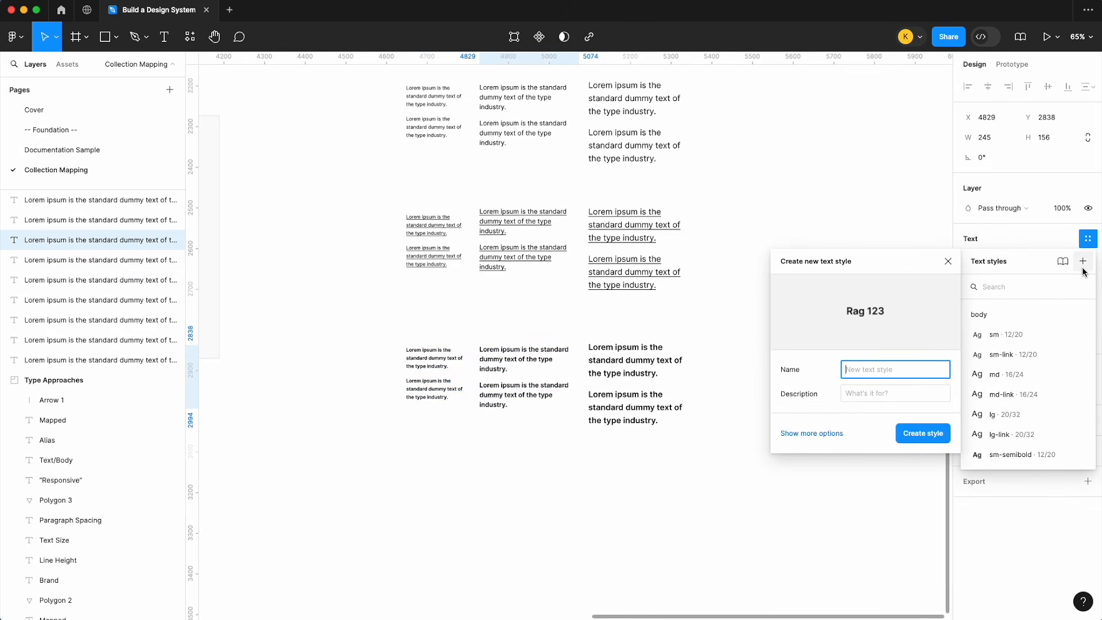
{"action": "type", "text": "body/md-semibo"}
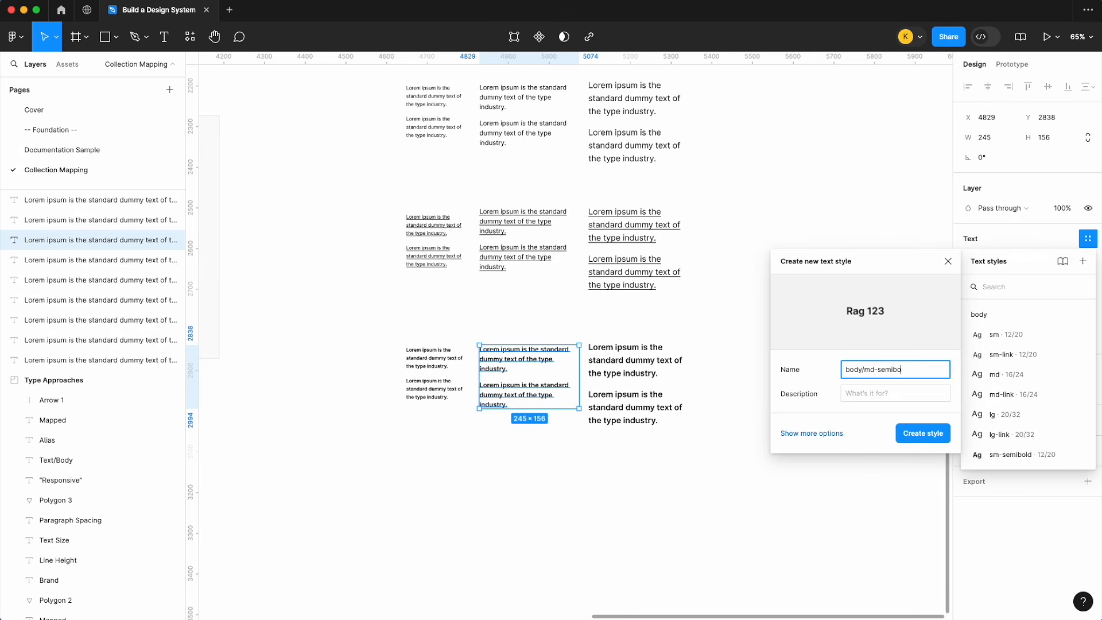
{"action": "type", "text": "ld"}
{"action": "key", "text": "Return"}
- Create a text style named body/lg-semibold from the large semibold text block
{"action": "left_click", "coordinate": [101, 220]}
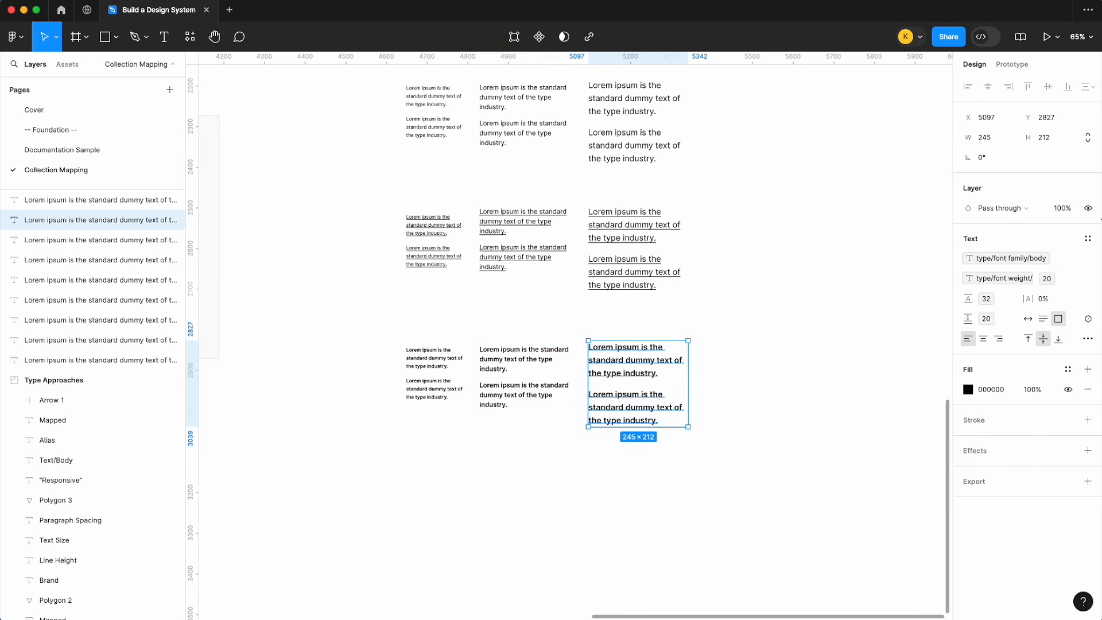
{"action": "left_click", "coordinate": [1087, 241]}
{"action": "left_click", "coordinate": [1083, 261]}
{"action": "type", "text": "bo"}
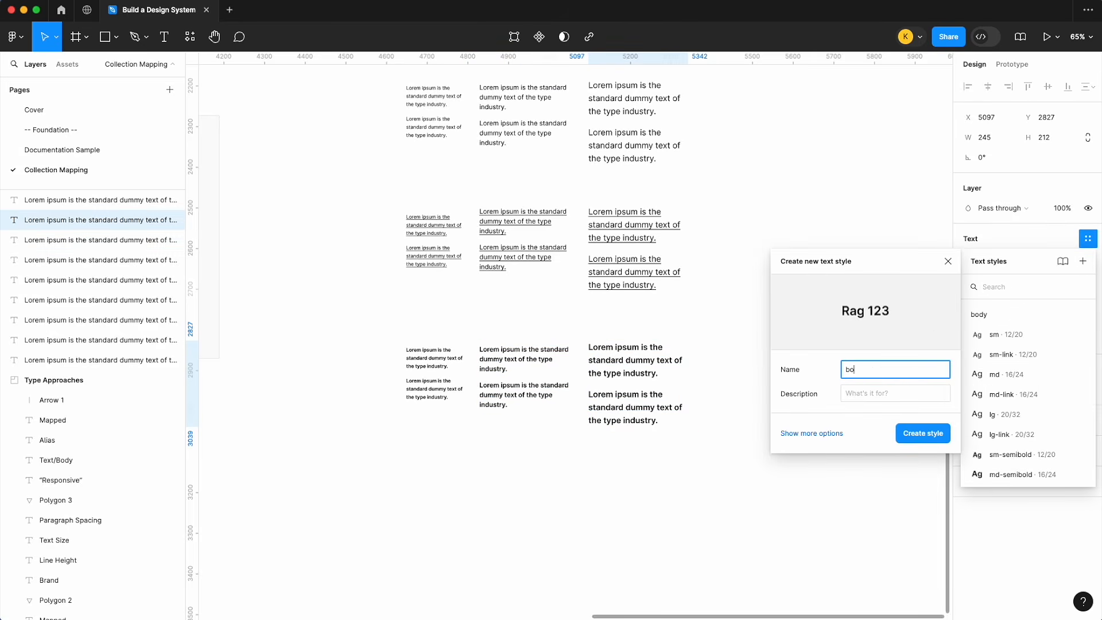
{"action": "type", "text": "dy/lg-"}
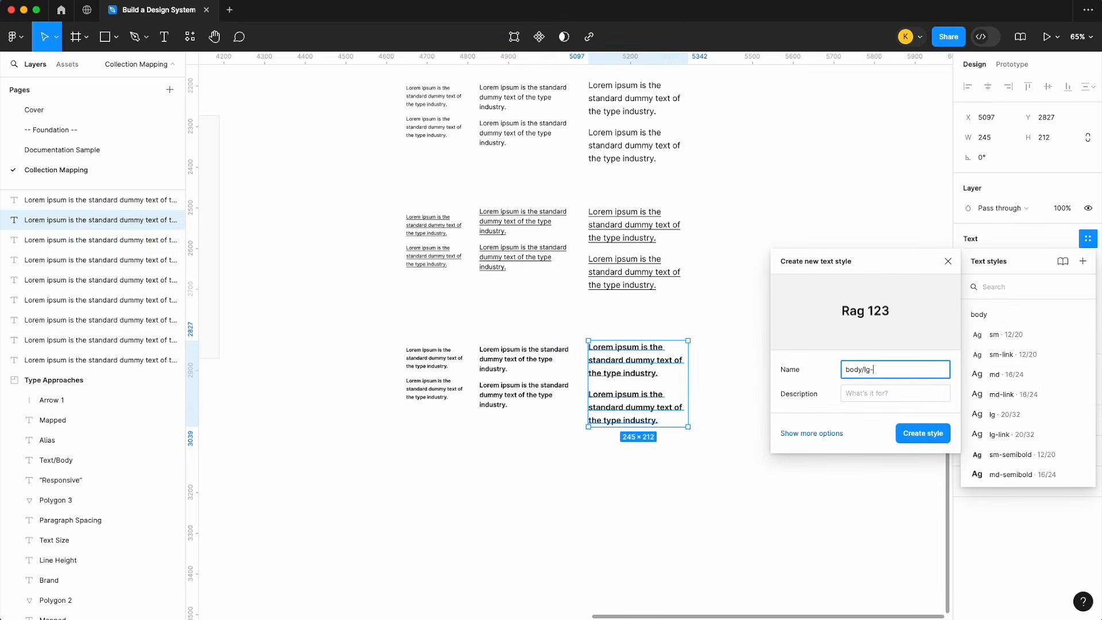
{"action": "type", "text": "semibold"}
{"action": "key", "text": "Return"}
{"action": "left_click", "coordinate": [815, 291]}
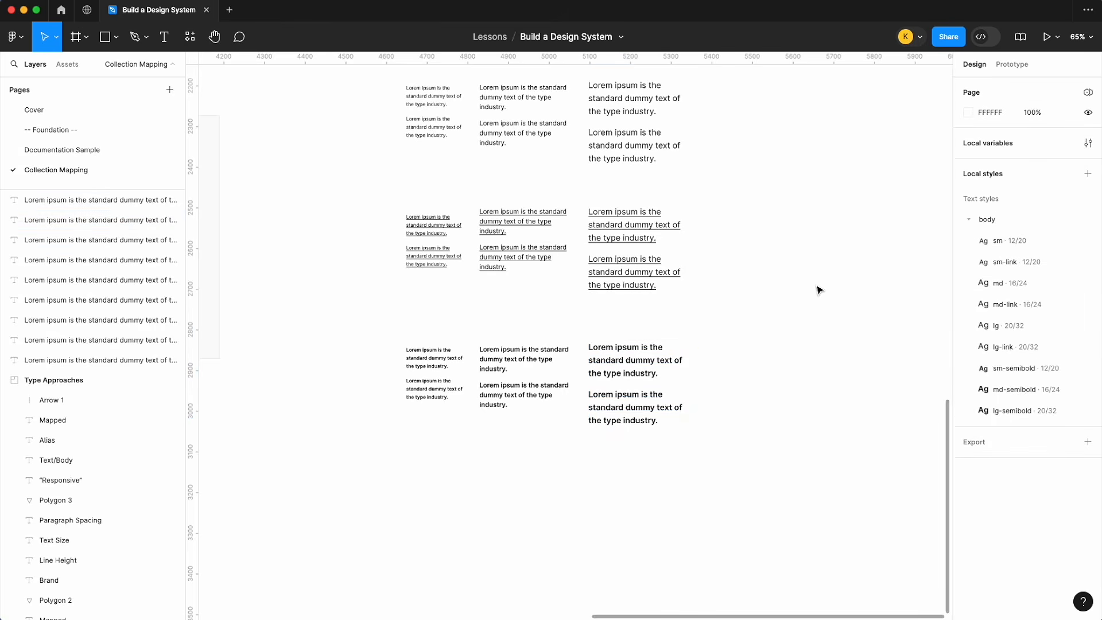
- Reorder the body styles so sm-semibold follows sm-link and md-semibold follows md-link
{"action": "left_click_drag", "start_coordinate": [1031, 370], "coordinate": [1030, 269]}
{"action": "left_click_drag", "start_coordinate": [1038, 393], "coordinate": [1031, 353]}
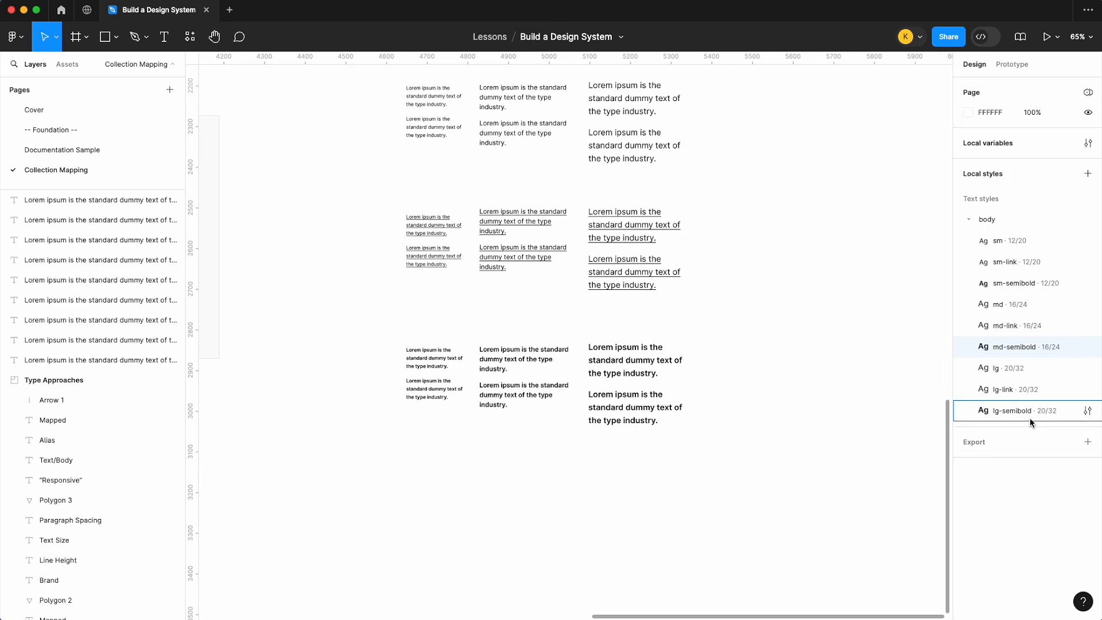
{"action": "left_click_drag", "start_coordinate": [1029, 418], "coordinate": [1030, 418]}
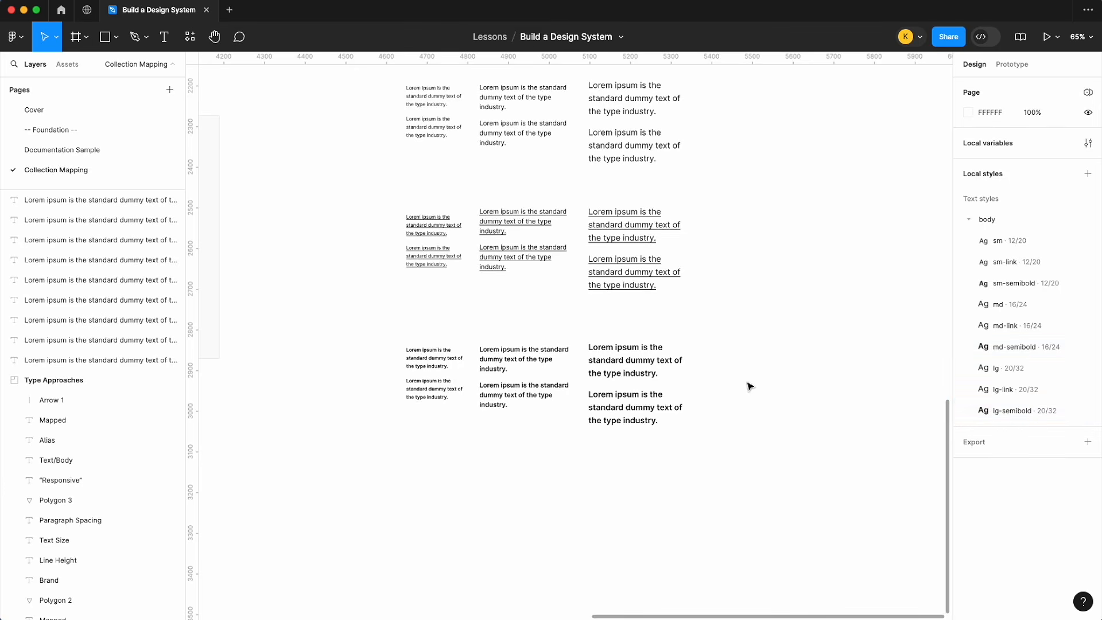
- Move all nine sample text blocks together further right on the canvas, starting at about X 5281
{"action": "scroll", "coordinate": [743, 382], "scroll_direction": "down", "scroll_amount": 3}
{"action": "scroll", "coordinate": [706, 368], "scroll_direction": "right", "scroll_amount": 2}
{"action": "left_click_drag", "start_coordinate": [696, 467], "coordinate": [641, 199]}
{"action": "scroll", "coordinate": [642, 198], "scroll_direction": "right", "scroll_amount": 1}
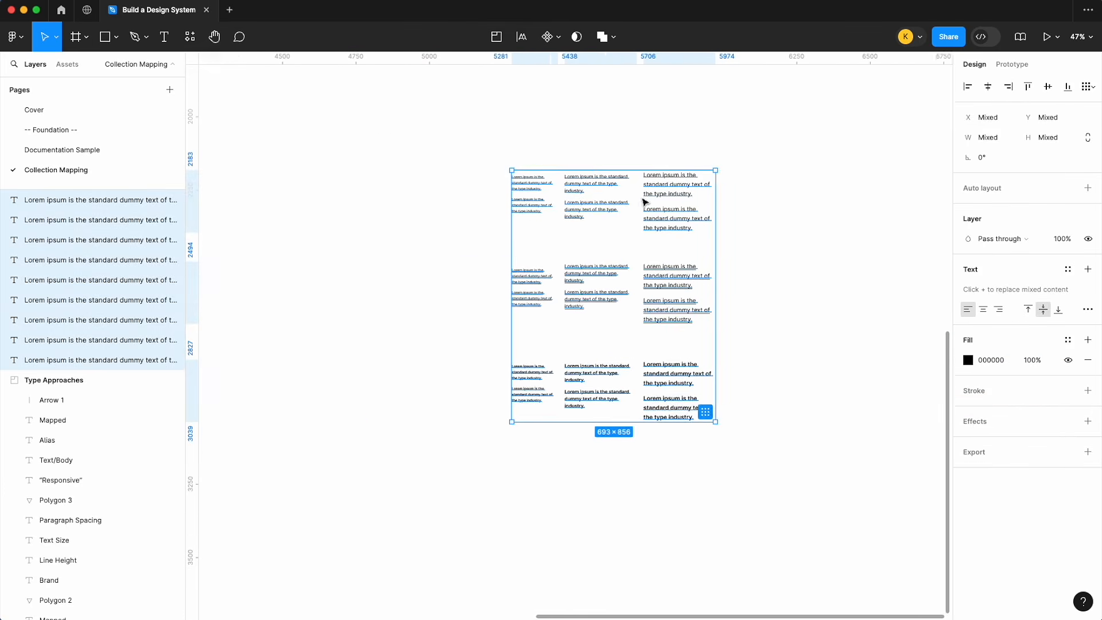
{"action": "left_click", "coordinate": [724, 210]}
{"action": "scroll", "coordinate": [725, 210], "scroll_direction": "up", "scroll_amount": 2}
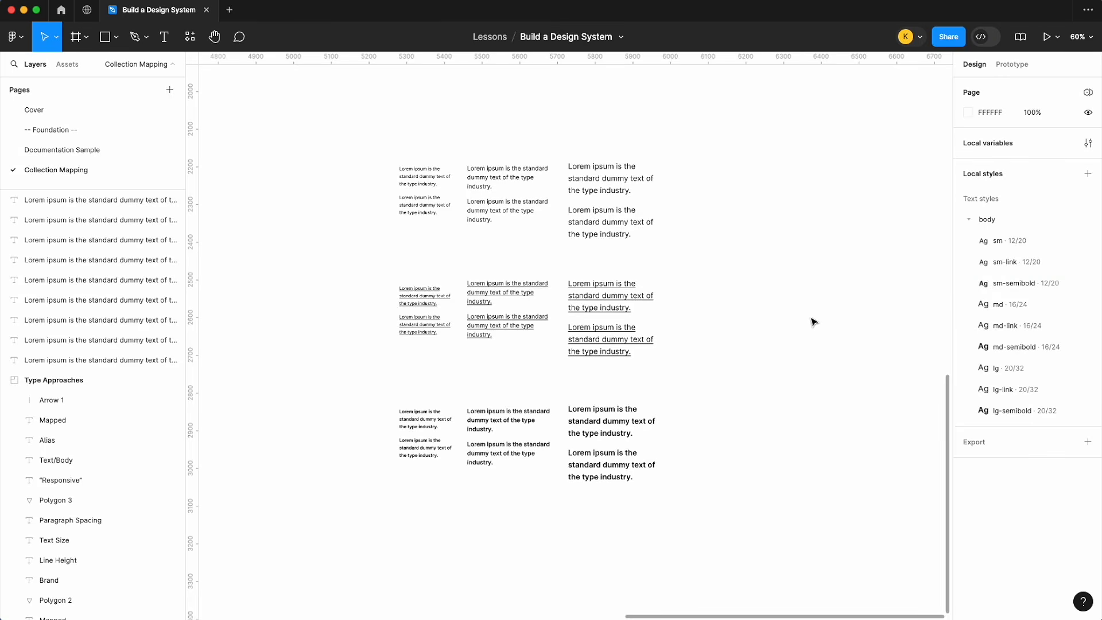
- Duplicate the large semibold text block into the empty canvas area up and to the right, at about X 6991, Y 51
{"action": "scroll", "coordinate": [809, 321], "scroll_direction": "right", "scroll_amount": 5}
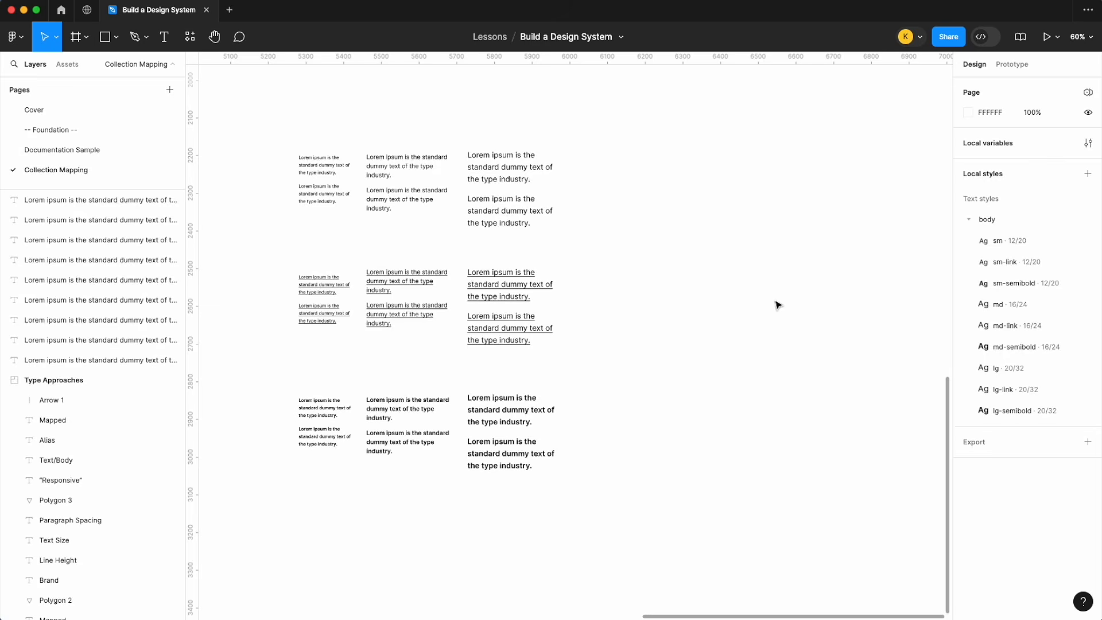
{"action": "scroll", "coordinate": [620, 323], "scroll_direction": "down", "scroll_amount": 2}
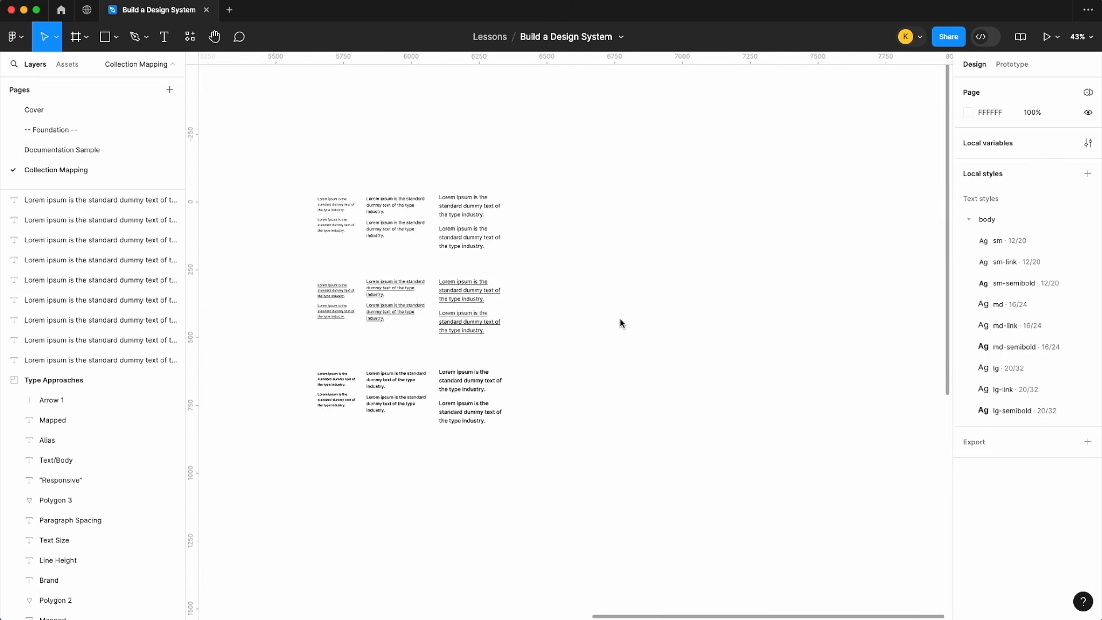
{"action": "left_click", "coordinate": [493, 406]}
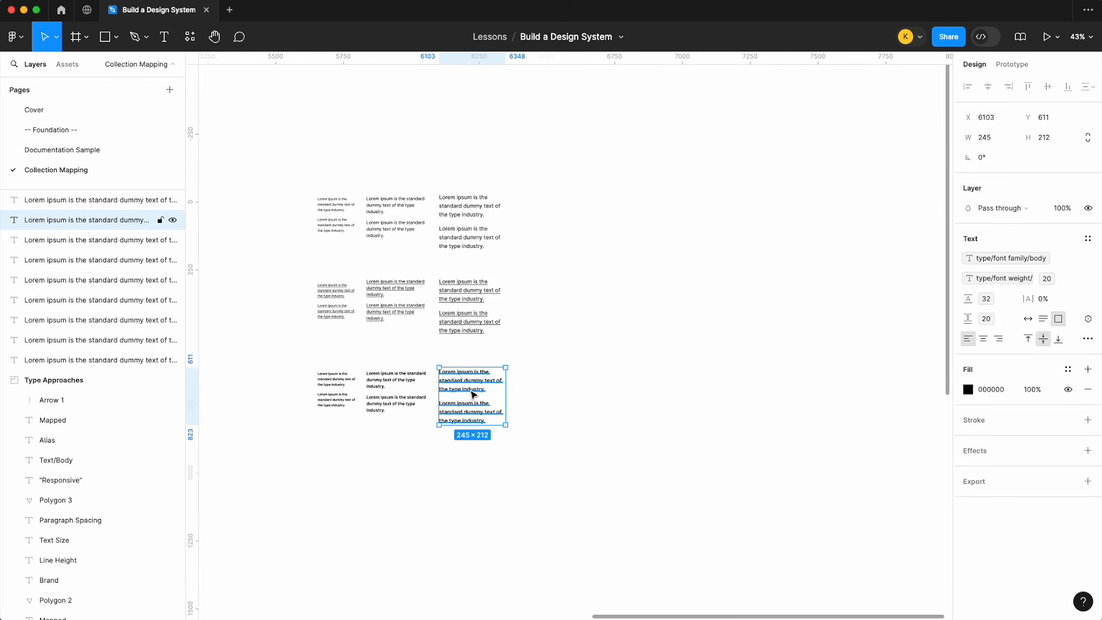
{"action": "left_click_drag", "start_coordinate": [473, 395], "coordinate": [713, 243]}
{"action": "scroll", "coordinate": [713, 243], "scroll_direction": "up", "scroll_amount": 5}
{"action": "scroll", "coordinate": [713, 241], "scroll_direction": "right", "scroll_amount": 4}
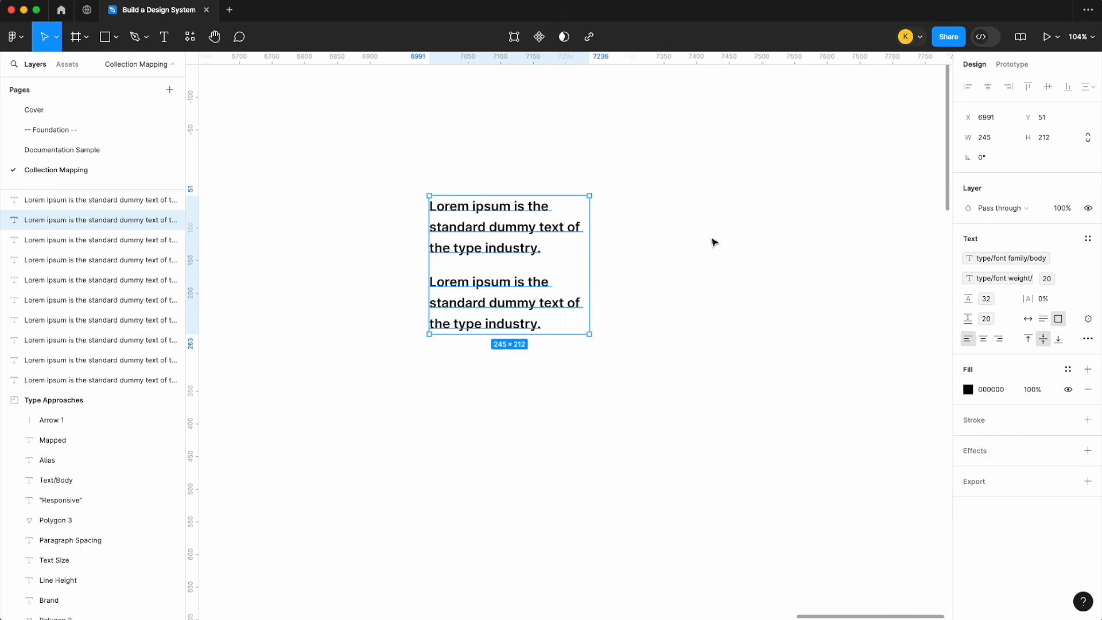
- Apply the heading font family variable to the duplicated text block
{"action": "left_click", "coordinate": [1040, 258]}
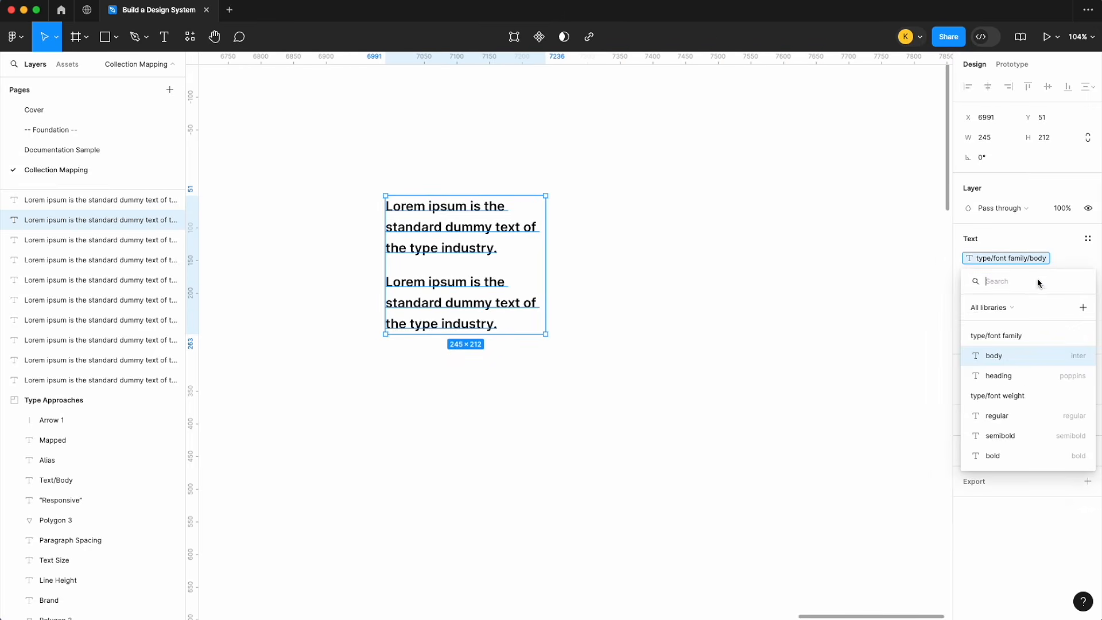
{"action": "left_click", "coordinate": [1019, 376]}
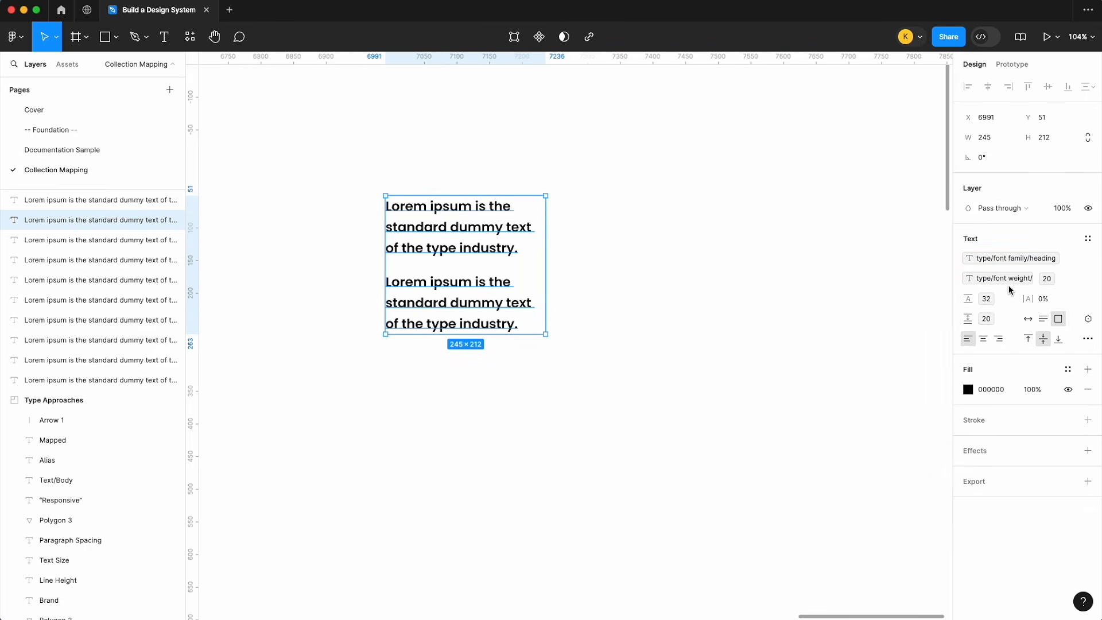
- Try the bold font weight variable on the duplicated text block and return it to semibold
{"action": "left_click", "coordinate": [991, 278]}
{"action": "scroll", "coordinate": [1006, 484], "scroll_direction": "down", "scroll_amount": 1}
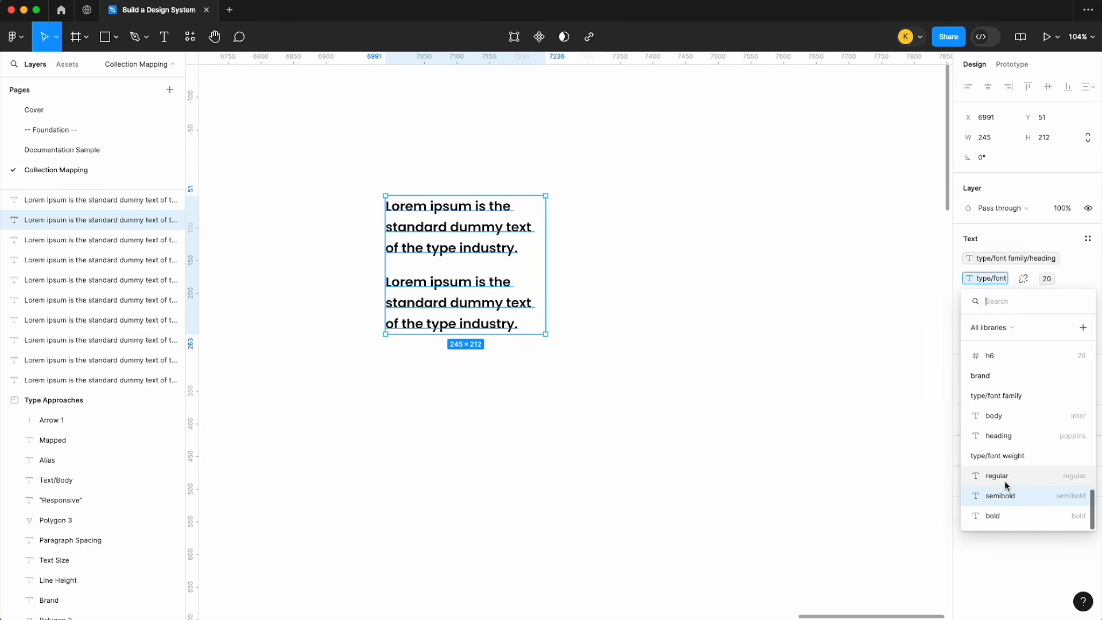
{"action": "left_click", "coordinate": [1013, 514]}
{"action": "left_click", "coordinate": [1005, 283]}
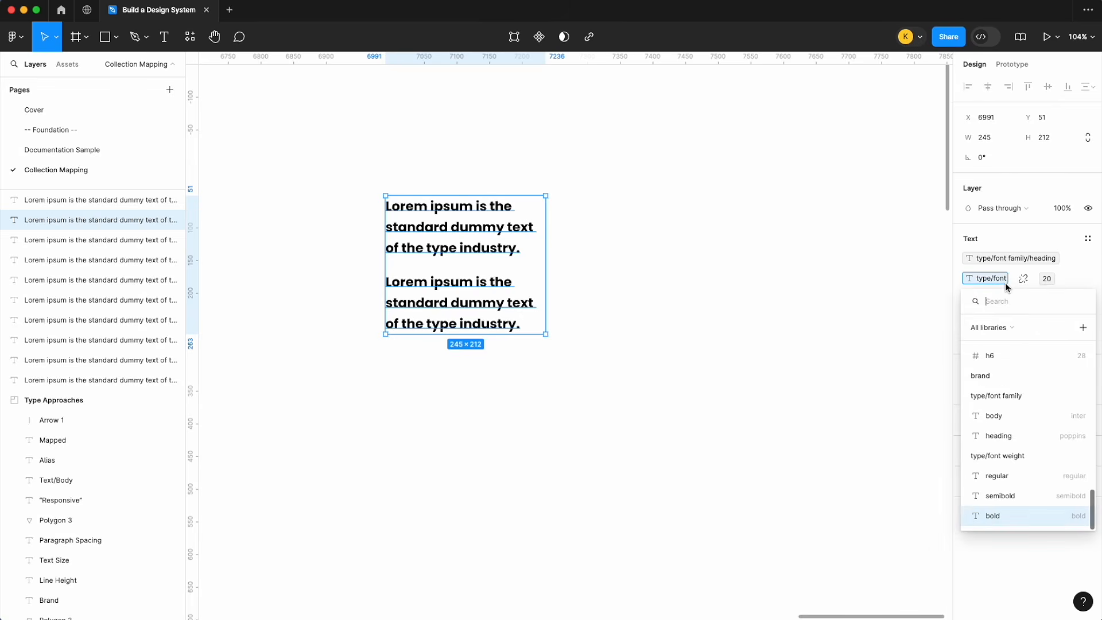
{"action": "left_click", "coordinate": [1005, 497]}
{"action": "scroll", "coordinate": [631, 267], "scroll_direction": "right", "scroll_amount": 3}
{"action": "scroll", "coordinate": [631, 268], "scroll_direction": "left", "scroll_amount": 3}
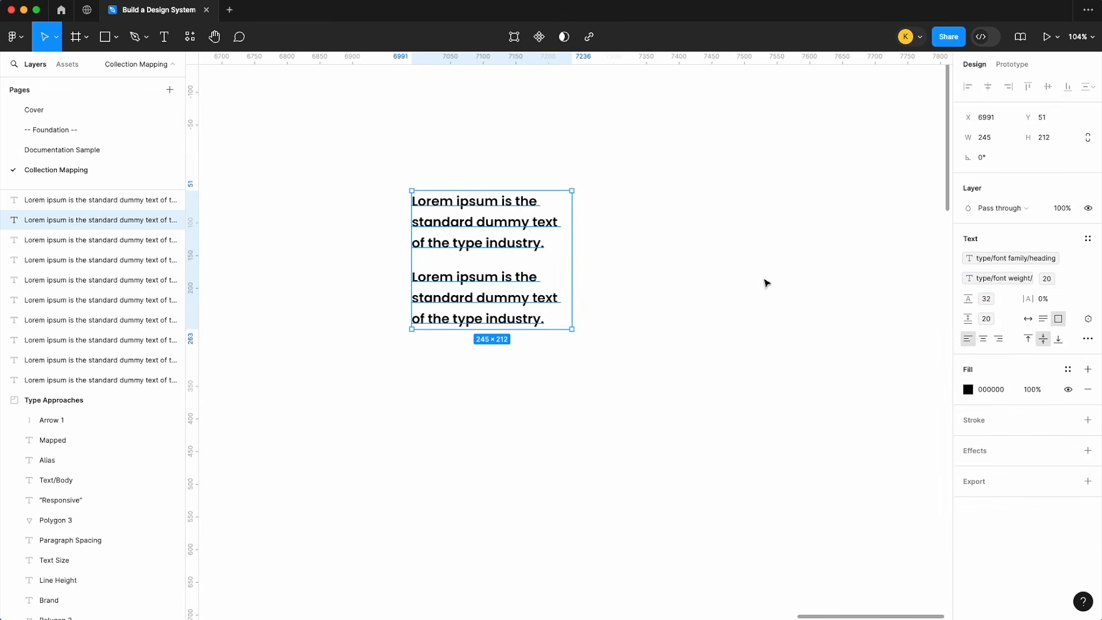
{"action": "left_click", "coordinate": [918, 282]}
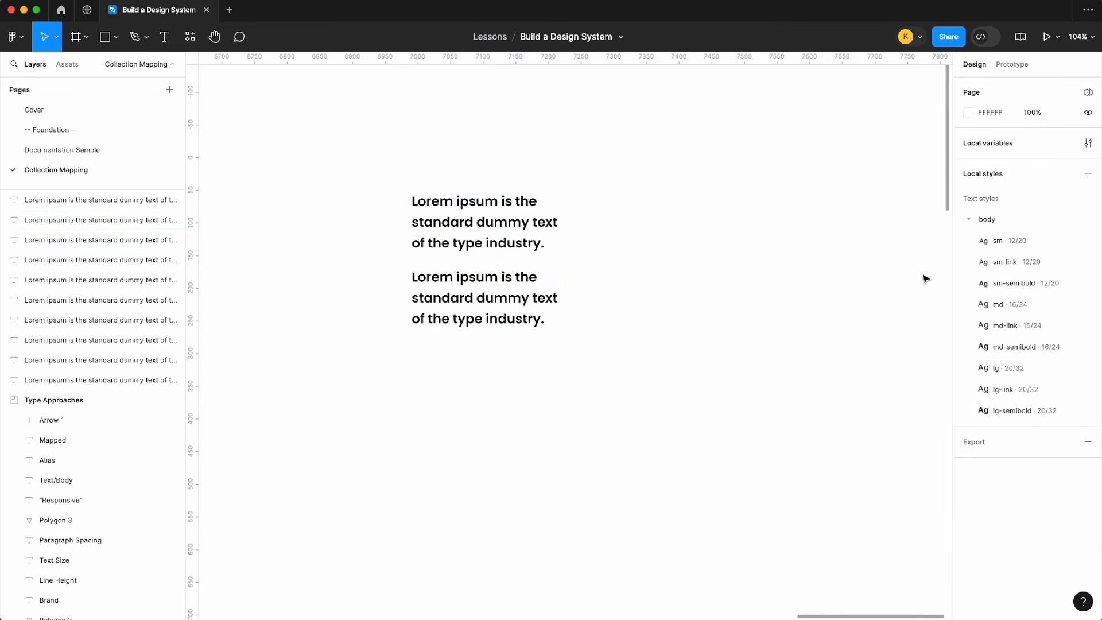
- Apply the h1 heading variables to the text block: font size 60, line height 72 and paragraph spacing 48
{"action": "left_click", "coordinate": [539, 253]}
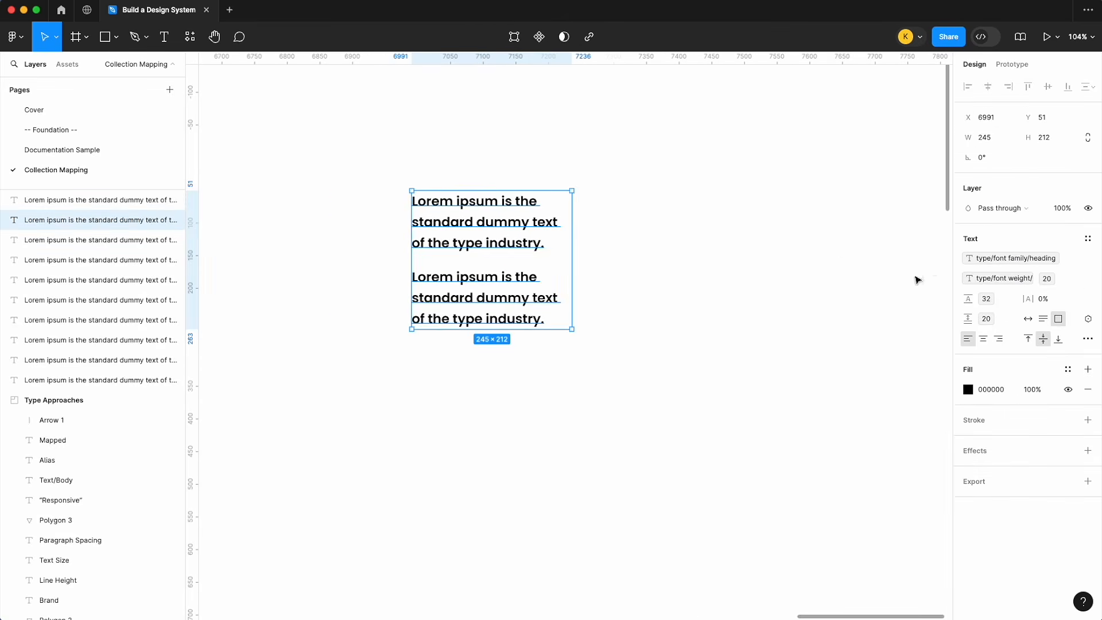
{"action": "left_click", "coordinate": [1047, 278]}
{"action": "scroll", "coordinate": [1018, 433], "scroll_direction": "down", "scroll_amount": 5}
{"action": "scroll", "coordinate": [1017, 433], "scroll_direction": "up", "scroll_amount": 5}
{"action": "left_click", "coordinate": [1017, 467]}
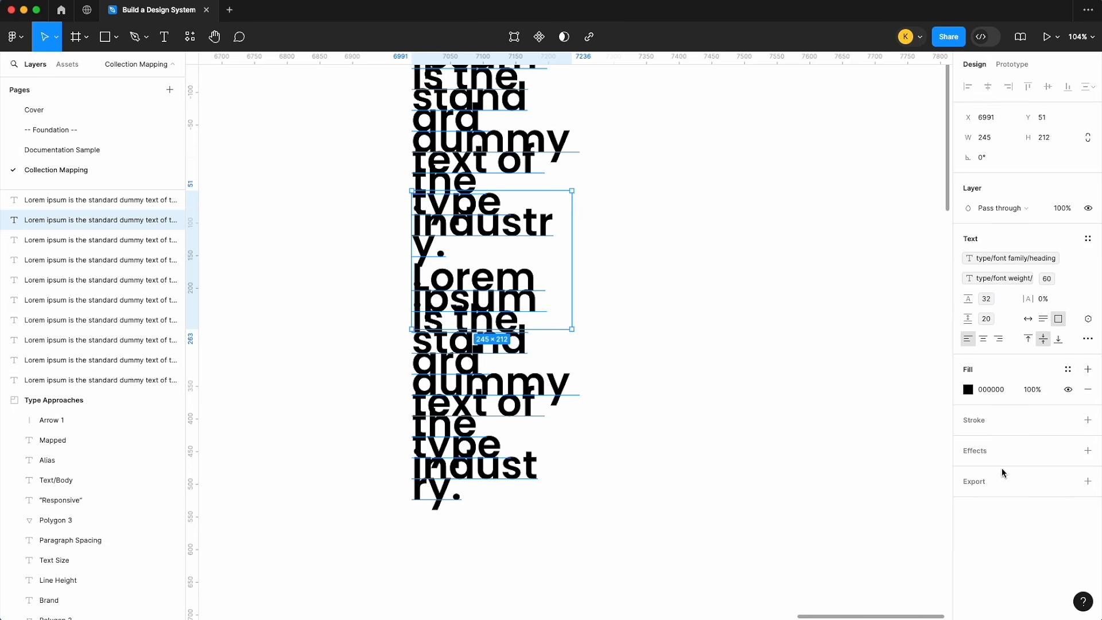
{"action": "scroll", "coordinate": [1019, 459], "scroll_direction": "down", "scroll_amount": 1}
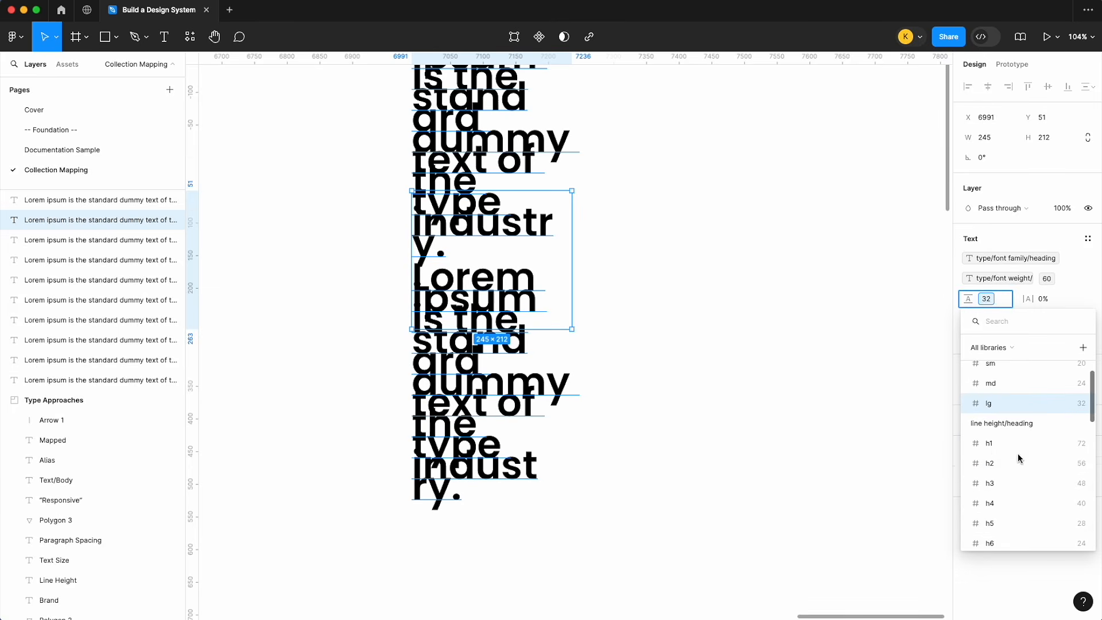
{"action": "left_click", "coordinate": [1018, 452]}
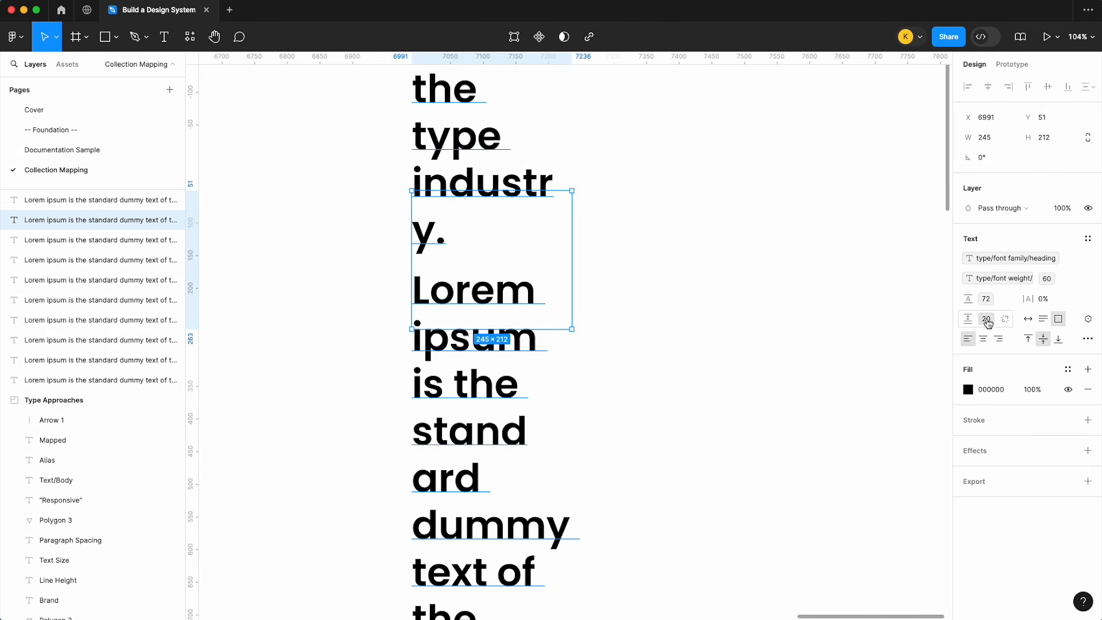
{"action": "left_click", "coordinate": [1005, 318]}
{"action": "scroll", "coordinate": [1008, 482], "scroll_direction": "down", "scroll_amount": 1}
{"action": "scroll", "coordinate": [1008, 479], "scroll_direction": "down", "scroll_amount": 1}
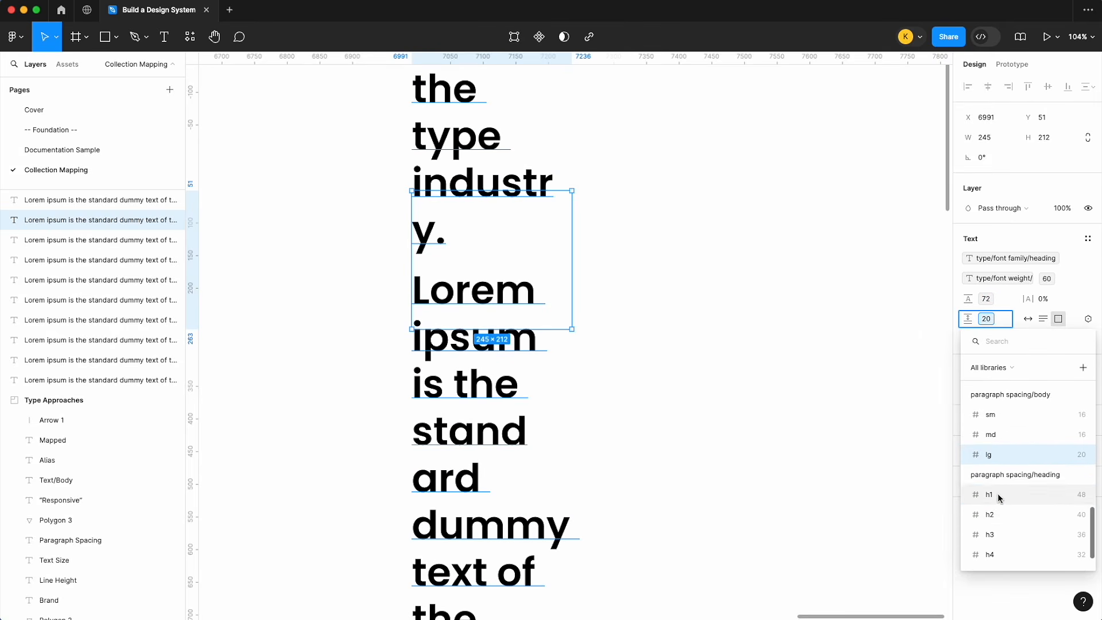
{"action": "left_click", "coordinate": [998, 495]}
- Resize the h1 text block to about 1172 × 354 and move it up to about Y -76
{"action": "scroll", "coordinate": [697, 244], "scroll_direction": "down", "scroll_amount": 5}
{"action": "left_click_drag", "start_coordinate": [712, 249], "coordinate": [919, 247]}
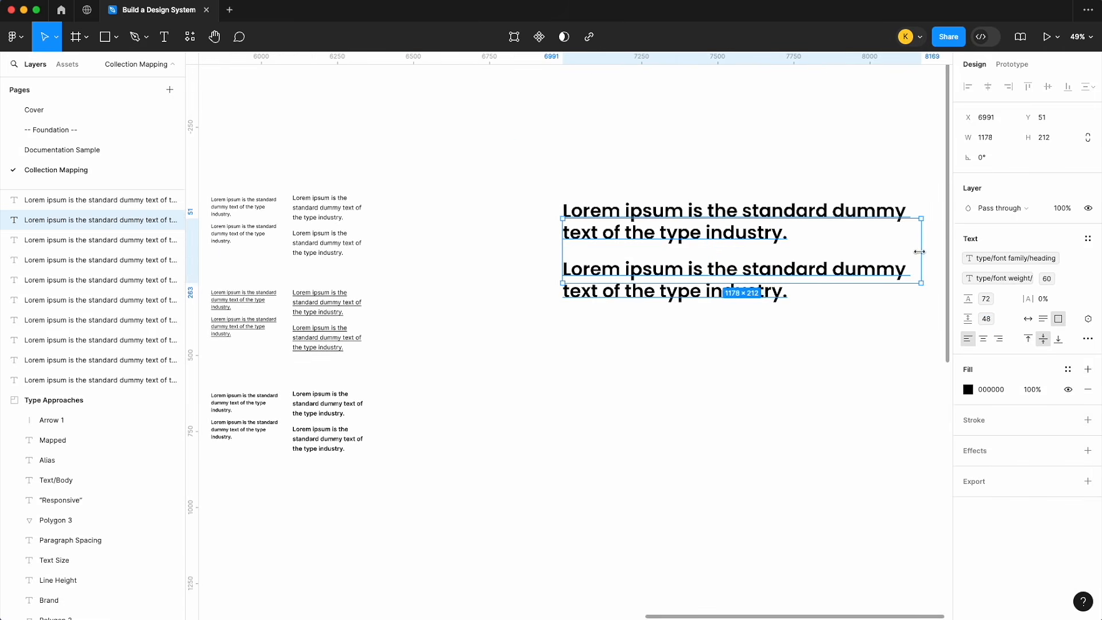
{"action": "left_click_drag", "start_coordinate": [860, 283], "coordinate": [859, 324]}
{"action": "left_click_drag", "start_coordinate": [762, 254], "coordinate": [762, 215]}
- Create a text style named heading/h1 from the resized text block
{"action": "scroll", "coordinate": [761, 215], "scroll_direction": "right", "scroll_amount": 2}
{"action": "left_click", "coordinate": [1088, 239]}
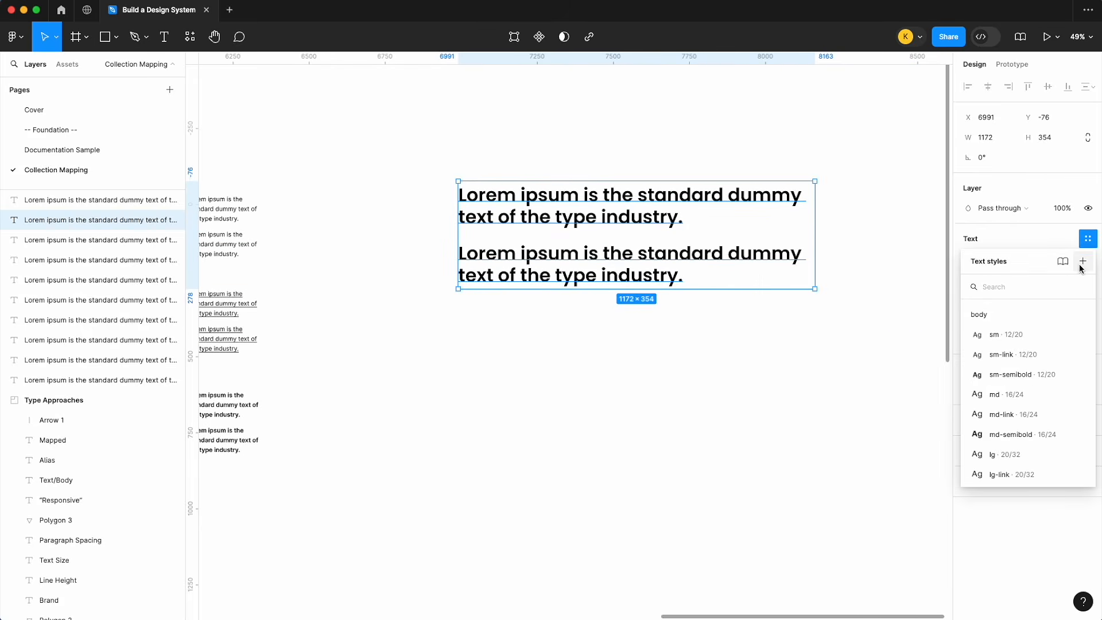
{"action": "left_click", "coordinate": [1083, 262]}
{"action": "type", "text": "headi"}
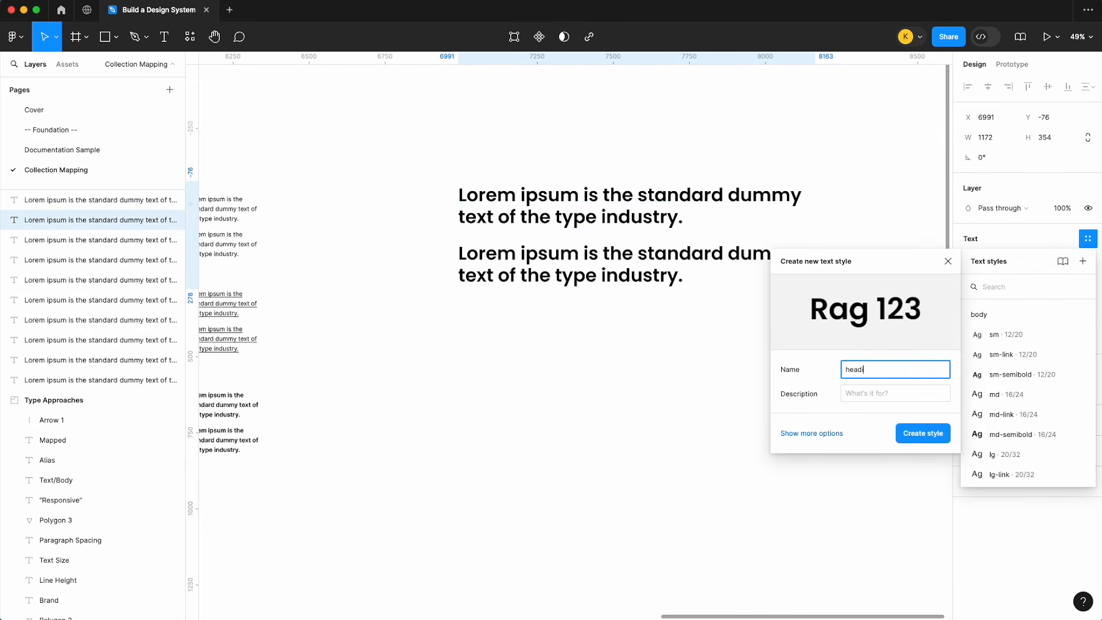
{"action": "type", "text": "ng/h1"}
{"action": "key", "text": "Return"}
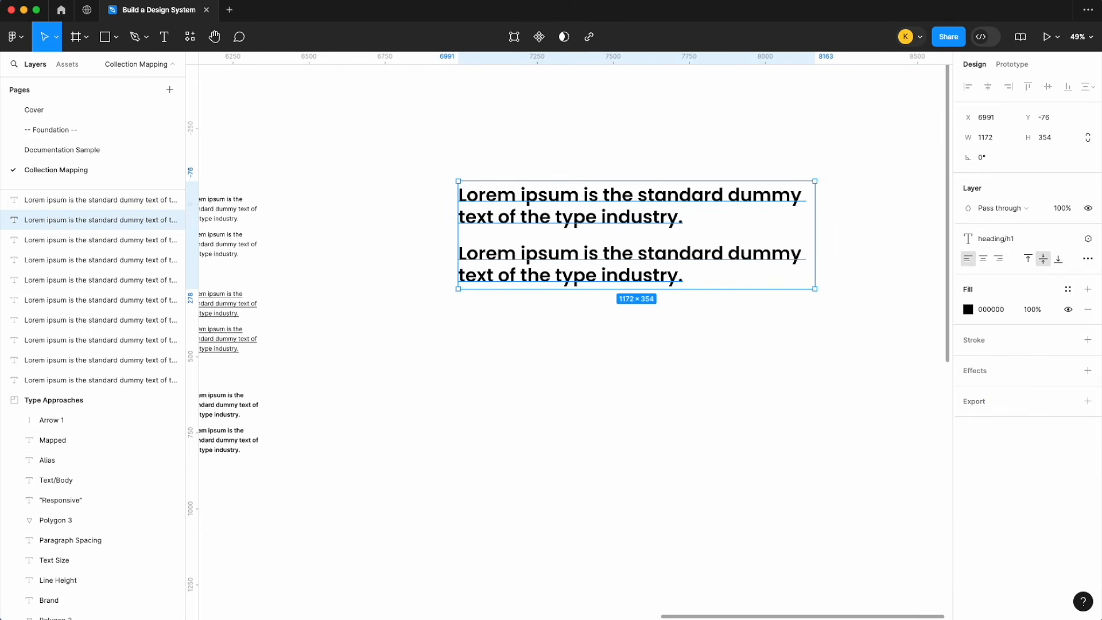
- Duplicate the h1 text block below itself at about Y 336 and detach the copy's text style
{"action": "left_click_drag", "start_coordinate": [651, 219], "coordinate": [651, 343]}
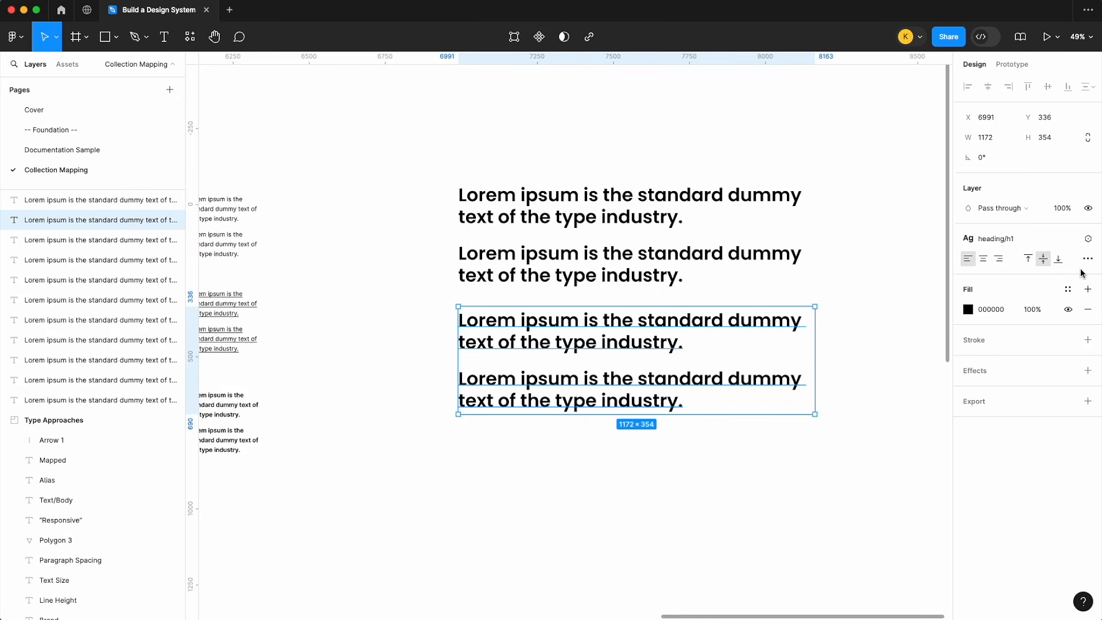
{"action": "left_click", "coordinate": [1071, 239]}
- Apply the h2 heading variables to the copy: font size 48, line height 56 and paragraph spacing 40
{"action": "left_click", "coordinate": [1045, 281]}
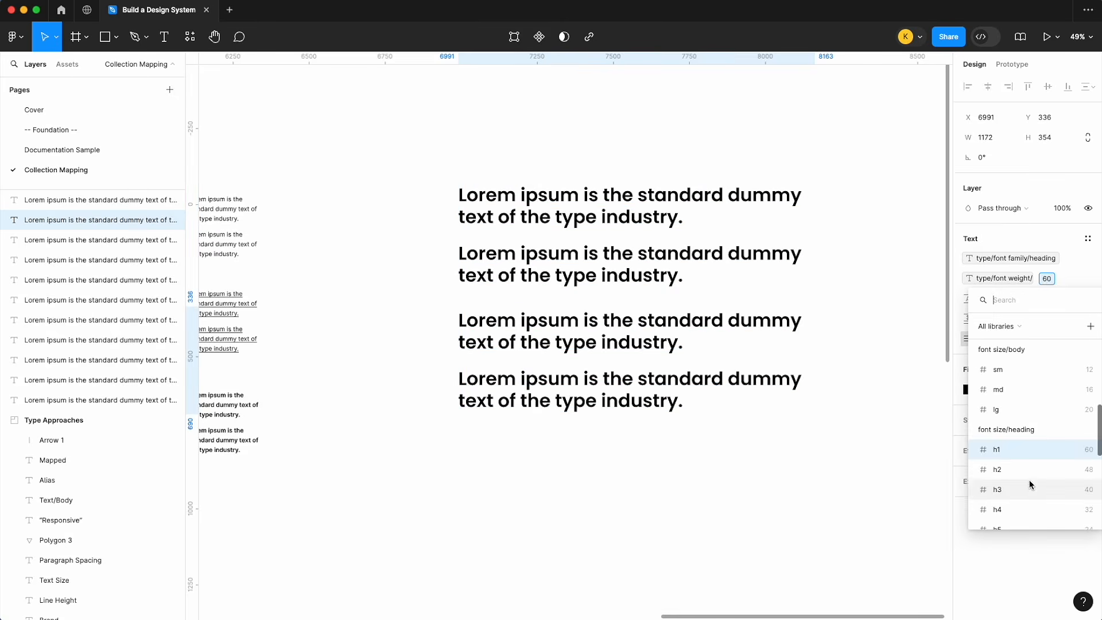
{"action": "left_click", "coordinate": [1027, 484]}
{"action": "left_click", "coordinate": [987, 299]}
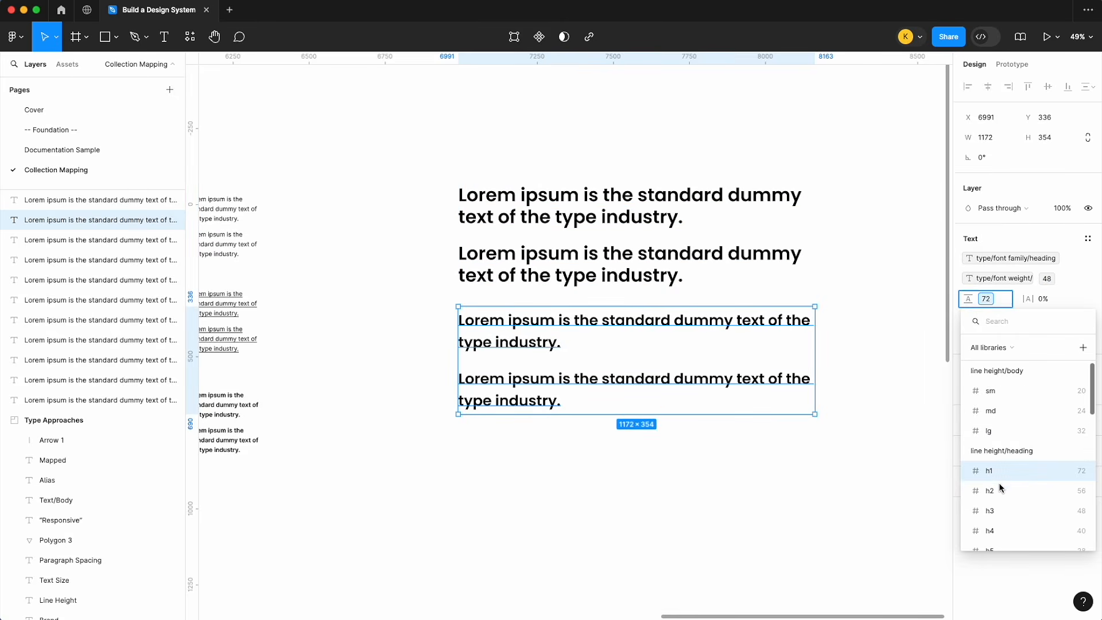
{"action": "left_click", "coordinate": [1001, 491]}
{"action": "left_click", "coordinate": [985, 318]}
{"action": "left_click", "coordinate": [998, 510]}
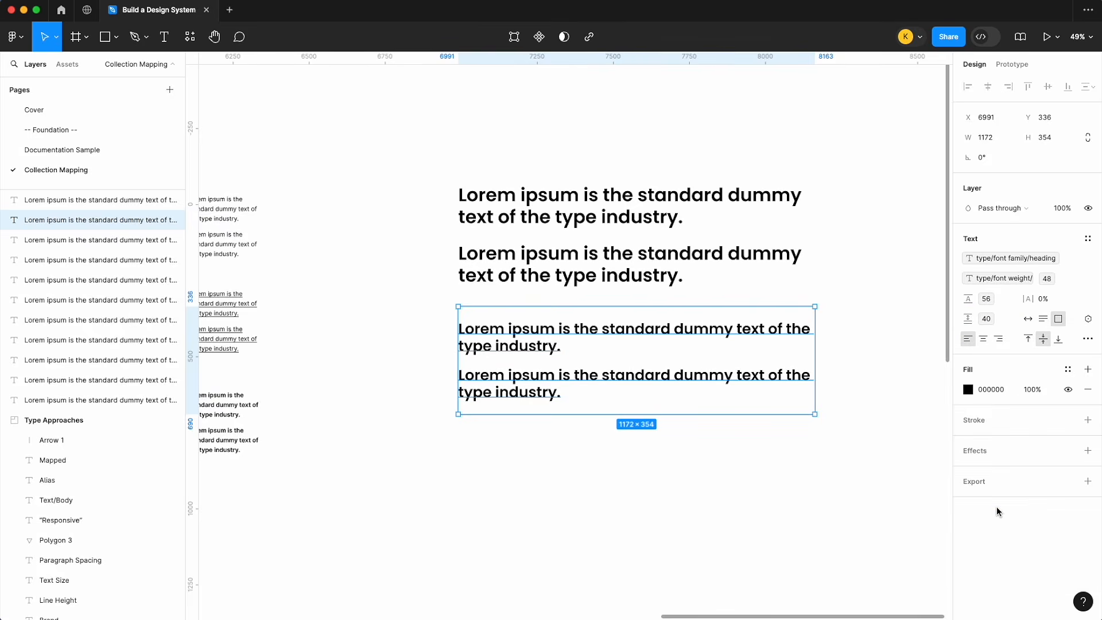
- Create a text style named heading/h2 from the second heading block
{"action": "left_click", "coordinate": [1087, 241]}
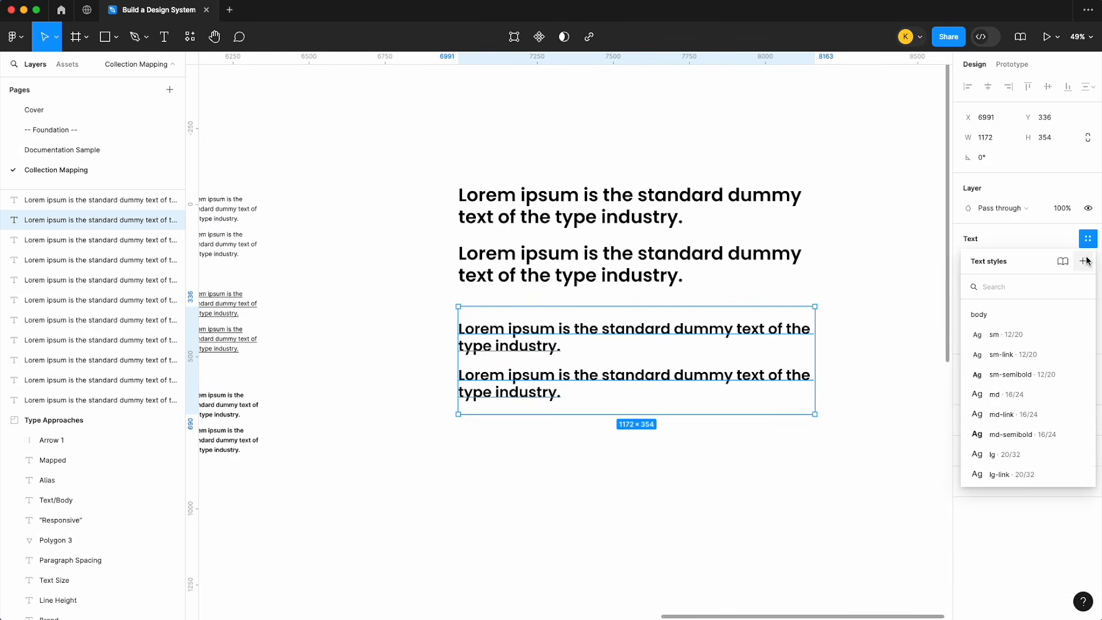
{"action": "left_click", "coordinate": [1082, 261]}
{"action": "type", "text": "heading"}
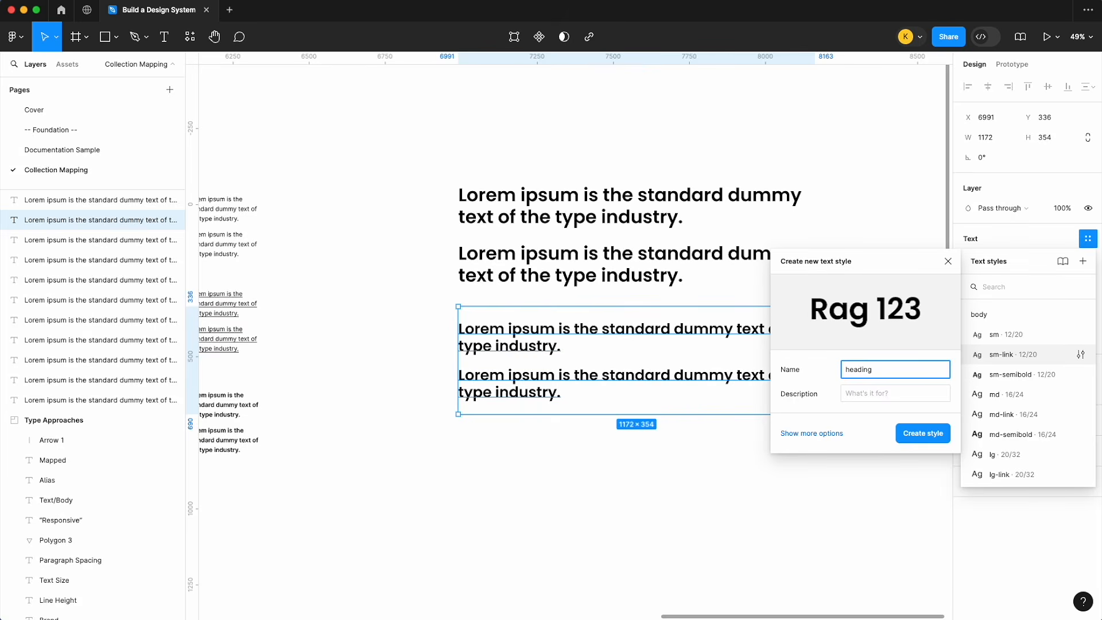
{"action": "key", "text": "Return"}
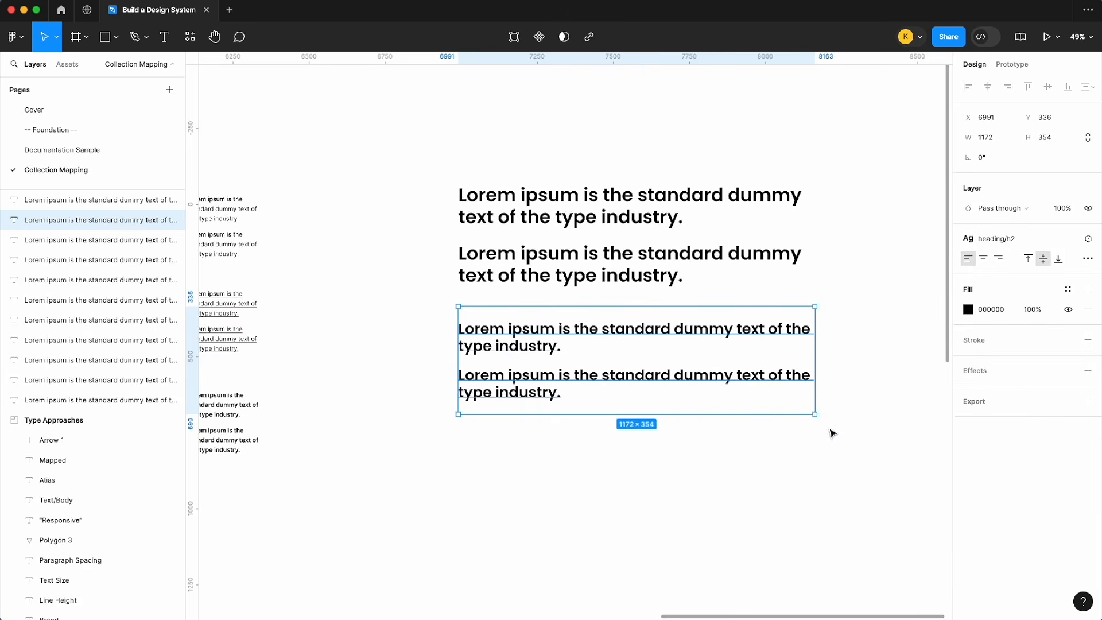
{"action": "left_click", "coordinate": [829, 432]}
- Duplicate the h2 text block below itself at about Y 733 and detach the copy's text style
{"action": "left_click_drag", "start_coordinate": [604, 367], "coordinate": [625, 511]}
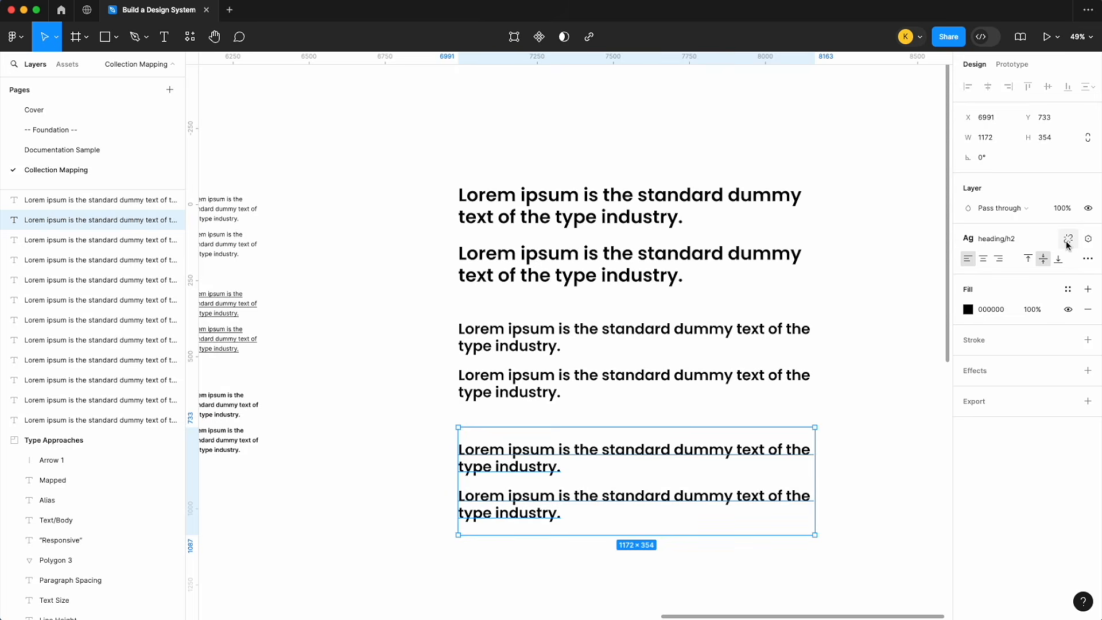
{"action": "left_click", "coordinate": [1086, 237]}
- Apply the h3 heading variables to the third block: font size 40, line height 48 and paragraph spacing 36
{"action": "left_click", "coordinate": [1046, 278]}
{"action": "left_click", "coordinate": [1014, 469]}
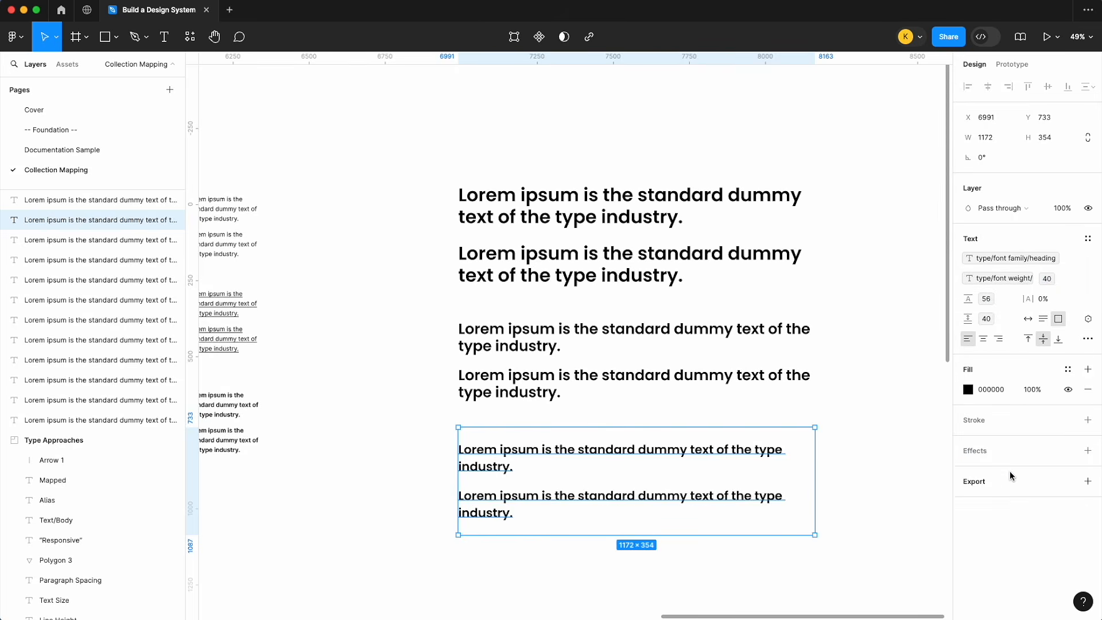
{"action": "left_click", "coordinate": [986, 299]}
{"action": "left_click", "coordinate": [1004, 494]}
{"action": "left_click", "coordinate": [987, 319]}
{"action": "left_click", "coordinate": [996, 513]}
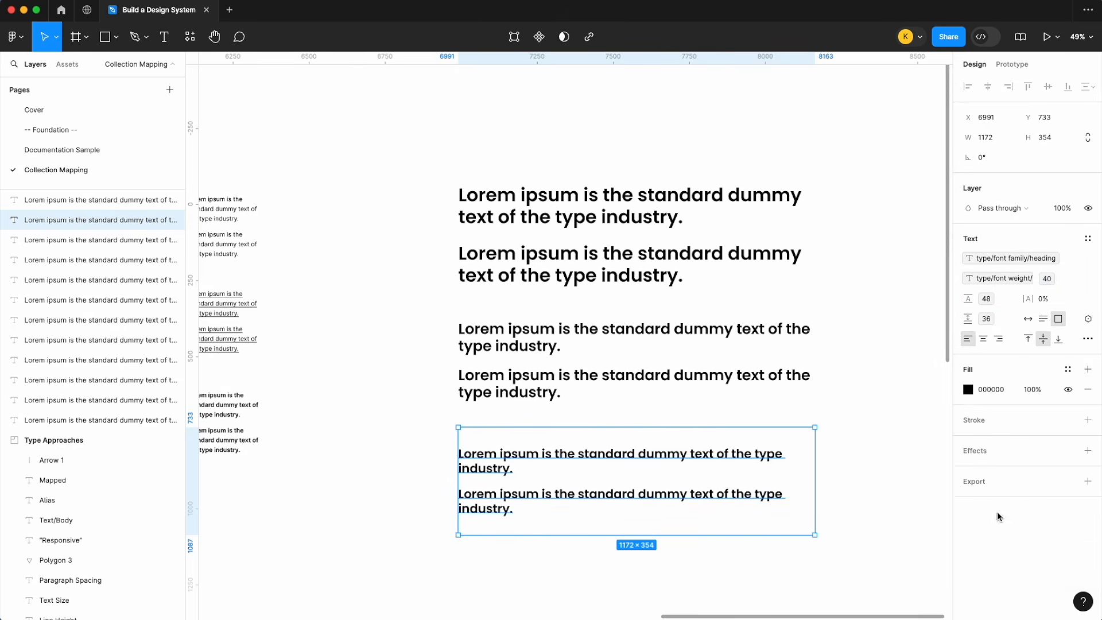
- Create a text style from the third heading block, naming it heading/h2
{"action": "left_click", "coordinate": [1087, 238]}
{"action": "left_click", "coordinate": [1082, 261]}
{"action": "type", "text": "heading/h2"}
{"action": "key", "text": "Return"}
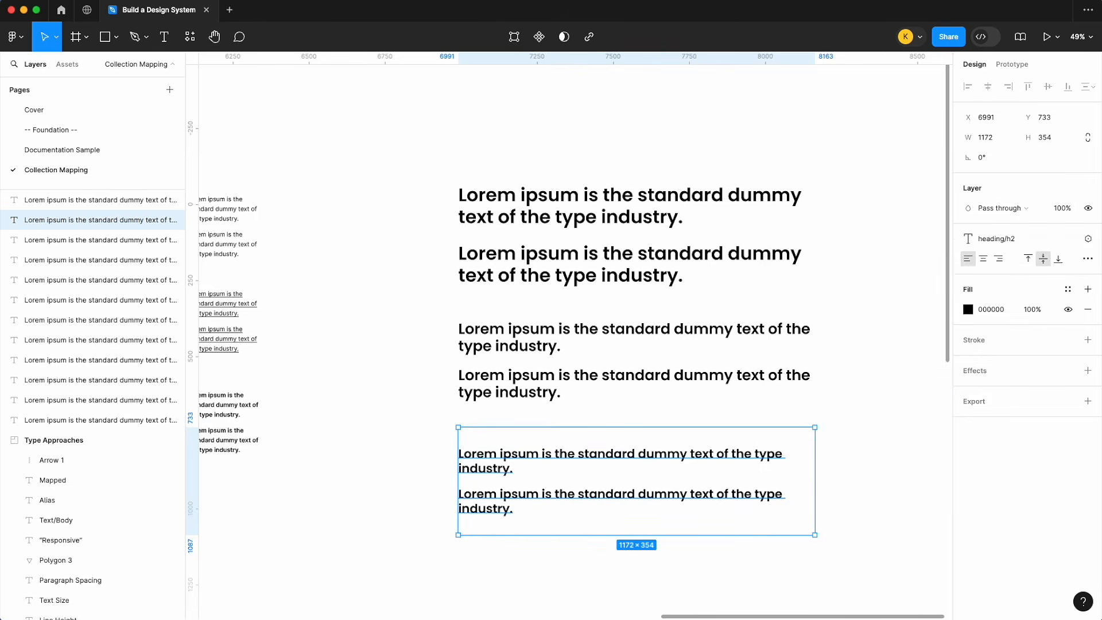
- Rename the 40/48 heading text style to h3
{"action": "scroll", "coordinate": [924, 288], "scroll_direction": "down", "scroll_amount": 5}
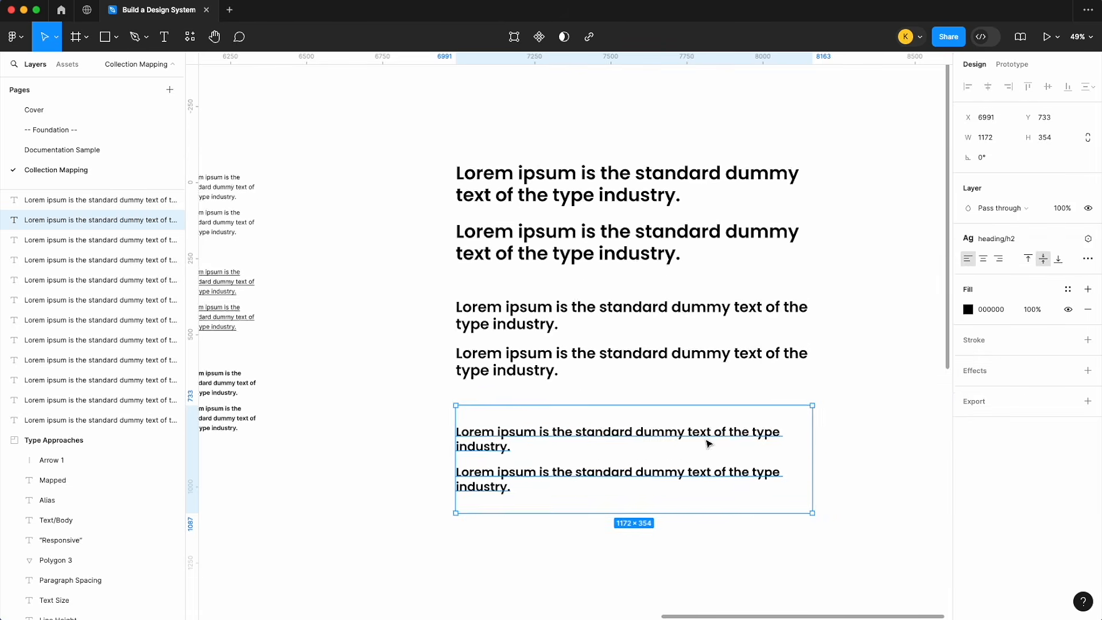
{"action": "left_click", "coordinate": [1023, 240]}
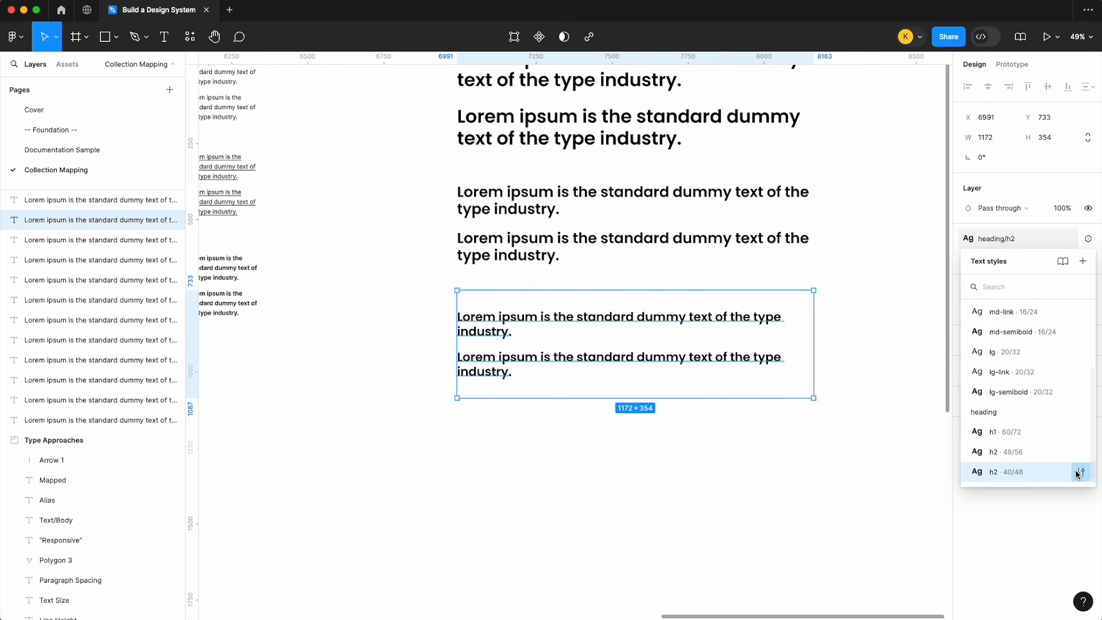
{"action": "left_click", "coordinate": [1081, 473]}
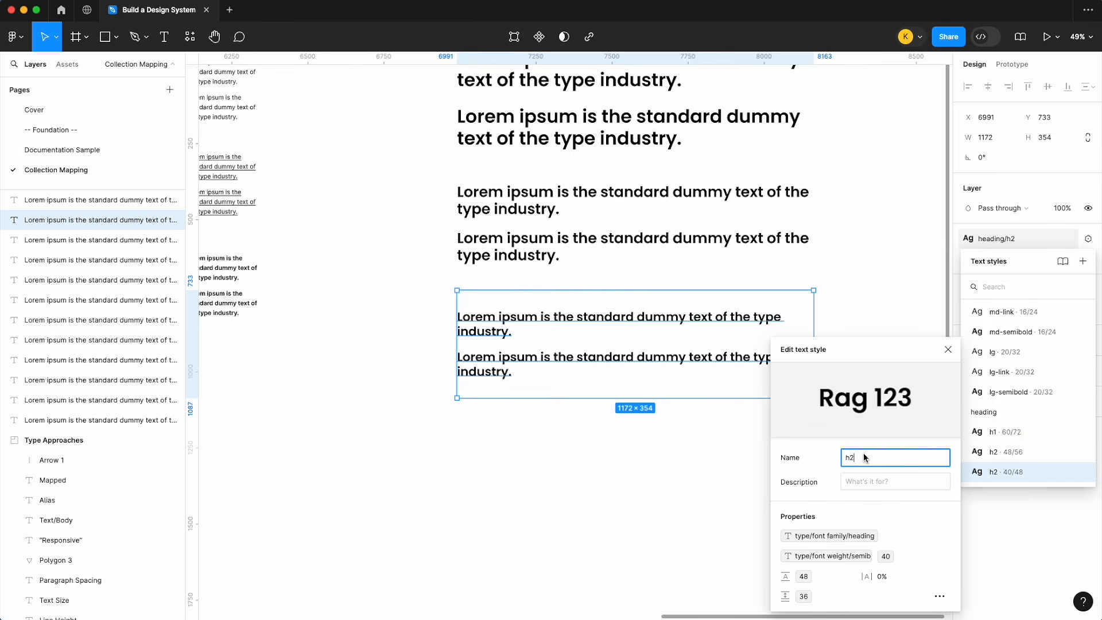
{"action": "key", "text": "Return"}
- Duplicate the h3 text block directly below itself
{"action": "left_click", "coordinate": [675, 366]}
{"action": "left_click_drag", "start_coordinate": [675, 367], "coordinate": [664, 466]}
{"action": "key", "text": "Escape"}
- Narrow the h3 text block to about 919 wide and resize its copy to about 938 × 239 at Y 1050
{"action": "left_click", "coordinate": [696, 362]}
{"action": "left_click_drag", "start_coordinate": [812, 335], "coordinate": [736, 335]}
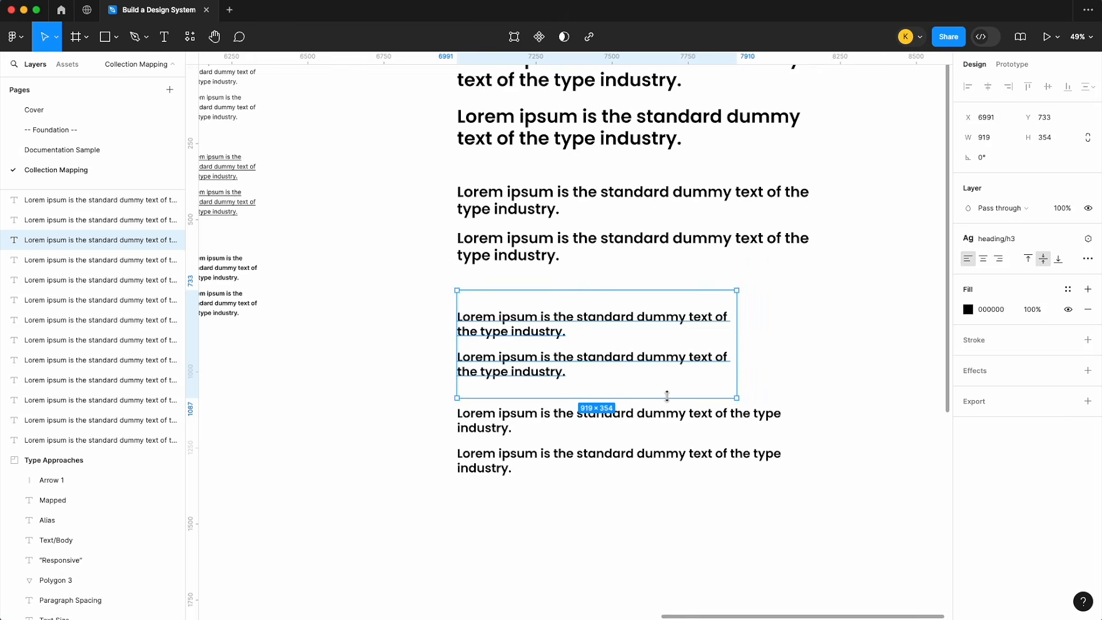
{"action": "left_click", "coordinate": [642, 454]}
{"action": "left_click_drag", "start_coordinate": [667, 465], "coordinate": [667, 459]}
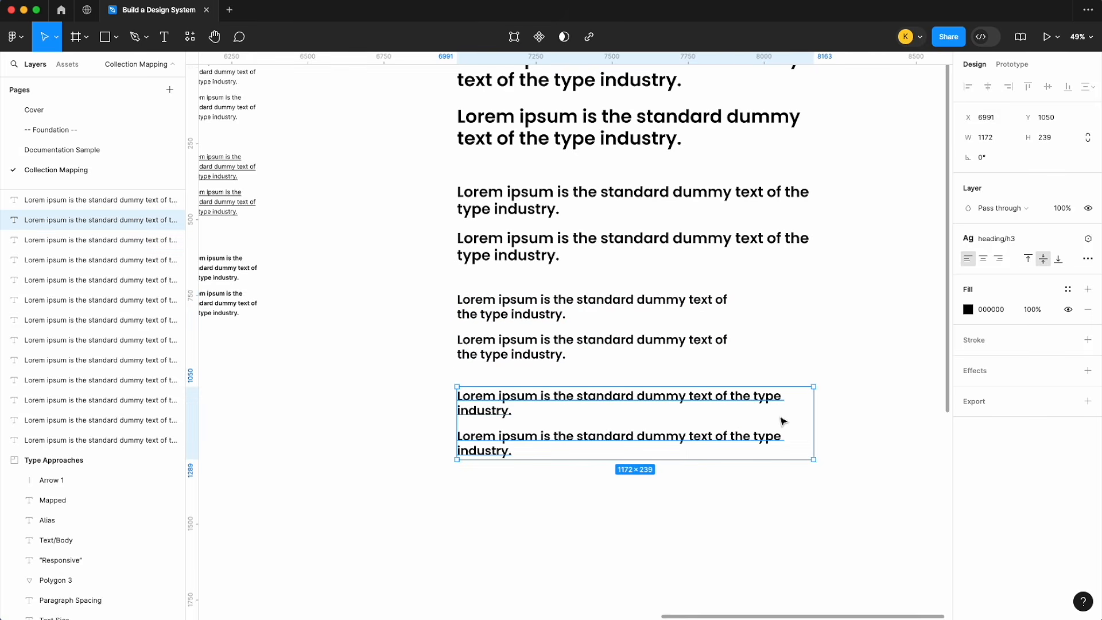
{"action": "left_click_drag", "start_coordinate": [812, 405], "coordinate": [743, 405]}
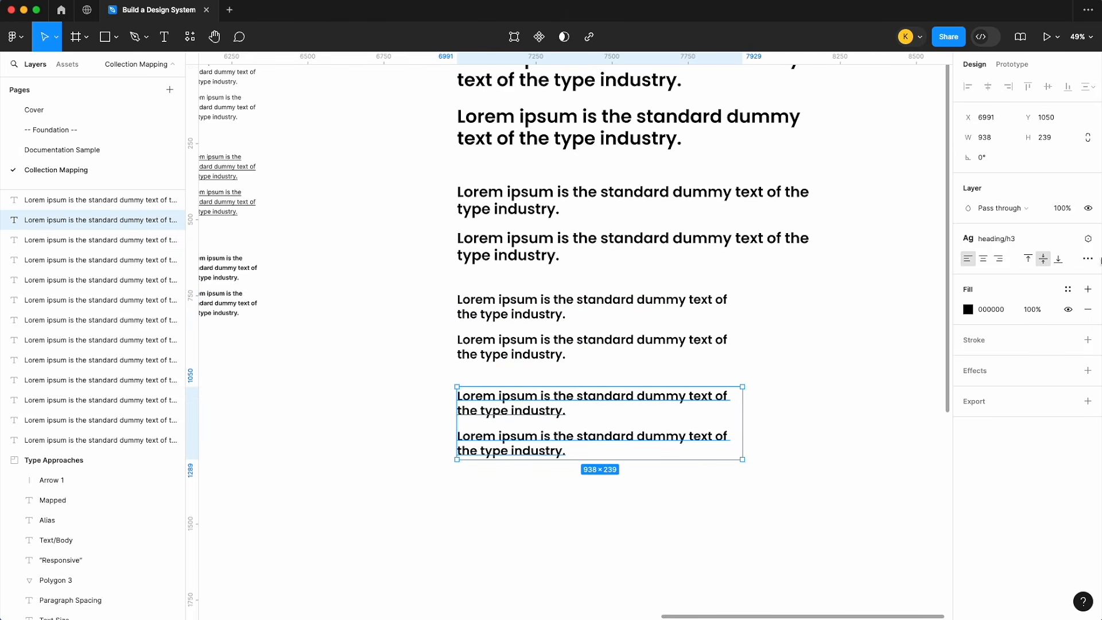
- Detach the heading/h3 style from the new copy and bind its size, line height and paragraph spacing to h4 variables (32, 40, 32)
{"action": "left_click", "coordinate": [1041, 239]}
{"action": "left_click", "coordinate": [1068, 241]}
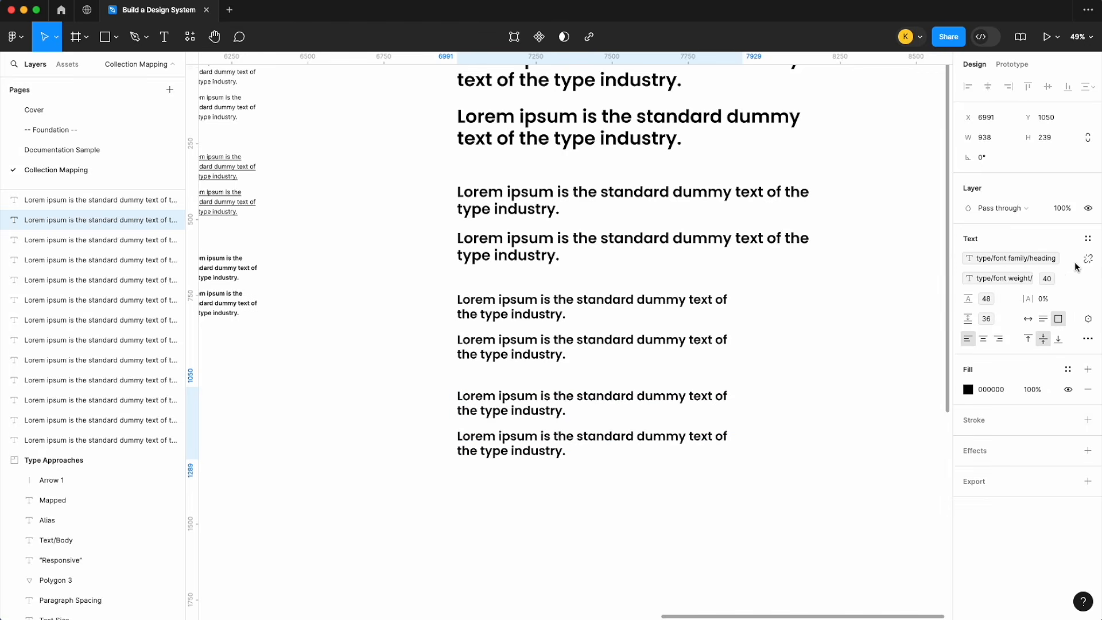
{"action": "left_click", "coordinate": [1046, 278]}
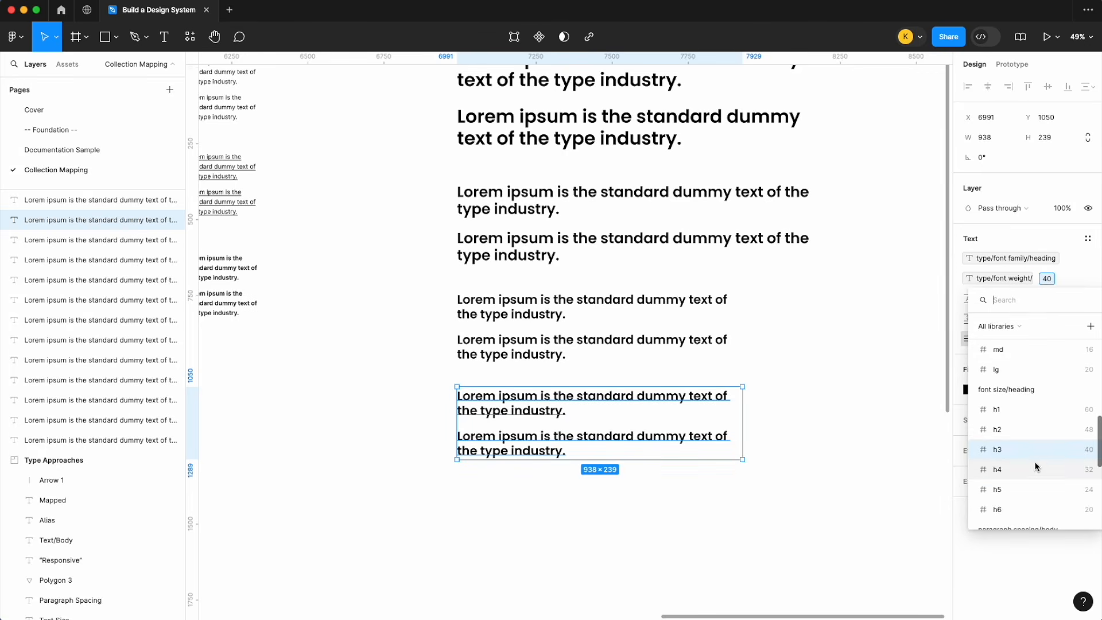
{"action": "left_click", "coordinate": [1033, 466]}
{"action": "left_click", "coordinate": [985, 299]}
{"action": "left_click", "coordinate": [1010, 485]}
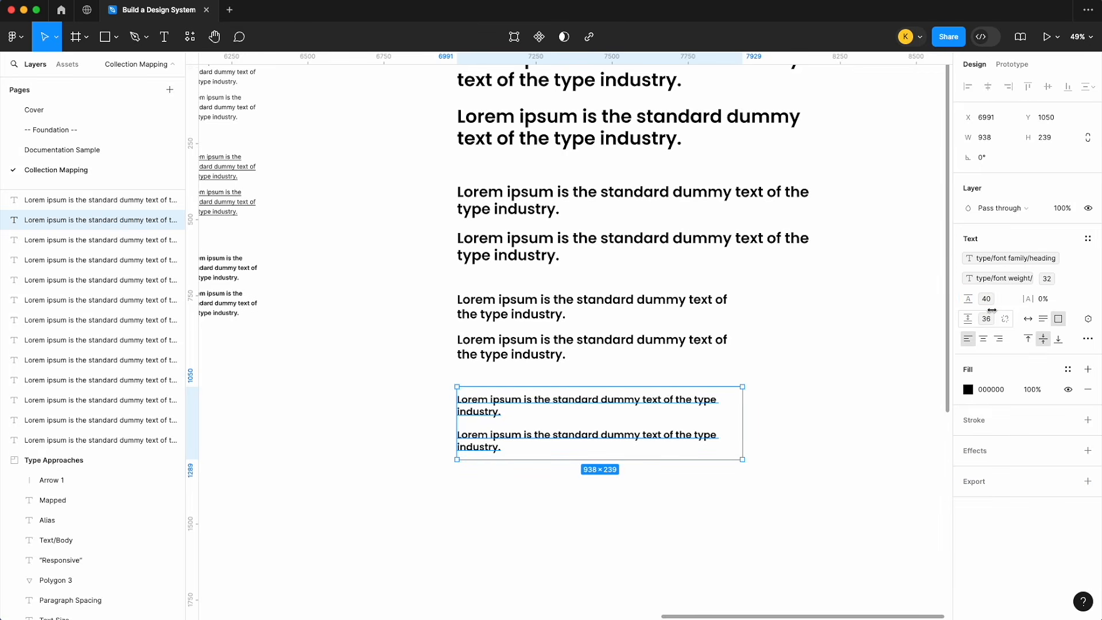
{"action": "left_click", "coordinate": [986, 319]}
{"action": "left_click", "coordinate": [1004, 503]}
- Create a text style named heading/h4 from the 32/40 text block
{"action": "left_click", "coordinate": [1087, 240]}
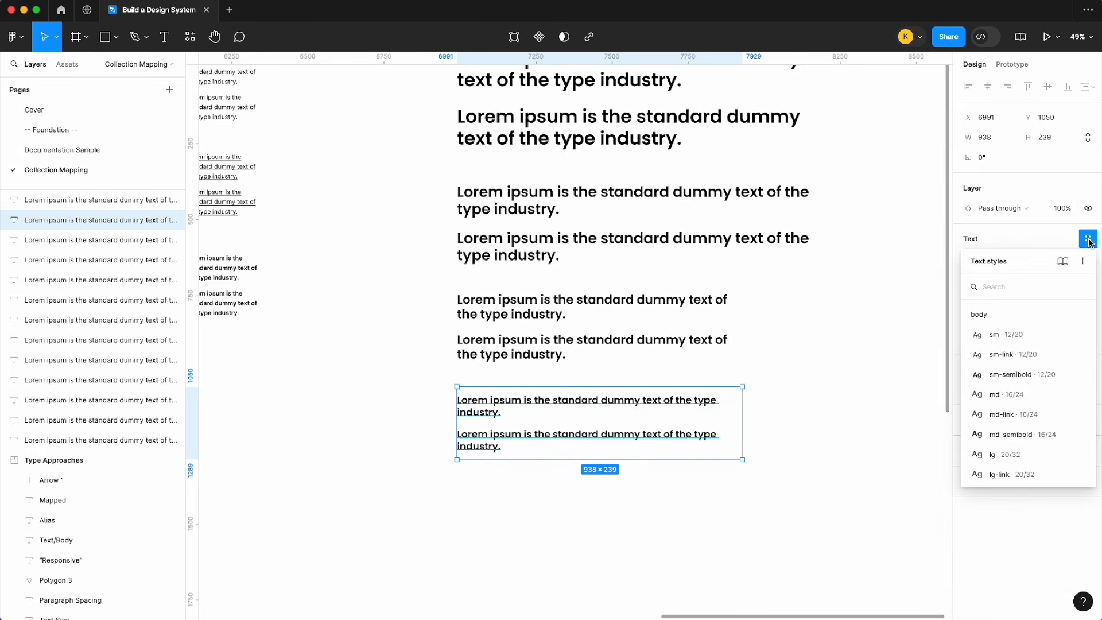
{"action": "left_click", "coordinate": [1082, 261]}
{"action": "type", "text": "head"}
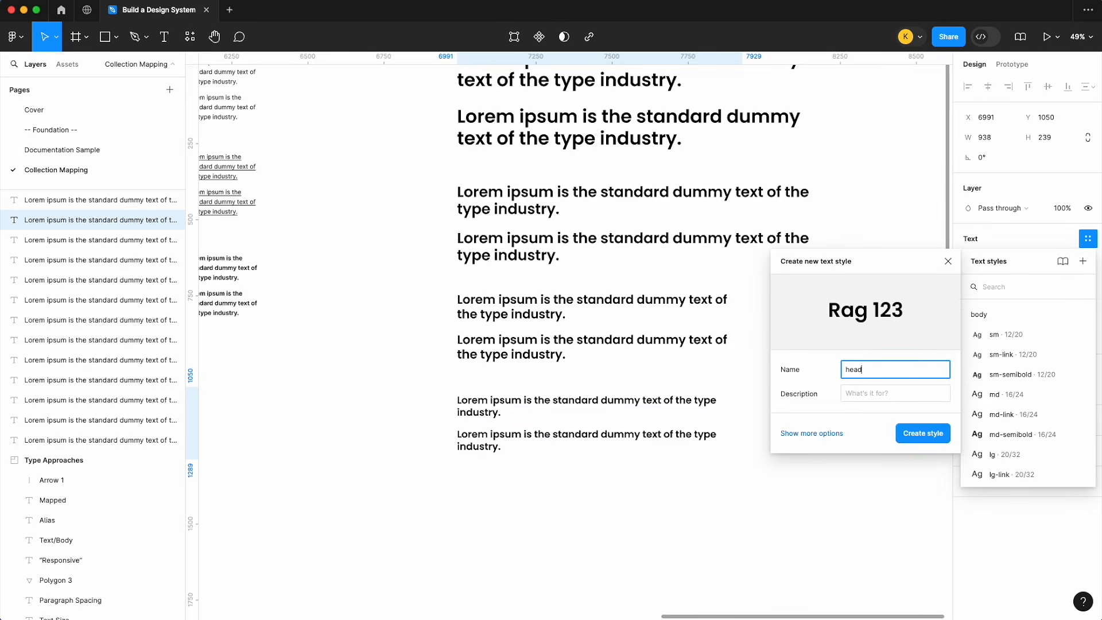
{"action": "type", "text": "ing"}
{"action": "key", "text": "Return"}
- Narrow the h4 text block to about 586 wide and place a style-detached copy below it at Y 1366
{"action": "left_click_drag", "start_coordinate": [742, 413], "coordinate": [584, 513]}
{"action": "left_click", "coordinate": [1088, 240]}
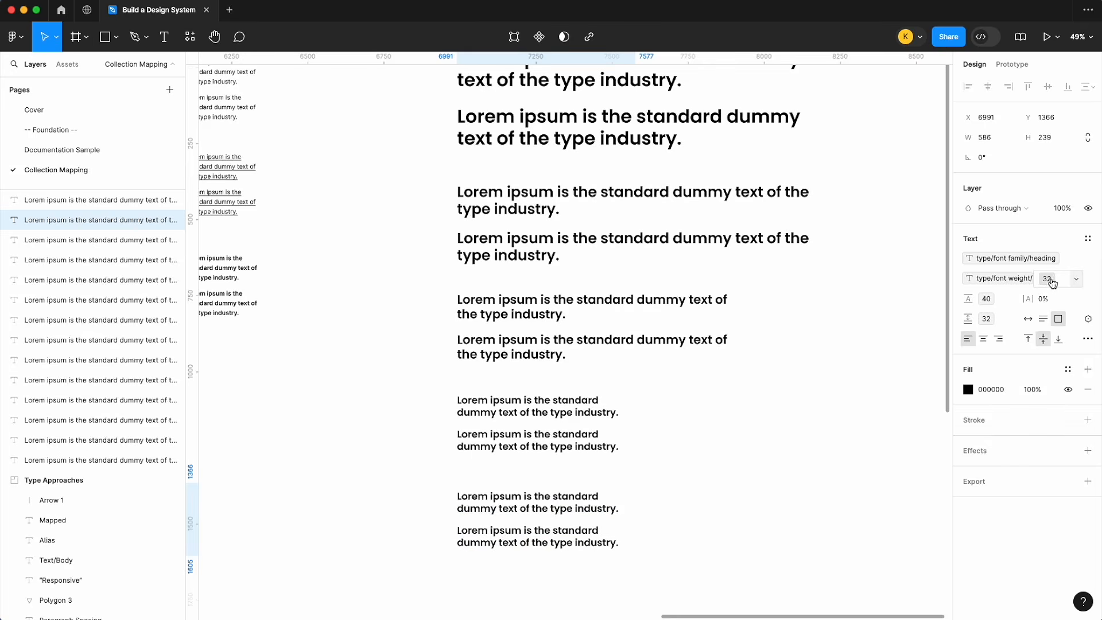
- Bind the copy's font size, line height and paragraph spacing to the h5 variables (24, 28 and 28)
{"action": "left_click", "coordinate": [1074, 278]}
{"action": "left_click", "coordinate": [1017, 474]}
{"action": "left_click", "coordinate": [986, 300]}
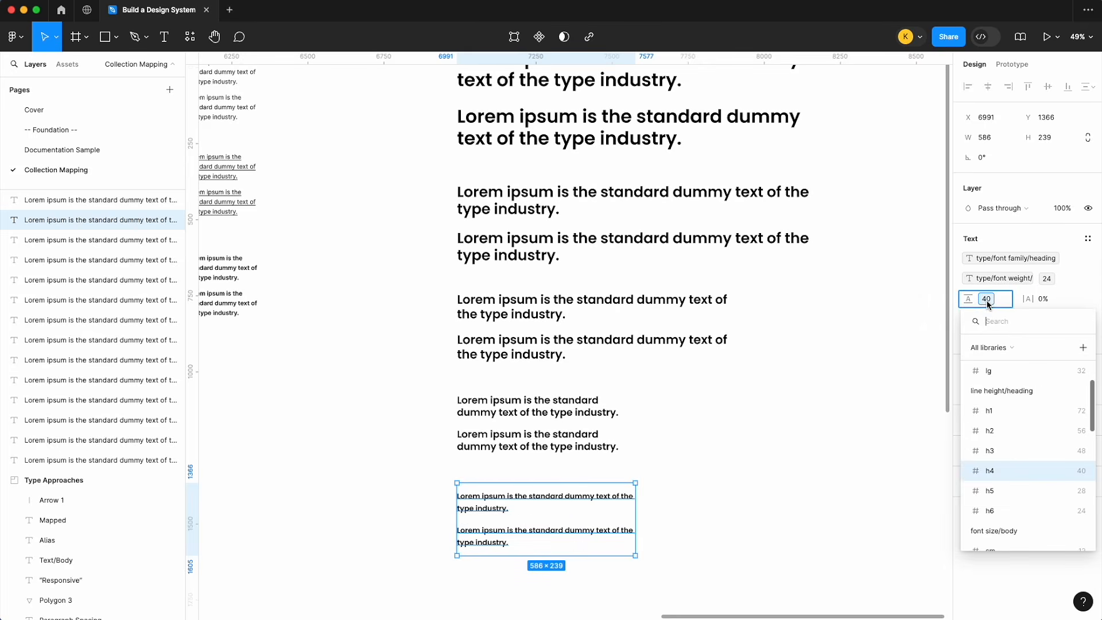
{"action": "left_click", "coordinate": [1002, 492]}
{"action": "left_click", "coordinate": [985, 318]}
{"action": "left_click", "coordinate": [987, 536]}
- Resize the 24/28 text block to about 449 × 172
{"action": "left_click", "coordinate": [651, 550]}
{"action": "left_click", "coordinate": [643, 545]}
{"action": "left_click_drag", "start_coordinate": [644, 538], "coordinate": [567, 535]}
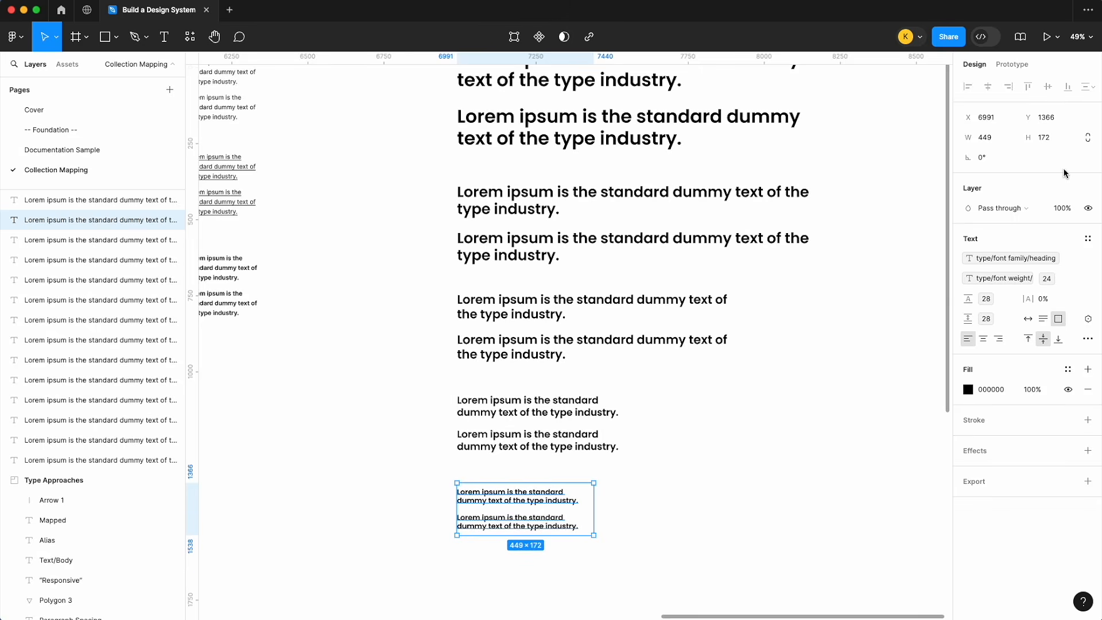
- Create a text style named heading/h5 from the 24/28 text block
{"action": "left_click", "coordinate": [1087, 238]}
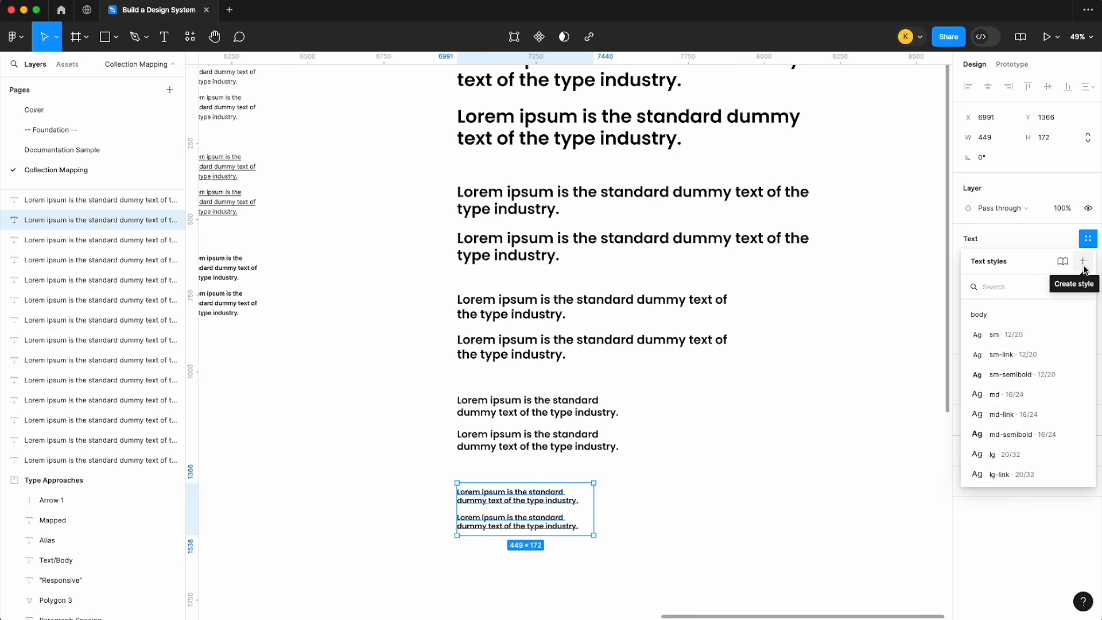
{"action": "left_click", "coordinate": [1083, 265]}
{"action": "type", "text": "heading/"}
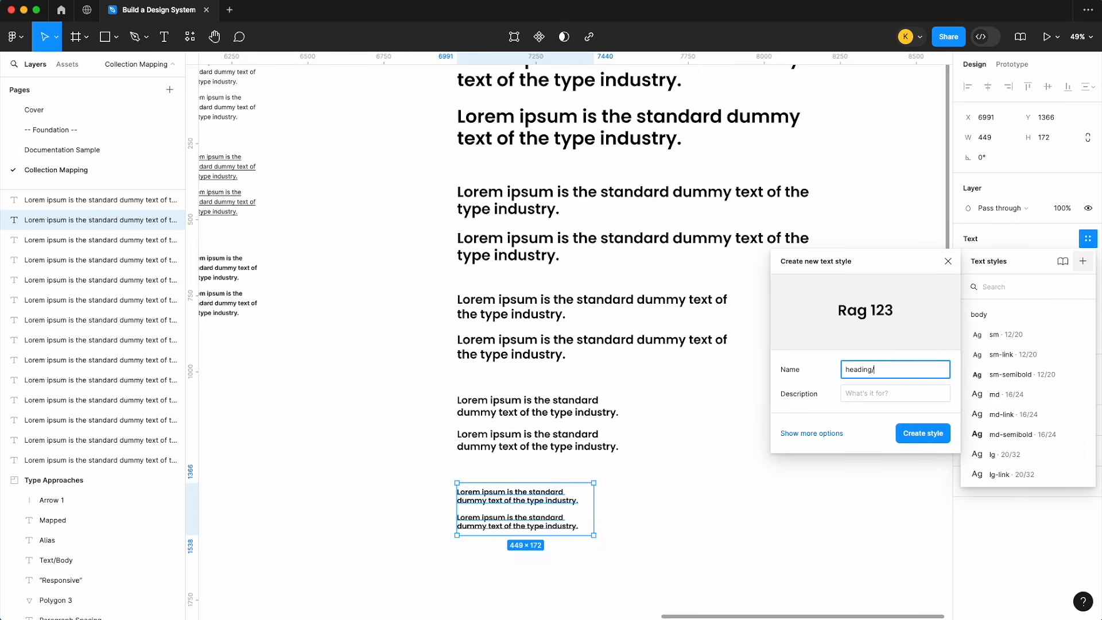
{"action": "type", "text": "h5"}
{"action": "key", "text": "Return"}
- Duplicate the h5 text block below itself at Y 1560 and detach the heading/h5 style from the copy
{"action": "scroll", "coordinate": [796, 450], "scroll_direction": "down", "scroll_amount": 3}
{"action": "left_click_drag", "start_coordinate": [594, 364], "coordinate": [625, 424]}
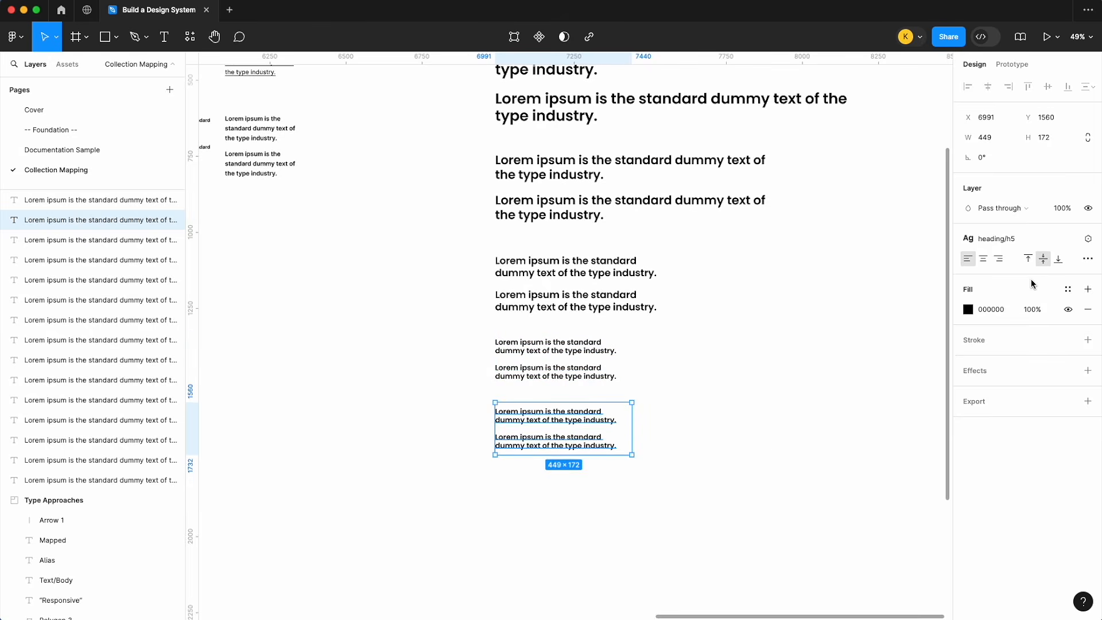
{"action": "left_click", "coordinate": [1070, 241]}
- Bind the copy's font size and line height to the h6 variables (20 and 24), with a paragraph spacing variable of 28
{"action": "left_click", "coordinate": [1047, 278]}
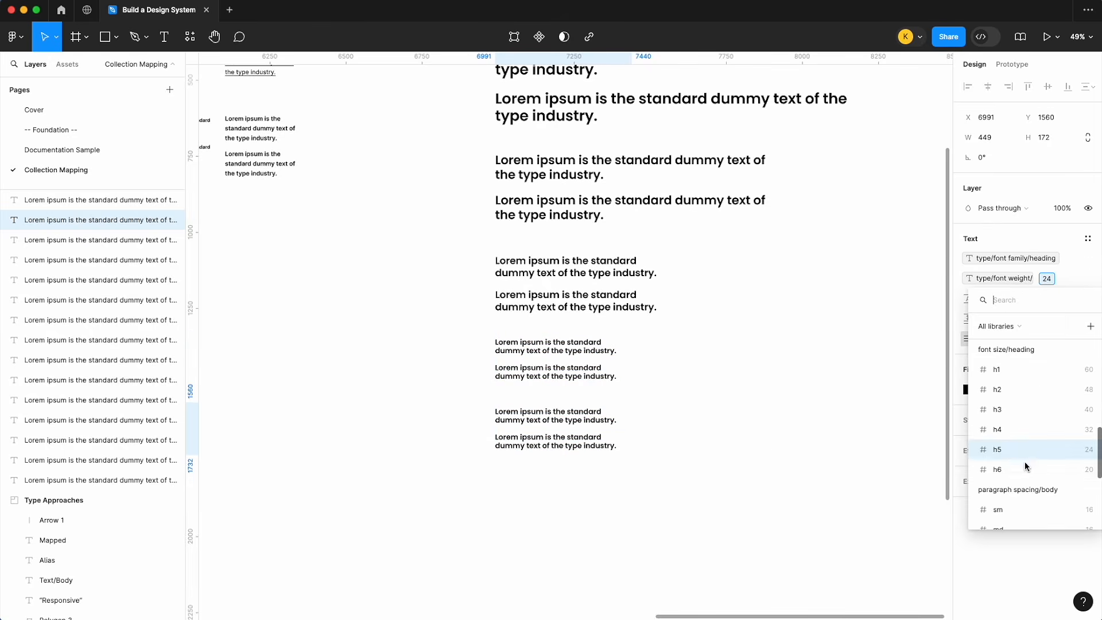
{"action": "left_click", "coordinate": [1024, 462]}
{"action": "left_click", "coordinate": [1004, 298]}
{"action": "left_click", "coordinate": [996, 476]}
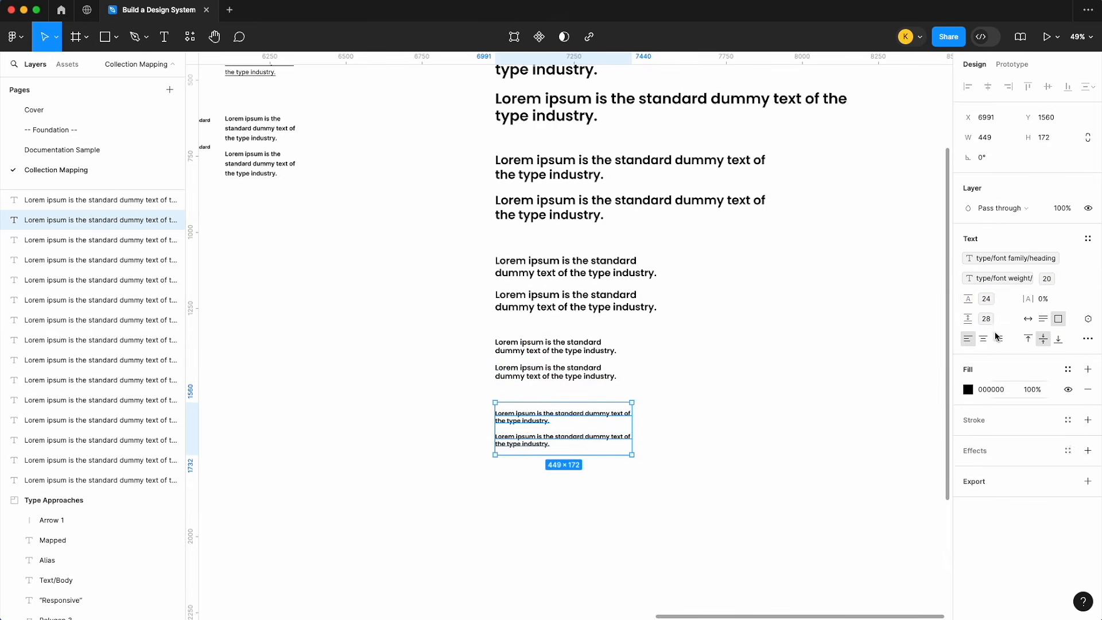
{"action": "left_click", "coordinate": [987, 320]}
{"action": "left_click", "coordinate": [981, 534]}
- Create a text style named heading/h6 from the 20/24 text block
{"action": "left_click", "coordinate": [1087, 238]}
{"action": "left_click", "coordinate": [1082, 261]}
{"action": "type", "text": "heasdin"}
{"action": "key", "text": "BackSpace"}
{"action": "key", "text": "BackSpace"}
{"action": "key", "text": "BackSpace"}
{"action": "key", "text": "BackSpace"}
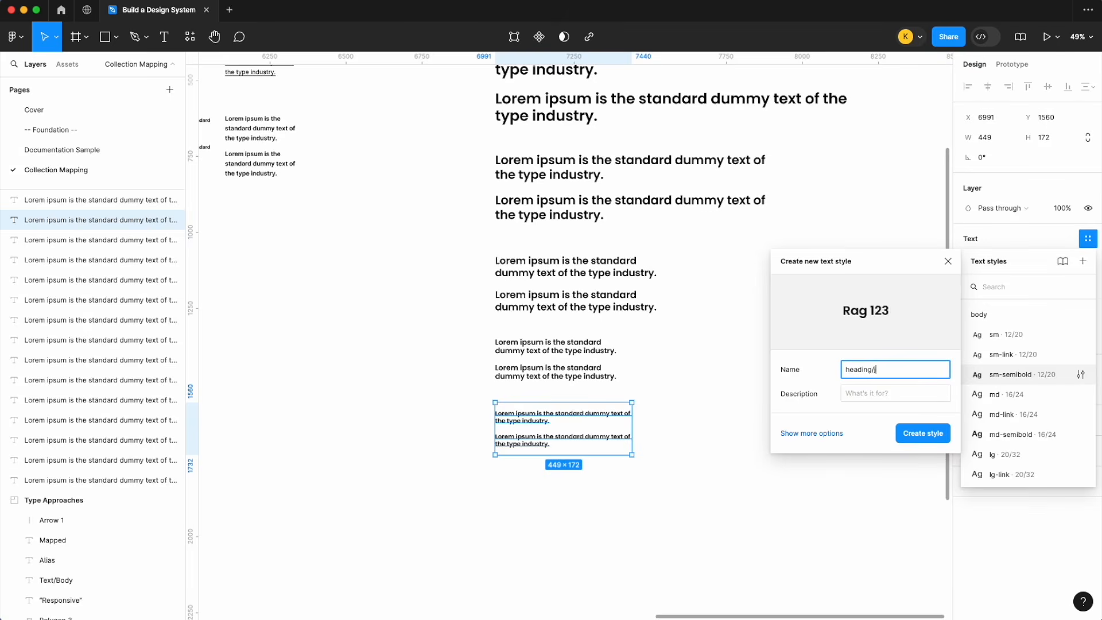
{"action": "key", "text": "Return"}
{"action": "left_click", "coordinate": [629, 379]}
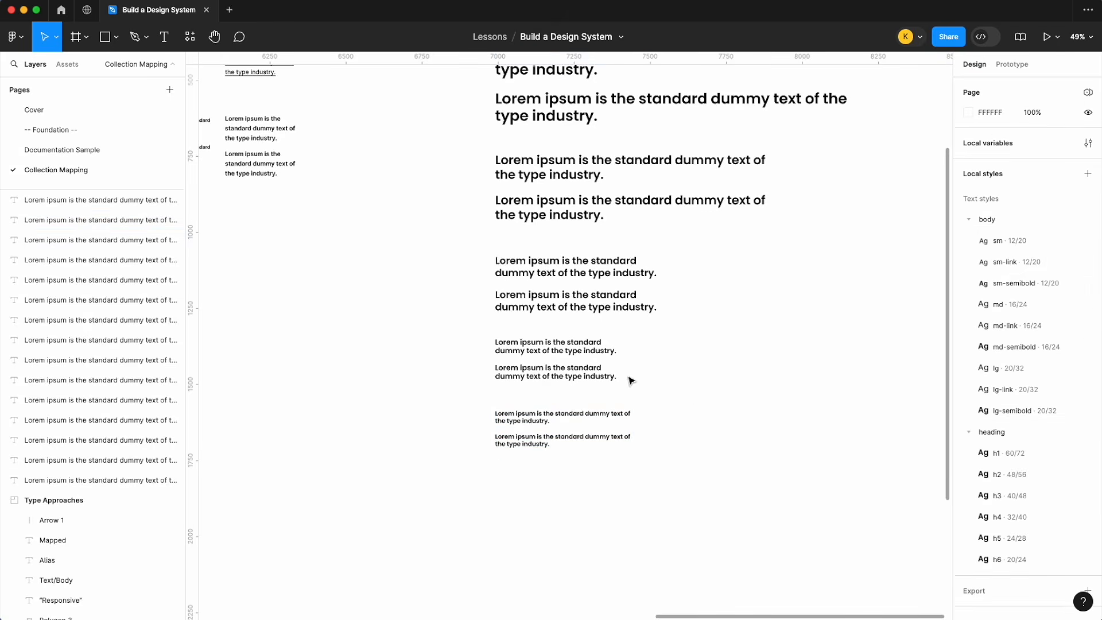
- Narrow the h6 text block to about 398 wide
{"action": "scroll", "coordinate": [631, 382], "scroll_direction": "down", "scroll_amount": 5, "text": "ctrl"}
{"action": "scroll", "coordinate": [603, 399], "scroll_direction": "up", "scroll_amount": 3, "text": "ctrl"}
{"action": "left_click", "coordinate": [596, 396]}
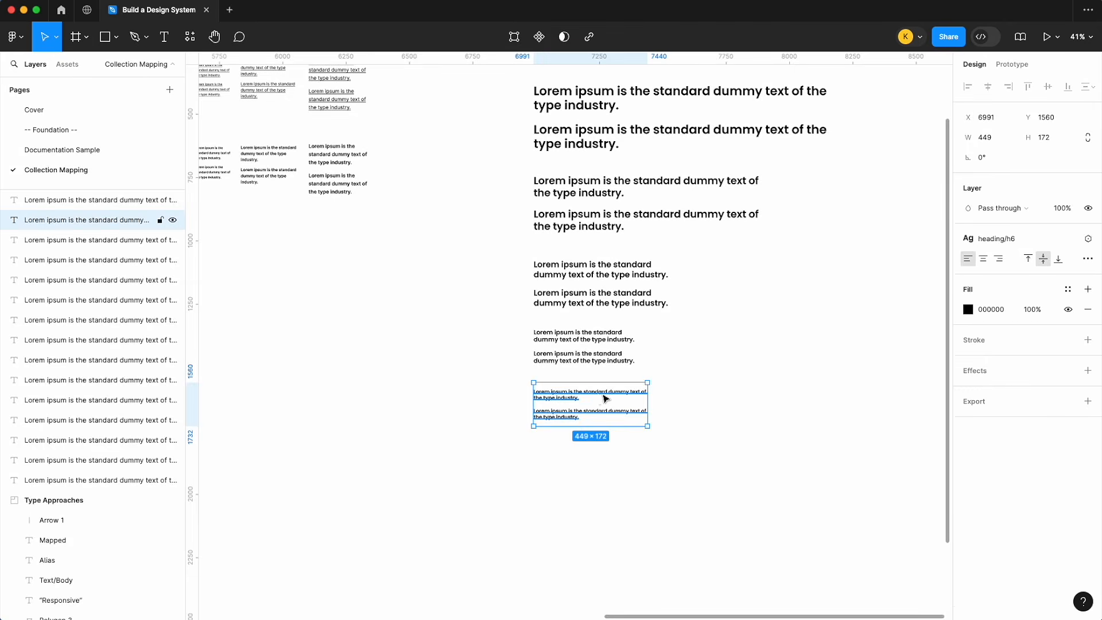
{"action": "scroll", "coordinate": [581, 223], "scroll_direction": "up", "scroll_amount": 2}
{"action": "scroll", "coordinate": [581, 224], "scroll_direction": "left", "scroll_amount": 1}
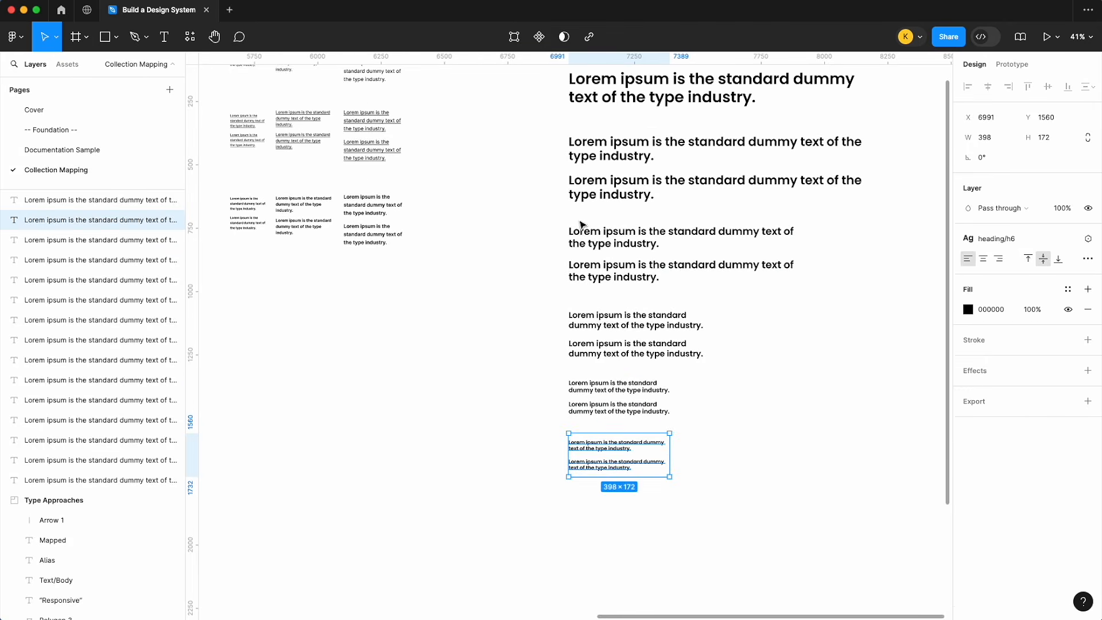
- Apply the body/lg-semibold text style to the large semibold body text block and detach it again
{"action": "left_click", "coordinate": [370, 213]}
{"action": "scroll", "coordinate": [595, 308], "scroll_direction": "up", "scroll_amount": 2}
{"action": "scroll", "coordinate": [595, 308], "scroll_direction": "left", "scroll_amount": 2}
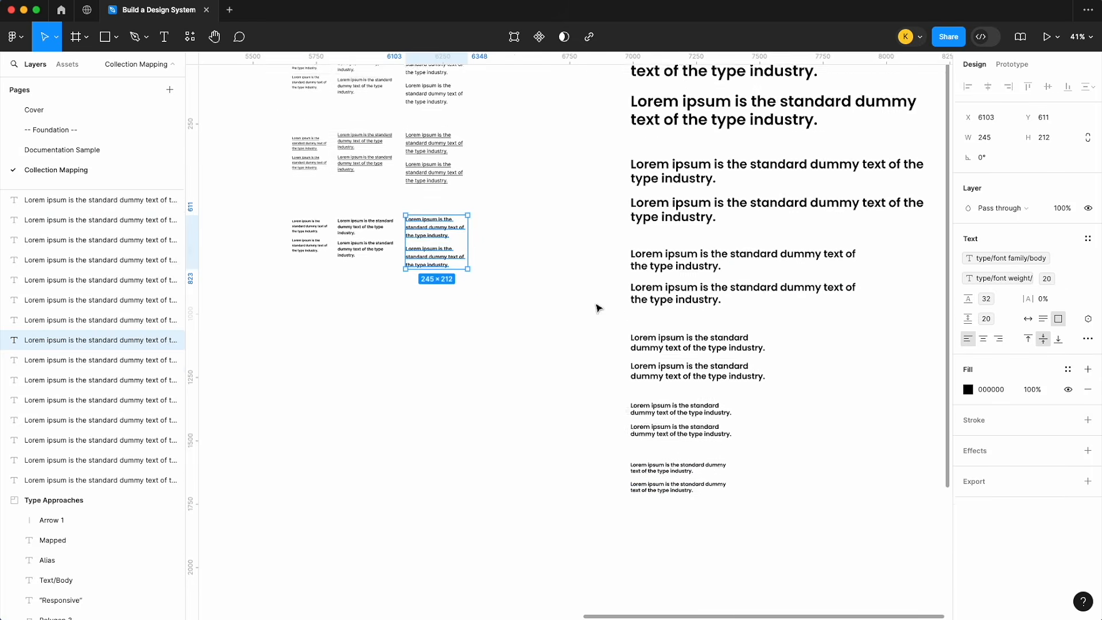
{"action": "left_click", "coordinate": [395, 252]}
{"action": "left_click", "coordinate": [453, 242]}
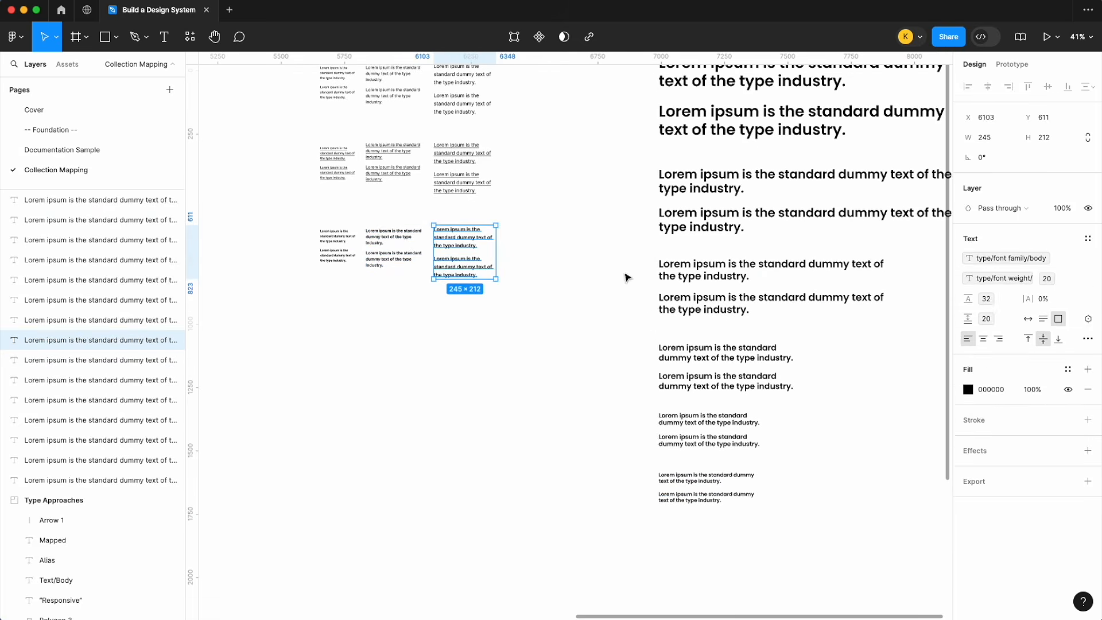
{"action": "left_click", "coordinate": [1087, 238]}
{"action": "scroll", "coordinate": [995, 453], "scroll_direction": "down", "scroll_amount": 3}
{"action": "left_click", "coordinate": [1013, 421]}
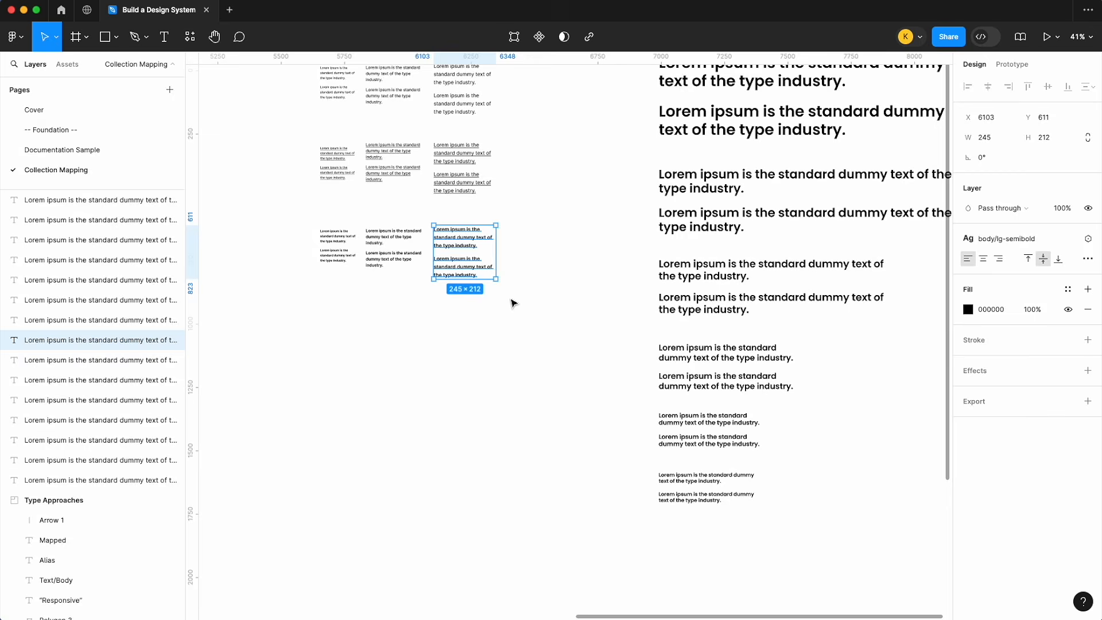
{"action": "left_click", "coordinate": [1067, 238]}
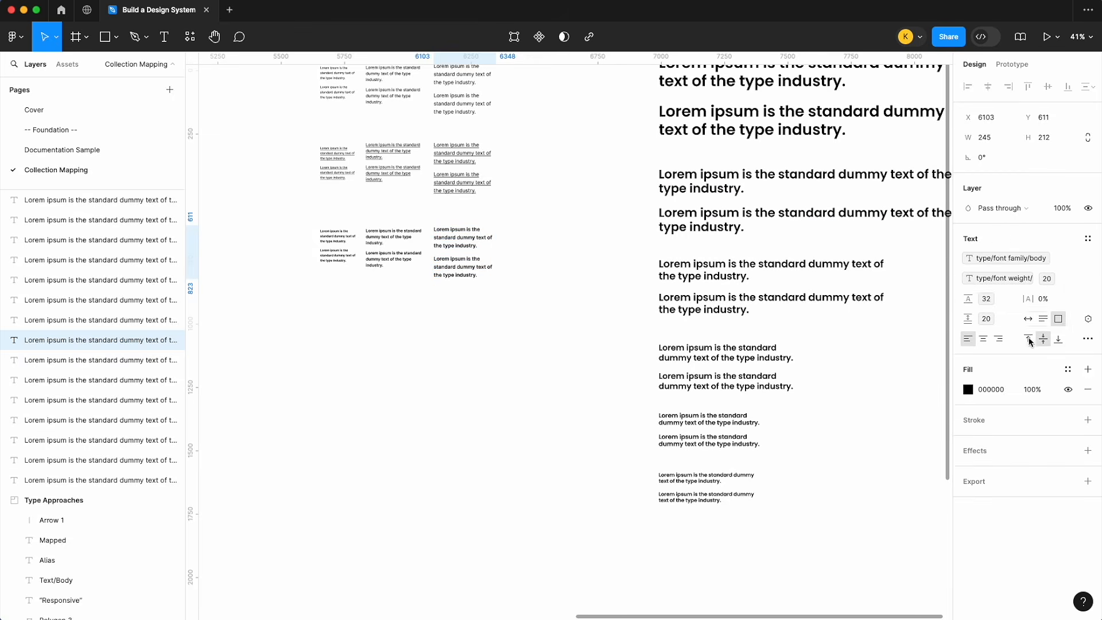
- Detach the heading/h6 style from the h6 text block and compare its settings with the large semibold body block
{"action": "left_click", "coordinate": [97, 220]}
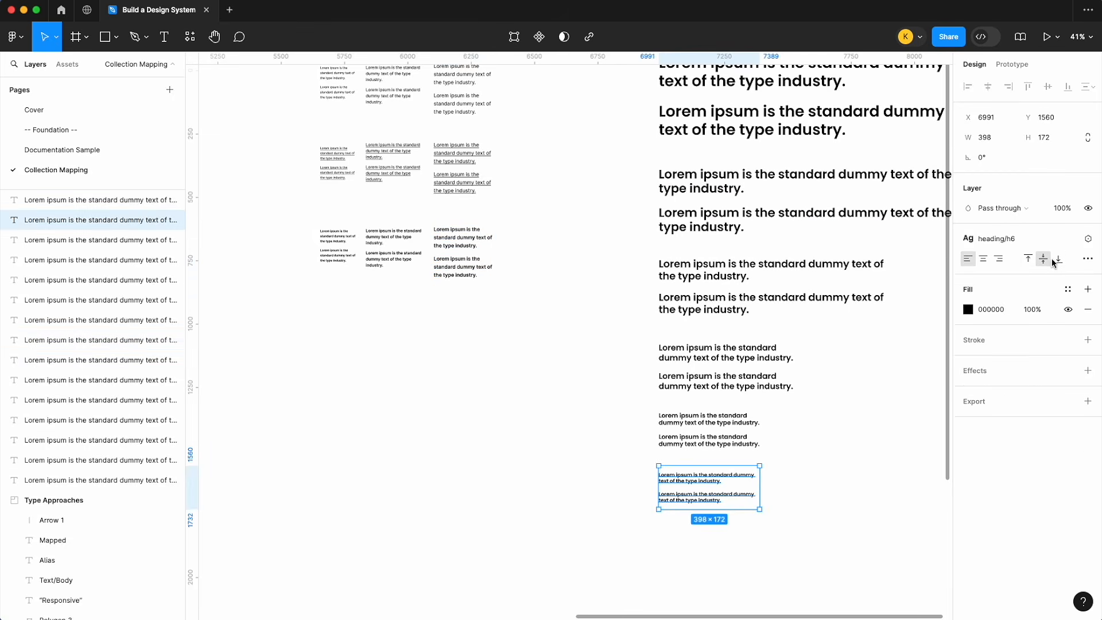
{"action": "left_click", "coordinate": [1068, 240]}
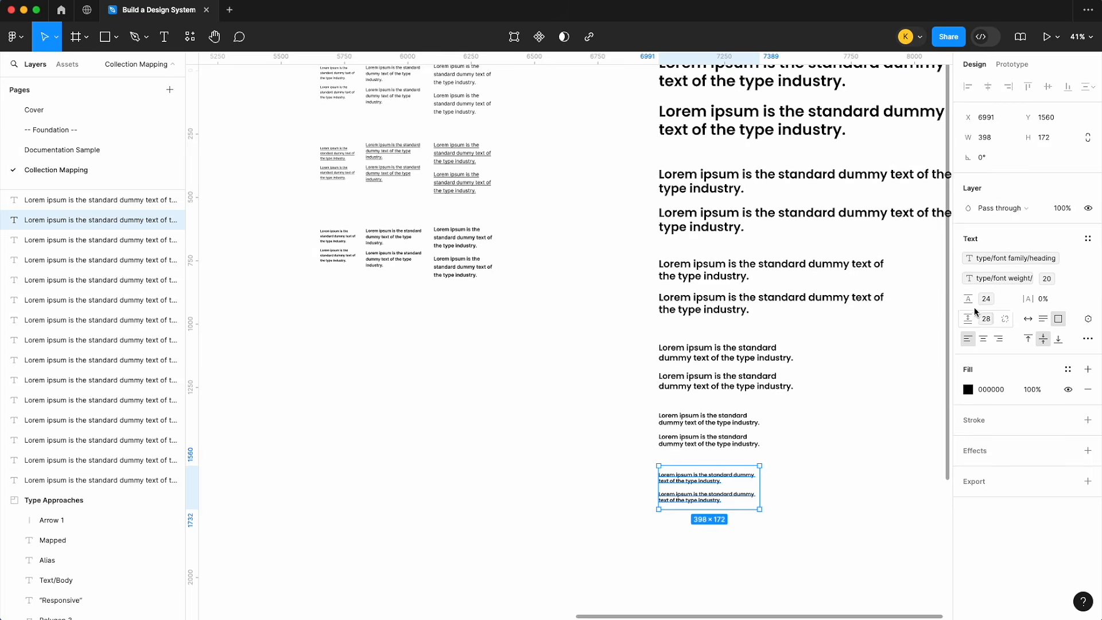
{"action": "left_click", "coordinate": [440, 269]}
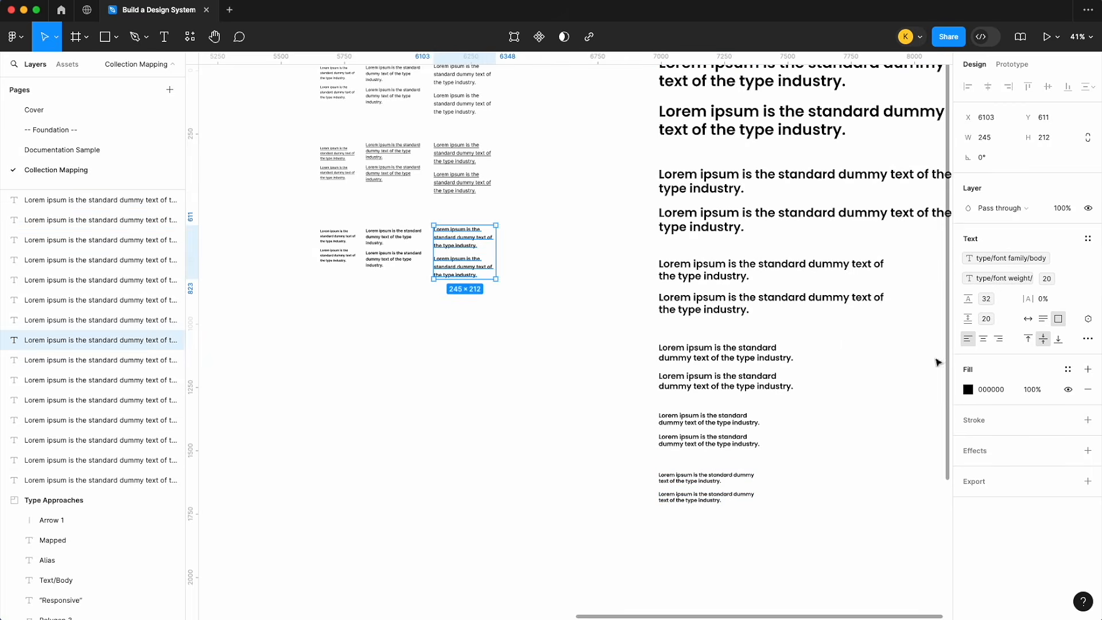
- Narrow the h6 text block to about 336 wide
{"action": "left_click", "coordinate": [706, 483]}
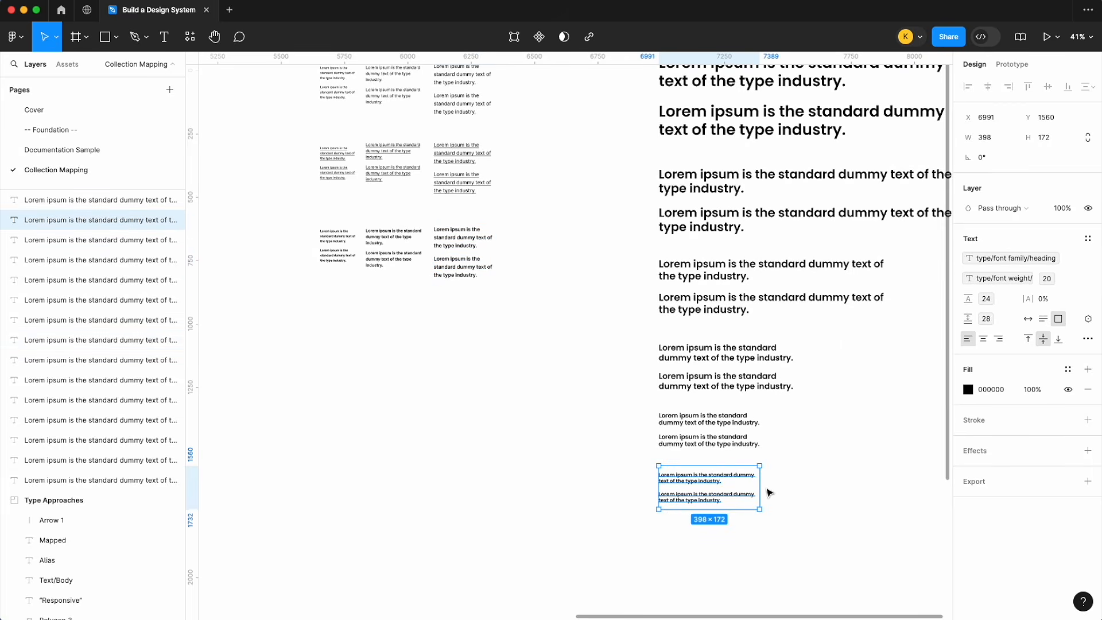
{"action": "left_click_drag", "start_coordinate": [759, 484], "coordinate": [738, 480]}
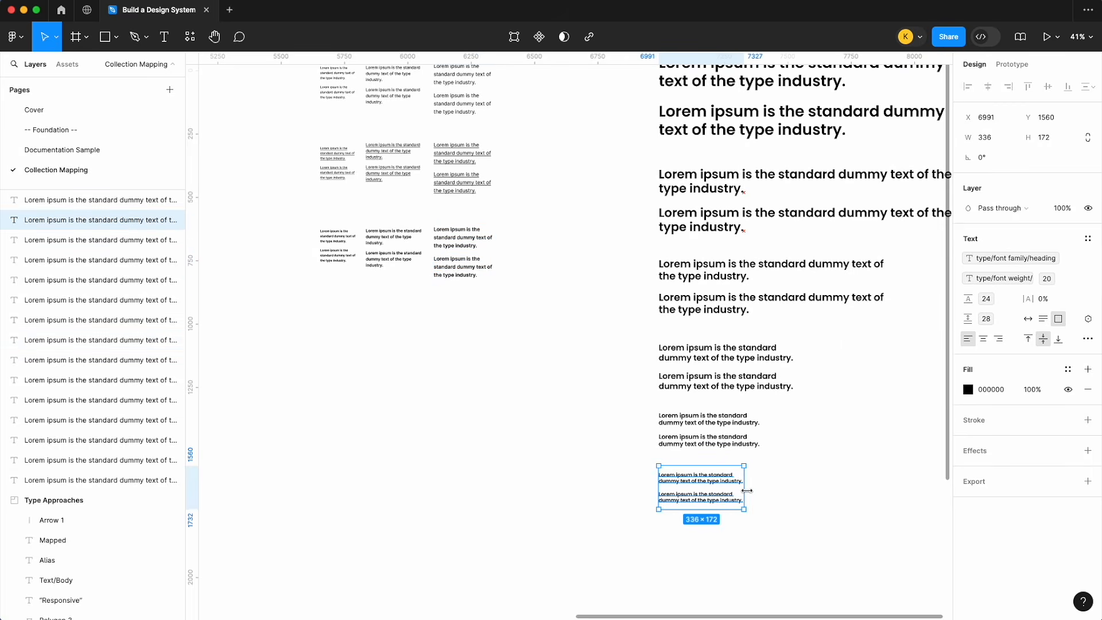
{"action": "scroll", "coordinate": [746, 491], "scroll_direction": "down", "scroll_amount": 5}
{"action": "left_click", "coordinate": [748, 494]}
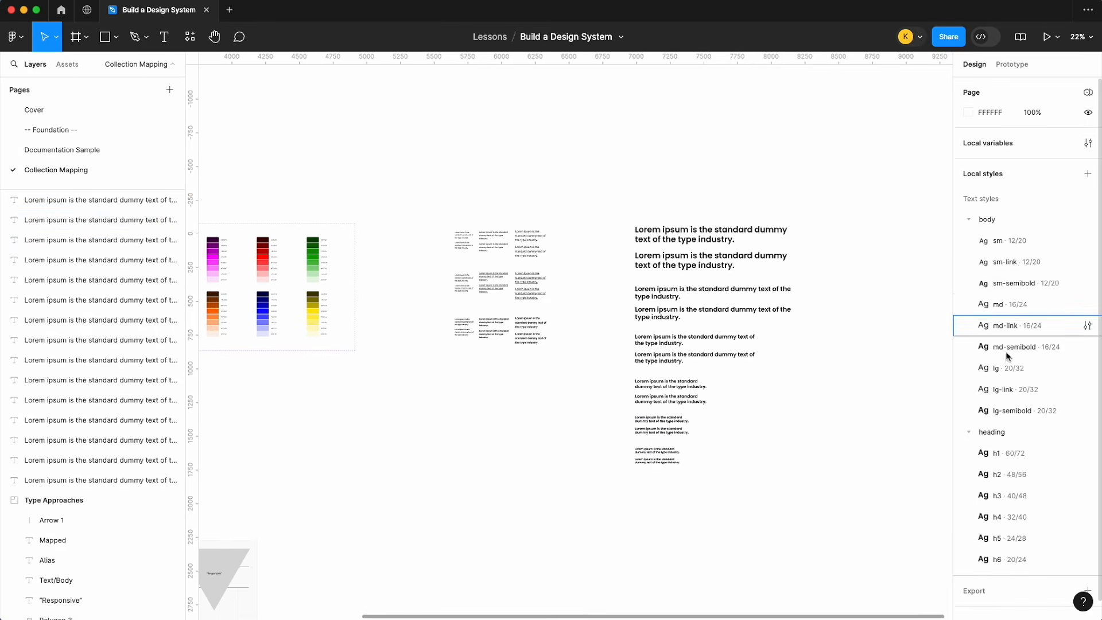
{"action": "scroll", "coordinate": [1007, 390], "scroll_direction": "down", "scroll_amount": 1}
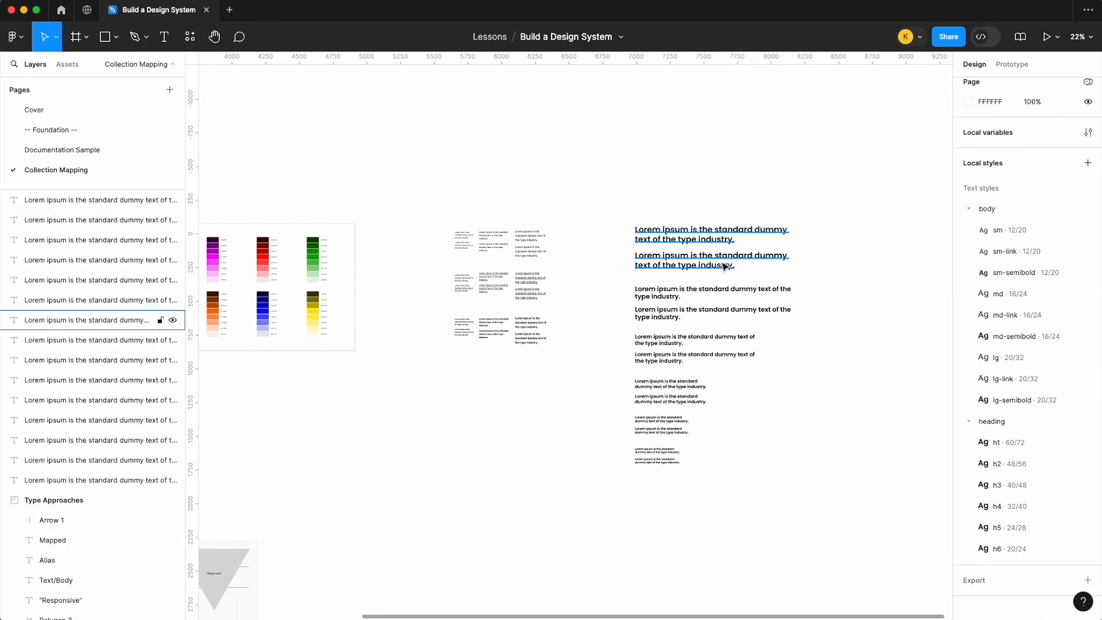
{"action": "left_click", "coordinate": [1087, 132]}
{"action": "scroll", "coordinate": [798, 367], "scroll_direction": "down", "scroll_amount": 1}
{"action": "left_click", "coordinate": [911, 117]}
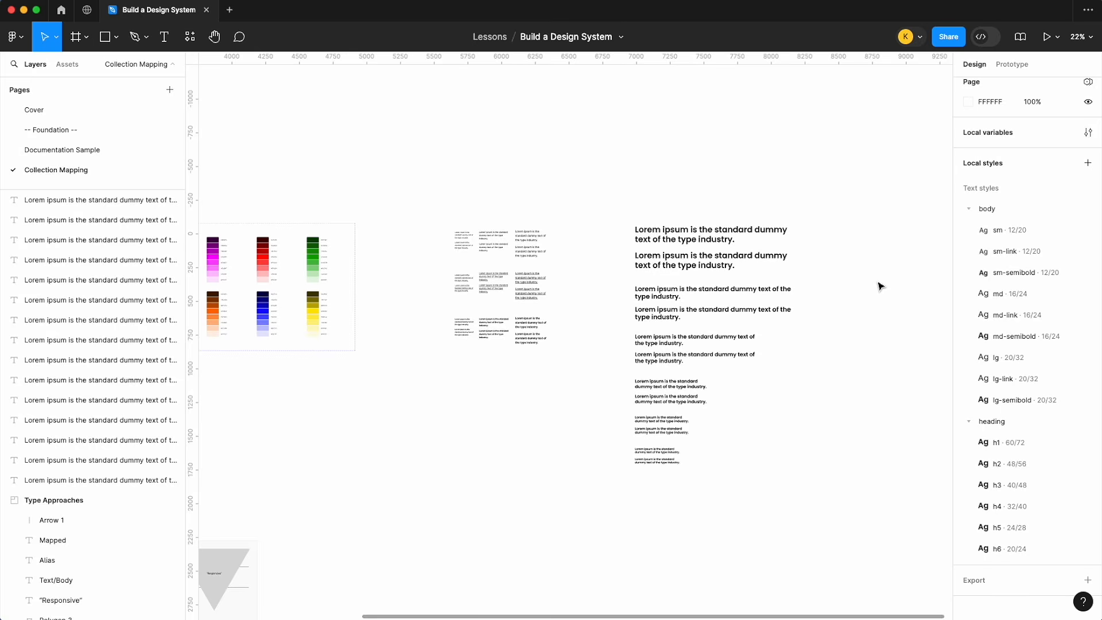
{"action": "scroll", "coordinate": [881, 286], "scroll_direction": "up", "scroll_amount": 3}
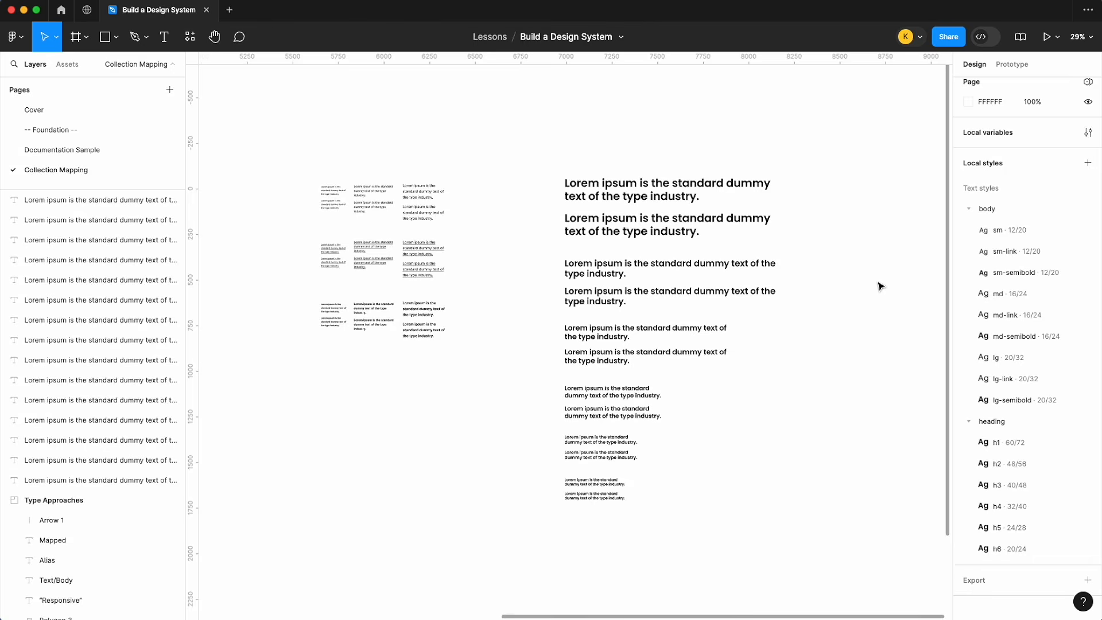
- Create a number variable named scale/100 in the brand collection and display the scale group
{"action": "left_click", "coordinate": [1087, 132]}
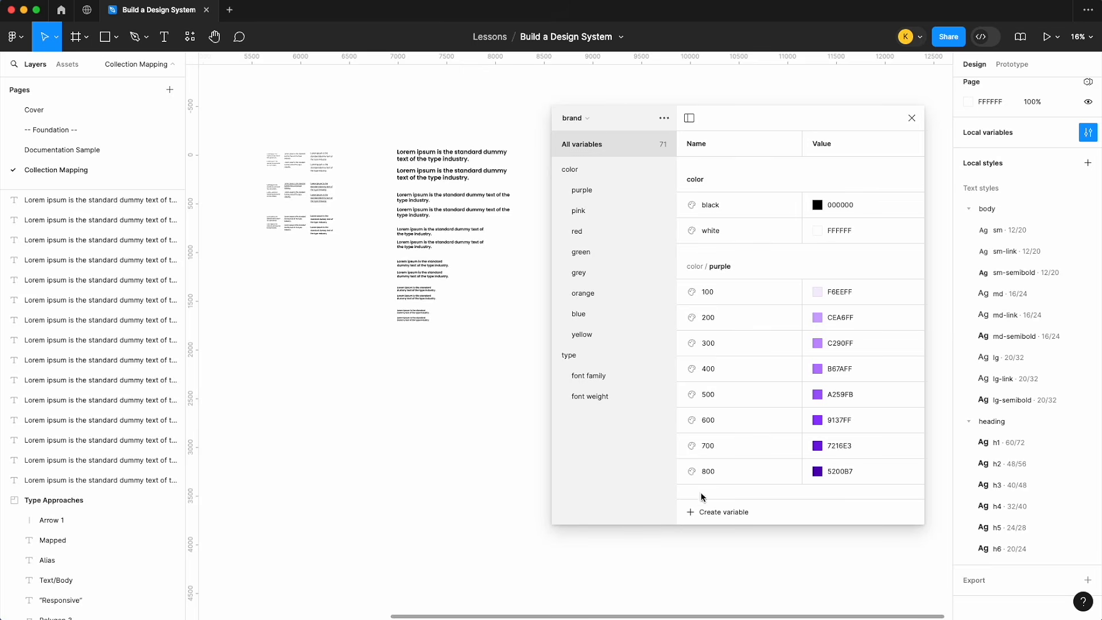
{"action": "left_click", "coordinate": [717, 513]}
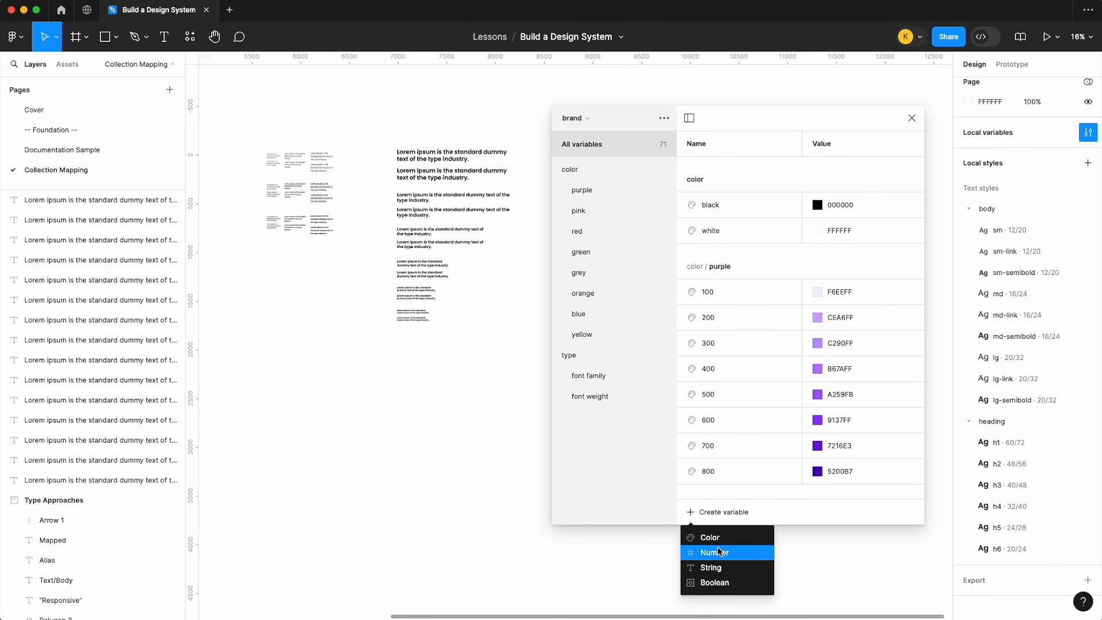
{"action": "left_click", "coordinate": [721, 553]}
{"action": "type", "text": "scale/100"}
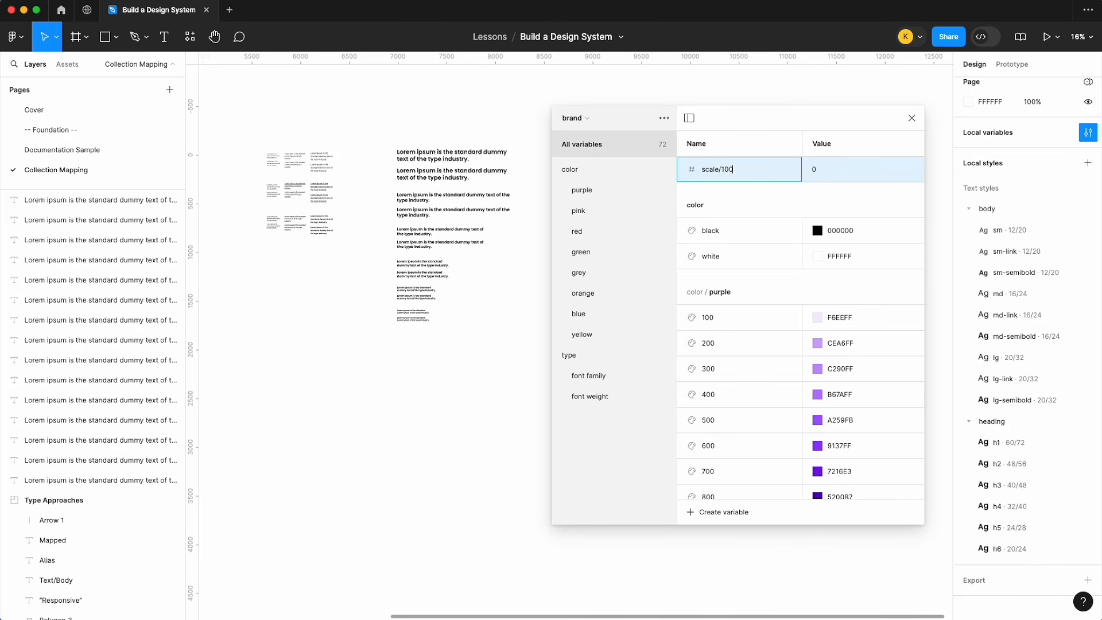
{"action": "key", "text": "Return"}
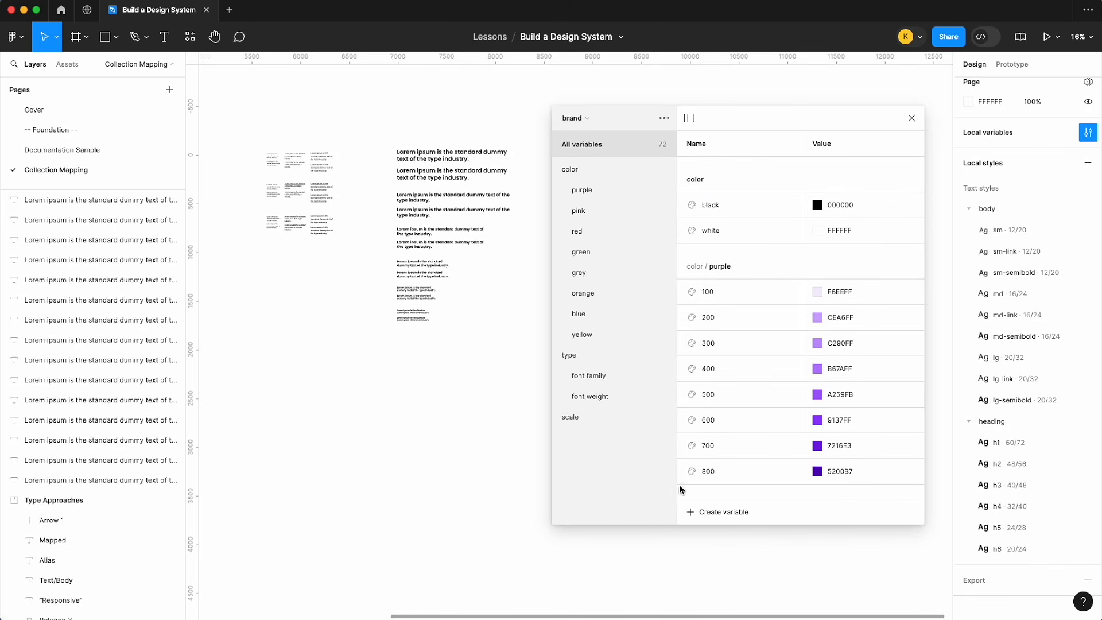
{"action": "left_click", "coordinate": [602, 424]}
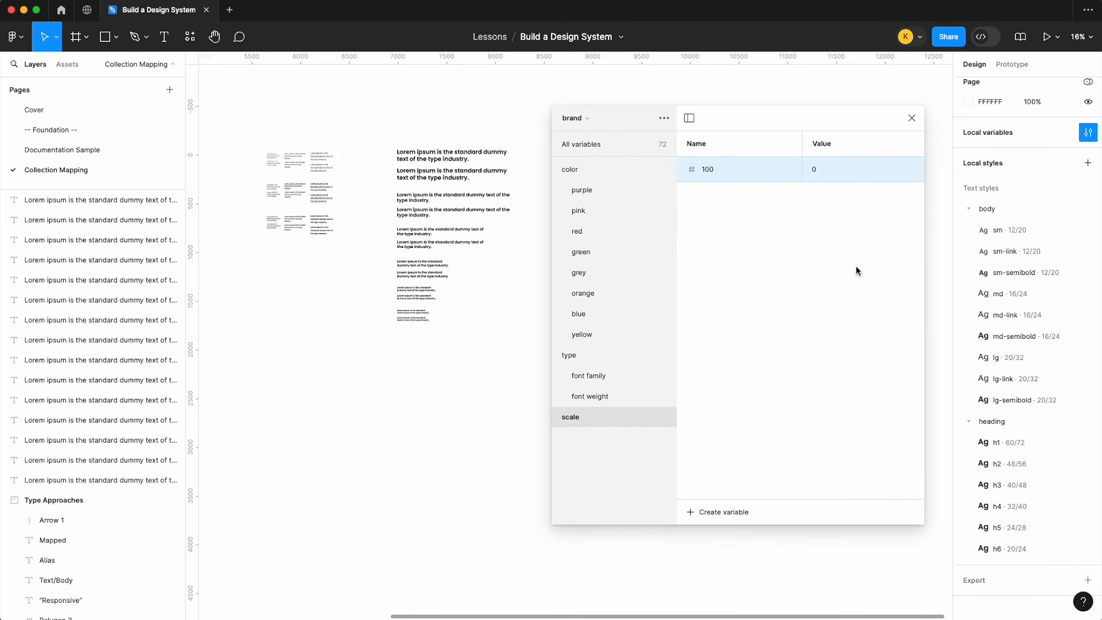
- Set the scale variable 100 to 4 and add a variable 200 with the value 8 below it
{"action": "left_click", "coordinate": [832, 169]}
{"action": "left_click", "coordinate": [761, 202]}
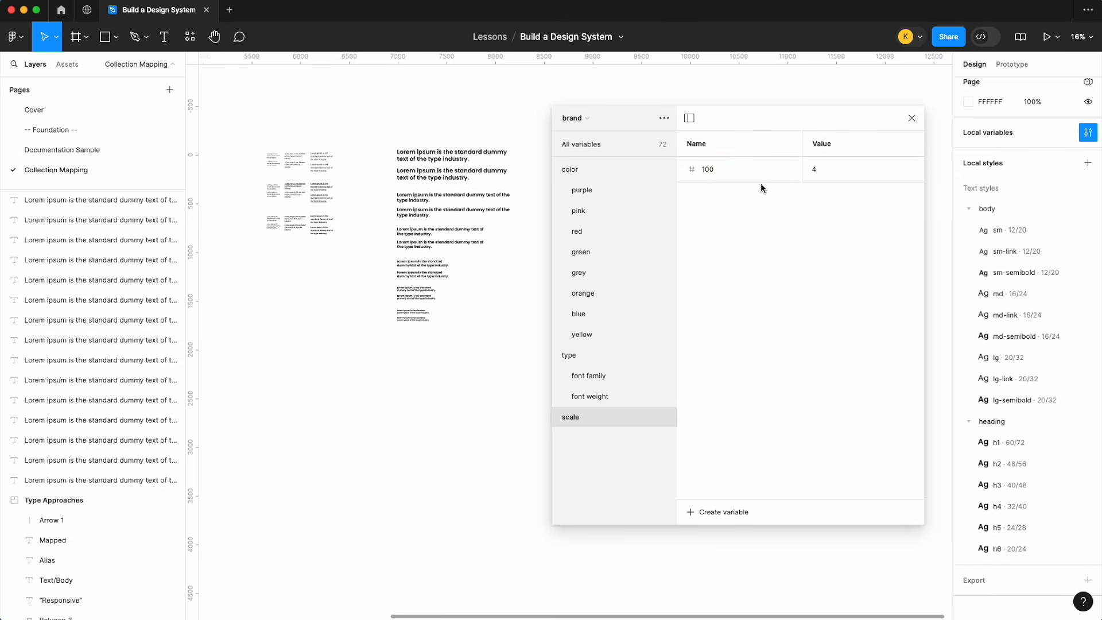
{"action": "left_click", "coordinate": [751, 173]}
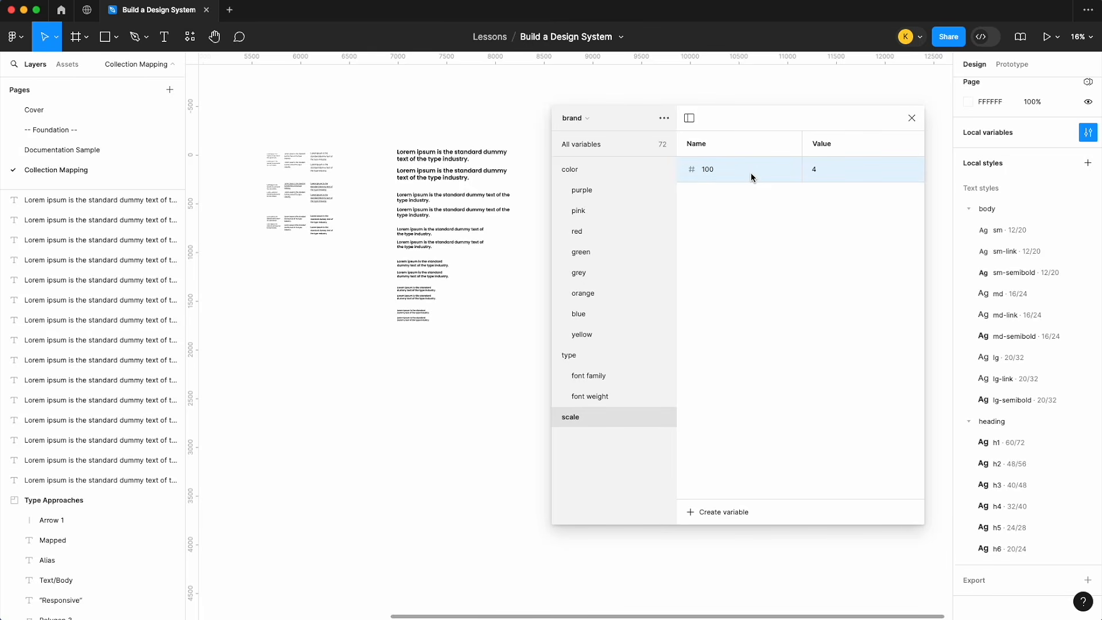
{"action": "key", "text": "shift+Return"}
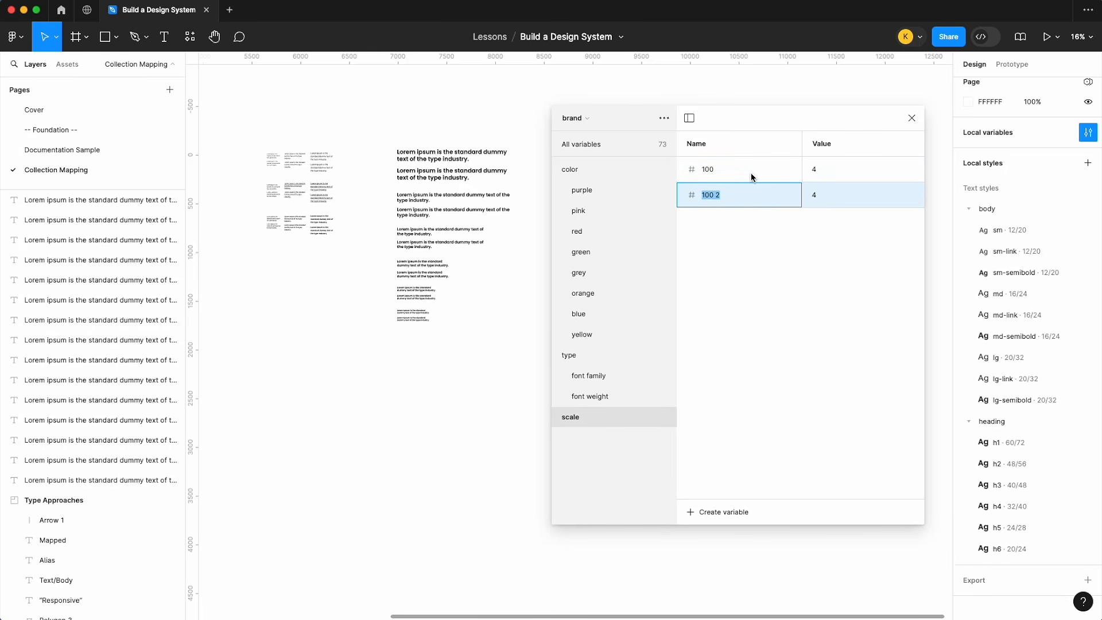
{"action": "type", "text": "200"}
{"action": "left_click", "coordinate": [849, 199]}
{"action": "type", "text": "8"}
{"action": "key", "text": "Return"}
- Add a number variable 300 with the value 12 after variable 200 in the scale group
{"action": "key", "text": "shift+Return"}
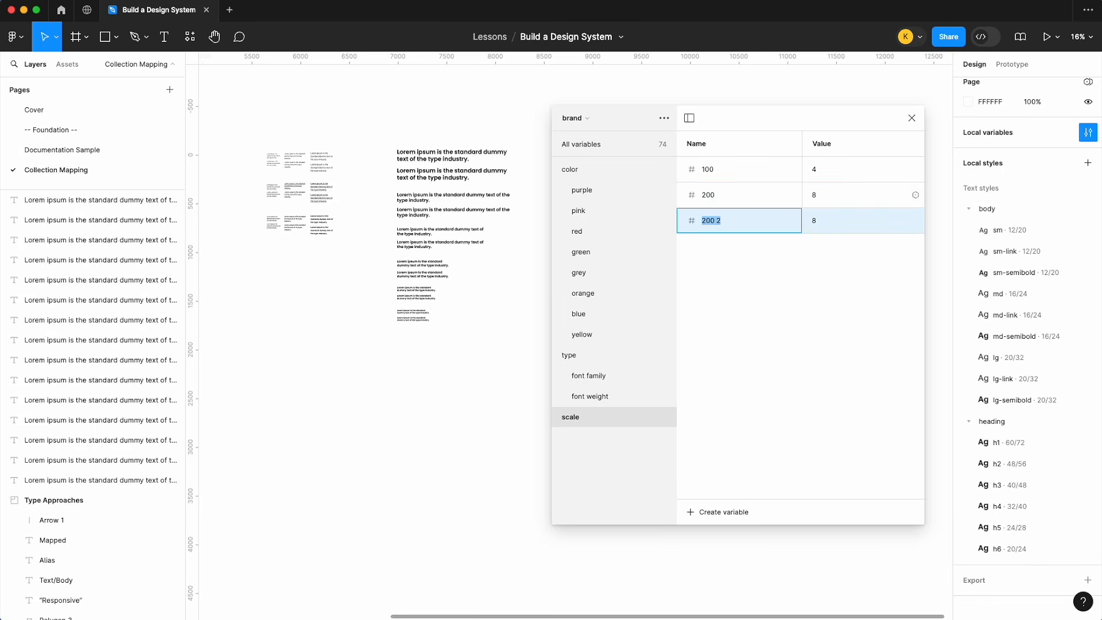
{"action": "type", "text": "300"}
{"action": "left_click", "coordinate": [859, 218]}
{"action": "type", "text": "12"}
{"action": "key", "text": "Return"}
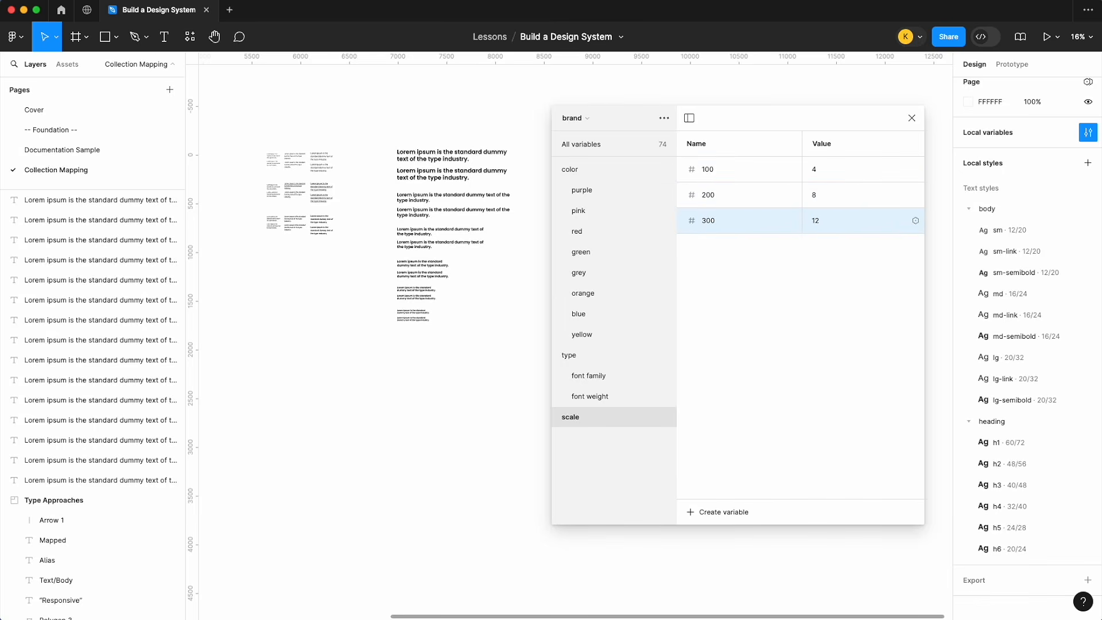
- Duplicate variable 100, move the copy to the start of the scale group, name it 25 and set its value to 1
{"action": "left_click", "coordinate": [769, 170]}
{"action": "key", "text": "super+d"}
{"action": "left_click", "coordinate": [738, 170]}
{"action": "left_click_drag", "start_coordinate": [729, 202], "coordinate": [728, 164]}
{"action": "double_click", "coordinate": [712, 170]}
{"action": "type", "text": "25"}
{"action": "key", "text": "Return"}
{"action": "left_click", "coordinate": [812, 169]}
{"action": "type", "text": "1"}
{"action": "key", "text": "Return"}
- Duplicate variable 25 as a new variable 50 with the value 2
{"action": "key", "text": "super+d"}
{"action": "type", "text": "50"}
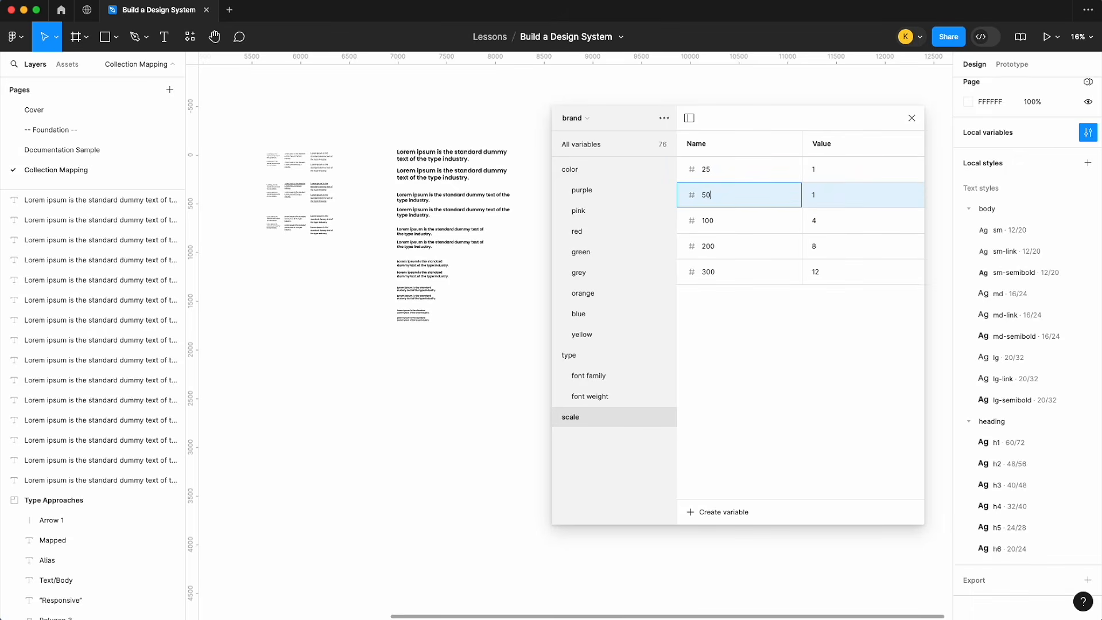
{"action": "left_click", "coordinate": [838, 194]}
{"action": "type", "text": "2"}
{"action": "key", "text": "Return"}
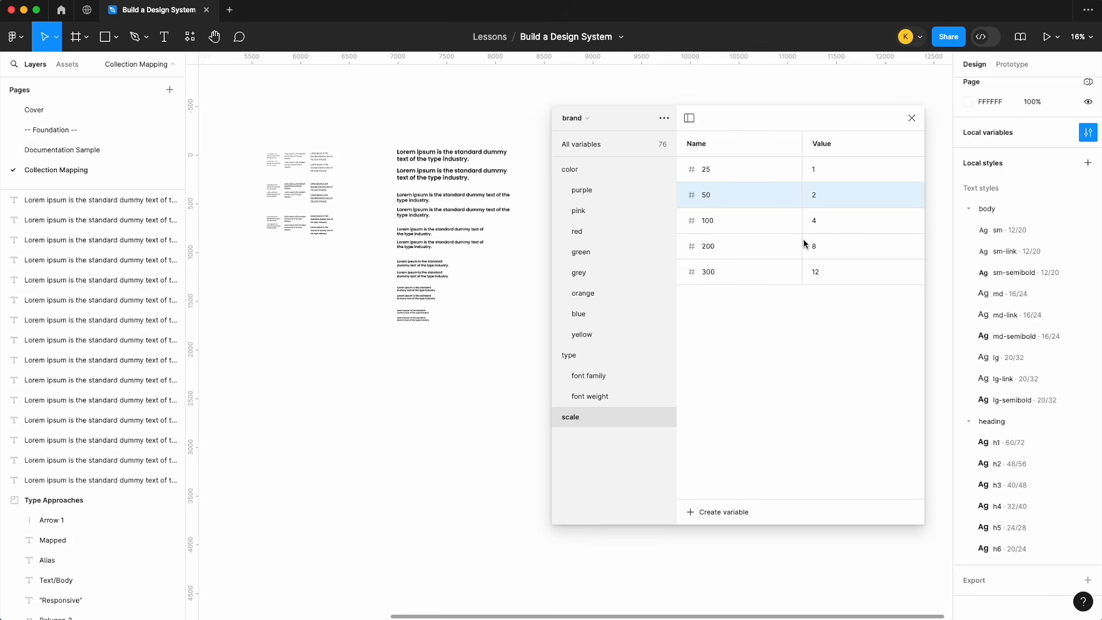
- Add a number variable 150 with the value 6 between 100 and 200
{"action": "left_click", "coordinate": [736, 229]}
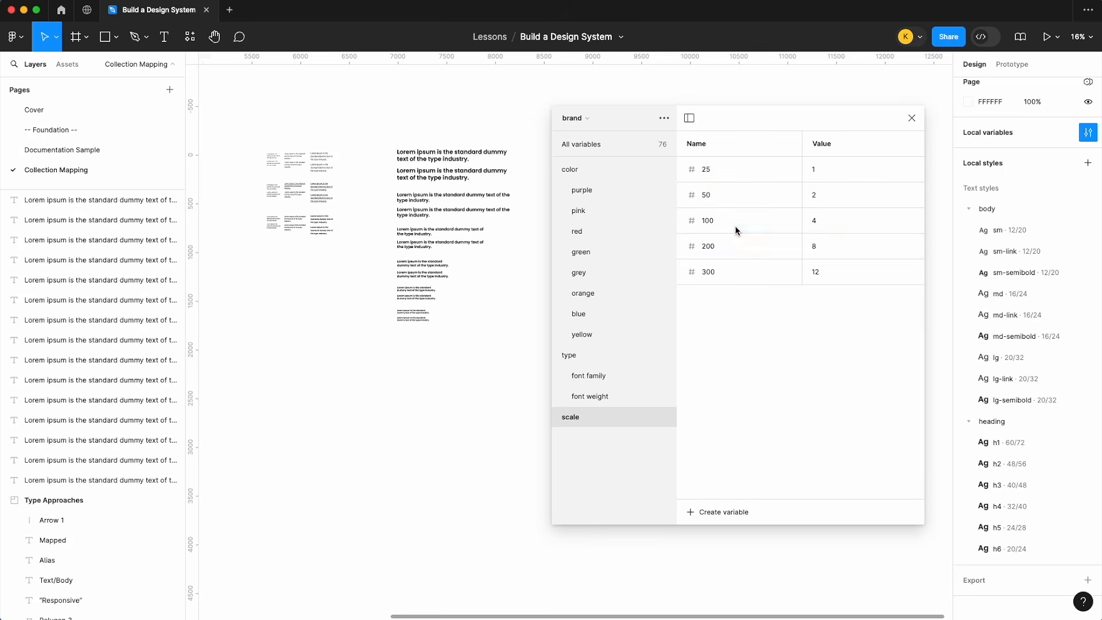
{"action": "key", "text": "shift+Return"}
{"action": "type", "text": "150"}
{"action": "left_click", "coordinate": [831, 241]}
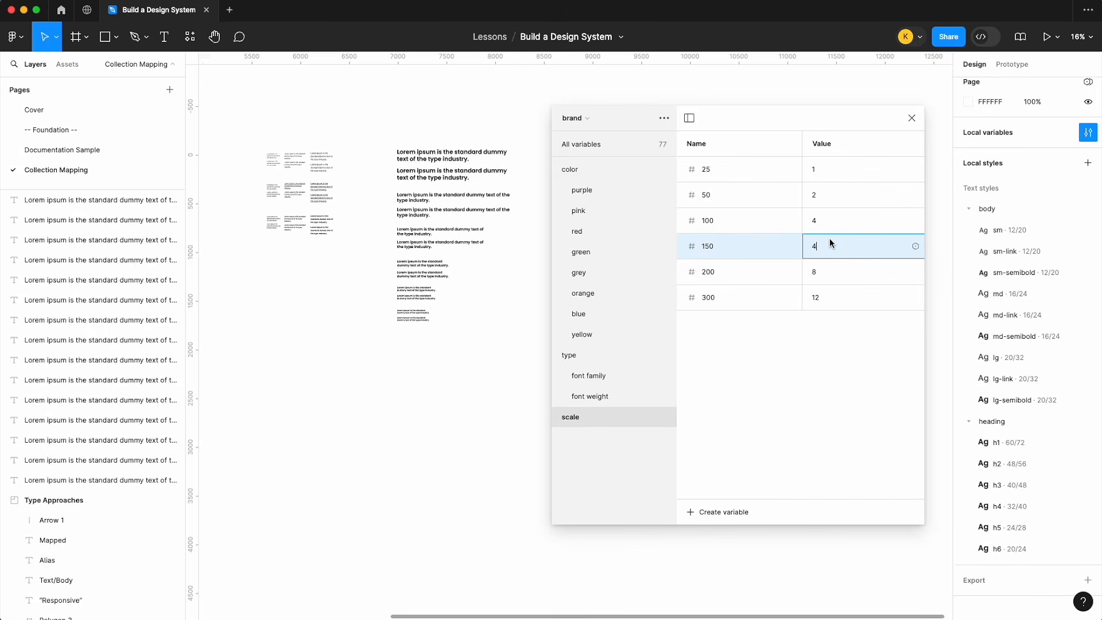
{"action": "key", "text": "BackSpace"}
{"action": "type", "text": "6"}
{"action": "key", "text": "Return"}
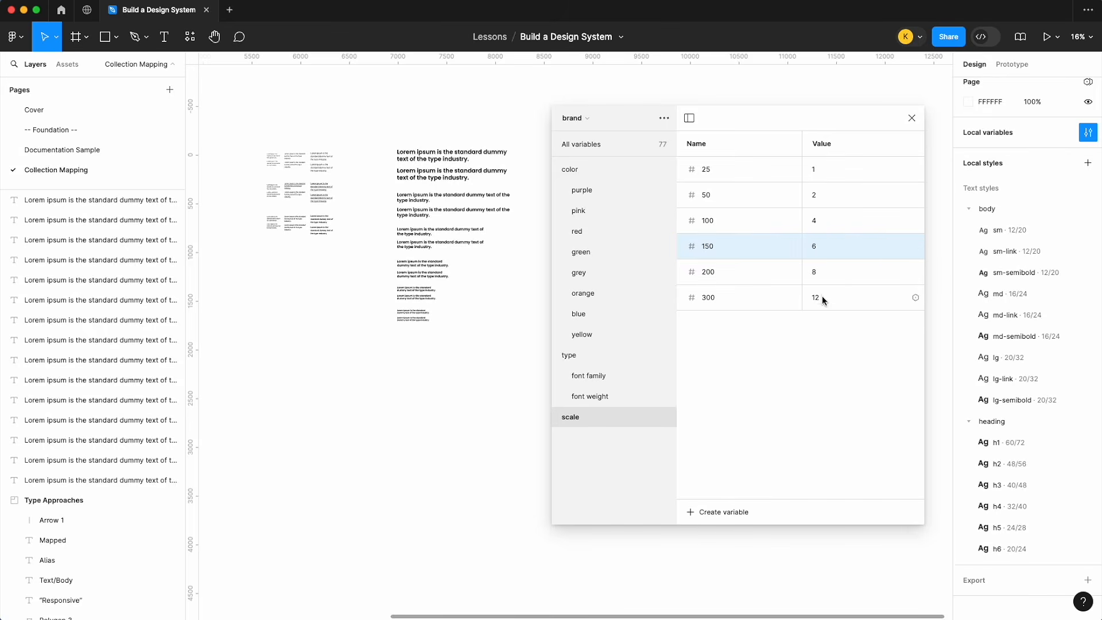
- Duplicate the scale variable 300 nine times
{"action": "left_click", "coordinate": [732, 303]}
{"action": "key", "text": "super+d"}
{"action": "key", "text": "super+d"}
{"action": "key", "text": "super+d"}
{"action": "key", "text": "super+d"}
{"action": "key", "text": "super+d"}
{"action": "key", "text": "super+d"}
{"action": "key", "text": "super+d"}
{"action": "key", "text": "super+d"}
{"action": "key", "text": "super+d"}
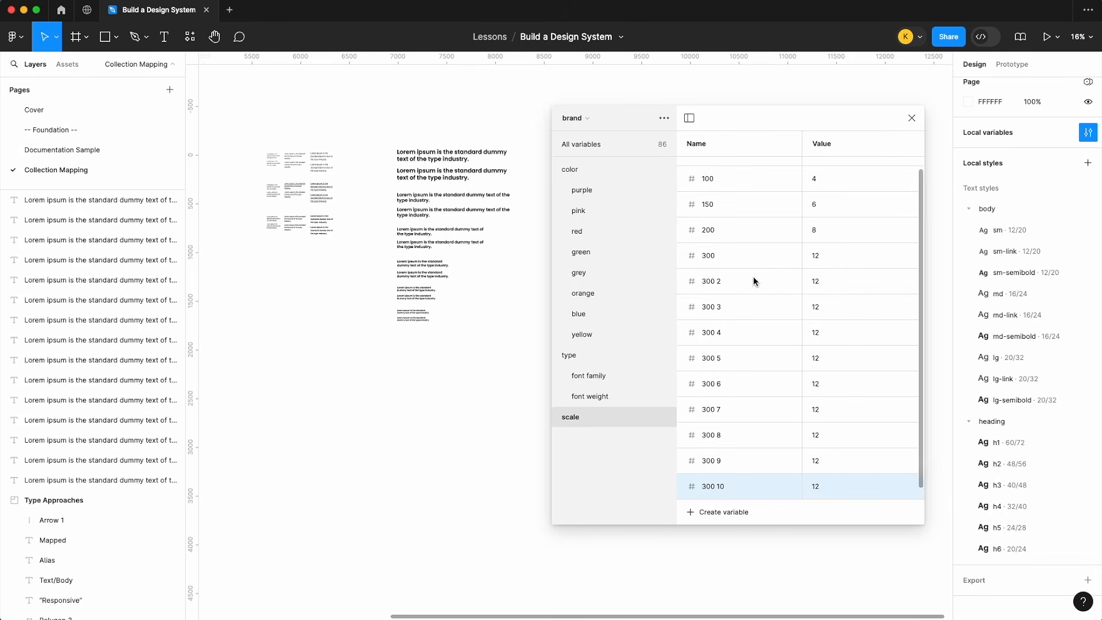
- Rename the first five copies of variable 300 as 400, 500, 600, 700 and 800
{"action": "left_click", "coordinate": [729, 281]}
{"action": "double_click", "coordinate": [728, 281]}
{"action": "type", "text": "400"}
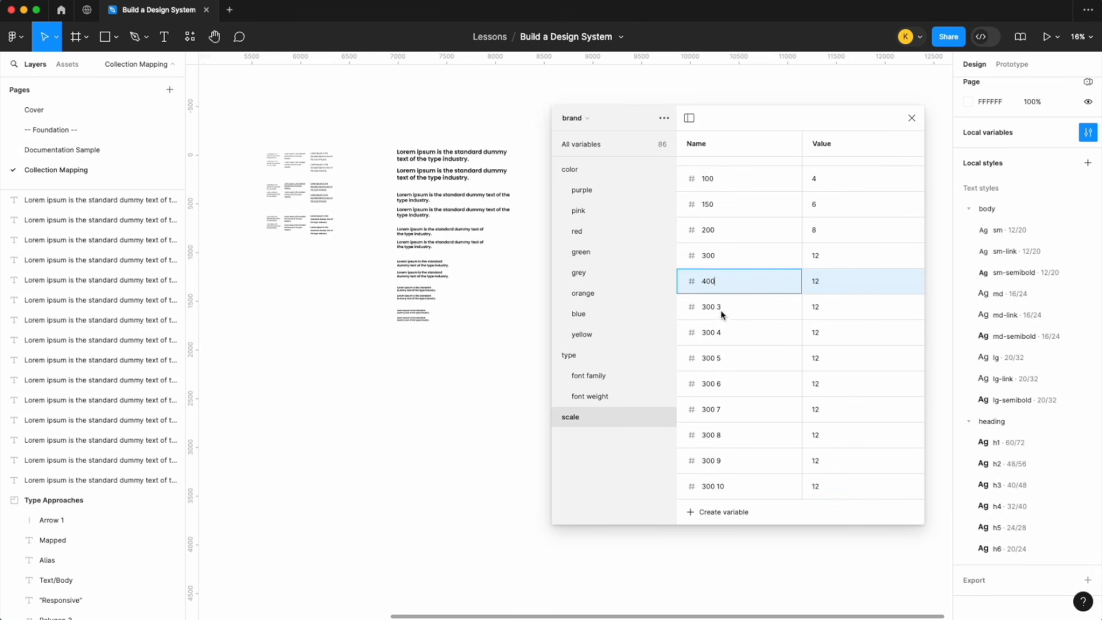
{"action": "double_click", "coordinate": [720, 307]}
{"action": "type", "text": "500"}
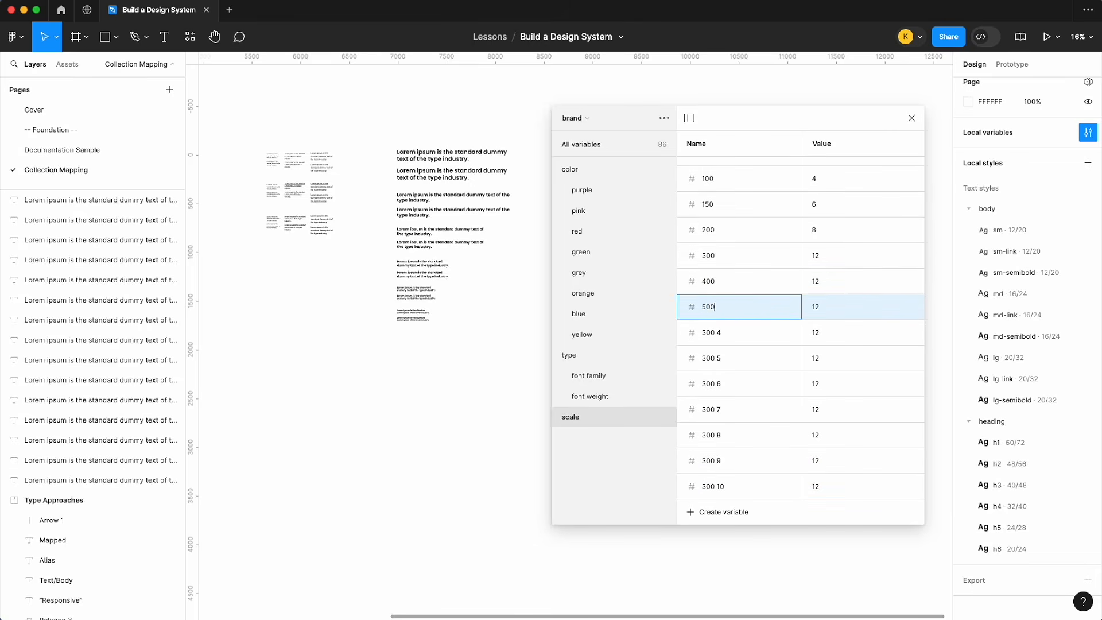
{"action": "double_click", "coordinate": [722, 339]}
{"action": "type", "text": "600"}
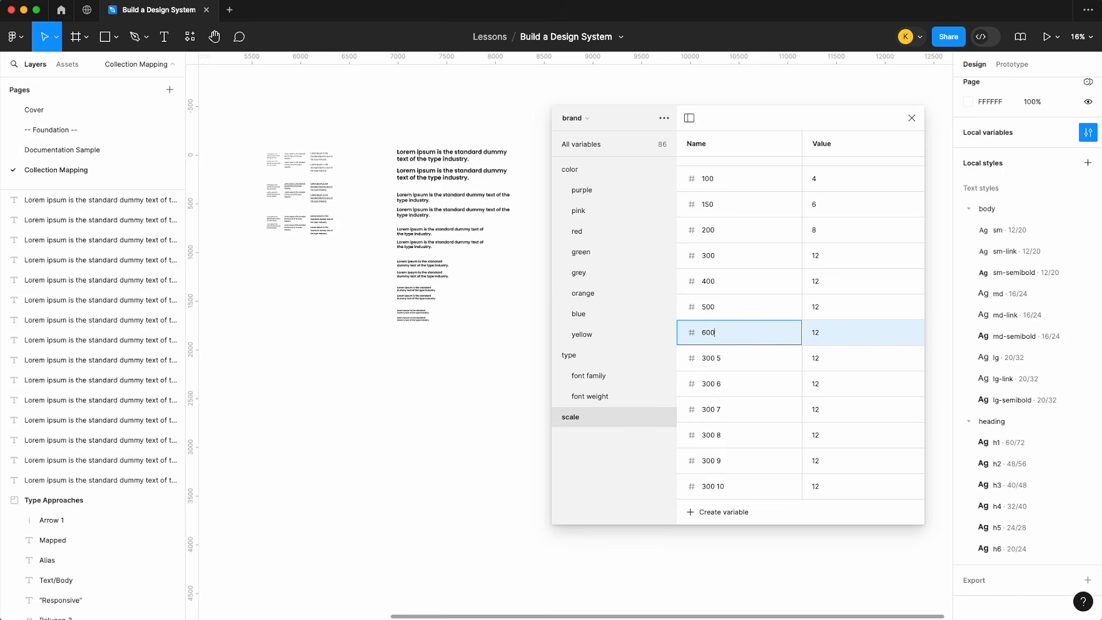
{"action": "double_click", "coordinate": [712, 359]}
{"action": "type", "text": "700"}
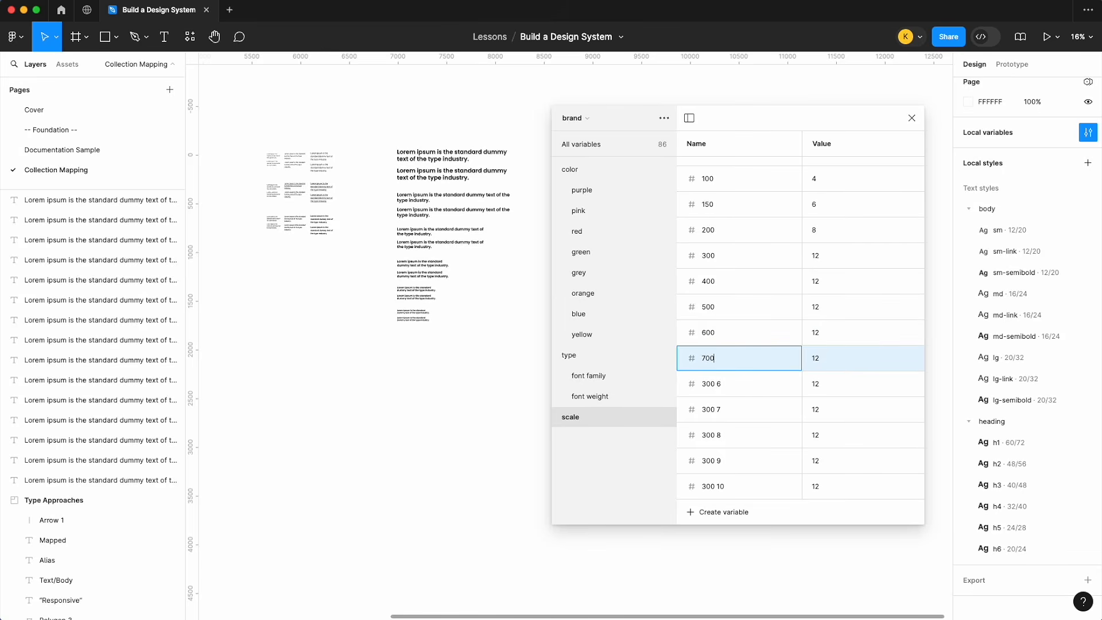
{"action": "double_click", "coordinate": [710, 384]}
{"action": "type", "text": "800"}
- Rename the remaining four copies of variable 300 as 900, 1000, 1100 and 1200
{"action": "double_click", "coordinate": [721, 411]}
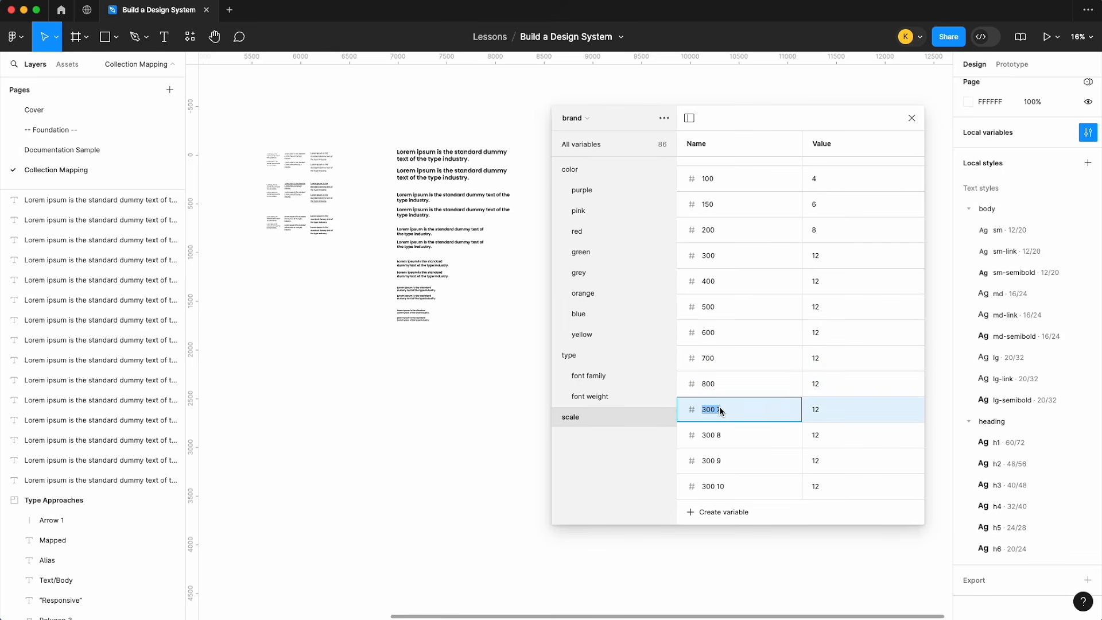
{"action": "type", "text": "900"}
{"action": "double_click", "coordinate": [716, 436]}
{"action": "type", "text": "1000"}
{"action": "double_click", "coordinate": [715, 462]}
{"action": "type", "text": "1100"}
{"action": "double_click", "coordinate": [710, 488]}
{"action": "type", "text": "1200"}
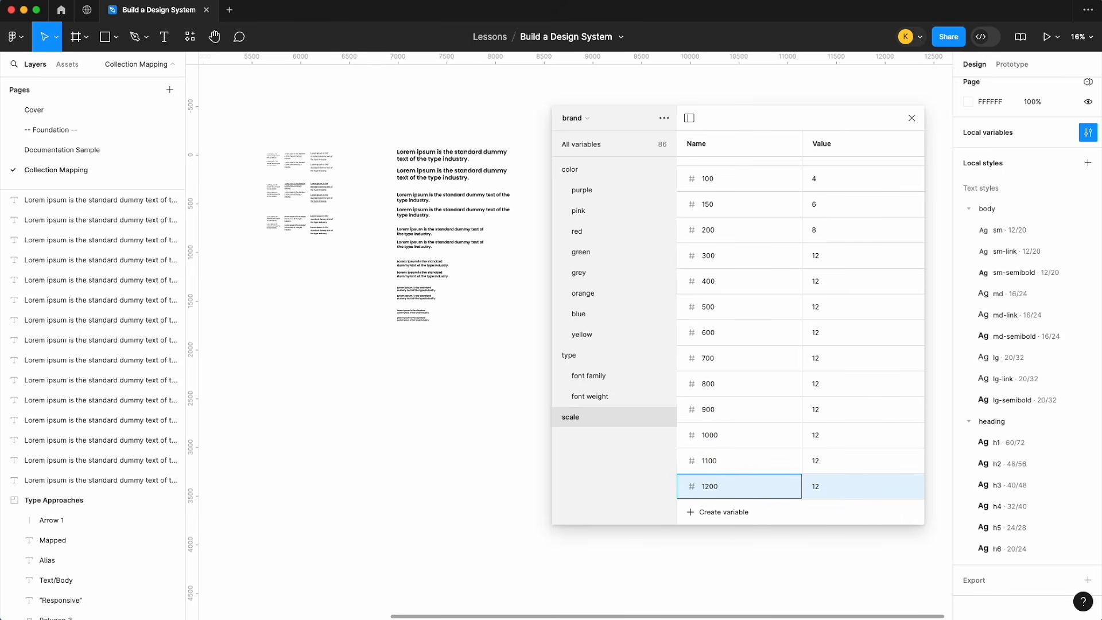
{"action": "key", "text": "Return"}
- Set the scale variables 400, 500 and 600 to 16, 20 and 24
{"action": "double_click", "coordinate": [826, 259]}
{"action": "double_click", "coordinate": [826, 285]}
{"action": "type", "text": "16"}
{"action": "double_click", "coordinate": [828, 315]}
{"action": "type", "text": "20"}
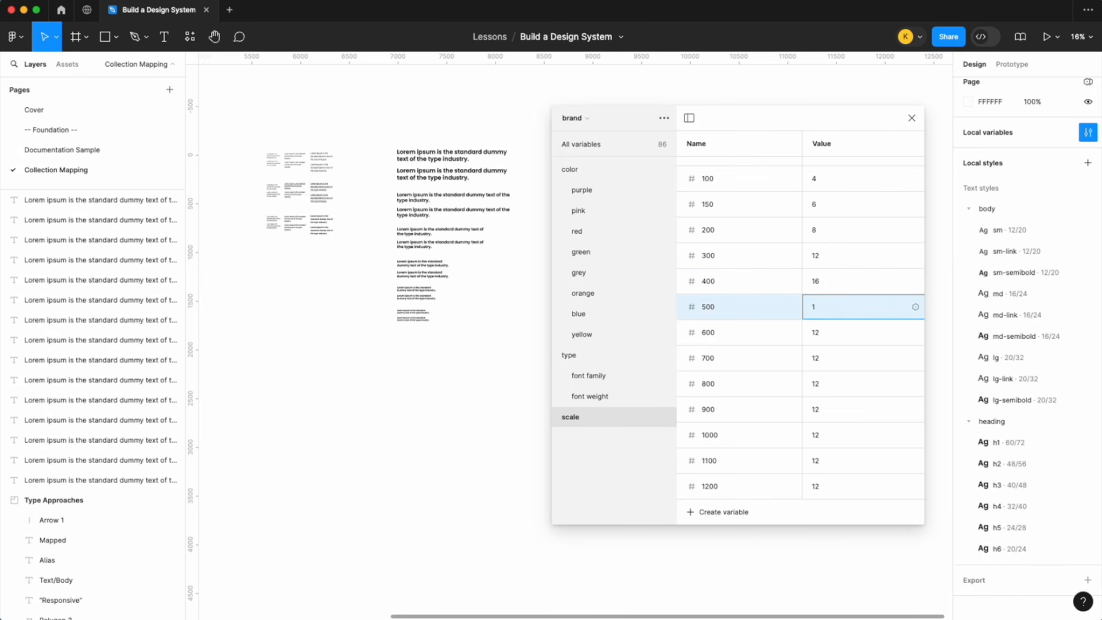
{"action": "double_click", "coordinate": [832, 336]}
{"action": "type", "text": "24"}
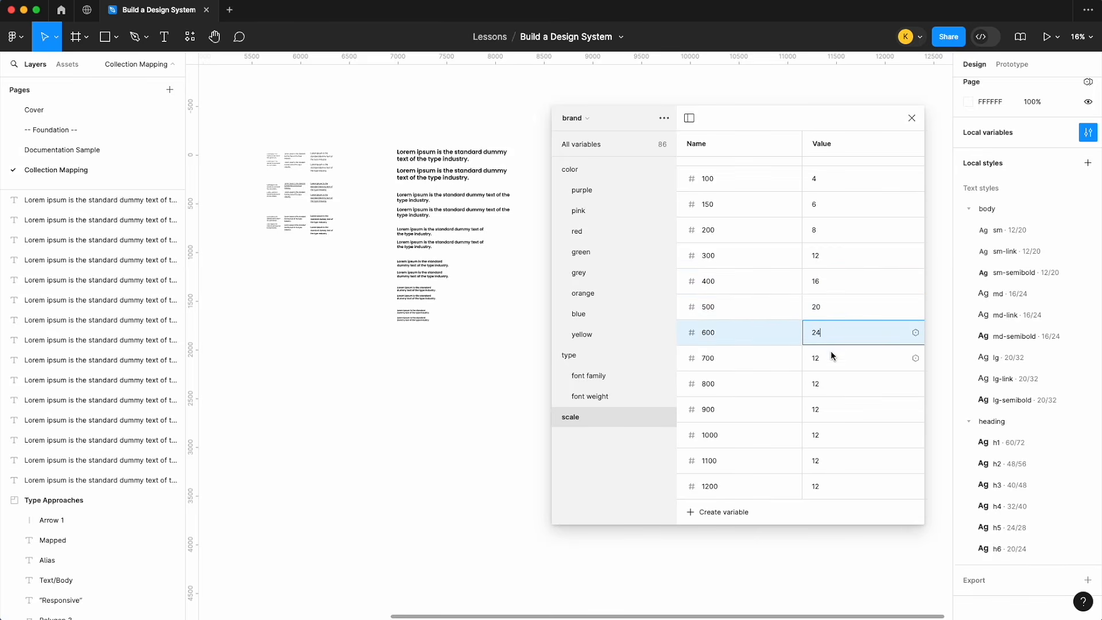
- Set the scale variables 700, 800 and 900 to 28, 32 and 36
{"action": "double_click", "coordinate": [829, 361]}
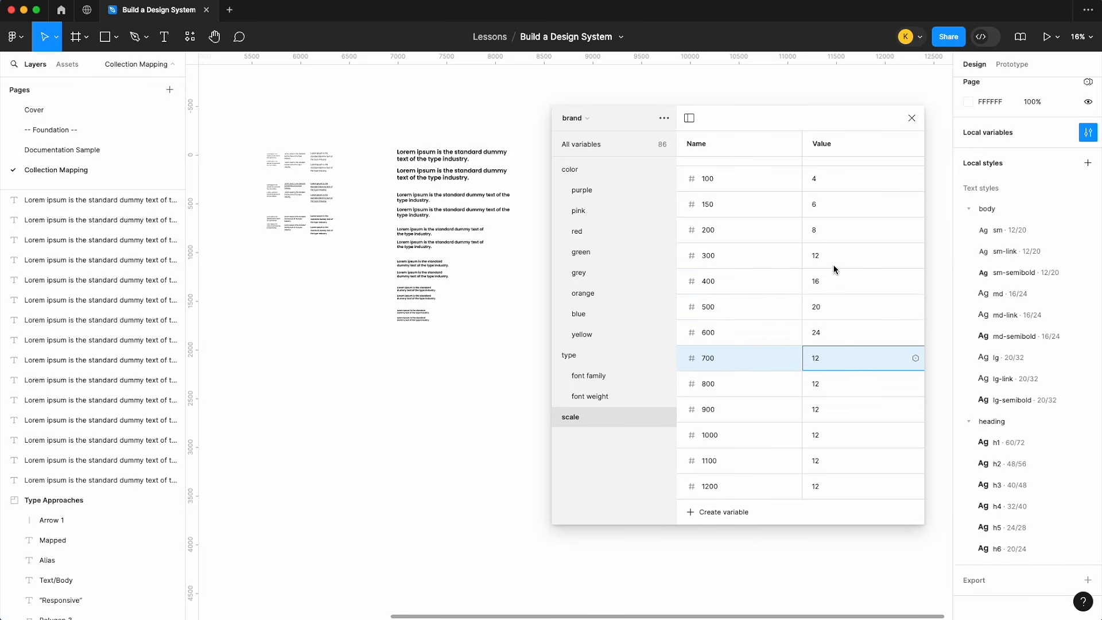
{"action": "key", "text": "BackSpace"}
{"action": "key", "text": "BackSpace"}
{"action": "type", "text": "28"}
{"action": "key", "text": "Return"}
{"action": "double_click", "coordinate": [823, 388]}
{"action": "type", "text": "32"}
{"action": "key", "text": "Return"}
{"action": "double_click", "coordinate": [823, 411]}
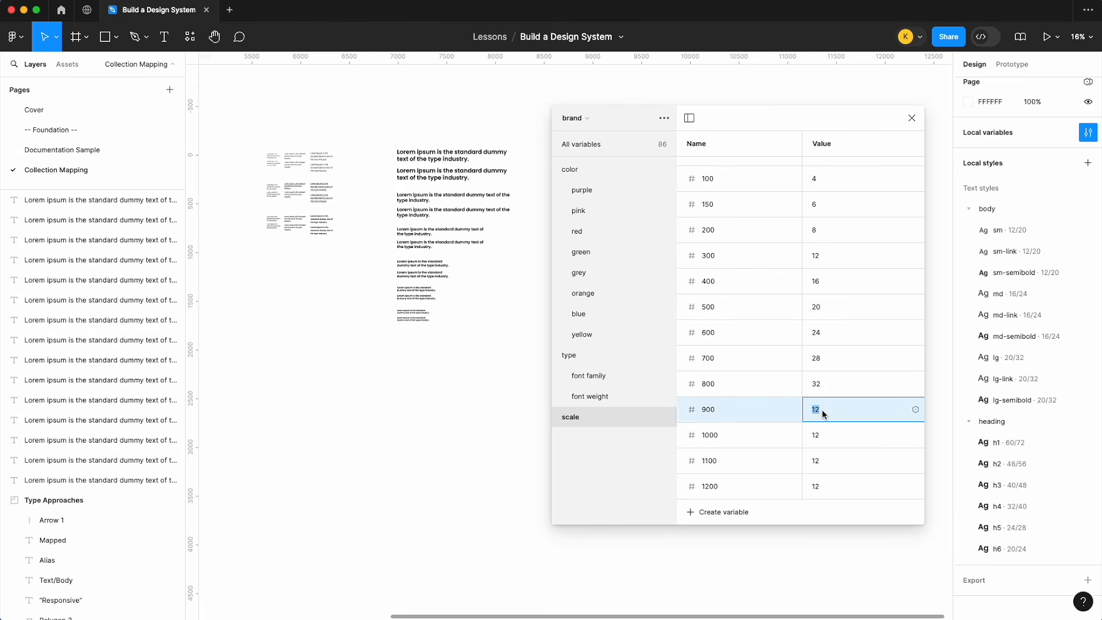
{"action": "type", "text": "36"}
{"action": "key", "text": "Return"}
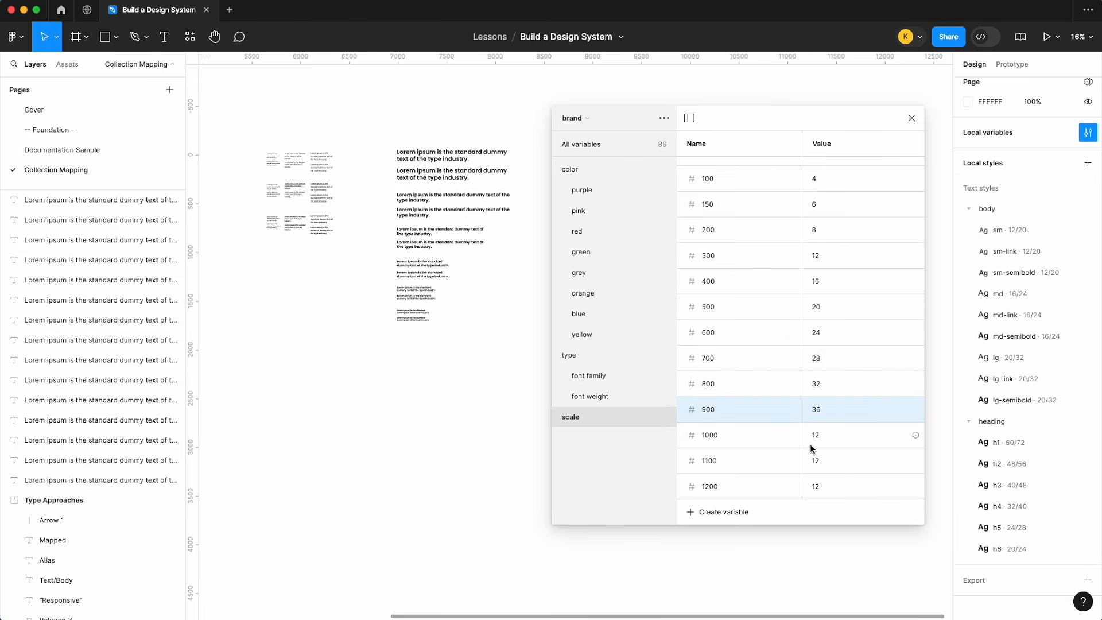
- Set the scale variables 1000, 1100 and 1200 to 40, 44 and 48
{"action": "left_click", "coordinate": [830, 431]}
{"action": "double_click", "coordinate": [823, 437]}
{"action": "type", "text": "40"}
{"action": "key", "text": "Return"}
{"action": "left_click", "coordinate": [822, 471]}
{"action": "double_click", "coordinate": [819, 462]}
{"action": "type", "text": "44"}
{"action": "key", "text": "Return"}
{"action": "double_click", "coordinate": [822, 488]}
{"action": "type", "text": "48"}
{"action": "key", "text": "Return"}
- Add a variable 1600 with the value 64 after variable 1200 and delete it again
{"action": "scroll", "coordinate": [834, 389], "scroll_direction": "up", "scroll_amount": 2}
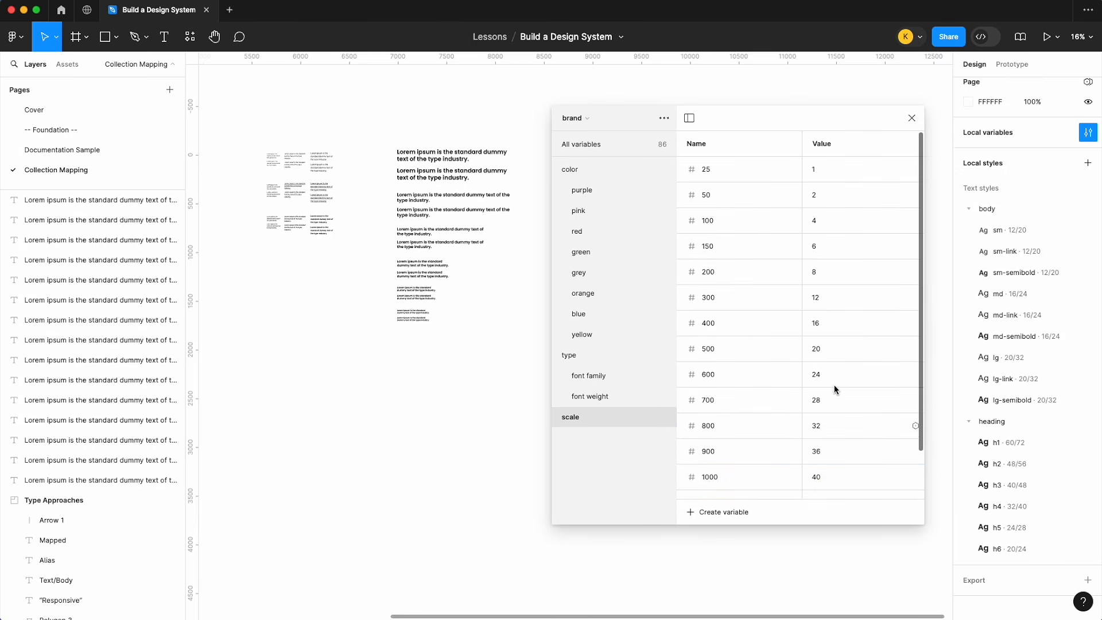
{"action": "scroll", "coordinate": [834, 389], "scroll_direction": "down", "scroll_amount": 2}
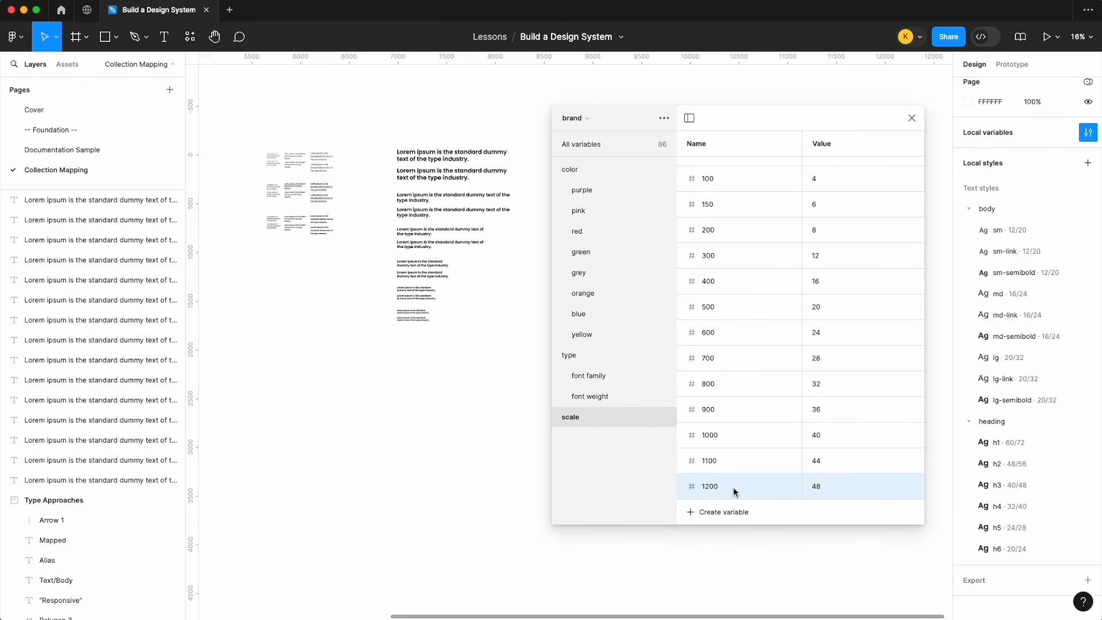
{"action": "key", "text": "super+d"}
{"action": "type", "text": "1600"}
{"action": "left_click", "coordinate": [838, 485]}
{"action": "type", "text": "64"}
{"action": "key", "text": "Return"}
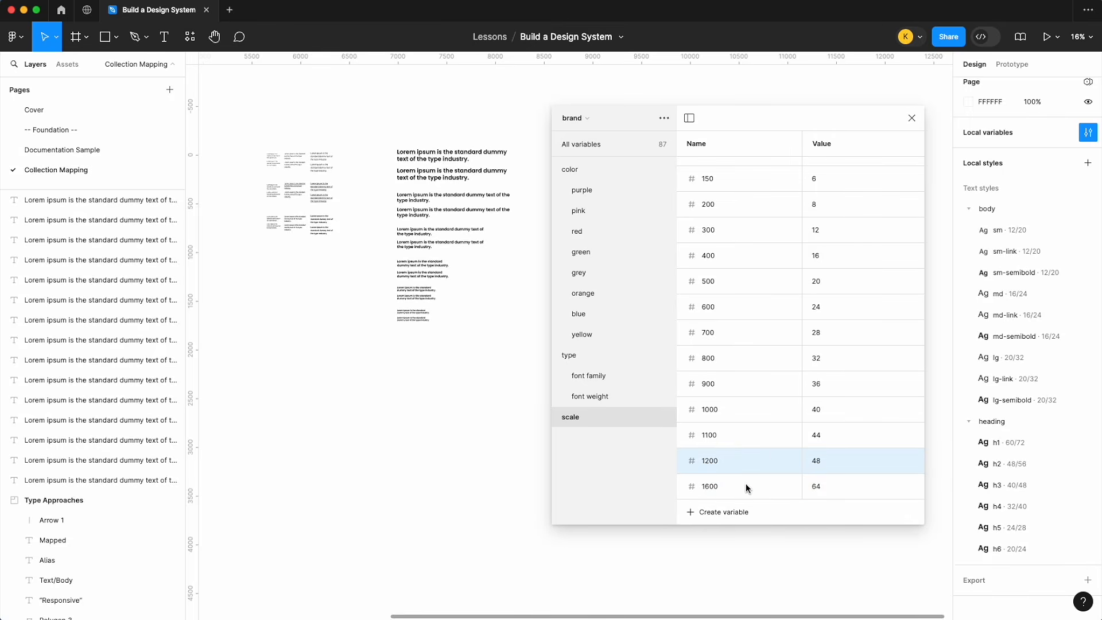
{"action": "right_click", "coordinate": [746, 487]}
{"action": "left_click", "coordinate": [785, 538]}
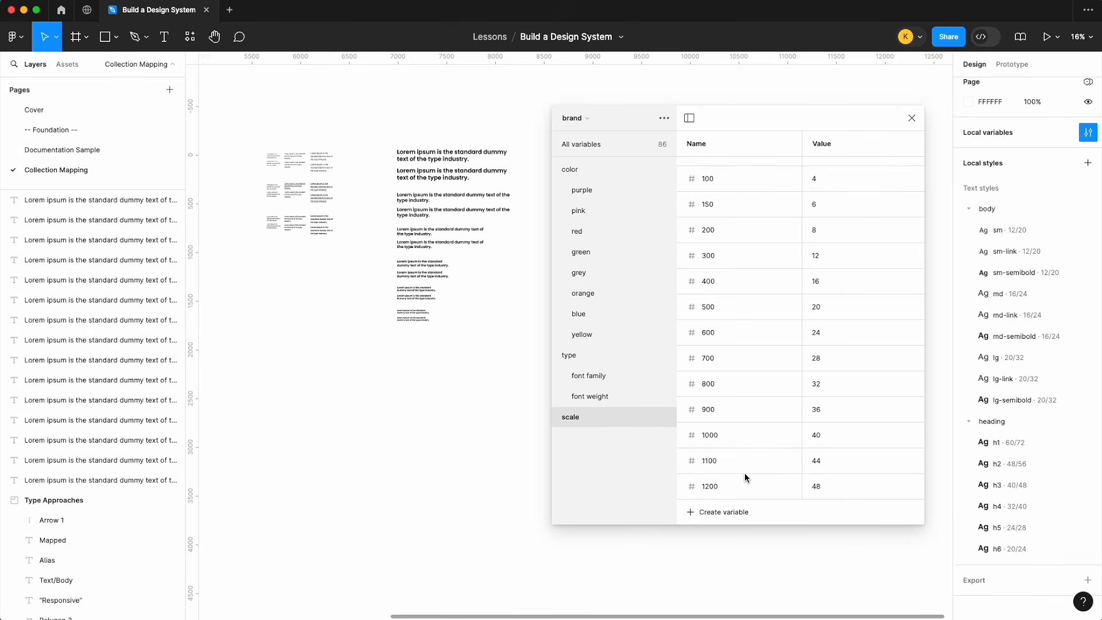
- View the scale group of the brand collection and return to the alias collection
{"action": "scroll", "coordinate": [728, 354], "scroll_direction": "up", "scroll_amount": 2}
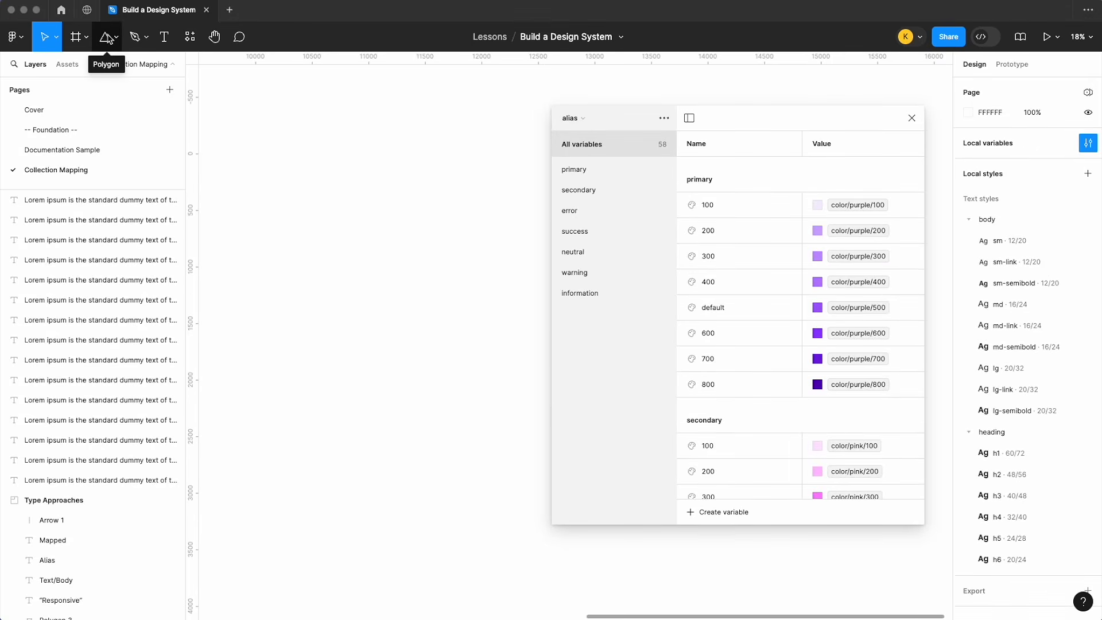
{"action": "left_click", "coordinate": [582, 117]}
{"action": "left_click", "coordinate": [602, 134]}
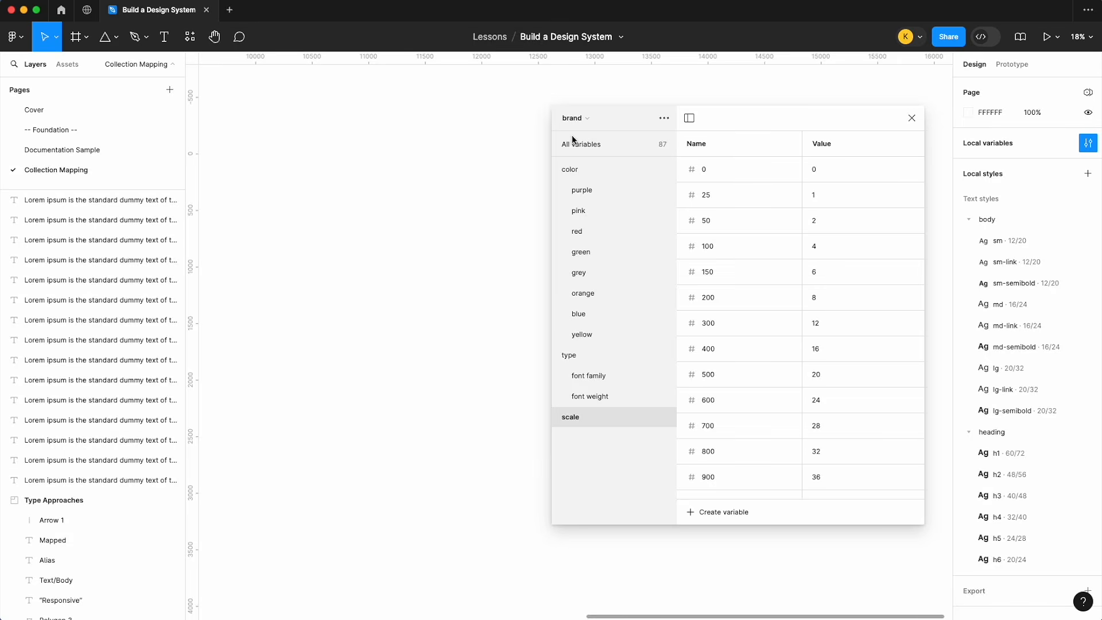
{"action": "left_click", "coordinate": [573, 118]}
{"action": "left_click", "coordinate": [584, 107]}
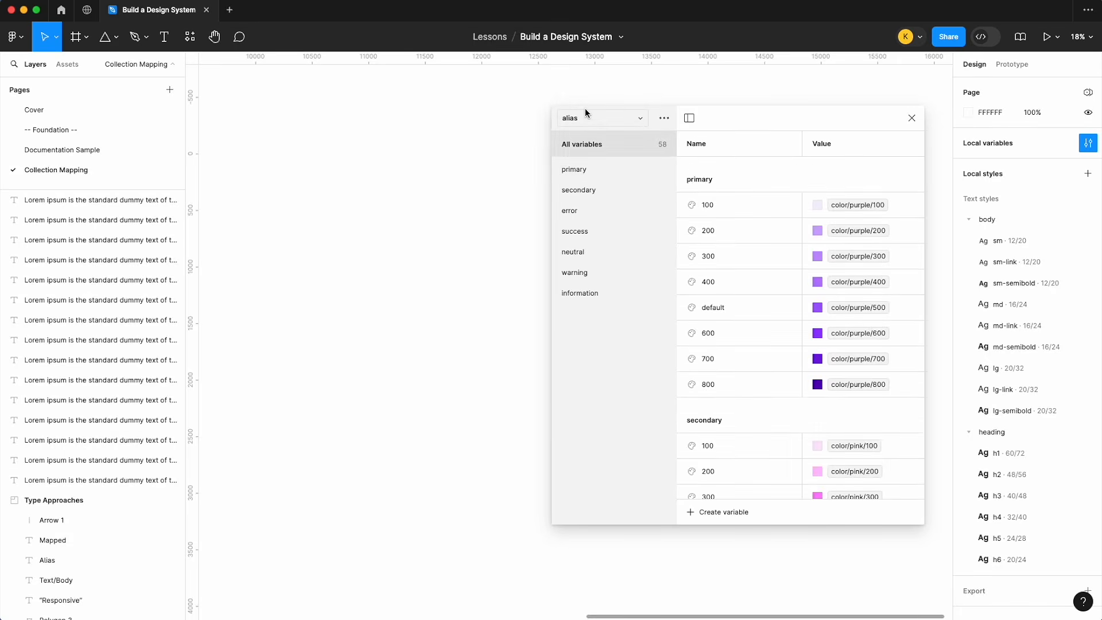
- Draw a triangle about 2389 × 2389 on the empty canvas and rotate it 180° so it points downward
{"action": "left_click", "coordinate": [105, 36]}
{"action": "mouse_move", "coordinate": [292, 445]}
{"action": "left_mouse_down"}
{"action": "mouse_move", "coordinate": [523, 175]}
{"action": "mouse_move", "coordinate": [327, 457]}
{"action": "left_mouse_up"}
{"action": "scroll", "coordinate": [527, 176], "scroll_direction": "right", "scroll_amount": 1}
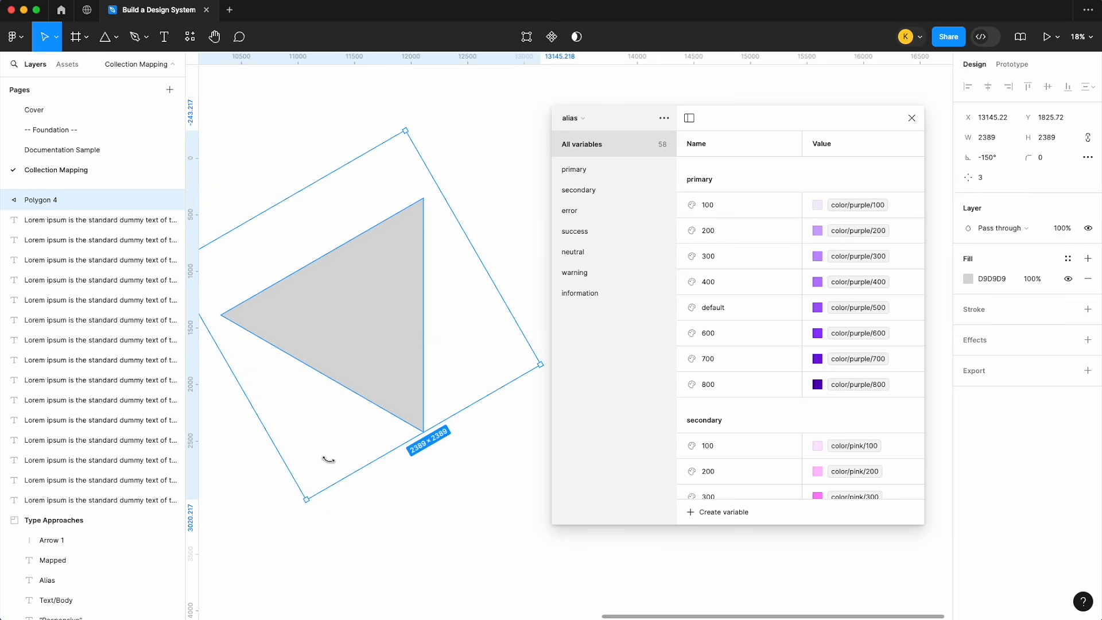
{"action": "left_click_drag", "start_coordinate": [300, 405], "coordinate": [291, 369]}
{"action": "scroll", "coordinate": [285, 365], "scroll_direction": "down", "scroll_amount": 1}
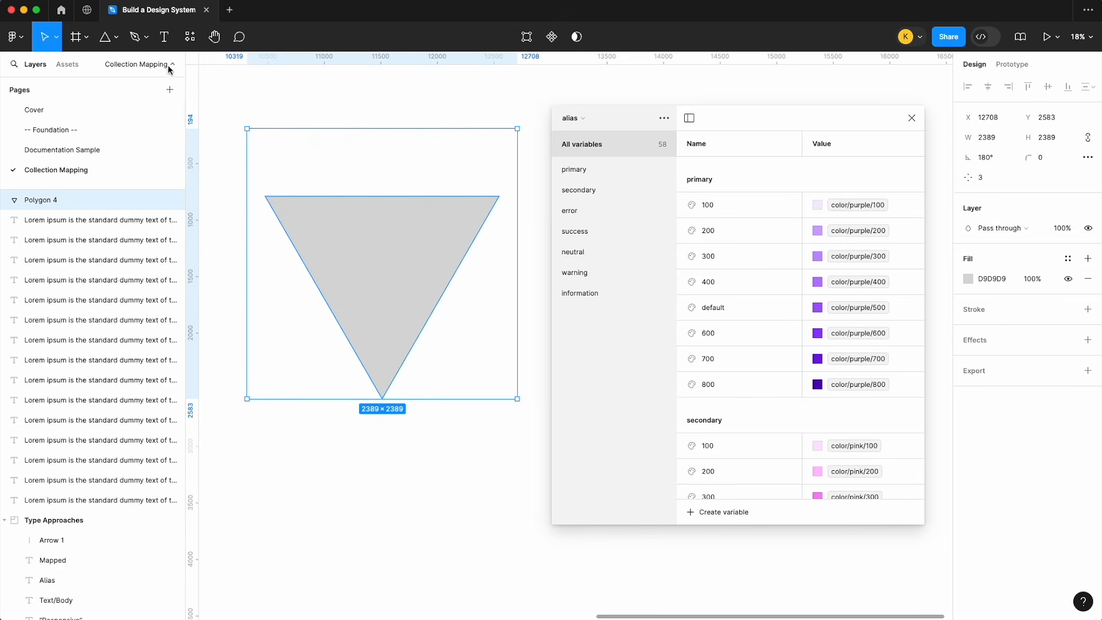
- Add a text label reading Brand inside the triangle near its upper edge
{"action": "left_click", "coordinate": [165, 38]}
{"action": "scroll", "coordinate": [418, 207], "scroll_direction": "up", "scroll_amount": 1}
{"action": "left_click_drag", "start_coordinate": [349, 206], "coordinate": [408, 271]}
{"action": "type", "text": "Brand"}
{"action": "key", "text": "Escape"}
- Change the text label below Brand in the triangle to read Alias
{"action": "double_click", "coordinate": [408, 271]}
{"action": "type", "text": "Aloas"}
{"action": "key", "text": "BackSpace"}
{"action": "key", "text": "BackSpace"}
{"action": "key", "text": "BackSpace"}
{"action": "type", "text": "ias"}
{"action": "key", "text": "Escape"}
- Duplicate the Alias label further down the triangle and change the copy to Mapped
{"action": "left_click_drag", "start_coordinate": [388, 270], "coordinate": [388, 339], "text": "alt"}
{"action": "double_click", "coordinate": [387, 338]}
{"action": "type", "text": "Mapped"}
{"action": "key", "text": "Escape"}
- Reposition the Mapped, Alias and Brand labels along the triangle's vertical centre line
{"action": "left_click_drag", "start_coordinate": [403, 348], "coordinate": [391, 348]}
{"action": "mouse_move", "coordinate": [397, 272]}
{"action": "left_mouse_down"}
{"action": "mouse_move", "coordinate": [385, 272]}
{"action": "mouse_move", "coordinate": [385, 287]}
{"action": "left_mouse_up"}
{"action": "left_click_drag", "start_coordinate": [390, 229], "coordinate": [378, 233]}
{"action": "left_click_drag", "start_coordinate": [379, 287], "coordinate": [379, 272]}
- Examine the brand, alias and mapped levels in the first Type Approaches triangle, and return to the new triangle diagram
{"action": "scroll", "coordinate": [444, 449], "scroll_direction": "down", "scroll_amount": 10}
{"action": "scroll", "coordinate": [440, 447], "scroll_direction": "left", "scroll_amount": 5}
{"action": "scroll", "coordinate": [371, 334], "scroll_direction": "up", "scroll_amount": 8}
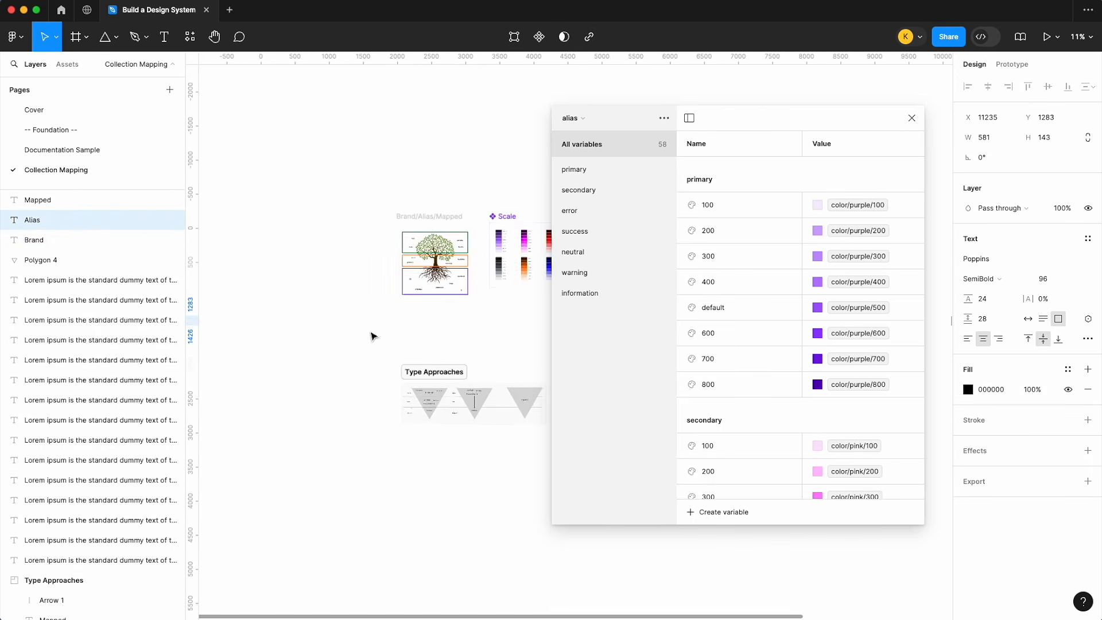
{"action": "scroll", "coordinate": [437, 448], "scroll_direction": "up", "scroll_amount": 7}
{"action": "scroll", "coordinate": [437, 449], "scroll_direction": "up", "scroll_amount": 8}
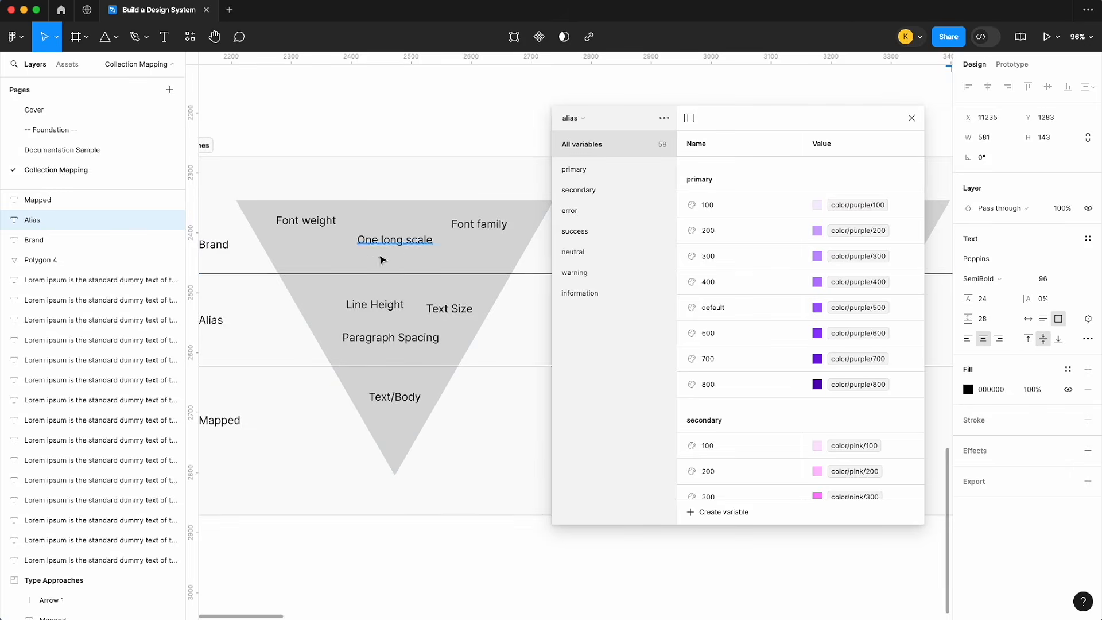
{"action": "scroll", "coordinate": [377, 282], "scroll_direction": "down", "scroll_amount": 2}
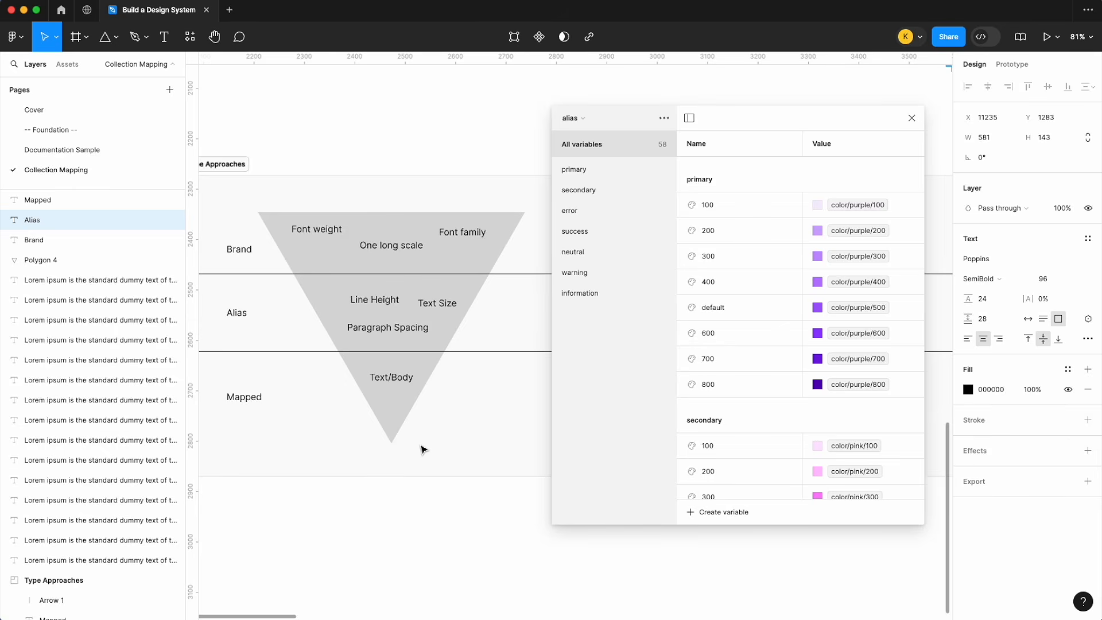
{"action": "scroll", "coordinate": [422, 448], "scroll_direction": "down", "scroll_amount": 10}
{"action": "scroll", "coordinate": [421, 448], "scroll_direction": "right", "scroll_amount": 8}
{"action": "scroll", "coordinate": [433, 324], "scroll_direction": "up", "scroll_amount": 3}
{"action": "scroll", "coordinate": [429, 287], "scroll_direction": "right", "scroll_amount": 1}
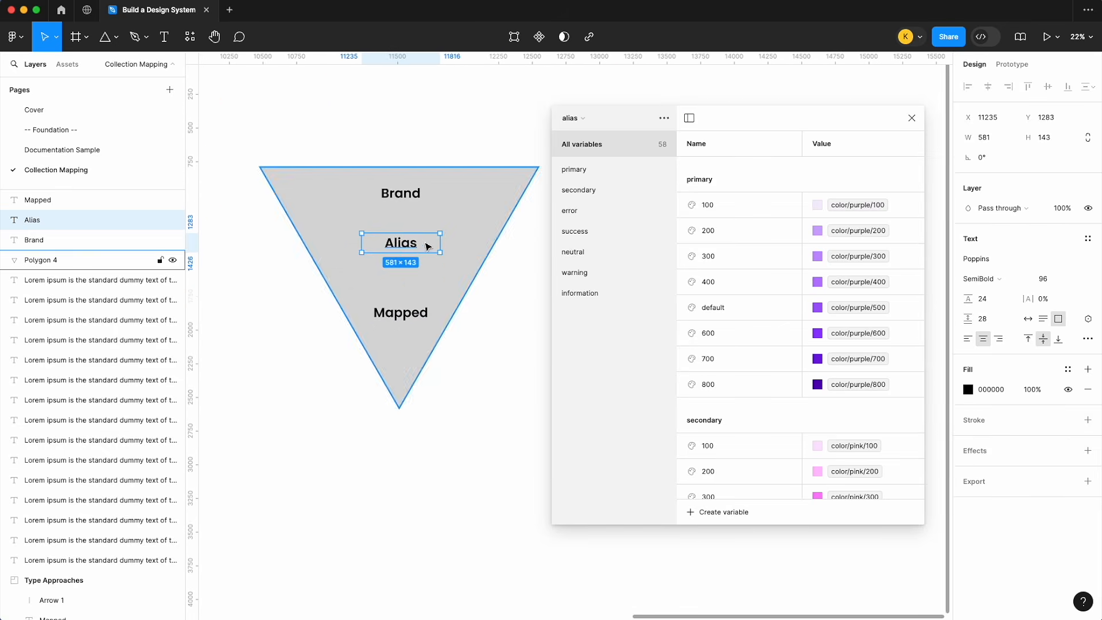
- Move the Mapped label below the triangle's tip and spread the Brand and Alias labels over the triangle's upper and lower halves
{"action": "left_click_drag", "start_coordinate": [426, 246], "coordinate": [421, 259]}
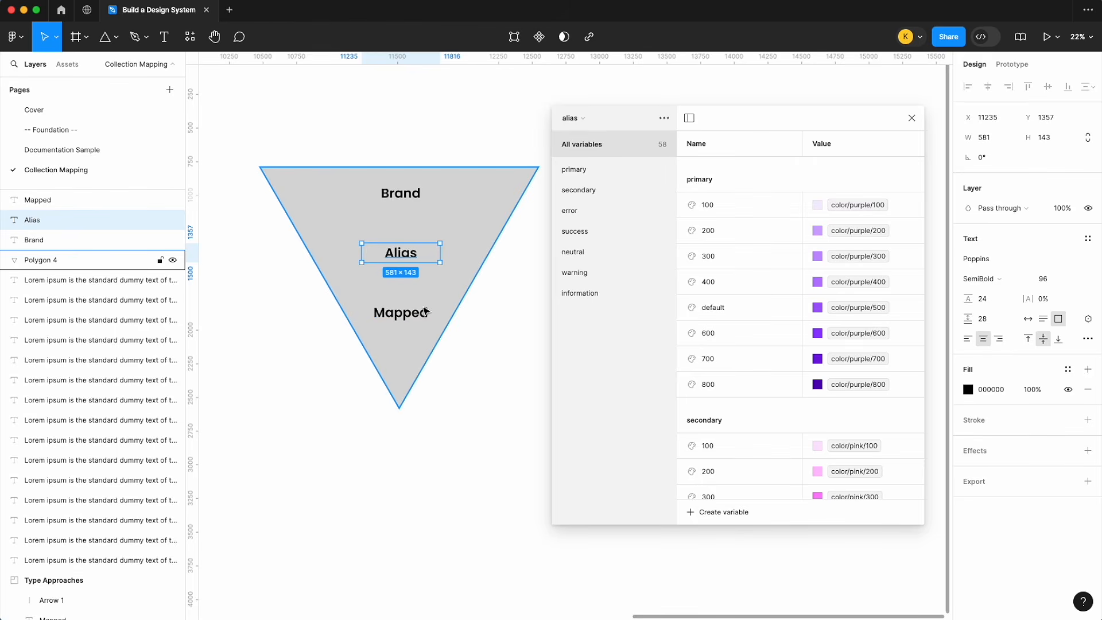
{"action": "left_click_drag", "start_coordinate": [422, 313], "coordinate": [422, 491]}
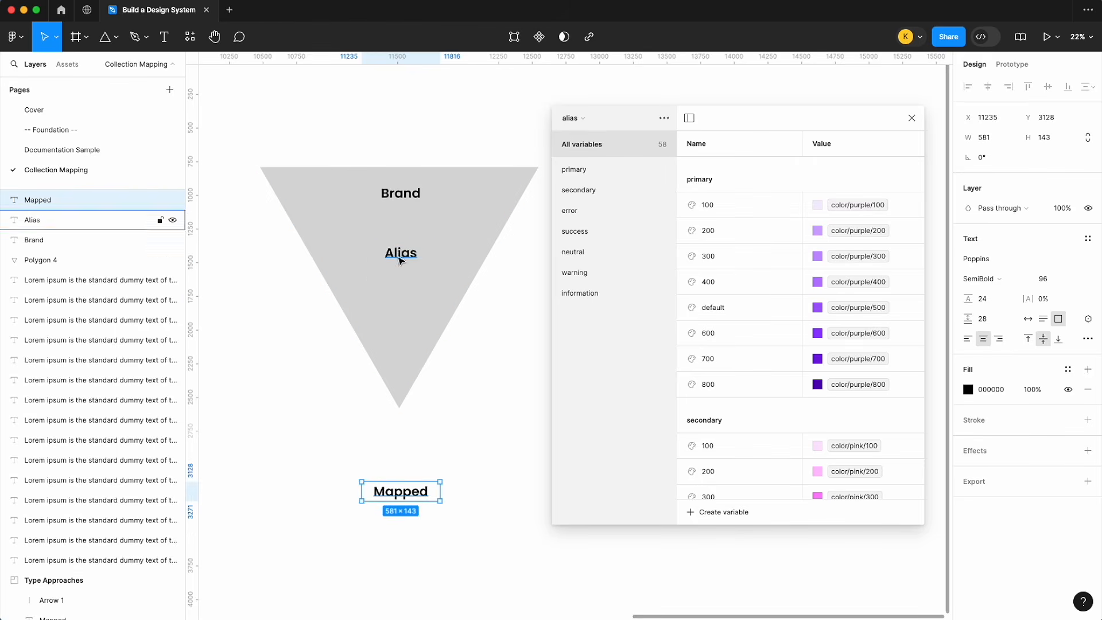
{"action": "left_click_drag", "start_coordinate": [401, 253], "coordinate": [399, 324]}
{"action": "left_click_drag", "start_coordinate": [405, 195], "coordinate": [409, 230]}
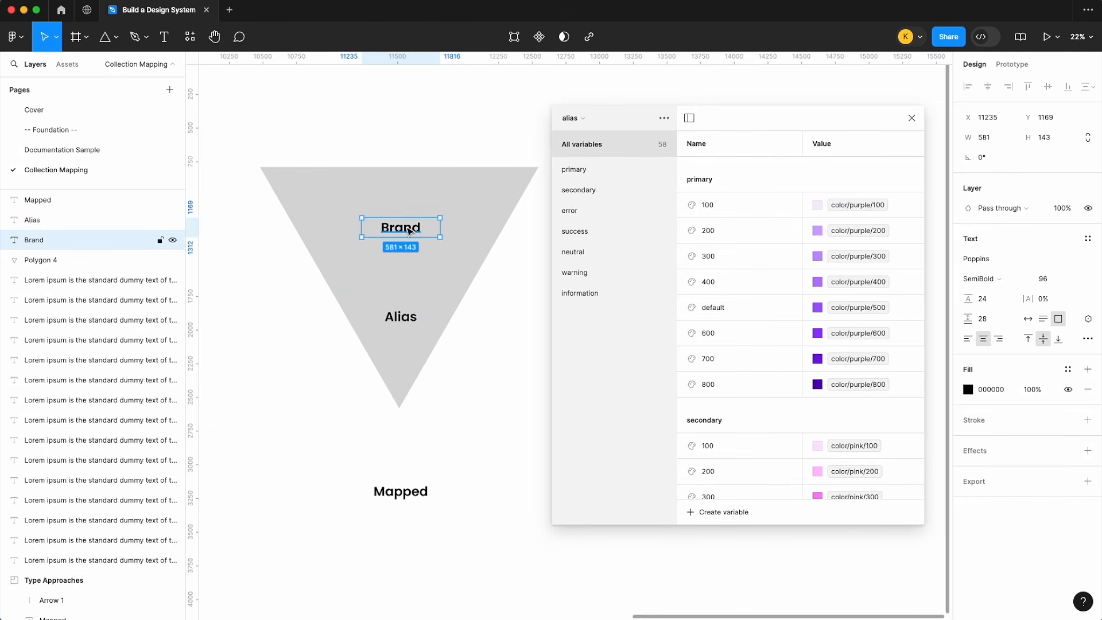
{"action": "left_click_drag", "start_coordinate": [409, 231], "coordinate": [408, 226]}
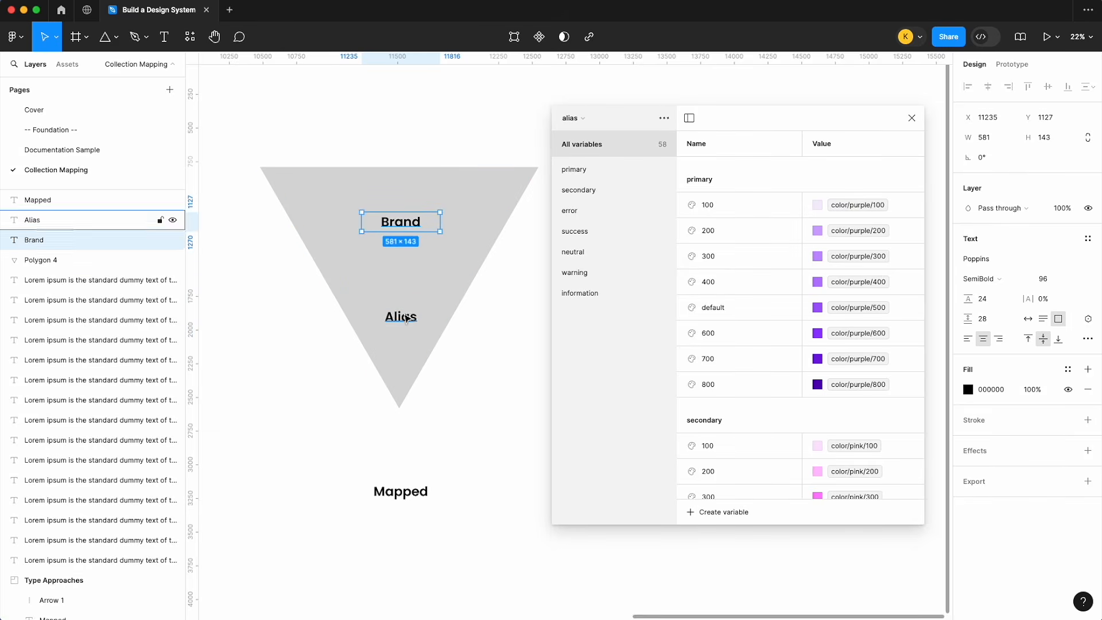
{"action": "left_click_drag", "start_coordinate": [405, 317], "coordinate": [406, 295]}
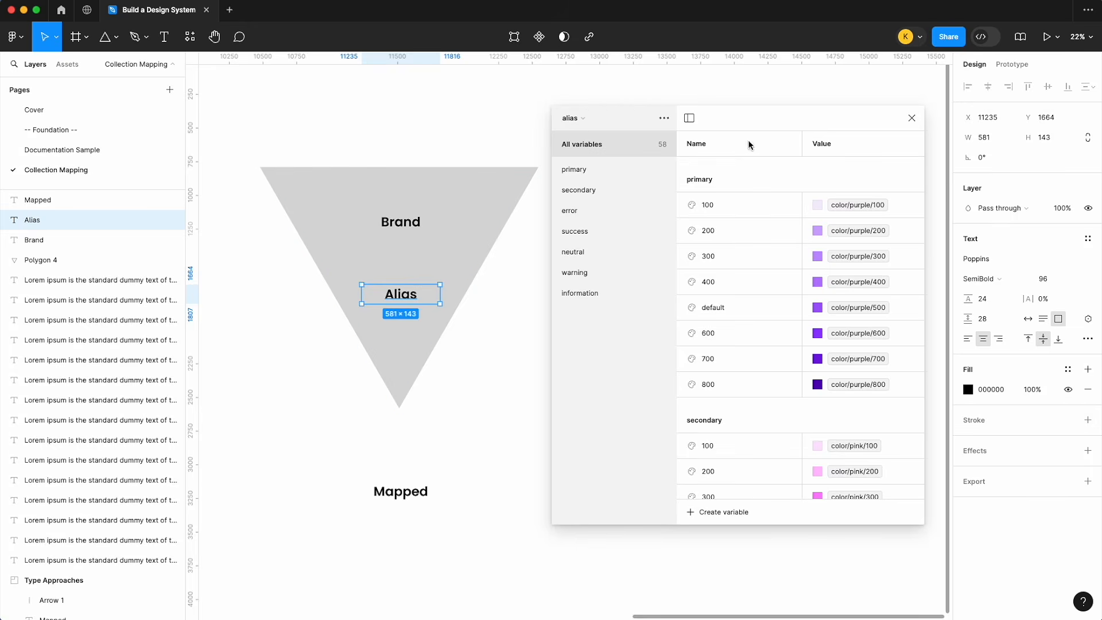
- Create a number variable named border width/none in the alias collection and show the border width group
{"action": "left_click", "coordinate": [738, 512]}
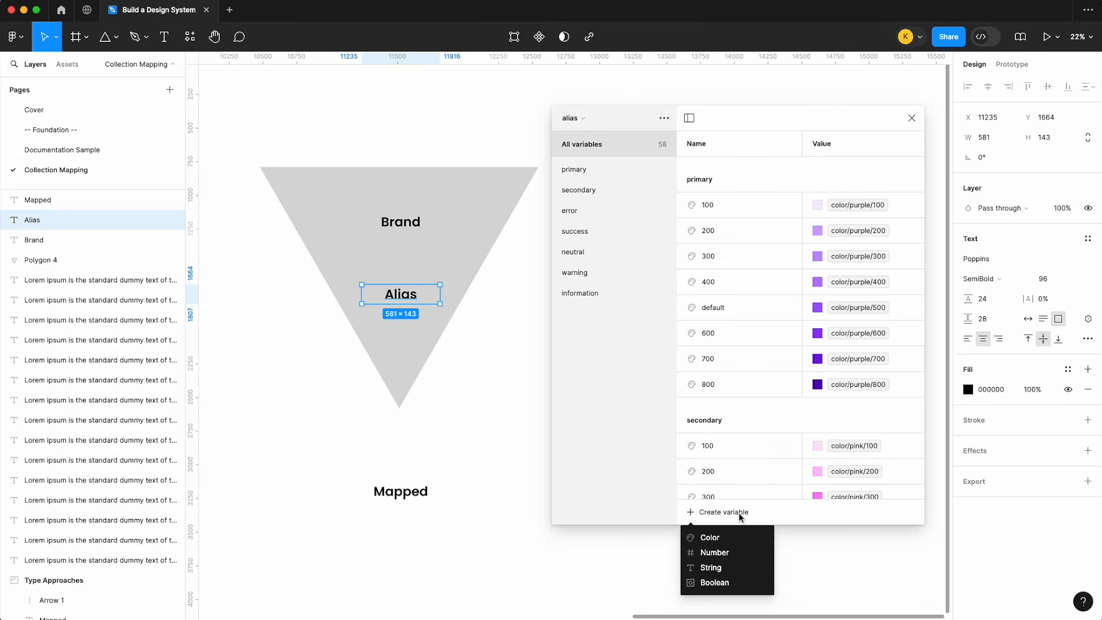
{"action": "left_click", "coordinate": [727, 552]}
{"action": "type", "text": "border w"}
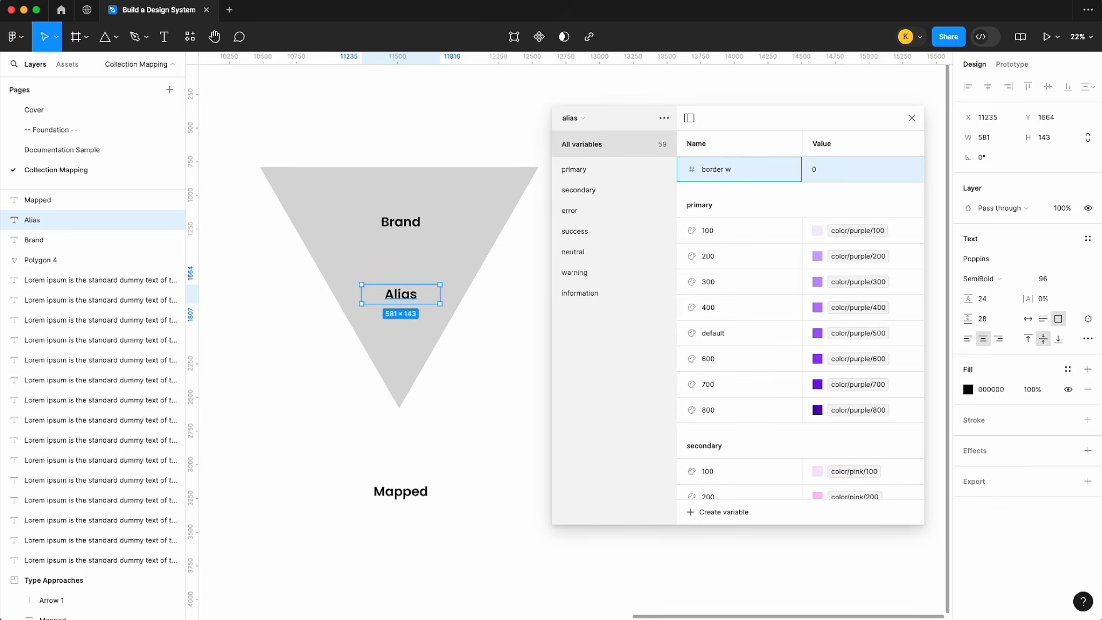
{"action": "type", "text": "idth/none"}
{"action": "key", "text": "Return"}
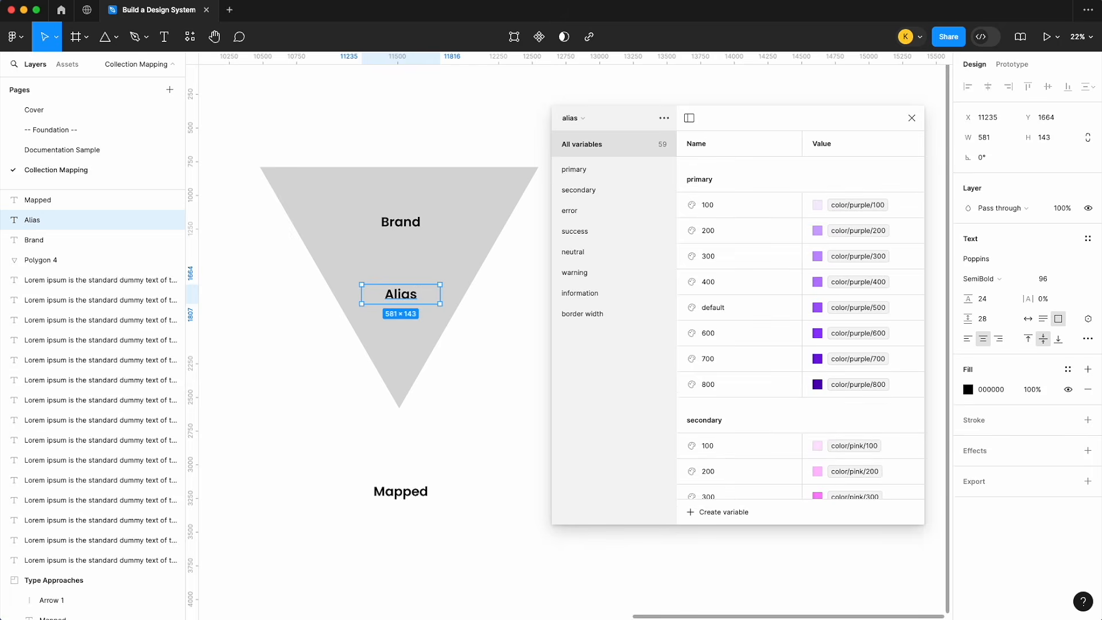
{"action": "left_click", "coordinate": [619, 315]}
- Check the brand scale values, then duplicate the alias border width variable none and name the copy sm
{"action": "left_click", "coordinate": [577, 118]}
{"action": "left_click", "coordinate": [596, 134]}
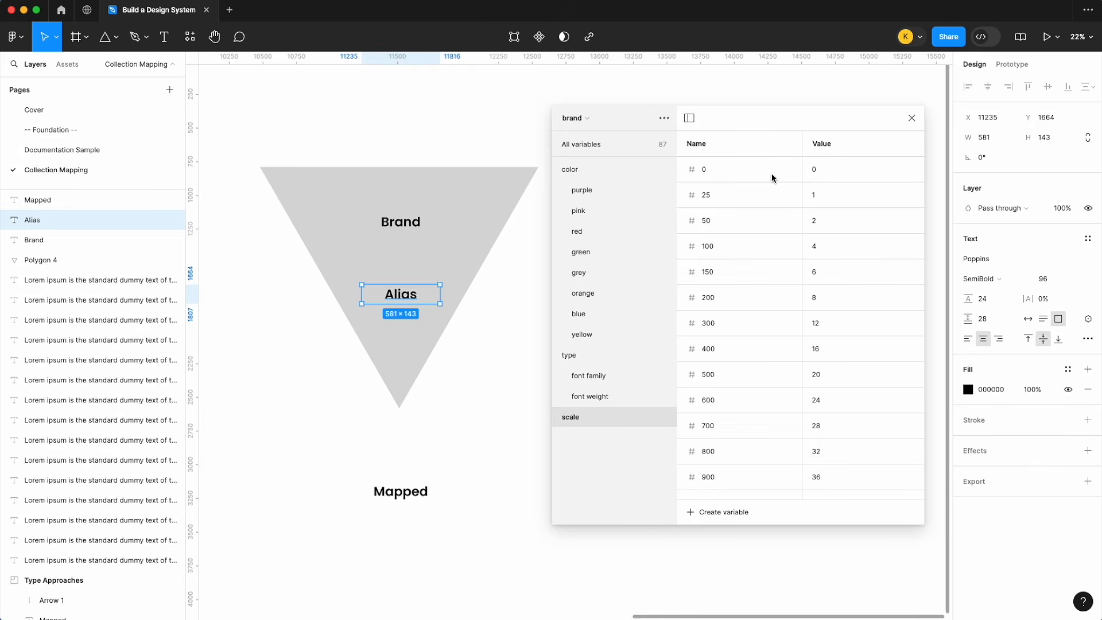
{"action": "left_click", "coordinate": [591, 118]}
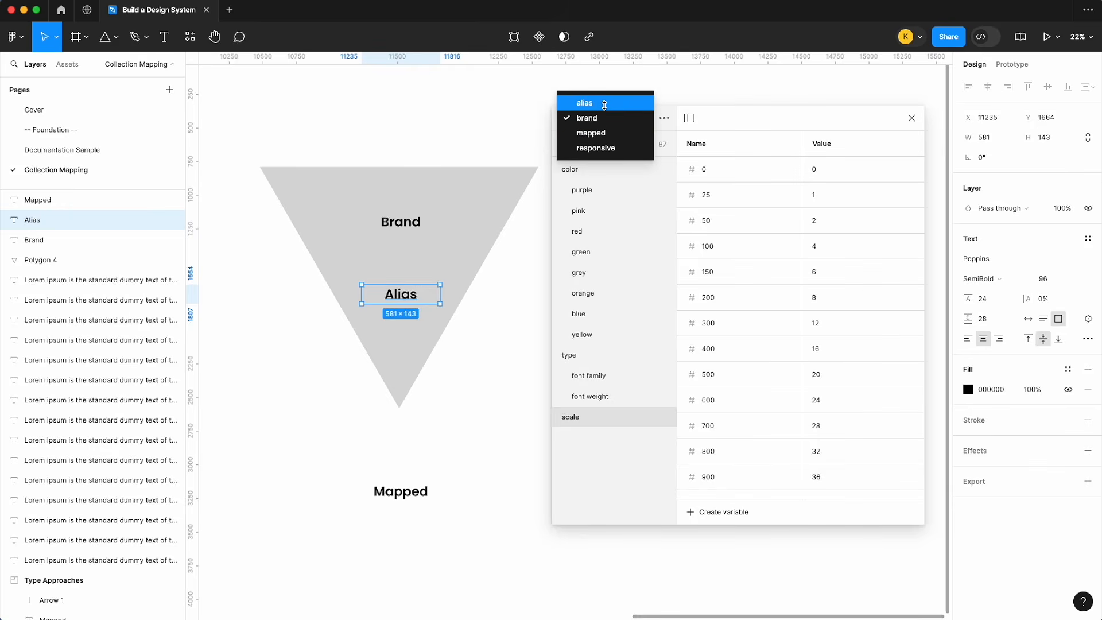
{"action": "left_click", "coordinate": [603, 102]}
{"action": "key", "text": "super+d"}
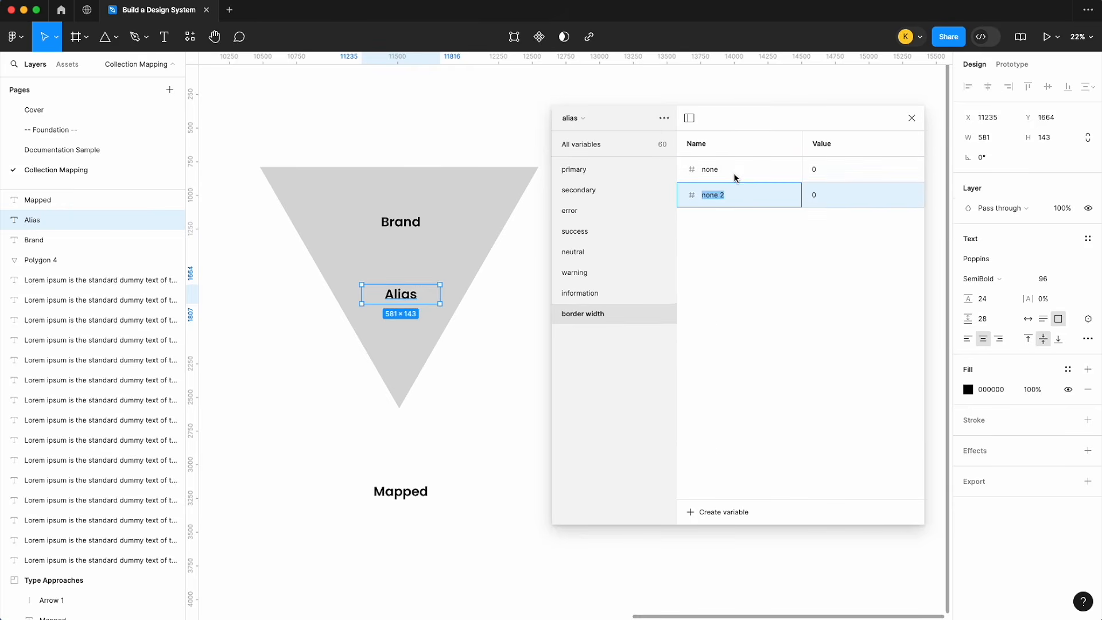
{"action": "type", "text": "sm"}
{"action": "key", "text": "Return"}
- Add two more duplicated number variables named md and lg to the border width group
{"action": "key", "text": "super+d"}
{"action": "type", "text": "md"}
{"action": "key", "text": "Return"}
{"action": "key", "text": "super+d"}
{"action": "type", "text": "lg"}
{"action": "key", "text": "Return"}
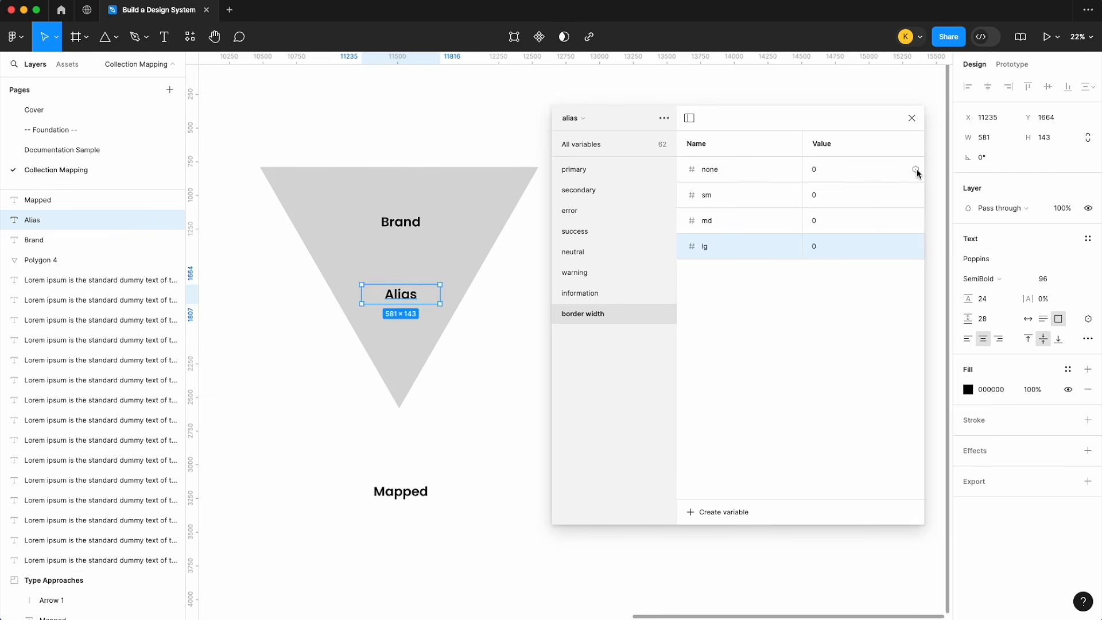
- Link the border width variable none to scale/0 and sm to scale/25
{"action": "left_click", "coordinate": [915, 170]}
{"action": "type", "text": "scale"}
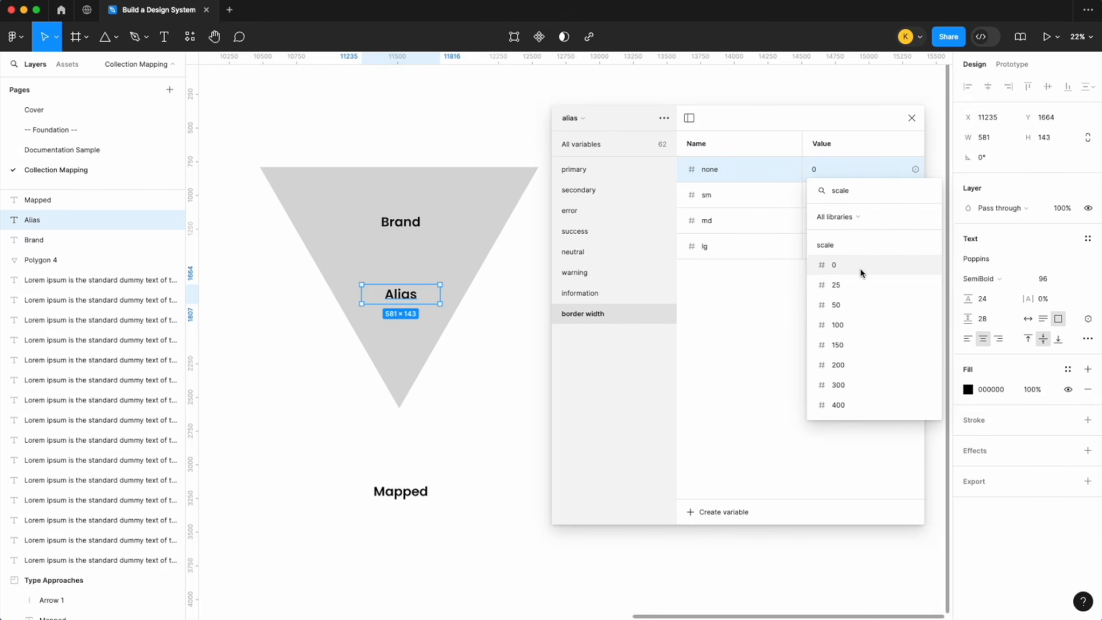
{"action": "left_click", "coordinate": [859, 267]}
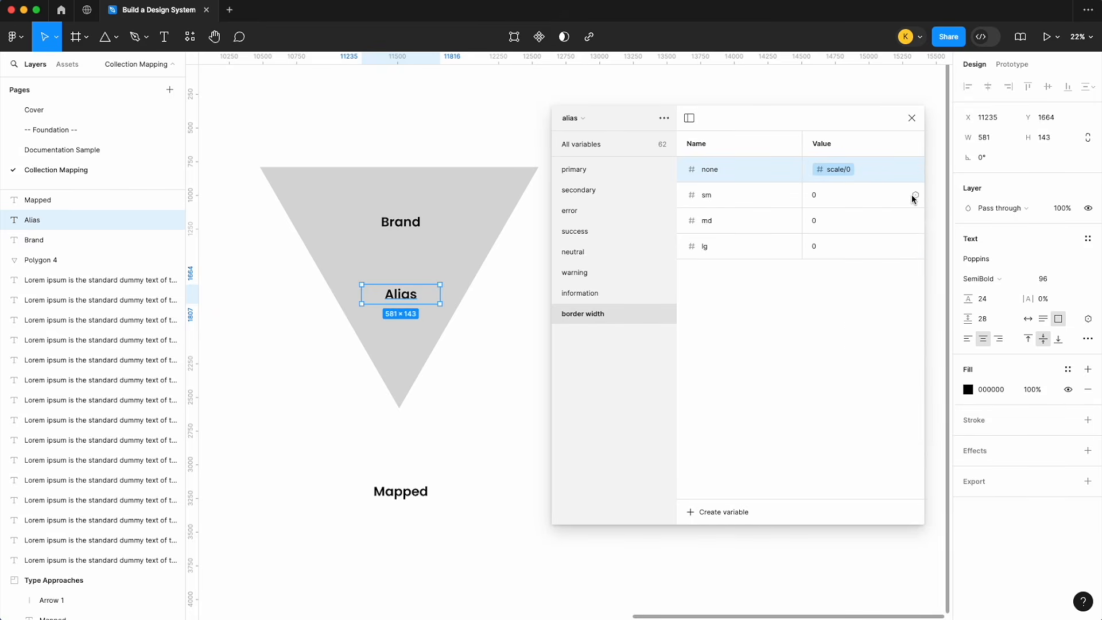
{"action": "left_click", "coordinate": [914, 195]}
{"action": "type", "text": "scale"}
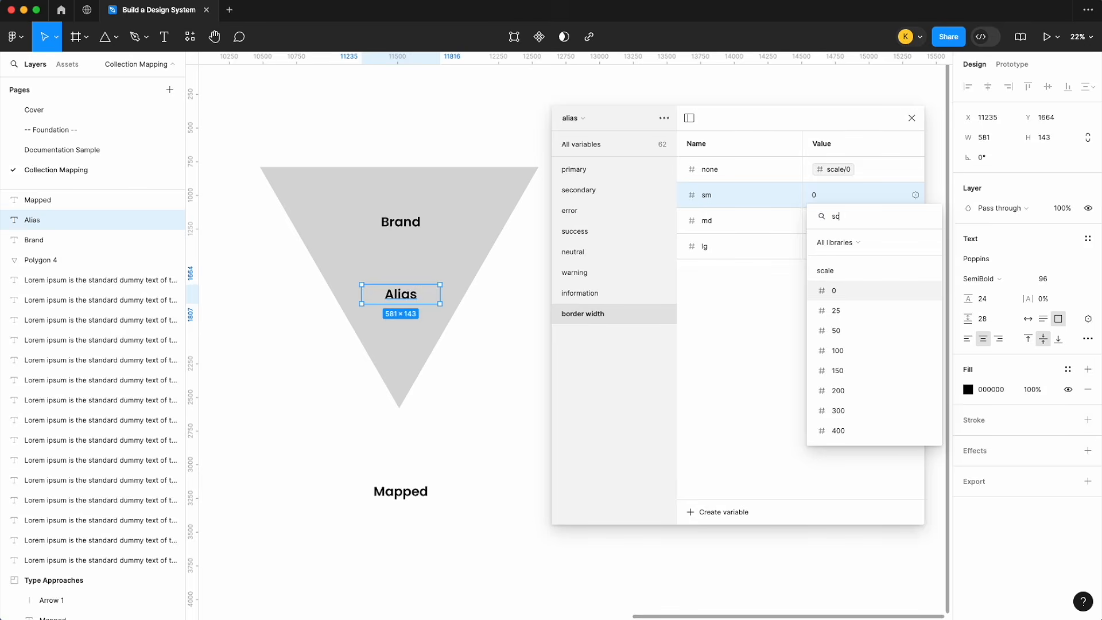
{"action": "left_click", "coordinate": [849, 310]}
- Rename the brand collection's scale variable 25 as "25 (1)" so its name includes its value
{"action": "left_click", "coordinate": [577, 119]}
{"action": "left_click", "coordinate": [603, 133]}
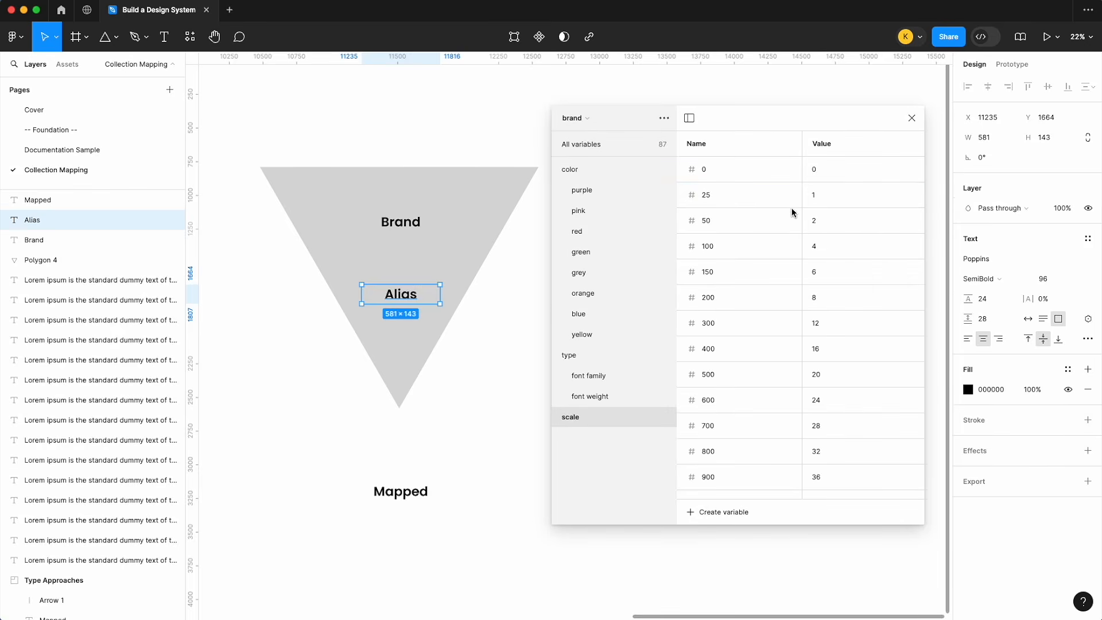
{"action": "left_click", "coordinate": [600, 118]}
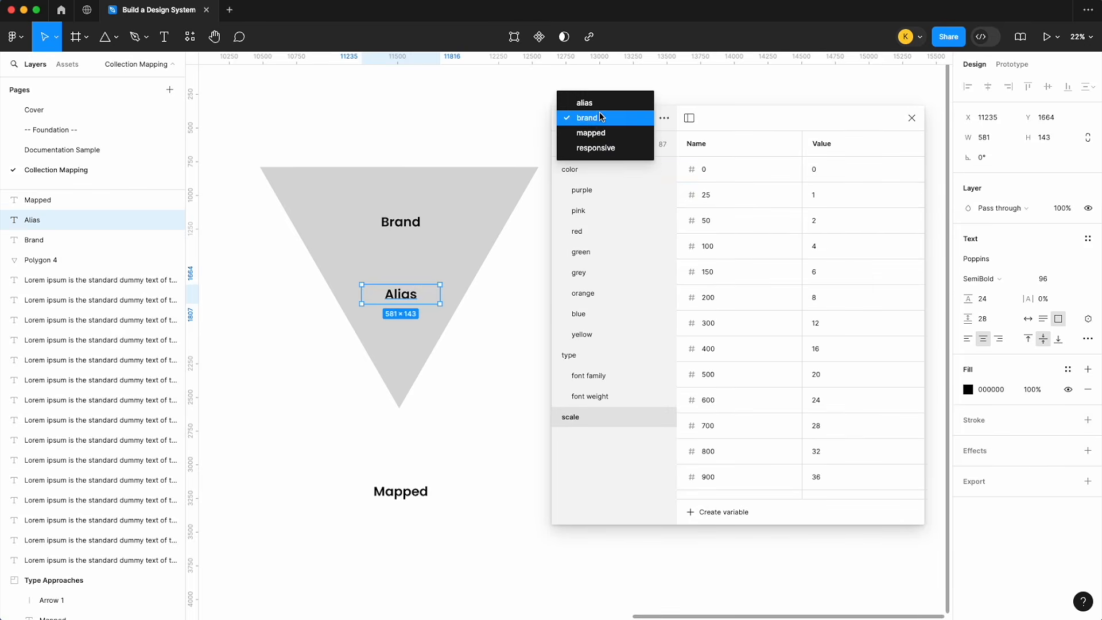
{"action": "left_click", "coordinate": [600, 103]}
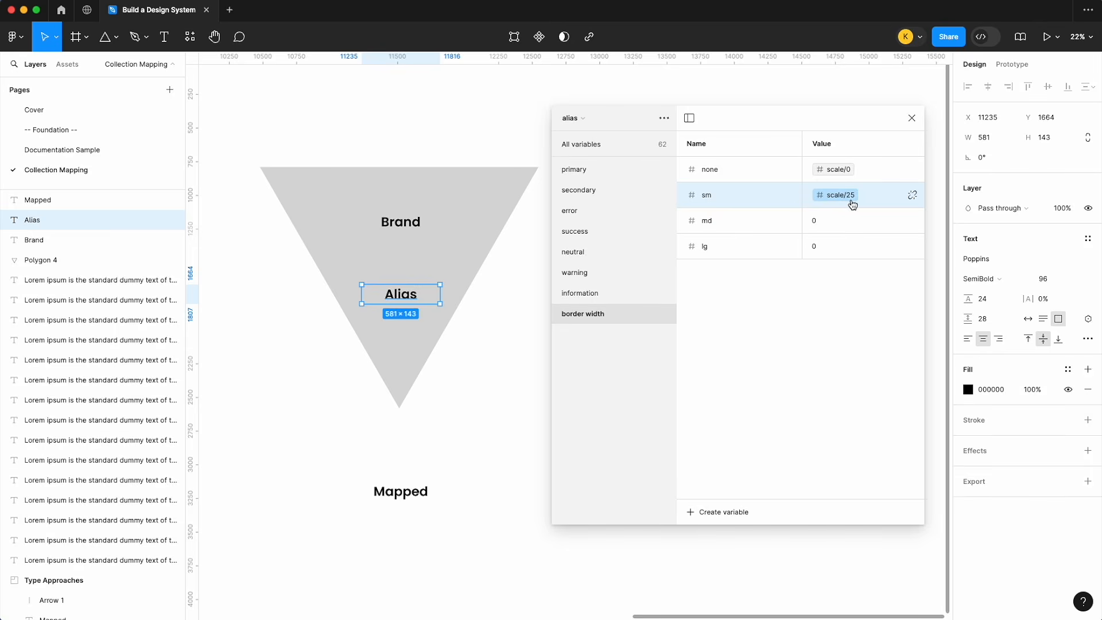
{"action": "left_click", "coordinate": [577, 118]}
{"action": "left_click", "coordinate": [594, 125]}
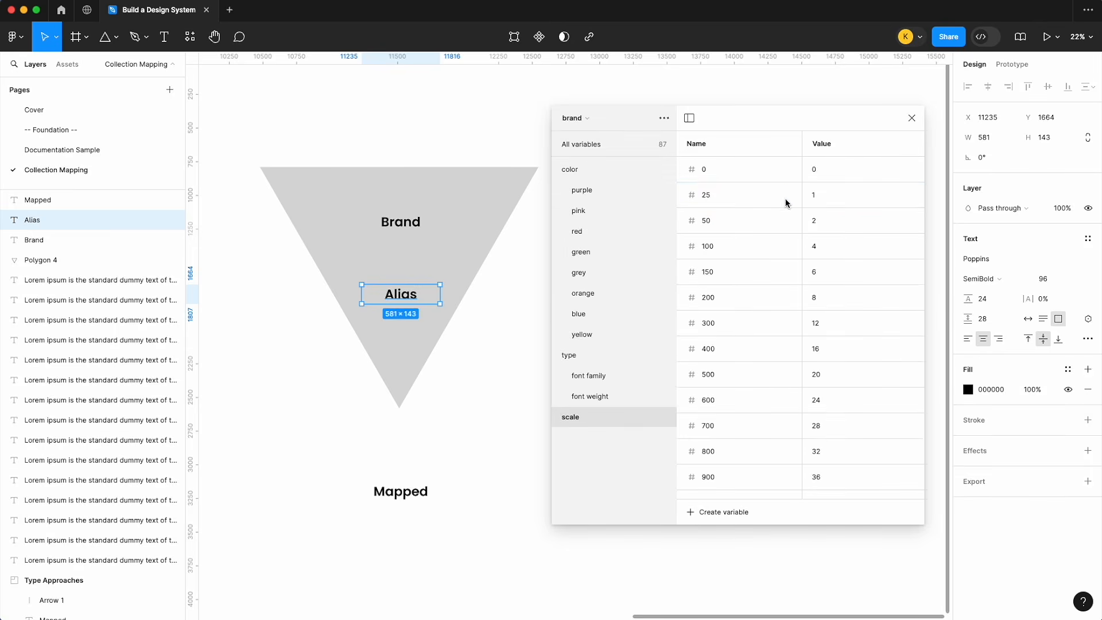
{"action": "double_click", "coordinate": [747, 194]}
{"action": "left_click", "coordinate": [768, 194]}
{"action": "type", "text": "(1)"}
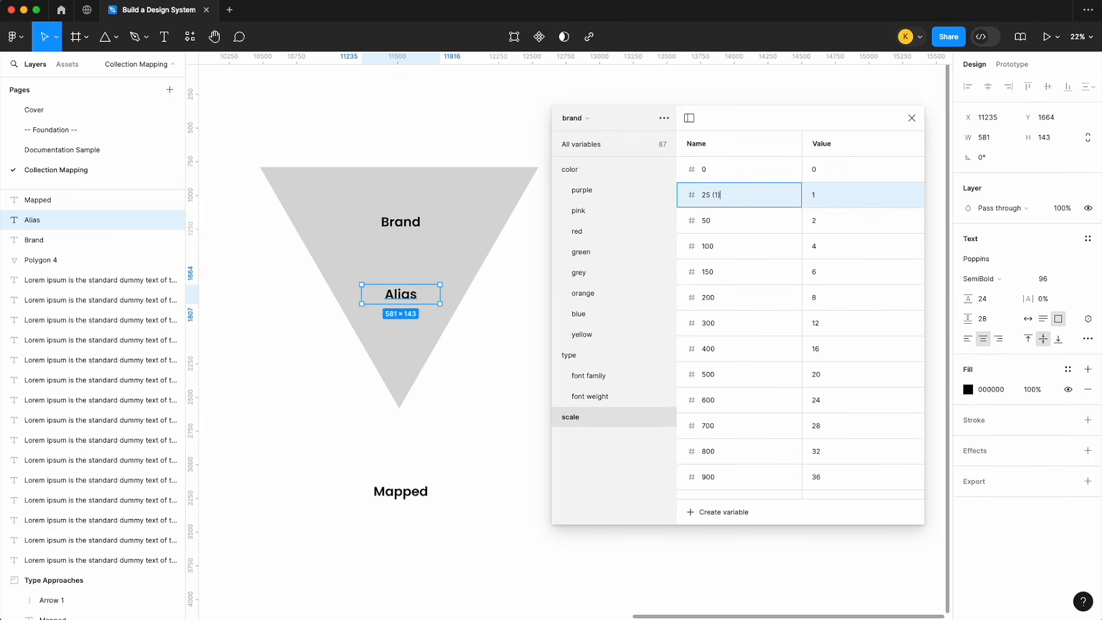
{"action": "key", "text": "Return"}
- In the alias collection's border width group, link md to scale/50 and lg to scale/100
{"action": "left_click", "coordinate": [572, 119]}
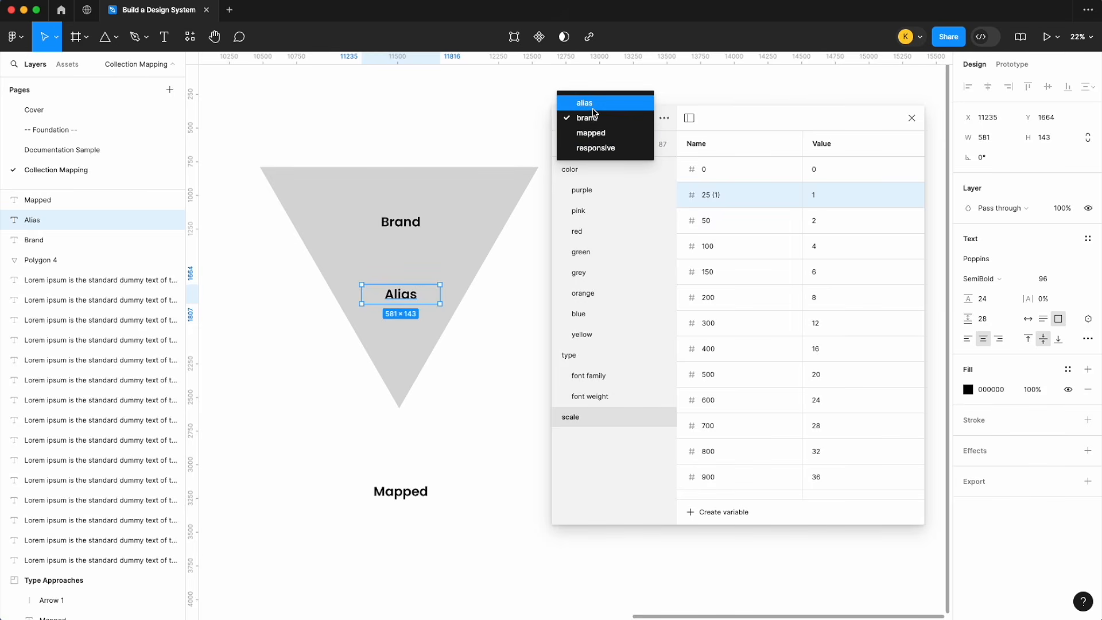
{"action": "left_click", "coordinate": [642, 103]}
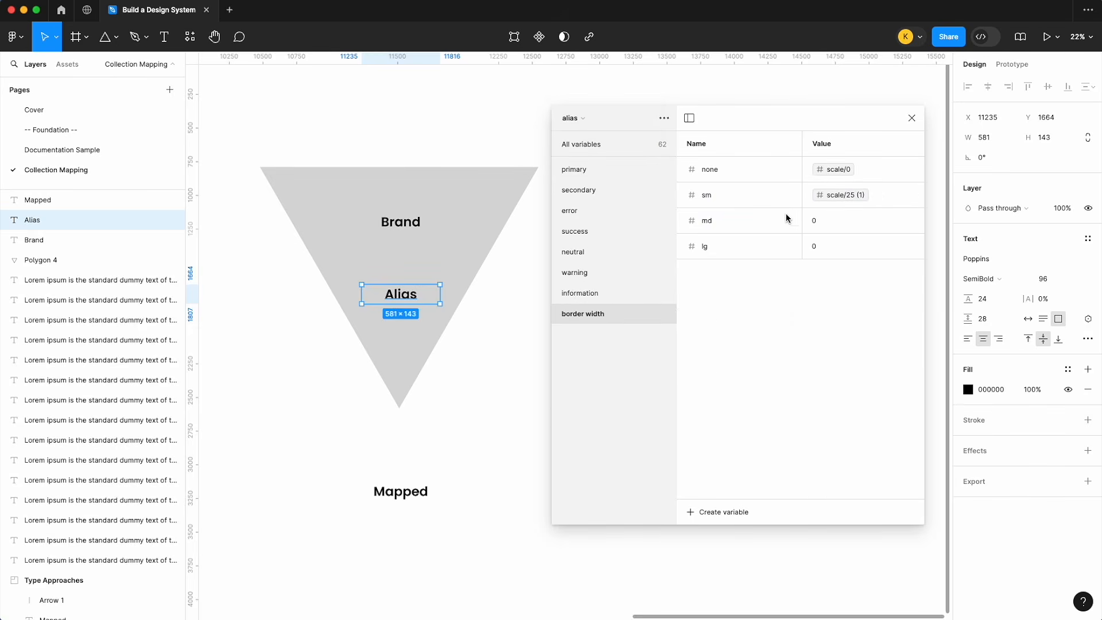
{"action": "left_click", "coordinate": [912, 221]}
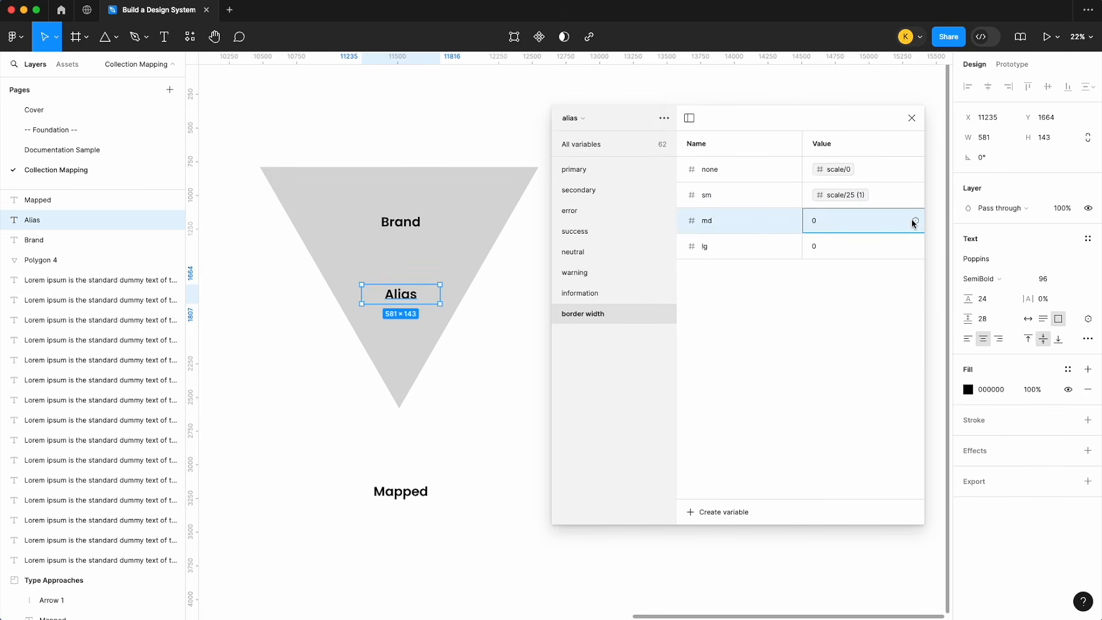
{"action": "type", "text": "scale"}
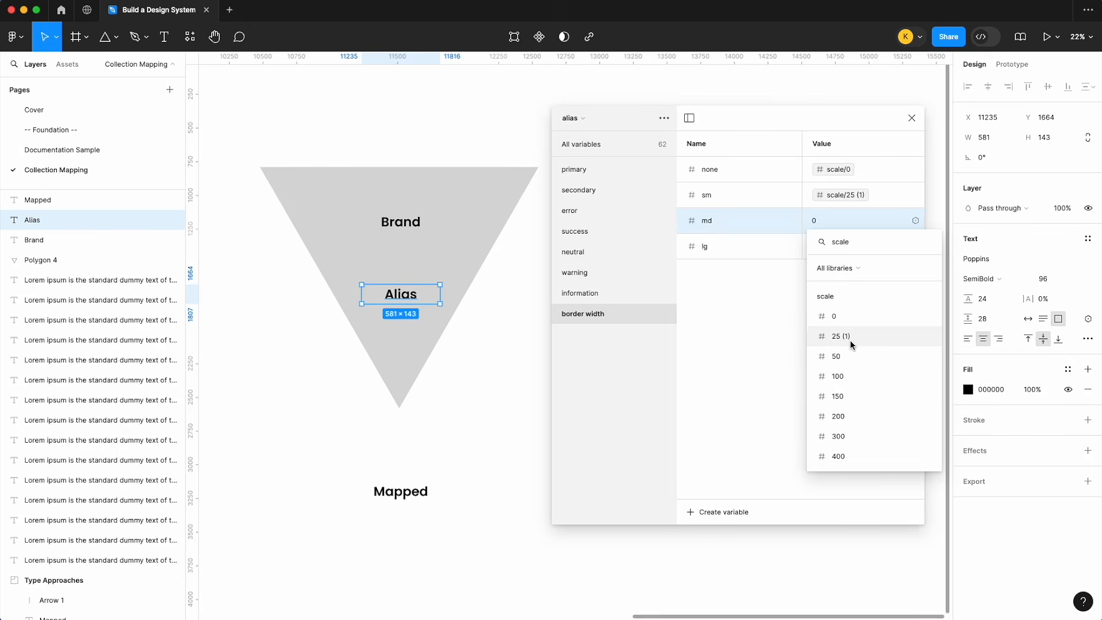
{"action": "left_click", "coordinate": [850, 357]}
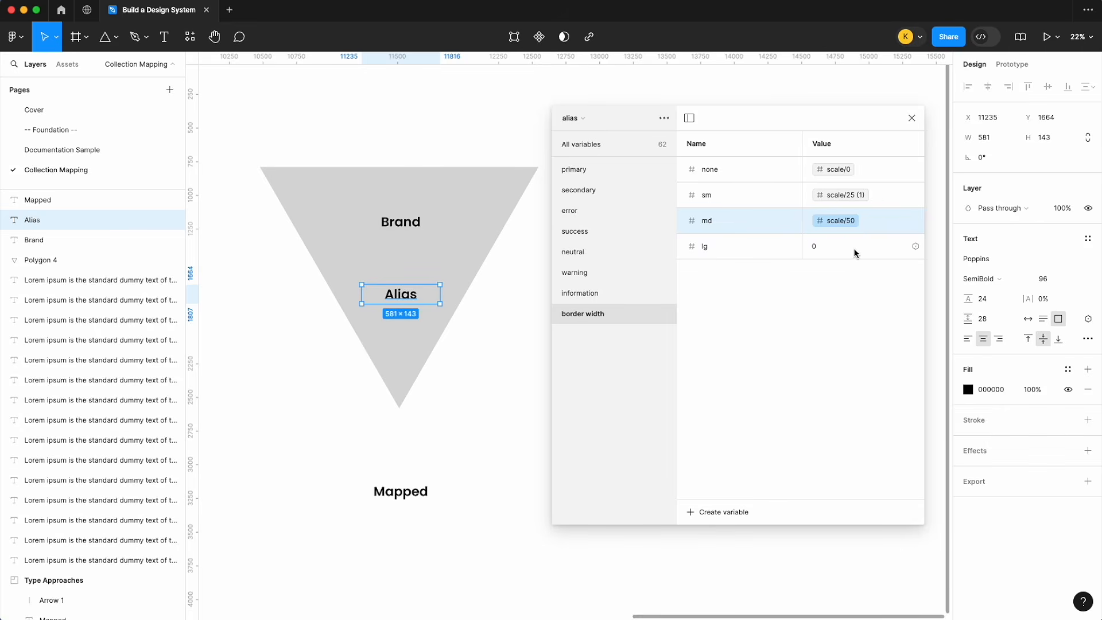
{"action": "left_click", "coordinate": [915, 246]}
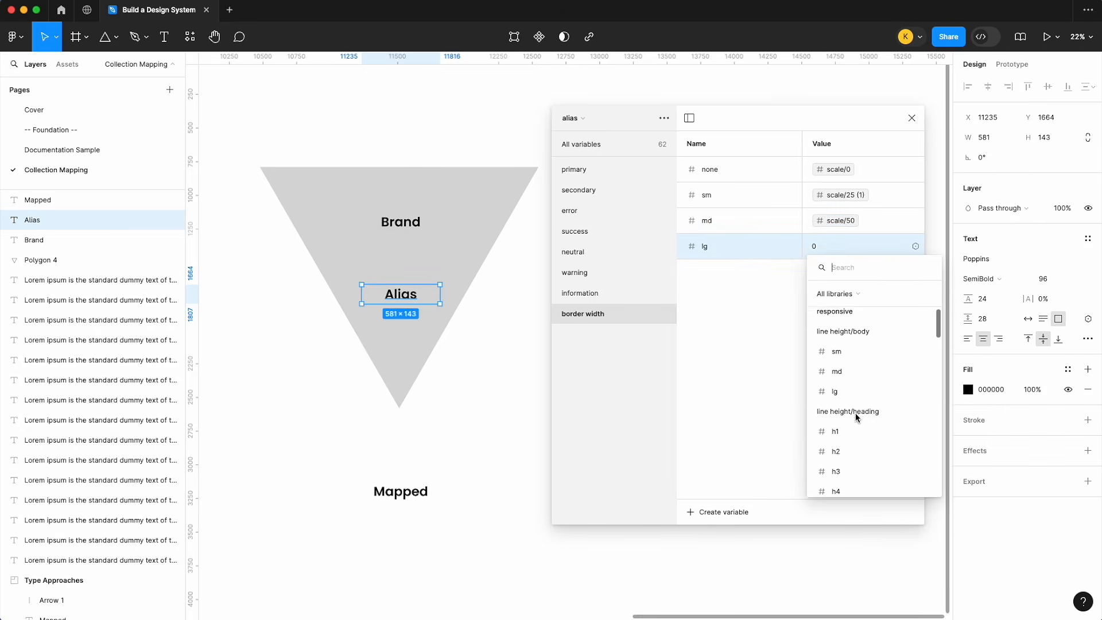
{"action": "type", "text": "scale"}
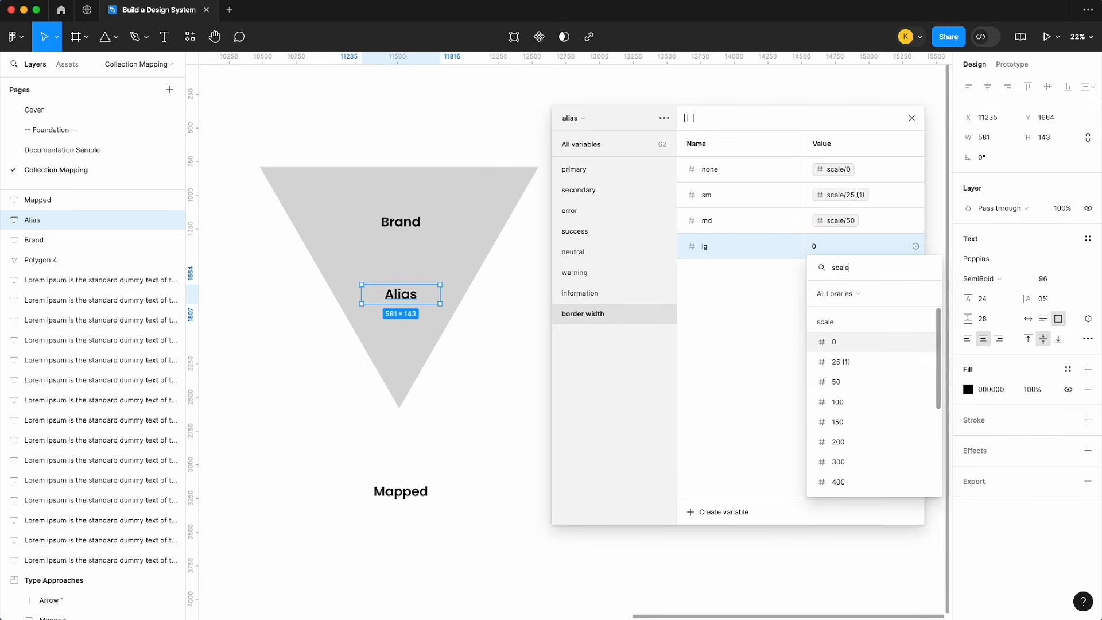
{"action": "left_click", "coordinate": [849, 402]}
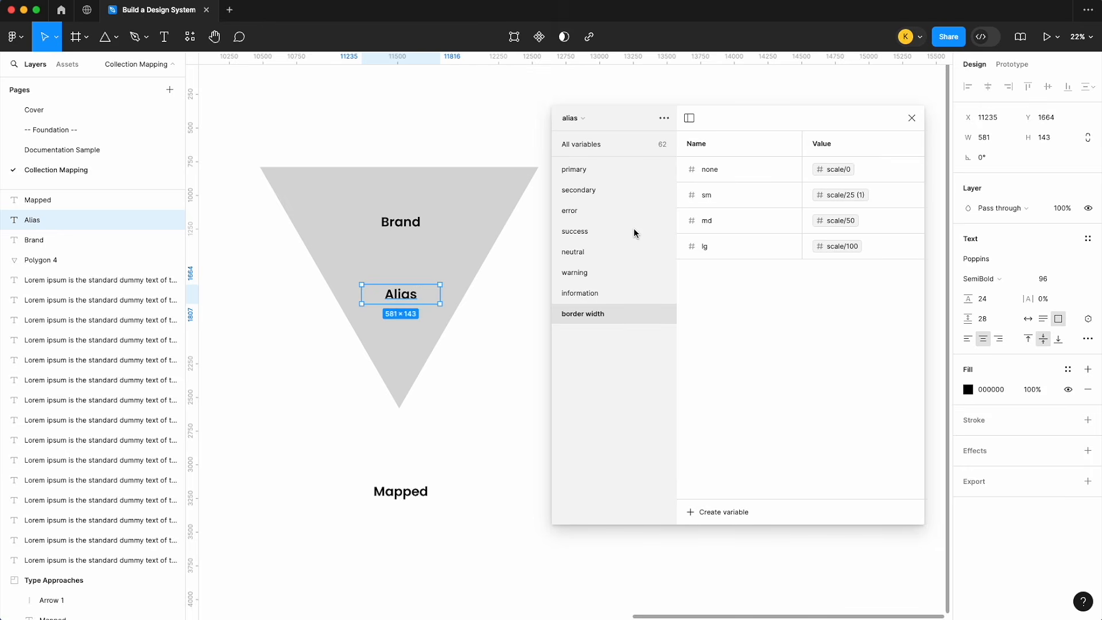
- Move the Mapped label back inside the triangle near its tip and space Brand and Alias evenly above it
{"action": "left_click_drag", "start_coordinate": [432, 497], "coordinate": [429, 348]}
{"action": "left_click_drag", "start_coordinate": [405, 294], "coordinate": [417, 206]}
{"action": "left_click", "coordinate": [410, 240]}
{"action": "left_click_drag", "start_coordinate": [405, 271], "coordinate": [406, 279]}
{"action": "left_click", "coordinate": [501, 349]}
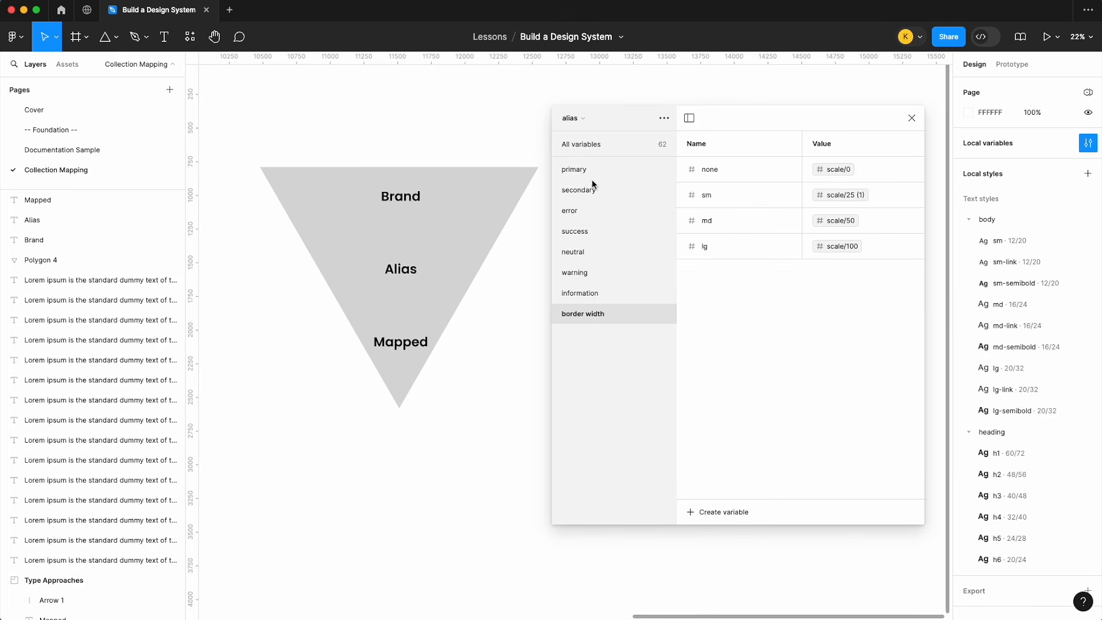
{"action": "scroll", "coordinate": [516, 253], "scroll_direction": "right", "scroll_amount": 2}
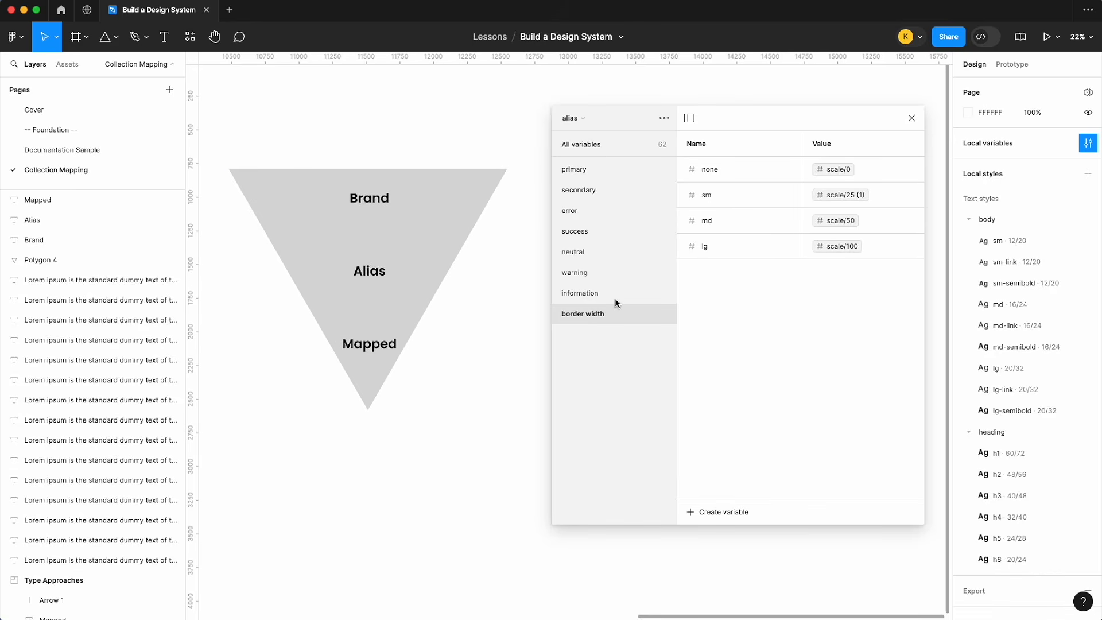
{"action": "left_click", "coordinate": [696, 365]}
{"action": "left_click", "coordinate": [726, 511]}
{"action": "left_click", "coordinate": [725, 552]}
{"action": "type", "text": "bor"}
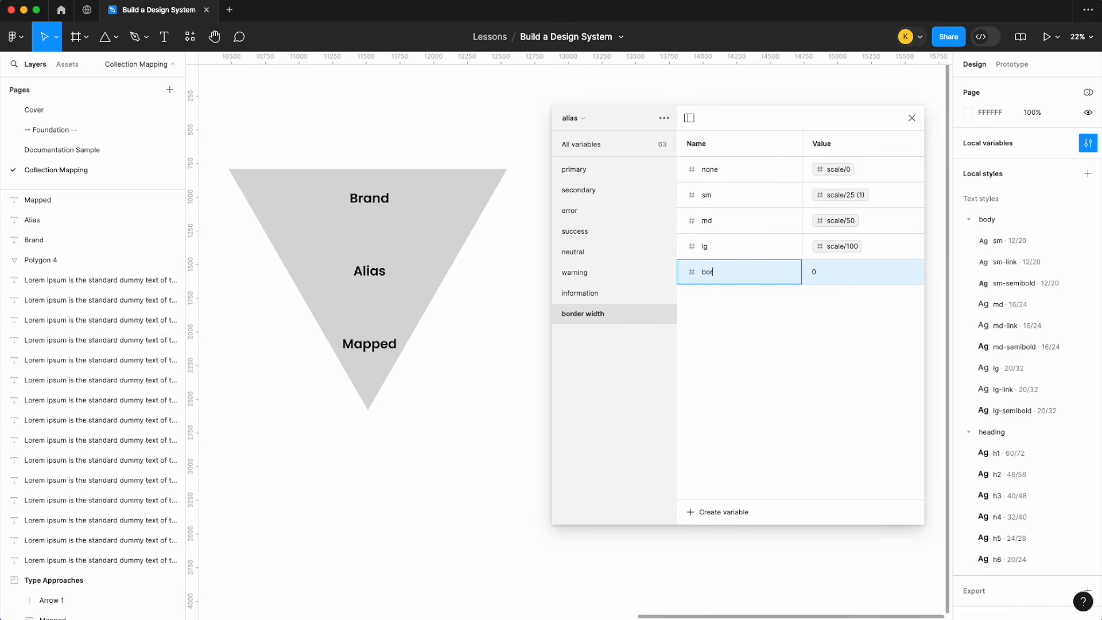
{"action": "left_click", "coordinate": [732, 398]}
{"action": "right_click", "coordinate": [739, 269]}
{"action": "left_click", "coordinate": [771, 325]}
- Create a number variable in the full alias collection and try to name it within the border width group
{"action": "left_click", "coordinate": [613, 144]}
{"action": "left_click", "coordinate": [706, 511]}
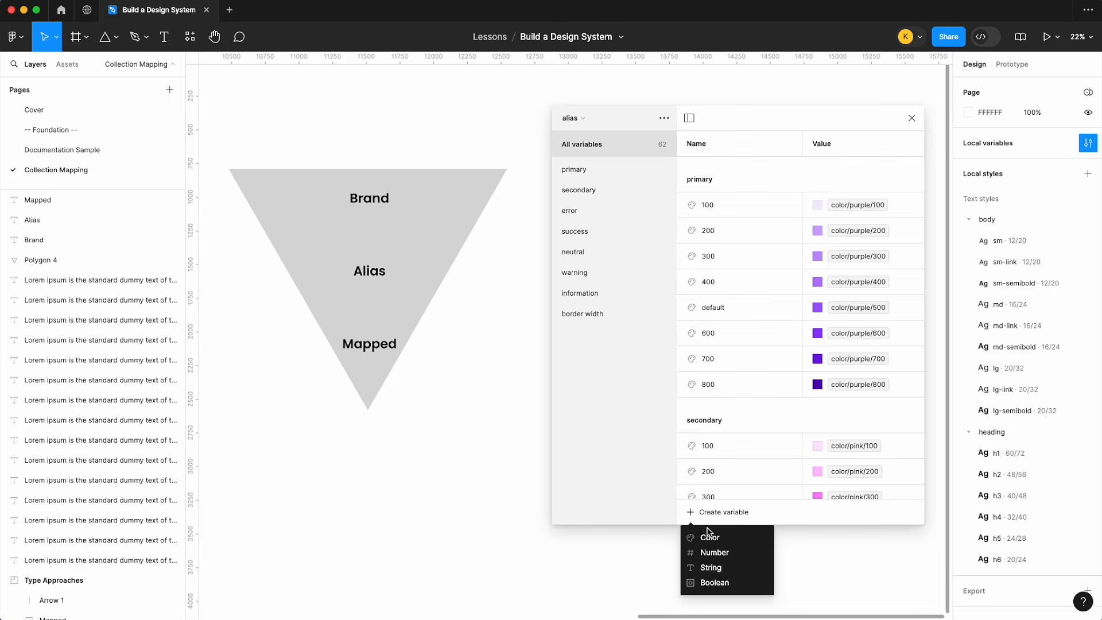
{"action": "left_click", "coordinate": [707, 545]}
{"action": "type", "text": "bord"}
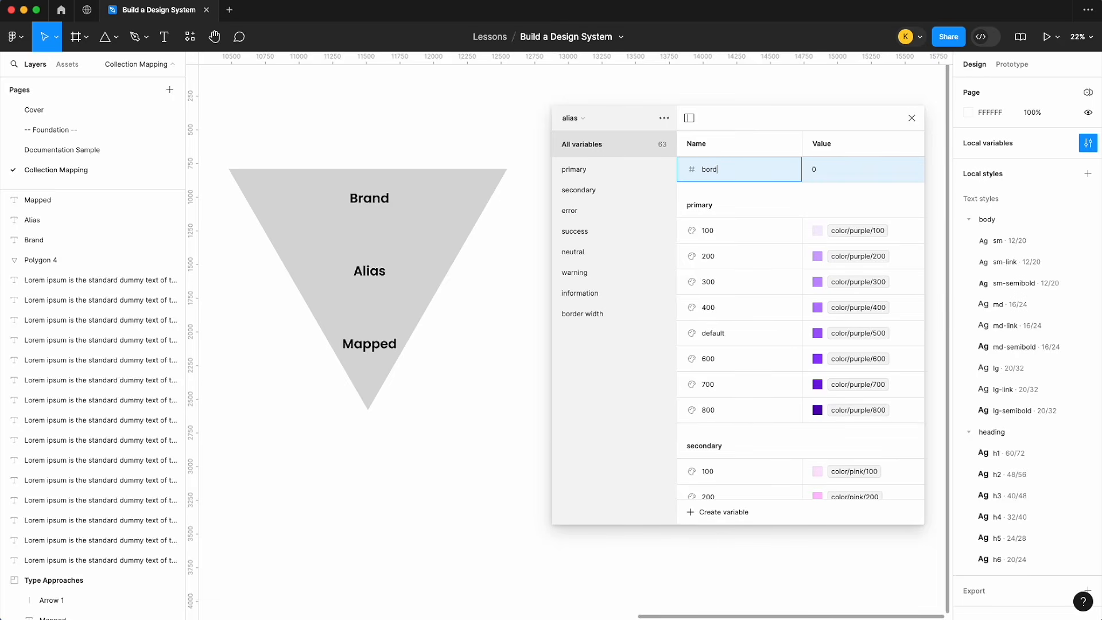
{"action": "type", "text": "er/"}
{"action": "key", "text": "BackSpace"}
{"action": "type", "text": "width/no"}
{"action": "key", "text": "Return"}
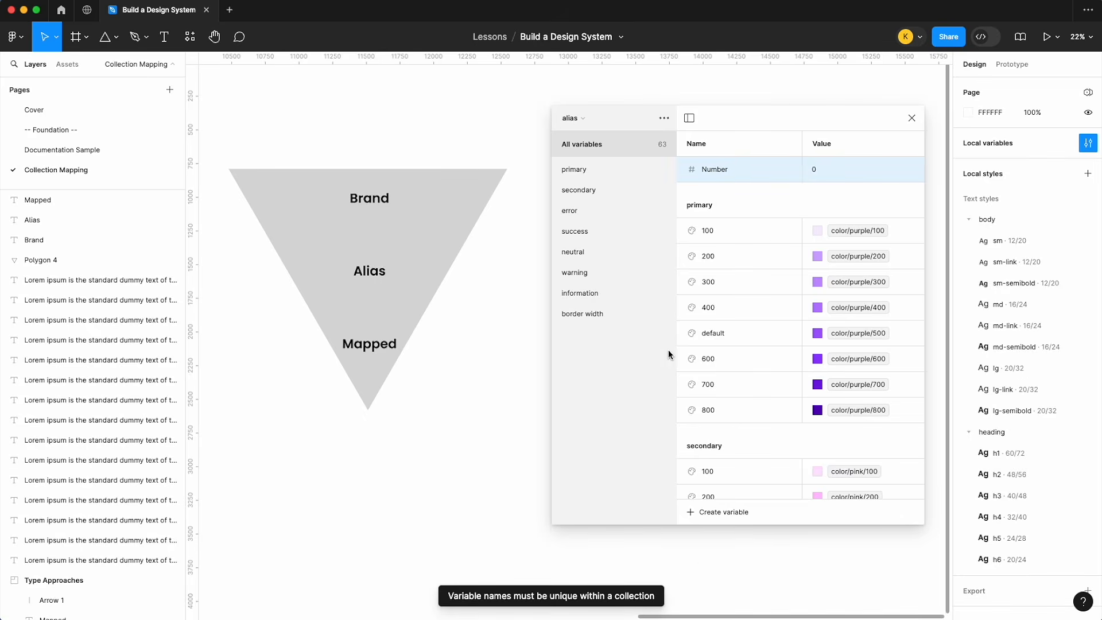
{"action": "left_click", "coordinate": [726, 511]}
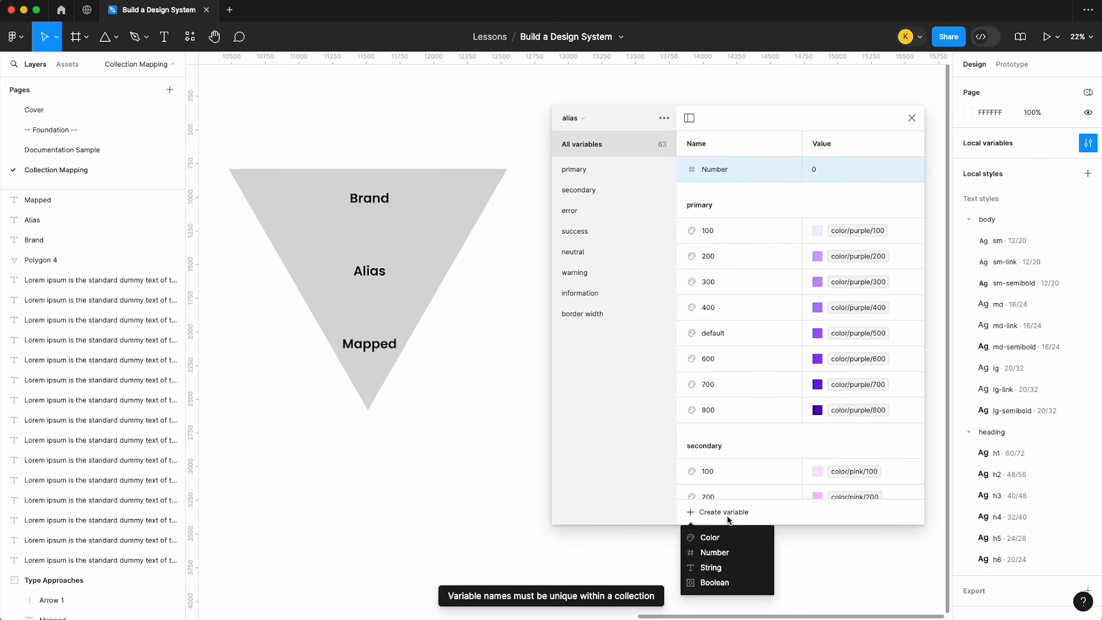
{"action": "left_click", "coordinate": [714, 552]}
{"action": "key", "text": "BackSpace"}
{"action": "key", "text": "Escape"}
{"action": "right_click", "coordinate": [731, 190]}
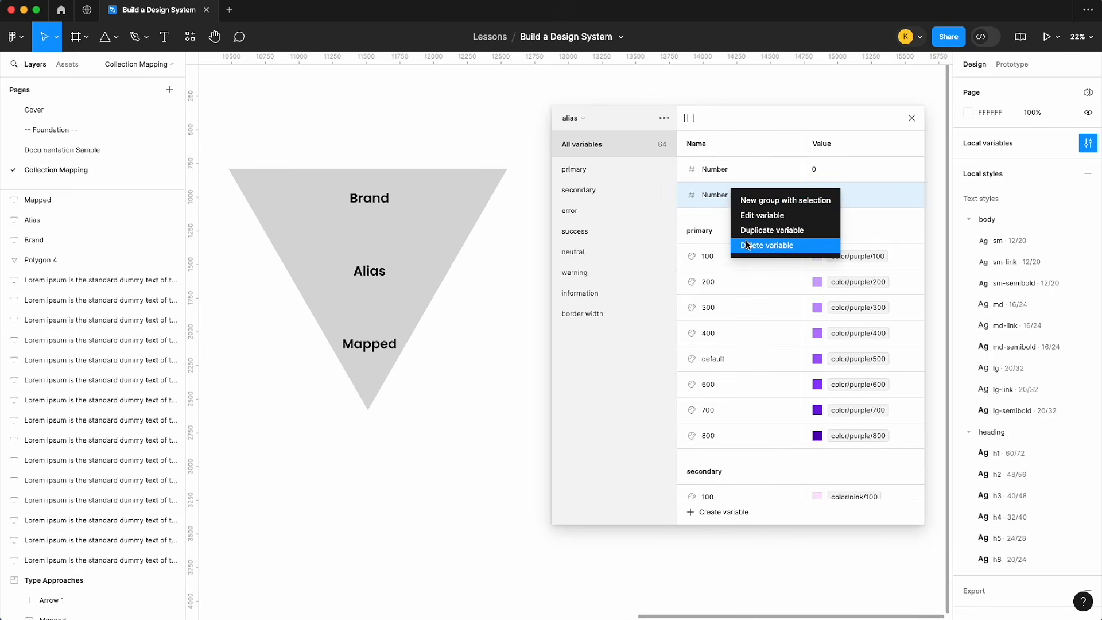
{"action": "left_click", "coordinate": [745, 242]}
- Rename the new alias number variable as border radius/none and link its value to scale/0
{"action": "double_click", "coordinate": [719, 172]}
{"action": "type", "text": "border radius/none"}
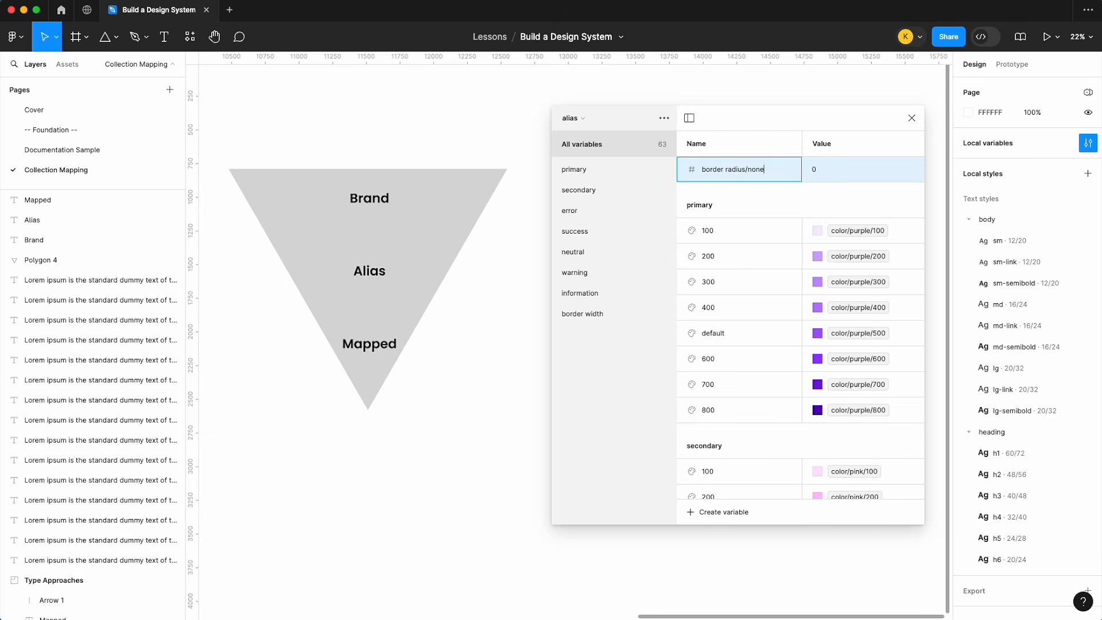
{"action": "key", "text": "Return"}
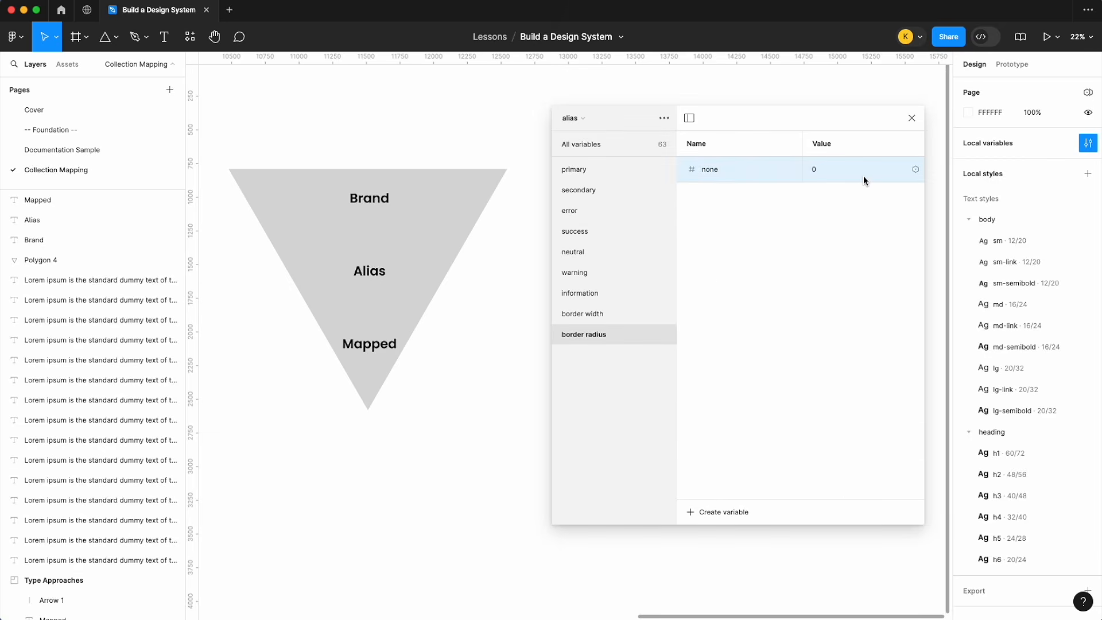
{"action": "left_click", "coordinate": [913, 170]}
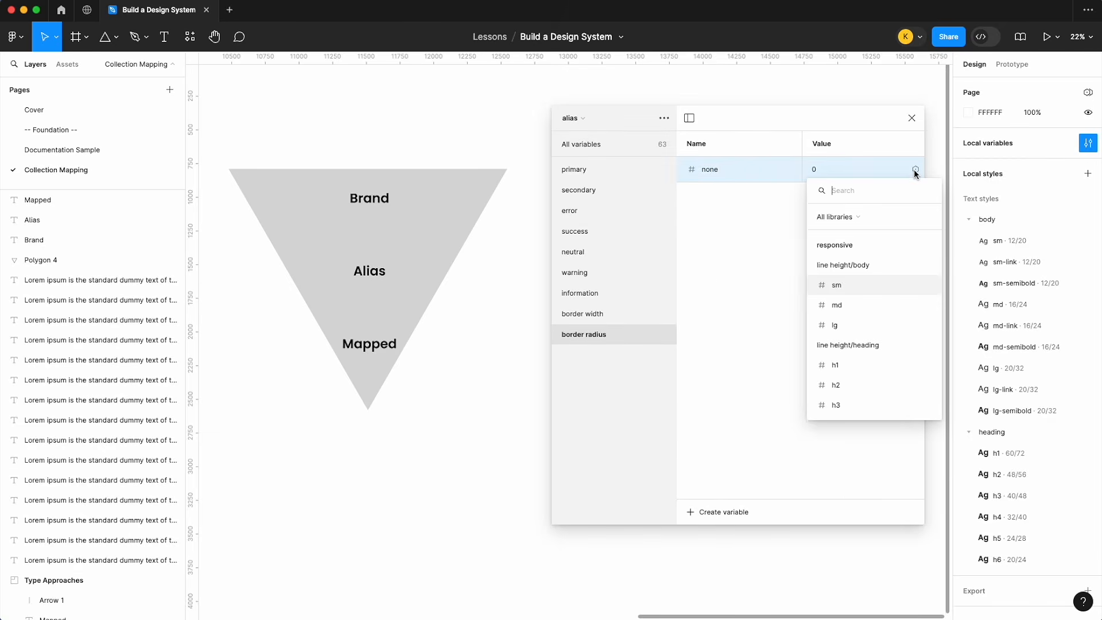
{"action": "type", "text": "scal"}
{"action": "left_click", "coordinate": [855, 264]}
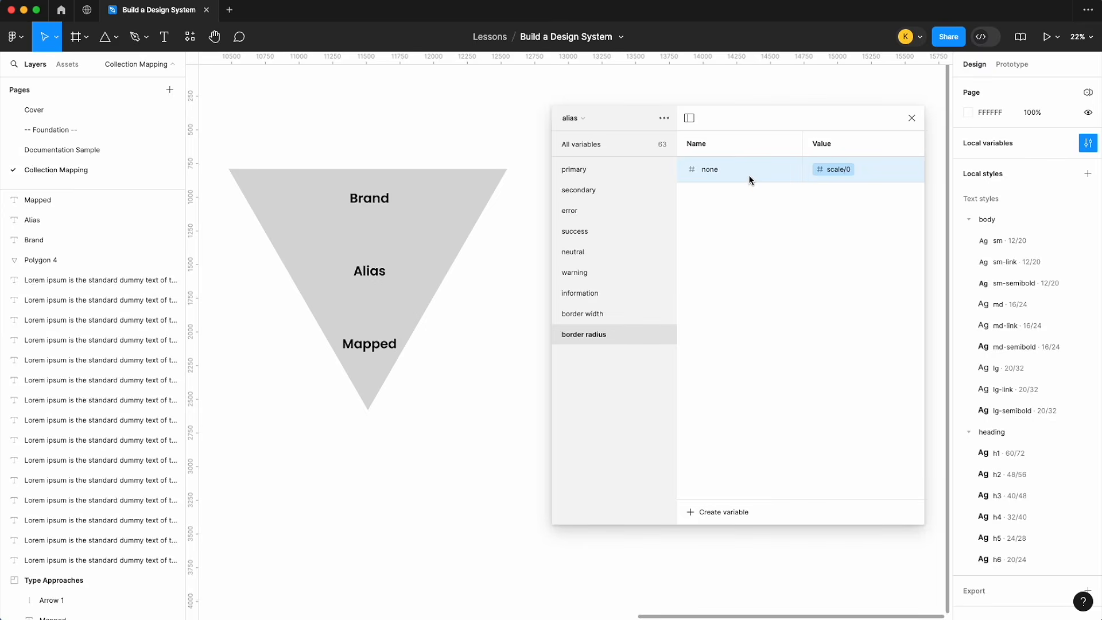
- Duplicate the border radius variable none three times and rename the copies sm, md and lg
{"action": "key", "text": "super+d"}
{"action": "key", "text": "super+d"}
{"action": "key", "text": "super+d"}
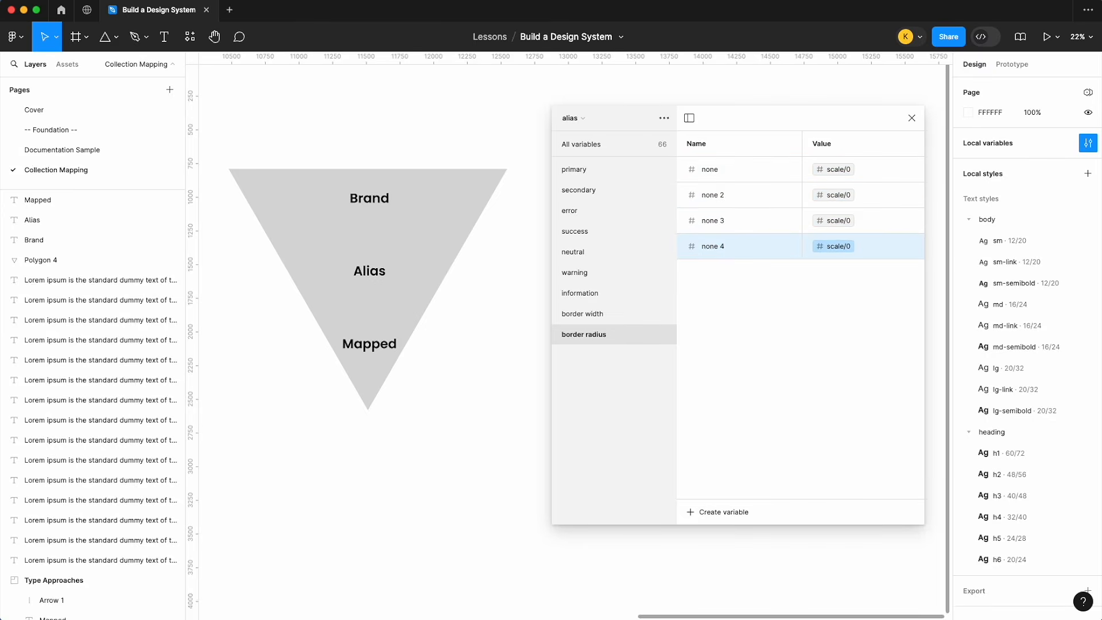
{"action": "double_click", "coordinate": [718, 194]}
{"action": "type", "text": "sm"}
{"action": "double_click", "coordinate": [712, 219]}
{"action": "type", "text": "md"}
{"action": "double_click", "coordinate": [710, 247]}
{"action": "type", "text": "lg"}
{"action": "key", "text": "Return"}
{"action": "key", "text": "shift+Return"}
{"action": "type", "text": "round"}
{"action": "left_click", "coordinate": [834, 271]}
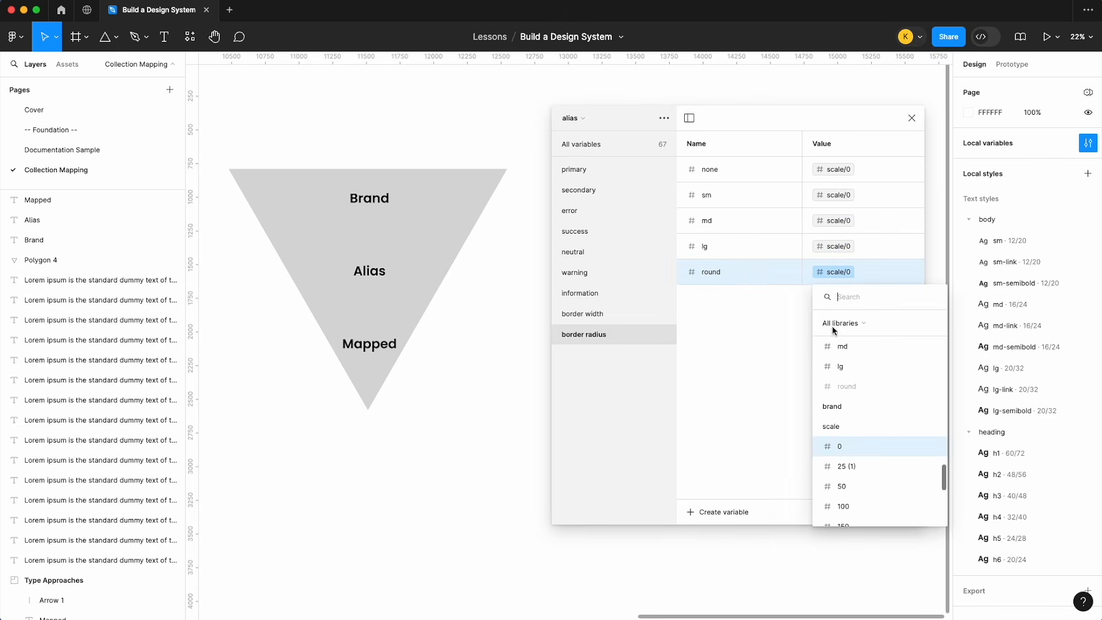
{"action": "scroll", "coordinate": [868, 459], "scroll_direction": "down", "scroll_amount": 2}
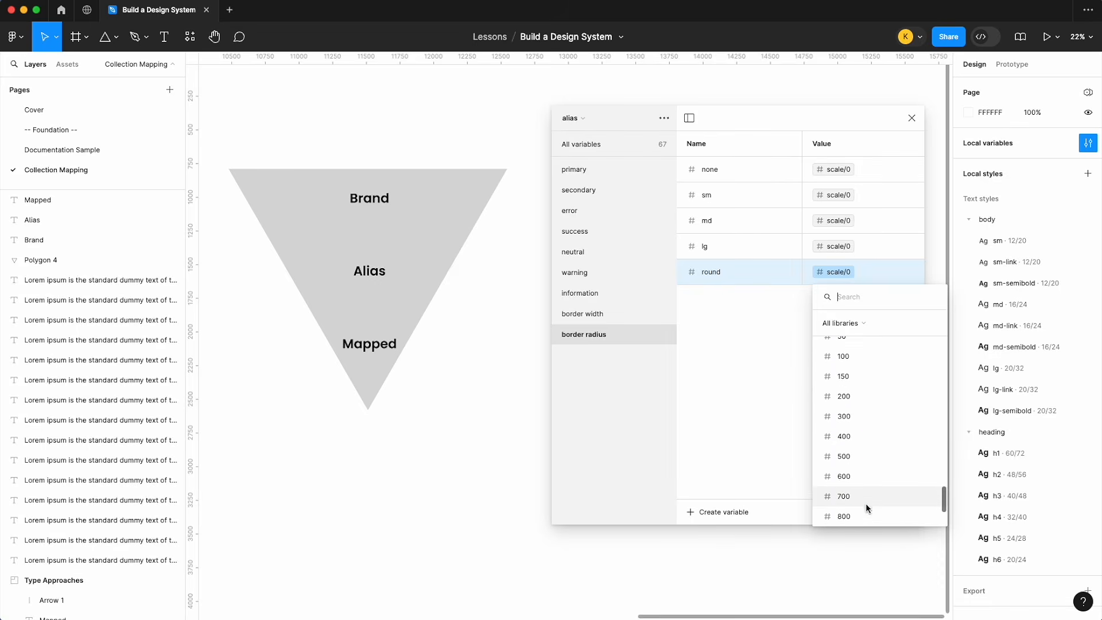
{"action": "left_click", "coordinate": [719, 313]}
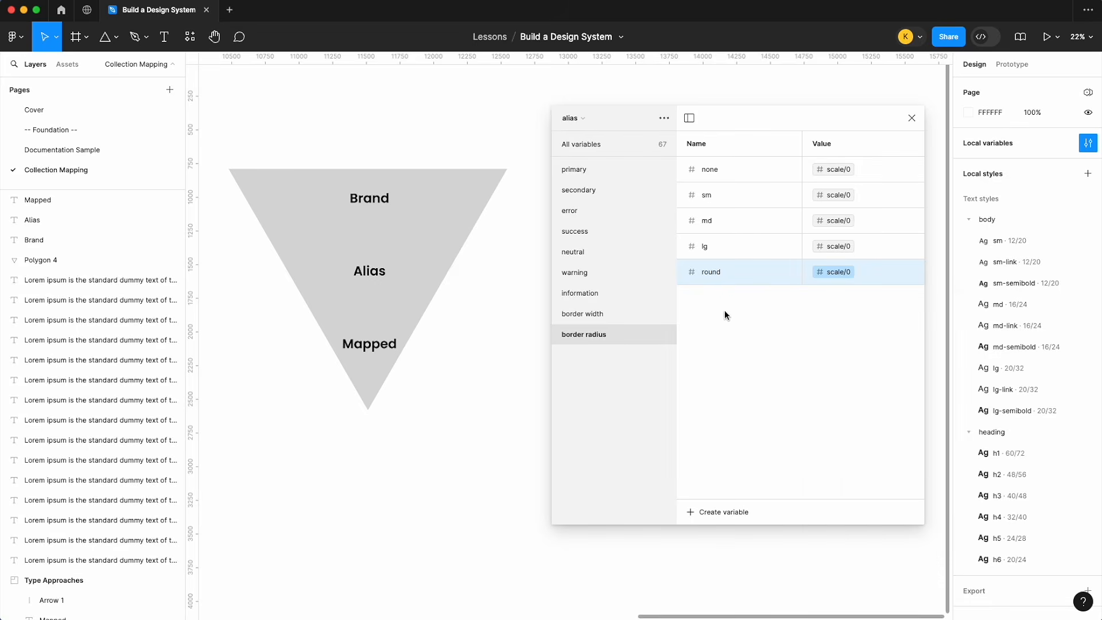
{"action": "right_click", "coordinate": [755, 277]}
{"action": "left_click", "coordinate": [790, 336]}
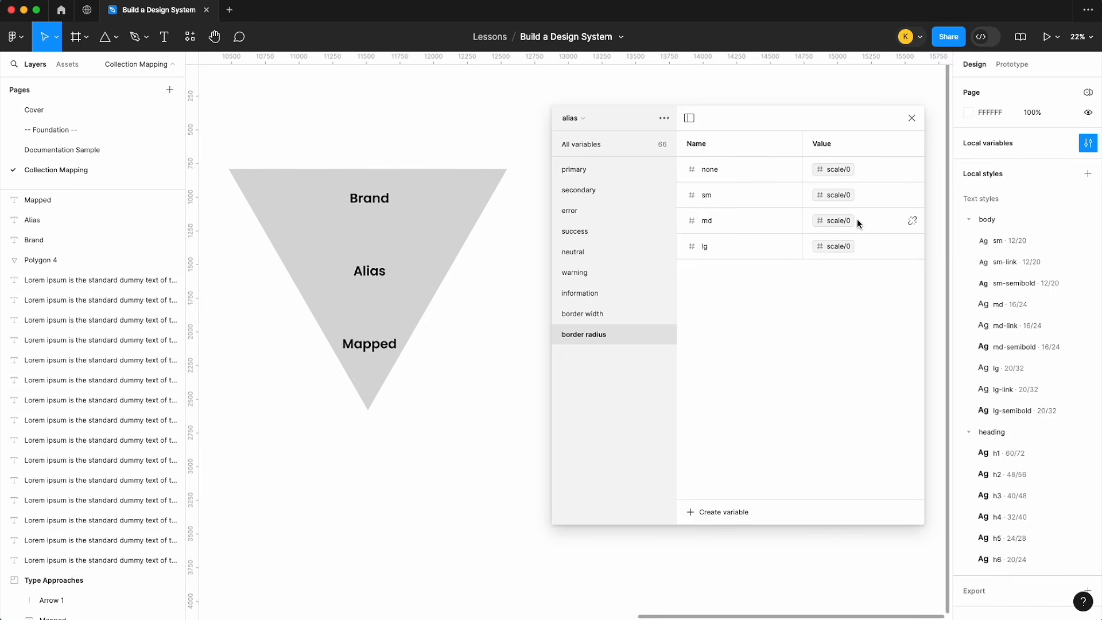
- Link the border radius variables sm to scale/50, md to scale/100 and lg to scale/200
{"action": "left_click", "coordinate": [839, 196]}
{"action": "left_click", "coordinate": [851, 407]}
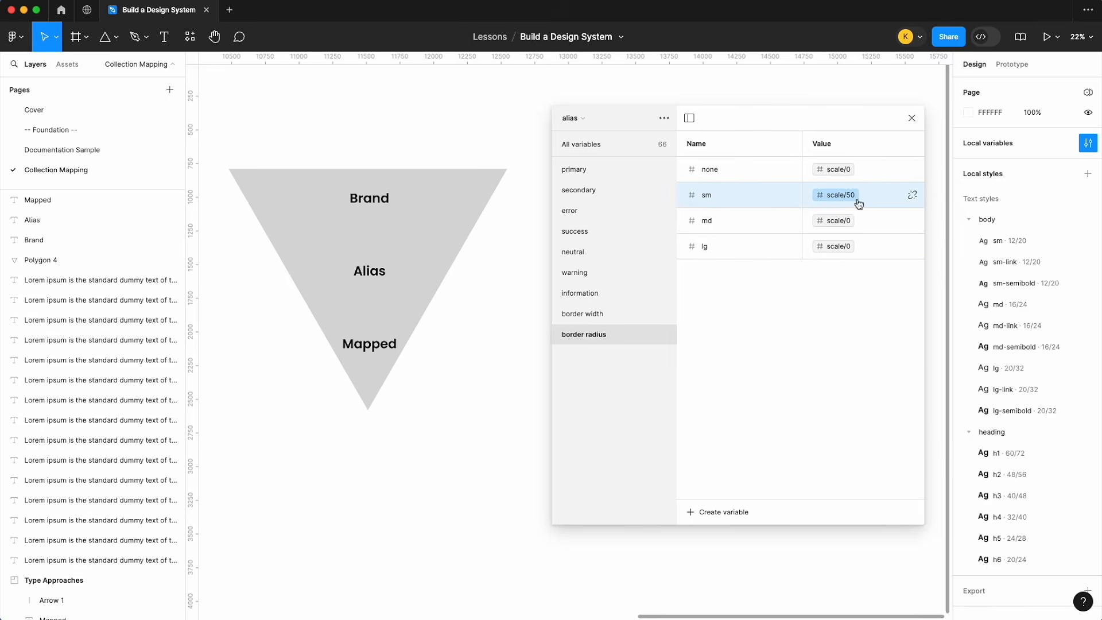
{"action": "left_click", "coordinate": [838, 221]}
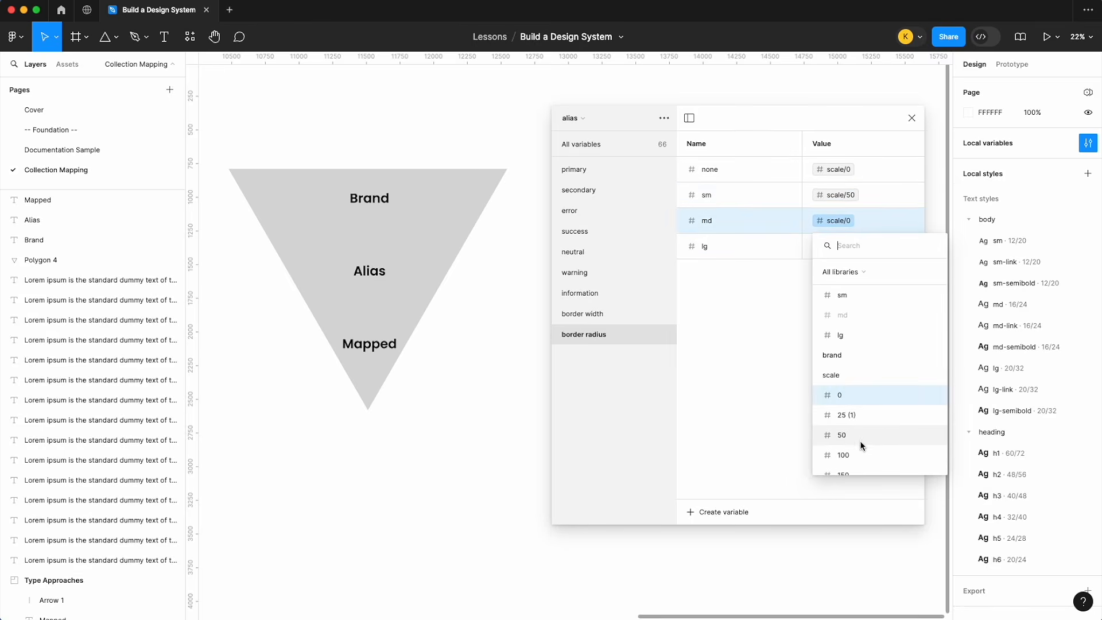
{"action": "scroll", "coordinate": [859, 444], "scroll_direction": "down", "scroll_amount": 1}
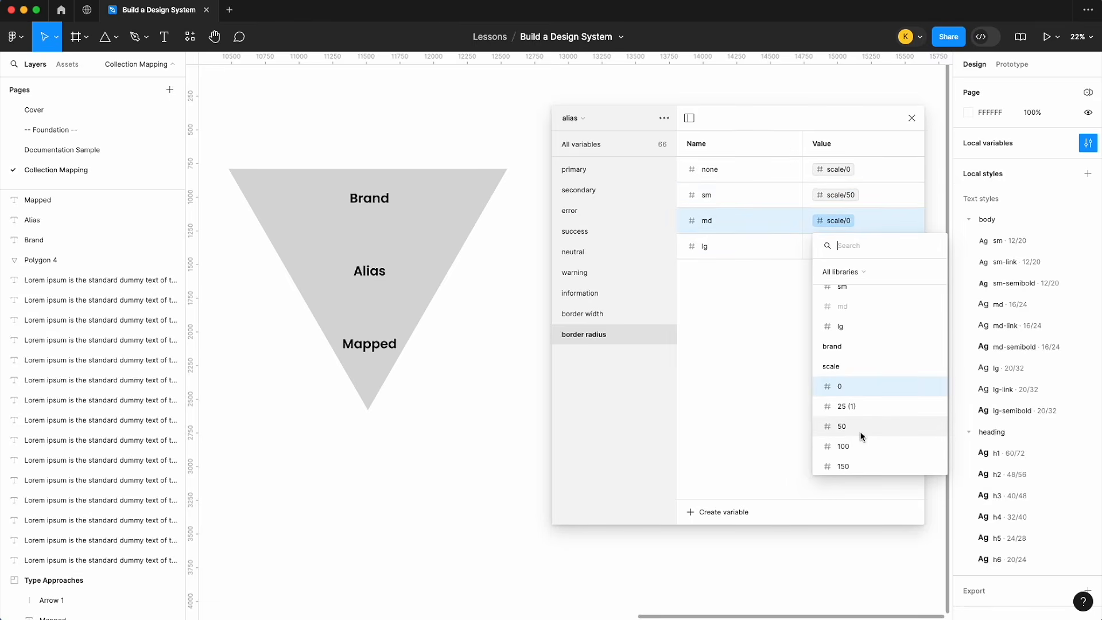
{"action": "left_click", "coordinate": [860, 431]}
{"action": "left_click", "coordinate": [842, 248]}
{"action": "scroll", "coordinate": [863, 436], "scroll_direction": "down", "scroll_amount": 2}
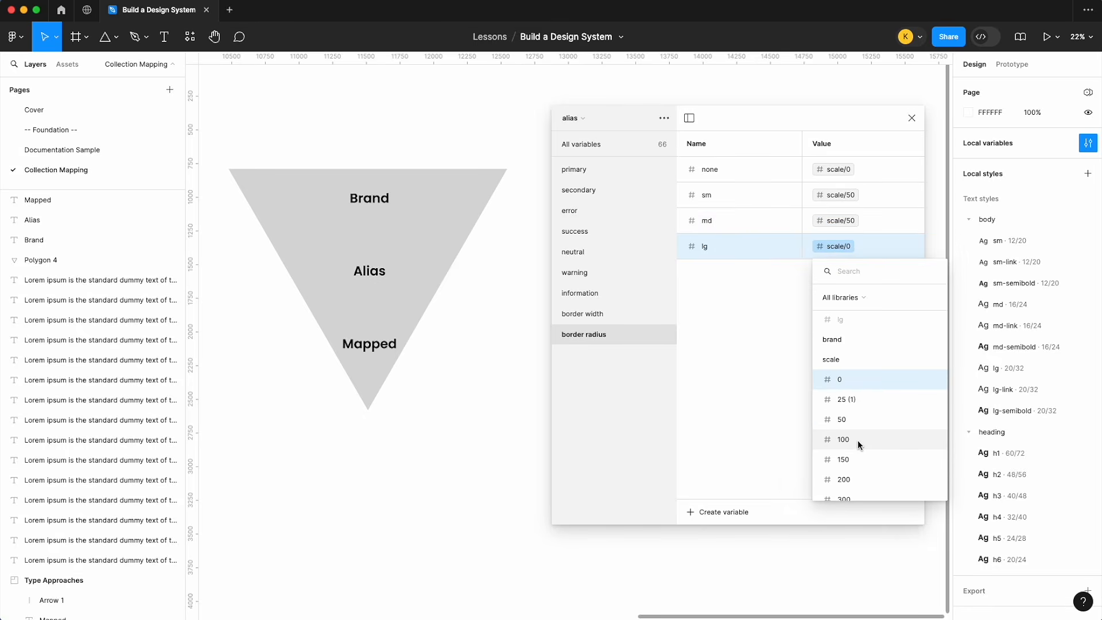
{"action": "scroll", "coordinate": [857, 466], "scroll_direction": "down", "scroll_amount": 1}
{"action": "left_click", "coordinate": [843, 472]}
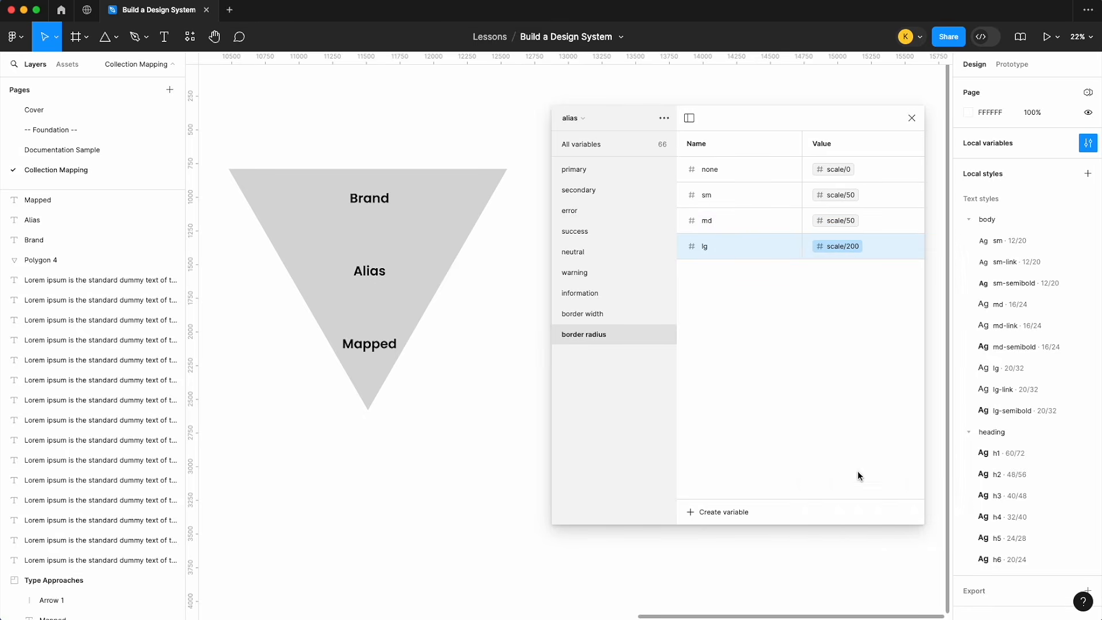
{"action": "left_click", "coordinate": [837, 223]}
{"action": "left_click", "coordinate": [839, 410]}
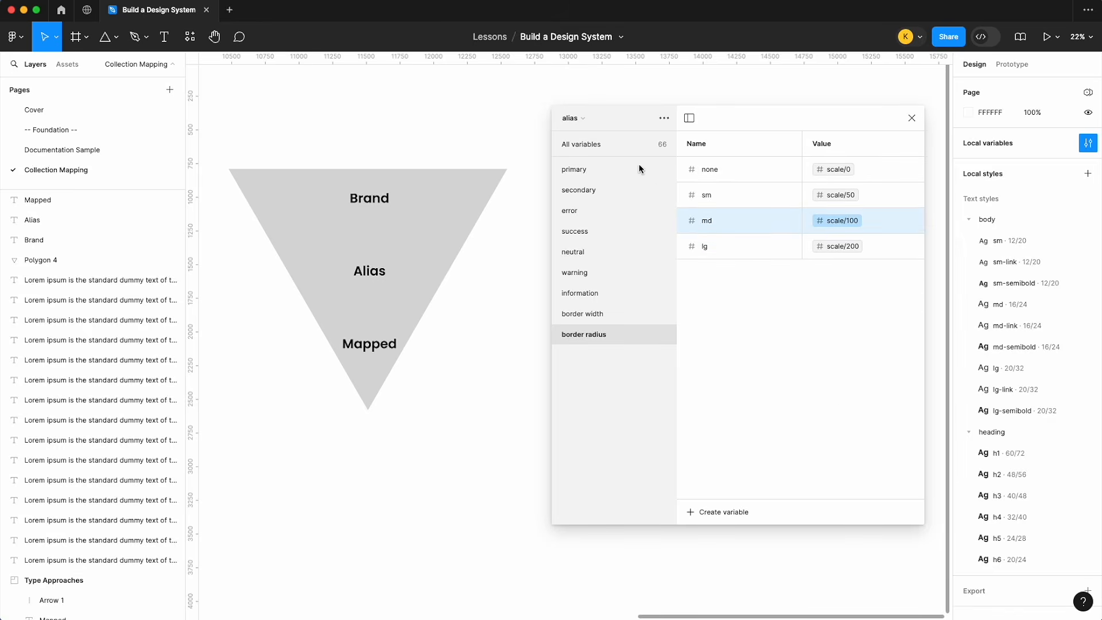
- Show the responsive collection and collapse its line height, font size and paragraph spacing groups
{"action": "left_click", "coordinate": [579, 118]}
{"action": "left_click", "coordinate": [592, 128]}
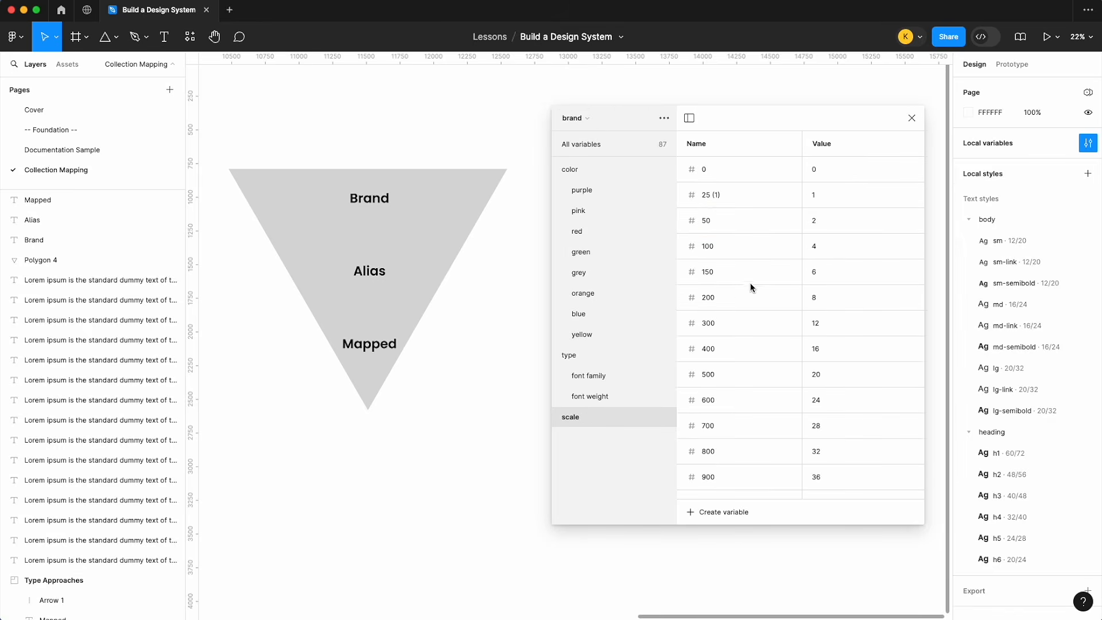
{"action": "left_click", "coordinate": [580, 118]}
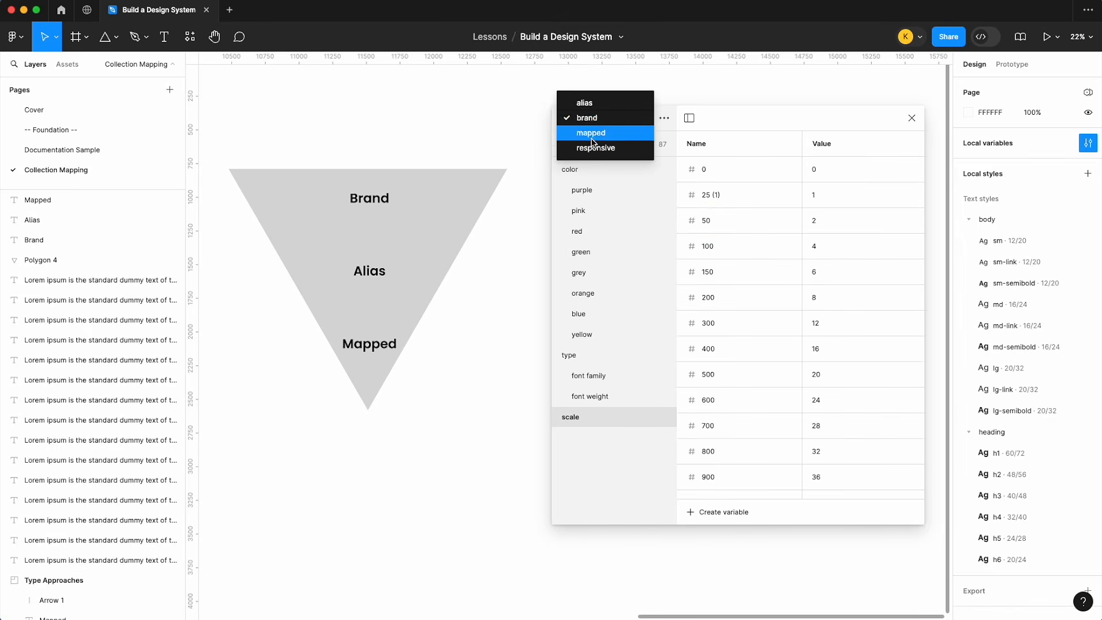
{"action": "left_click", "coordinate": [596, 105]}
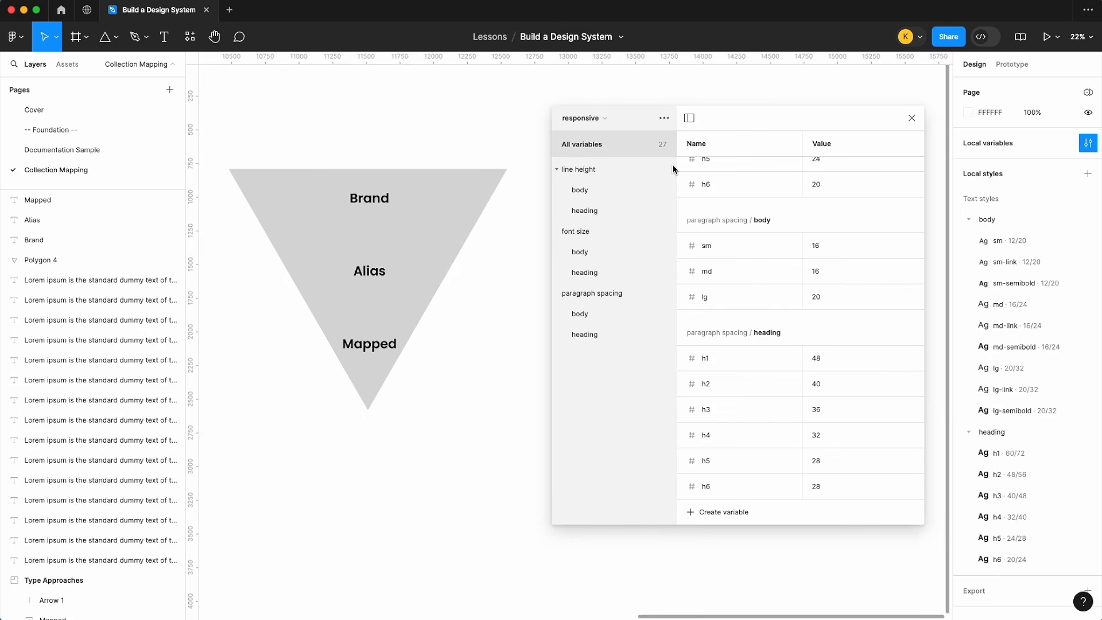
{"action": "scroll", "coordinate": [759, 256], "scroll_direction": "up", "scroll_amount": 5}
{"action": "scroll", "coordinate": [759, 256], "scroll_direction": "up", "scroll_amount": 10}
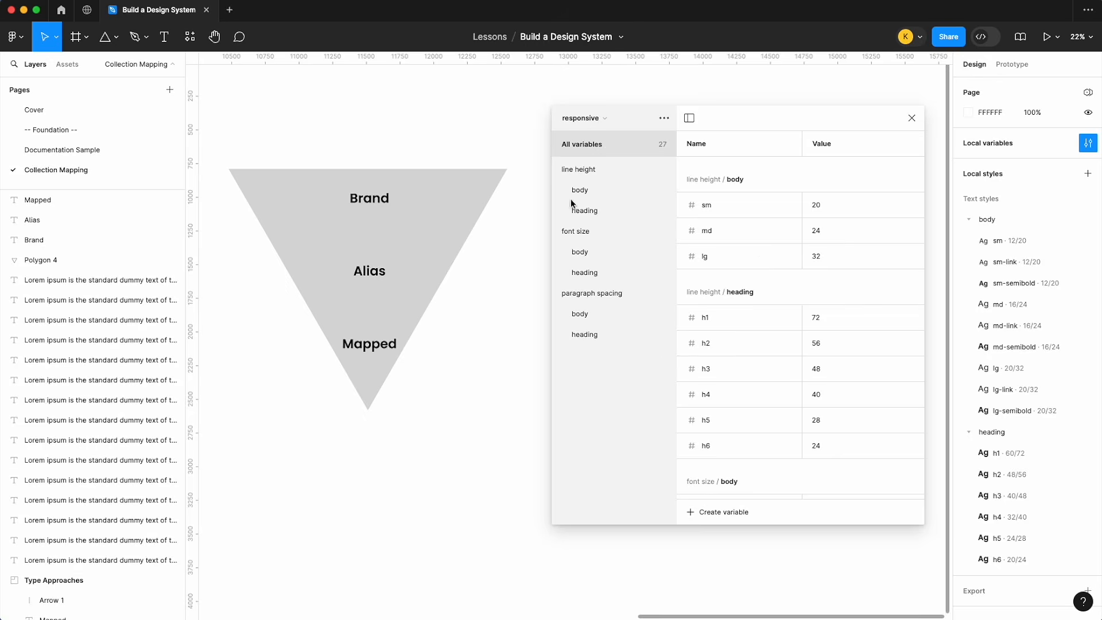
{"action": "left_click", "coordinate": [557, 169]}
{"action": "left_click", "coordinate": [558, 190]}
{"action": "left_click", "coordinate": [557, 210]}
- Create a number variable named spacing/3xs in the responsive collection
{"action": "left_click", "coordinate": [737, 508]}
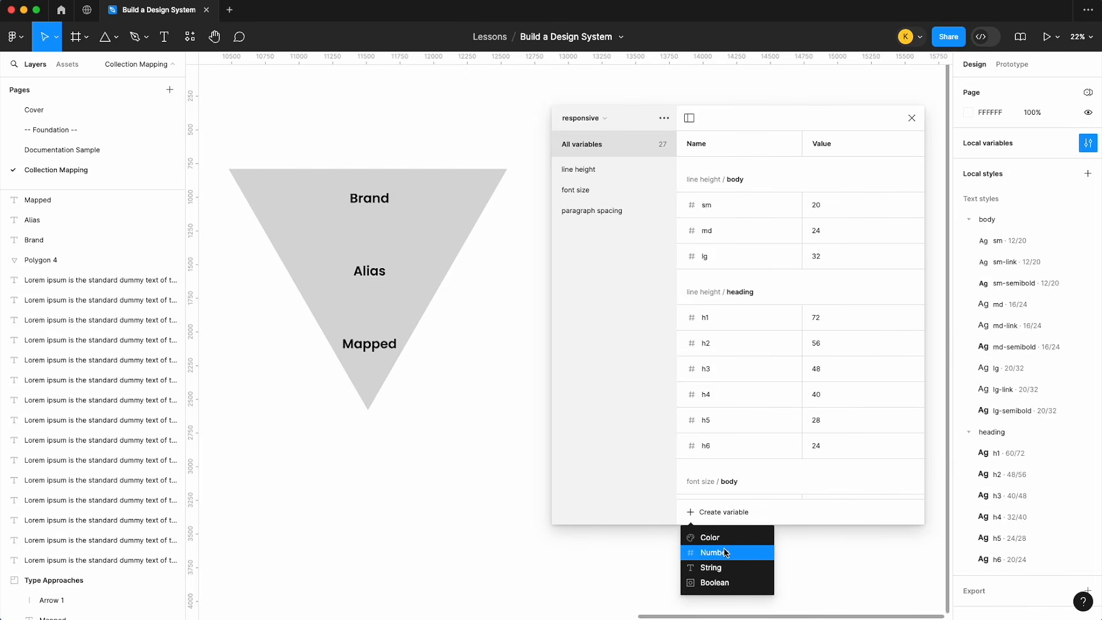
{"action": "left_click", "coordinate": [724, 547]}
{"action": "type", "text": "spacing"}
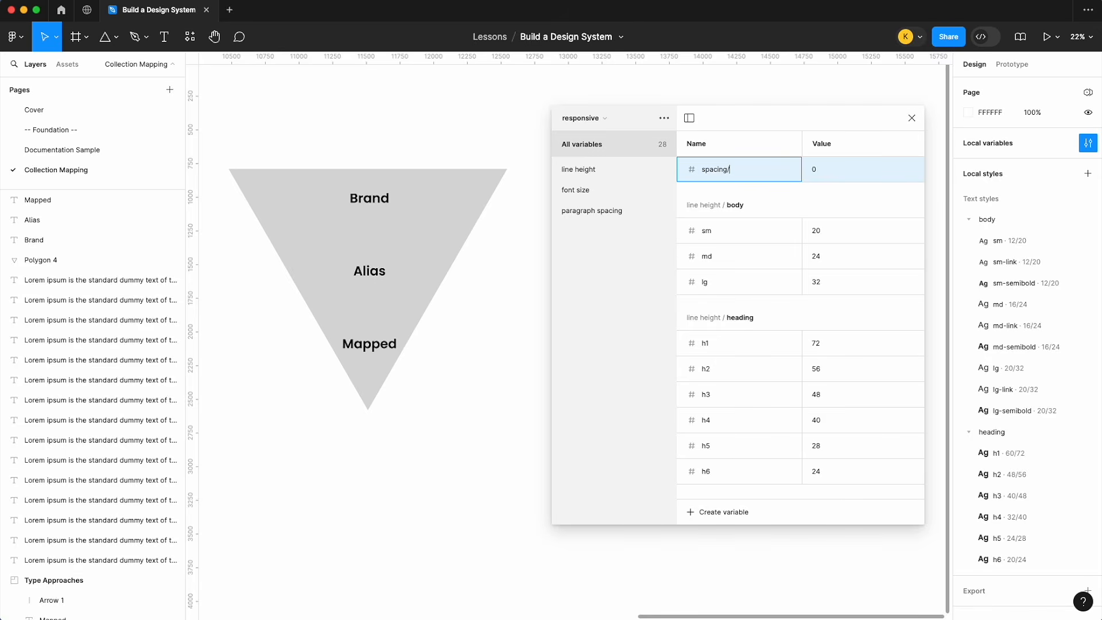
{"action": "type", "text": "/3xs"}
{"action": "key", "text": "Return"}
- Duplicate the 3xs variable in the responsive collection's spacing group seven times
{"action": "scroll", "coordinate": [781, 431], "scroll_direction": "down", "scroll_amount": 10}
{"action": "double_click", "coordinate": [759, 484]}
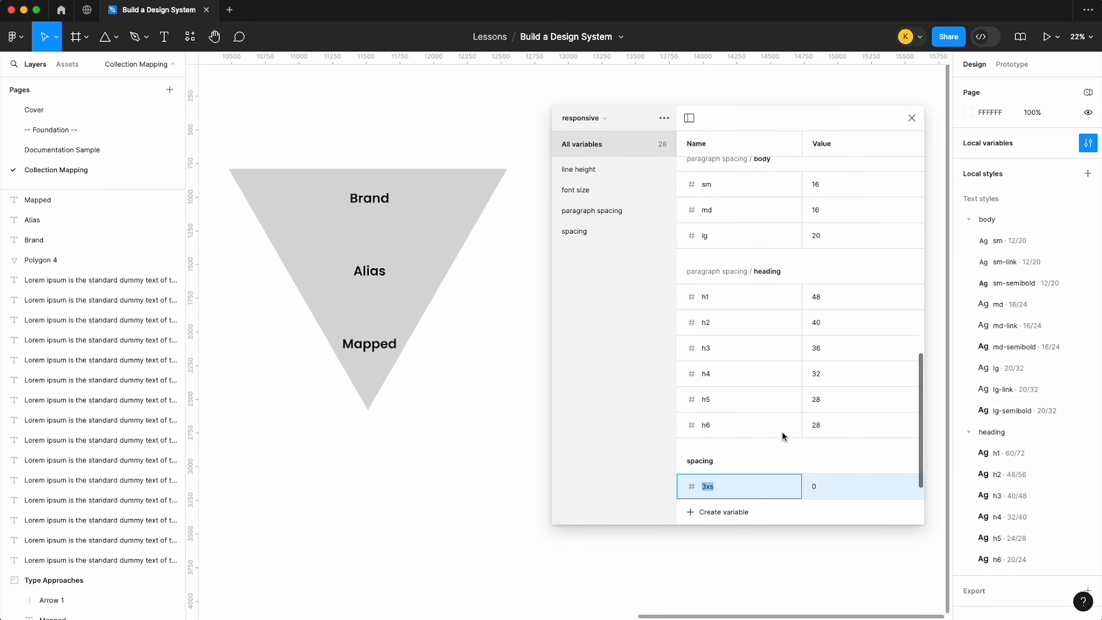
{"action": "left_click", "coordinate": [833, 481]}
{"action": "left_click", "coordinate": [765, 456]}
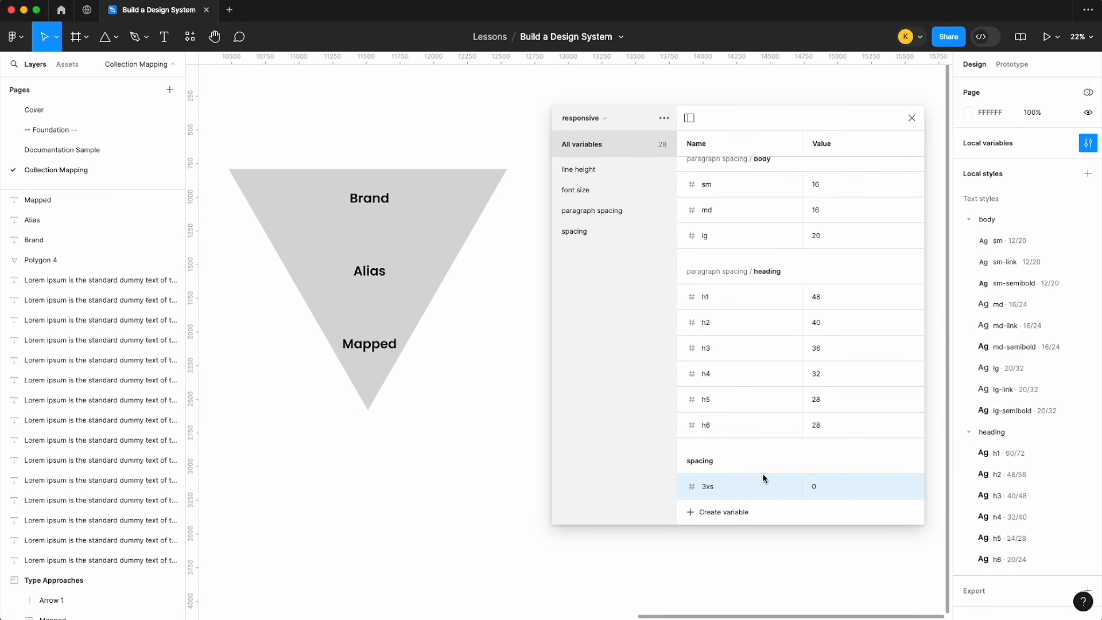
{"action": "key", "text": "super+d"}
{"action": "key", "text": "super+d"}
{"action": "key", "text": "super+d"}
{"action": "key", "text": "super+d"}
{"action": "key", "text": "super+d"}
{"action": "key", "text": "super+d"}
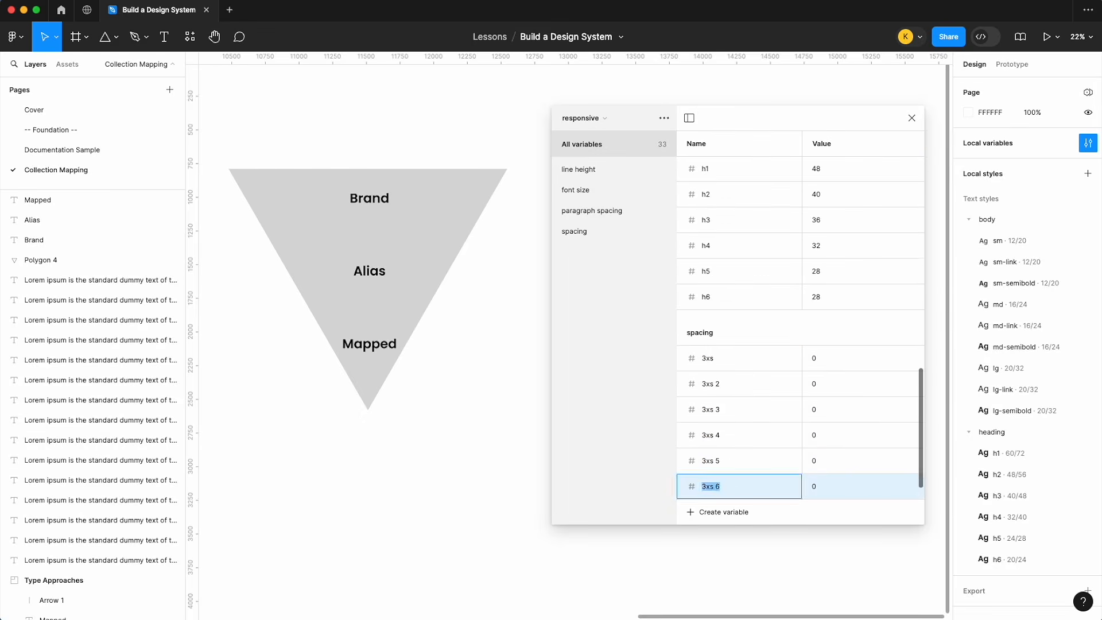
{"action": "key", "text": "super+d"}
- Rename the first four copies of the 3xs spacing variable as 2xs, xs, sm and md
{"action": "double_click", "coordinate": [711, 330]}
{"action": "type", "text": "2xs"}
{"action": "double_click", "coordinate": [711, 359]}
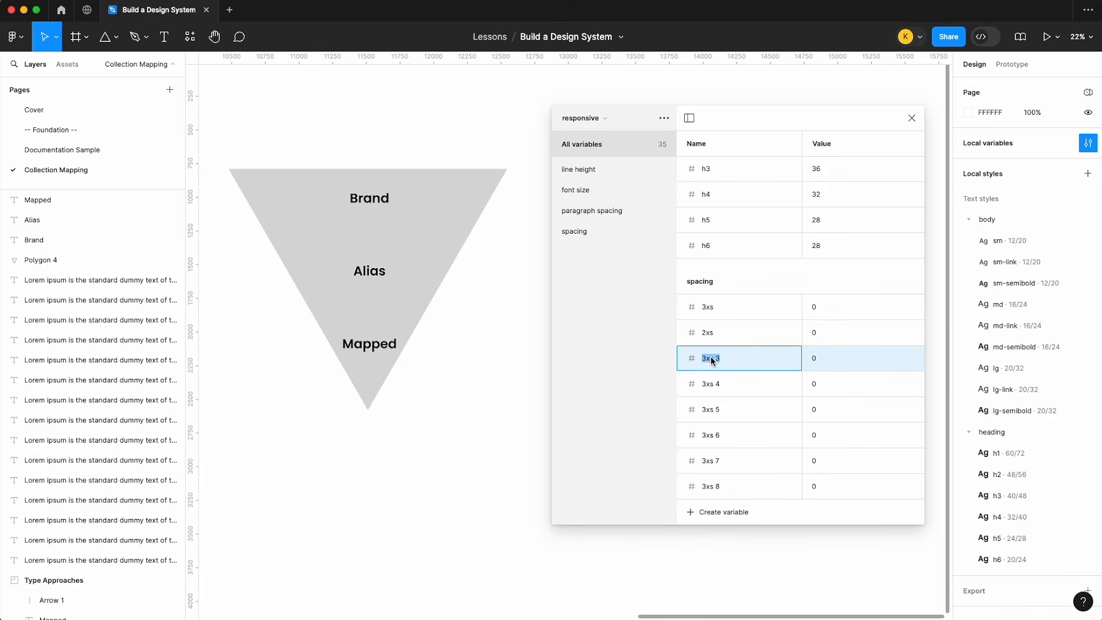
{"action": "type", "text": "xs"}
{"action": "double_click", "coordinate": [712, 384]}
{"action": "type", "text": "sm"}
{"action": "double_click", "coordinate": [713, 409]}
{"action": "type", "text": "md"}
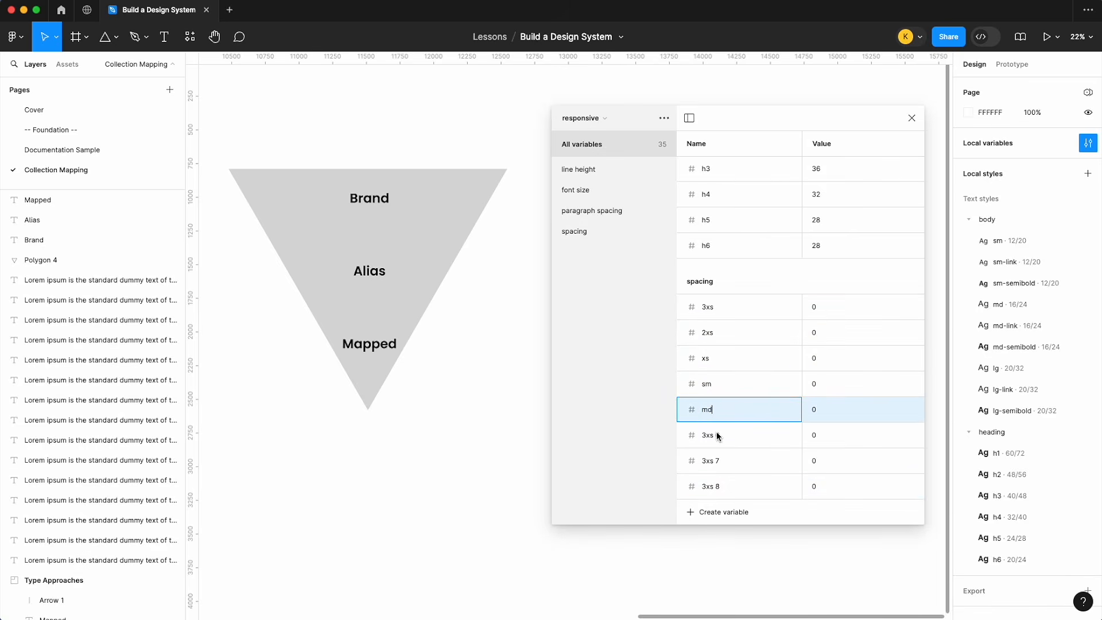
- Rename the remaining three spacing copies as lg, xl and 2xl, and add another spacing variable named 3xl
{"action": "double_click", "coordinate": [717, 436]}
{"action": "type", "text": "lg"}
{"action": "double_click", "coordinate": [722, 459]}
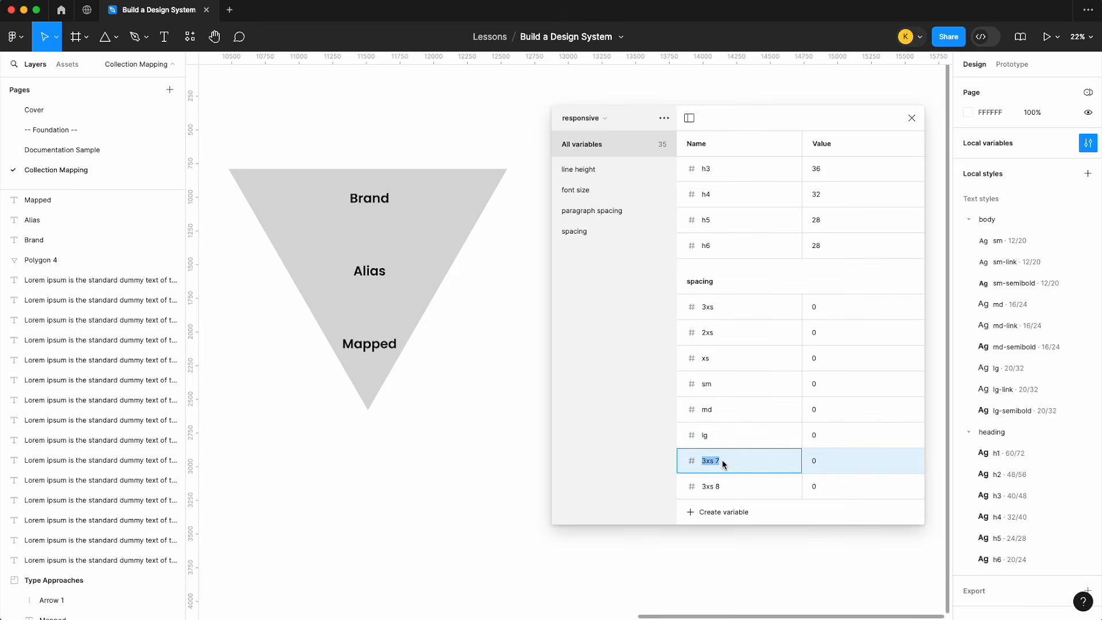
{"action": "type", "text": "xl"}
{"action": "double_click", "coordinate": [717, 486]}
{"action": "type", "text": "2xl"}
{"action": "left_click", "coordinate": [727, 466]}
{"action": "left_click", "coordinate": [727, 480]}
{"action": "key", "text": "shift+Return"}
{"action": "type", "text": "3xl"}
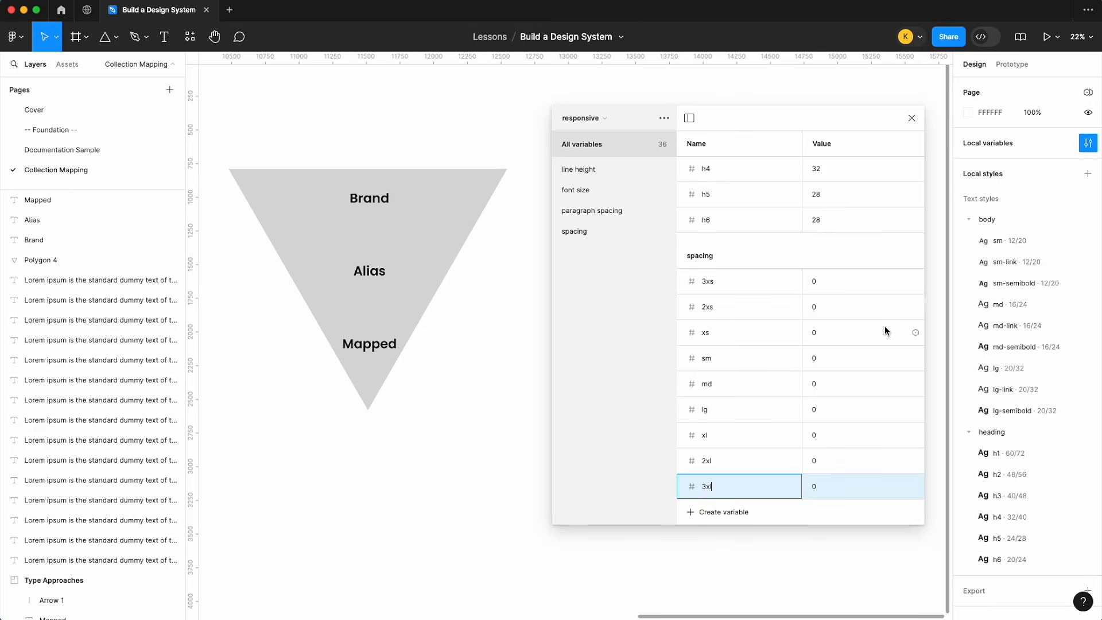
- Review the scale values in the brand collection and return to the responsive collection's spacing variables
{"action": "left_click", "coordinate": [604, 118]}
{"action": "left_click", "coordinate": [607, 90]}
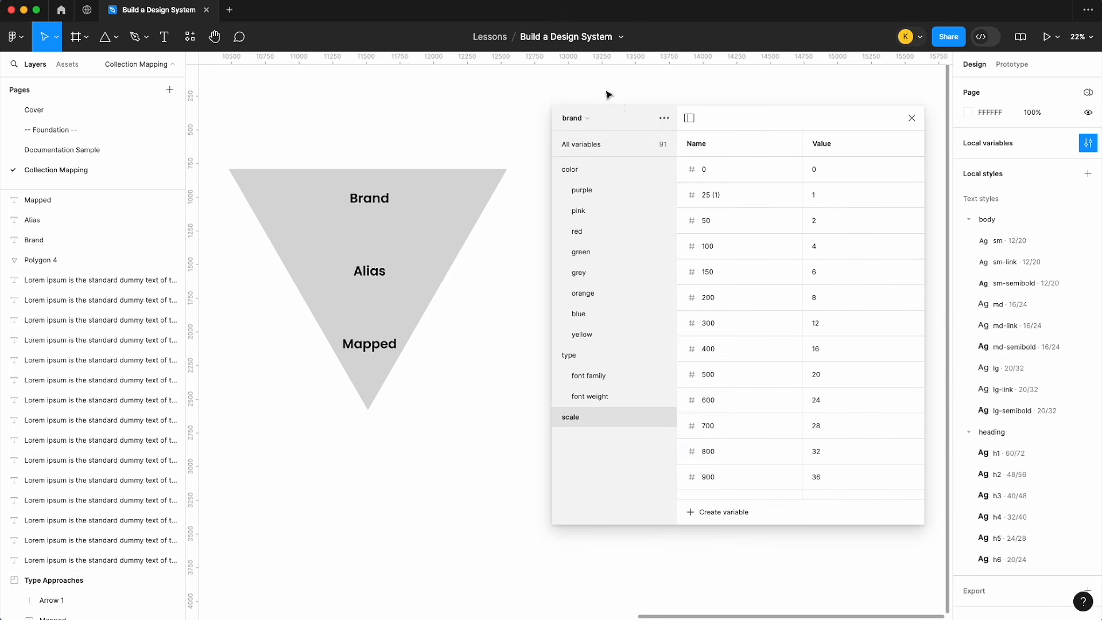
{"action": "scroll", "coordinate": [792, 359], "scroll_direction": "down", "scroll_amount": 5}
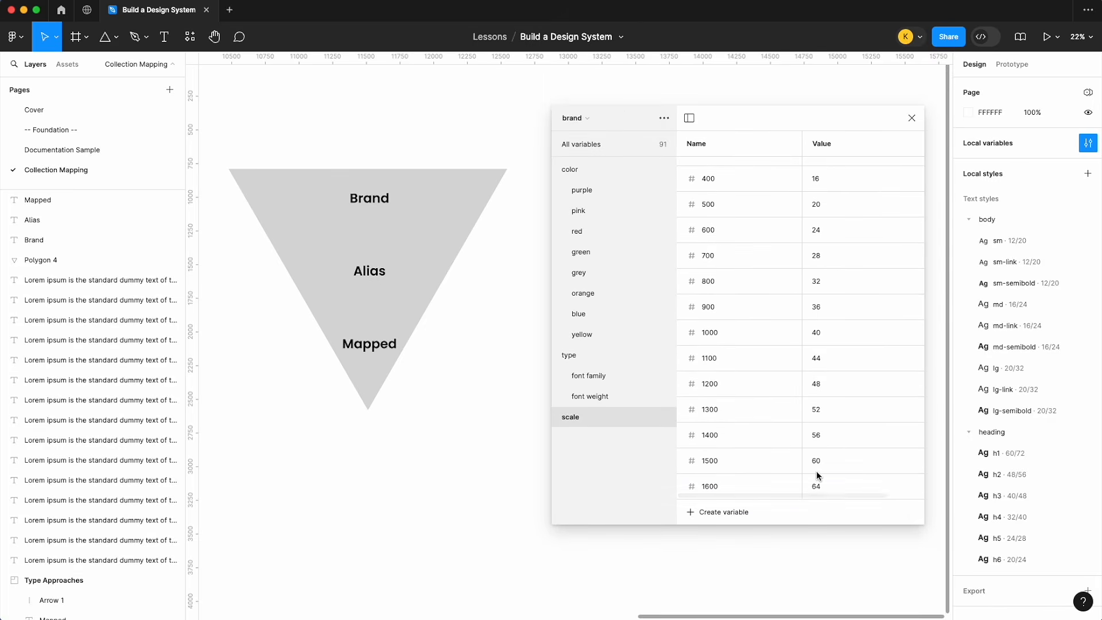
{"action": "left_click", "coordinate": [572, 113]}
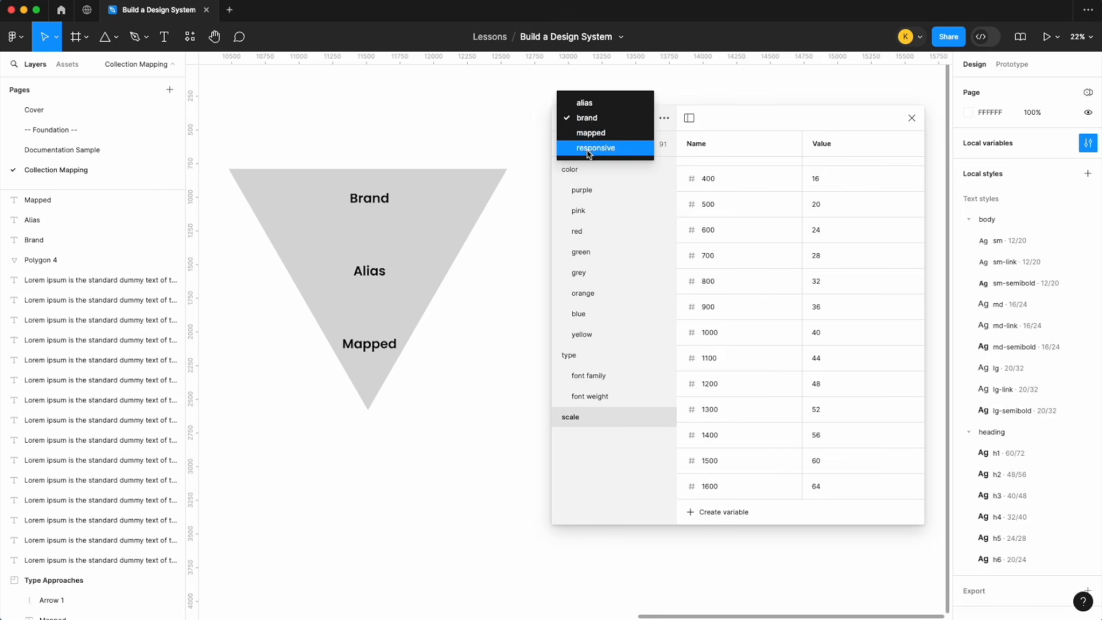
{"action": "left_click", "coordinate": [597, 150]}
{"action": "scroll", "coordinate": [854, 384], "scroll_direction": "down", "scroll_amount": 2}
{"action": "scroll", "coordinate": [858, 391], "scroll_direction": "down", "scroll_amount": 5}
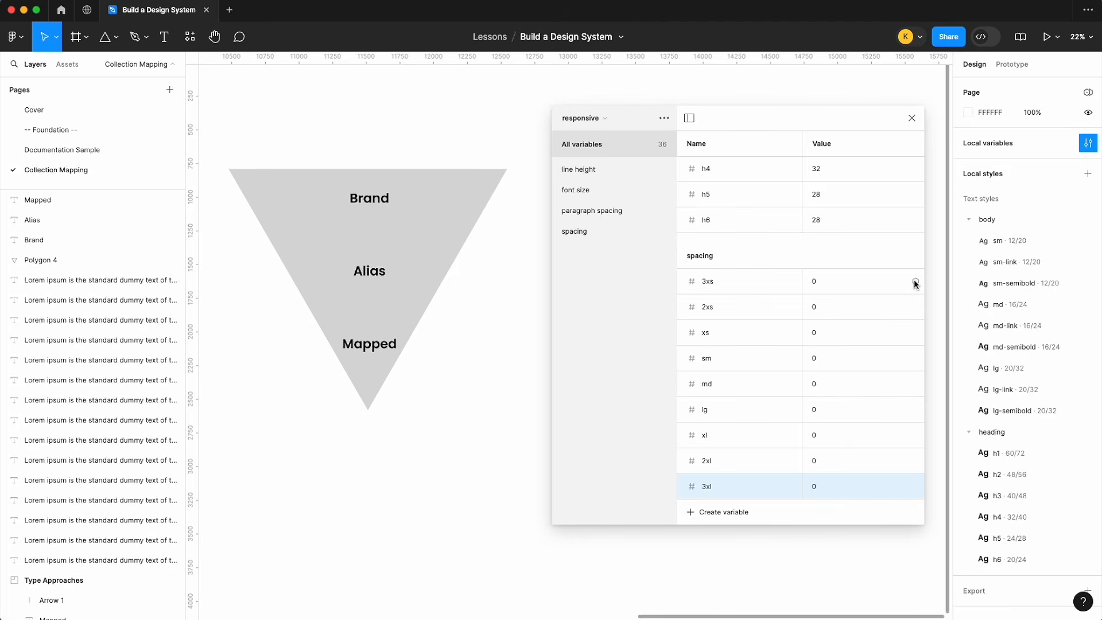
- Link the responsive spacing variable 3xs to scale/50 and 2xs to scale/100
{"action": "left_click", "coordinate": [915, 281]}
{"action": "type", "text": "scal"}
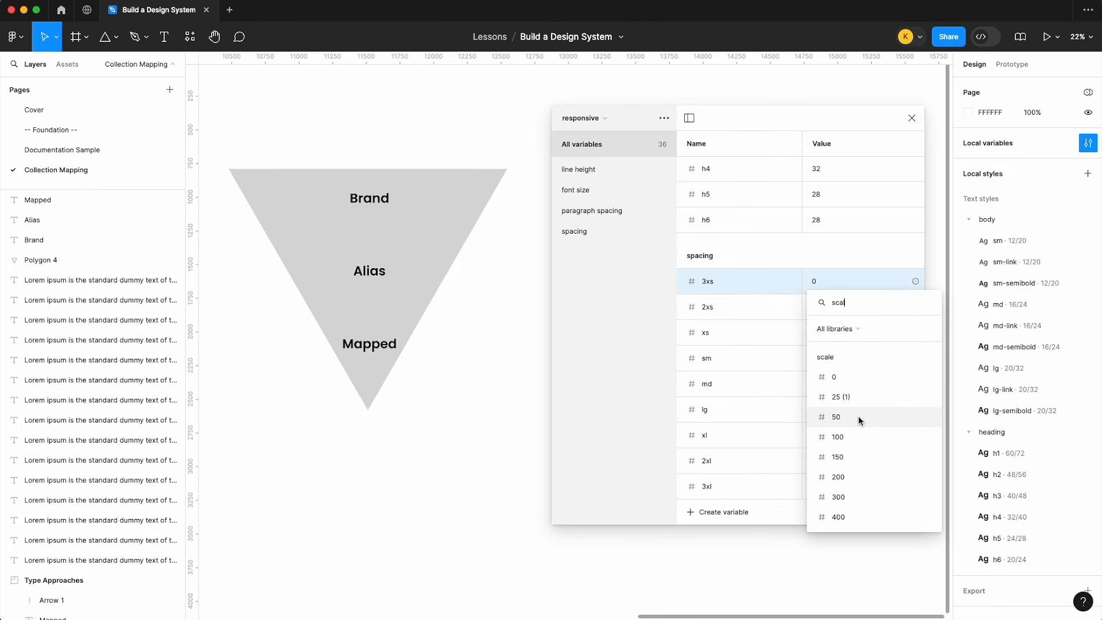
{"action": "left_click", "coordinate": [858, 415]}
{"action": "left_click", "coordinate": [915, 308]}
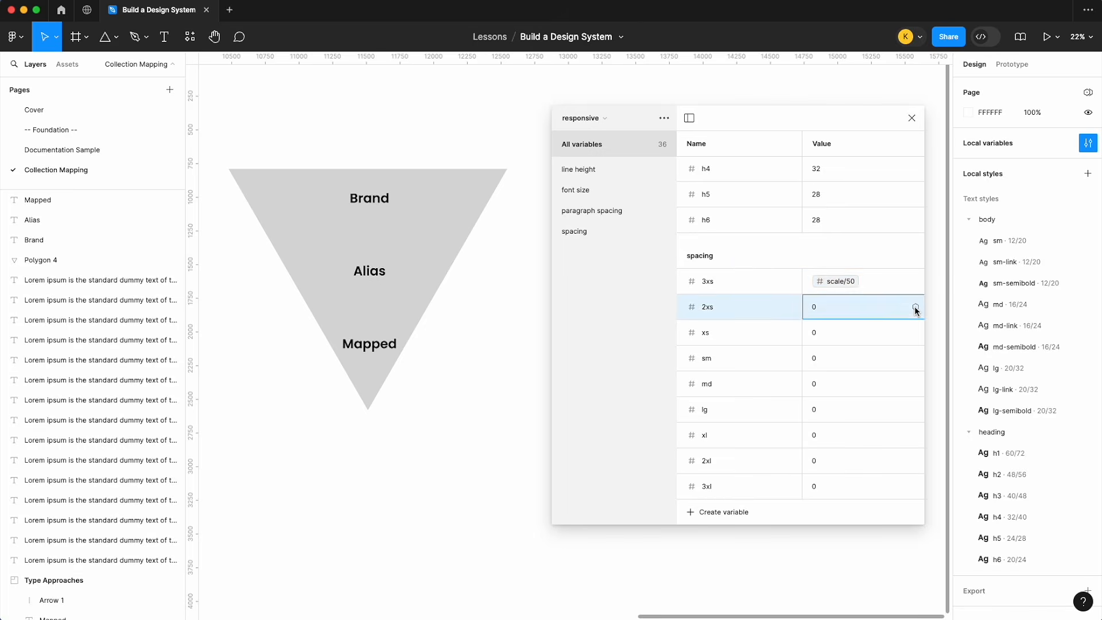
{"action": "left_click", "coordinate": [915, 307]}
{"action": "type", "text": "scale"}
{"action": "scroll", "coordinate": [854, 504], "scroll_direction": "down", "scroll_amount": 1}
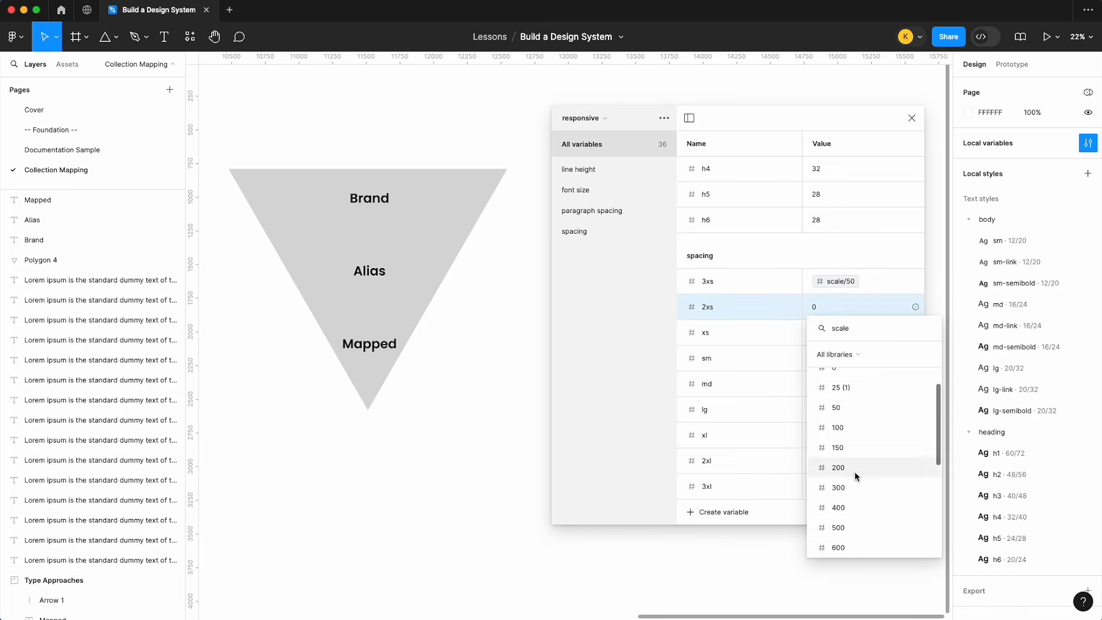
{"action": "left_click", "coordinate": [852, 428]}
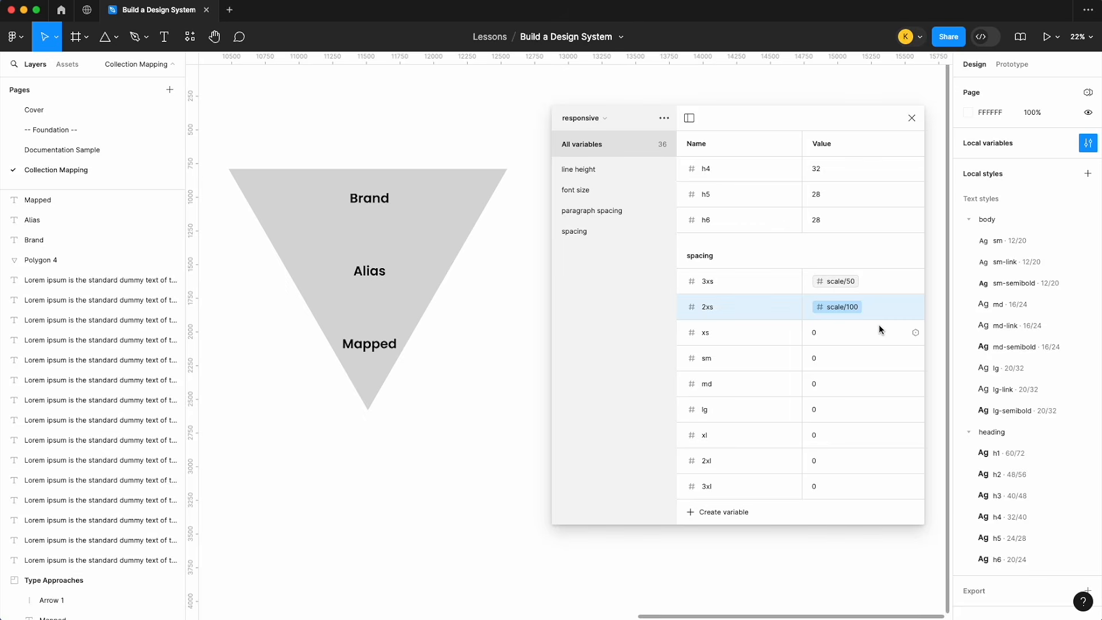
- Link the spacing variable xs to scale/200 and sm to scale/300
{"action": "left_click", "coordinate": [914, 333]}
{"action": "scroll", "coordinate": [859, 463], "scroll_direction": "down", "scroll_amount": 5}
{"action": "scroll", "coordinate": [861, 508], "scroll_direction": "down", "scroll_amount": 5}
{"action": "type", "text": "scale"}
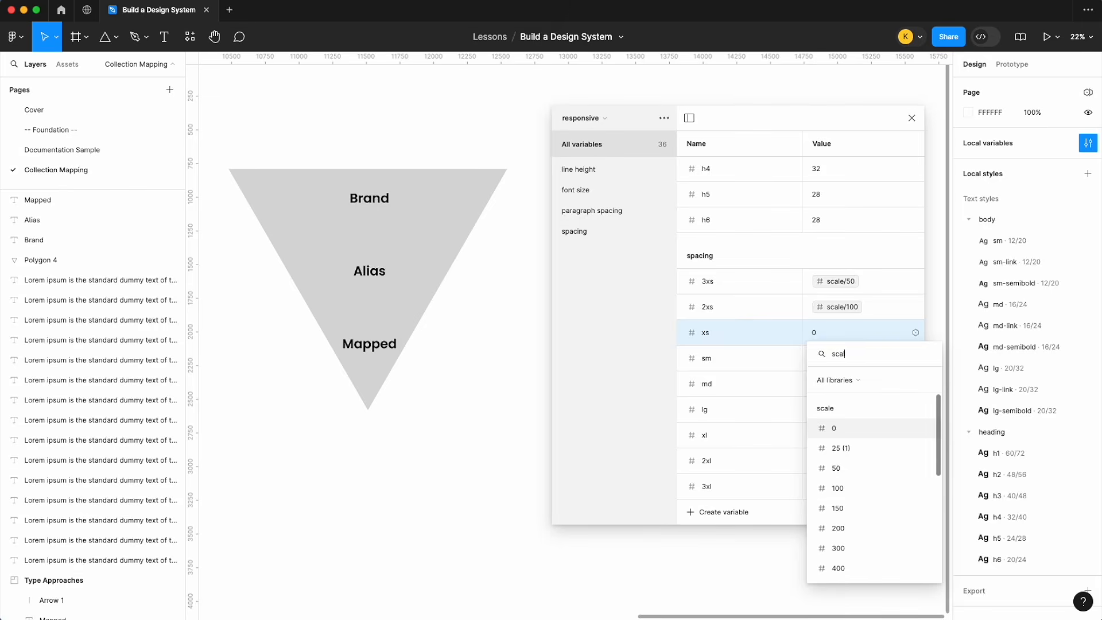
{"action": "left_click", "coordinate": [858, 527]}
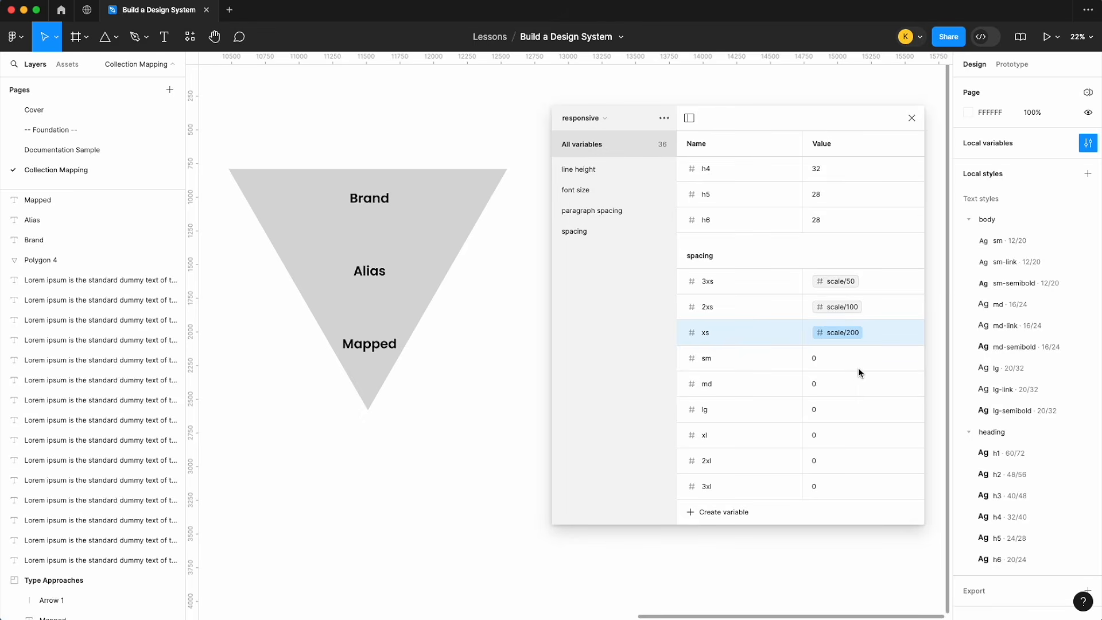
{"action": "left_click", "coordinate": [914, 358]}
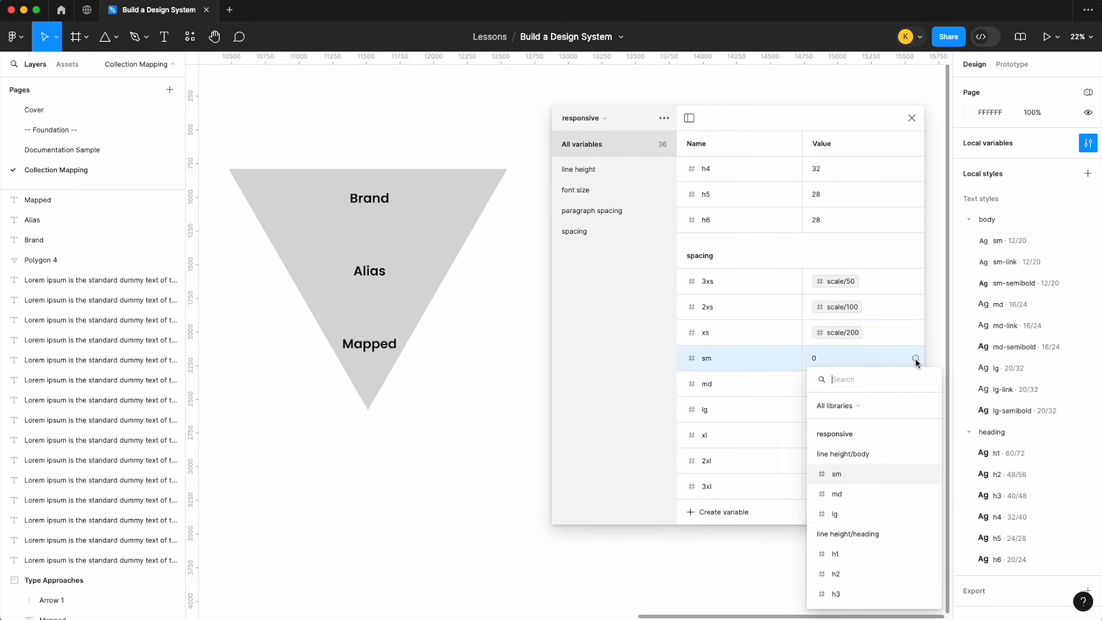
{"action": "scroll", "coordinate": [870, 509], "scroll_direction": "down", "scroll_amount": 2}
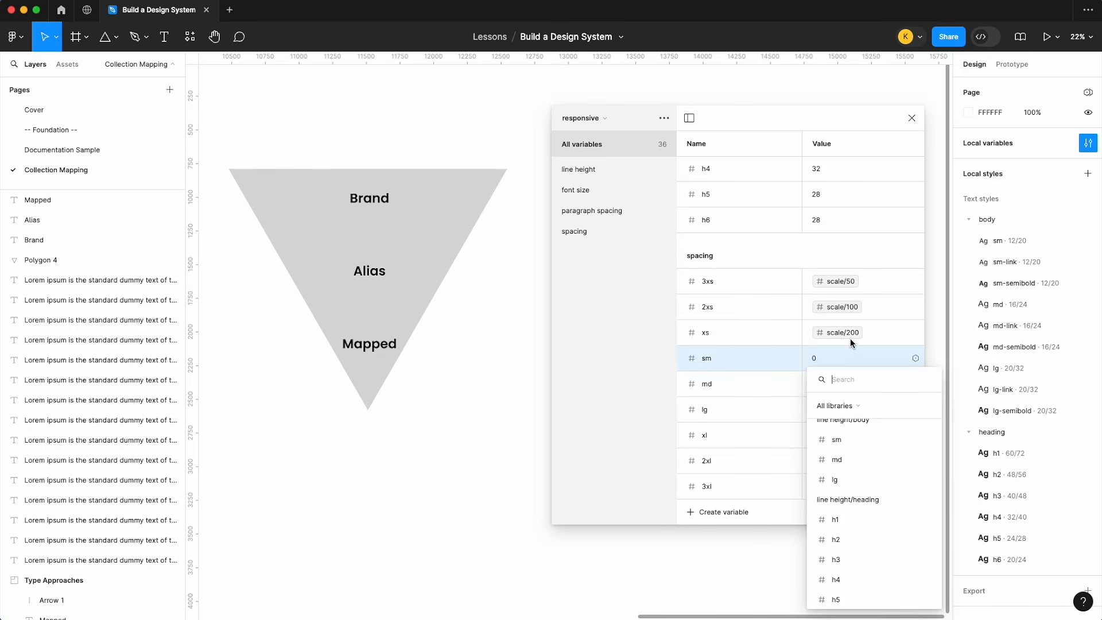
{"action": "scroll", "coordinate": [850, 484], "scroll_direction": "down", "scroll_amount": 3}
{"action": "type", "text": "scal"}
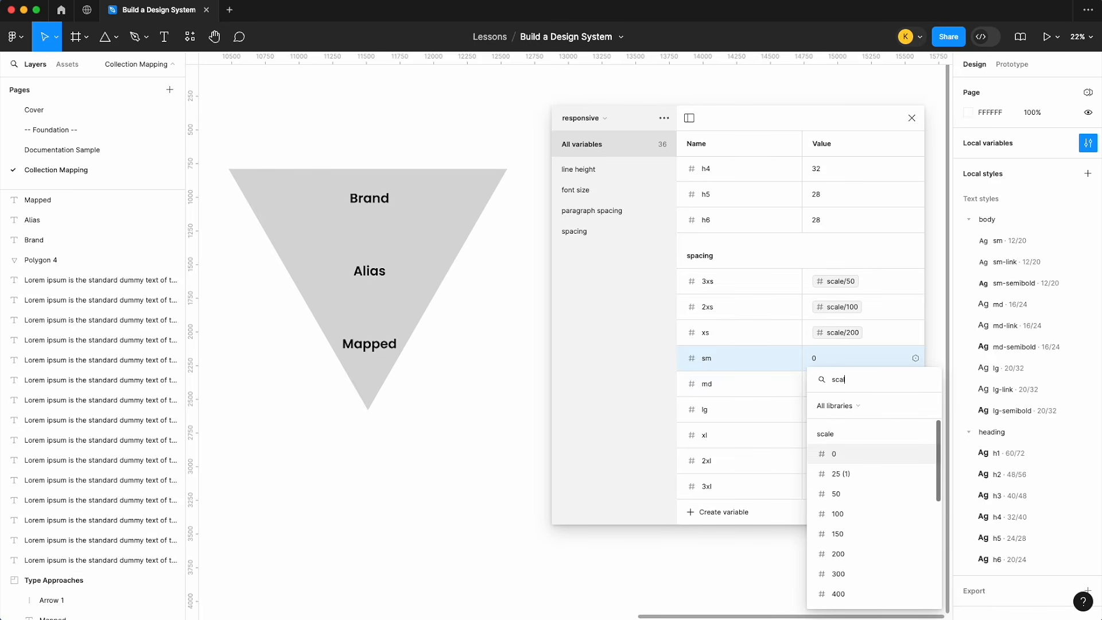
{"action": "left_click", "coordinate": [846, 573]}
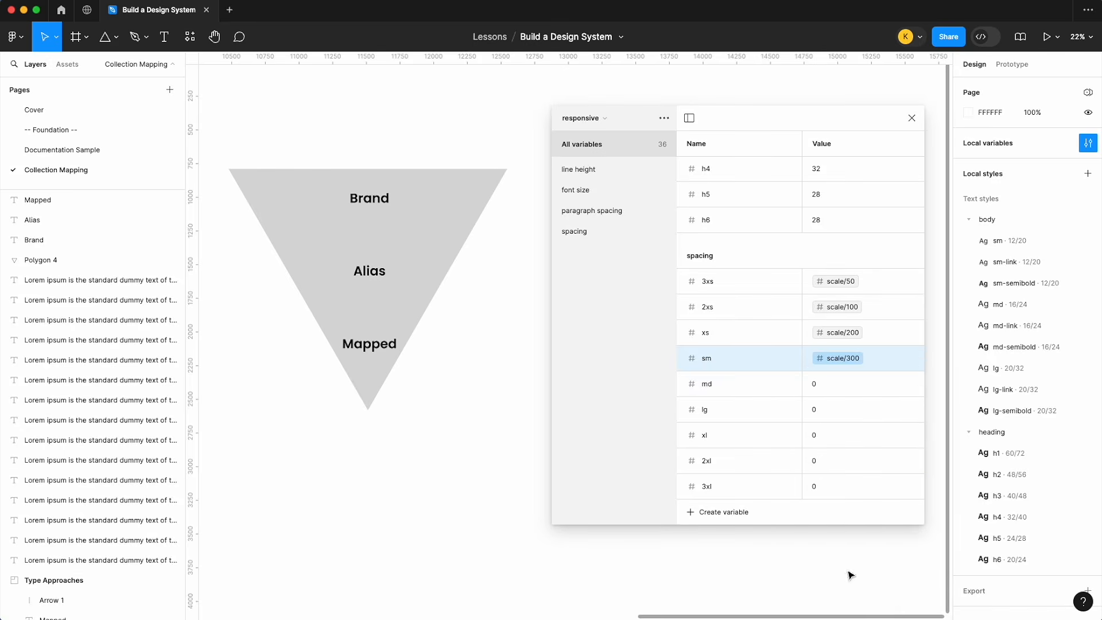
- Check the brand collection's scale values, and link the responsive spacing variable md to scale/400
{"action": "left_click", "coordinate": [600, 119]}
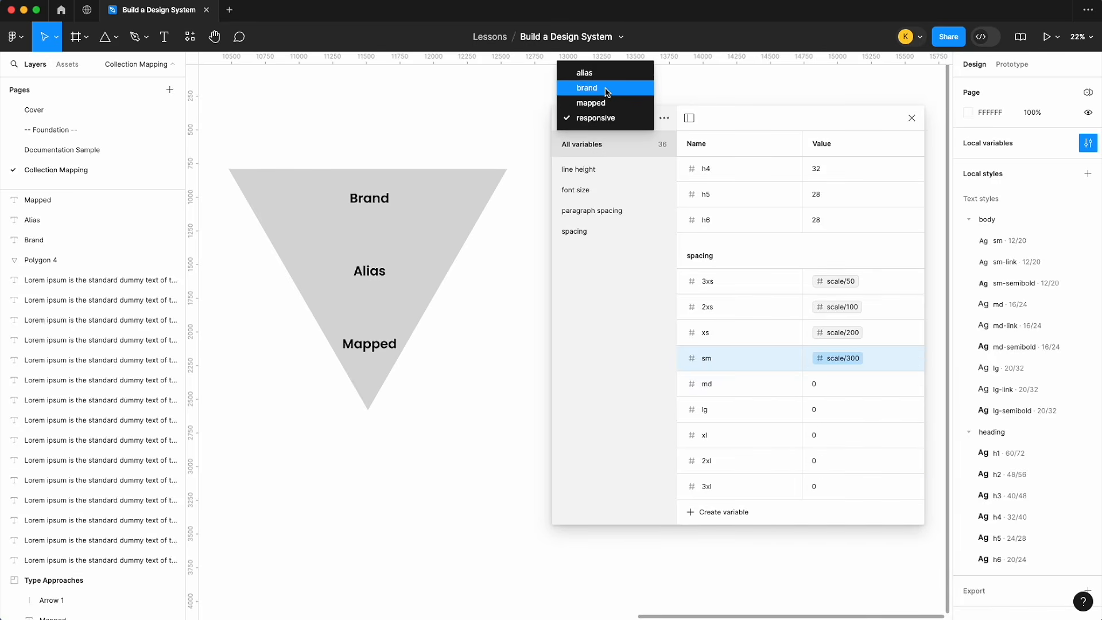
{"action": "left_click", "coordinate": [605, 88]}
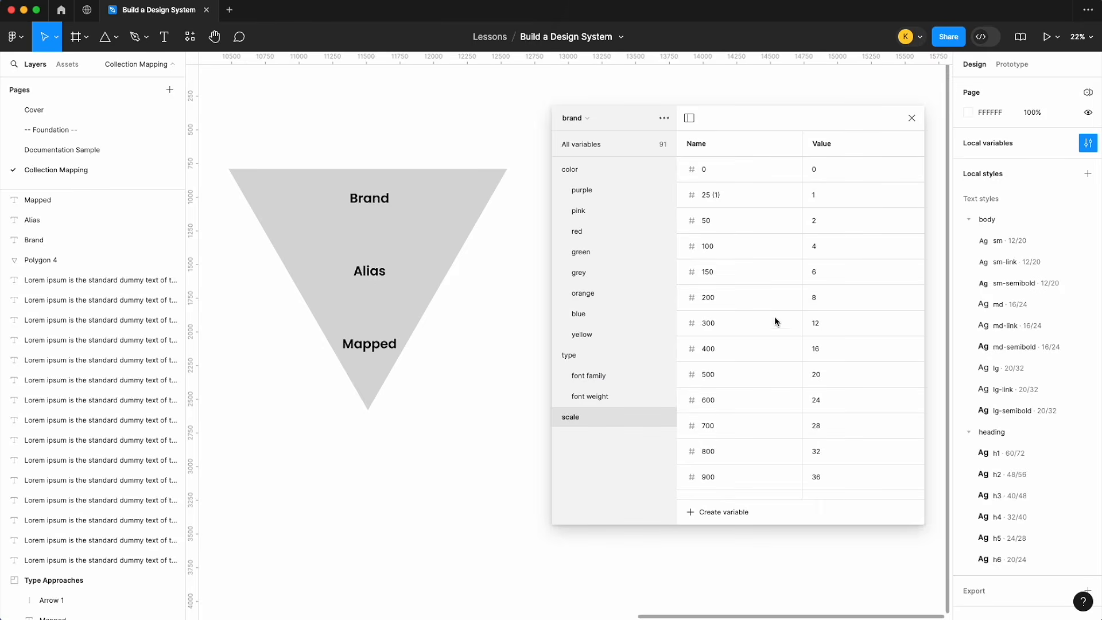
{"action": "left_click", "coordinate": [574, 118]}
{"action": "left_click", "coordinate": [585, 148]}
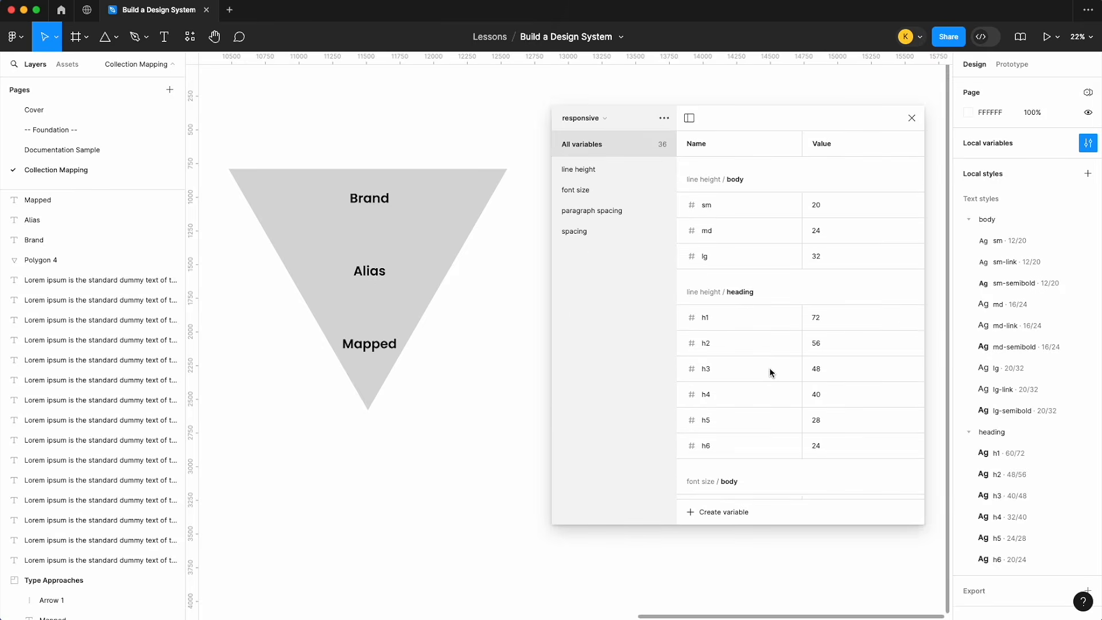
{"action": "scroll", "coordinate": [853, 381], "scroll_direction": "down", "scroll_amount": 5}
{"action": "left_click", "coordinate": [576, 231]}
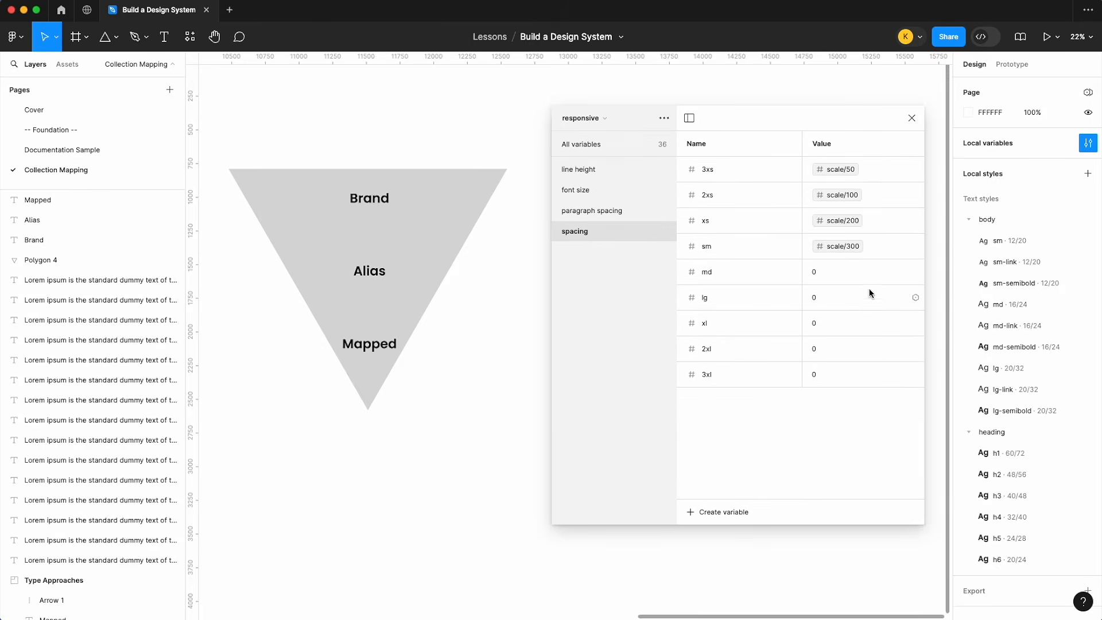
{"action": "left_click", "coordinate": [915, 270]}
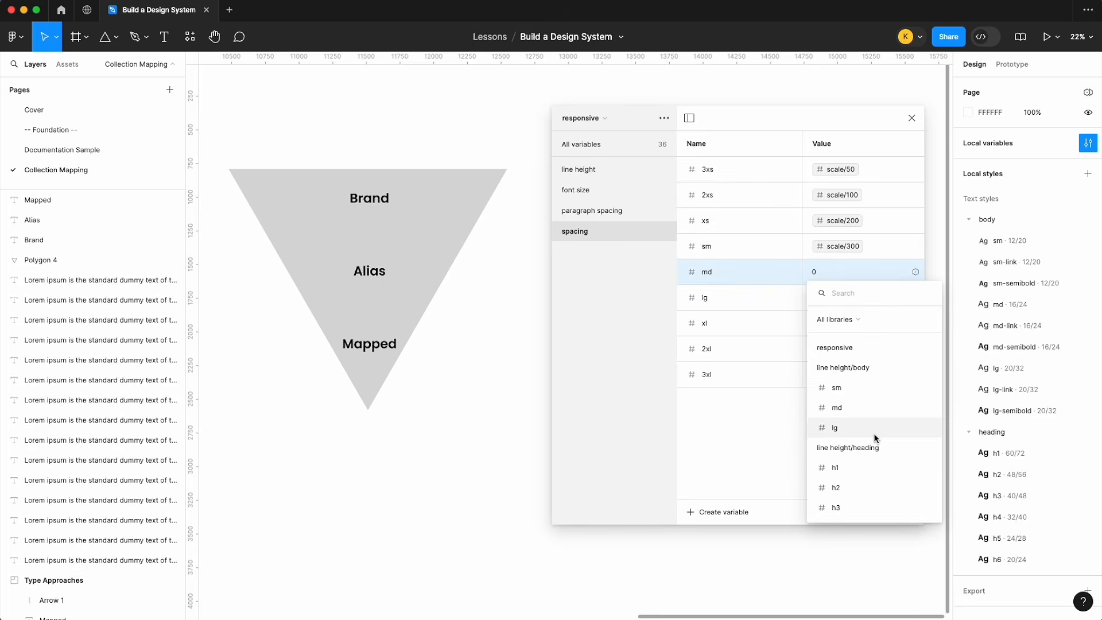
{"action": "type", "text": "scal"}
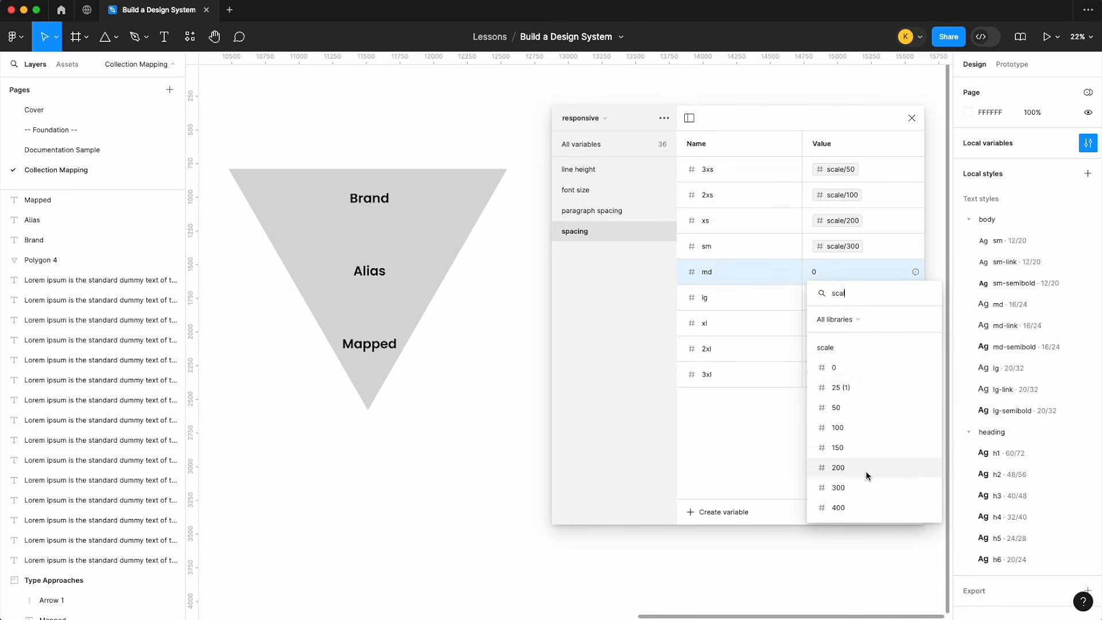
{"action": "left_click", "coordinate": [859, 507]}
- Link the spacing variable lg to scale/600 from the brand scale
{"action": "left_click", "coordinate": [915, 297]}
{"action": "type", "text": "scale"}
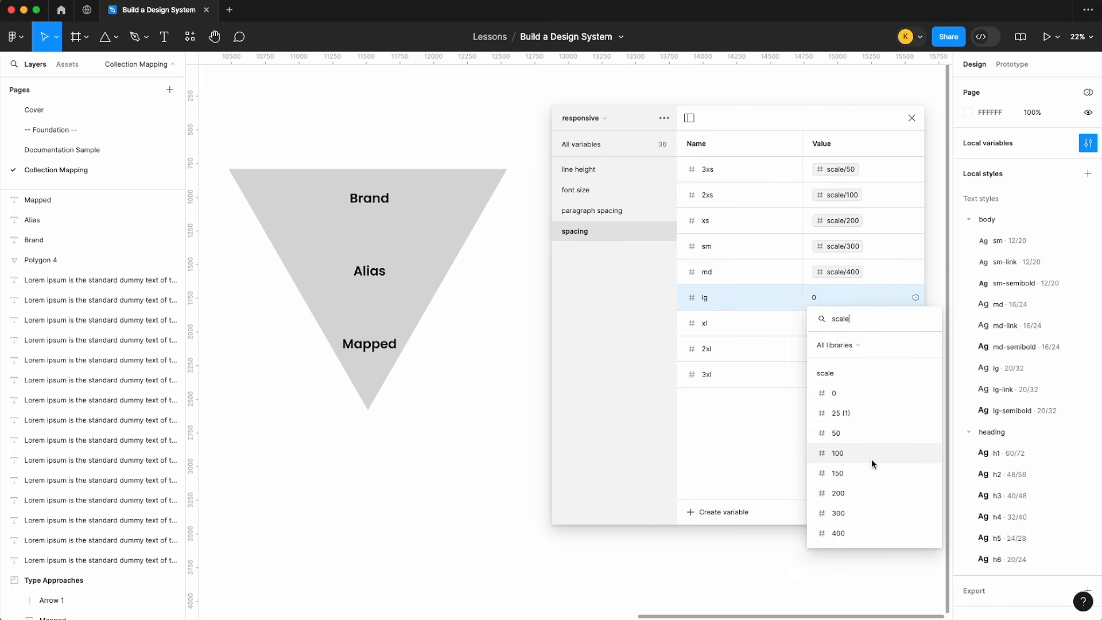
{"action": "scroll", "coordinate": [871, 464], "scroll_direction": "down", "scroll_amount": 5}
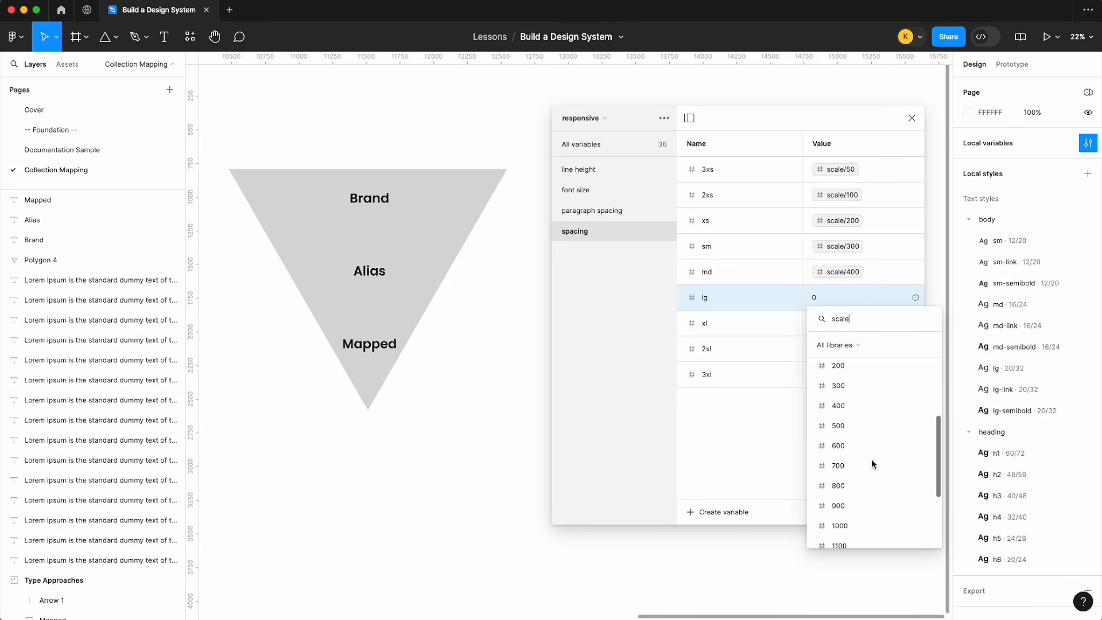
{"action": "scroll", "coordinate": [871, 464], "scroll_direction": "down", "scroll_amount": 3}
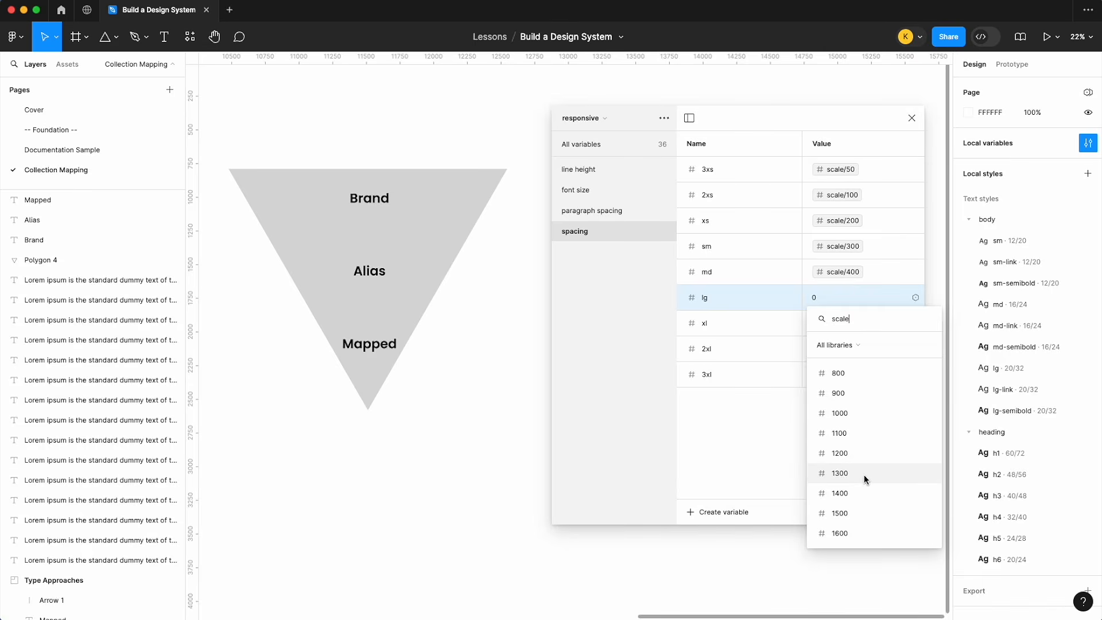
{"action": "scroll", "coordinate": [864, 474], "scroll_direction": "up", "scroll_amount": 3}
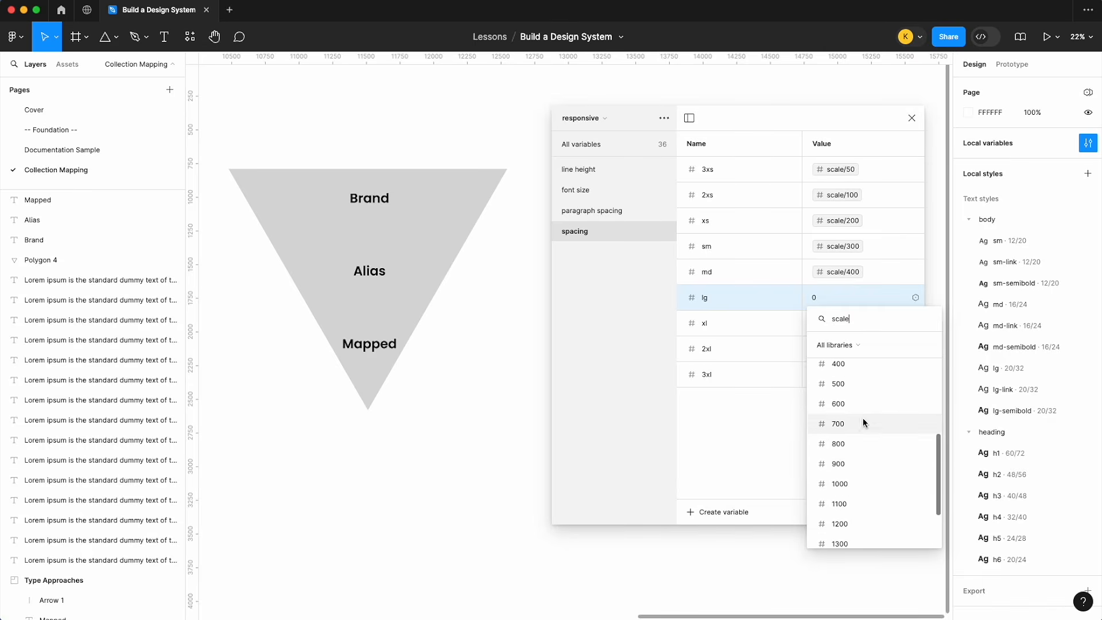
{"action": "left_click", "coordinate": [864, 404]}
- Check the brand scale values again, and link the responsive spacing variable xl to scale/800
{"action": "left_click", "coordinate": [598, 121]}
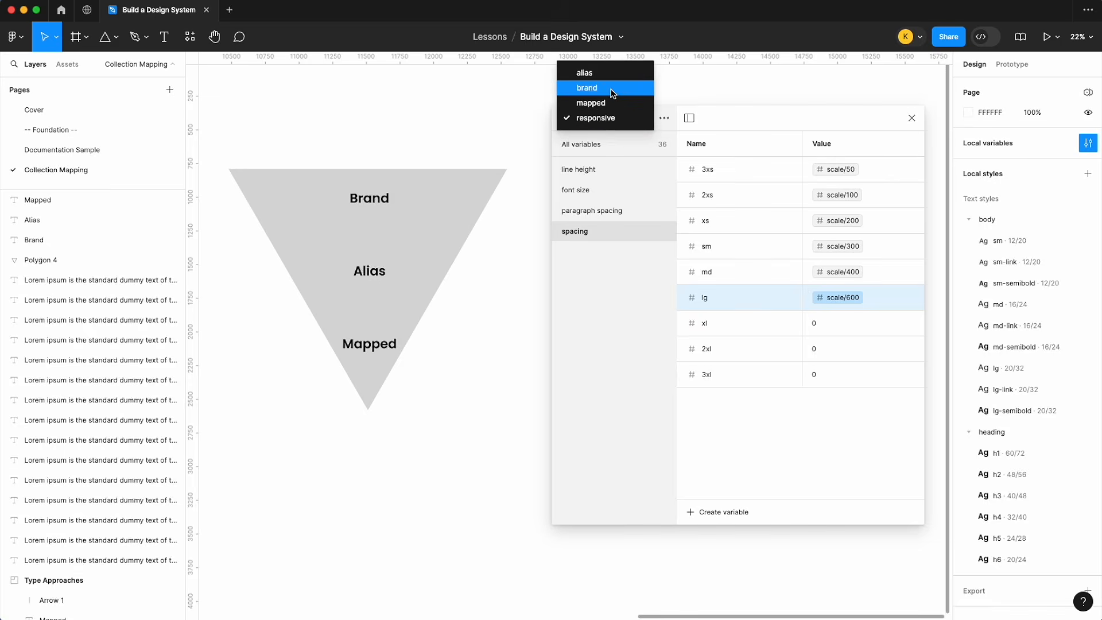
{"action": "left_click", "coordinate": [612, 94]}
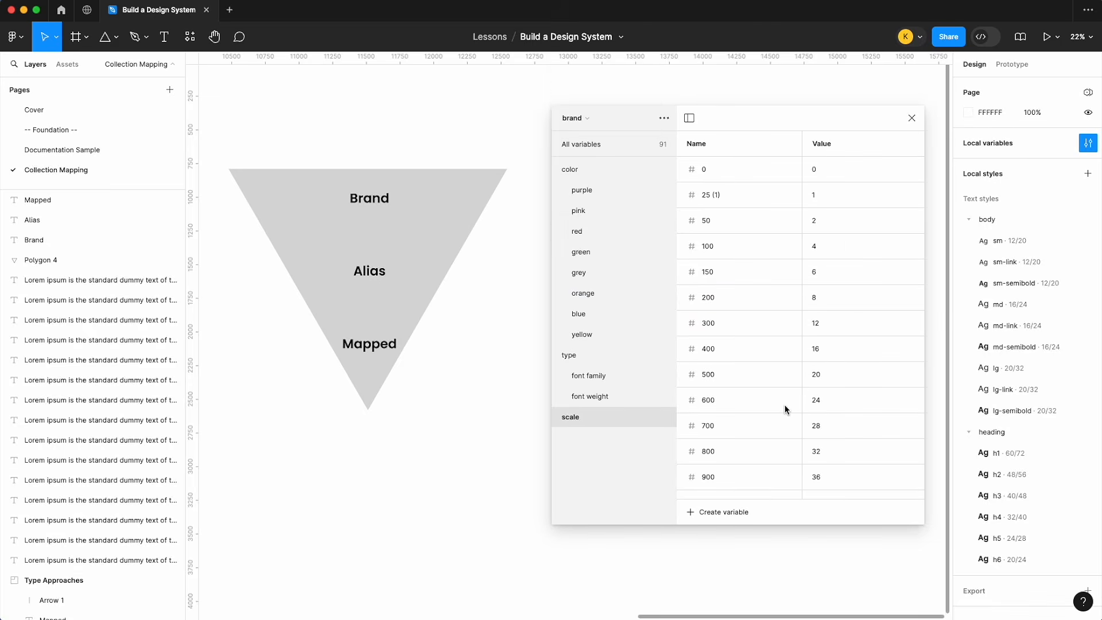
{"action": "left_click", "coordinate": [601, 122]}
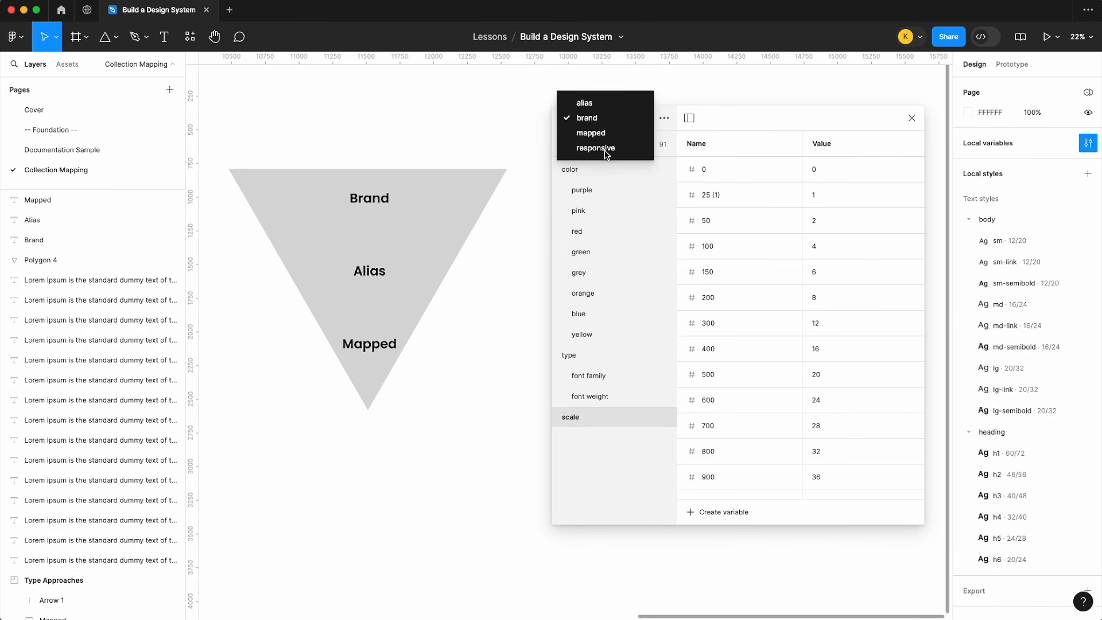
{"action": "left_click", "coordinate": [597, 148]}
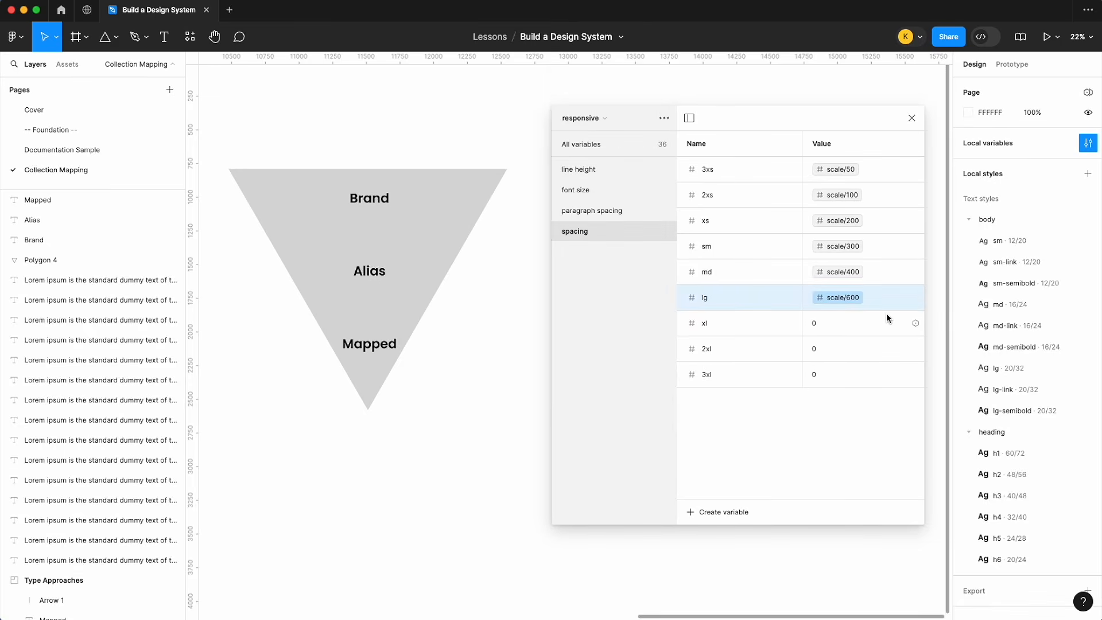
{"action": "left_click", "coordinate": [914, 323]}
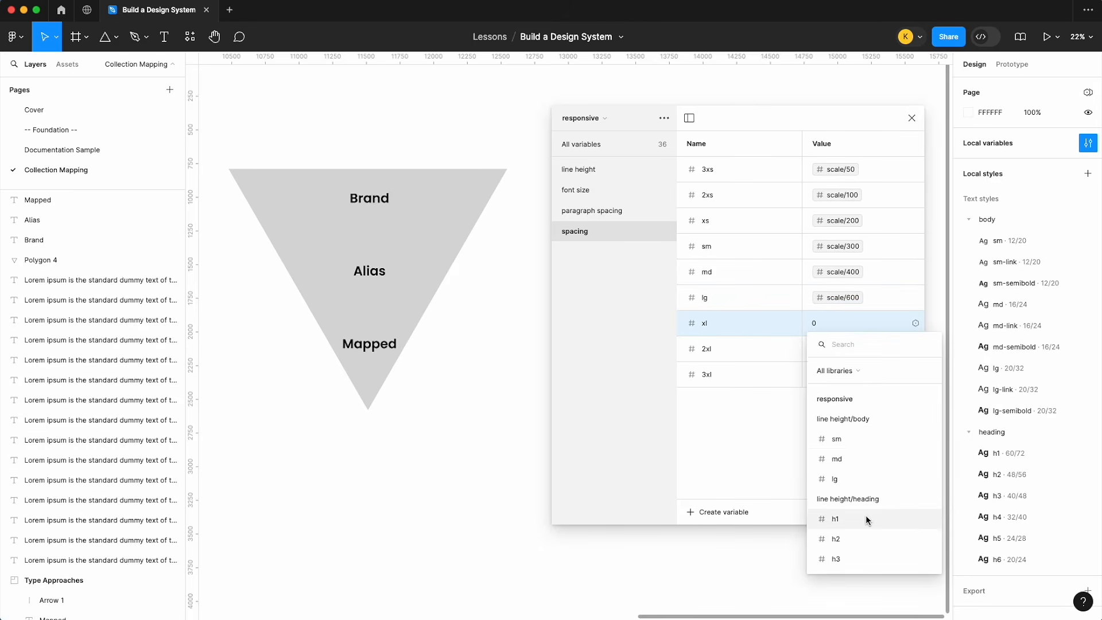
{"action": "type", "text": "scal"}
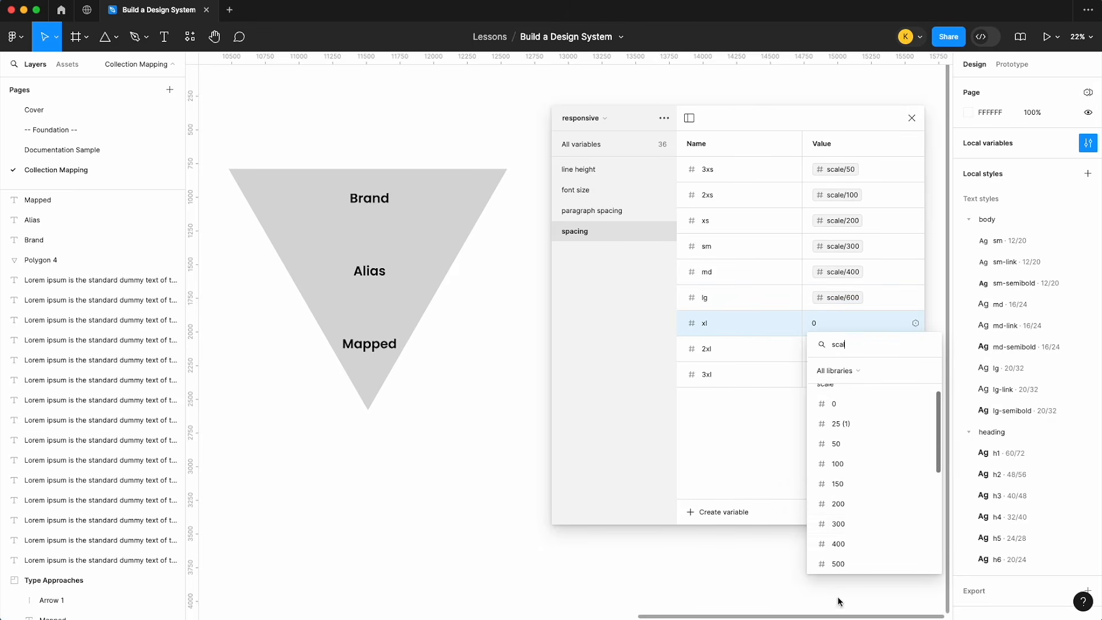
{"action": "scroll", "coordinate": [856, 516], "scroll_direction": "down", "scroll_amount": 3}
{"action": "left_click", "coordinate": [856, 516]}
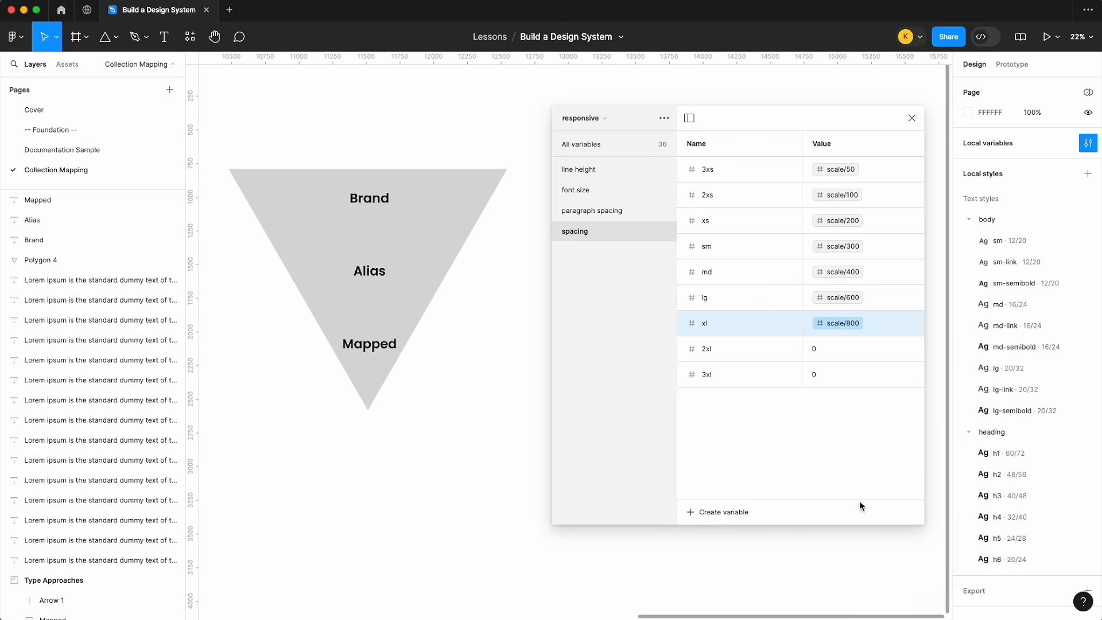
{"action": "left_click", "coordinate": [914, 349]}
{"action": "scroll", "coordinate": [879, 504], "scroll_direction": "down", "scroll_amount": 1}
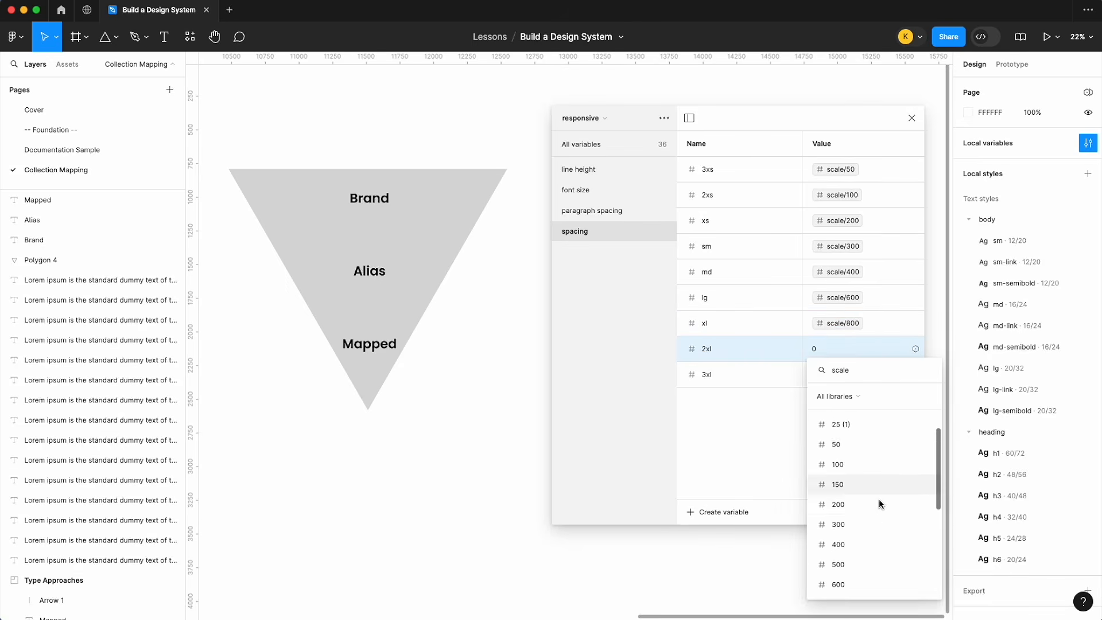
{"action": "scroll", "coordinate": [877, 502], "scroll_direction": "down", "scroll_amount": 5}
{"action": "scroll", "coordinate": [877, 501], "scroll_direction": "down", "scroll_amount": 2}
{"action": "left_click", "coordinate": [597, 129]}
- Check the brand collection's scale values, and link the responsive spacing variable 2xl to scale/1200
{"action": "left_click", "coordinate": [605, 119]}
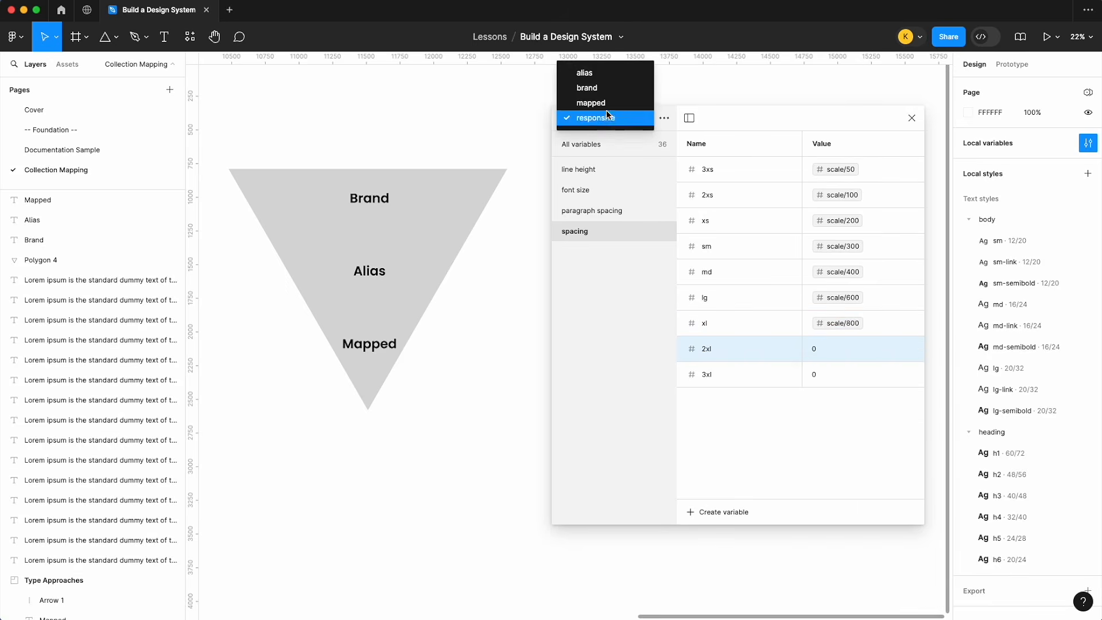
{"action": "left_click", "coordinate": [612, 87]}
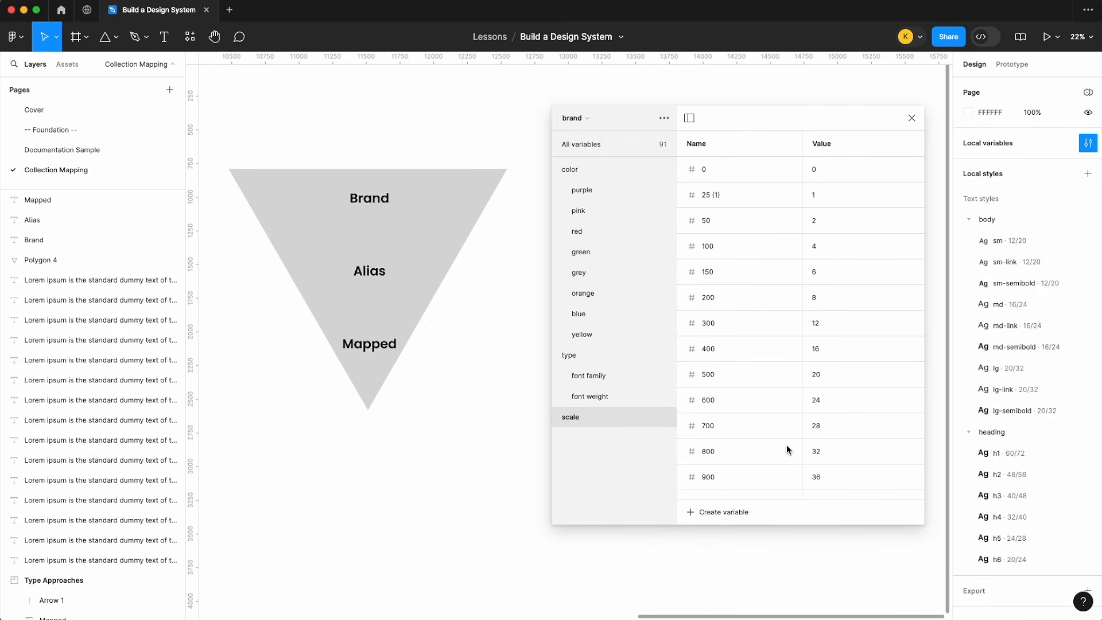
{"action": "scroll", "coordinate": [786, 445], "scroll_direction": "down", "scroll_amount": 3}
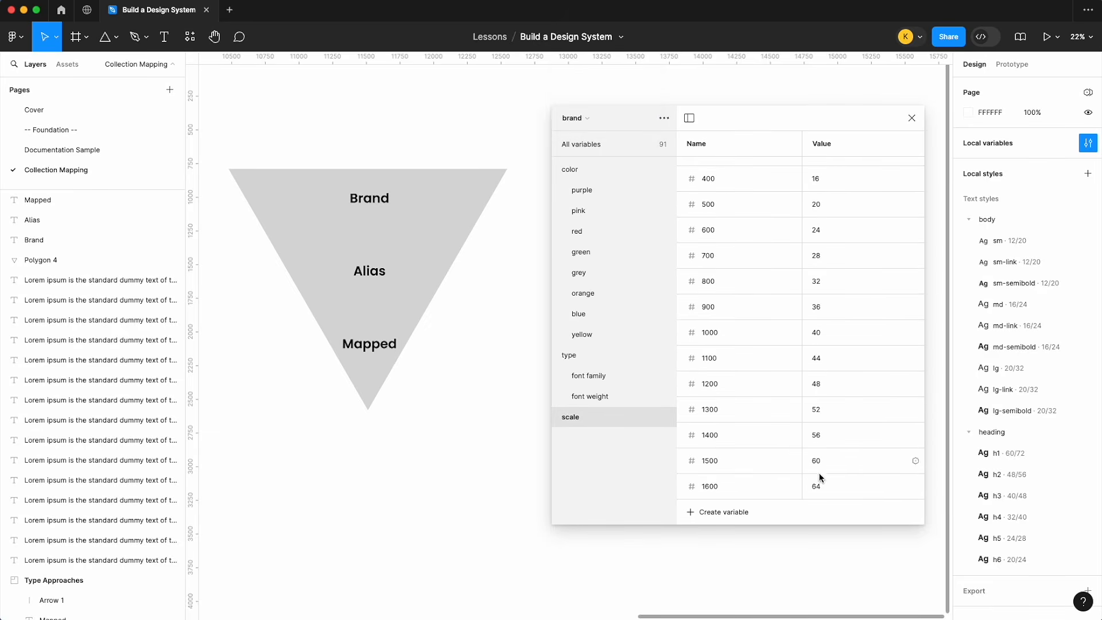
{"action": "left_click", "coordinate": [579, 117]}
{"action": "left_click", "coordinate": [588, 146]}
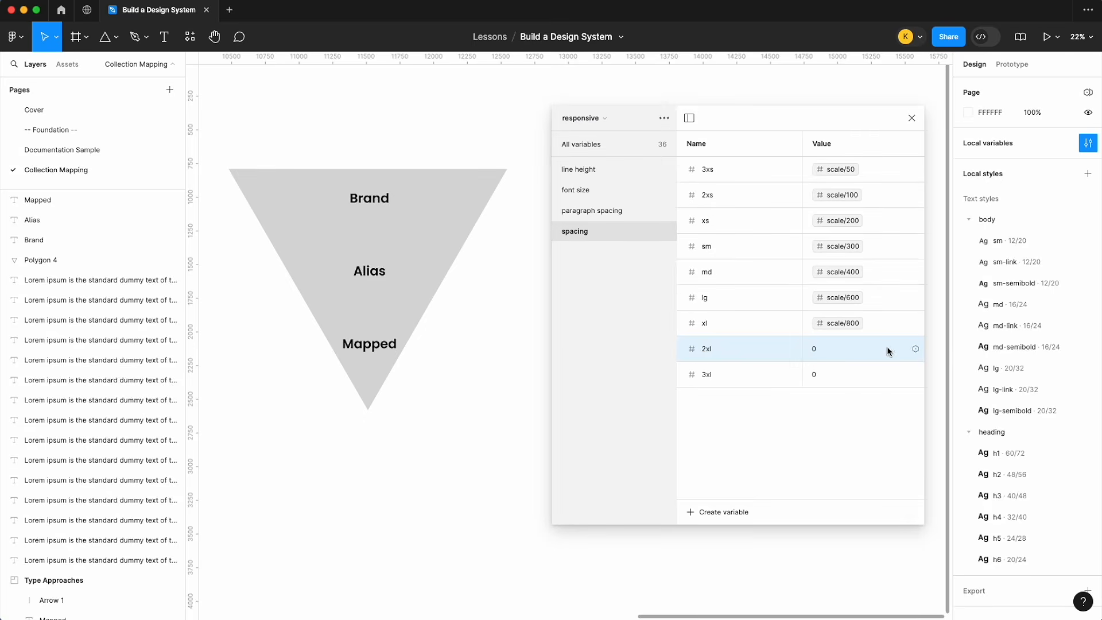
{"action": "left_click", "coordinate": [915, 349]}
{"action": "type", "text": "bran"}
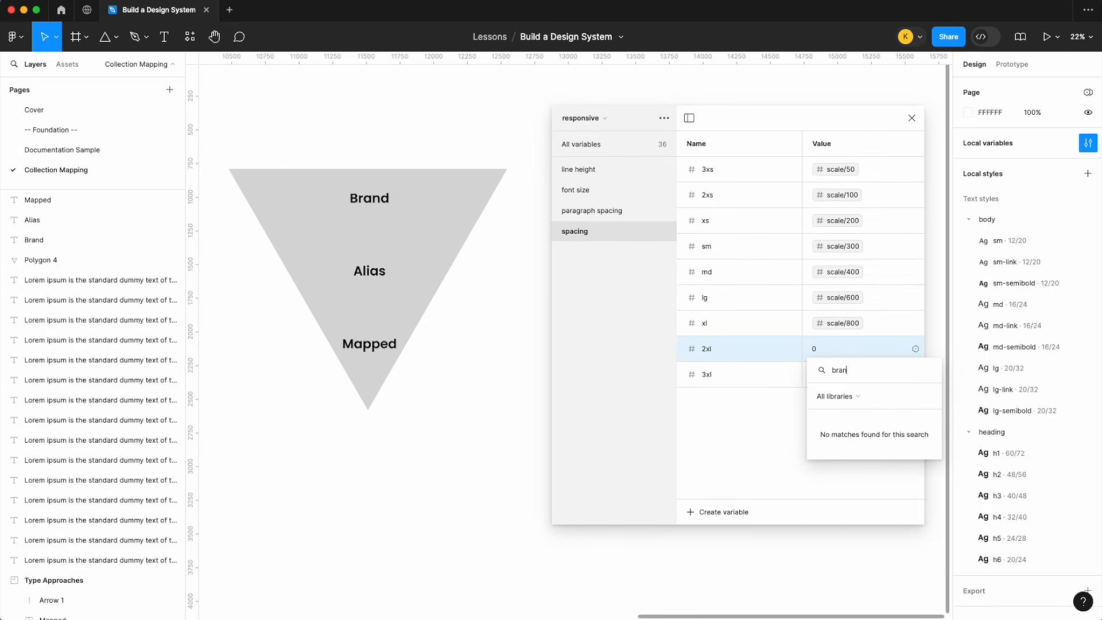
{"action": "key", "text": "BackSpace"}
{"action": "key", "text": "BackSpace"}
{"action": "key", "text": "BackSpace"}
{"action": "key", "text": "BackSpace"}
{"action": "type", "text": "scale"}
{"action": "scroll", "coordinate": [868, 543], "scroll_direction": "down", "scroll_amount": 2}
{"action": "scroll", "coordinate": [868, 544], "scroll_direction": "down", "scroll_amount": 2}
{"action": "left_click", "coordinate": [862, 509]}
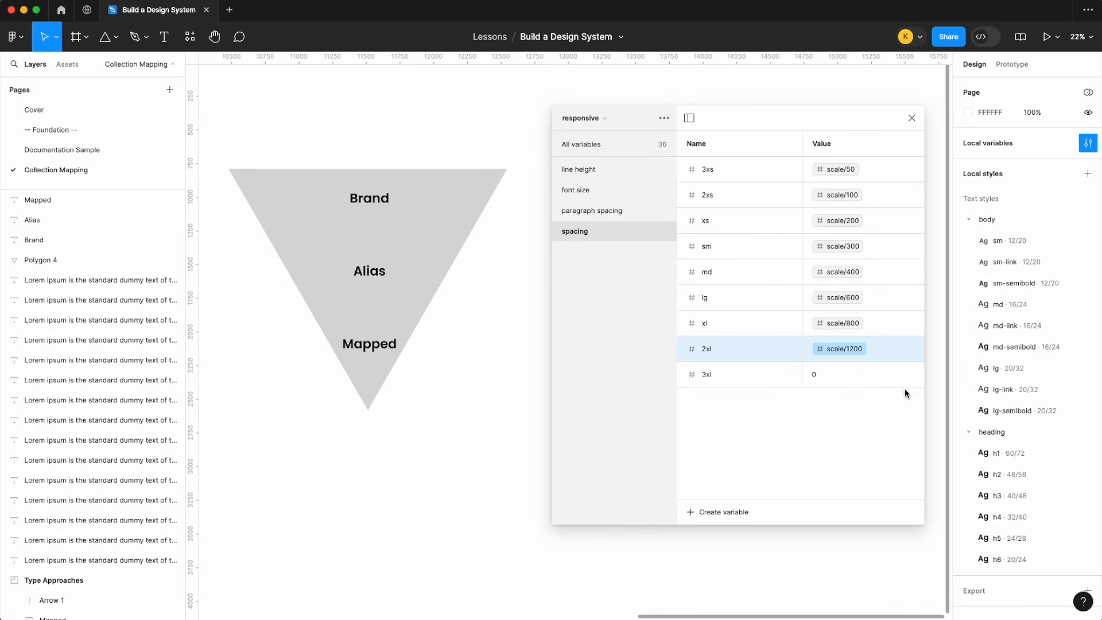
- Link the responsive spacing variable 3xl to scale/1600
{"action": "left_click", "coordinate": [912, 376]}
{"action": "type", "text": "scale"}
{"action": "scroll", "coordinate": [854, 574], "scroll_direction": "down", "scroll_amount": 5}
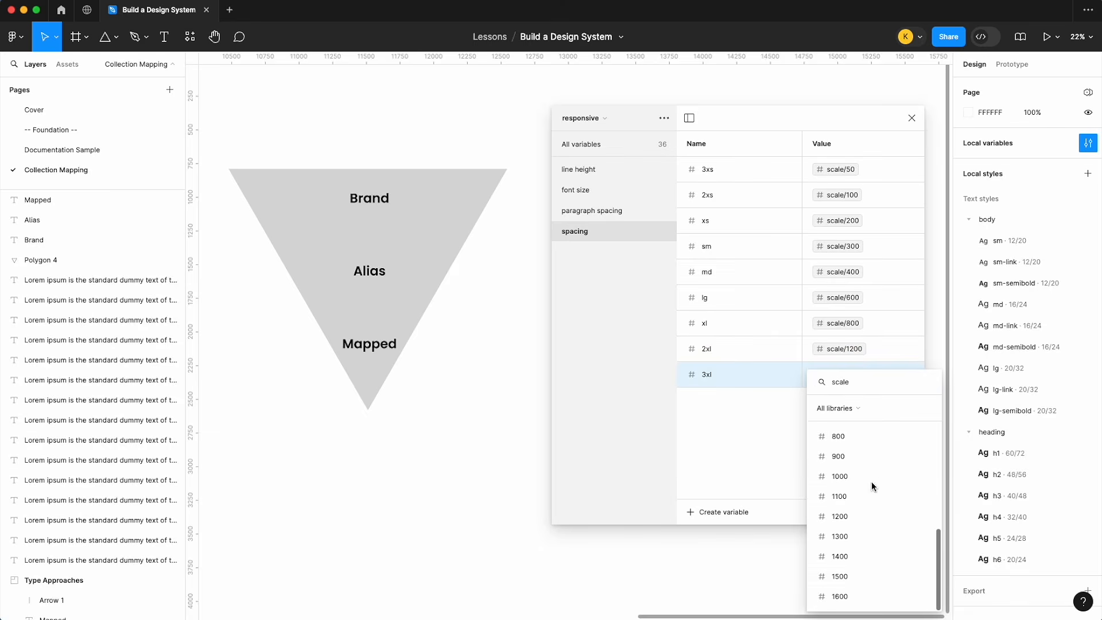
{"action": "left_click", "coordinate": [853, 594]}
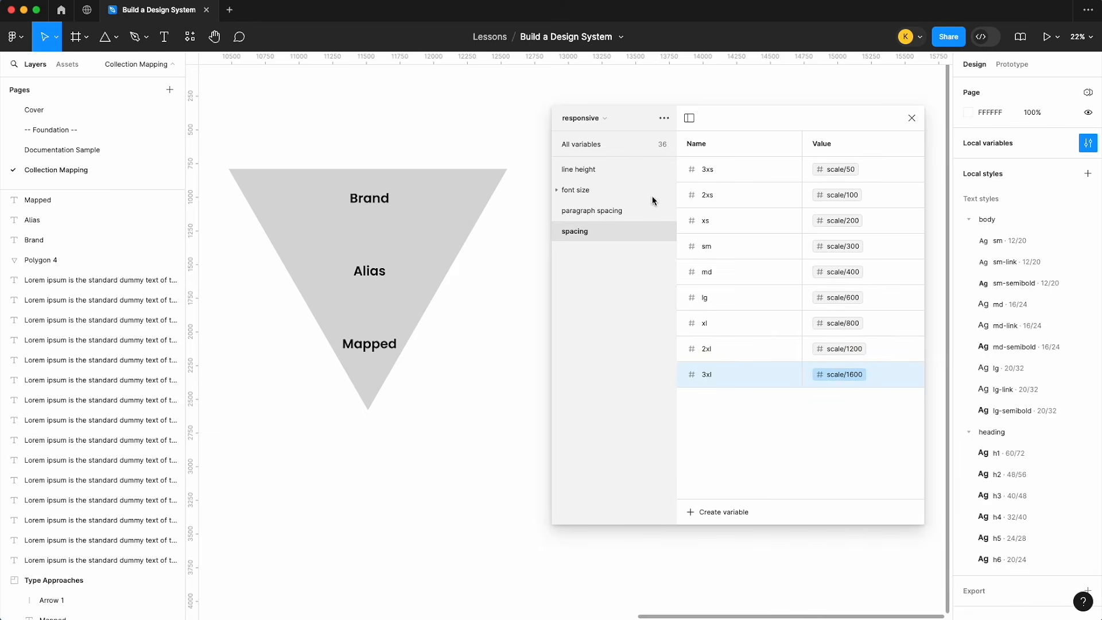
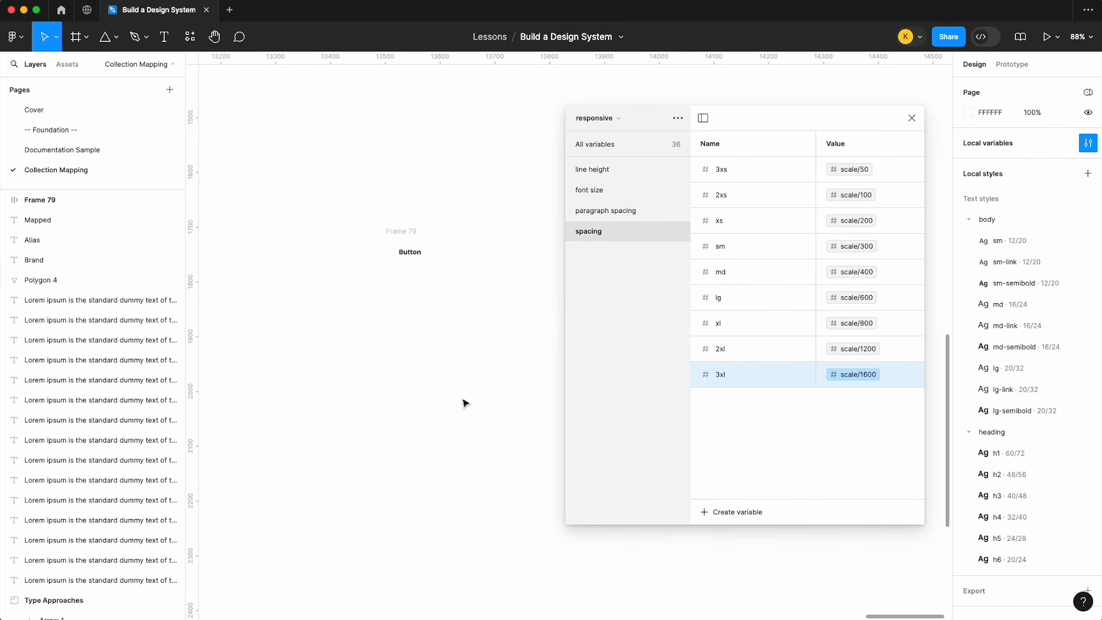
- Show all variables of the responsive collection in a wider window, and rename its existing mode as Desktop
{"action": "left_click", "coordinate": [625, 148]}
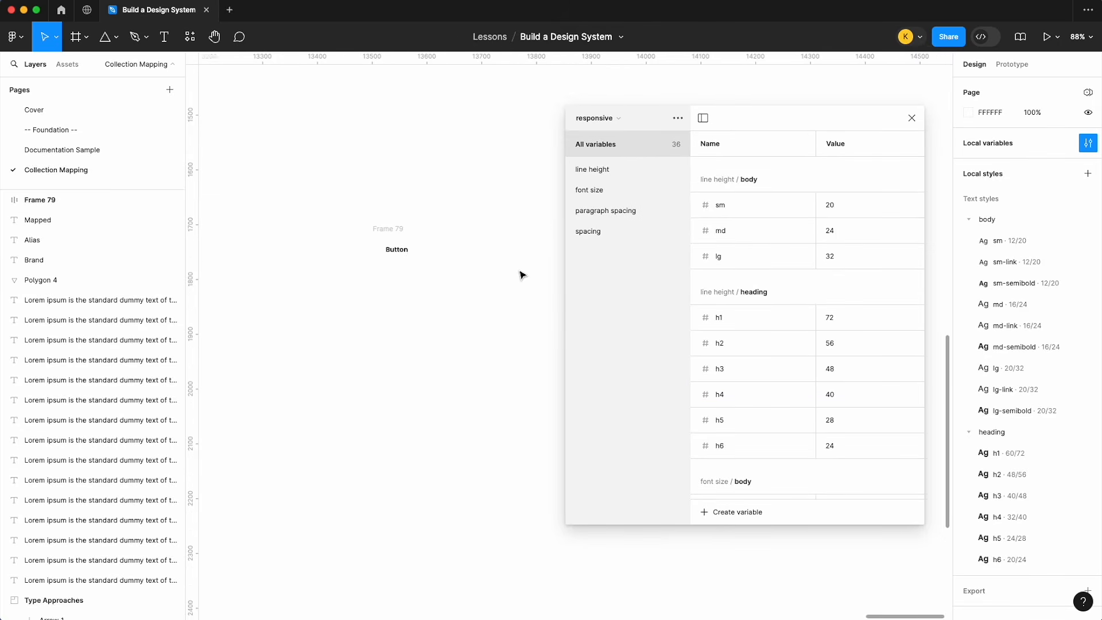
{"action": "left_click_drag", "start_coordinate": [565, 268], "coordinate": [468, 271]}
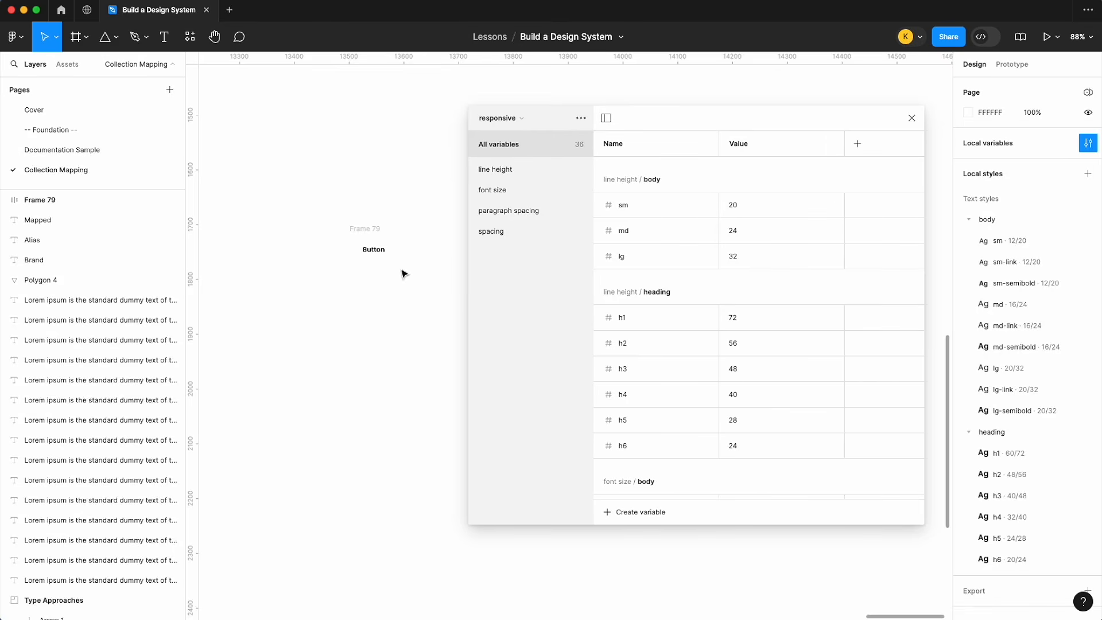
{"action": "double_click", "coordinate": [751, 146]}
{"action": "type", "text": "Desktop"}
{"action": "key", "text": "Return"}
- Add a mode named Tablet to the responsive collection
{"action": "left_click", "coordinate": [857, 144]}
{"action": "type", "text": "Tablet"}
{"action": "key", "text": "Return"}
- Add a mode named Mobile to the responsive collection
{"action": "scroll", "coordinate": [835, 202], "scroll_direction": "right", "scroll_amount": 2}
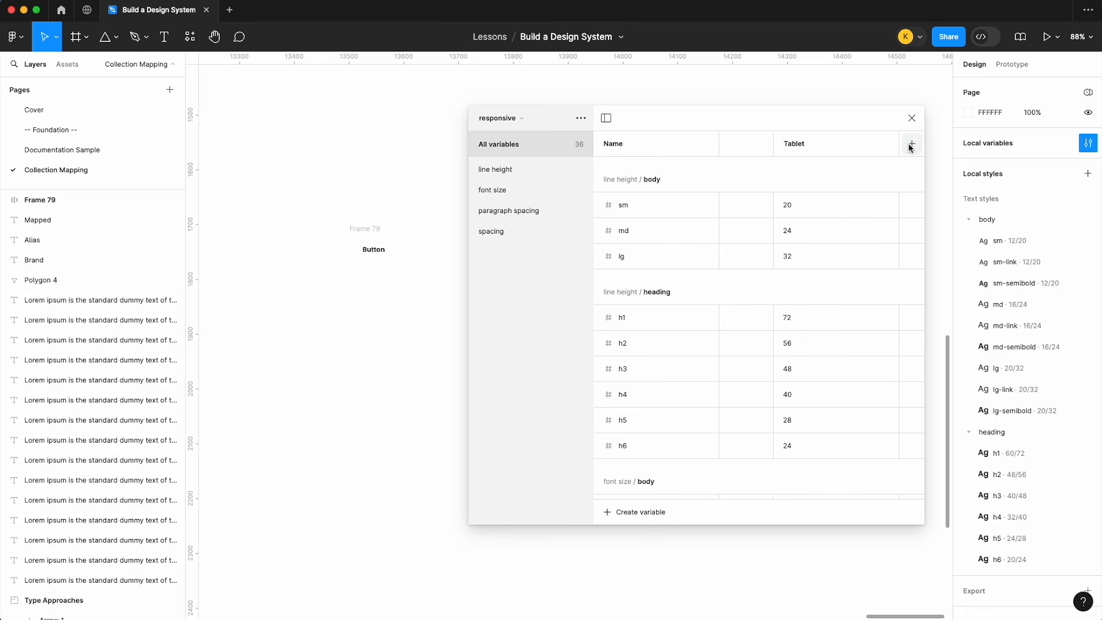
{"action": "left_click", "coordinate": [913, 143]}
{"action": "type", "text": "Mobile"}
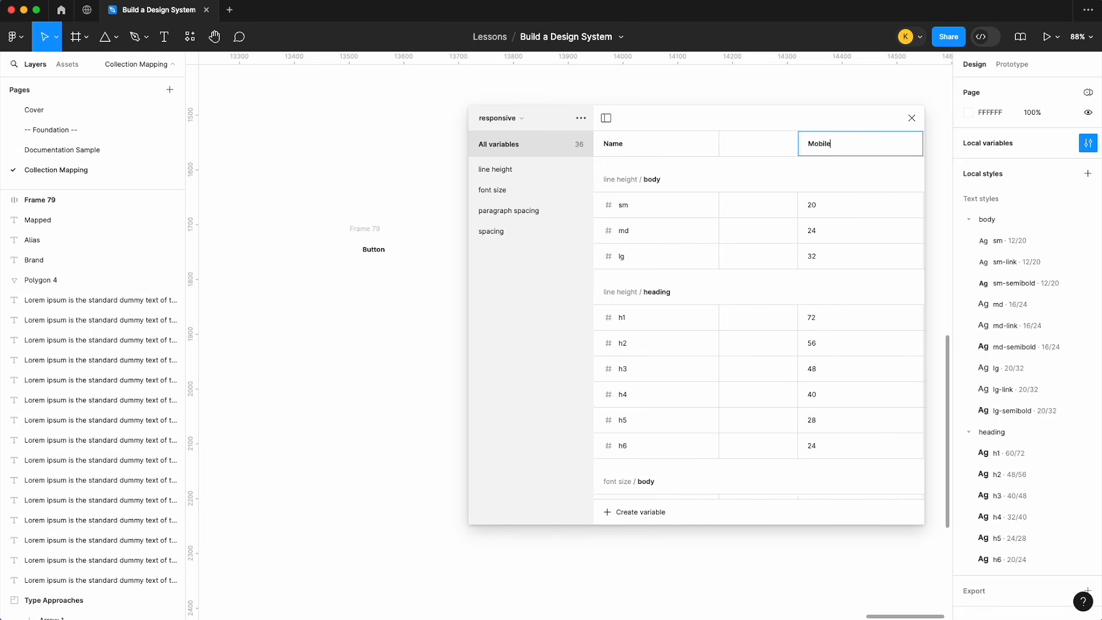
{"action": "key", "text": "Return"}
- Move the frame containing the Button text aside, and widen the variables window to fit the responsive modes' columns
{"action": "scroll", "coordinate": [825, 217], "scroll_direction": "left", "scroll_amount": 2}
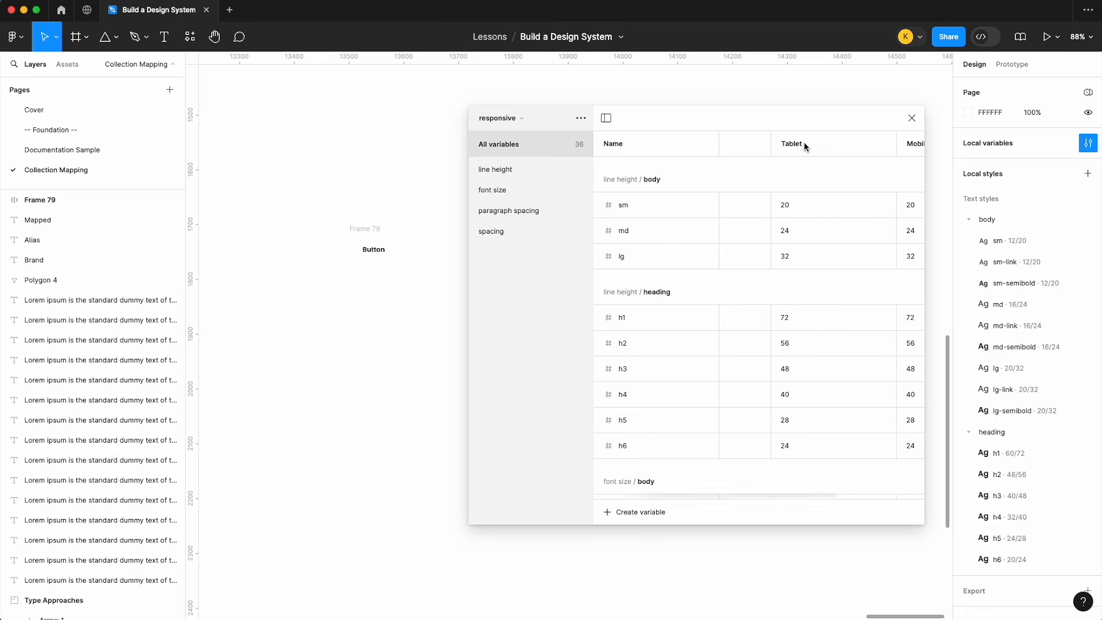
{"action": "scroll", "coordinate": [373, 235], "scroll_direction": "right", "scroll_amount": 1}
{"action": "left_click_drag", "start_coordinate": [342, 230], "coordinate": [308, 229]}
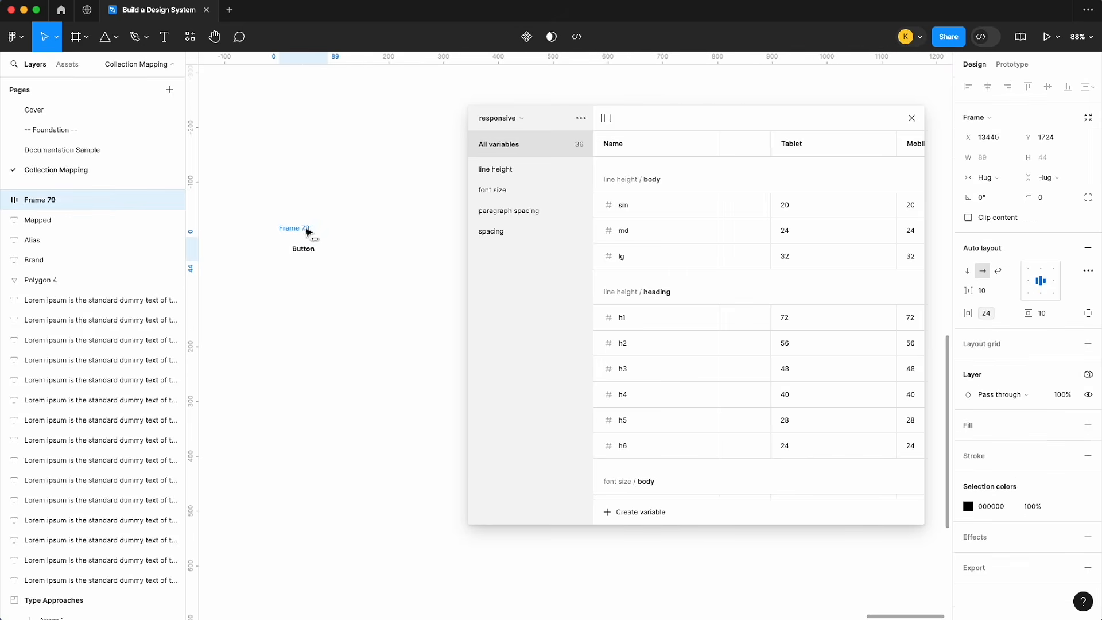
{"action": "left_click_drag", "start_coordinate": [471, 265], "coordinate": [371, 266]}
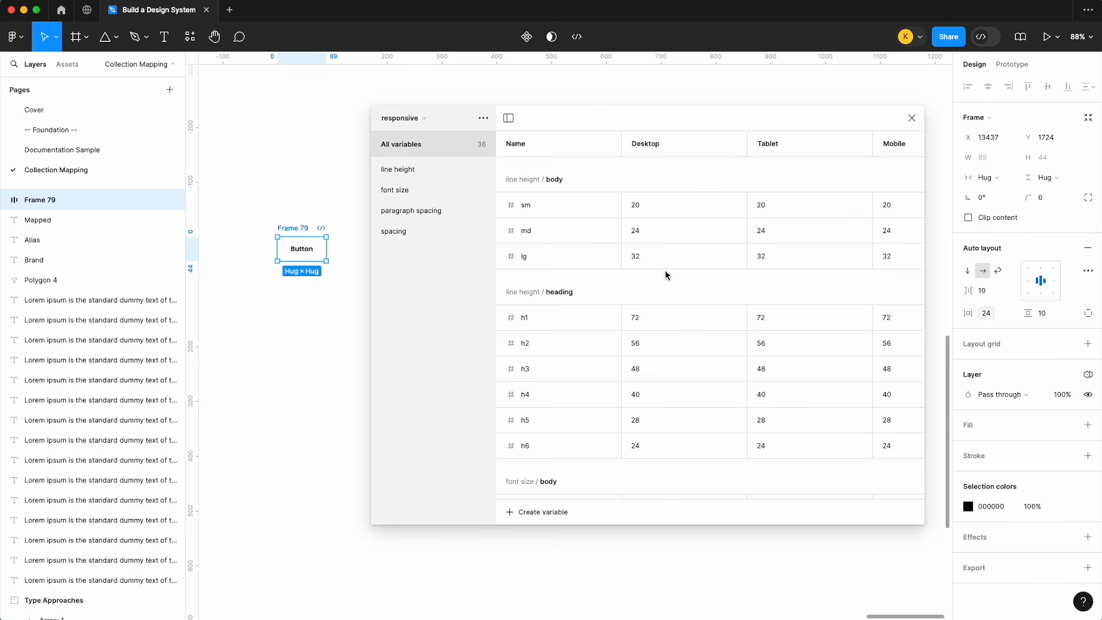
- Look through the variable values across the responsive modes, and delete the Tablet mode
{"action": "scroll", "coordinate": [665, 275], "scroll_direction": "down", "scroll_amount": 2}
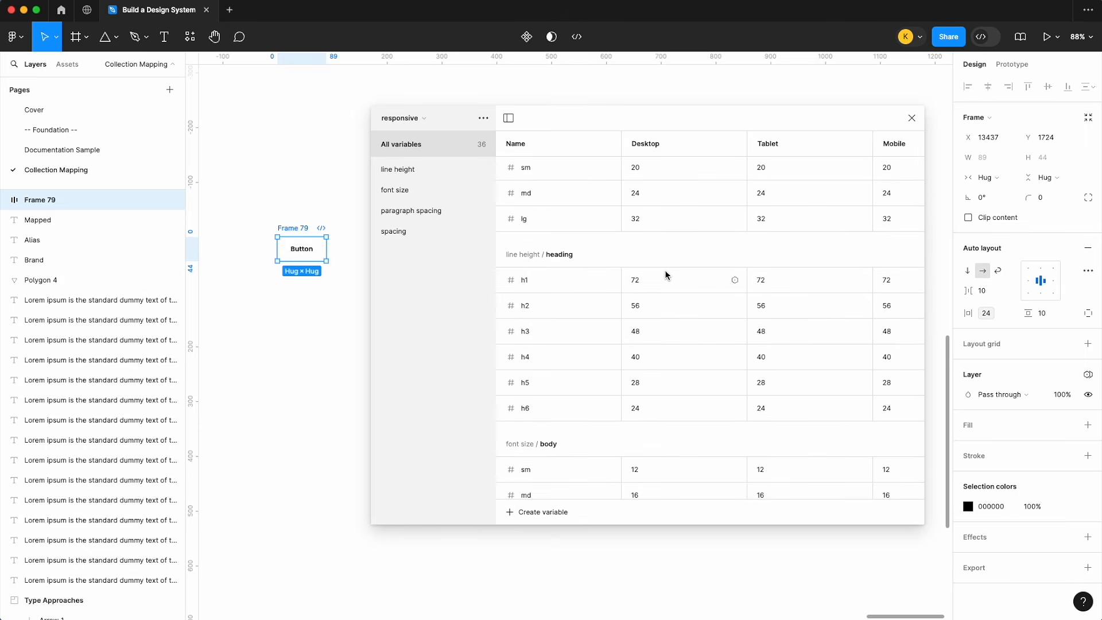
{"action": "scroll", "coordinate": [666, 275], "scroll_direction": "down", "scroll_amount": 15}
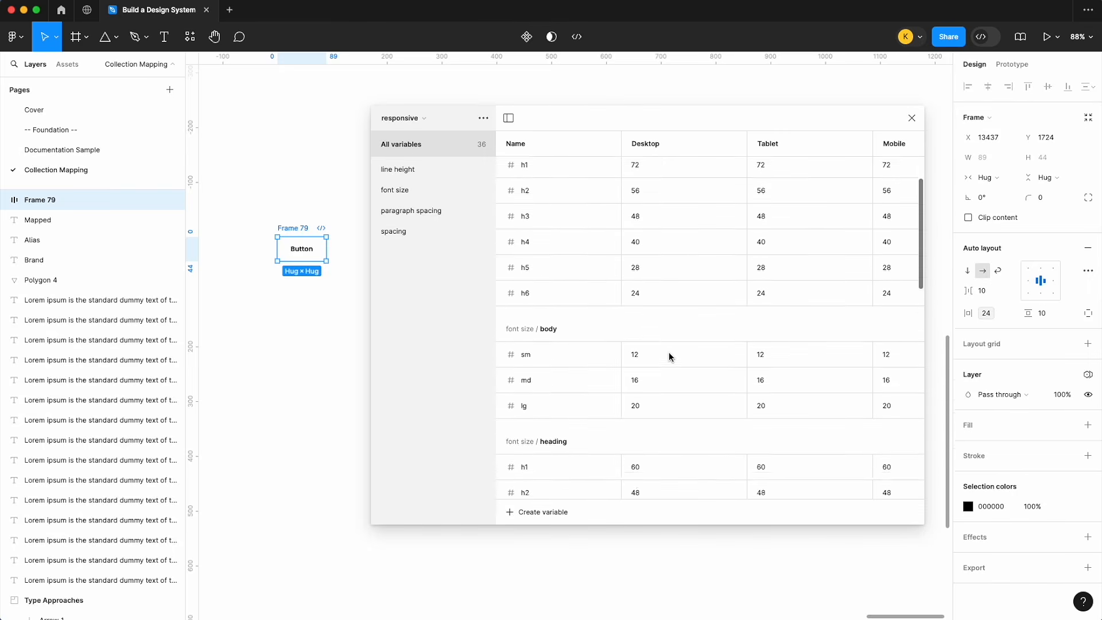
{"action": "scroll", "coordinate": [658, 426], "scroll_direction": "down", "scroll_amount": 12}
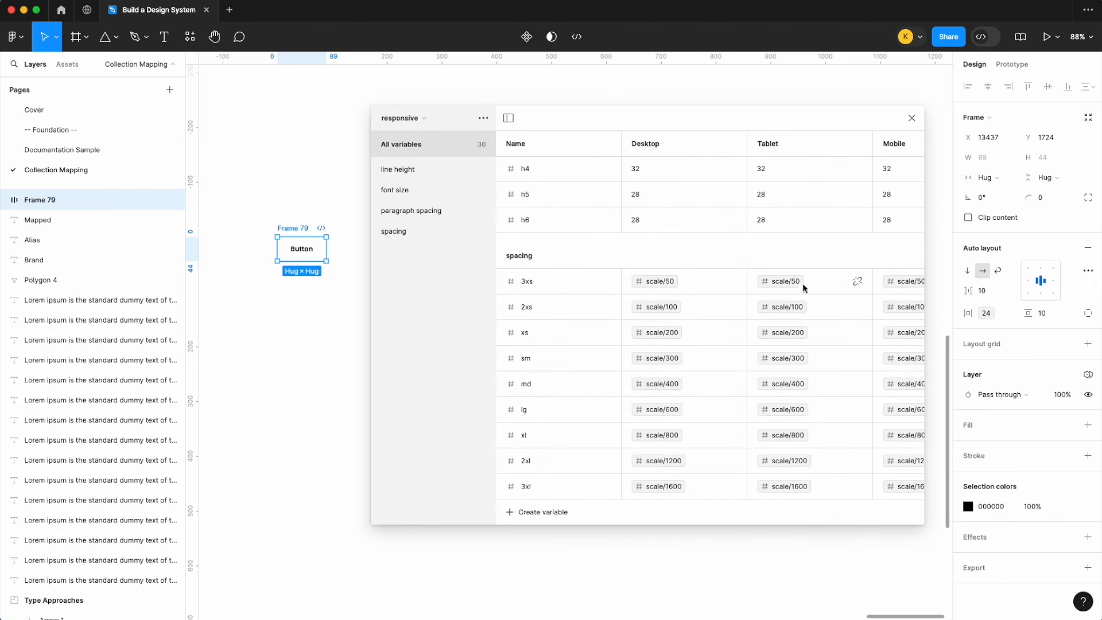
{"action": "scroll", "coordinate": [789, 293], "scroll_direction": "up", "scroll_amount": 15}
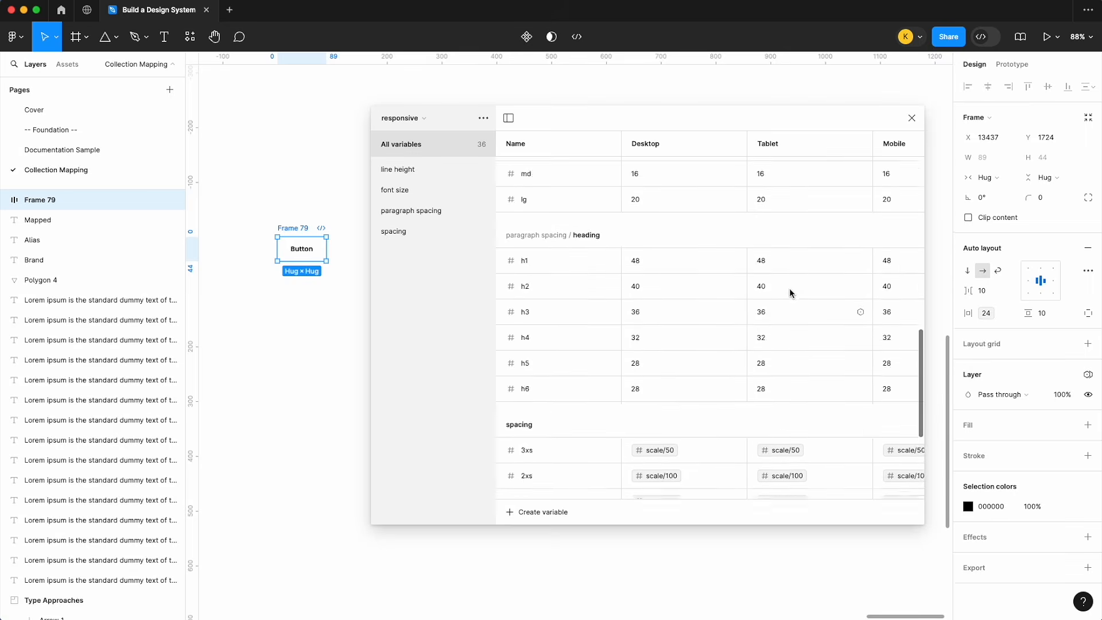
{"action": "right_click", "coordinate": [818, 142]}
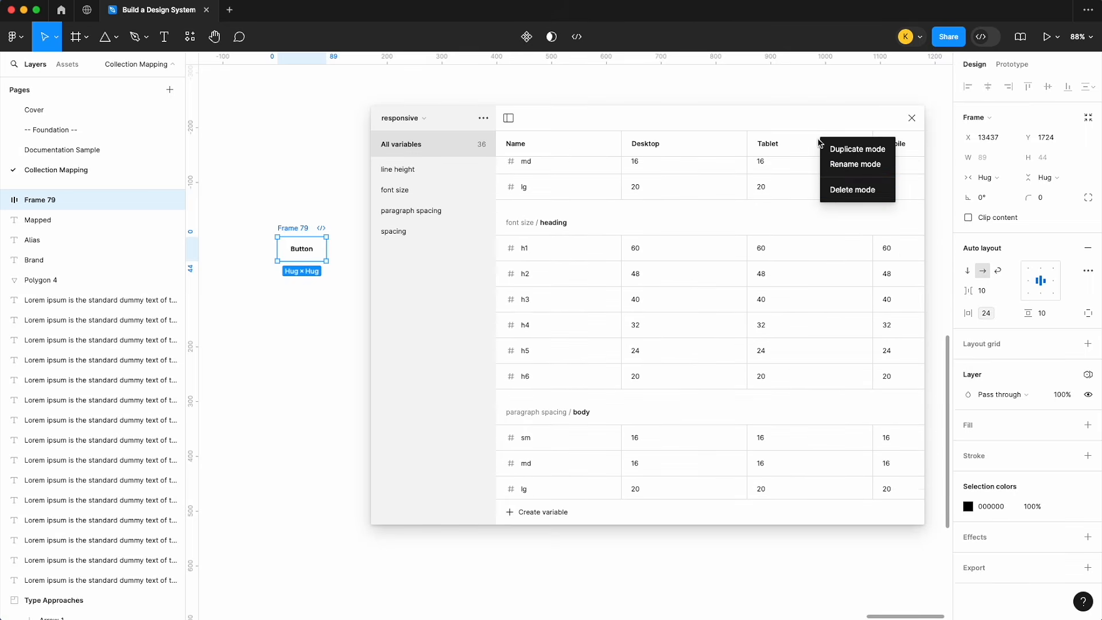
{"action": "left_click", "coordinate": [838, 191]}
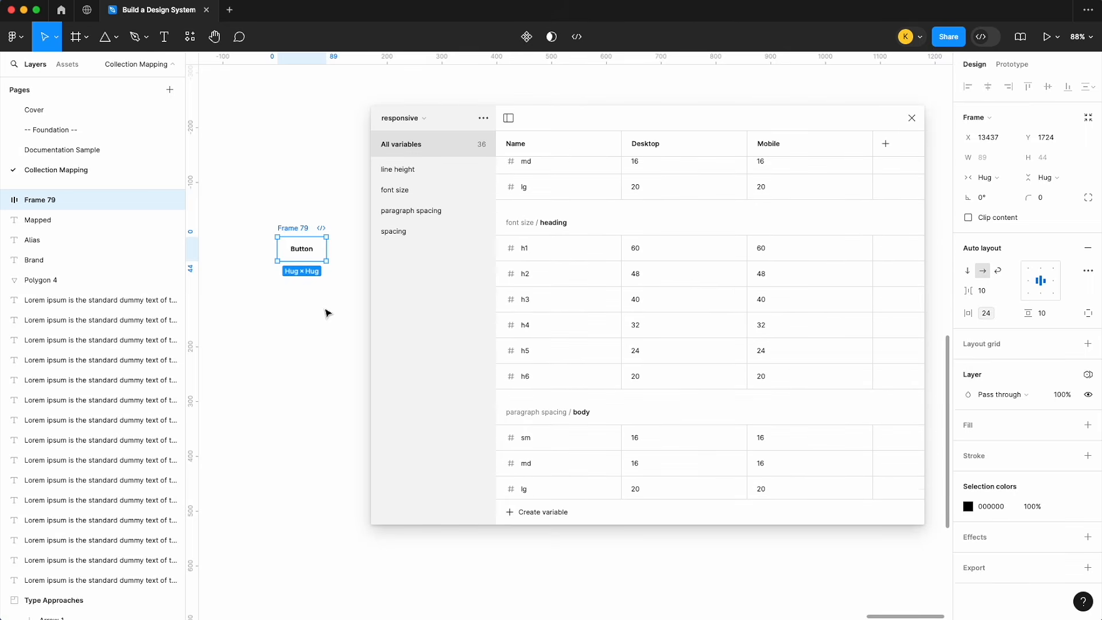
- Rename the frame containing the Button text as Button
{"action": "scroll", "coordinate": [304, 255], "scroll_direction": "up", "scroll_amount": 5}
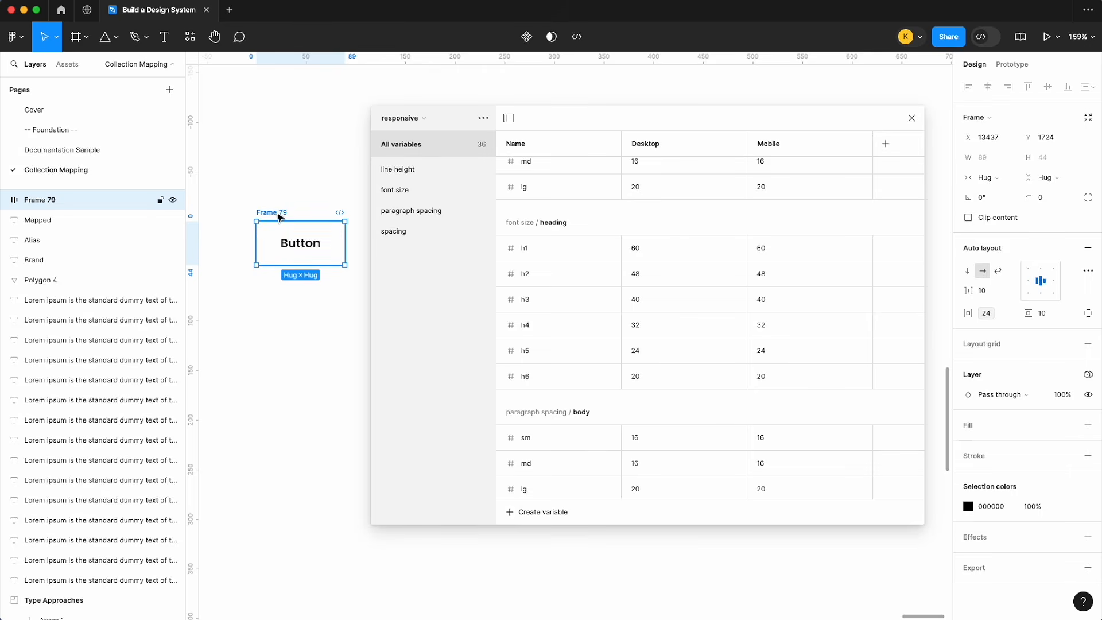
{"action": "double_click", "coordinate": [276, 212]}
{"action": "type", "text": "Button"}
{"action": "key", "text": "Return"}
- Add a fill to the Button frame and set it to the page's purple 9747FF
{"action": "left_click", "coordinate": [1087, 425]}
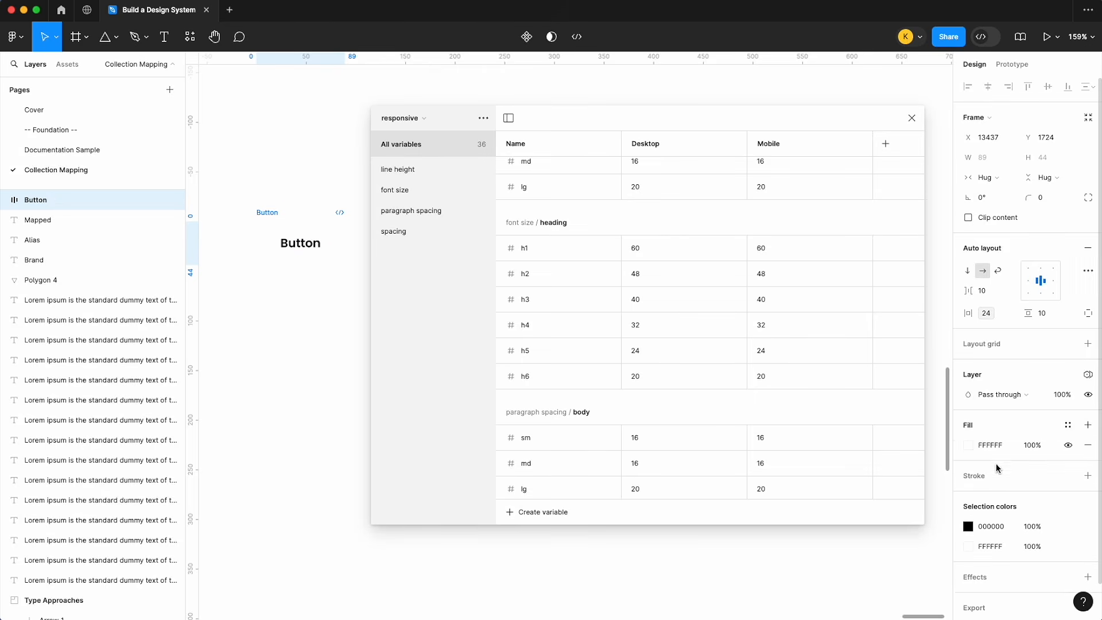
{"action": "left_click", "coordinate": [969, 445]}
{"action": "left_click_drag", "start_coordinate": [947, 418], "coordinate": [952, 298]}
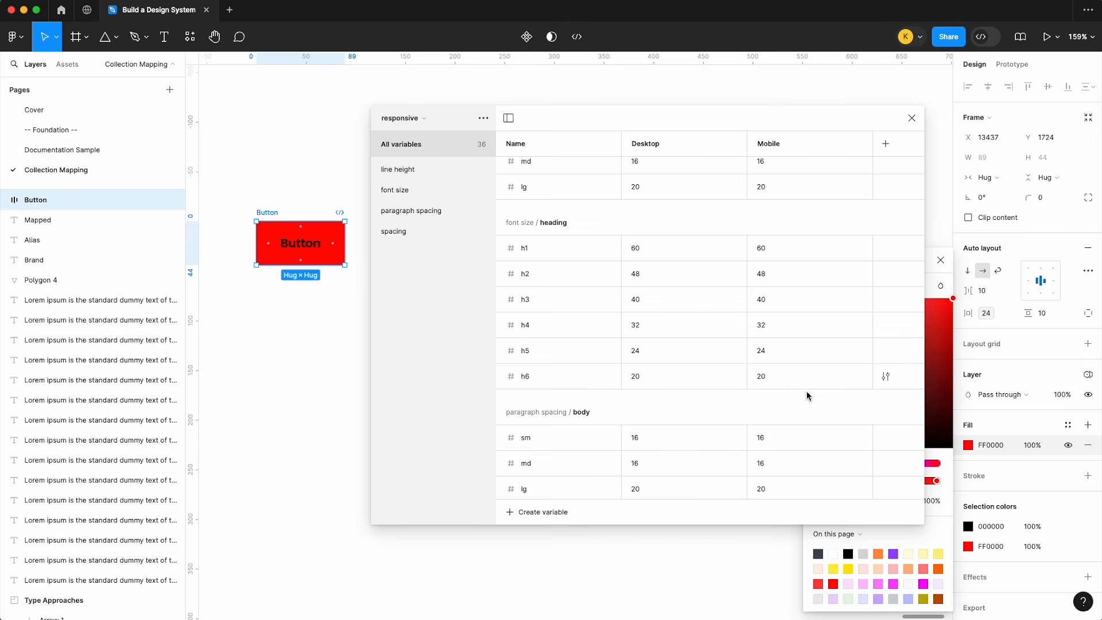
{"action": "left_click", "coordinate": [893, 553]}
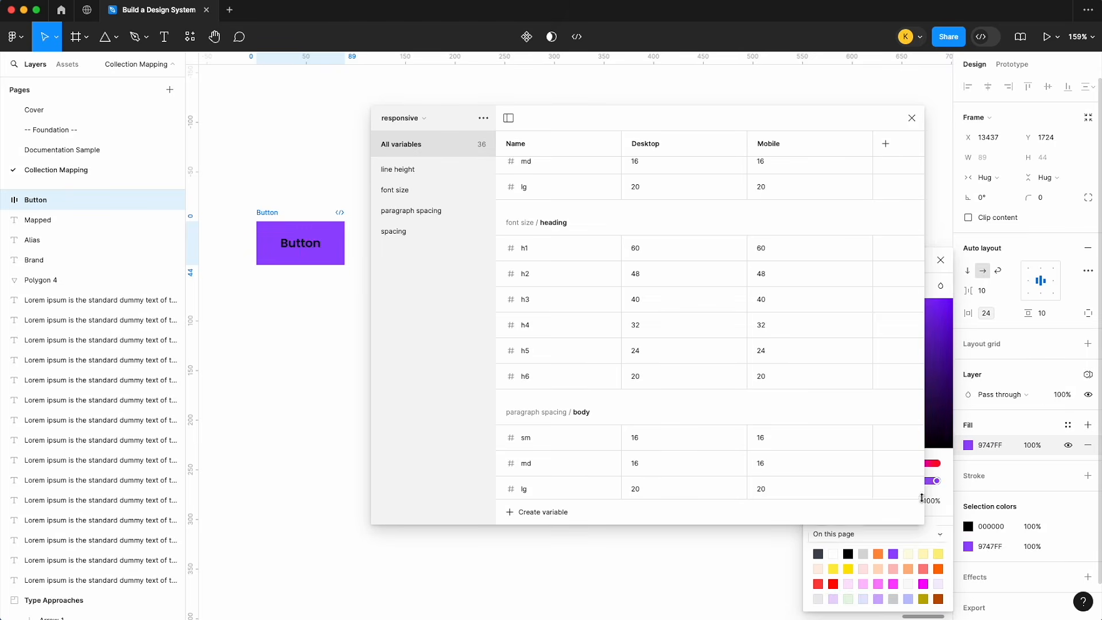
- Change the button's black text colour to white FFFFFF, and close the variables window and colour picker
{"action": "left_click", "coordinate": [968, 526]}
{"action": "left_click_drag", "start_coordinate": [951, 333], "coordinate": [280, 166]}
{"action": "left_click", "coordinate": [911, 117]}
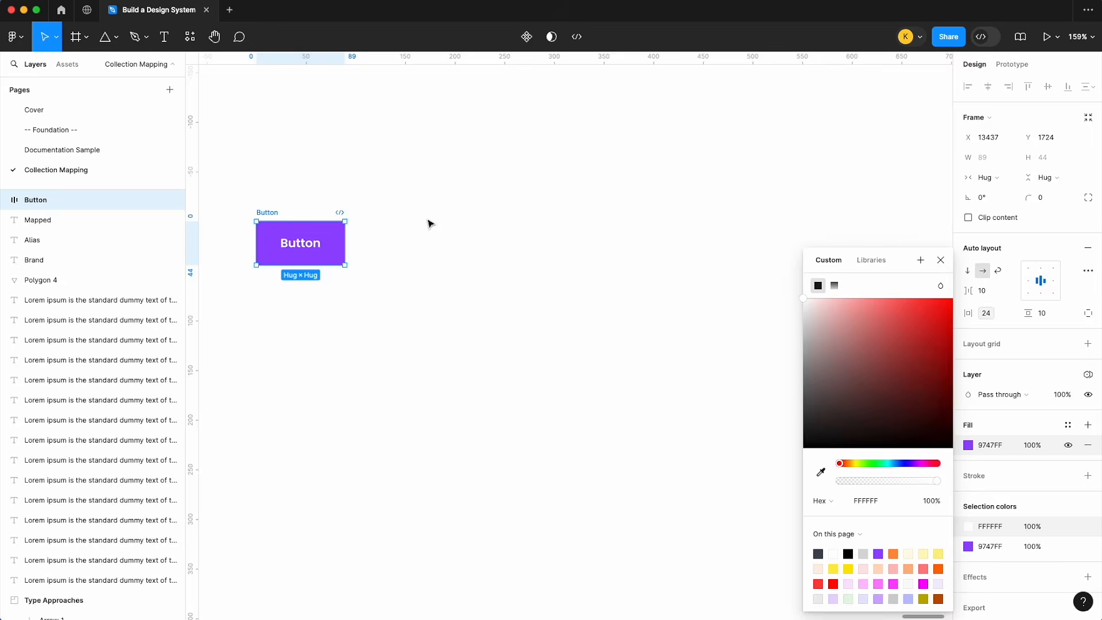
{"action": "left_click", "coordinate": [940, 259]}
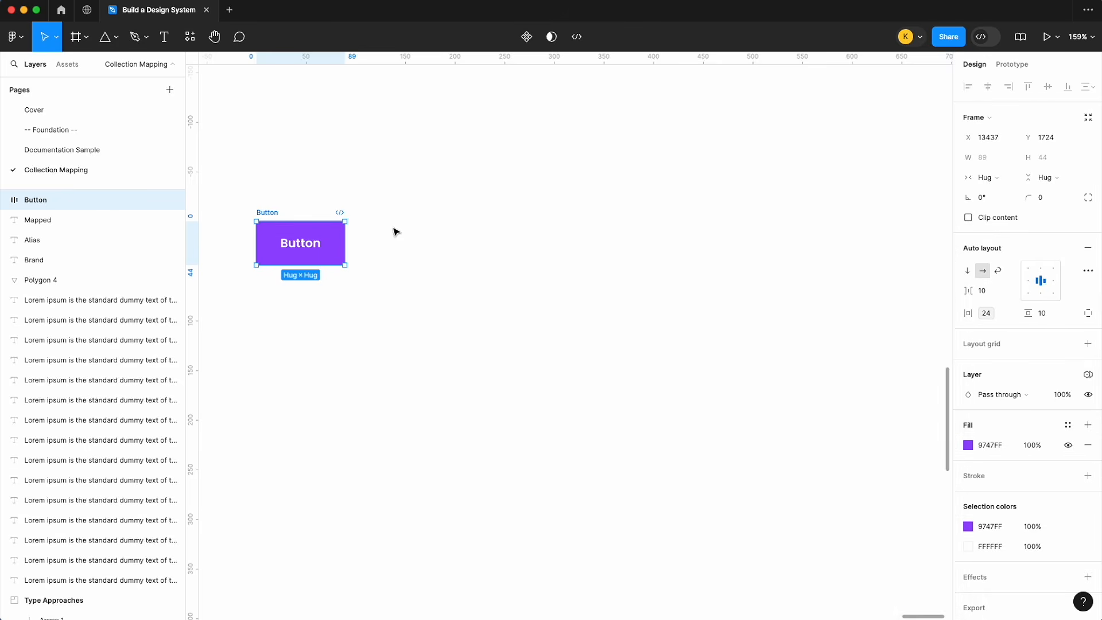
- Draw a new frame of about 191 × 150 around the Button frame
{"action": "scroll", "coordinate": [661, 254], "scroll_direction": "left", "scroll_amount": 5}
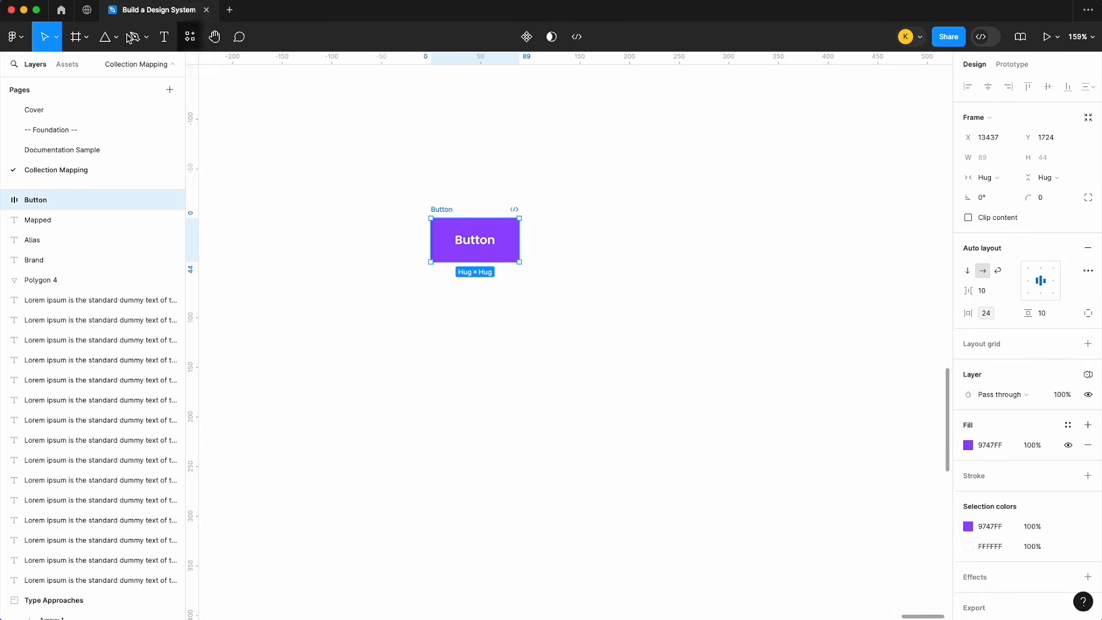
{"action": "left_click", "coordinate": [78, 38]}
{"action": "left_click", "coordinate": [86, 38]}
{"action": "left_click", "coordinate": [84, 68]}
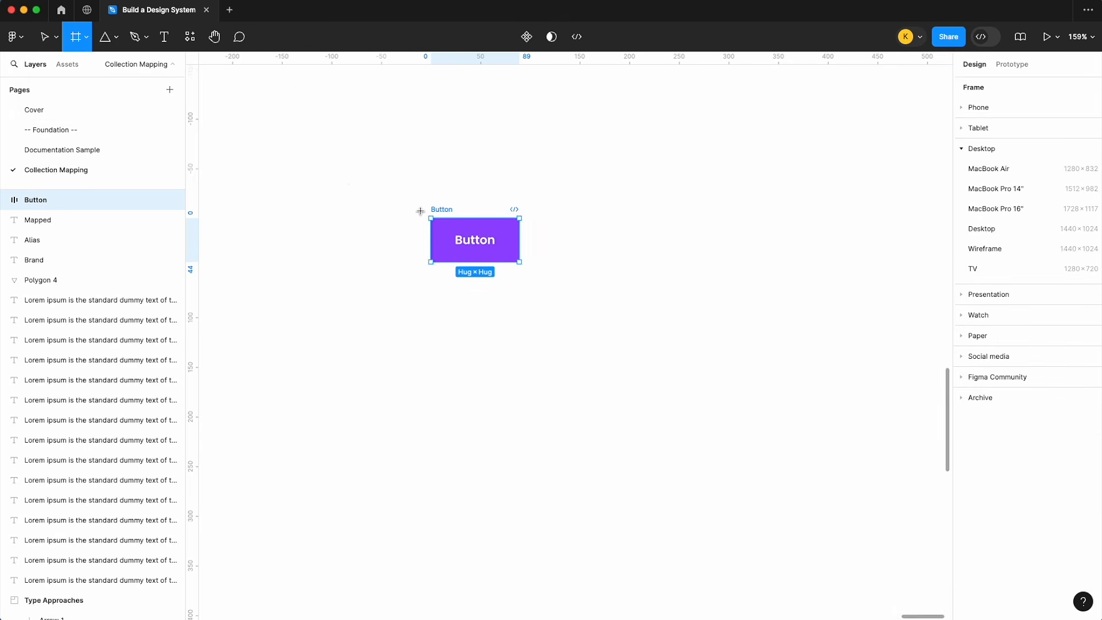
{"action": "mouse_move", "coordinate": [378, 175]}
{"action": "left_mouse_down"}
{"action": "mouse_move", "coordinate": [630, 327]}
{"action": "mouse_move", "coordinate": [569, 325]}
{"action": "left_mouse_up"}
{"action": "left_click", "coordinate": [650, 248]}
- Set the fill of the frame surrounding the button to dark grey 464646
{"action": "left_click", "coordinate": [392, 165]}
{"action": "left_click", "coordinate": [968, 359]}
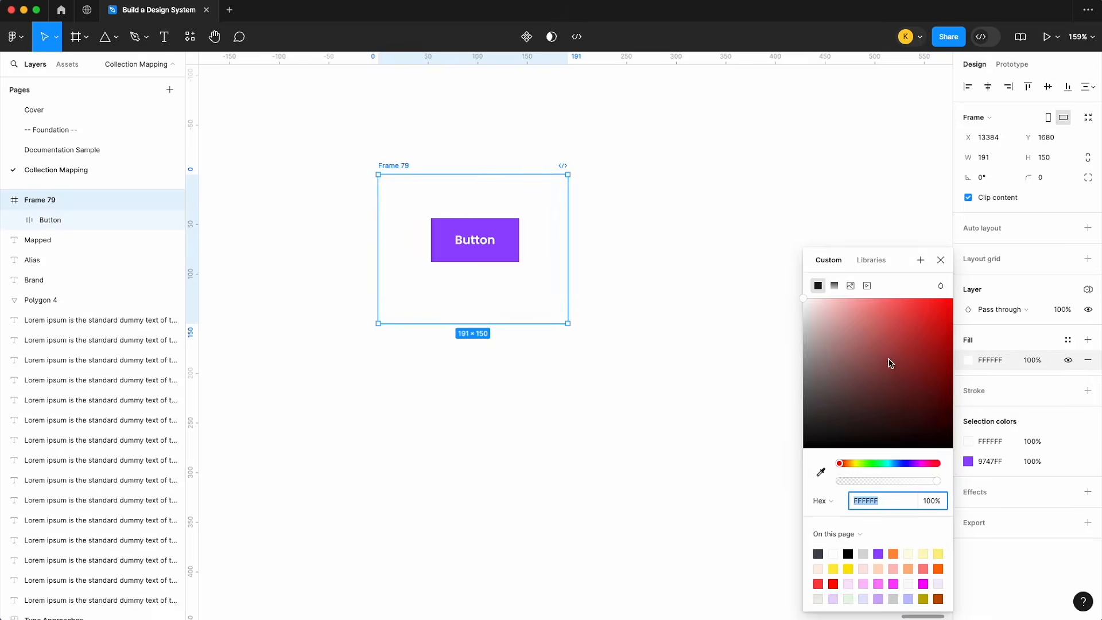
{"action": "type", "text": "464646"}
{"action": "key", "text": "Return"}
{"action": "left_click", "coordinate": [634, 324]}
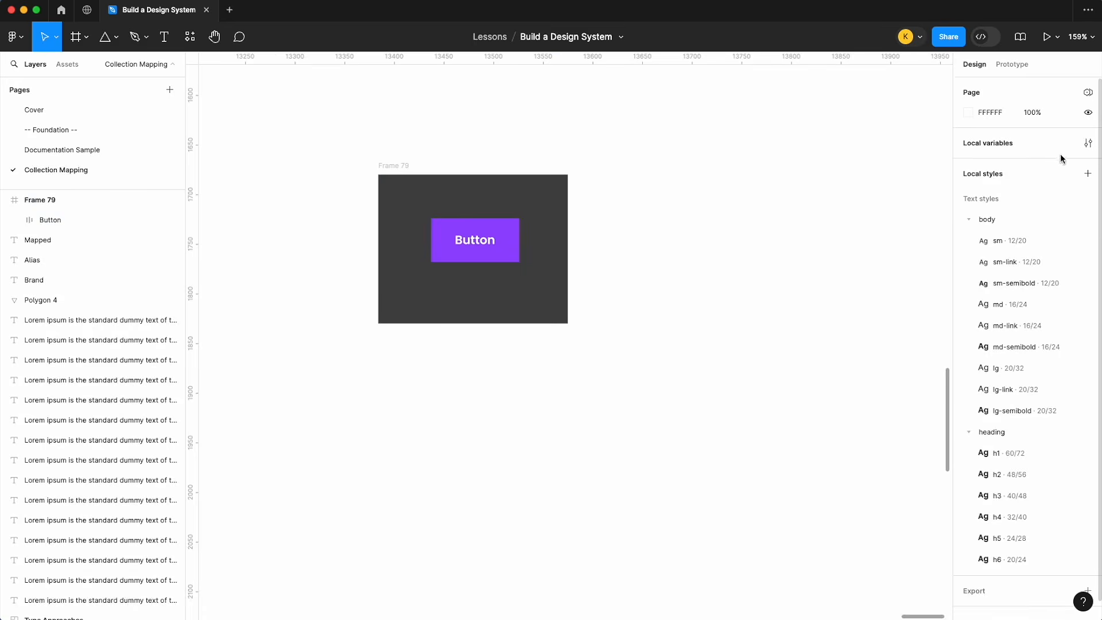
- Reopen the local variables, select the Button frame, and narrow and reposition the variables window so the frame's properties stay accessible
{"action": "left_click", "coordinate": [1088, 144]}
{"action": "scroll", "coordinate": [428, 287], "scroll_direction": "right", "scroll_amount": 2}
{"action": "left_click", "coordinate": [416, 227]}
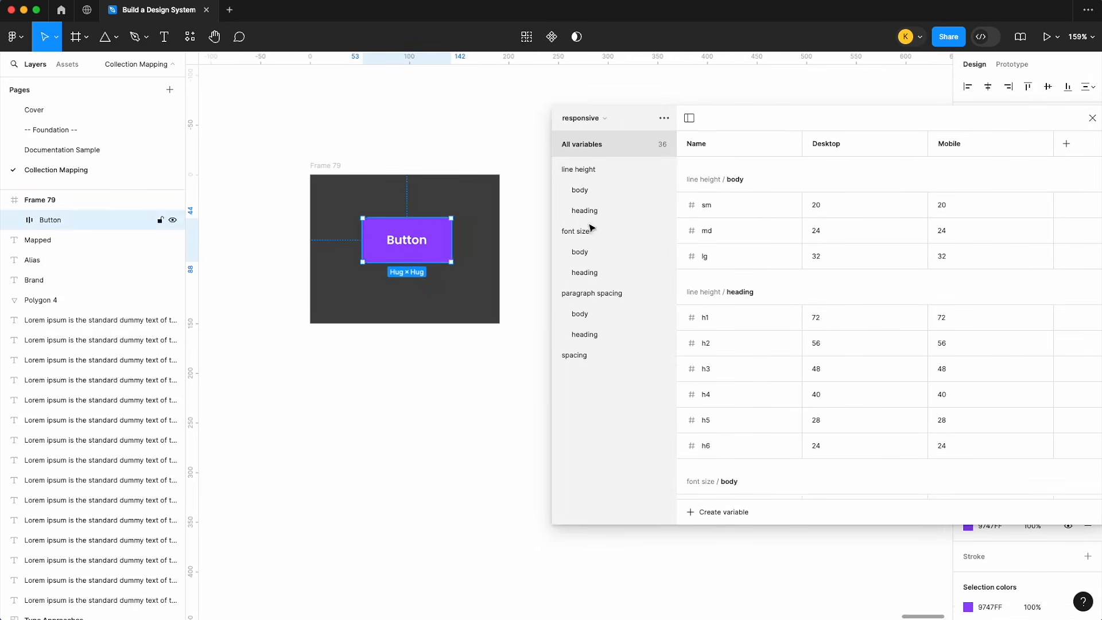
{"action": "left_click_drag", "start_coordinate": [552, 221], "coordinate": [794, 214]}
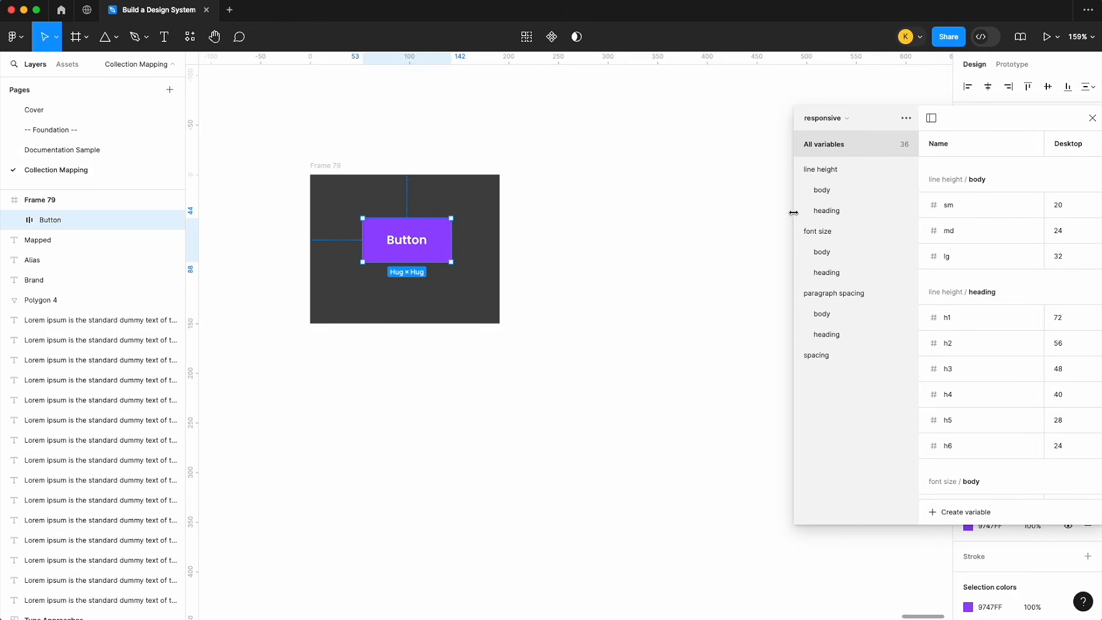
{"action": "left_click_drag", "start_coordinate": [1001, 117], "coordinate": [786, 104]}
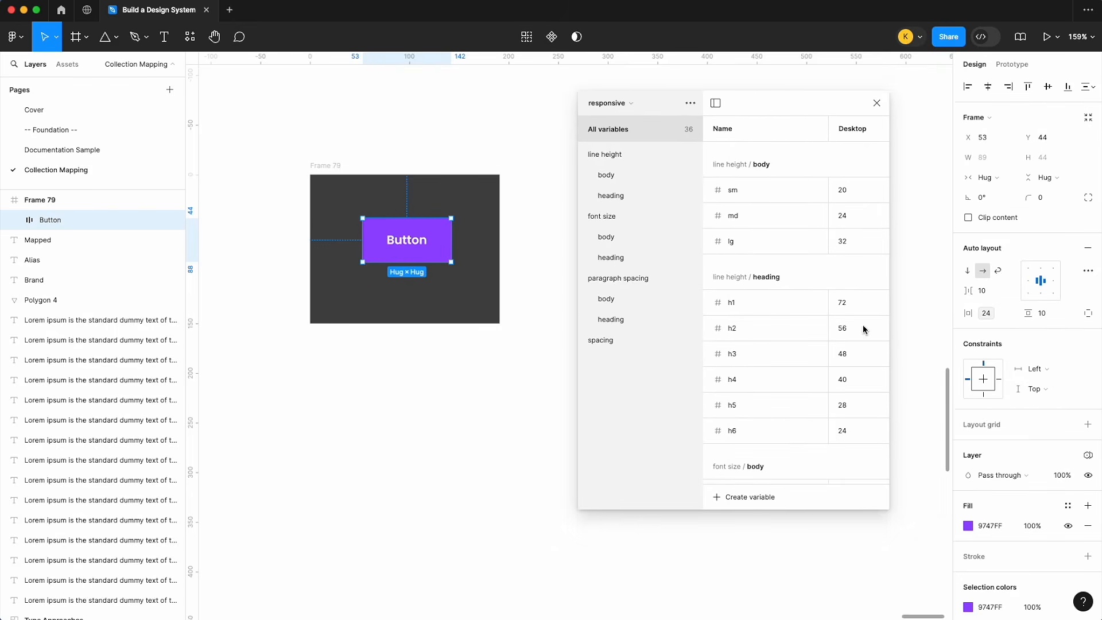
- Examine the responsive collection's spacing variables and the brand collection's scale values they reference
{"action": "scroll", "coordinate": [809, 319], "scroll_direction": "down", "scroll_amount": 5}
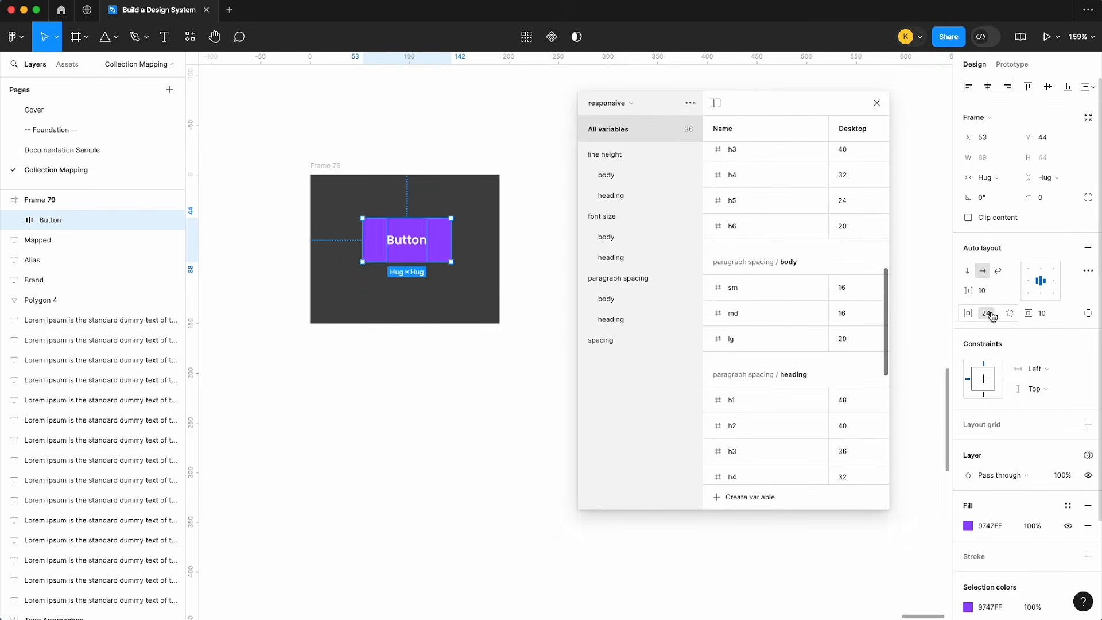
{"action": "scroll", "coordinate": [780, 415], "scroll_direction": "down", "scroll_amount": 3}
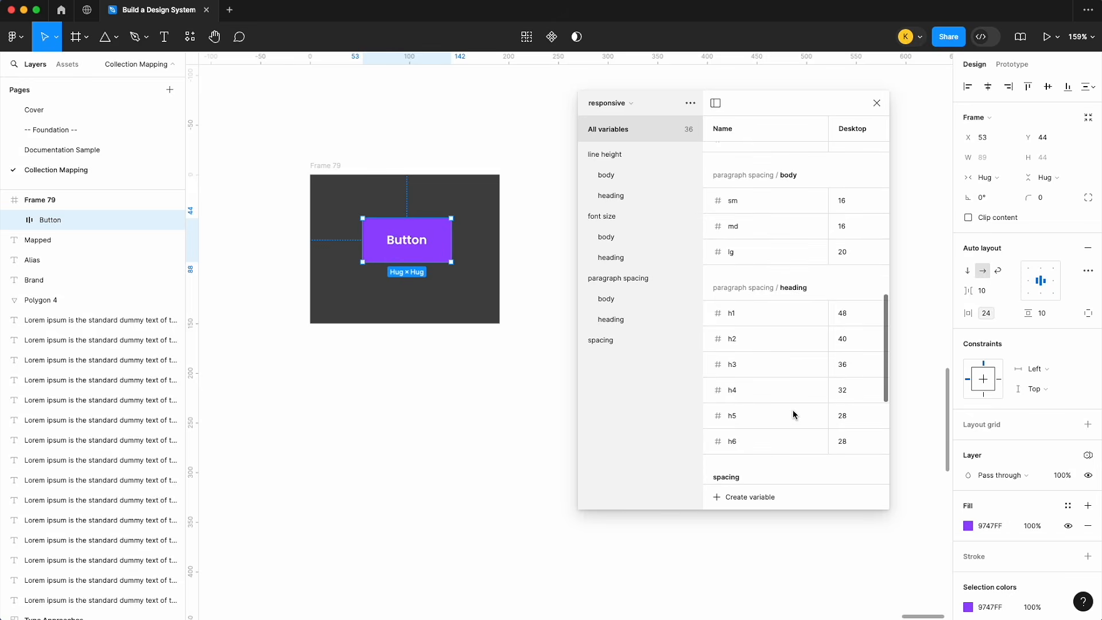
{"action": "scroll", "coordinate": [795, 312], "scroll_direction": "down", "scroll_amount": 5}
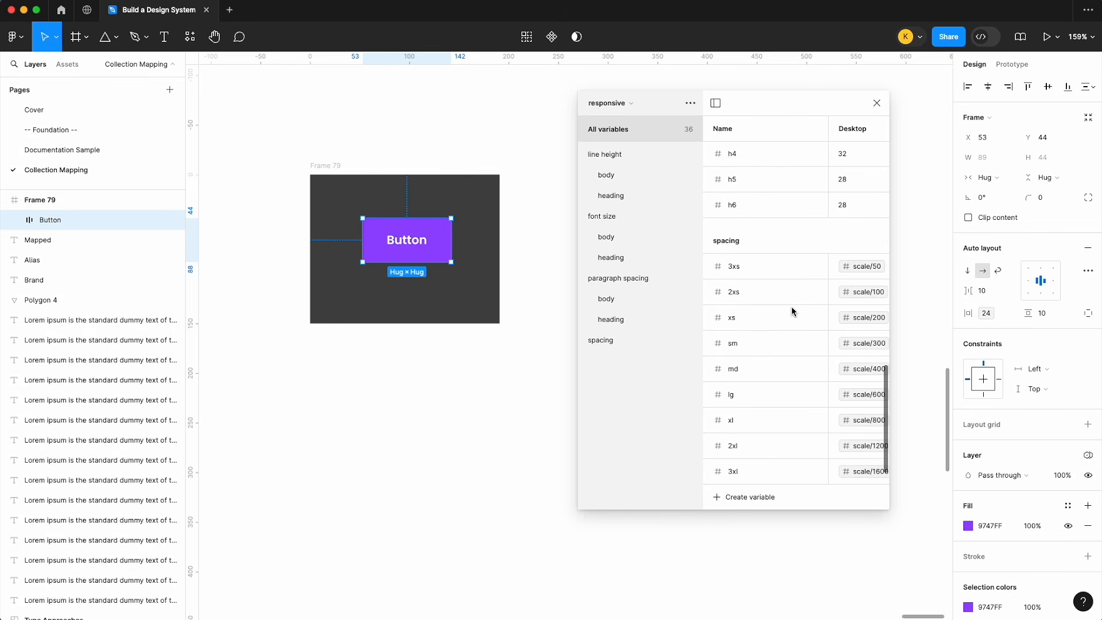
{"action": "left_click", "coordinate": [638, 105]}
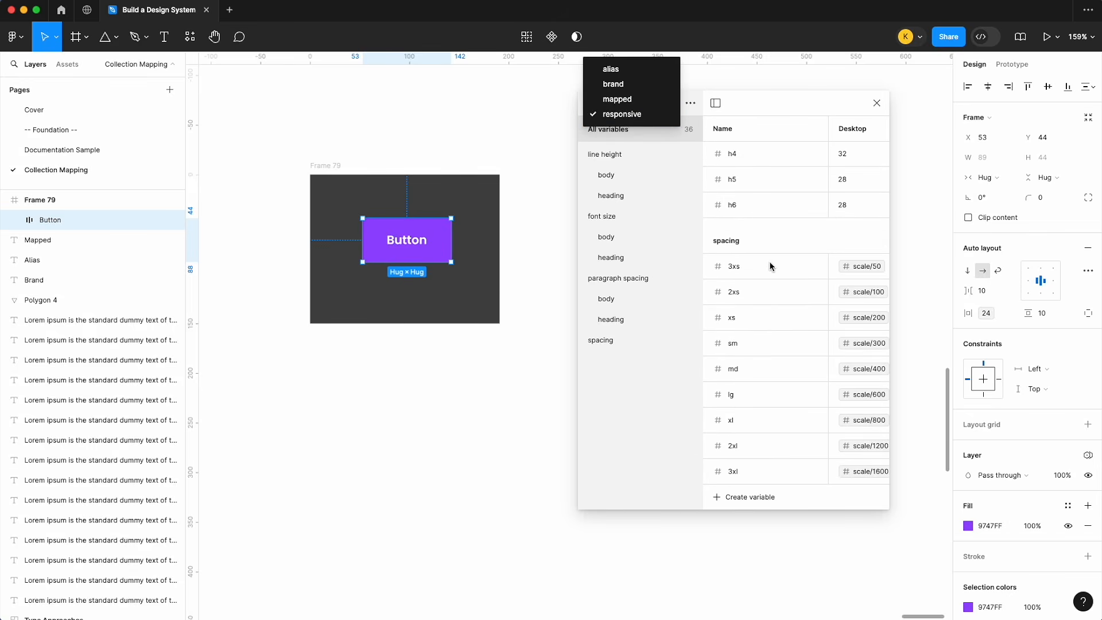
{"action": "left_click", "coordinate": [618, 85]}
{"action": "scroll", "coordinate": [755, 327], "scroll_direction": "down", "scroll_amount": 2}
{"action": "left_click", "coordinate": [614, 403]}
{"action": "scroll", "coordinate": [801, 333], "scroll_direction": "down", "scroll_amount": 1}
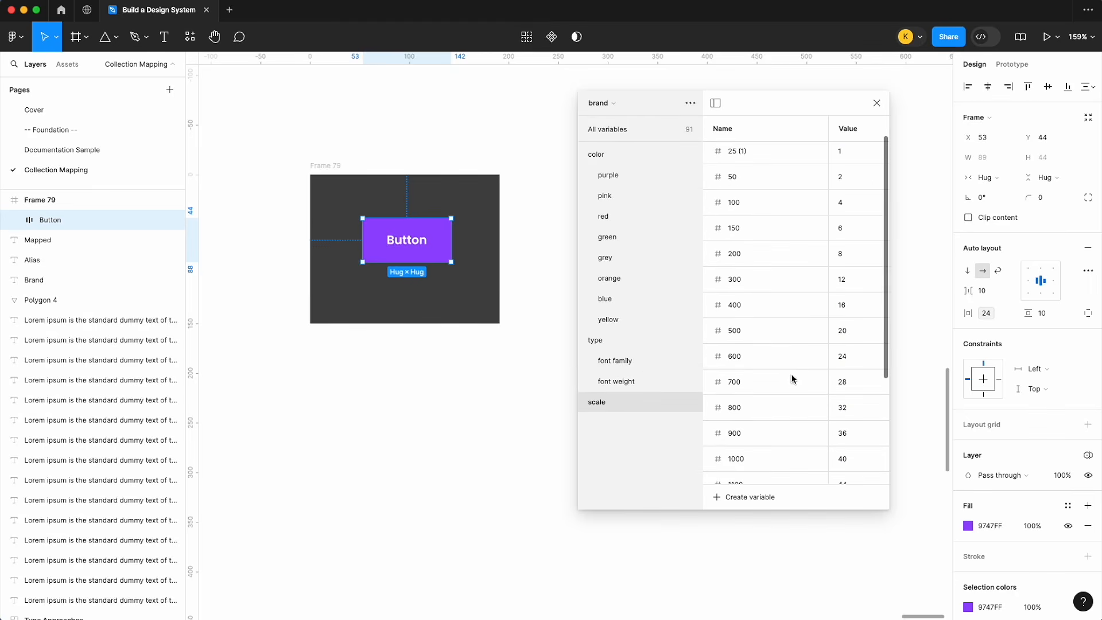
- Show only the responsive collection's spacing group and widen the variables window until its Mobile column is in view
{"action": "left_click", "coordinate": [614, 103]}
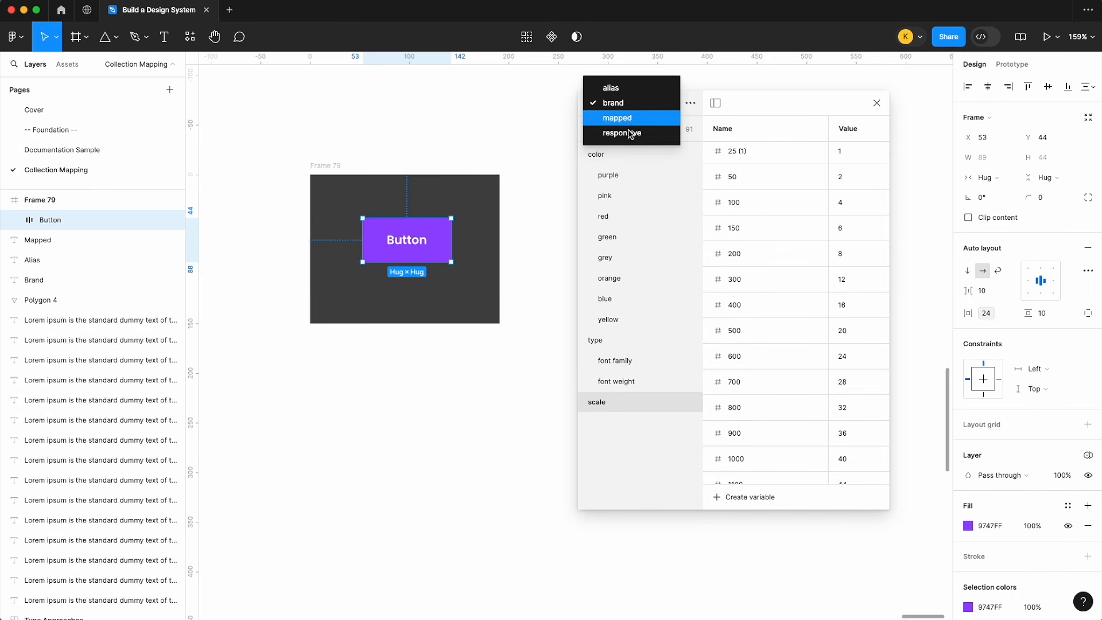
{"action": "left_click", "coordinate": [628, 131]}
{"action": "scroll", "coordinate": [787, 381], "scroll_direction": "down", "scroll_amount": 8}
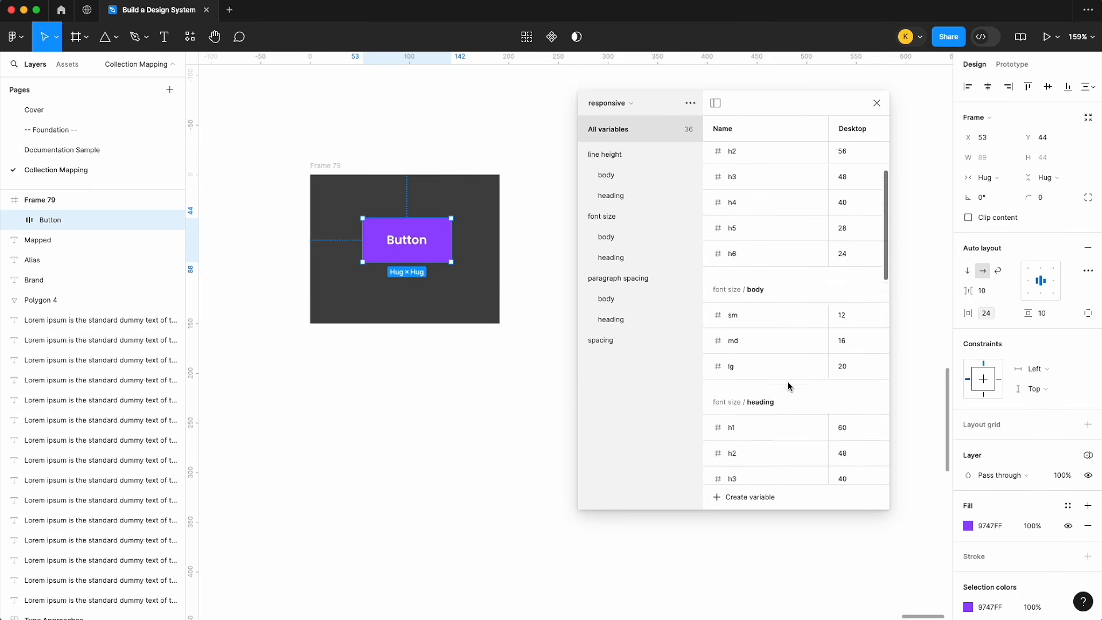
{"action": "scroll", "coordinate": [787, 385], "scroll_direction": "down", "scroll_amount": 3}
{"action": "left_click", "coordinate": [619, 338]}
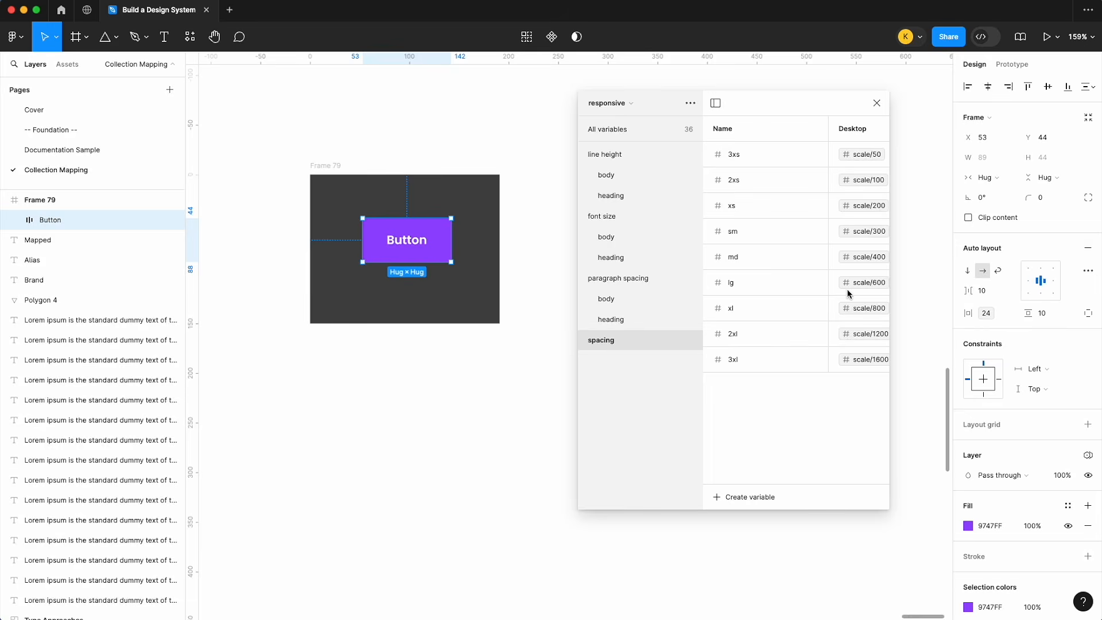
{"action": "scroll", "coordinate": [803, 292], "scroll_direction": "right", "scroll_amount": 3}
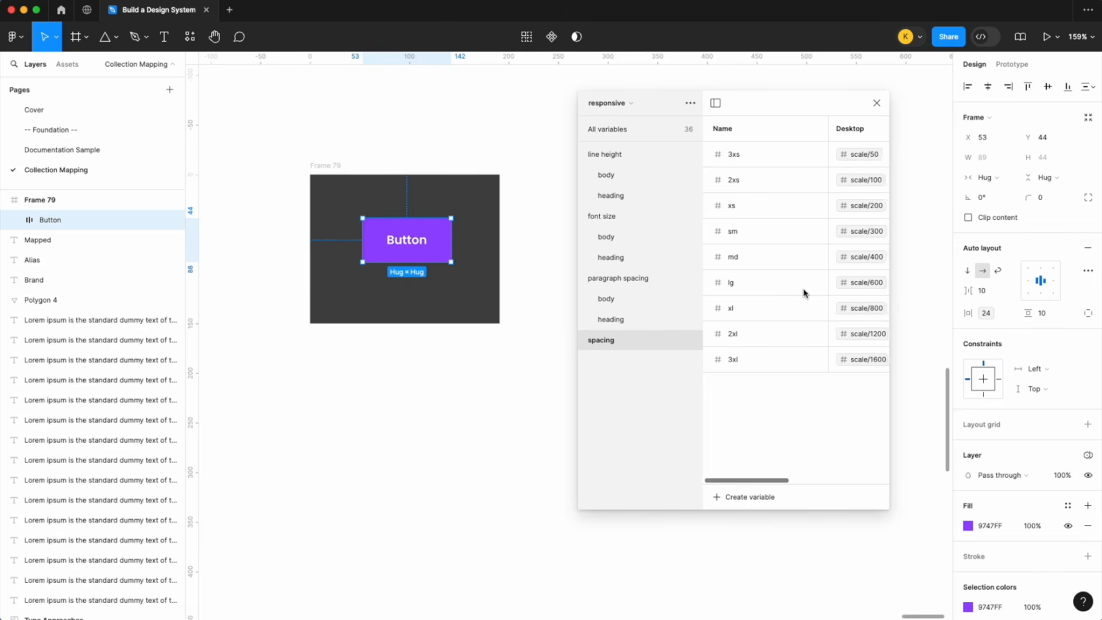
{"action": "scroll", "coordinate": [803, 292], "scroll_direction": "right", "scroll_amount": 1}
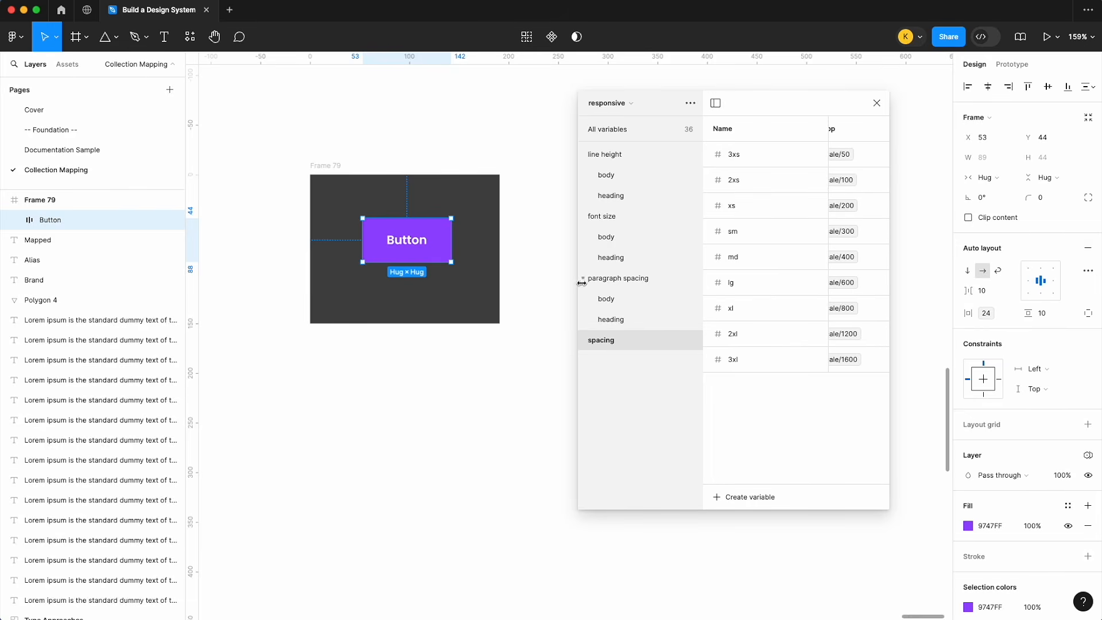
{"action": "left_click_drag", "start_coordinate": [584, 274], "coordinate": [468, 280]}
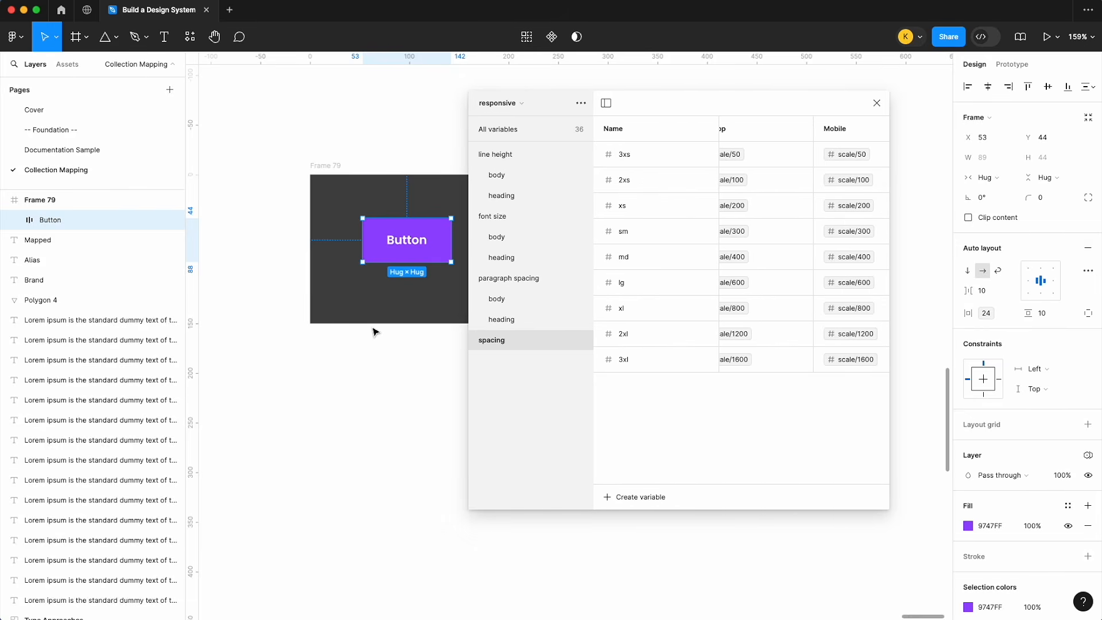
{"action": "scroll", "coordinate": [374, 331], "scroll_direction": "right", "scroll_amount": 1}
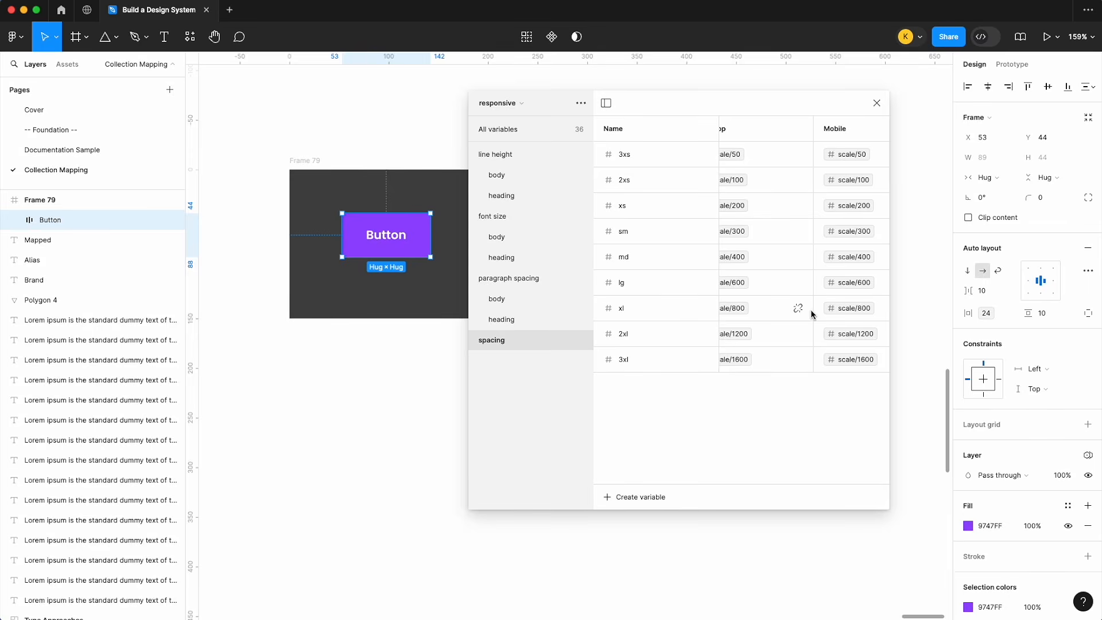
{"action": "scroll", "coordinate": [811, 313], "scroll_direction": "left", "scroll_amount": 1}
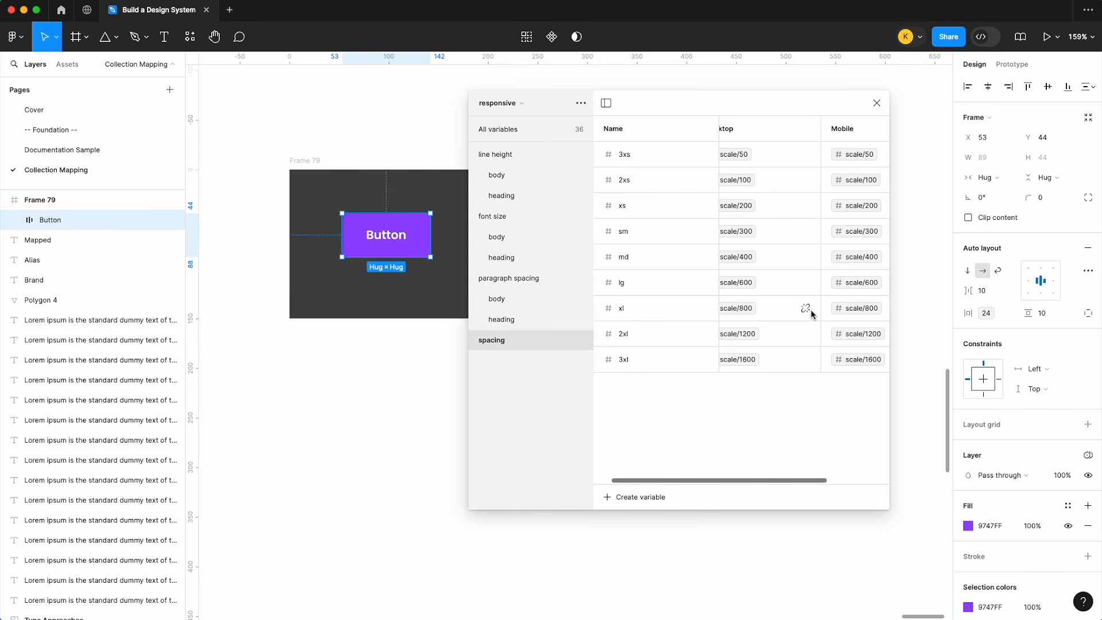
- Link the Mobile value of the lg spacing variable to scale/300 and close the variables window
{"action": "left_click", "coordinate": [864, 289]}
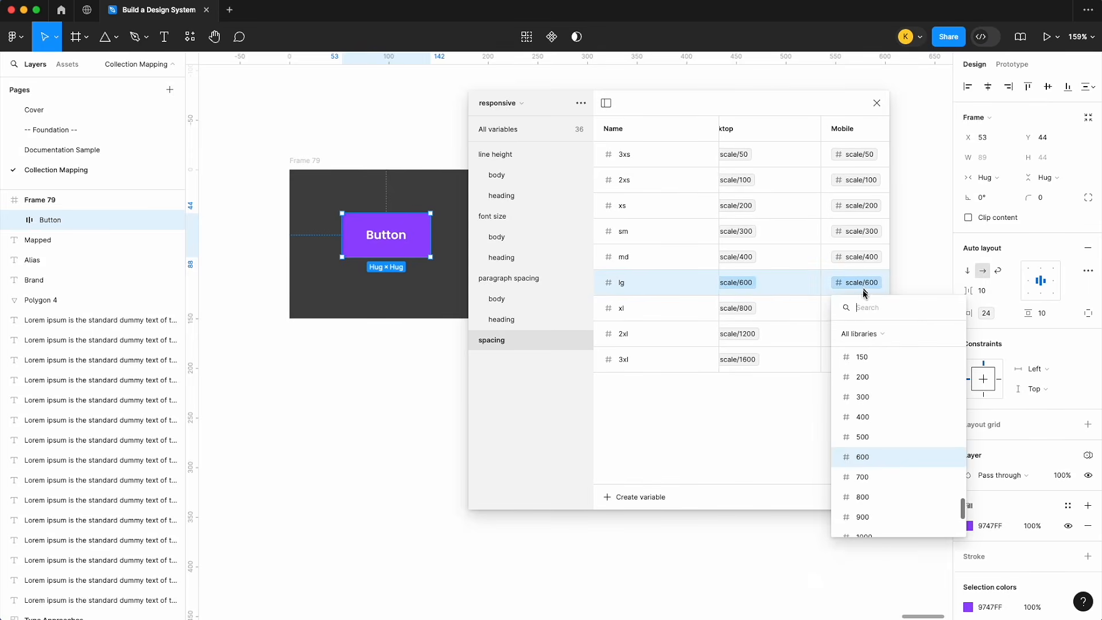
{"action": "left_click", "coordinate": [876, 407]}
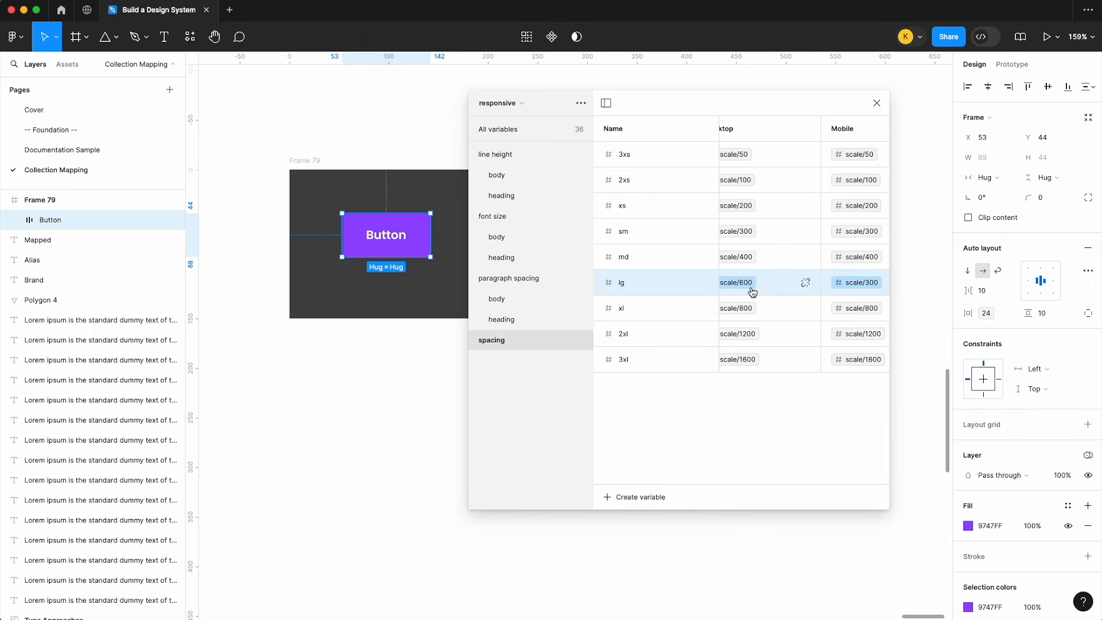
{"action": "scroll", "coordinate": [753, 292], "scroll_direction": "left", "scroll_amount": 1}
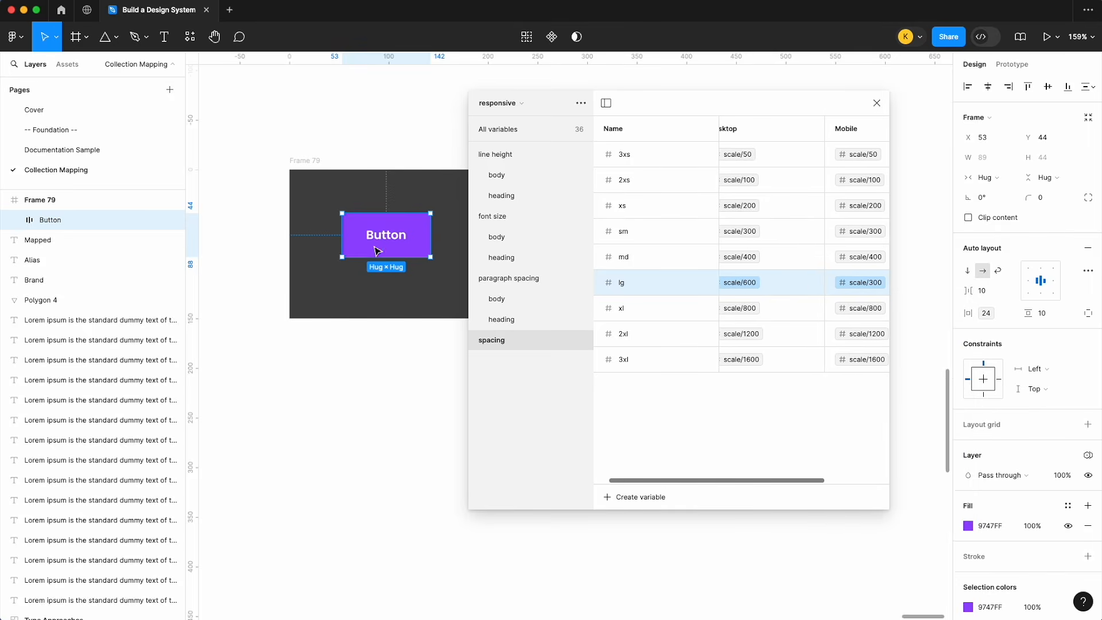
{"action": "left_click", "coordinate": [876, 103]}
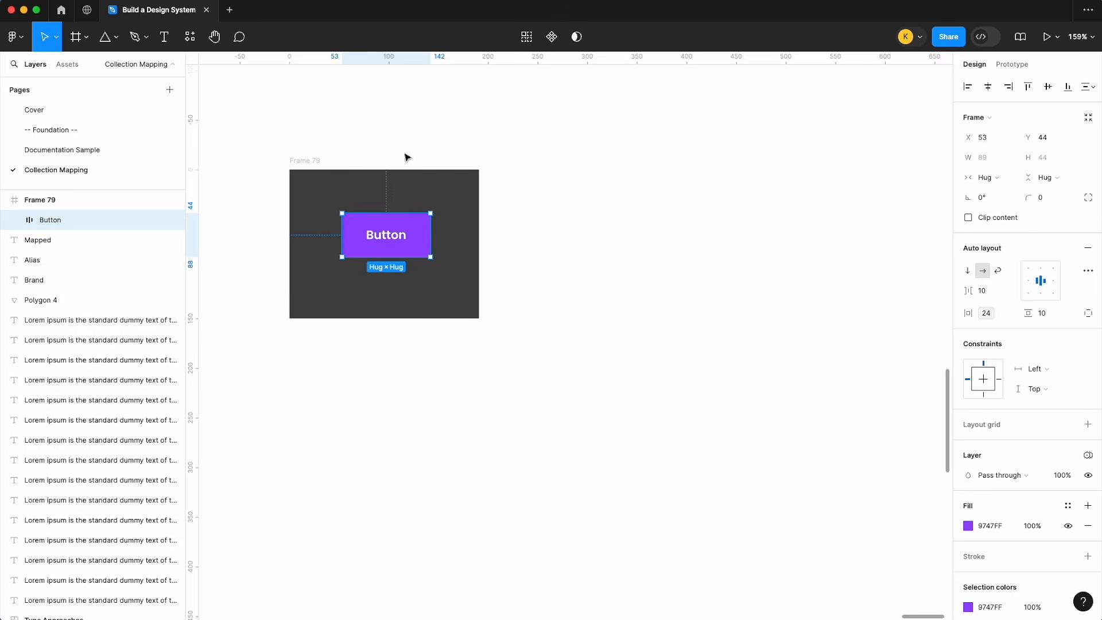
- Duplicate the dark frame containing the button, naming the original Desktop and the copy Mobile
{"action": "left_click", "coordinate": [309, 163]}
{"action": "key", "text": "super+d"}
{"action": "double_click", "coordinate": [310, 163]}
{"action": "type", "text": "Desktop"}
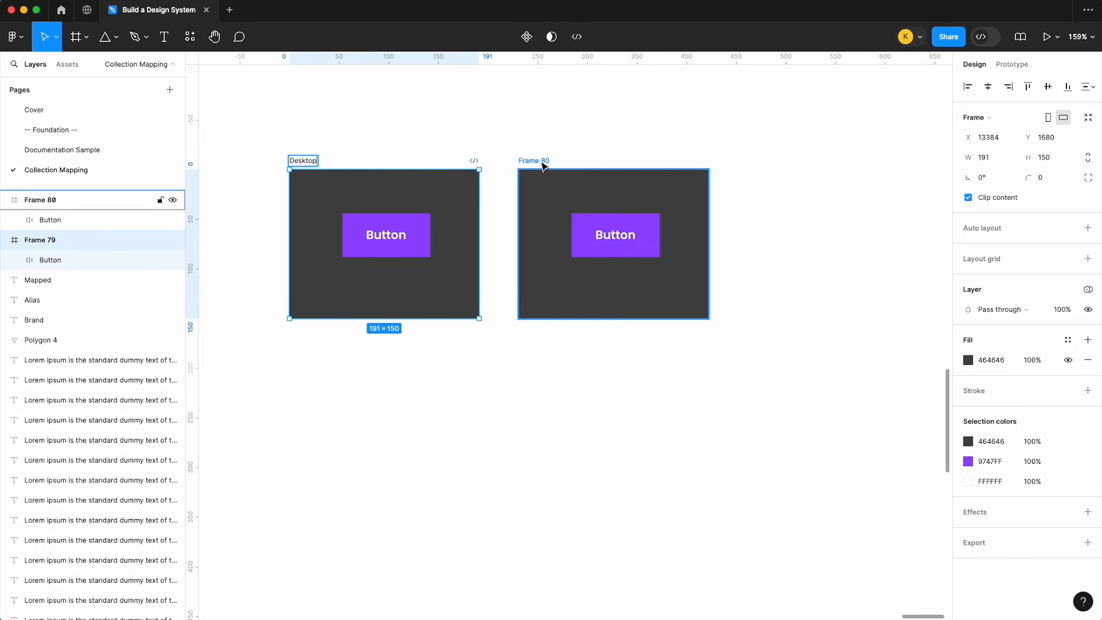
{"action": "left_click", "coordinate": [534, 161]}
{"action": "double_click", "coordinate": [533, 160]}
{"action": "type", "text": "Mobile"}
{"action": "key", "text": "Return"}
- Set the Mobile frame's responsive variable mode to Mobile
{"action": "left_click", "coordinate": [1087, 289]}
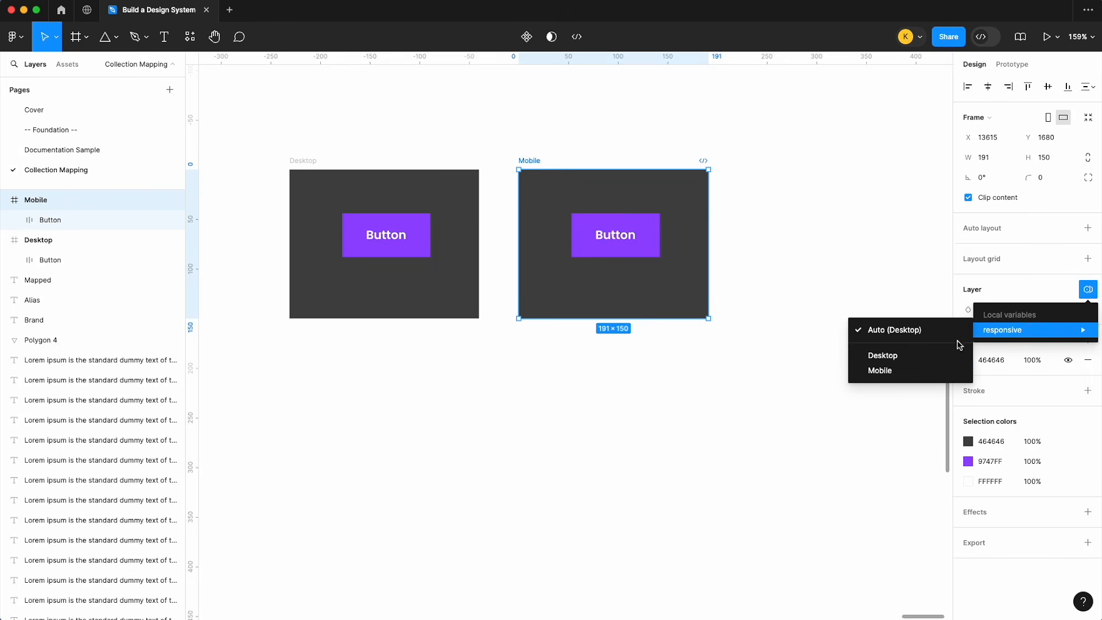
{"action": "left_click", "coordinate": [879, 370]}
{"action": "scroll", "coordinate": [635, 246], "scroll_direction": "up", "scroll_amount": 3}
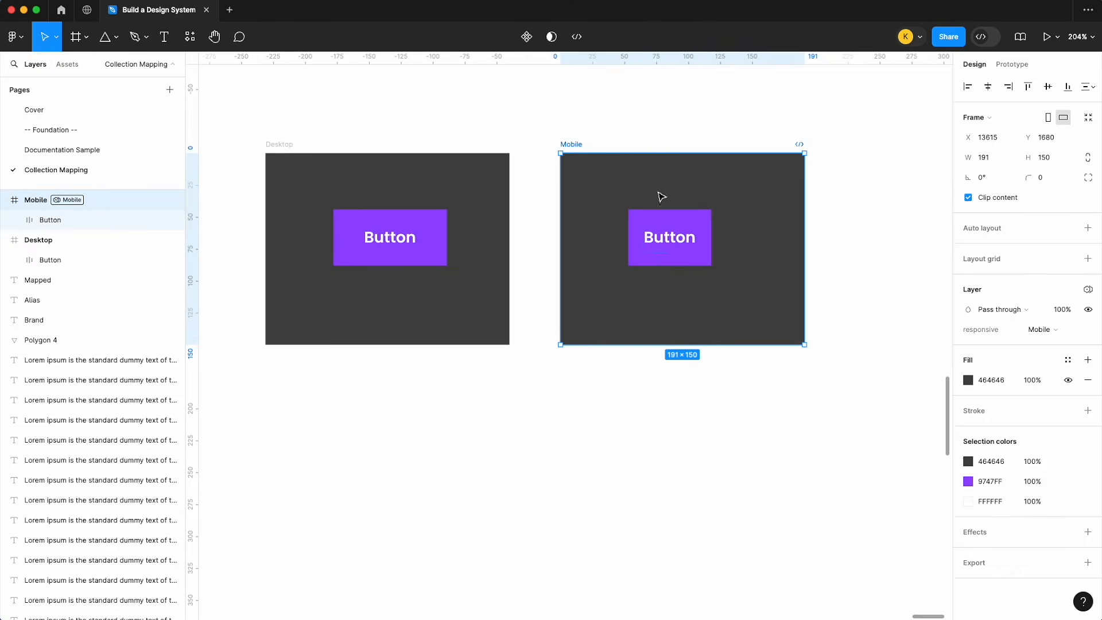
- Move the button in the Mobile frame about 10 px to the right to centre it horizontally, and deselect it
{"action": "left_click", "coordinate": [687, 227]}
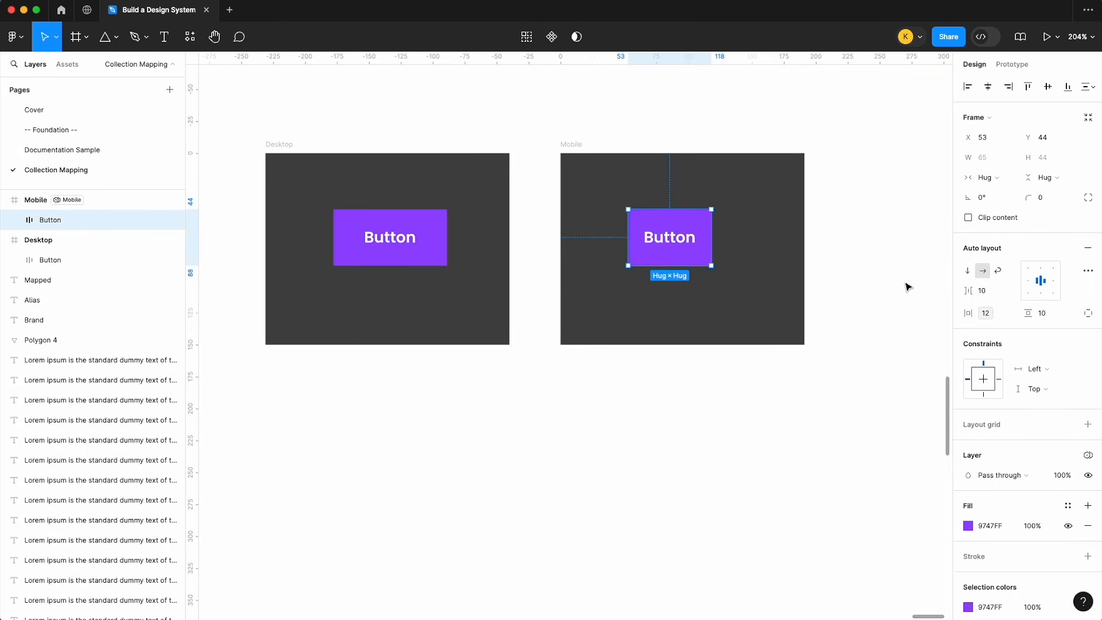
{"action": "mouse_move", "coordinate": [681, 249]}
{"action": "left_mouse_down"}
{"action": "mouse_move", "coordinate": [704, 249]}
{"action": "mouse_move", "coordinate": [695, 238]}
{"action": "left_mouse_up"}
{"action": "left_click", "coordinate": [884, 182]}
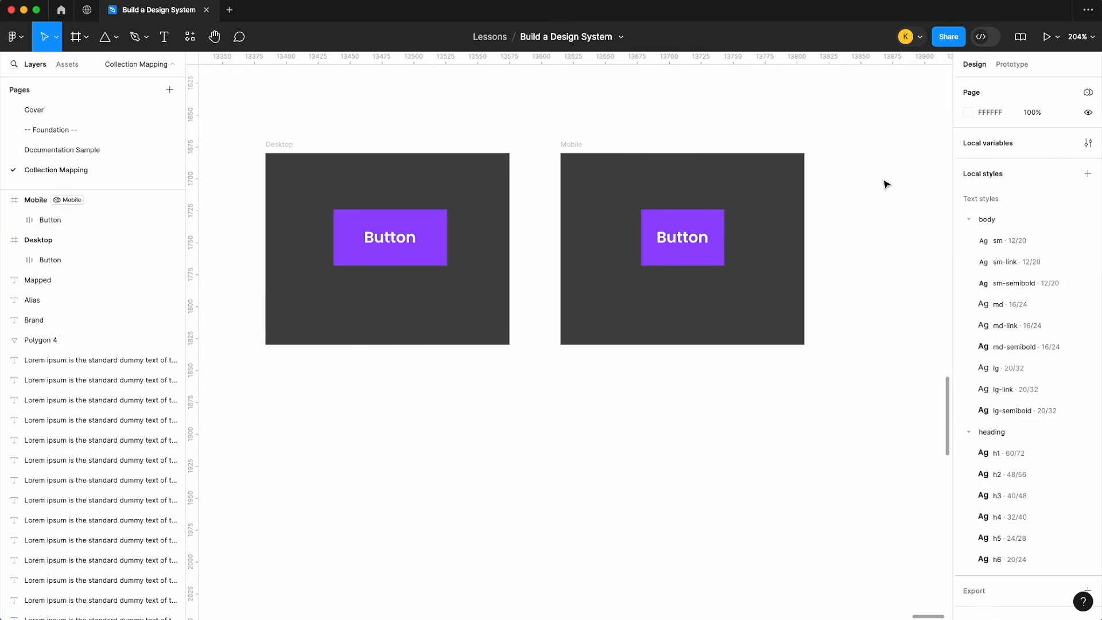
- Reopen the local variables and delete the Desktop and Mobile sample frames from the canvas
{"action": "scroll", "coordinate": [883, 181], "scroll_direction": "down", "scroll_amount": 3}
{"action": "left_click", "coordinate": [1087, 143]}
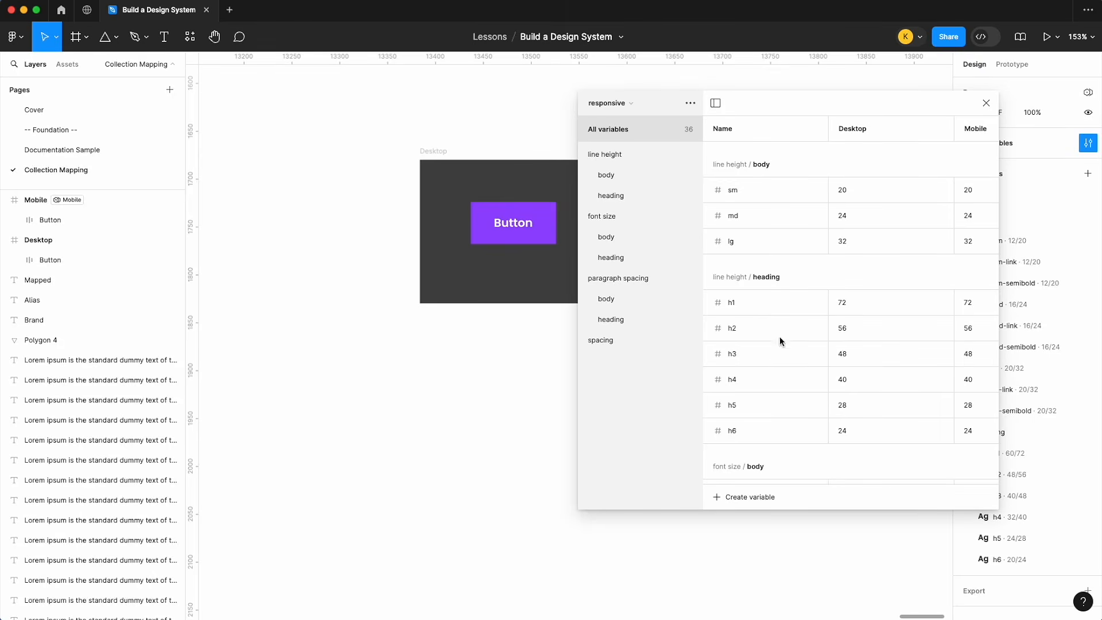
{"action": "scroll", "coordinate": [508, 308], "scroll_direction": "right", "scroll_amount": 5}
{"action": "left_click", "coordinate": [386, 160]}
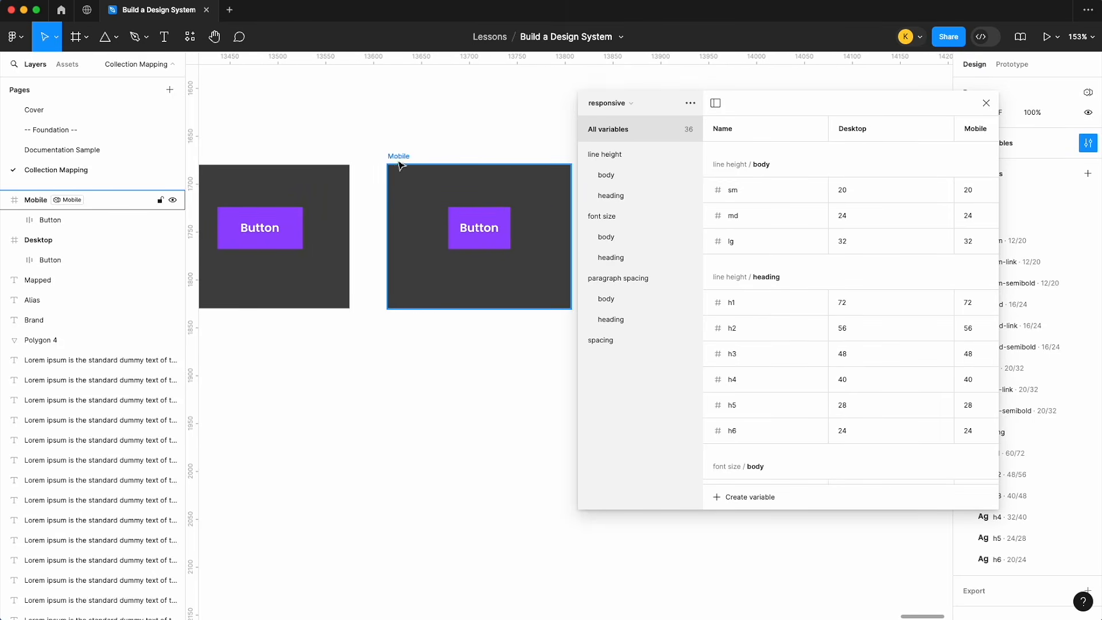
{"action": "scroll", "coordinate": [383, 159], "scroll_direction": "down", "scroll_amount": 3}
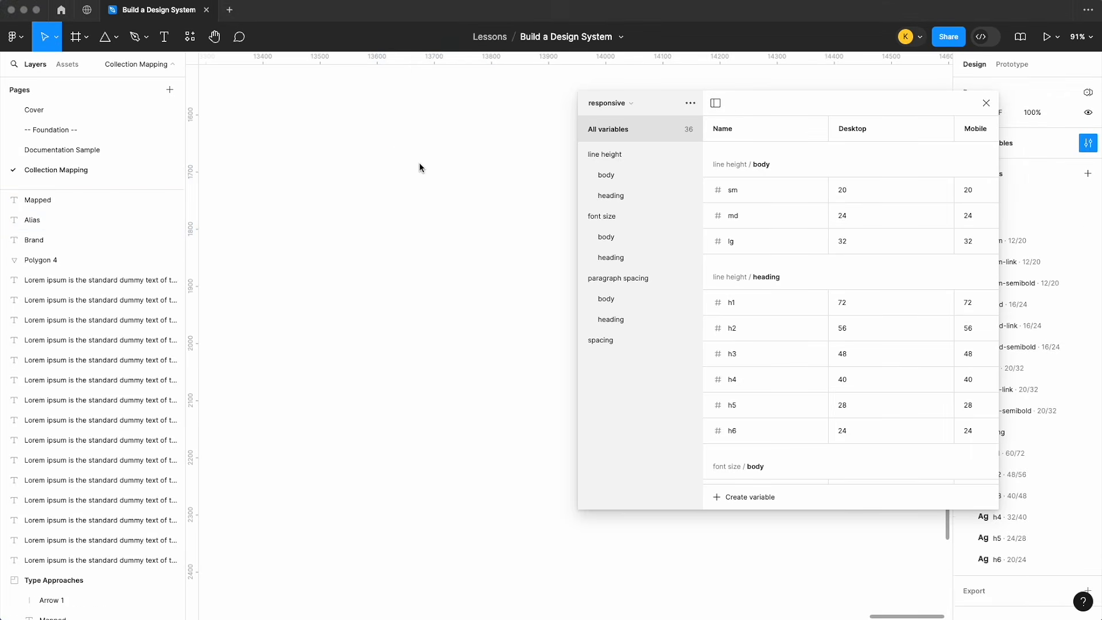
- Examine the brand collection's colour variables in a widened variables window
{"action": "left_click", "coordinate": [625, 105]}
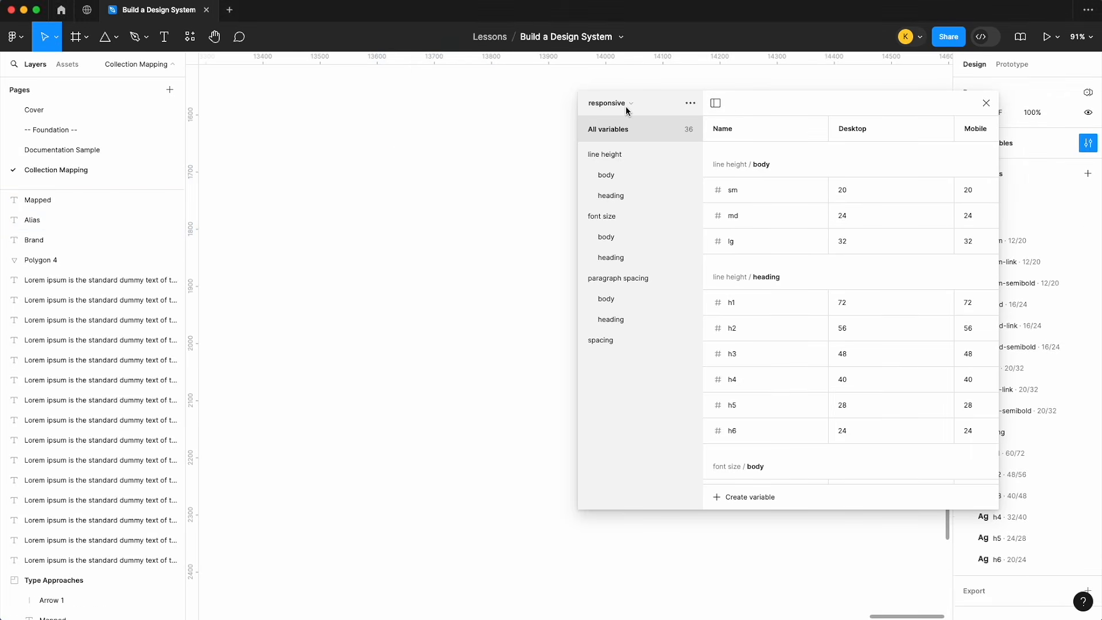
{"action": "left_click", "coordinate": [631, 105]}
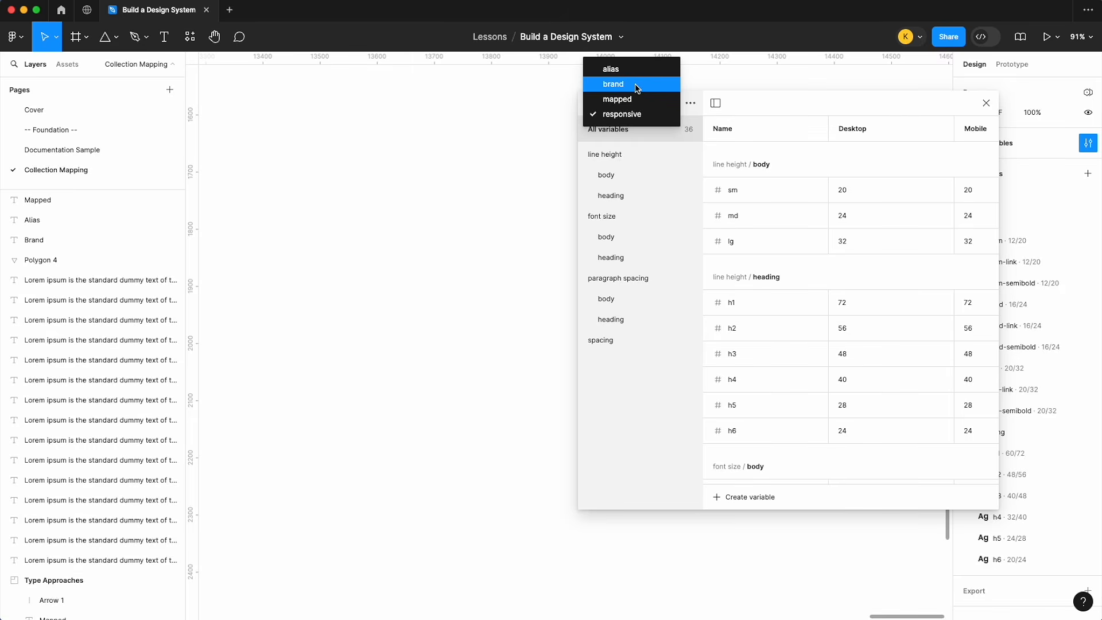
{"action": "left_click", "coordinate": [636, 85]}
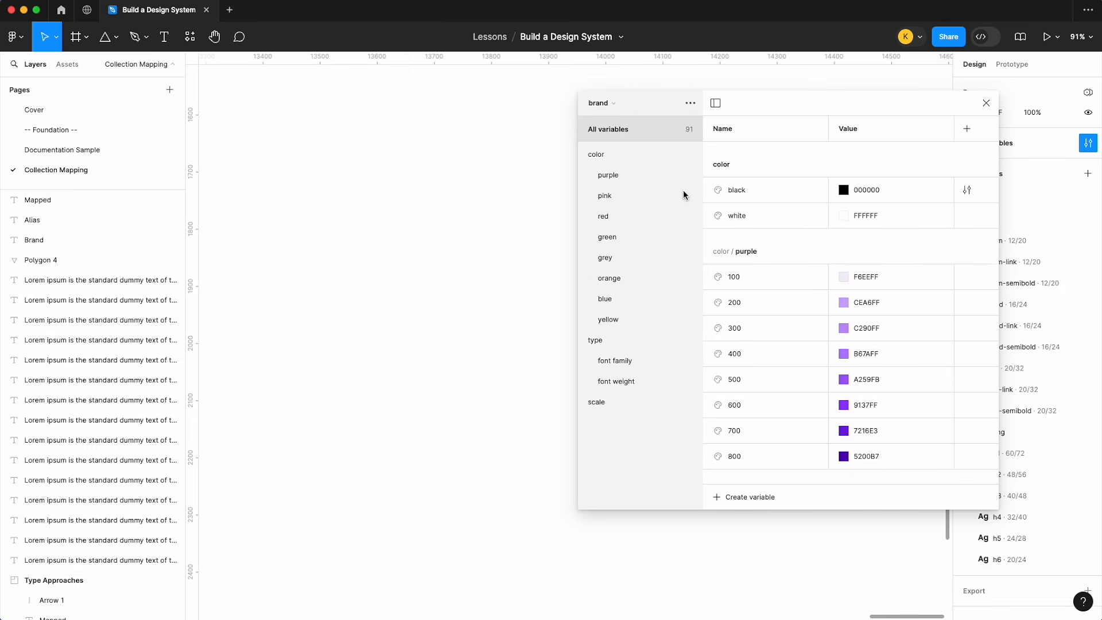
{"action": "left_click_drag", "start_coordinate": [579, 238], "coordinate": [444, 238]}
{"action": "scroll", "coordinate": [727, 339], "scroll_direction": "down", "scroll_amount": 5}
{"action": "scroll", "coordinate": [725, 336], "scroll_direction": "up", "scroll_amount": 5}
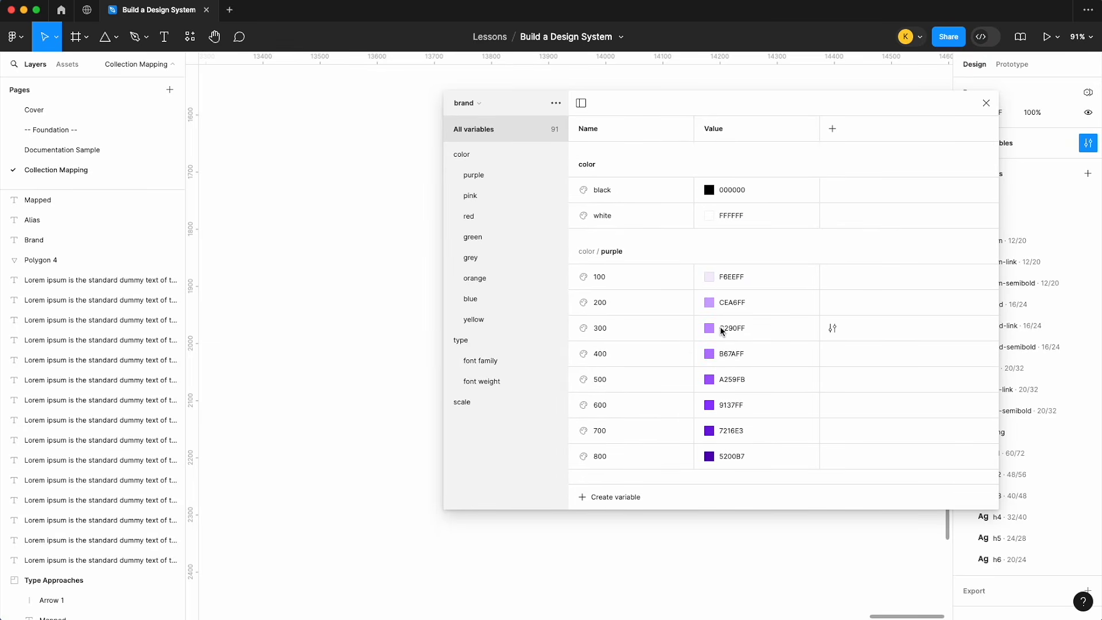
{"action": "scroll", "coordinate": [721, 331], "scroll_direction": "down", "scroll_amount": 20}
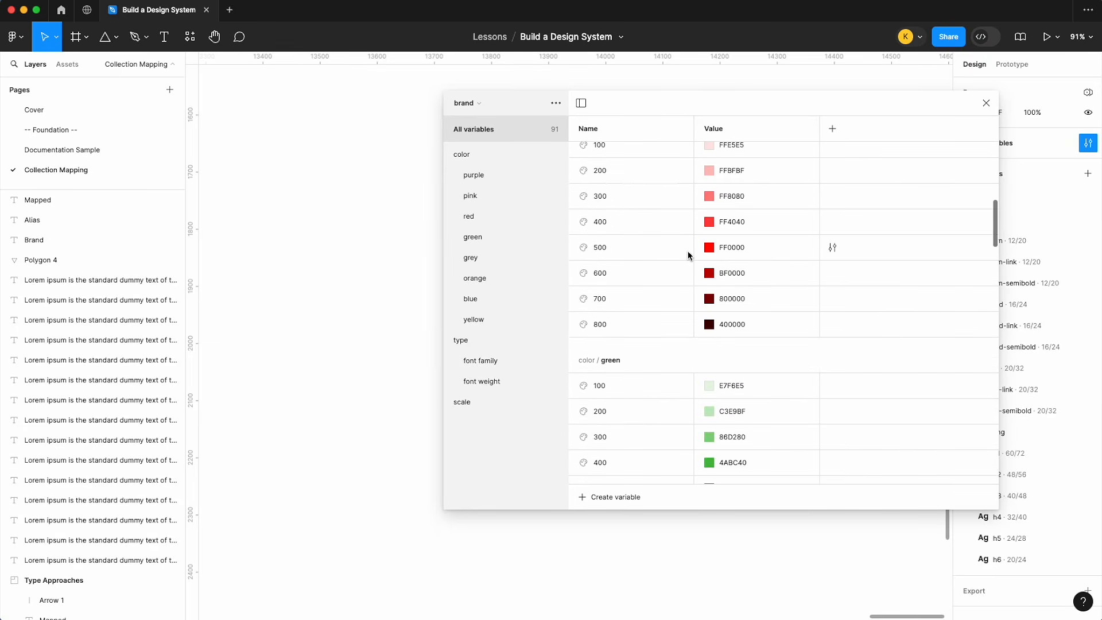
{"action": "scroll", "coordinate": [684, 273], "scroll_direction": "down", "scroll_amount": 5}
{"action": "scroll", "coordinate": [684, 273], "scroll_direction": "up", "scroll_amount": 20}
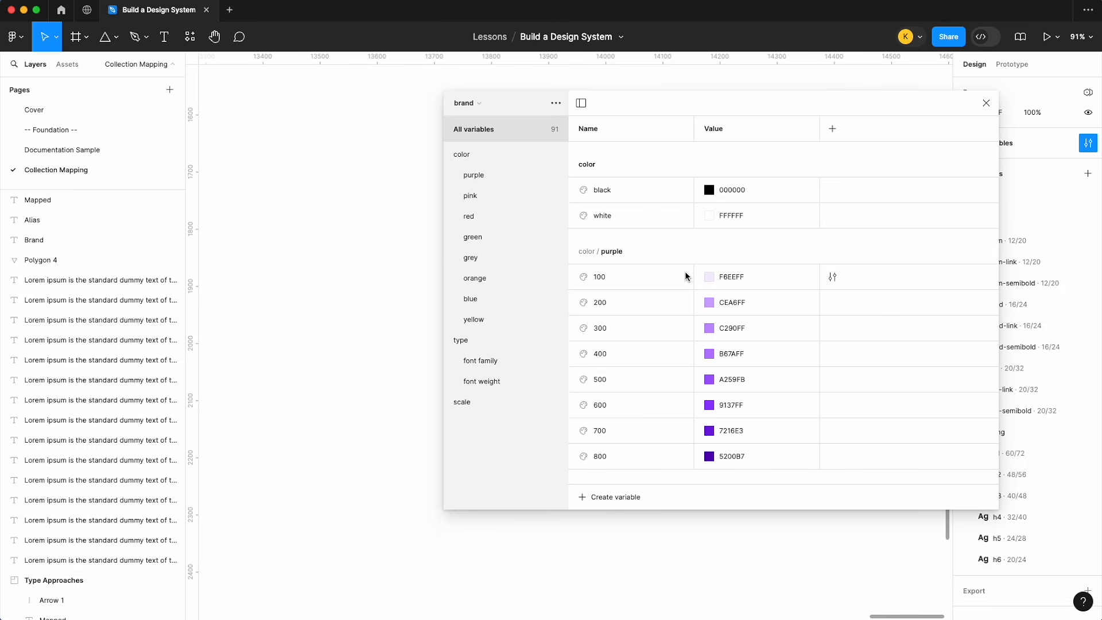
- Add a second mode to the alias collection
{"action": "left_click", "coordinate": [473, 105]}
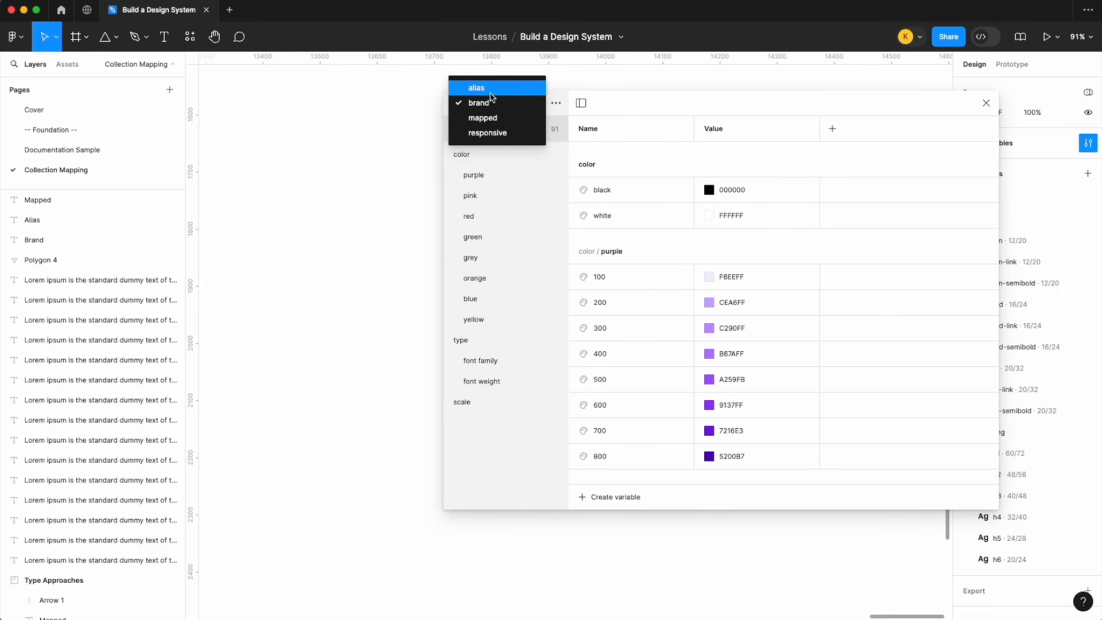
{"action": "left_click", "coordinate": [490, 92]}
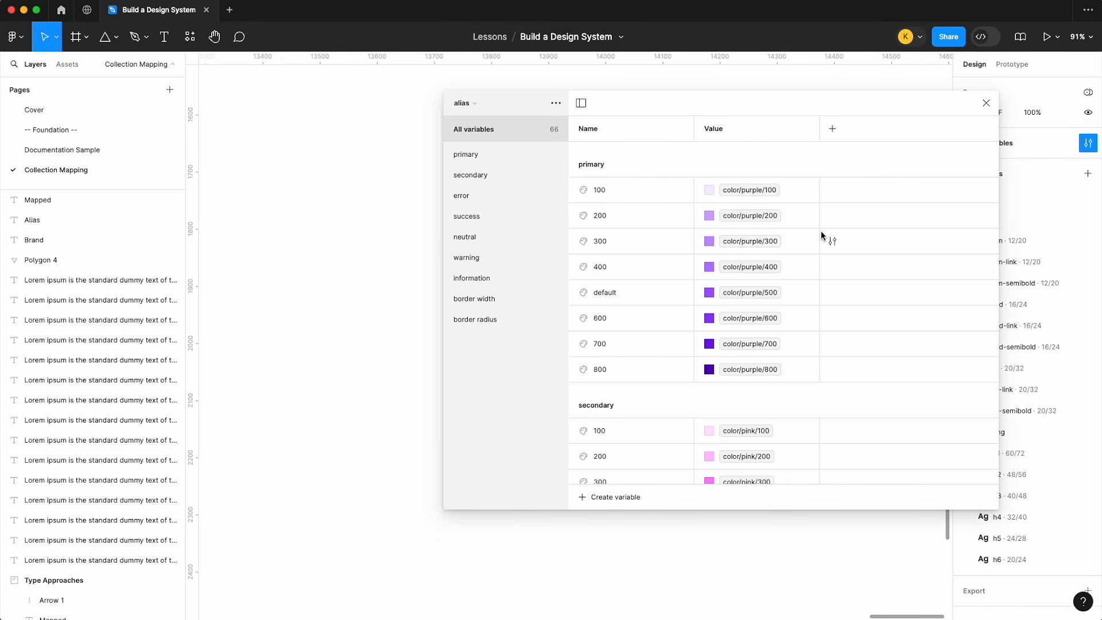
{"action": "left_click", "coordinate": [833, 129]}
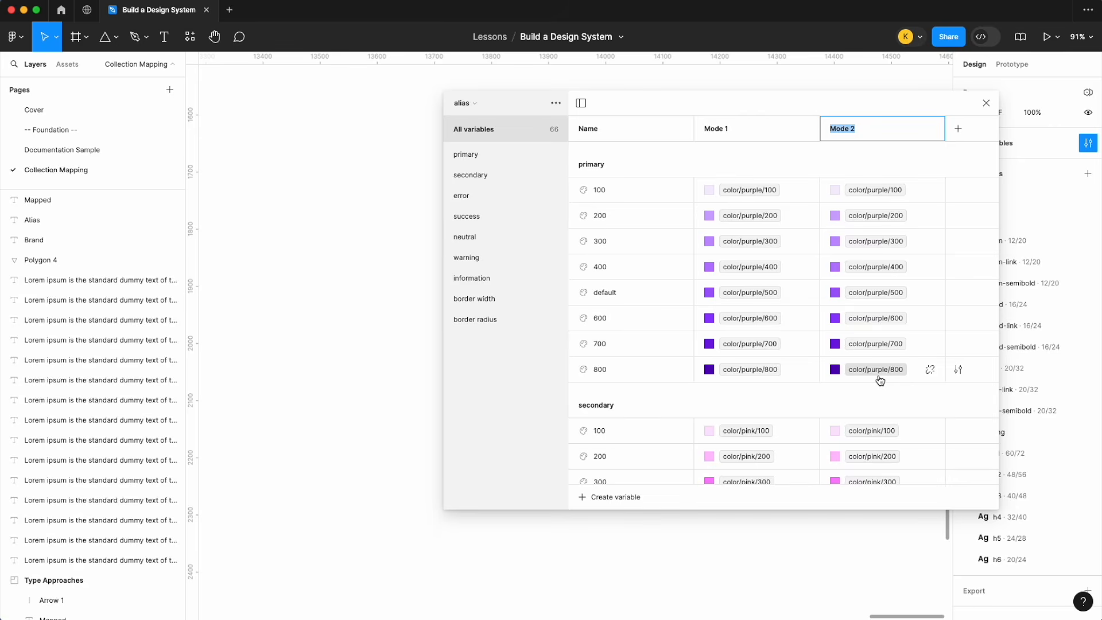
- Review the brand collection's purple and pink colour variables that the alias modes draw from
{"action": "left_click", "coordinate": [464, 102]}
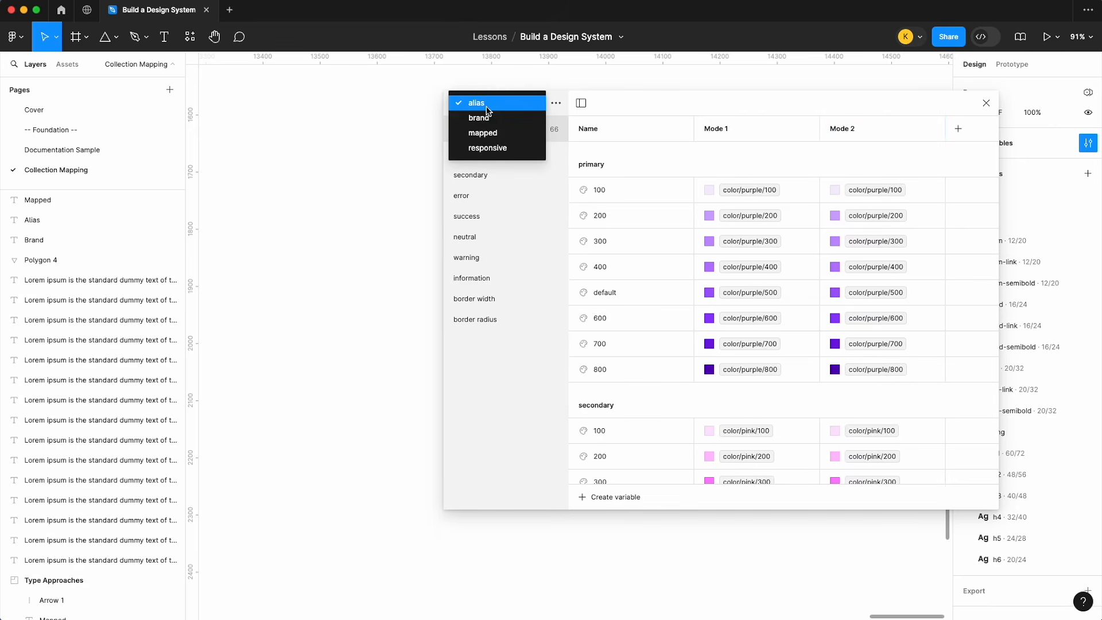
{"action": "left_click", "coordinate": [479, 118]}
{"action": "scroll", "coordinate": [759, 354], "scroll_direction": "down", "scroll_amount": 1}
{"action": "scroll", "coordinate": [759, 354], "scroll_direction": "down", "scroll_amount": 2}
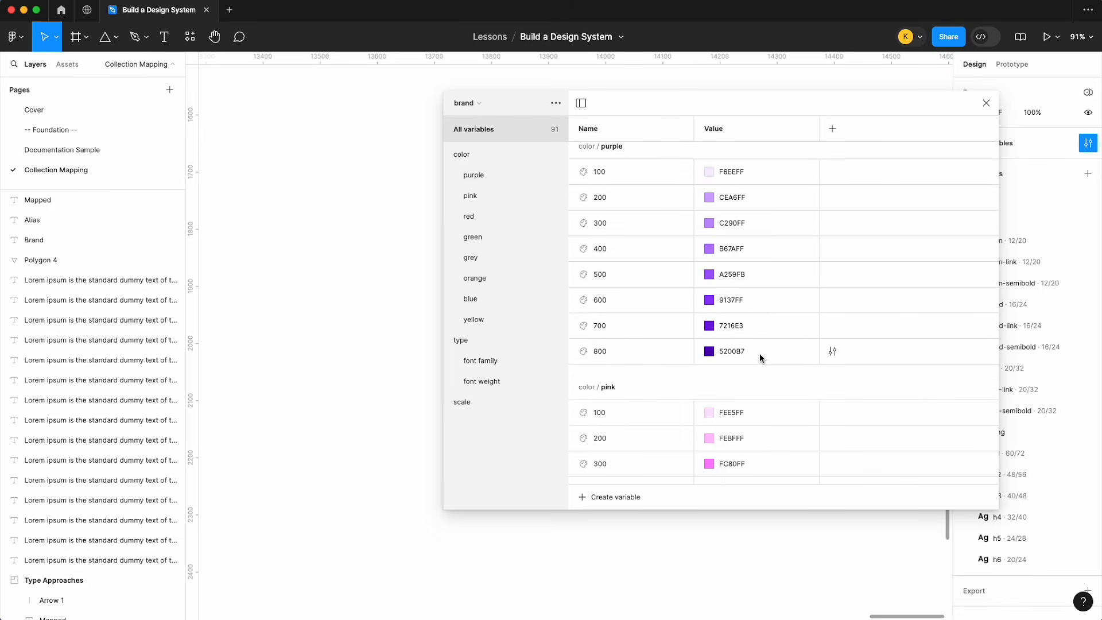
{"action": "scroll", "coordinate": [759, 354], "scroll_direction": "up", "scroll_amount": 4}
{"action": "left_click", "coordinate": [476, 103]}
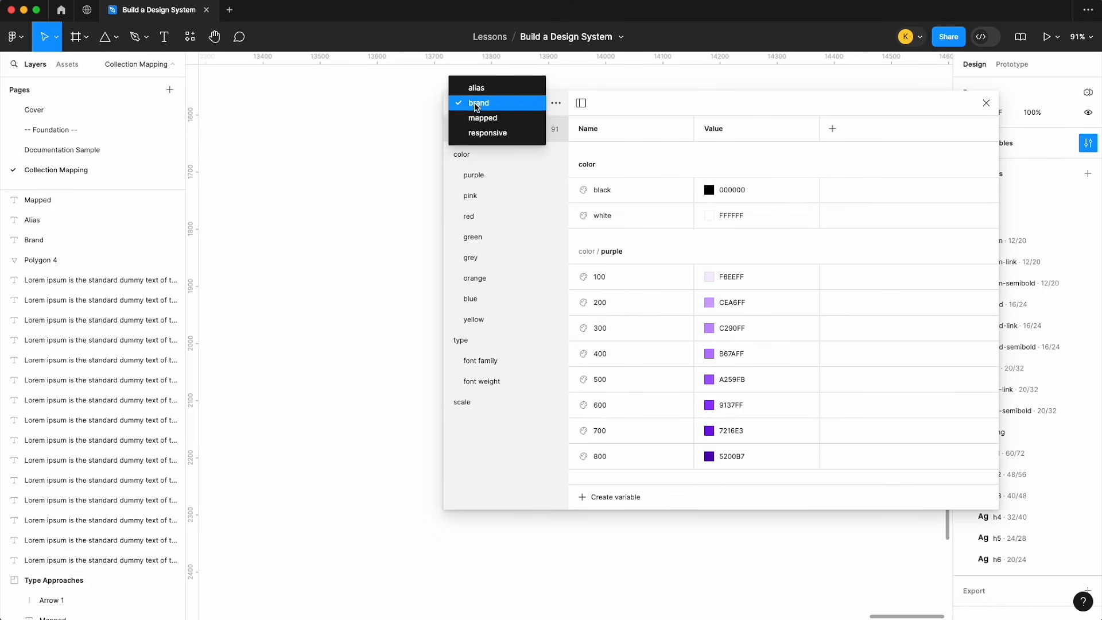
- Delete Mode 2 from the alias collection
{"action": "left_click", "coordinate": [485, 88]}
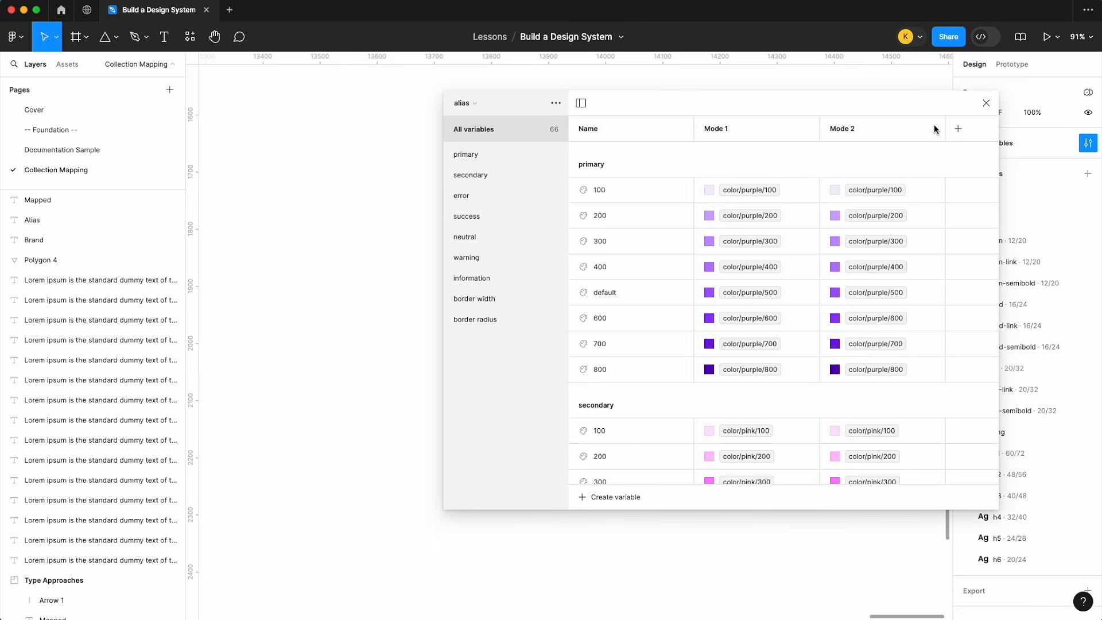
{"action": "right_click", "coordinate": [877, 129]}
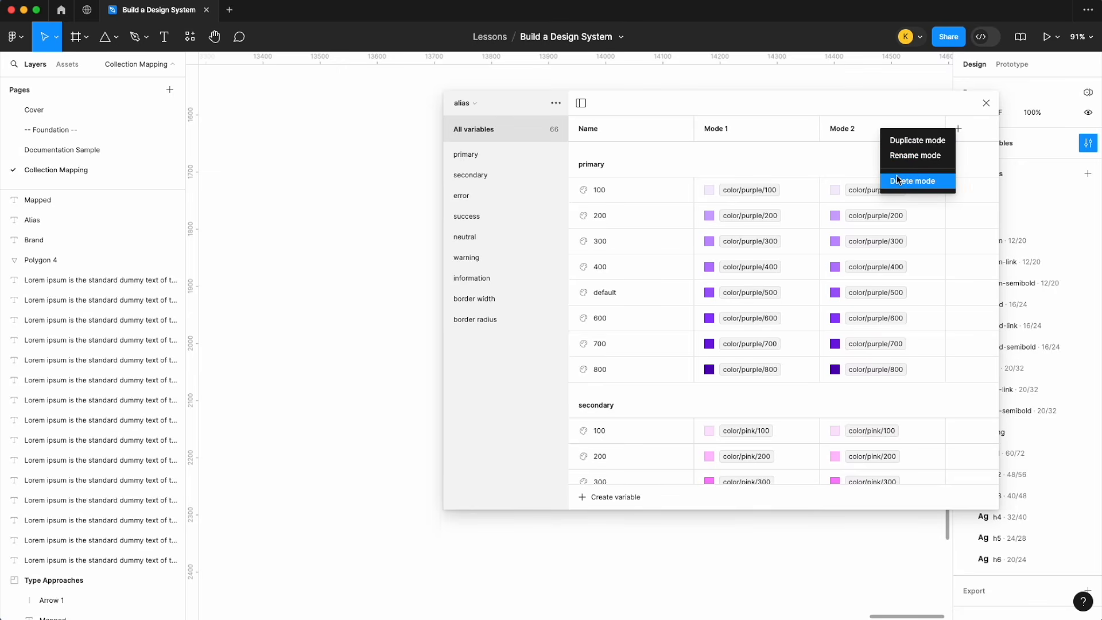
{"action": "left_click", "coordinate": [902, 178]}
- Rename the brand collection as brand/coke
{"action": "left_click", "coordinate": [483, 117]}
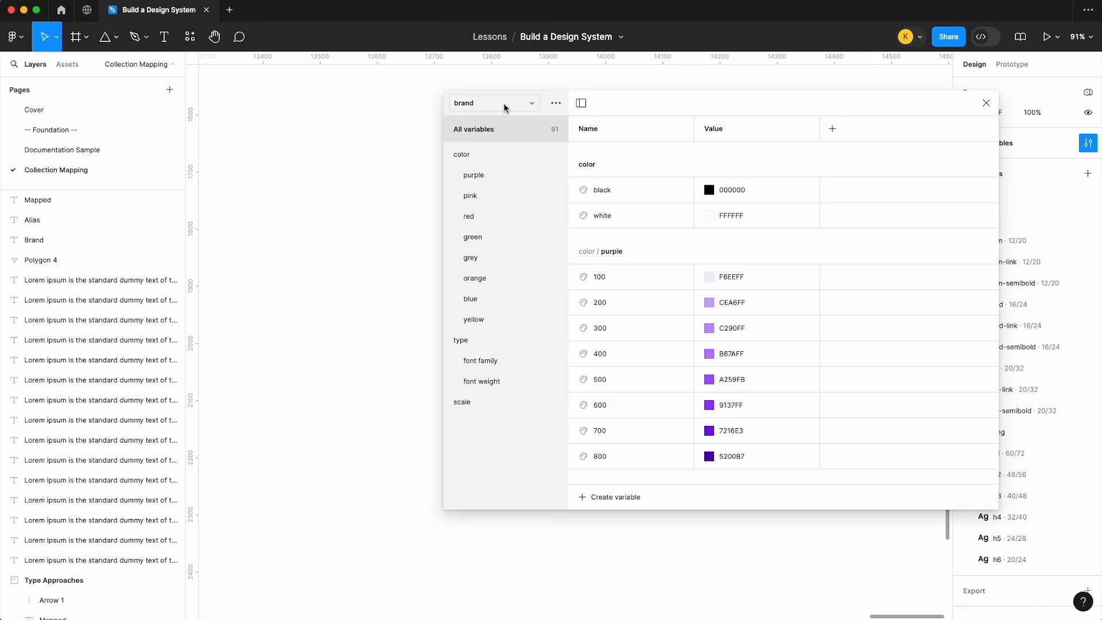
{"action": "left_click", "coordinate": [508, 108]}
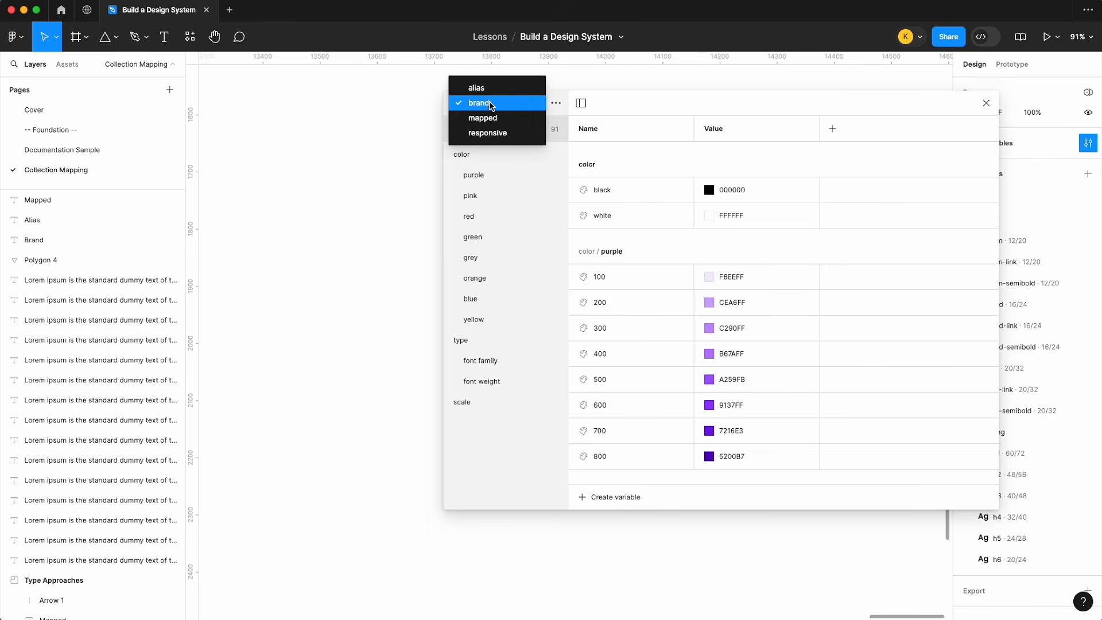
{"action": "left_click", "coordinate": [556, 106]}
{"action": "left_click", "coordinate": [556, 107]}
{"action": "left_click", "coordinate": [546, 125]}
{"action": "key", "text": "Right"}
{"action": "type", "text": "/coke"}
{"action": "key", "text": "Return"}
- Create a new variable collection and name it brand/sprint
{"action": "left_click", "coordinate": [556, 103]}
{"action": "left_click", "coordinate": [535, 169]}
{"action": "left_click", "coordinate": [556, 103]}
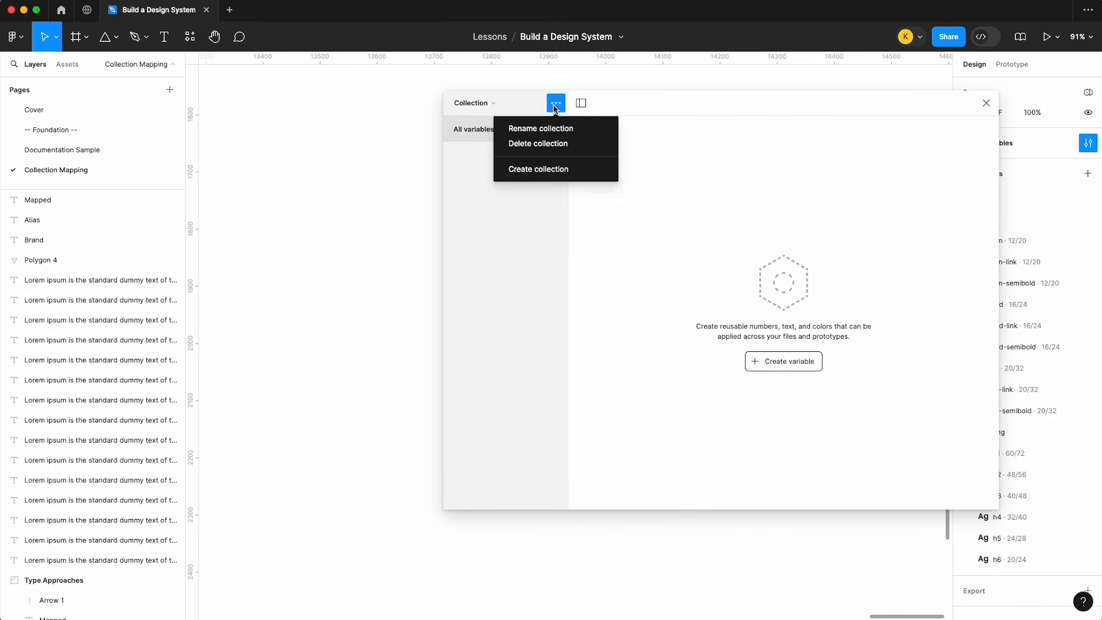
{"action": "left_click", "coordinate": [542, 125]}
{"action": "type", "text": "brand/sprint"}
{"action": "key", "text": "Return"}
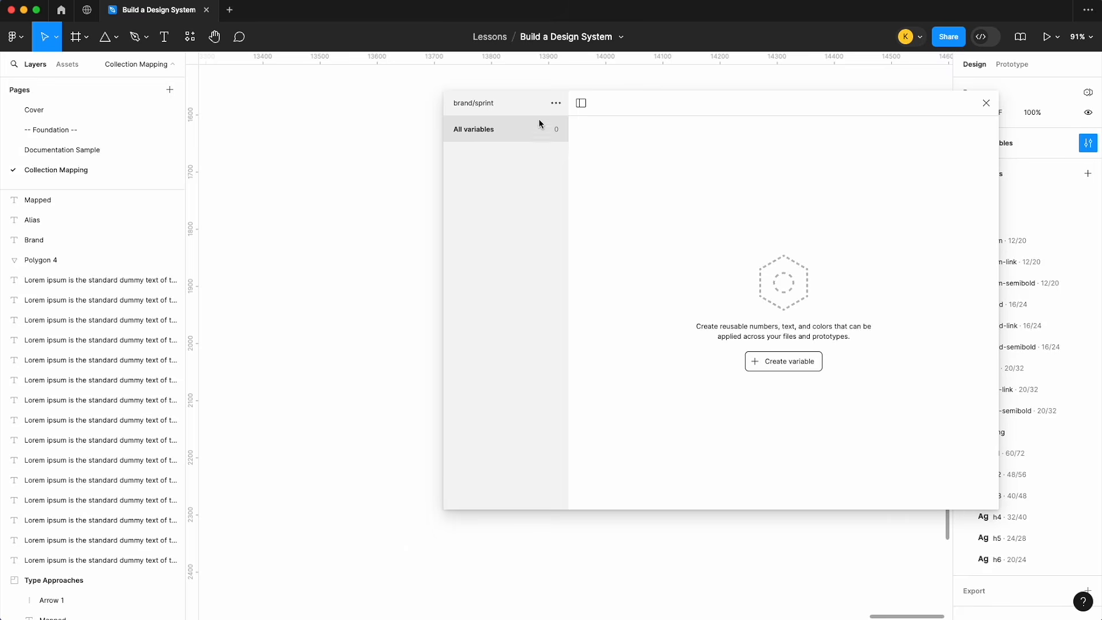
{"action": "double_click", "coordinate": [492, 104]}
{"action": "left_click", "coordinate": [538, 124]}
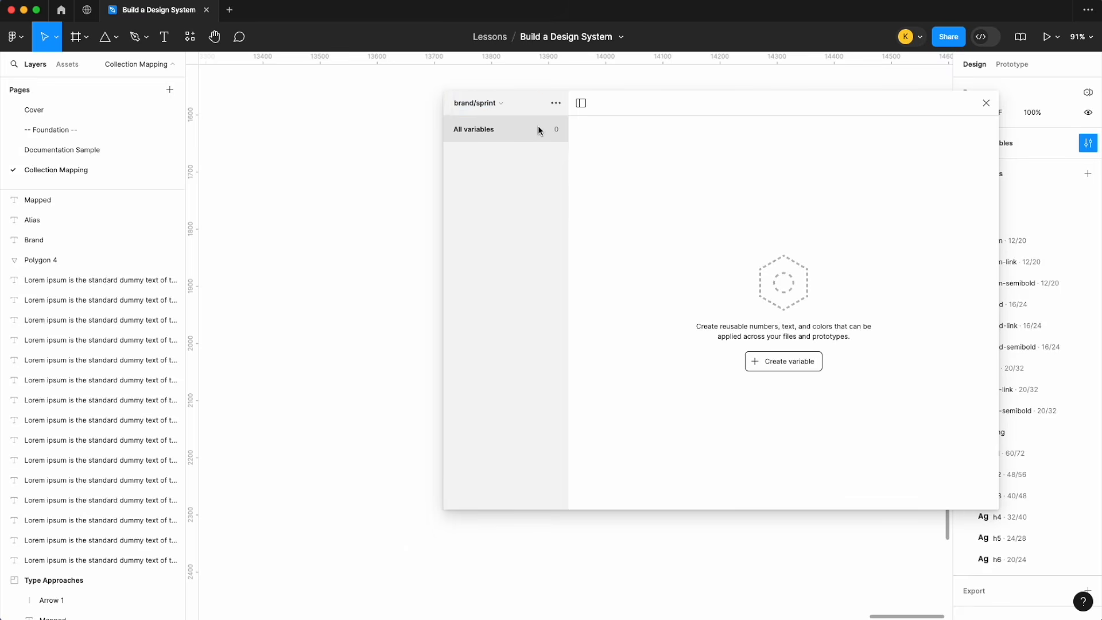
- Examine the purple, pink and red colour variables in the brand/coke collection
{"action": "left_click", "coordinate": [496, 104]}
{"action": "left_click", "coordinate": [489, 88]}
{"action": "scroll", "coordinate": [676, 344], "scroll_direction": "down", "scroll_amount": 5}
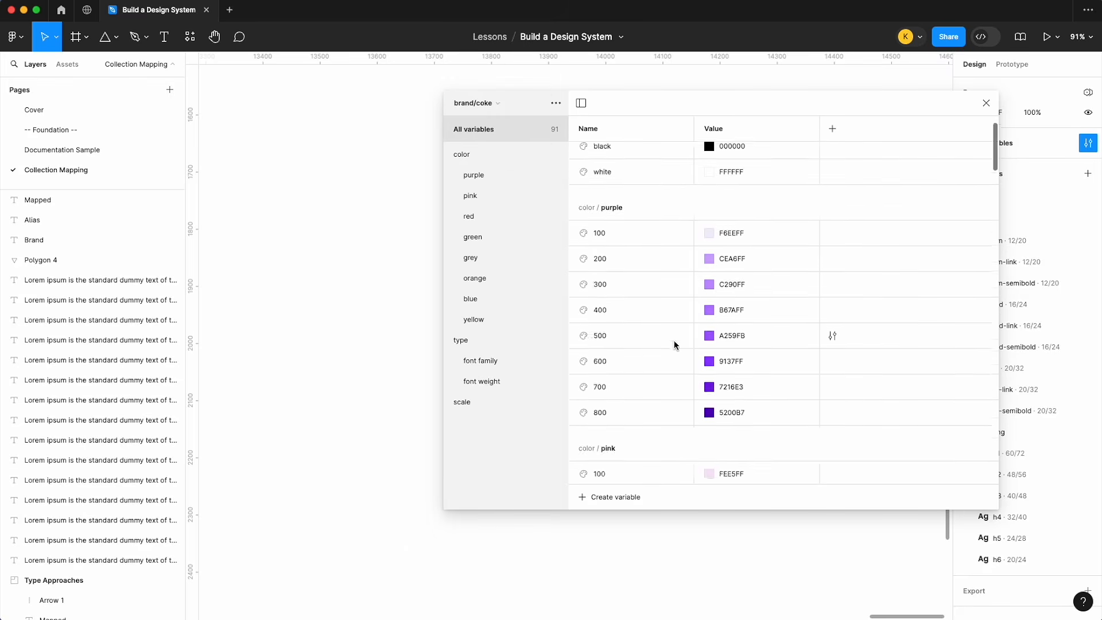
{"action": "scroll", "coordinate": [675, 343], "scroll_direction": "down", "scroll_amount": 6}
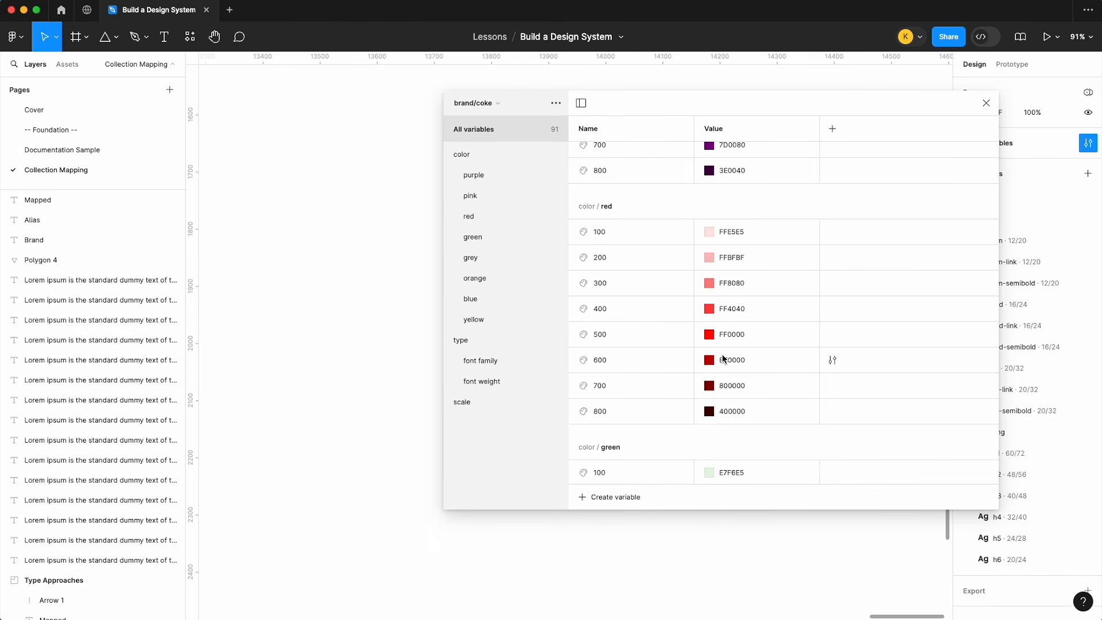
{"action": "scroll", "coordinate": [723, 358], "scroll_direction": "up", "scroll_amount": 3}
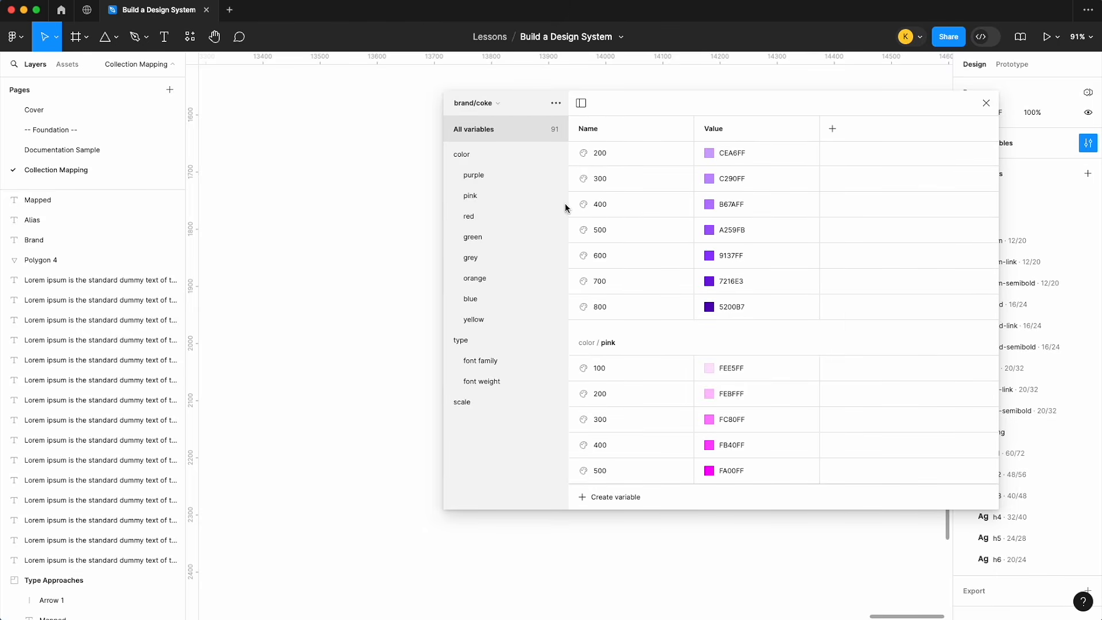
{"action": "scroll", "coordinate": [734, 209], "scroll_direction": "up", "scroll_amount": 3}
- Add a second mode to the alias collection and delete it again
{"action": "left_click", "coordinate": [493, 107]}
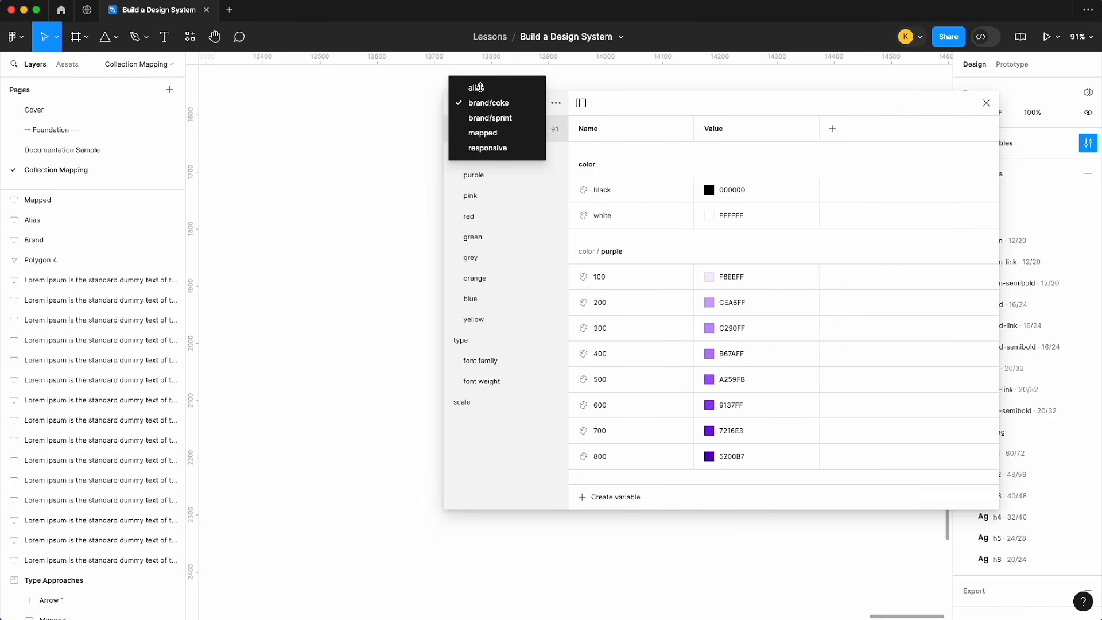
{"action": "left_click", "coordinate": [481, 90]}
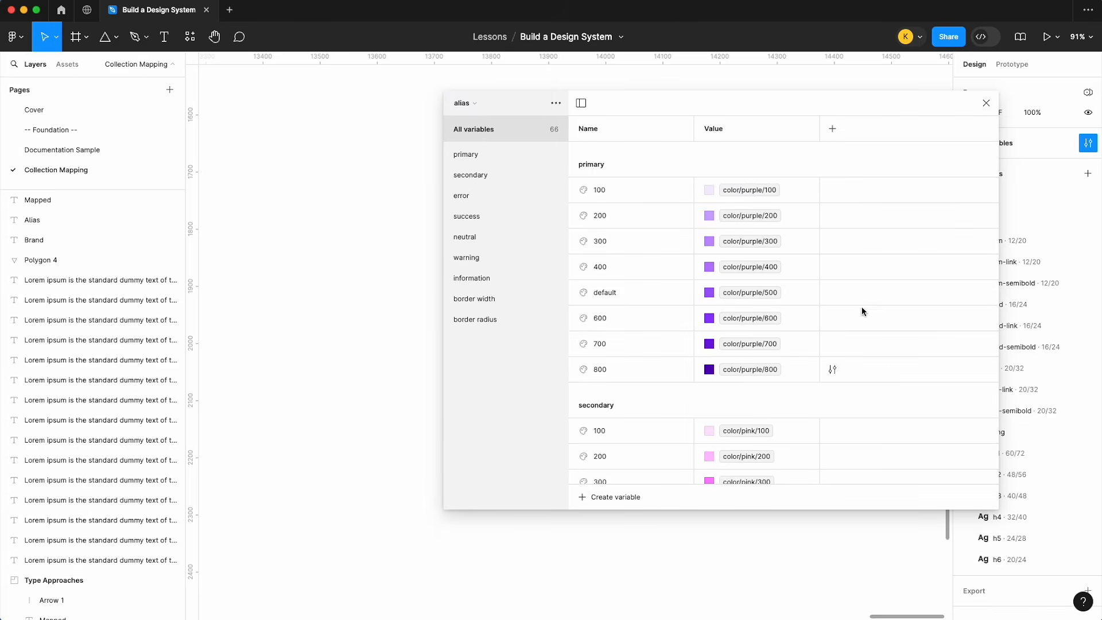
{"action": "left_click", "coordinate": [832, 129]}
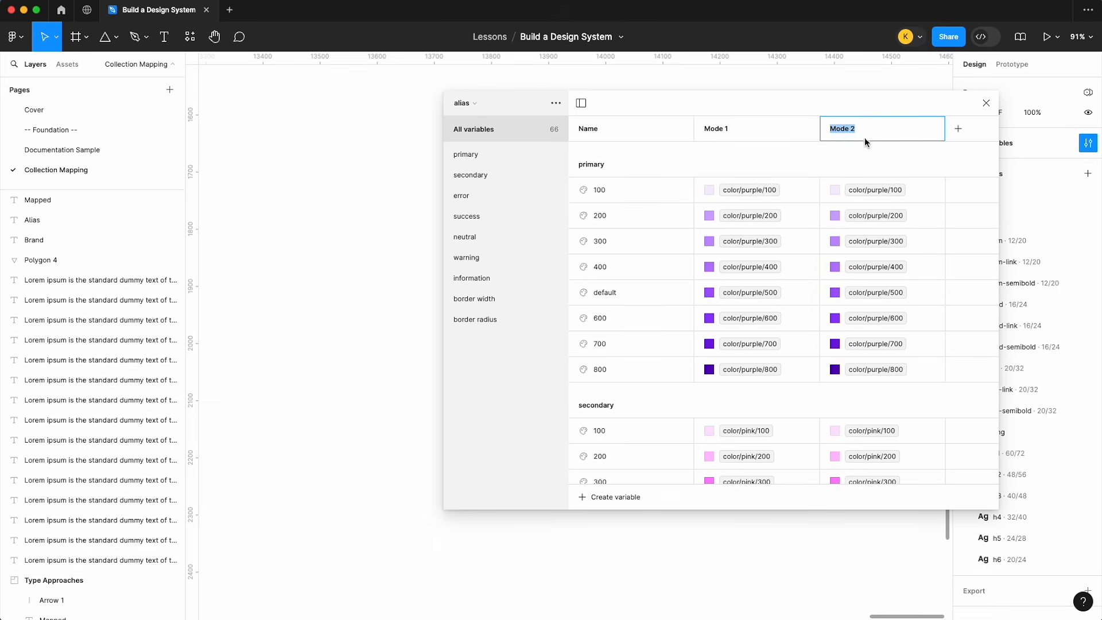
{"action": "right_click", "coordinate": [899, 125]}
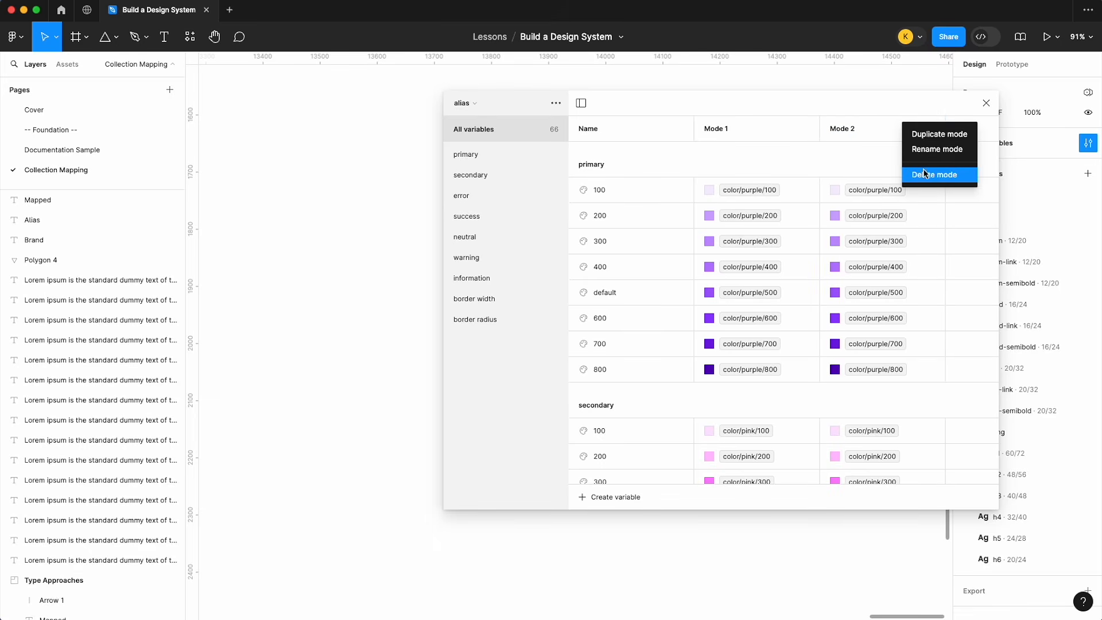
{"action": "left_click", "coordinate": [924, 172]}
- Delete the empty brand/sprint collection
{"action": "left_click", "coordinate": [474, 103]}
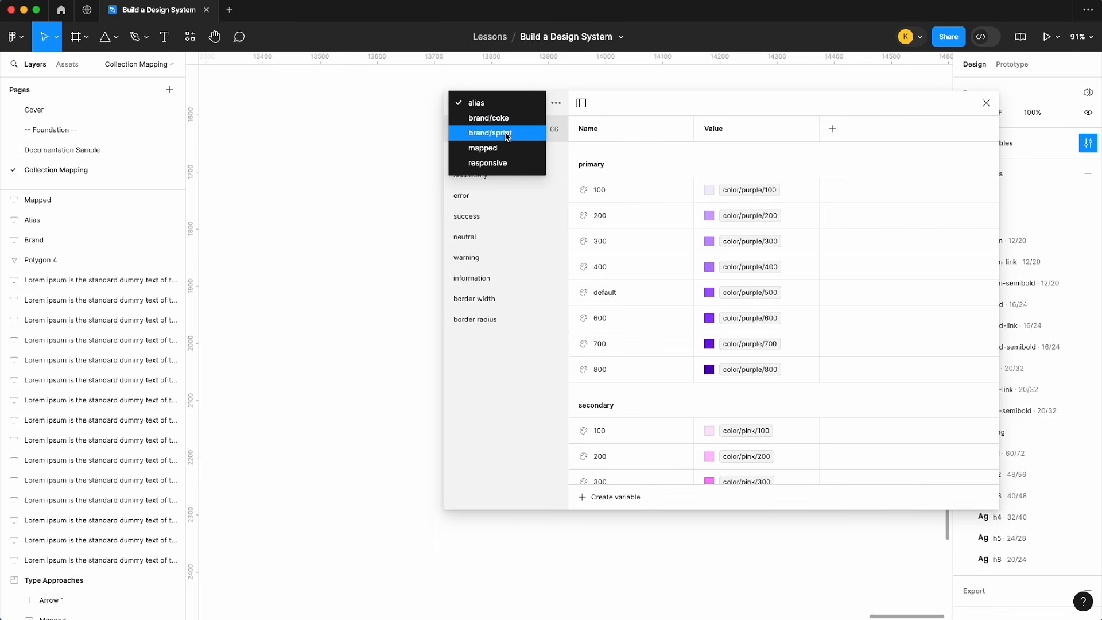
{"action": "left_click", "coordinate": [507, 136]}
{"action": "left_click", "coordinate": [555, 103]}
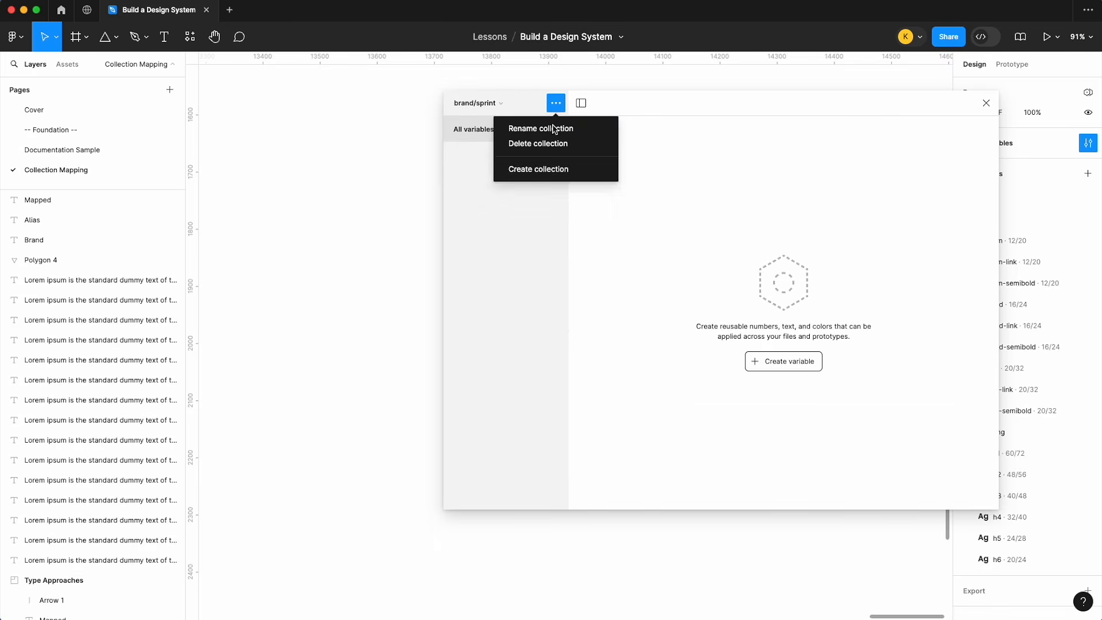
{"action": "left_click", "coordinate": [569, 151]}
- Rename the brand/coke collection back to brand
{"action": "left_click", "coordinate": [487, 107]}
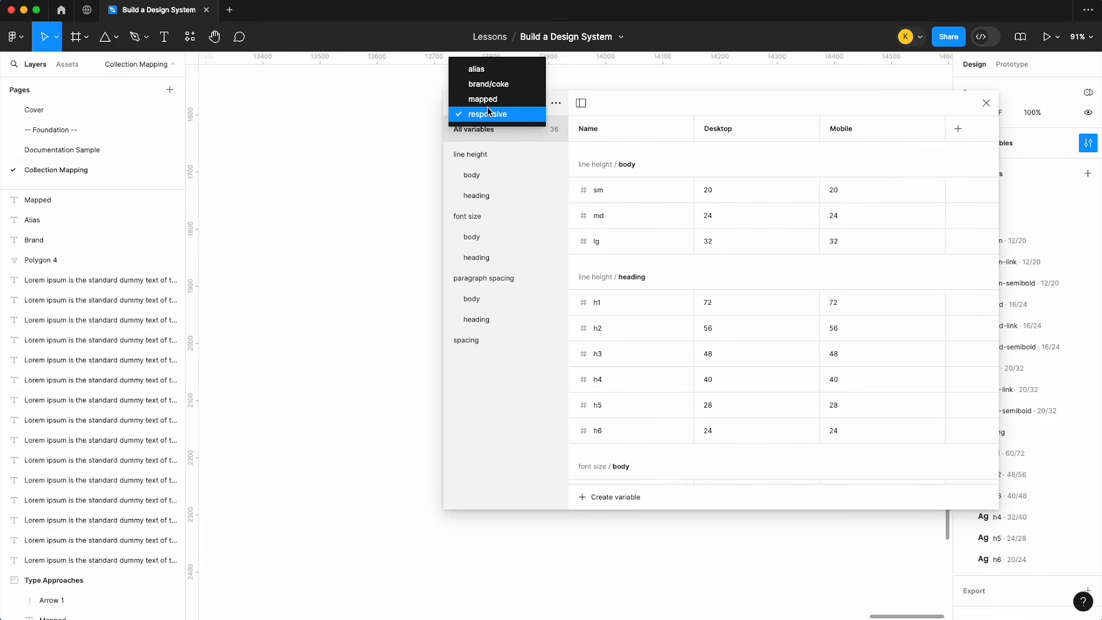
{"action": "left_click", "coordinate": [488, 84]}
{"action": "left_click", "coordinate": [555, 102]}
{"action": "left_click", "coordinate": [554, 127]}
{"action": "type", "text": "brand"}
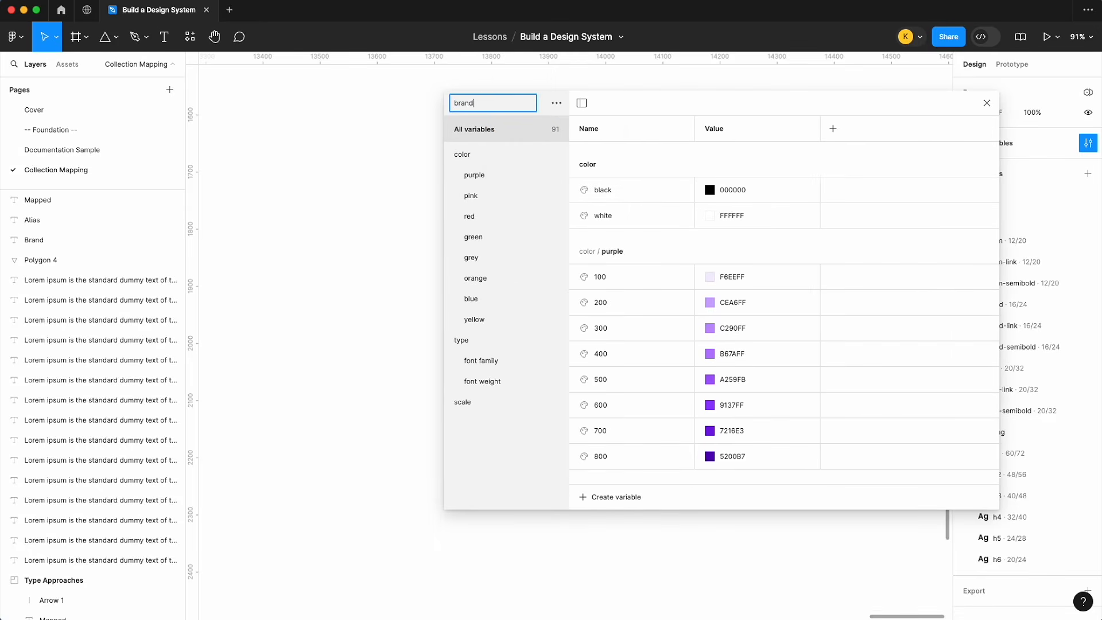
{"action": "key", "text": "Return"}
- Rename the mapped collection's value mode as light
{"action": "left_click", "coordinate": [507, 108]}
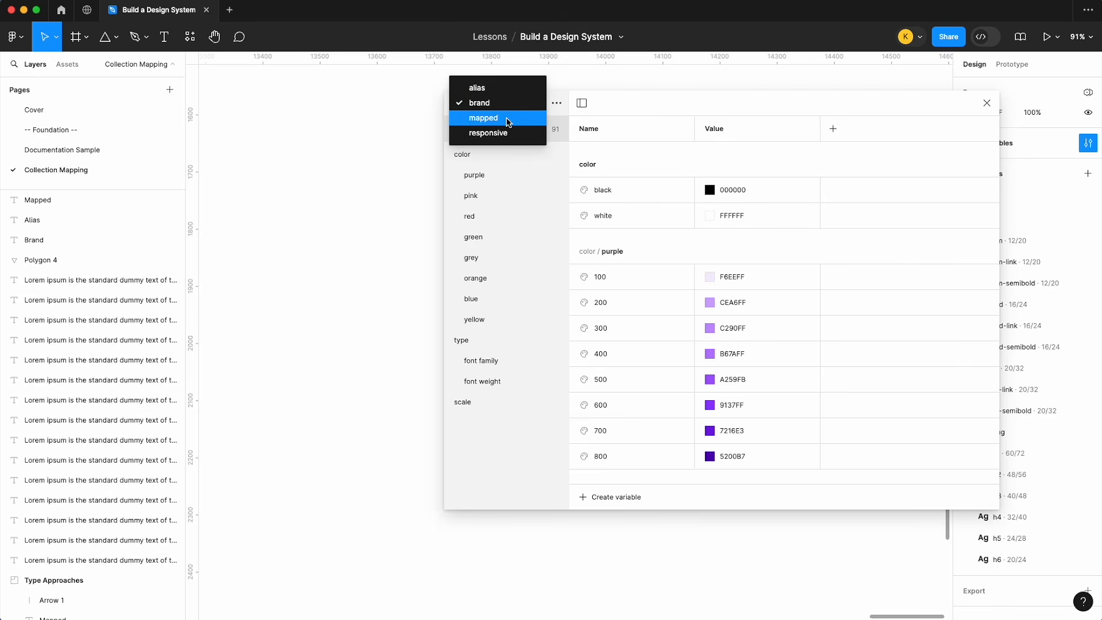
{"action": "left_click", "coordinate": [507, 119]}
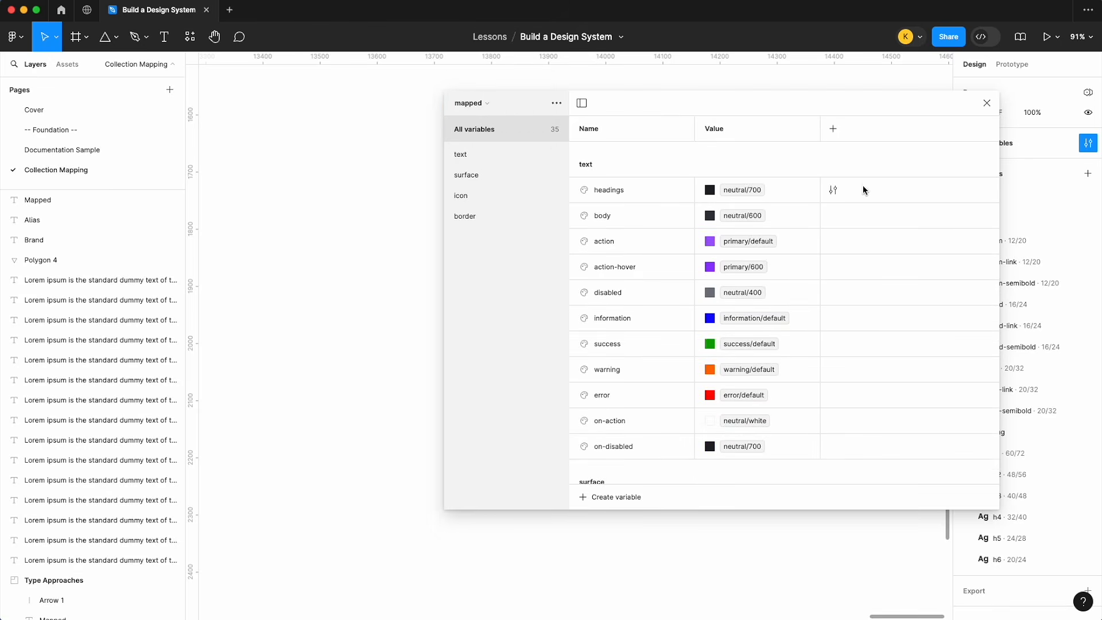
{"action": "double_click", "coordinate": [750, 136]}
{"action": "type", "text": "Mapped"}
{"action": "key", "text": "Return"}
{"action": "double_click", "coordinate": [744, 129]}
{"action": "type", "text": "light"}
{"action": "key", "text": "Return"}
- Add a second mode named dark to the mapped collection
{"action": "left_click", "coordinate": [832, 129]}
{"action": "type", "text": "dark"}
{"action": "key", "text": "Return"}
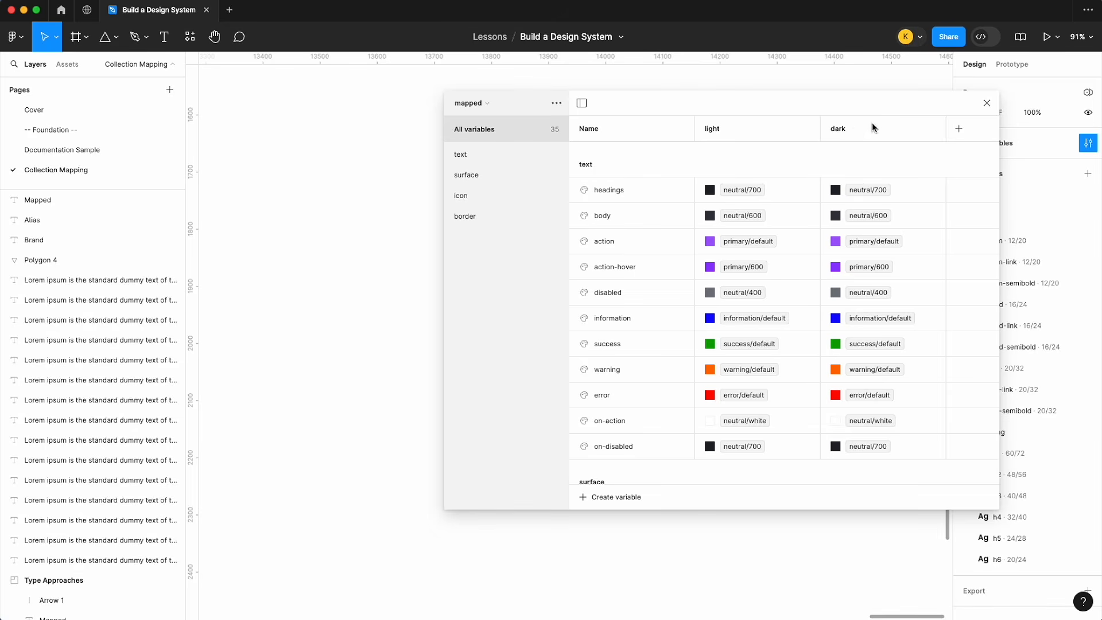
- Delete the dark mode from the mapped collection and close the local variables window
{"action": "right_click", "coordinate": [873, 125]}
{"action": "left_click", "coordinate": [900, 173]}
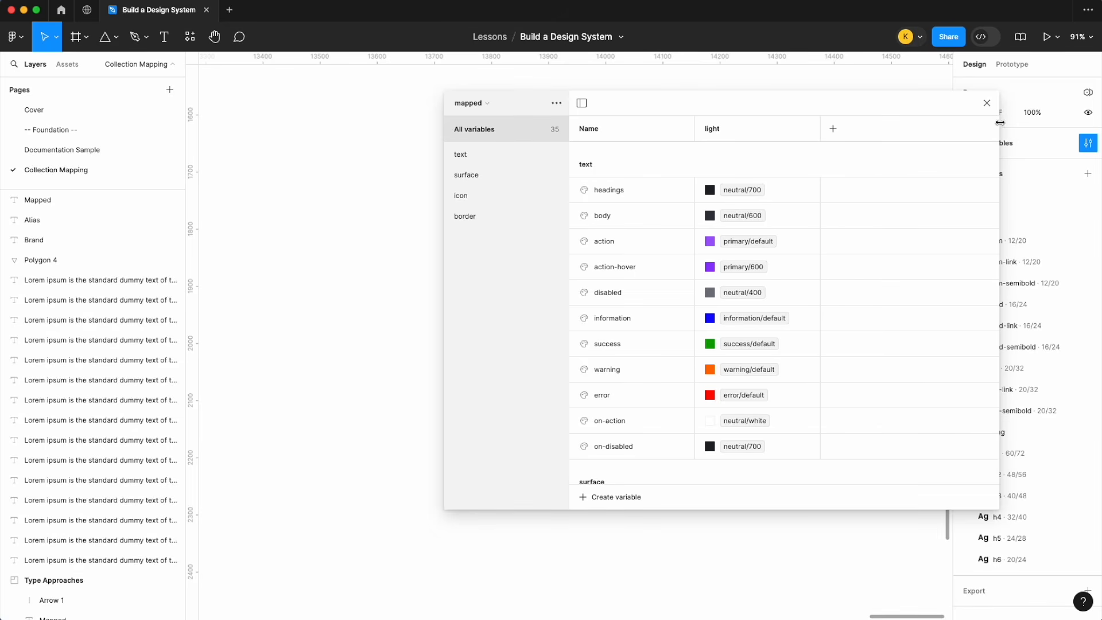
{"action": "left_click_drag", "start_coordinate": [828, 105], "coordinate": [899, 87]}
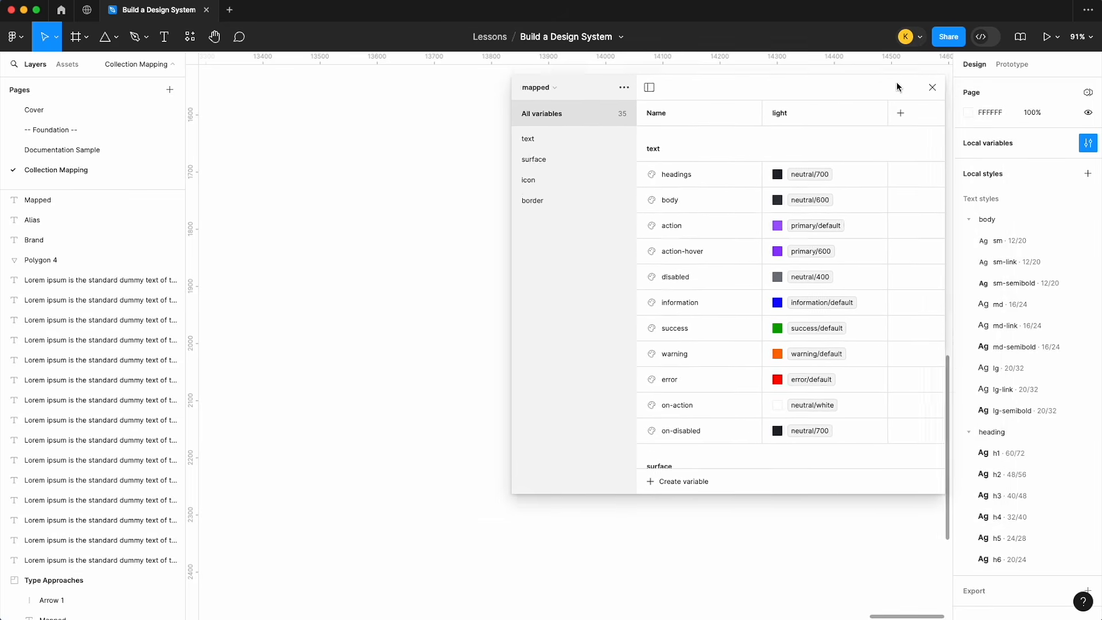
{"action": "left_click", "coordinate": [932, 87]}
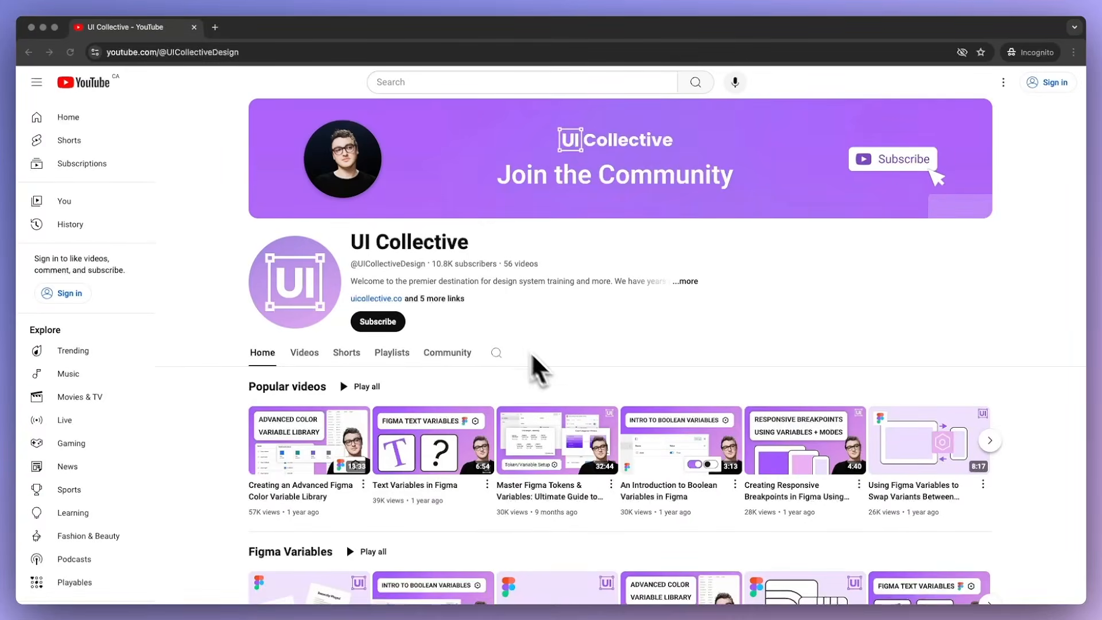
- Switch to YouTube and browse the UI Collective channel's list of videos
{"action": "left_click", "coordinate": [430, 327]}
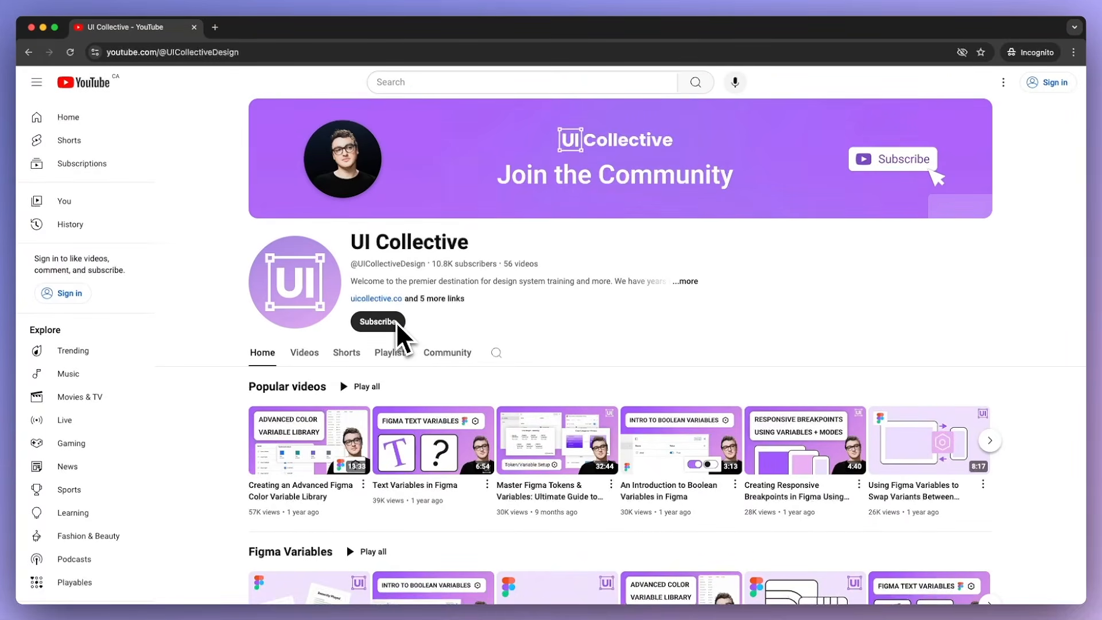
{"action": "left_click", "coordinate": [304, 352]}
{"action": "scroll", "coordinate": [512, 391], "scroll_direction": "down", "scroll_amount": 6}
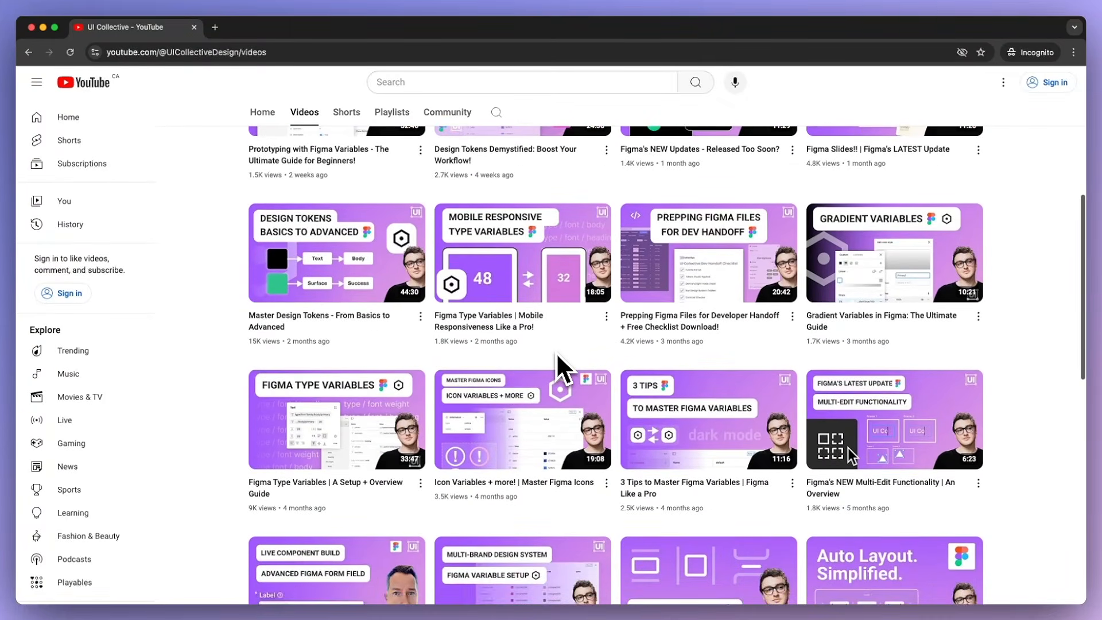
{"action": "scroll", "coordinate": [569, 329], "scroll_direction": "up", "scroll_amount": 6}
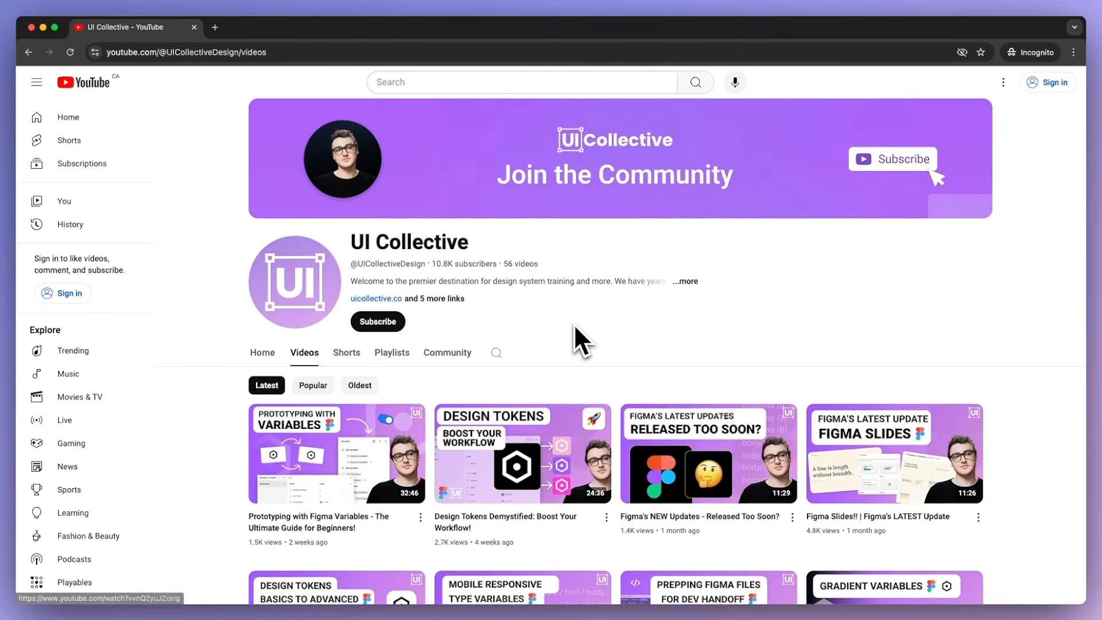